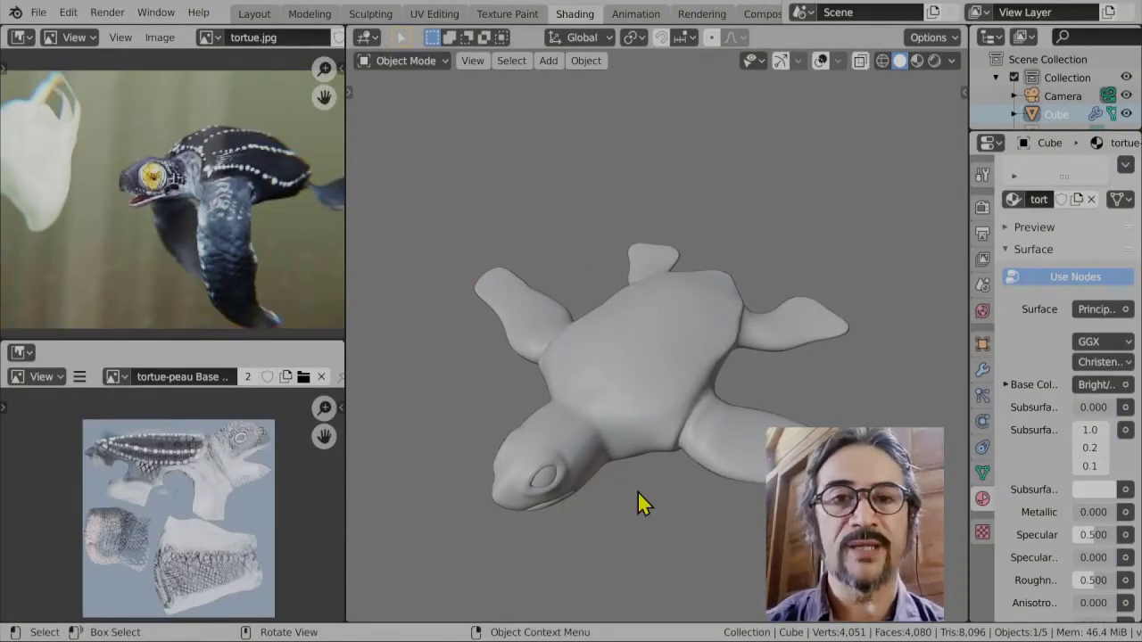
- Examine the untextured turtle model's shape from above, the front and the side
mouse_move(637, 491)
middle_down()
mouse_move(660, 479)
mouse_move(654, 504)
middle_up()
scroll(730, 476, up, 2)
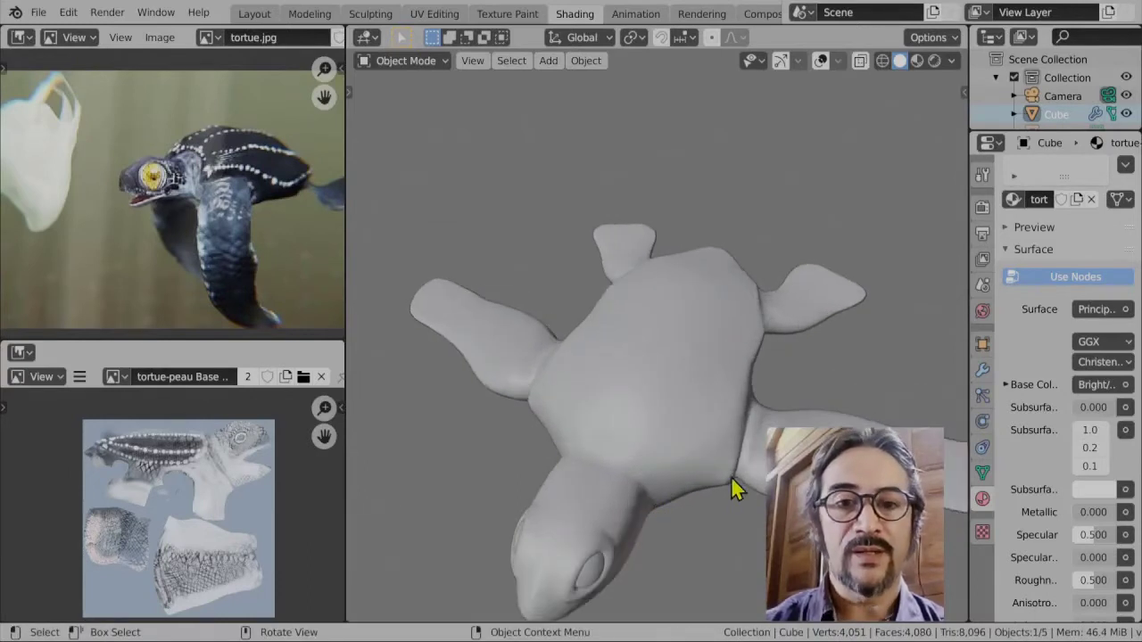
middle_drag(731, 489, 695, 455)
scroll(693, 473, up, 2)
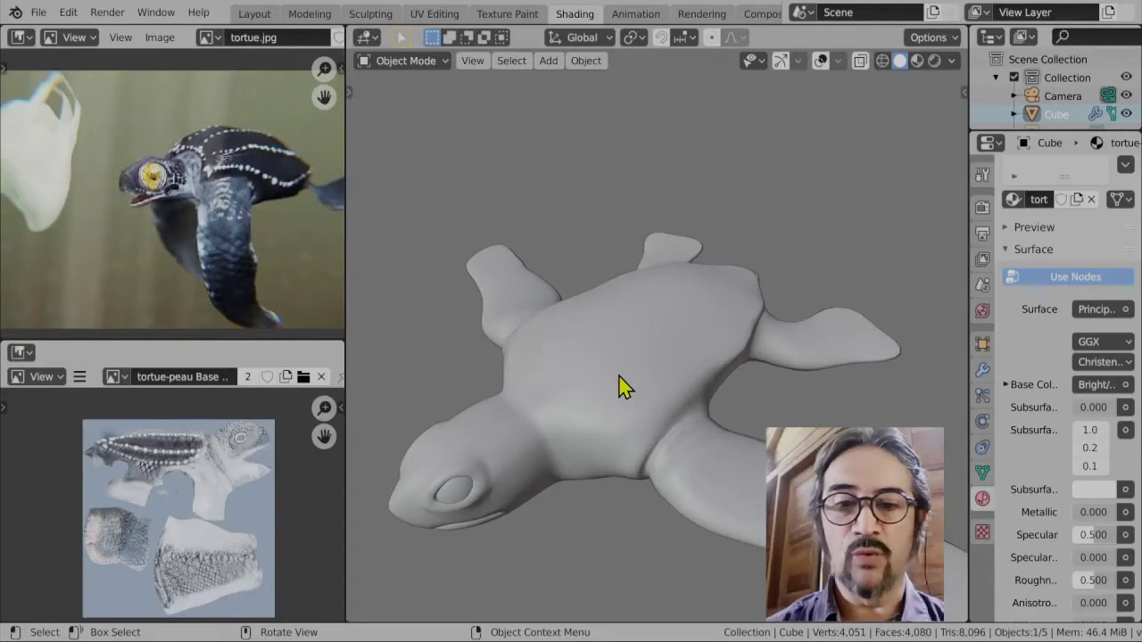
middle_drag(641, 520, 701, 506)
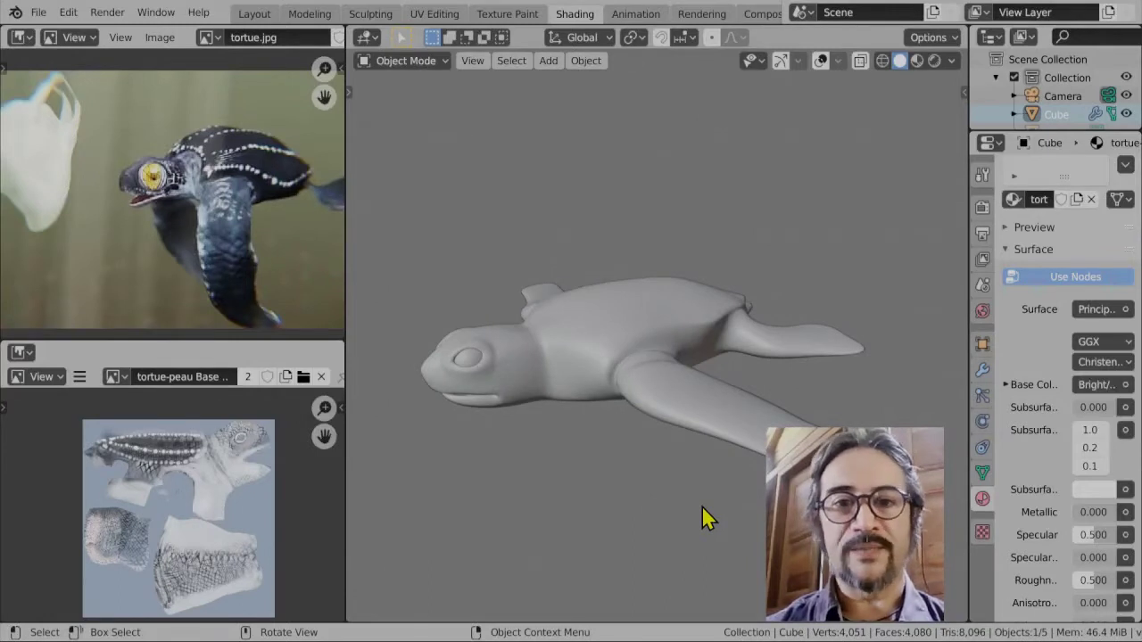
key(Tab)
key(Tab)
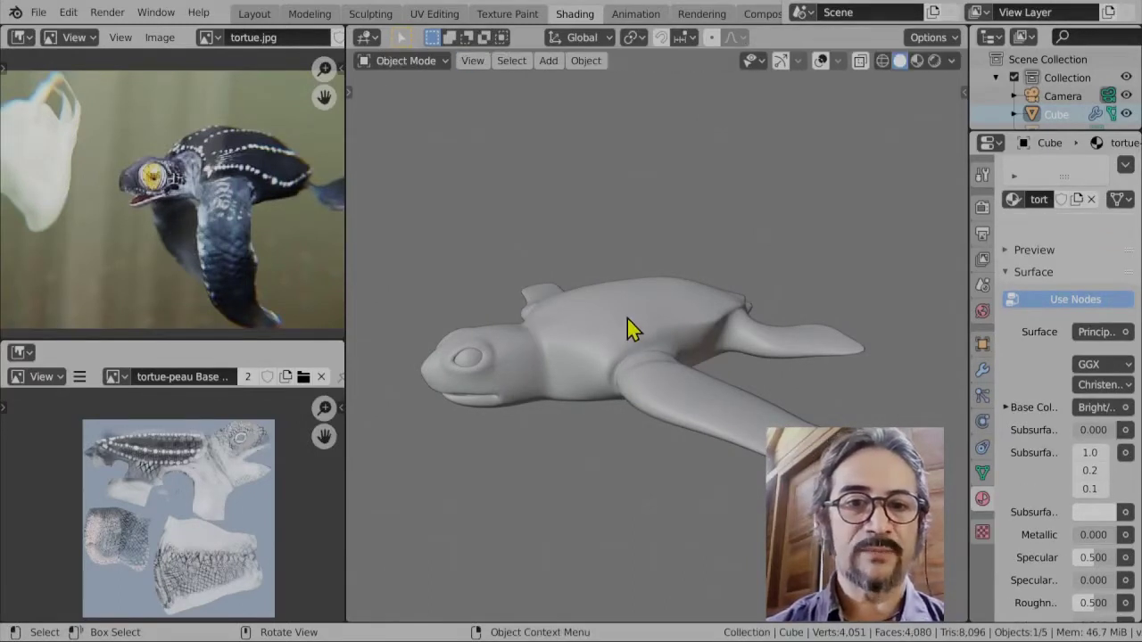
- View the turtle in material preview and rendered shading, and look closely at the turtle's head in the reference photo
click(917, 60)
click(883, 59)
click(917, 59)
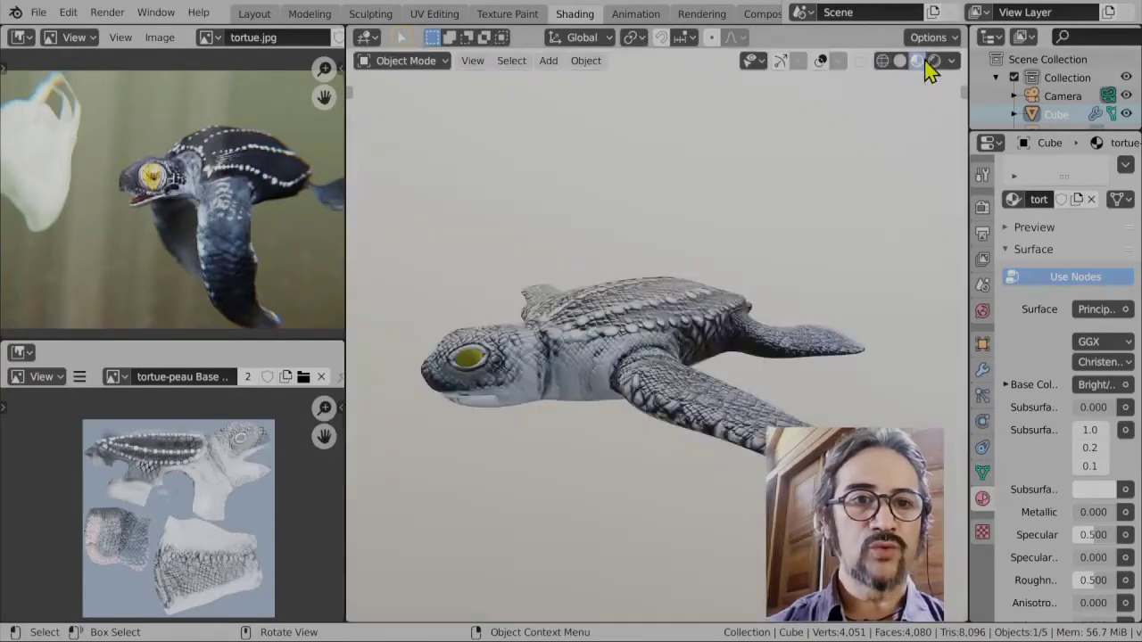
click(932, 61)
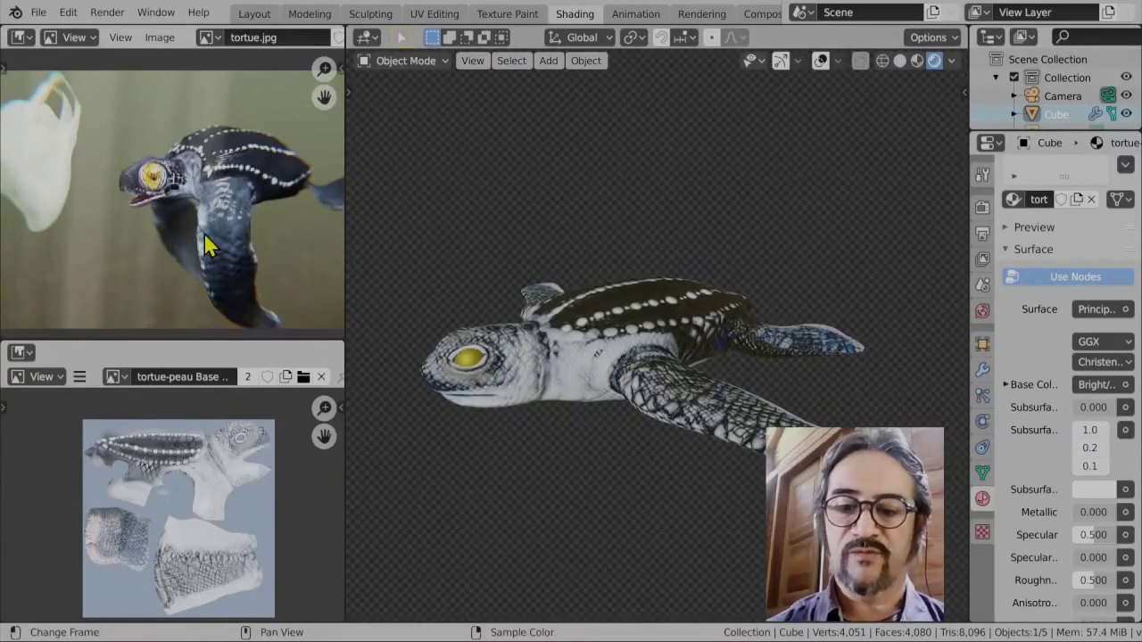
key(ctrl+space)
mouse_move(500, 321)
ctrl+middle_down()
mouse_move(504, 331)
mouse_move(520, 311)
ctrl+middle_up()
middle_drag(728, 432, 739, 446)
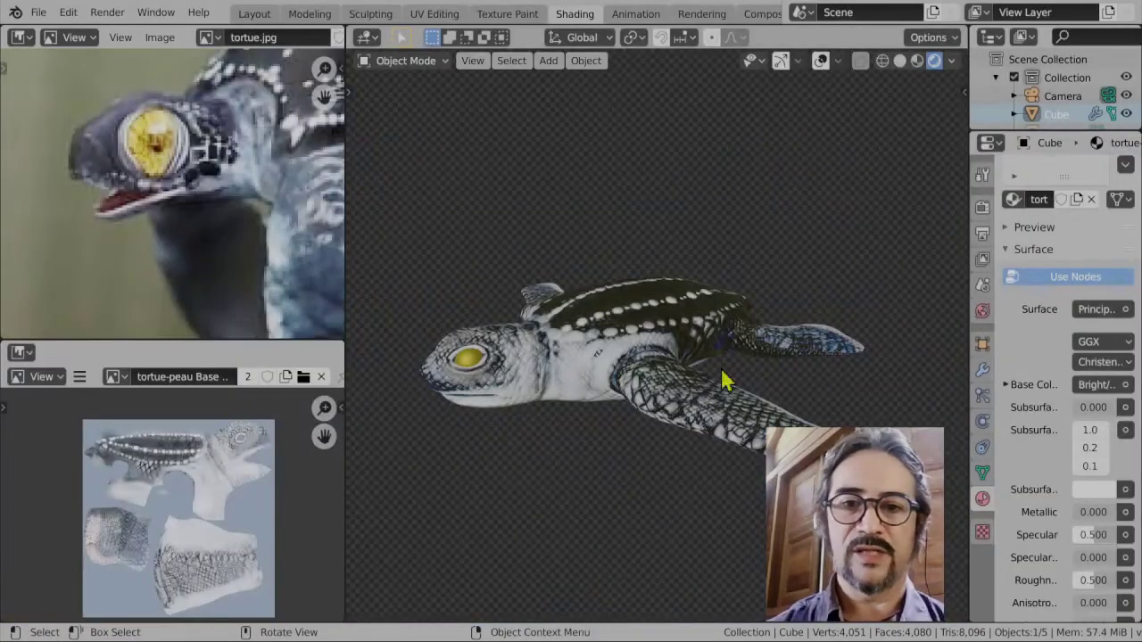
- Examine the rendered turtle from its other side and return the viewport to solid shading
middle_drag(724, 379, 731, 462)
scroll(686, 455, up, 3)
middle_drag(637, 451, 834, 399)
click(899, 61)
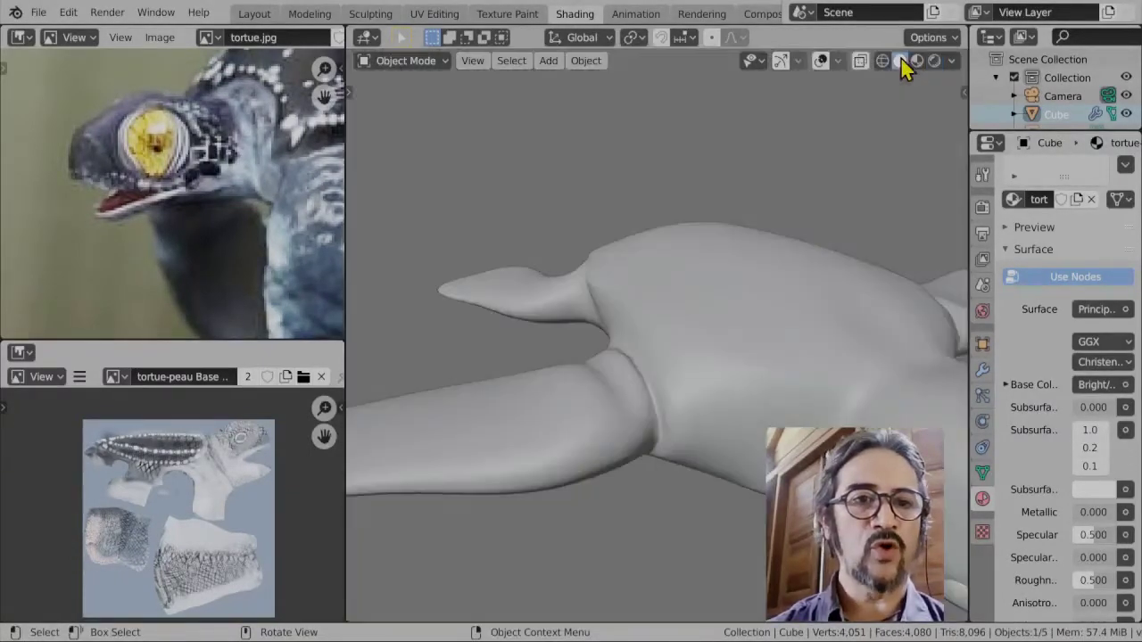
scroll(708, 331, down, 5)
scroll(704, 332, up, 2)
- Turn on the viewport overlays and examine the turtle's mesh topology in Edit Mode
key(Tab)
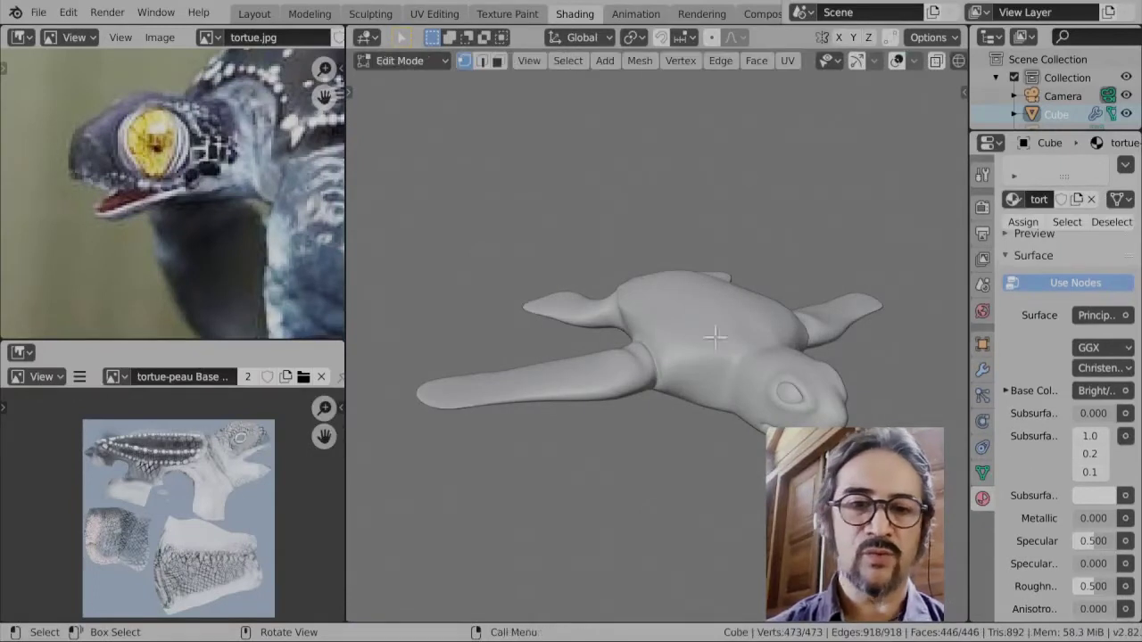
key(Tab)
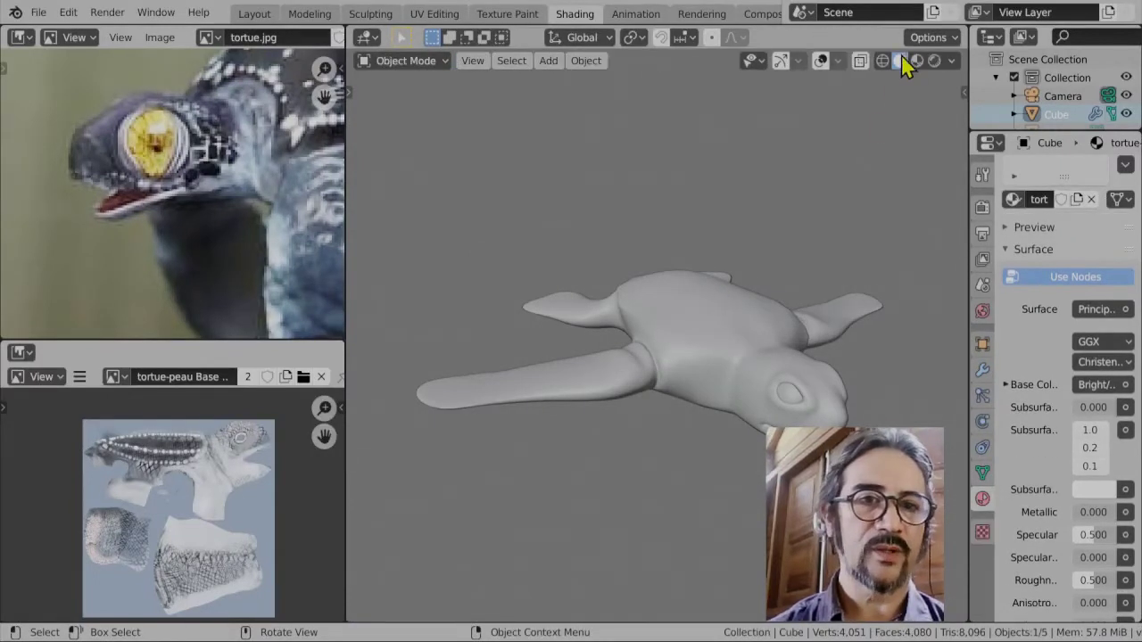
click(821, 61)
key(Tab)
scroll(675, 383, up, 3)
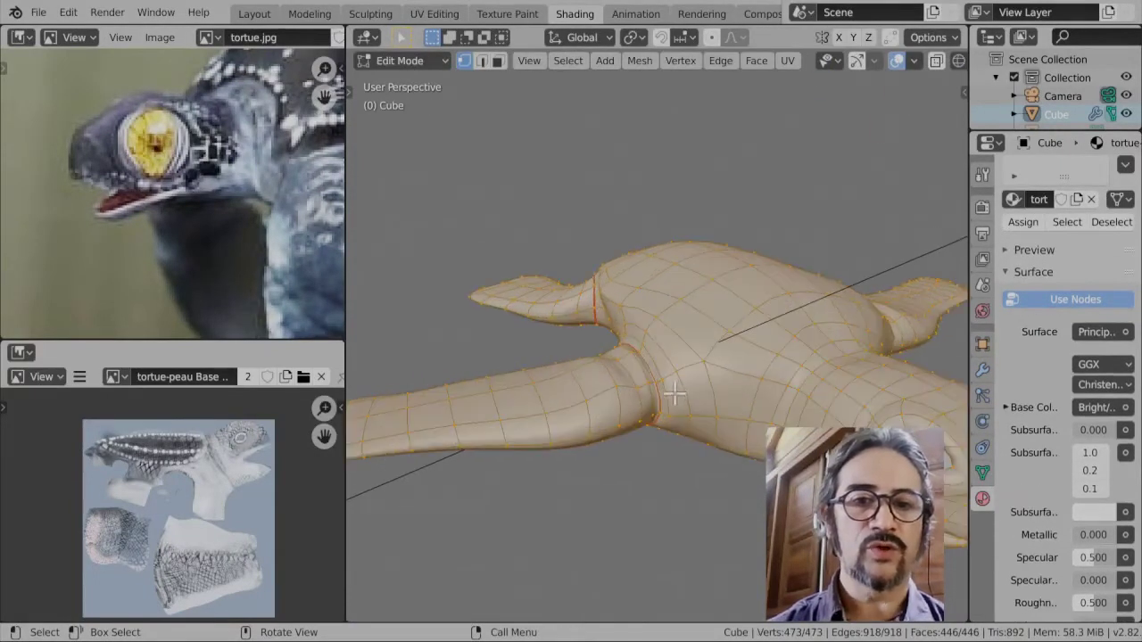
middle_drag(675, 393, 668, 415)
key(Tab)
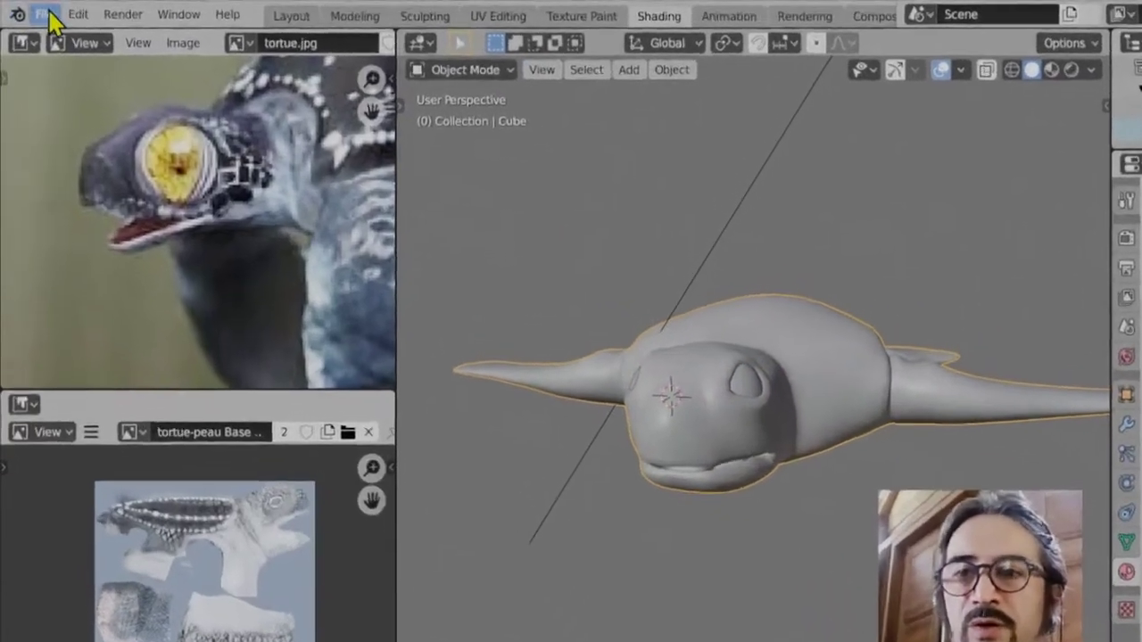
- Create a new General file without saving the changes to tortue3
click(39, 12)
mouse_move(82, 46)
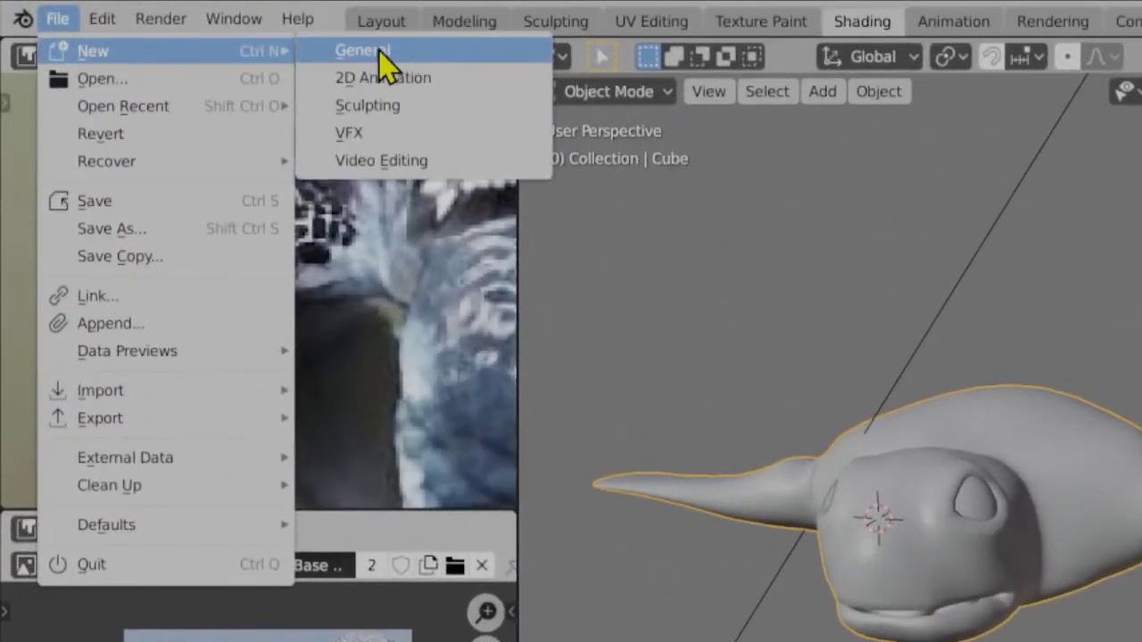
click(382, 54)
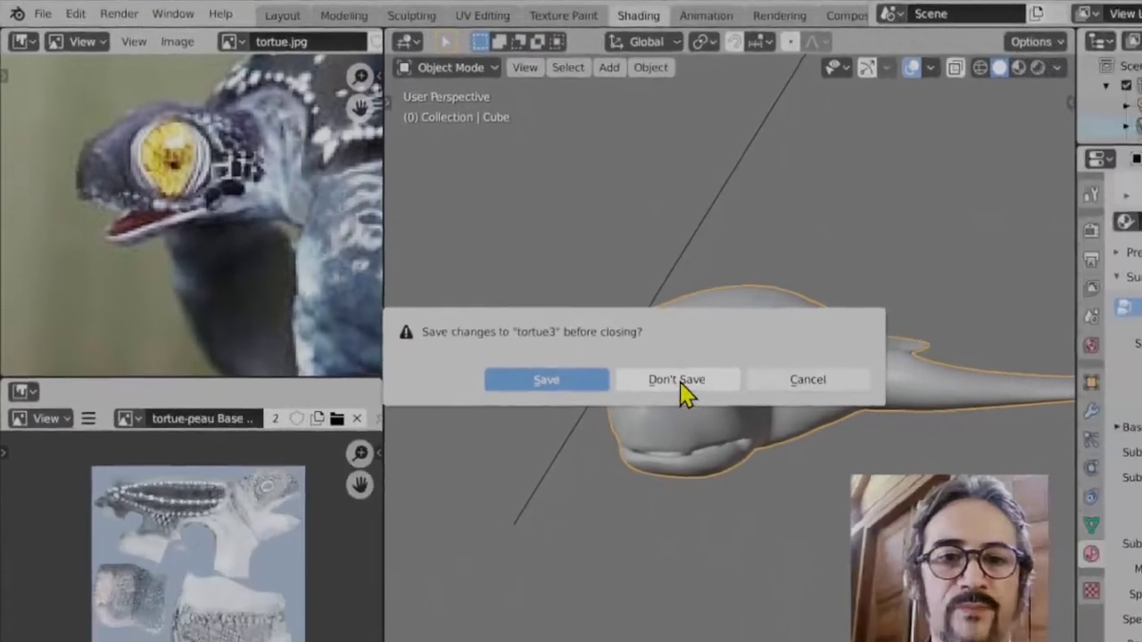
click(912, 512)
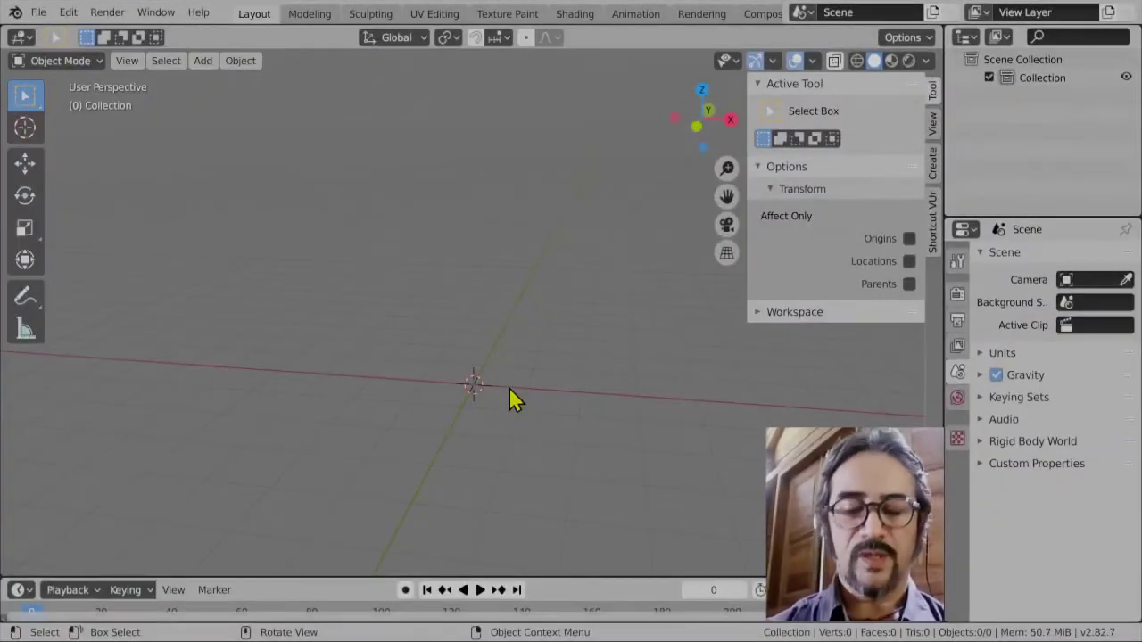
- Add a cube mesh at the world origin and collapse its creation options and transform settings
key(shift+a)
mouse_move(497, 294)
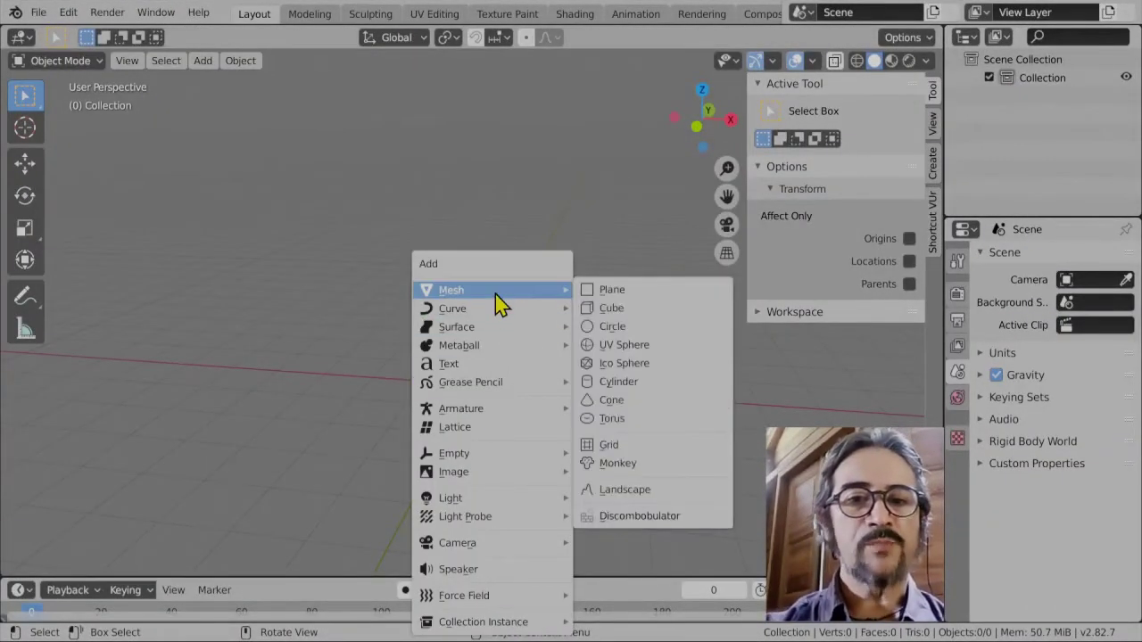
click(593, 310)
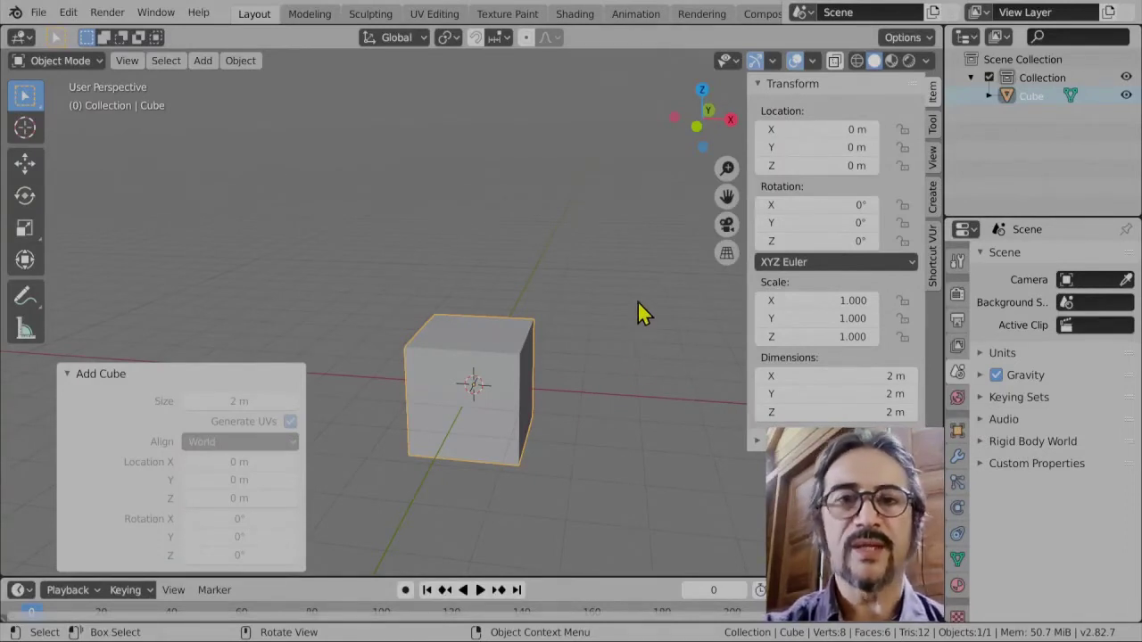
click(64, 374)
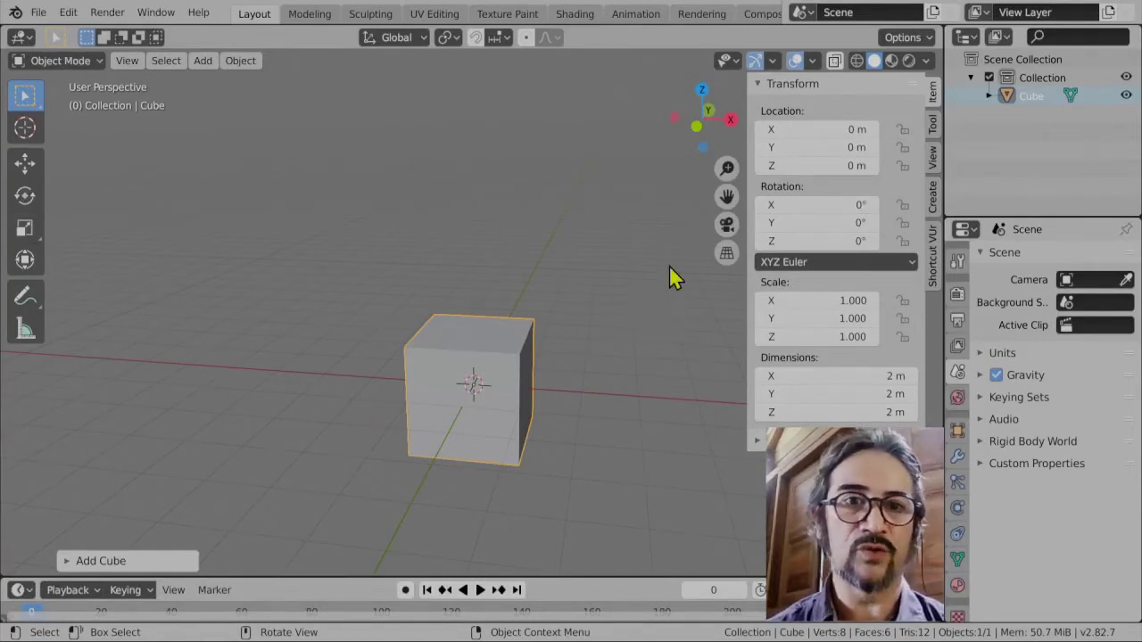
click(774, 84)
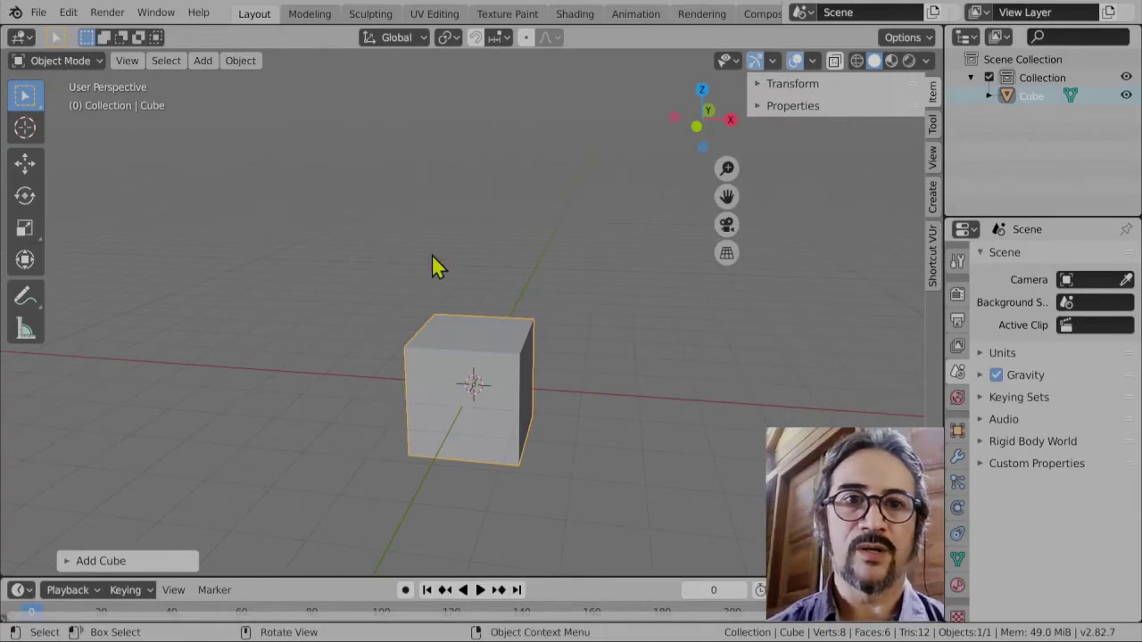
middle_drag(506, 439, 402, 273)
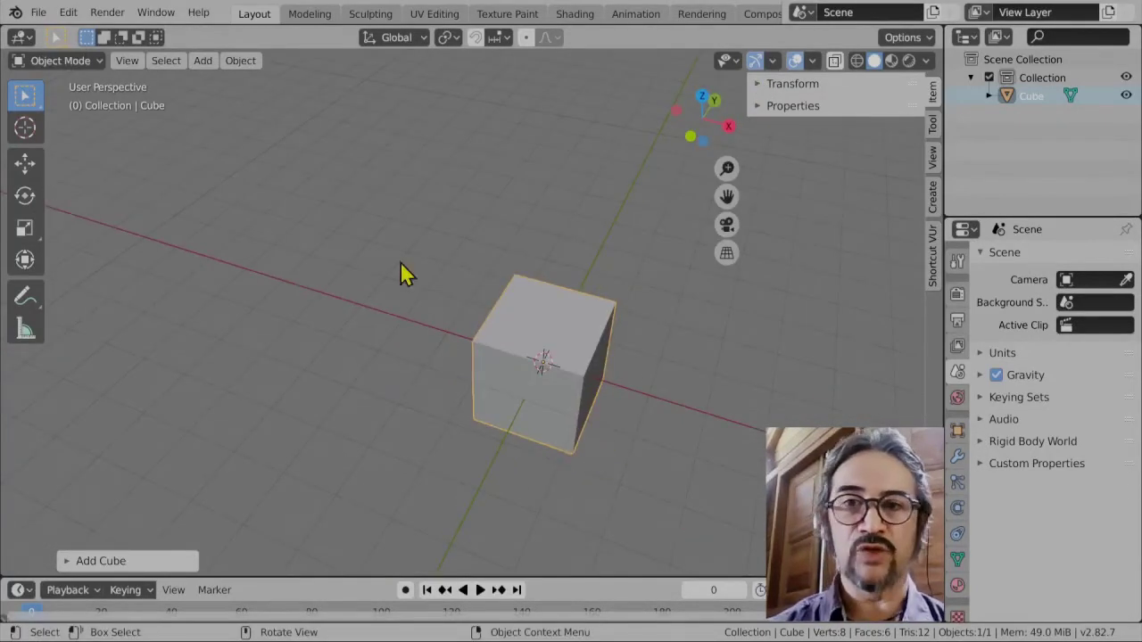
click(203, 61)
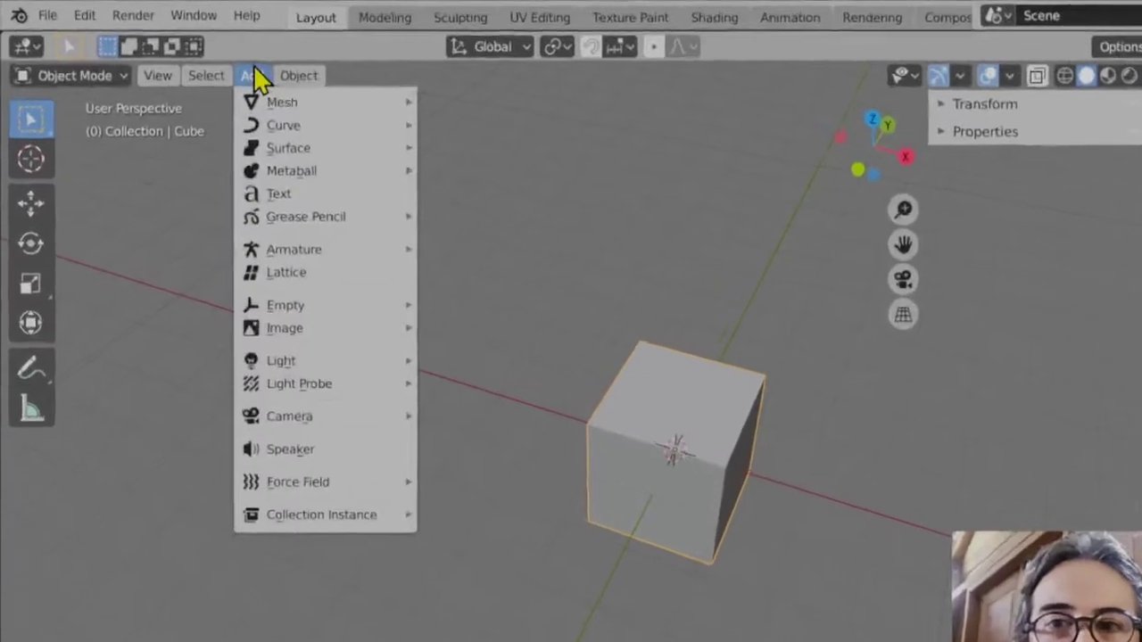
mouse_move(304, 104)
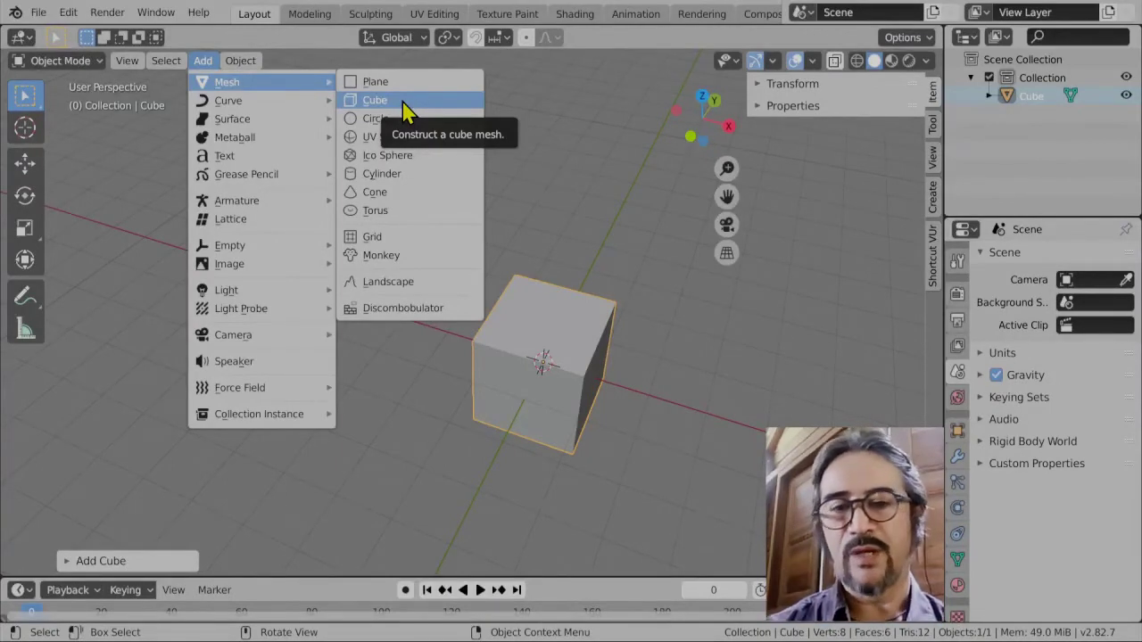
- Enter Edit Mode on the cube and select the two vertices of its nearest vertical edge
key(Tab)
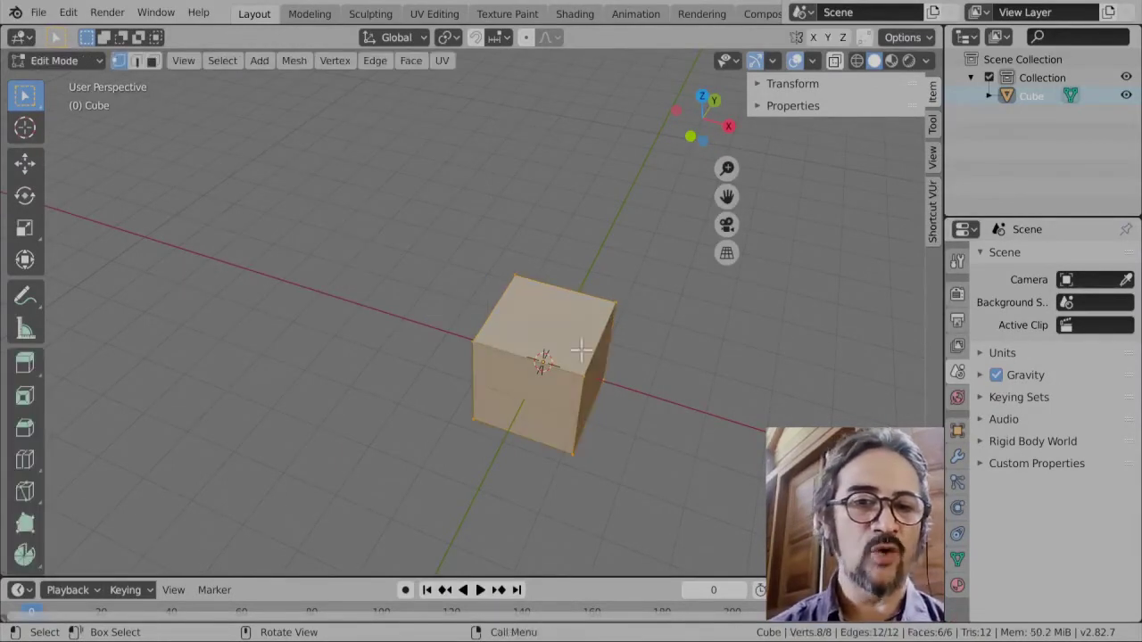
scroll(592, 392, up, 4)
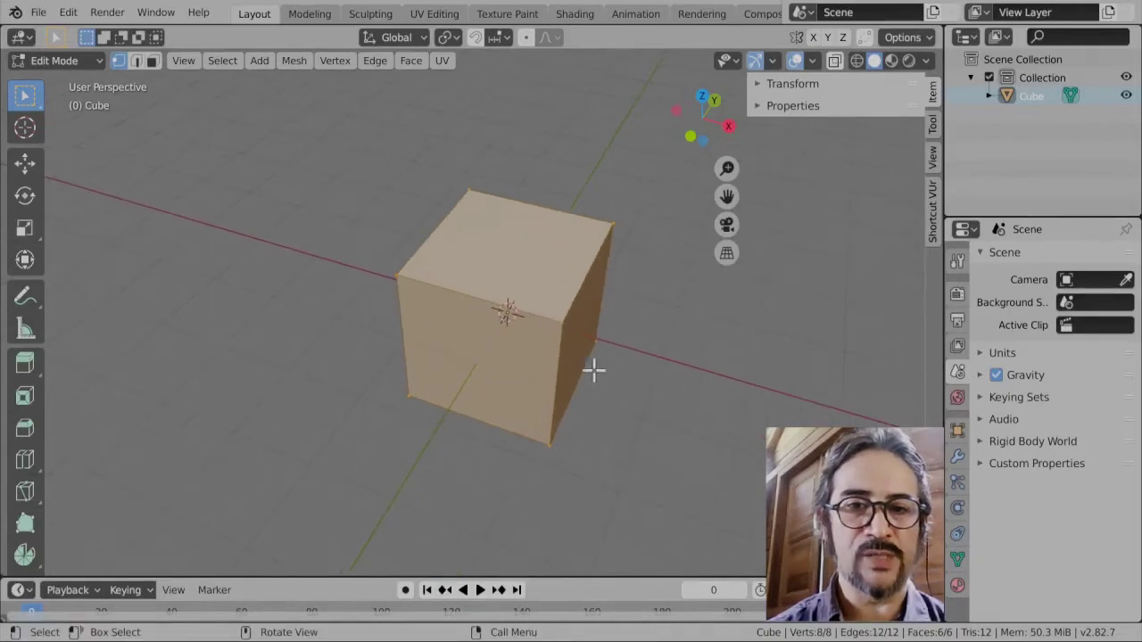
middle_drag(602, 370, 573, 360)
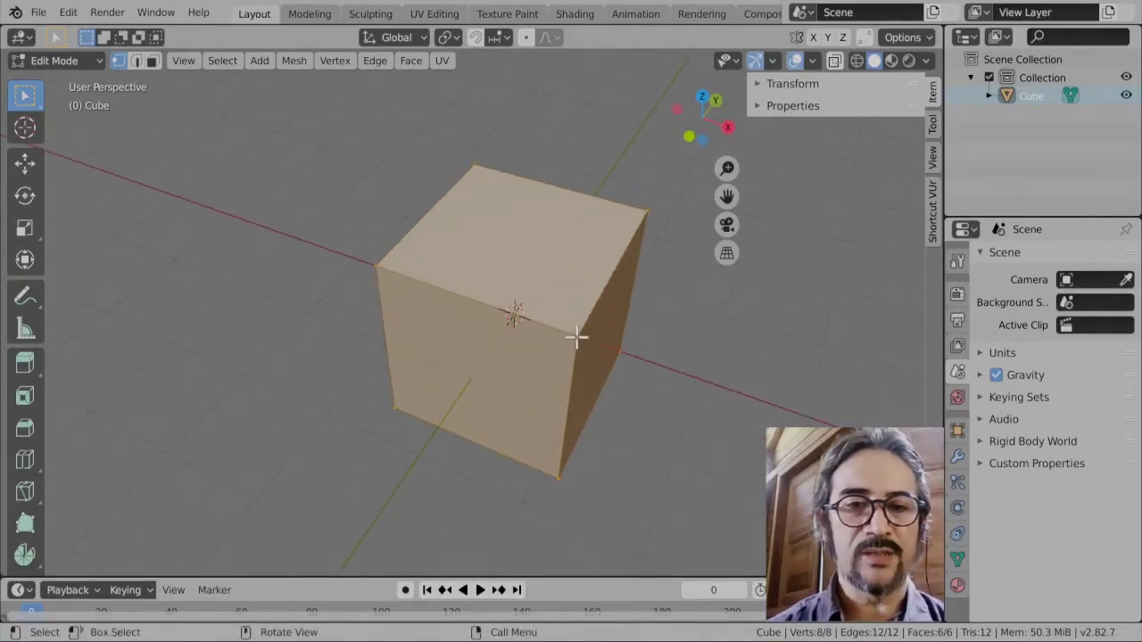
click(576, 337)
middle_drag(435, 308, 431, 256)
middle_drag(501, 323, 528, 328)
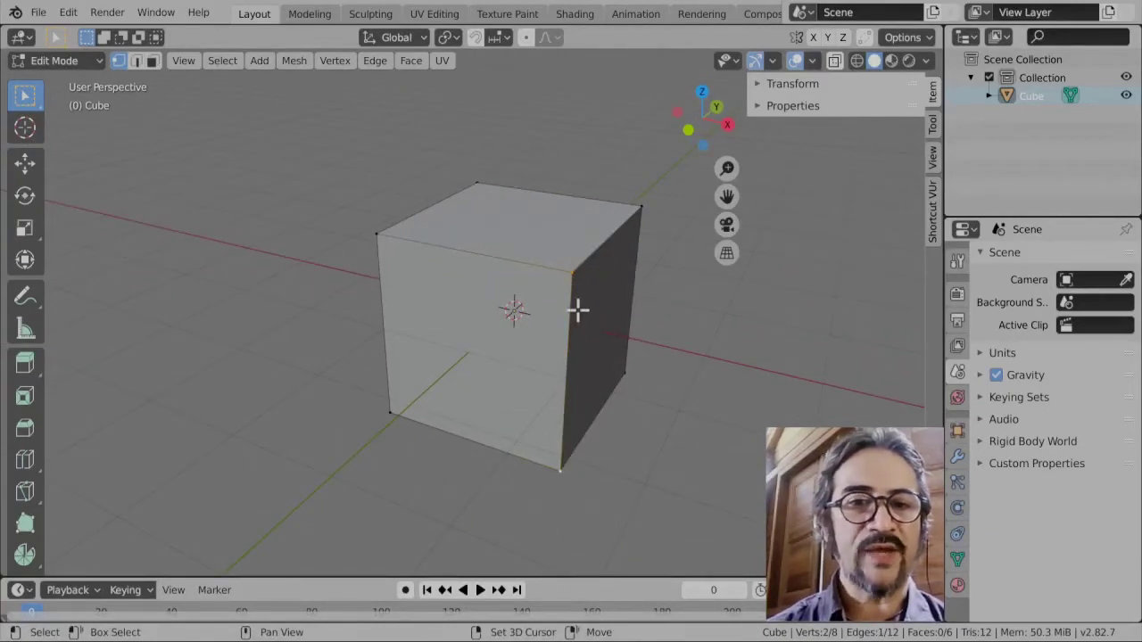
scroll(600, 388, up, 2)
shift+middle_drag(614, 415, 509, 356)
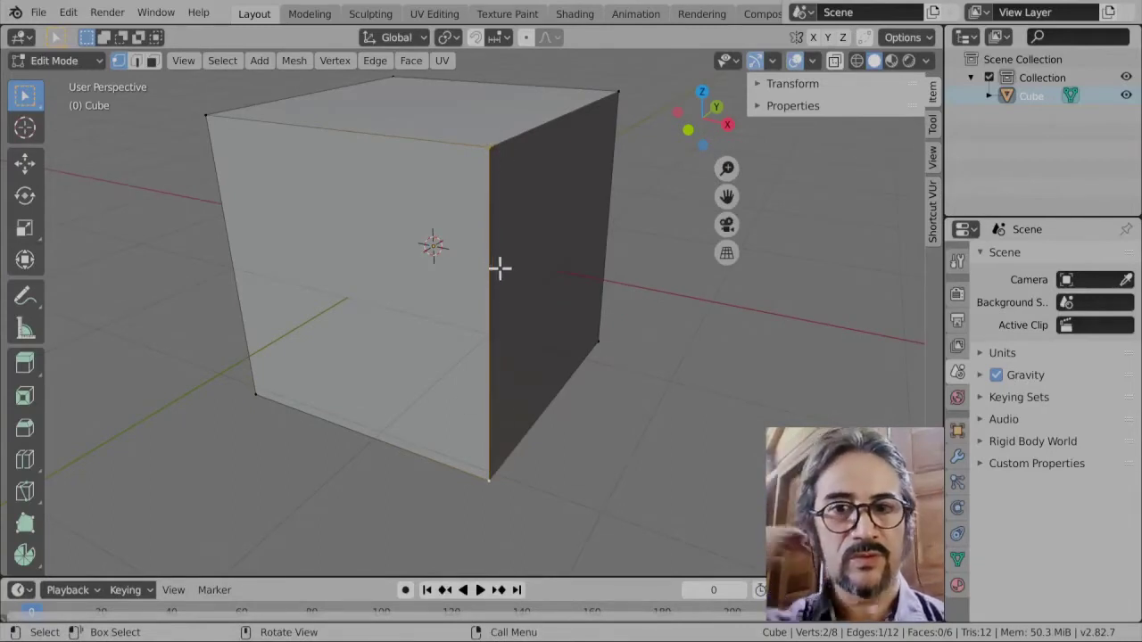
- Add the front face's other two vertices to the selection so that the whole face is selected
middle_drag(499, 268, 308, 176)
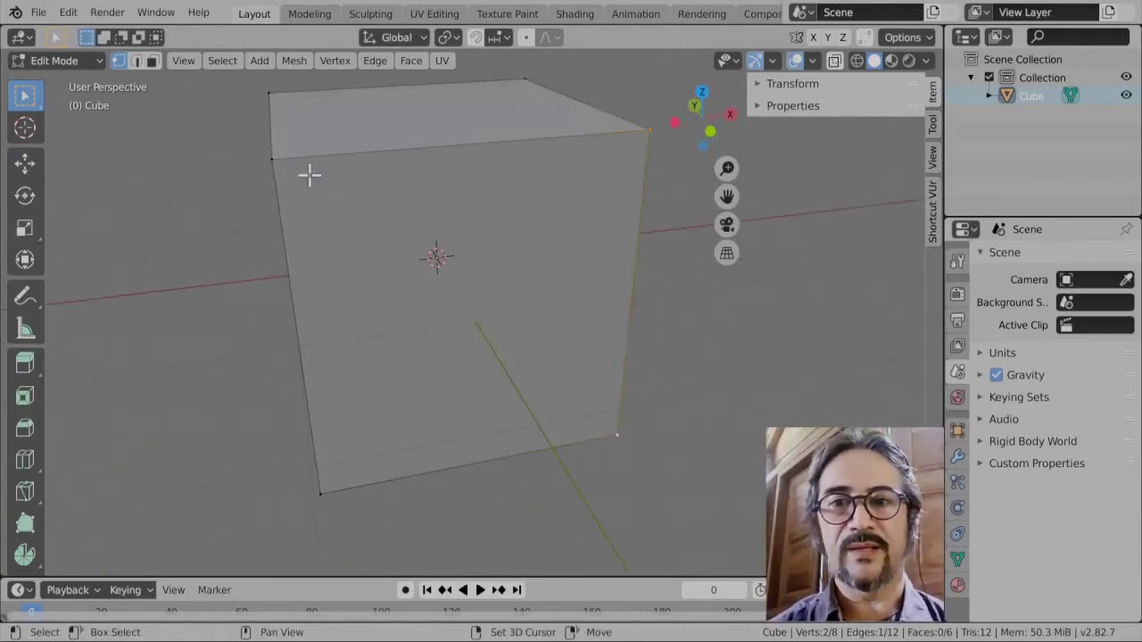
shift+click(326, 496)
shift+click(283, 158)
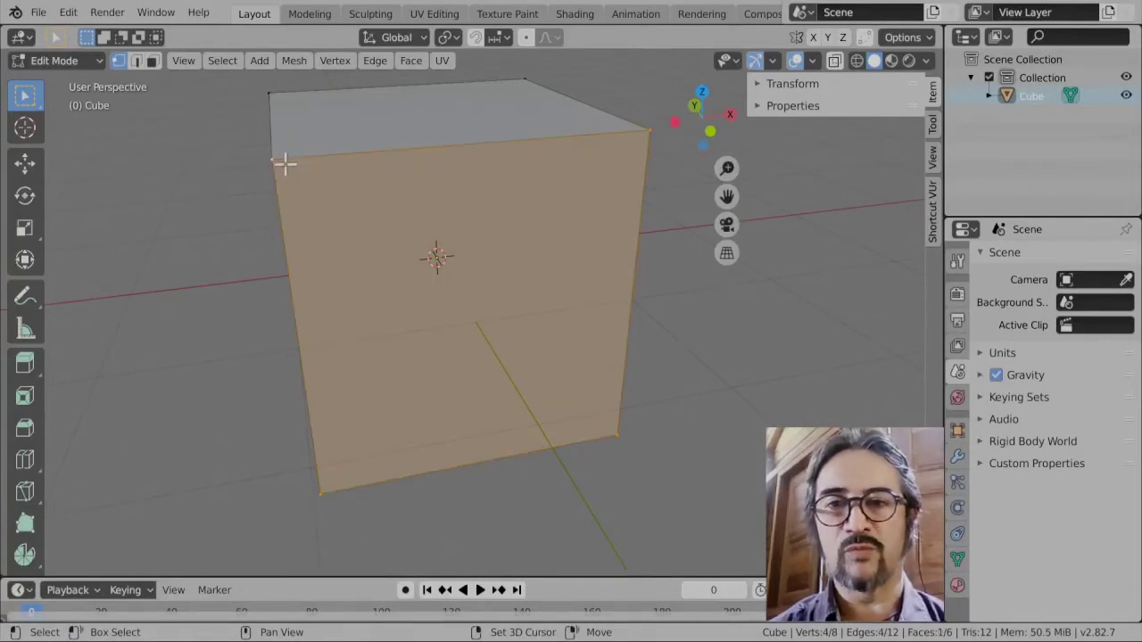
scroll(519, 274, down, 3)
middle_drag(519, 274, 585, 369)
scroll(526, 290, down, 2)
scroll(520, 312, up, 3)
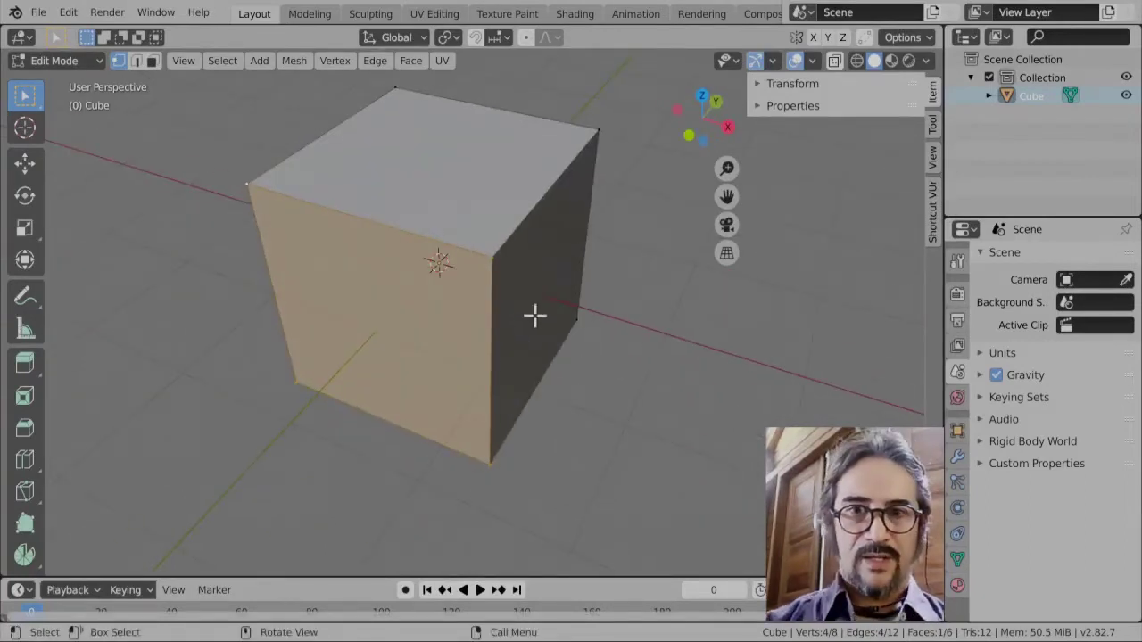
scroll(535, 314, down, 1)
- Start the Shortcut VUr key display and set its offset to X 421 and Y 713
click(933, 223)
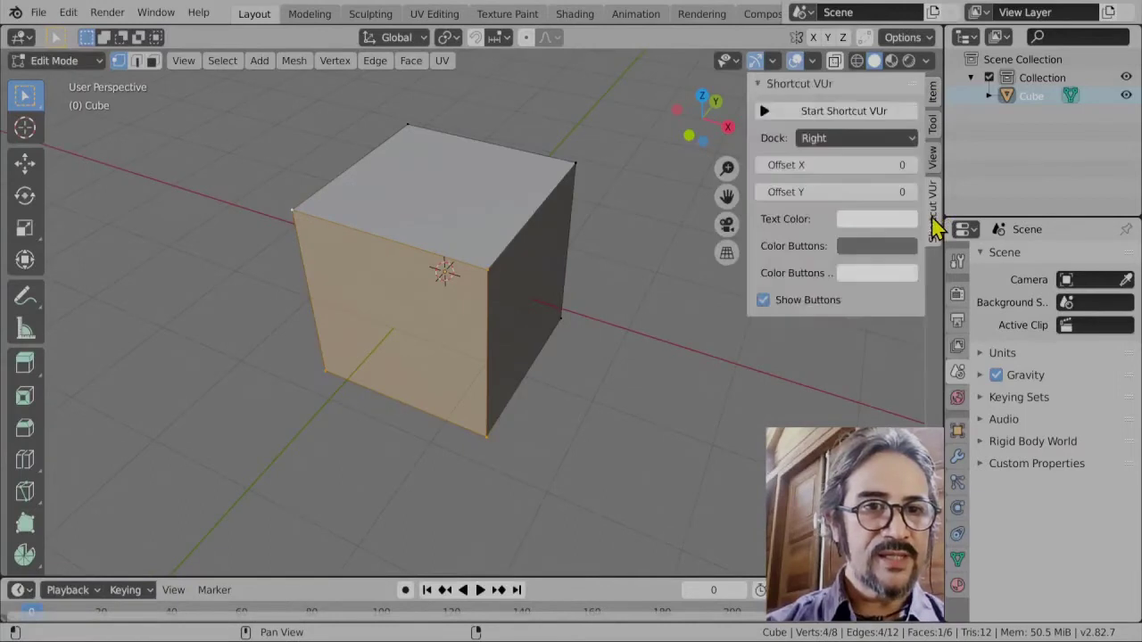
click(815, 112)
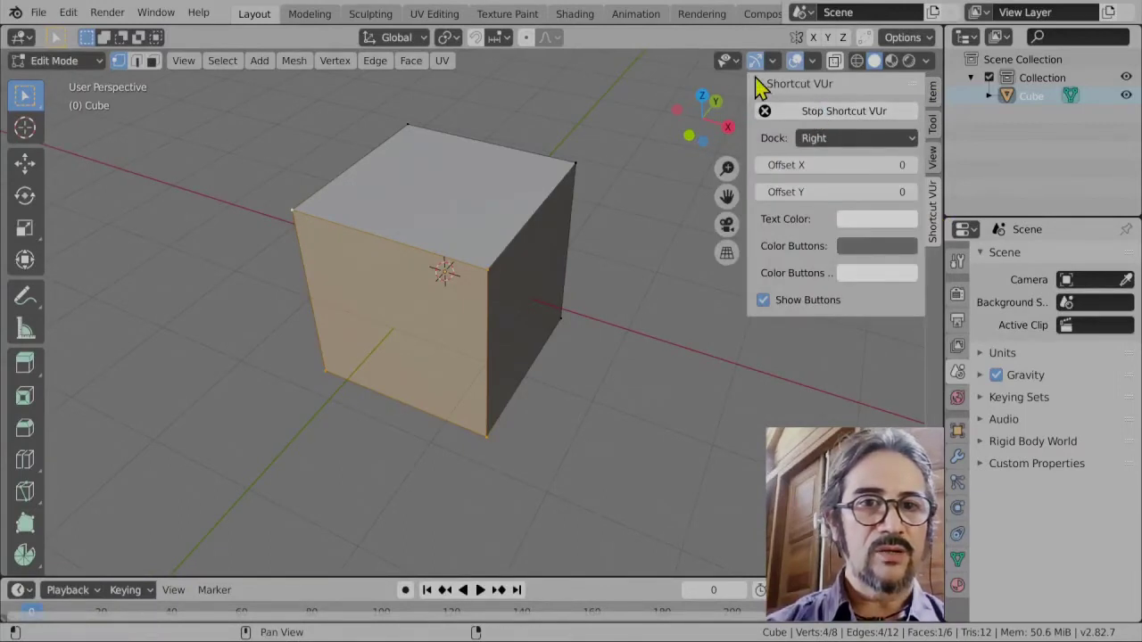
click(759, 84)
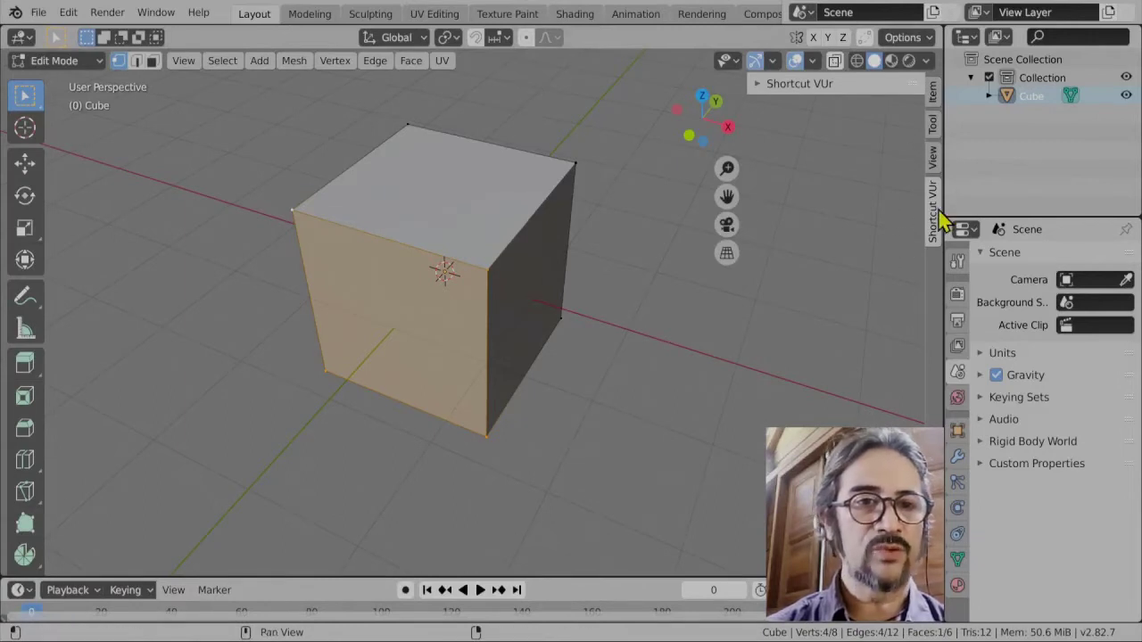
click(760, 83)
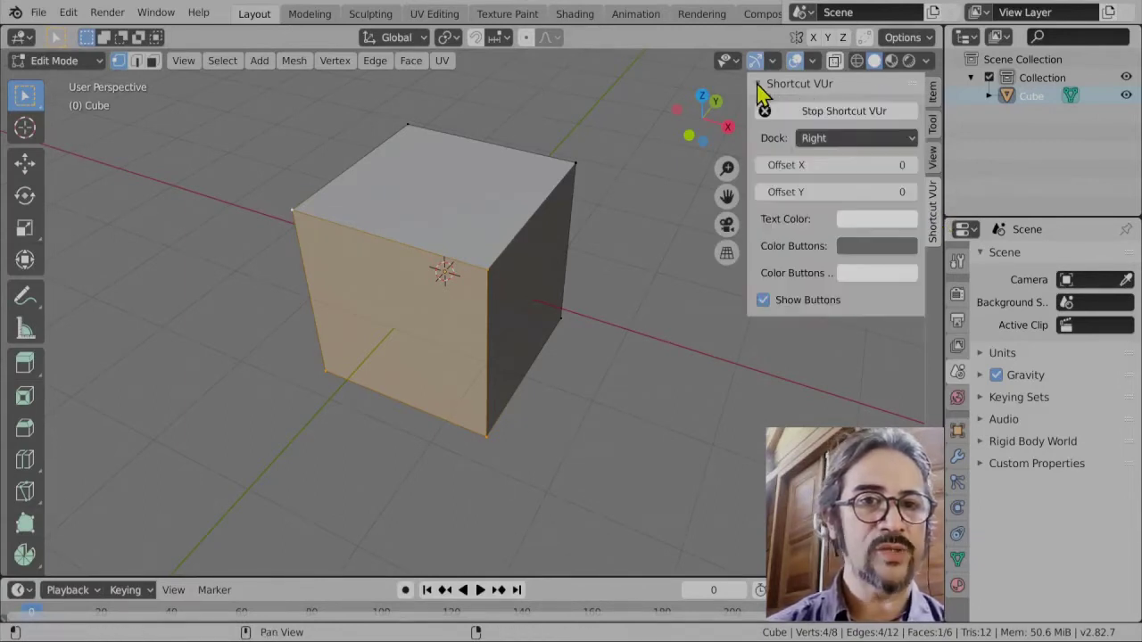
drag(841, 164, 892, 164)
drag(828, 191, 890, 191)
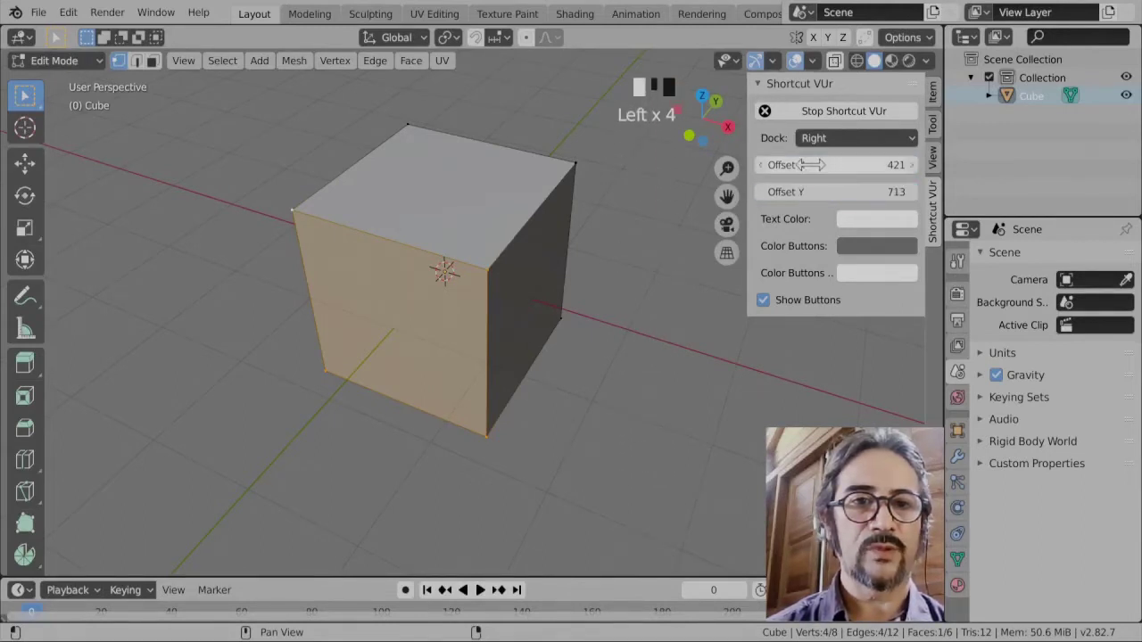
- Set the key display's Offset X to 445 and collapse the Shortcut VUr settings
drag(821, 164, 824, 164)
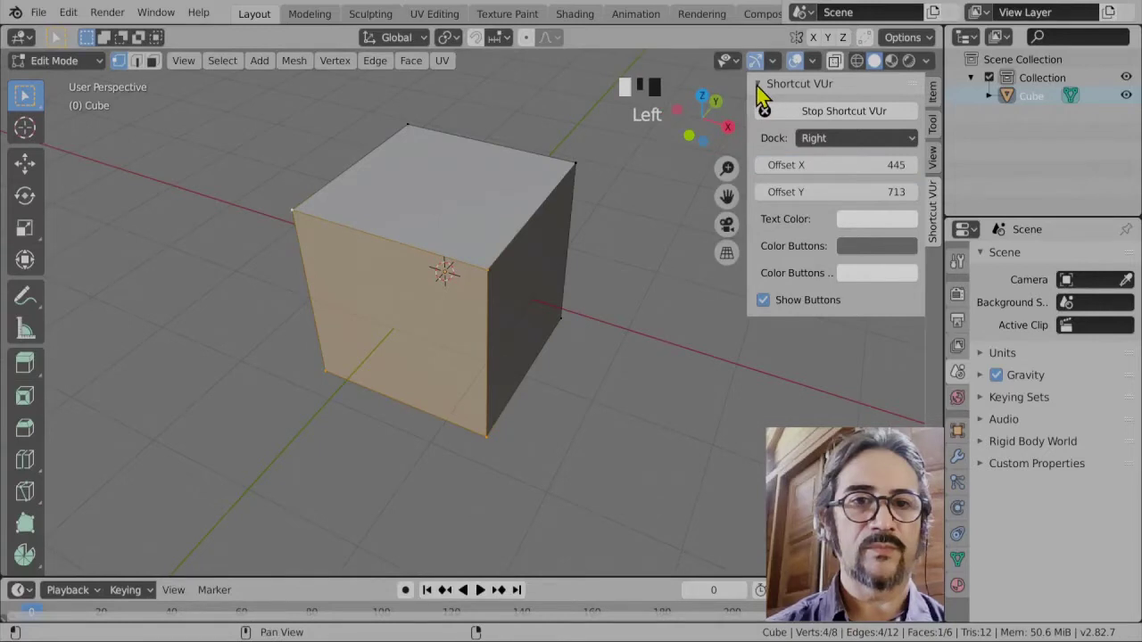
click(757, 86)
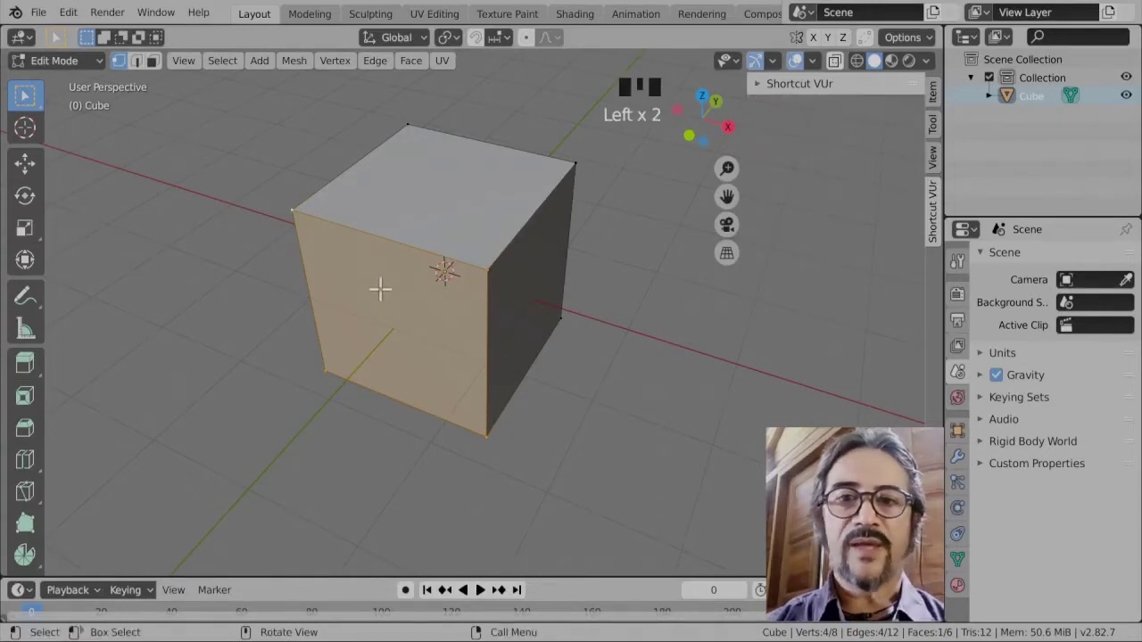
- Switch from vertex to face selection mode and select the cube's top face
middle_drag(380, 288, 532, 359)
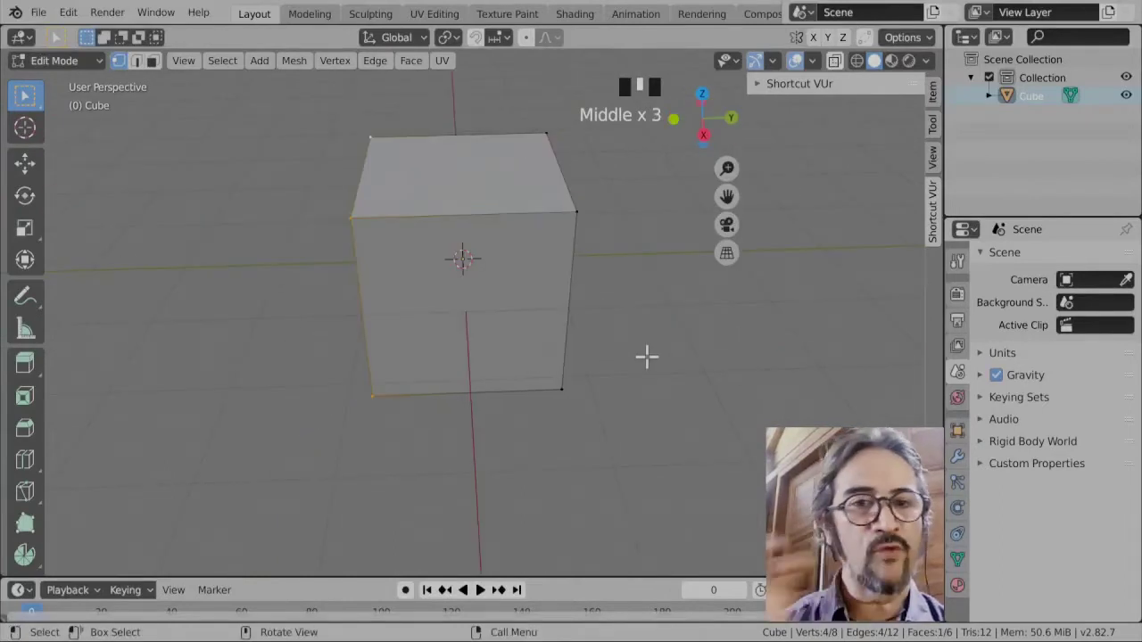
middle_drag(646, 357, 759, 353)
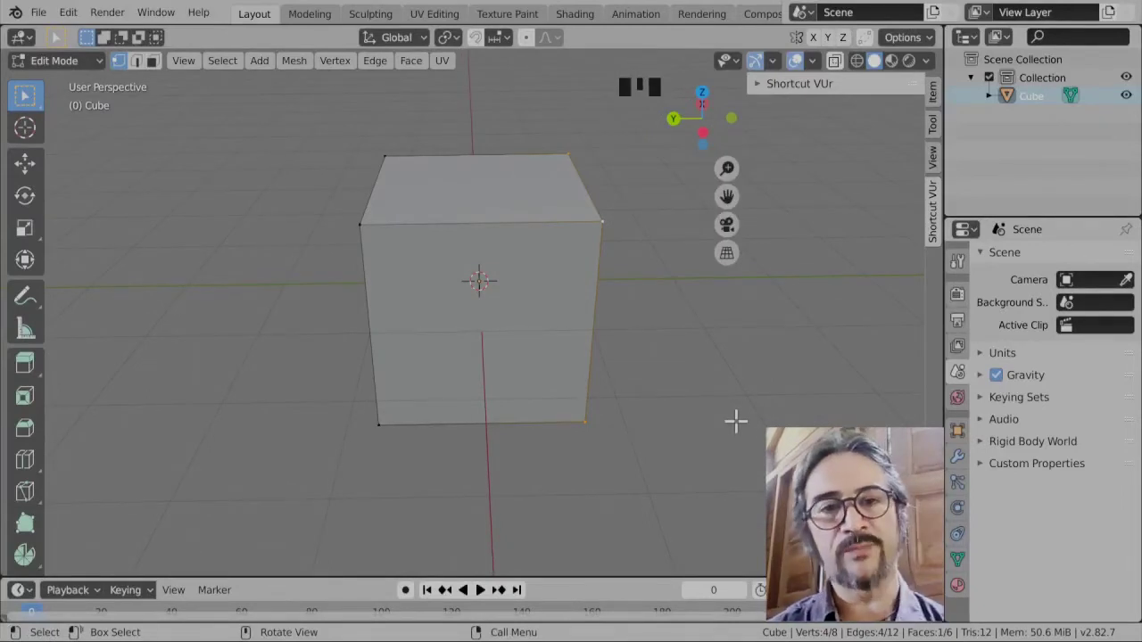
middle_drag(690, 385, 606, 435)
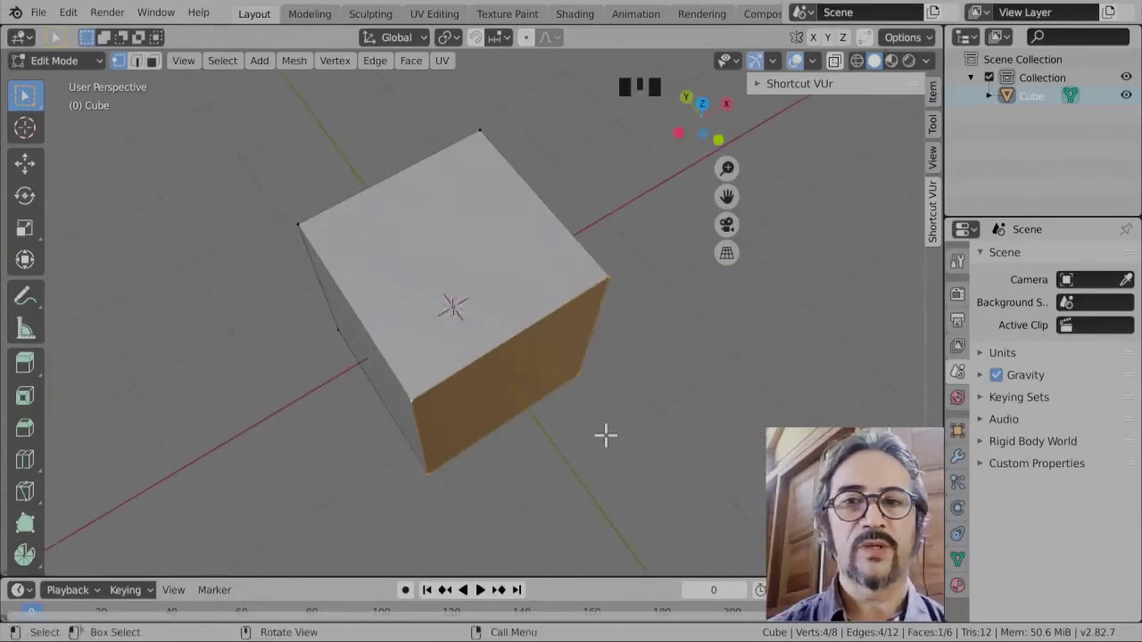
click(136, 60)
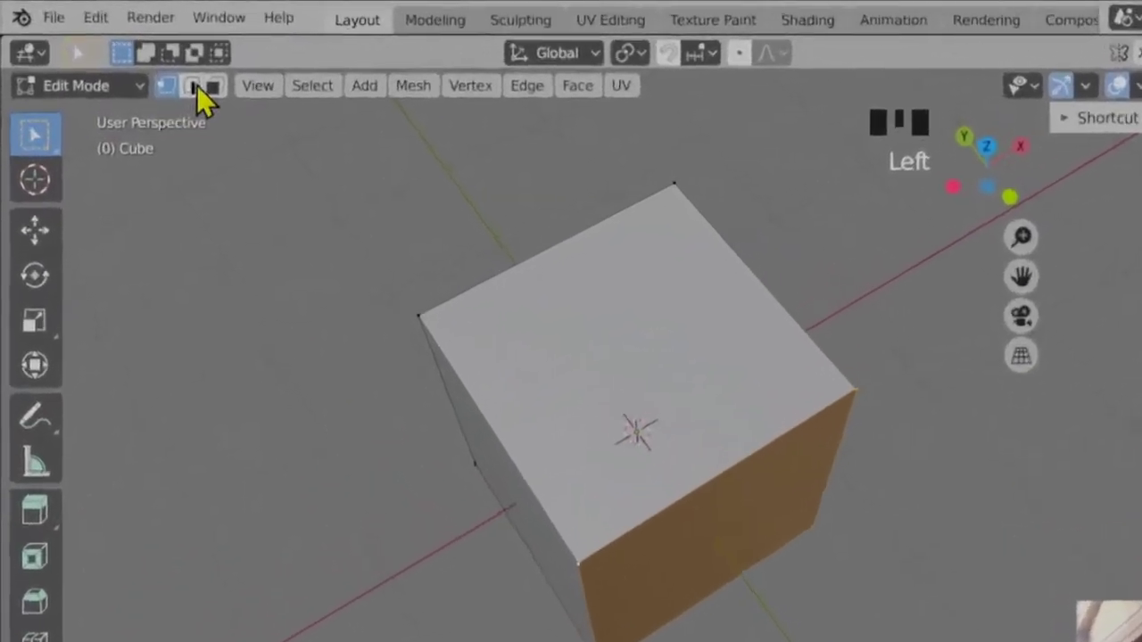
click(136, 60)
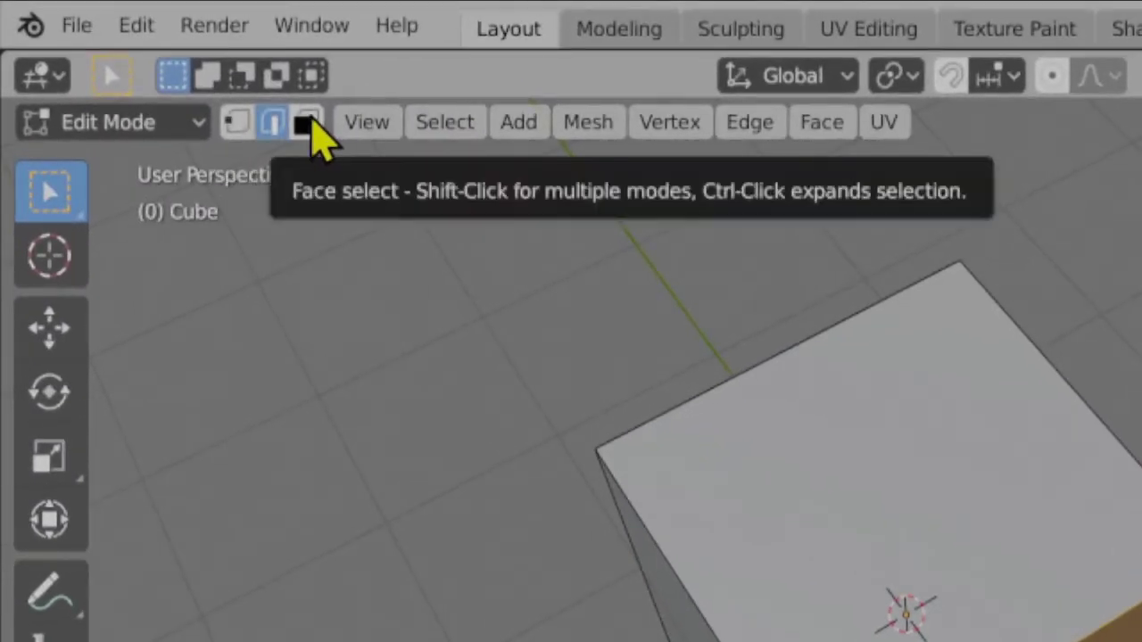
click(303, 125)
click(772, 446)
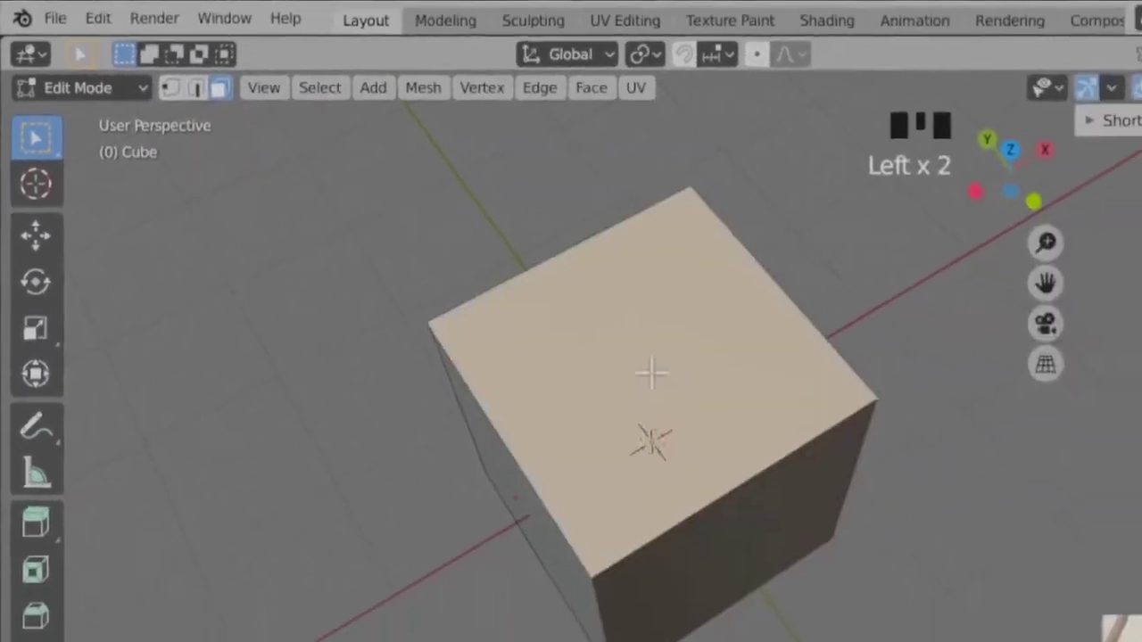
- Select individual side faces of the cube one at a time
middle_drag(772, 446, 1025, 641)
middle_drag(634, 425, 593, 356)
click(749, 368)
middle_drag(749, 368, 620, 324)
click(620, 324)
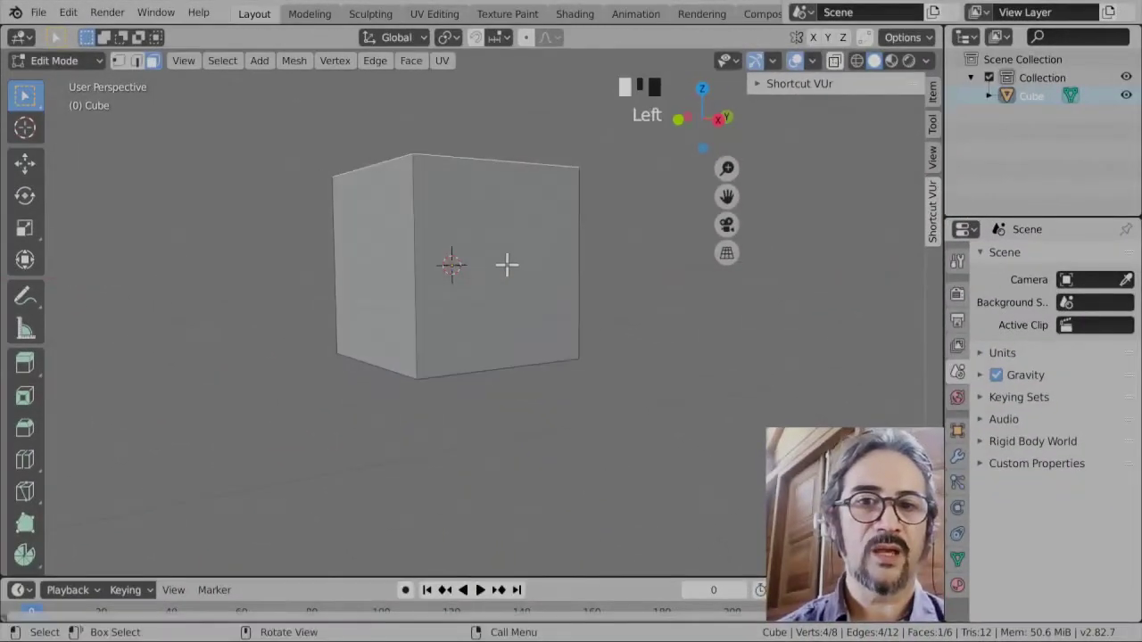
- Switch to edge selection mode, pick individual cube edges one at a time and clear the selection
middle_drag(347, 288, 346, 204)
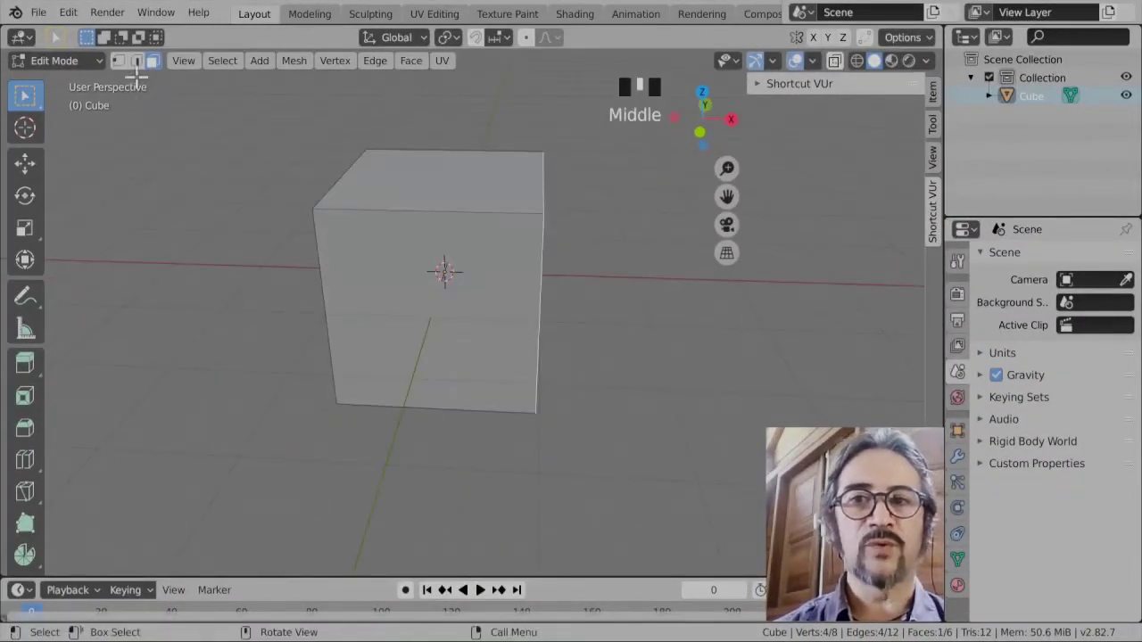
click(137, 61)
click(372, 400)
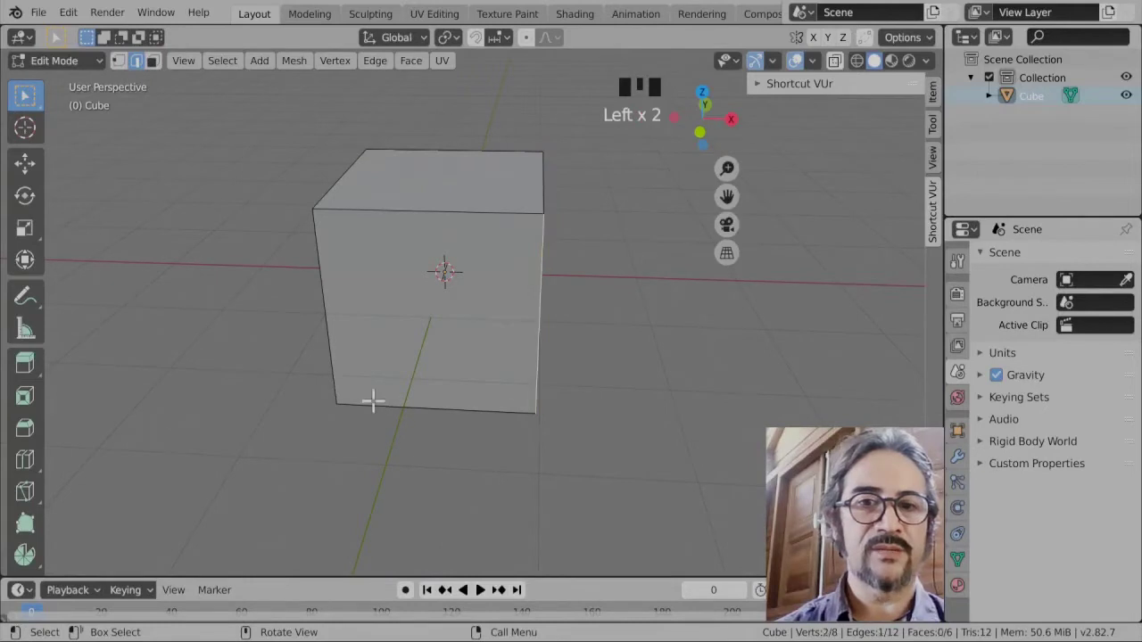
middle_drag(372, 401, 538, 255)
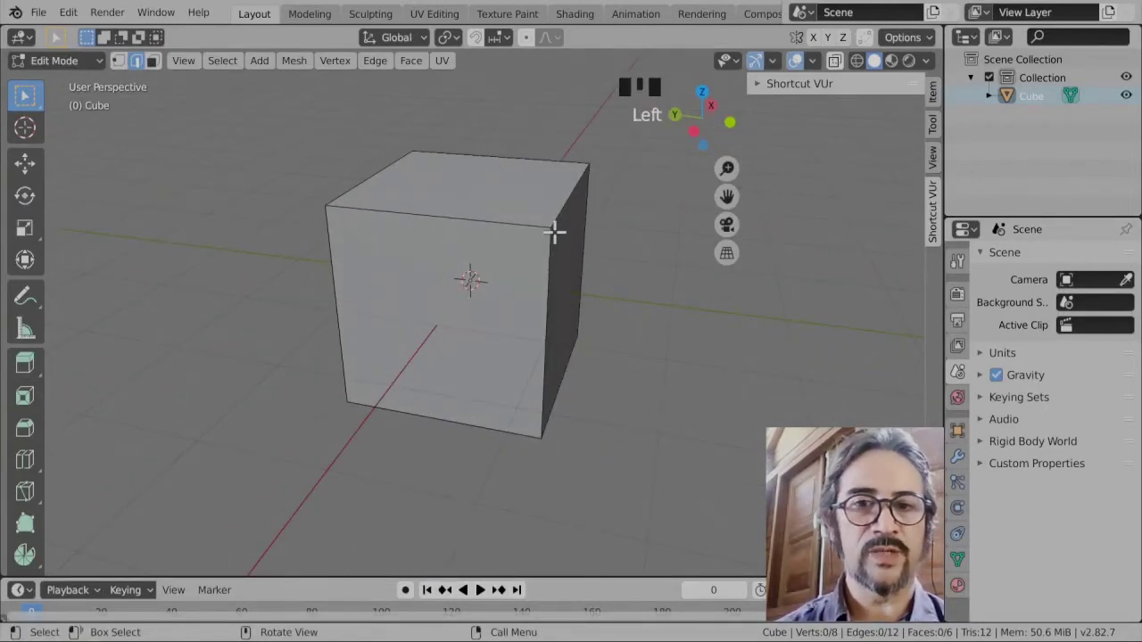
click(549, 275)
middle_drag(399, 388, 471, 365)
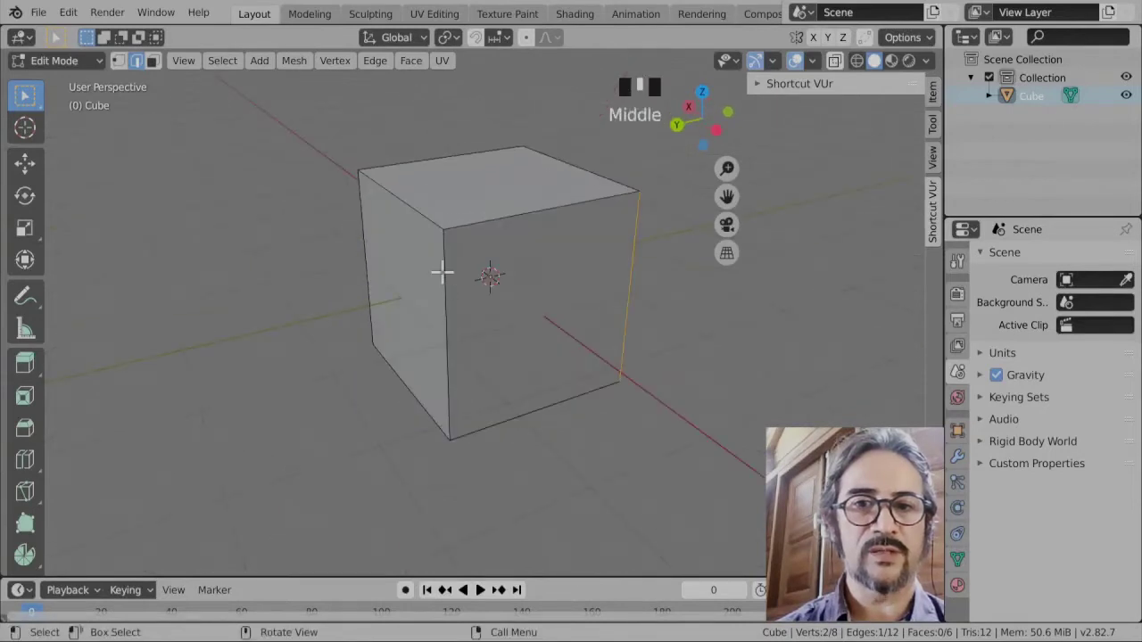
middle_drag(442, 241, 365, 339)
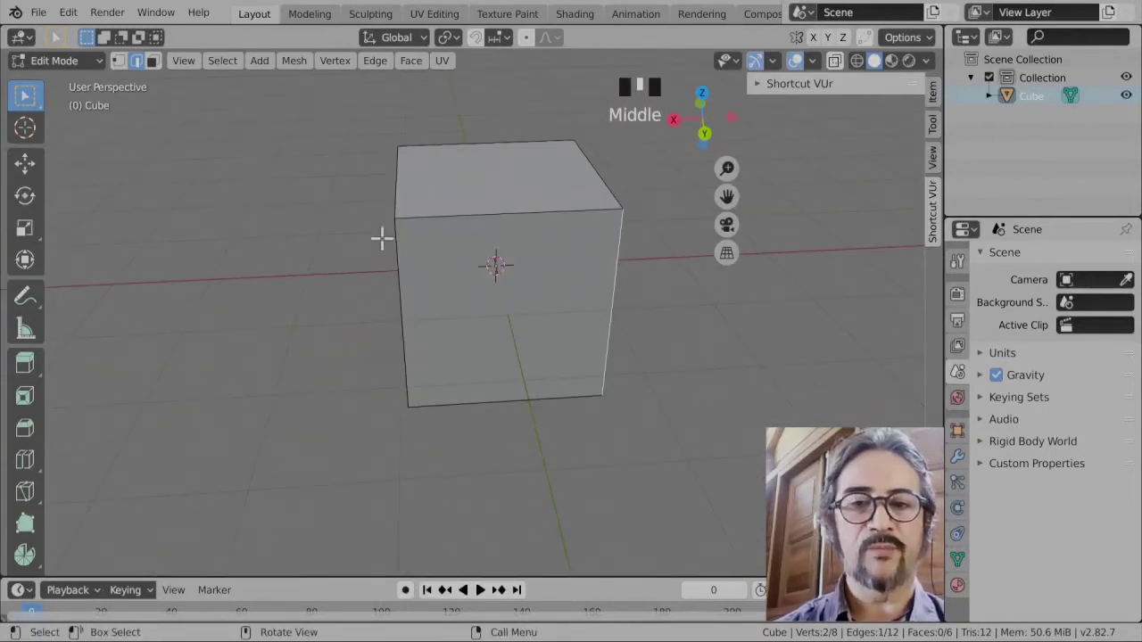
click(395, 224)
middle_drag(334, 324, 225, 103)
click(463, 275)
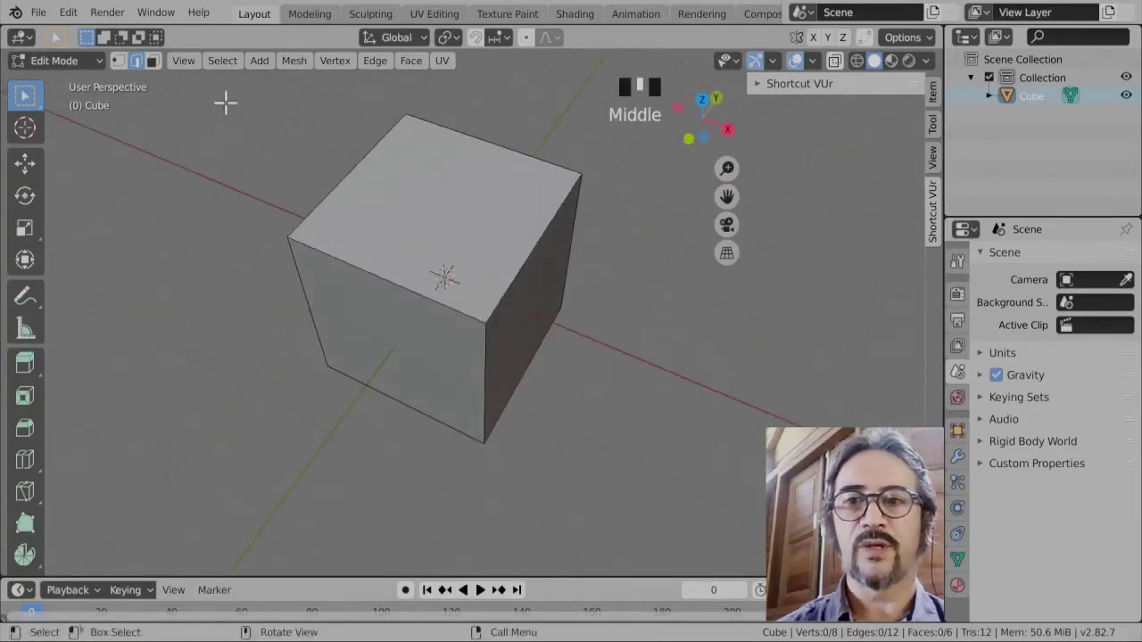
- Return to face selection mode and align the view to the Z axis with the navigation gizmo
click(152, 61)
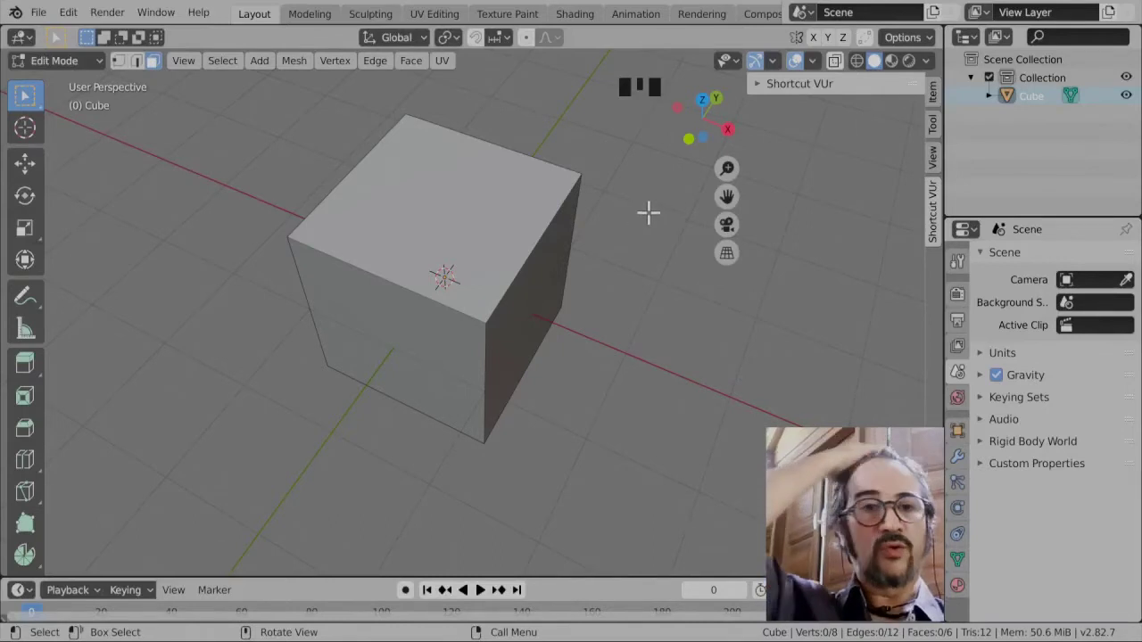
scroll(652, 237, down, 2)
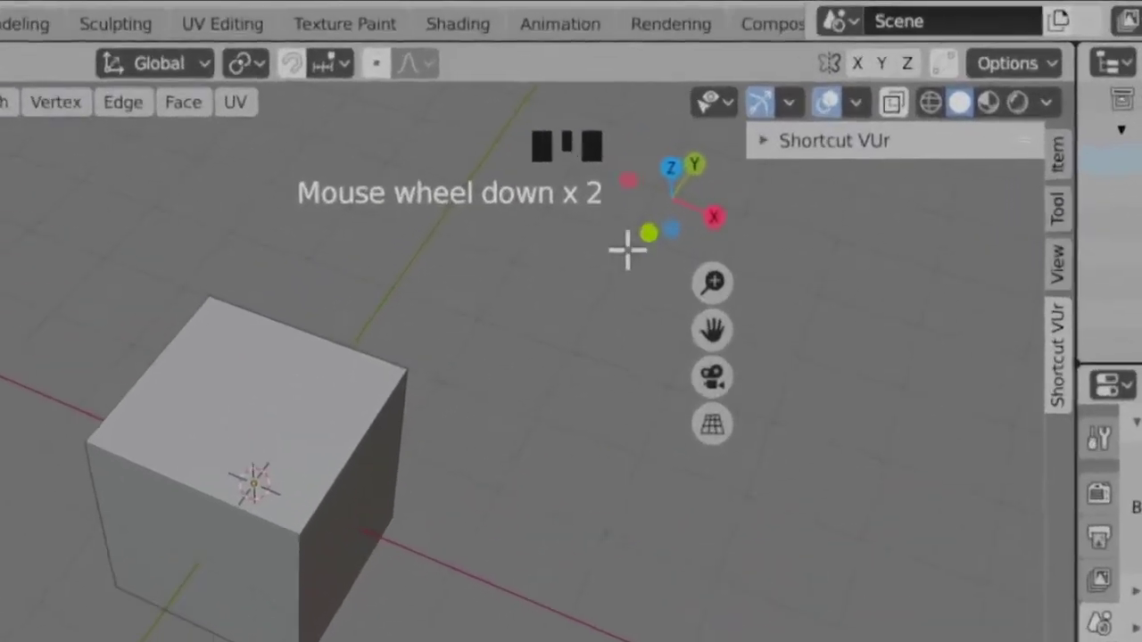
middle_drag(511, 453, 518, 377)
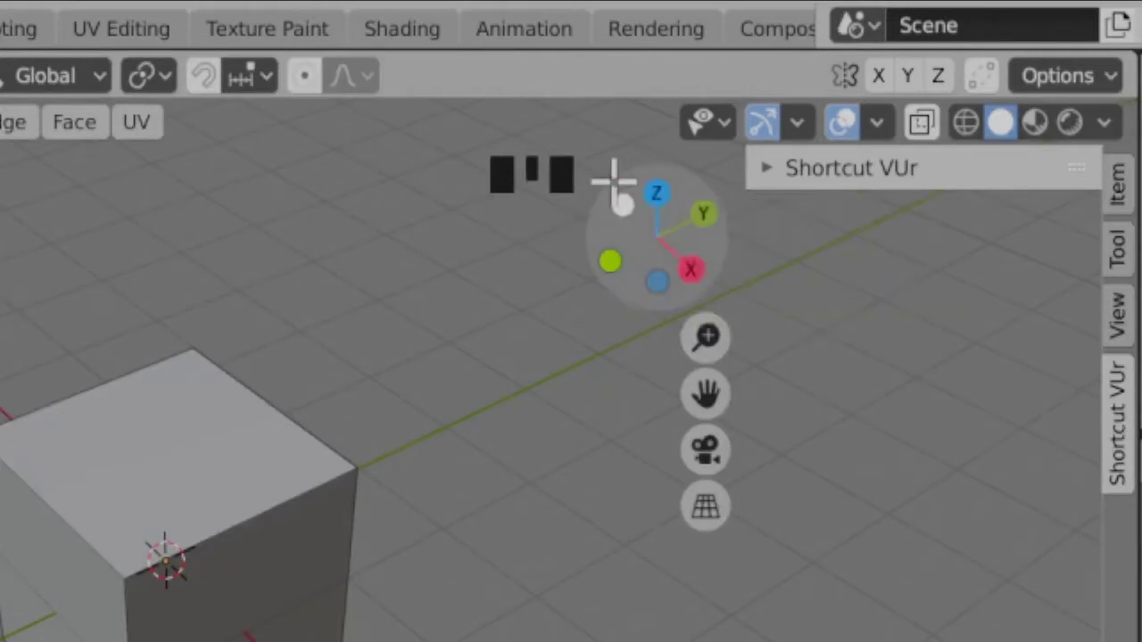
click(656, 193)
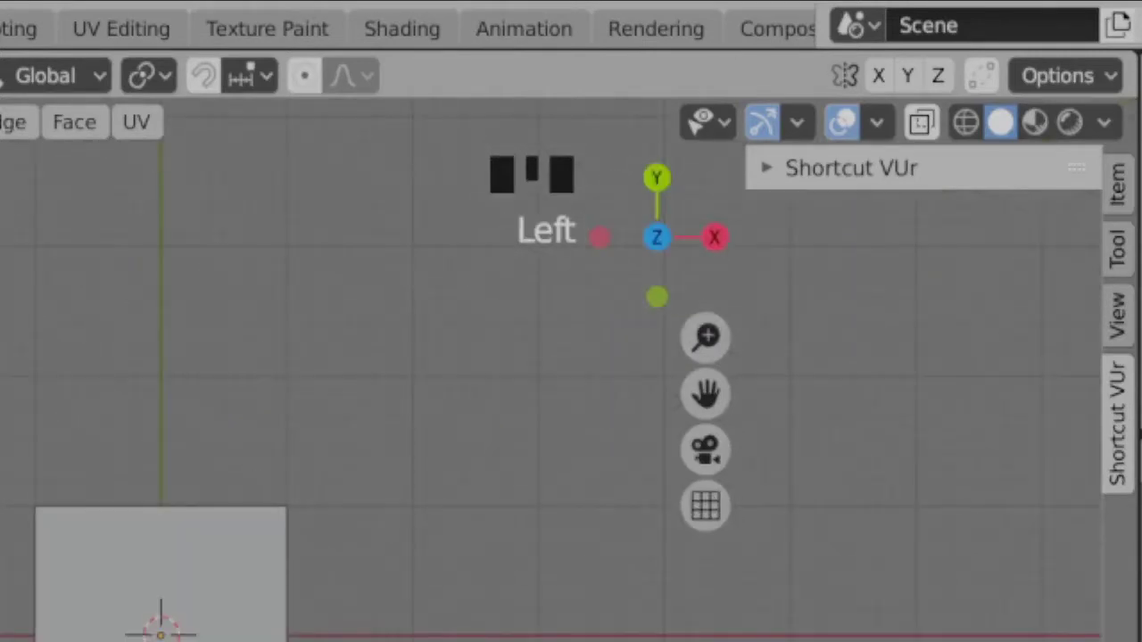
- View the cube in the top, front and right orthographic views in turn
middle_drag(169, 641, 136, 641)
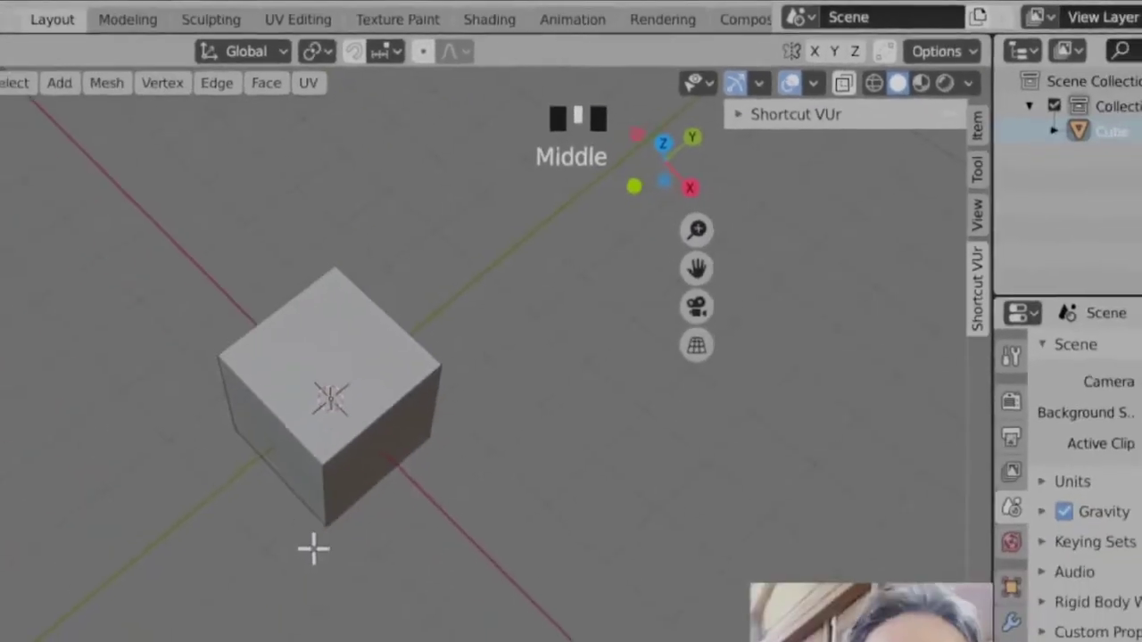
key(KP_7)
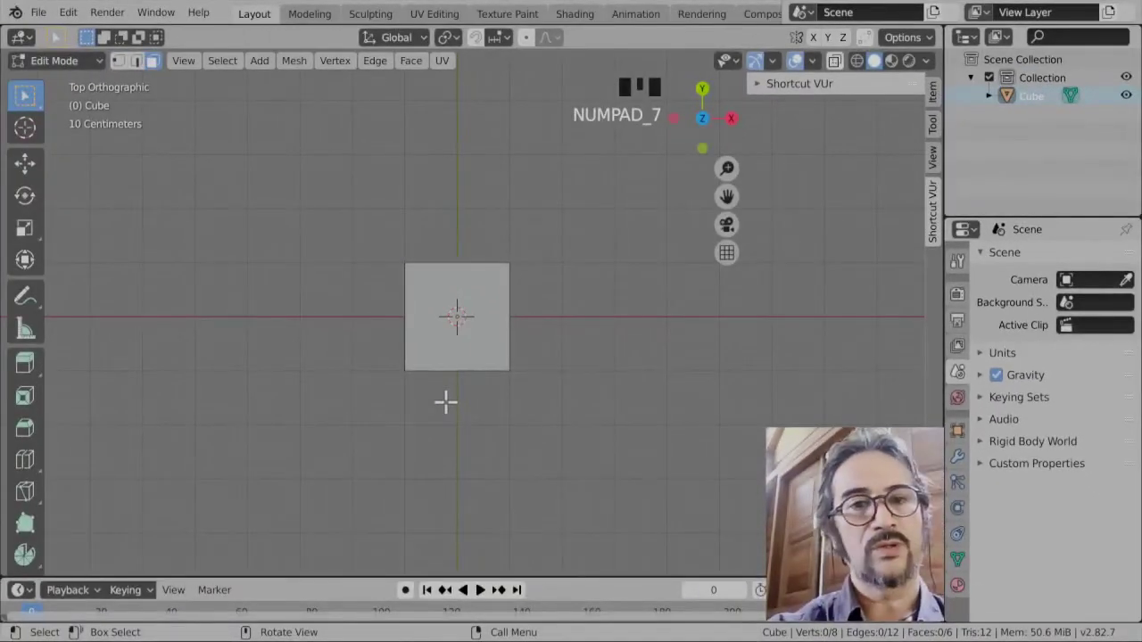
key(KP_1)
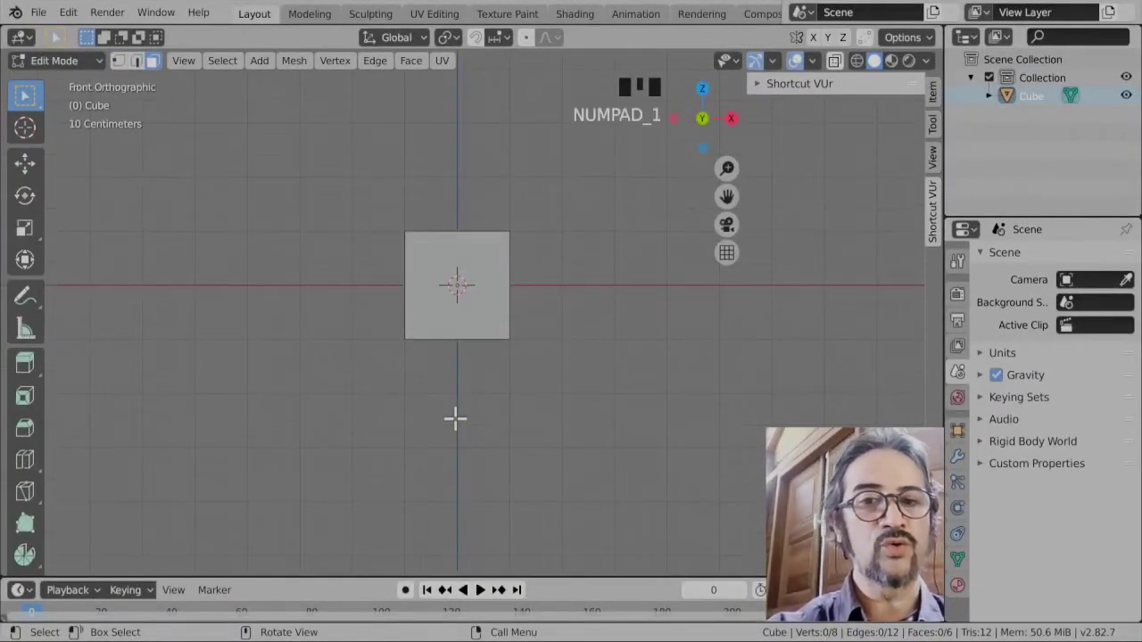
key(KP_3)
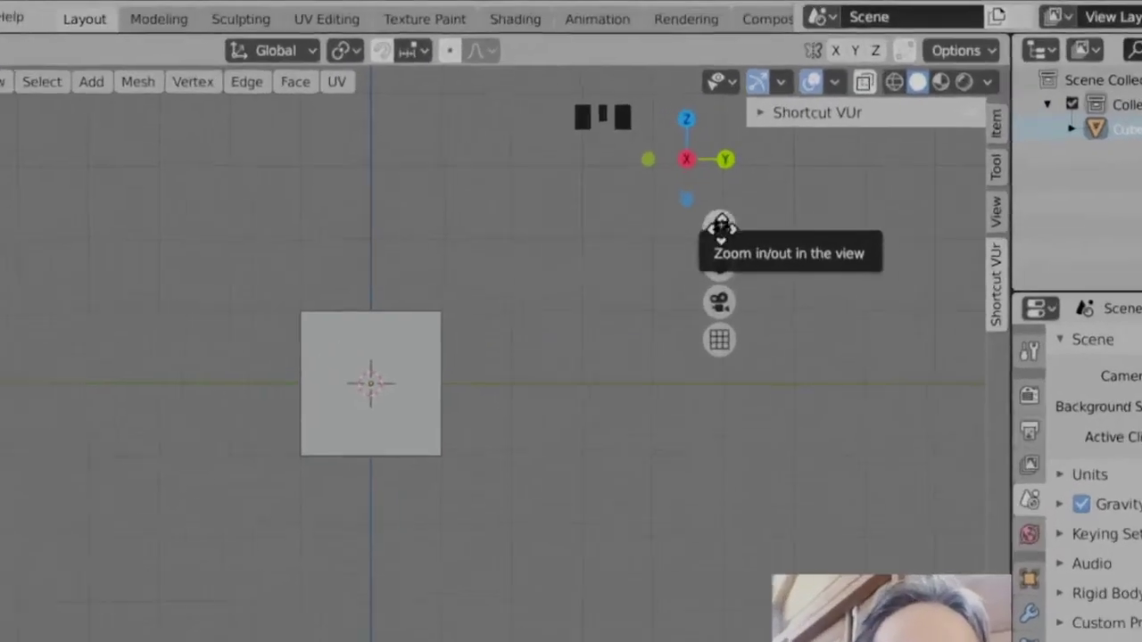
- Examine the cube by zooming in and out, panning and orbiting the viewport
drag(720, 225, 740, 217)
drag(737, 320, 696, 295)
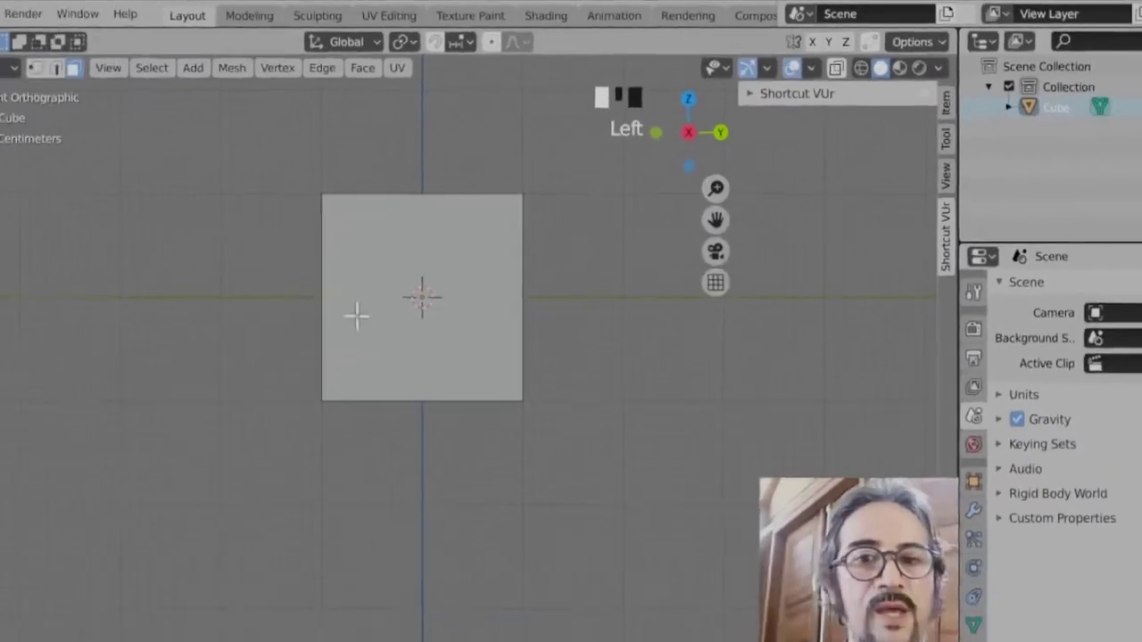
middle_drag(356, 315, 396, 334)
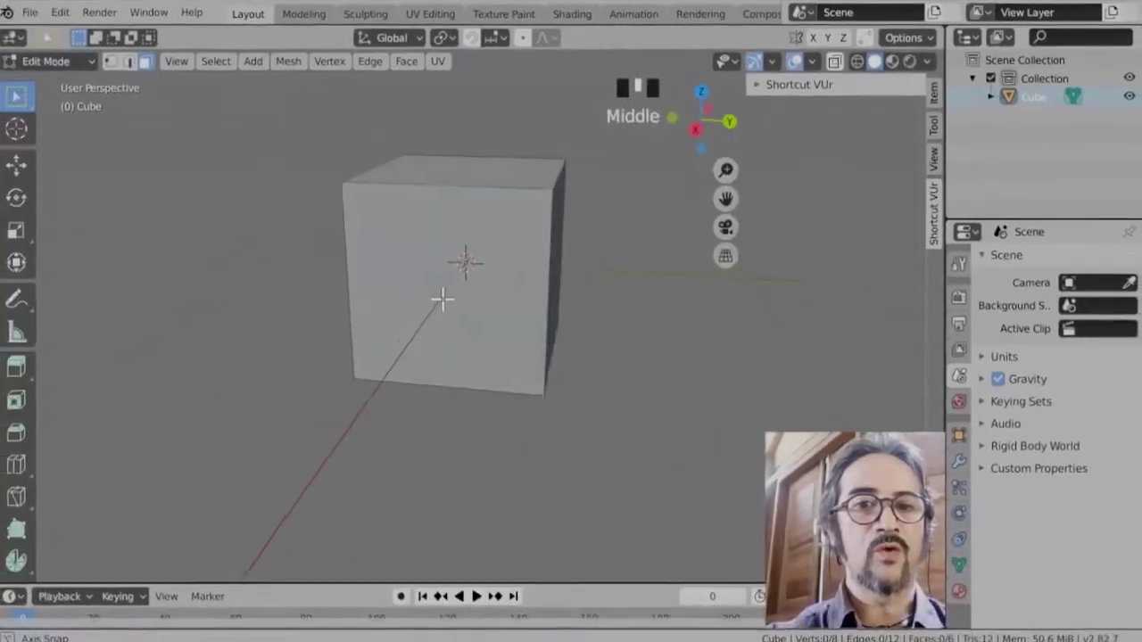
scroll(400, 334, down, 5)
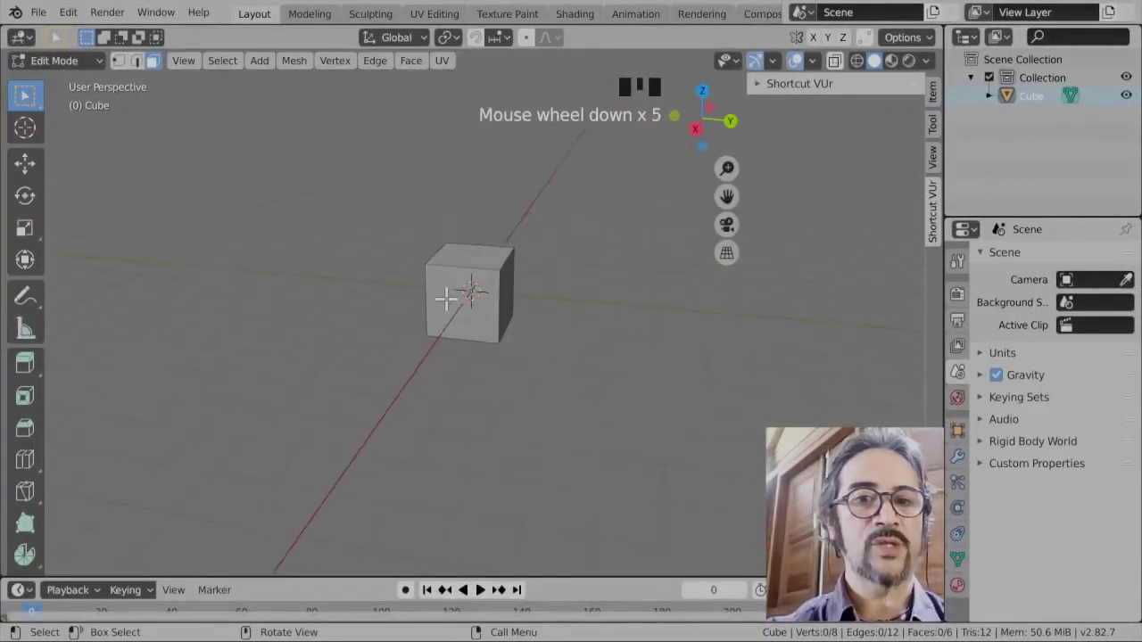
scroll(446, 299, up, 7)
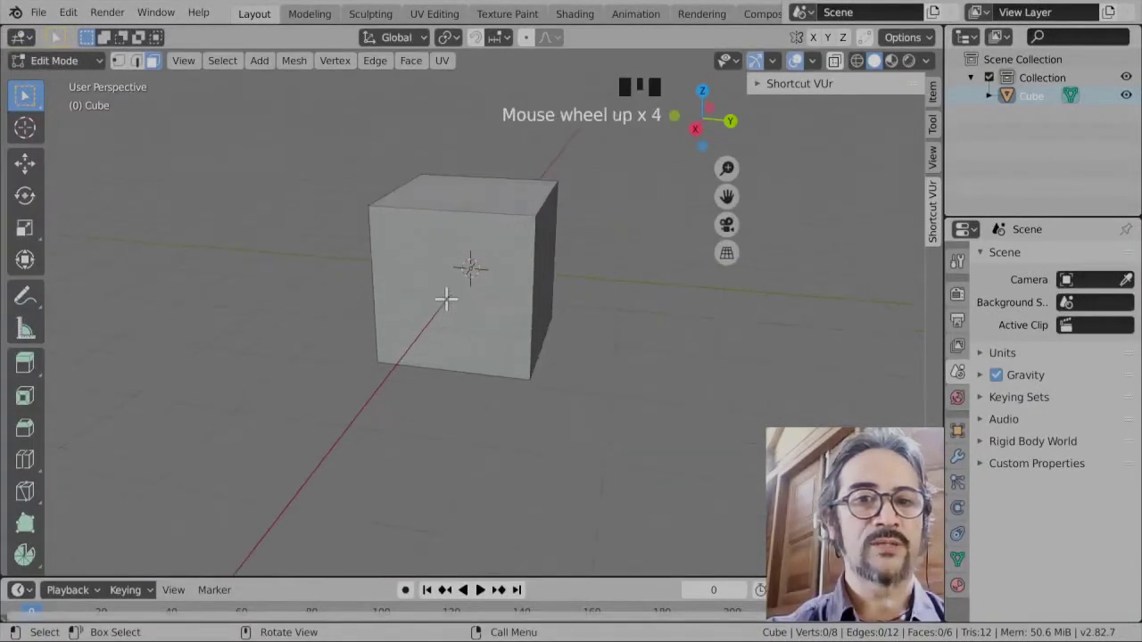
scroll(446, 299, down, 3)
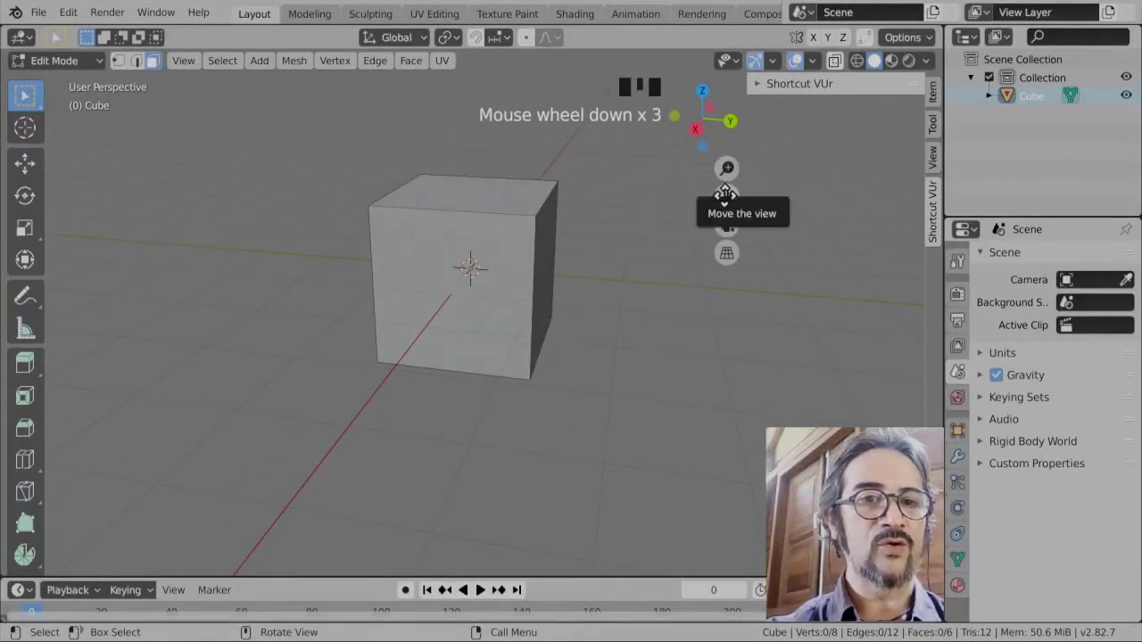
drag(726, 196, 665, 216)
middle_drag(429, 379, 477, 348)
middle_drag(571, 329, 583, 349)
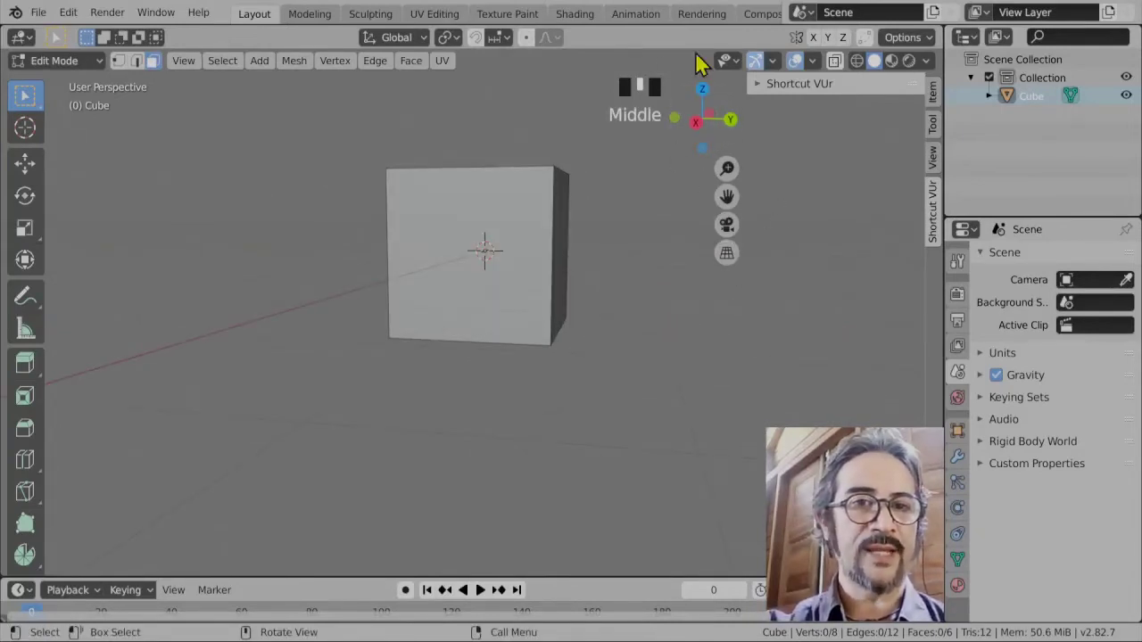
- Hide the viewport gizmos and show the cube in top orthographic view
click(755, 61)
middle_drag(489, 305, 543, 462)
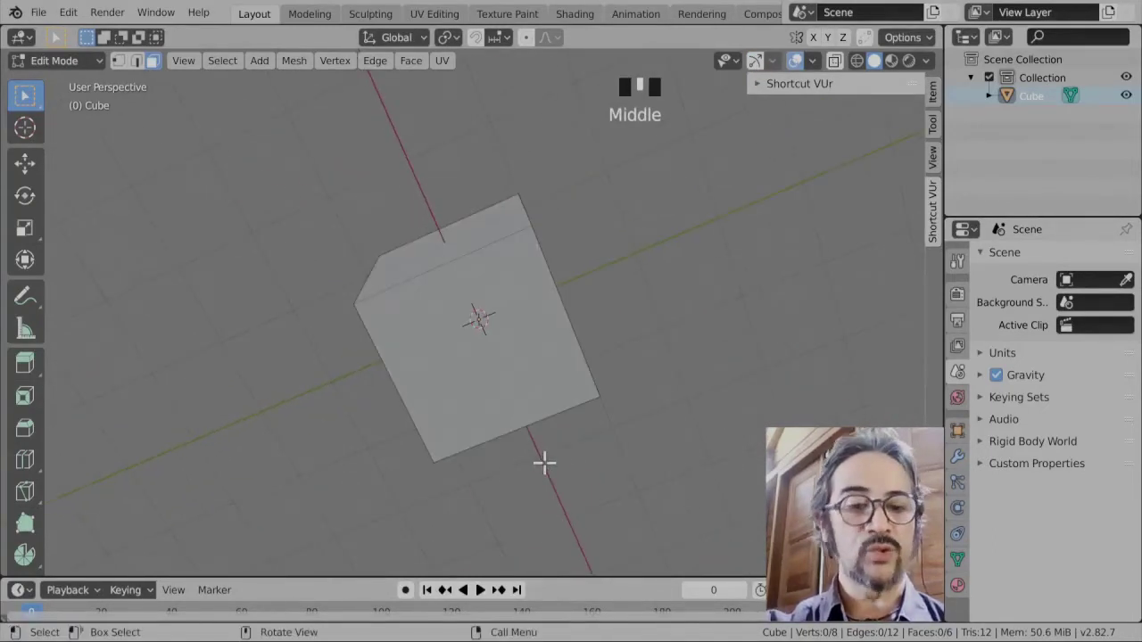
key(KP_7)
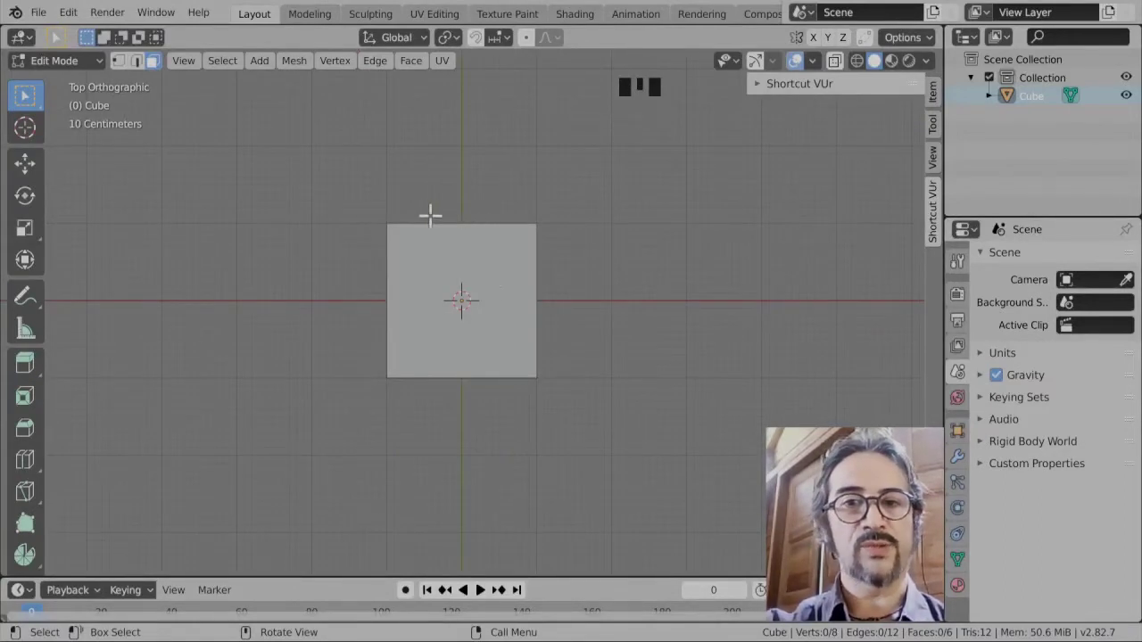
scroll(446, 232, down, 2)
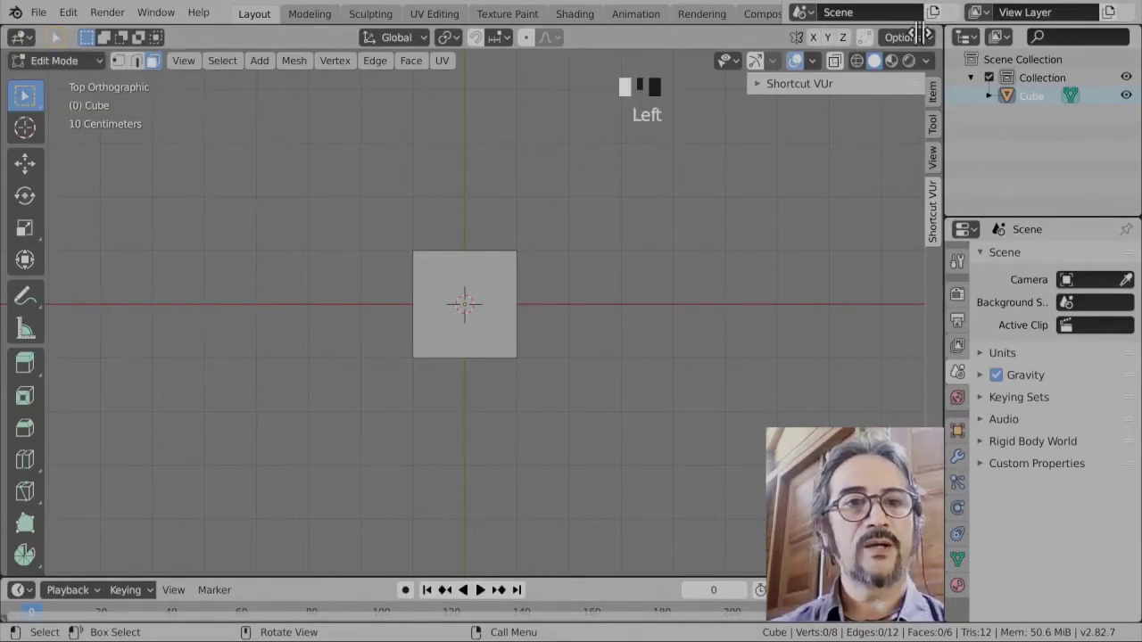
- Split the 3D viewport into two side-by-side areas and turn the narrower one into an Image Editor
drag(918, 34, 392, 89)
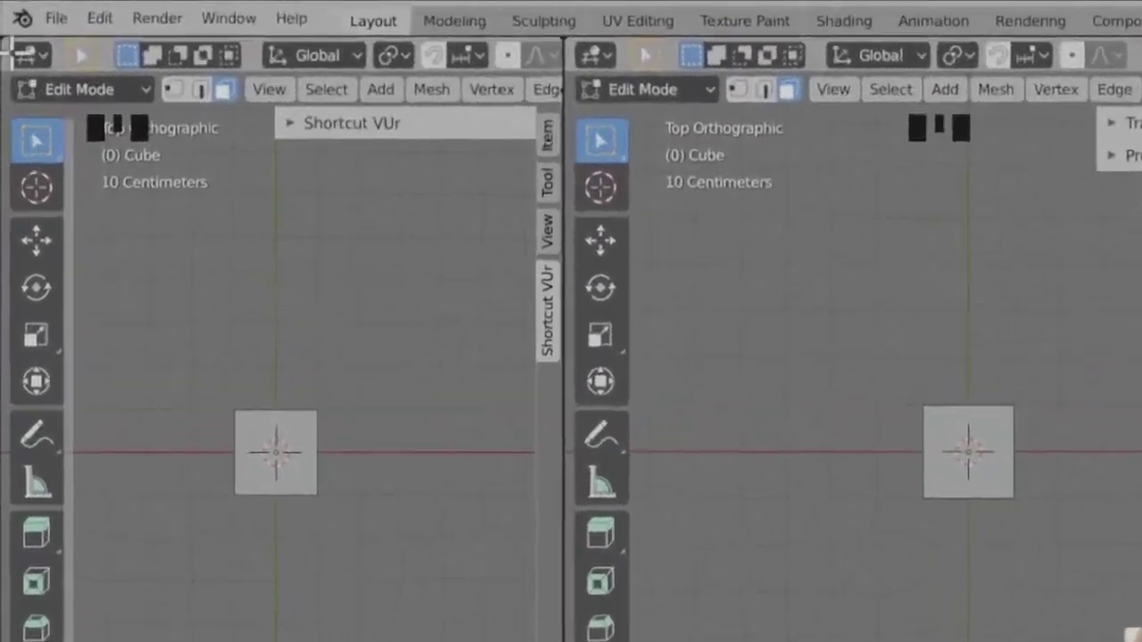
click(20, 56)
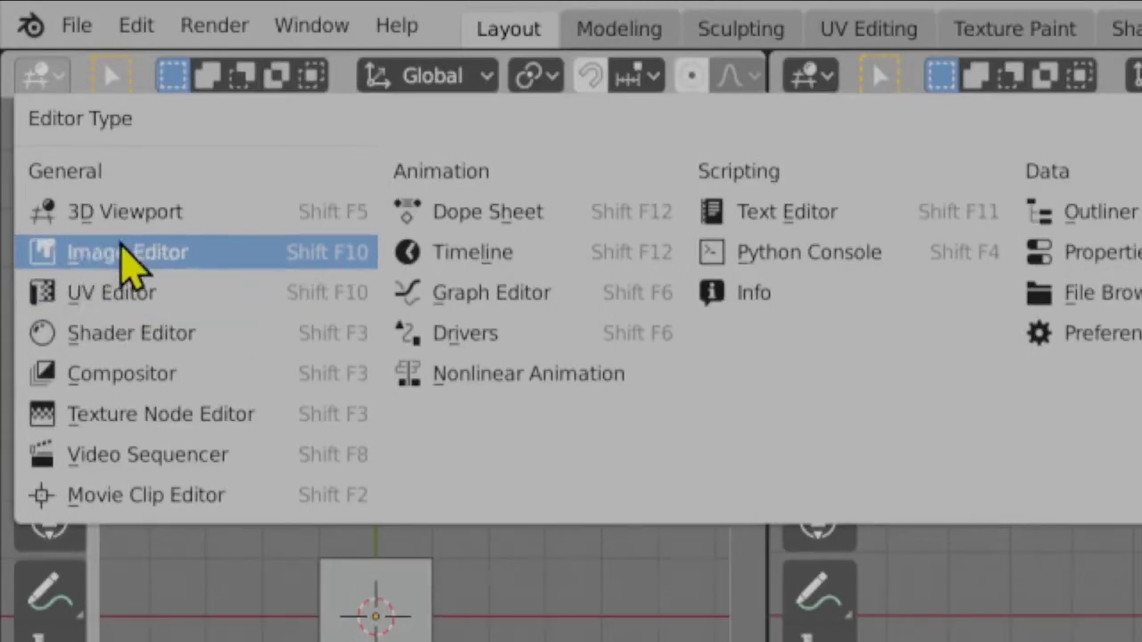
click(142, 253)
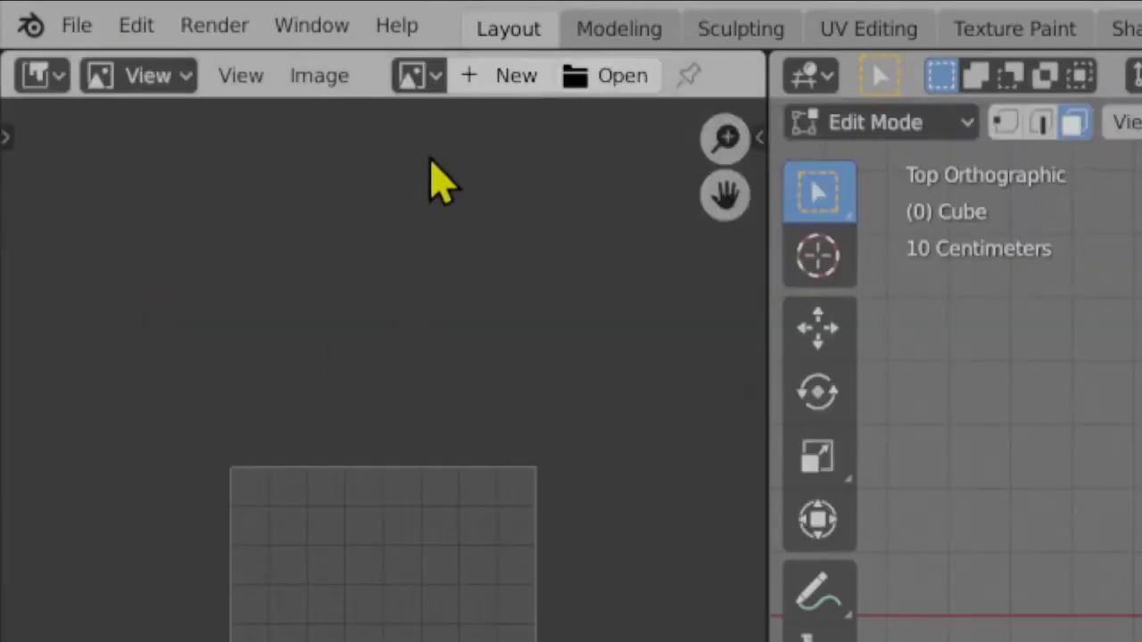
- Load refs.jpg into the Image Editor and widen that area to show more of the reference sheet
click(617, 77)
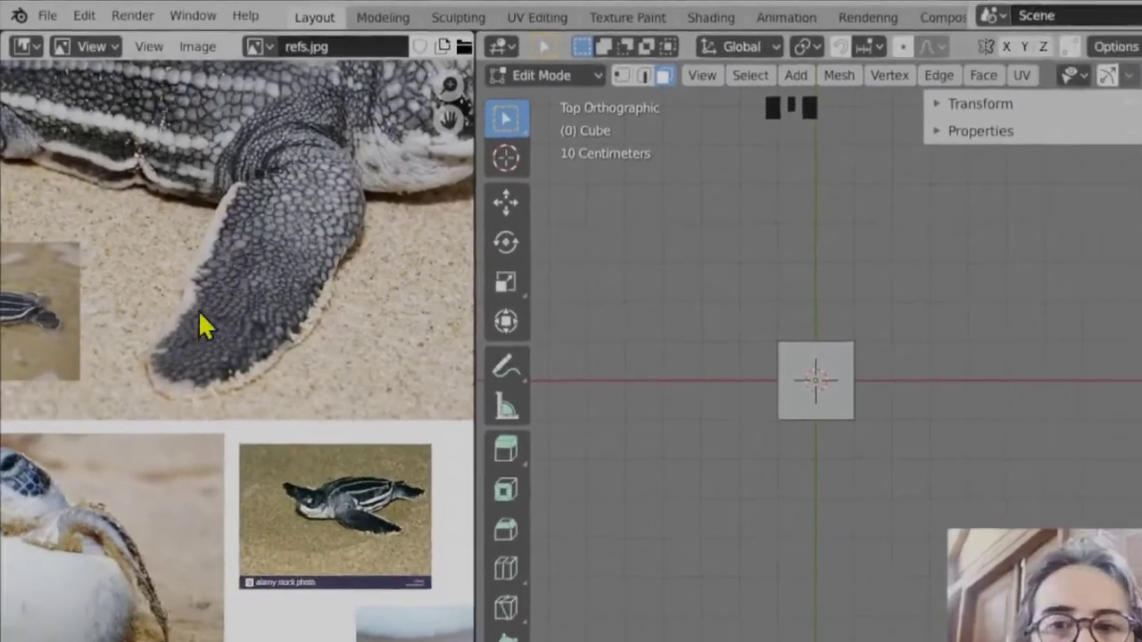
scroll(357, 370, down, 3)
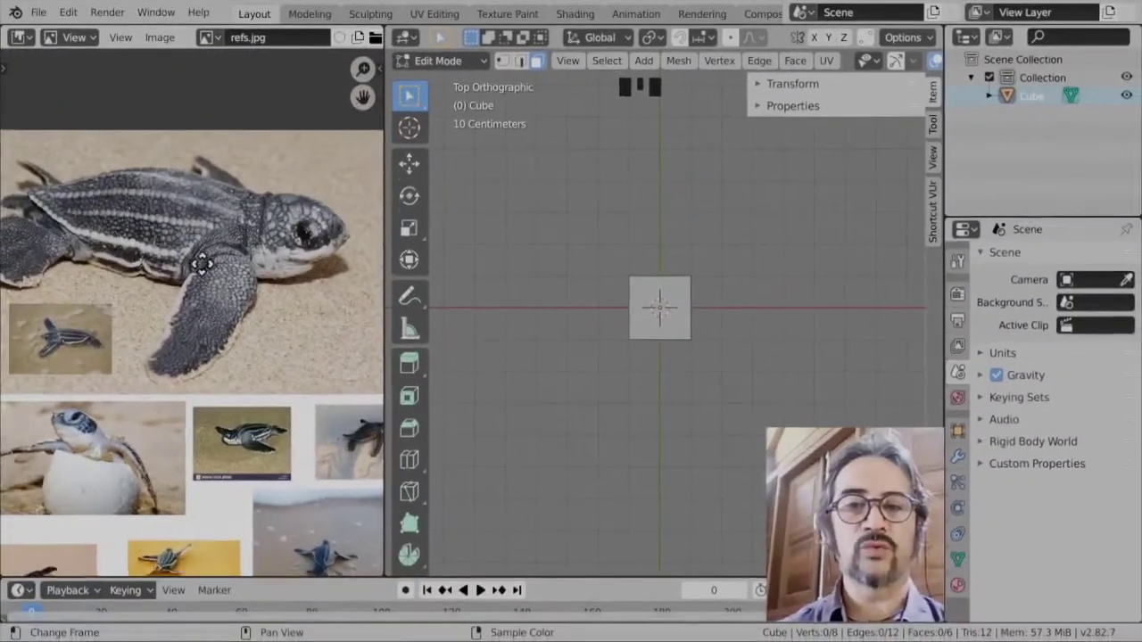
scroll(202, 264, up, 5)
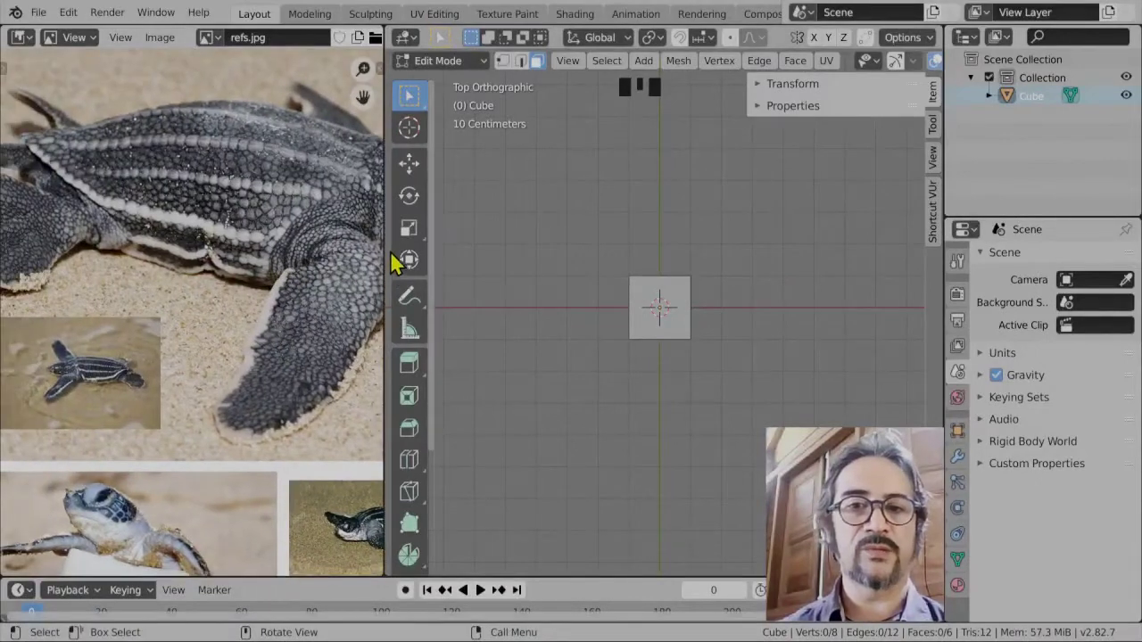
drag(383, 239, 580, 214)
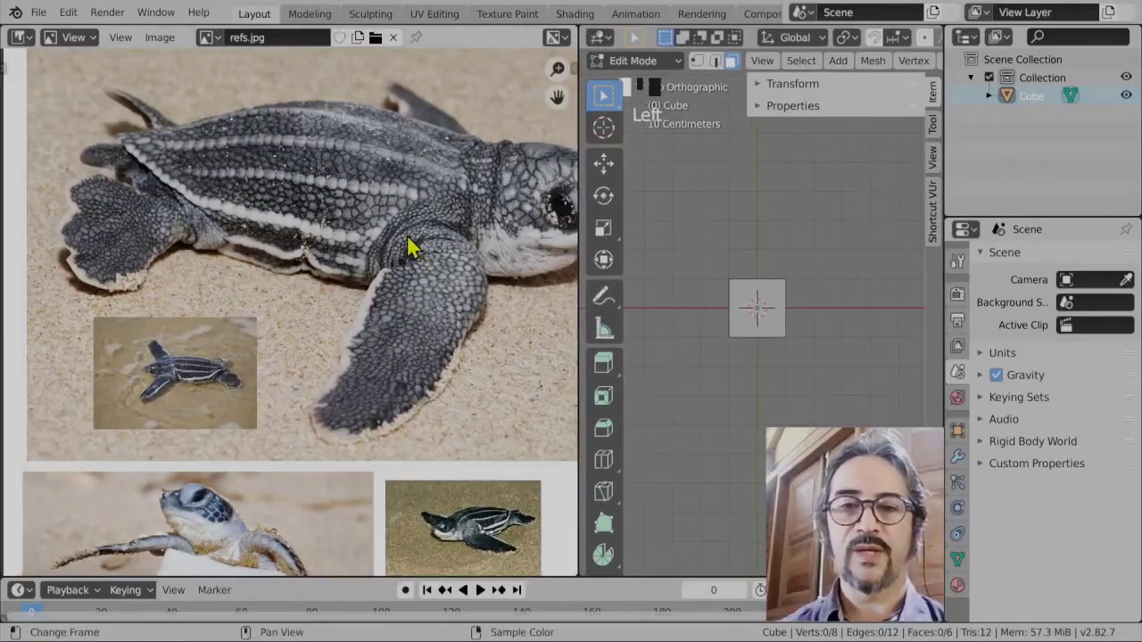
- Examine the large turtle photo closely, covering the shell ridges, front flipper, shell tip and rear flipper
scroll(401, 239, up, 2)
middle_drag(400, 240, 446, 422)
scroll(161, 301, up, 5)
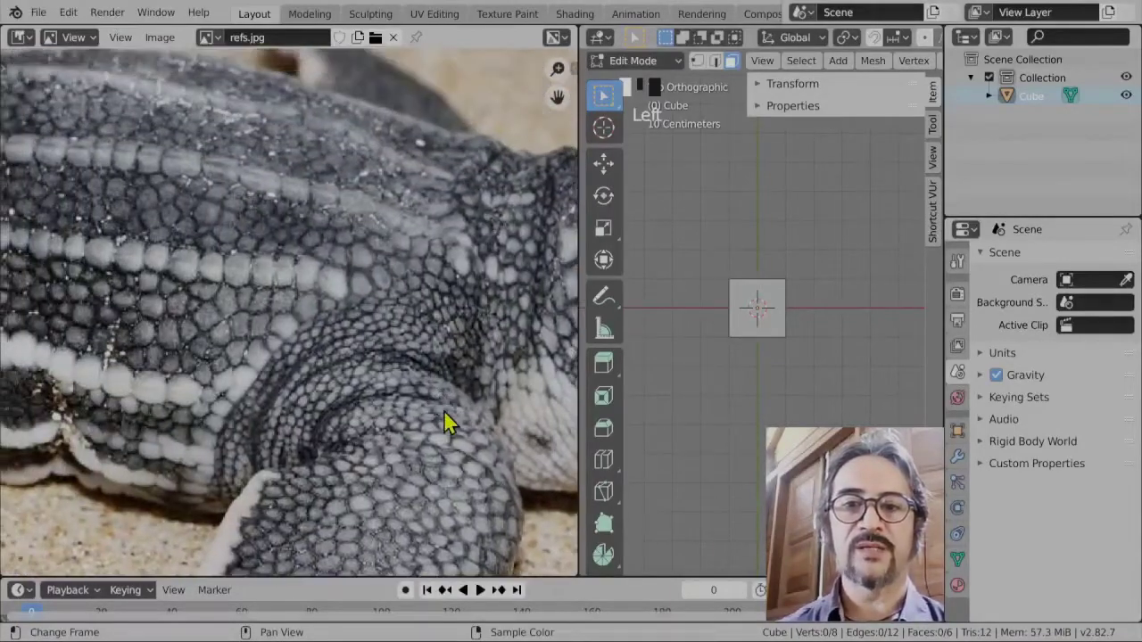
scroll(355, 253, down, 4)
scroll(369, 298, up, 5)
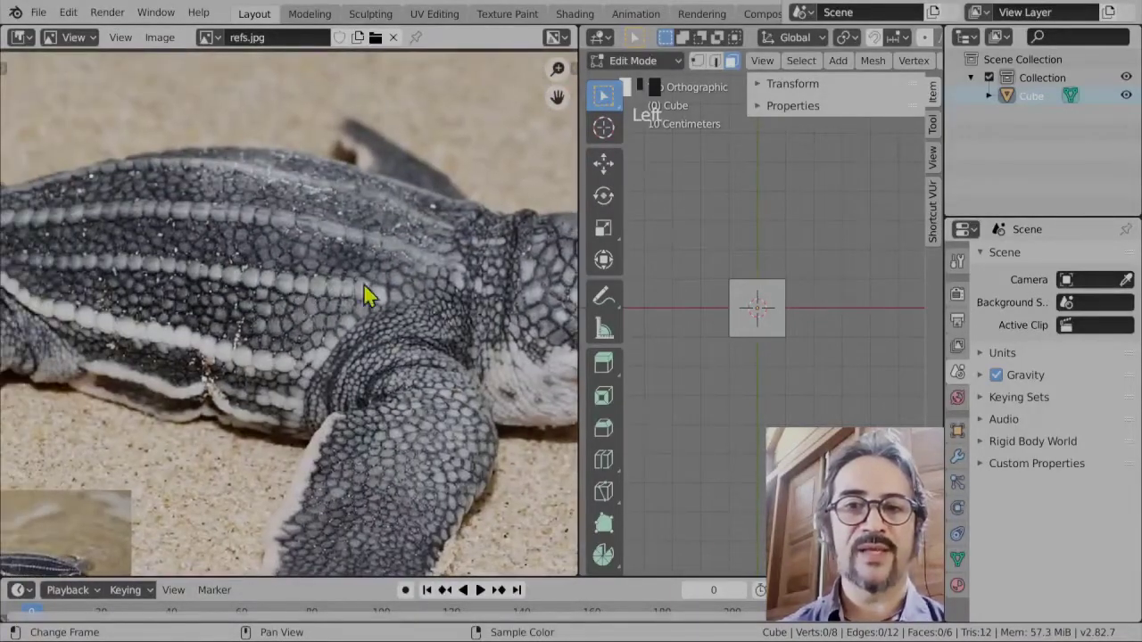
scroll(455, 303, up, 1)
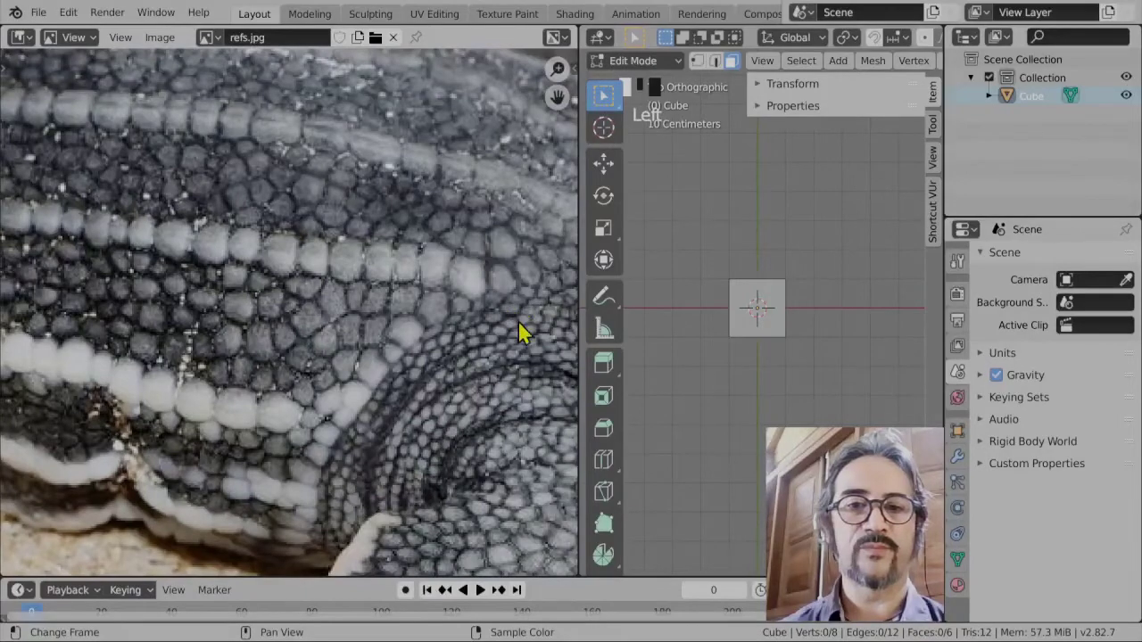
mouse_move(522, 331)
middle_down()
mouse_move(401, 311)
mouse_move(229, 407)
mouse_move(314, 305)
mouse_move(357, 348)
middle_up()
middle_drag(194, 259, 335, 372)
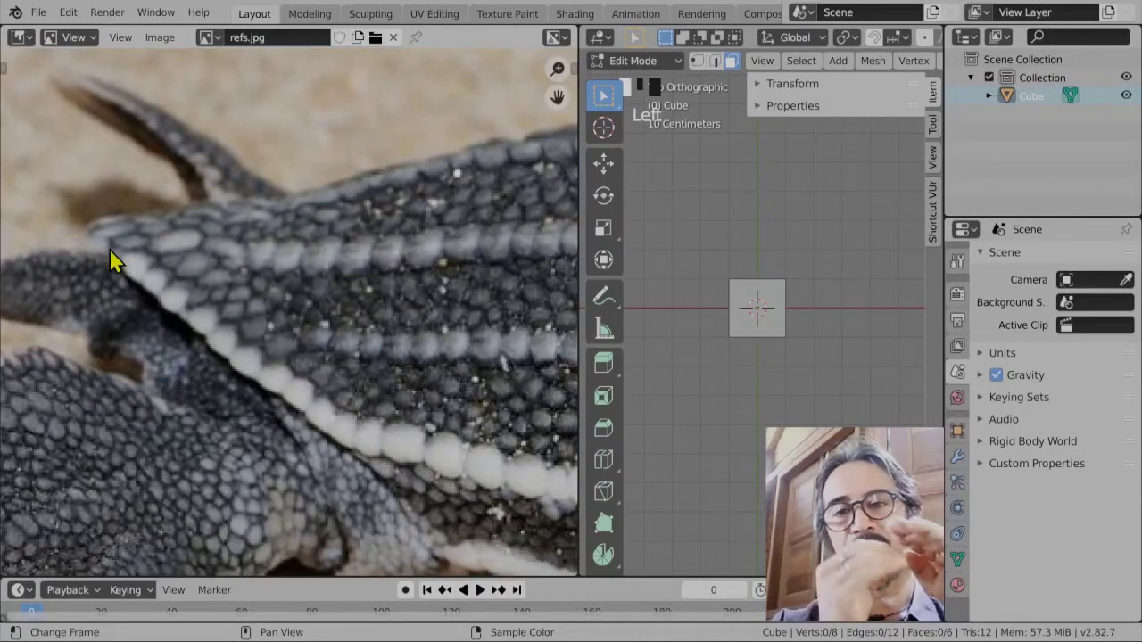
scroll(199, 298, down, 5)
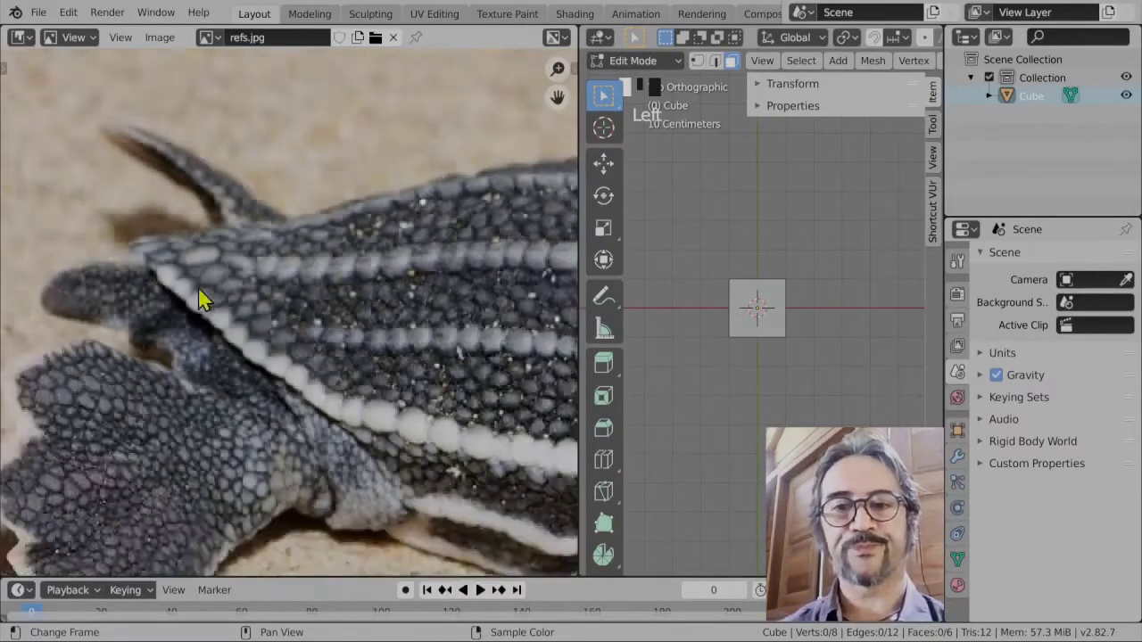
middle_drag(452, 443, 310, 390)
scroll(247, 217, up, 3)
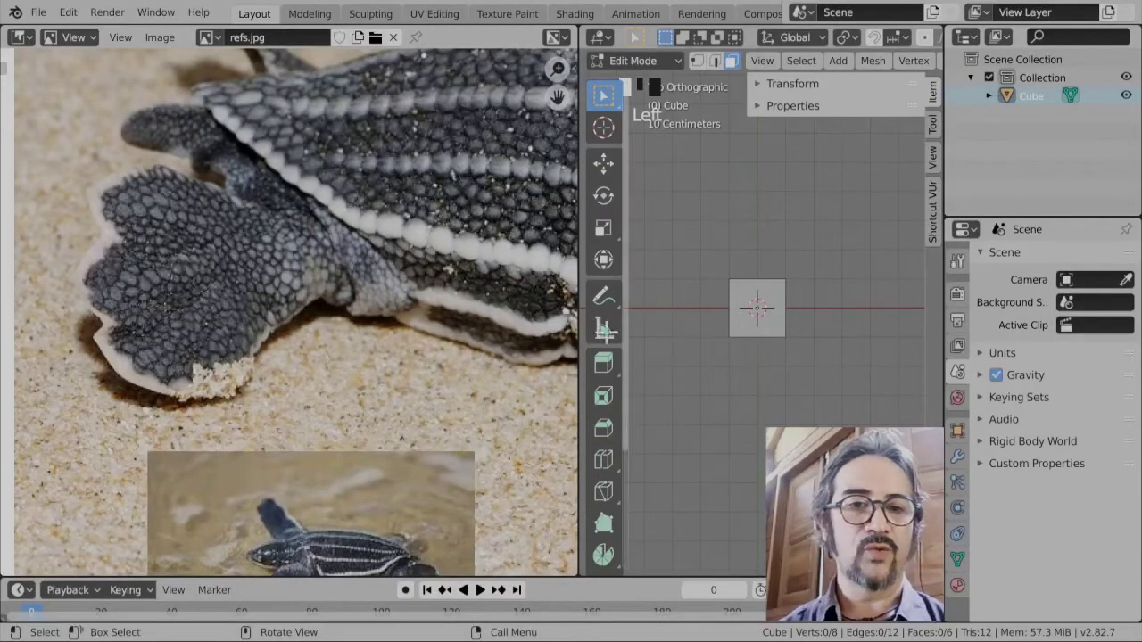
- Survey the whole reference sheet and examine the small photo of the dark turtle on white sand
scroll(499, 281, down, 4)
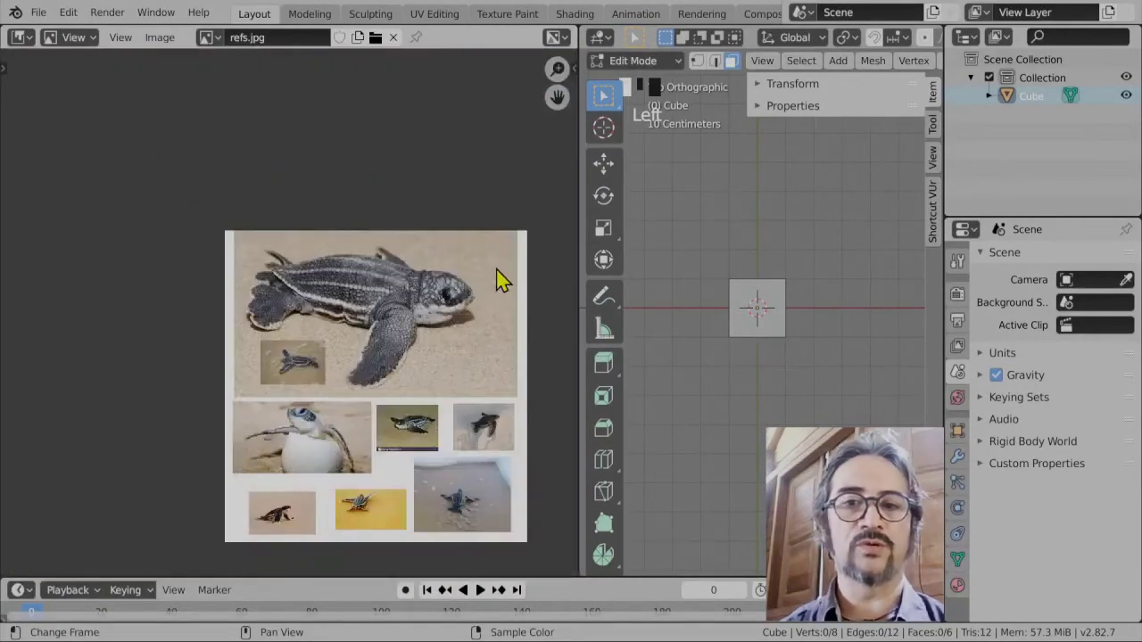
scroll(401, 237, up, 1)
scroll(400, 237, down, 1)
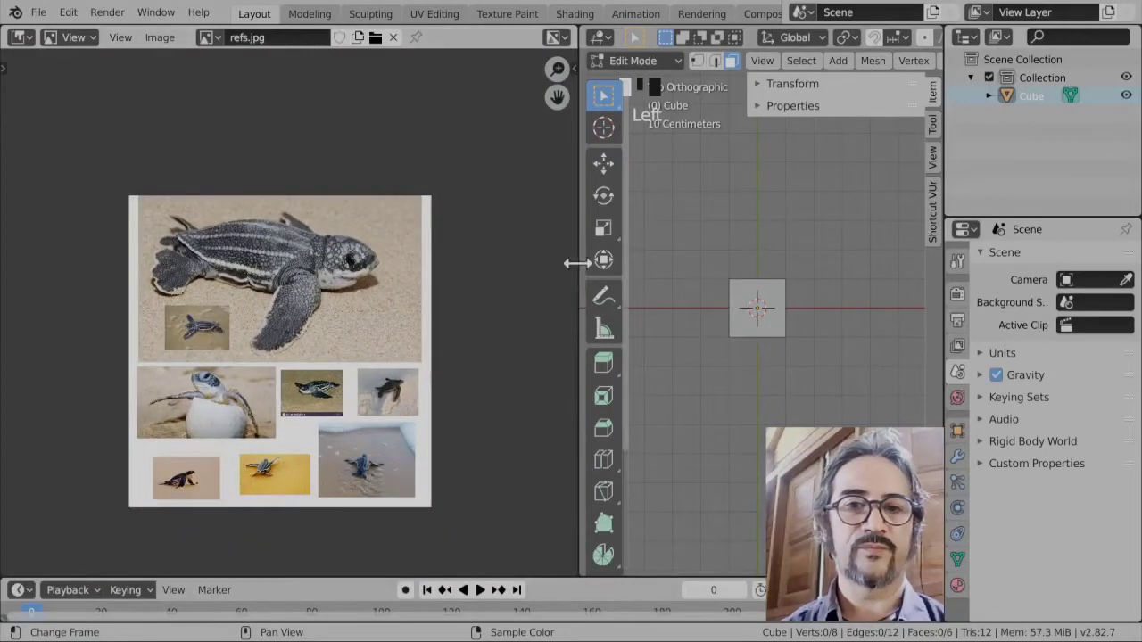
scroll(423, 349, up, 4)
middle_drag(414, 444, 382, 324)
scroll(433, 407, up, 2)
middle_drag(433, 407, 255, 369)
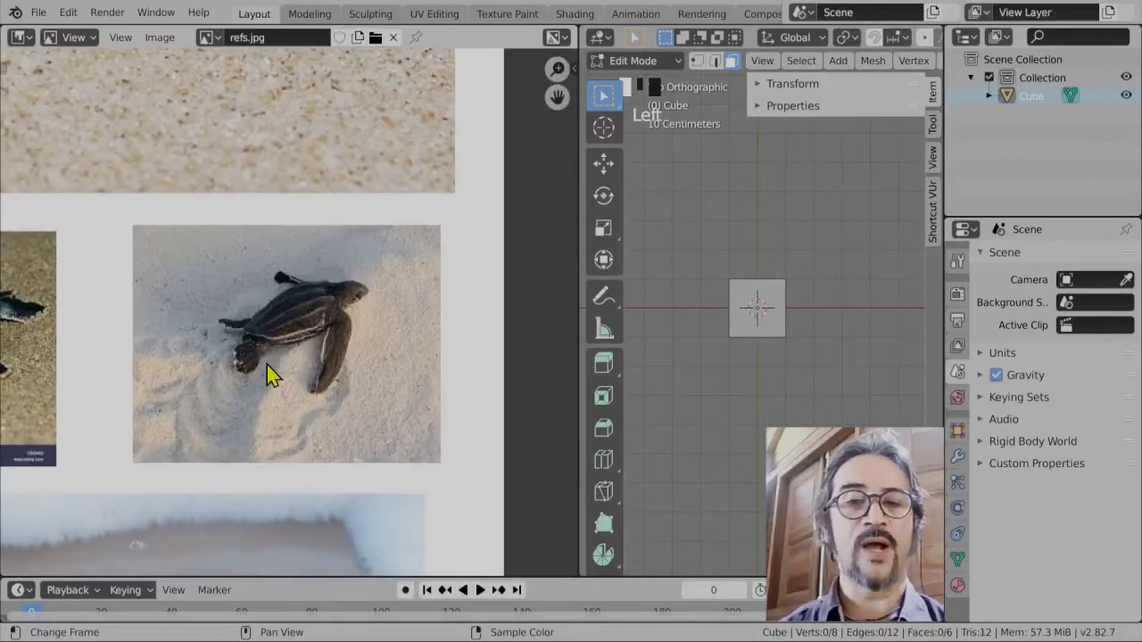
scroll(266, 364, up, 2)
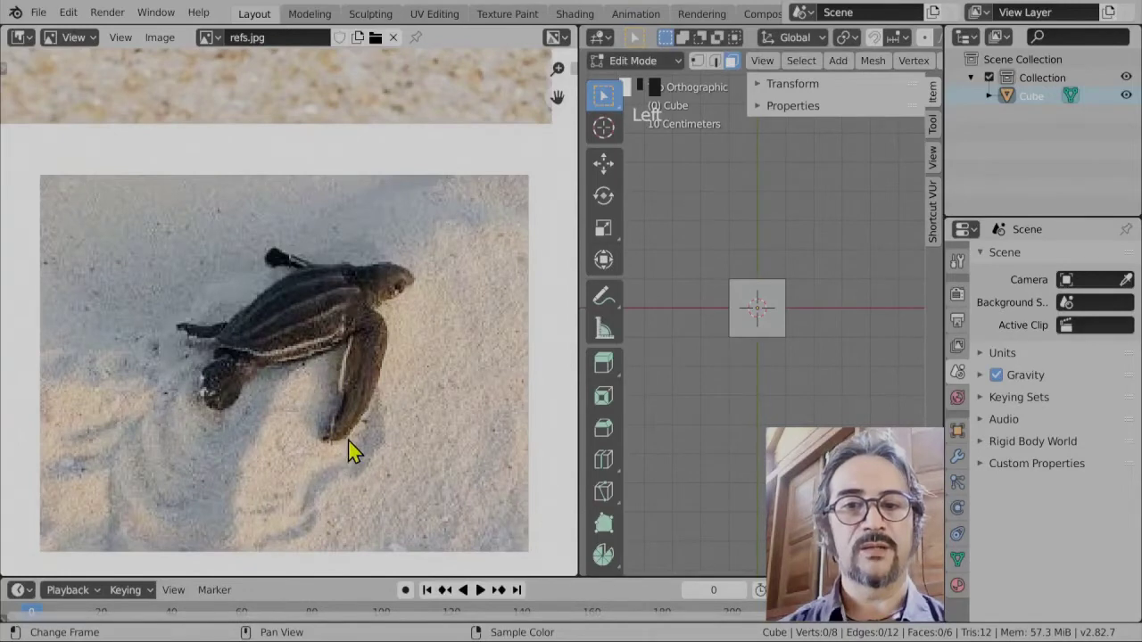
- Examine the photo of the blue turtle seen from above on wet sand, then return to the upper reference photos
middle_drag(232, 459, 193, 263)
scroll(369, 401, down, 4)
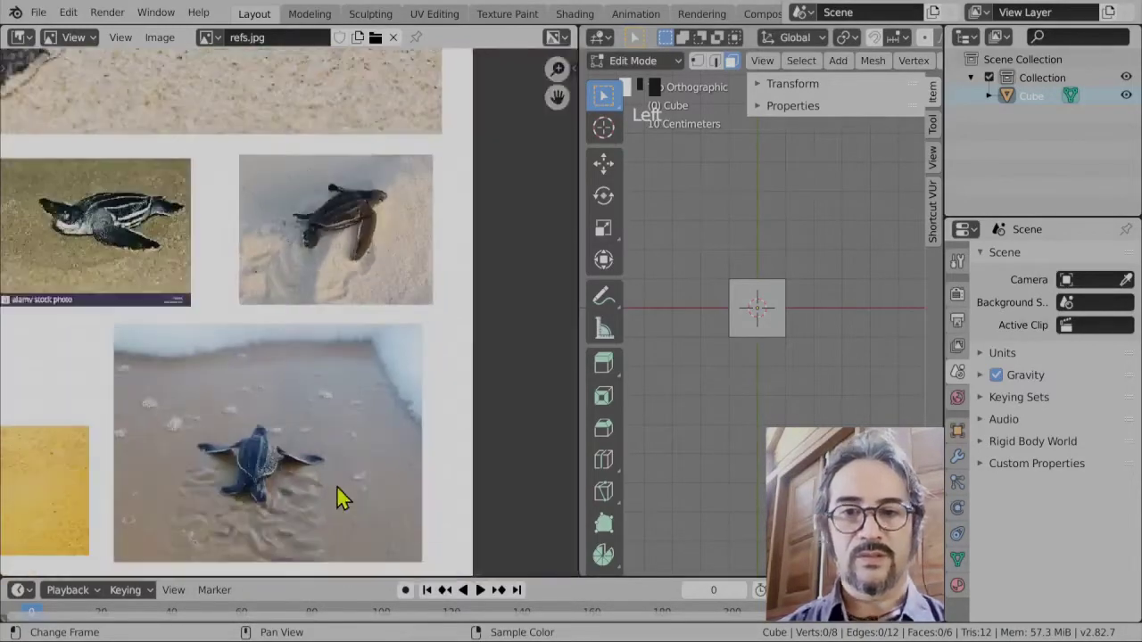
middle_drag(339, 497, 304, 257)
scroll(390, 343, up, 4)
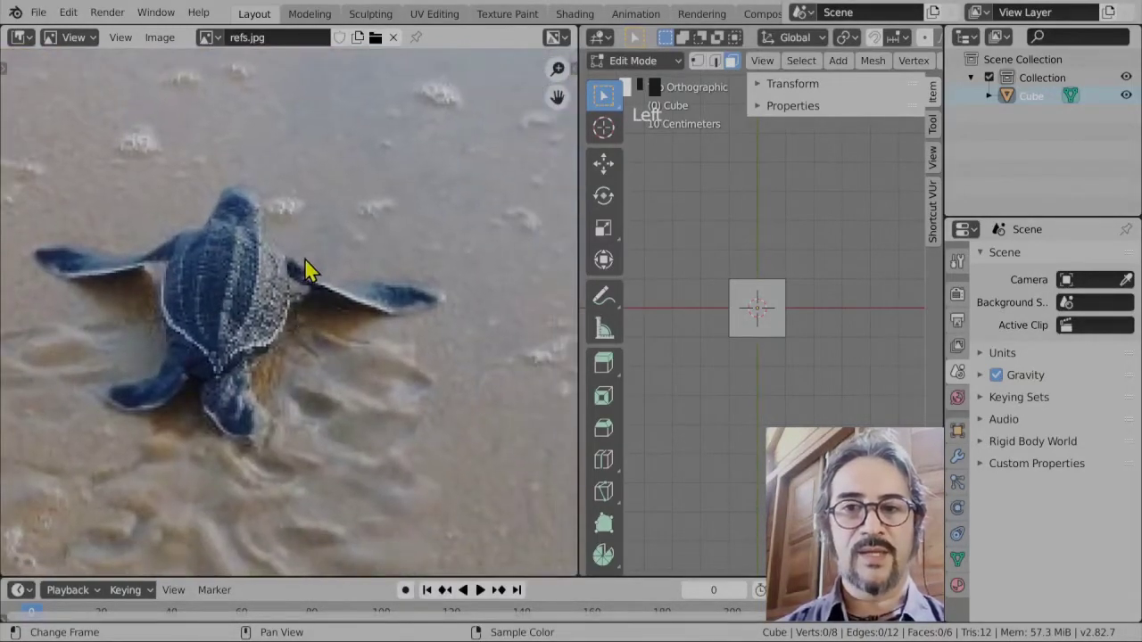
scroll(337, 262, up, 2)
scroll(339, 255, up, 3)
scroll(469, 247, down, 3)
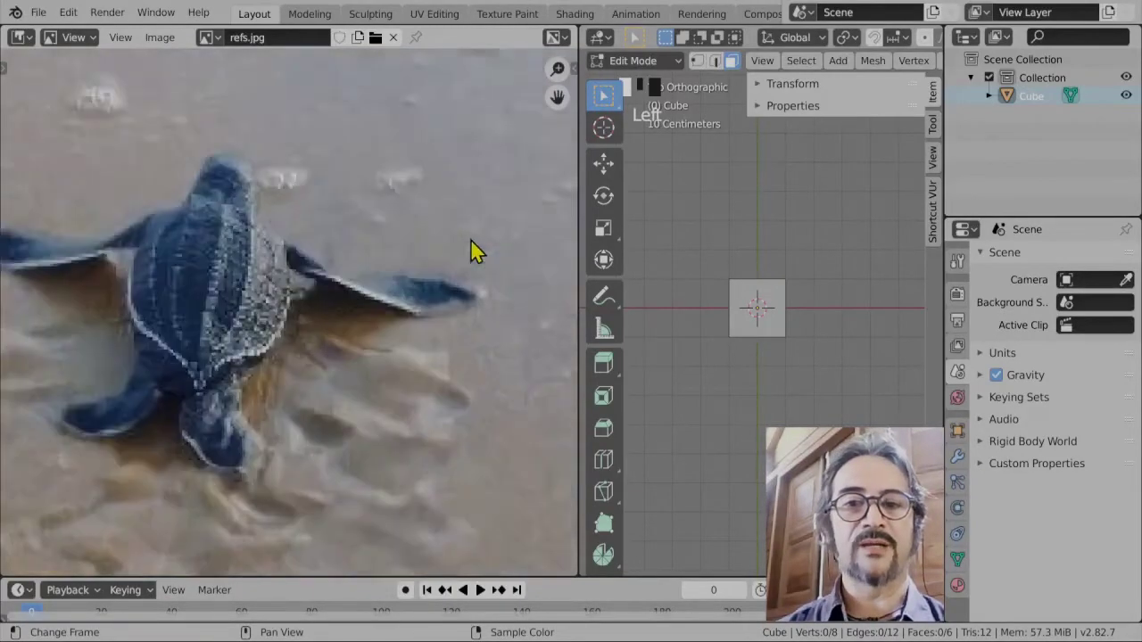
scroll(387, 209, down, 2)
middle_drag(387, 209, 266, 258)
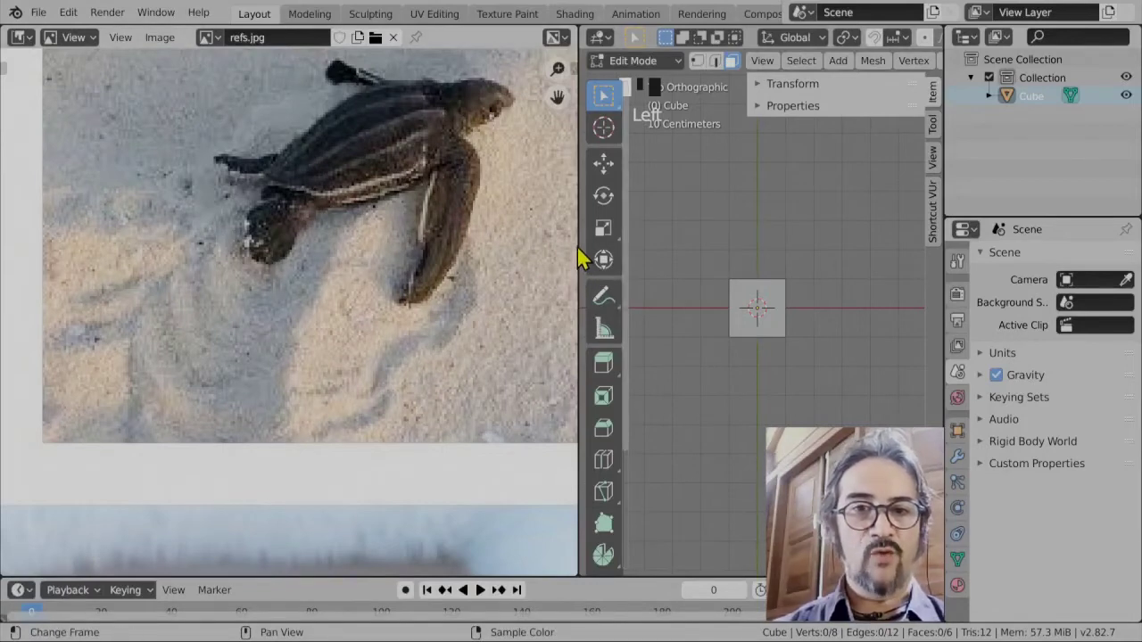
scroll(513, 234, down, 3)
middle_drag(312, 154, 379, 299)
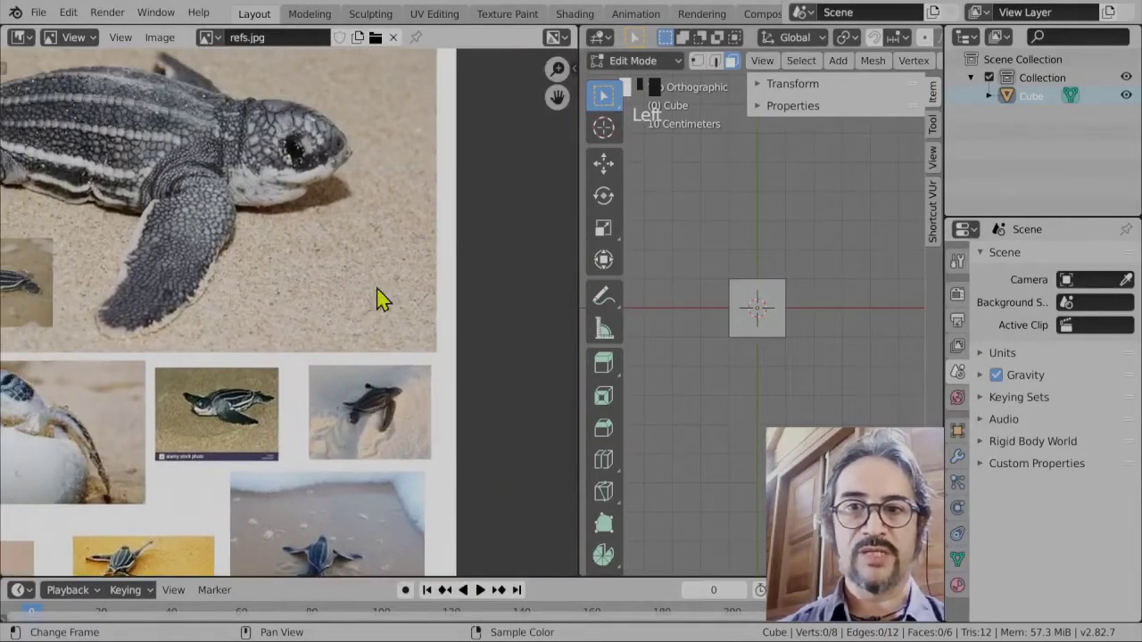
- Narrow the Image Editor to enlarge the 3D viewport and select the cube's +Y side face in face select mode
drag(575, 253, 305, 253)
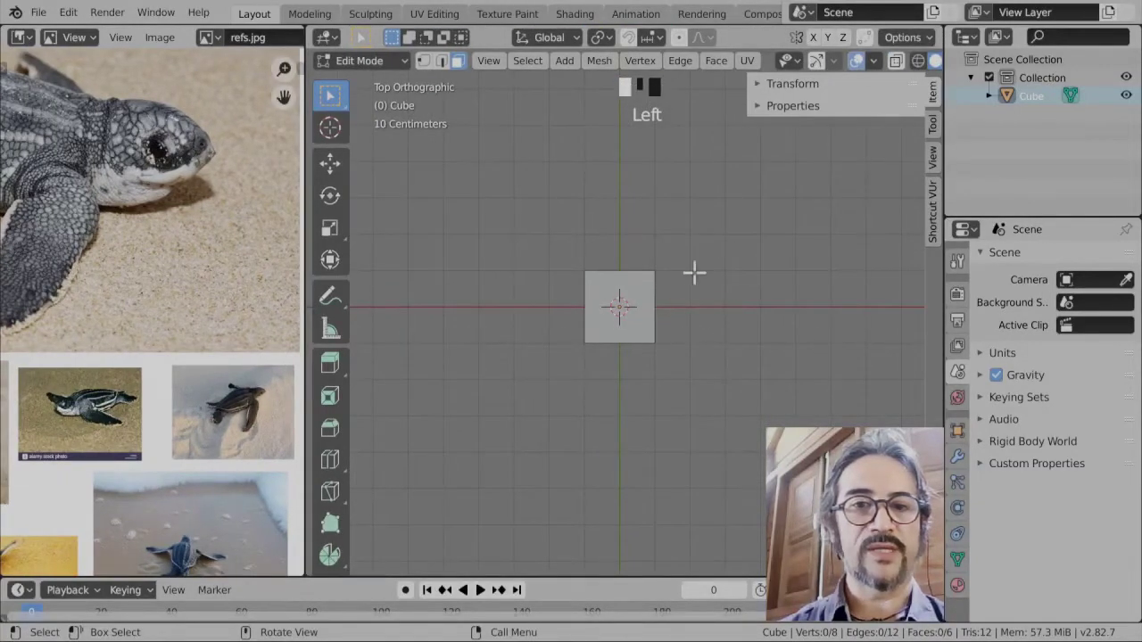
middle_drag(609, 259, 637, 284)
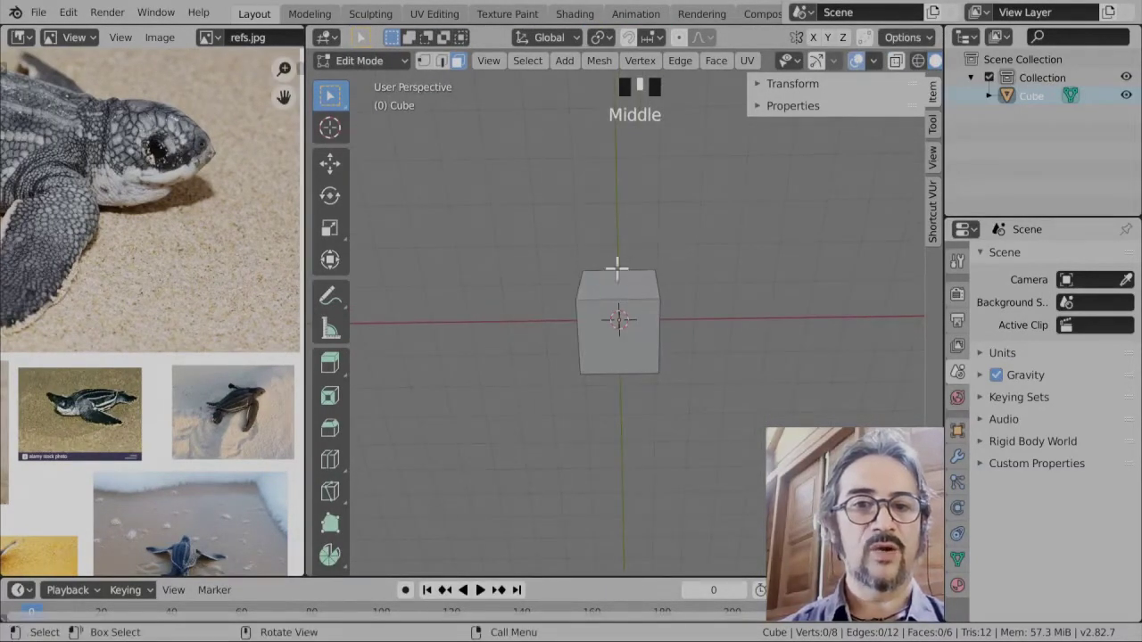
click(461, 61)
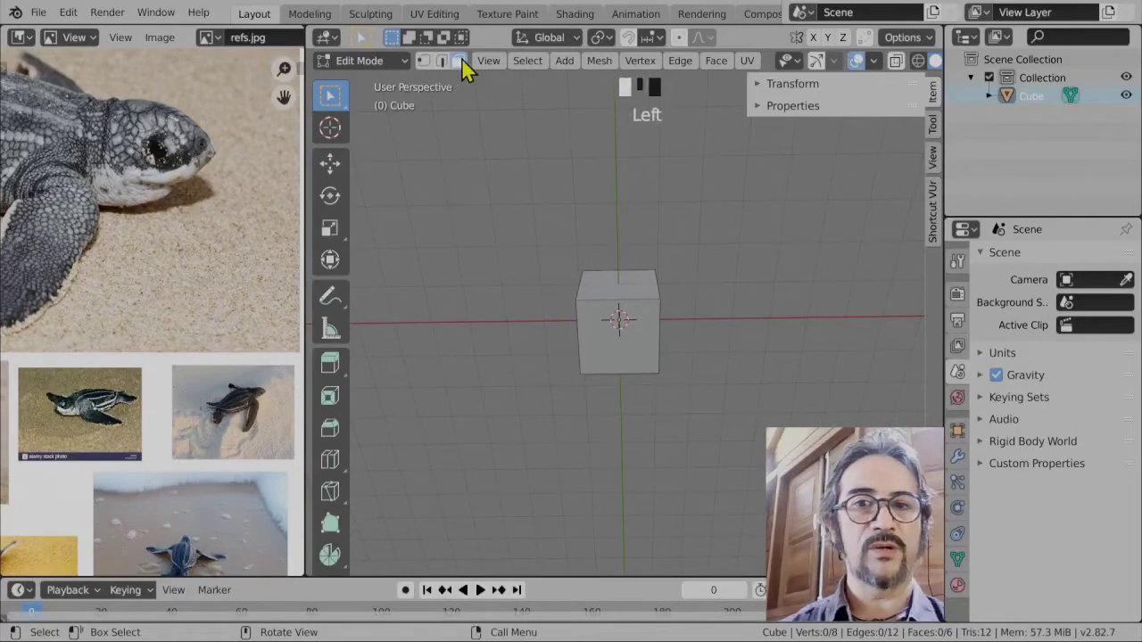
click(618, 284)
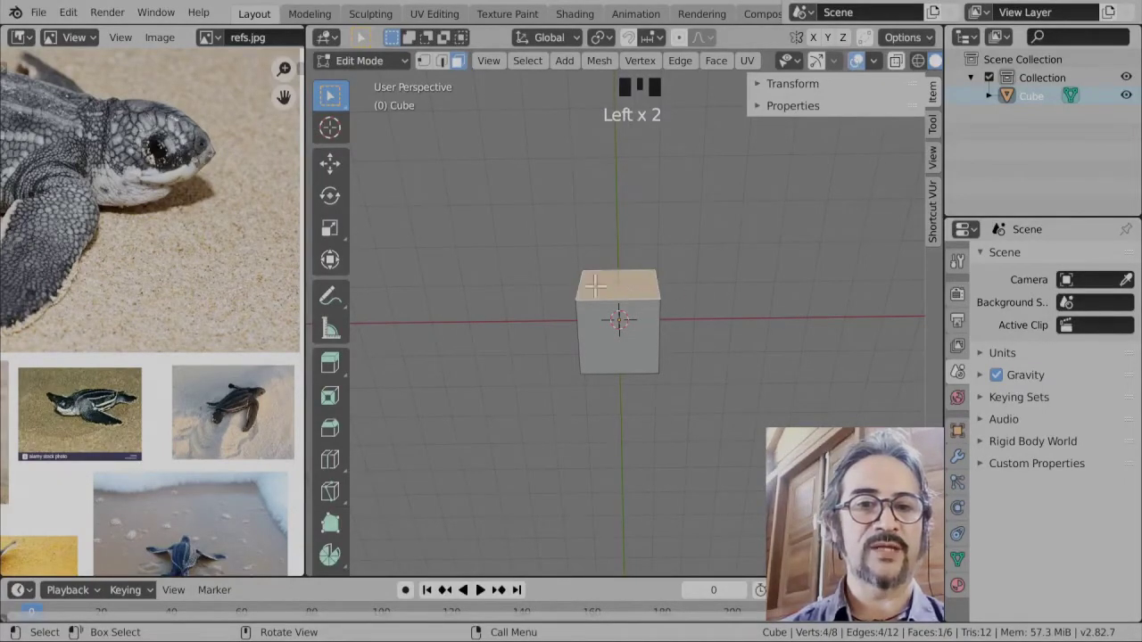
- Extrude the selected side face outward along its normal by about 0.45 m
middle_drag(591, 387, 682, 355)
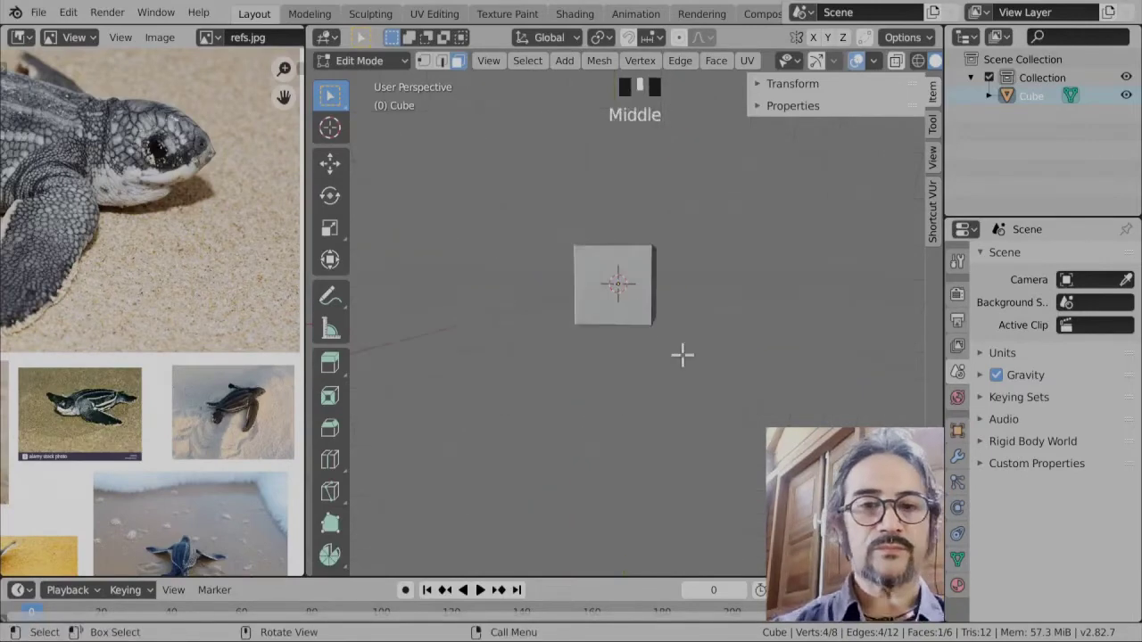
middle_drag(830, 346, 668, 387)
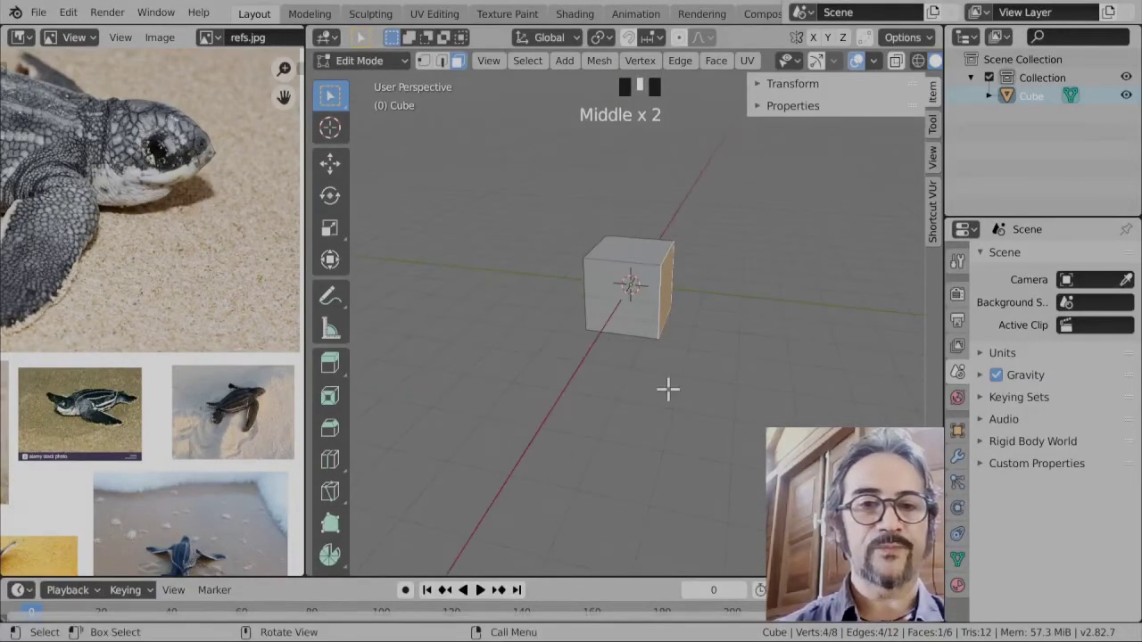
scroll(768, 358, up, 2)
shift+middle_drag(768, 358, 667, 387)
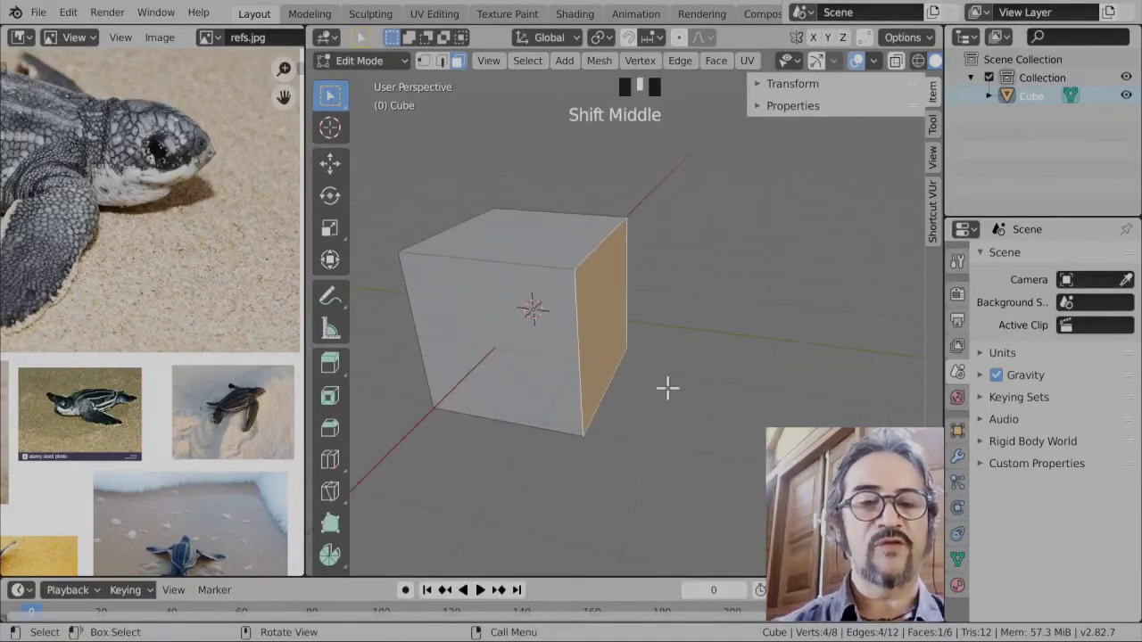
scroll(642, 306, down, 1)
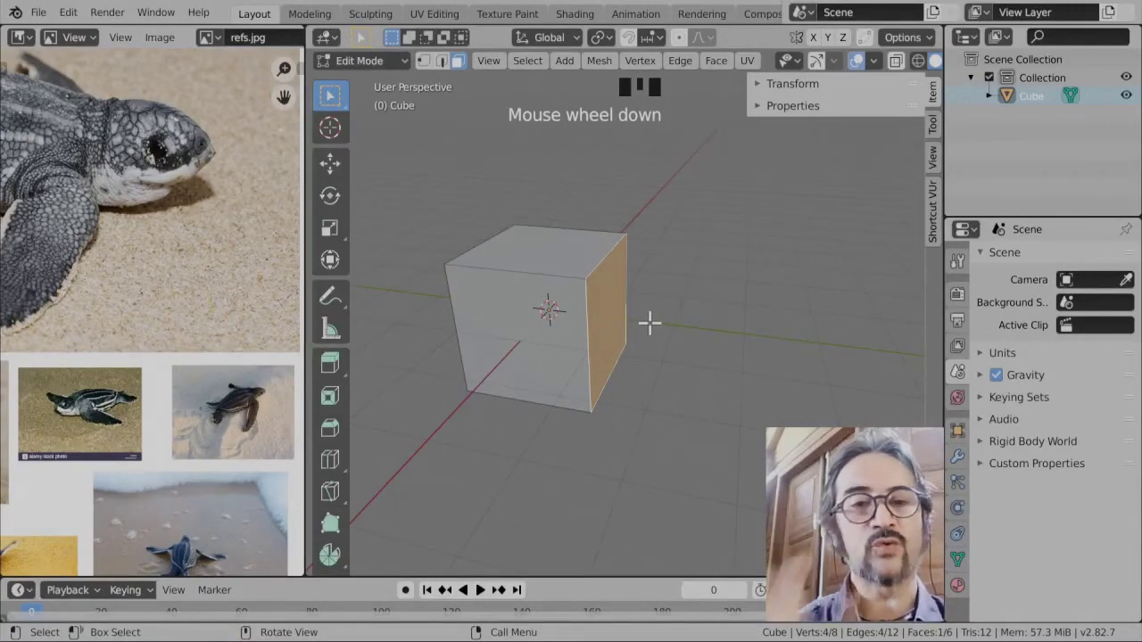
key(e)
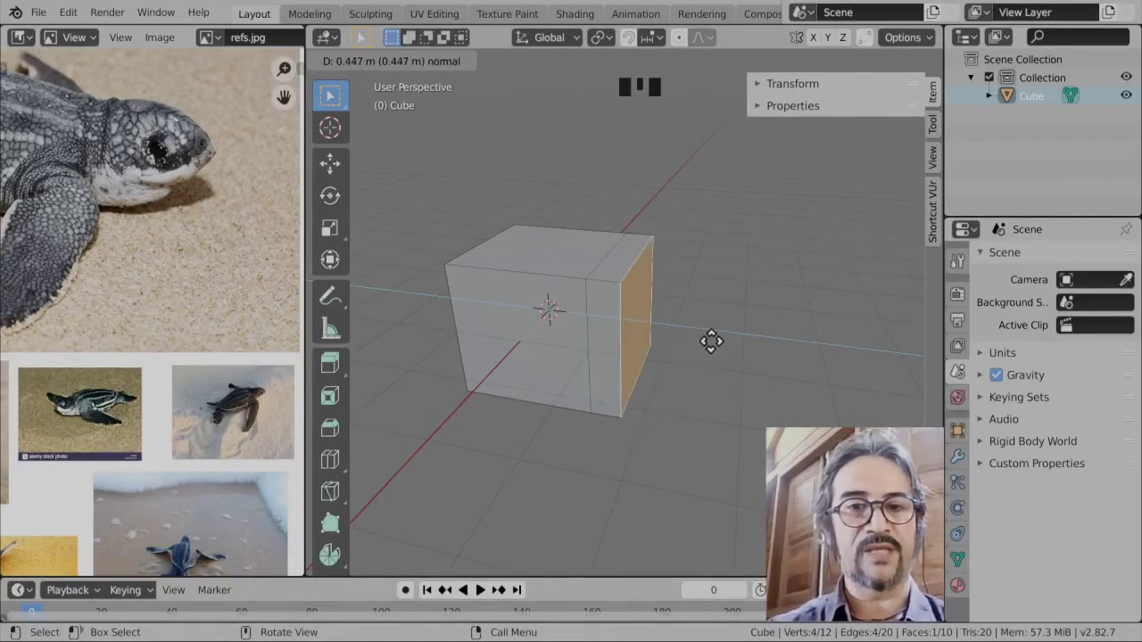
- Scale the extruded end face down slightly on all axes to taper the new section
middle_drag(772, 401, 739, 401)
scroll(739, 389, up, 2)
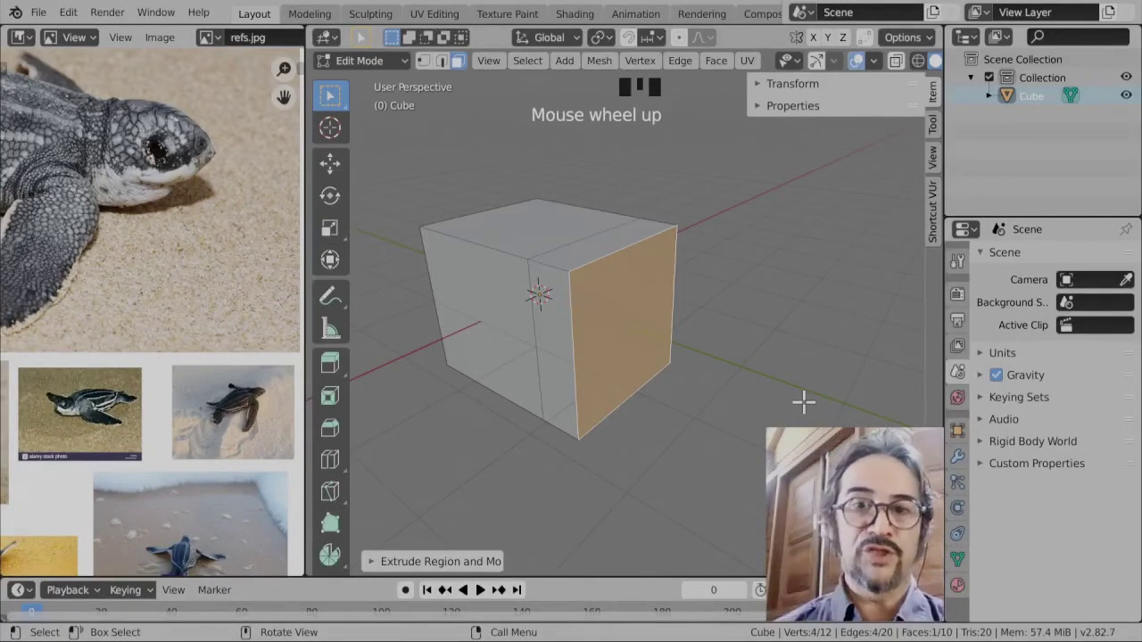
key(s)
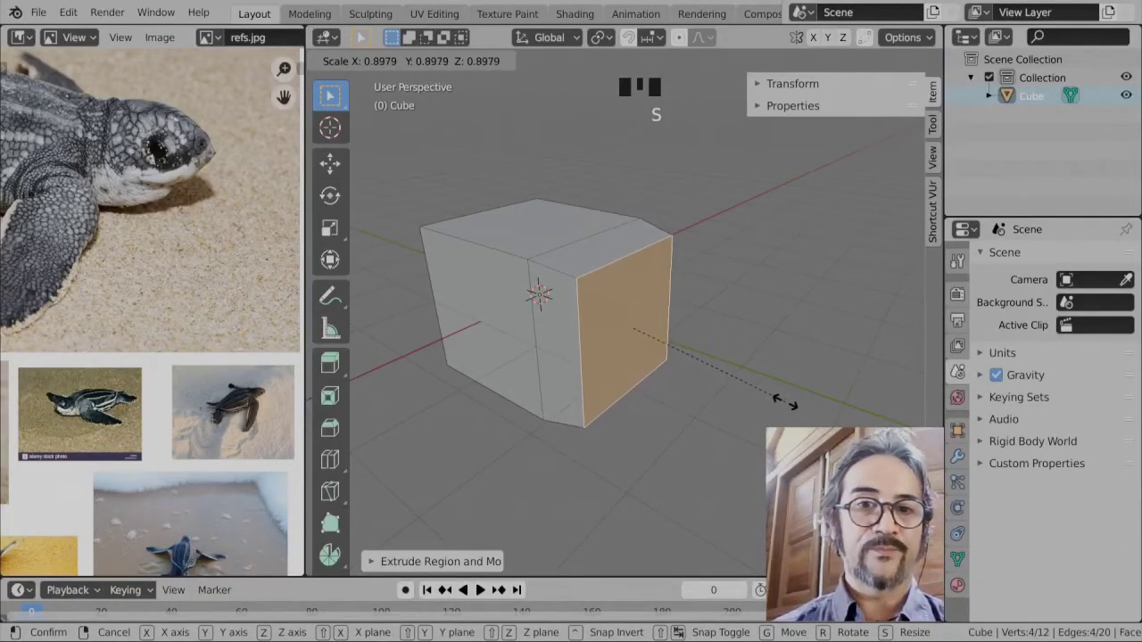
click(771, 398)
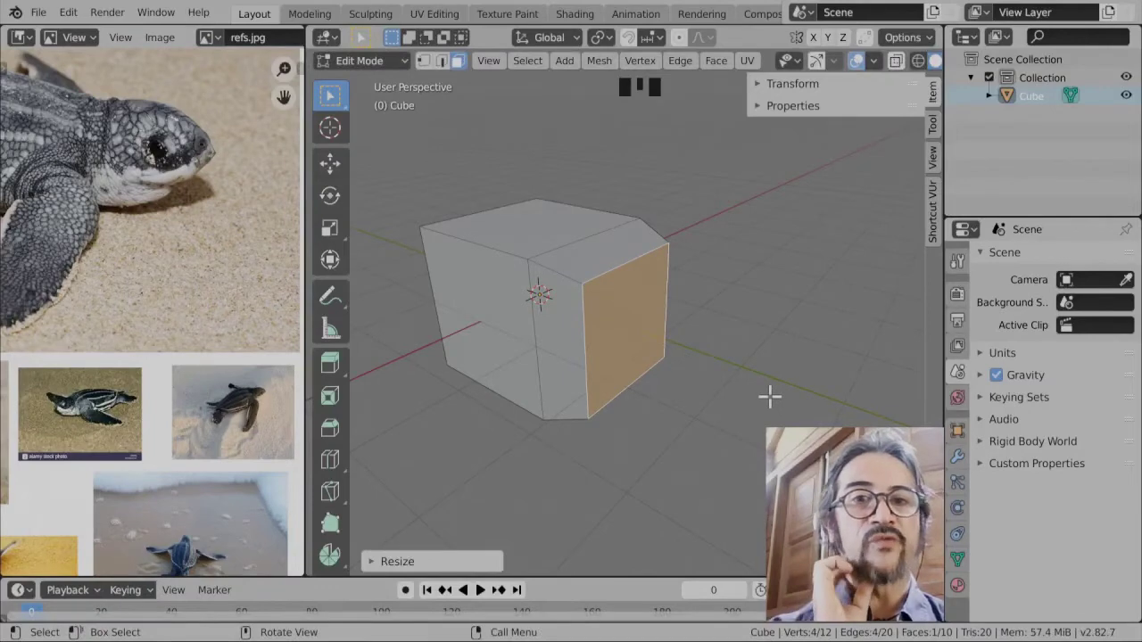
- Shrink the same end face a second time, by a factor of just under 0.9, for a stronger taper
middle_drag(769, 397, 705, 387)
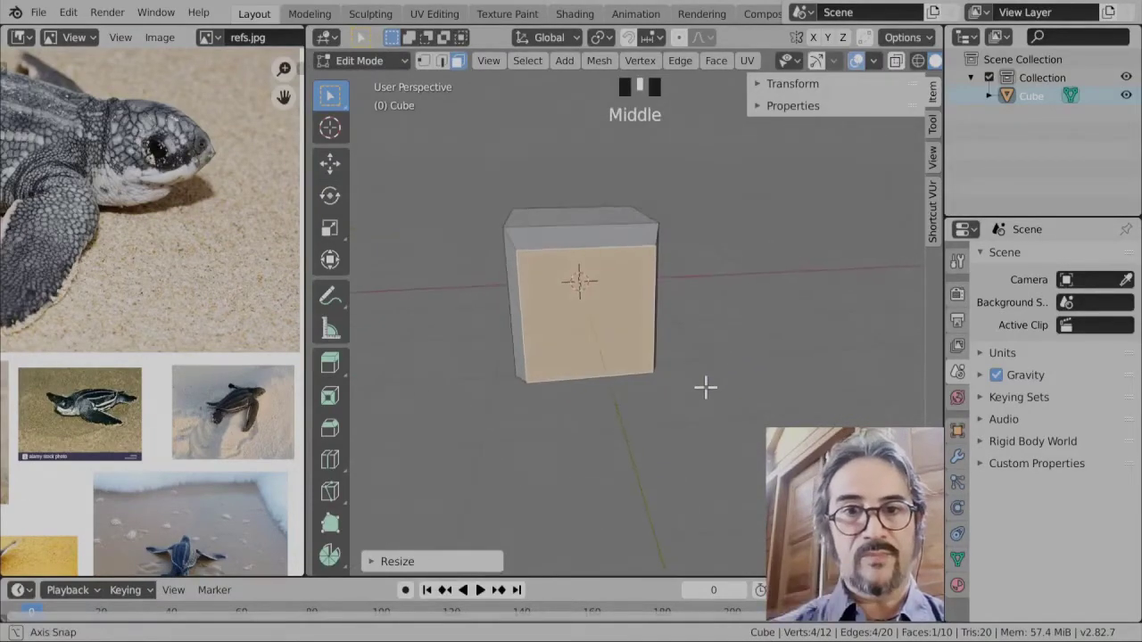
scroll(718, 391, up, 1)
scroll(718, 390, up, 2)
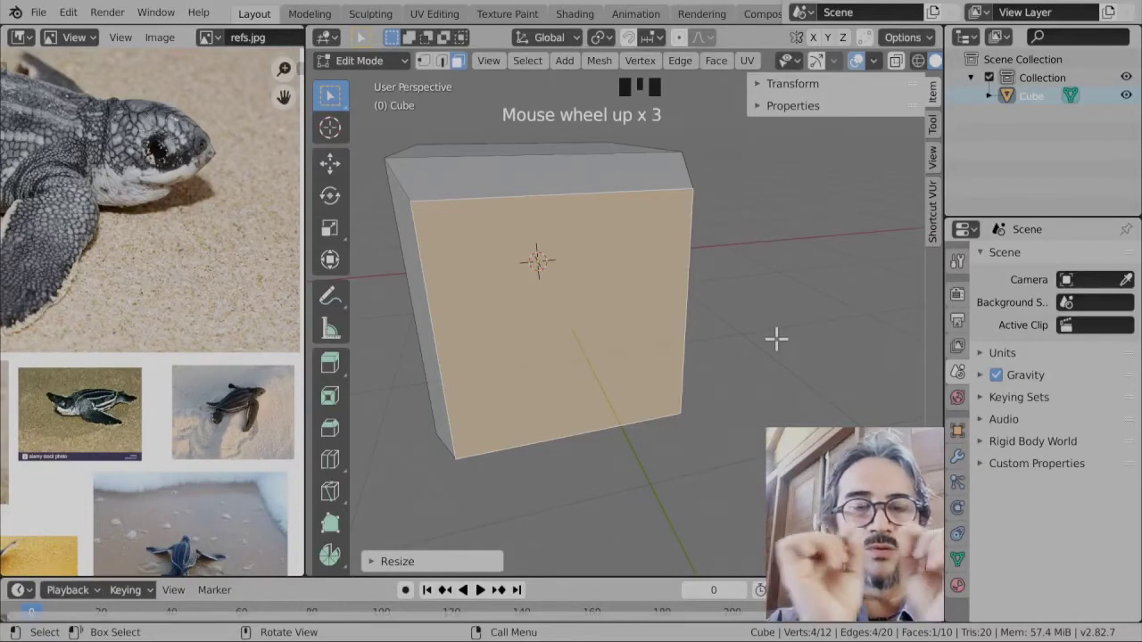
key(s)
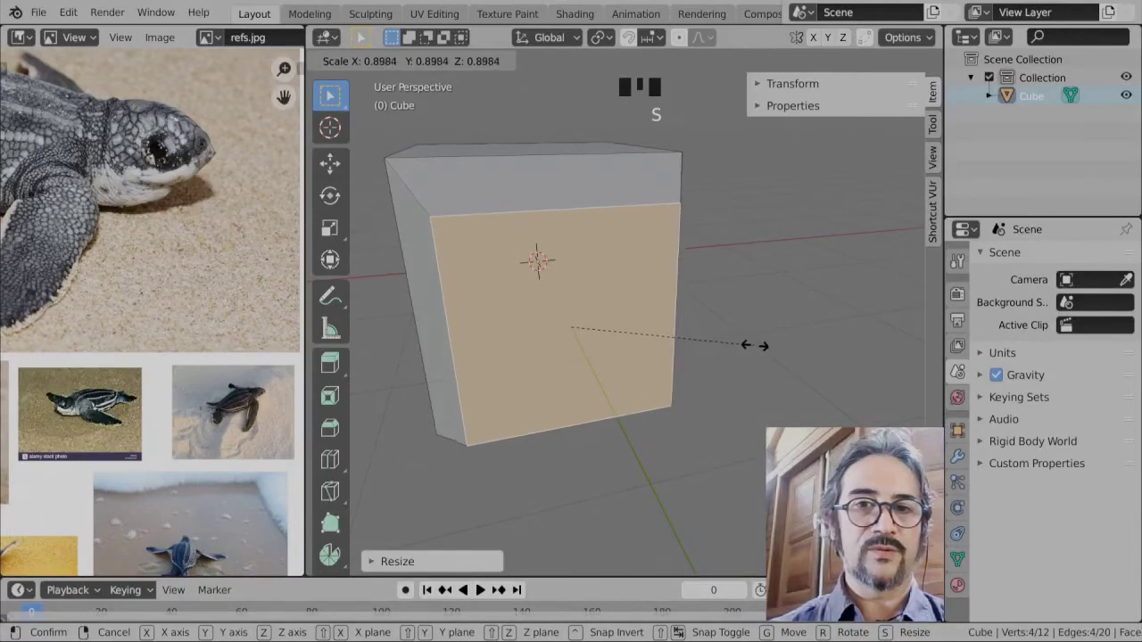
click(746, 355)
scroll(580, 403, down, 3)
middle_drag(580, 403, 654, 416)
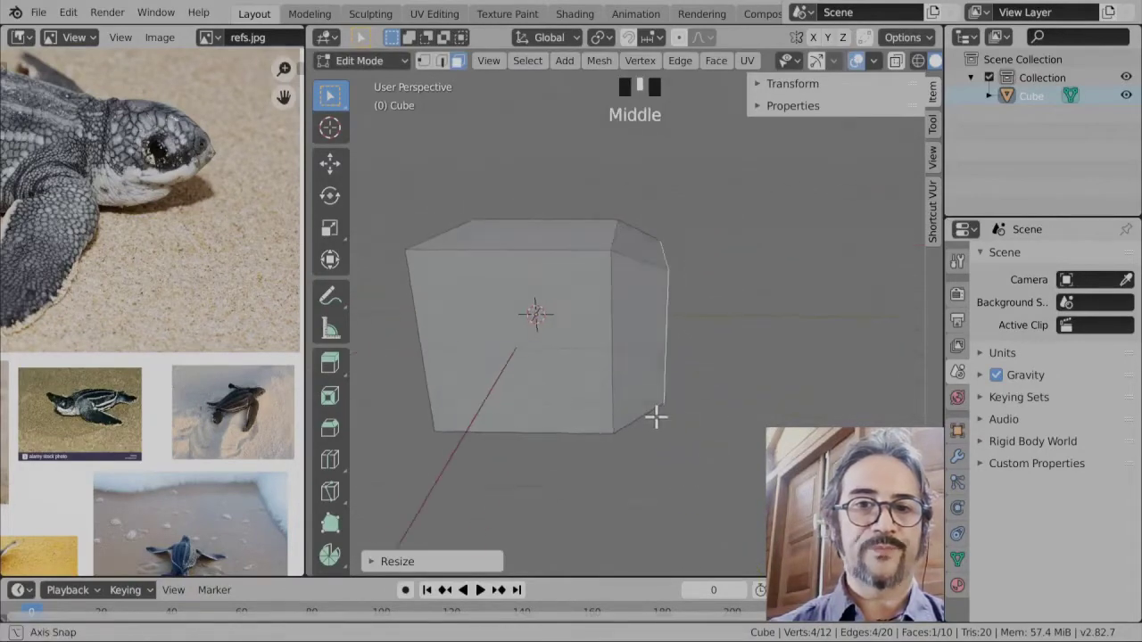
- From the right orthographic view, extrude the tapered end face outward again and scale the new end face to about 0.63
key(KP_3)
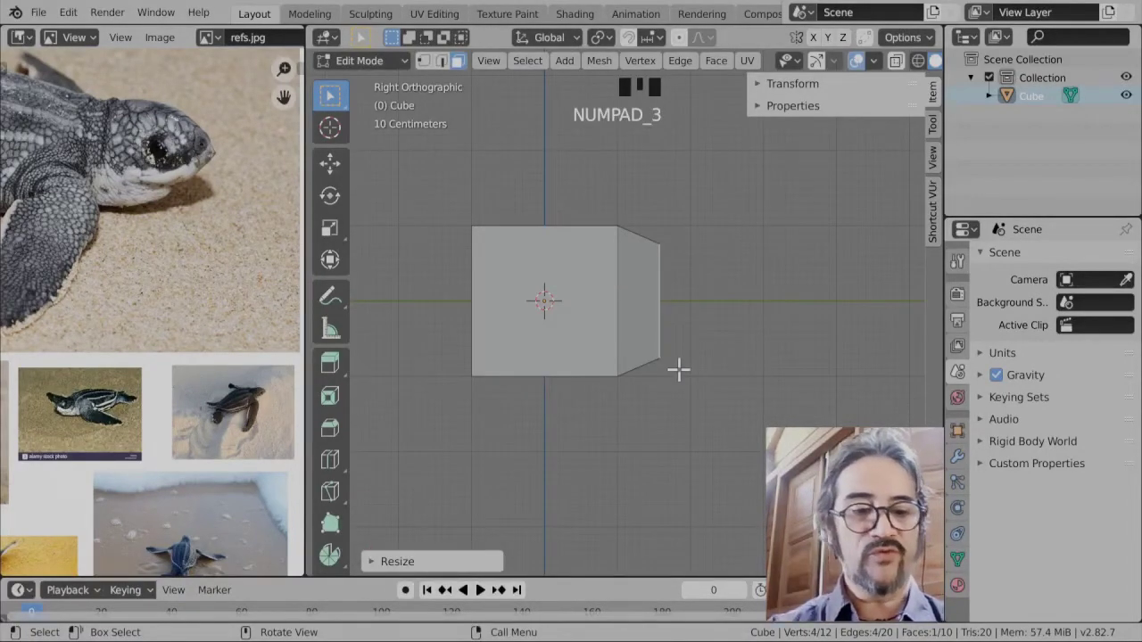
key(KP_3)
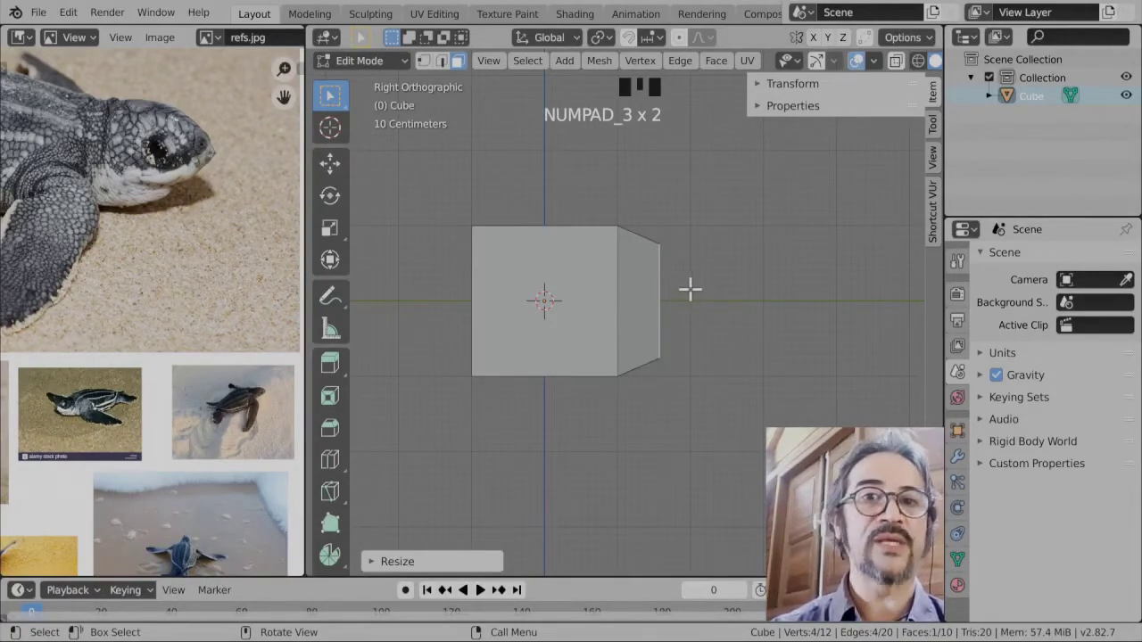
key(e)
click(733, 296)
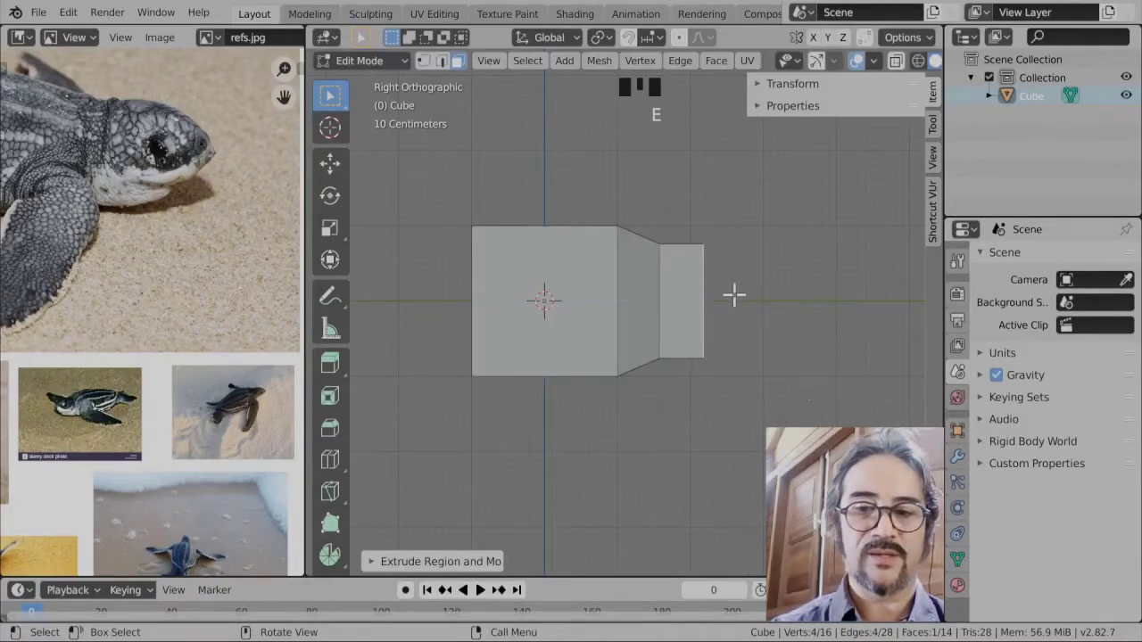
key(s)
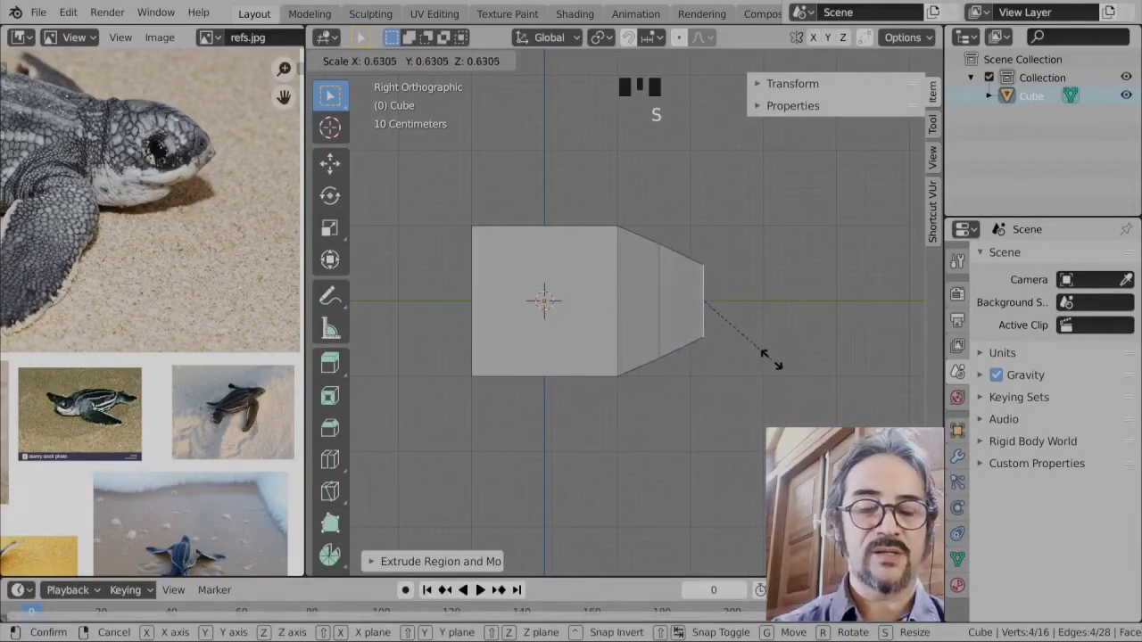
click(771, 355)
- Extrude a third section from the +Y end, shrink its end face to less than half, and move it slightly back toward the body
key(e)
click(808, 351)
key(s)
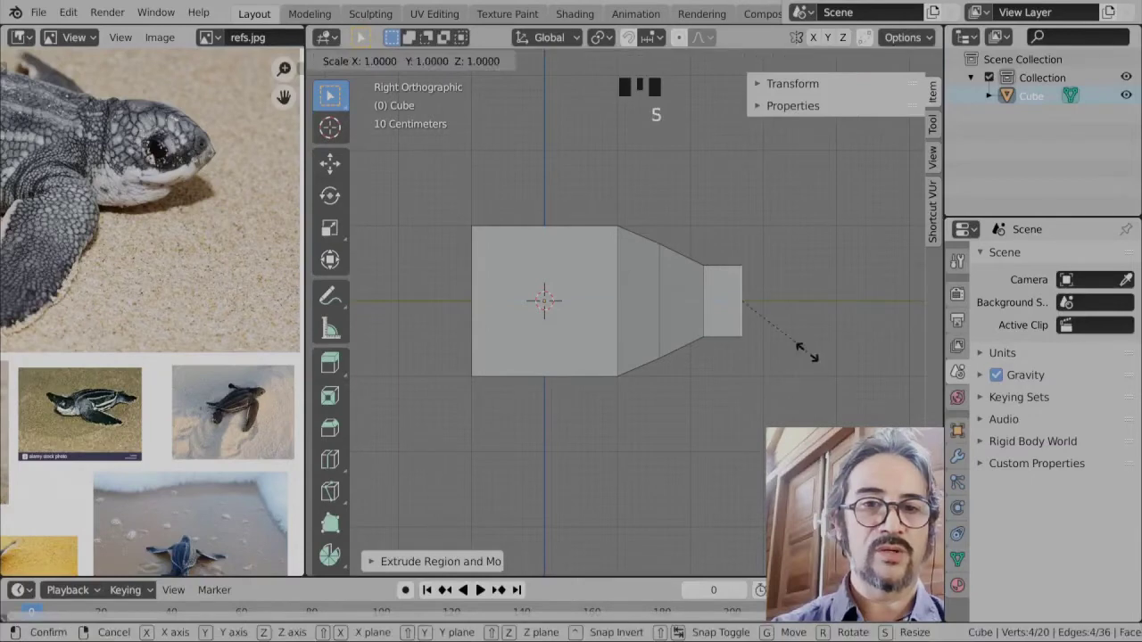
click(760, 330)
key(g)
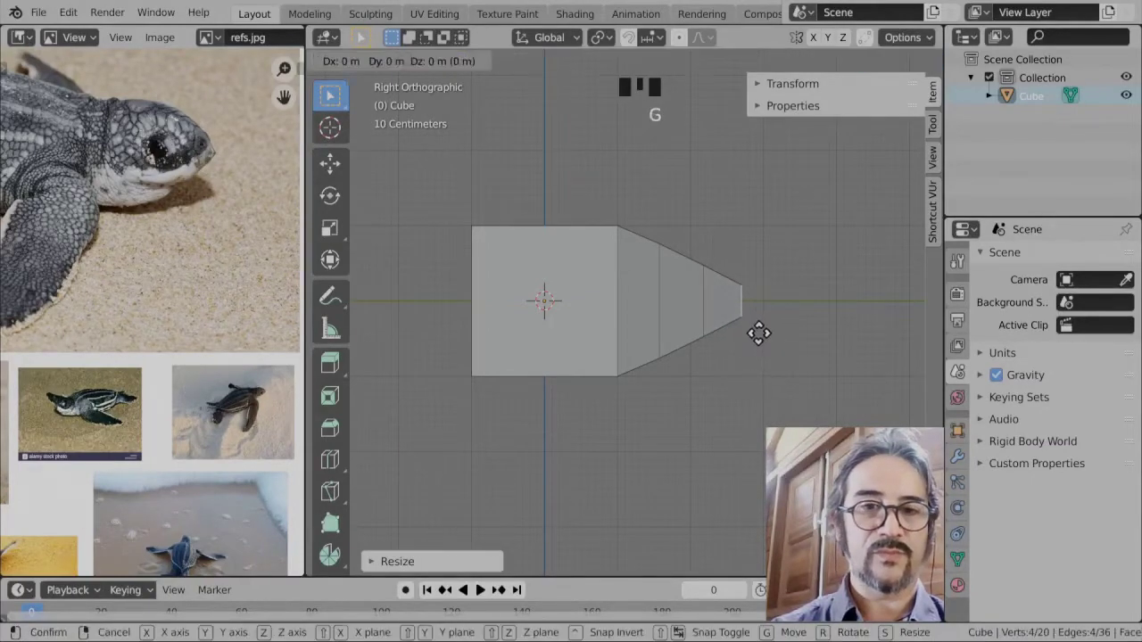
click(745, 330)
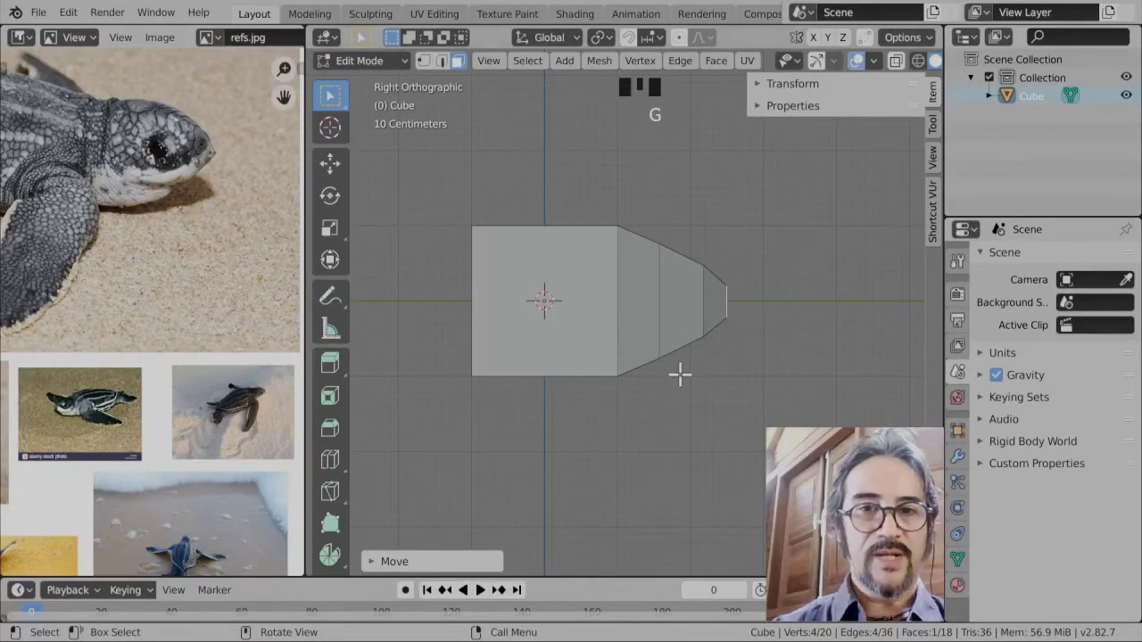
- Select the cube's untouched -Y end face and extrude it outward to lengthen the body toward the tail
scroll(634, 347, down, 3)
middle_drag(634, 347, 553, 383)
click(576, 366)
scroll(265, 255, down, 2)
middle_drag(265, 255, 266, 334)
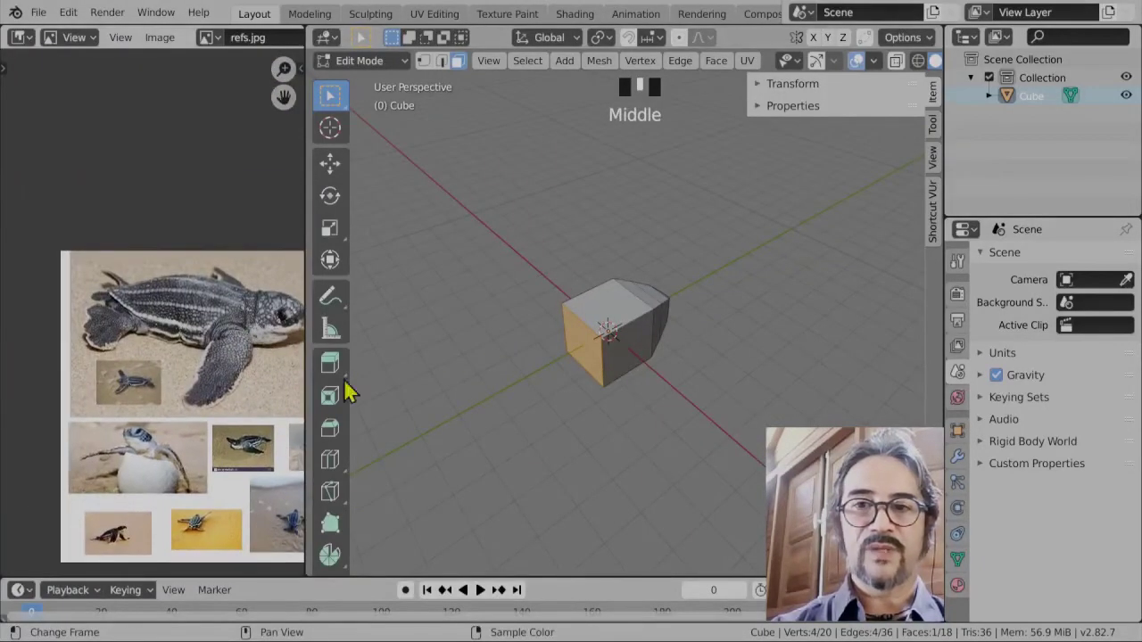
scroll(580, 352, up, 2)
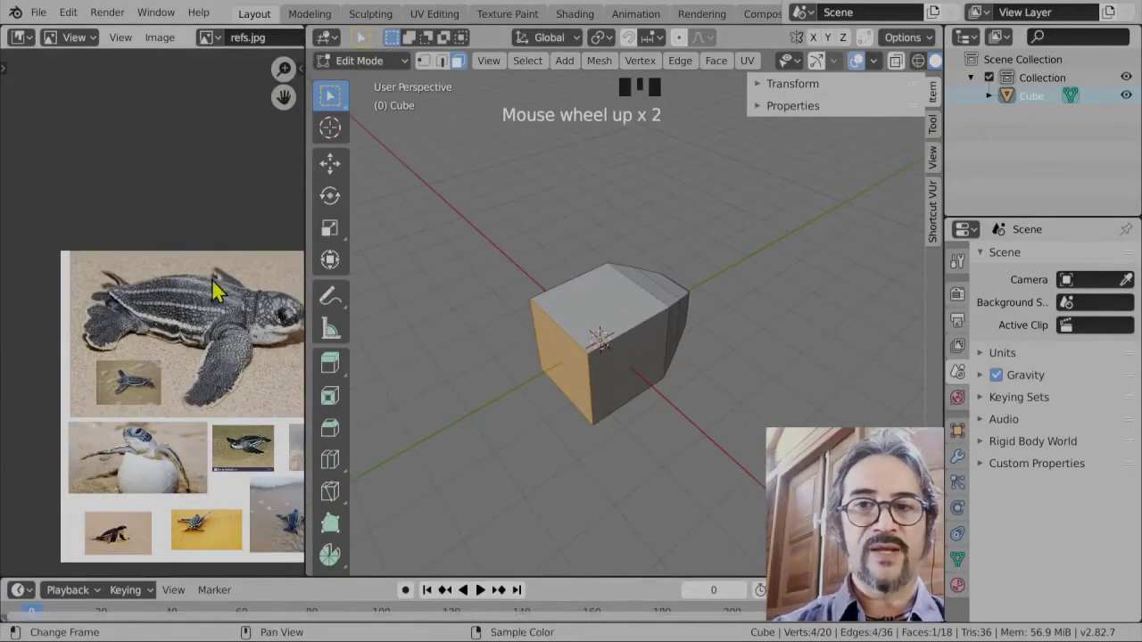
shift+middle_drag(614, 398, 724, 341)
scroll(660, 383, down, 2)
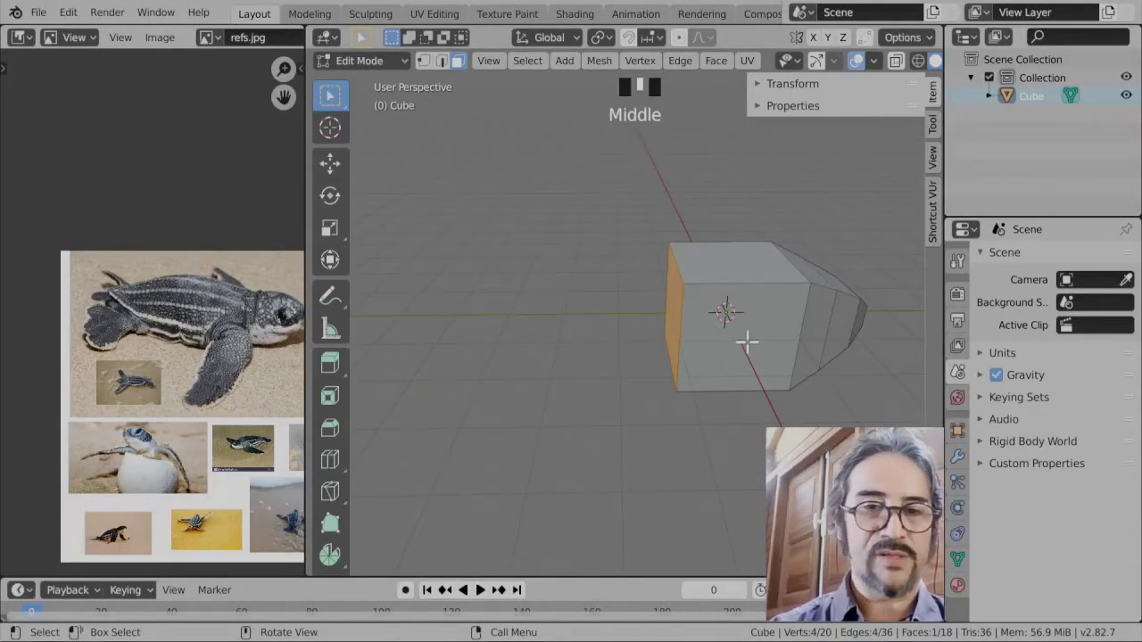
key(e)
click(661, 352)
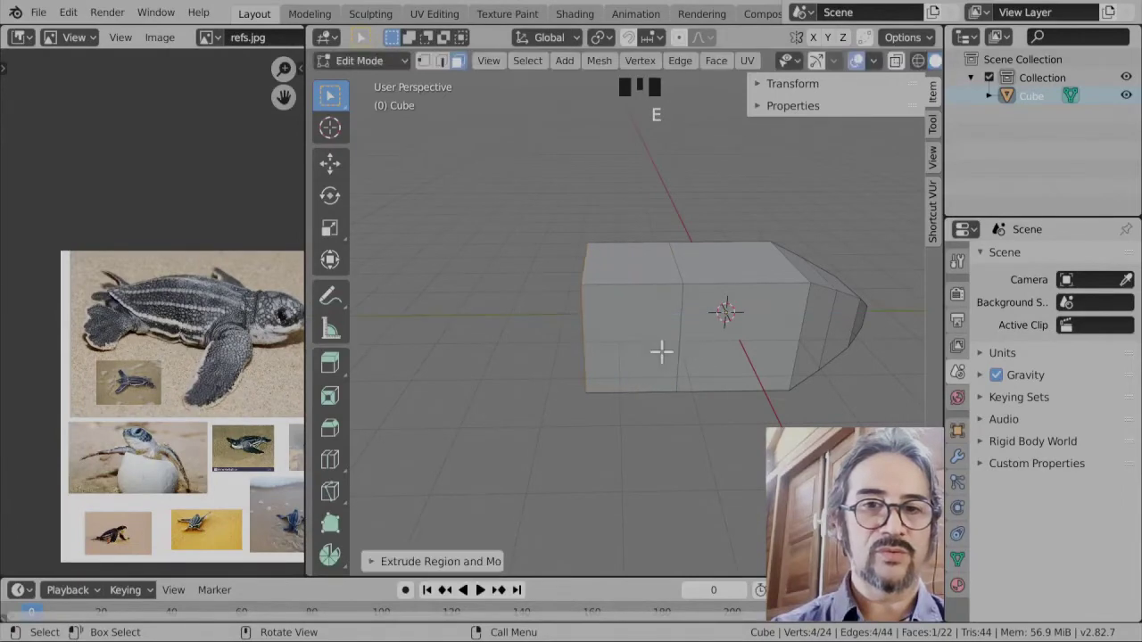
- Extrude the same -Y end face once more to add a second straight body section of similar length
scroll(630, 382, down, 3)
middle_drag(629, 382, 663, 410)
scroll(668, 413, up, 2)
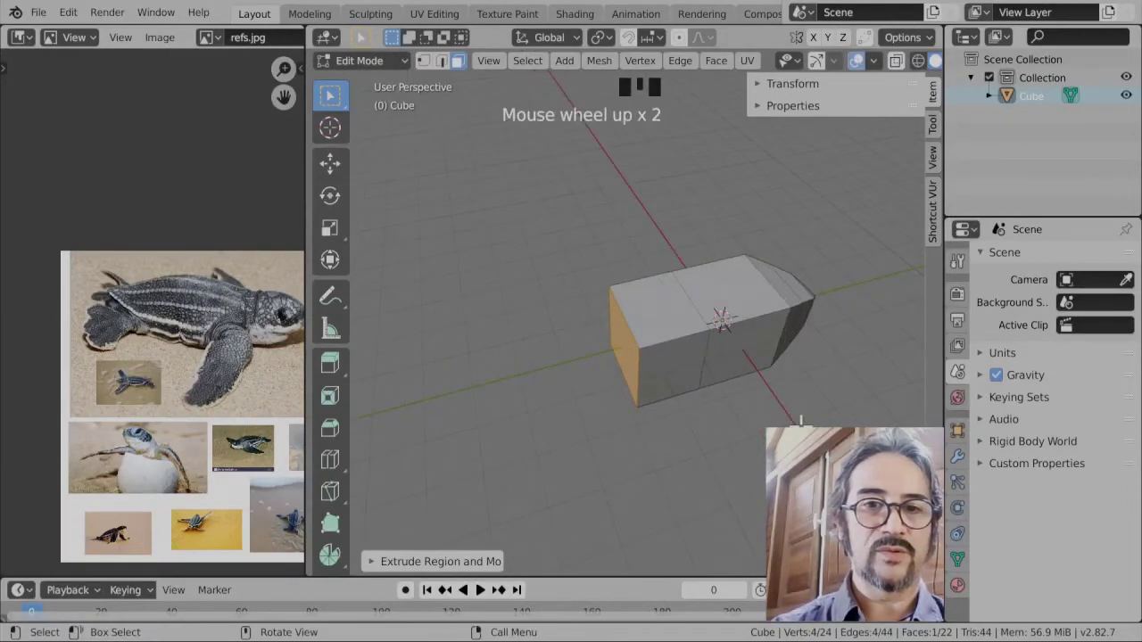
key(e)
click(731, 441)
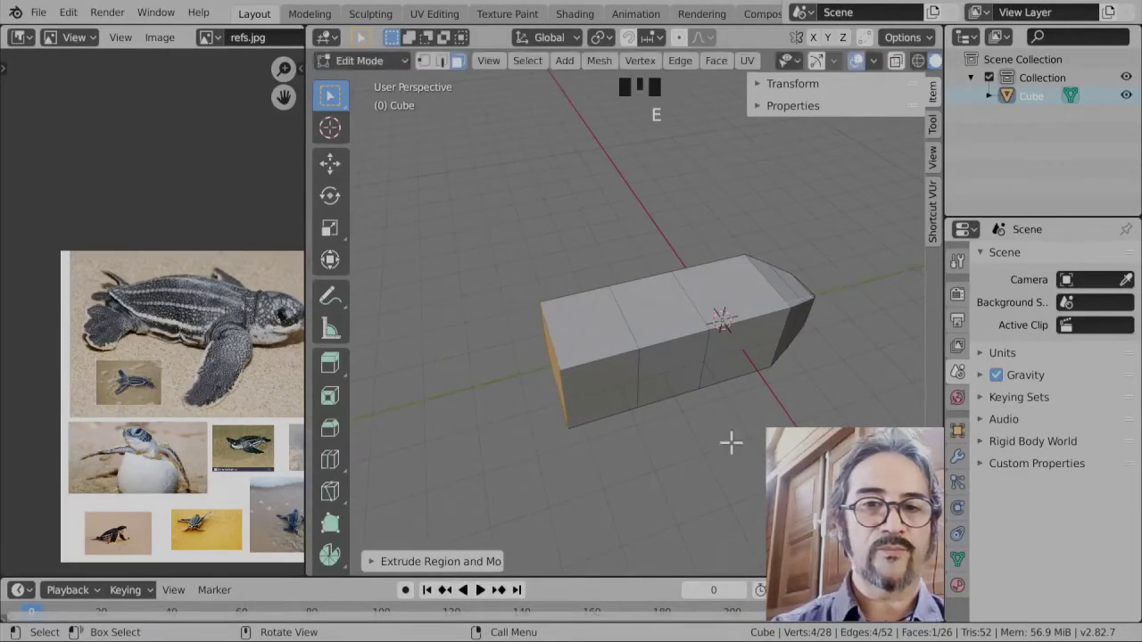
- Extrude a shorter tail section from the -Y end face and scale its end down on all axes to taper it like the reference
middle_drag(737, 441, 761, 421)
scroll(90, 312, up, 5)
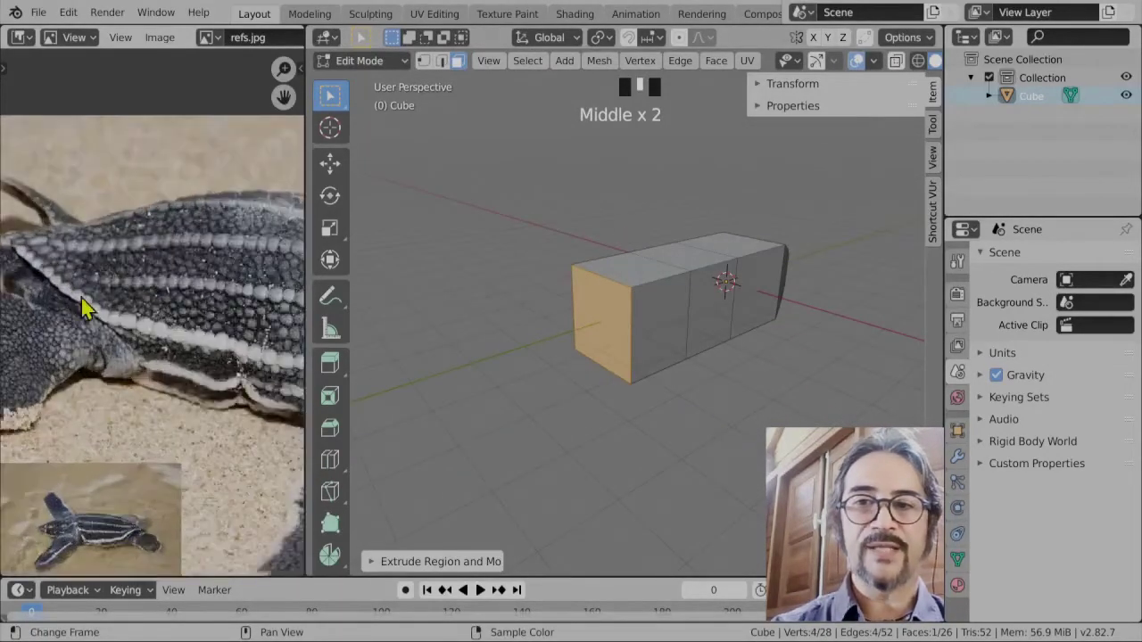
scroll(67, 339, down, 4)
scroll(178, 354, up, 2)
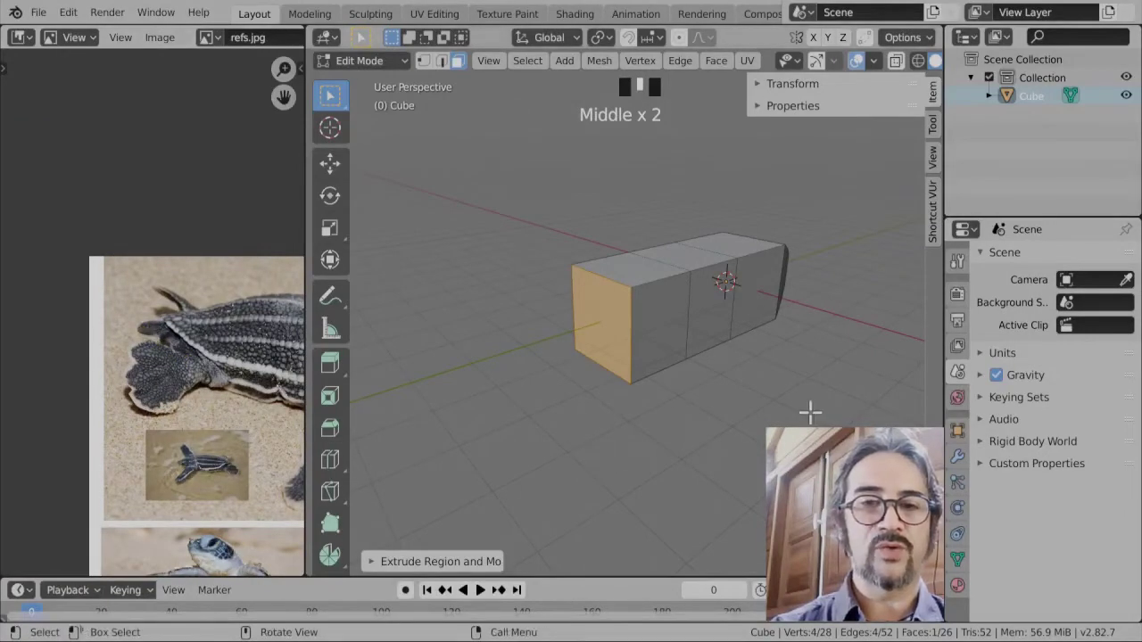
key(e)
click(776, 420)
key(s)
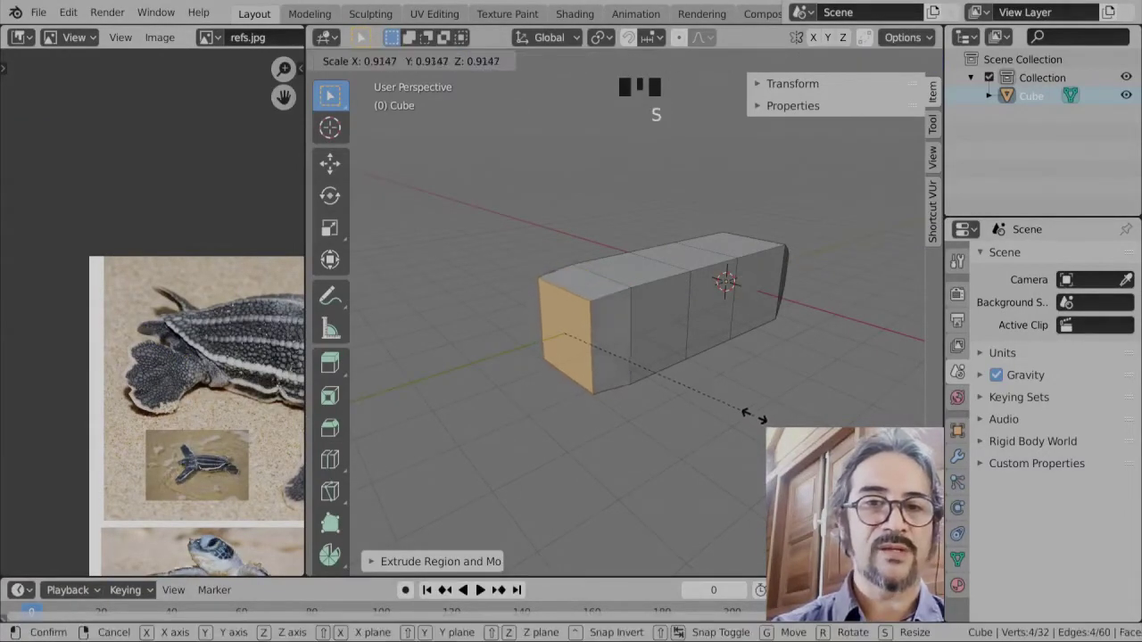
click(693, 369)
- Extrude another tail section, narrowing its end face along the global X axis and shrinking it overall to a small tip
middle_drag(693, 369, 670, 456)
key(e)
click(574, 374)
key(s)
key(x)
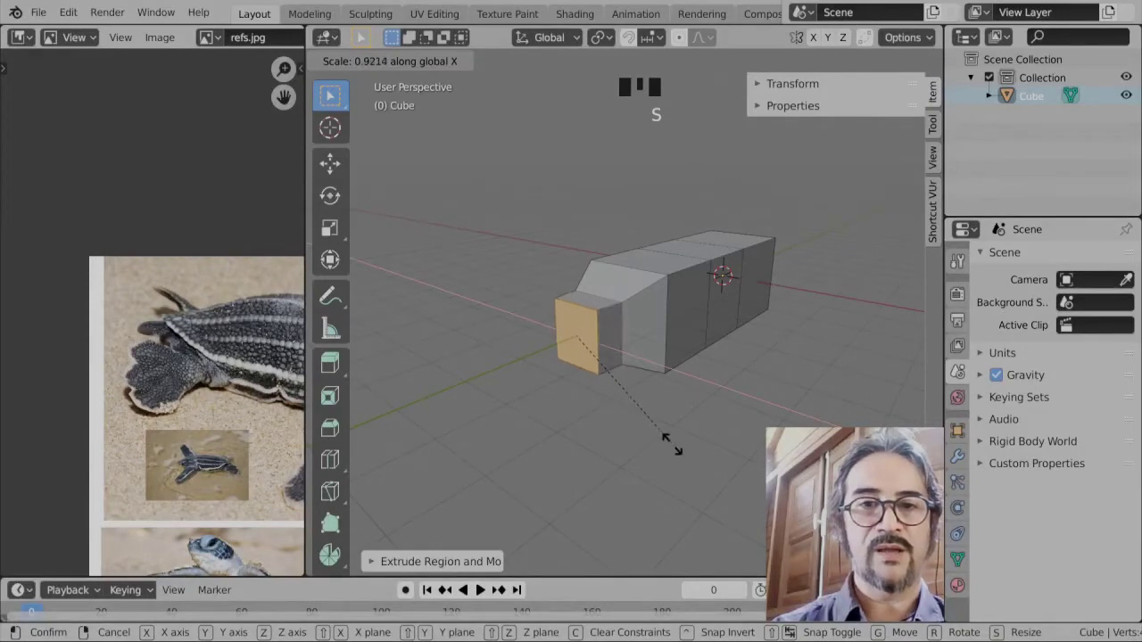
click(619, 377)
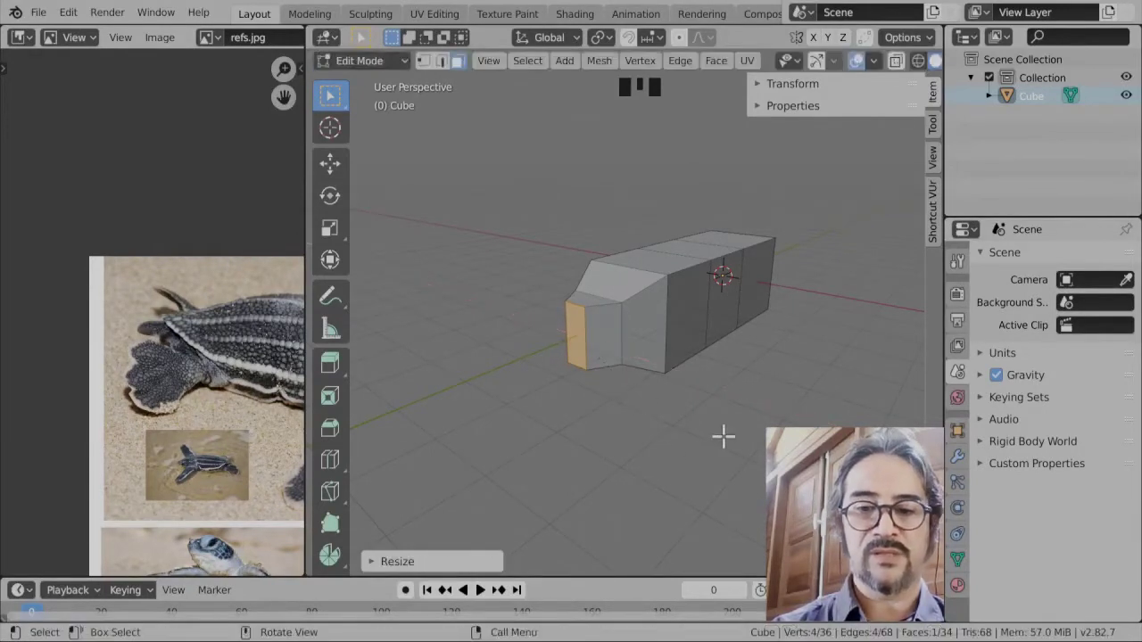
key(s)
click(666, 403)
middle_drag(667, 404, 634, 397)
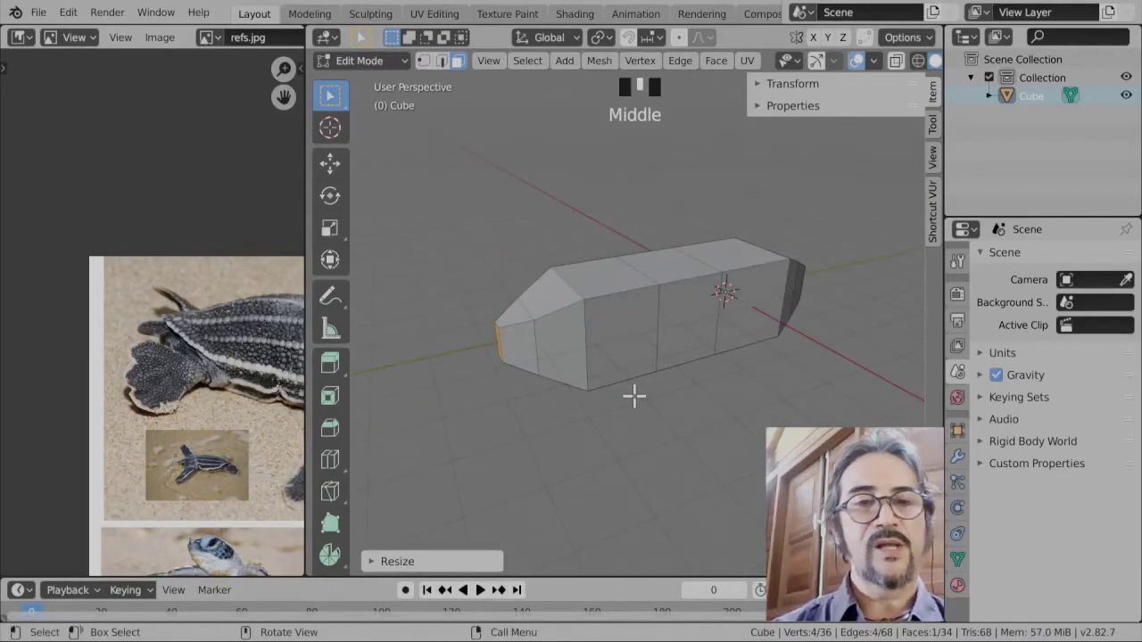
- Show the navigation gizmo, view the body from several angles including the front, and hide the gizmo again
click(813, 61)
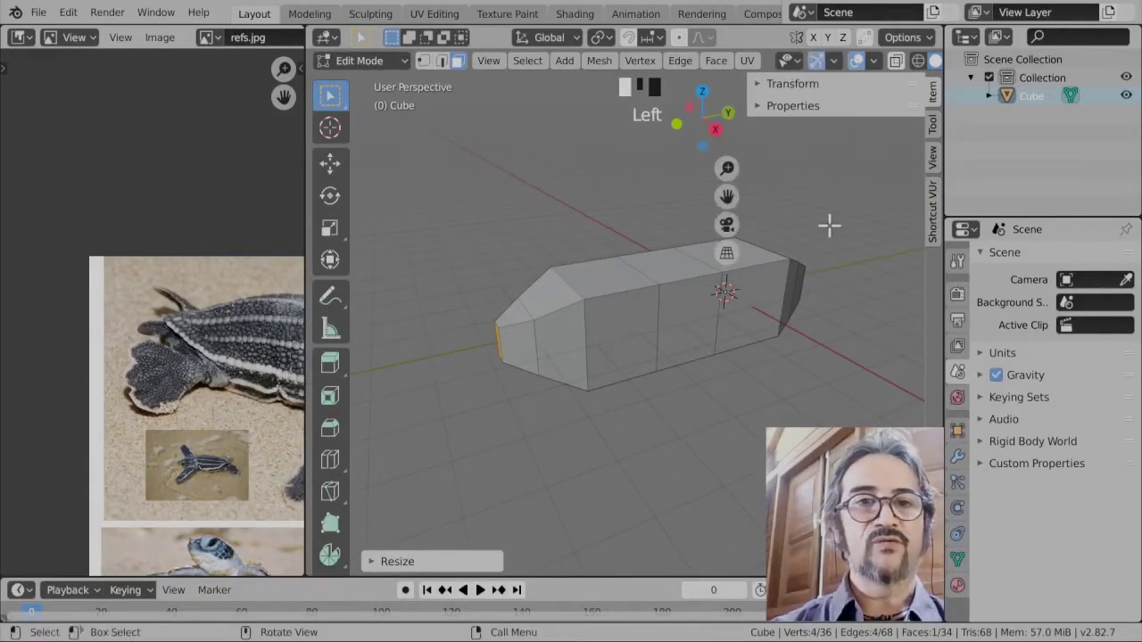
mouse_move(823, 333)
middle_down()
mouse_move(785, 374)
mouse_move(843, 357)
mouse_move(823, 319)
middle_up()
middle_drag(826, 248, 732, 247)
scroll(612, 401, down, 2)
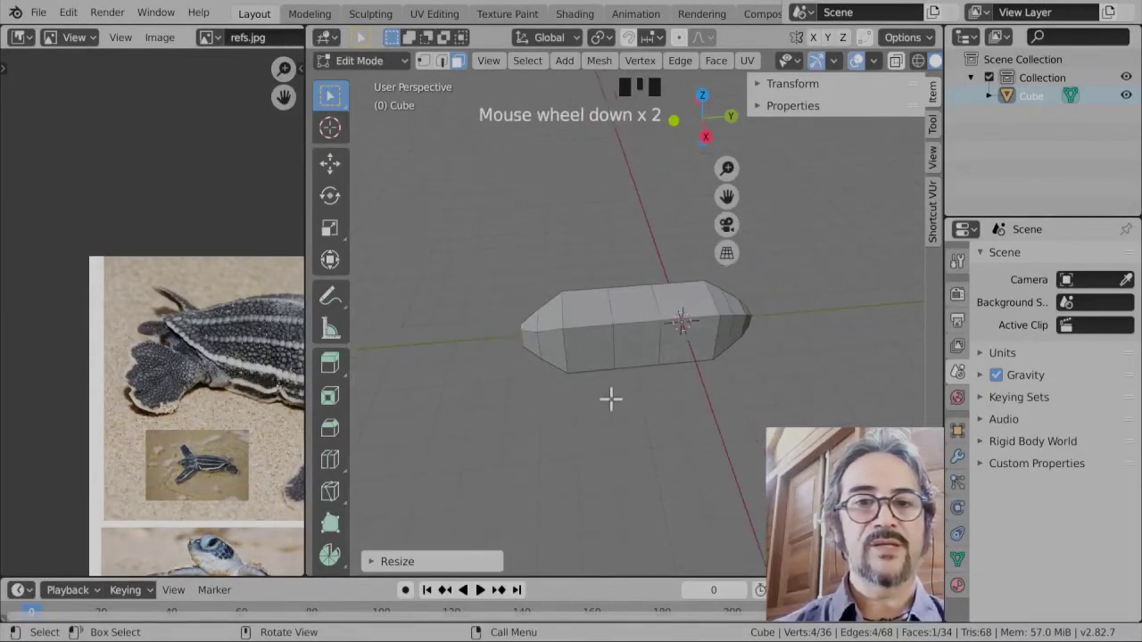
middle_drag(612, 400, 681, 340)
key(KP_1)
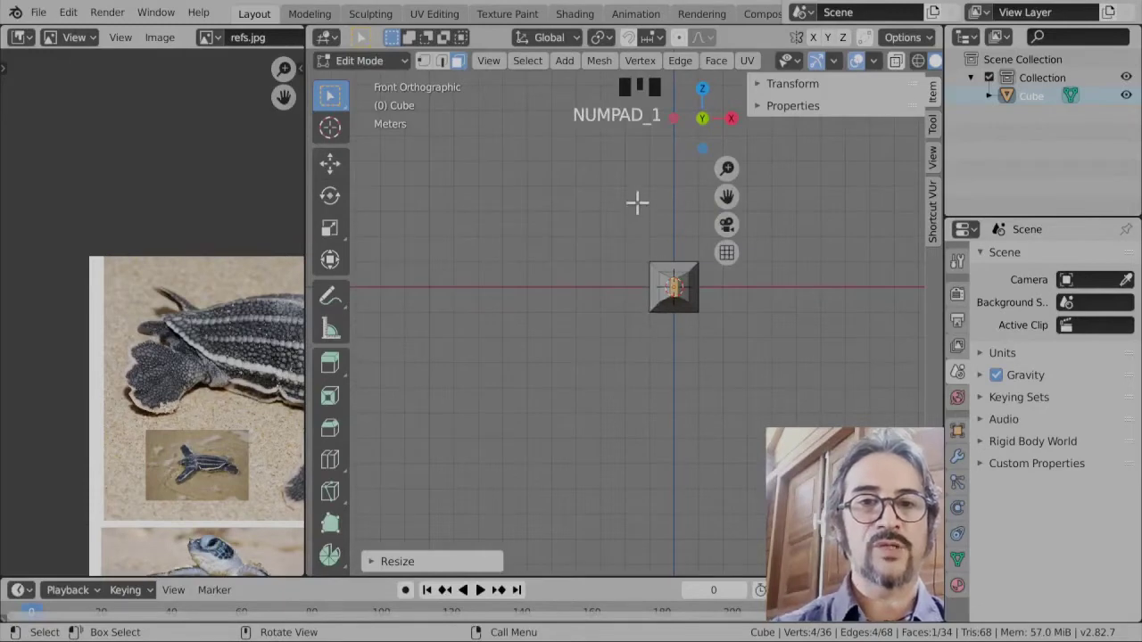
middle_drag(672, 409, 723, 384)
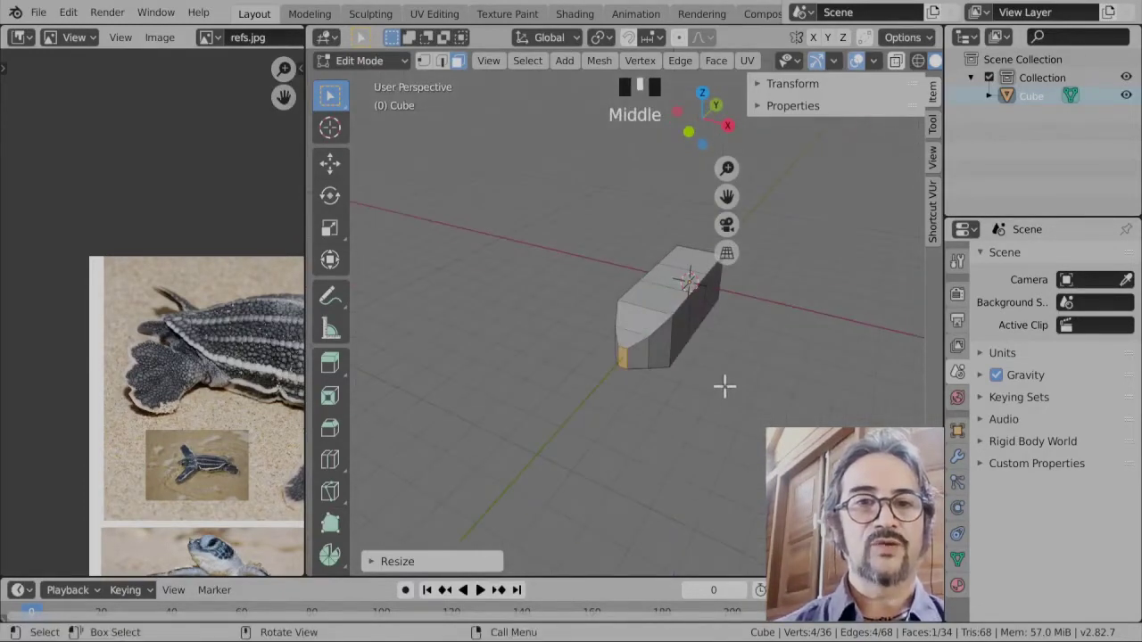
click(815, 62)
- Widen the tail's small end face moderately along the global X axis
middle_drag(522, 408, 718, 439)
scroll(717, 439, up, 3)
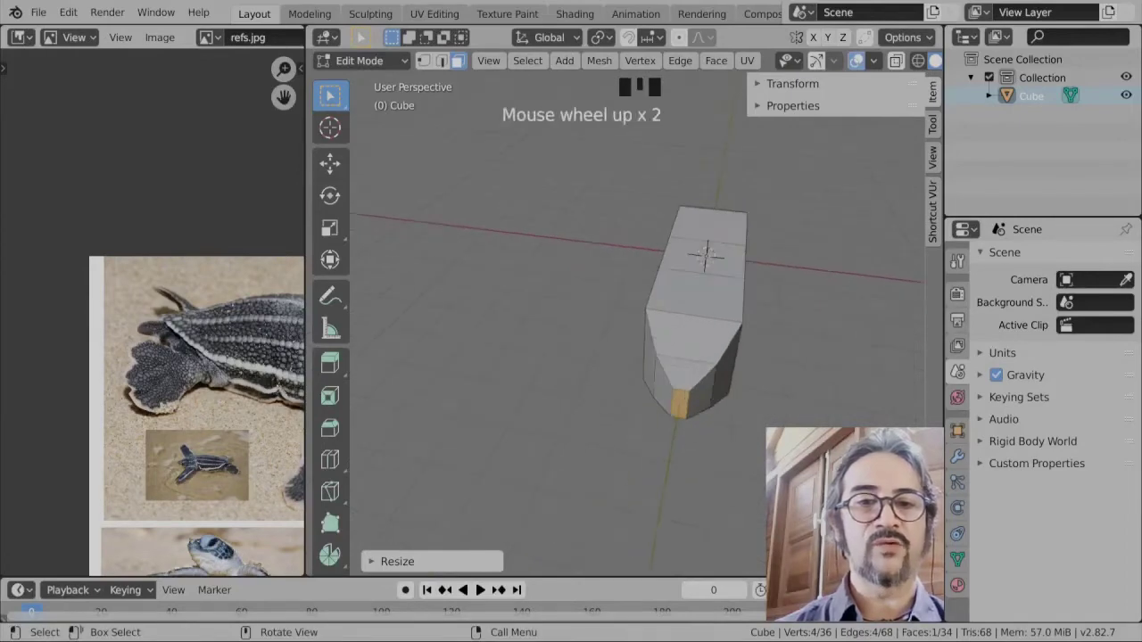
key(s)
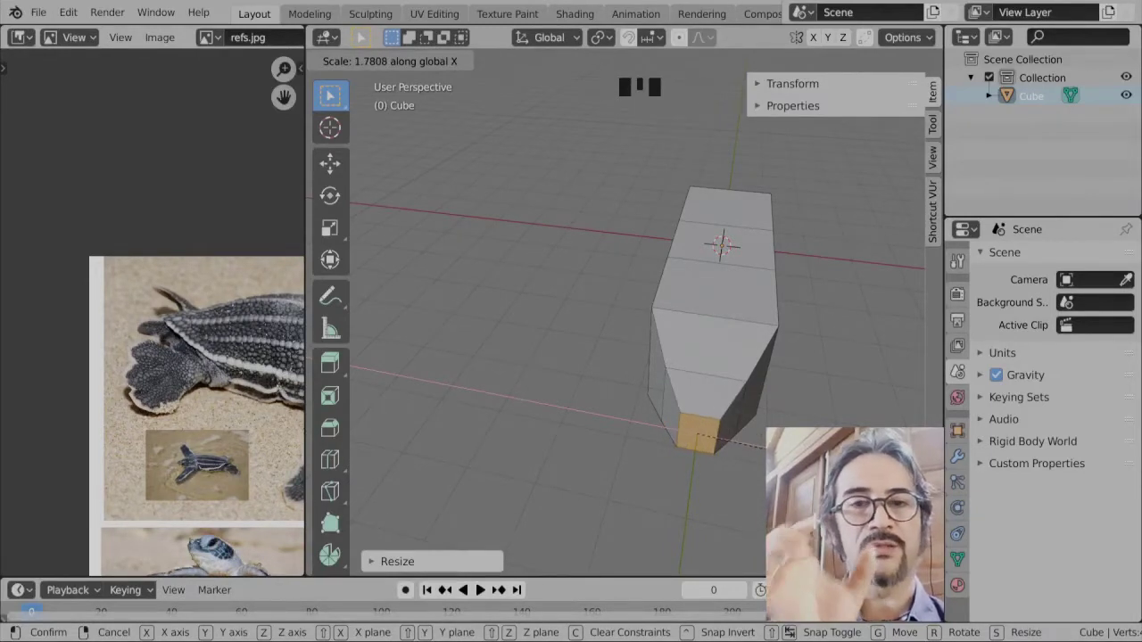
click(719, 440)
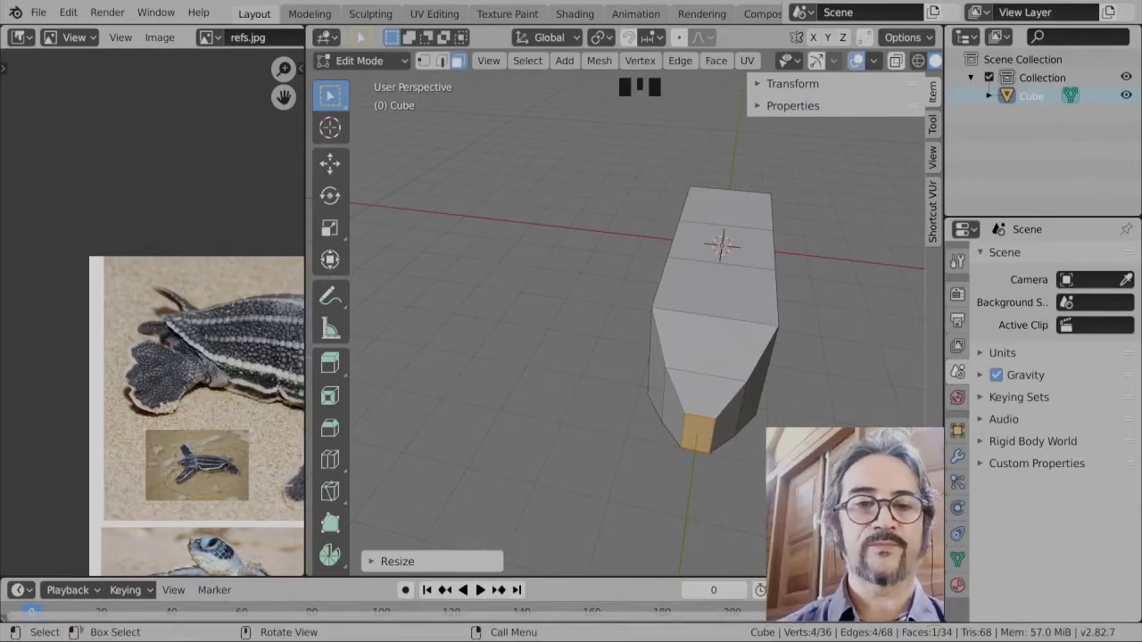
- Select the +X side face of the original cube section, just behind the tapered front, as the base for a front flipper
middle_drag(718, 440, 655, 353)
scroll(717, 446, down, 3)
scroll(711, 326, up, 3)
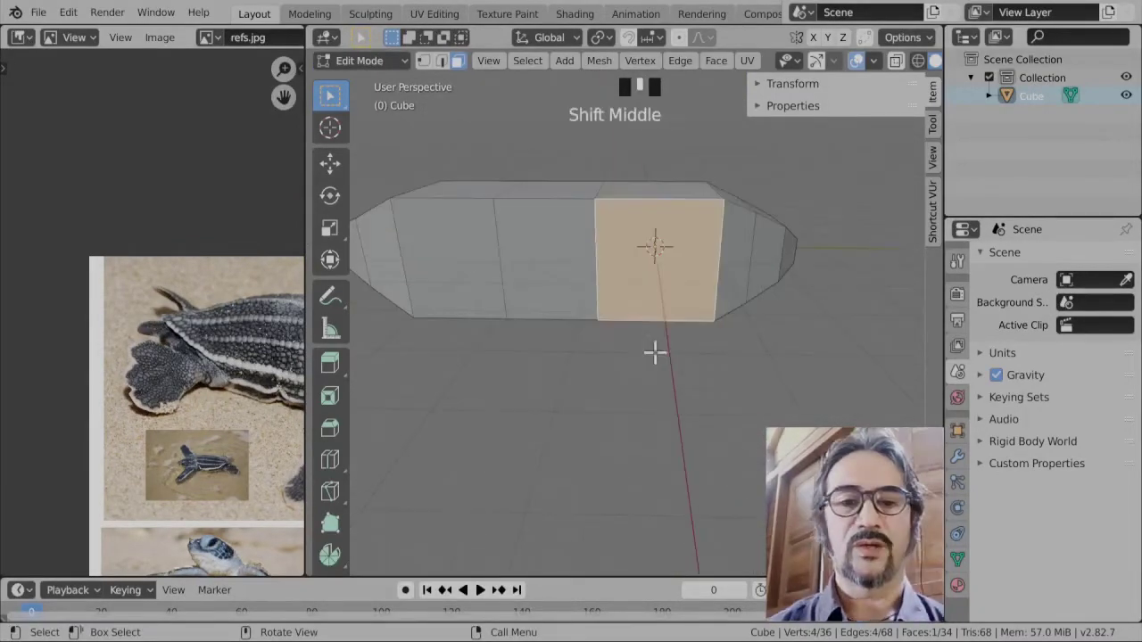
middle_drag(701, 312, 601, 365)
- Examine the front flipper's shape and how it joins the body in the large turtle reference photo
middle_drag(183, 435, 60, 385)
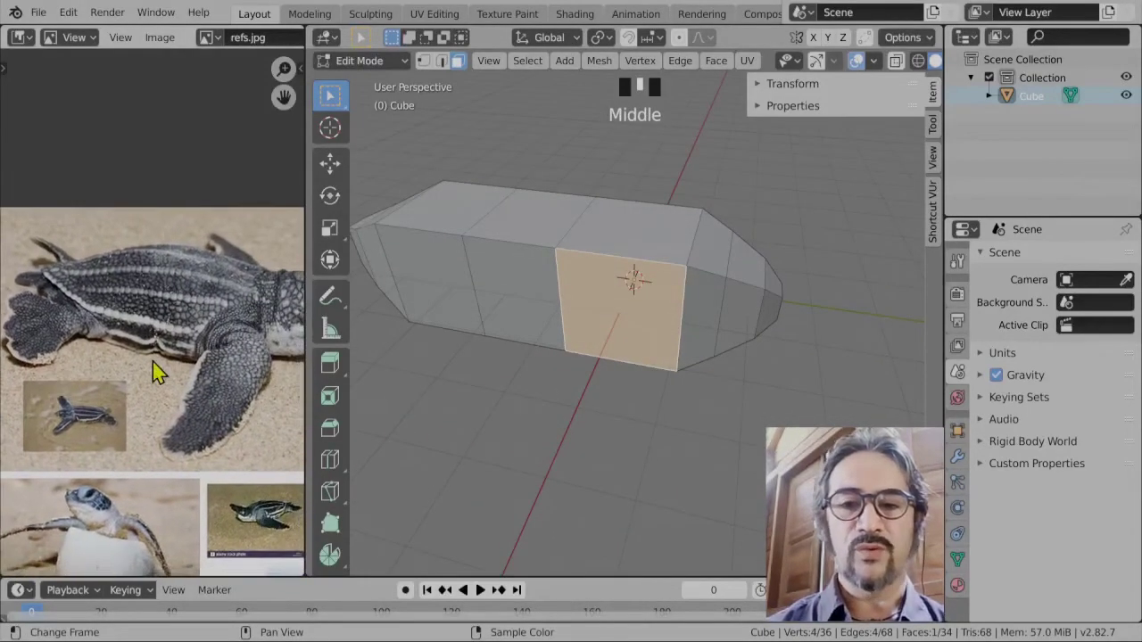
middle_drag(243, 370, 204, 365)
scroll(193, 326, up, 2)
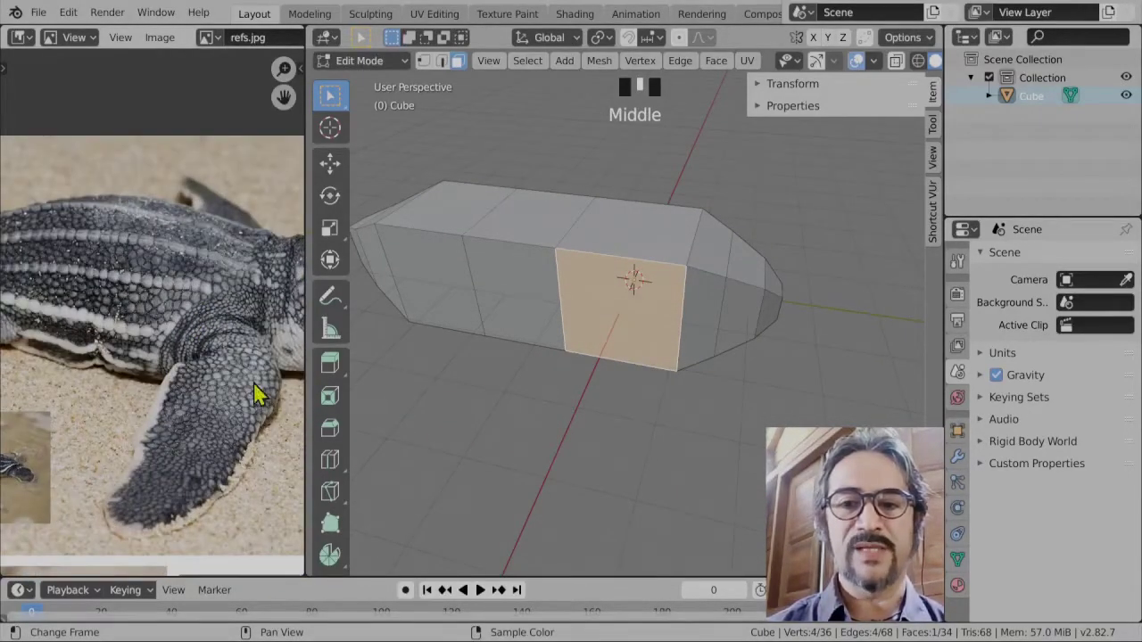
middle_drag(255, 395, 204, 378)
scroll(196, 361, up, 2)
scroll(95, 425, down, 2)
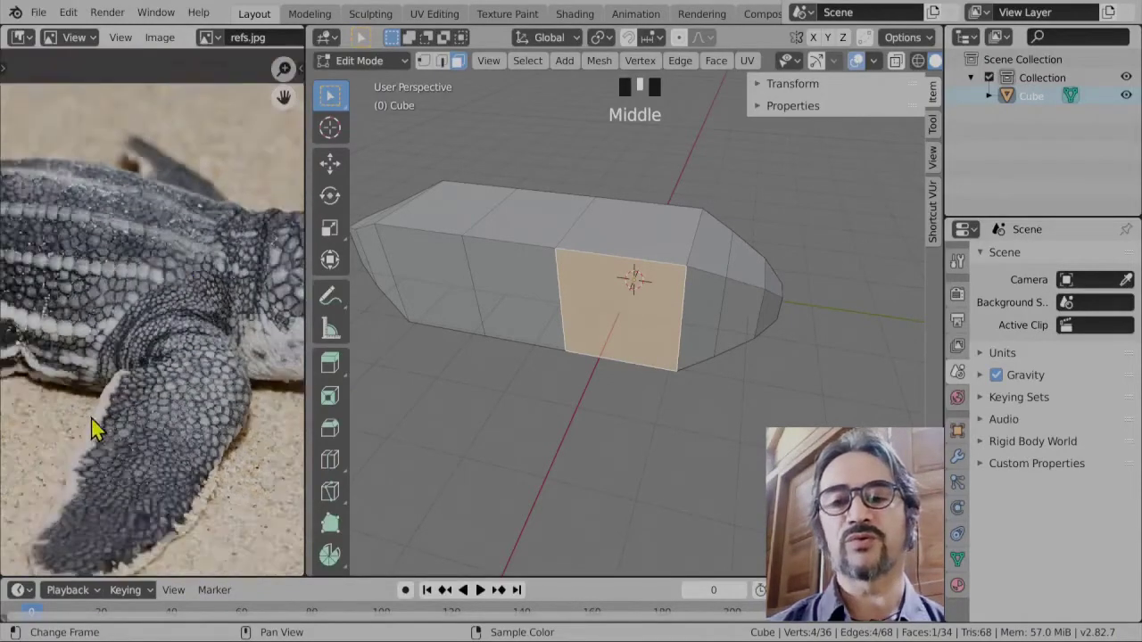
middle_drag(94, 426, 178, 409)
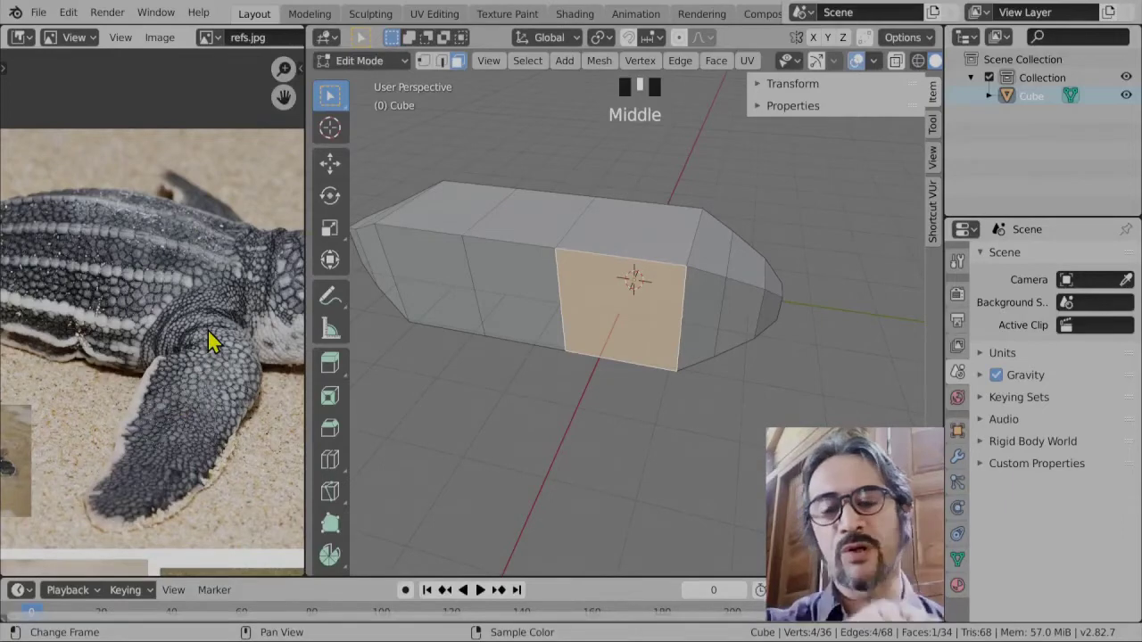
middle_drag(172, 410, 168, 389)
scroll(223, 290, up, 3)
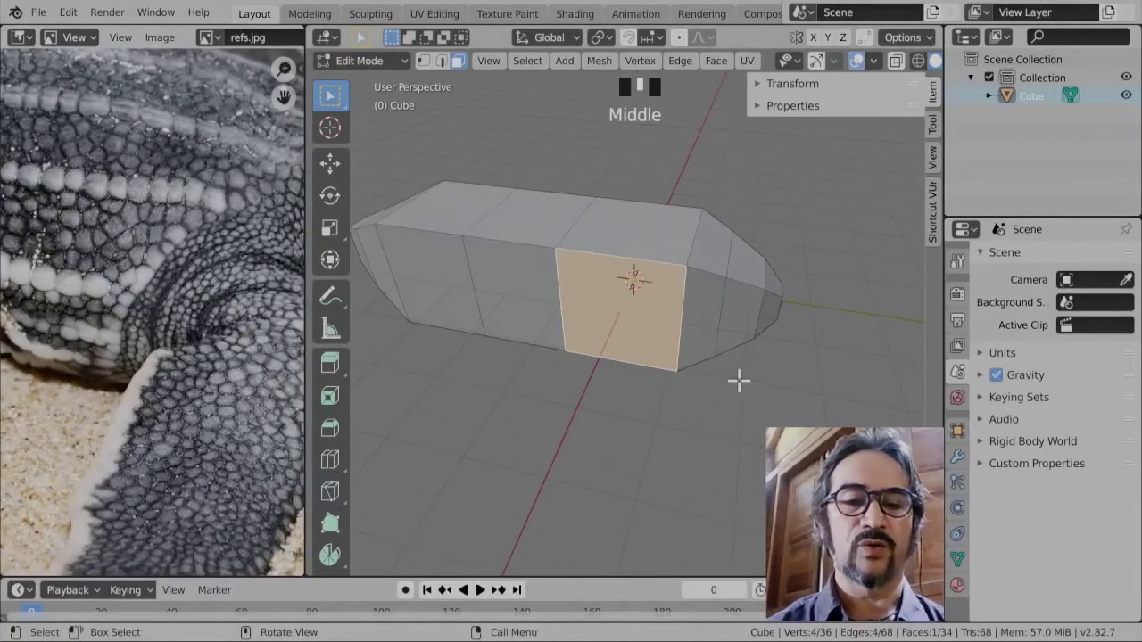
- Extrude the selected +X side face a short distance outward and shrink its end to roughly half size to form the flipper's shoulder
mouse_move(738, 381)
middle_down()
mouse_move(755, 366)
mouse_move(758, 375)
middle_up()
middle_drag(839, 338, 773, 345)
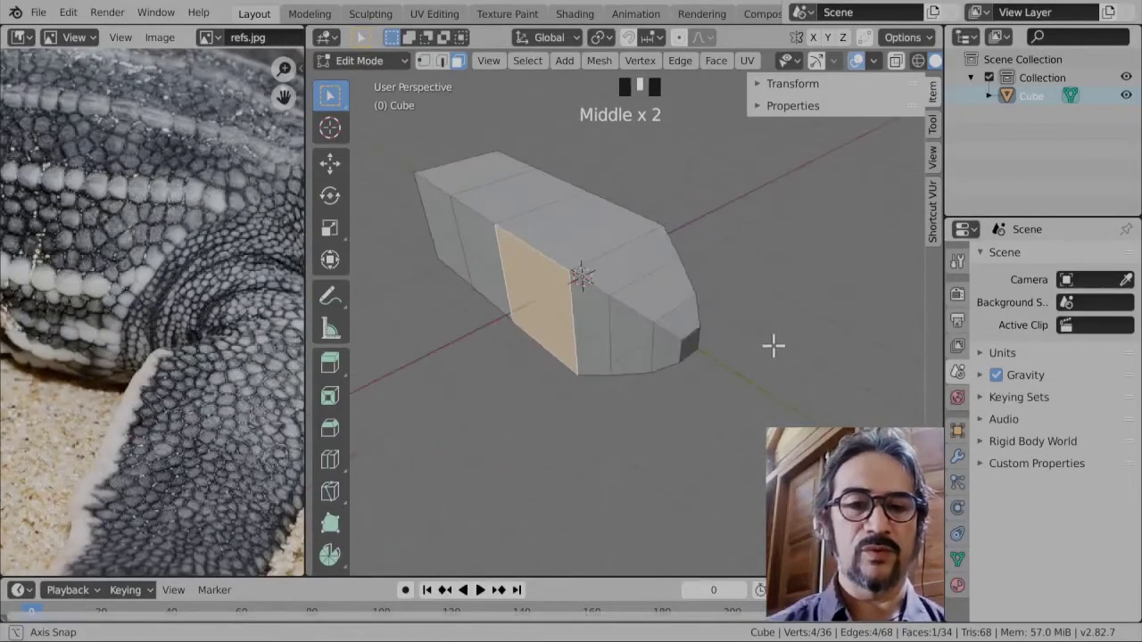
key(e)
click(757, 362)
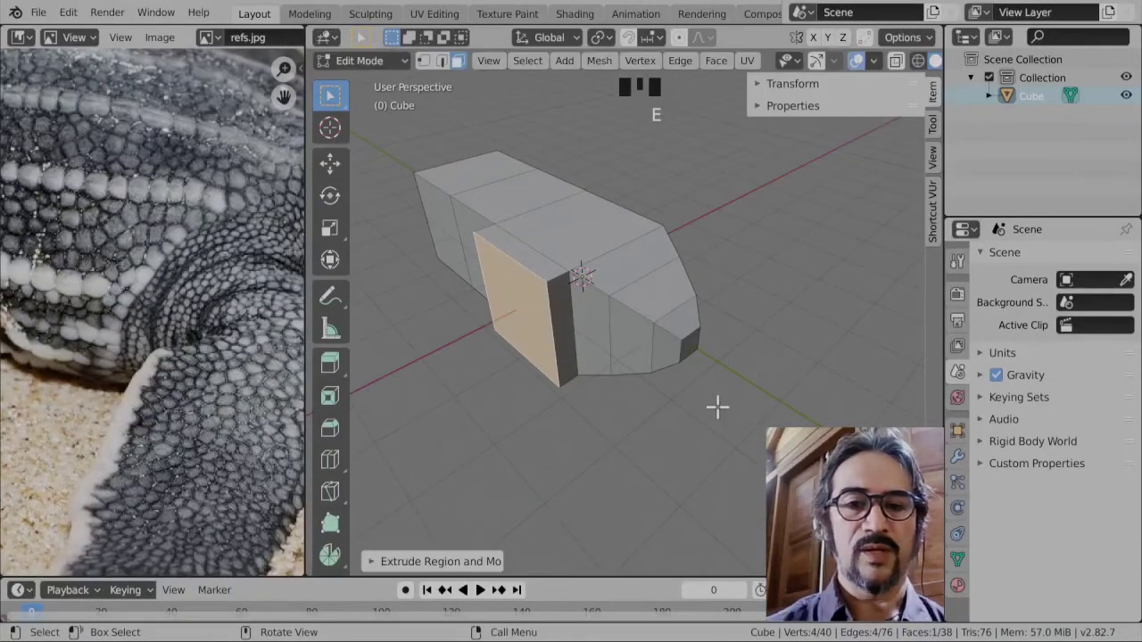
key(s)
click(614, 382)
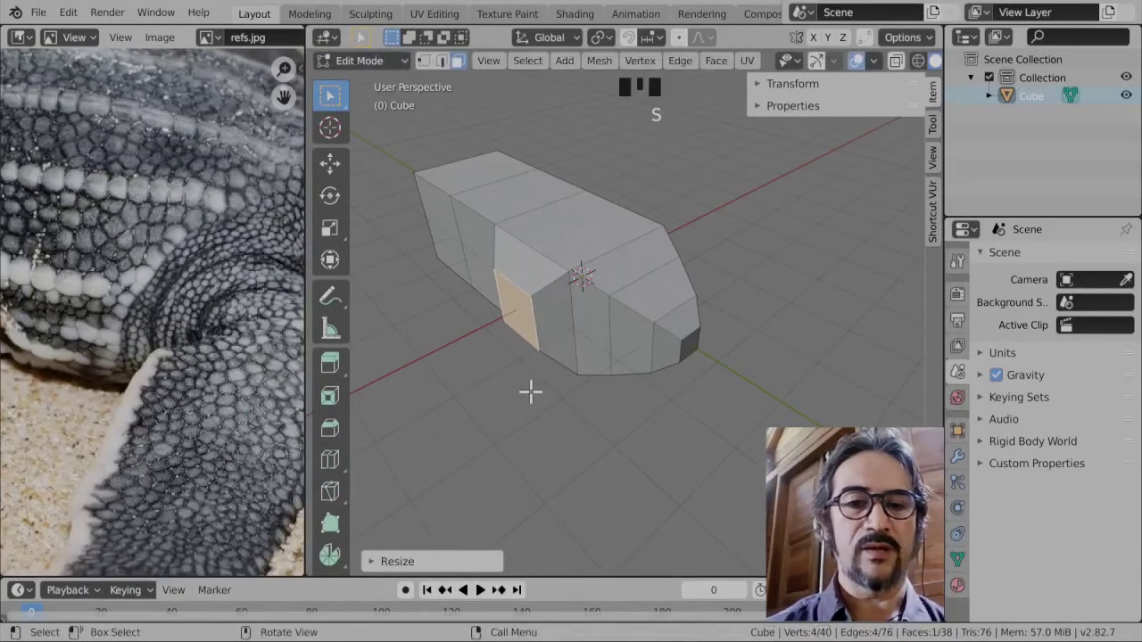
- Lower the front flipper shoulder's end face about 0.36 m along the global Z axis, near the body's underside
middle_drag(530, 389, 655, 354)
scroll(719, 258, up, 2)
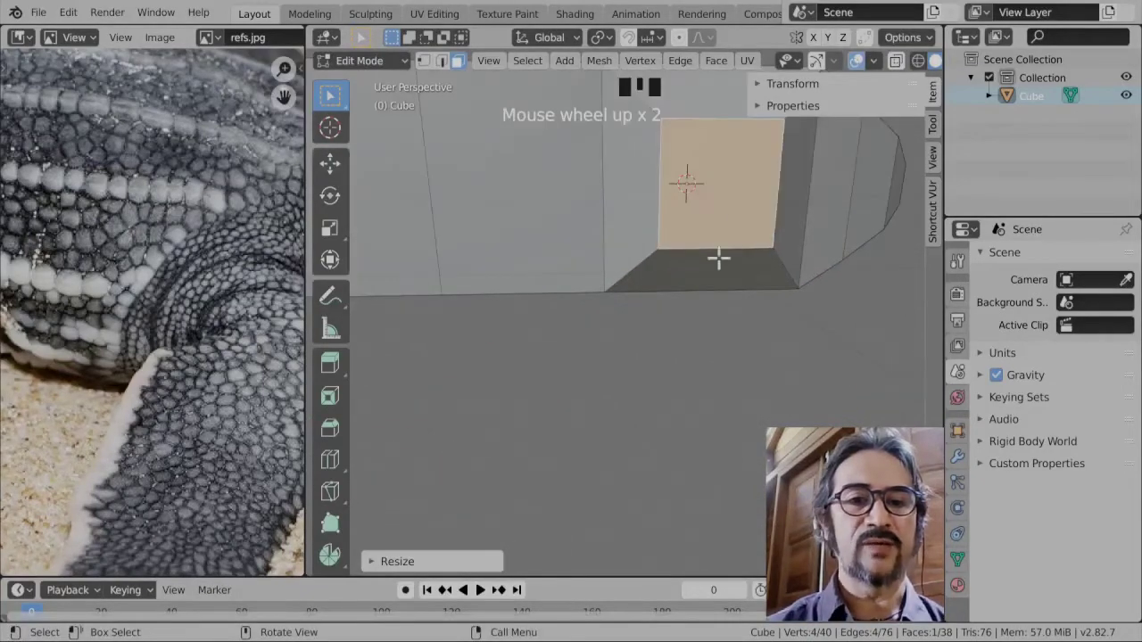
scroll(724, 190, down, 1)
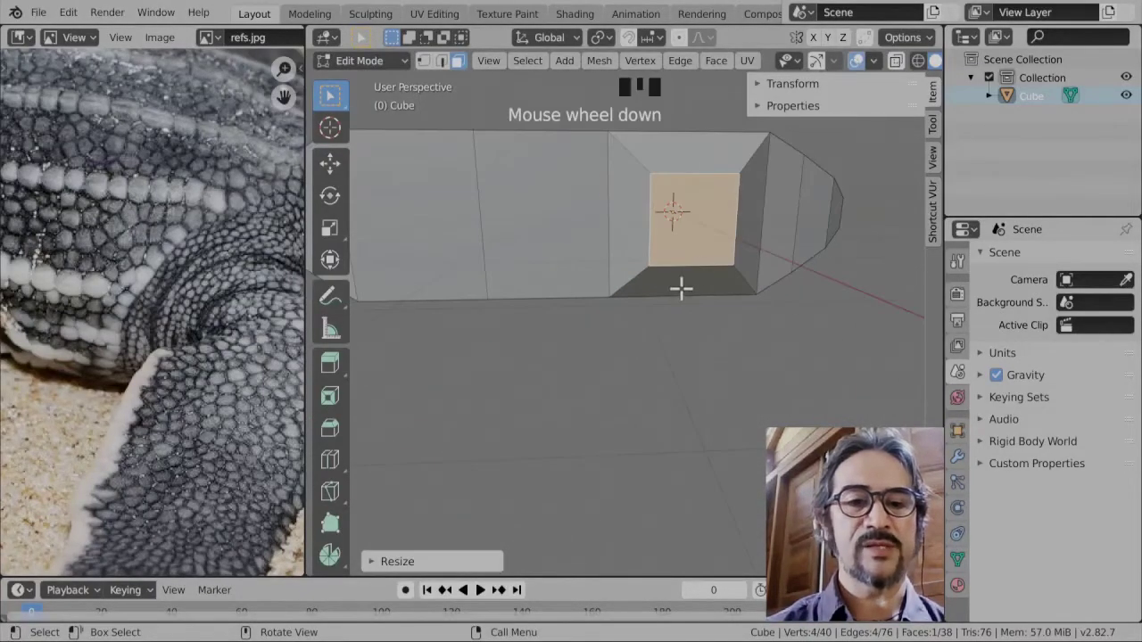
key(g)
key(z)
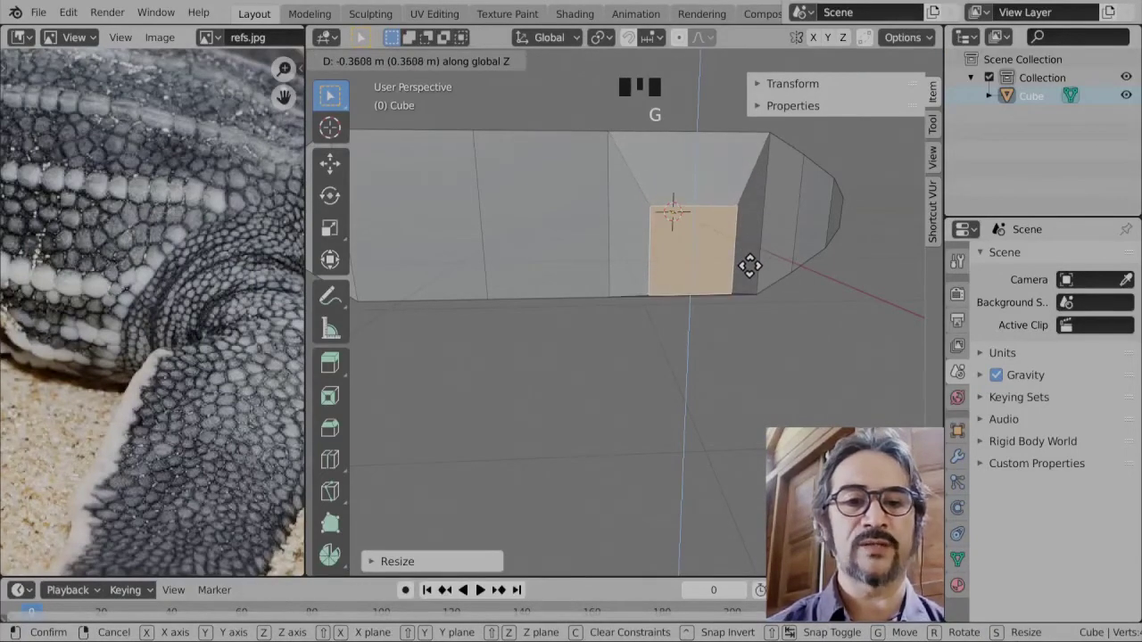
click(749, 265)
- Extrude the shoulder's end face a short distance outward and shrink the new end slightly
middle_drag(749, 264, 737, 368)
mouse_move(706, 407)
middle_down()
mouse_move(717, 395)
mouse_move(641, 404)
mouse_move(673, 395)
mouse_move(714, 416)
middle_up()
scroll(670, 395, up, 2)
key(e)
click(651, 411)
key(s)
click(823, 414)
scroll(666, 351, down, 2)
middle_drag(665, 352, 774, 430)
key(s)
click(742, 432)
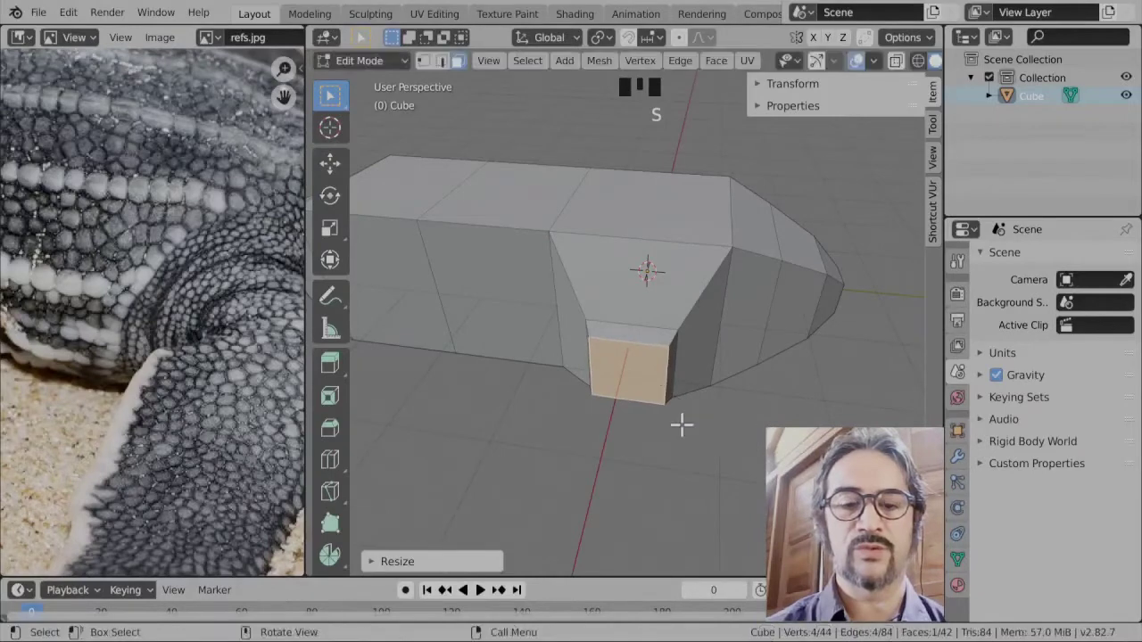
- Extrude the flipper's end face a bit further outward and flatten its end to roughly half its height along the global Z axis
mouse_move(680, 425)
middle_down()
mouse_move(686, 370)
mouse_move(670, 434)
middle_up()
scroll(671, 437, up, 1)
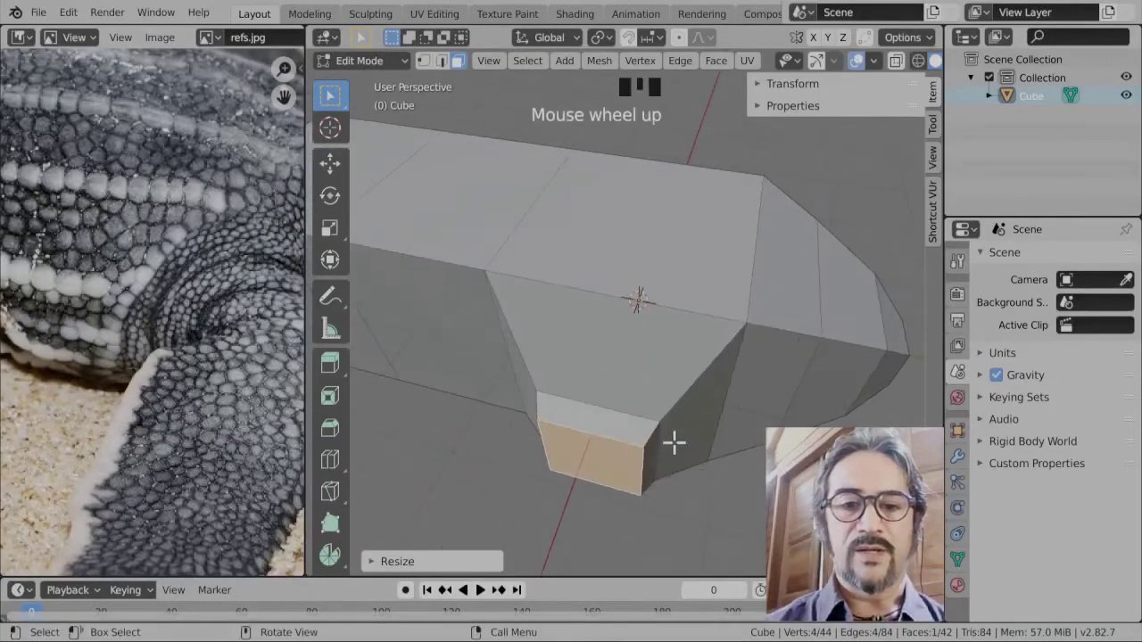
scroll(676, 433, down, 2)
key(e)
click(677, 448)
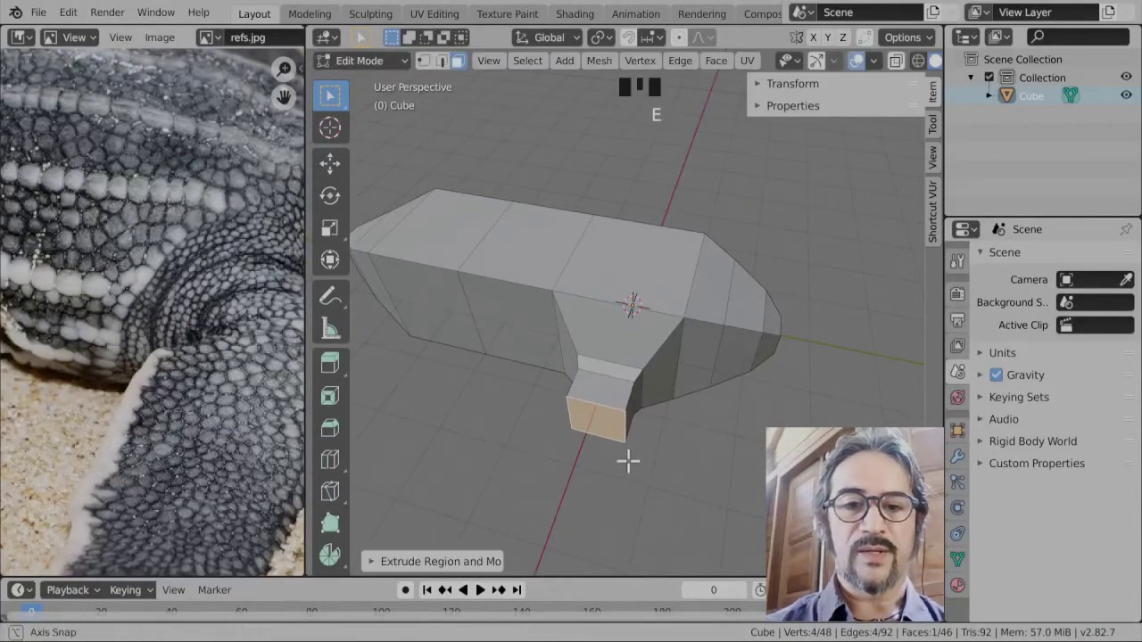
middle_drag(627, 458, 642, 411)
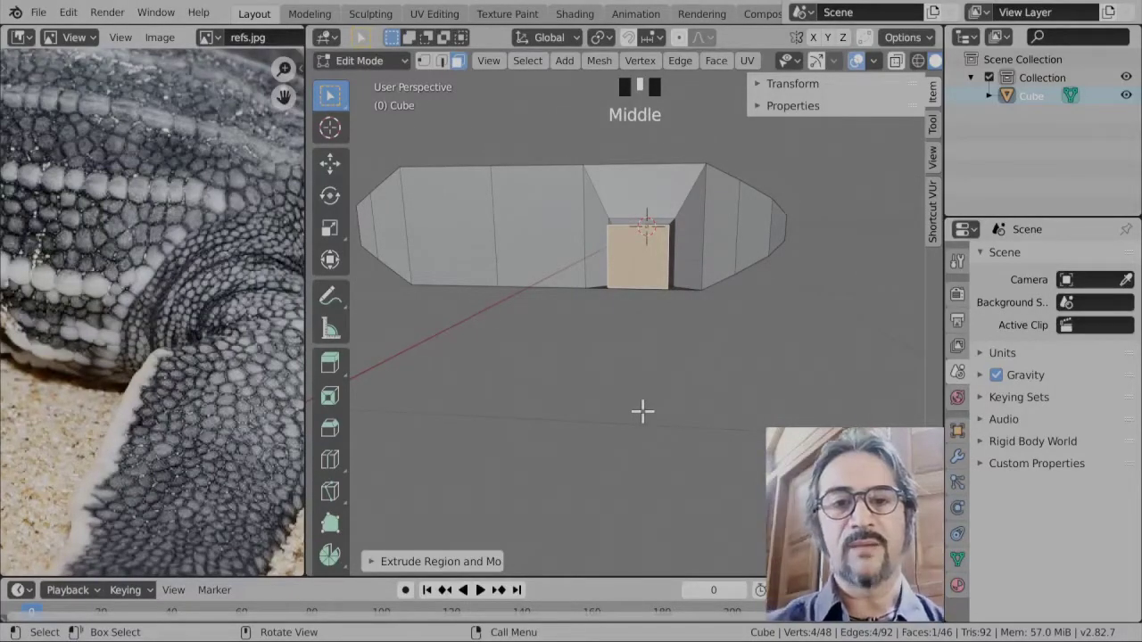
key(s)
key(z)
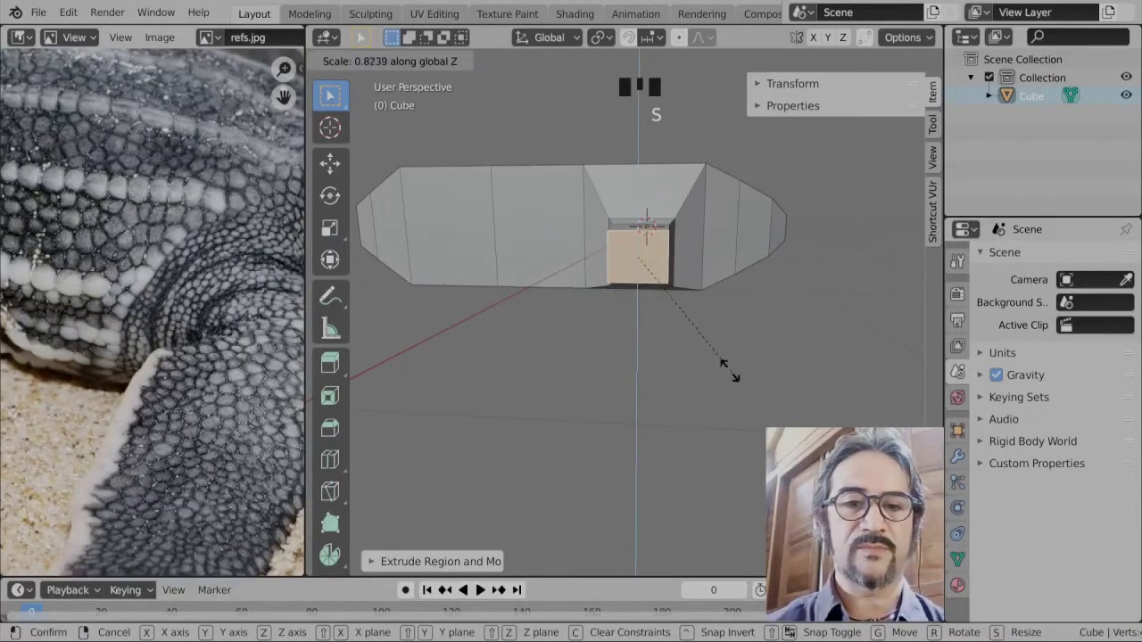
click(660, 321)
- Extrude the flipper's flattened end a short distance outward along X, working in the top view
middle_drag(660, 321, 678, 385)
scroll(232, 327, down, 2)
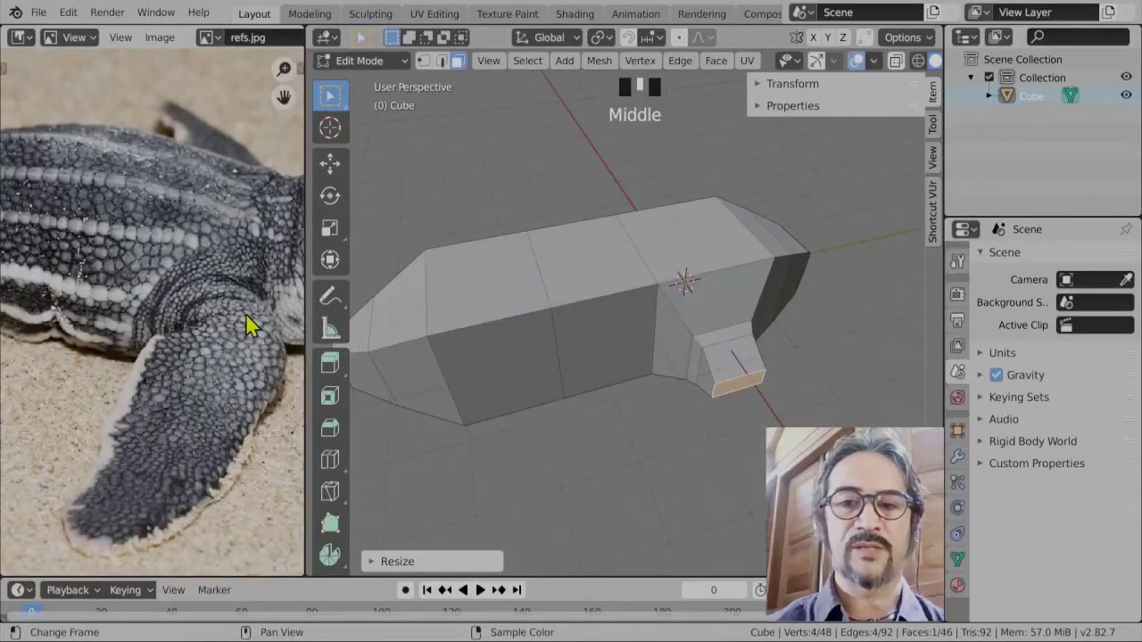
middle_drag(722, 434, 433, 436)
scroll(662, 410, up, 1)
key(KP_7)
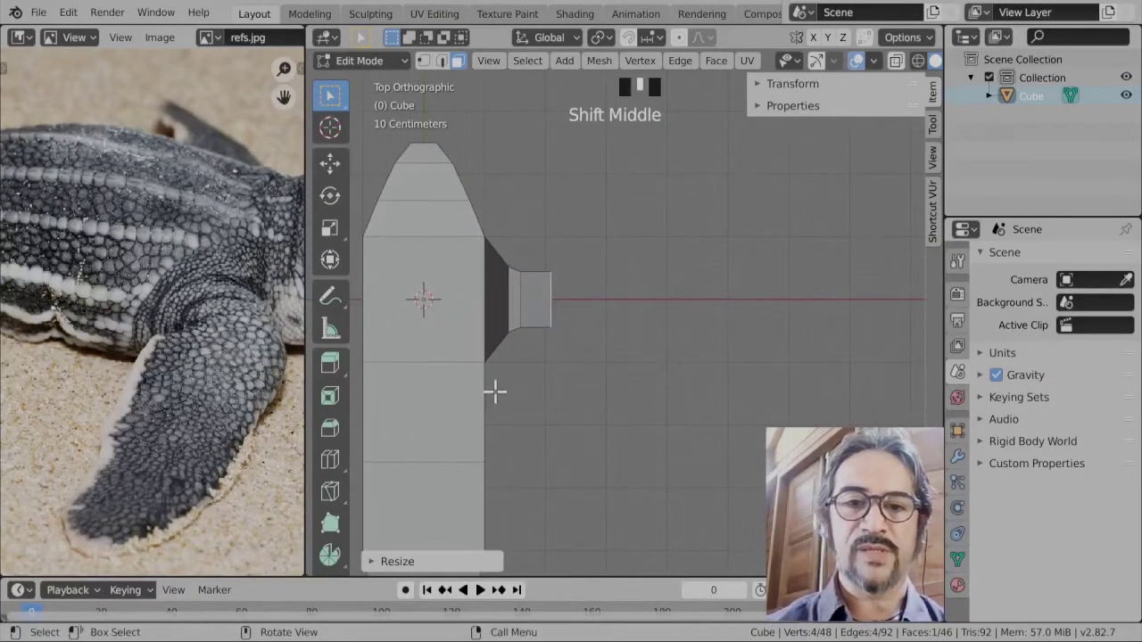
key(e)
click(623, 317)
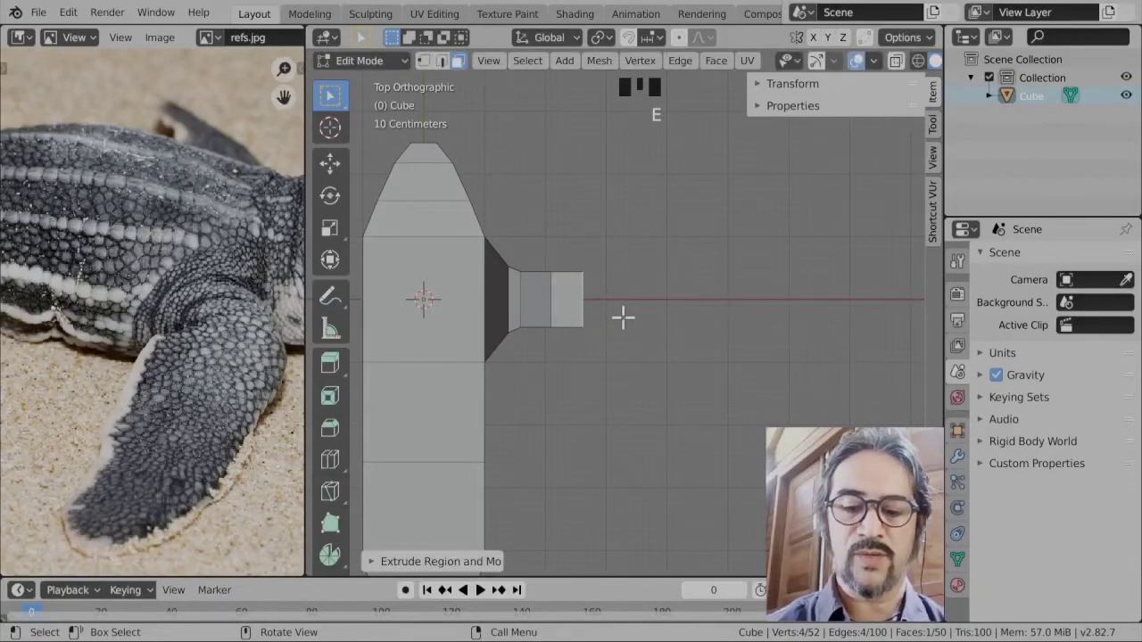
- Widen the flipper's end face to about 1.6 times along the global Y axis and shift it toward the tail
key(s)
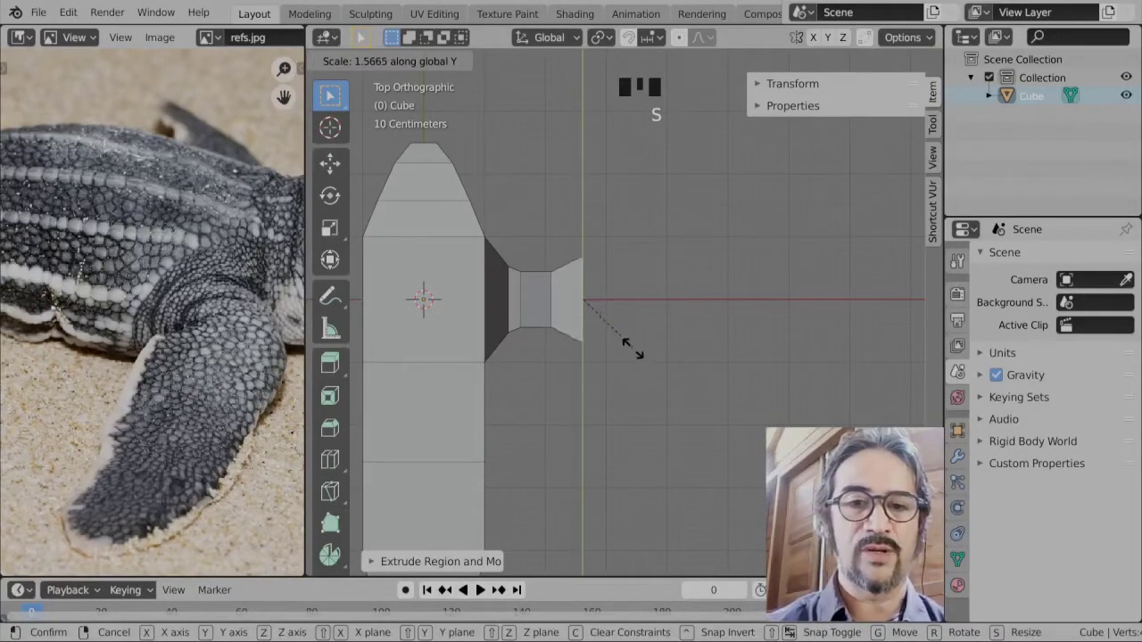
click(632, 353)
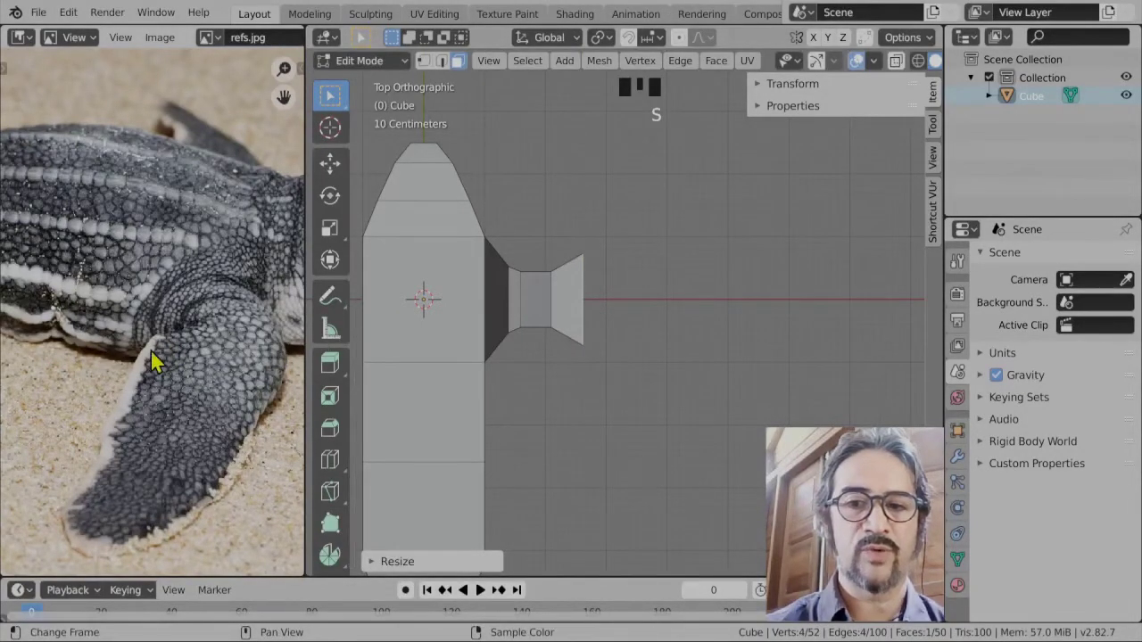
key(g)
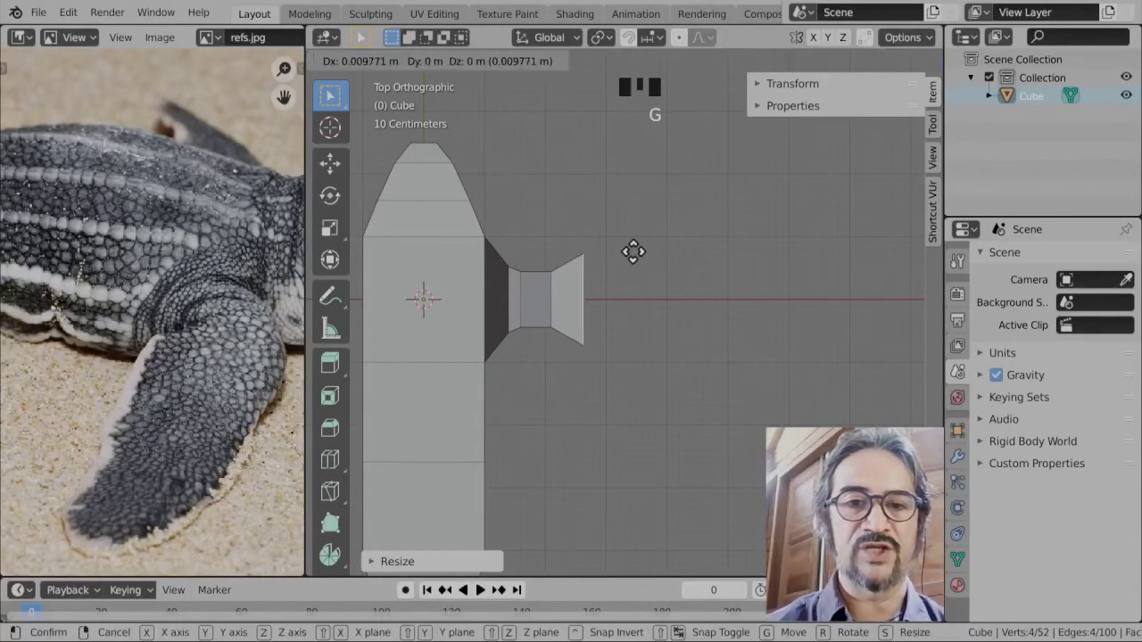
click(632, 268)
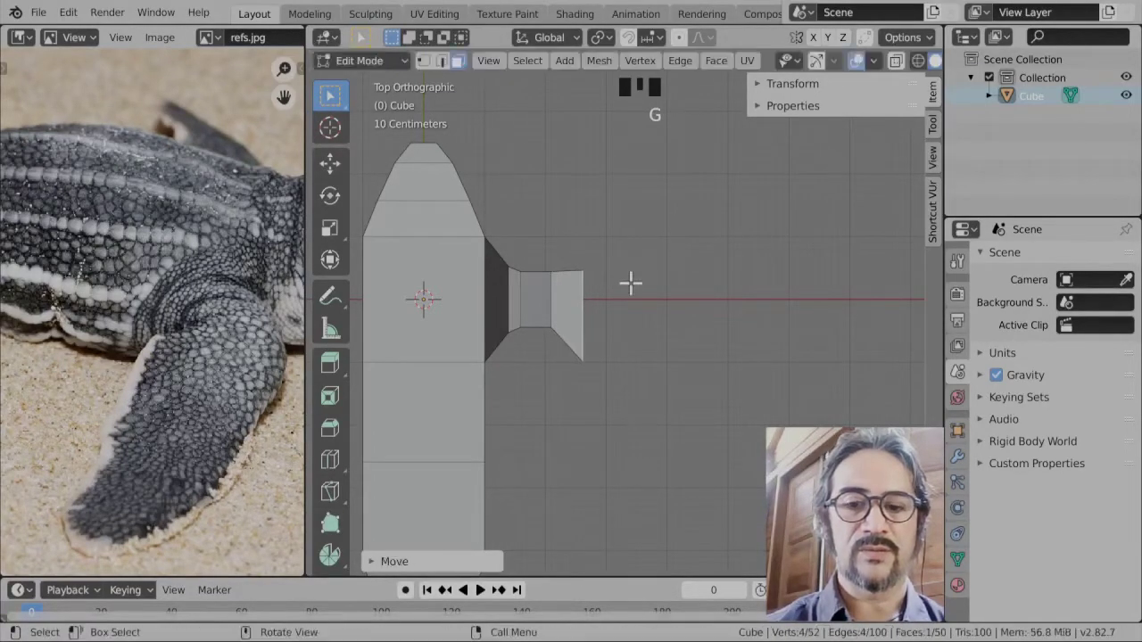
- Extrude two more flipper sections outward, narrowing the first end slightly and the second to roughly 60% of its width
key(e)
click(683, 284)
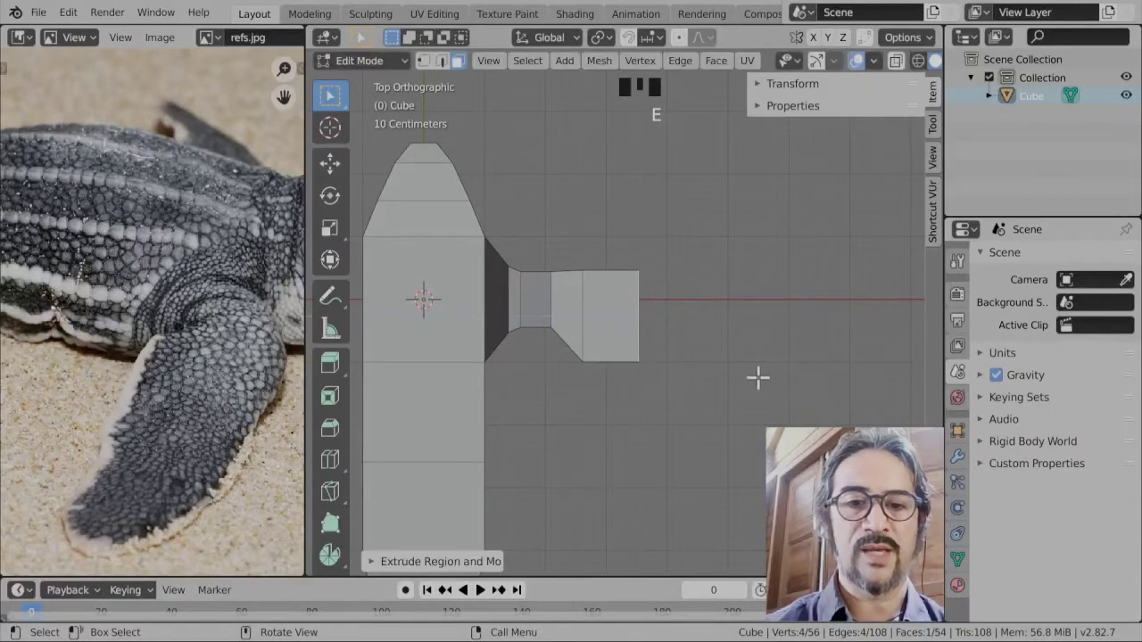
key(s)
click(688, 324)
key(e)
click(752, 324)
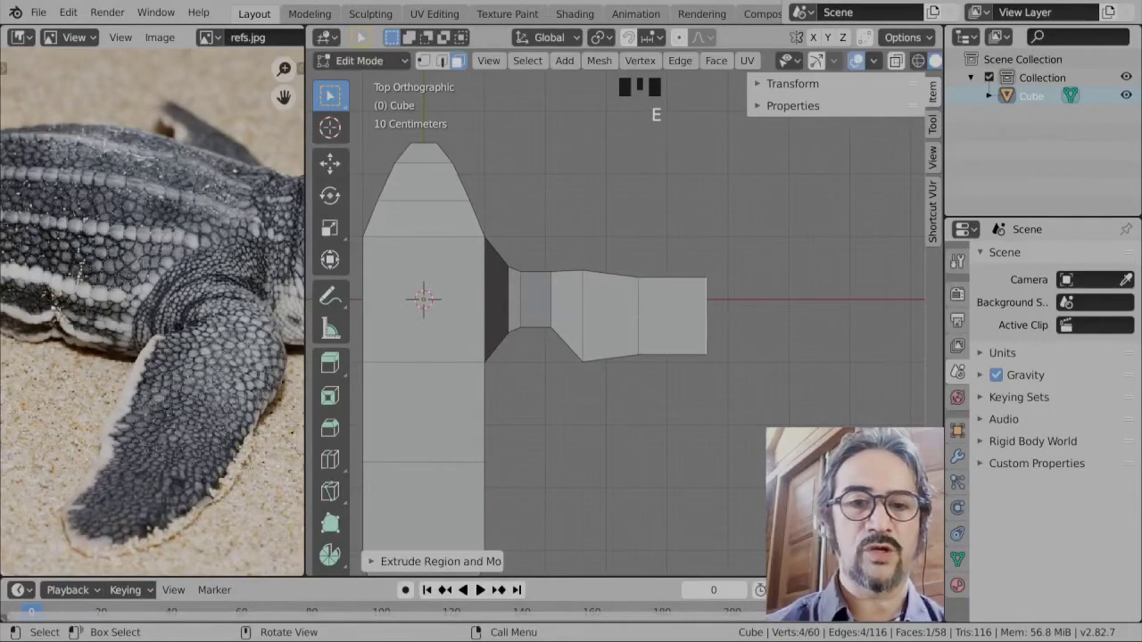
key(s)
click(767, 347)
- Extrude the flipper's last section about 0.73 m outward and shrink its end to form a narrow tip
key(e)
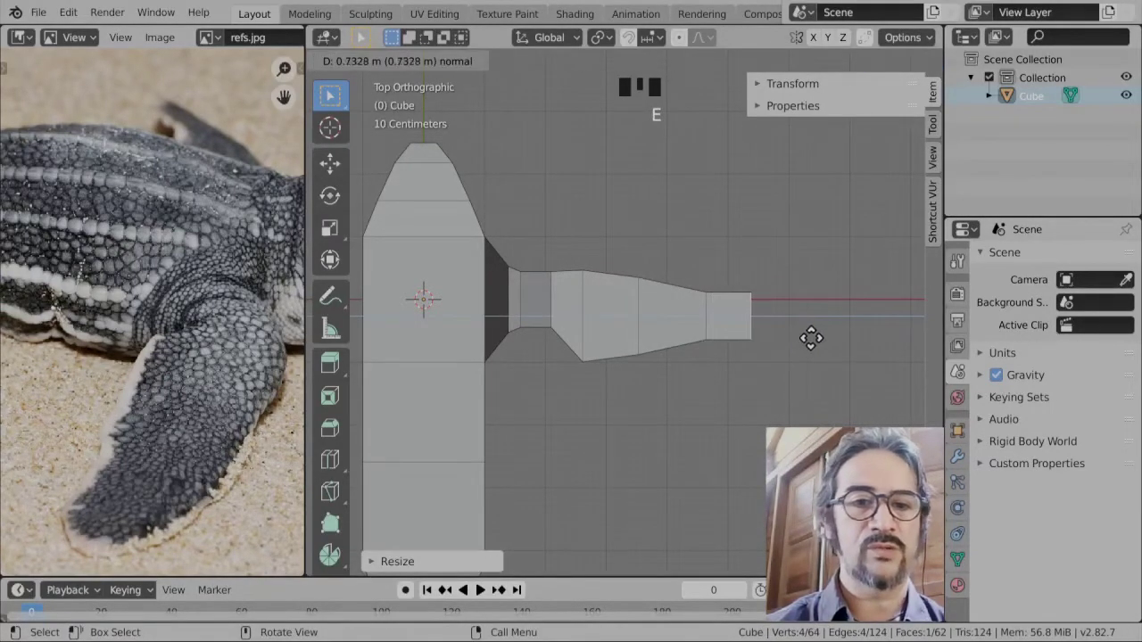
click(811, 336)
key(s)
click(788, 349)
scroll(780, 369, down, 3)
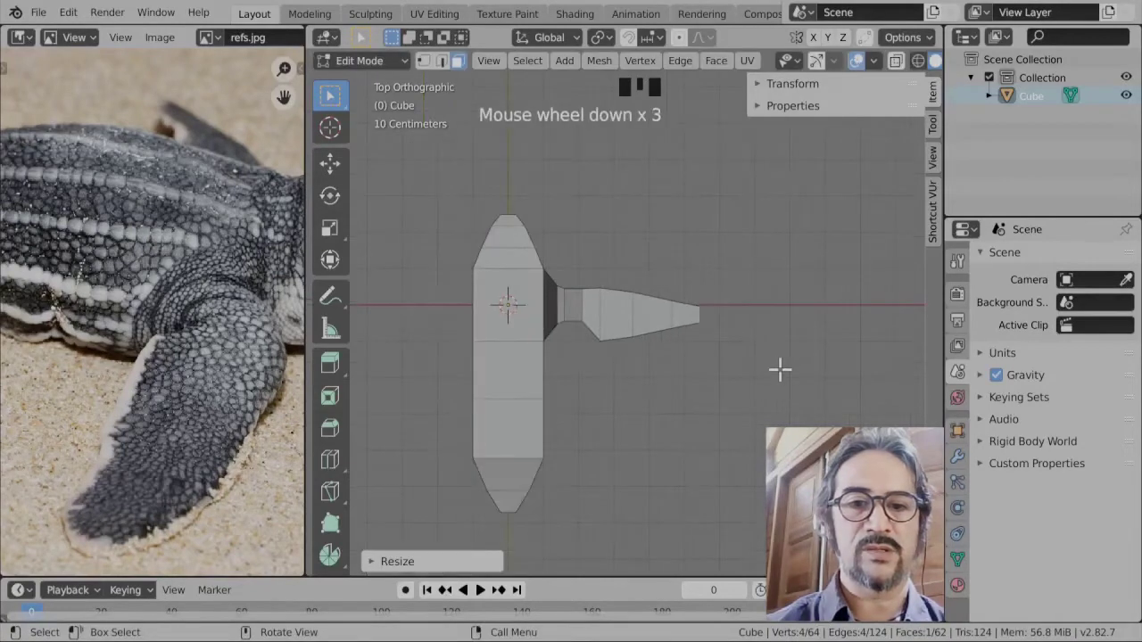
middle_drag(645, 398, 604, 375)
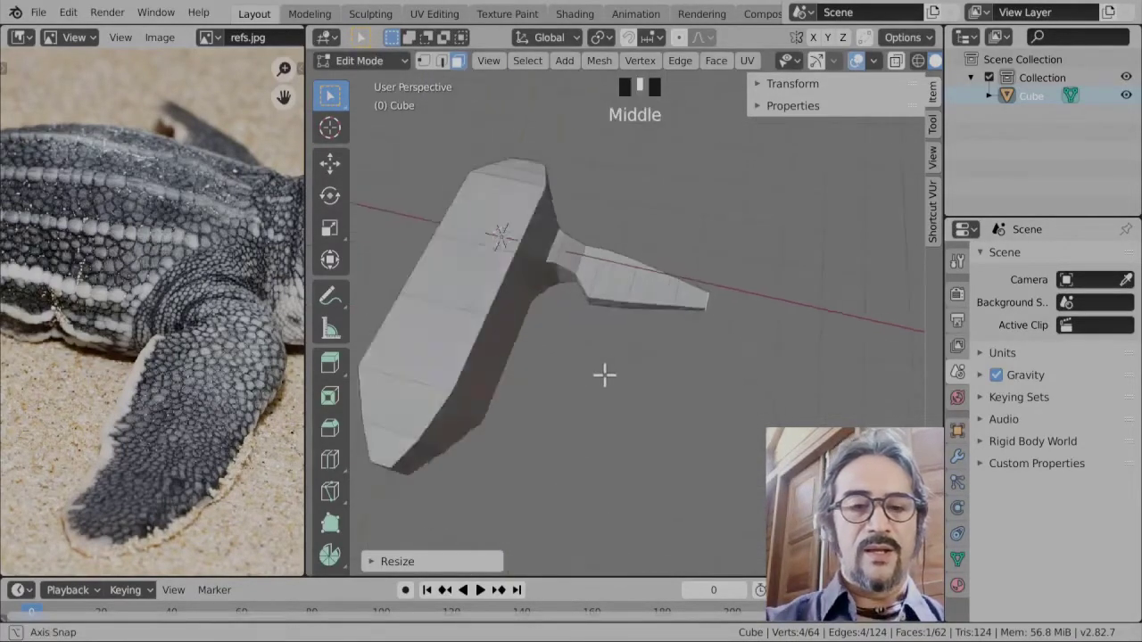
scroll(616, 352, up, 3)
click(609, 265)
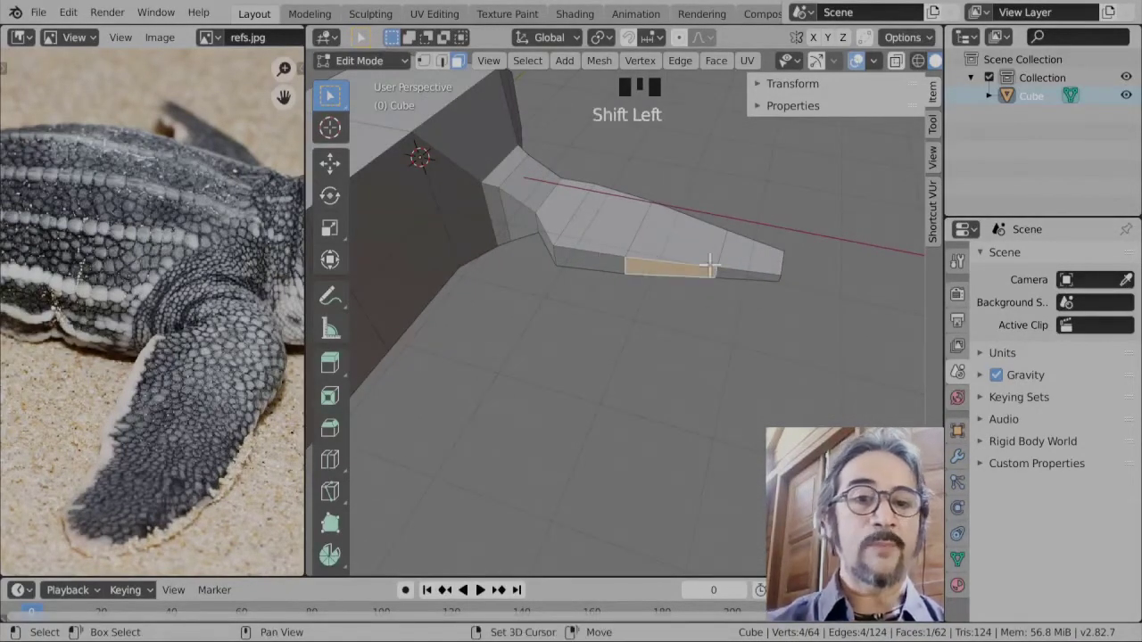
shift+click(624, 265)
shift+click(586, 256)
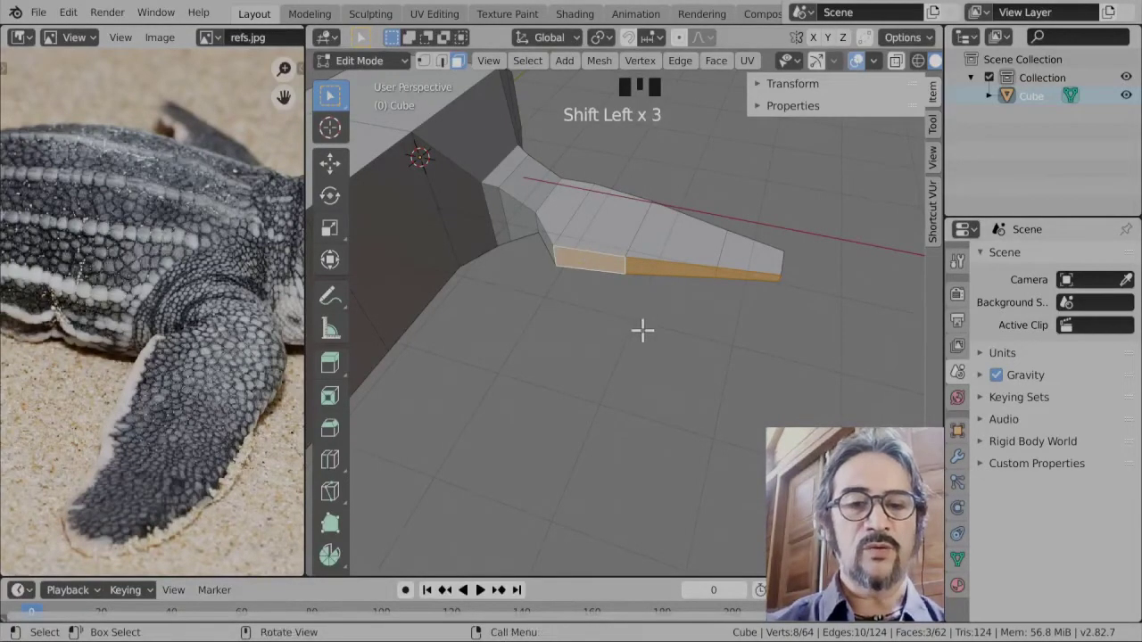
- Move the middle face of the flipper blade's rear edge about 0.12 m toward the tail along the global Y axis
middle_drag(642, 329, 616, 321)
click(672, 273)
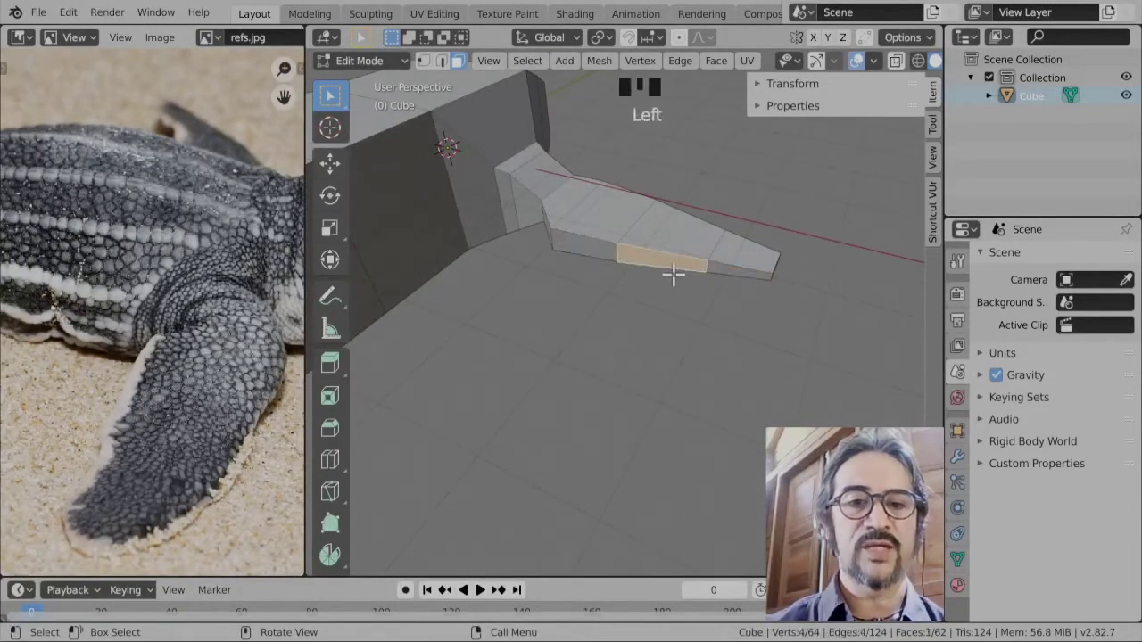
key(g)
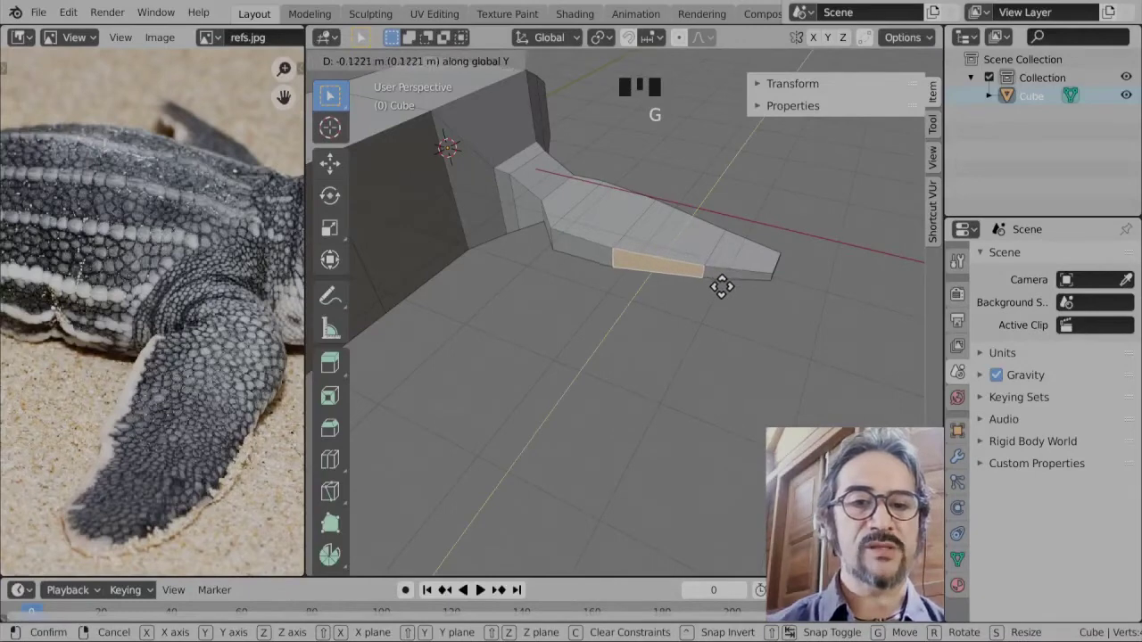
click(720, 284)
shift+click(566, 252)
shift+click(733, 274)
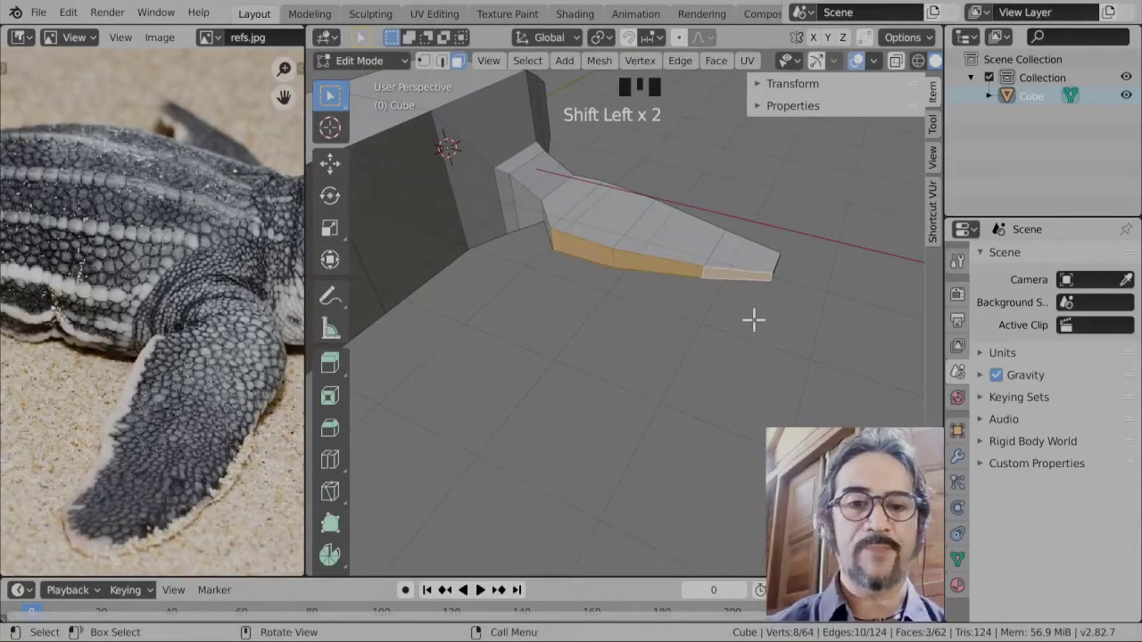
key(s)
key(z)
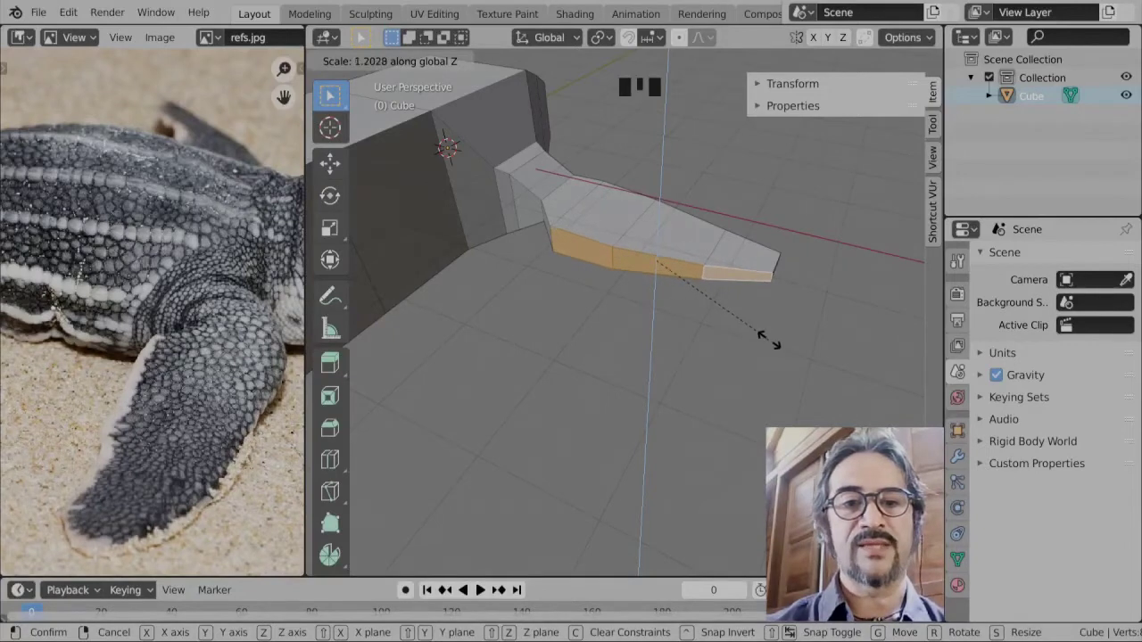
click(718, 299)
- Select the three rear-edge faces of the flipper blade and thin them to roughly 0.6 along the global Z axis
click(729, 275)
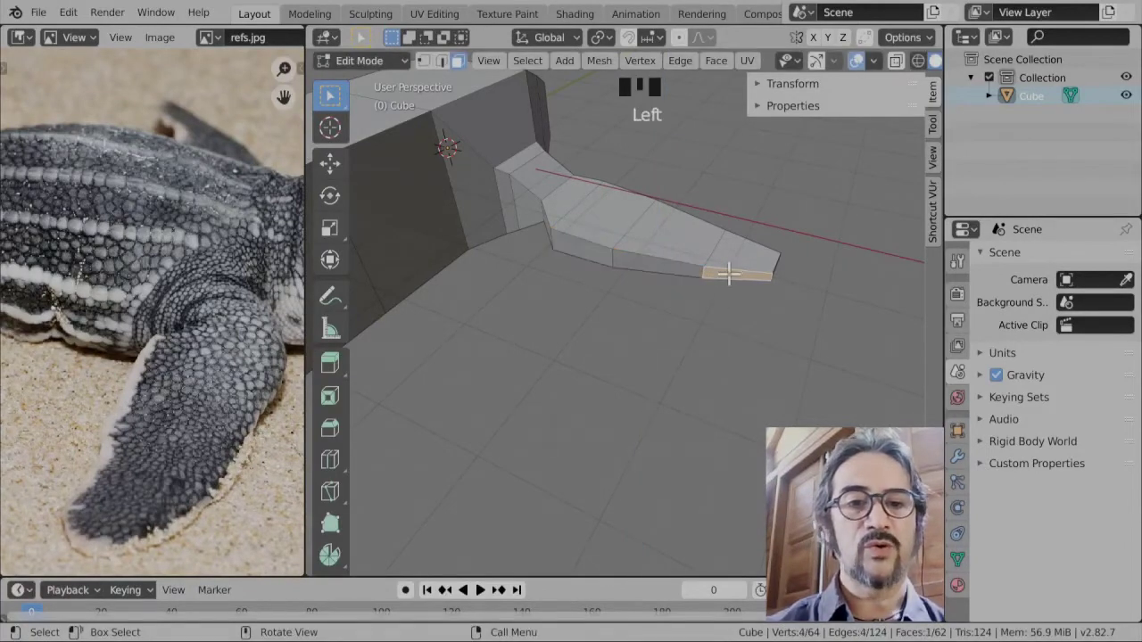
shift+click(643, 264)
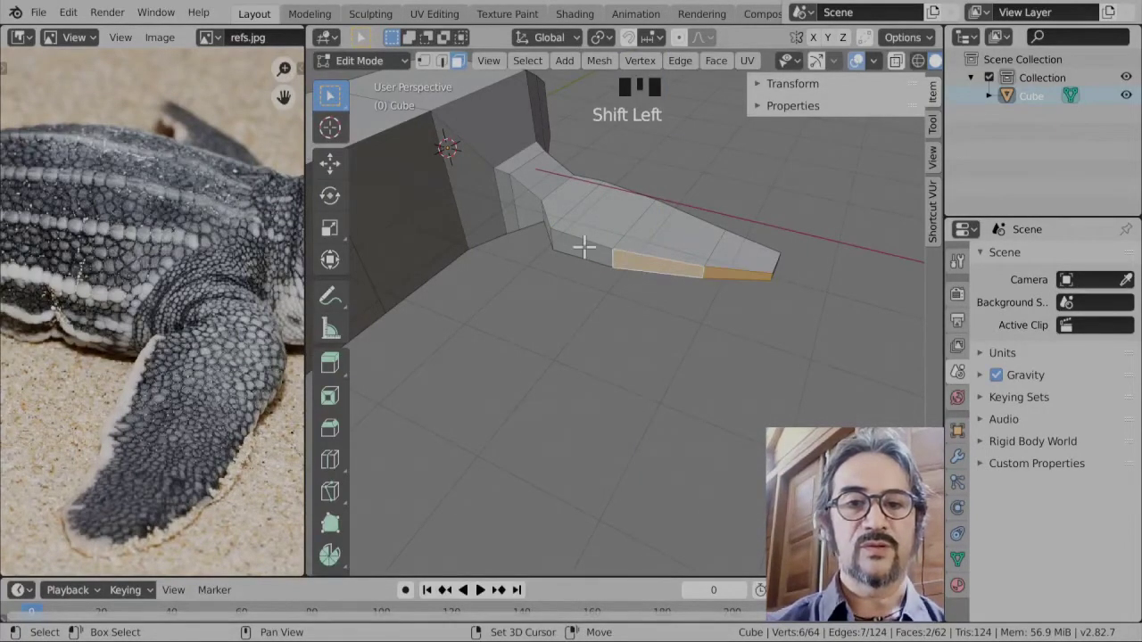
shift+click(584, 247)
middle_drag(559, 288, 629, 282)
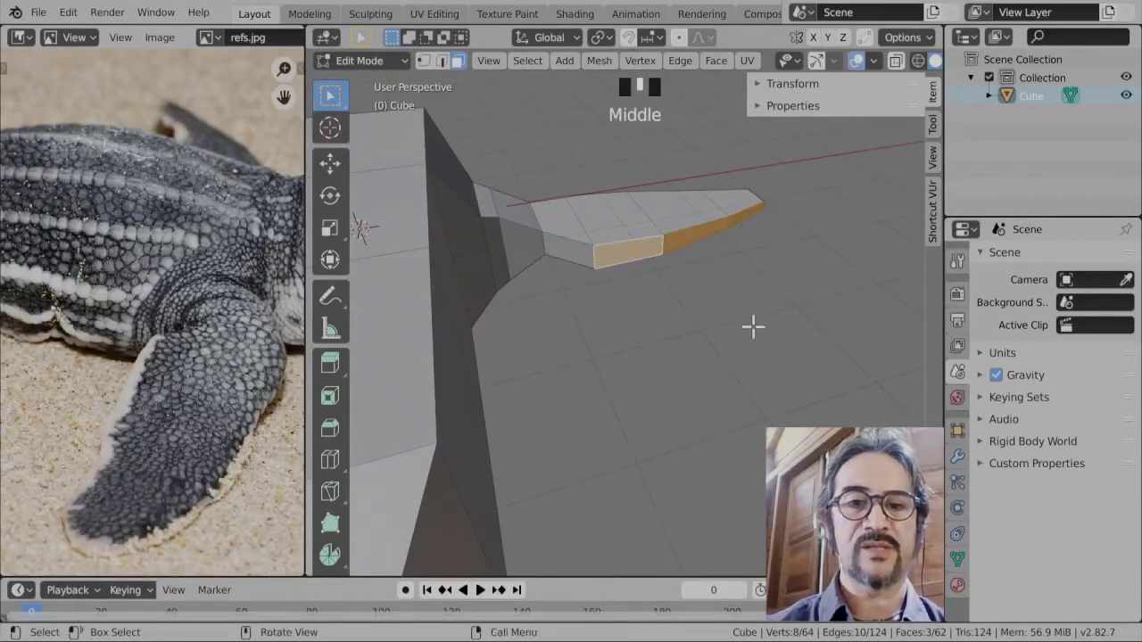
middle_drag(752, 327, 719, 327)
key(s)
key(z)
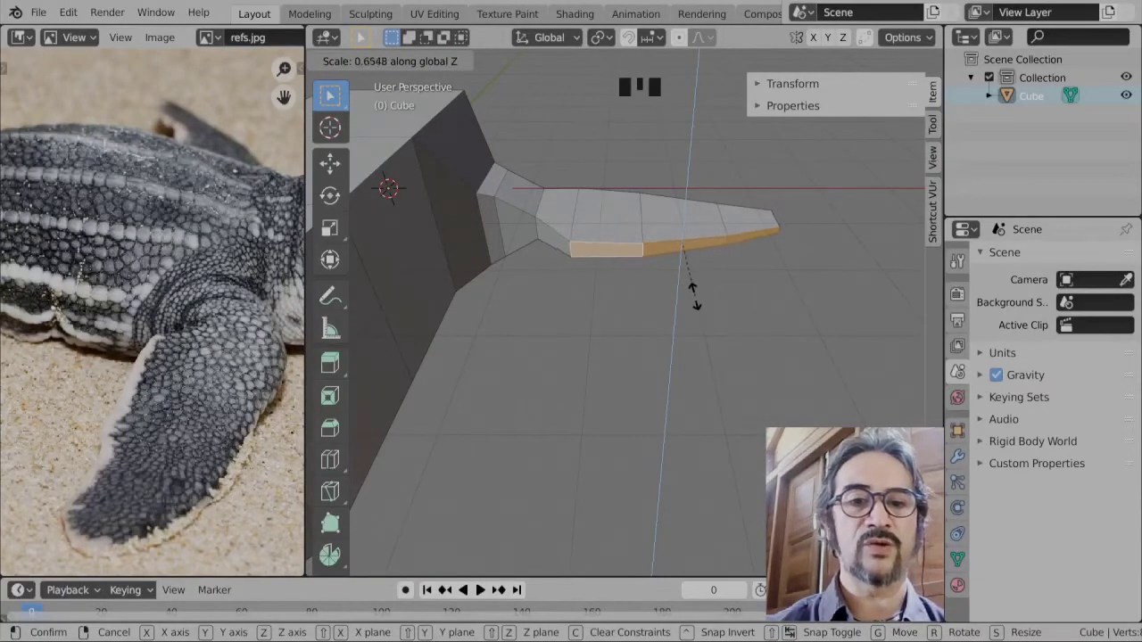
click(687, 291)
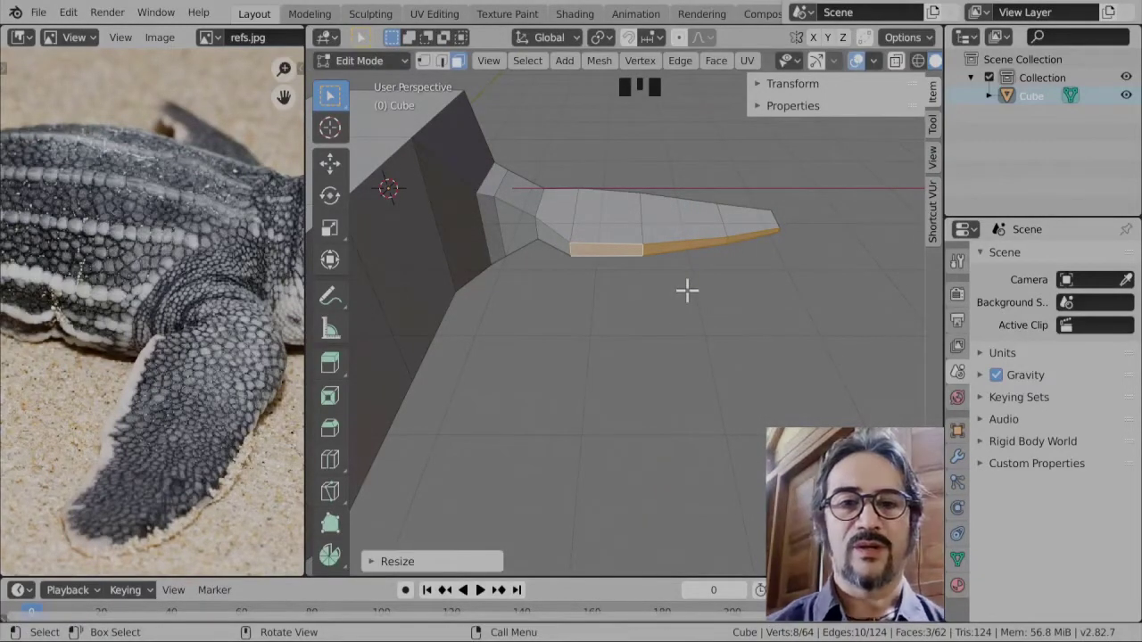
- Select the +X side face of the first tapered section at the rear of the body as the base for a rear flipper
scroll(687, 291, down, 3)
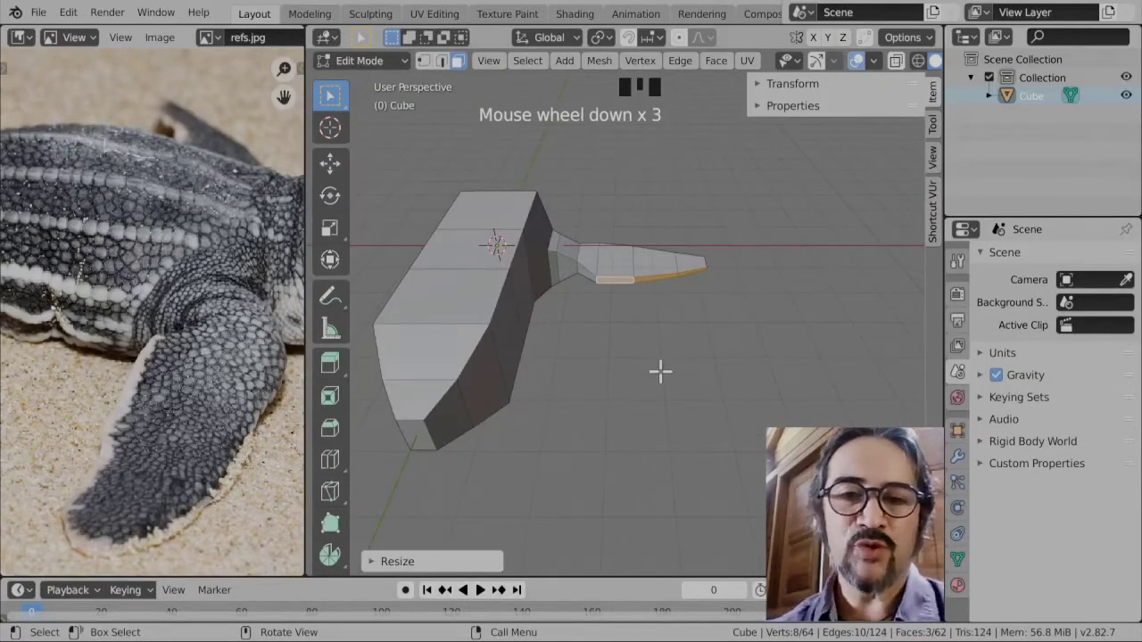
middle_drag(660, 372, 615, 330)
mouse_move(550, 349)
shift+middle_down()
mouse_move(749, 335)
mouse_move(546, 333)
shift+middle_up()
click(622, 316)
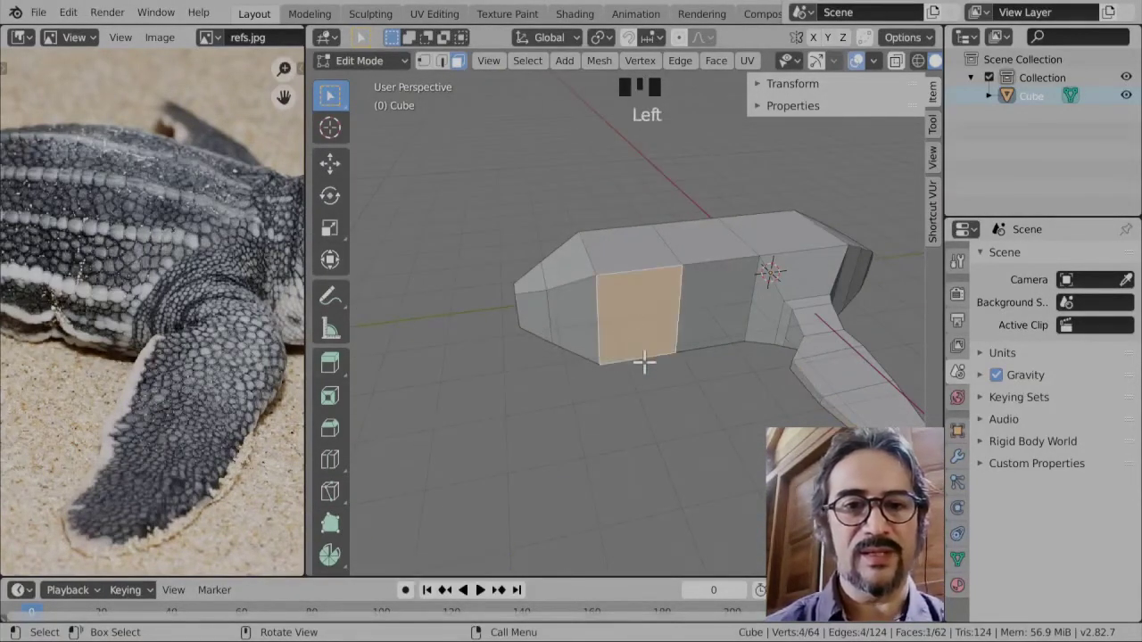
middle_drag(645, 362, 673, 341)
click(609, 287)
- Extrude the rear body's side face a short way outward, reduce its height along the global Z axis, and shrink it slightly overall
scroll(616, 313, up, 1)
scroll(647, 291, up, 2)
scroll(658, 306, down, 2)
key(e)
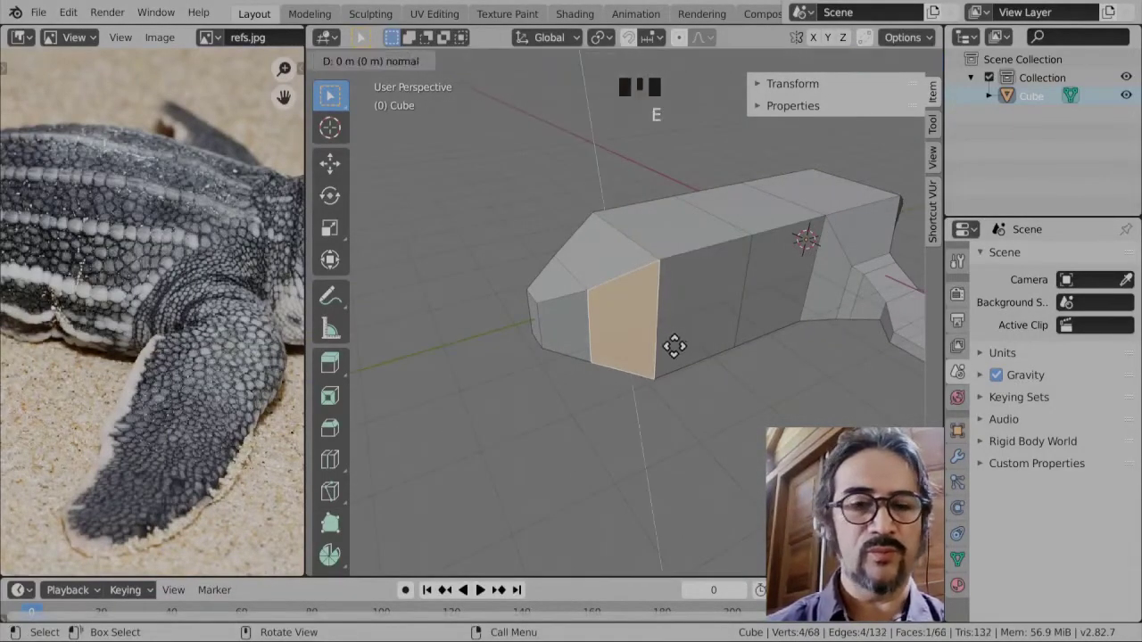
click(679, 360)
key(s)
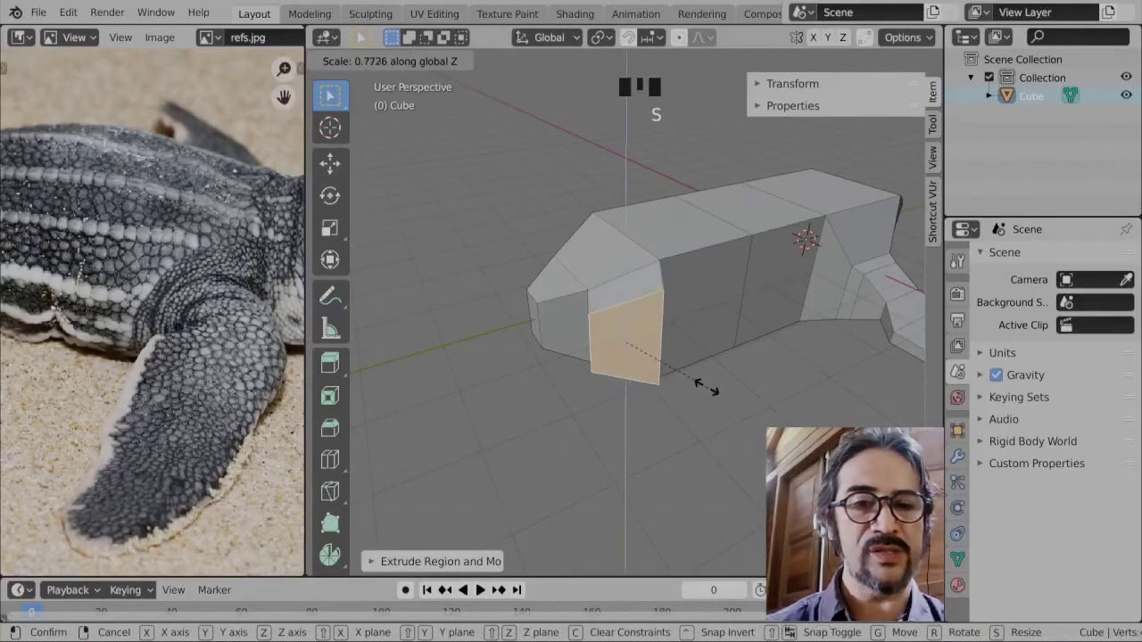
click(682, 382)
middle_drag(678, 384, 676, 348)
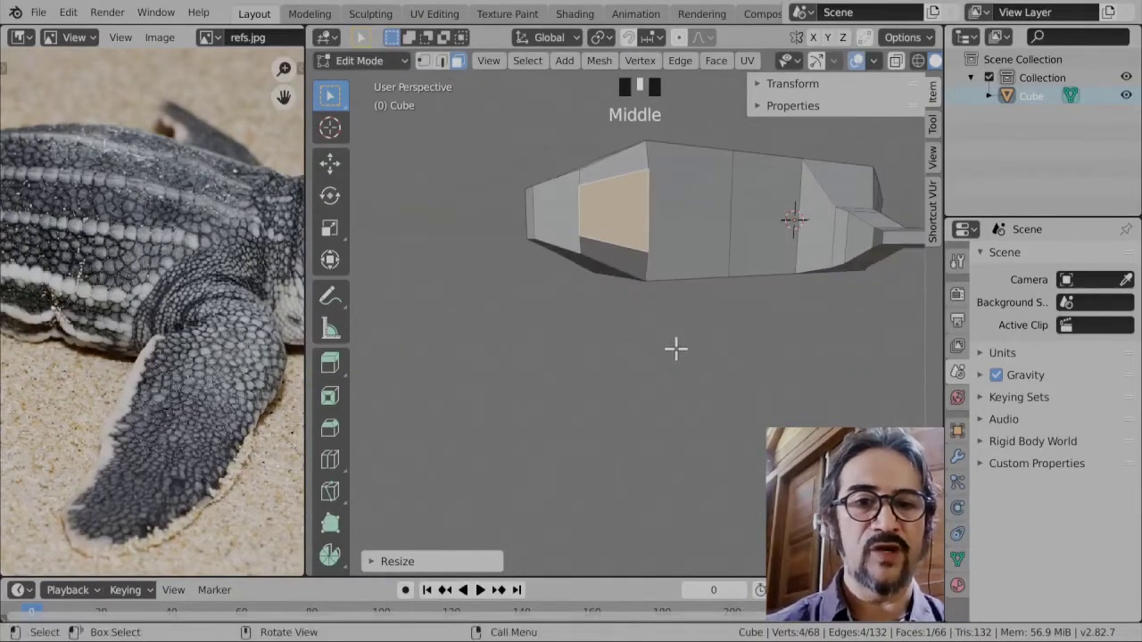
key(s)
click(698, 277)
- Lower the extruded rear face about 0.36 m along the global Z axis toward the underside of the body
key(g)
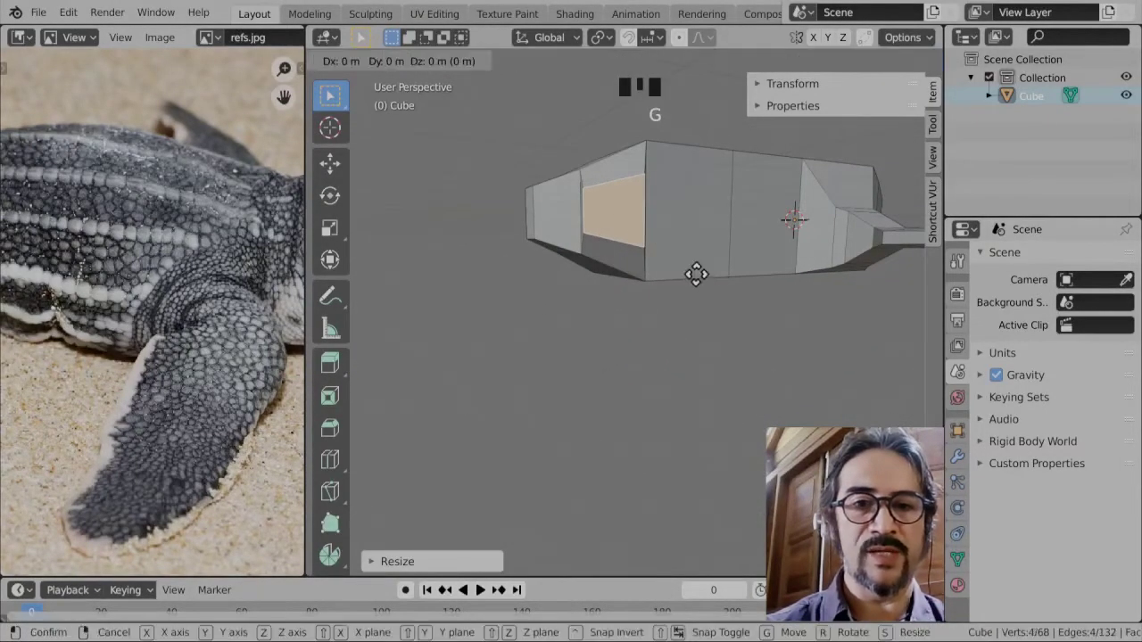
key(z)
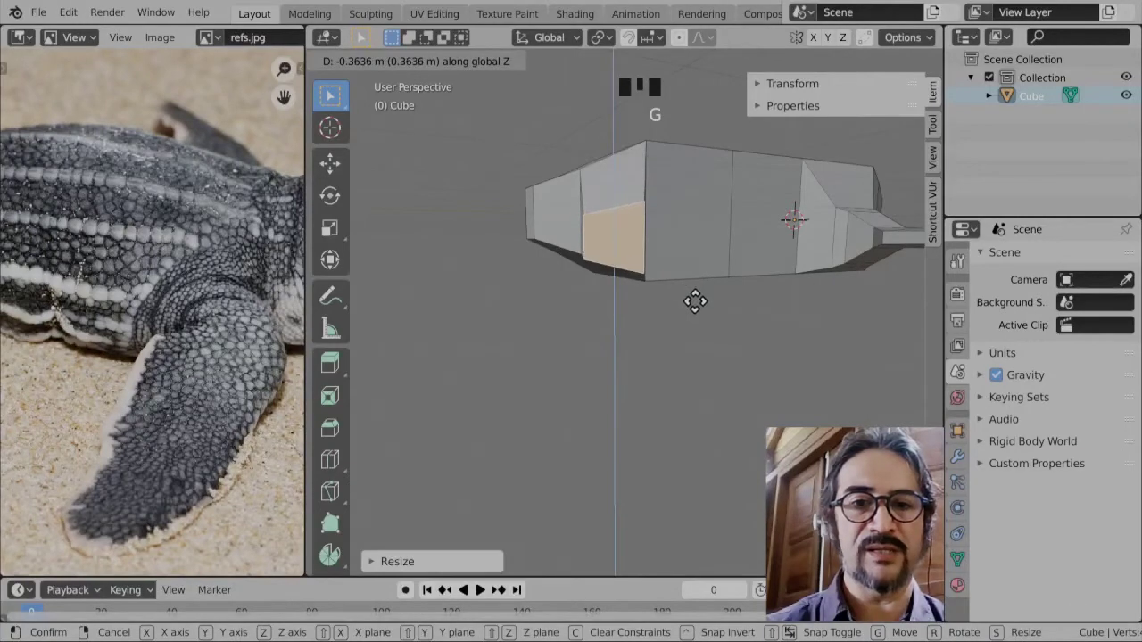
click(693, 301)
middle_drag(660, 286, 627, 395)
key(g)
right_click(726, 298)
- Select the extruded face's vertical edge nearest the mid-body and scale it down to shorten that side
scroll(616, 350, up, 2)
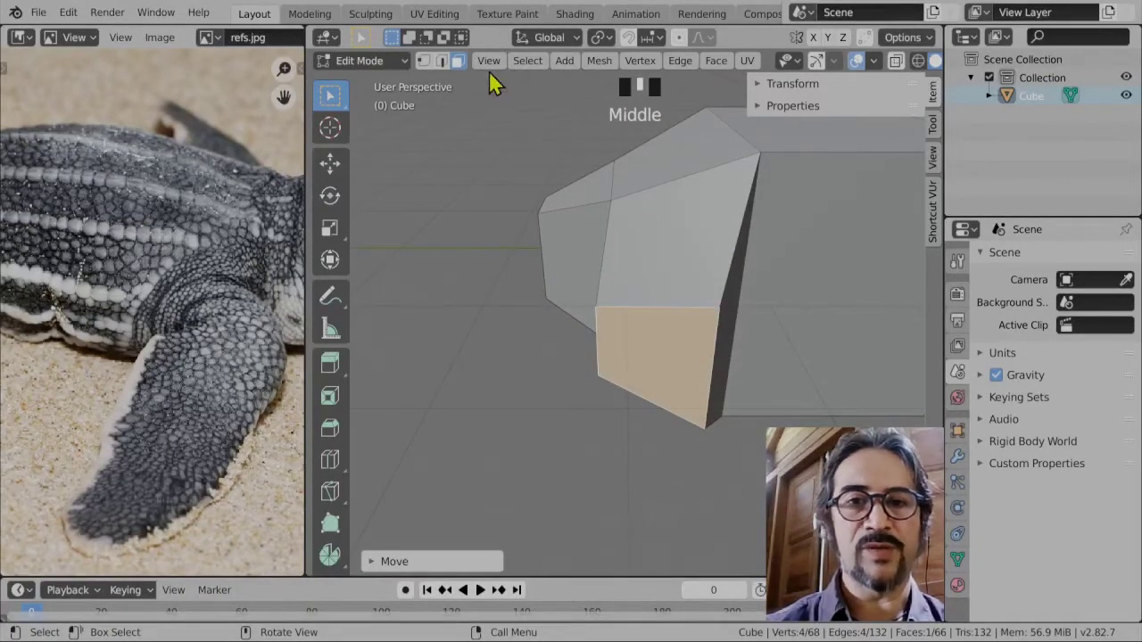
click(442, 59)
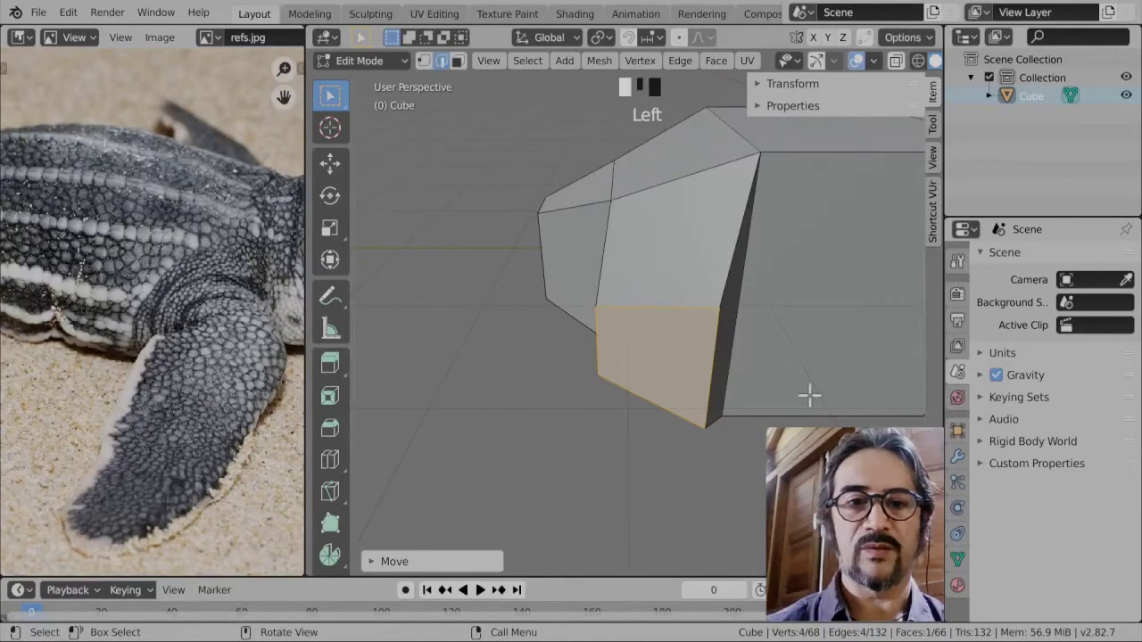
click(707, 368)
key(s)
click(732, 418)
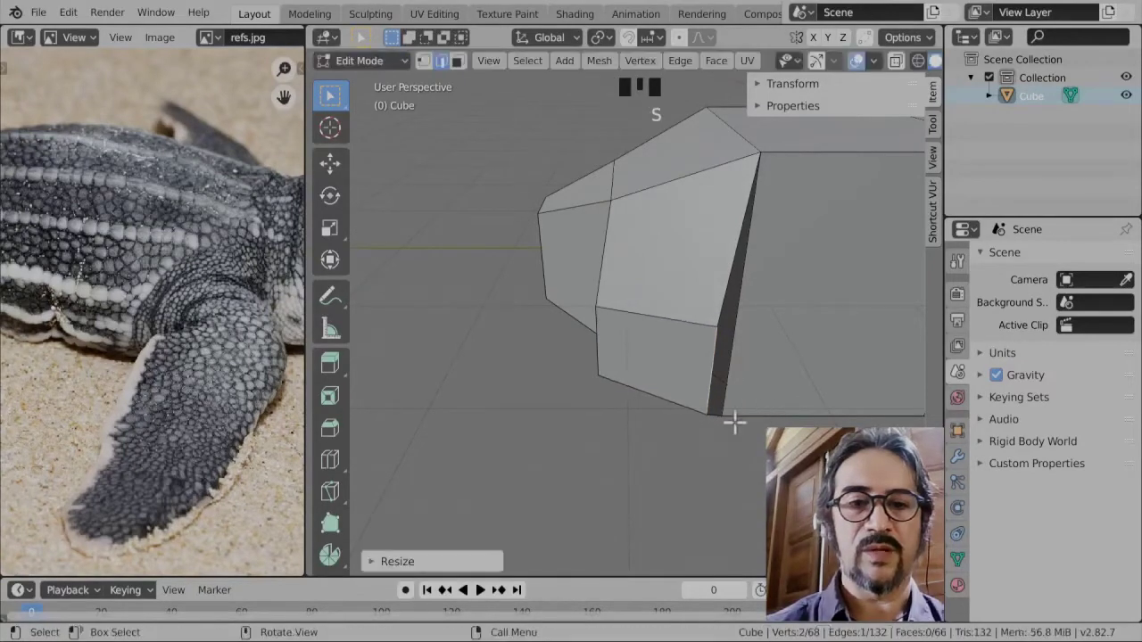
middle_drag(731, 419, 701, 437)
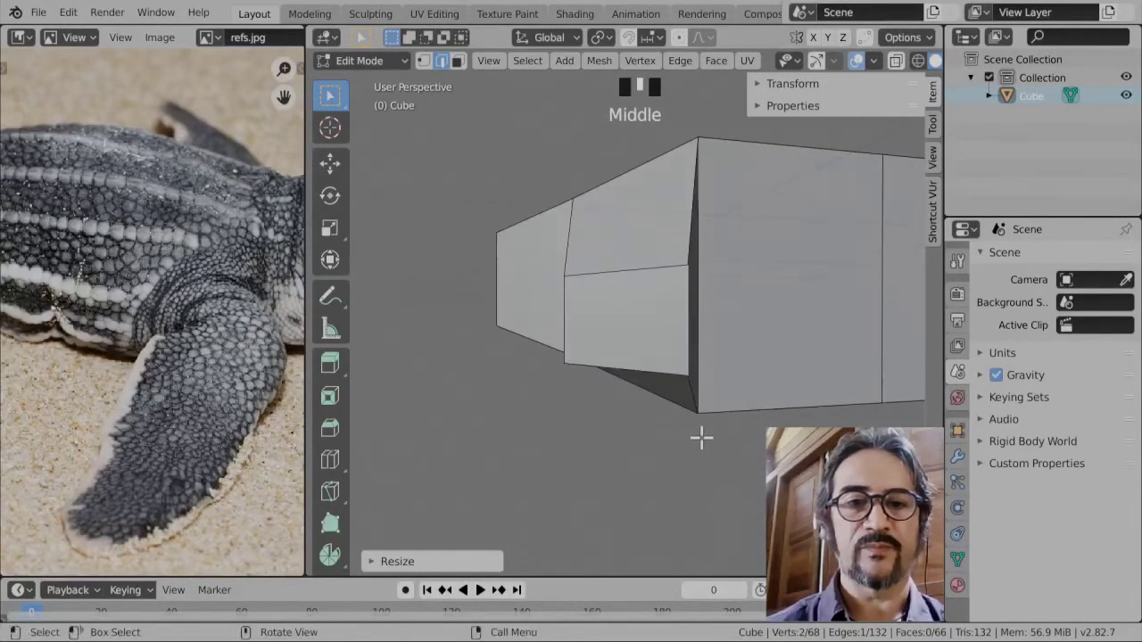
- Extrude the rear flipper's end face outward in top view and rotate it toward the tail to start the bend
click(456, 60)
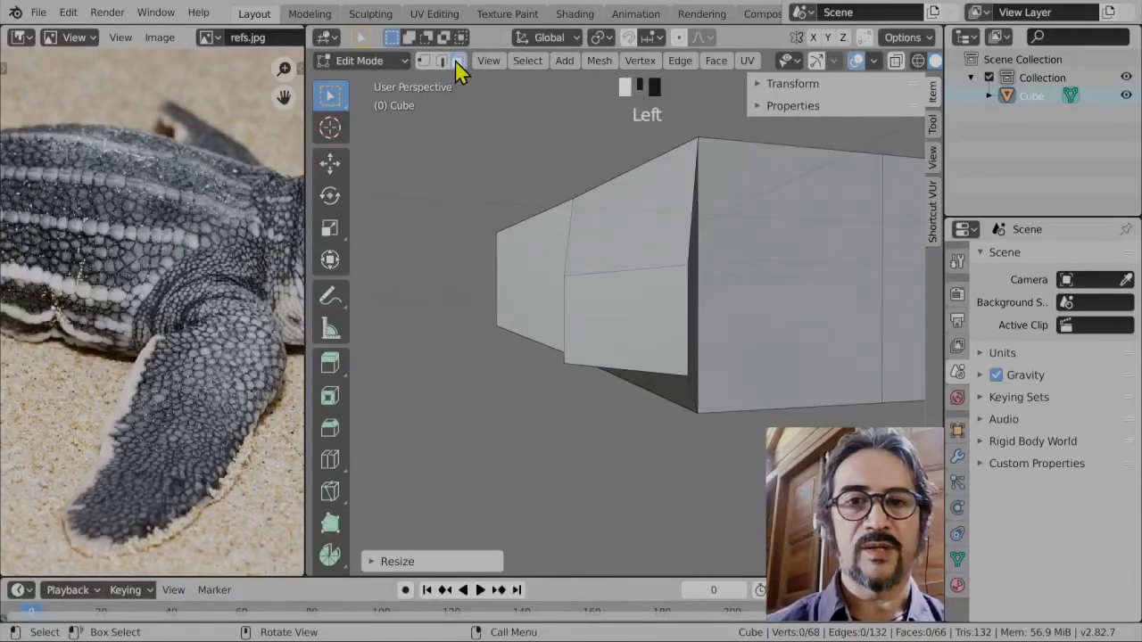
click(628, 312)
scroll(632, 324, down, 3)
middle_drag(672, 360, 709, 401)
key(KP_7)
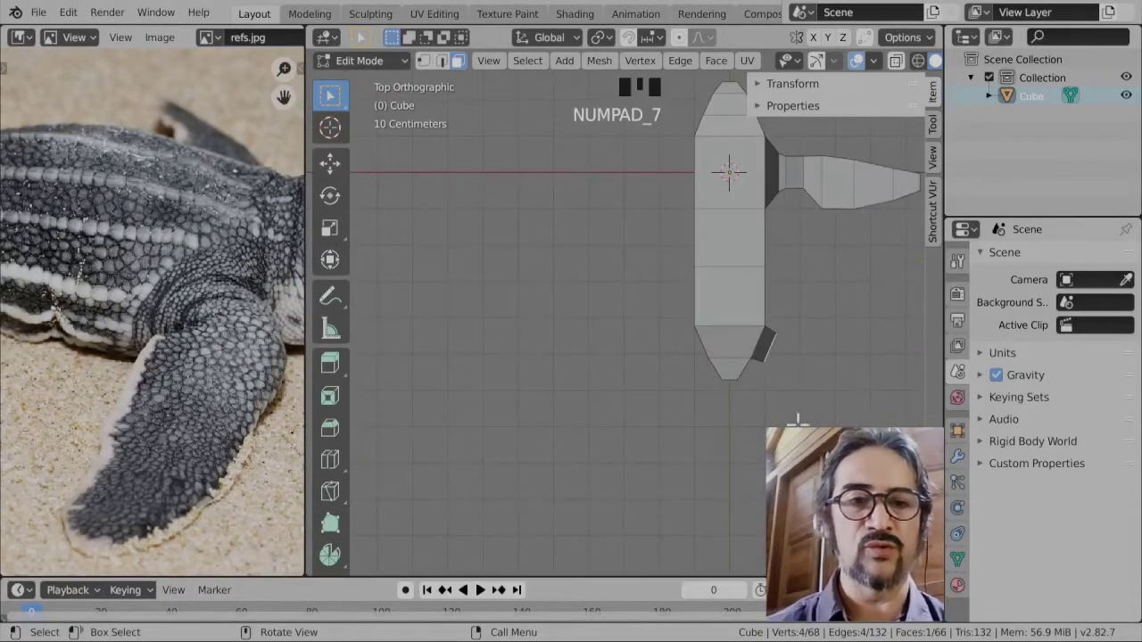
shift+middle_drag(863, 429, 662, 431)
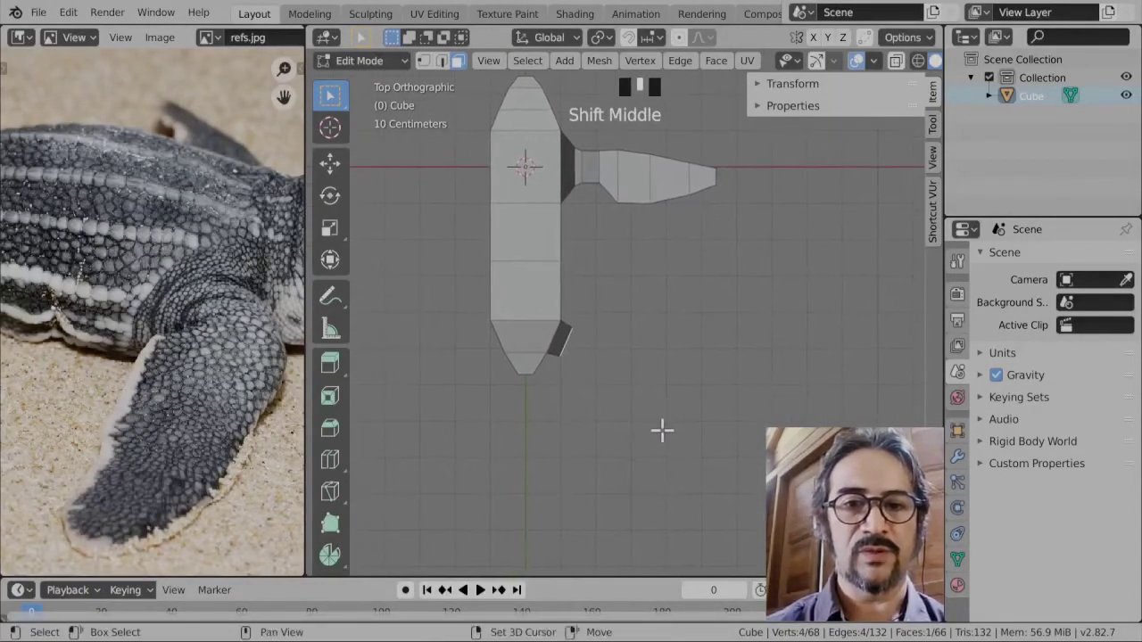
scroll(562, 366, up, 4)
shift+middle_drag(529, 401, 604, 382)
key(e)
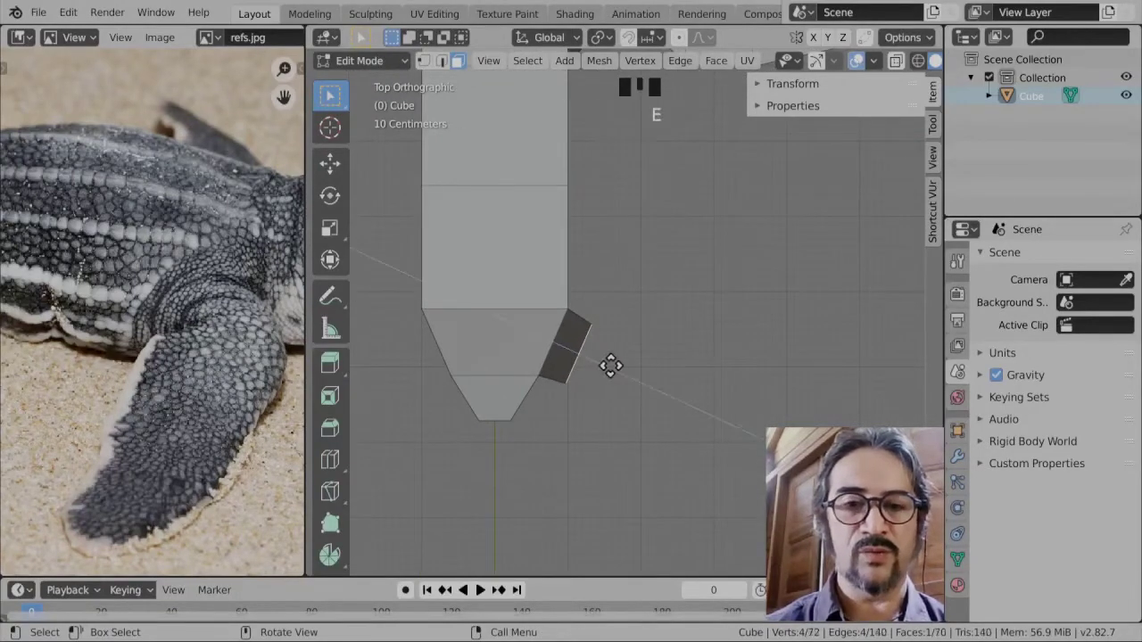
click(626, 370)
key(r)
click(685, 403)
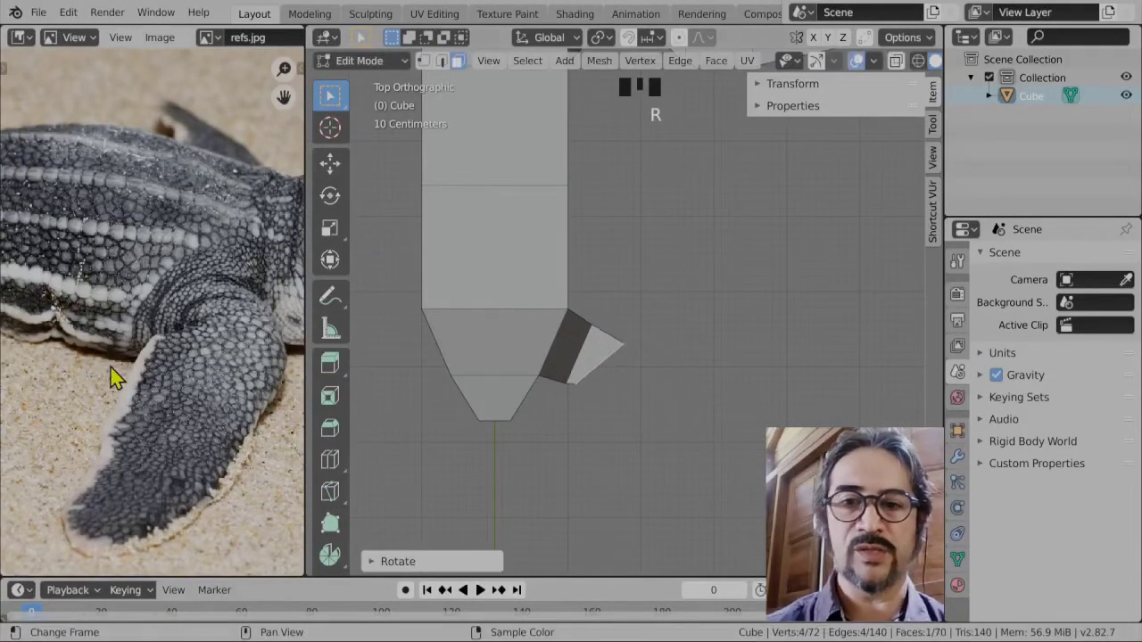
- Following the rear flipper reference photo, shift, resize and rotate the flipper's end face further toward the tail
scroll(56, 352, down, 3)
middle_drag(56, 352, 295, 325)
scroll(284, 308, up, 2)
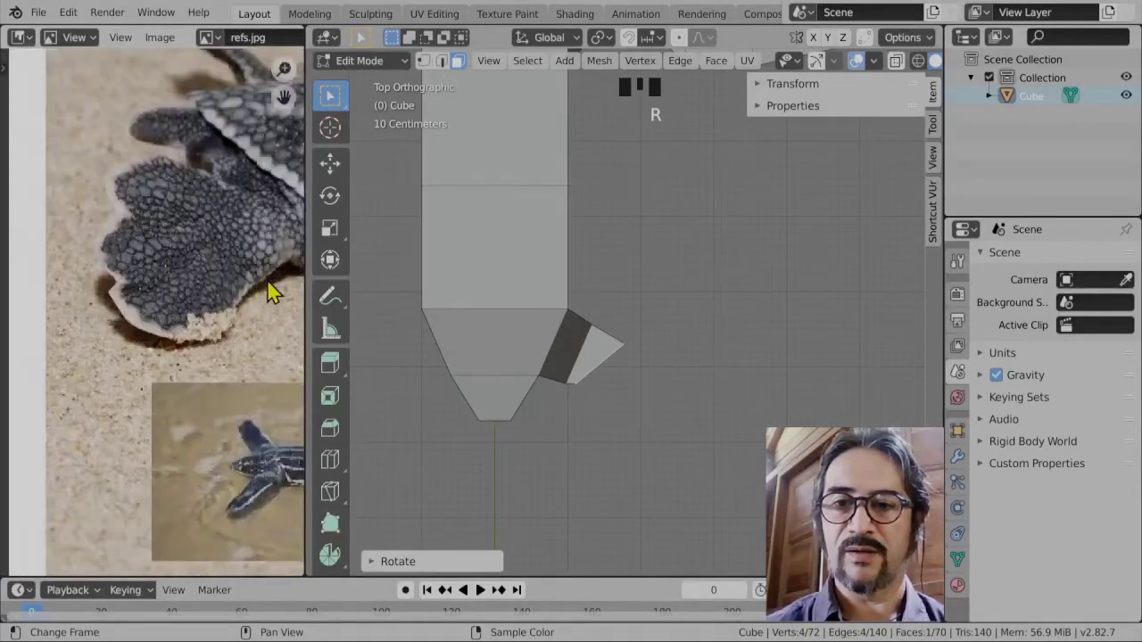
scroll(238, 299, up, 1)
middle_drag(204, 296, 161, 295)
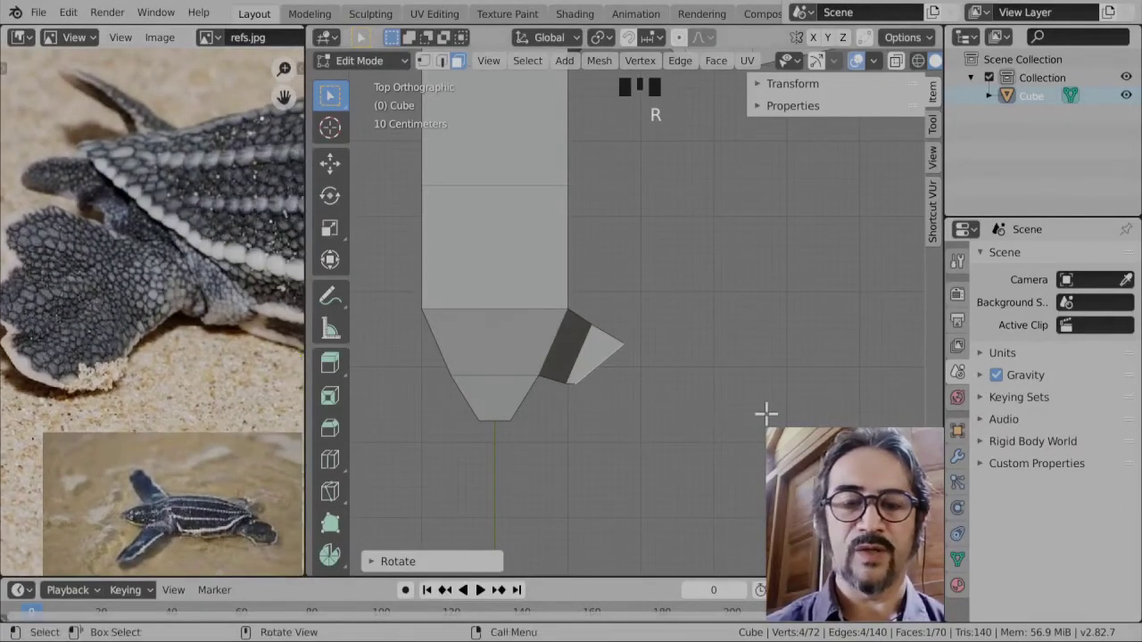
key(g)
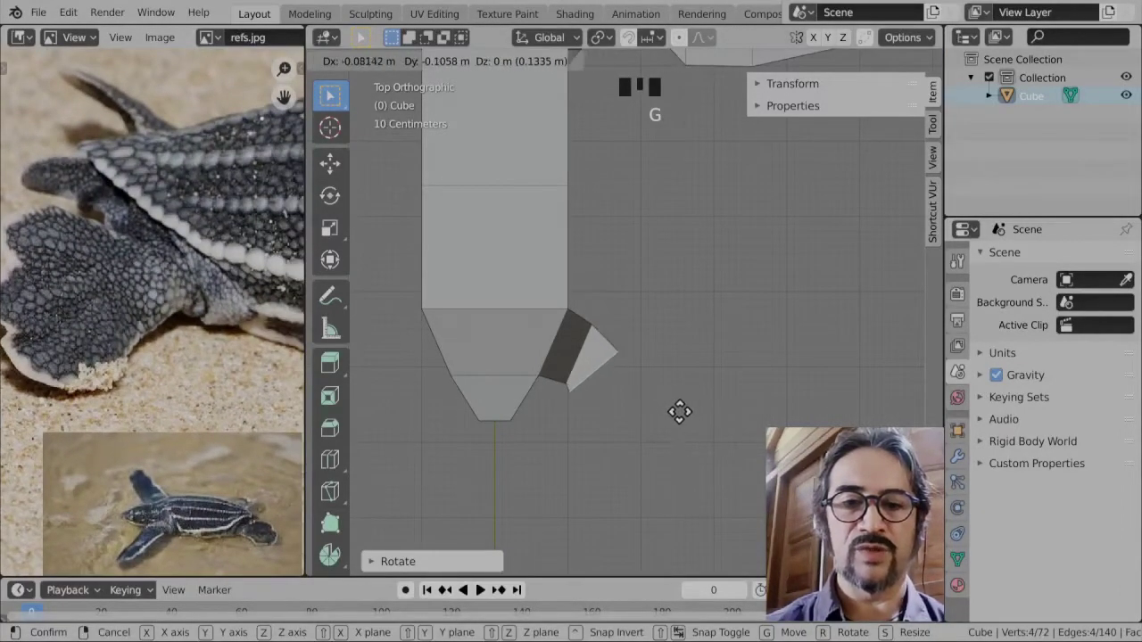
click(681, 409)
key(s)
click(685, 415)
key(g)
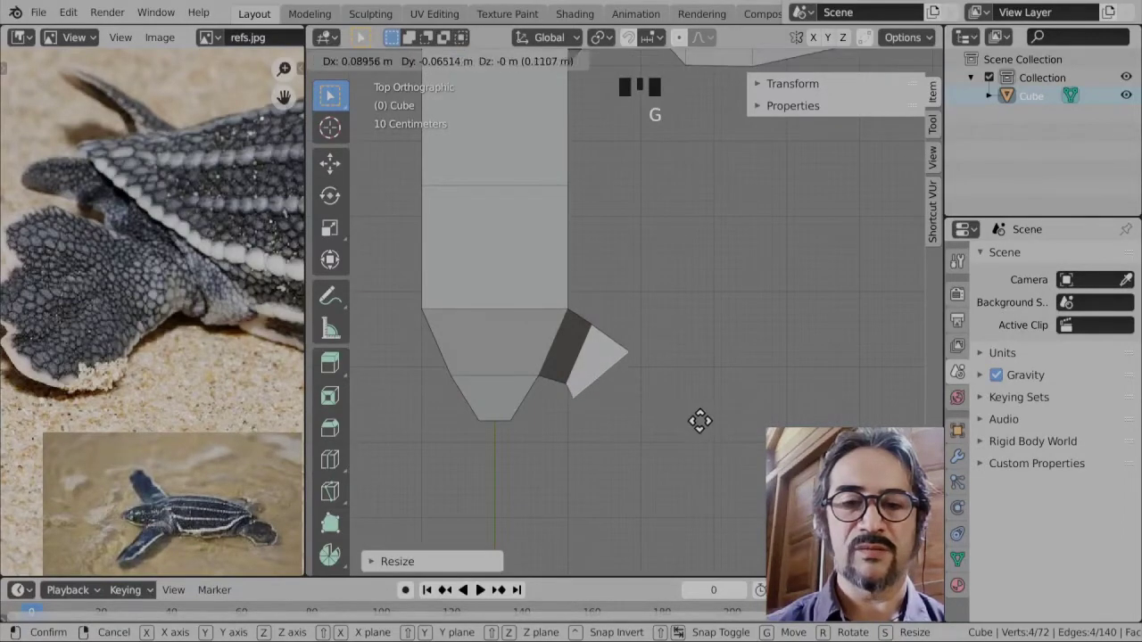
click(698, 426)
key(r)
click(648, 411)
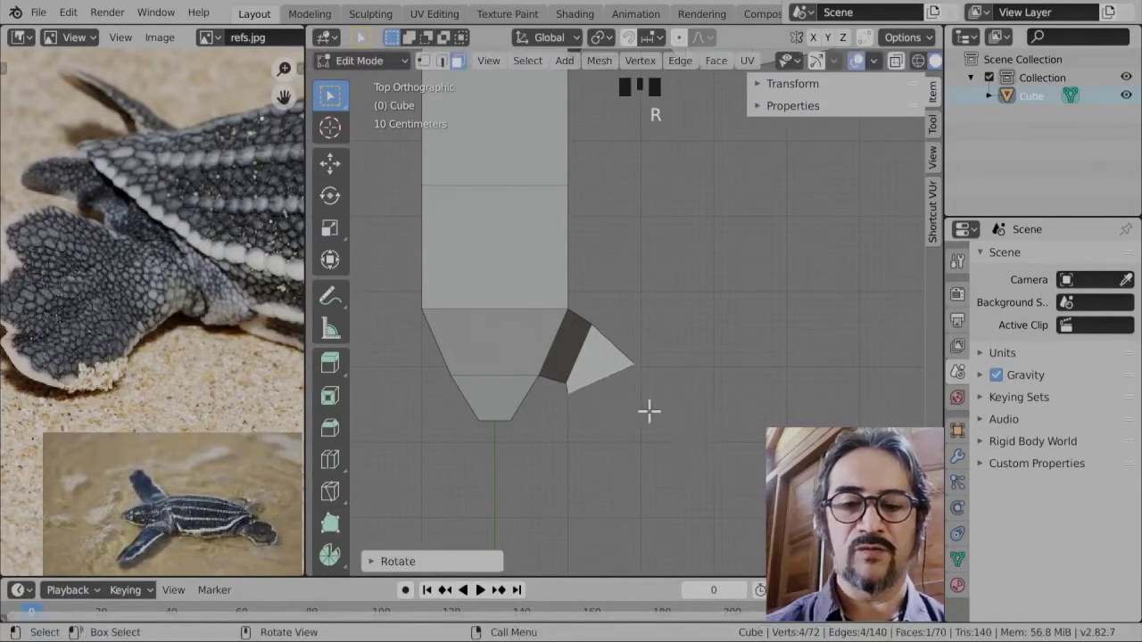
- Extrude a second rear flipper section toward the tail, then rotate and shift its end so it faces straight back
key(e)
click(652, 438)
key(r)
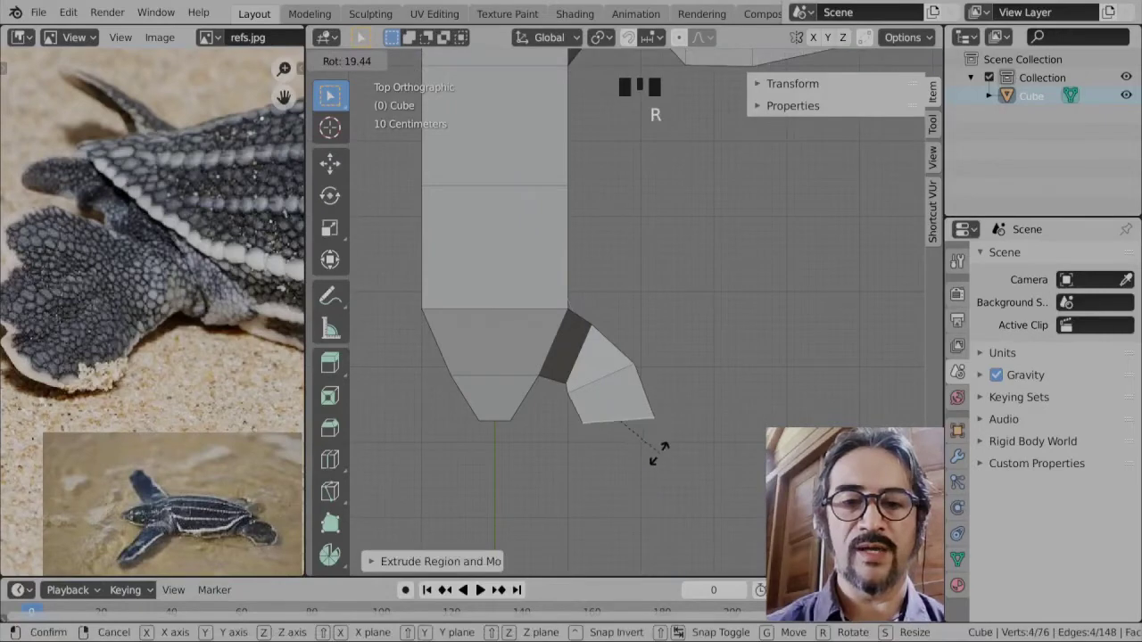
click(659, 460)
key(g)
click(605, 431)
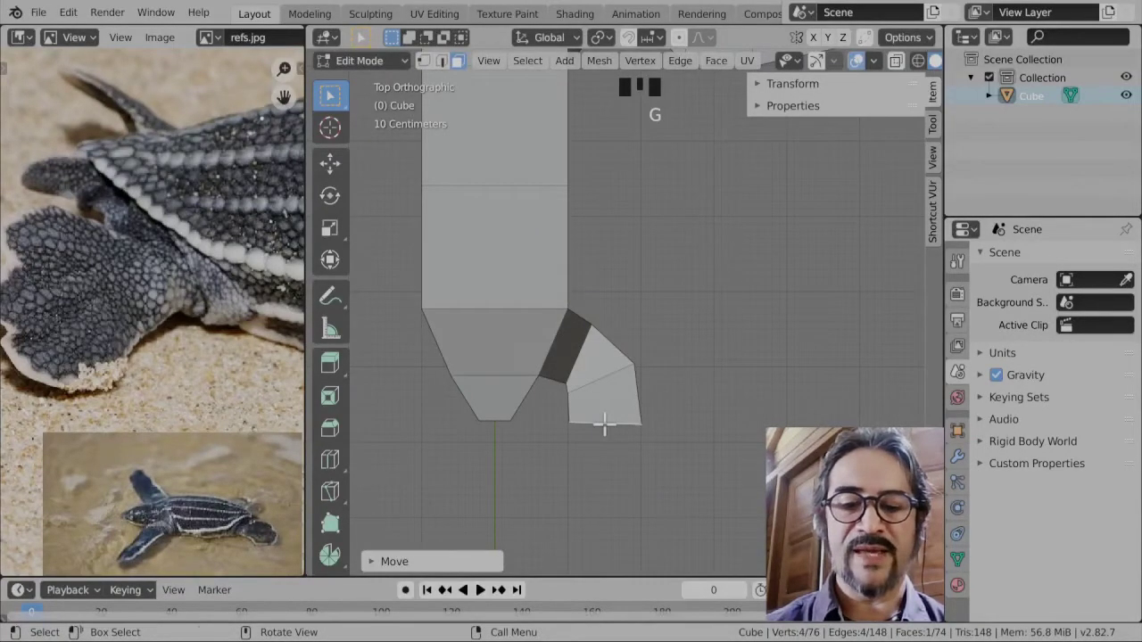
key(s)
right_click(596, 426)
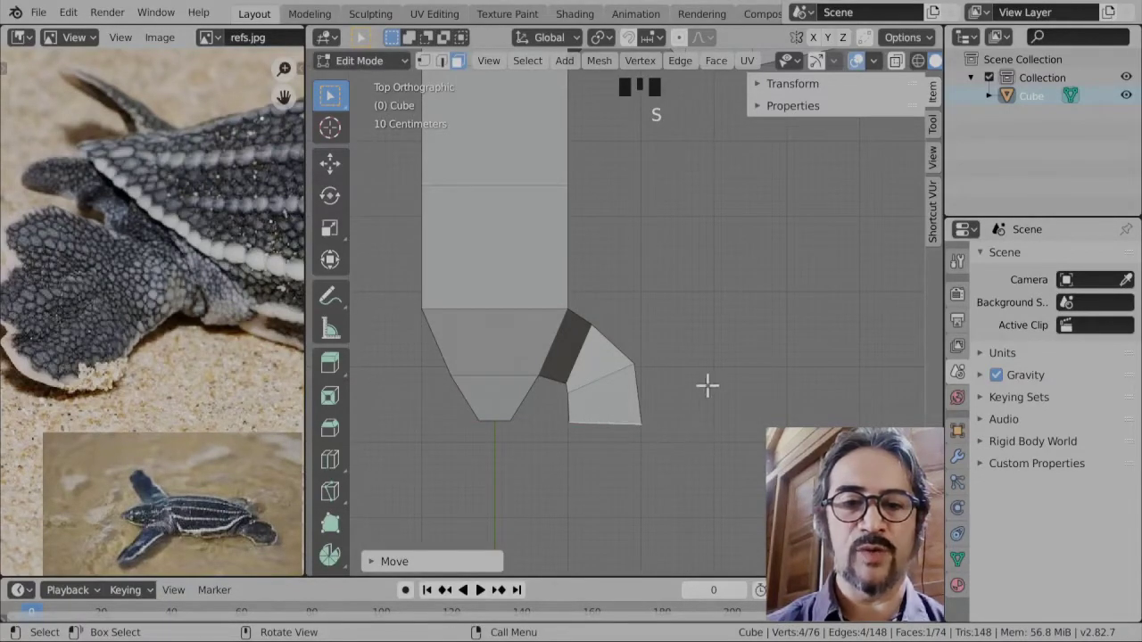
key(s)
key(x)
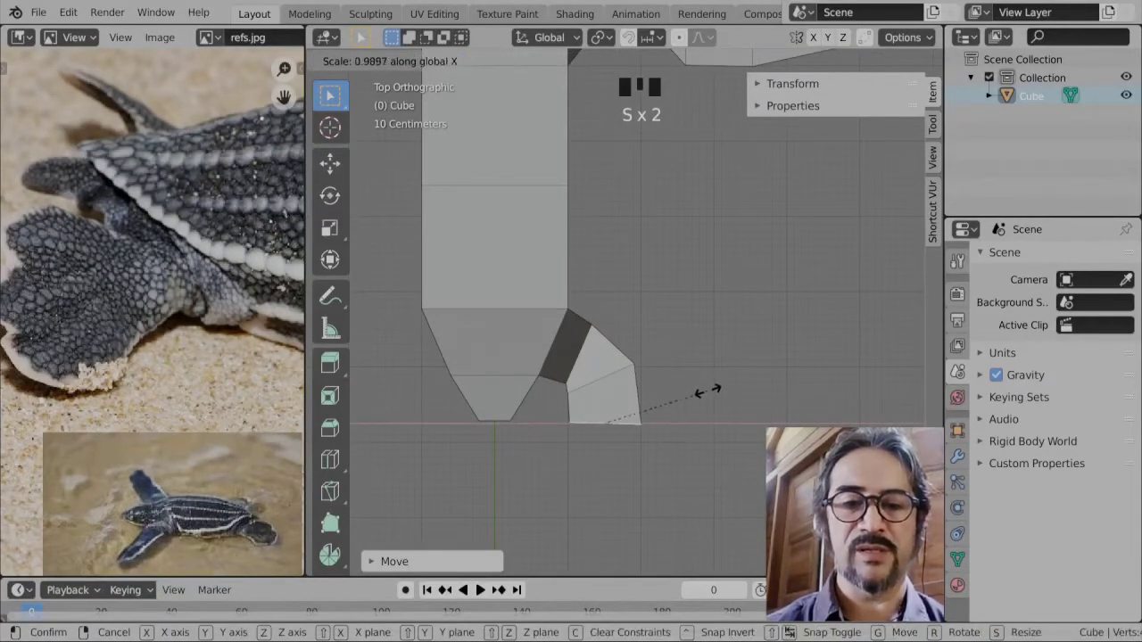
right_click(594, 426)
key(s)
key(x)
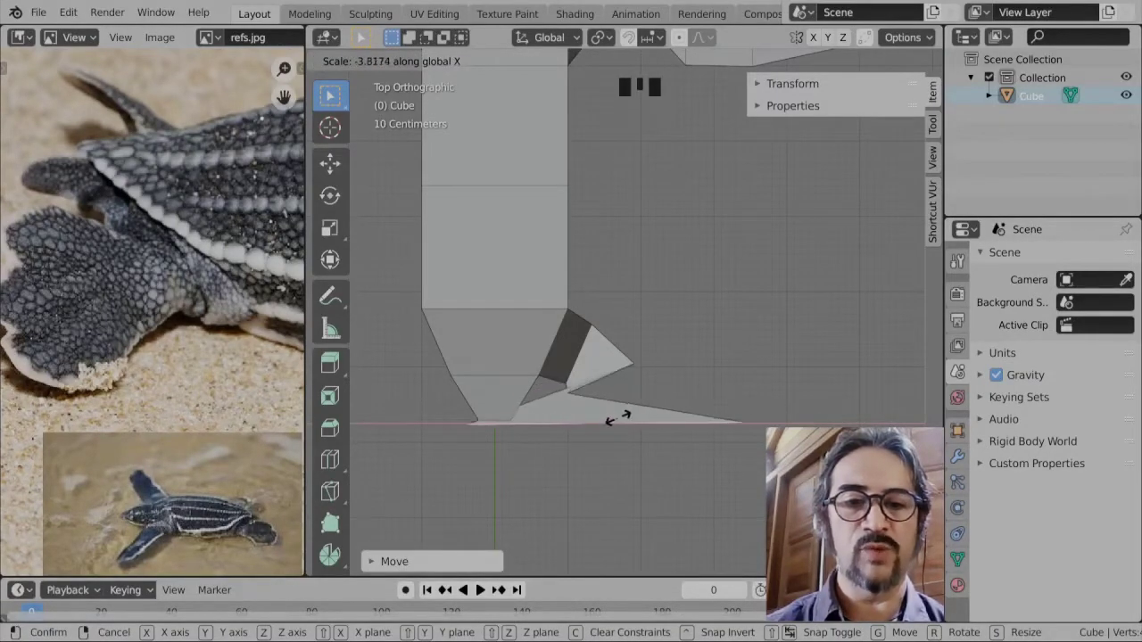
right_click(627, 427)
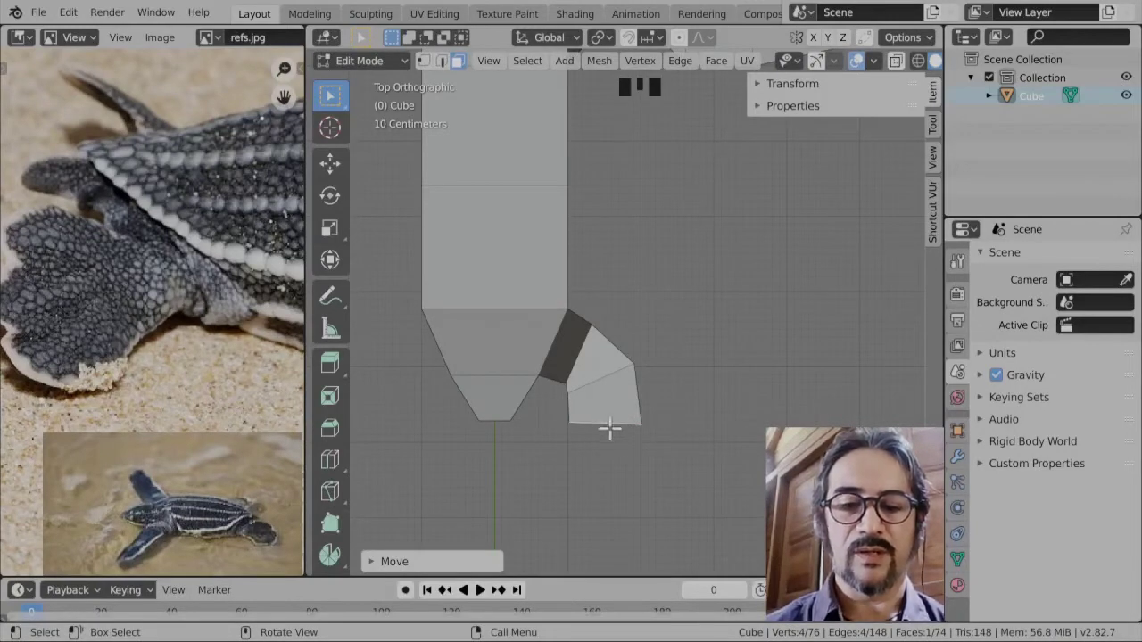
key(s)
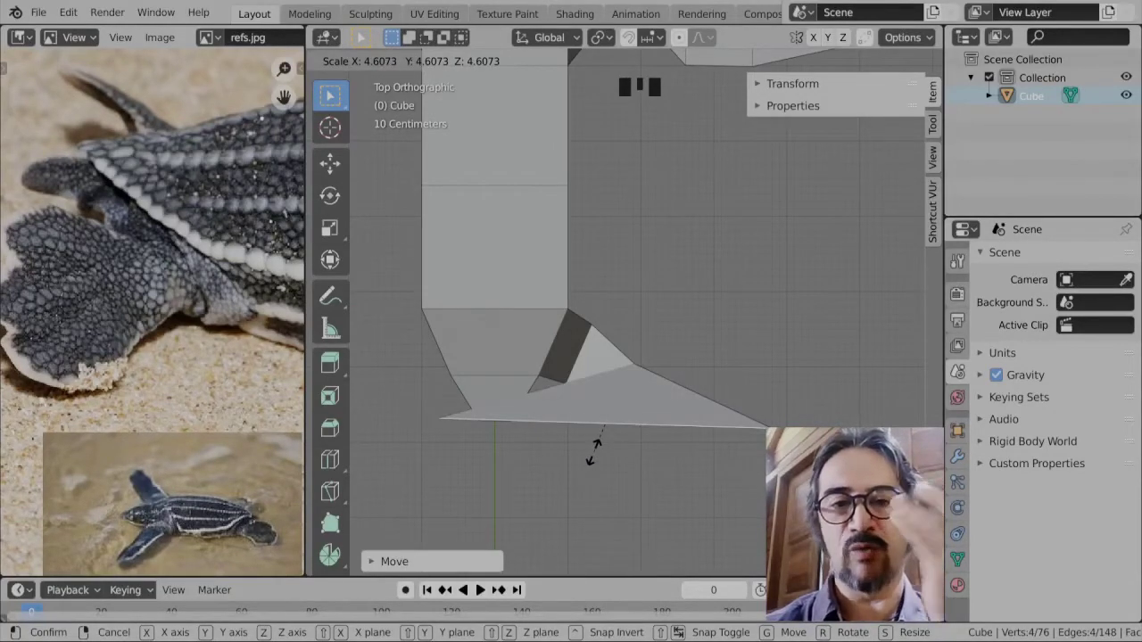
key(Escape)
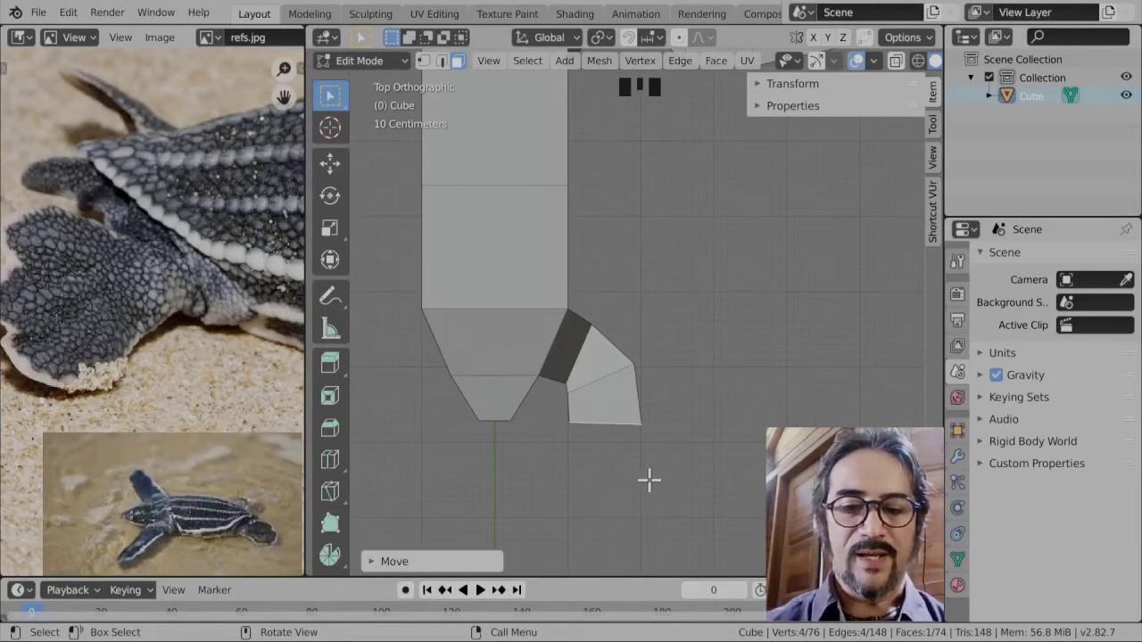
- Rotate the flipper's end face slightly, widen it along the global X axis, and move it a little farther back
key(r)
click(704, 454)
key(s)
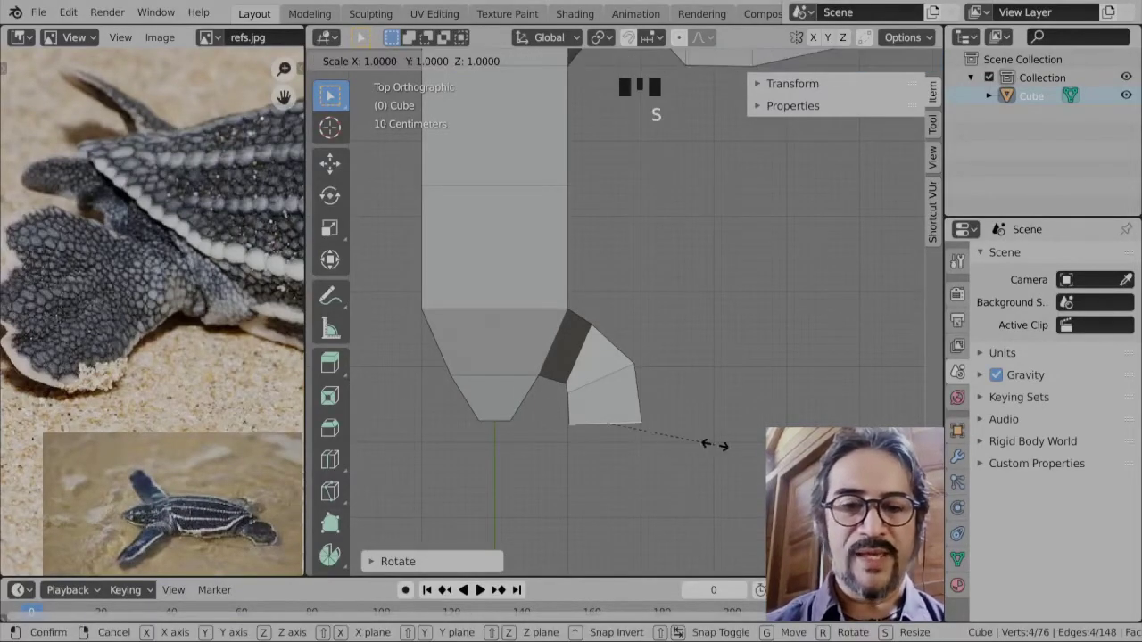
key(x)
click(737, 458)
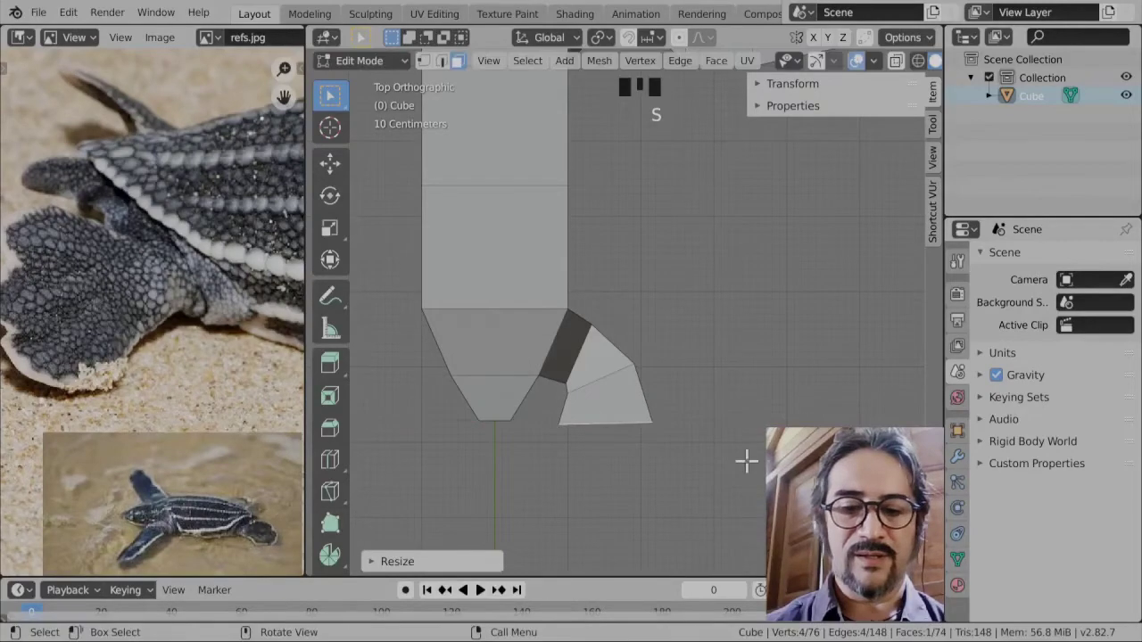
key(g)
click(752, 473)
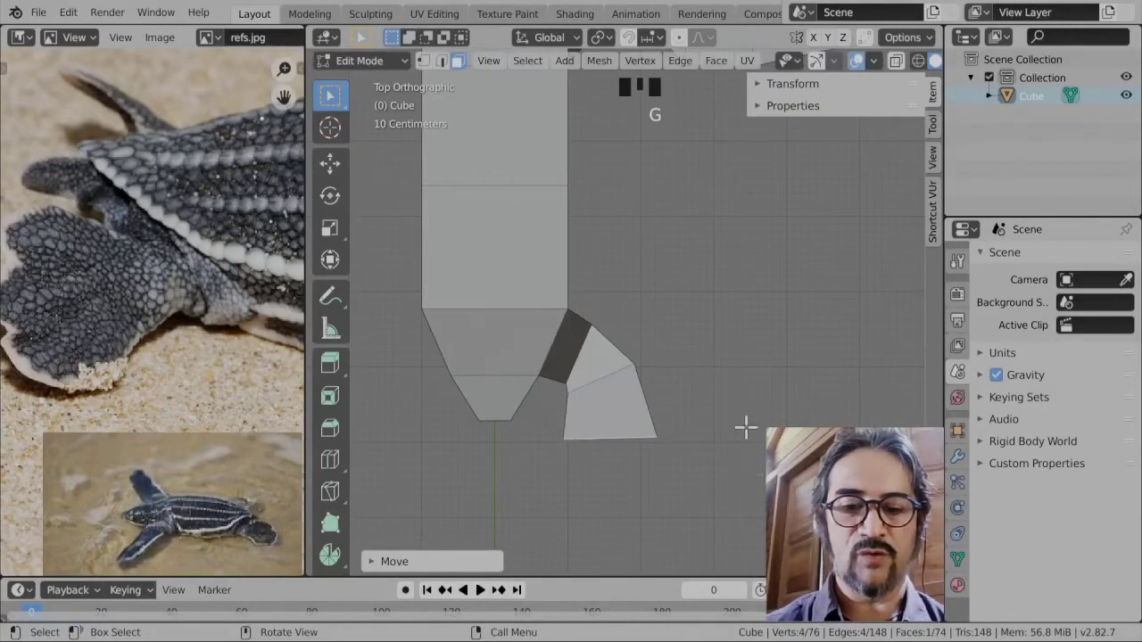
- Extrude another flipper section straight back and flatten its end face to about 0.28 along the global Z axis
key(e)
click(745, 466)
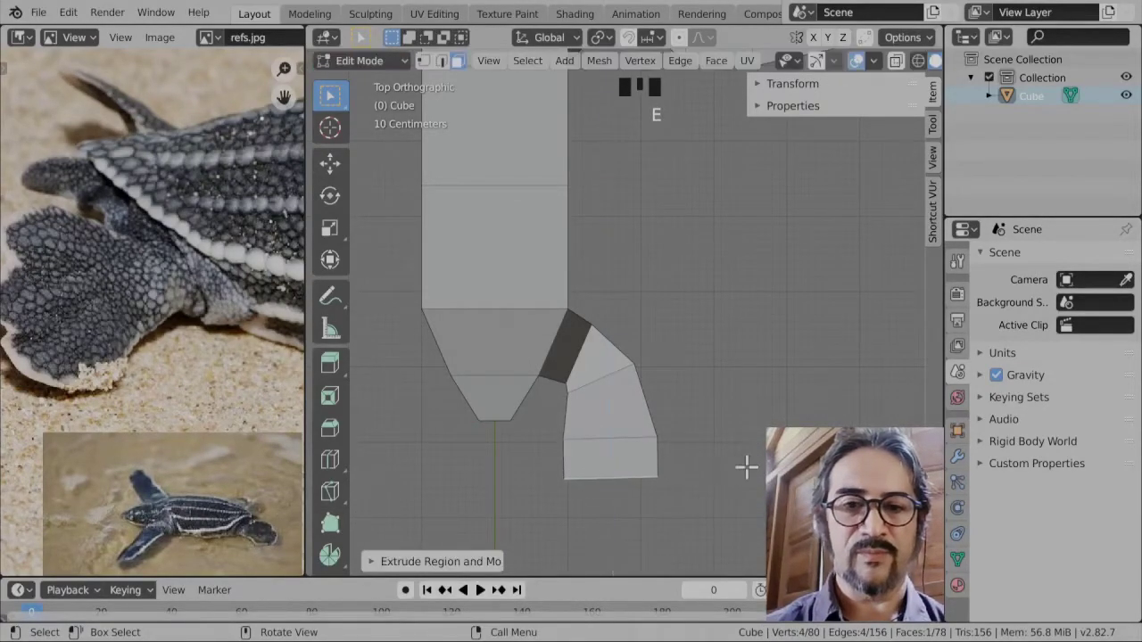
middle_drag(701, 501, 703, 369)
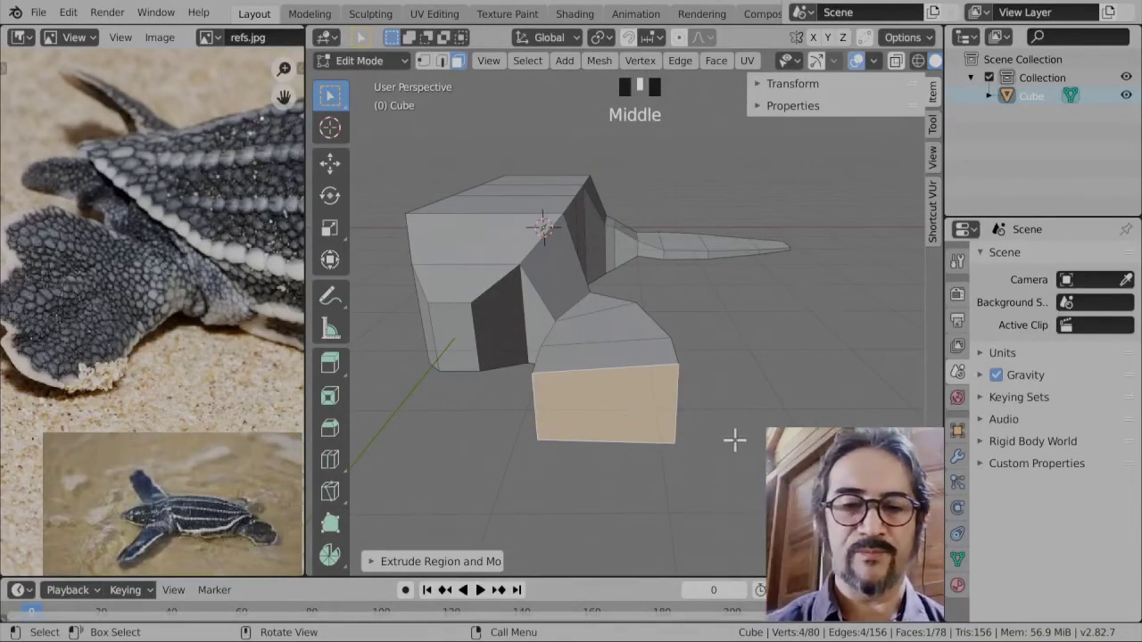
key(s)
key(z)
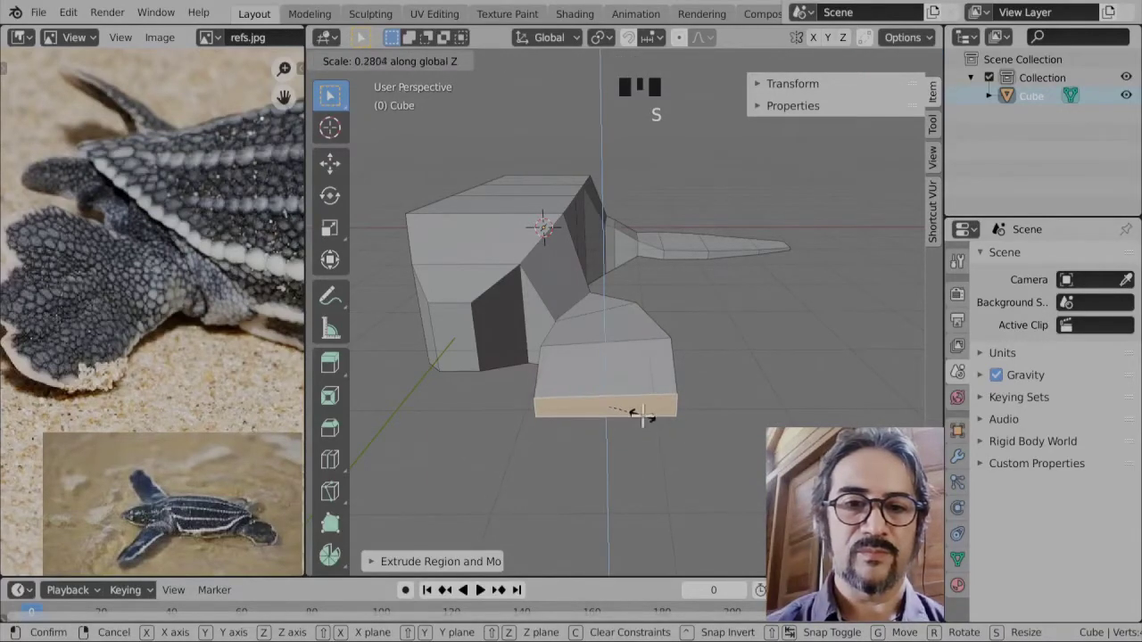
click(642, 415)
- Select the top face of the flipper section just before the flattened end and lower it along the global Z axis
middle_drag(716, 426, 563, 376)
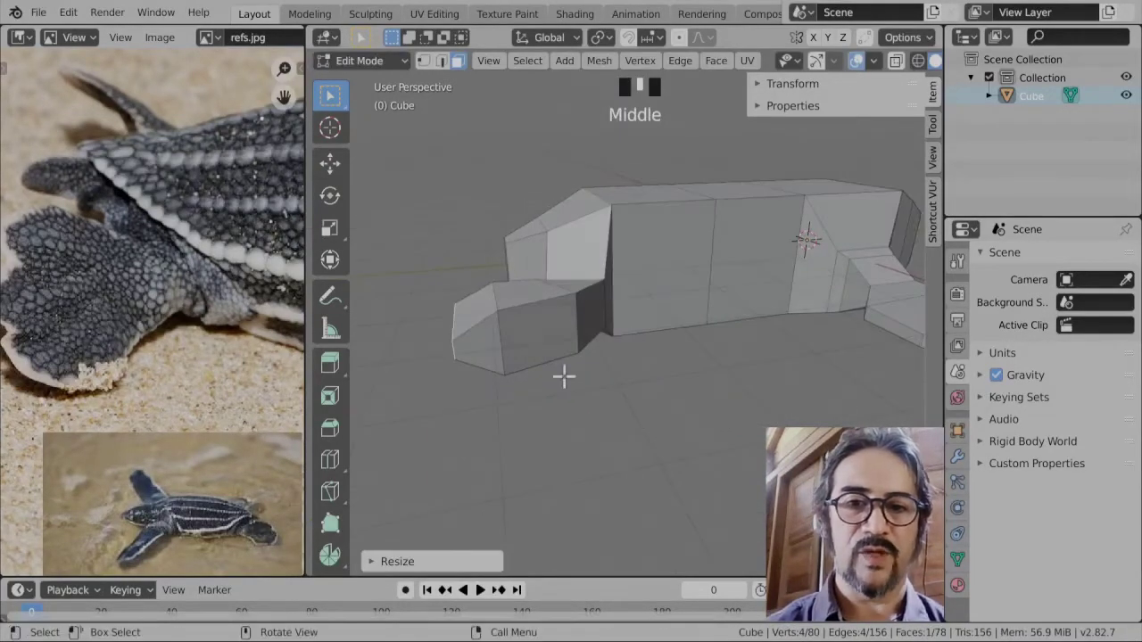
click(506, 301)
key(g)
key(z)
click(538, 323)
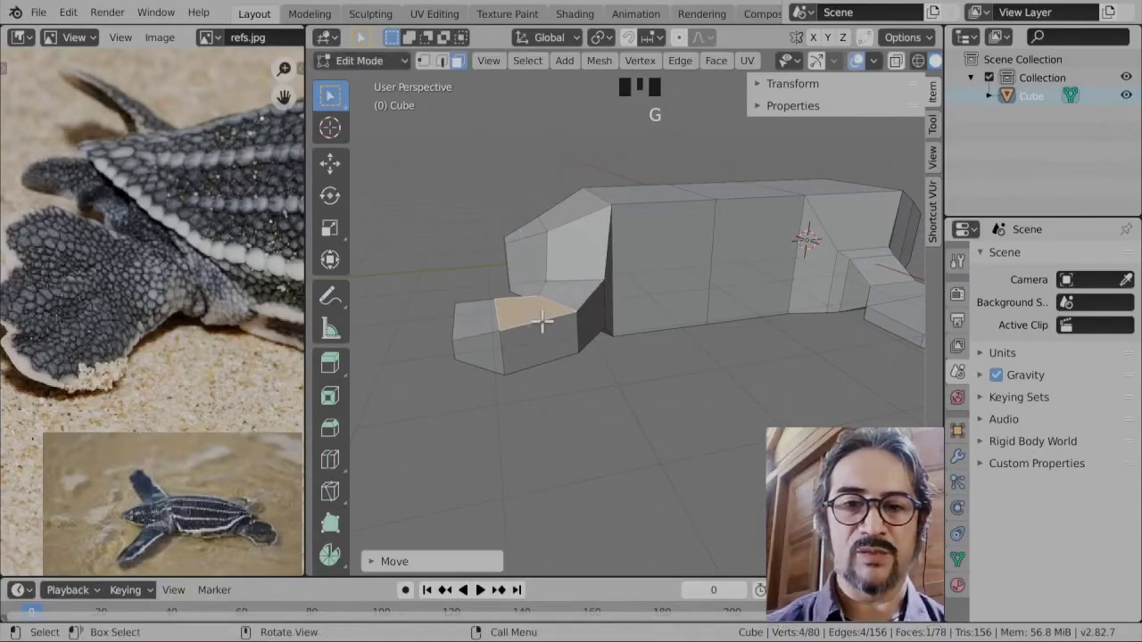
- Select the rear flipper's end face, lower it along the global Z axis, and scale it down slightly
middle_drag(538, 323, 547, 401)
click(542, 415)
key(g)
key(z)
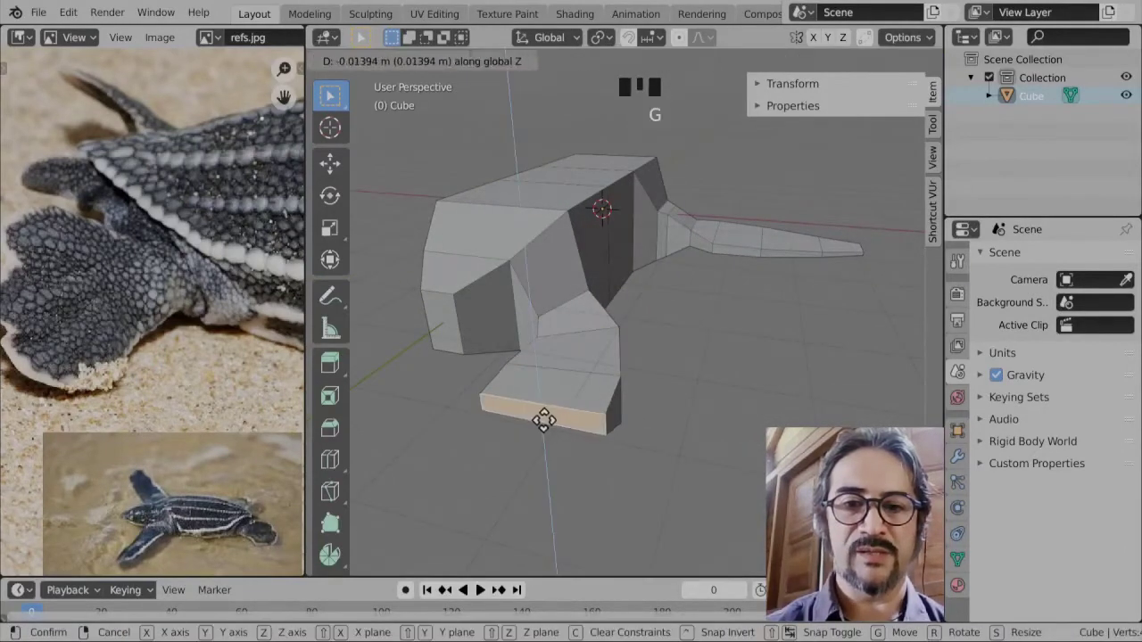
click(536, 430)
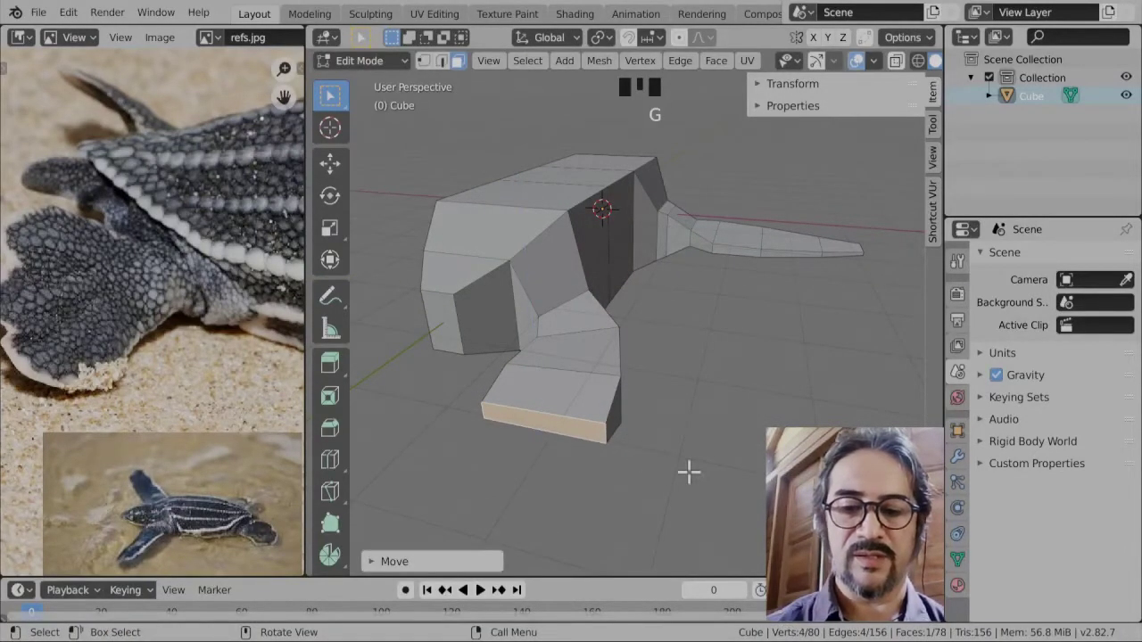
key(s)
click(660, 458)
- In top view, rotate the rear flipper's end face by about 6 degrees and move it about 0.22 m farther toward the tail
key(Tab)
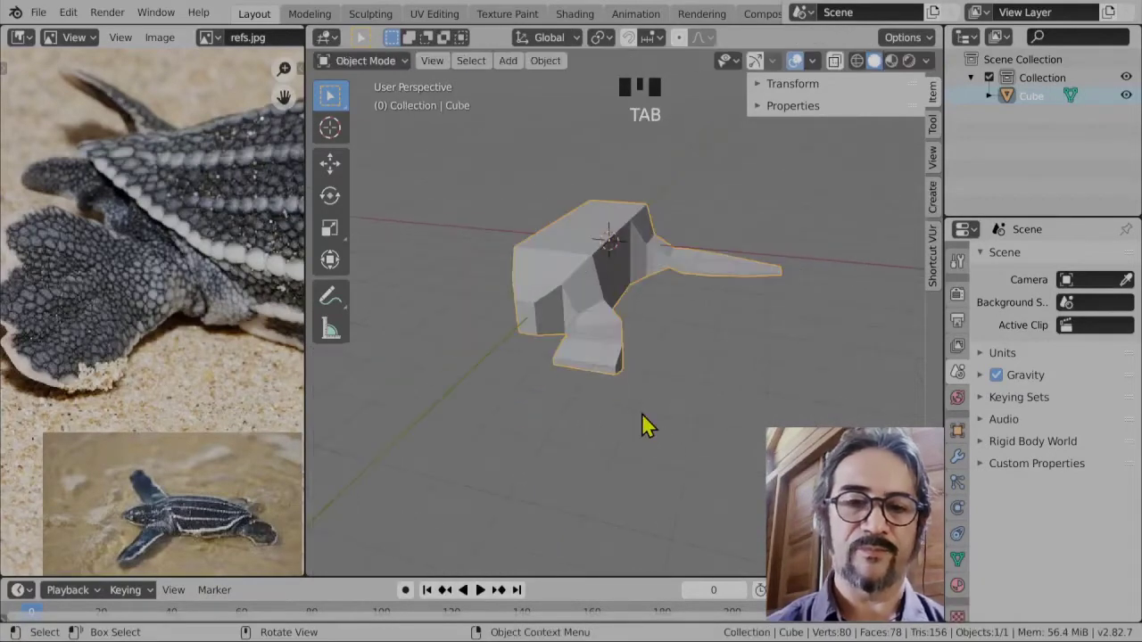
mouse_move(642, 414)
middle_down()
mouse_move(601, 401)
mouse_move(703, 433)
mouse_move(709, 350)
mouse_move(636, 388)
mouse_move(634, 429)
middle_up()
key(Tab)
key(KP_7)
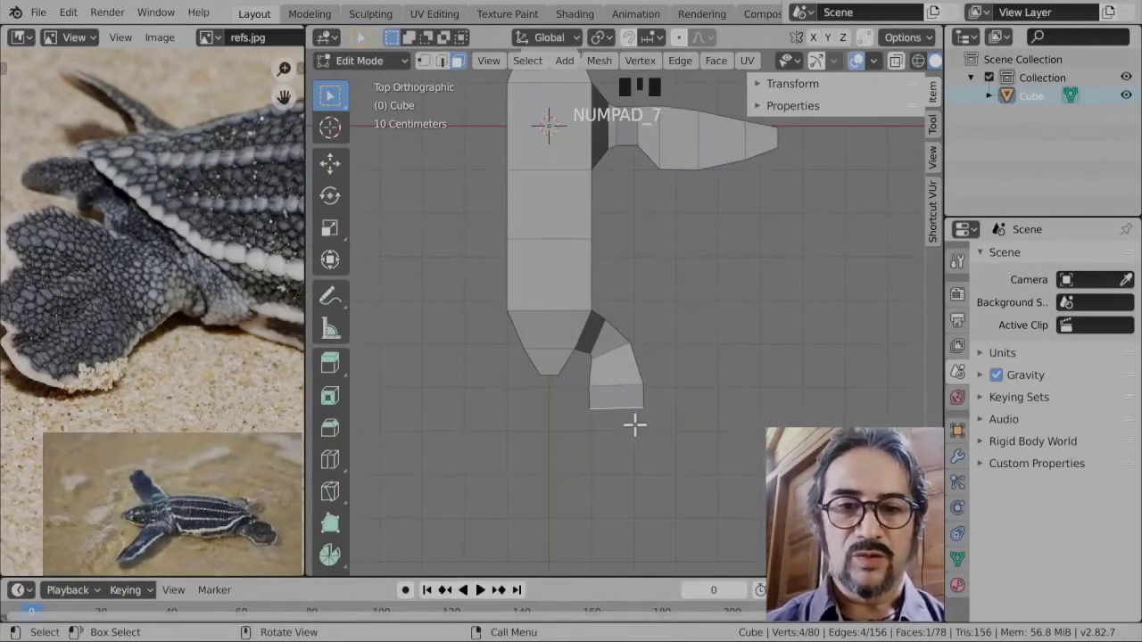
scroll(634, 425, up, 2)
key(r)
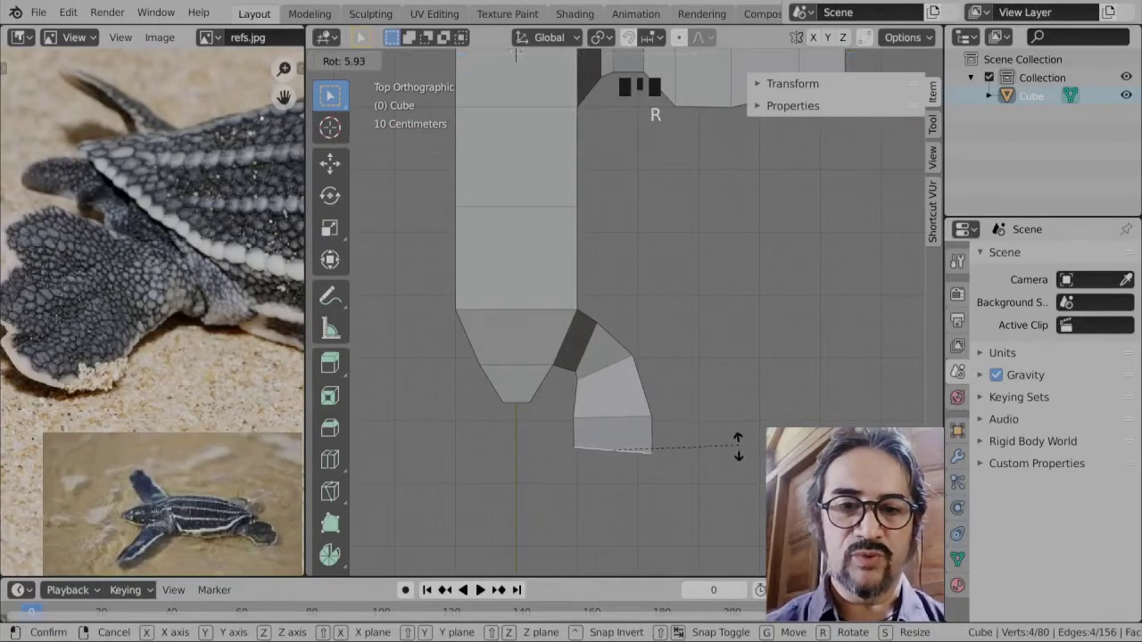
click(737, 446)
key(g)
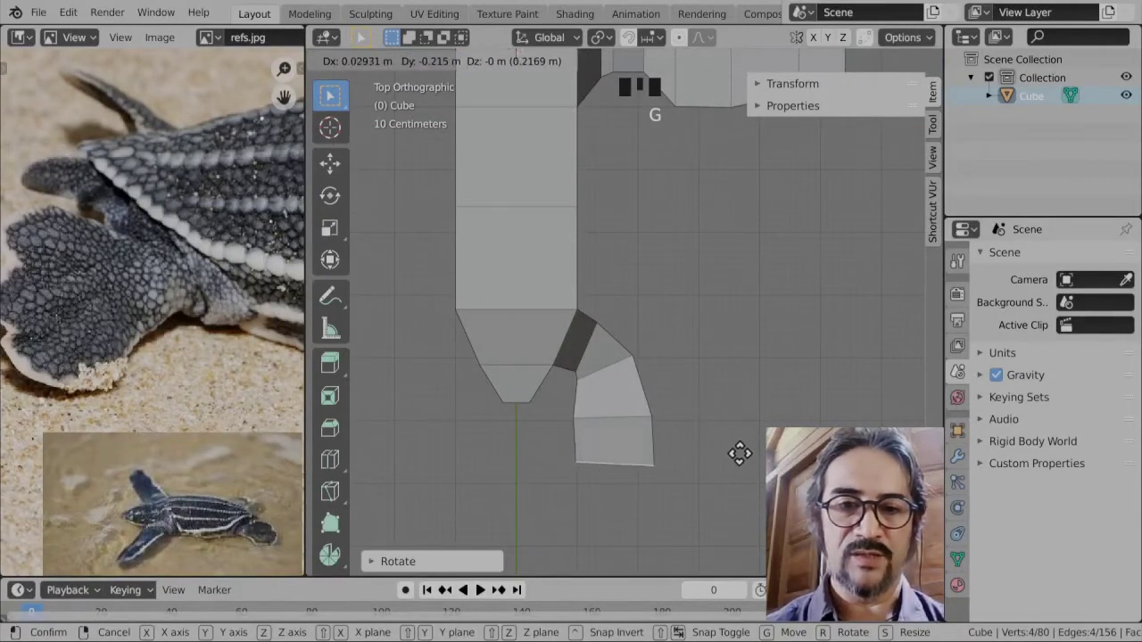
click(740, 453)
- Examine the reference photos and compare the turtle's body and flippers with them from the top, the rear and an angle
scroll(662, 459, down, 1)
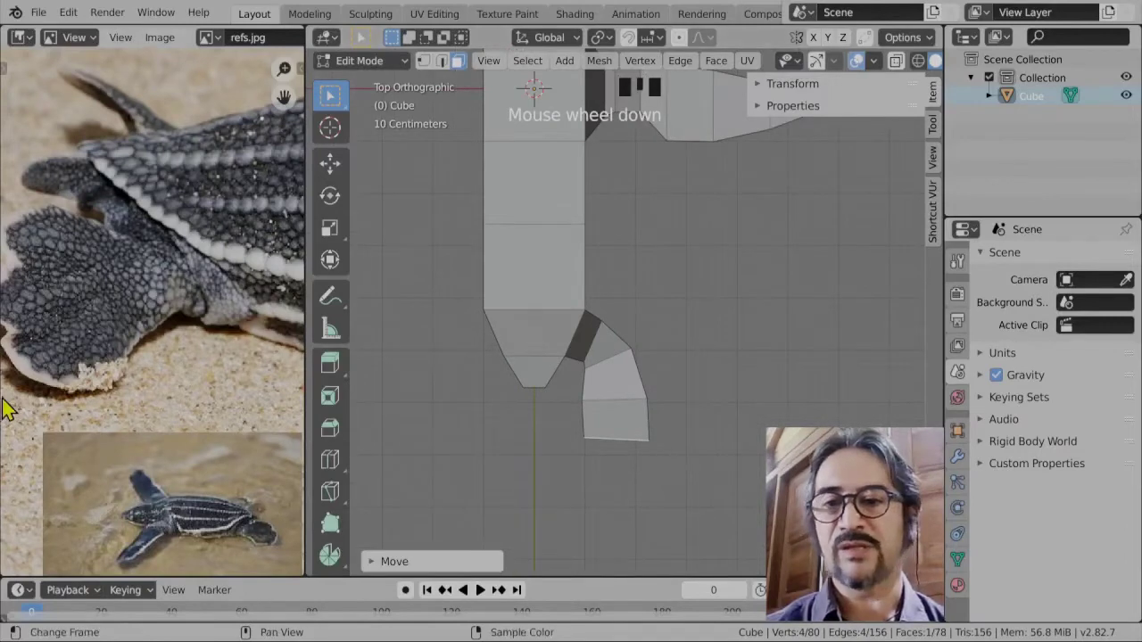
scroll(169, 408, down, 1)
middle_drag(204, 462, 77, 288)
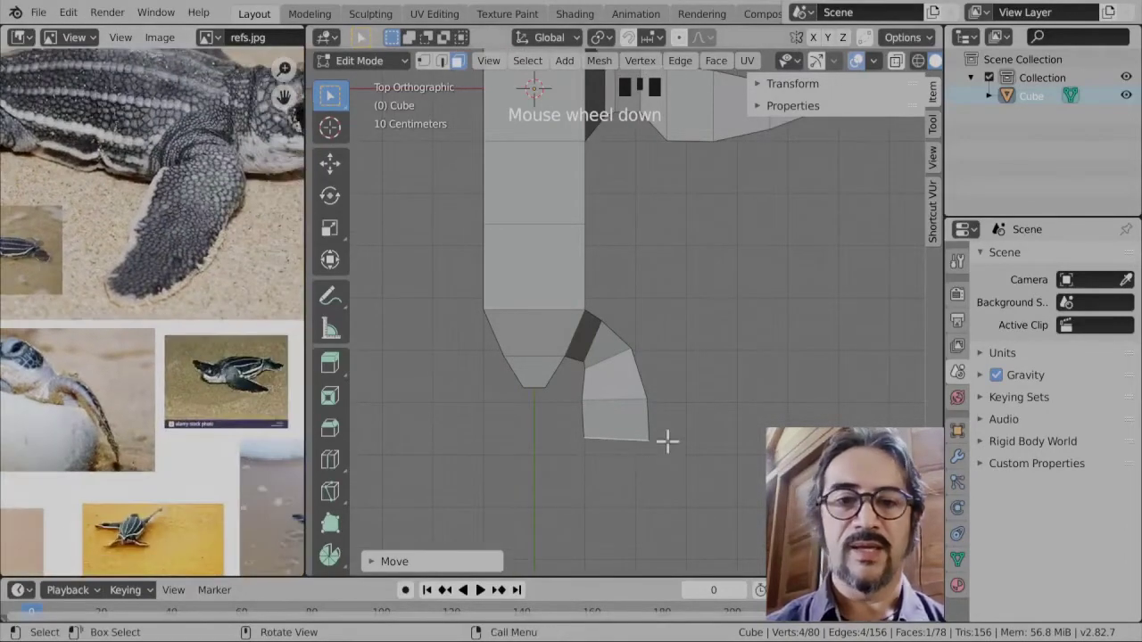
scroll(671, 428, down, 1)
scroll(669, 392, up, 4)
scroll(664, 373, down, 4)
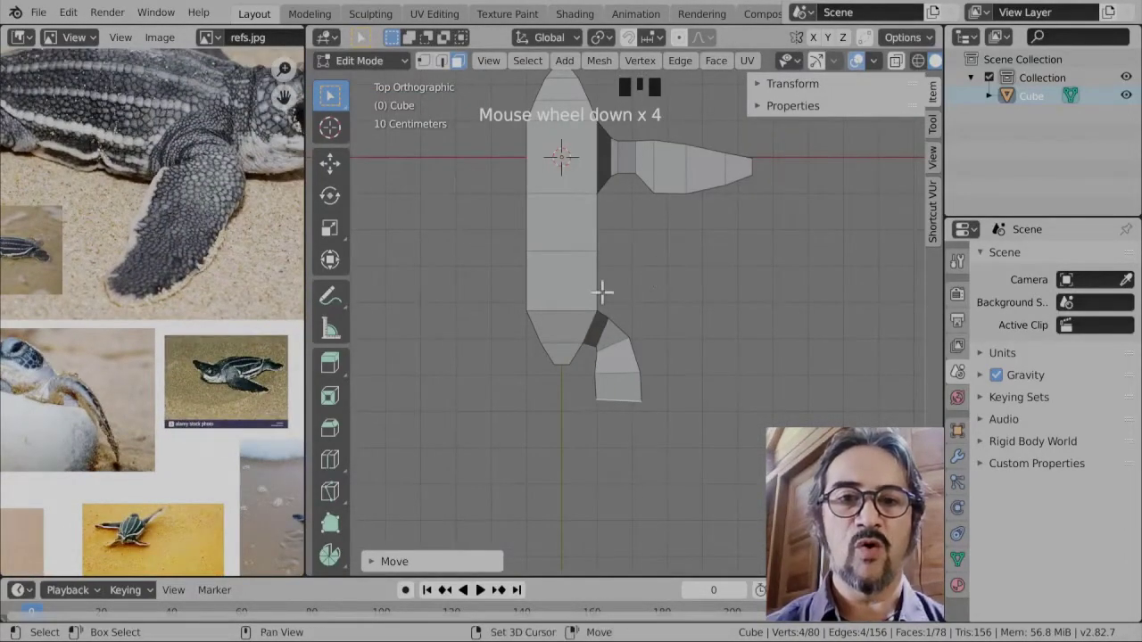
shift+middle_drag(602, 293, 586, 275)
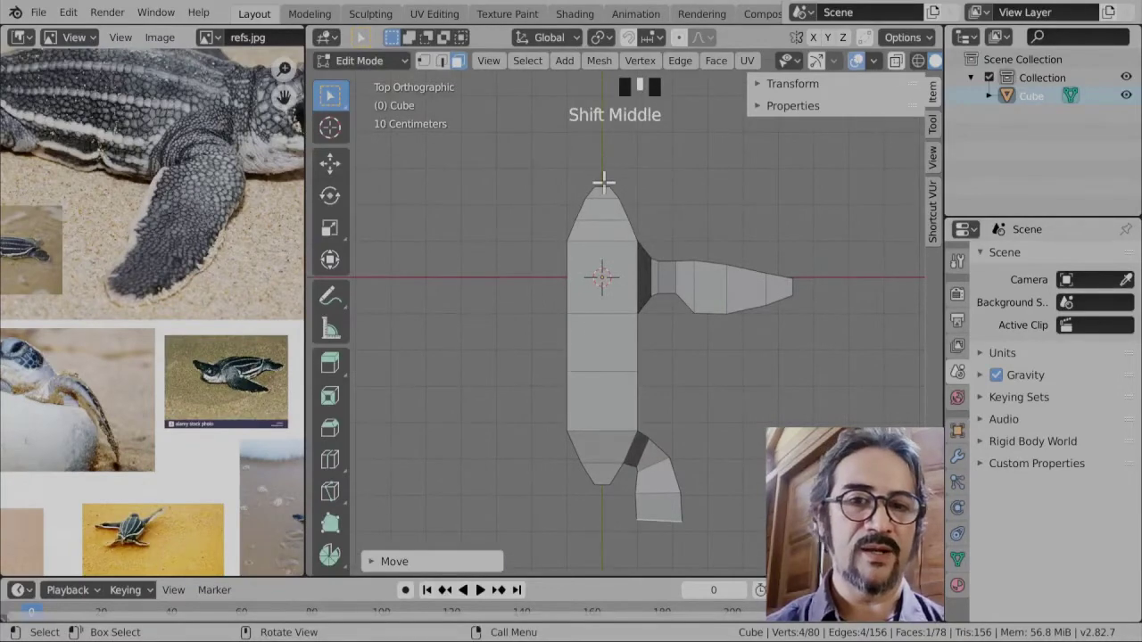
middle_drag(606, 477, 619, 419)
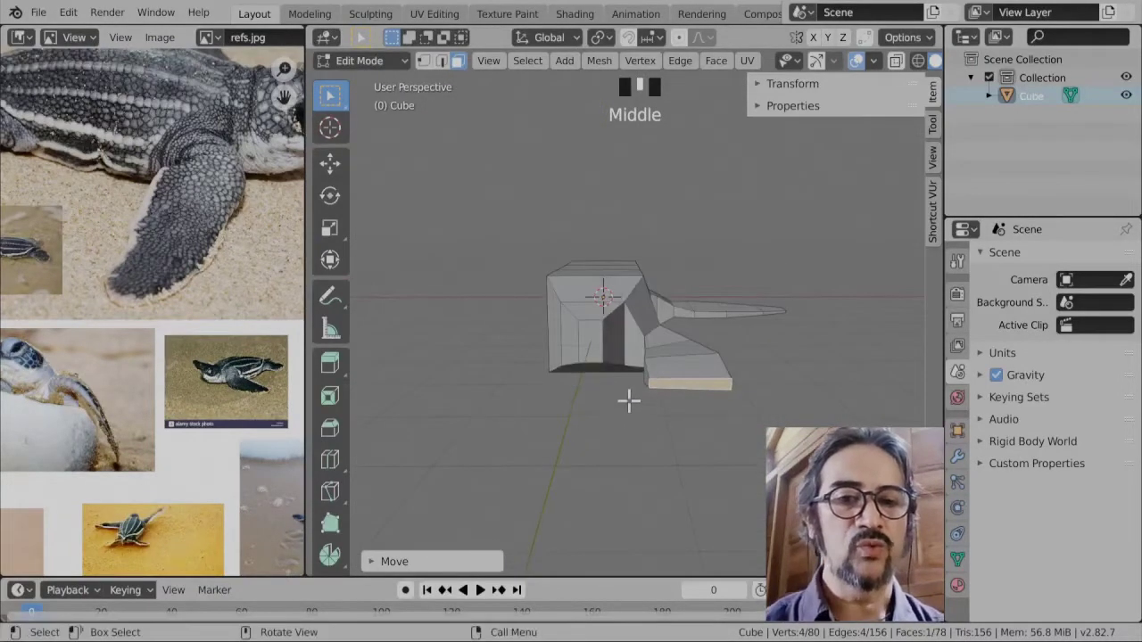
scroll(629, 400, up, 3)
scroll(683, 309, down, 3)
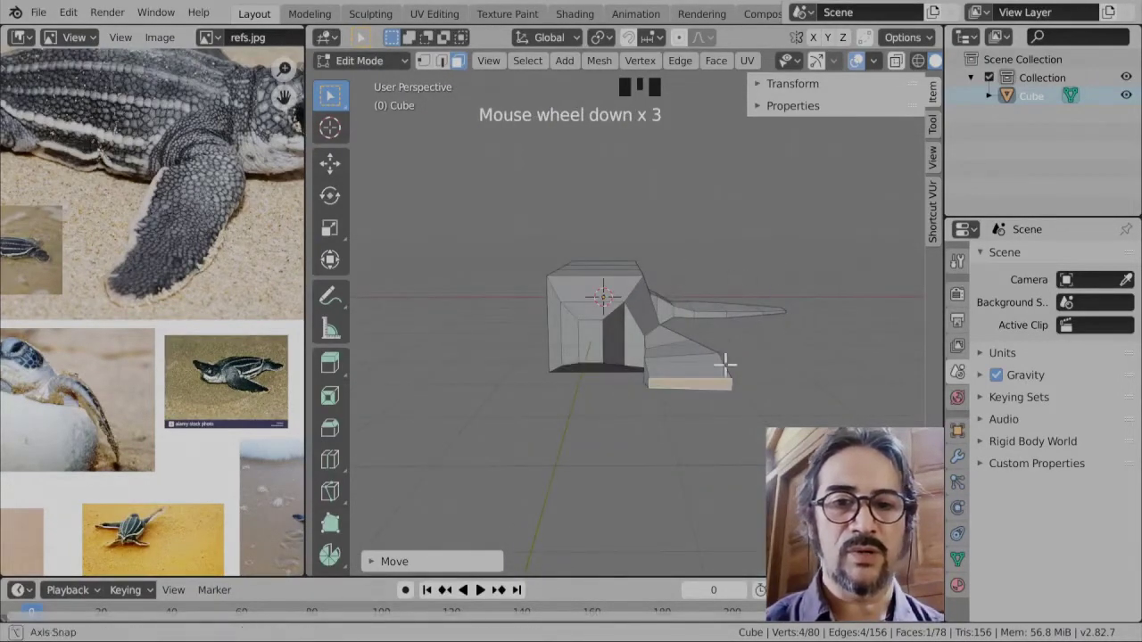
middle_drag(726, 365, 567, 479)
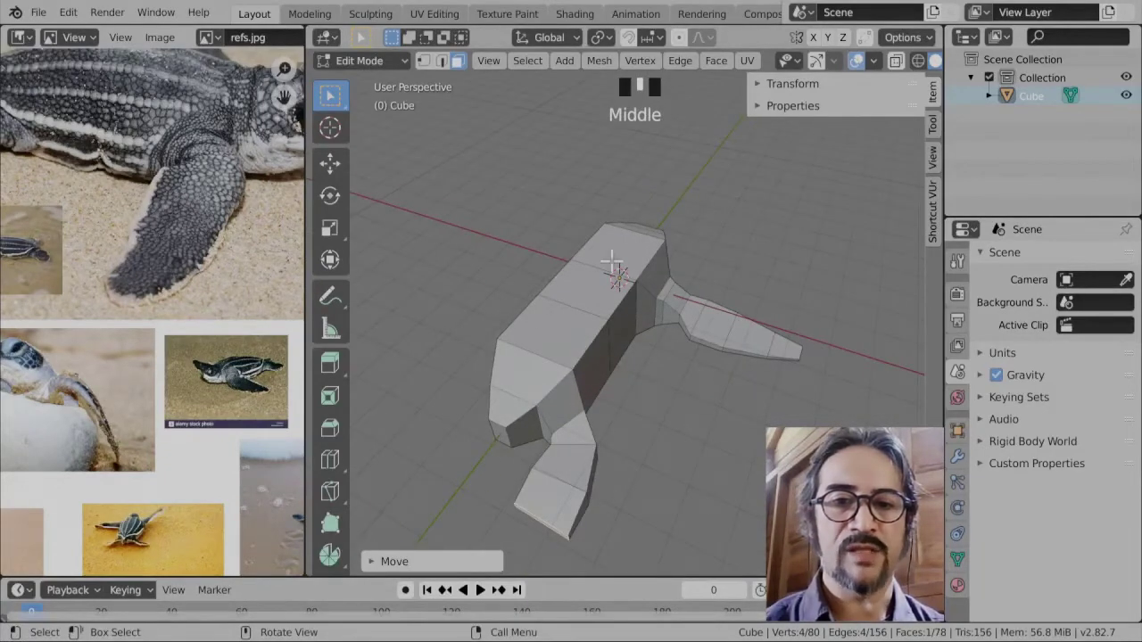
- View the model from the top with X-ray display enabled and switch to vertex selection mode
key(KP_7)
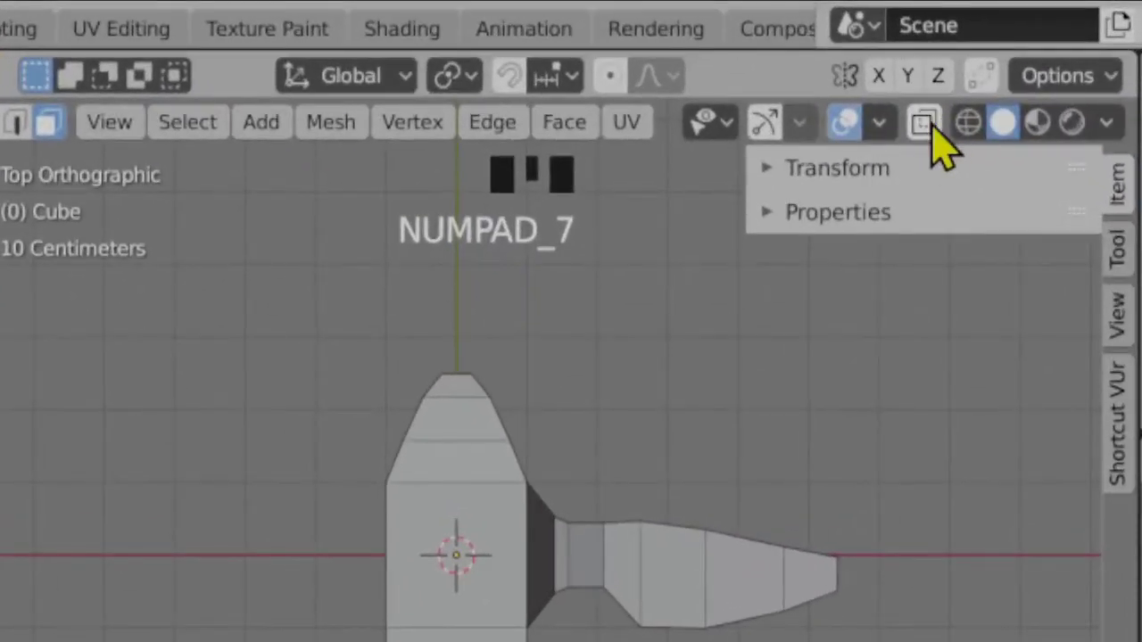
click(924, 125)
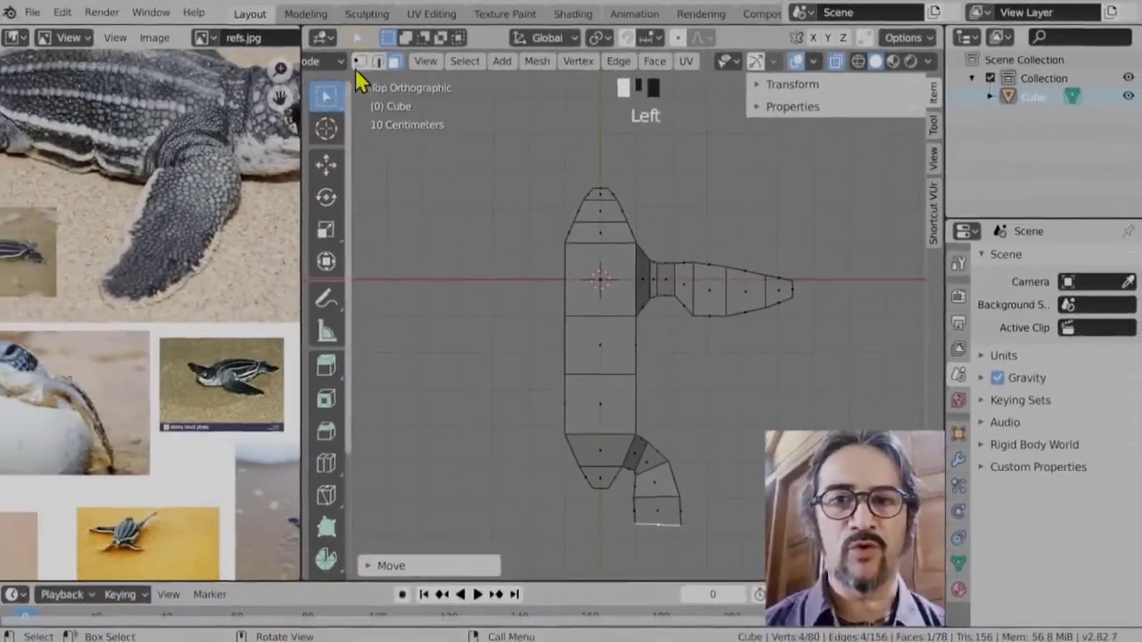
click(313, 67)
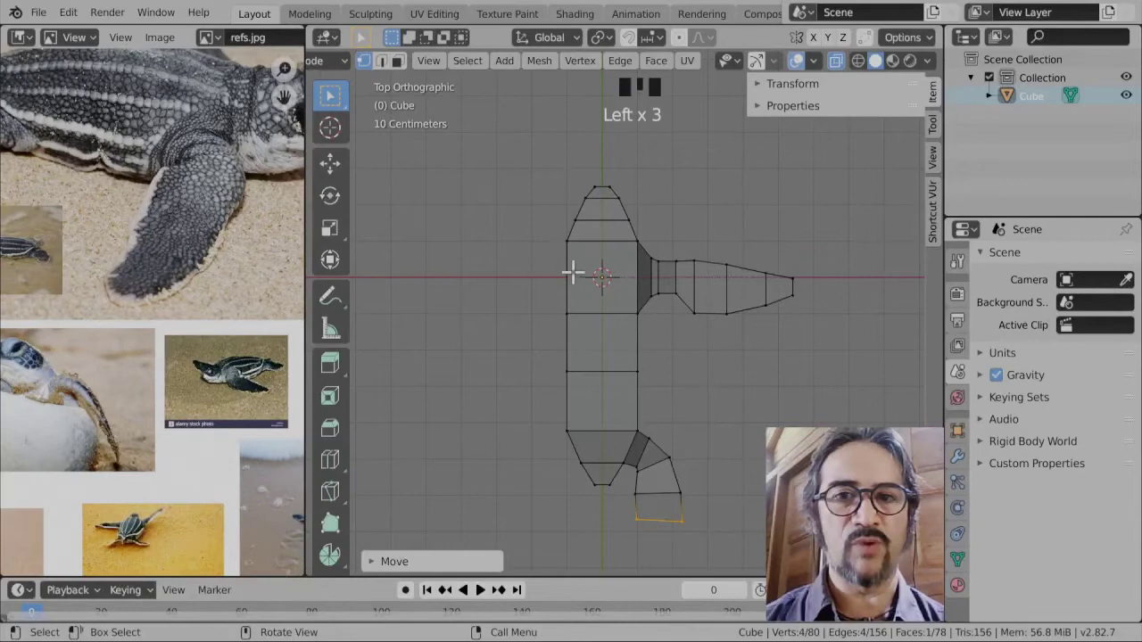
click(365, 64)
scroll(382, 72, left, 3)
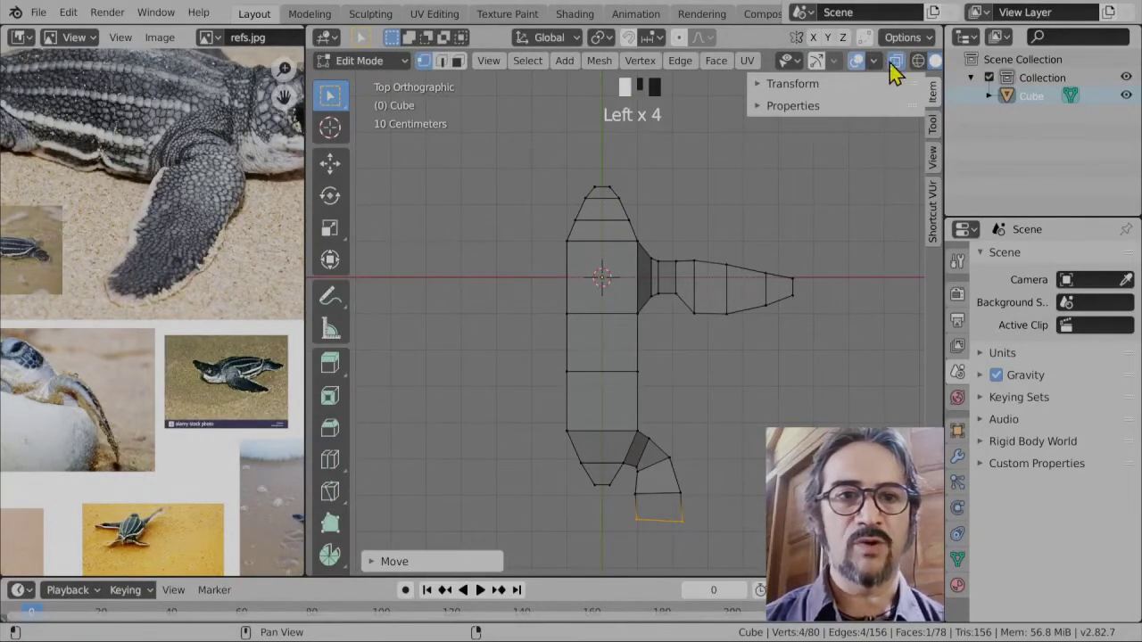
- Turn the X-ray display off and on twice to compare the solid and see-through views of the mesh
scroll(892, 64, right, 3)
click(836, 61)
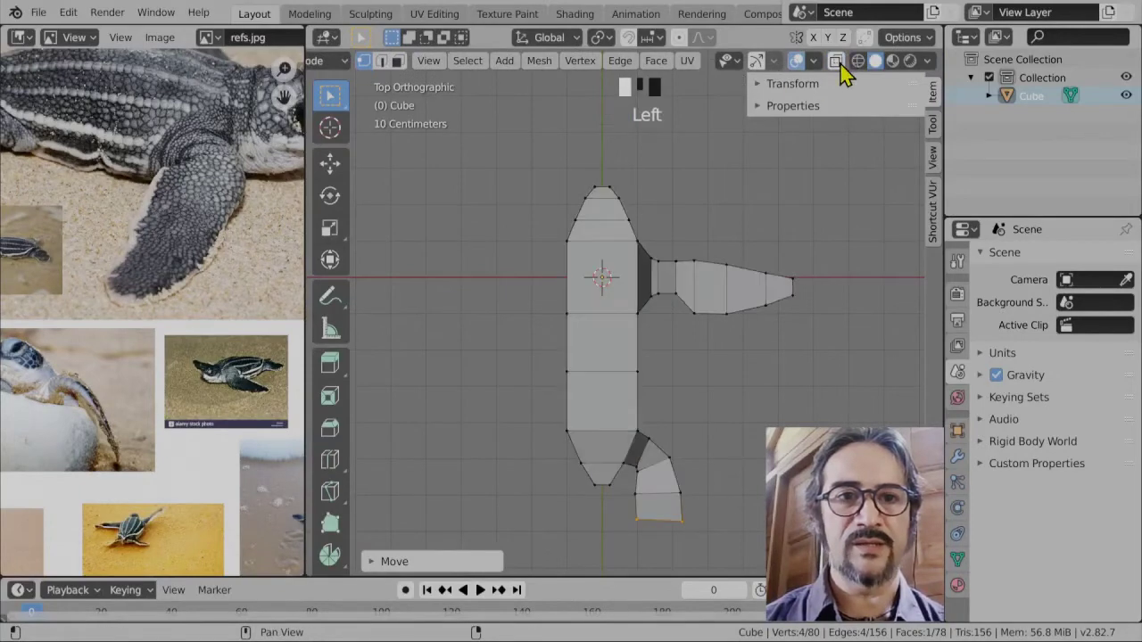
click(836, 61)
click(836, 60)
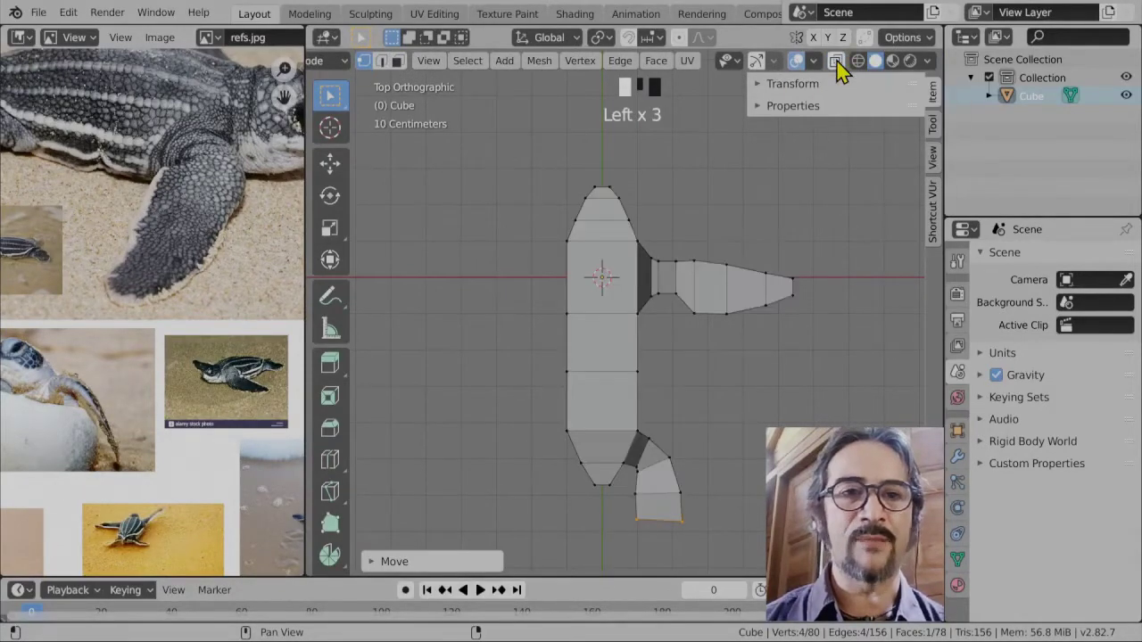
click(836, 61)
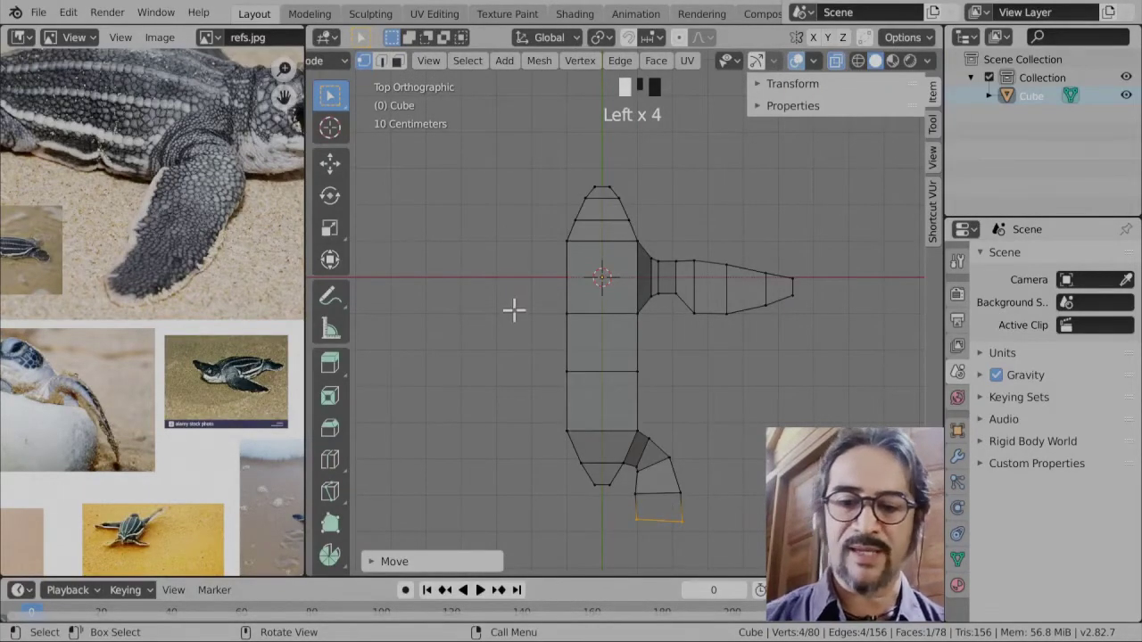
- Switch to Wireframe shading and add a single loop cut running lengthwise down the middle of the body
key(z)
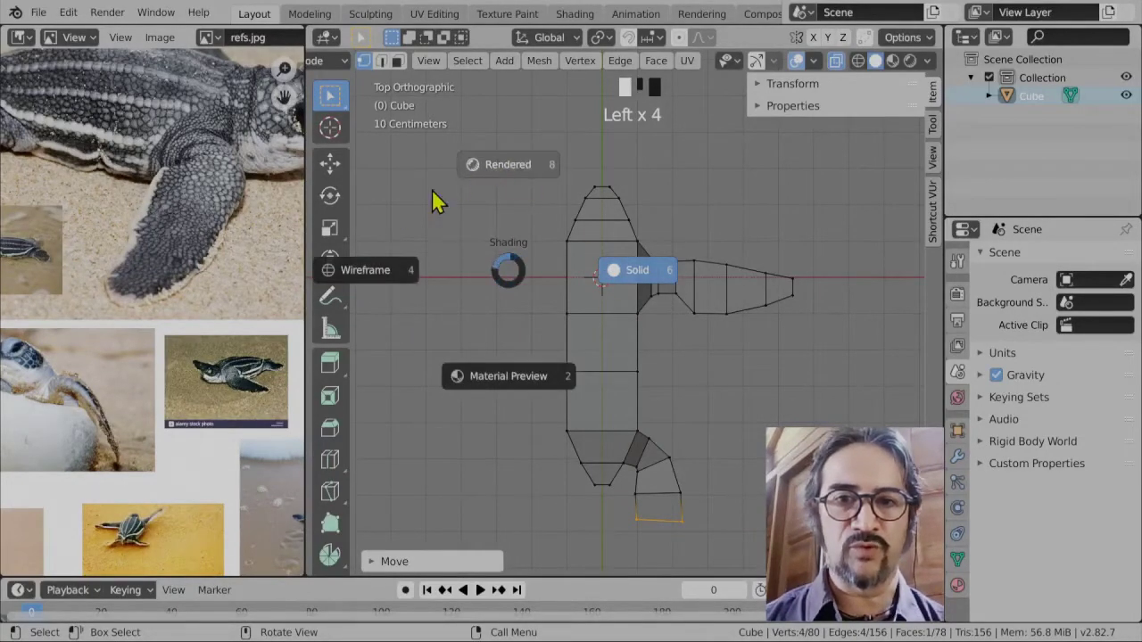
click(370, 269)
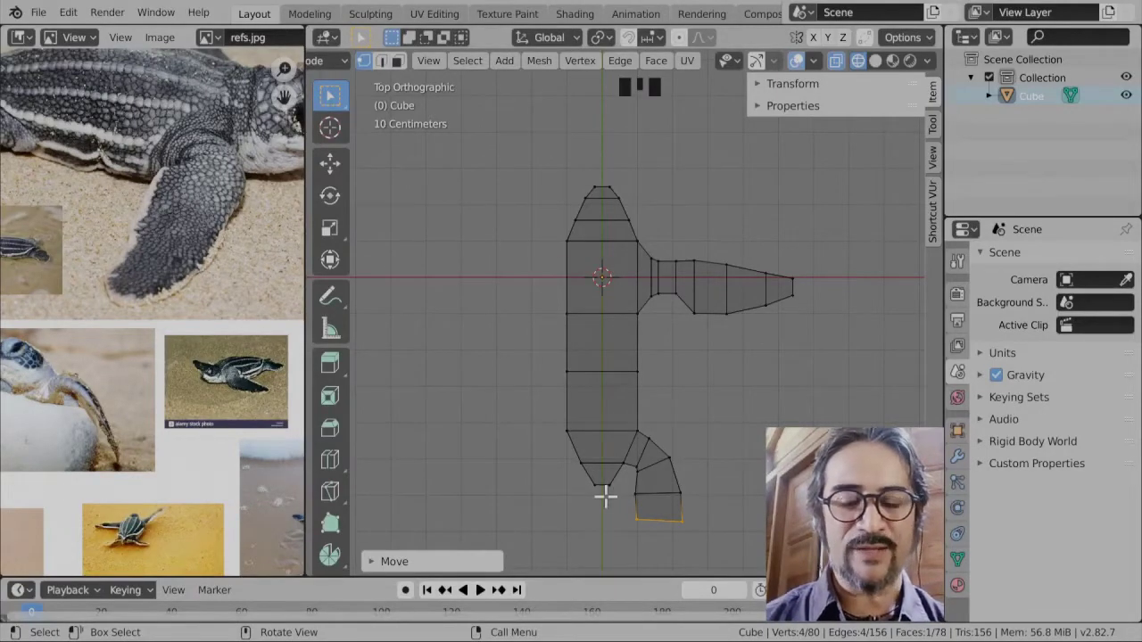
key(ctrl+r)
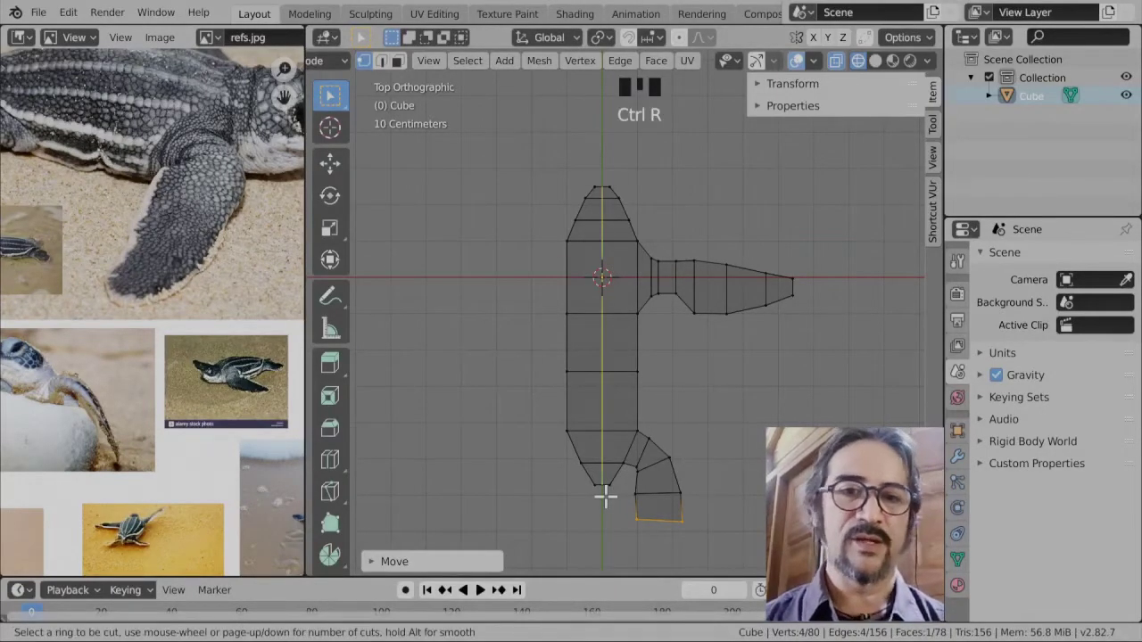
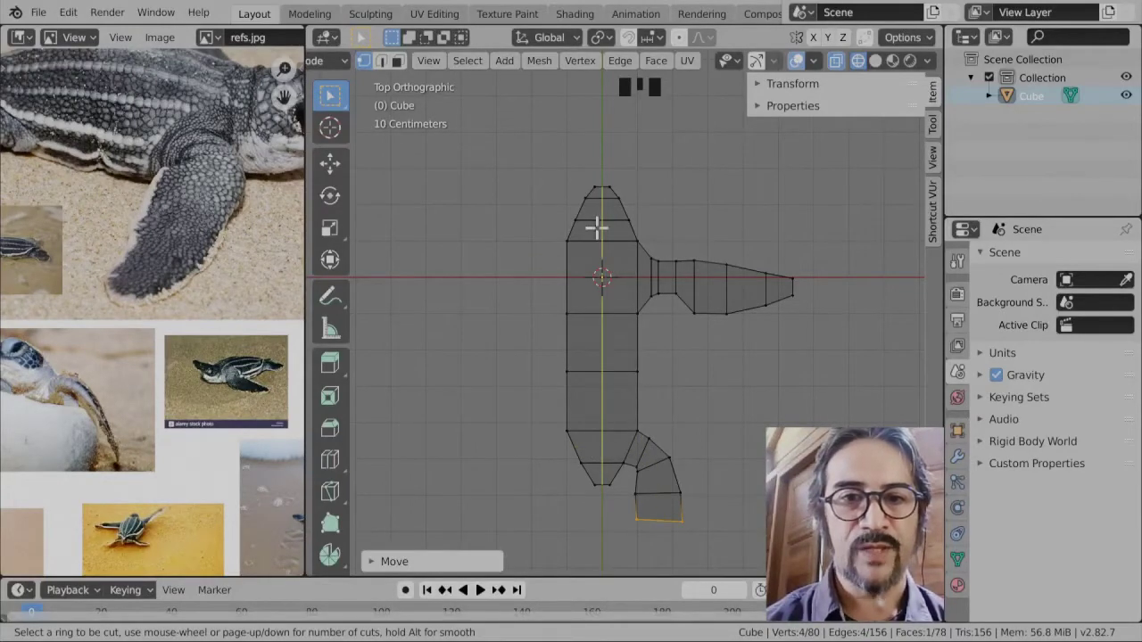
click(598, 352)
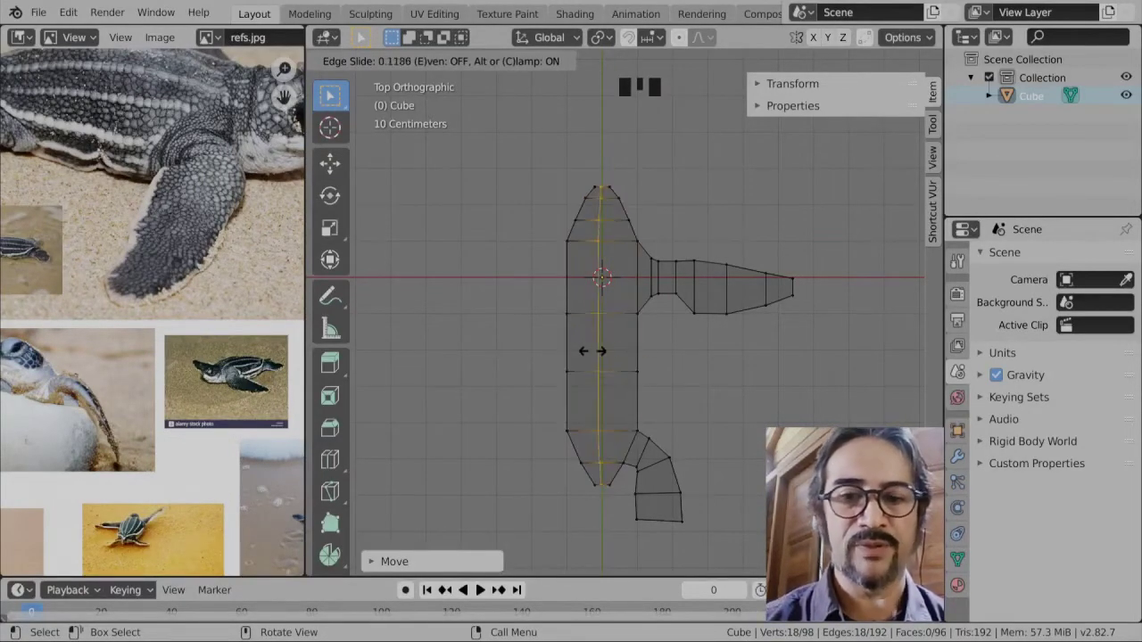
click(601, 353)
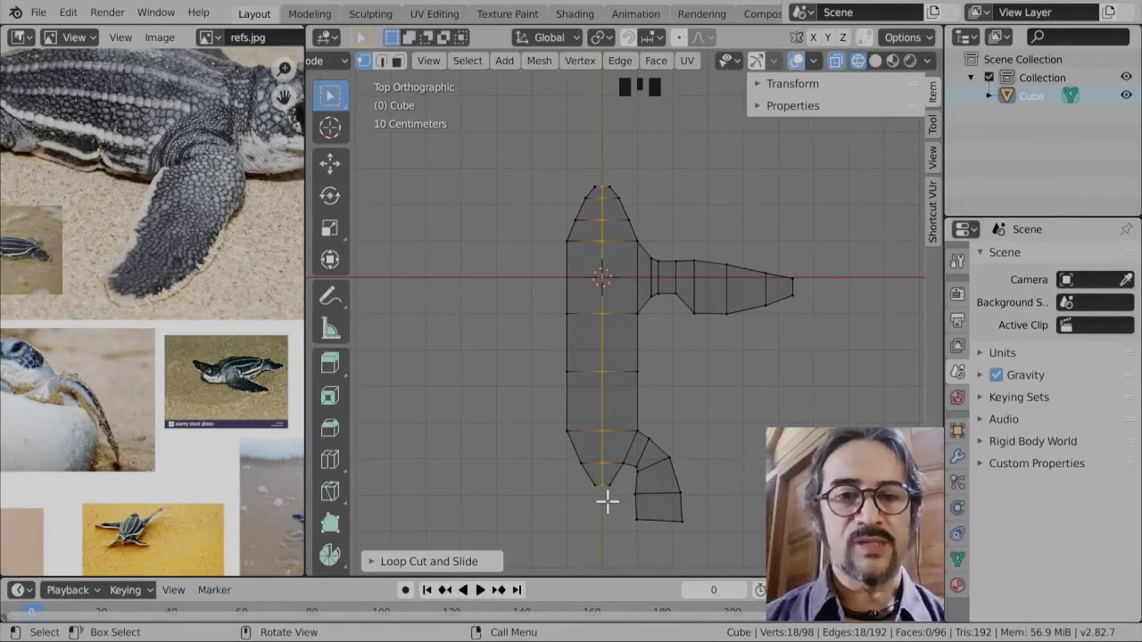
- Box-select all vertices on the side of the body without flippers, leaving out the centre loop, and delete them
click(560, 261)
click(562, 239)
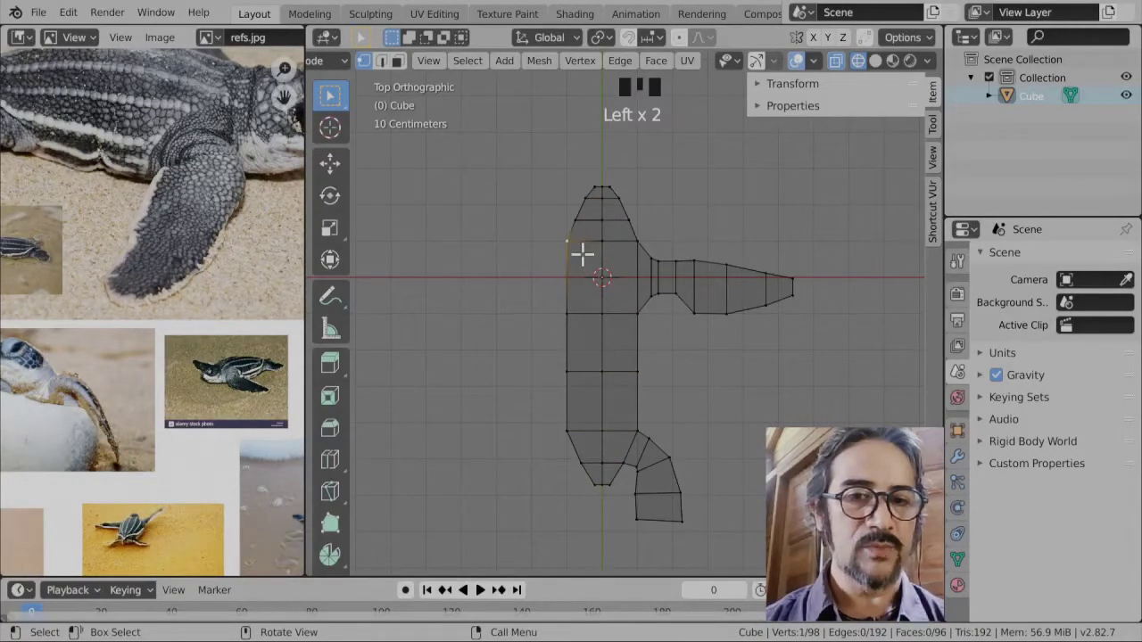
key(alt+a)
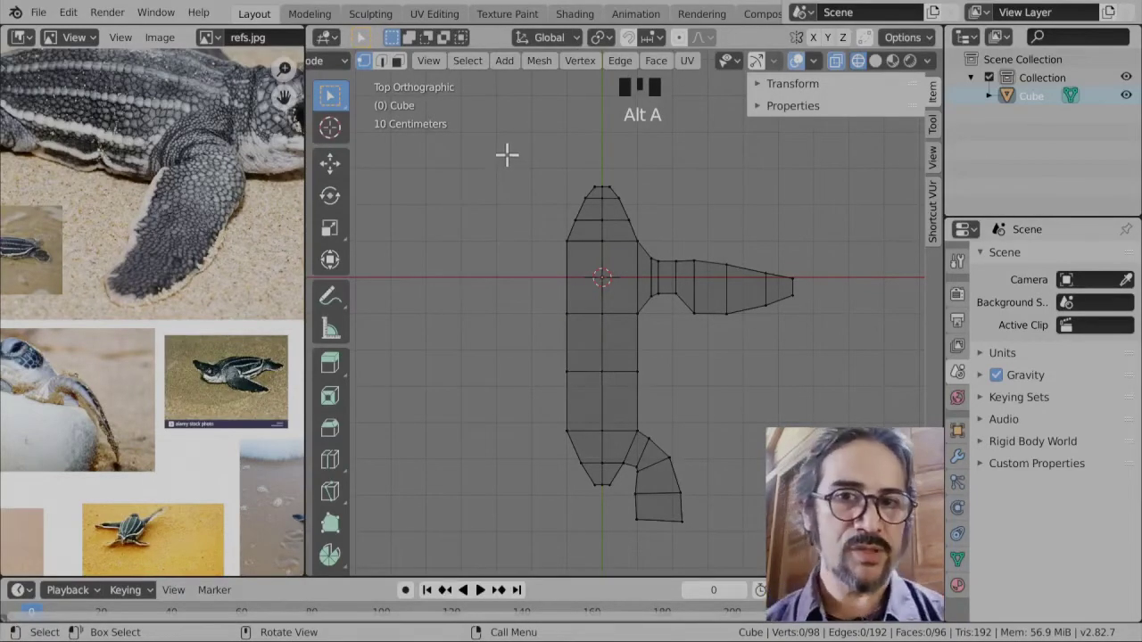
key(b)
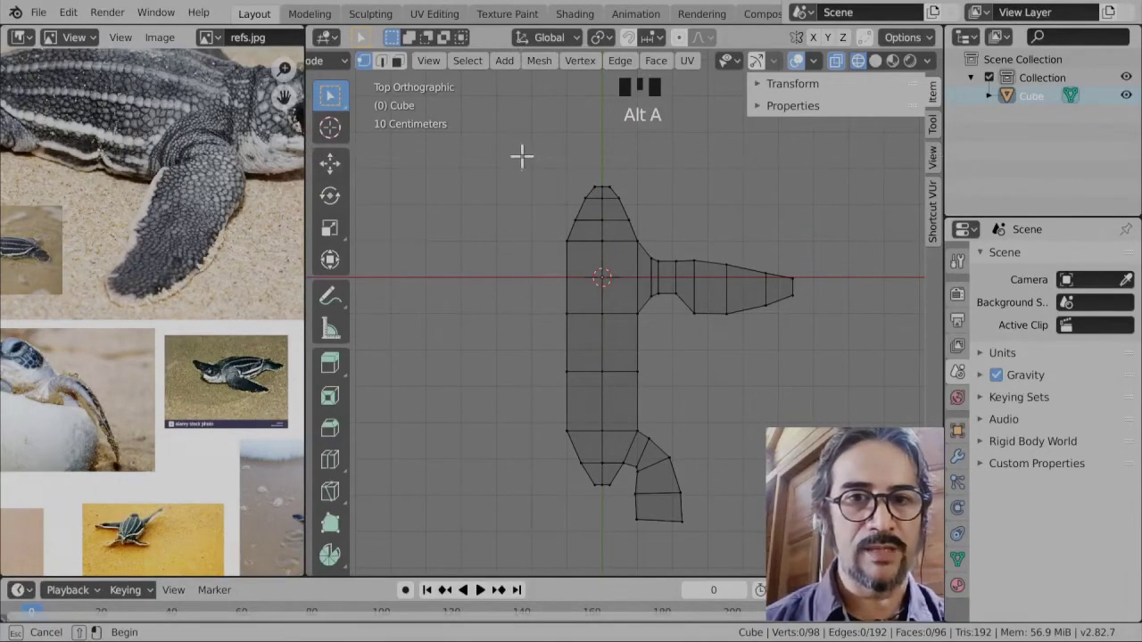
drag(522, 156, 599, 538)
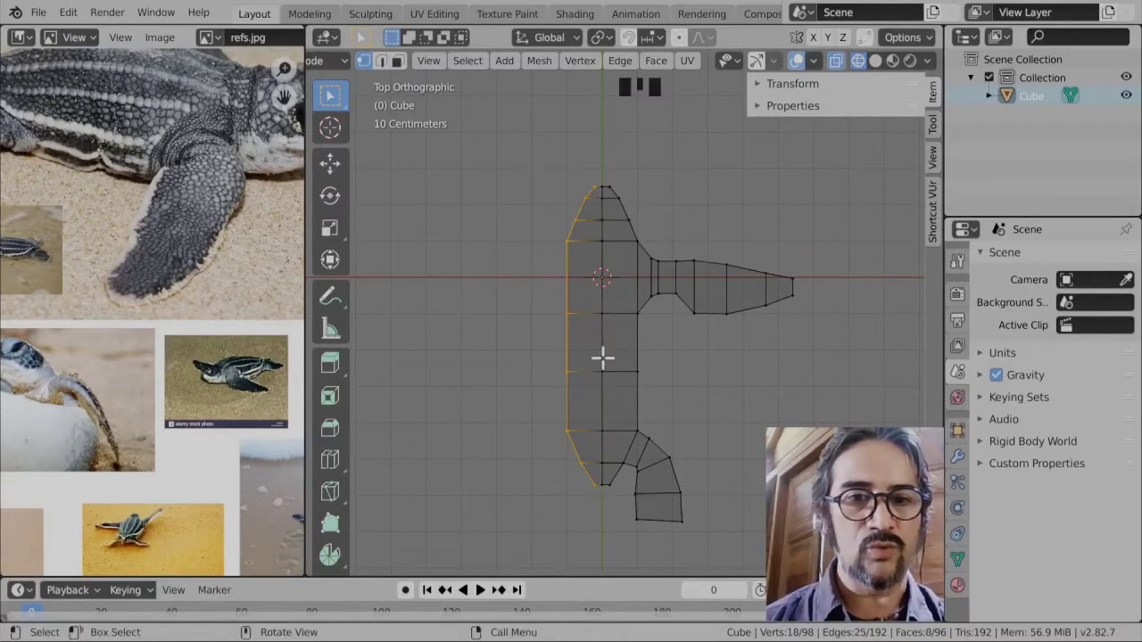
mouse_move(577, 488)
middle_down()
mouse_move(601, 352)
mouse_move(673, 372)
mouse_move(700, 419)
mouse_move(606, 413)
mouse_move(571, 387)
mouse_move(588, 497)
middle_up()
middle_drag(663, 415, 670, 384)
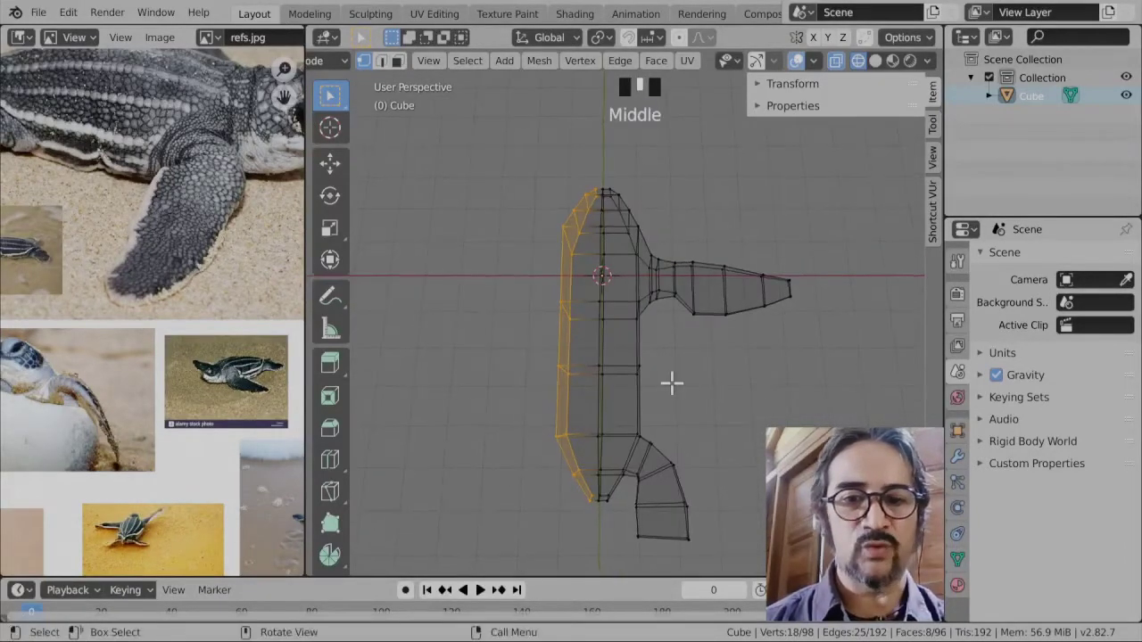
key(x)
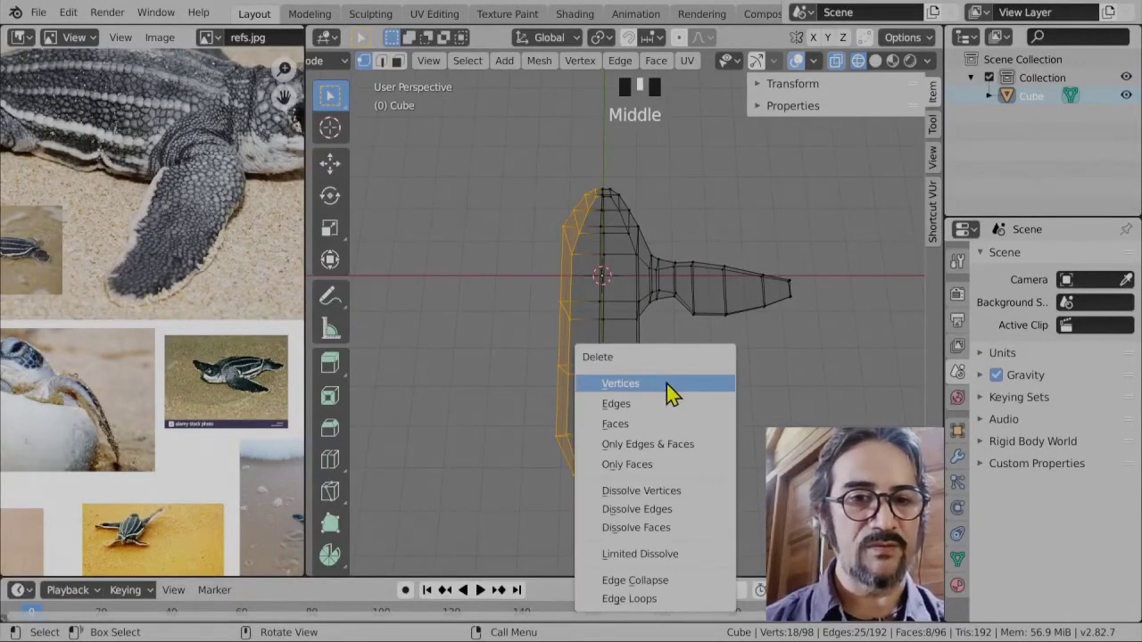
key(Escape)
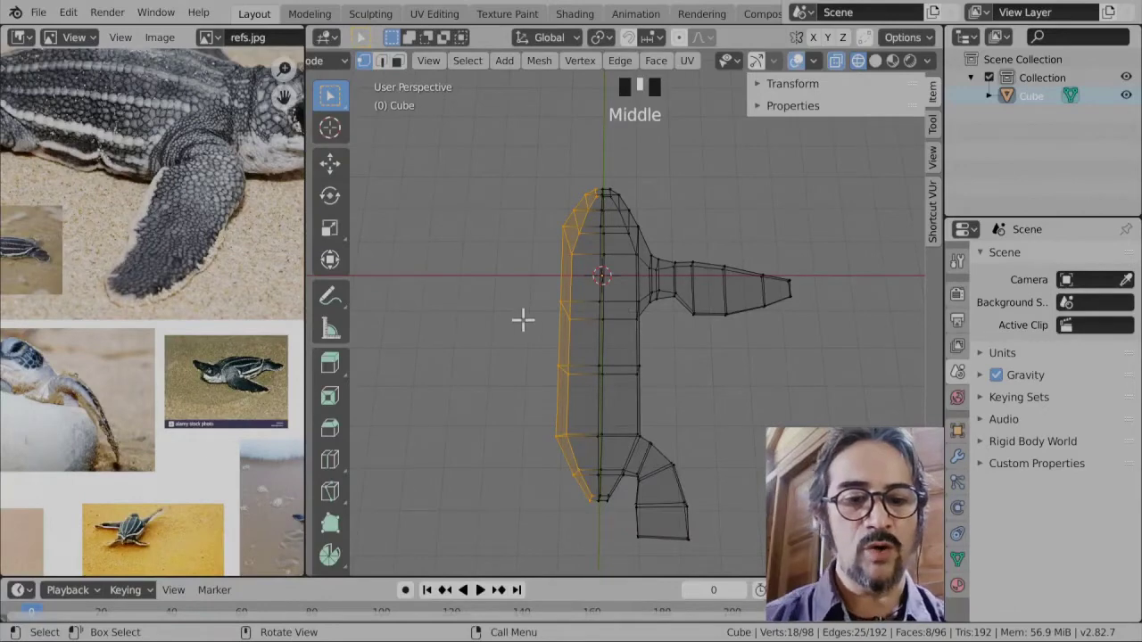
key(x)
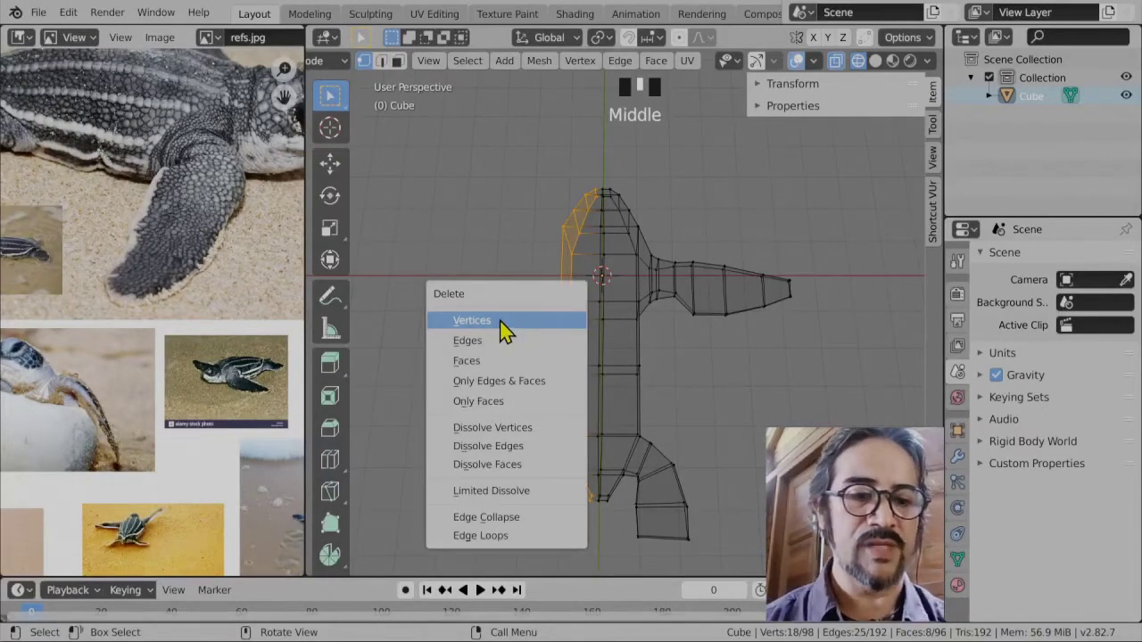
click(488, 323)
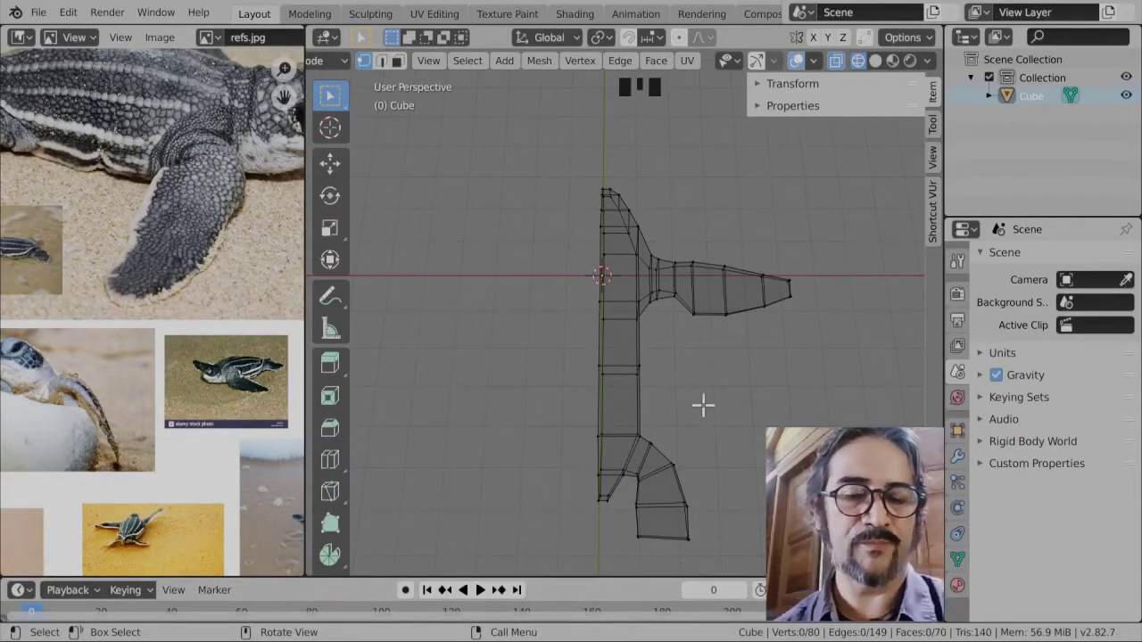
- Switch the viewport to Solid shading, turn X-ray off and inspect the remaining half of the turtle
middle_drag(627, 453, 589, 390)
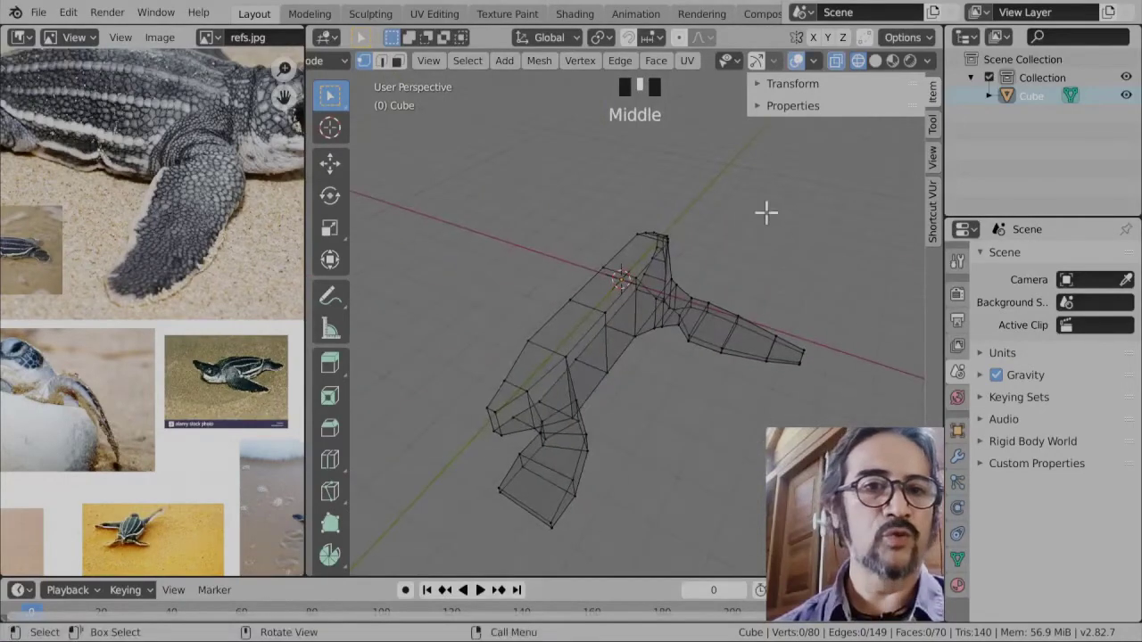
click(875, 63)
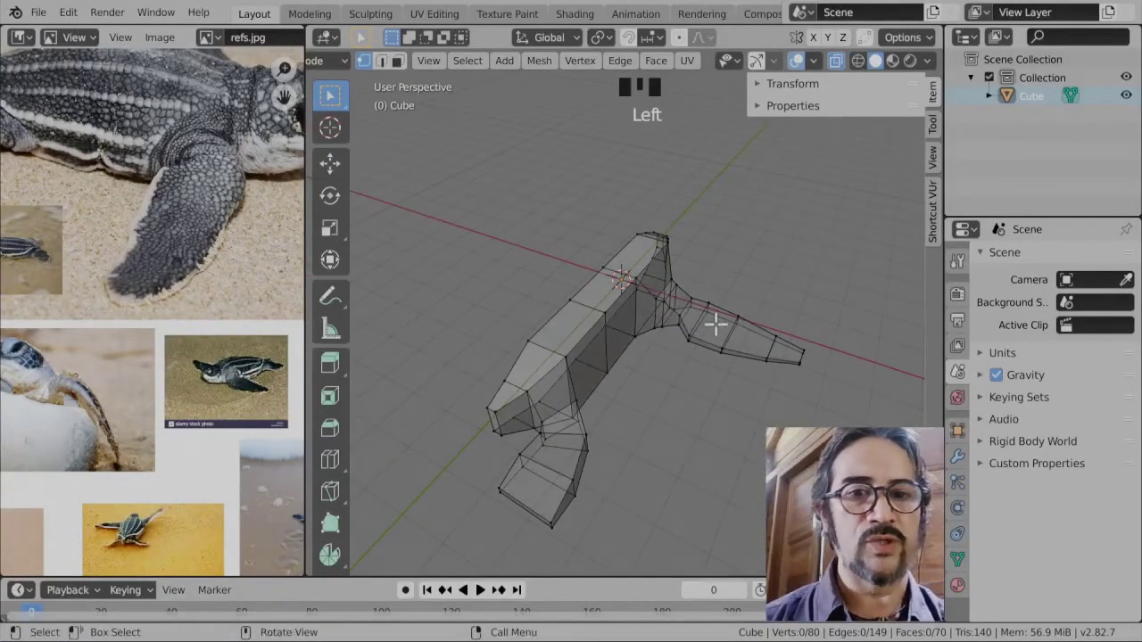
middle_drag(632, 432, 580, 436)
click(836, 62)
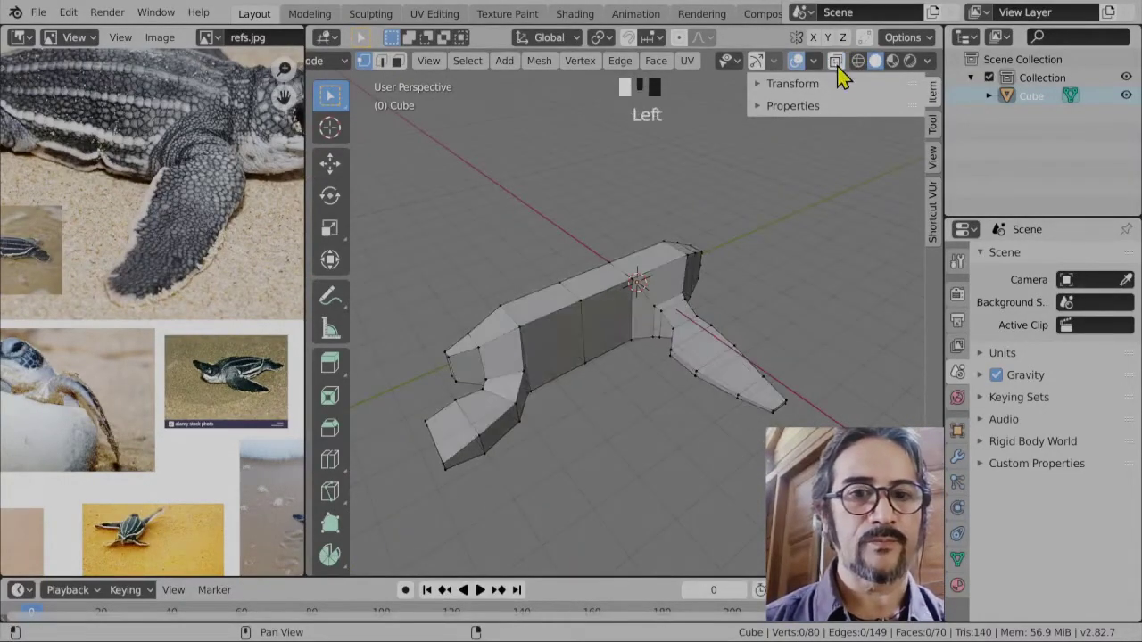
middle_drag(684, 390, 711, 408)
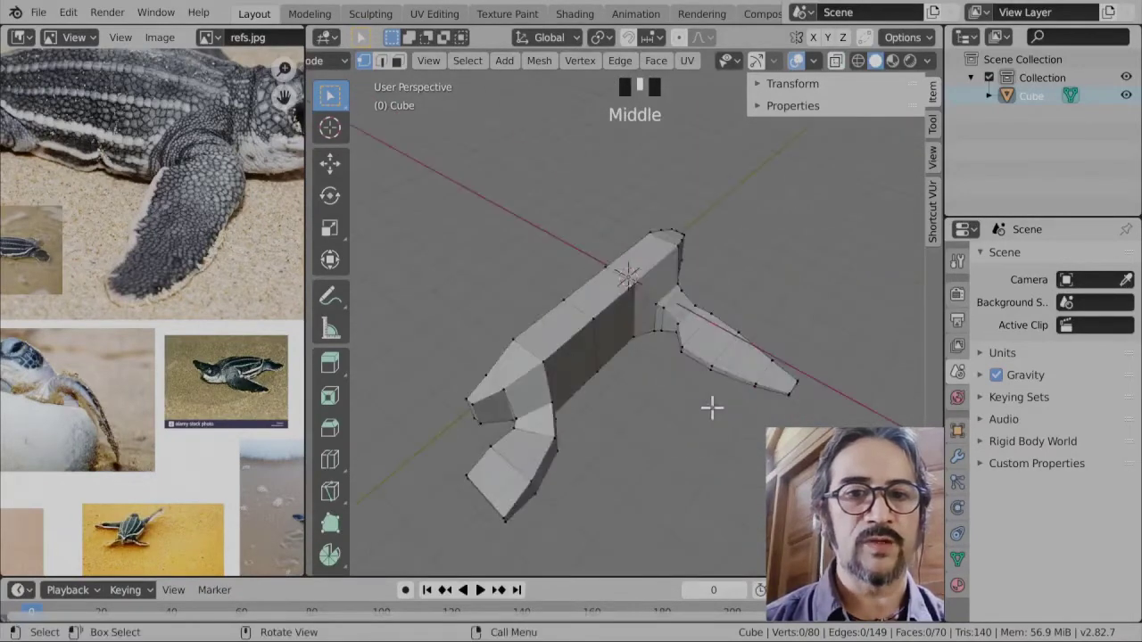
scroll(711, 407, up, 3)
middle_drag(701, 449, 714, 356)
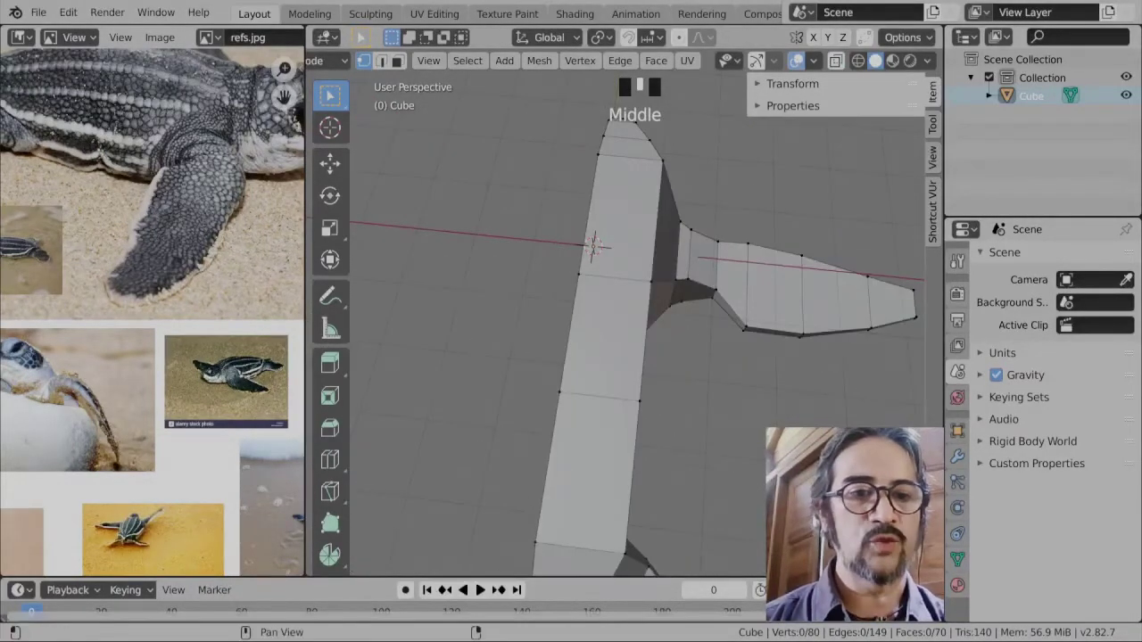
- Add a Mirror modifier across the X axis to the half body and enable its Clipping option
click(958, 459)
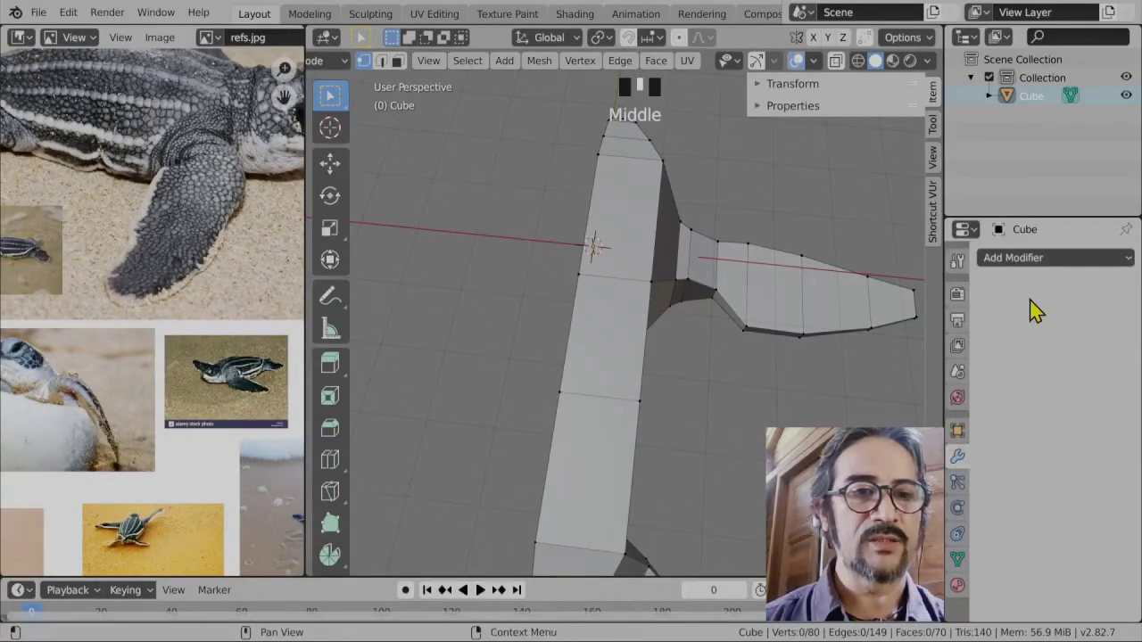
click(1042, 258)
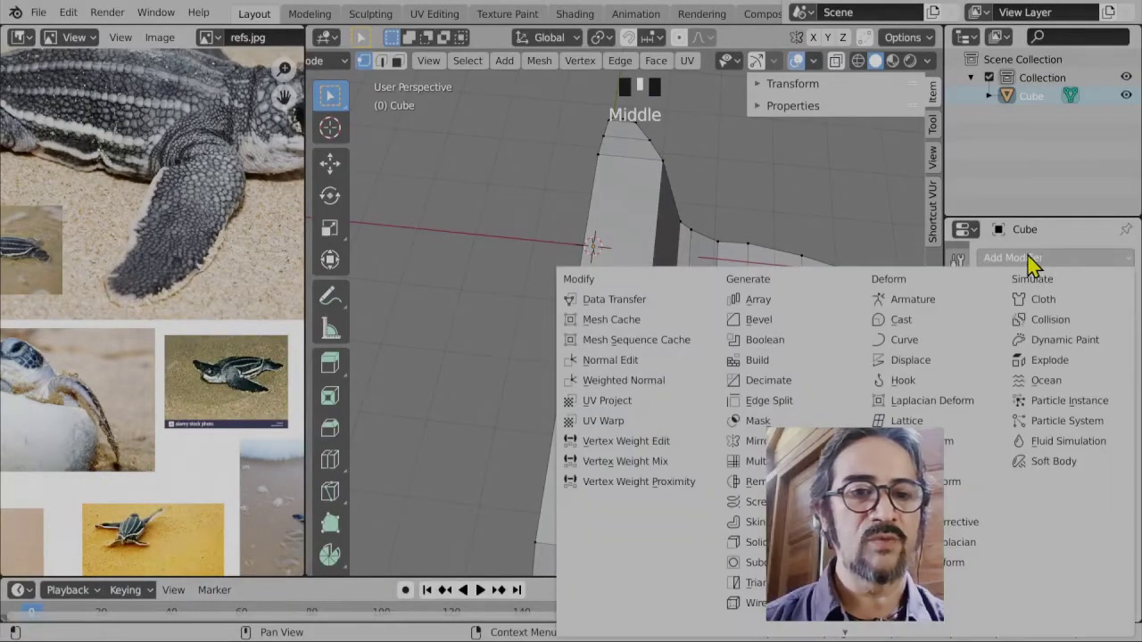
click(757, 441)
scroll(723, 430, down, 4)
middle_drag(678, 425, 679, 390)
scroll(680, 390, up, 2)
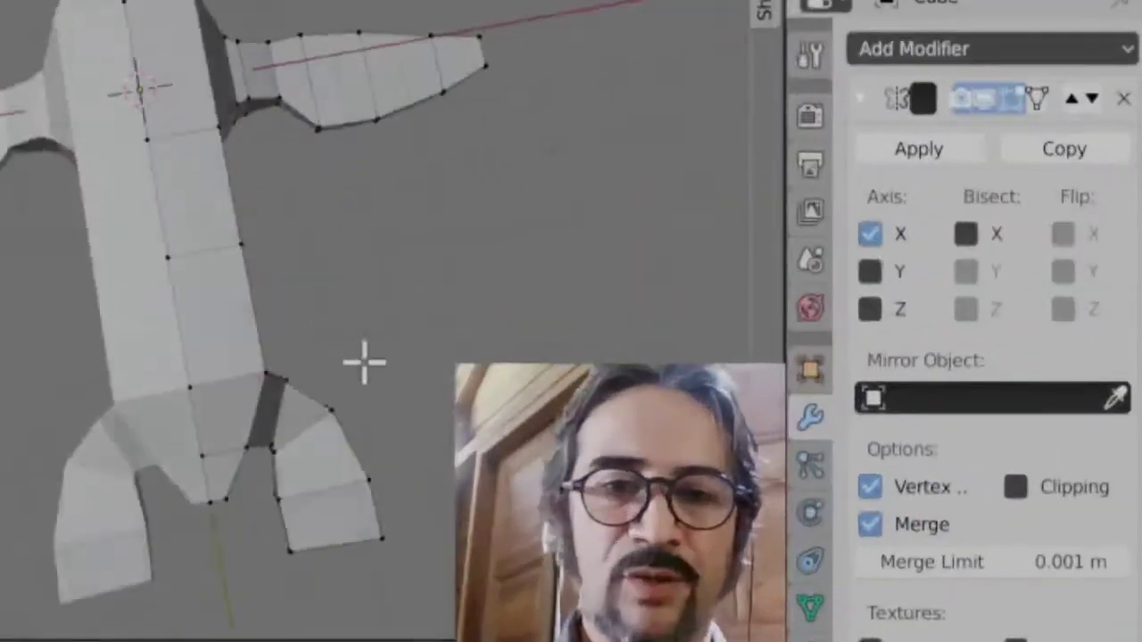
scroll(303, 292, up, 1)
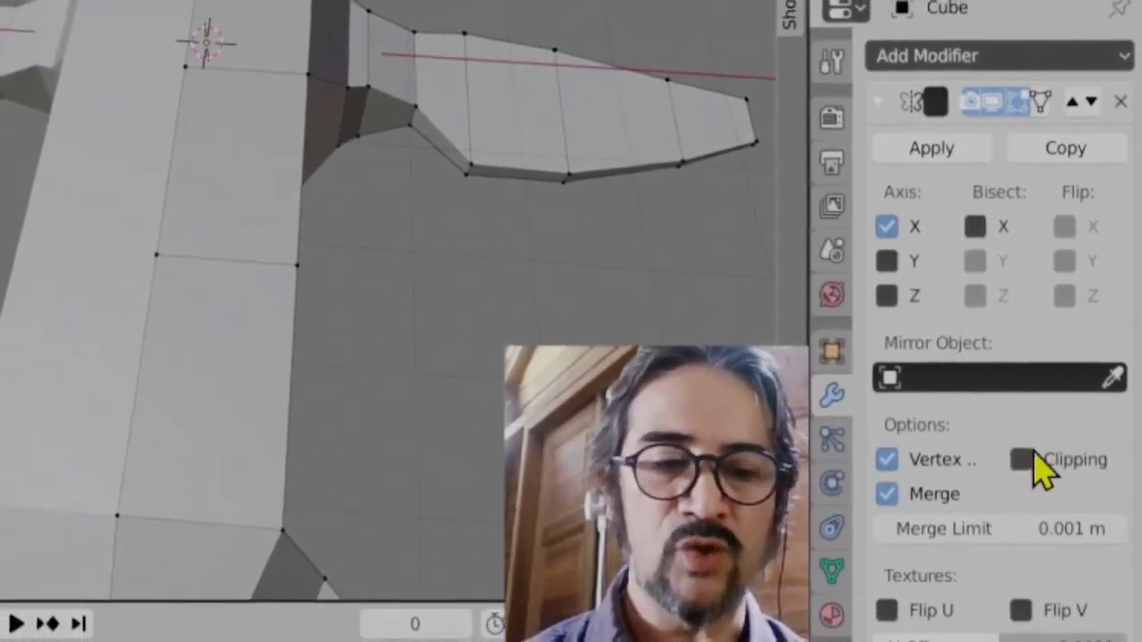
click(1019, 462)
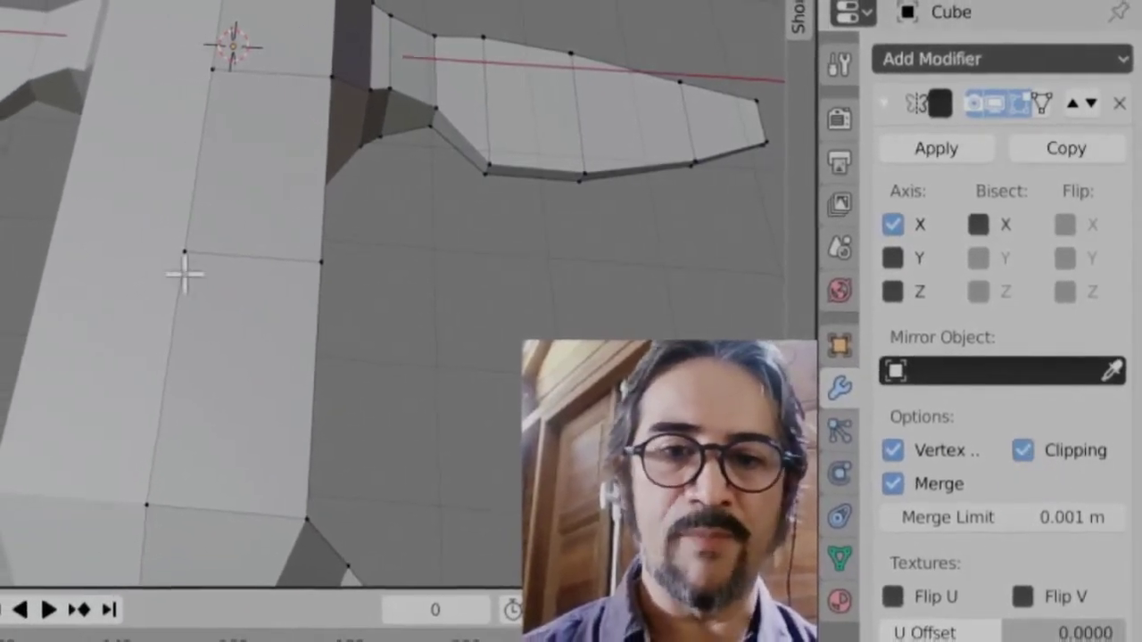
- Select a centreline vertex on the turtle's back and slide it slightly towards the head
click(212, 277)
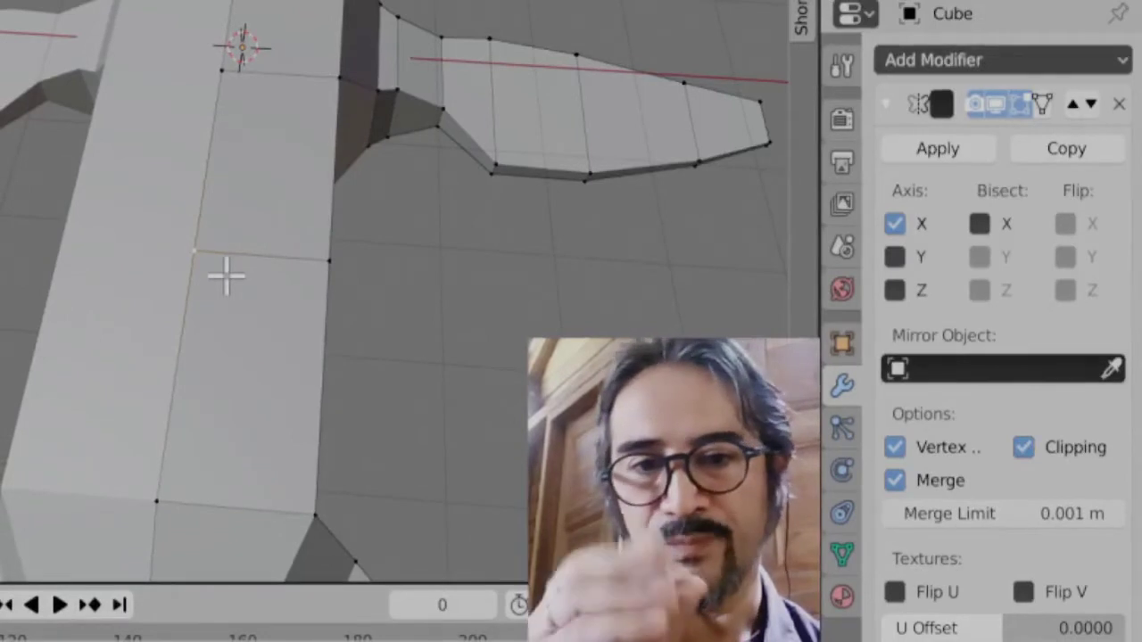
key(g)
click(231, 271)
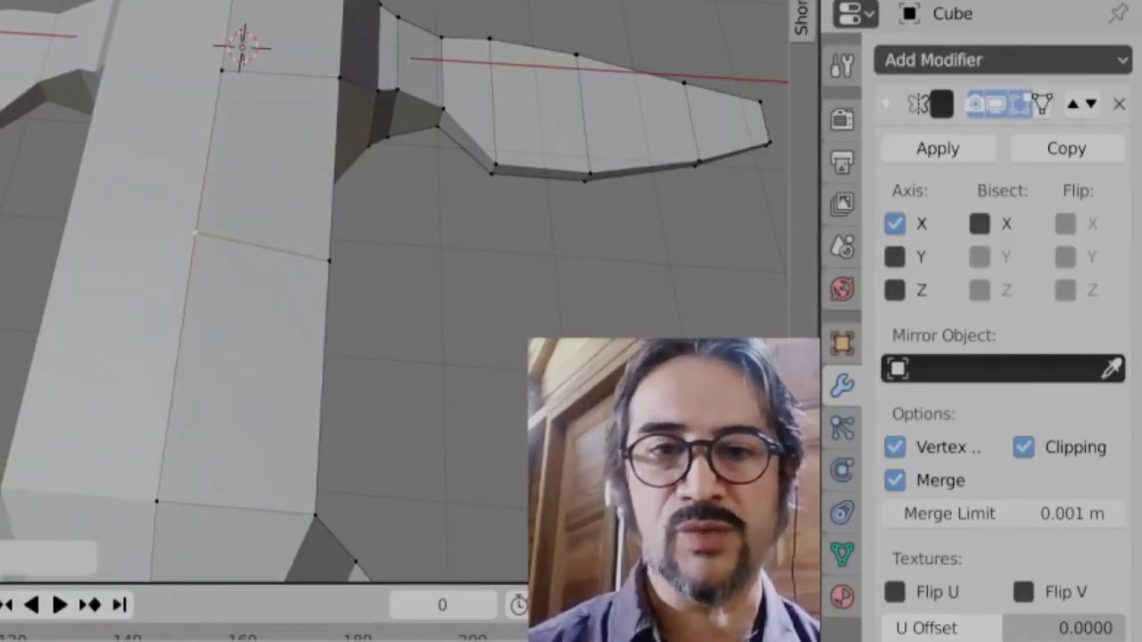
middle_drag(211, 191, 235, 370)
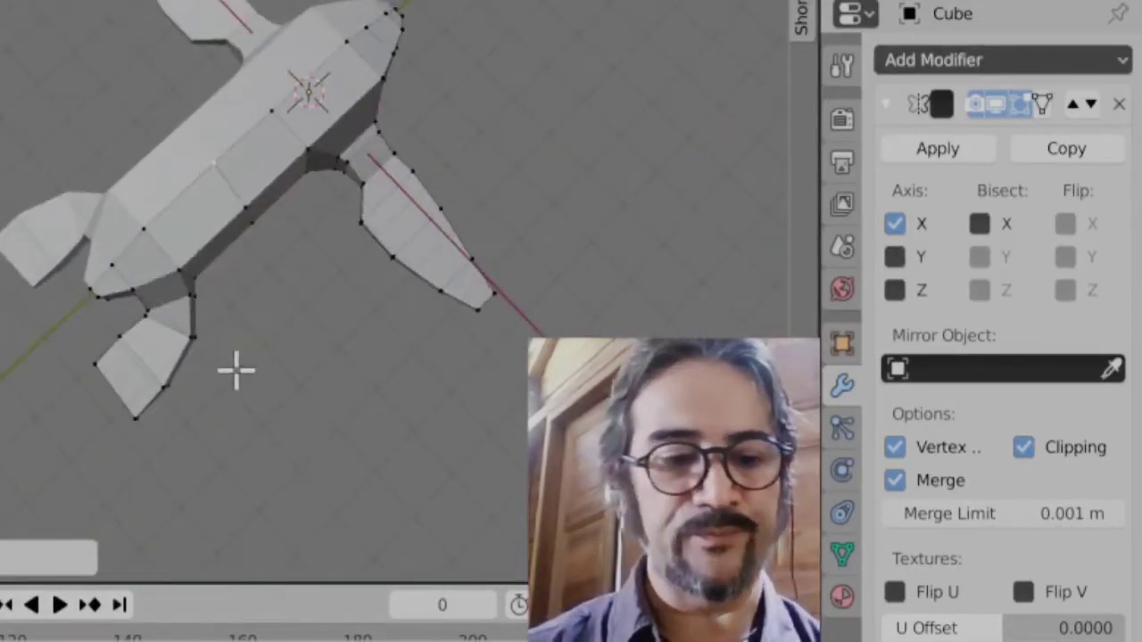
- From the top view, move two centreline vertices of the back along the mirror seam
key(KP_7)
scroll(235, 339, up, 3)
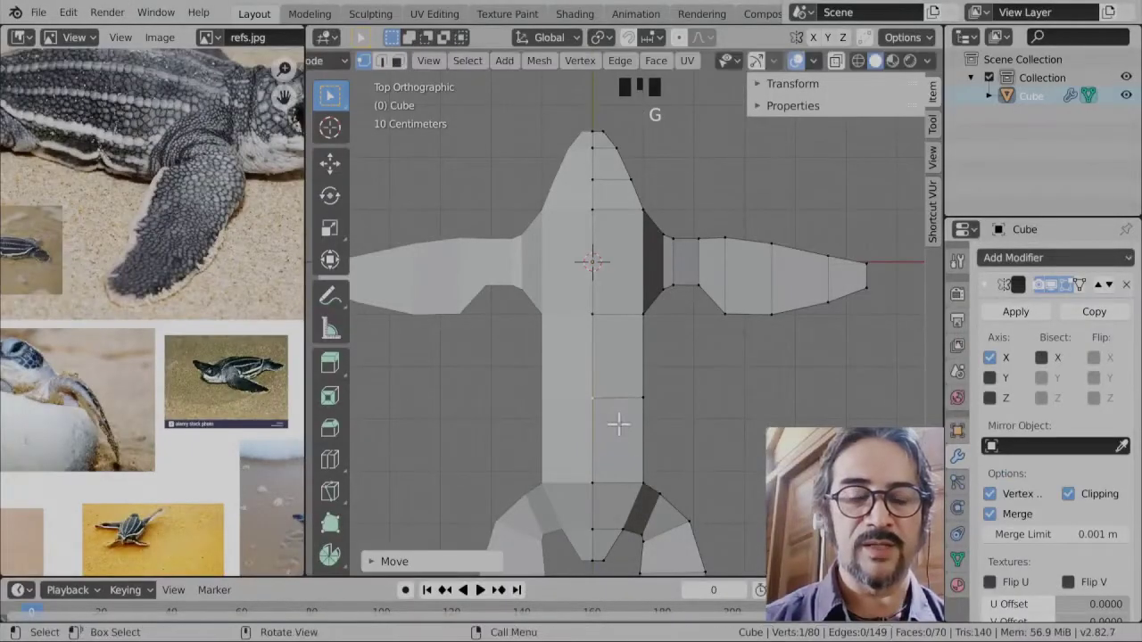
scroll(618, 425, up, 2)
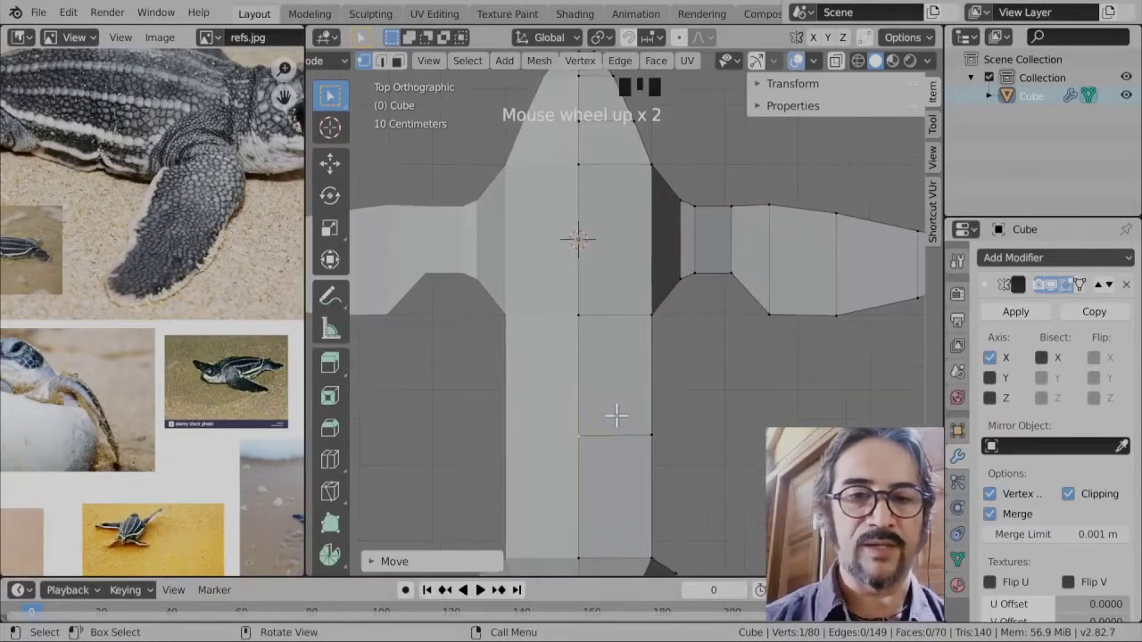
key(g)
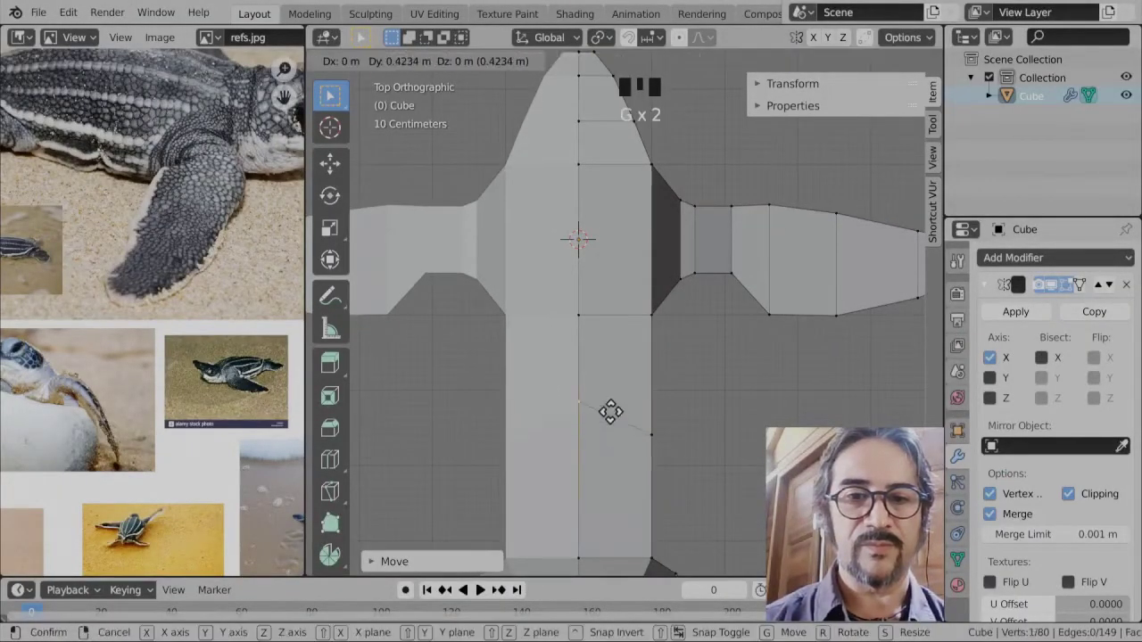
click(602, 411)
key(g)
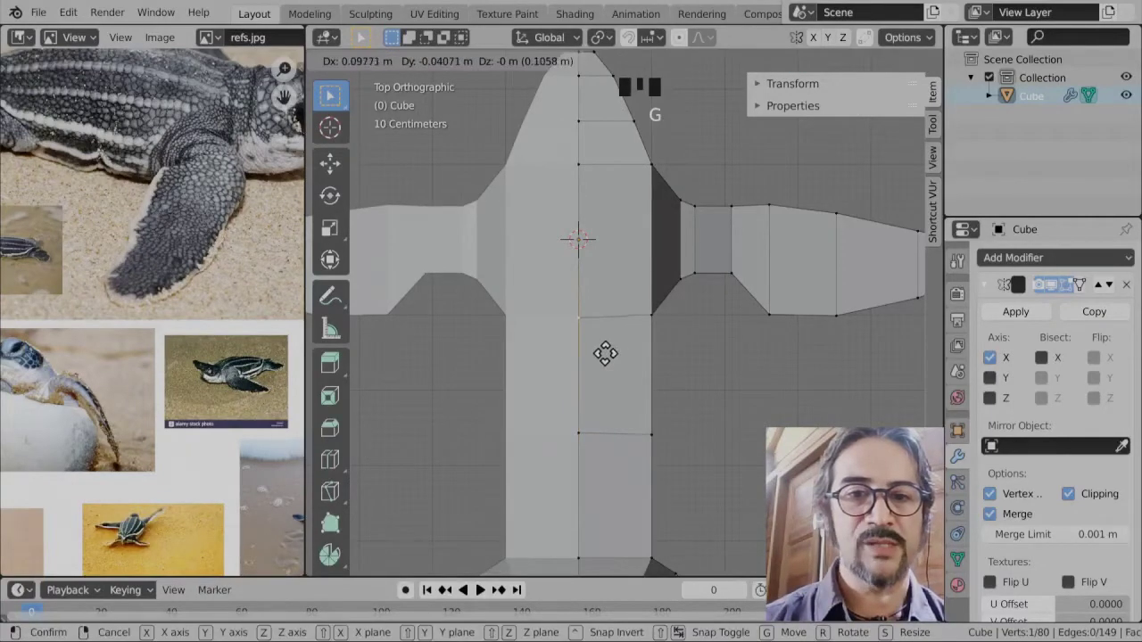
click(596, 358)
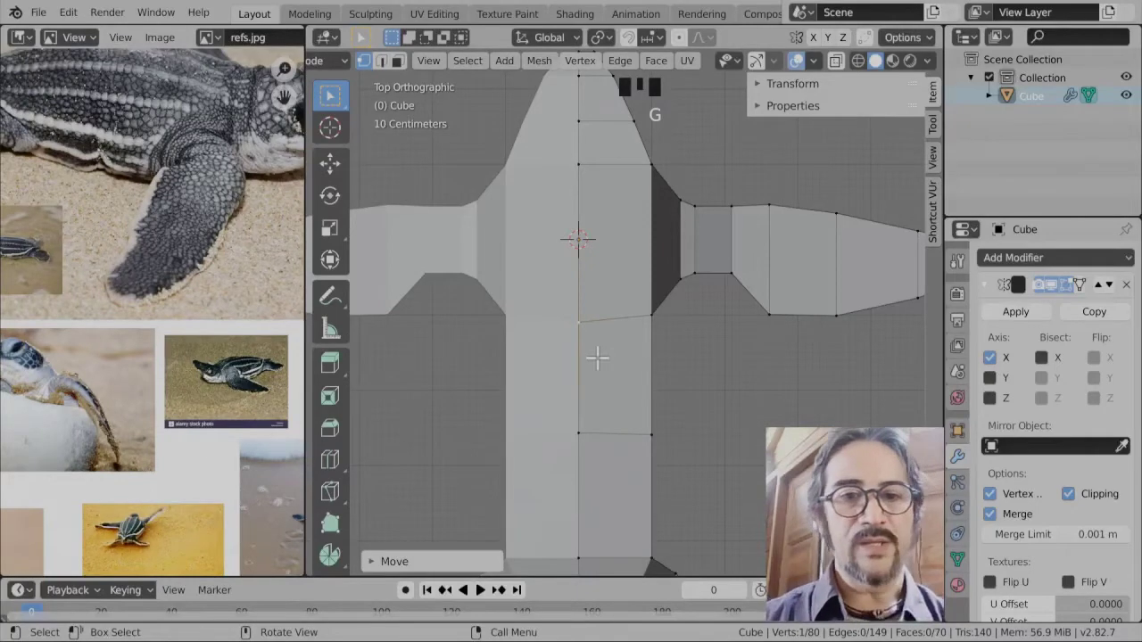
- Disable Merge and Clipping on the Mirror modifier and pull the selected centreline vertex away from the seam
click(989, 513)
click(1067, 493)
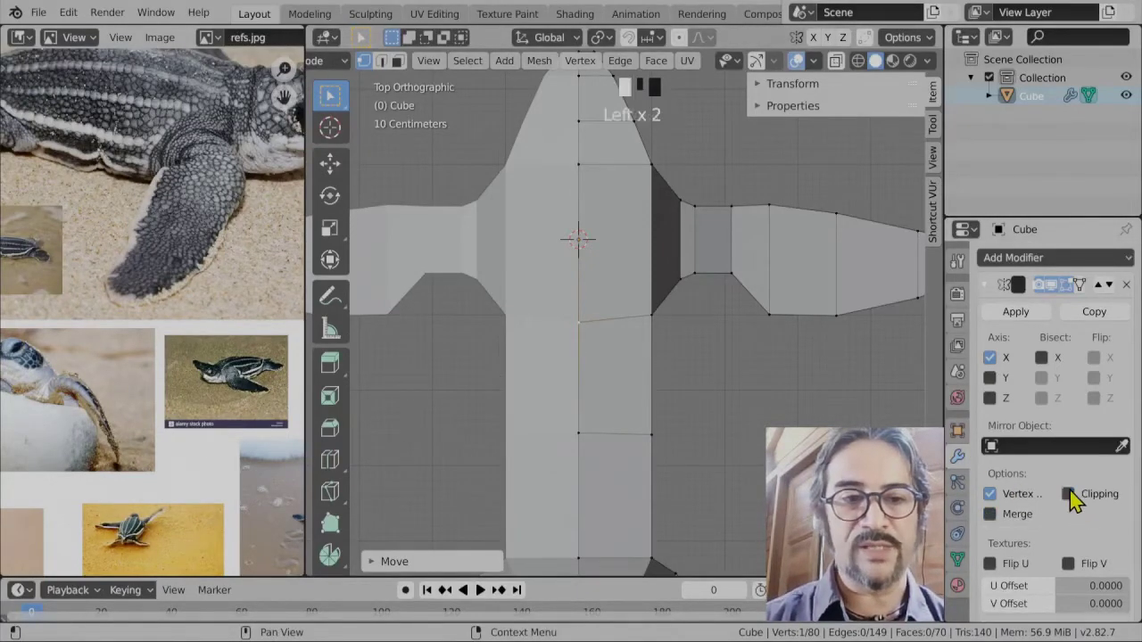
key(g)
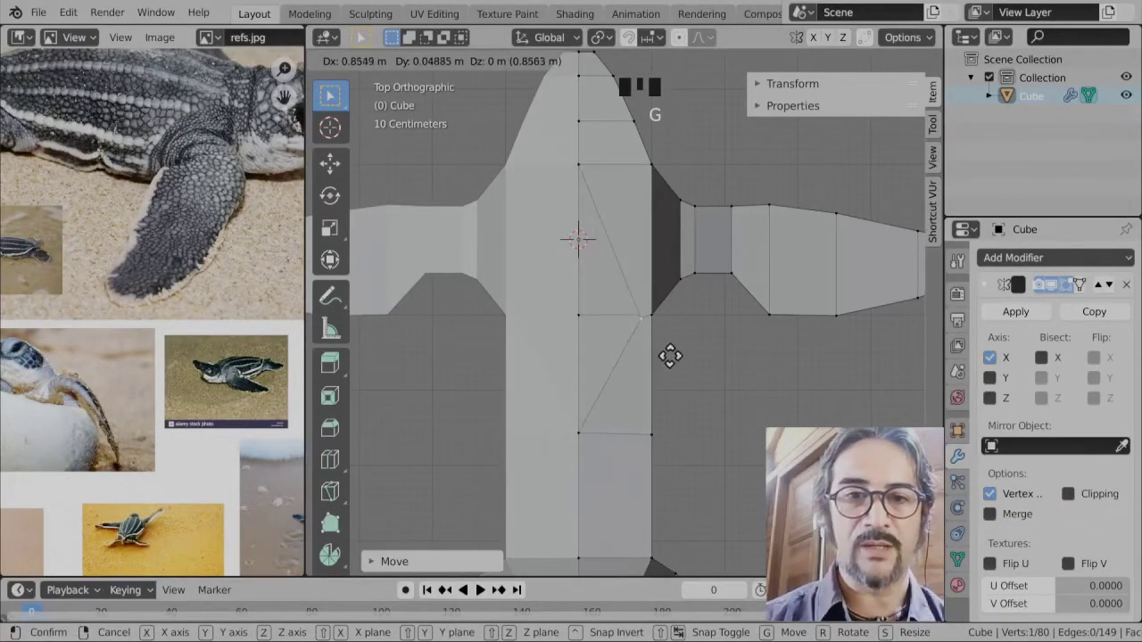
middle_drag(591, 431, 592, 324)
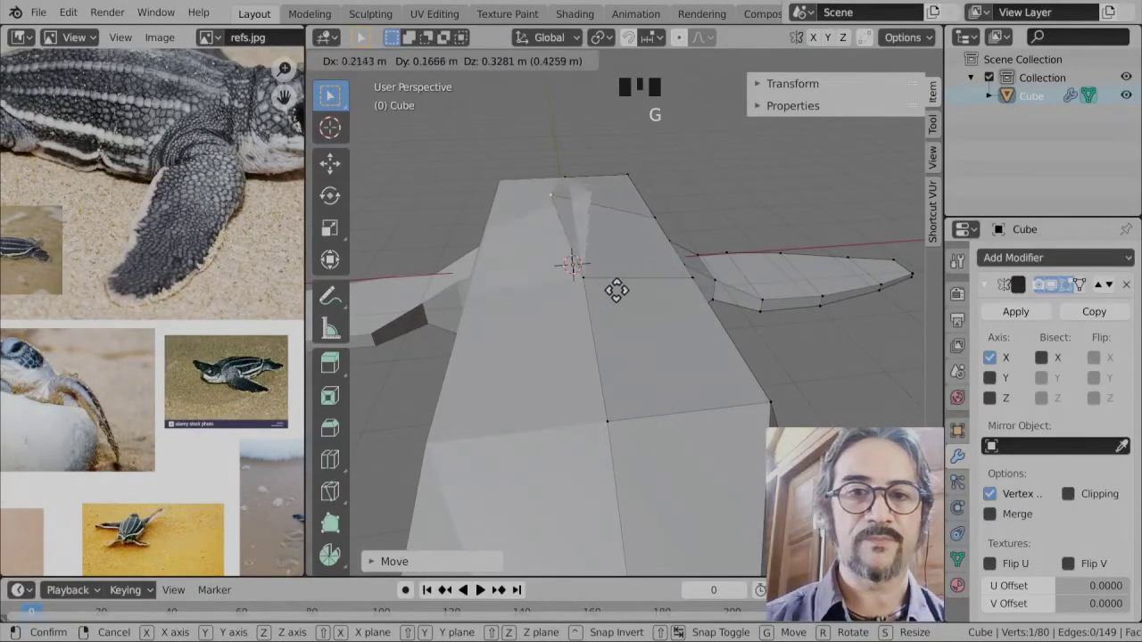
click(669, 303)
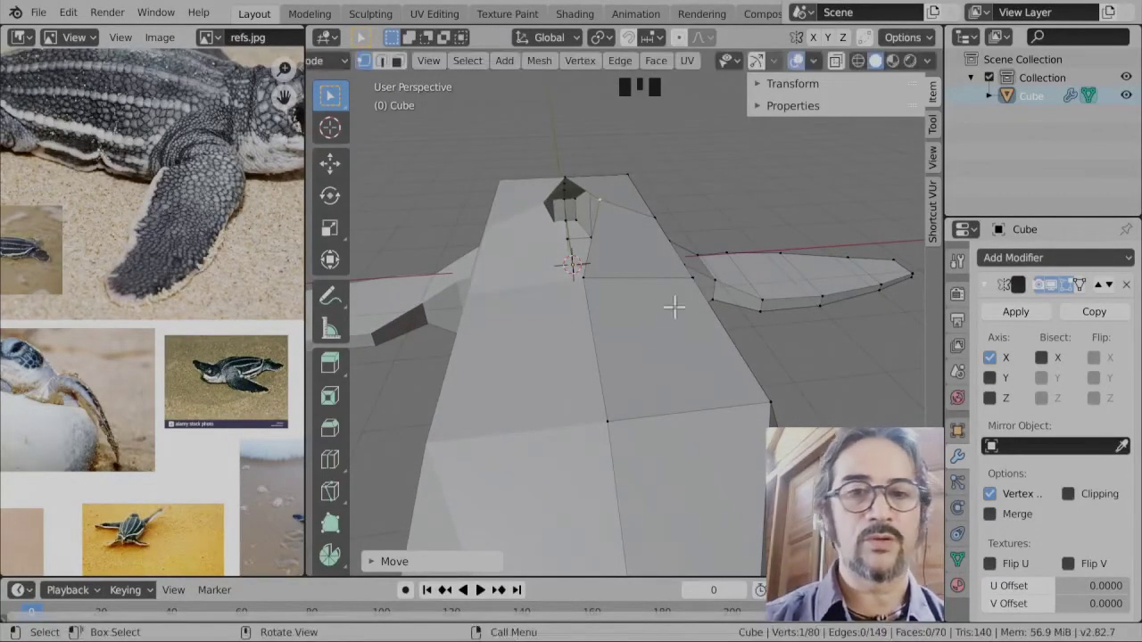
middle_drag(673, 306, 683, 375)
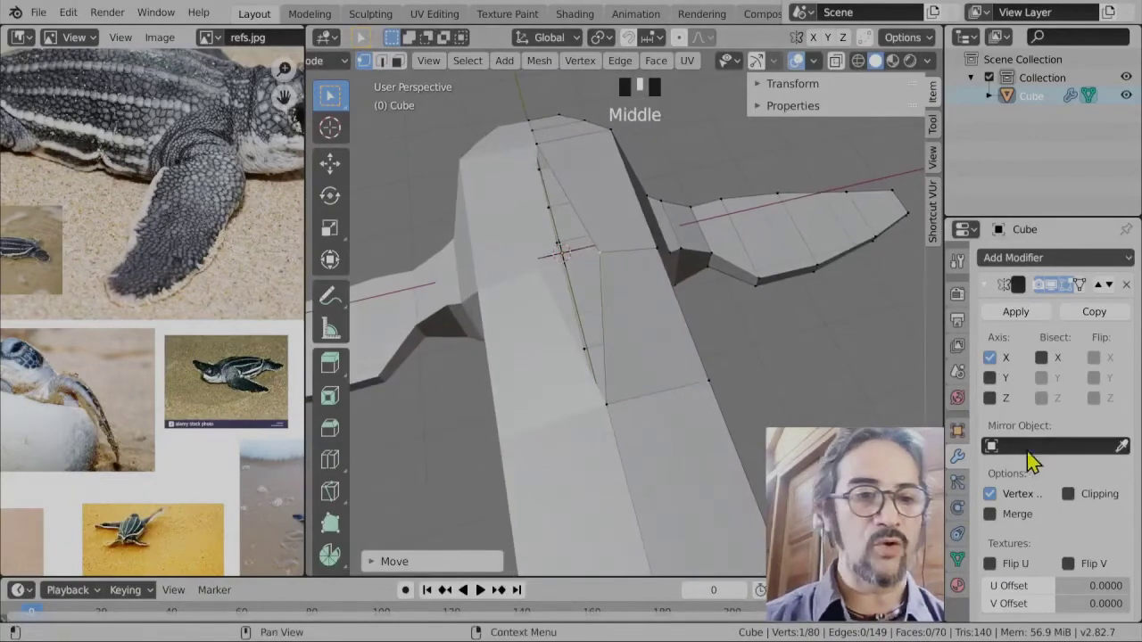
- Re-enable Clipping on the Mirror modifier and move the displaced vertex back onto the centreline
click(1068, 494)
middle_drag(616, 313, 604, 365)
key(g)
click(545, 296)
scroll(686, 410, down, 5)
middle_drag(686, 411, 686, 359)
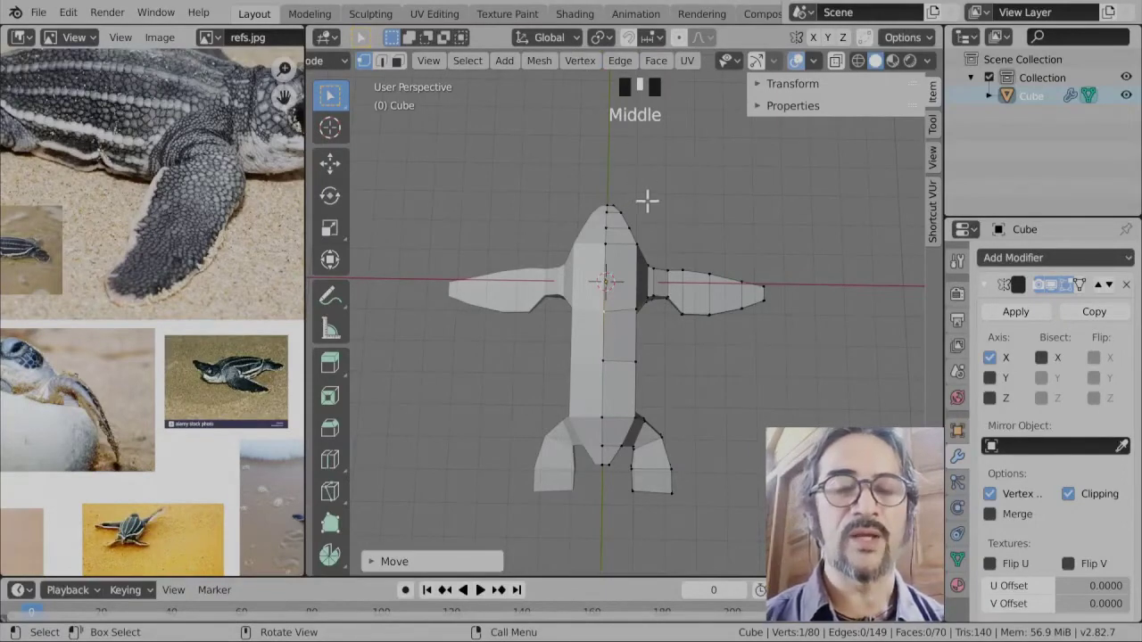
- Toggle proportional editing, leave it enabled and show its falloff options
key(o)
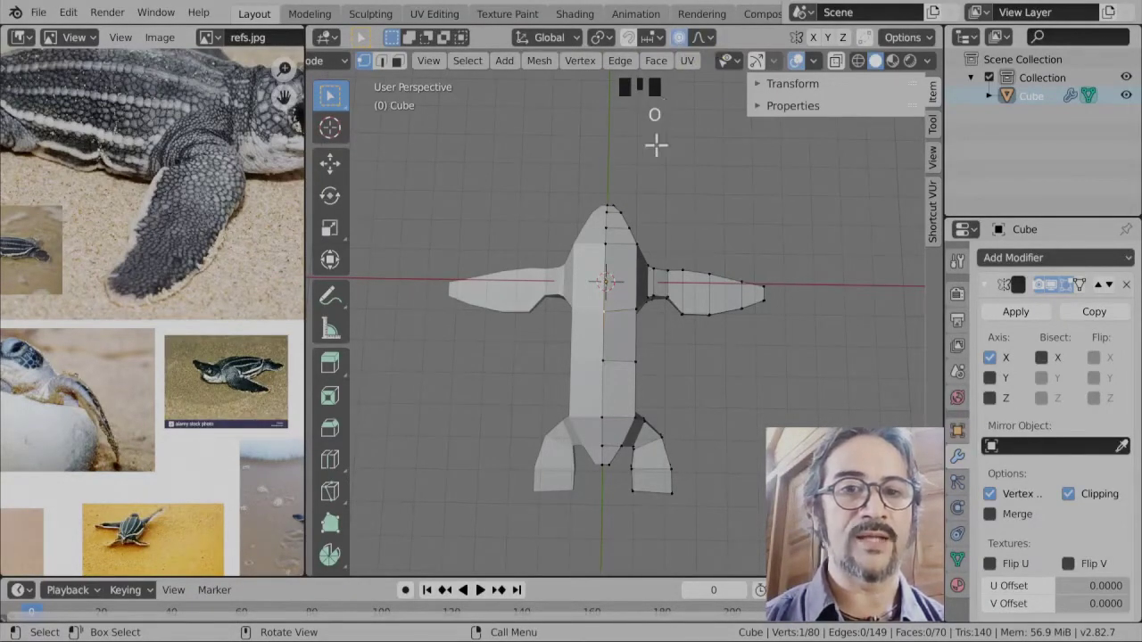
click(684, 39)
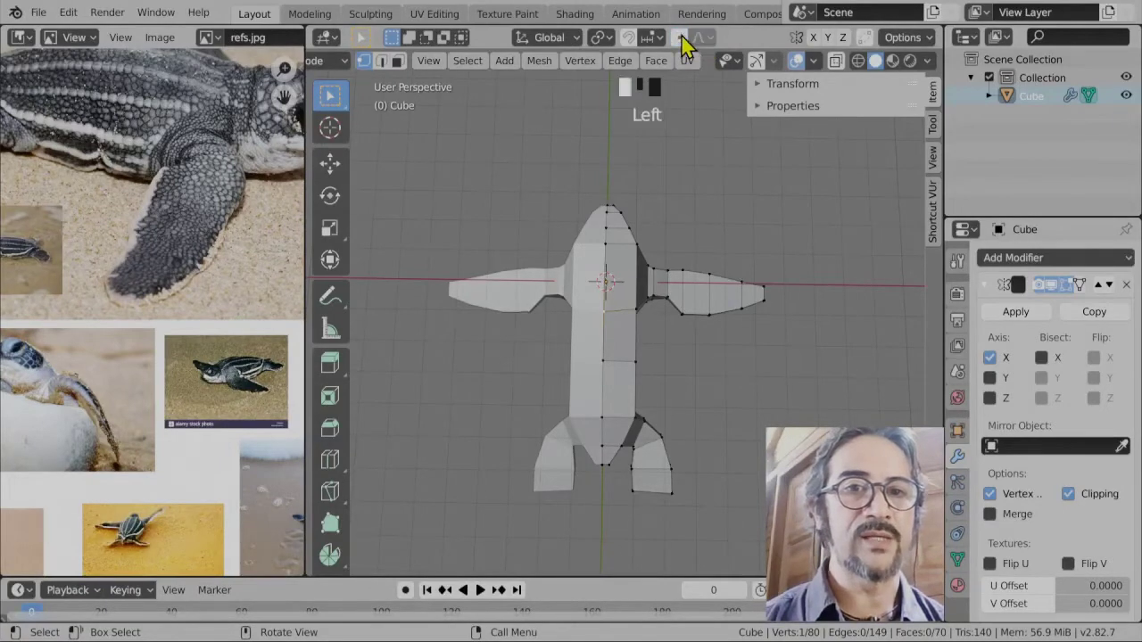
click(683, 39)
click(704, 39)
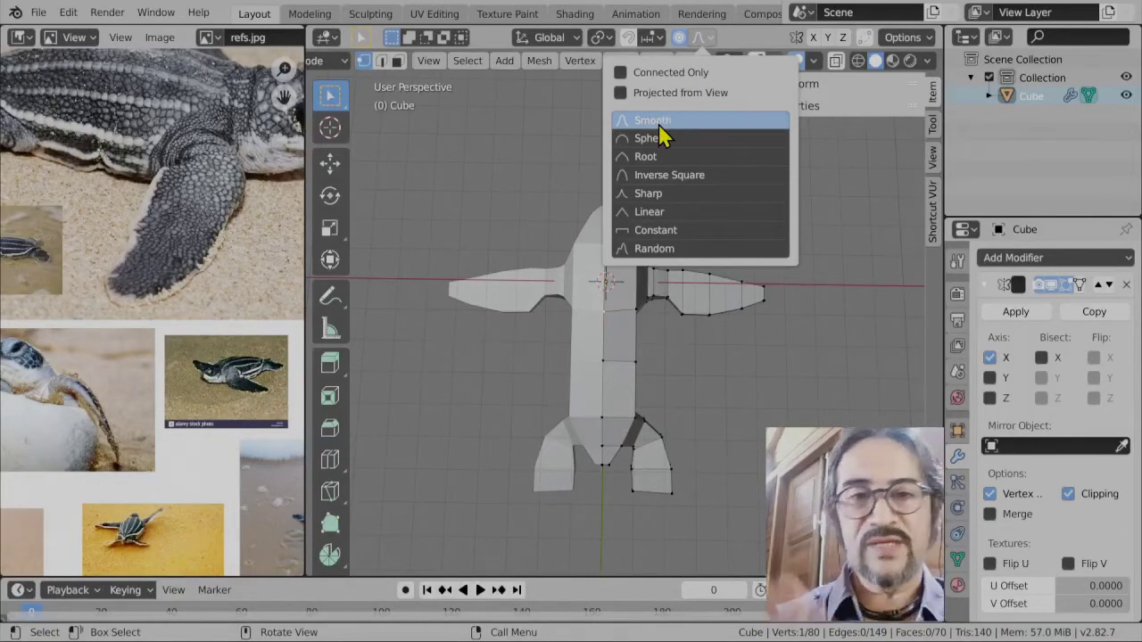
- Move a front-flipper vertex with Smooth proportional editing, trying influence sizes from about 0.75 to 3.45 before placing it
click(692, 302)
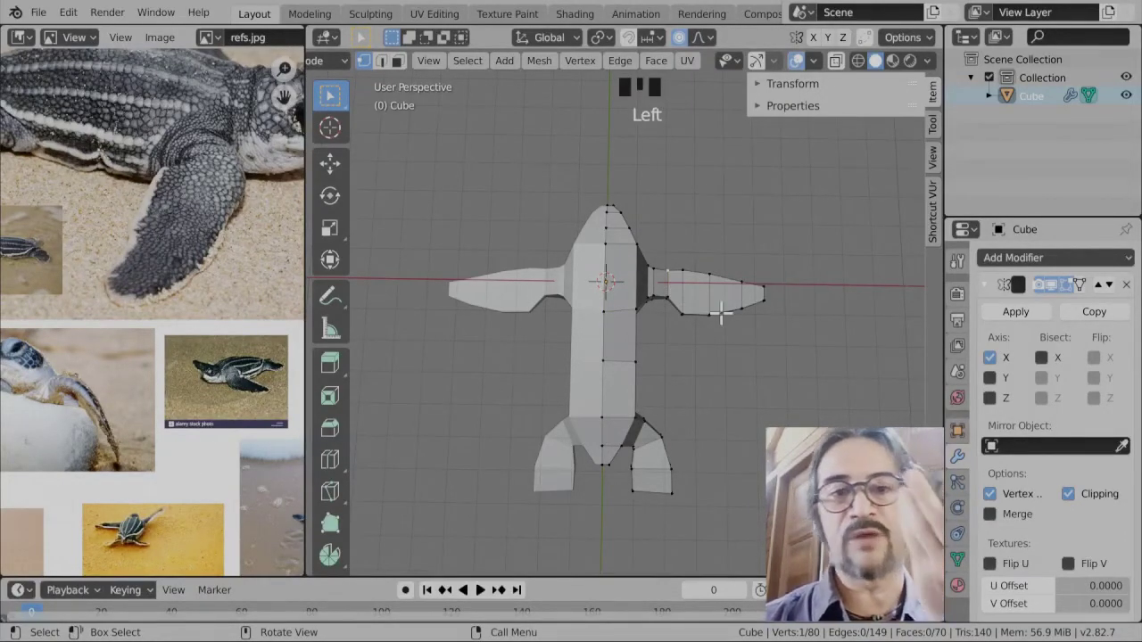
scroll(720, 312, down, 2)
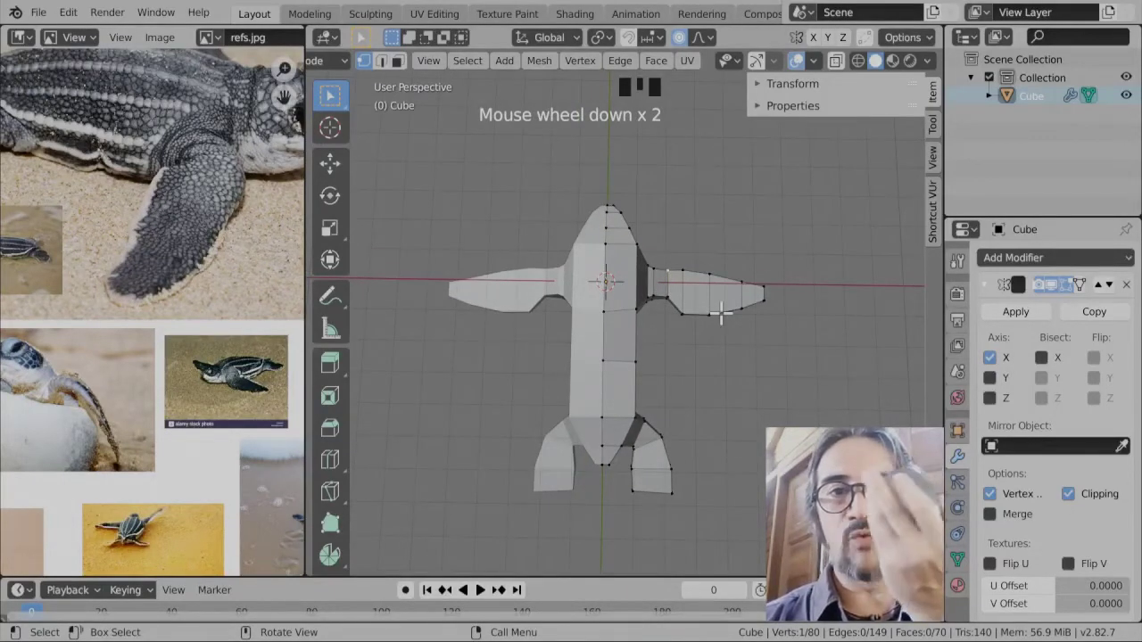
scroll(720, 312, up, 1)
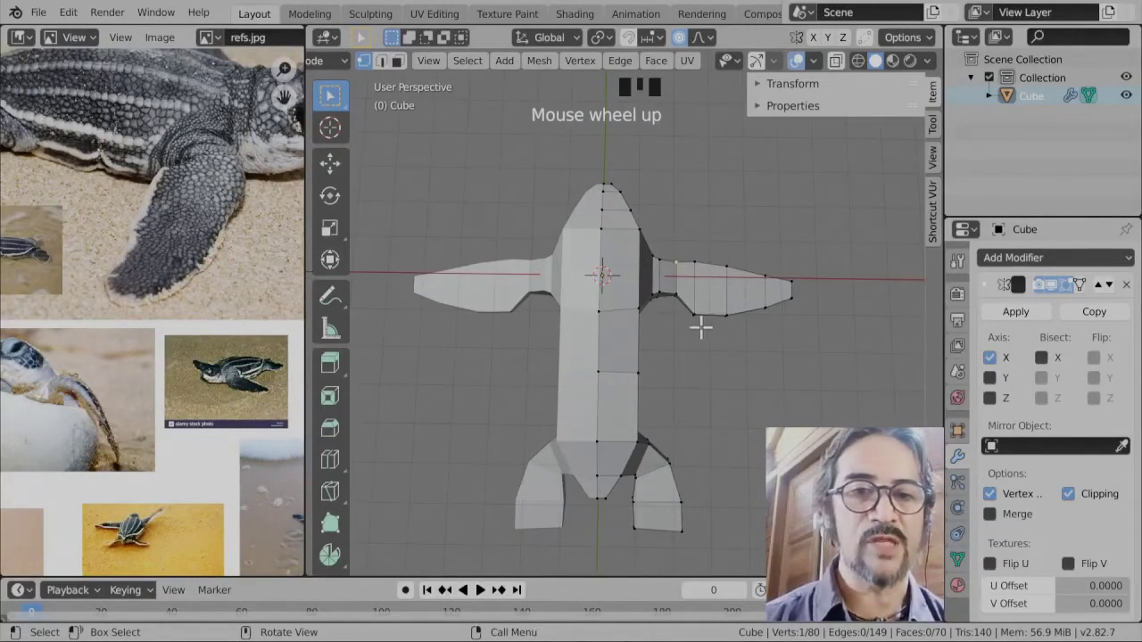
key(g)
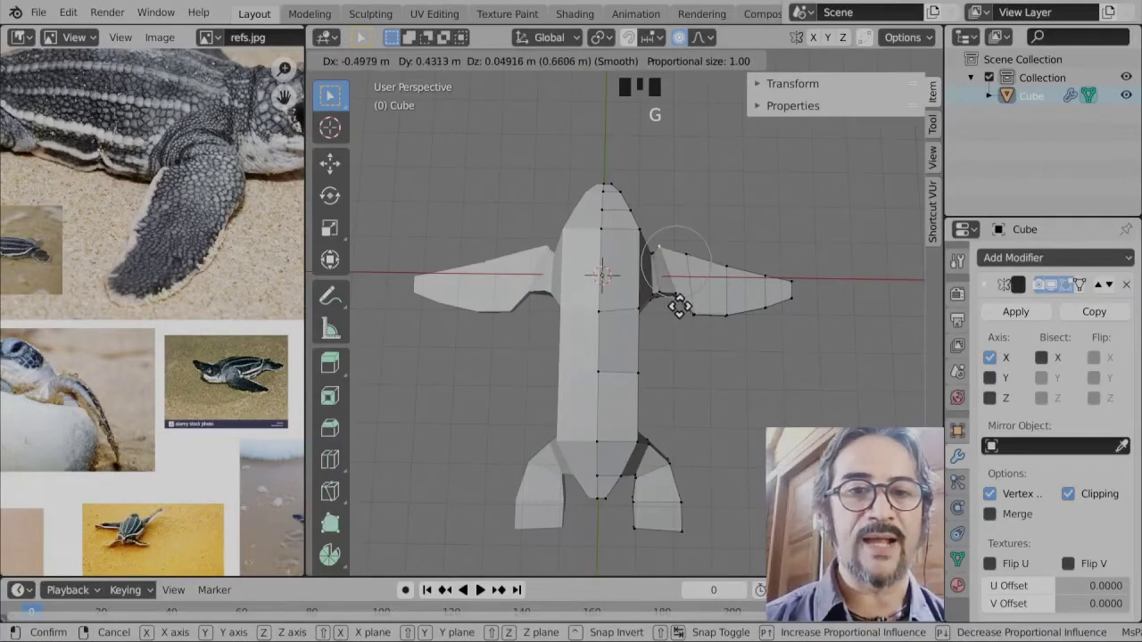
scroll(698, 307, up, 3)
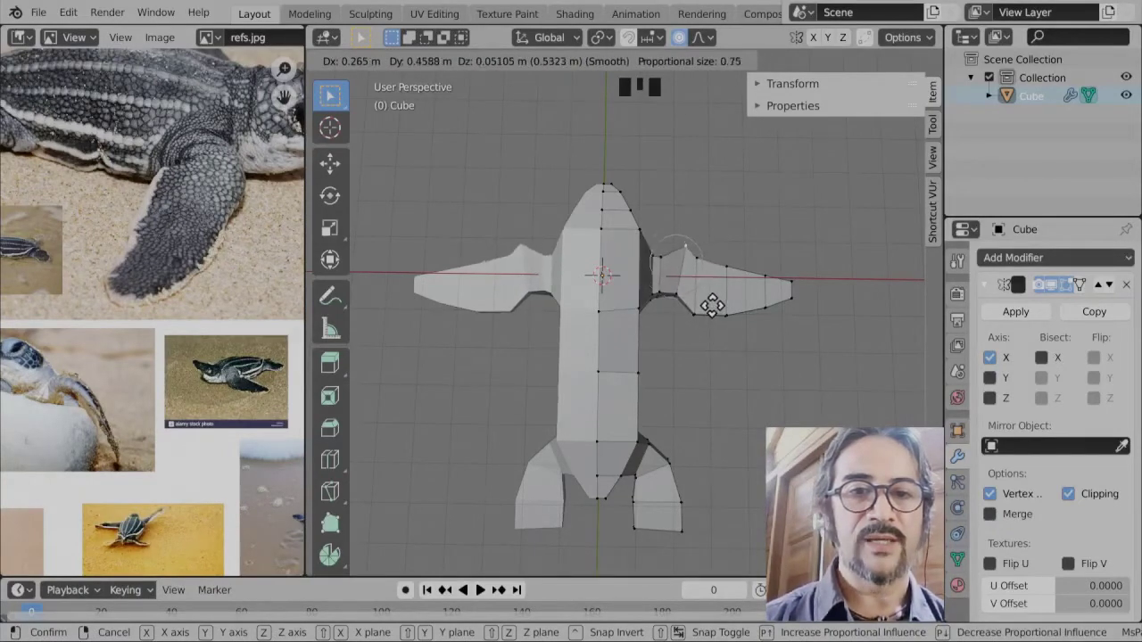
scroll(710, 306, down, 14)
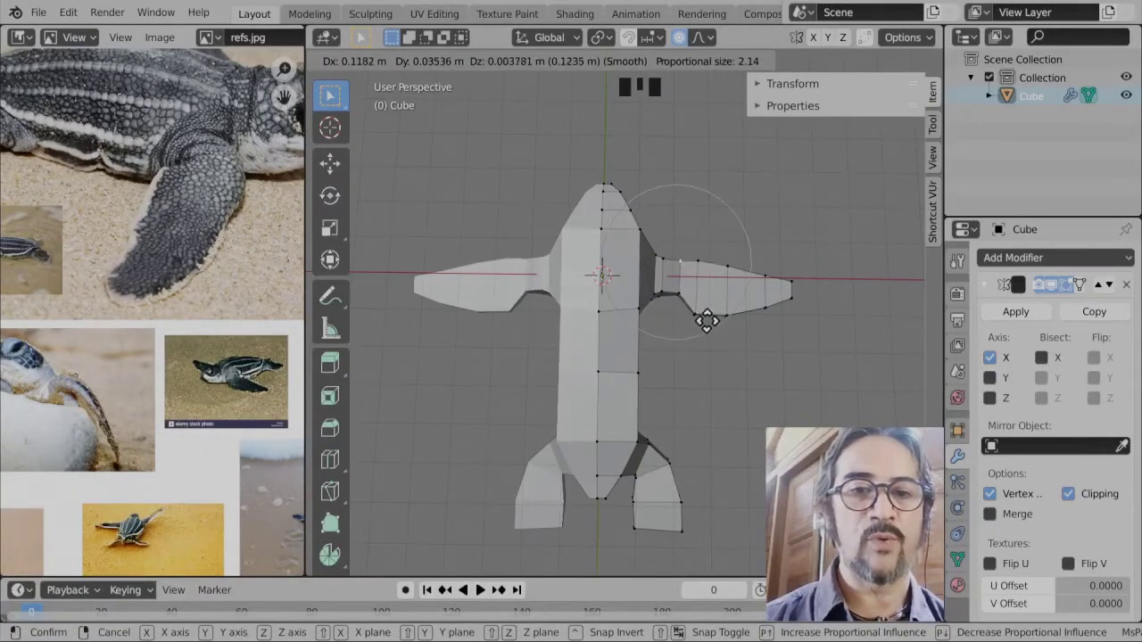
scroll(708, 326, down, 2)
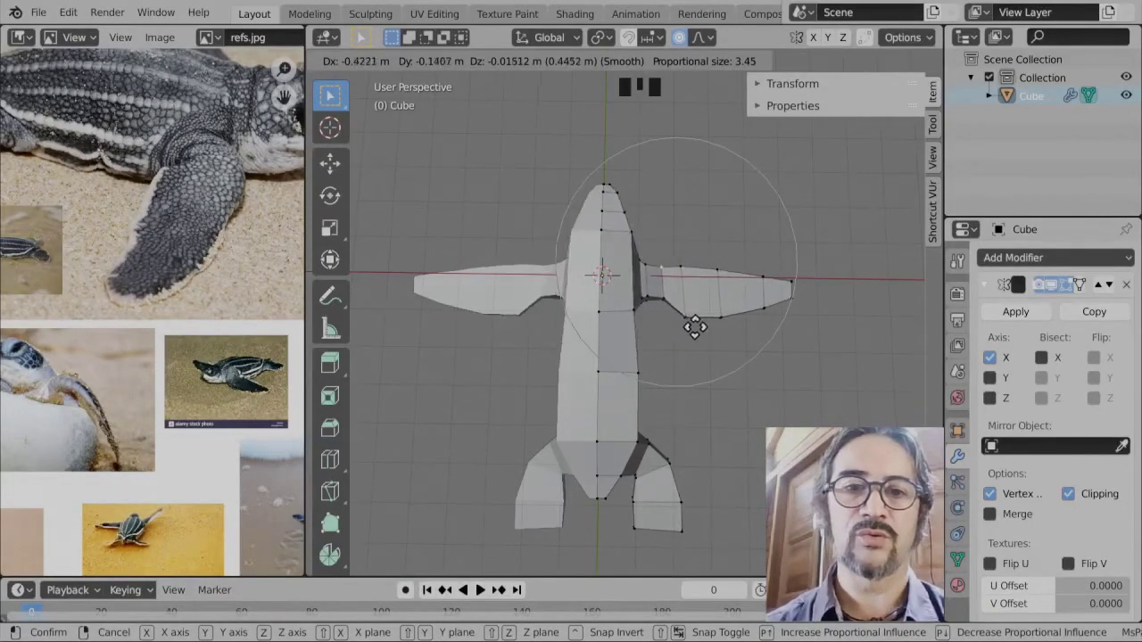
scroll(713, 326, up, 8)
scroll(734, 323, down, 6)
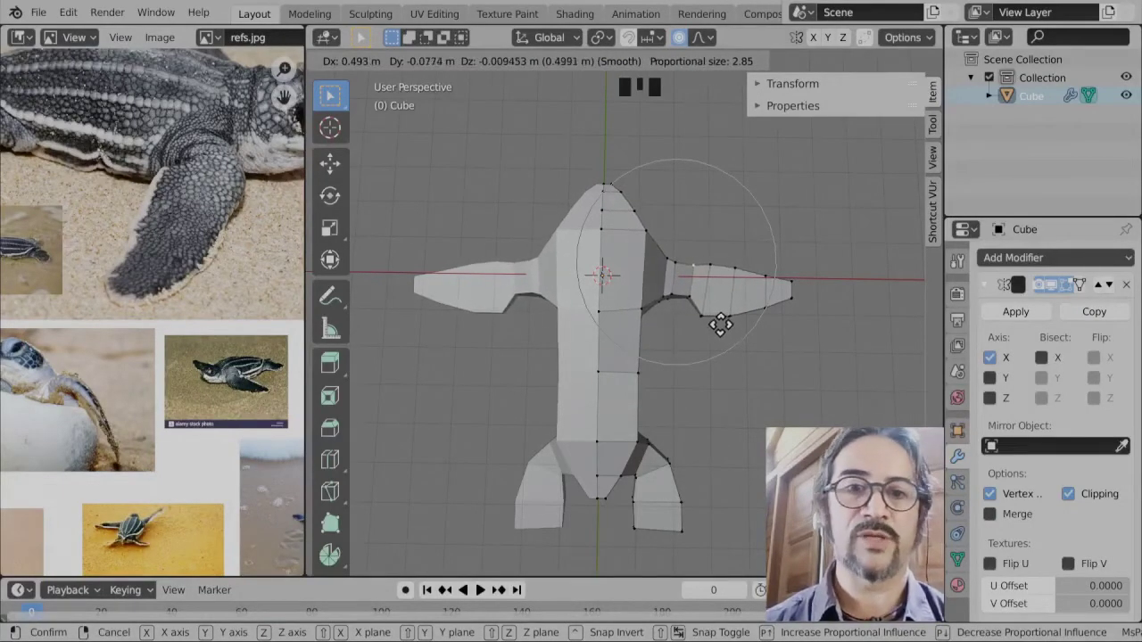
click(662, 323)
- Using the top-view turtle photo as reference, widen the body by moving the side vertex behind the front flipper outward with proportional size 3.80
click(638, 331)
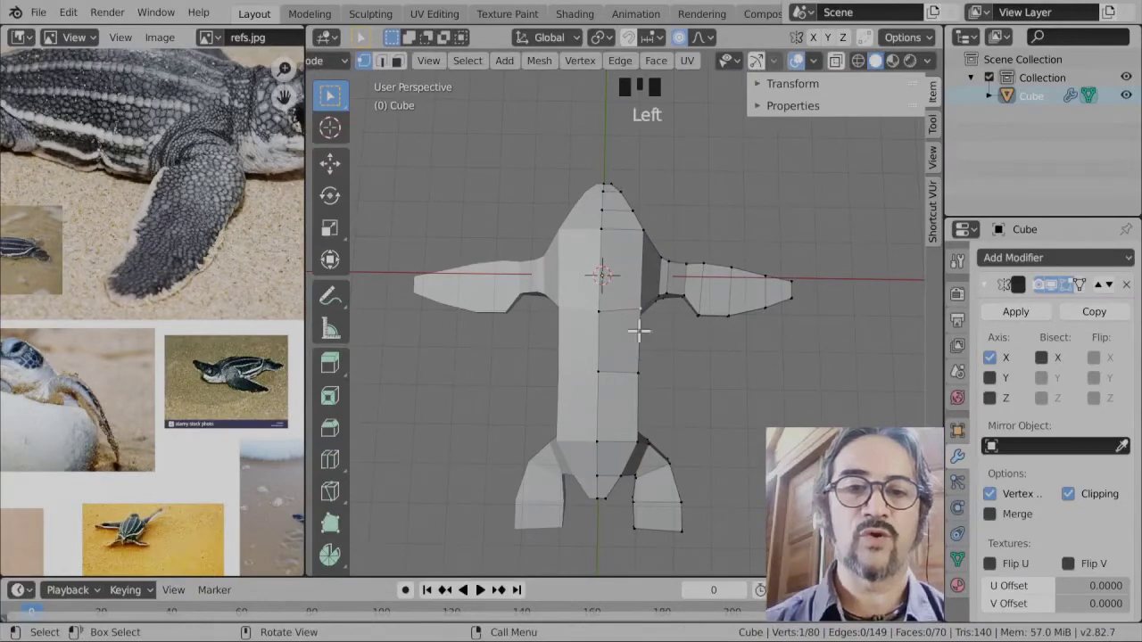
scroll(168, 374, down, 4)
scroll(148, 351, up, 5)
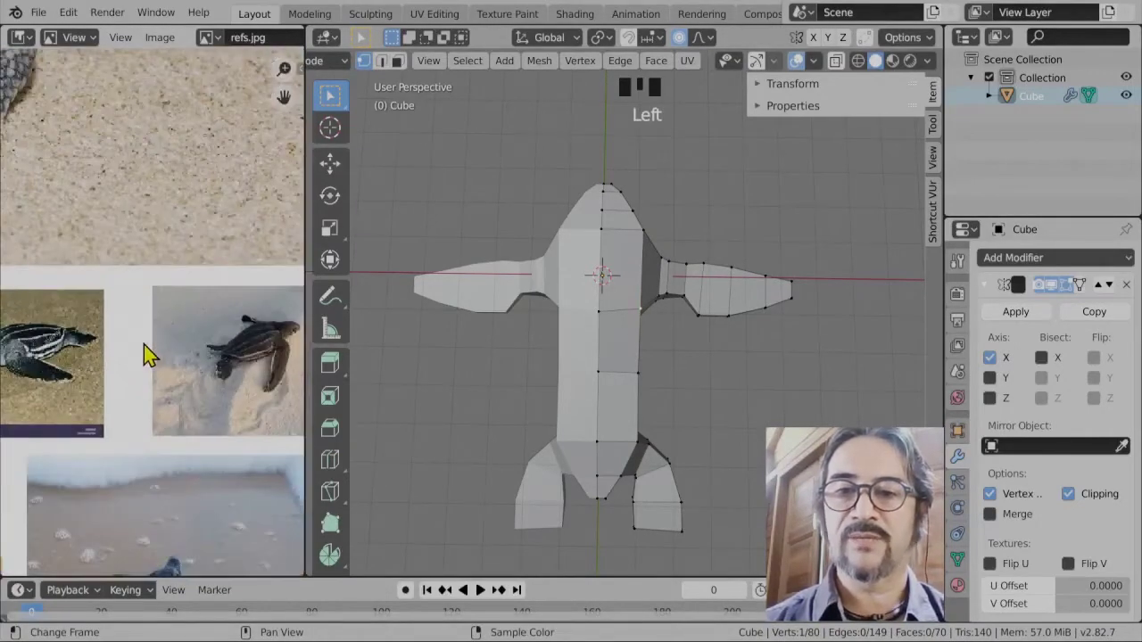
scroll(142, 387, up, 1)
middle_drag(143, 388, 48, 384)
middle_drag(89, 460, 197, 62)
scroll(248, 172, up, 1)
scroll(152, 265, up, 2)
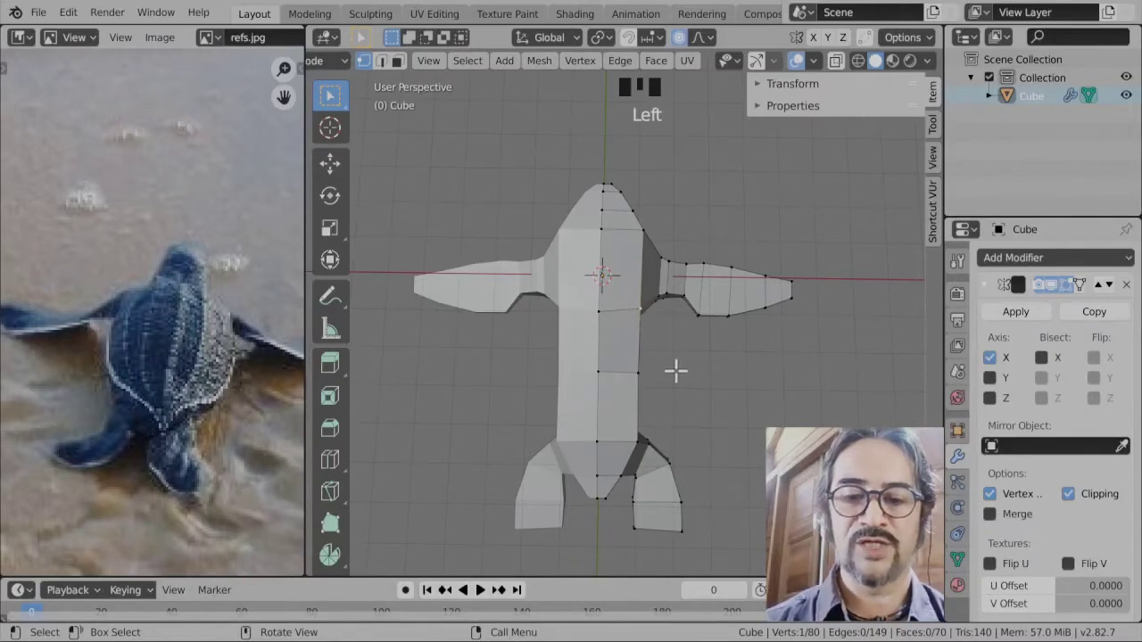
key(g)
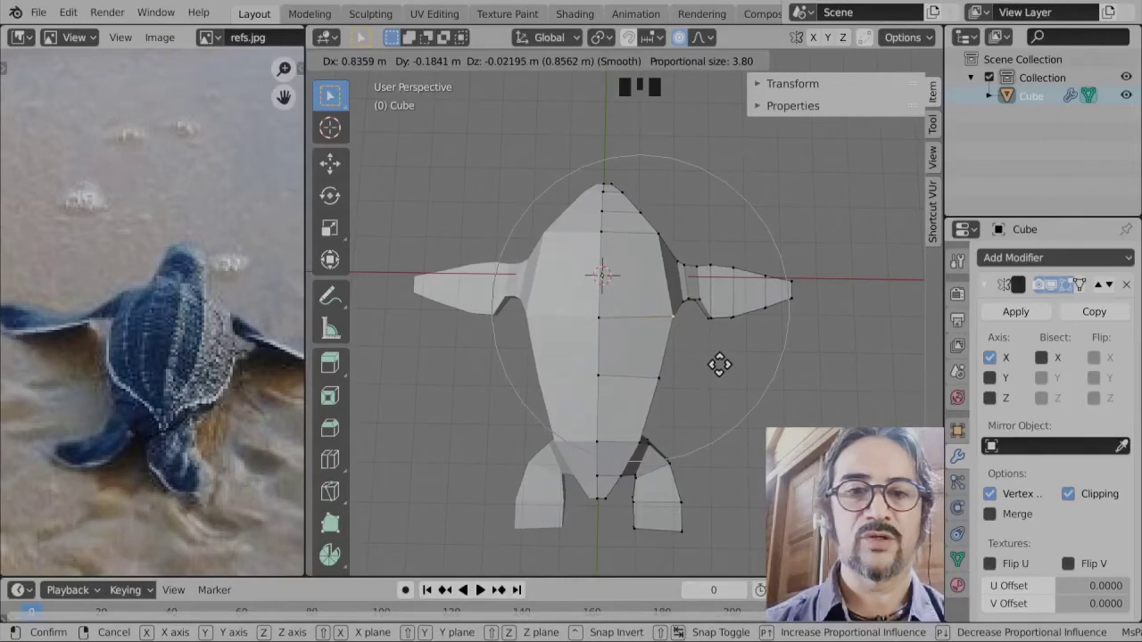
click(719, 366)
- Shape the neck by moving the side vertex between head and shoulder inward, reducing the proportional size to 0.26
scroll(658, 127, up, 2)
scroll(707, 186, down, 2)
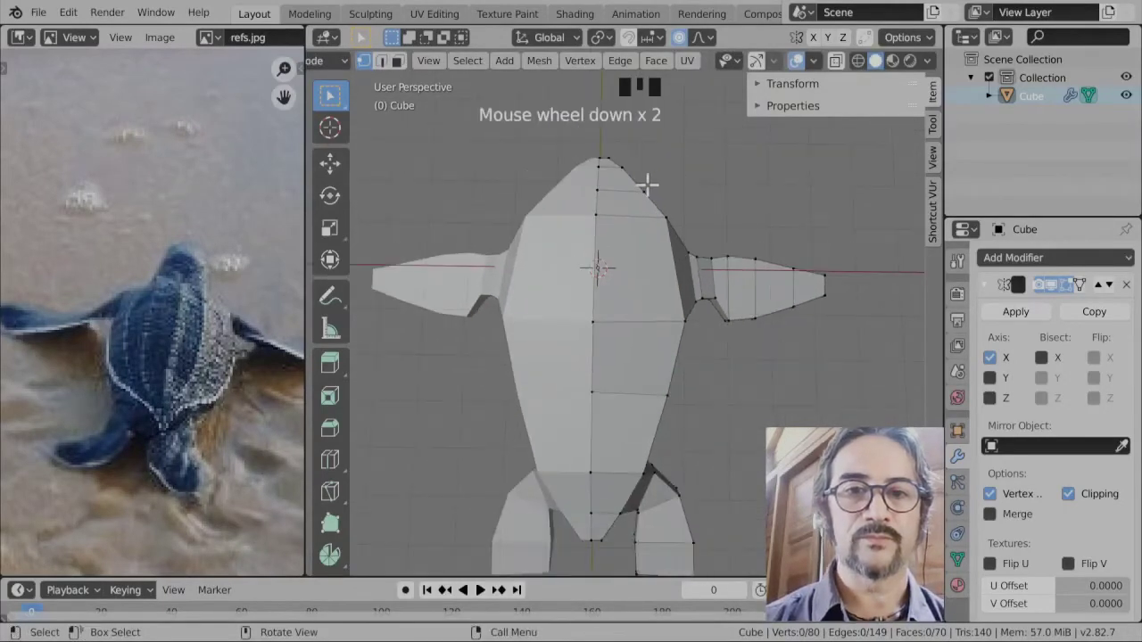
key(g)
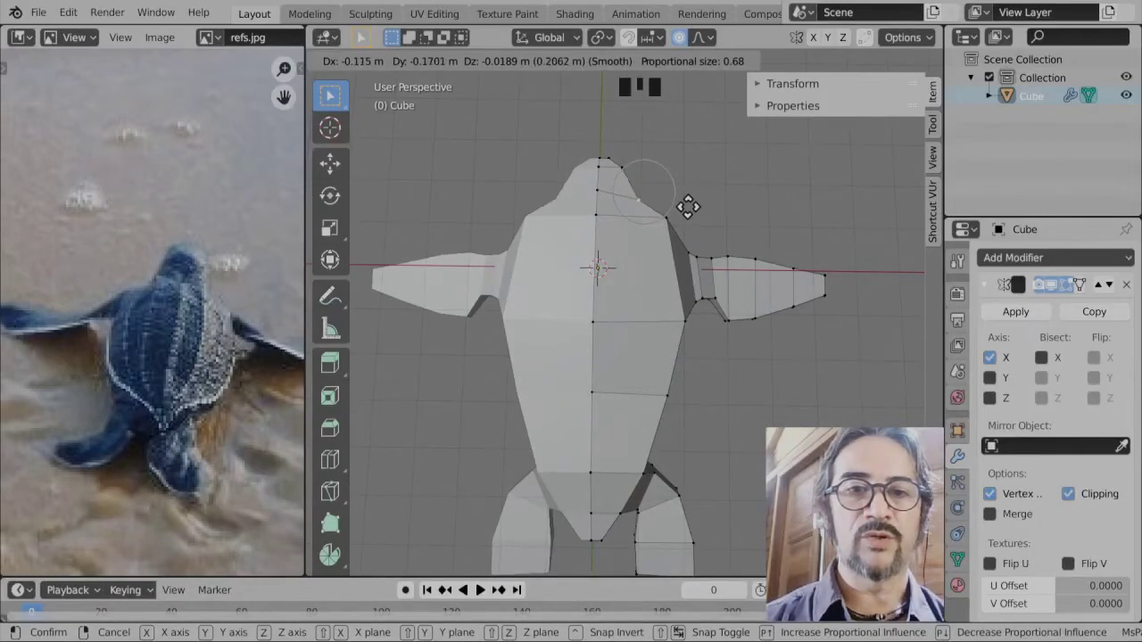
scroll(678, 211, up, 10)
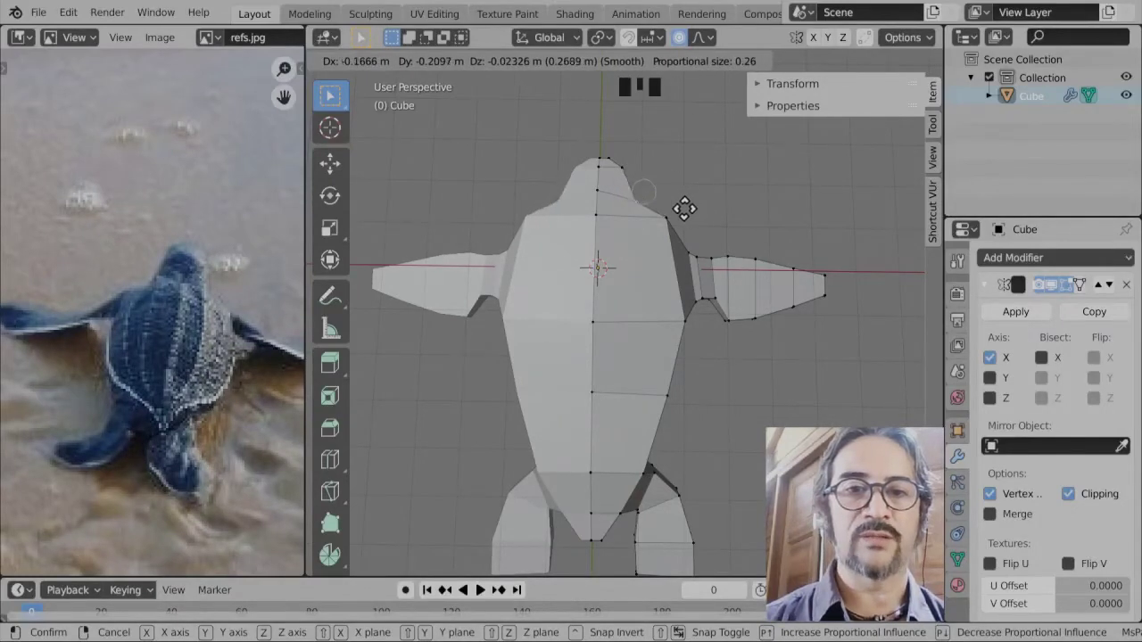
click(678, 213)
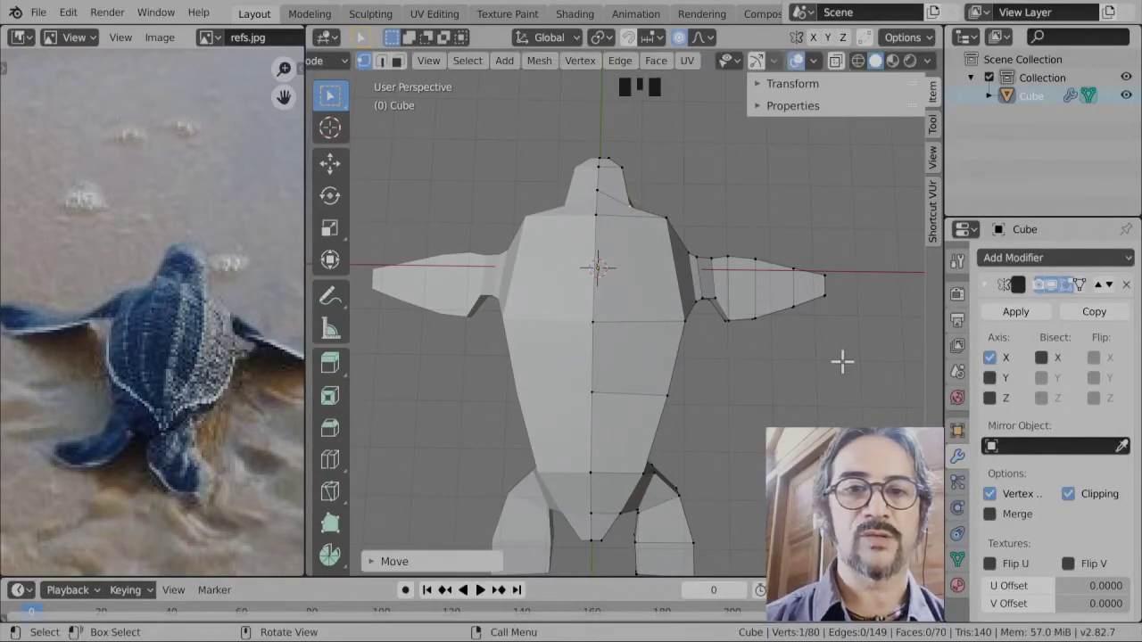
- Lengthen the front flipper by moving its tip vertex outward about 1.8 m with proportional size 3.45
click(841, 328)
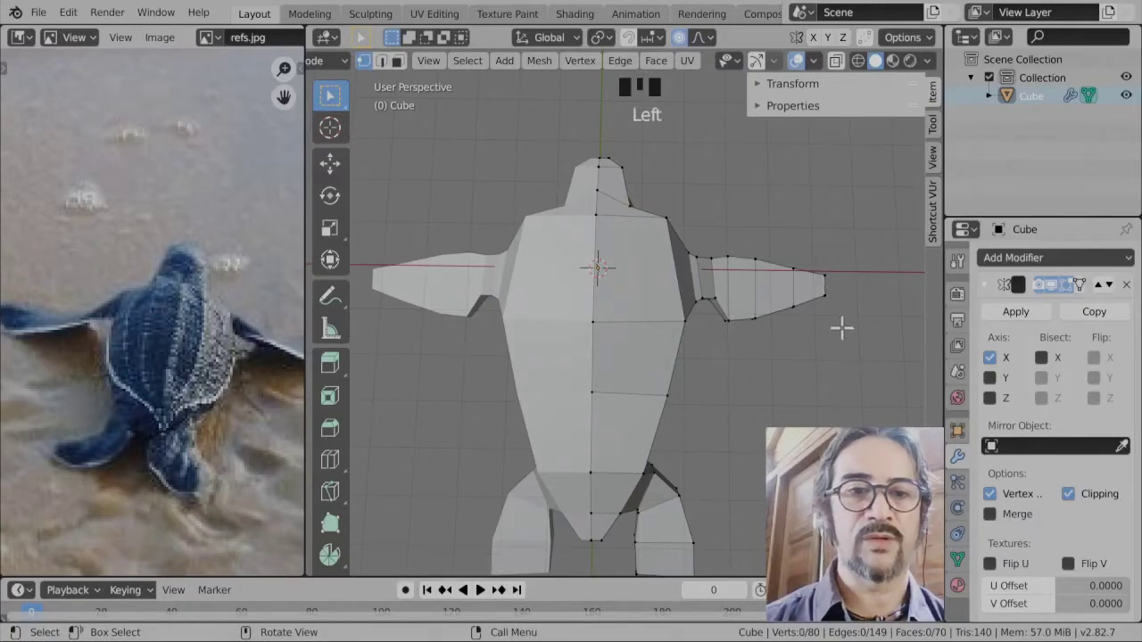
click(823, 274)
scroll(834, 303, down, 3)
key(g)
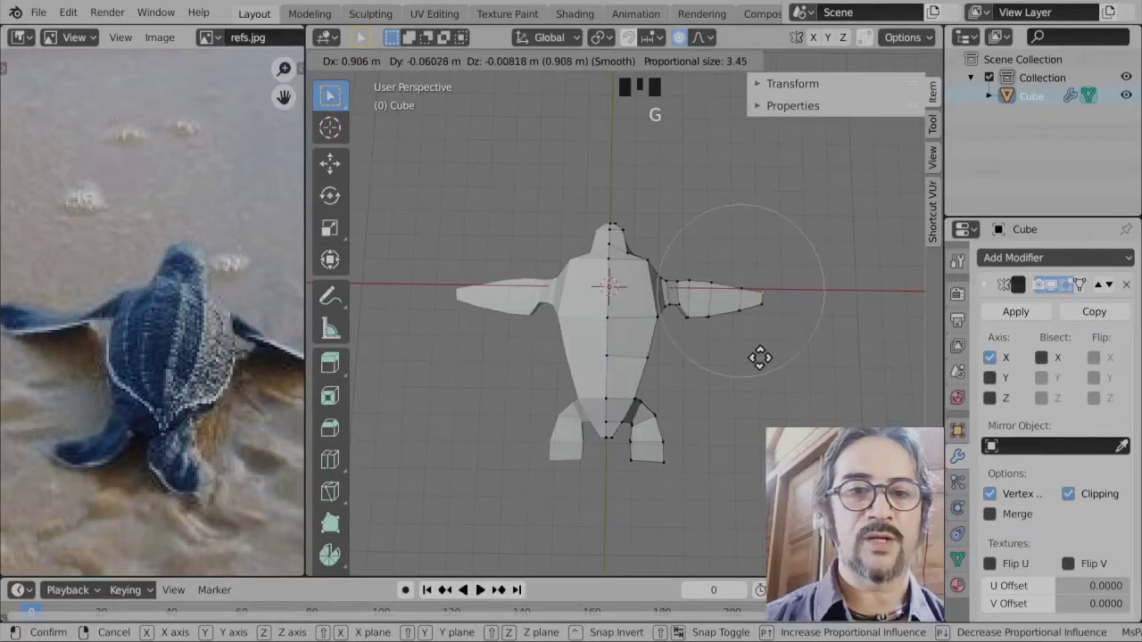
scroll(763, 365, down, 2)
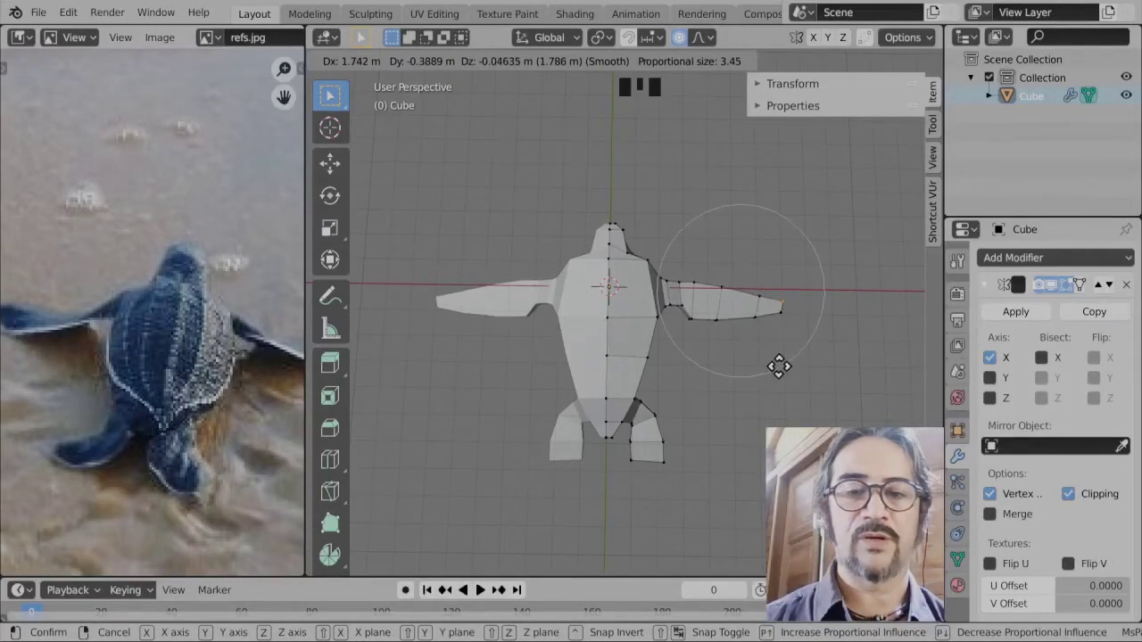
click(739, 294)
- Broaden the front flipper by moving its middle vertices on the leading and trailing edges apart with proportional size 3.45
click(740, 307)
key(g)
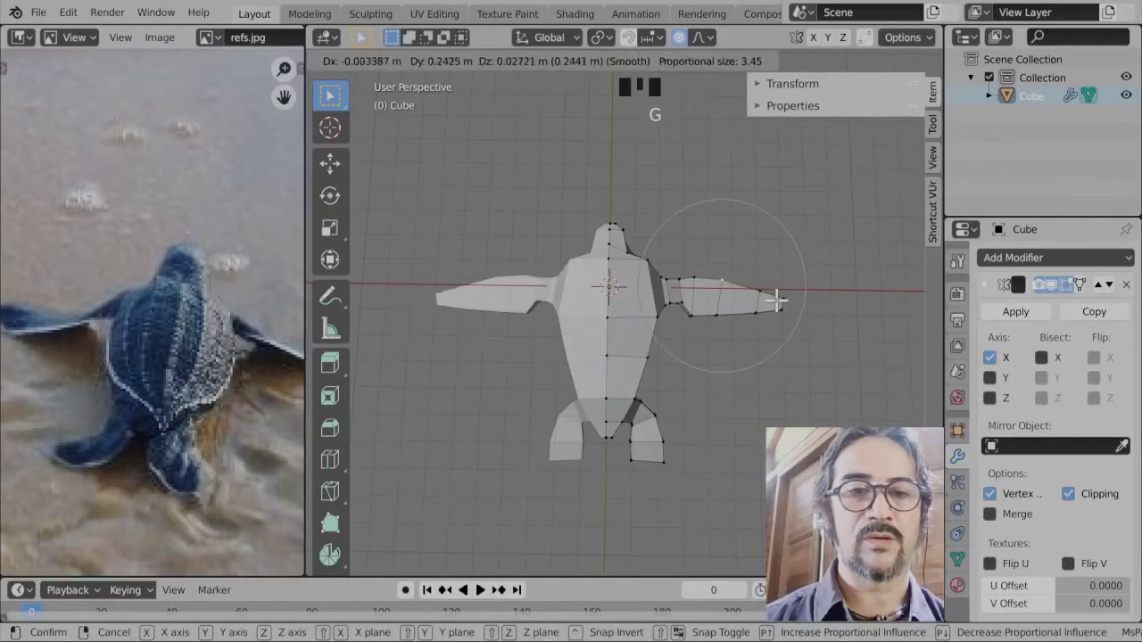
click(776, 302)
key(g)
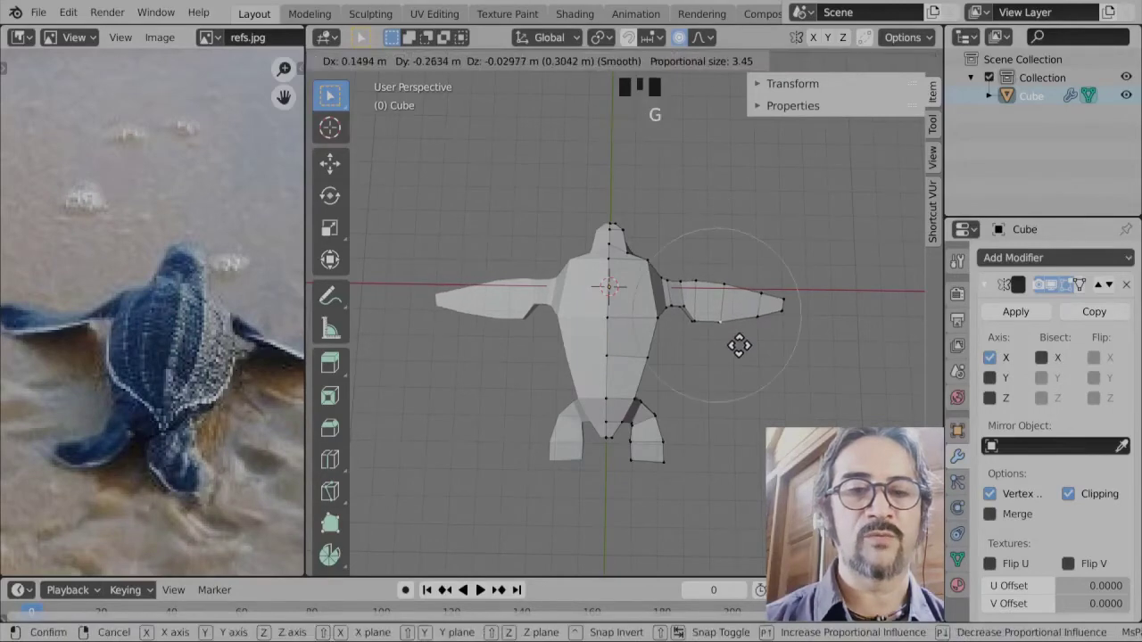
click(737, 353)
- Splay the rear flipper outward by moving the vertices at its tip with proportional editing
click(667, 465)
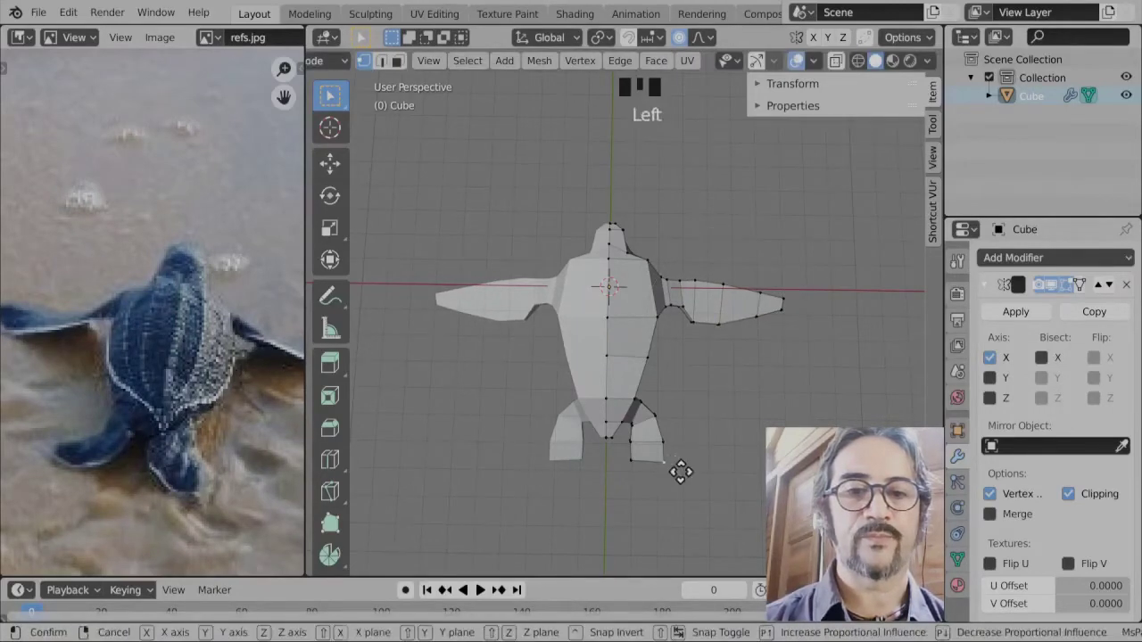
key(g)
click(660, 473)
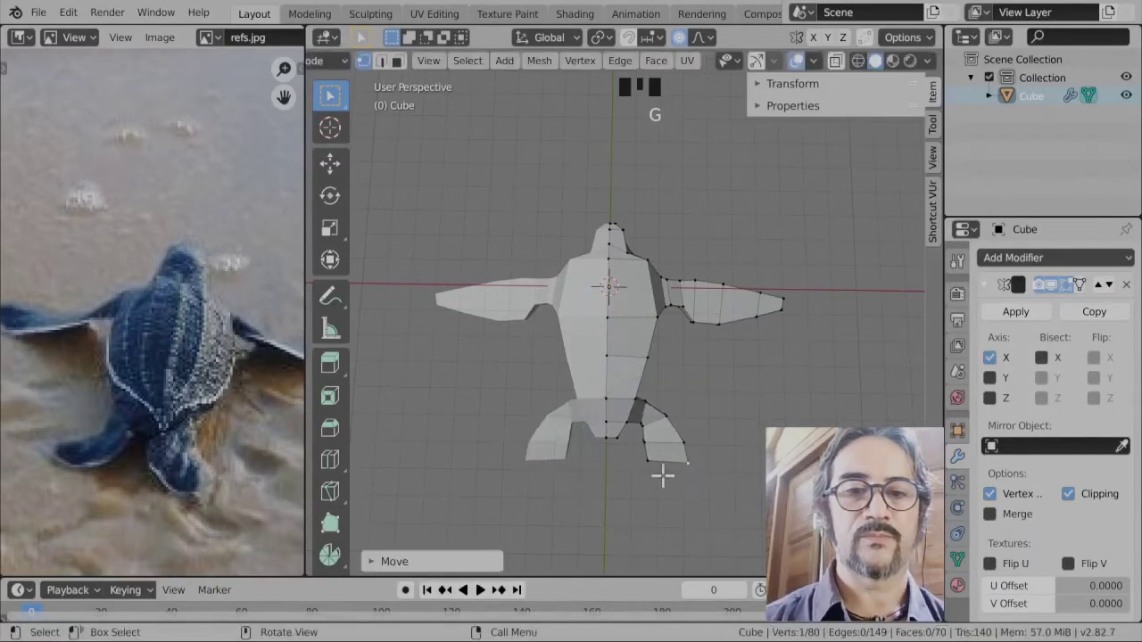
click(650, 466)
key(g)
click(658, 485)
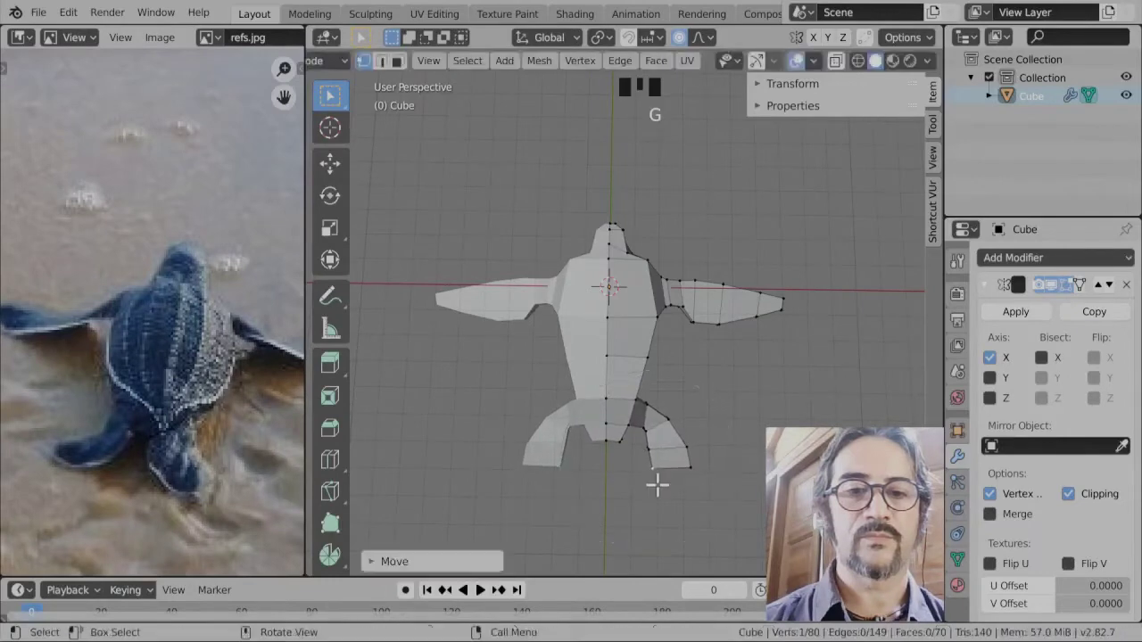
click(721, 465)
key(g)
click(716, 451)
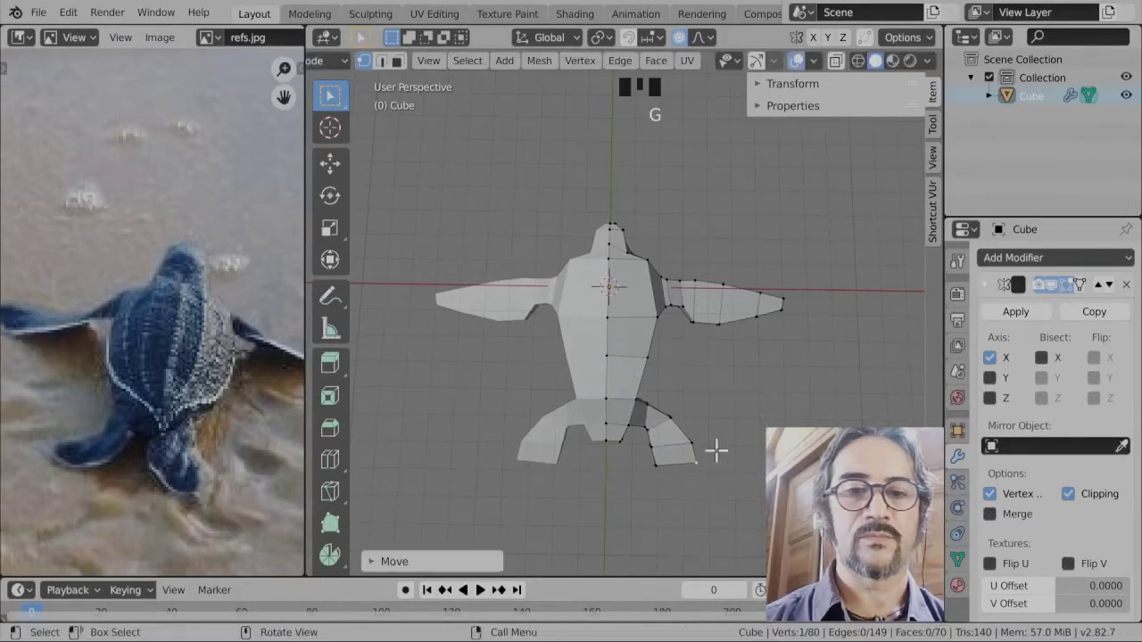
- Fill out the rear of the shell by moving its side vertex outward and backward with proportional size 2.59
click(649, 367)
key(g)
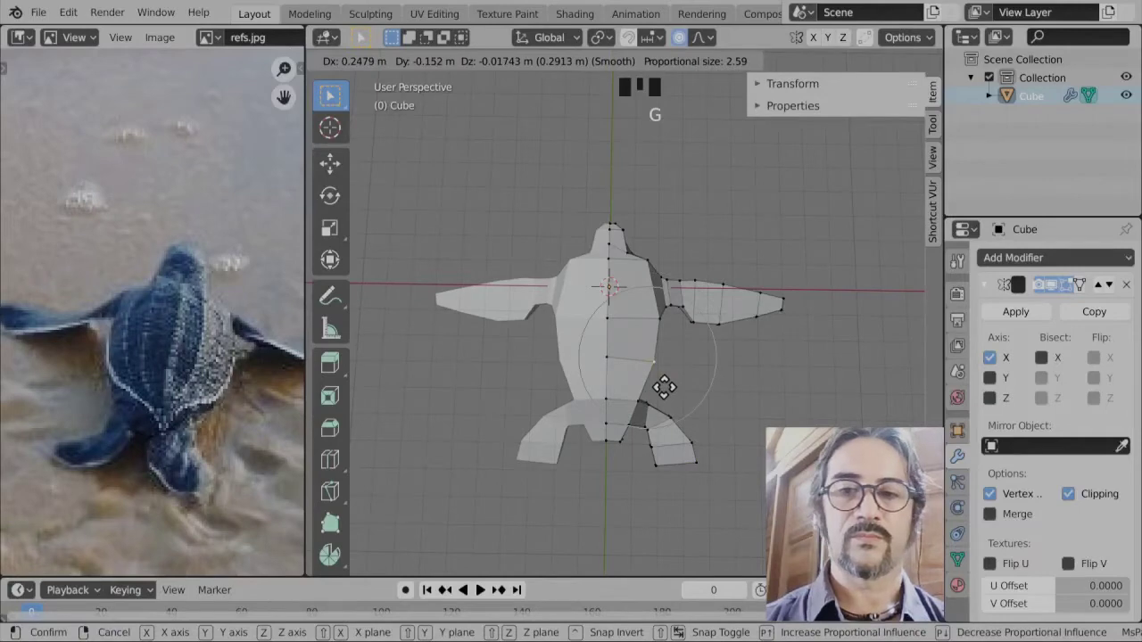
click(663, 387)
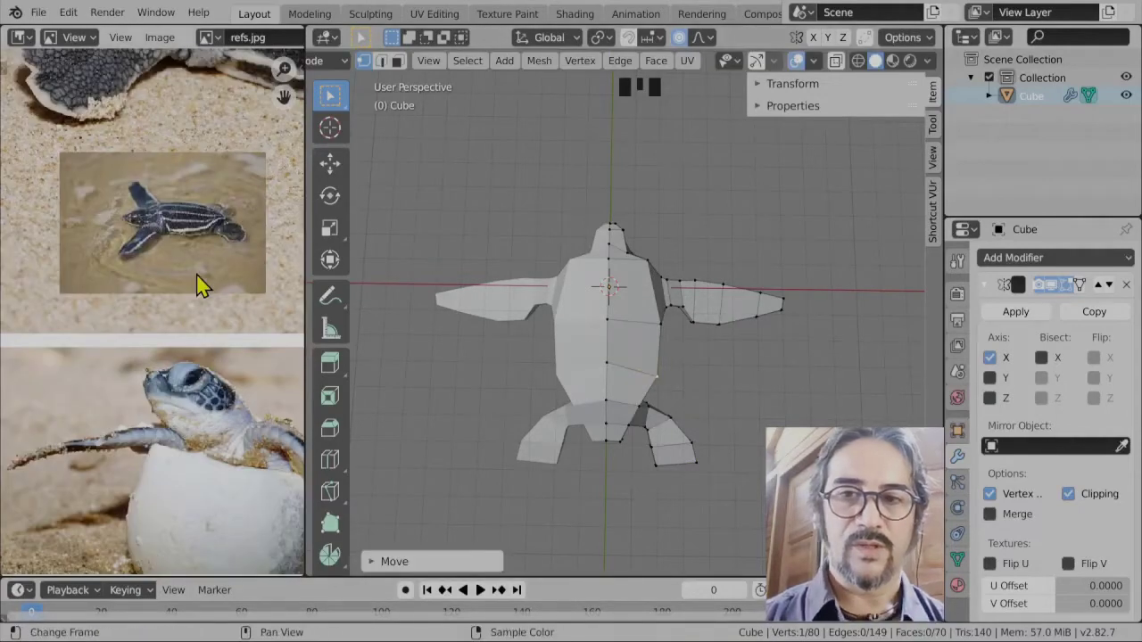
- Examine the turtle reference photos for the shape of the shell and flippers
middle_drag(148, 135, 178, 361)
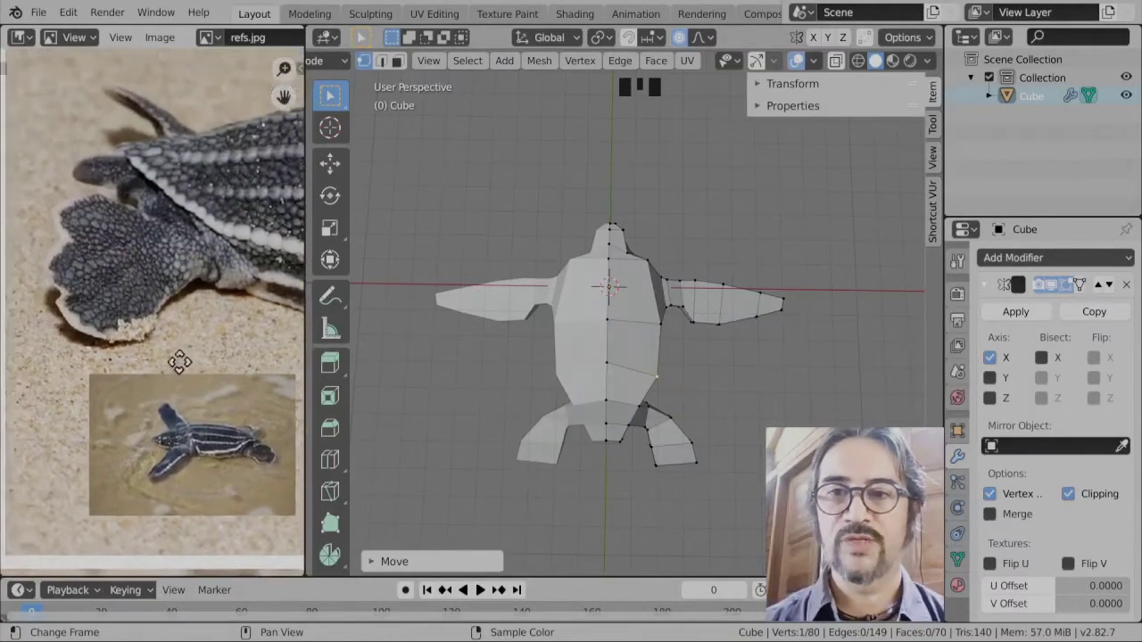
scroll(224, 295, down, 3)
scroll(102, 313, up, 5)
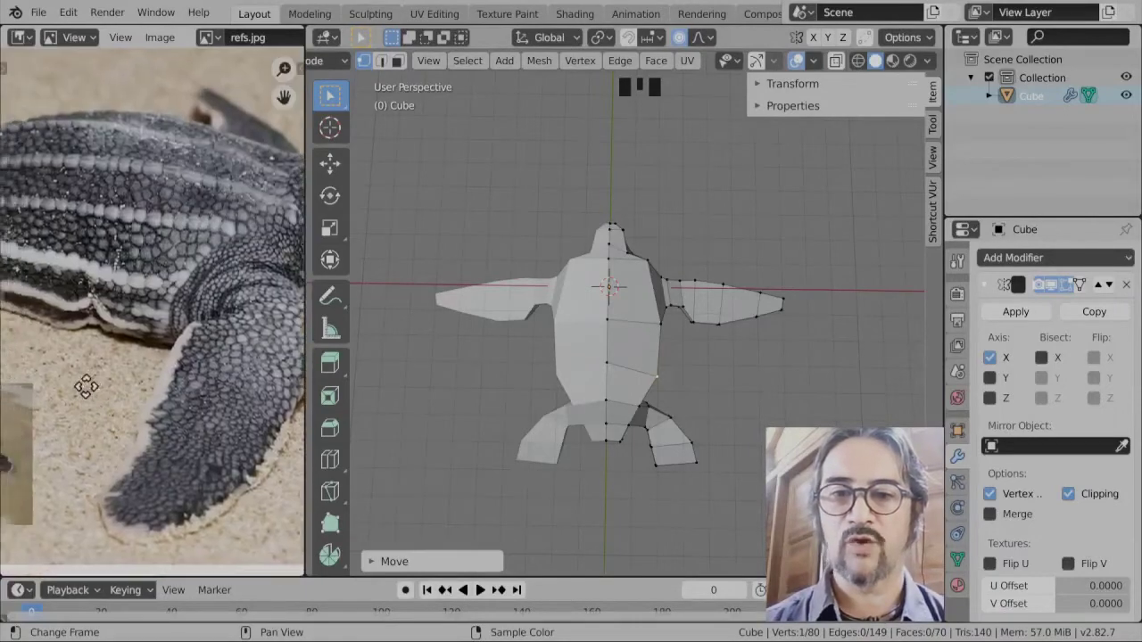
middle_drag(84, 387, 255, 323)
scroll(242, 365, up, 5)
mouse_move(152, 486)
middle_down()
mouse_move(79, 418)
mouse_move(115, 375)
middle_up()
scroll(168, 359, up, 1)
scroll(161, 320, down, 2)
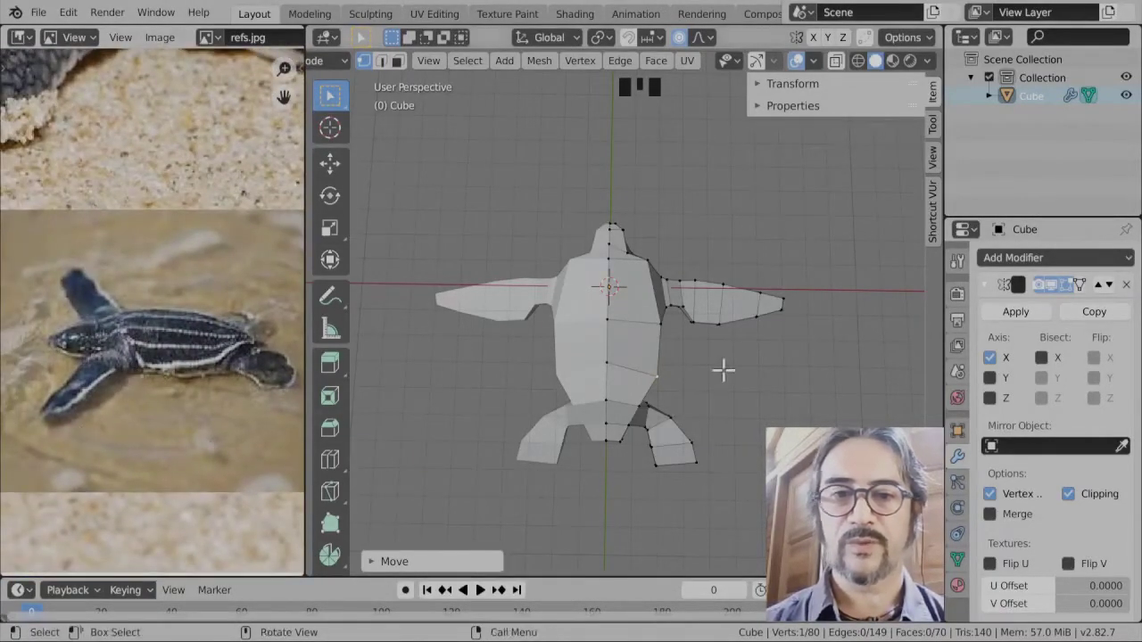
- Arch the shell in a side perspective view by raising the back's centreline with proportional editing and adjusting a neighbouring vertex
scroll(702, 410, up, 2)
key(g)
key(Escape)
middle_drag(708, 407, 553, 262)
click(628, 284)
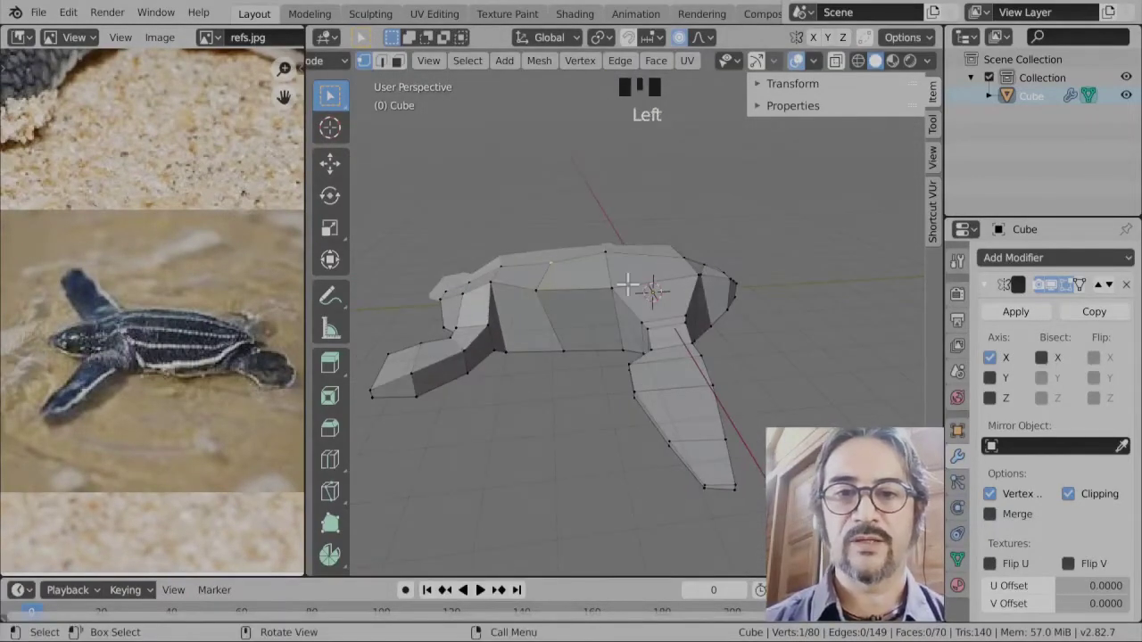
key(g)
click(628, 263)
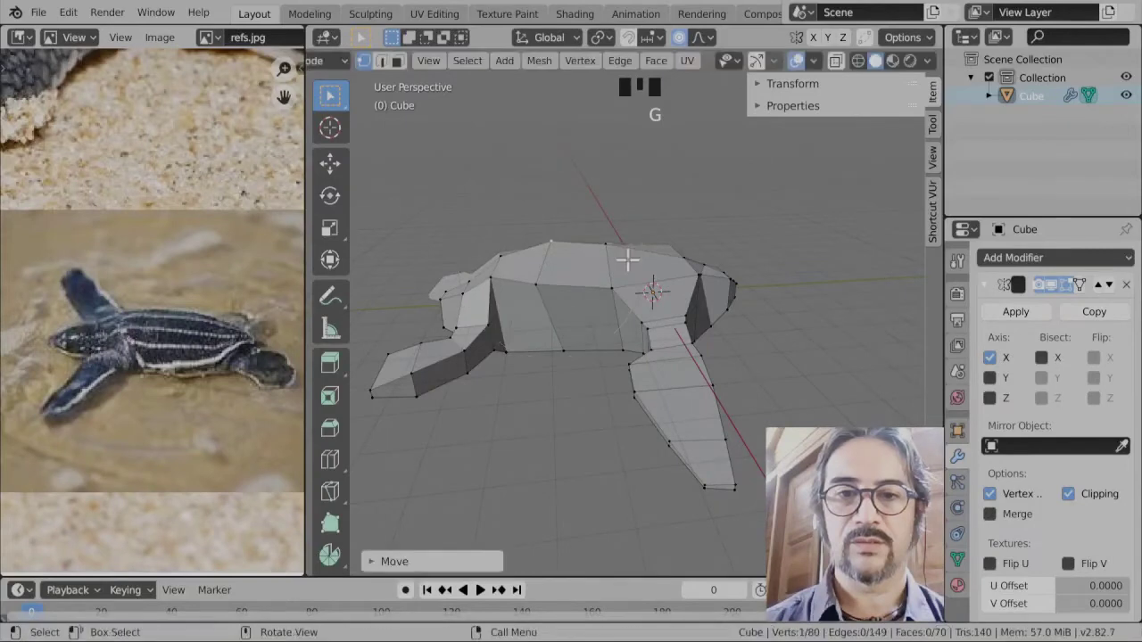
click(628, 263)
middle_drag(624, 272, 540, 316)
key(g)
click(619, 323)
- From below, reposition the chest vertex beside the centreline with proportional size 1.61
click(637, 349)
scroll(656, 353, up, 2)
shift+middle_drag(825, 361, 599, 385)
scroll(574, 346, up, 1)
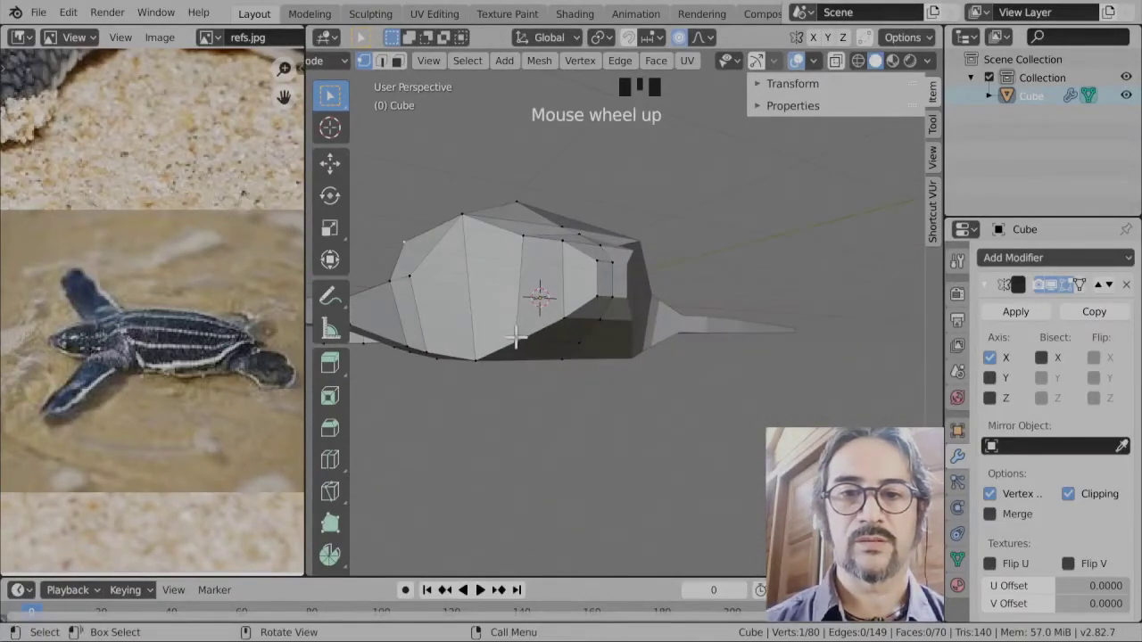
mouse_move(515, 337)
middle_down()
mouse_move(553, 389)
mouse_move(518, 339)
middle_up()
key(g)
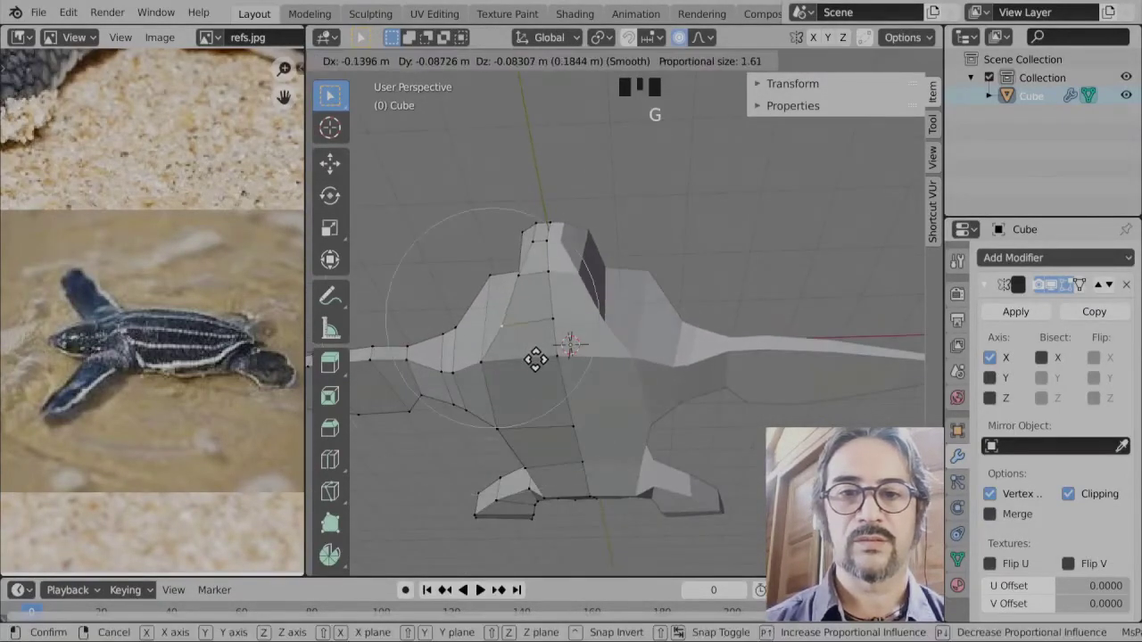
click(547, 366)
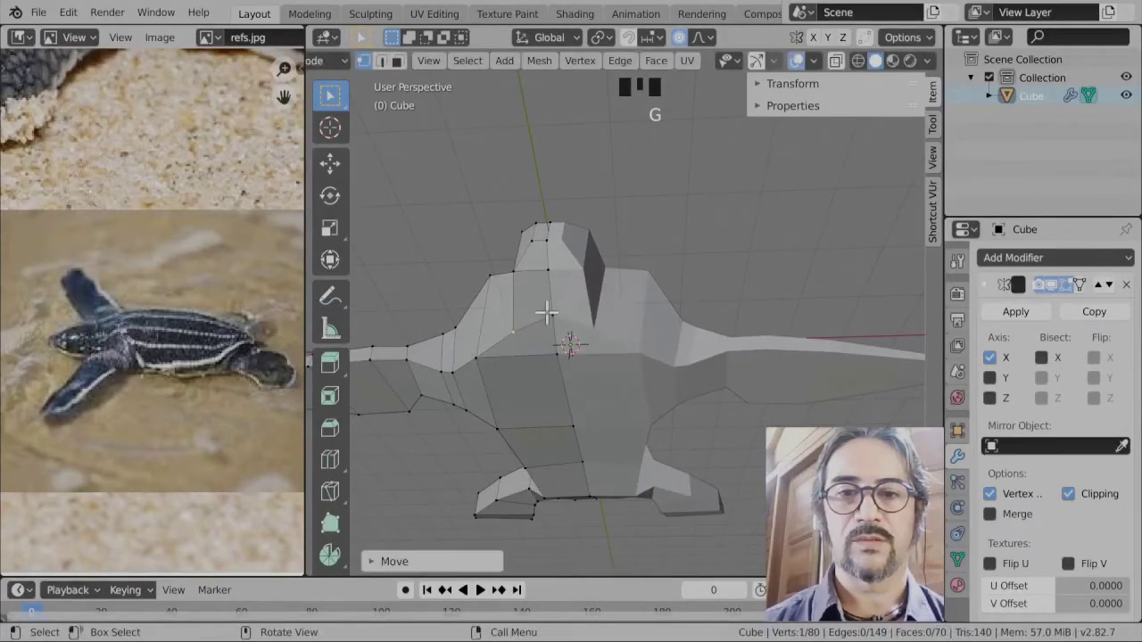
- Refine the position of the underside vertex at the chest, just behind the neck
click(559, 344)
middle_drag(559, 345, 697, 389)
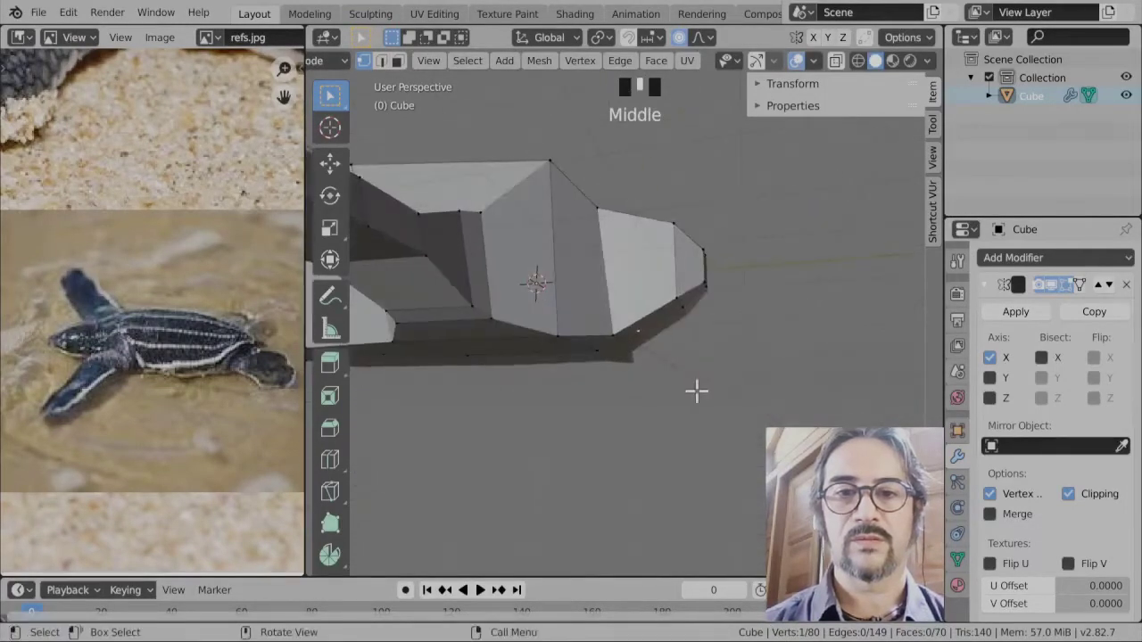
key(g)
click(707, 408)
- Lower the peak vertex on the shell's centreline along Z to flatten the top of the back
middle_drag(609, 392, 775, 413)
click(711, 352)
scroll(633, 395, down, 2)
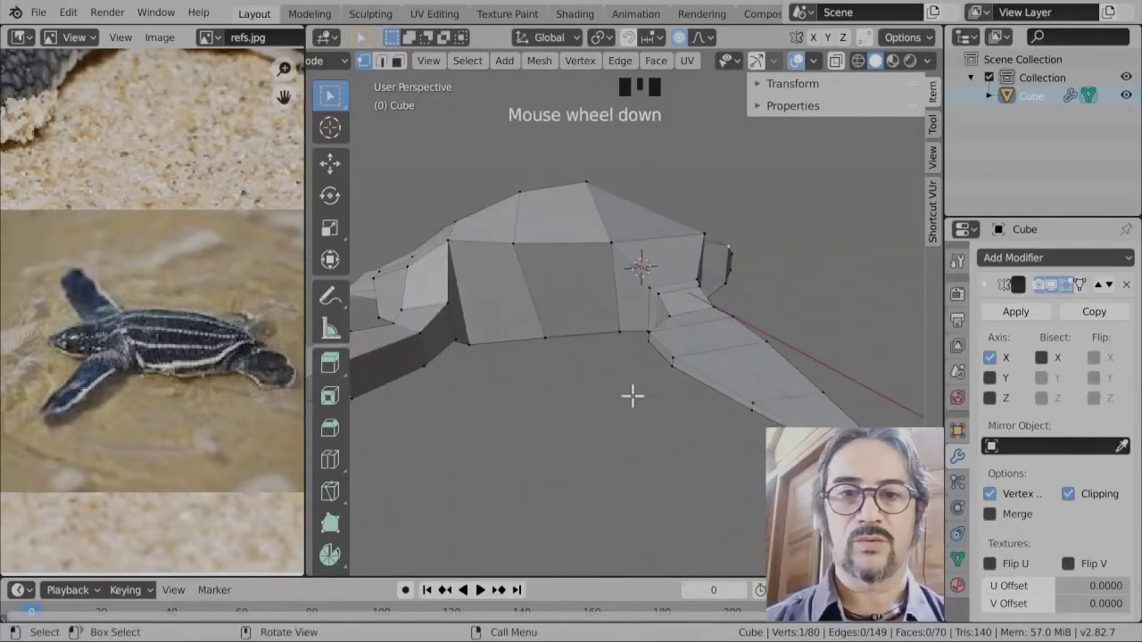
shift+middle_drag(633, 395, 624, 285)
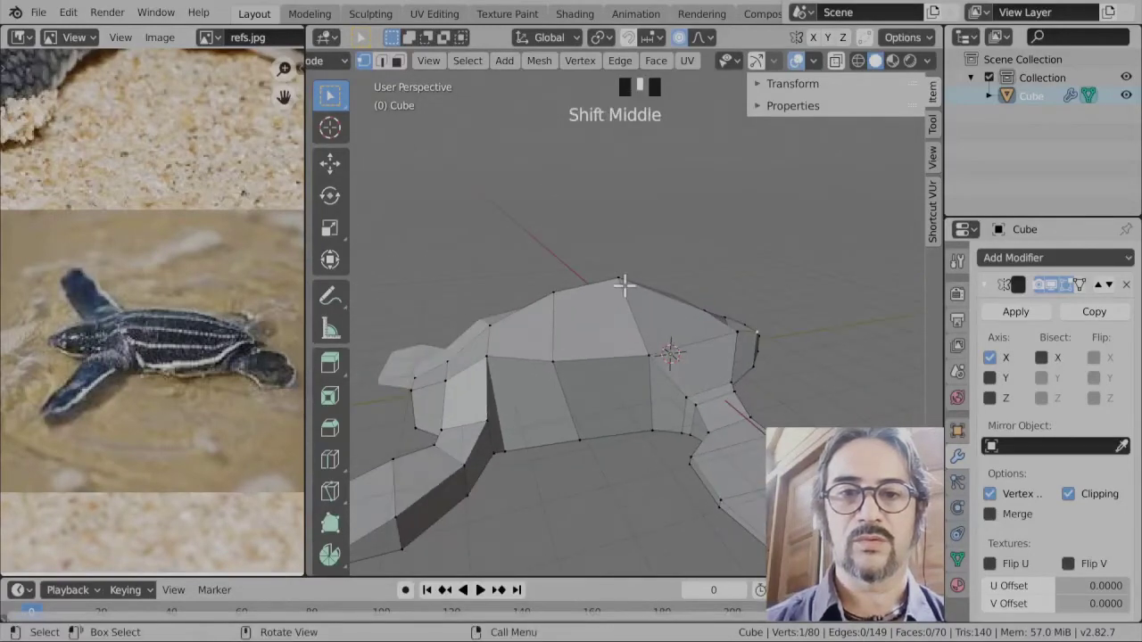
key(g)
key(z)
click(654, 339)
scroll(607, 434, down, 2)
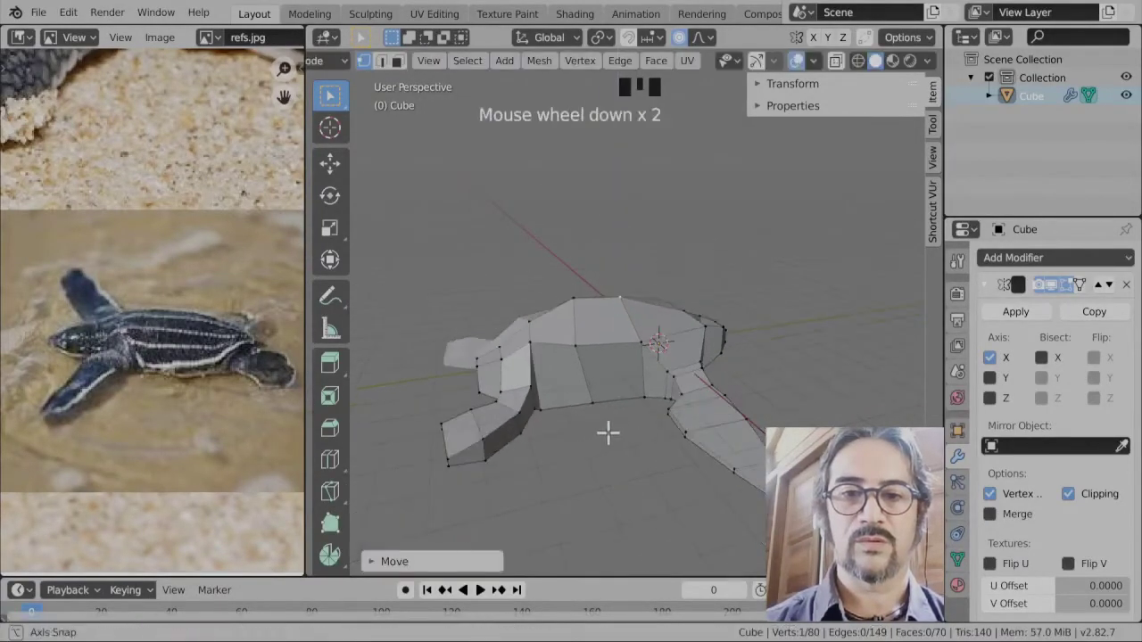
- Narrow the tail end by moving its vertical side edge toward the centreline with proportional size 0.42, and adjust its height along Z
middle_drag(607, 434, 708, 423)
scroll(683, 416, up, 2)
click(701, 490)
scroll(720, 498, up, 1)
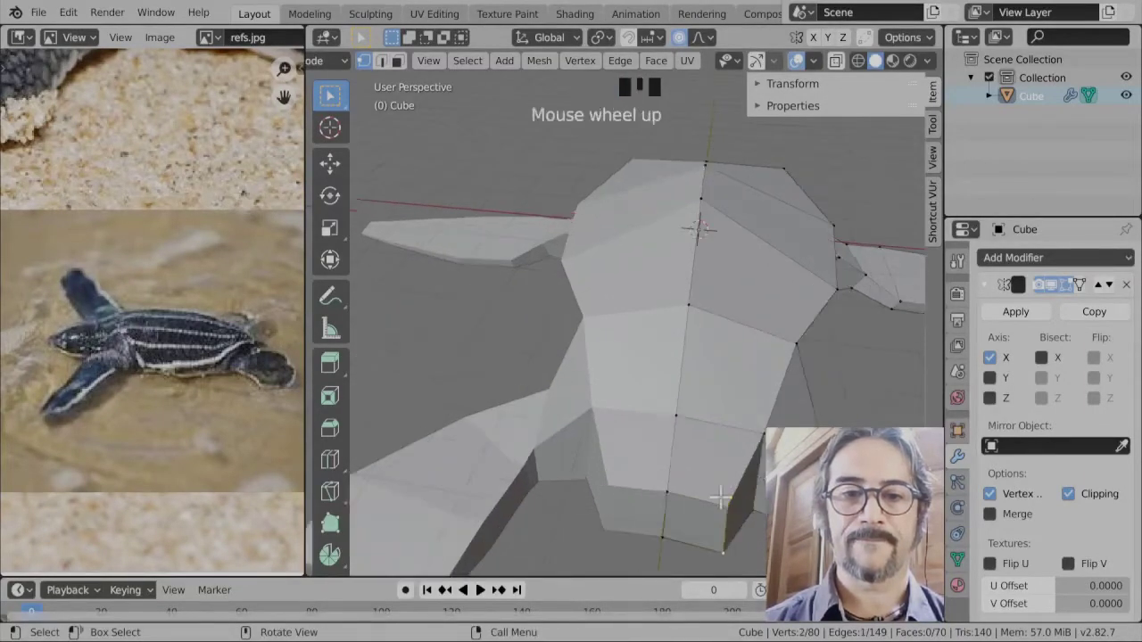
middle_drag(721, 498, 744, 540)
scroll(744, 535, down, 1)
key(g)
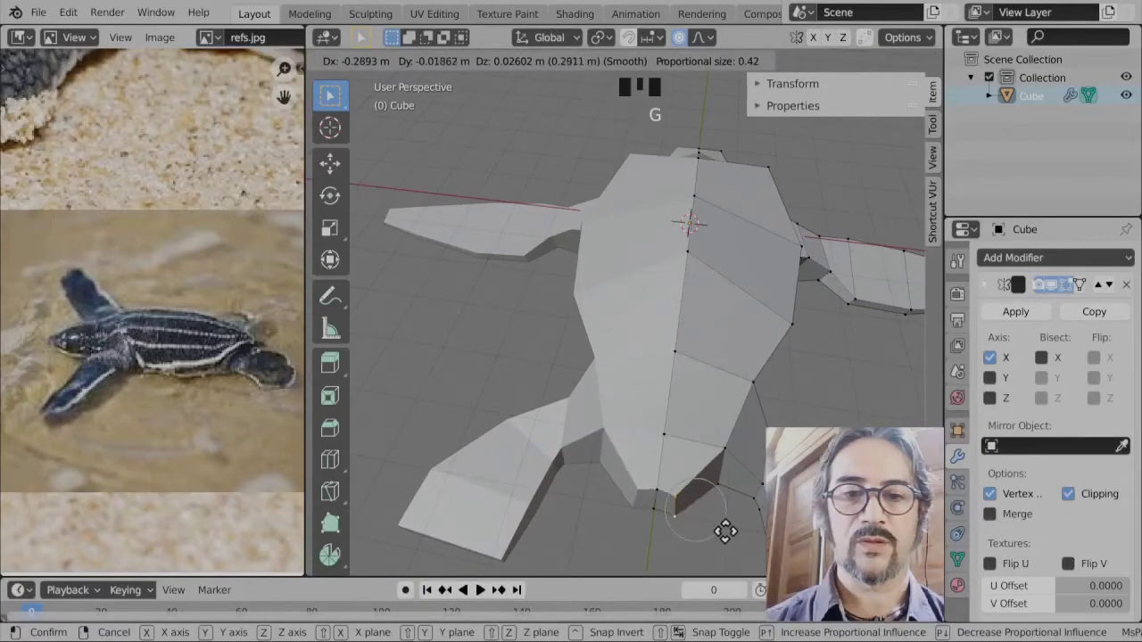
click(725, 531)
key(g)
key(z)
click(714, 497)
middle_drag(713, 496, 690, 460)
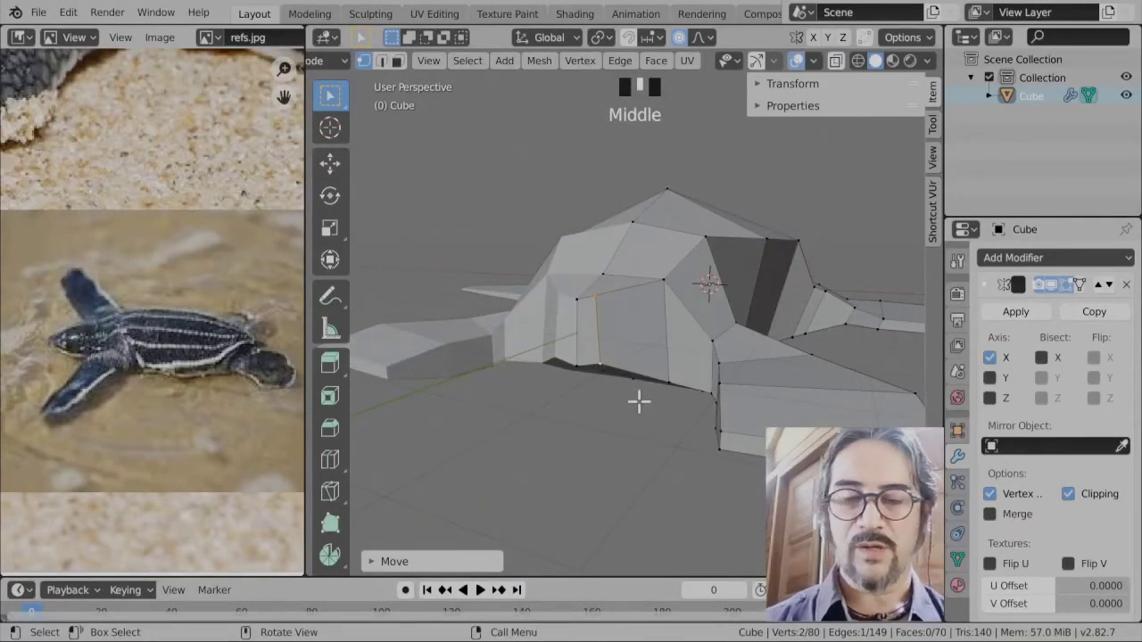
middle_drag(639, 401, 655, 351)
scroll(661, 361, up, 1)
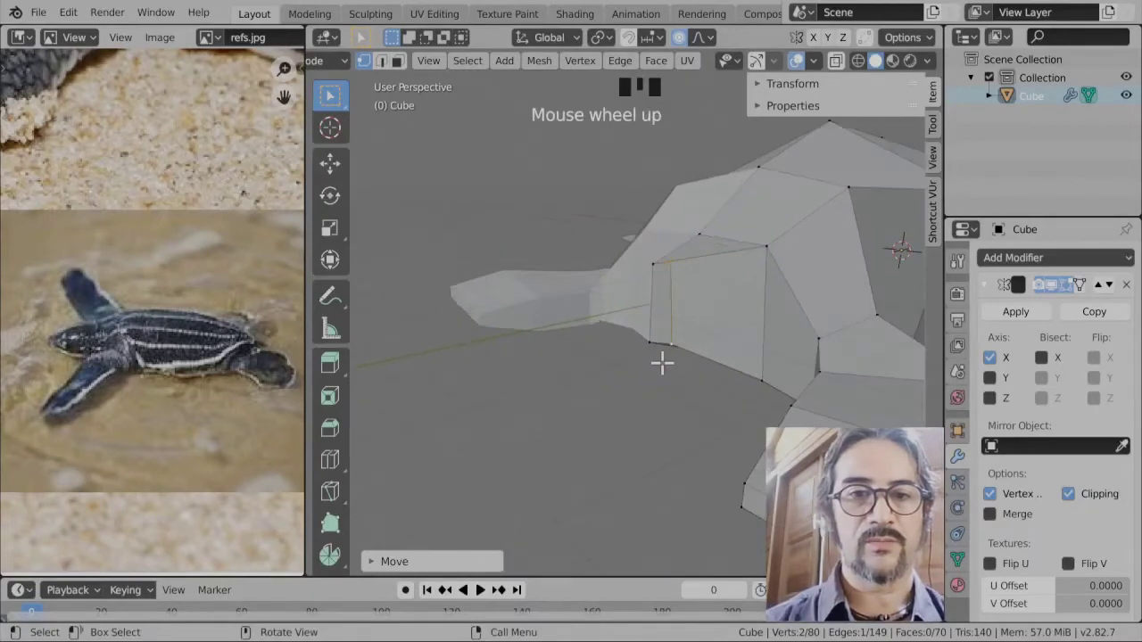
- Adjust the height of the rear centreline vertex of the shell along Z, just ahead of the tail end
scroll(696, 236, down, 2)
middle_drag(755, 316, 626, 323)
click(461, 308)
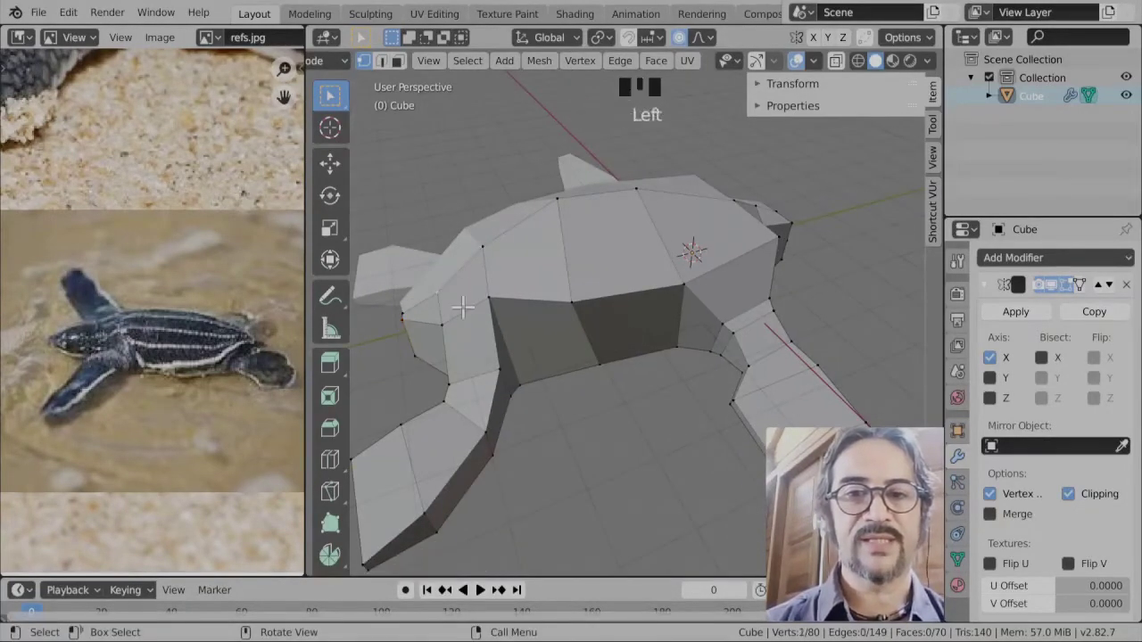
scroll(540, 364, down, 1)
middle_drag(541, 364, 588, 328)
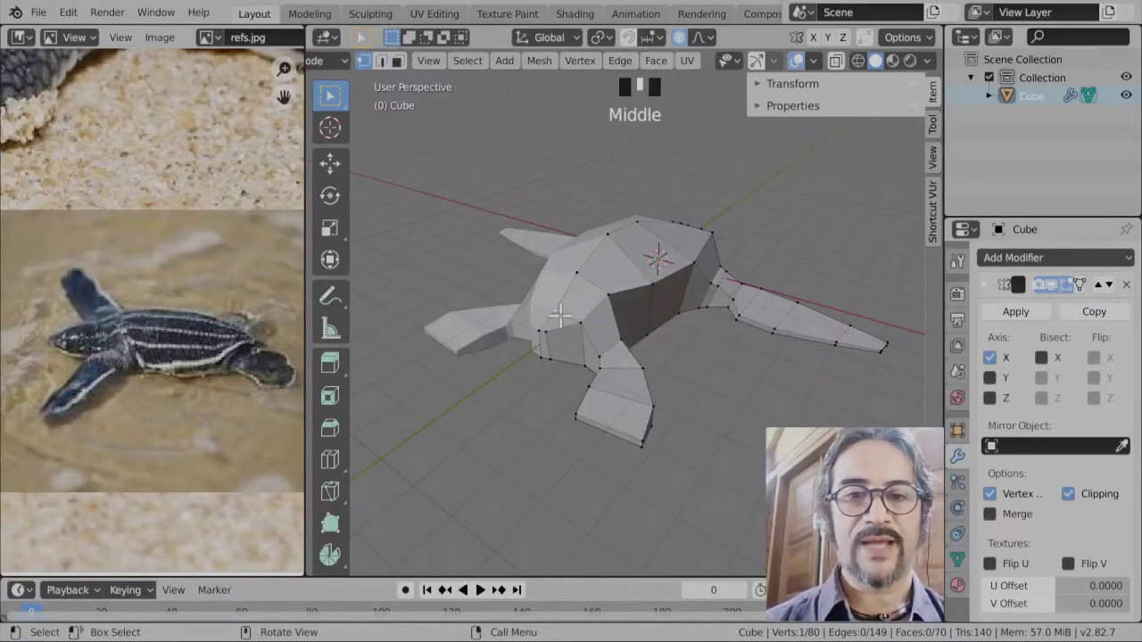
key(g)
key(z)
click(686, 348)
- Lower the shell's side vertex above the rear flipper, following the close-up reference of the turtle's rear
middle_drag(686, 348, 672, 316)
scroll(708, 334, up, 4)
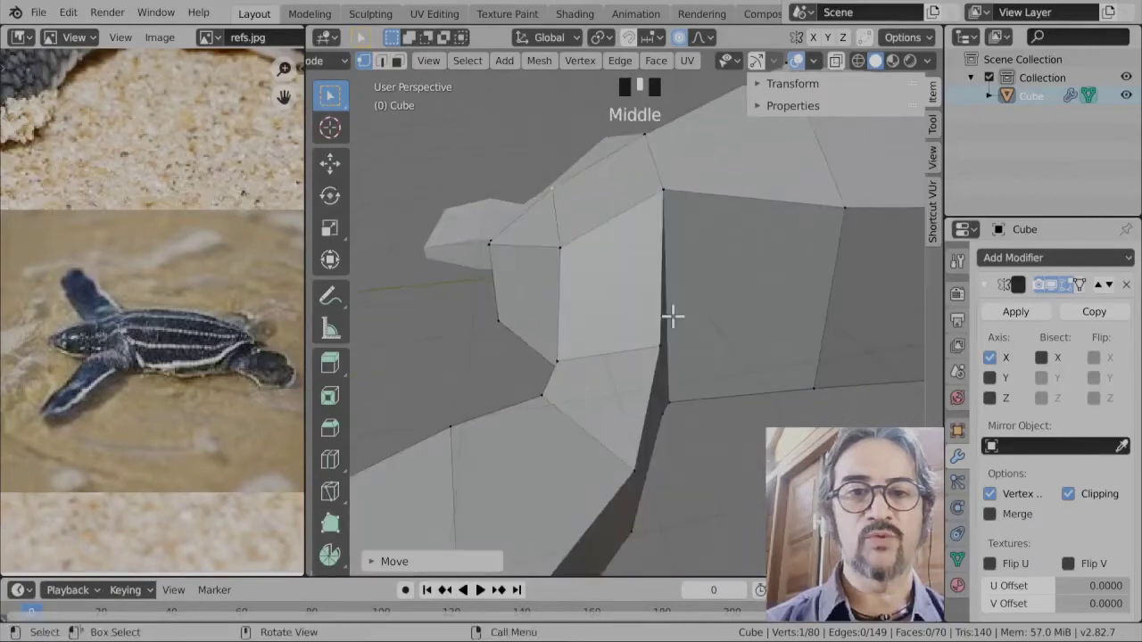
scroll(147, 139, up, 5)
middle_drag(247, 296, 253, 476)
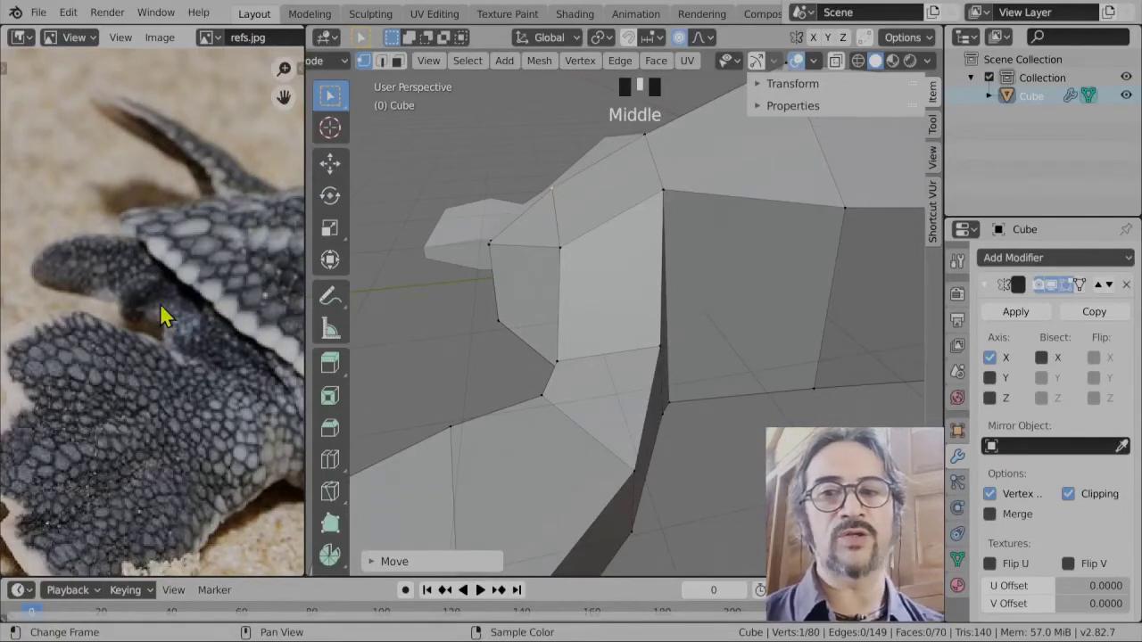
scroll(631, 302, down, 2)
mouse_move(652, 349)
middle_down()
mouse_move(675, 378)
mouse_move(655, 335)
middle_up()
click(653, 255)
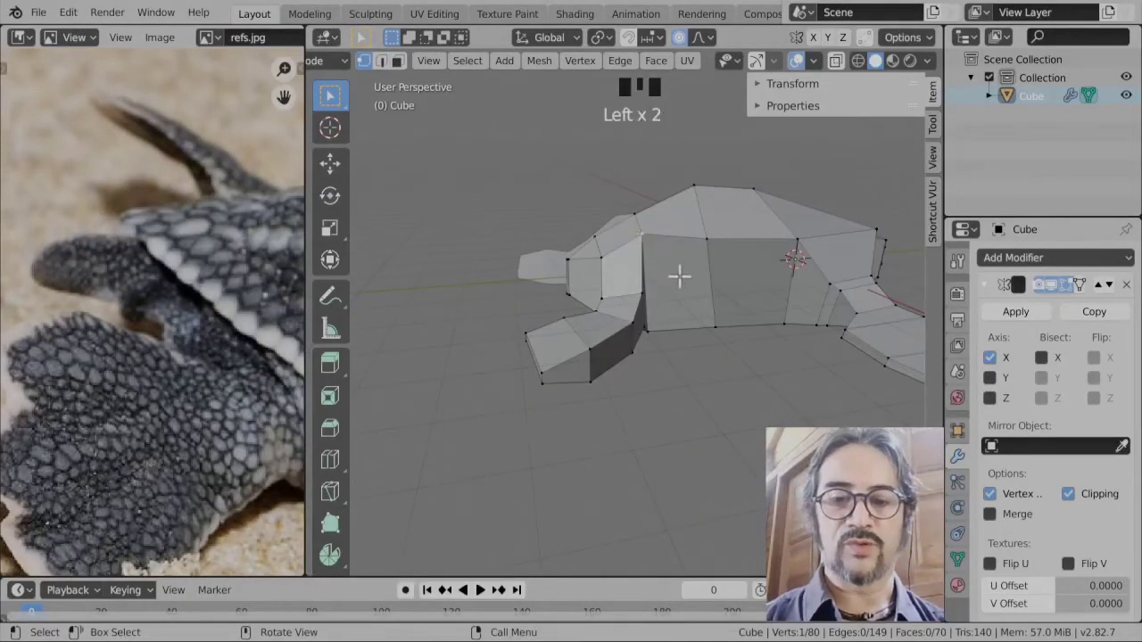
key(g)
click(706, 292)
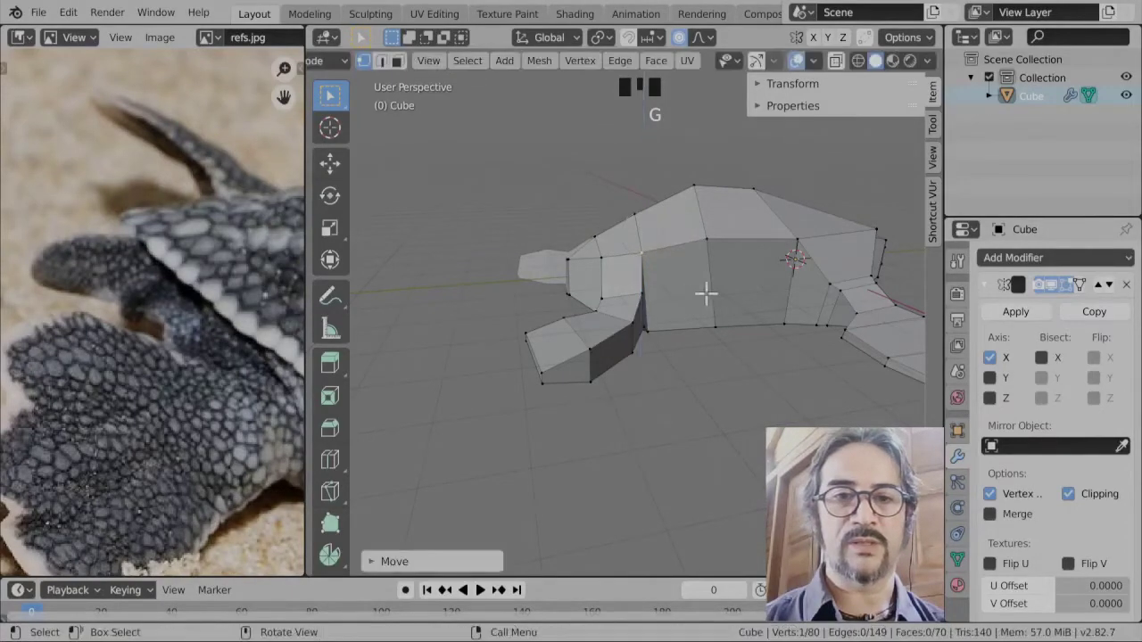
- Lower the centreline vertex at the back of the shell's hump slightly to smooth the arch
click(699, 211)
key(g)
click(706, 219)
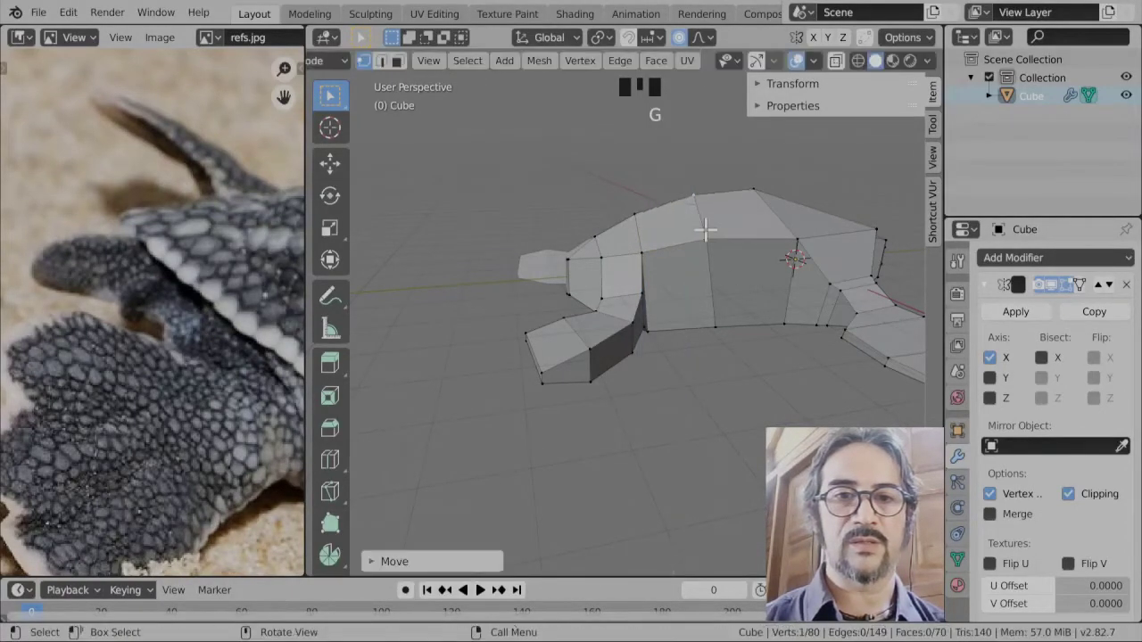
scroll(650, 349, down, 1)
middle_drag(650, 349, 642, 389)
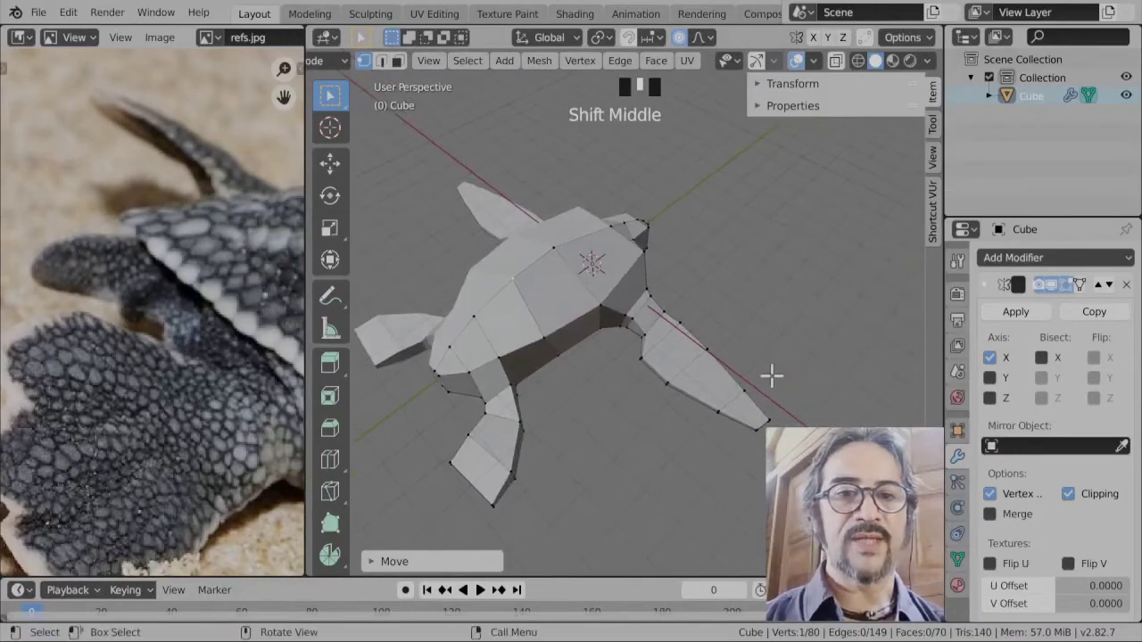
middle_drag(770, 375, 659, 370)
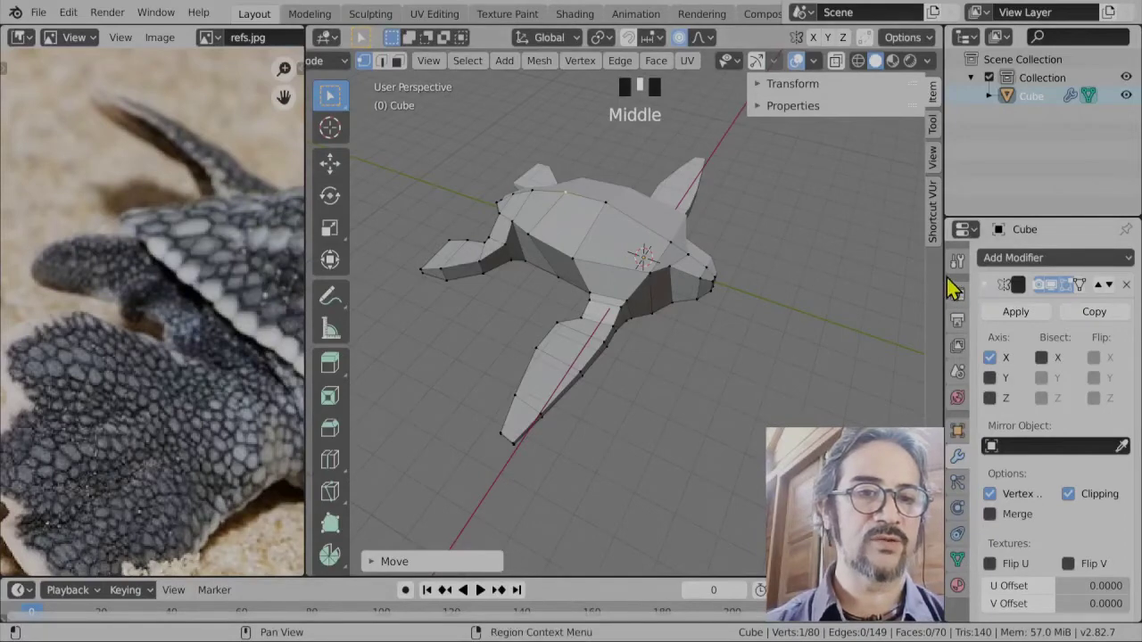
- Widen the properties area, collapse the Mirror modifier's settings and add a Subdivision Surface modifier to the turtle
drag(936, 272, 905, 272)
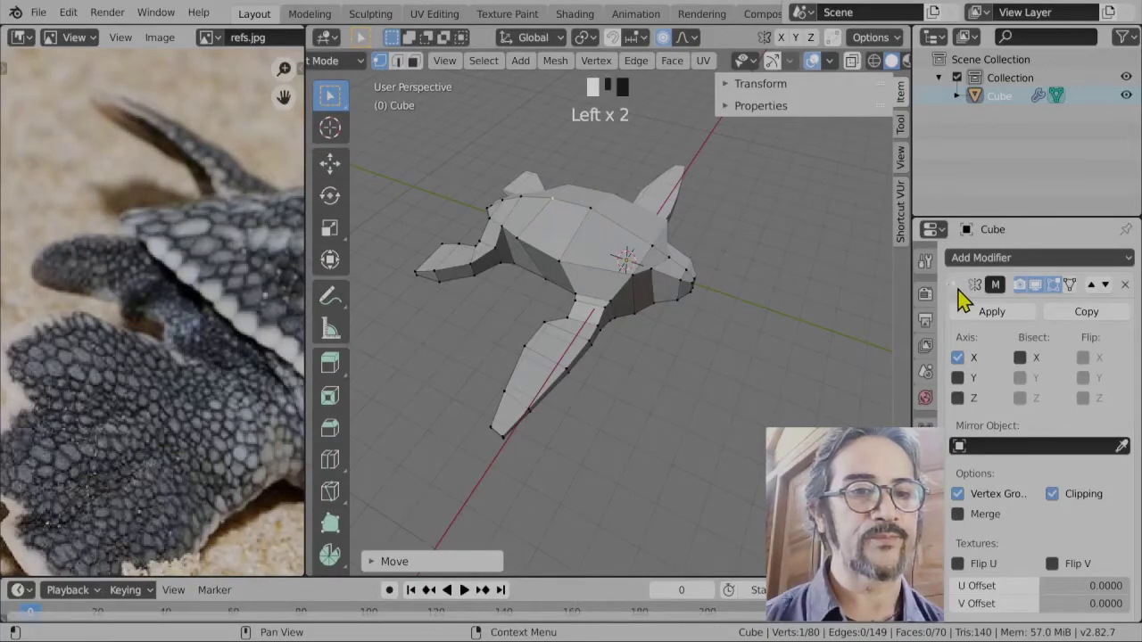
click(954, 286)
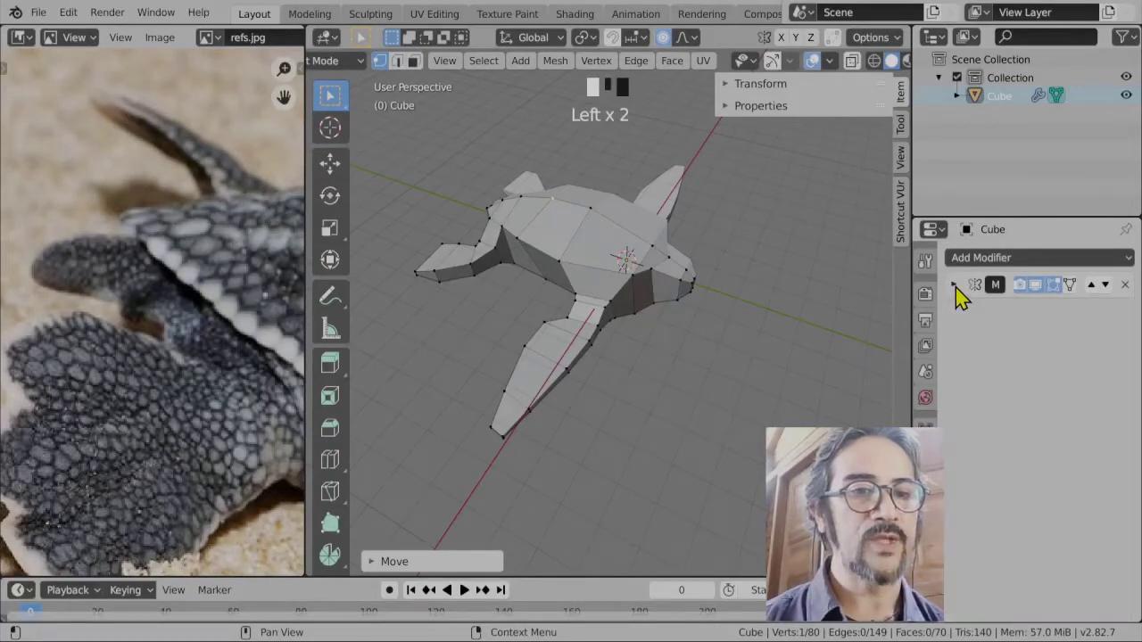
click(1022, 259)
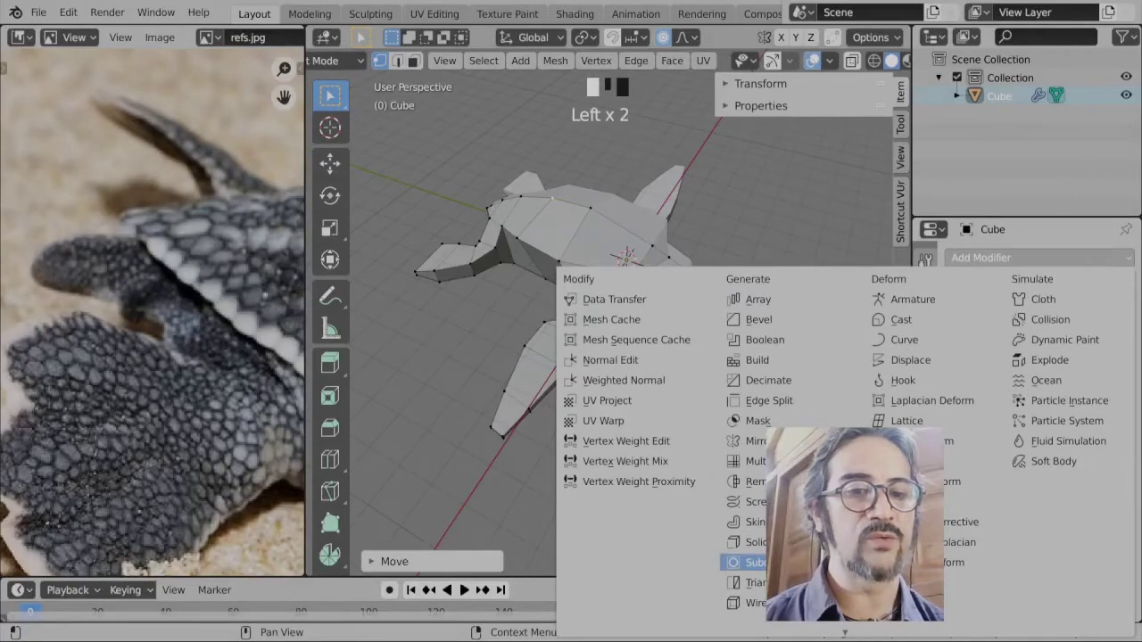
click(749, 562)
- Move the upper front vertex at the front flipper's root up and toward the body with proportional size 0.42
scroll(698, 304, up, 3)
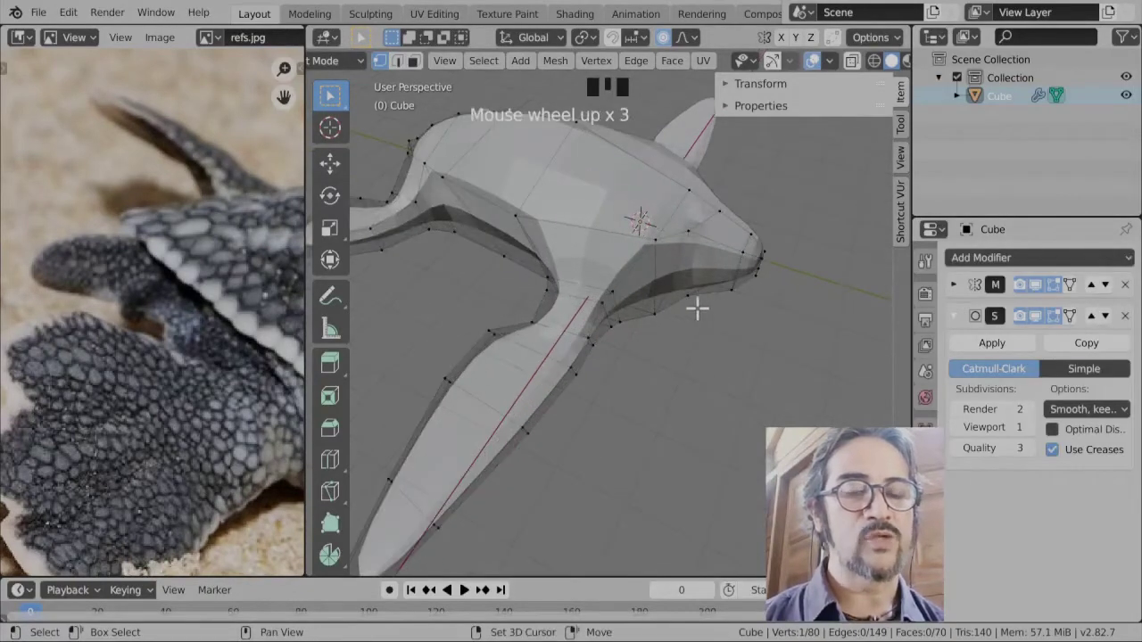
shift+middle_drag(696, 309, 729, 356)
scroll(693, 400, up, 2)
scroll(746, 325, up, 1)
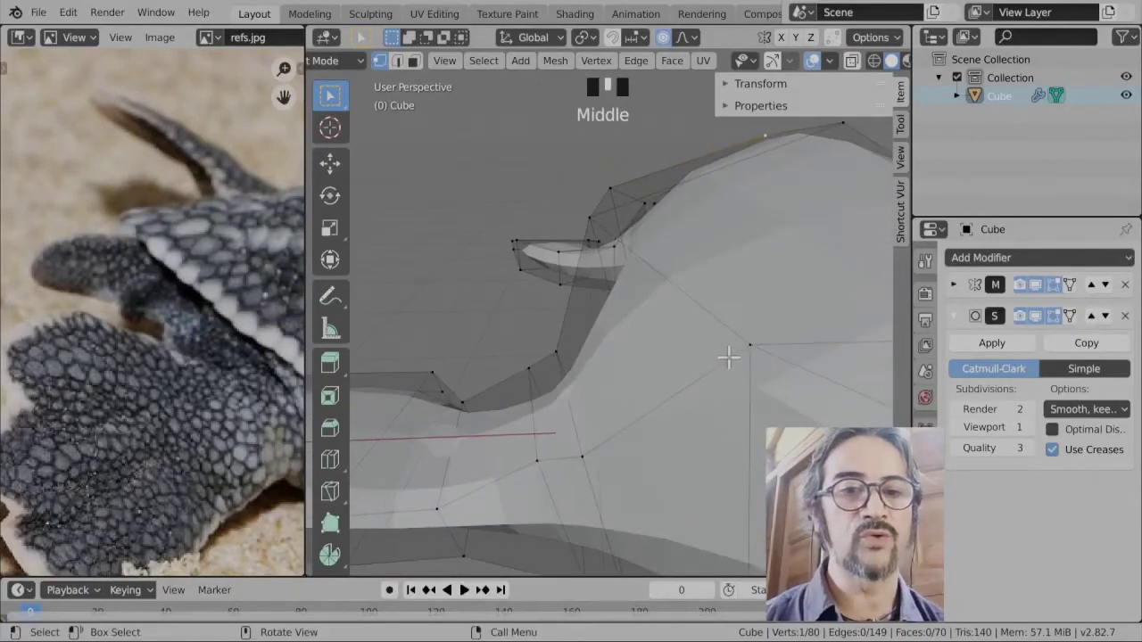
scroll(630, 425, down, 3)
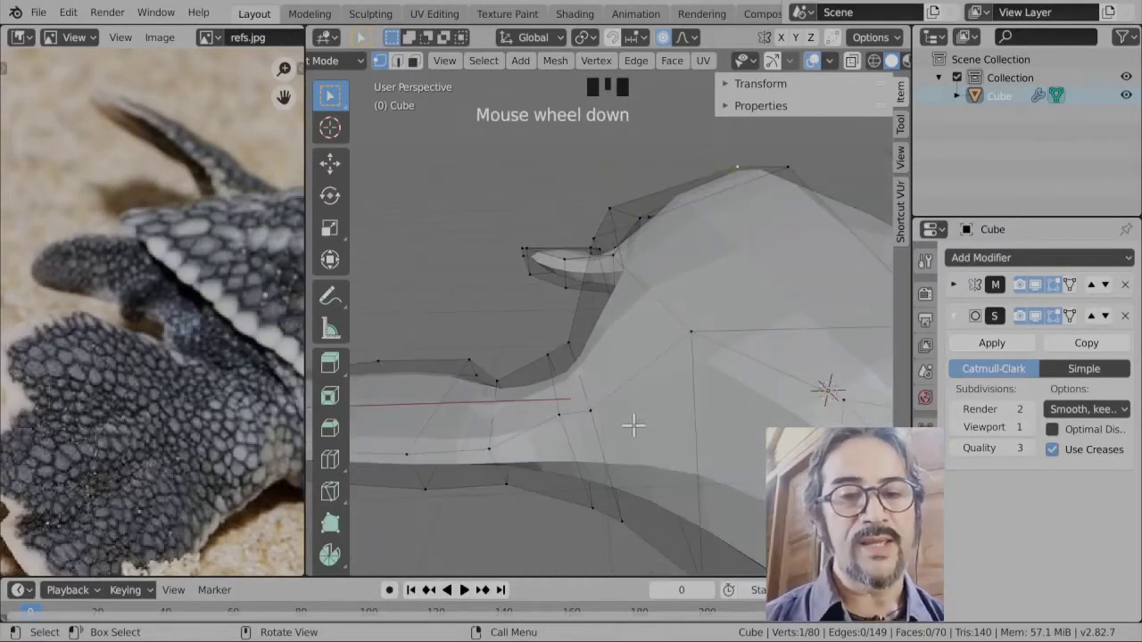
scroll(642, 409, up, 2)
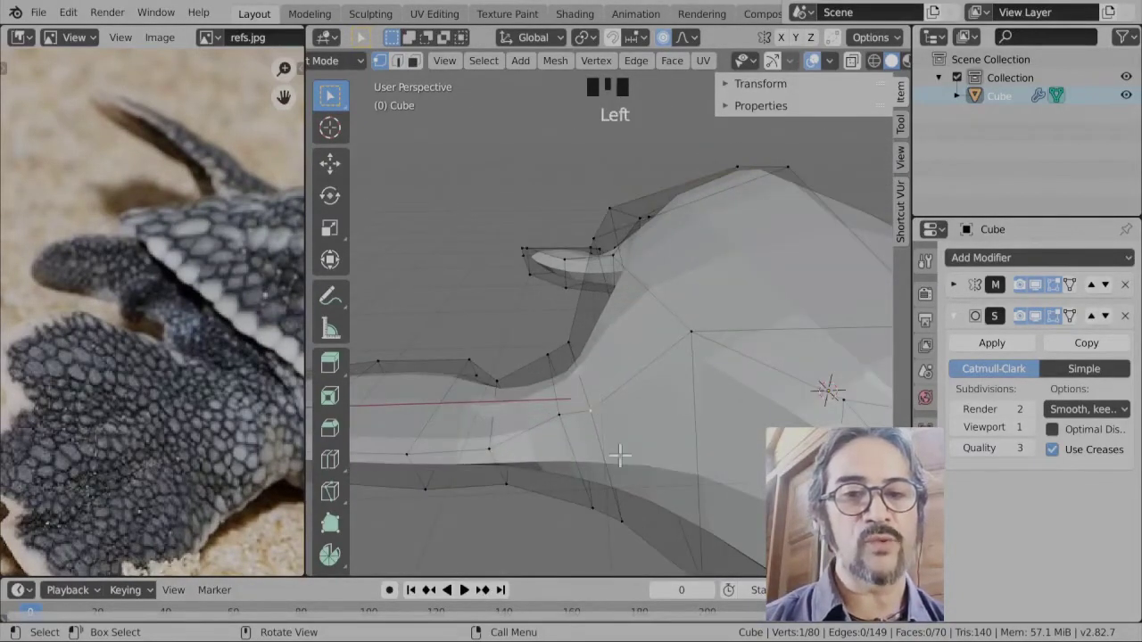
scroll(610, 457, up, 1)
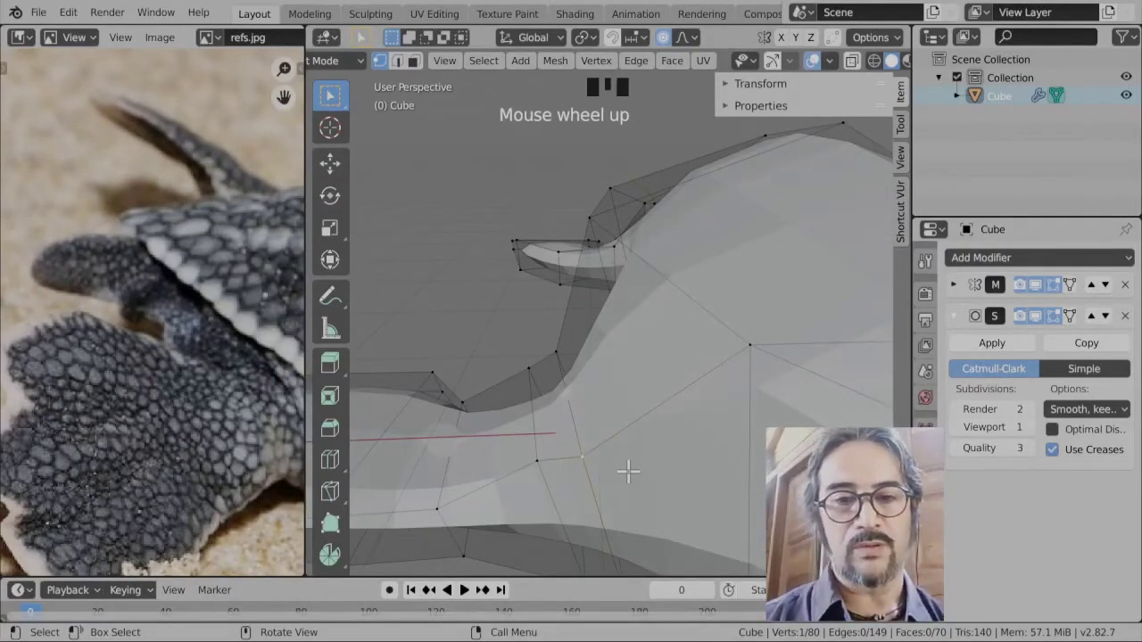
key(g)
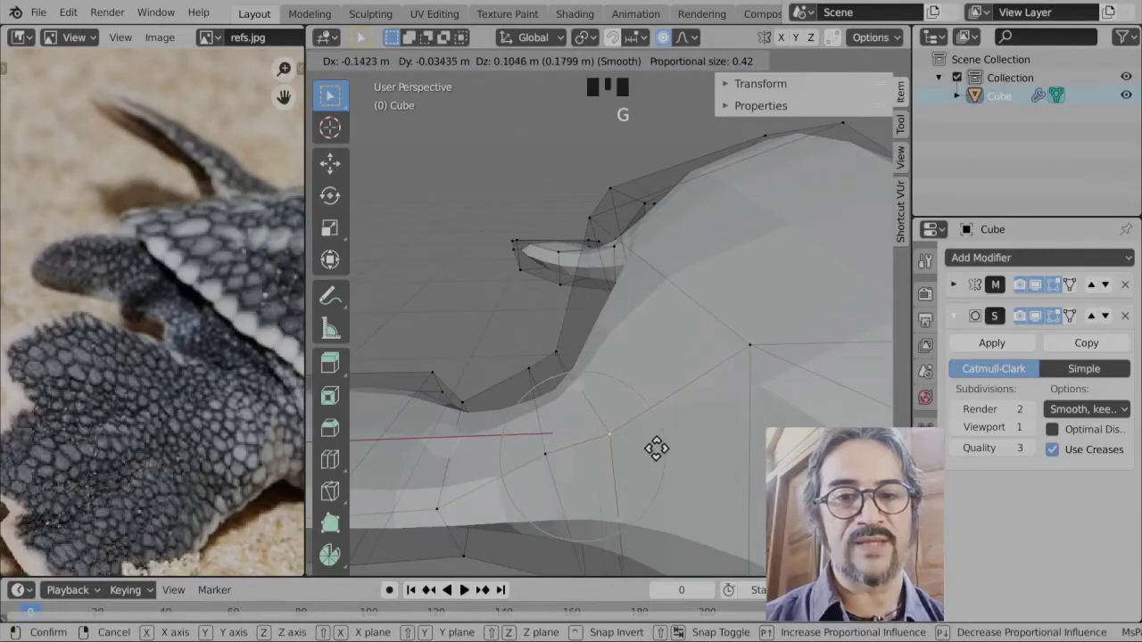
click(656, 449)
scroll(655, 446, down, 3)
scroll(625, 413, up, 3)
- Reposition the two upper vertices behind the front flipper's root one after the other, with proportional size 0.42
middle_drag(624, 413, 625, 394)
click(553, 312)
key(g)
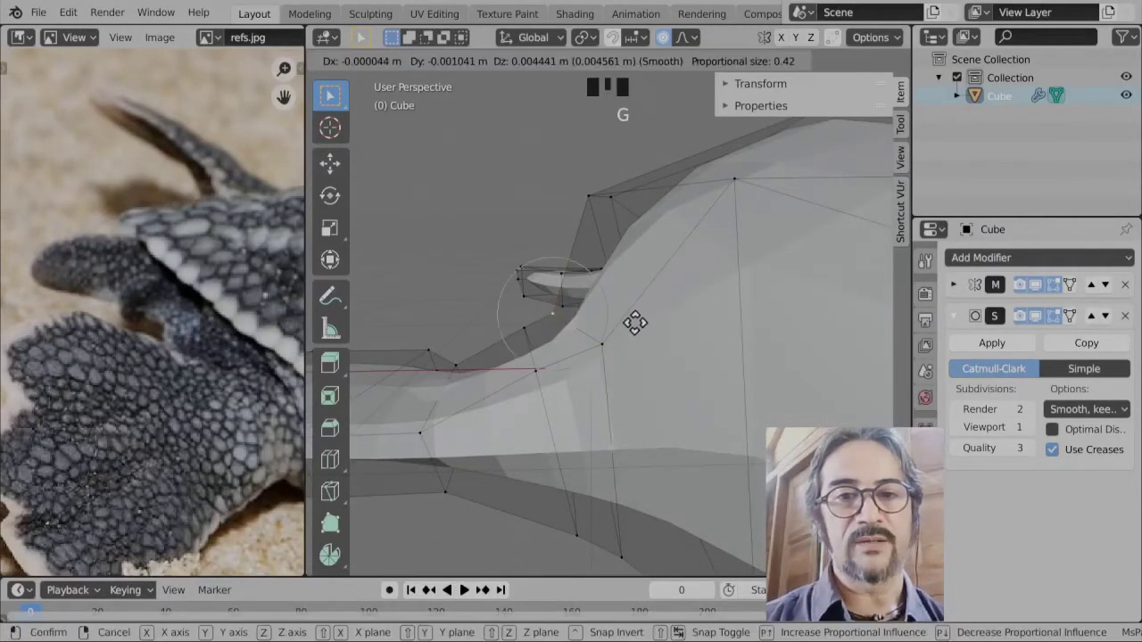
click(541, 326)
click(540, 329)
key(g)
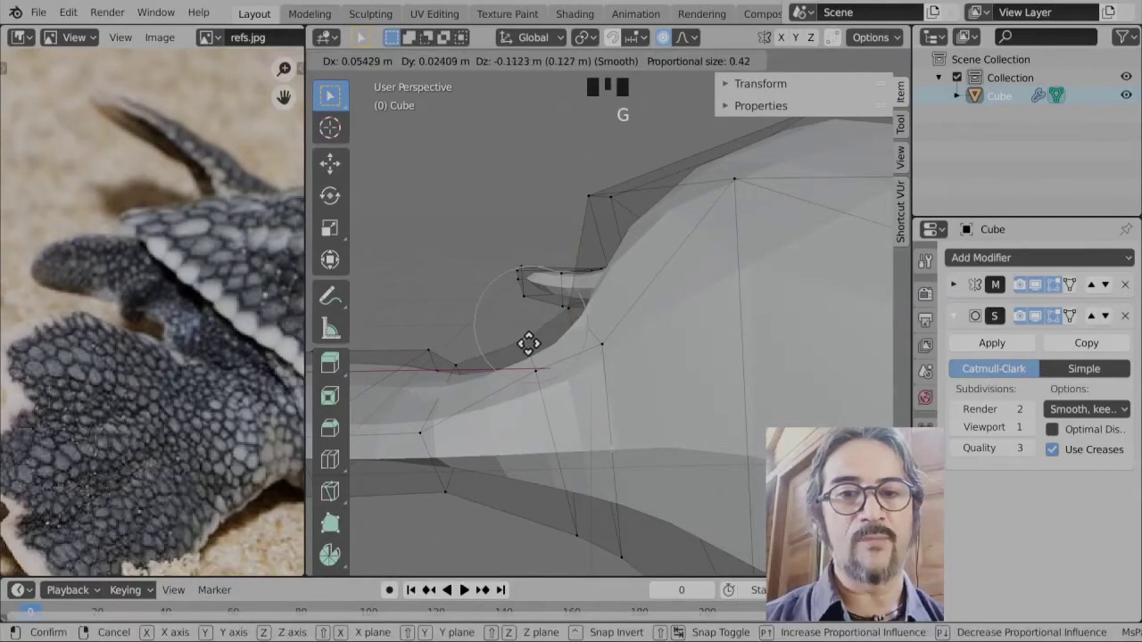
click(529, 340)
scroll(538, 395, down, 5)
middle_drag(532, 413, 711, 400)
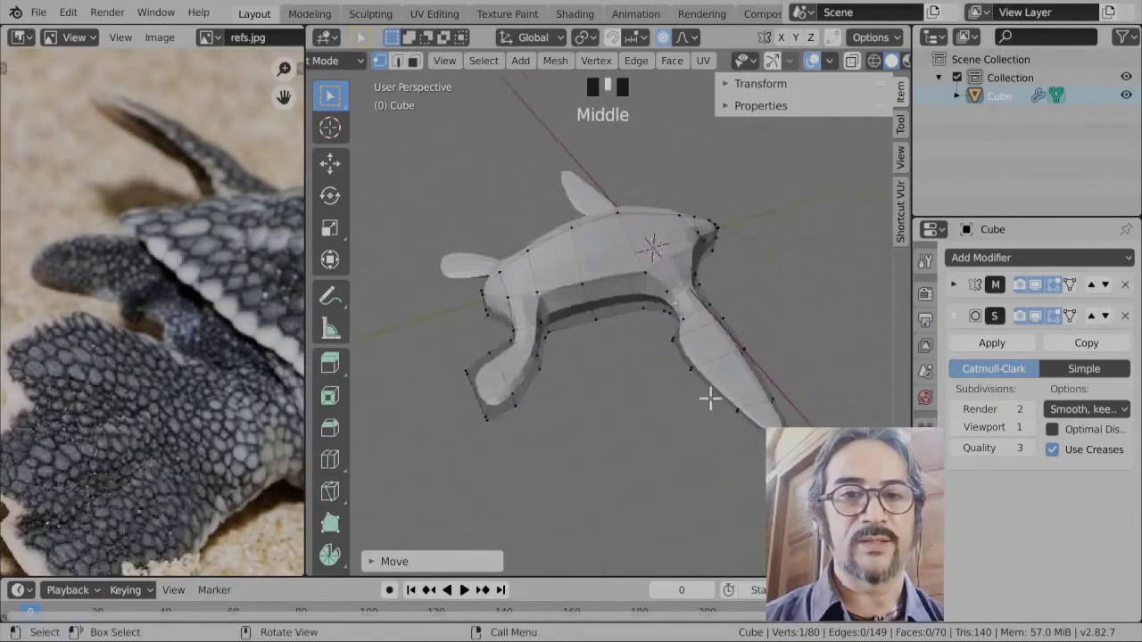
- Pull the middle of the front flipper's trailing edge backward with proportional size 1.33
scroll(718, 394, up, 2)
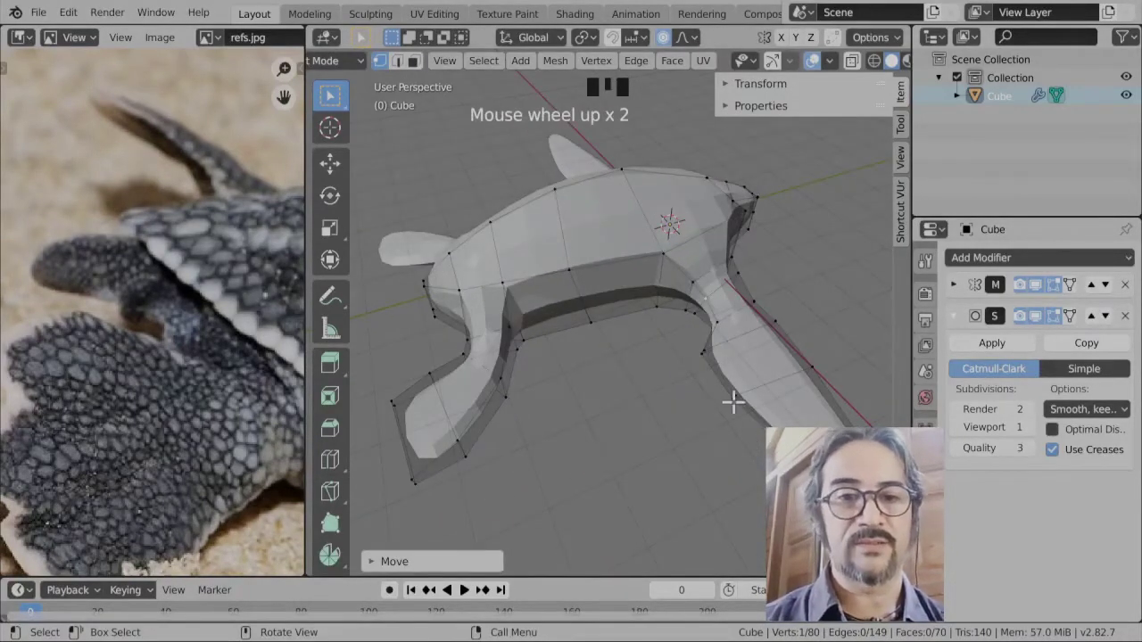
click(745, 412)
shift+click(737, 405)
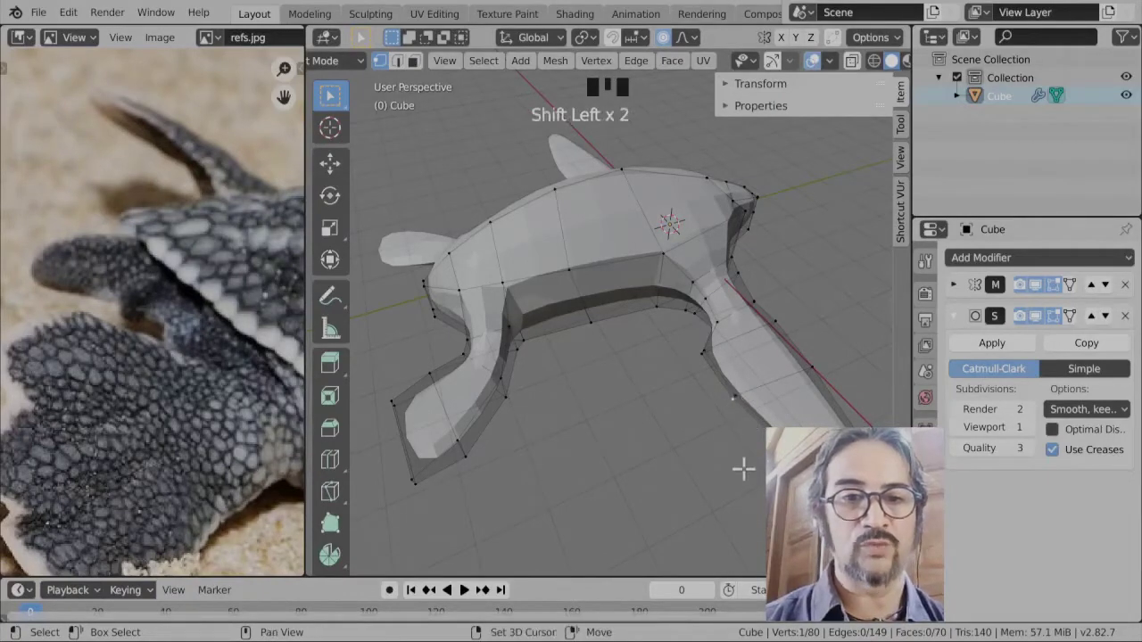
key(g)
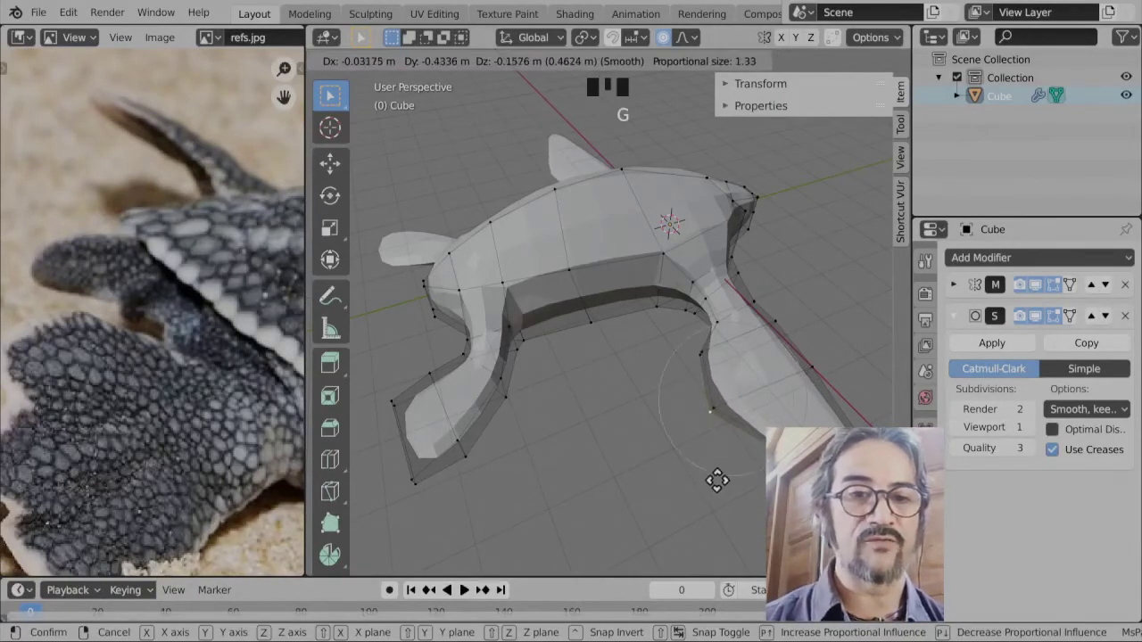
click(731, 474)
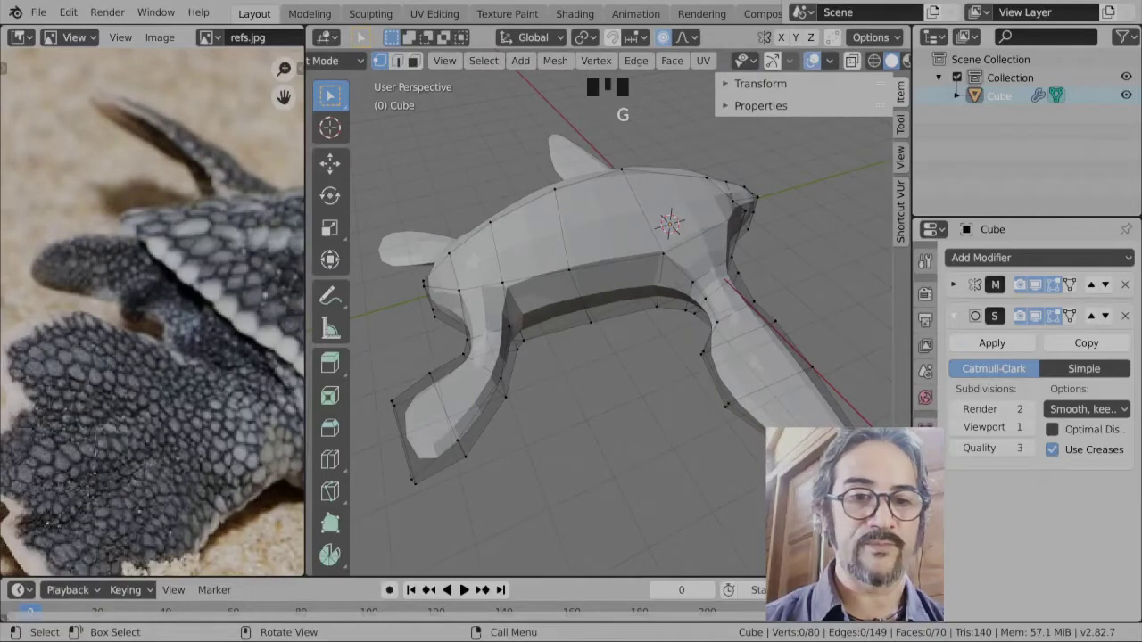
- In top view, move the trailing-edge vertex near the front flipper's tip outward and backward to fill out the outline
scroll(715, 403, down, 3)
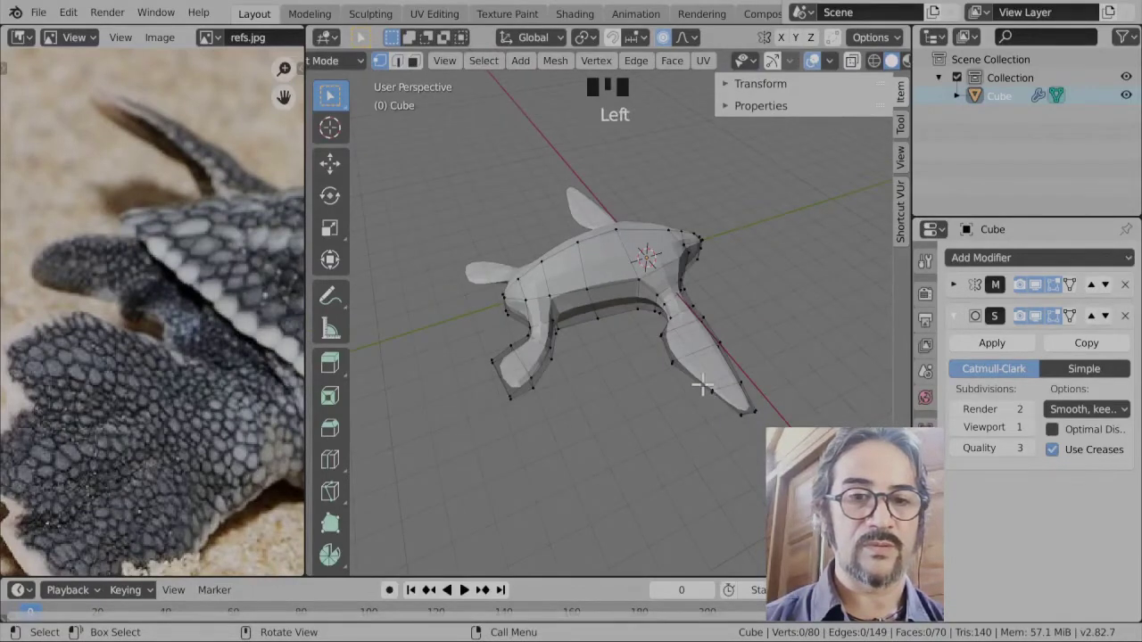
key(KP_7)
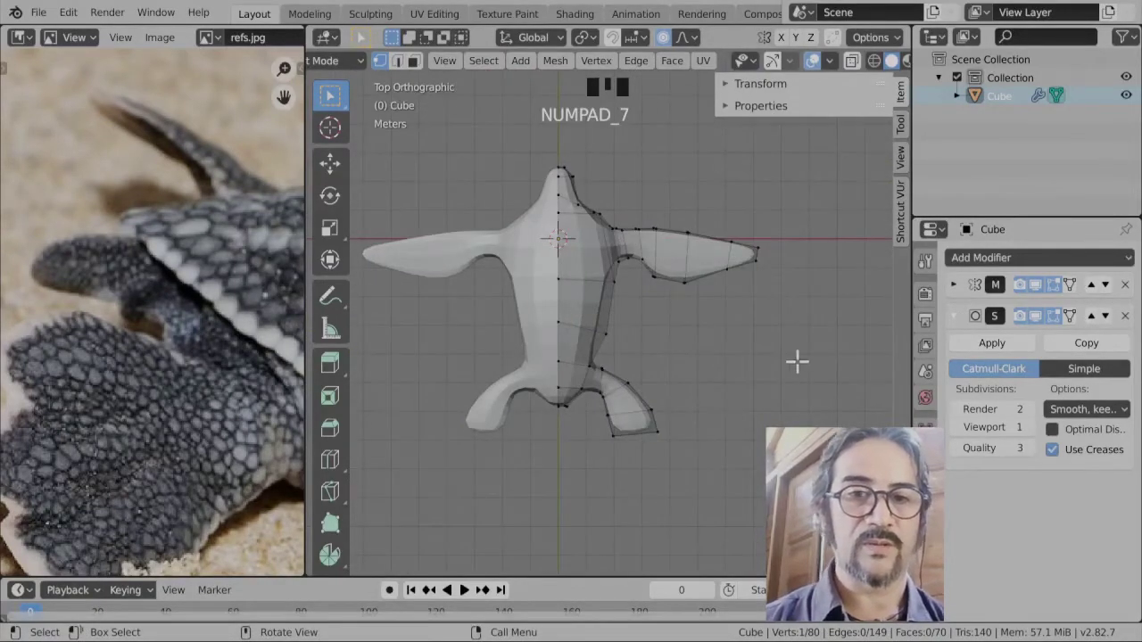
scroll(796, 360, up, 2)
key(g)
click(813, 319)
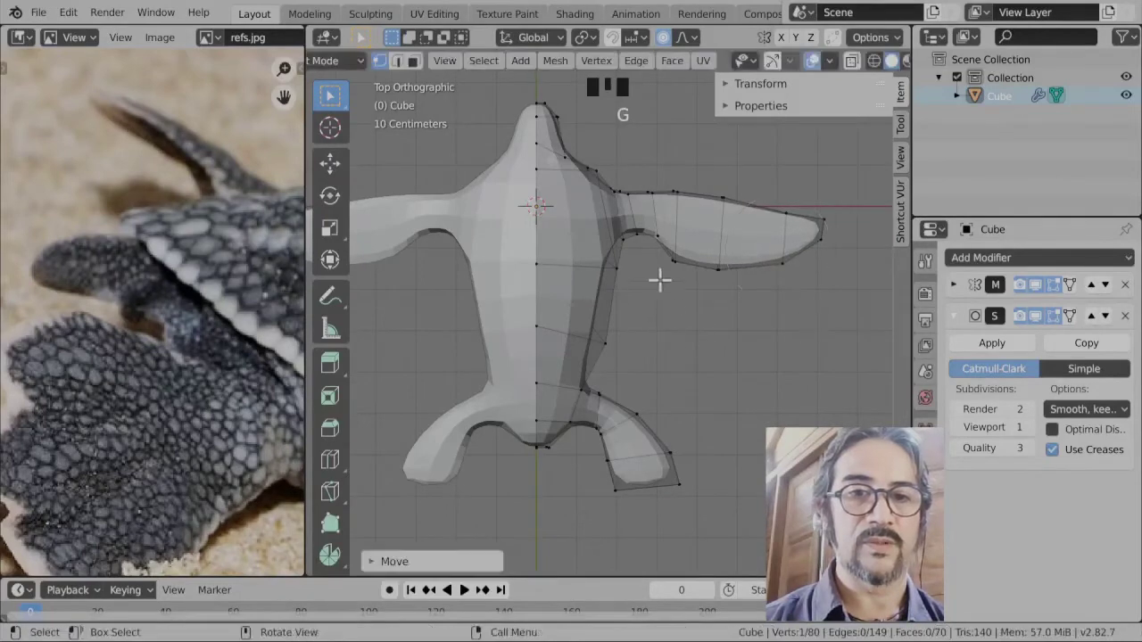
- Raise the shell's side vertex midway between the front and rear flippers to align the shell's side line
middle_drag(669, 304, 518, 289)
click(604, 331)
key(g)
click(619, 298)
scroll(675, 298, up, 4)
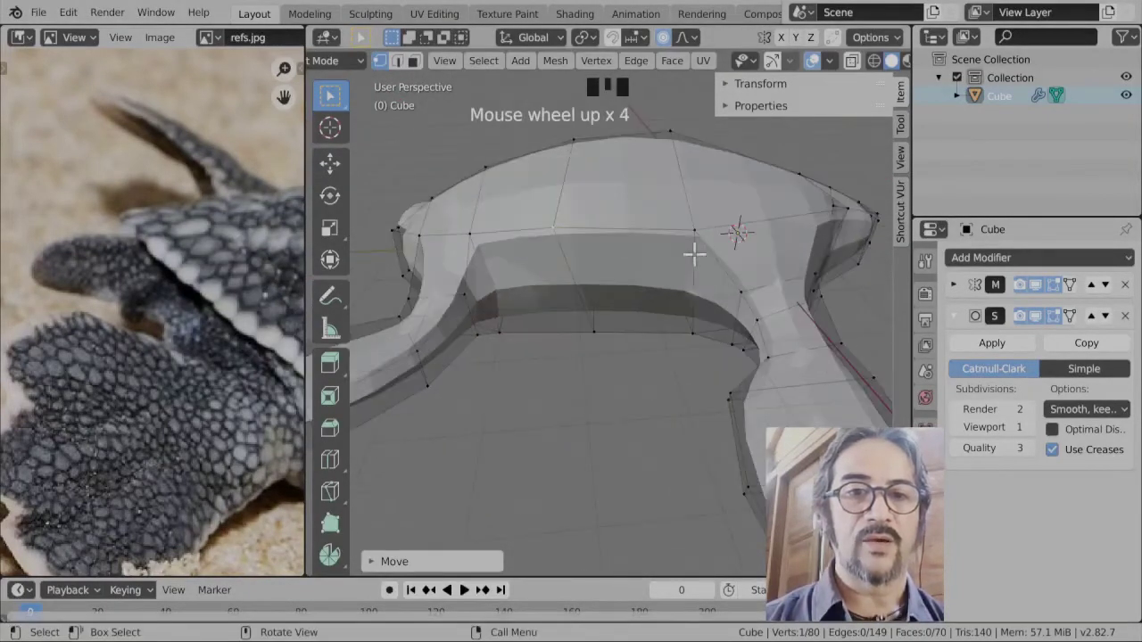
shift+middle_drag(693, 250, 663, 373)
middle_drag(731, 404, 624, 382)
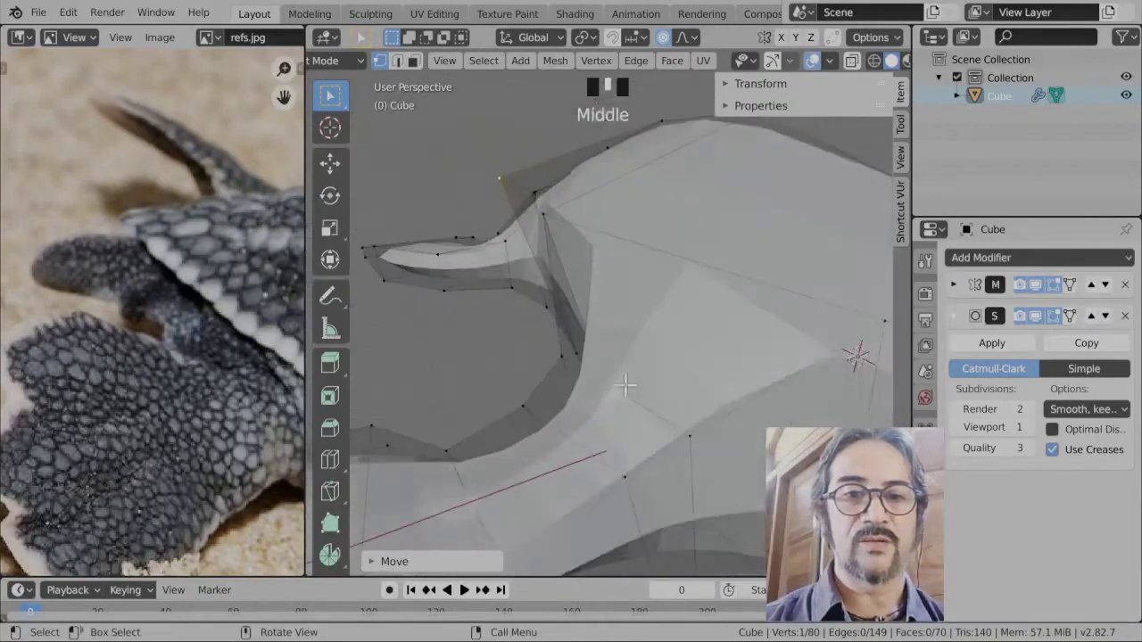
- Compare the turtle mesh with the Subdivision modifier's on-cage display on and off
scroll(657, 467, down, 4)
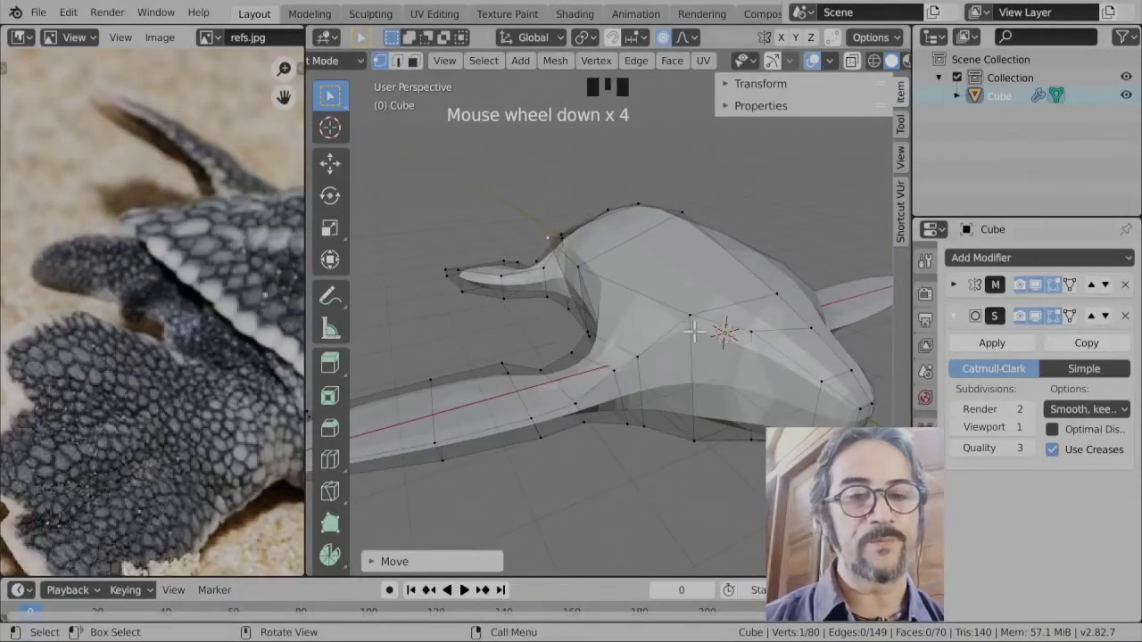
scroll(705, 355, down, 1)
shift+middle_drag(703, 368, 675, 383)
scroll(667, 347, up, 1)
scroll(668, 347, up, 1)
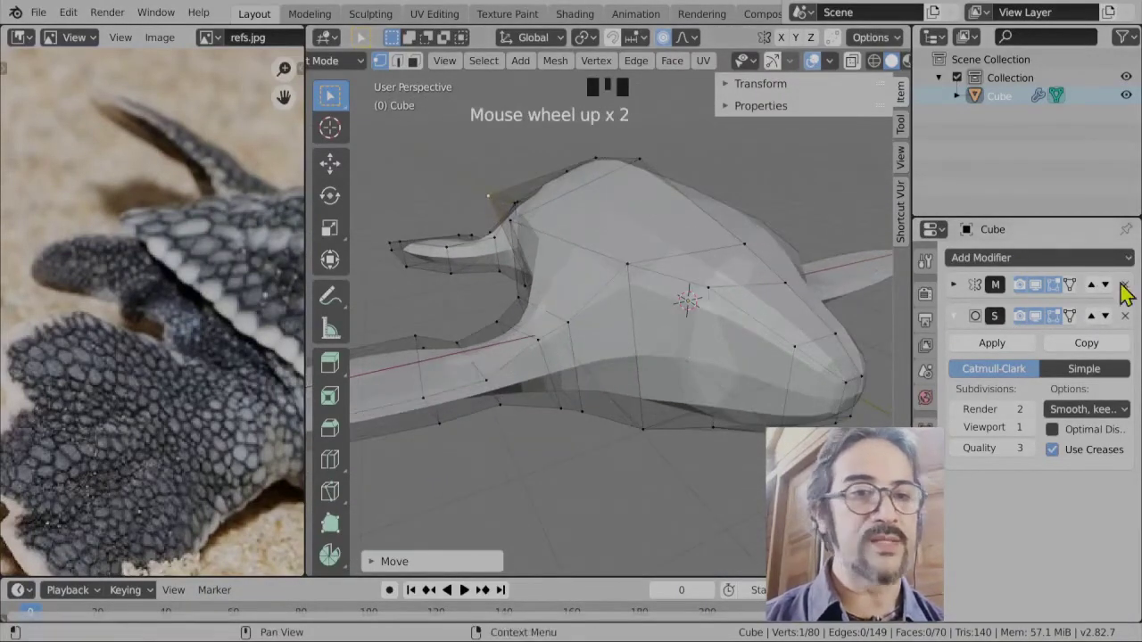
click(1069, 317)
click(1070, 318)
click(1069, 317)
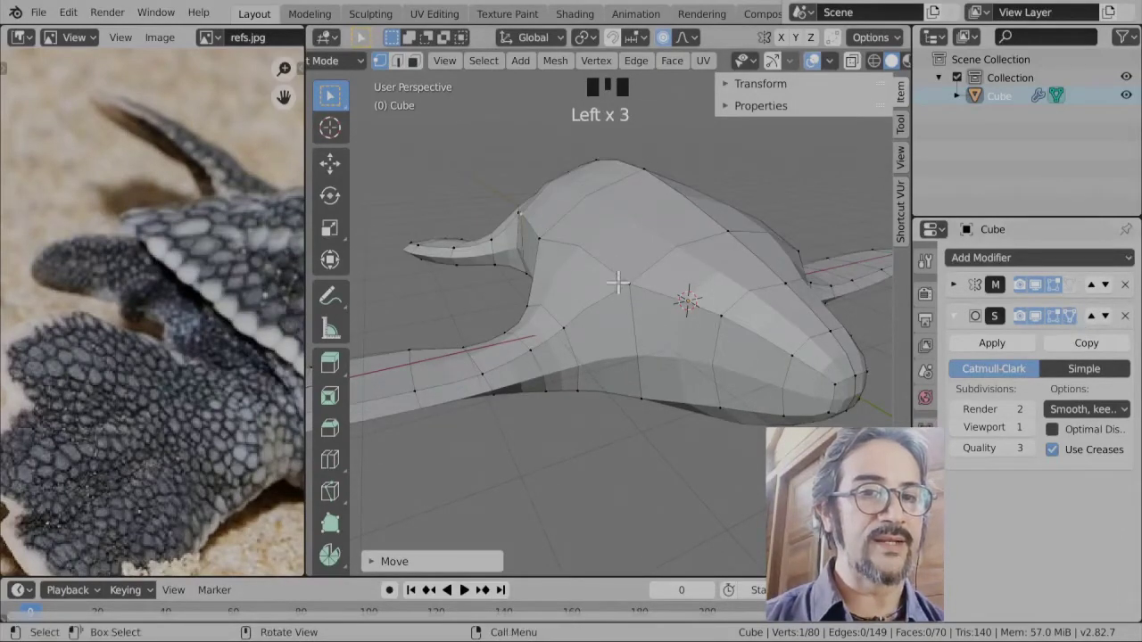
click(1070, 317)
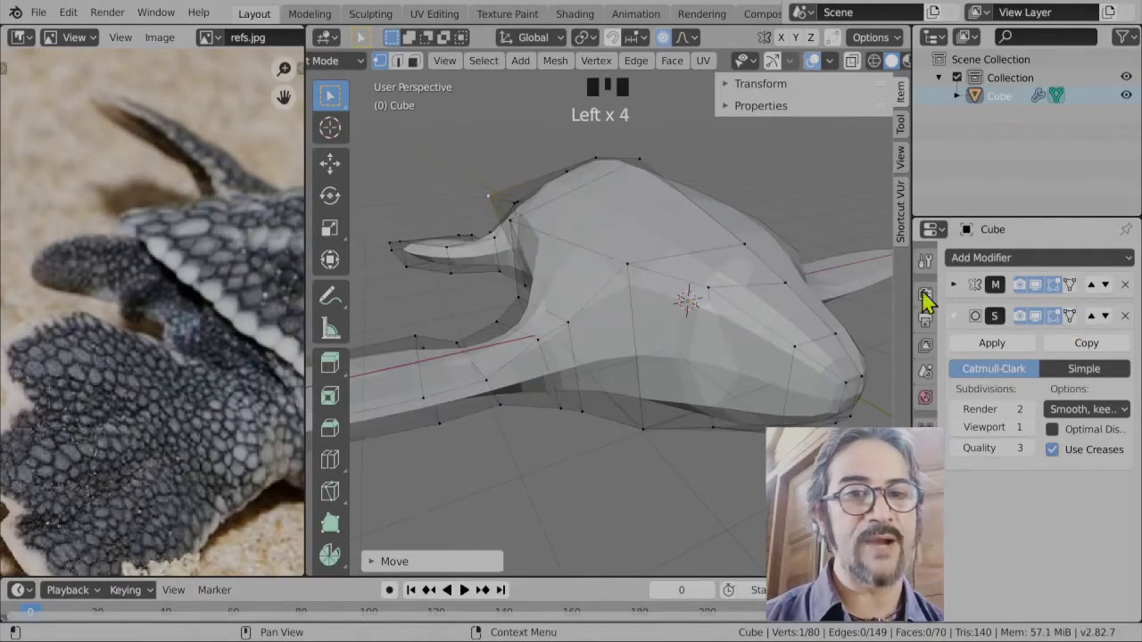
- Turn on the Subdivision modifier's on-cage display so the editing cage follows the smoothed turtle surface
middle_drag(734, 288, 571, 230)
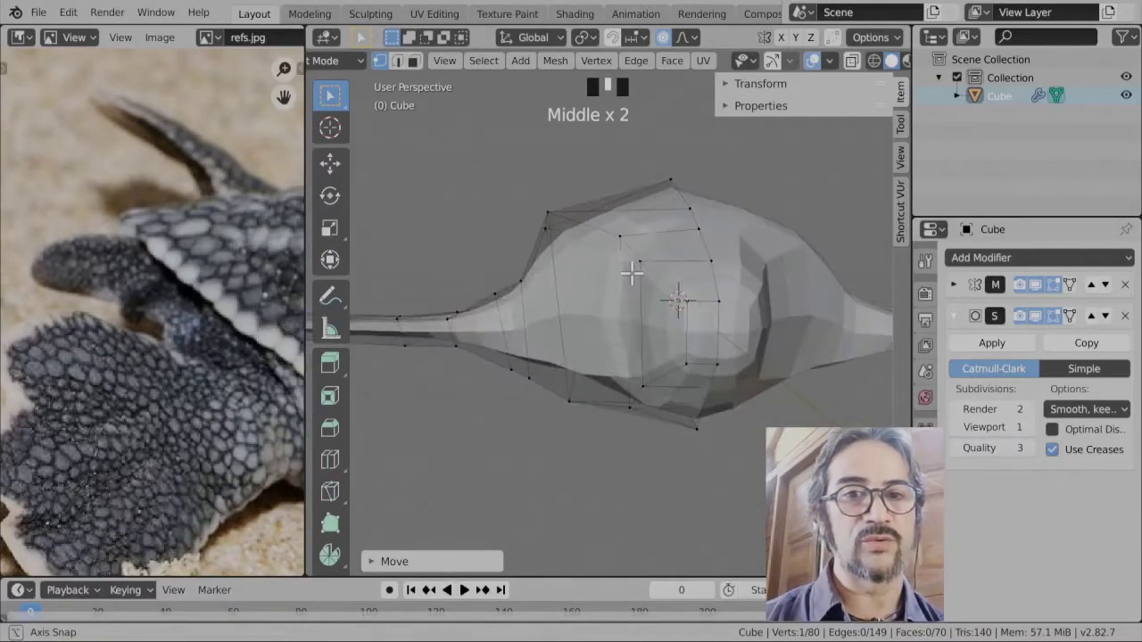
click(578, 222)
middle_drag(548, 384, 602, 381)
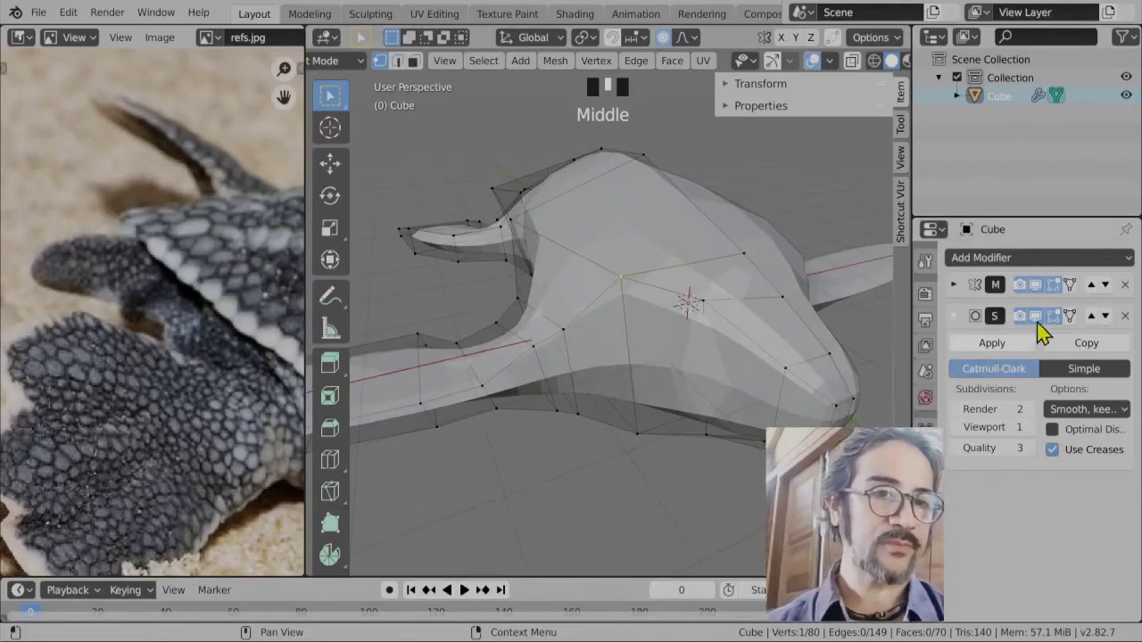
click(1070, 316)
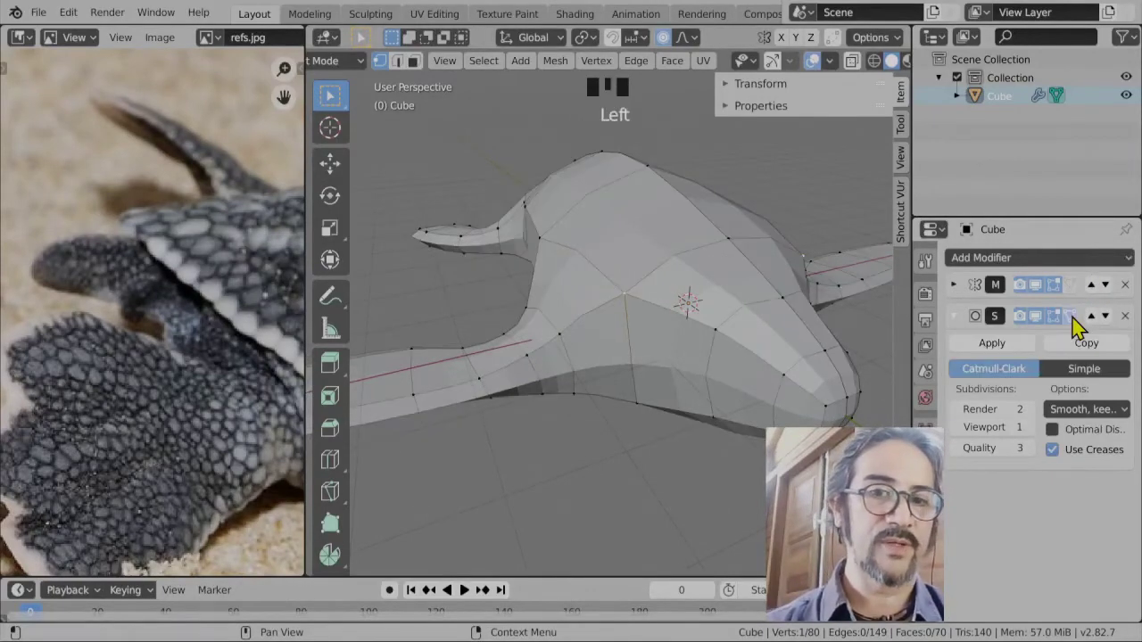
click(1069, 316)
click(1070, 316)
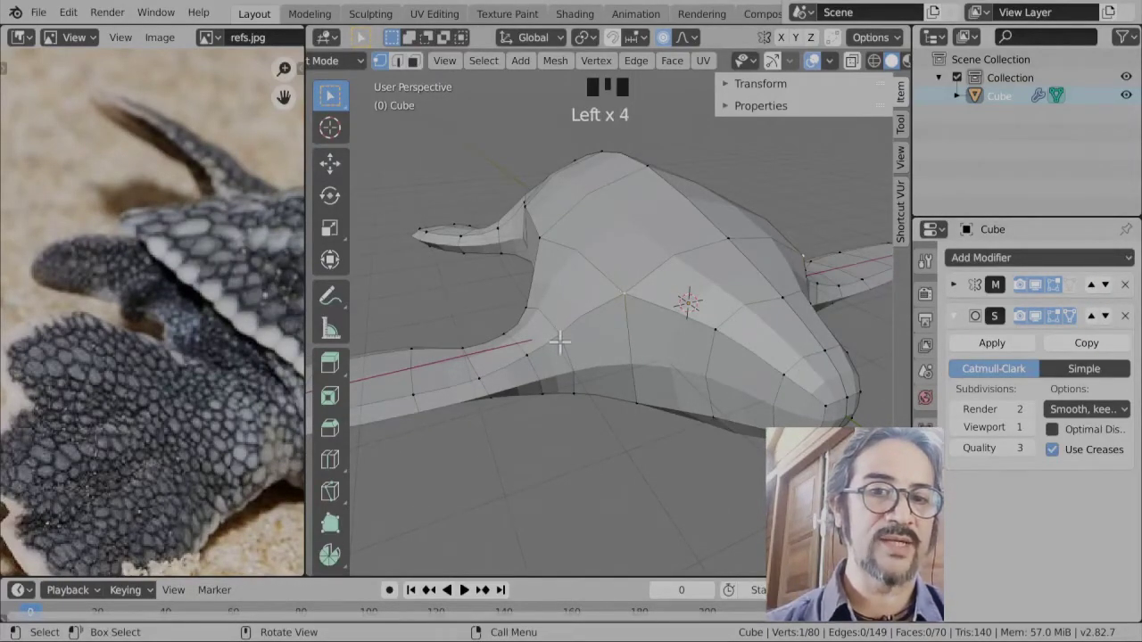
- Move the vertex at the base of the front flipper slightly toward the body using proportional editing
middle_drag(556, 441, 729, 411)
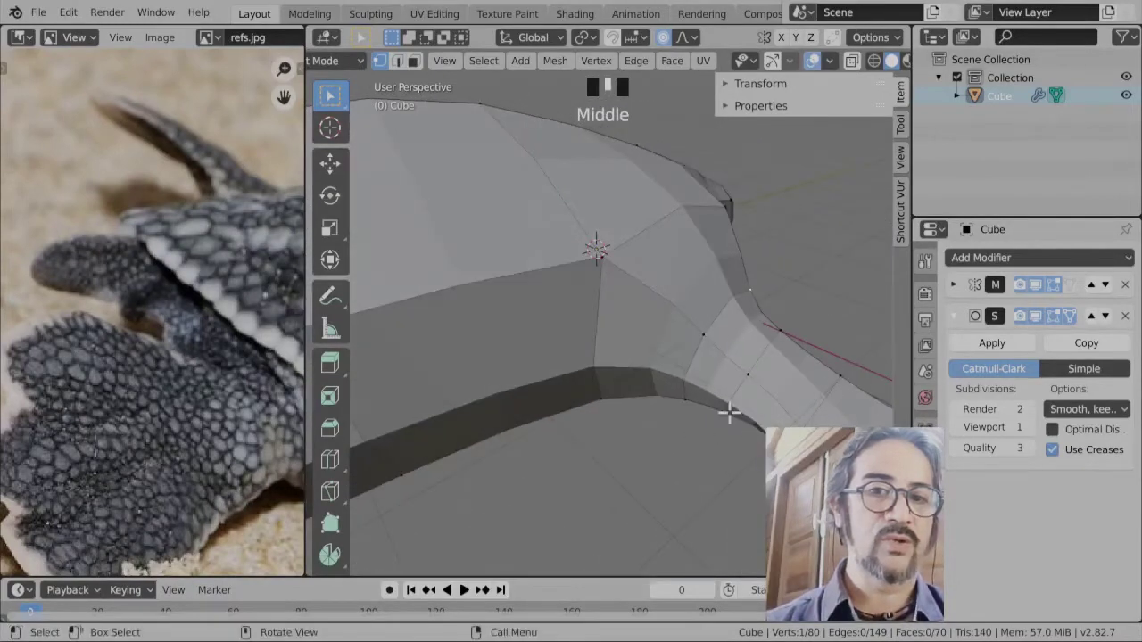
middle_drag(760, 296, 509, 311)
scroll(491, 330, down, 2)
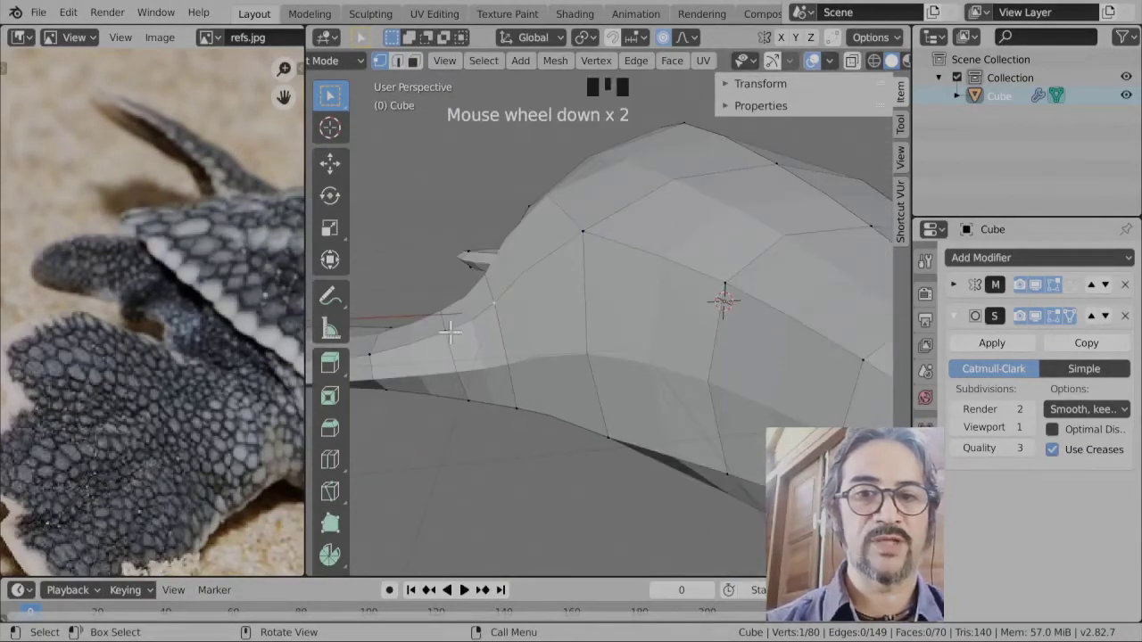
click(449, 332)
key(g)
click(490, 334)
scroll(640, 401, down, 3)
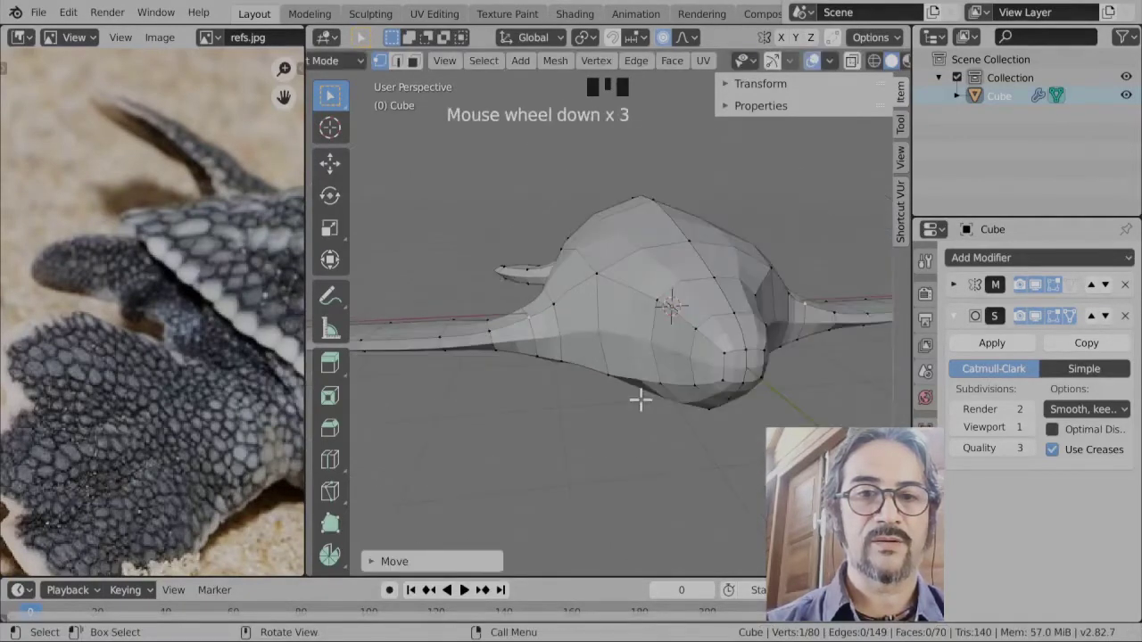
- Add one edge loop around the neck, between the front flippers and the head
middle_drag(640, 401, 630, 364)
scroll(555, 319, up, 2)
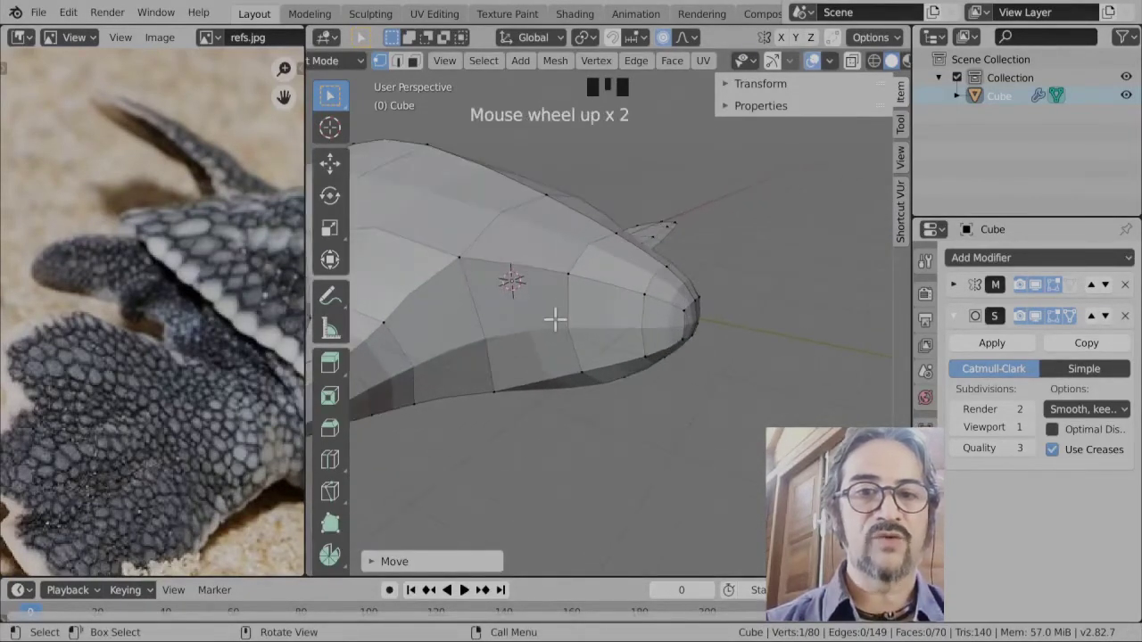
middle_drag(533, 332, 590, 403)
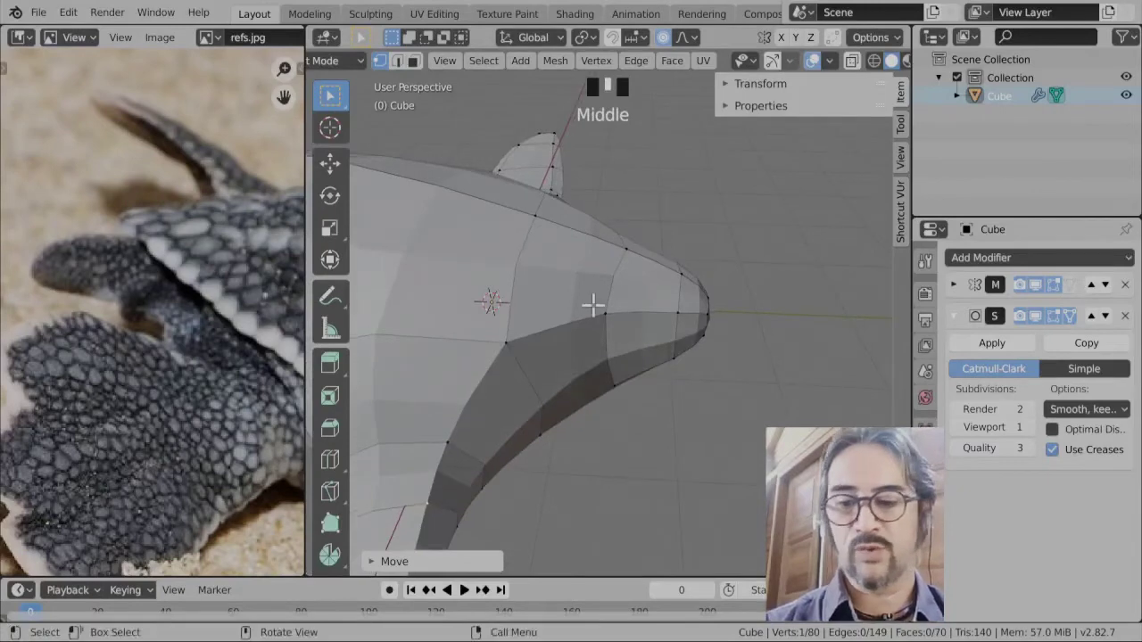
key(ctrl+r)
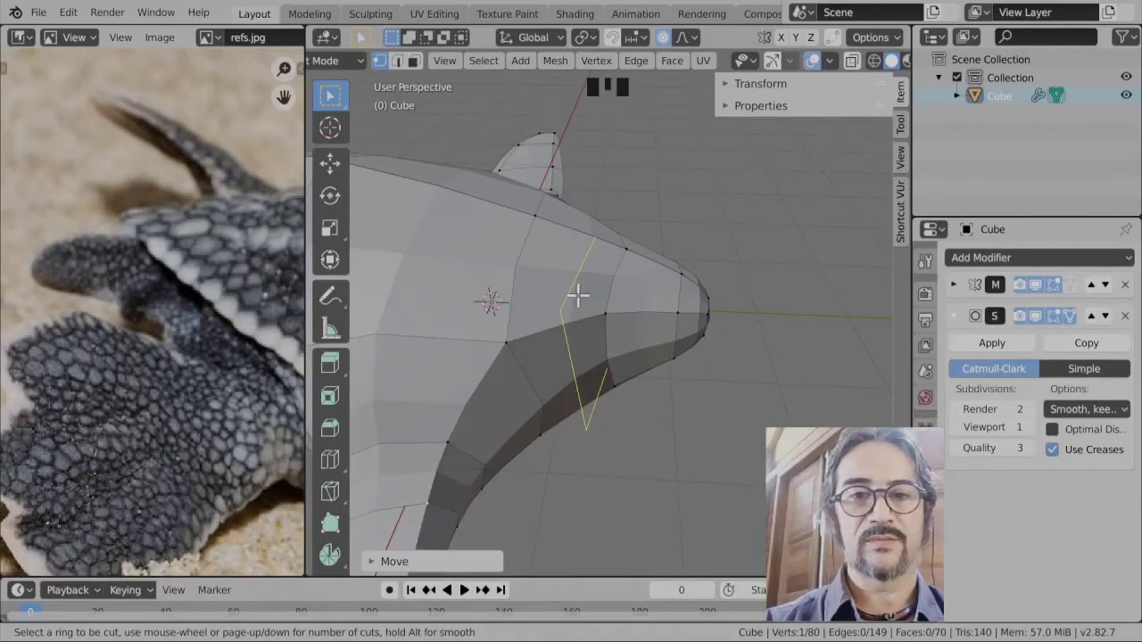
key(Escape)
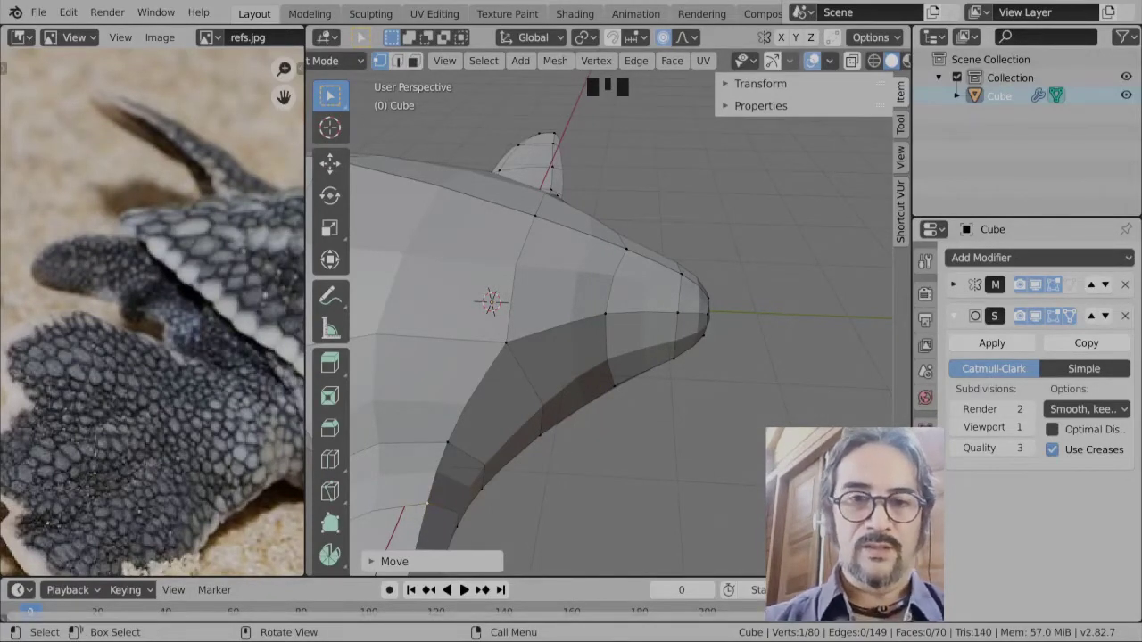
mouse_move(724, 448)
middle_down()
mouse_move(660, 393)
mouse_move(721, 398)
mouse_move(723, 429)
middle_up()
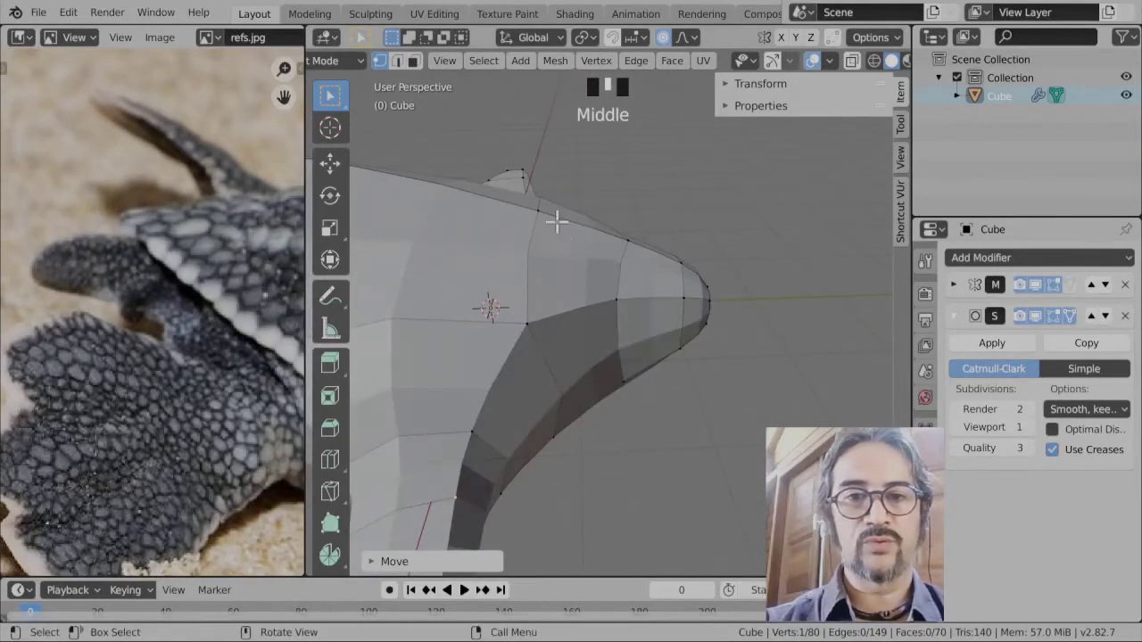
key(ctrl+r)
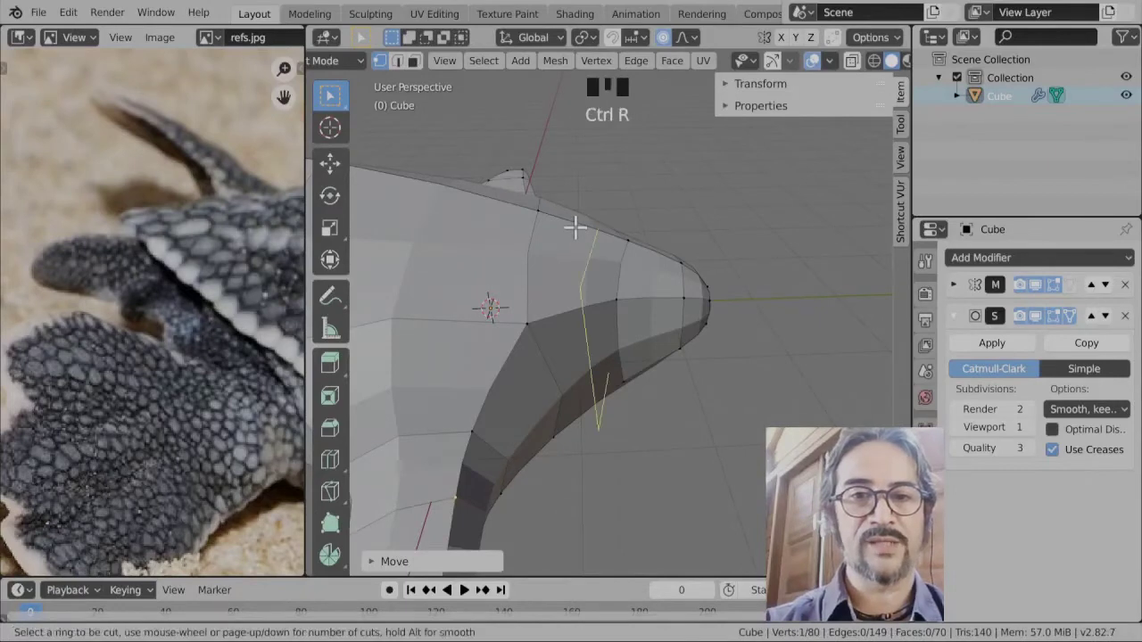
mouse_move(580, 246)
mouse_down()
mouse_move(540, 237)
mouse_move(570, 241)
mouse_up()
middle_drag(570, 240, 600, 403)
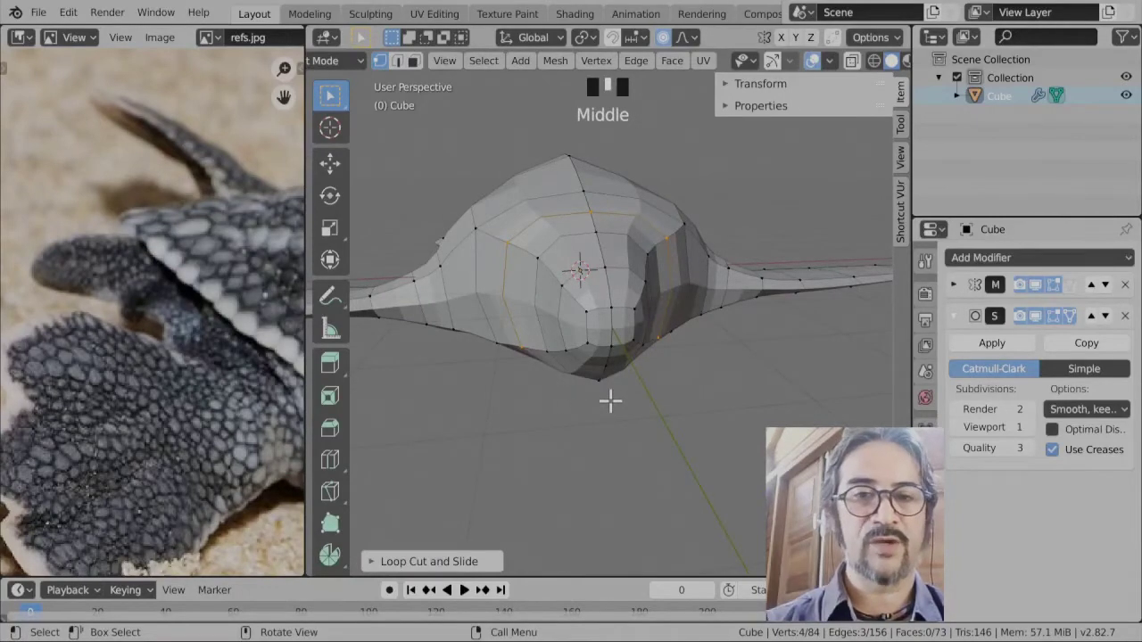
- Reposition the new neck edge loop with proportional editing on to adjust the transition from body to head
key(g)
click(630, 400)
scroll(623, 404, up, 4)
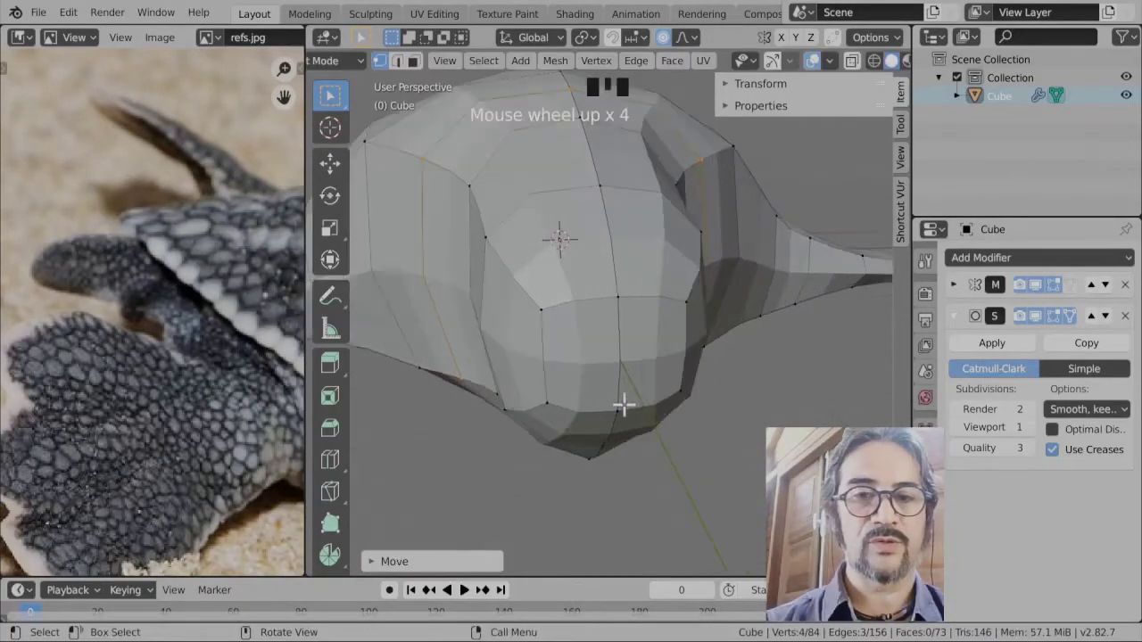
scroll(556, 411, down, 2)
middle_drag(556, 410, 644, 428)
scroll(652, 463, down, 1)
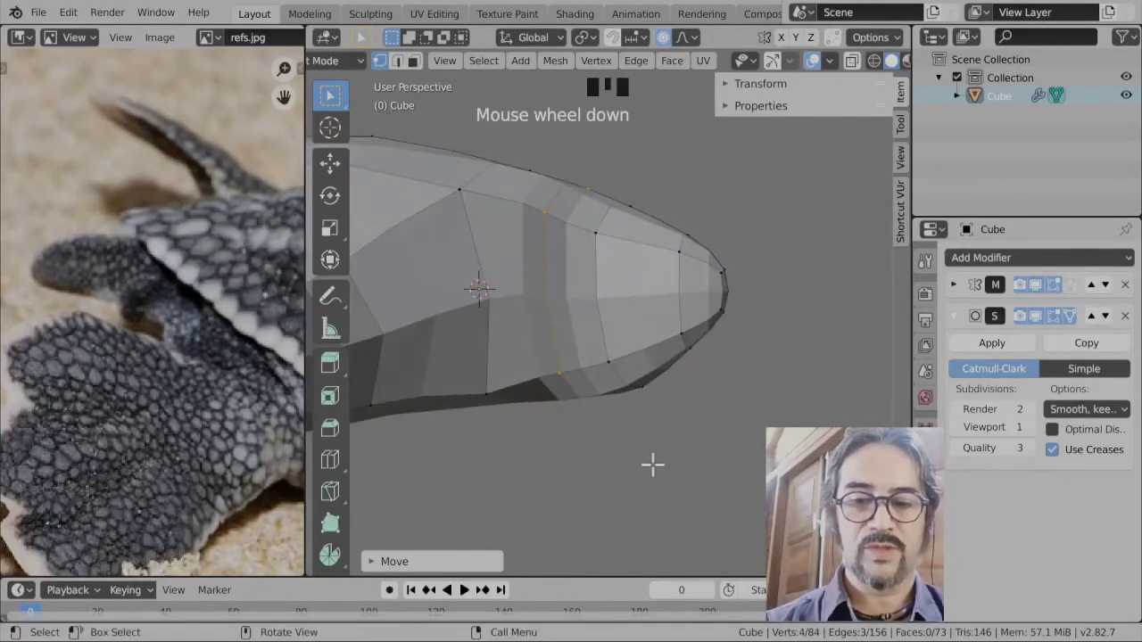
- Turn off proportional editing and move the neck loop's top centre vertex back toward the shell
click(663, 37)
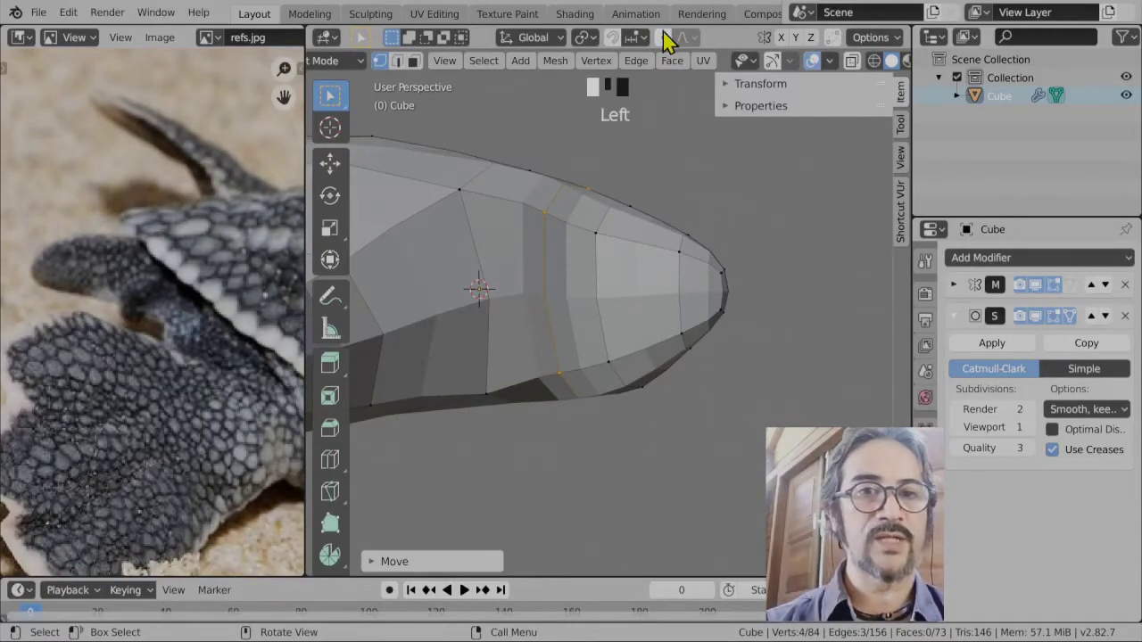
click(546, 216)
middle_drag(583, 247, 579, 272)
click(582, 347)
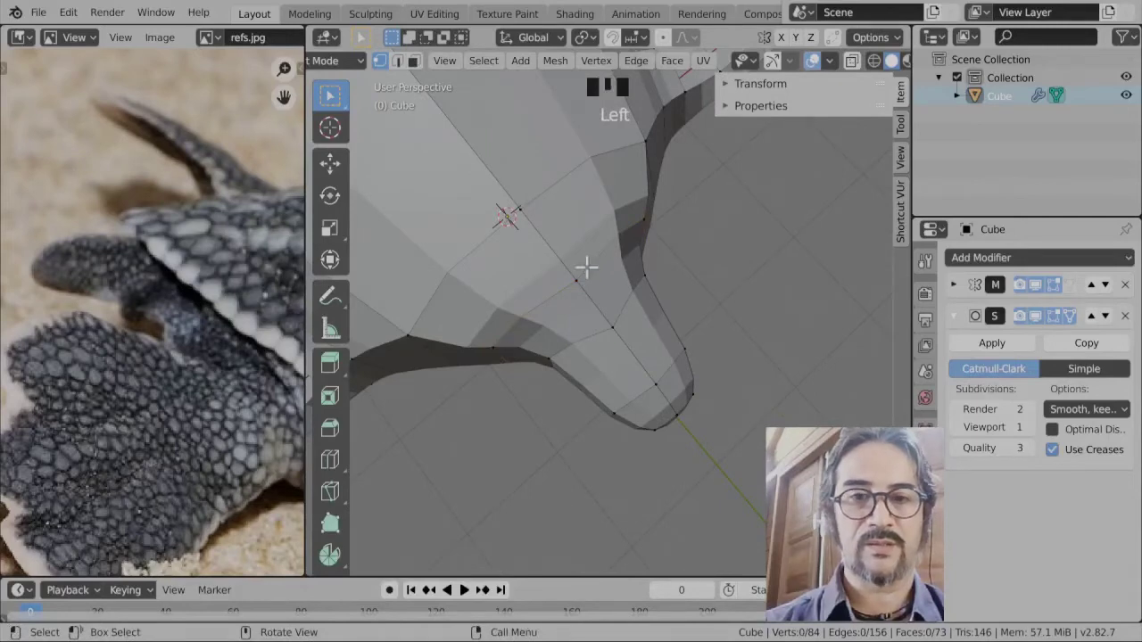
drag(613, 338, 502, 217)
click(553, 265)
key(g)
click(579, 295)
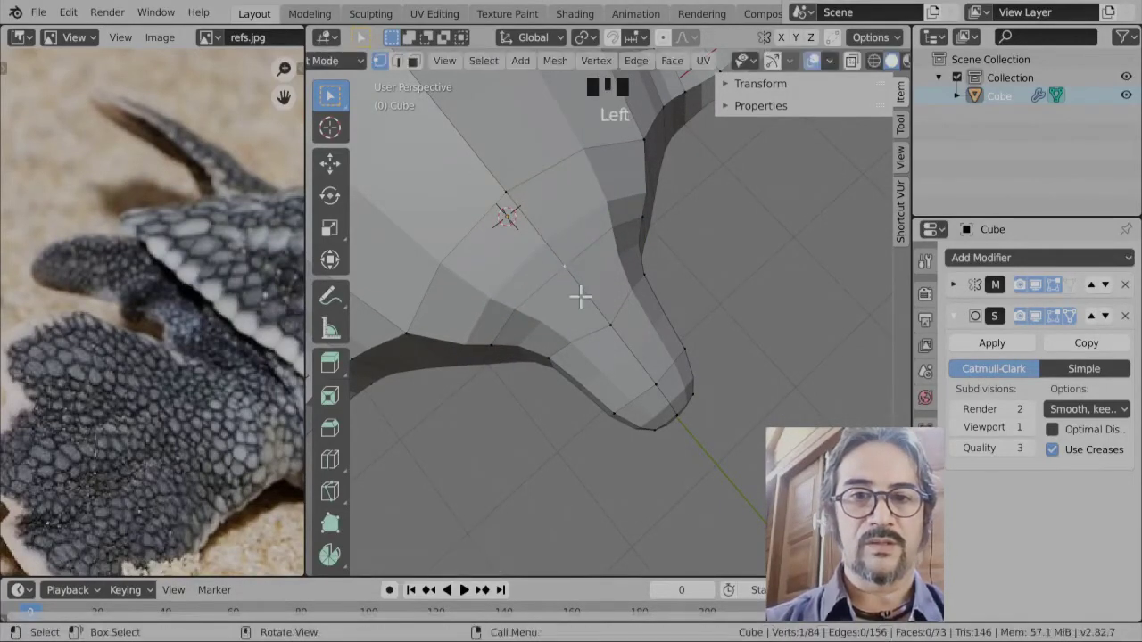
key(g)
click(581, 395)
- Move the side vertices of the neck loop to pinch the neck behind the head
middle_drag(581, 395, 529, 356)
click(637, 295)
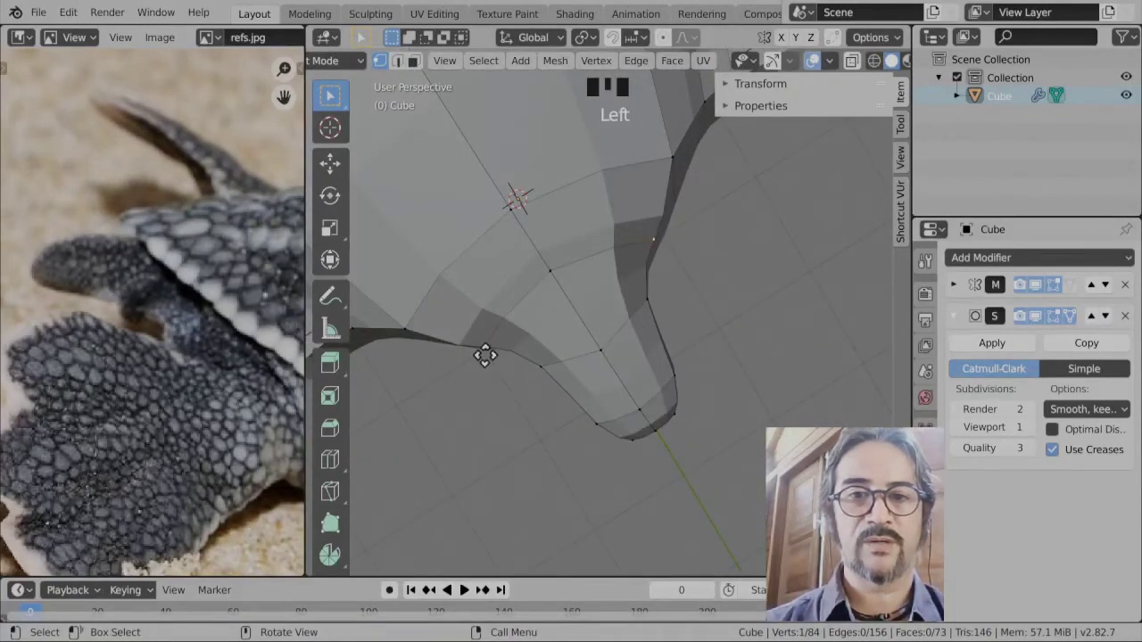
drag(484, 355, 518, 288)
middle_drag(517, 288, 589, 368)
click(523, 343)
key(g)
click(591, 311)
- Move the neck's underside vertex back and up, and shift the head's upper side vertex back and outward
middle_drag(640, 407, 701, 459)
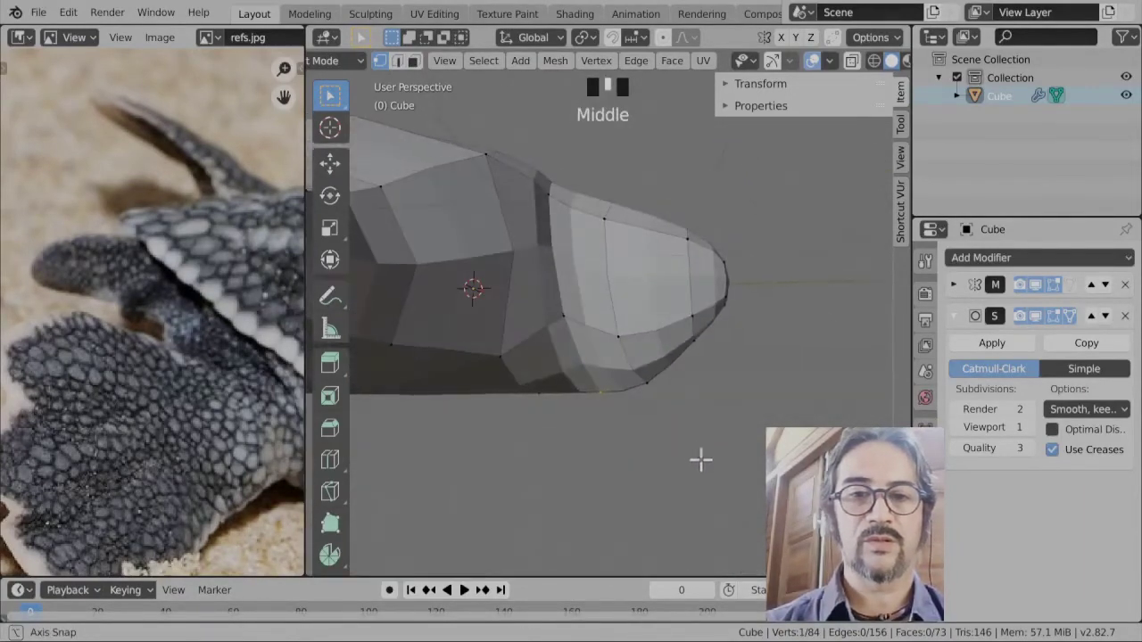
key(g)
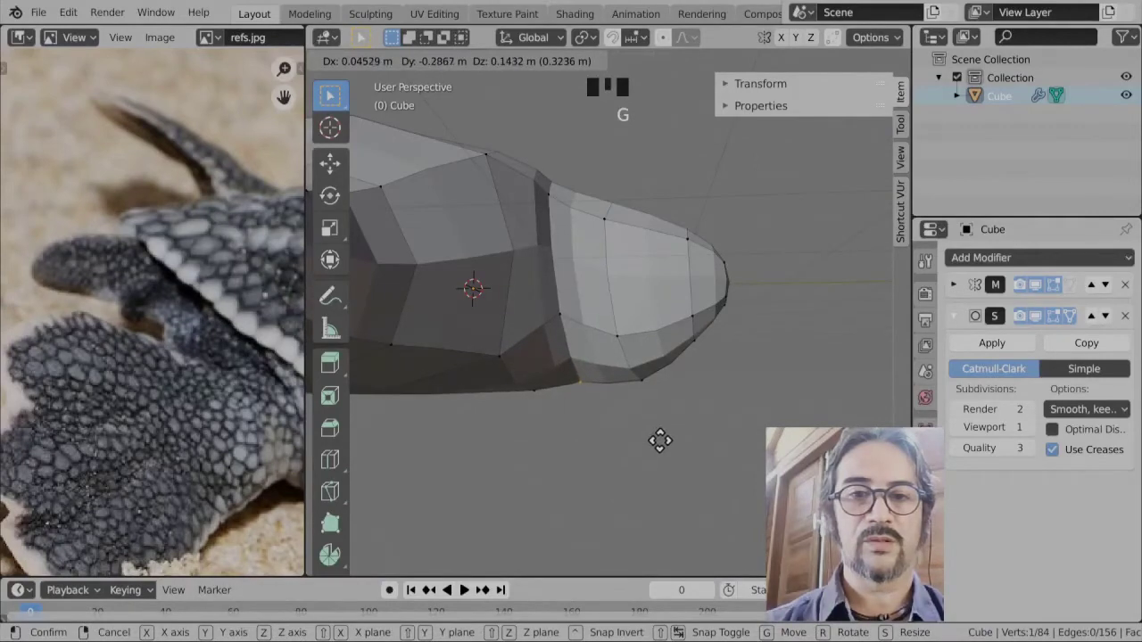
click(668, 439)
middle_drag(660, 409, 583, 349)
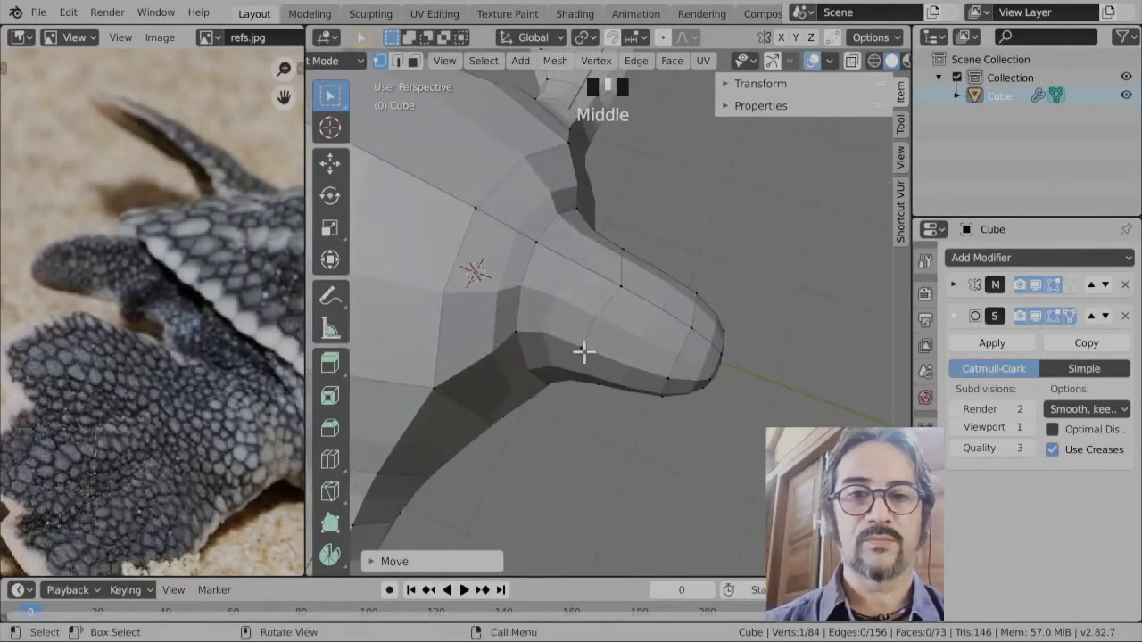
click(604, 375)
key(g)
click(573, 387)
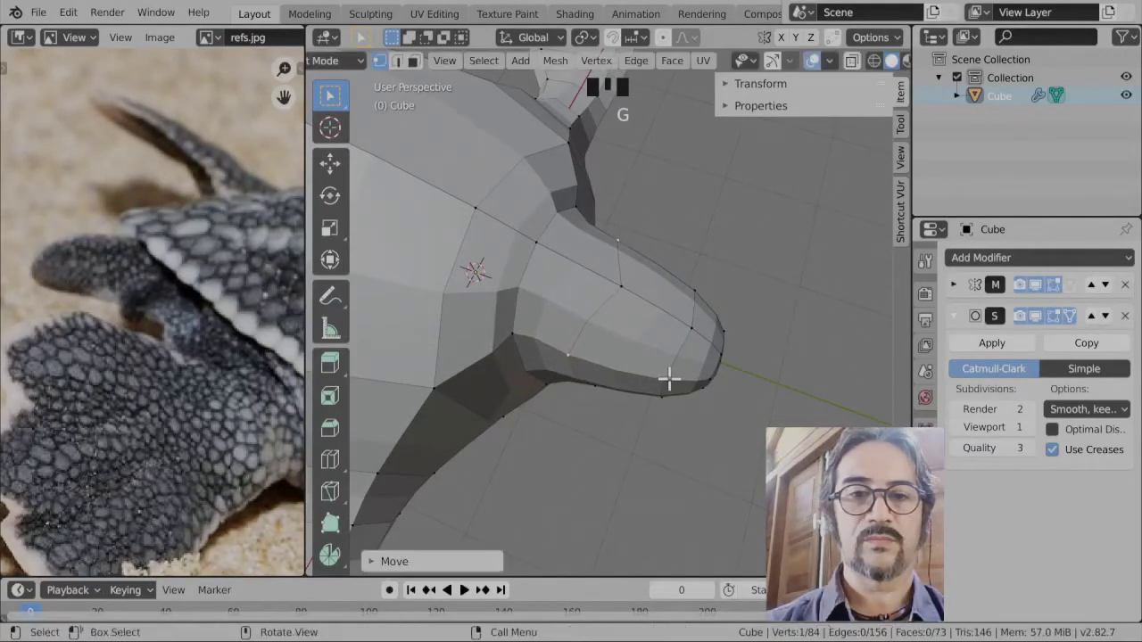
- Move the upper side vertex just behind the snout outward to widen the front of the head
middle_drag(669, 404, 671, 299)
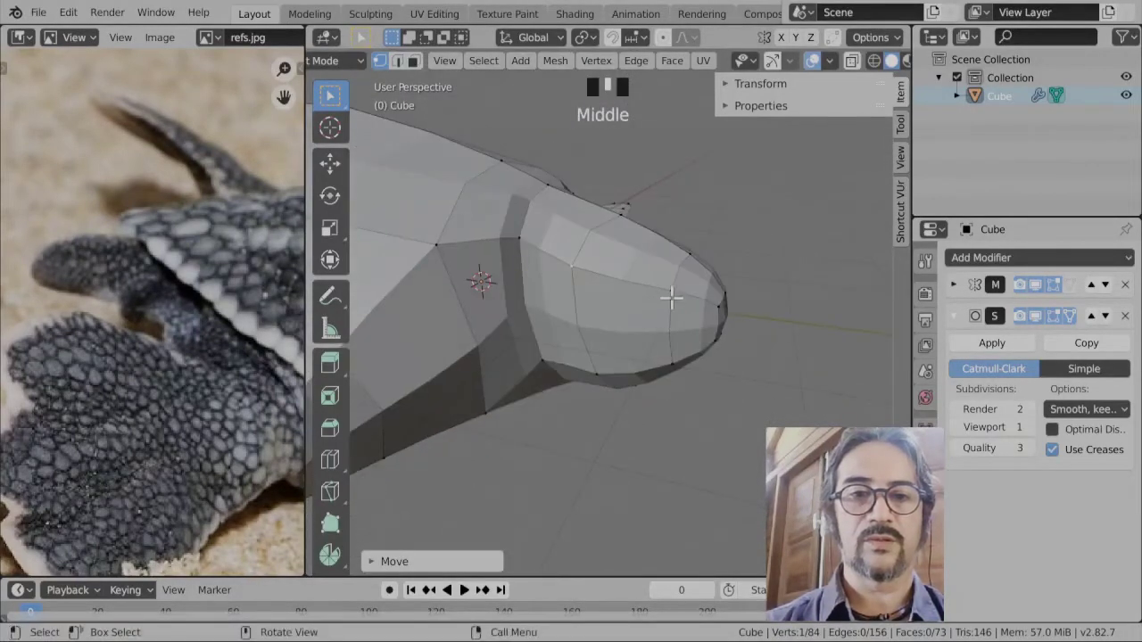
middle_drag(661, 344, 670, 337)
click(672, 342)
scroll(657, 349, up, 2)
scroll(596, 386, down, 2)
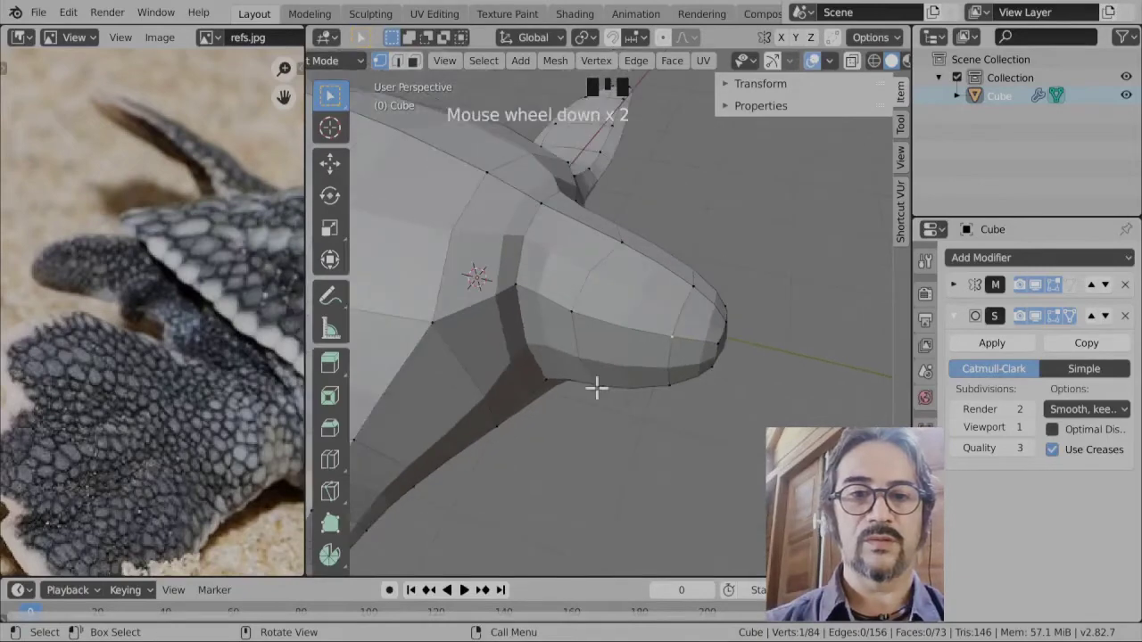
middle_drag(596, 386, 588, 425)
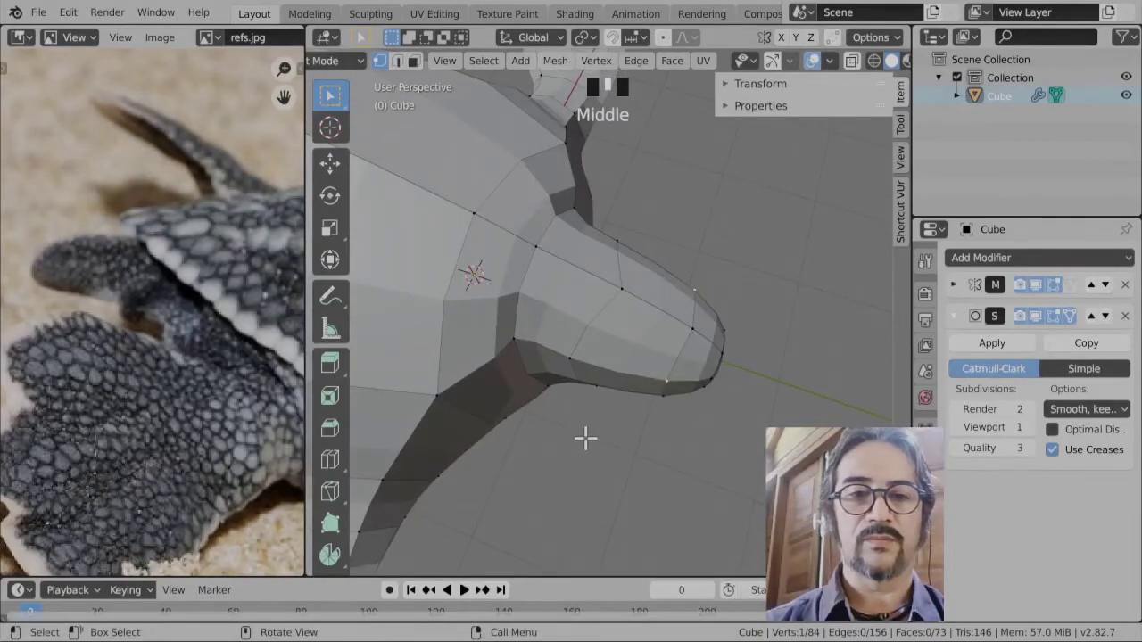
key(g)
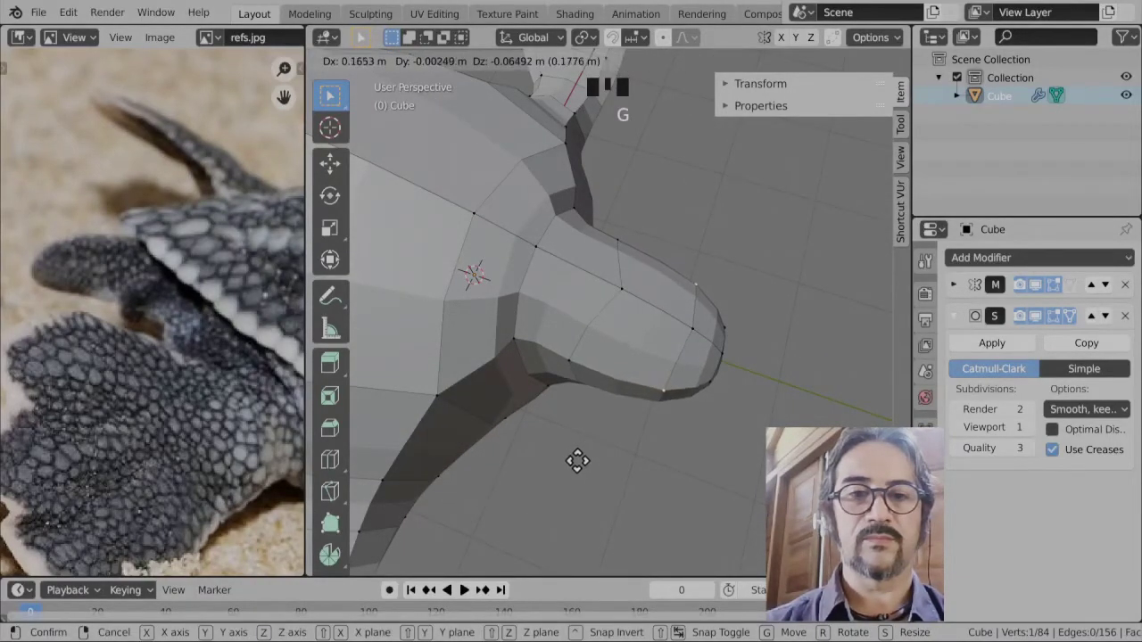
click(596, 420)
- Move the top centre vertex of the head back toward the neck
click(680, 367)
middle_drag(681, 366, 708, 309)
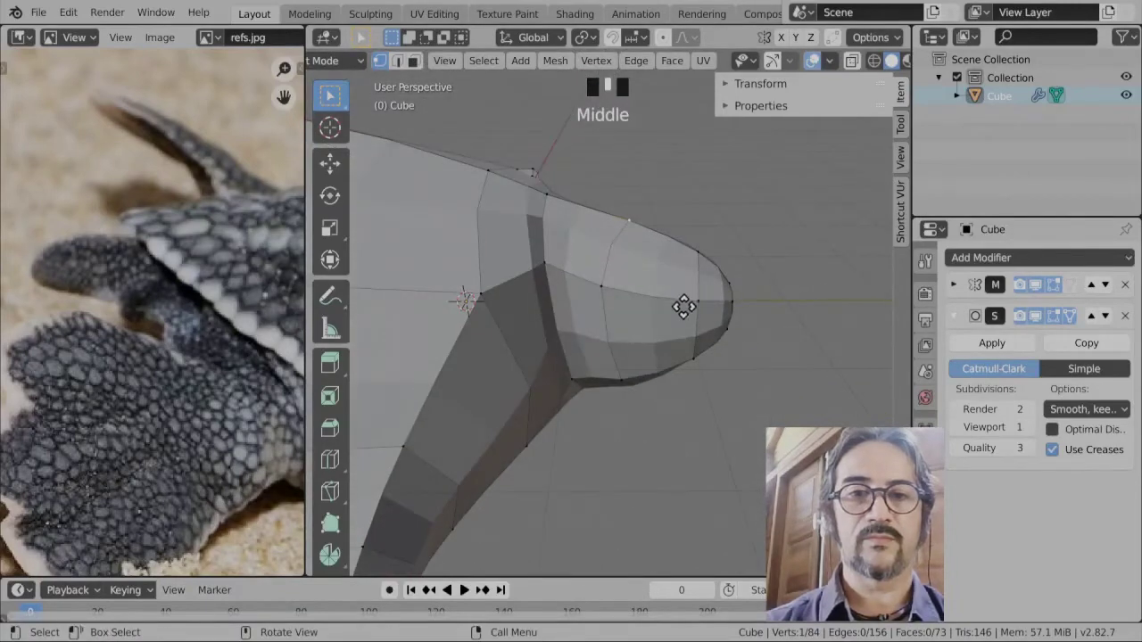
key(g)
click(634, 303)
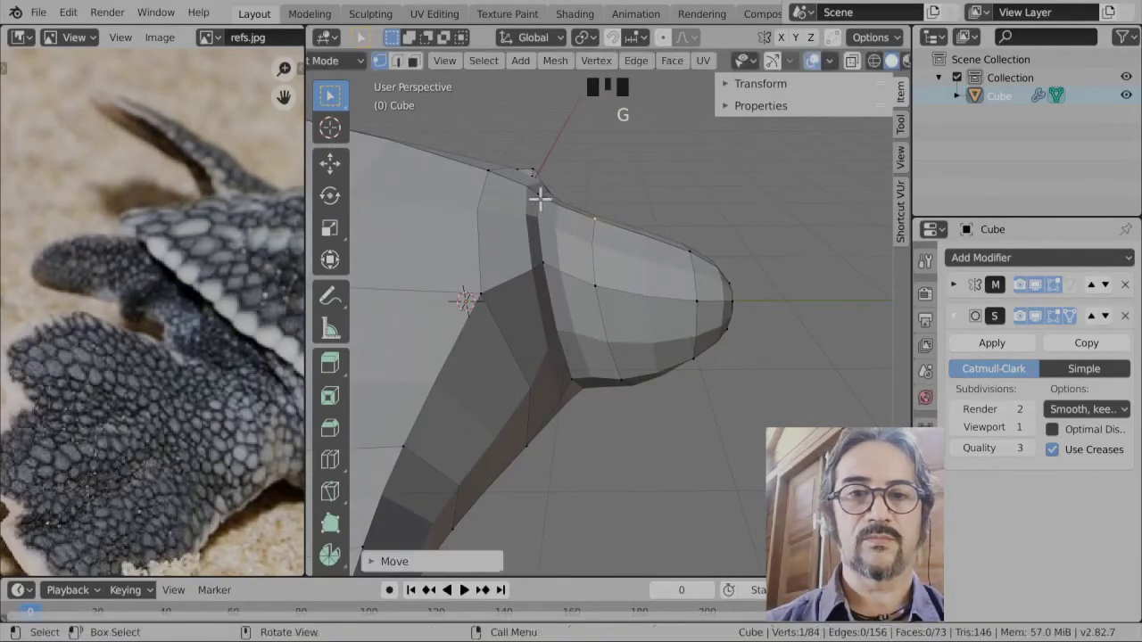
- Move the upper vertex at the neck joint slightly down, and shift the upper body vertex just behind it down toward the neck
click(550, 205)
key(g)
click(542, 224)
click(481, 181)
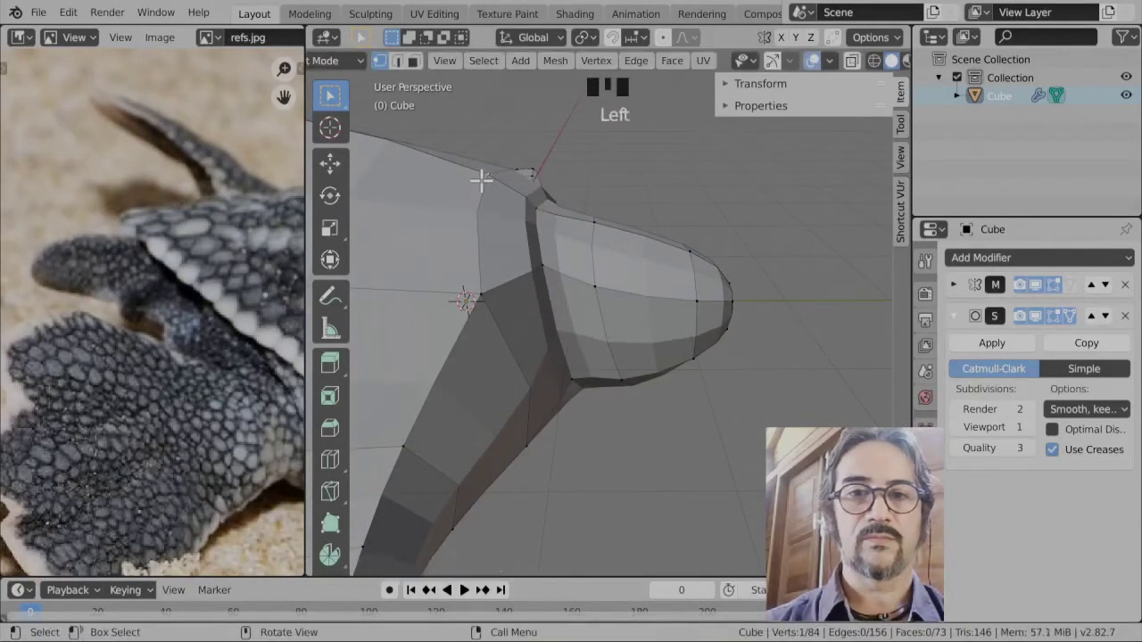
key(g)
click(502, 215)
- Switch to Object Mode and examine the turtle's head, neck, body and flippers from several angles
scroll(645, 374, down, 7)
middle_drag(645, 375, 550, 396)
key(Tab)
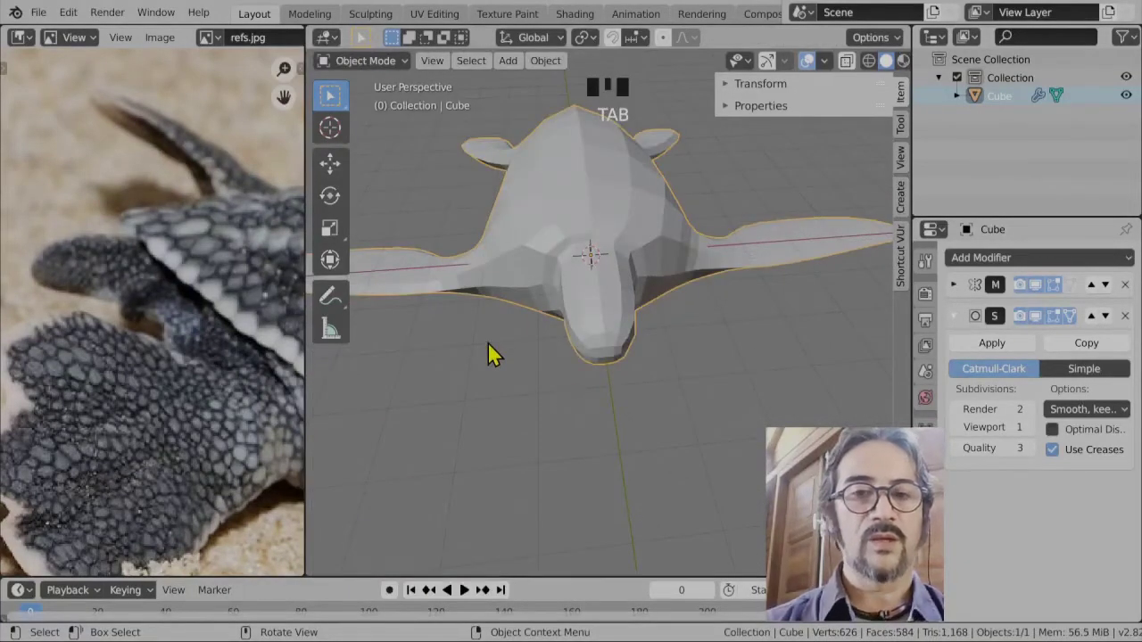
middle_drag(487, 351, 670, 387)
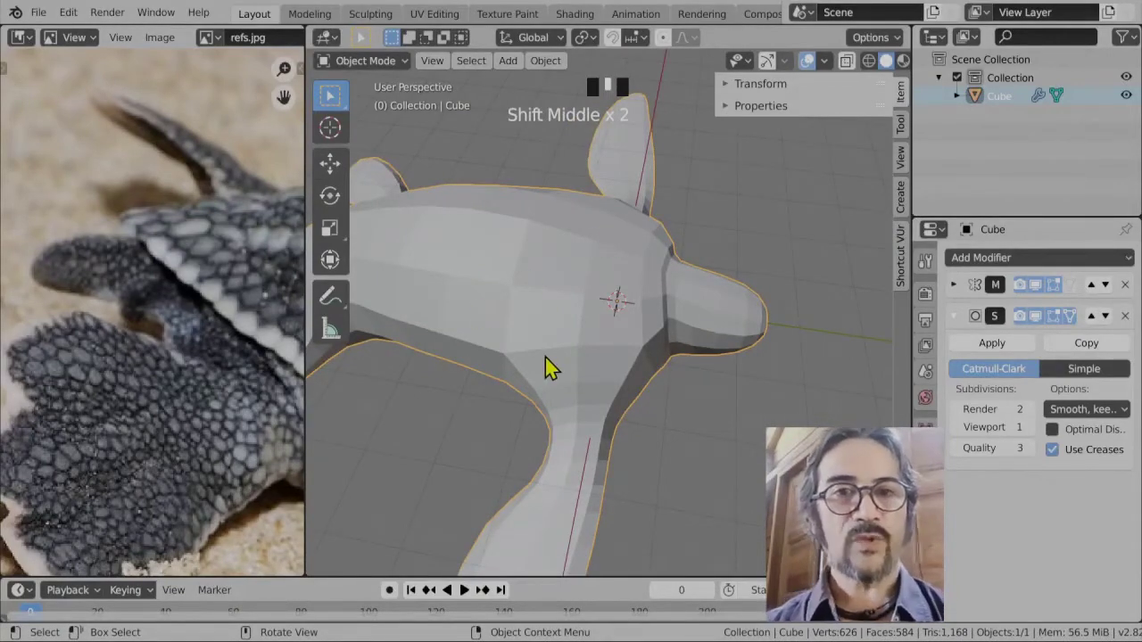
scroll(594, 357, down, 3)
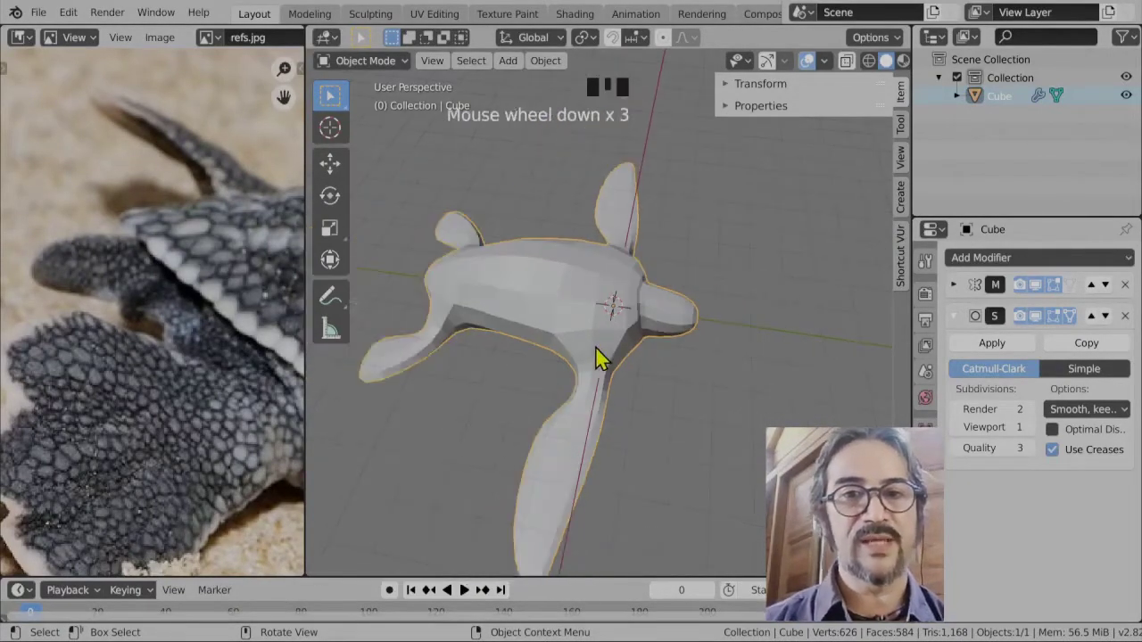
middle_drag(594, 357, 671, 334)
scroll(671, 334, up, 2)
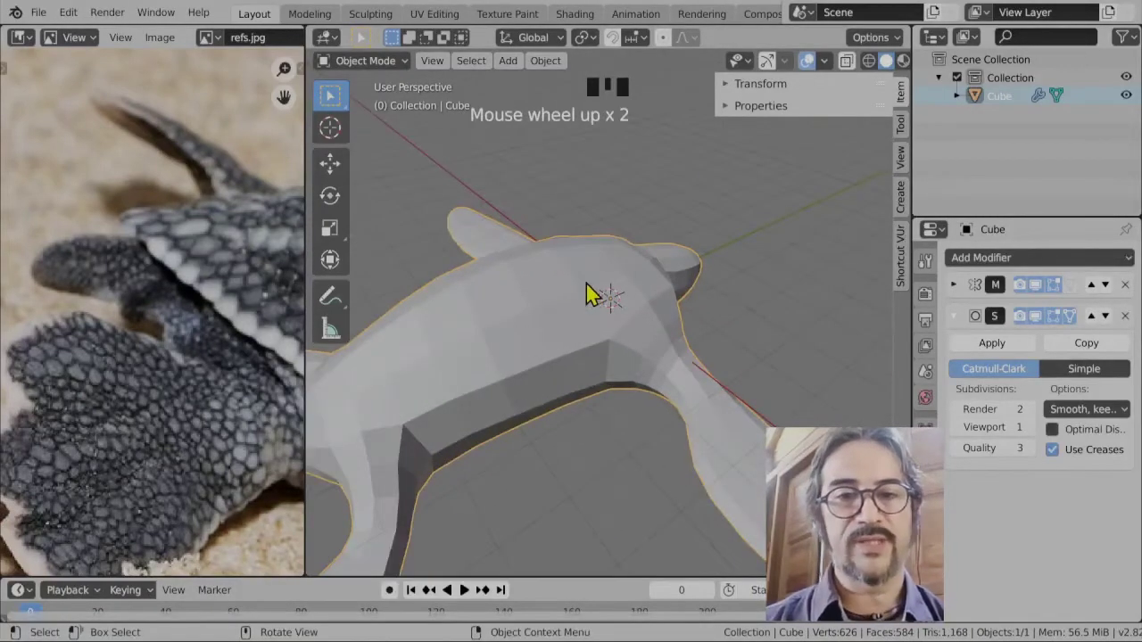
right_click(547, 286)
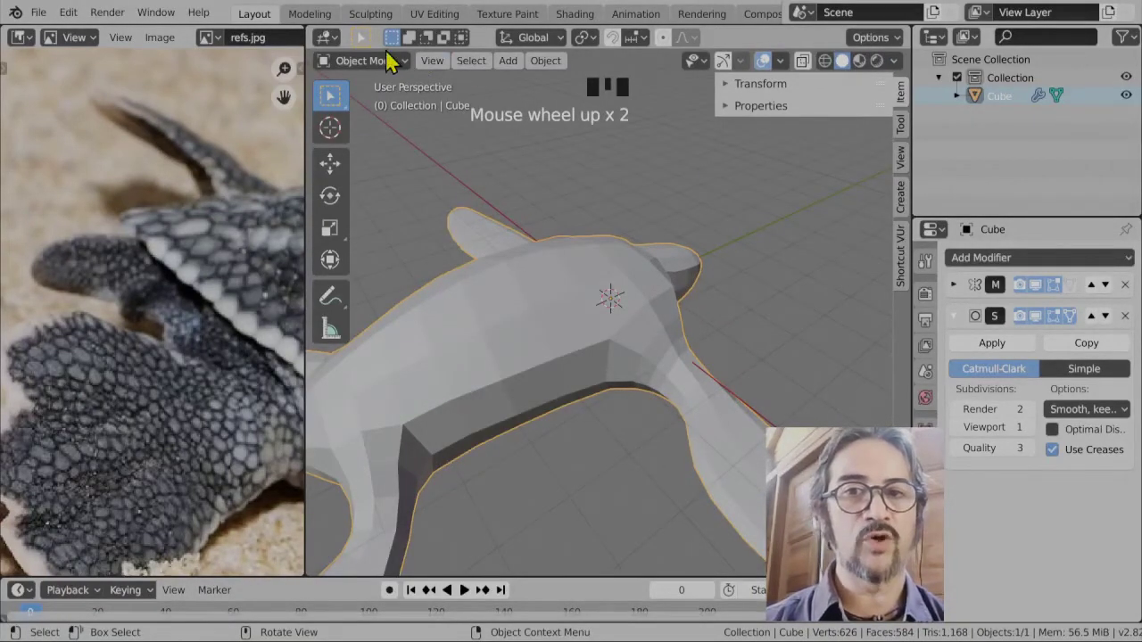
click(375, 76)
click(377, 68)
click(386, 110)
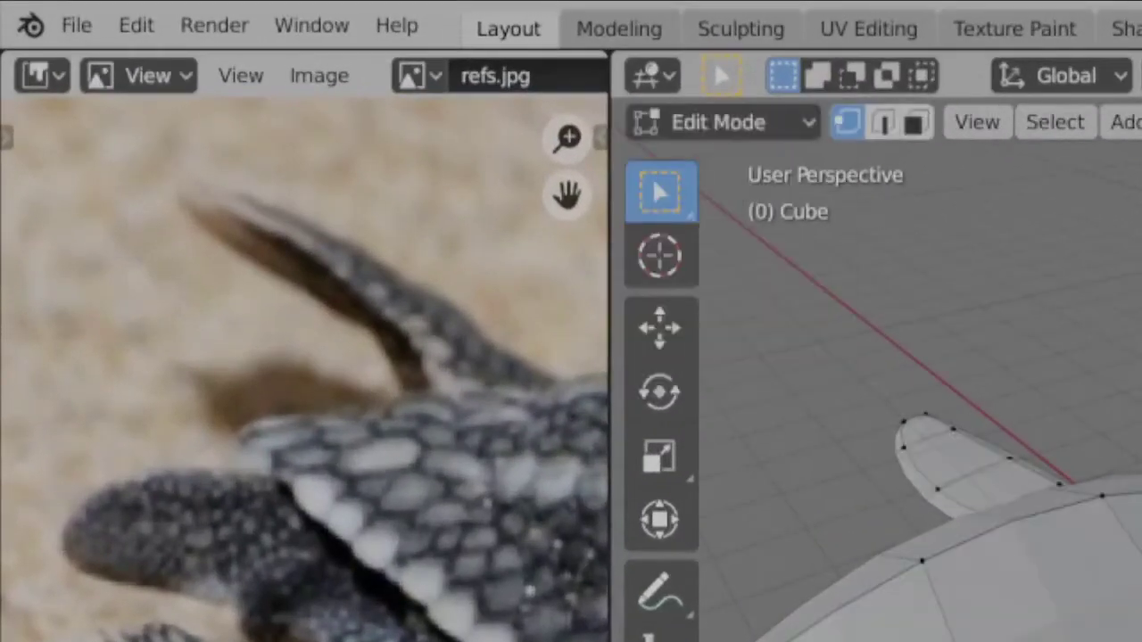
click(773, 125)
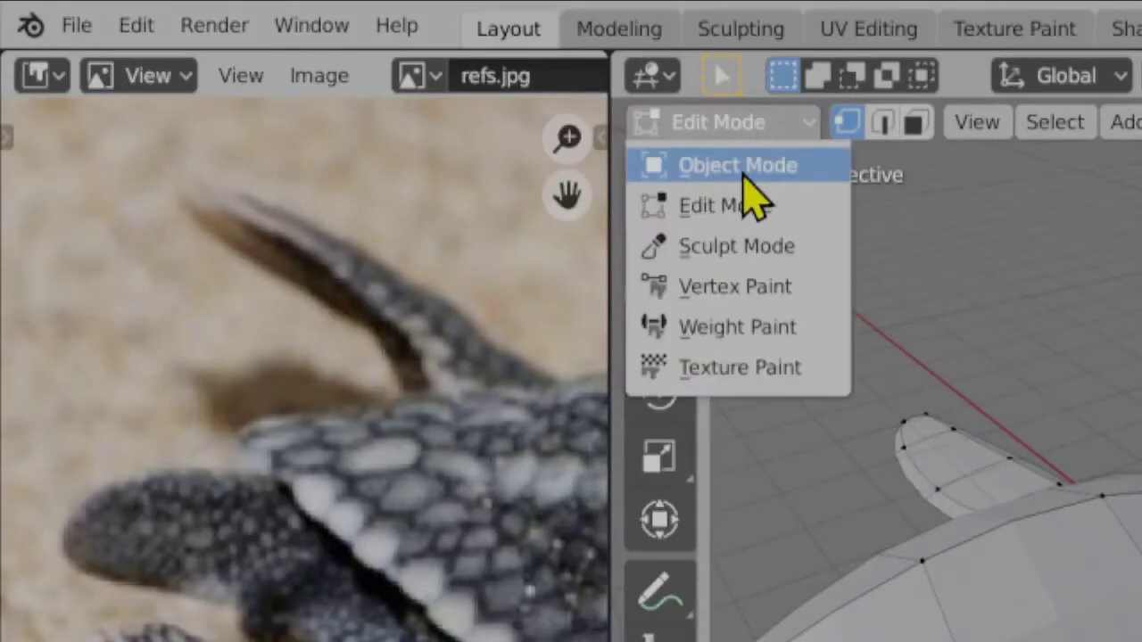
click(743, 168)
- Apply Shade Smooth to the turtle object
scroll(670, 333, down, 3)
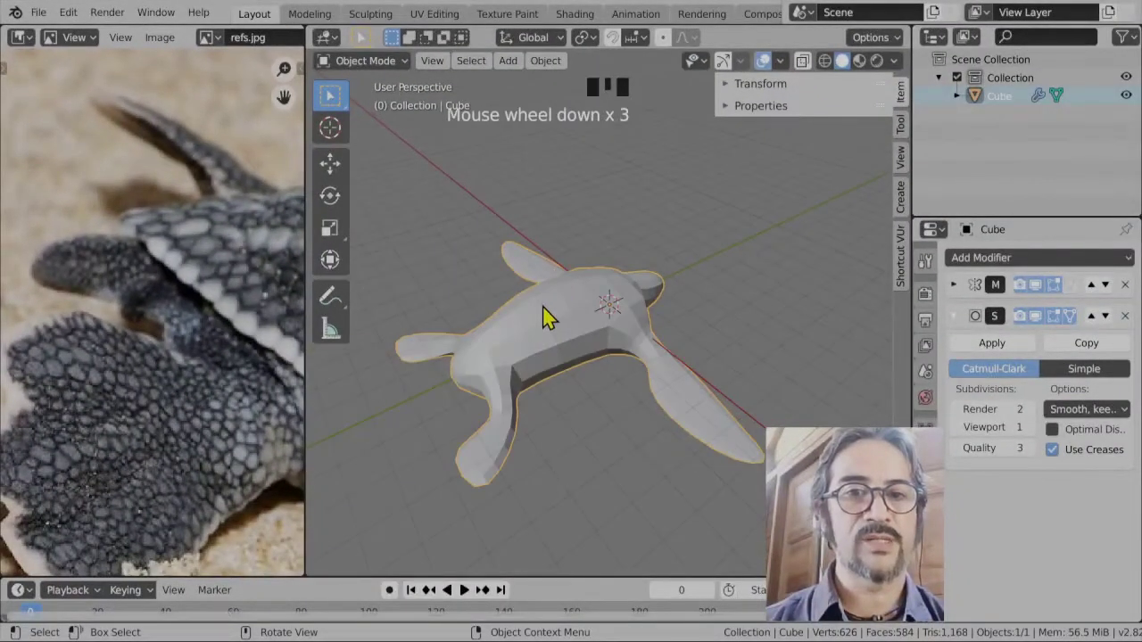
right_click(557, 294)
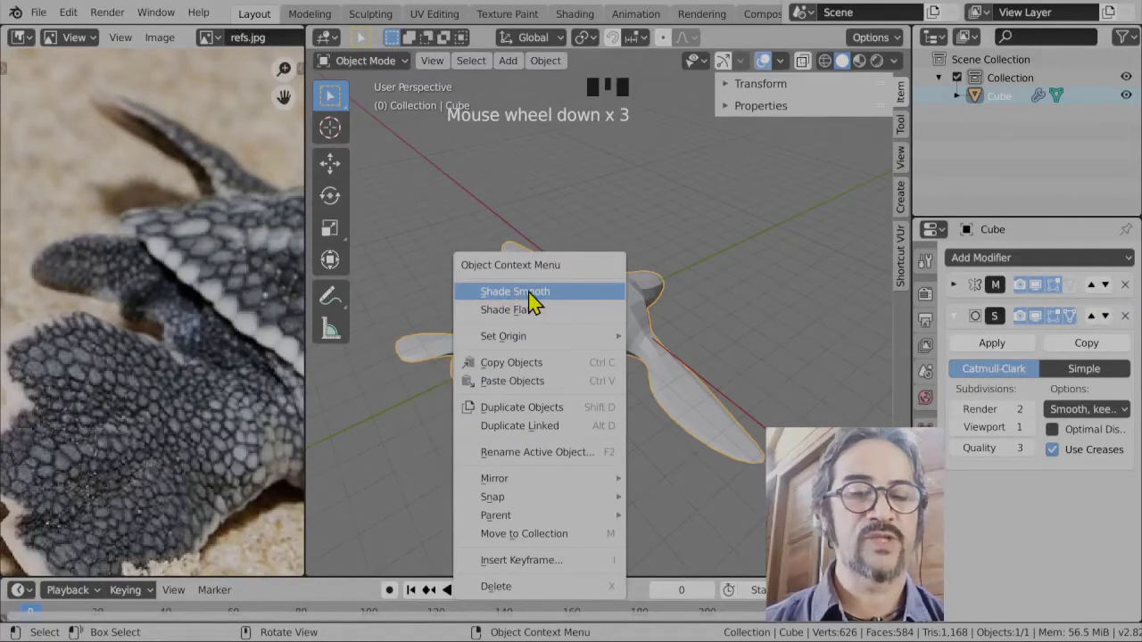
click(549, 294)
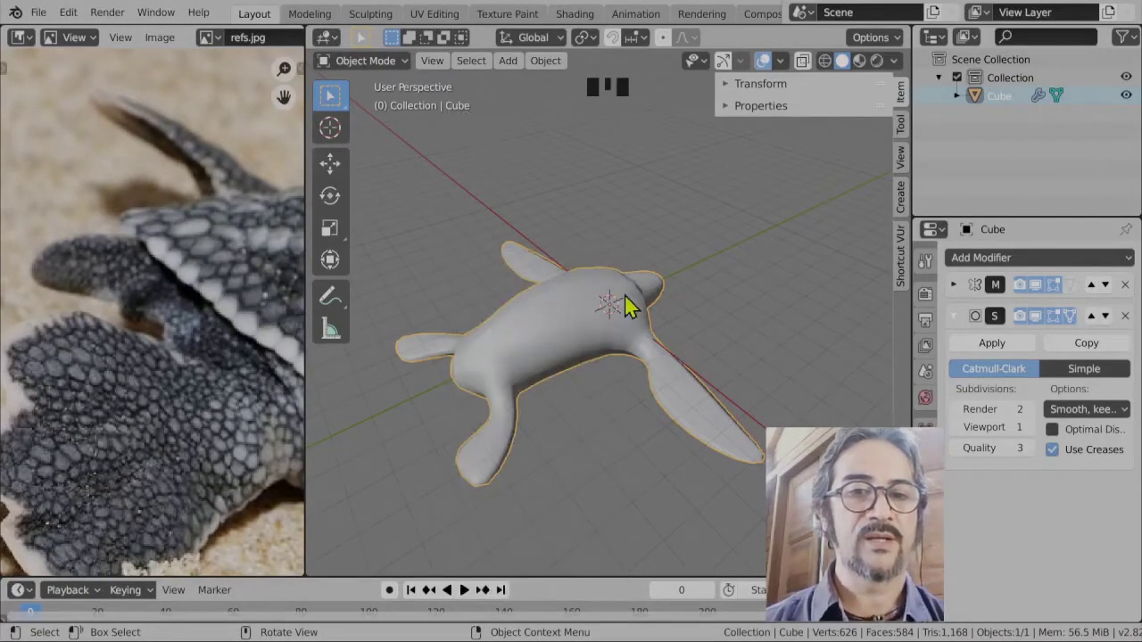
- Collapse the Subdivision modifier's settings and move it above the Mirror modifier in the stack
middle_drag(603, 373, 660, 372)
scroll(655, 373, up, 3)
scroll(650, 374, up, 1)
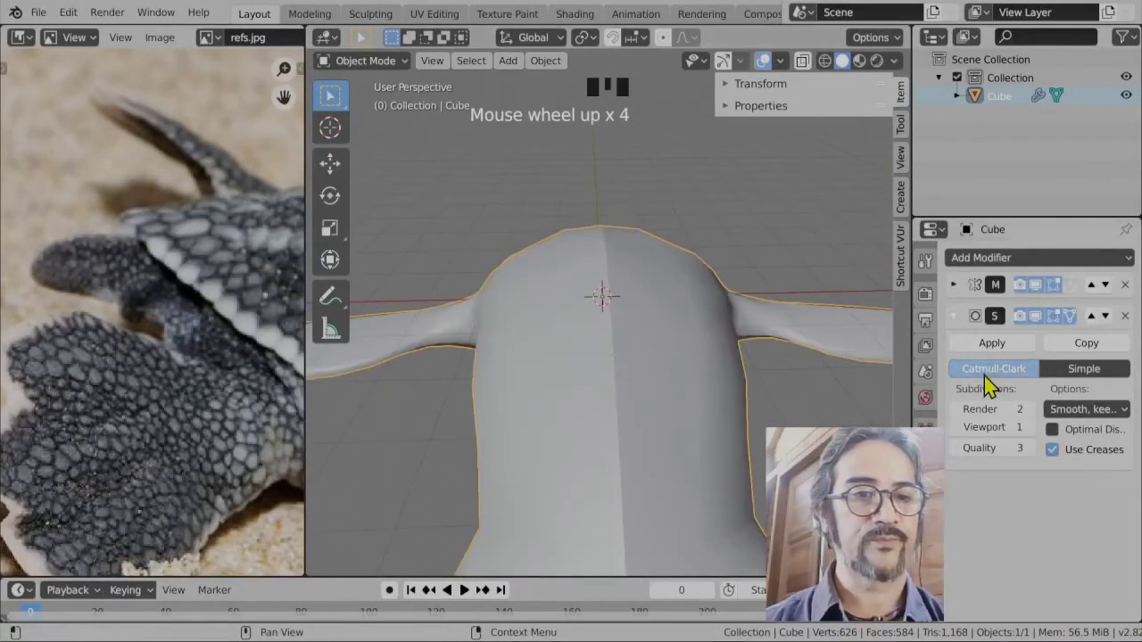
click(953, 316)
click(1090, 315)
- Examine the centre seam and the back's silhouette in both Edit Mode and Object Mode, from above and from behind
key(Tab)
middle_drag(642, 295, 684, 259)
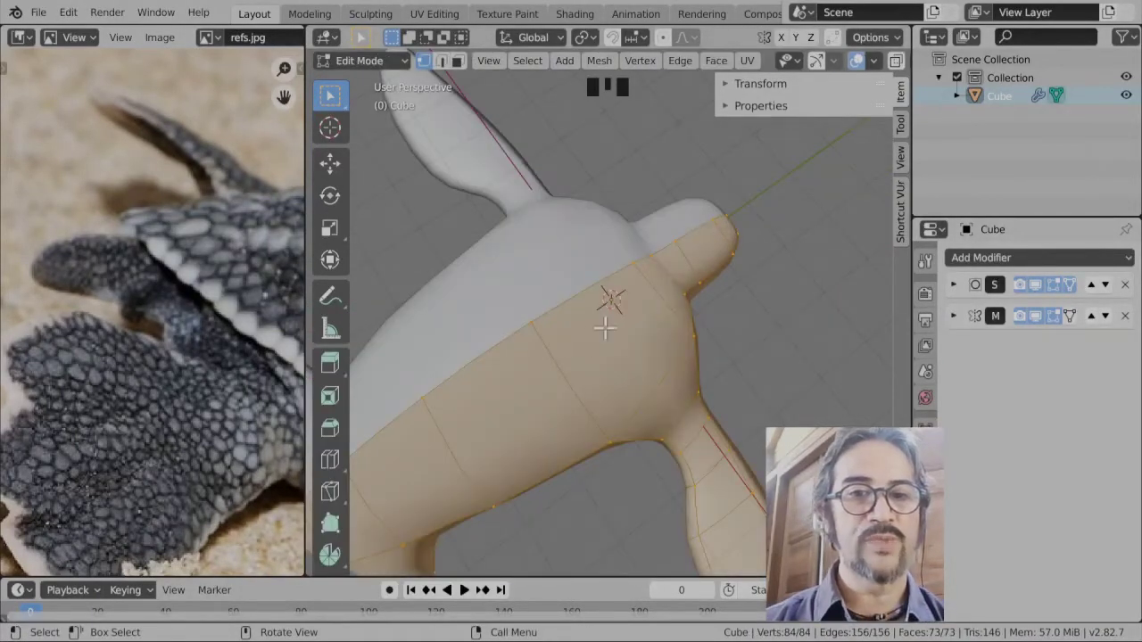
scroll(565, 400, down, 3)
middle_drag(566, 401, 650, 301)
key(Tab)
scroll(649, 317, up, 2)
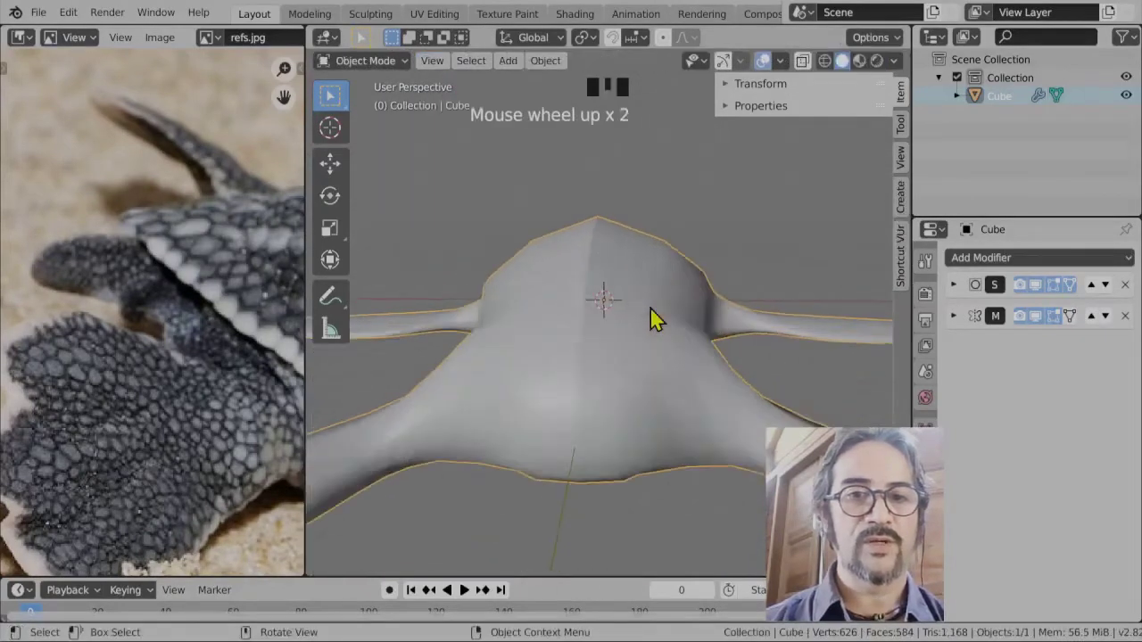
scroll(650, 308, up, 1)
scroll(601, 273, down, 4)
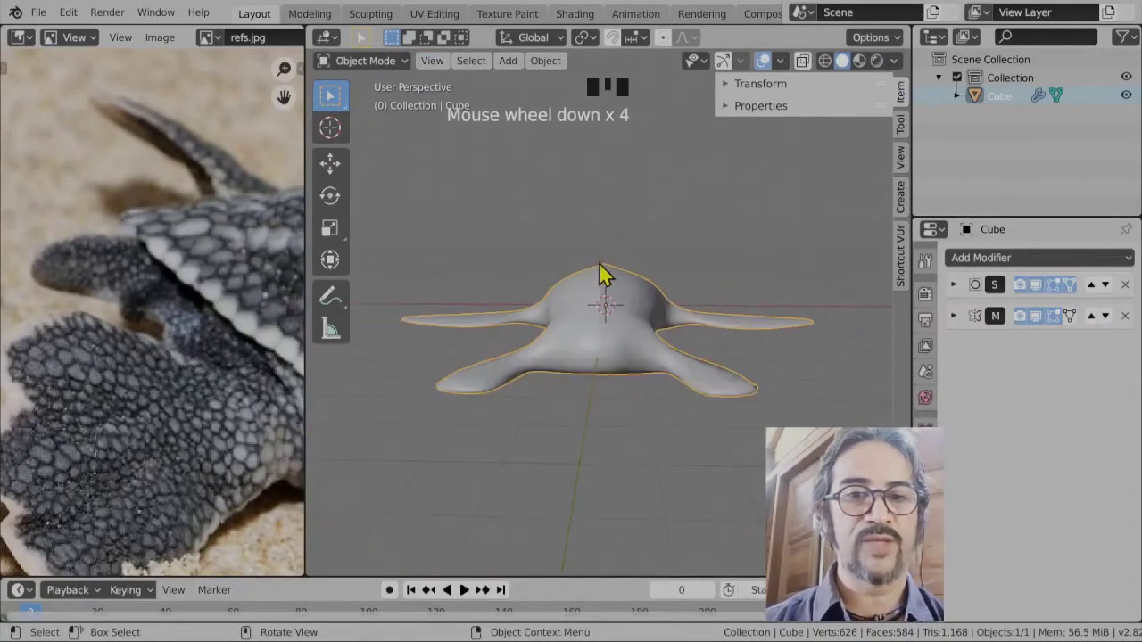
scroll(637, 297, up, 3)
middle_drag(637, 298, 635, 286)
- In Edit Mode, add a lengthwise loop cut along the head and body, midway between the centreline and the side edge loop
key(Tab)
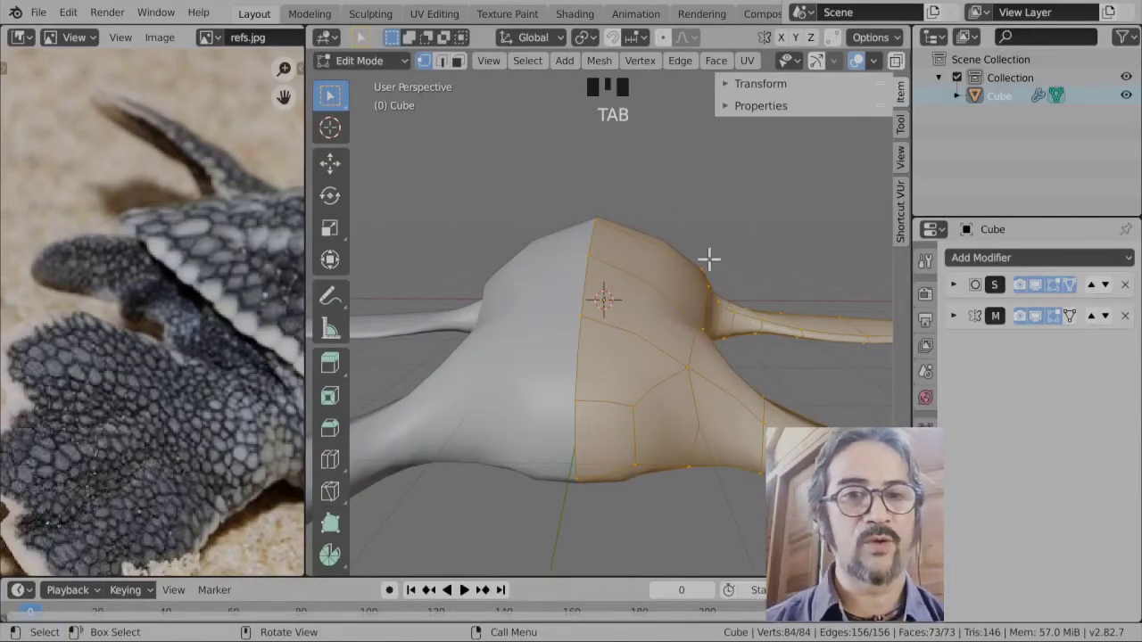
middle_drag(708, 258, 693, 319)
middle_drag(659, 370, 642, 362)
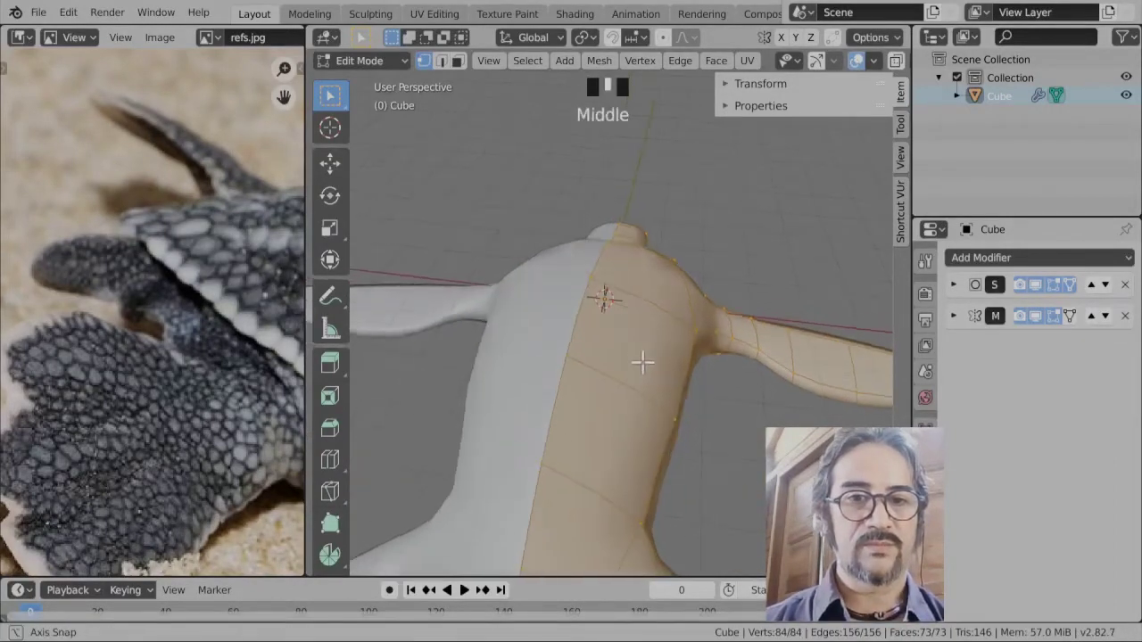
middle_drag(658, 297, 642, 243)
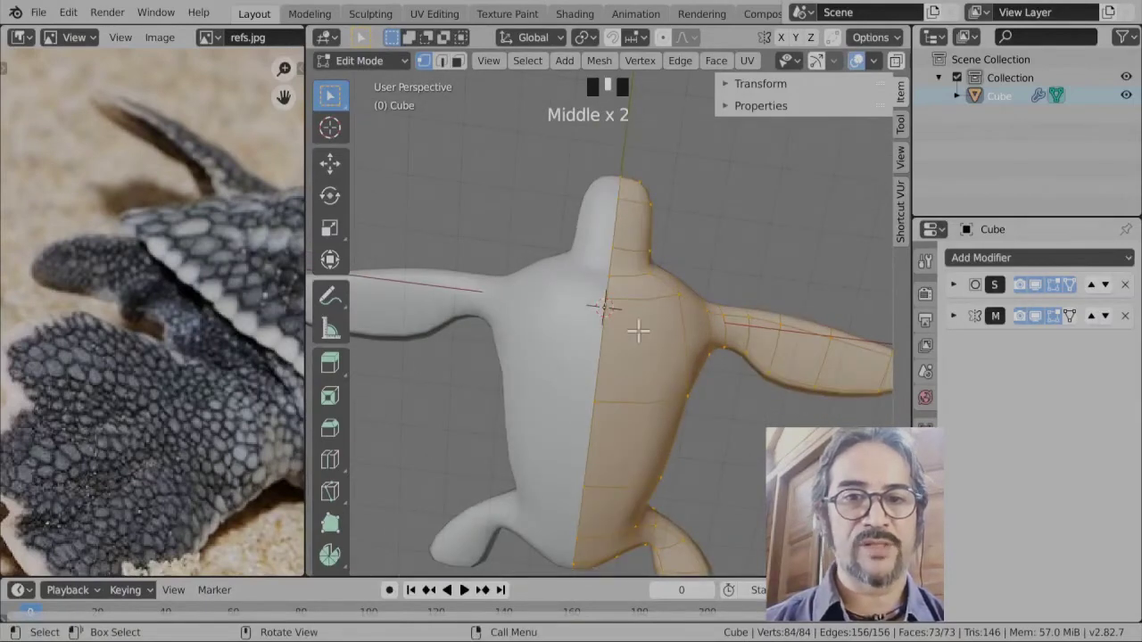
key(ctrl+r)
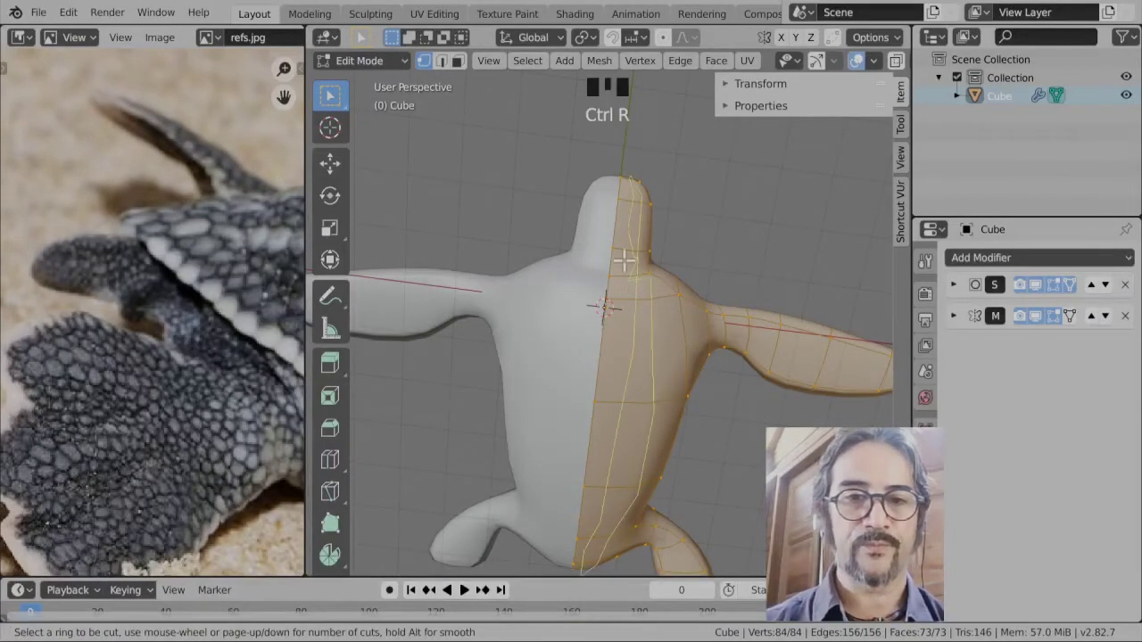
click(629, 241)
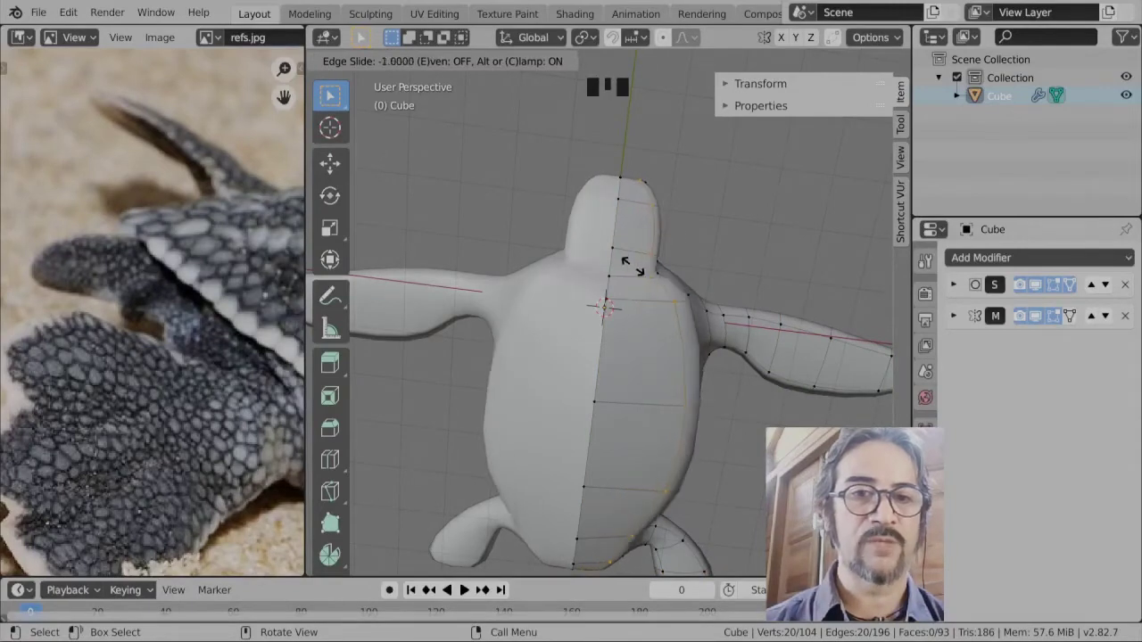
click(660, 203)
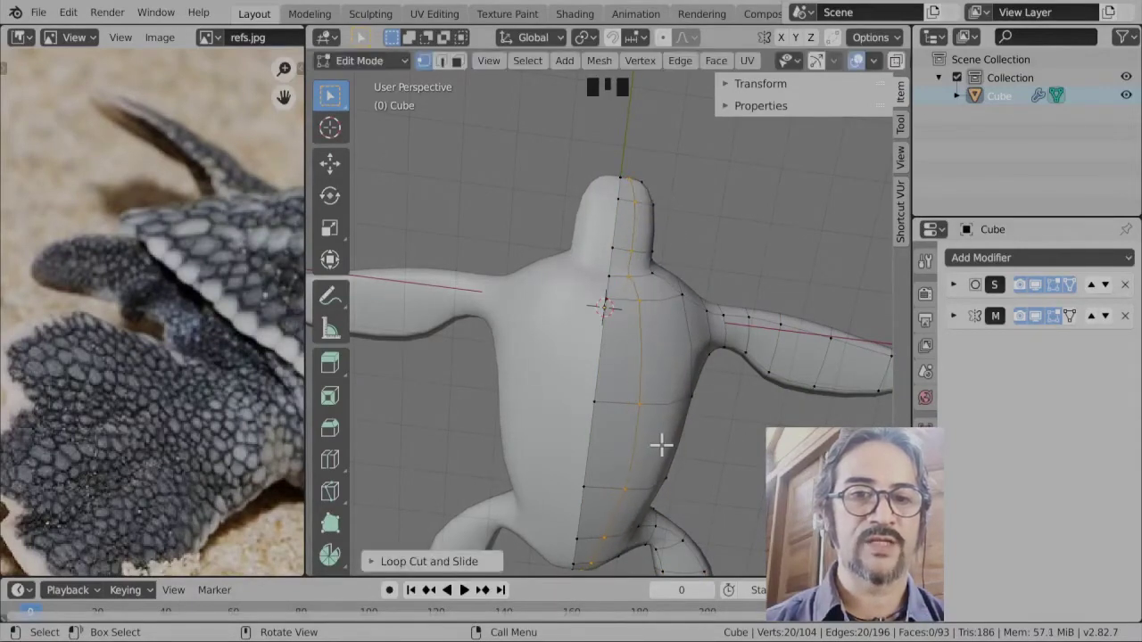
- Raise two neighbouring vertices of the new lengthwise loop on the front of the back slightly along the Z axis
middle_drag(660, 446, 620, 313)
click(670, 294)
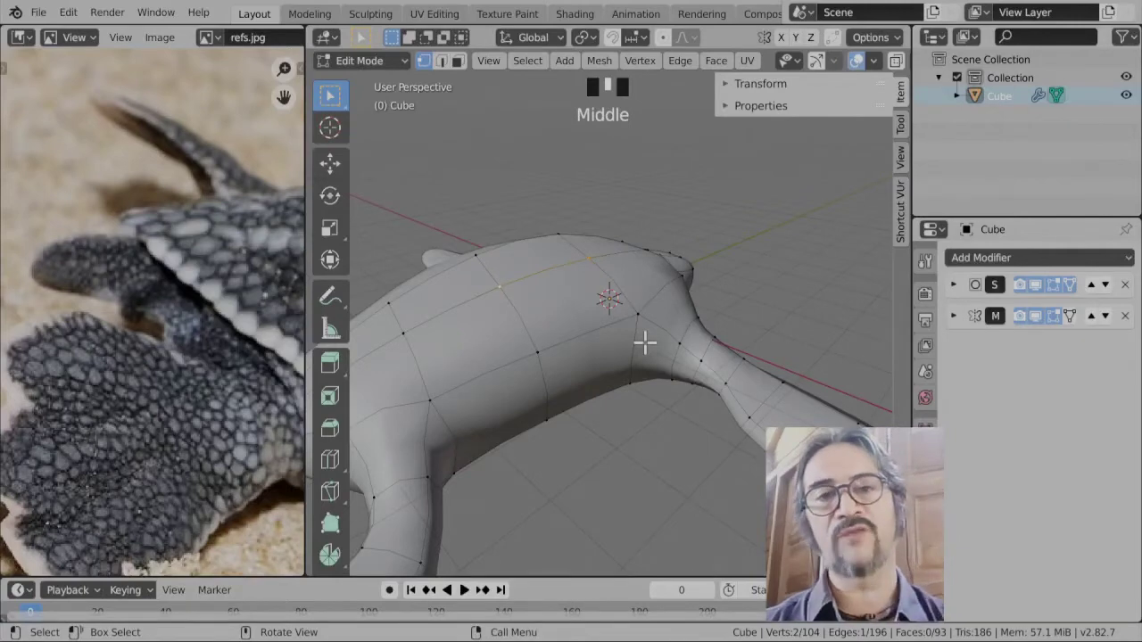
key(g)
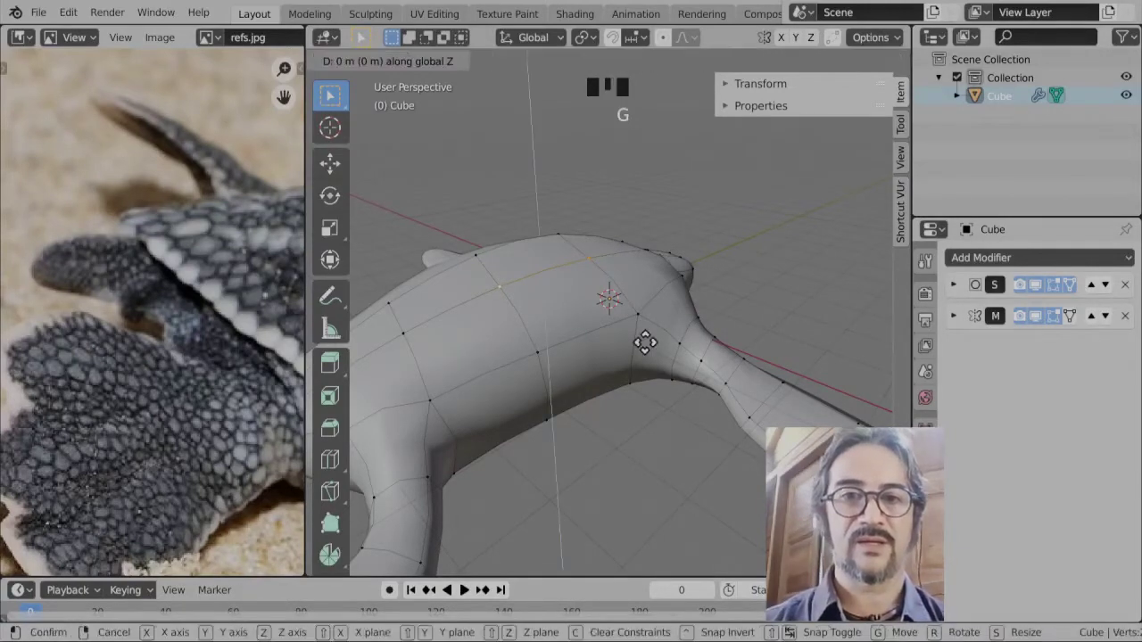
key(z)
click(644, 335)
- Return to Object Mode and move the Mirror modifier back above the Subdivision modifier in the stack
key(Tab)
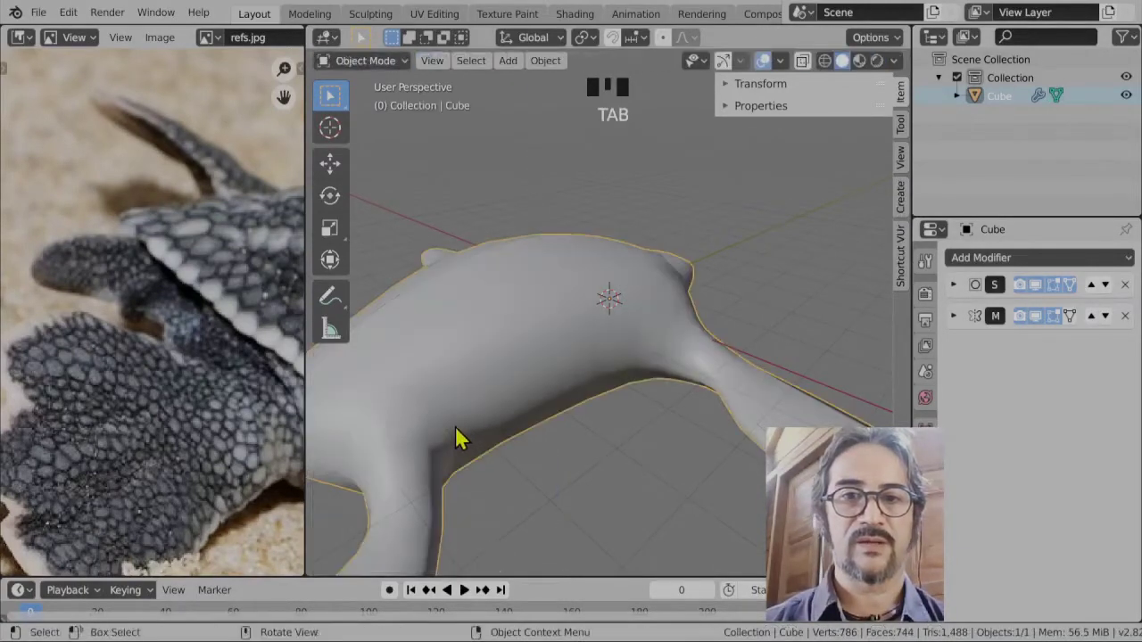
middle_drag(459, 438, 536, 437)
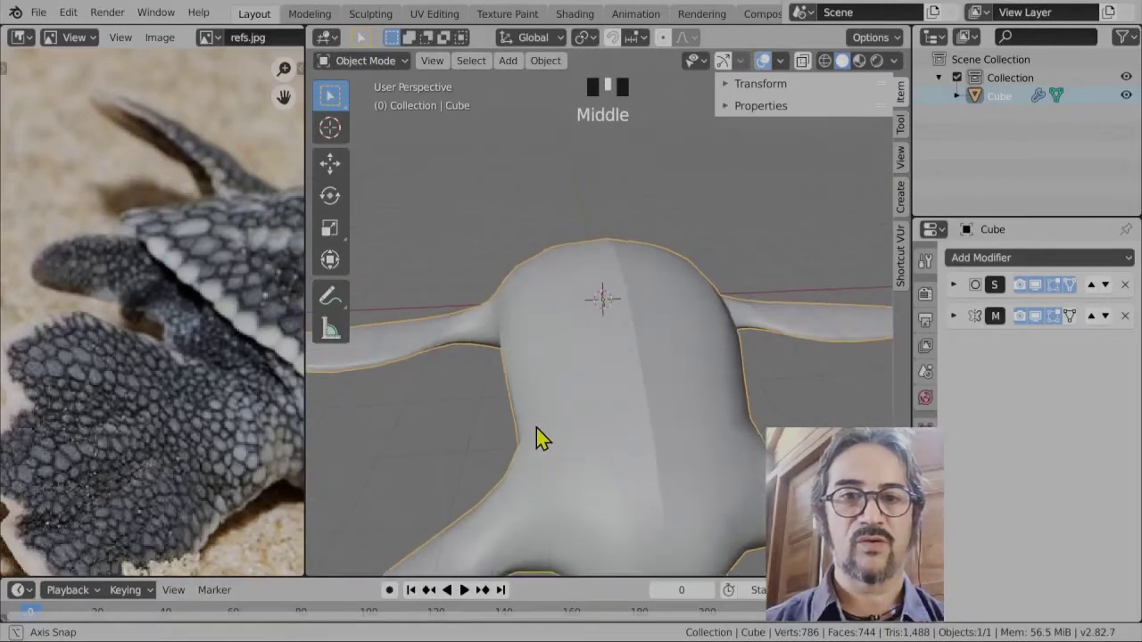
click(956, 315)
click(956, 320)
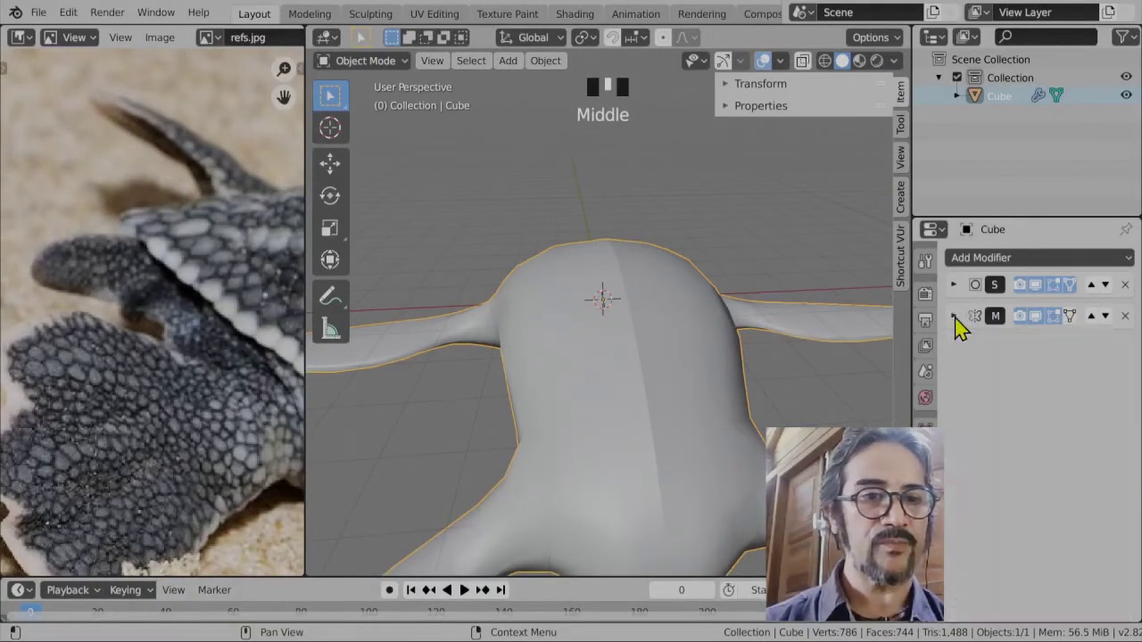
click(1091, 318)
- In Edit Mode, move the centreline vertex in the middle of the back slightly downward
key(Tab)
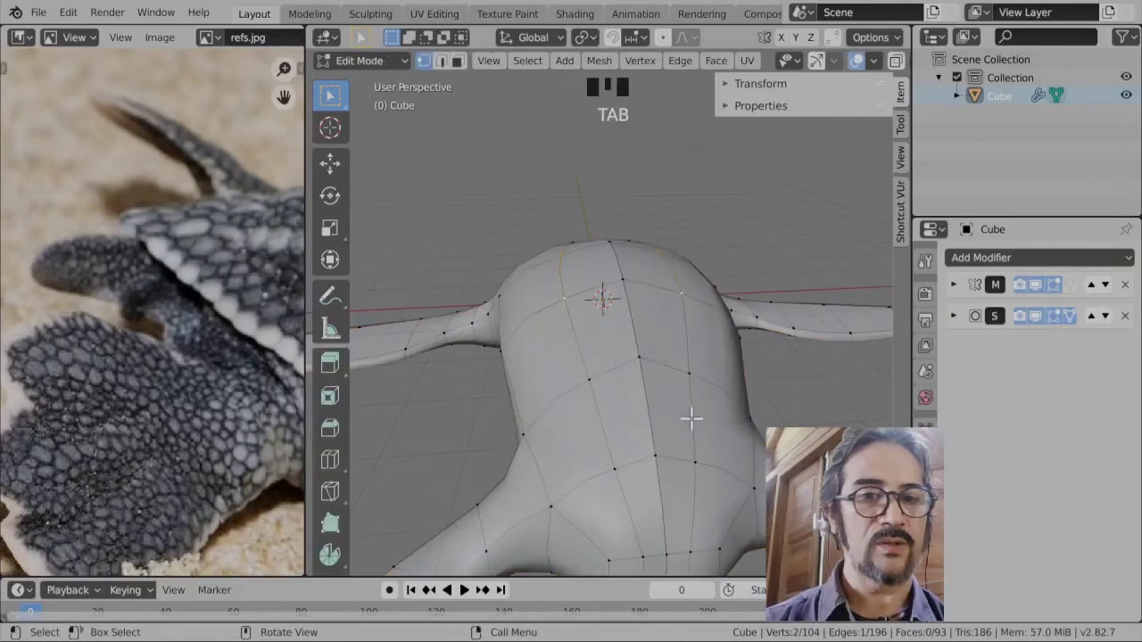
scroll(666, 403, up, 2)
click(686, 435)
click(694, 441)
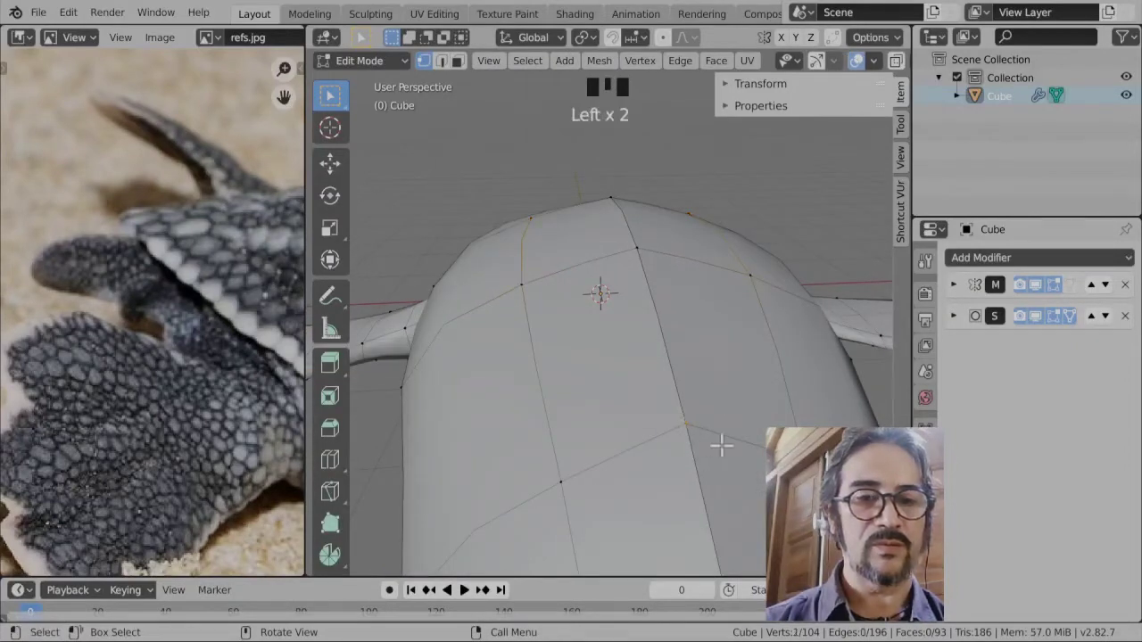
key(g)
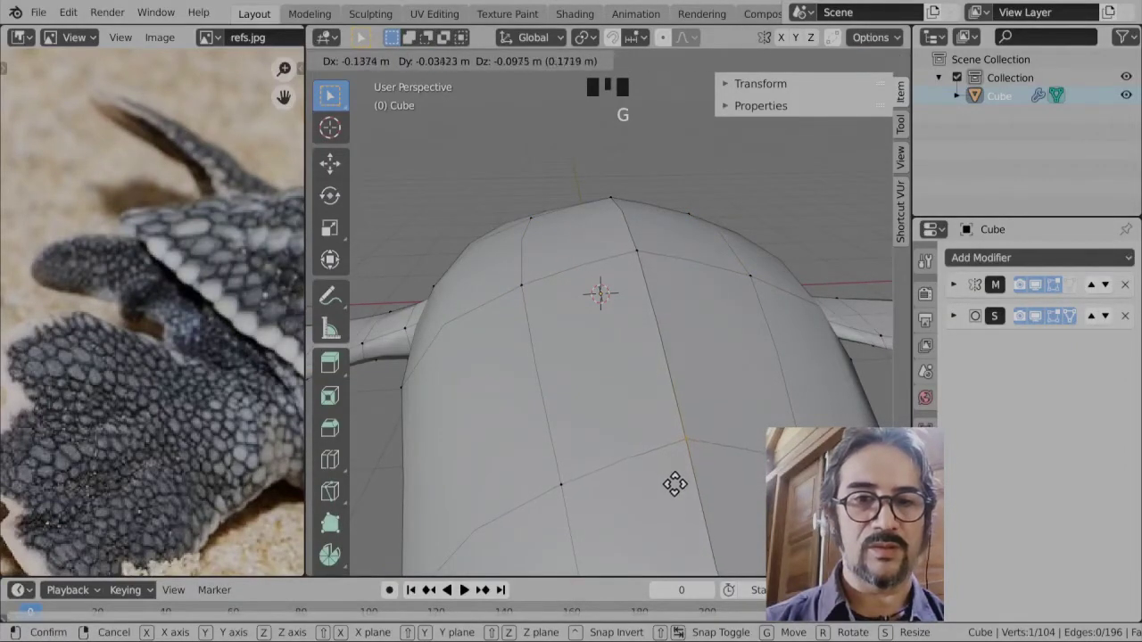
click(674, 486)
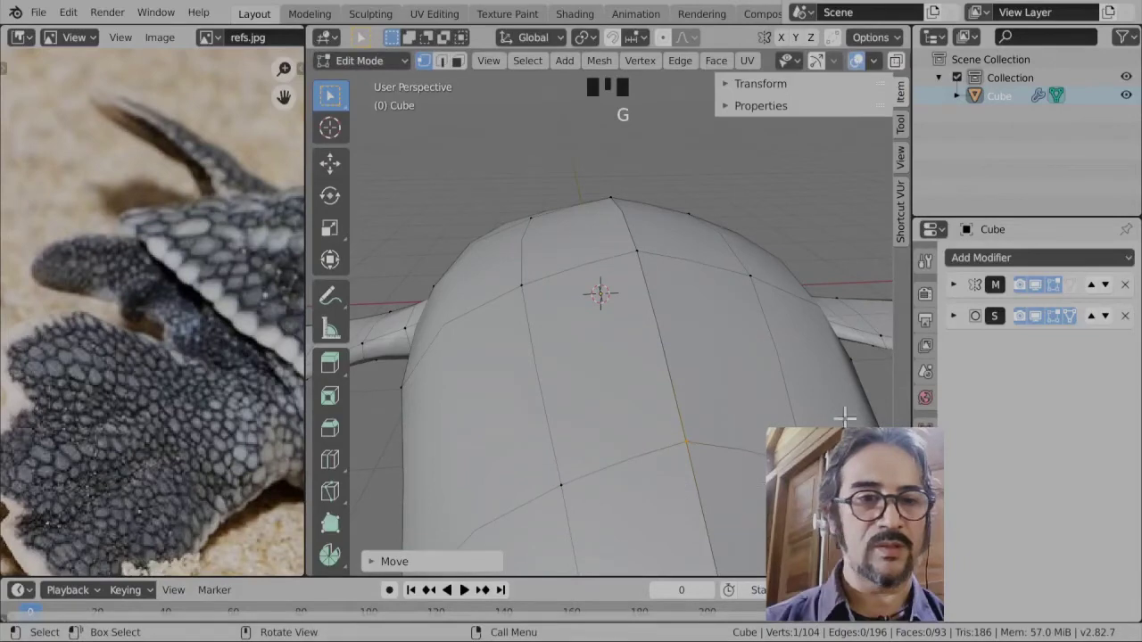
- Expand the Mirror modifier's settings and toggle its Merge option on and off to compare the centre seam, leaving it off
click(953, 317)
click(953, 317)
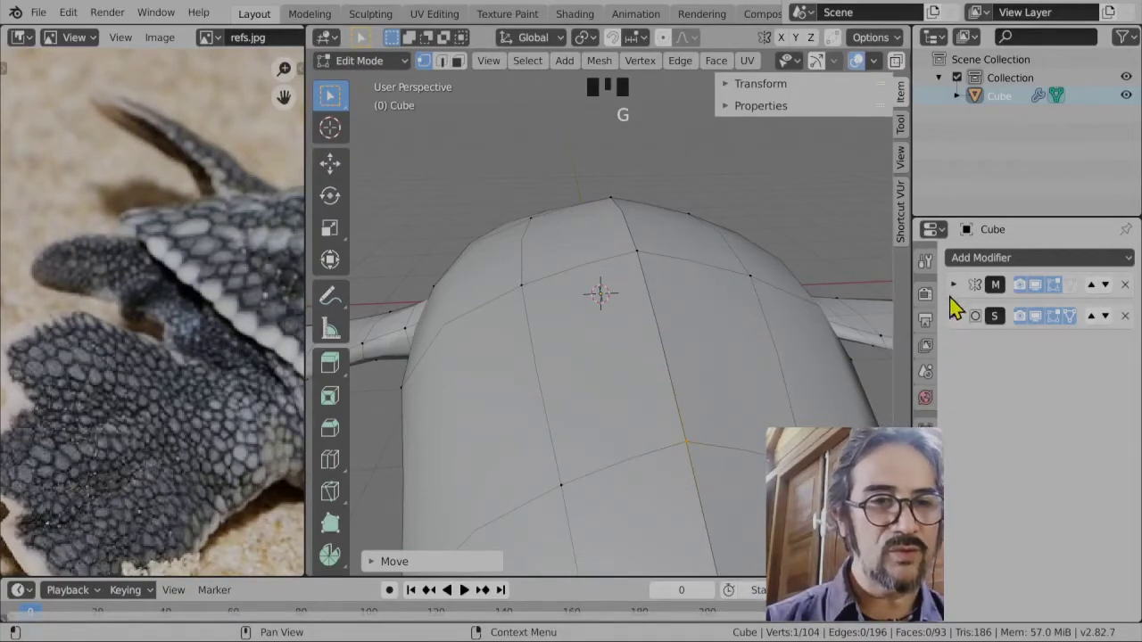
click(954, 285)
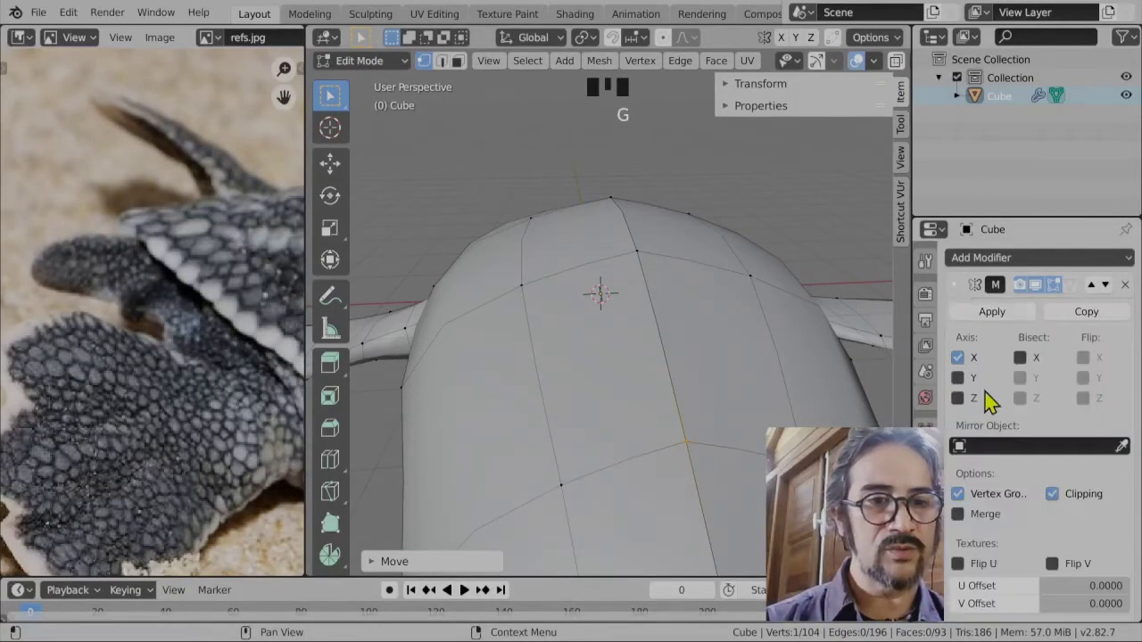
click(960, 516)
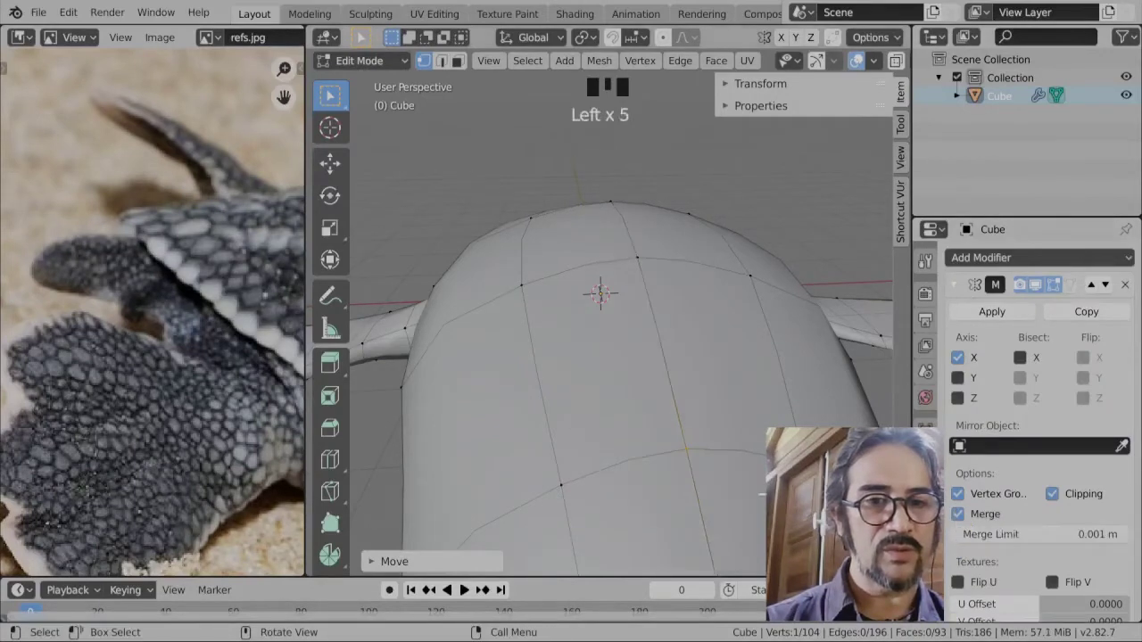
click(960, 518)
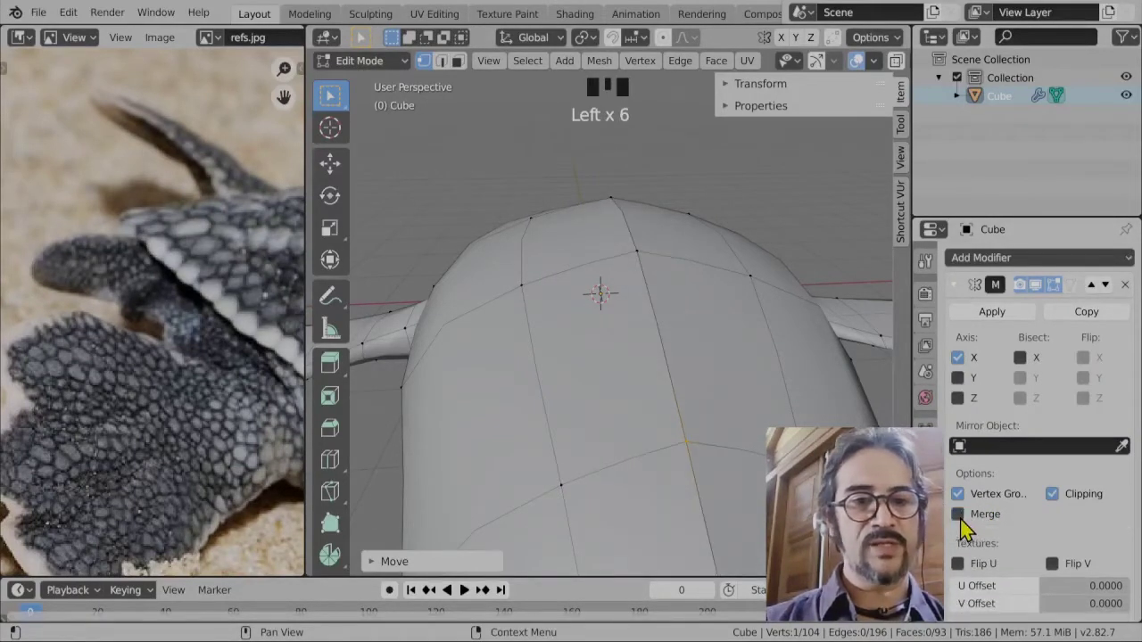
click(960, 517)
click(961, 518)
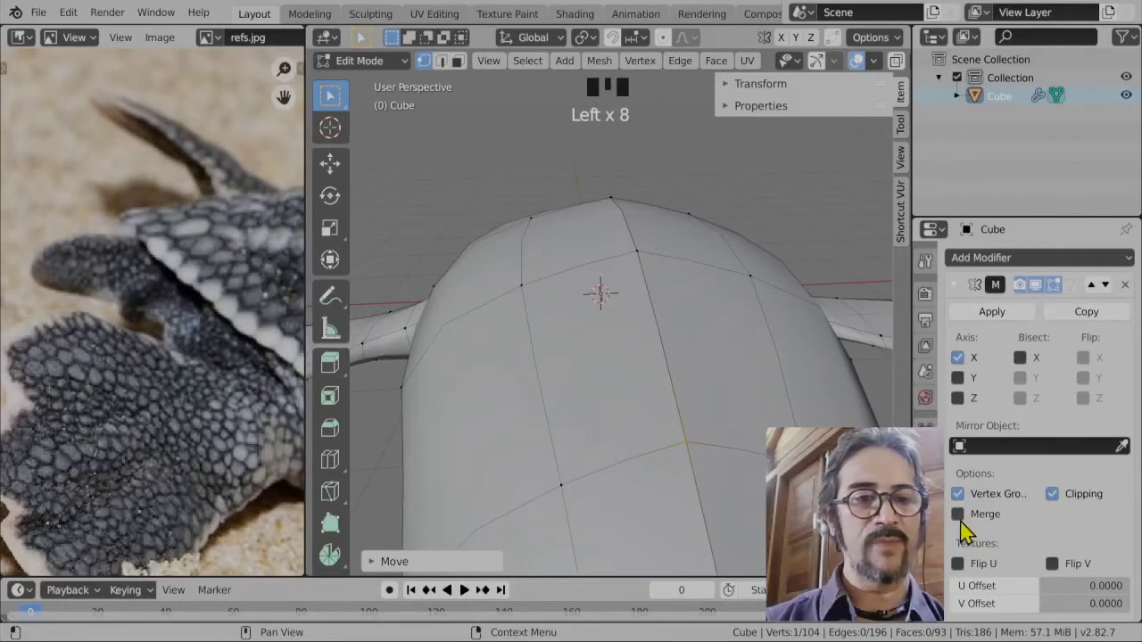
- Toggle the Mirror modifier's Merge option to compare the centre seam, leaving it enabled
click(960, 517)
click(961, 517)
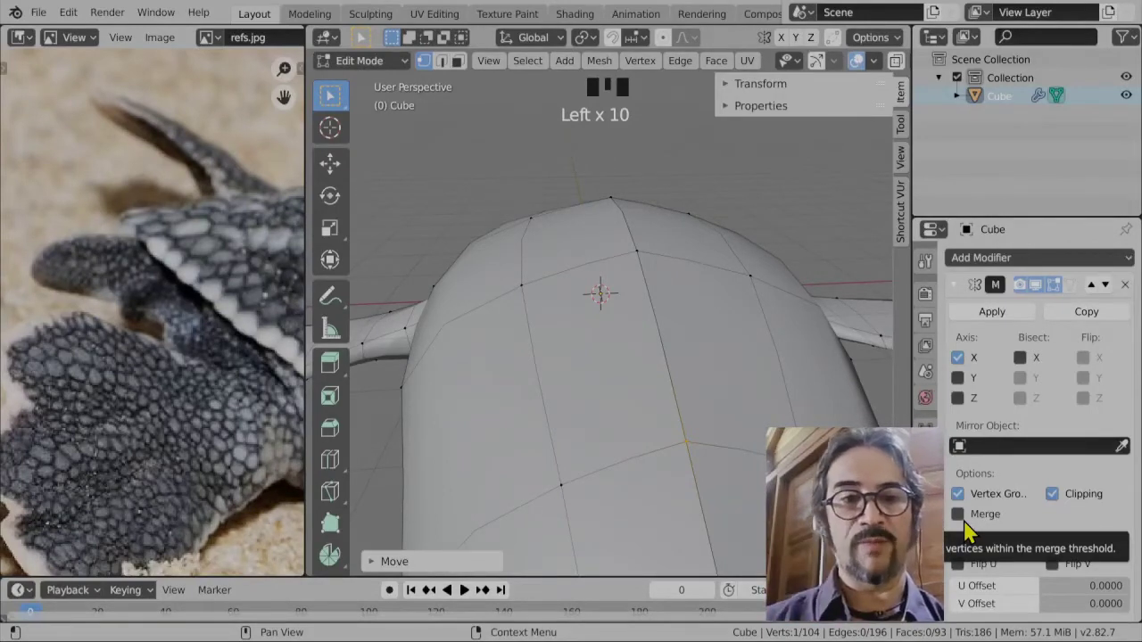
click(964, 524)
- Inspect the edges and faces at the rear of the body between the hind flippers
scroll(756, 435, down, 3)
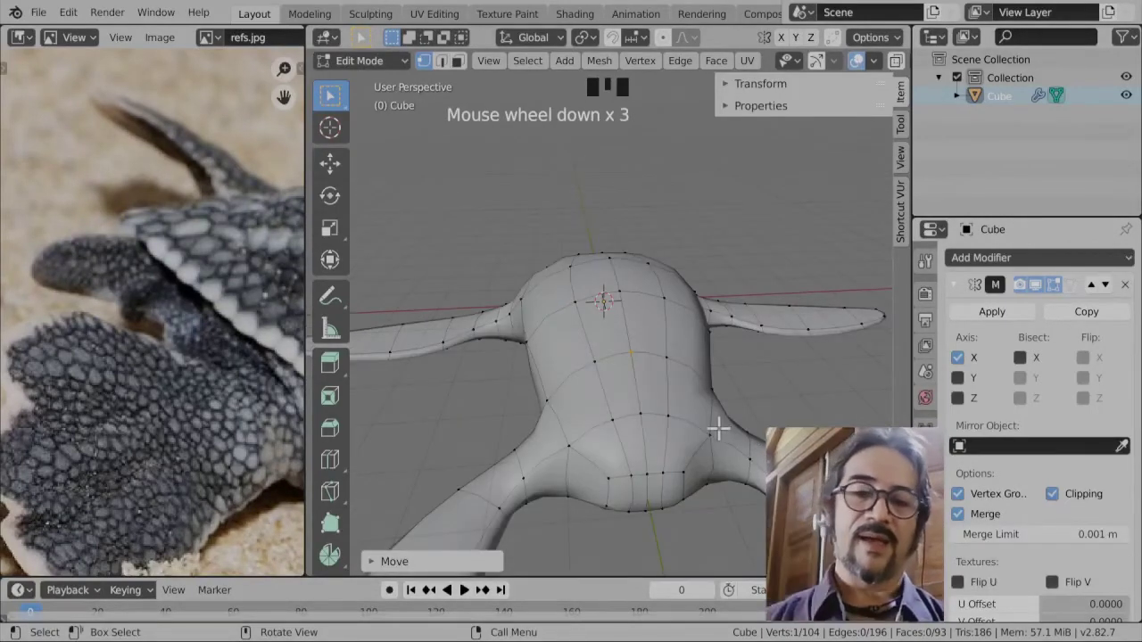
middle_drag(756, 435, 669, 355)
scroll(716, 401, up, 1)
scroll(714, 426, down, 2)
click(696, 313)
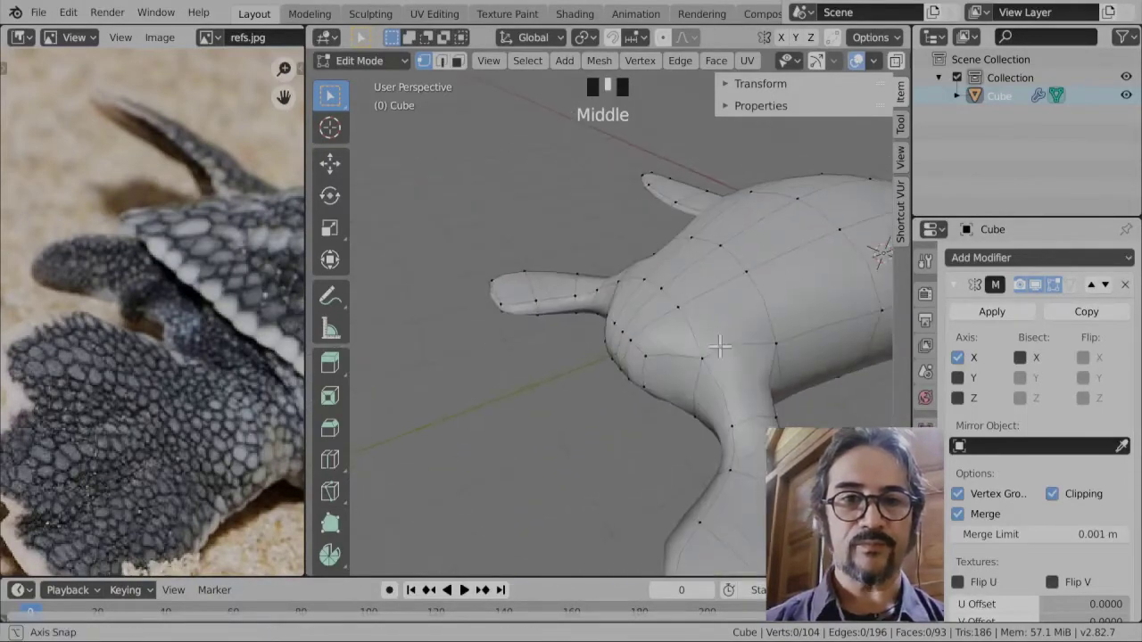
scroll(662, 357, up, 2)
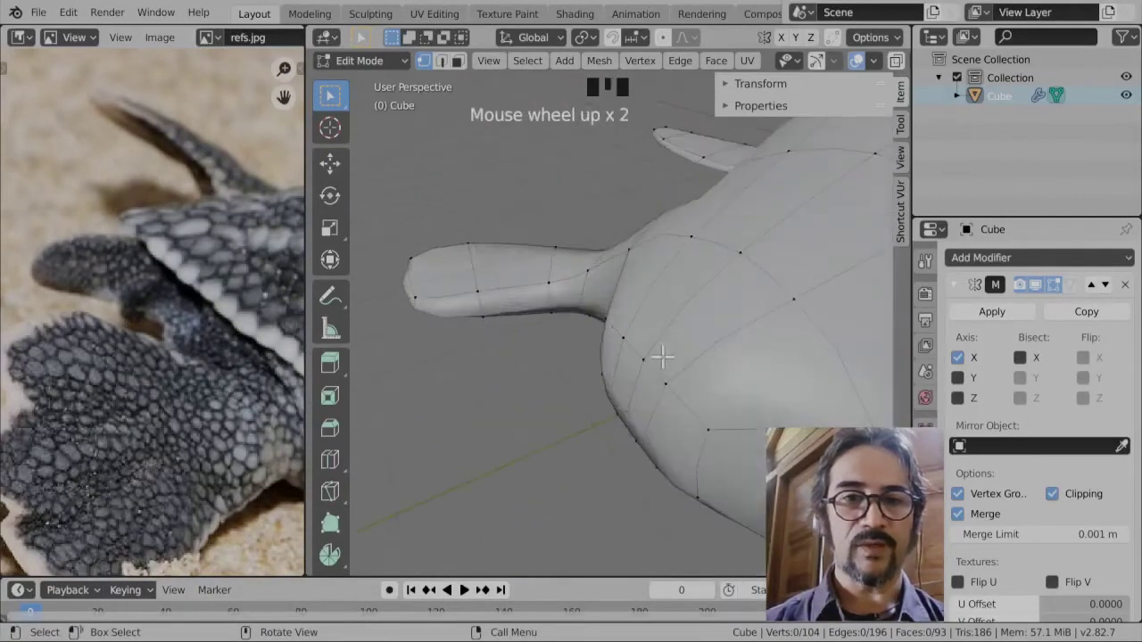
click(445, 60)
click(640, 419)
scroll(642, 416, down, 2)
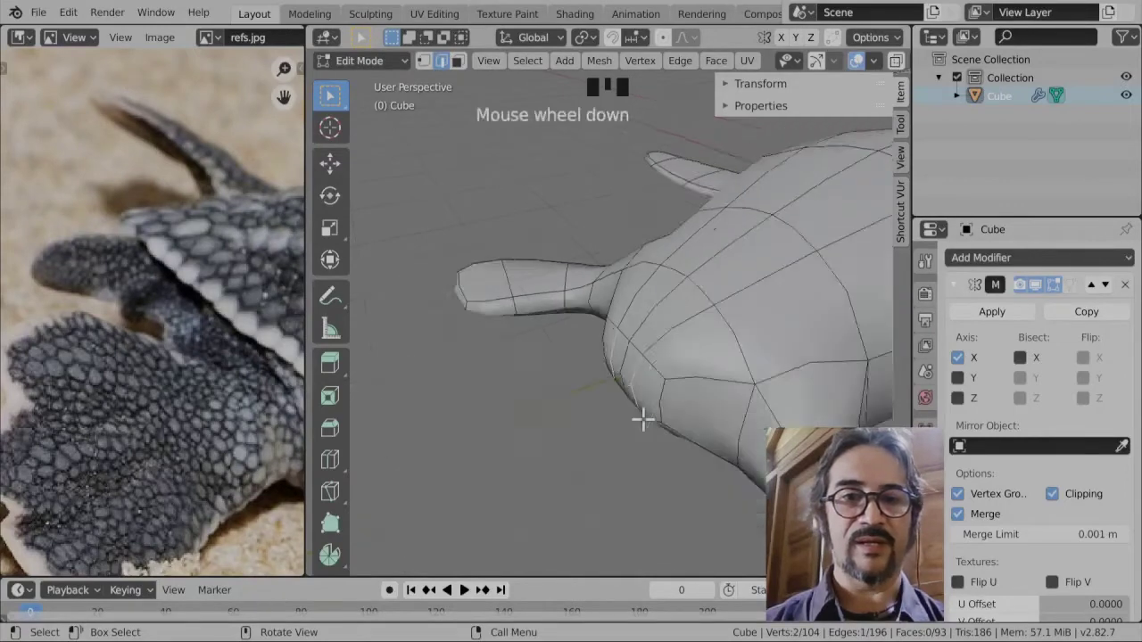
click(458, 61)
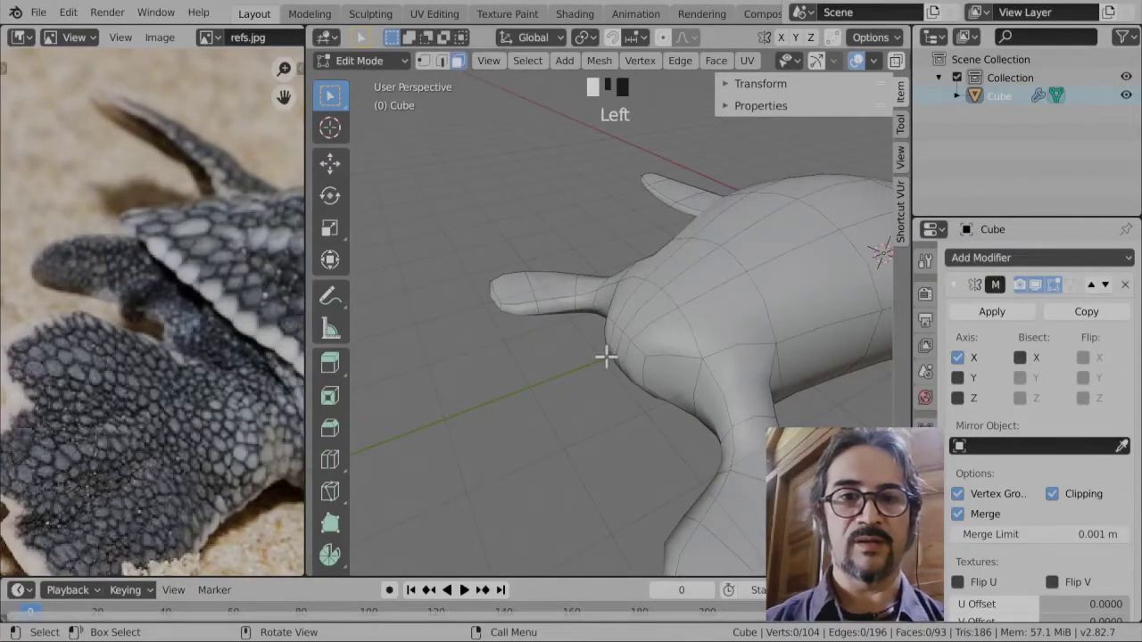
scroll(629, 378, up, 1)
middle_drag(627, 378, 650, 404)
click(712, 381)
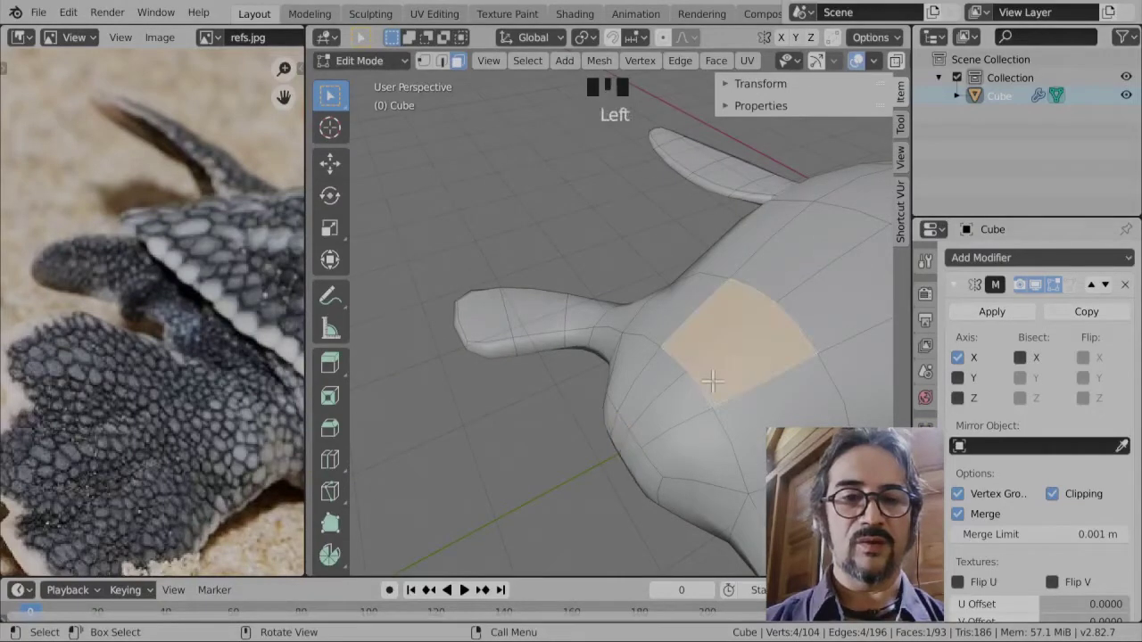
- Compare the body's rear end, from above and from several angles, with the full turtle in the reference photo
middle_drag(737, 530, 543, 449)
key(KP_7)
scroll(543, 449, up, 2)
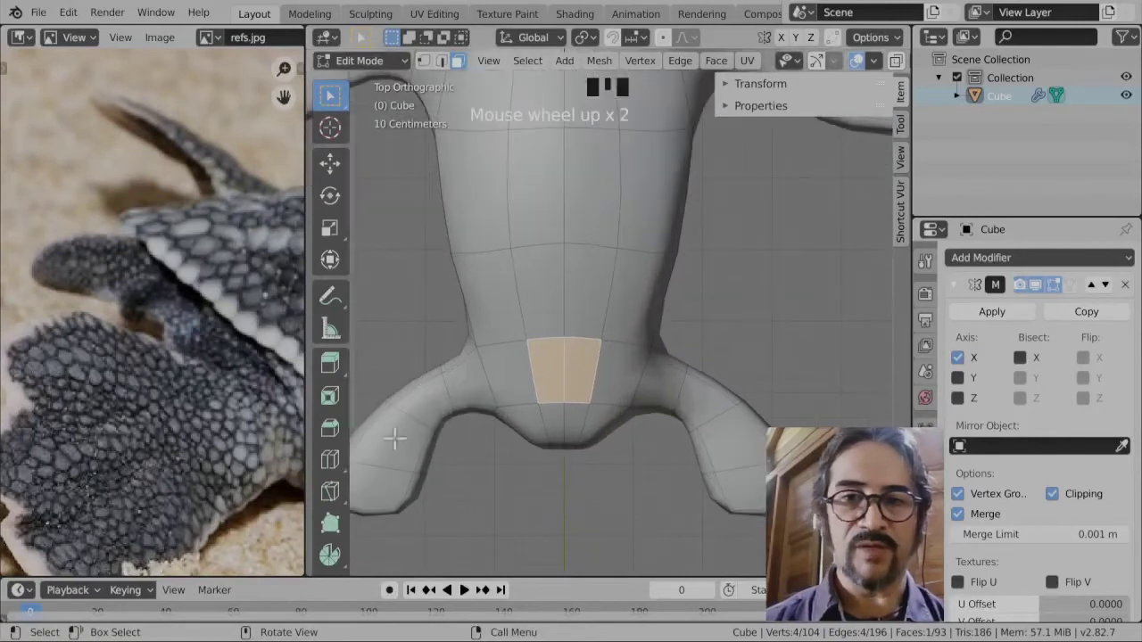
scroll(178, 412, down, 2)
scroll(179, 412, down, 1)
scroll(672, 245, up, 1)
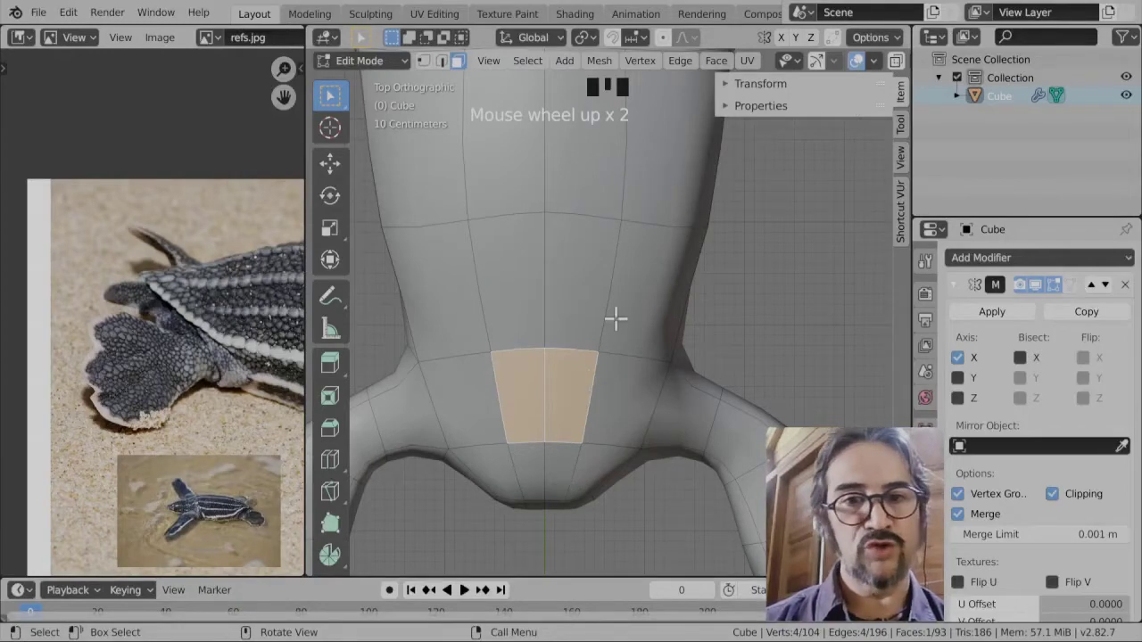
scroll(571, 389, down, 3)
middle_drag(571, 390, 671, 306)
scroll(672, 306, down, 4)
shift+middle_drag(755, 382, 683, 319)
scroll(491, 304, up, 3)
middle_drag(491, 304, 656, 348)
scroll(656, 349, up, 1)
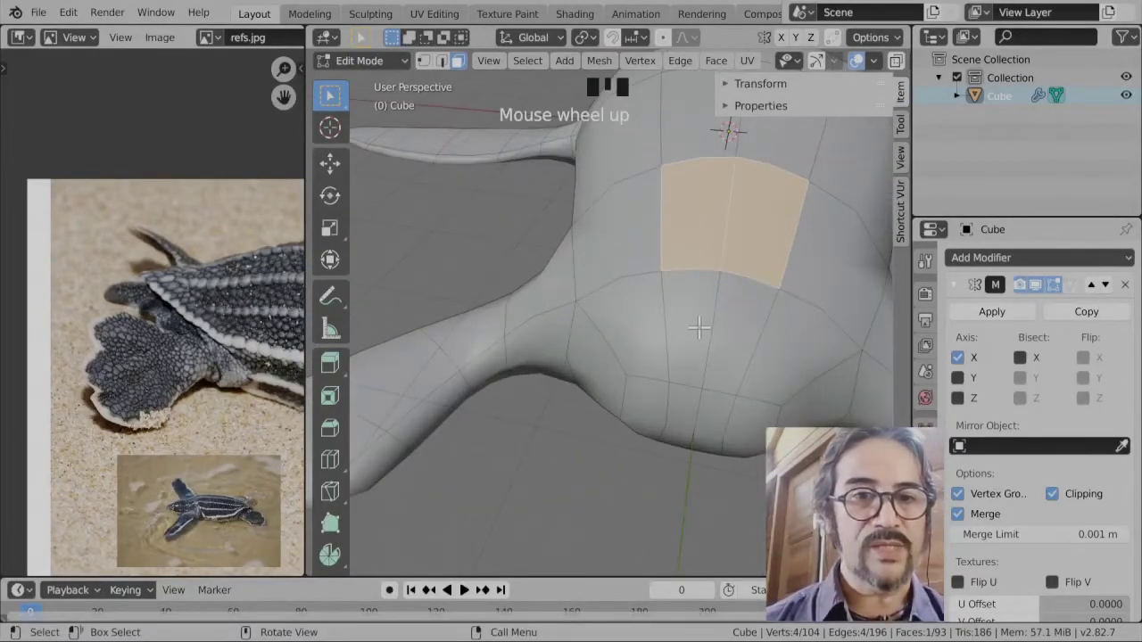
scroll(702, 326, down, 1)
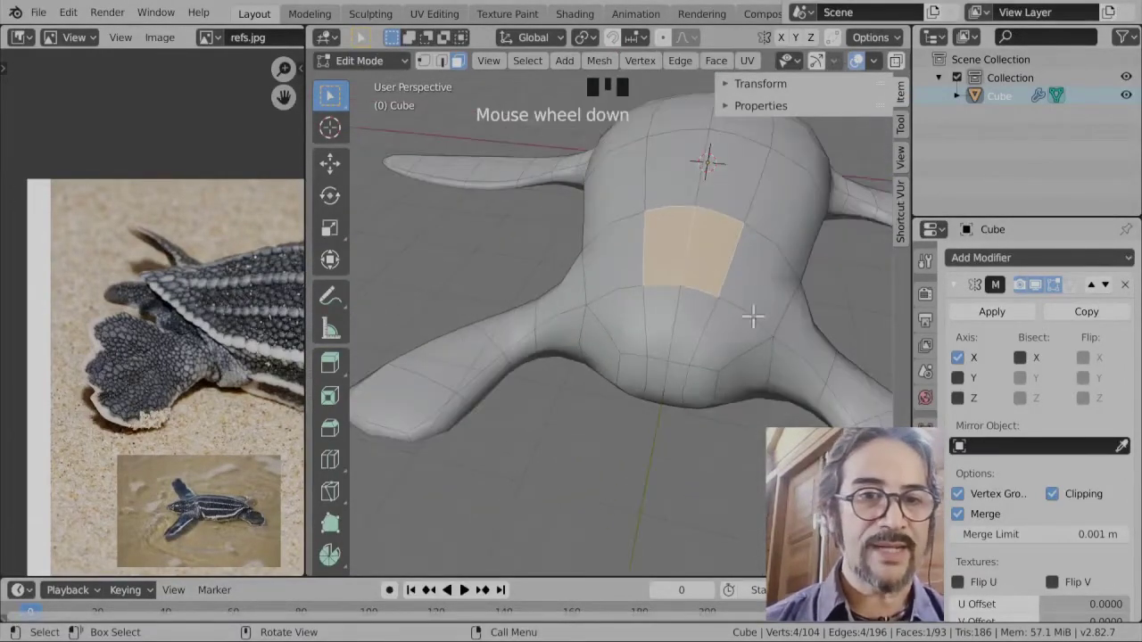
- Move the vertical centre edge at the body's rear tip outward along the Y axis by about 0.2 m
click(663, 364)
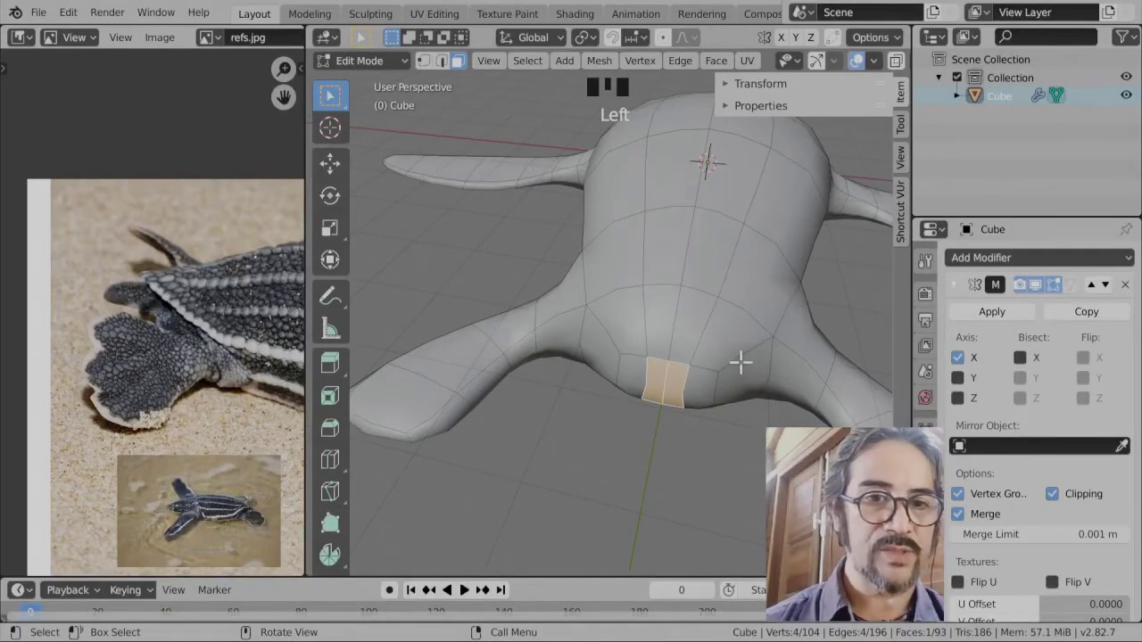
click(439, 61)
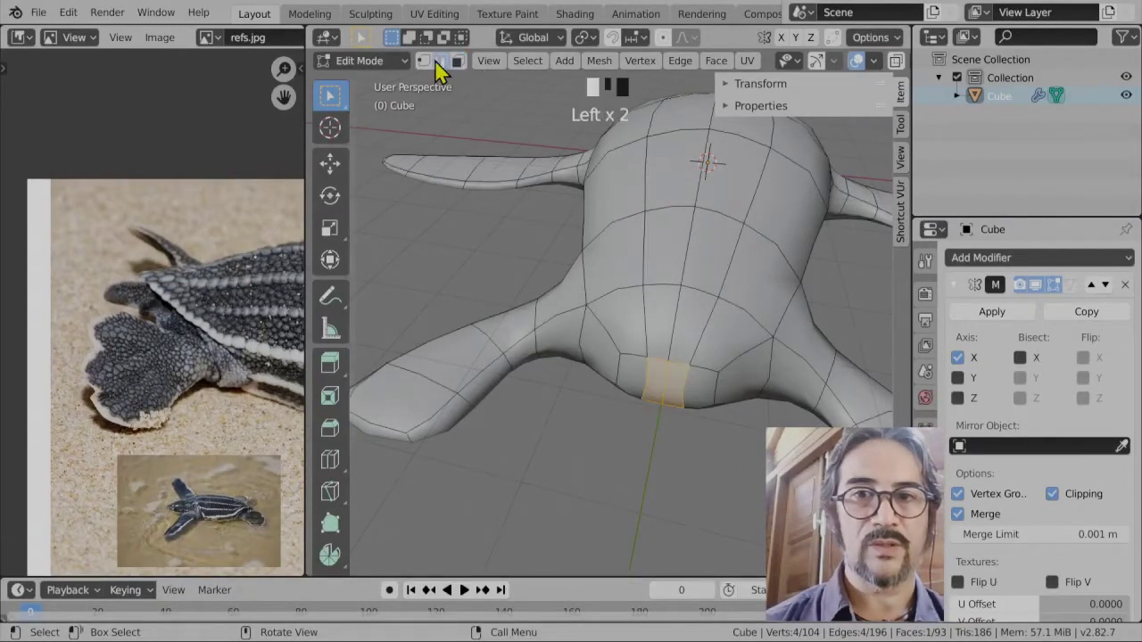
click(682, 361)
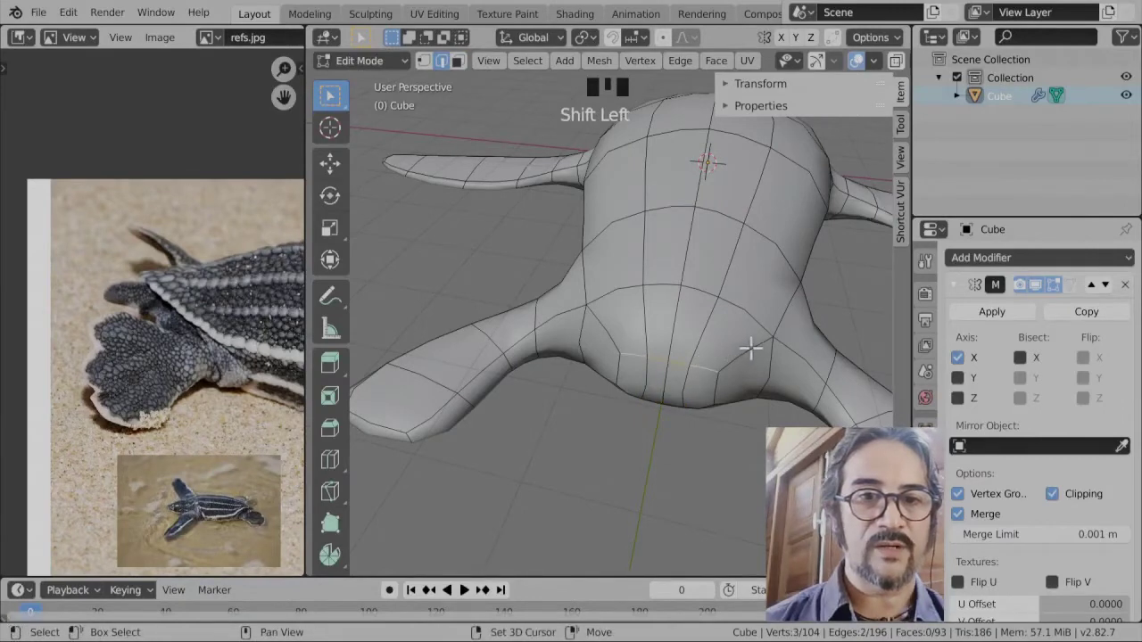
middle_drag(783, 325, 627, 379)
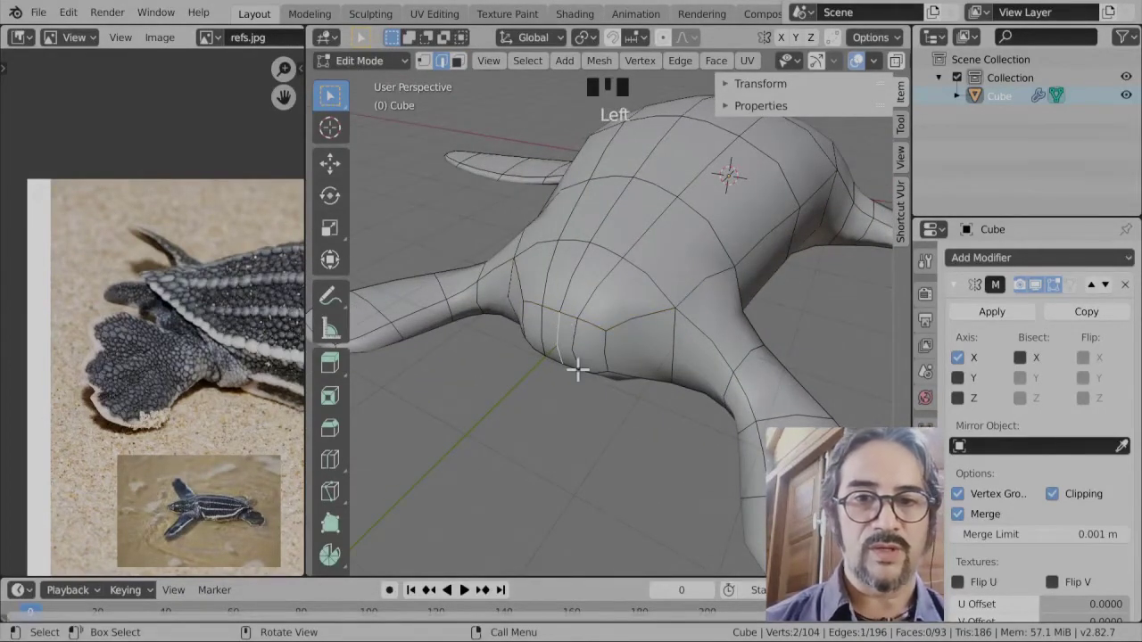
key(g)
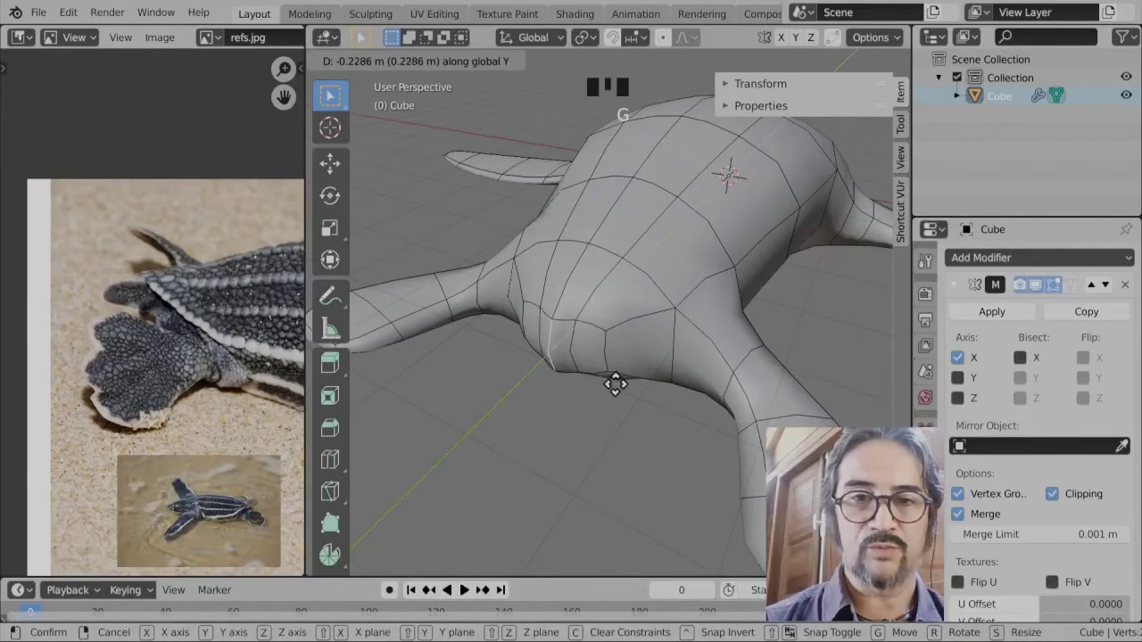
click(620, 381)
- Add the neighbouring vertical edge to the selection and move both outward along the Y axis by about 0.36 m
shift+click(599, 369)
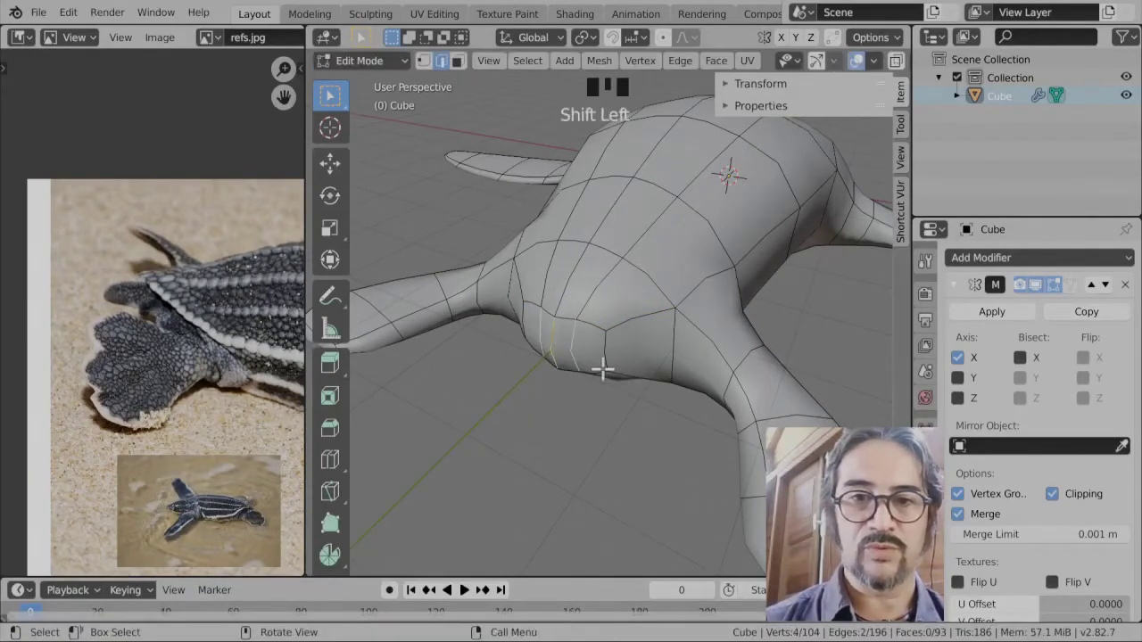
key(g)
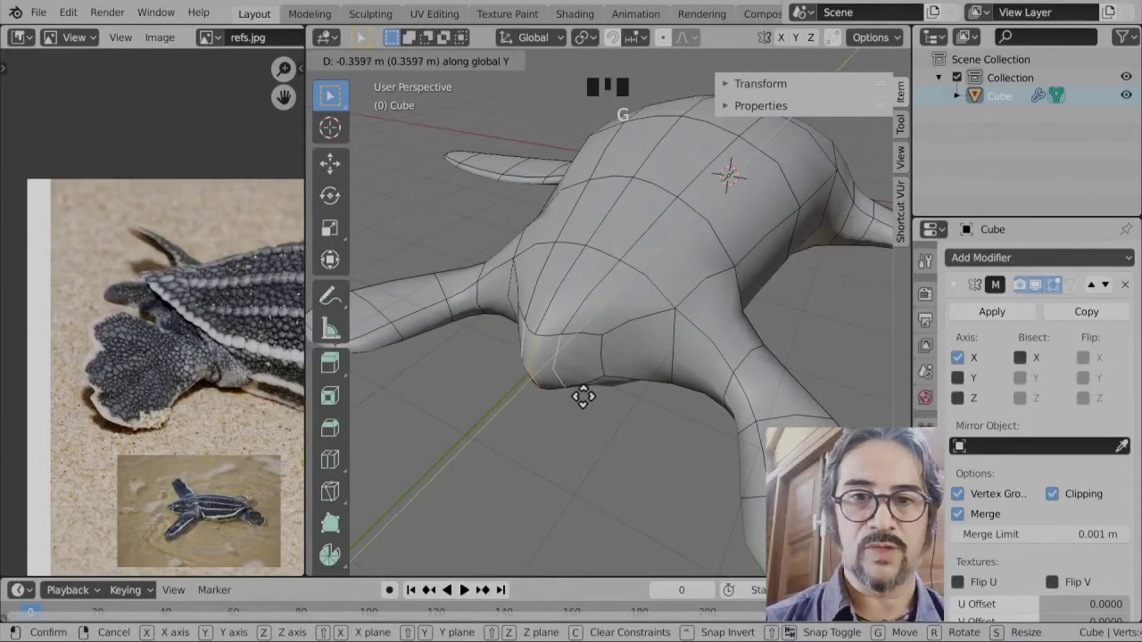
click(581, 395)
- Extrude the centre face and its adjoining face at the rear tip, scaling the new faces smaller
middle_drag(644, 390, 706, 400)
scroll(731, 414, up, 2)
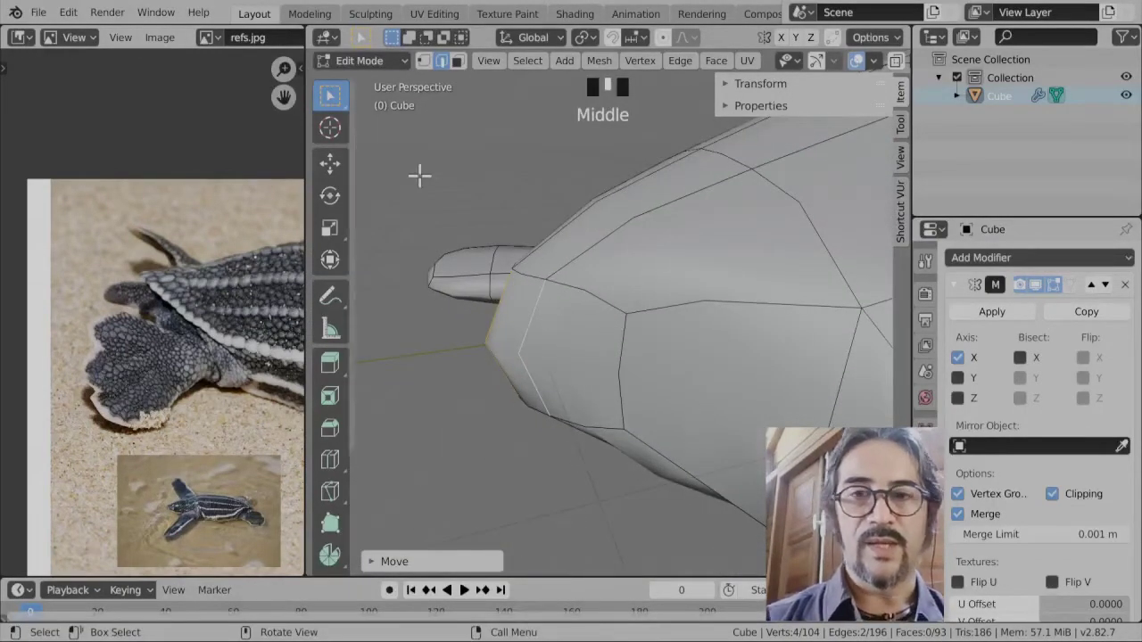
click(456, 61)
click(514, 350)
scroll(535, 401, down, 2)
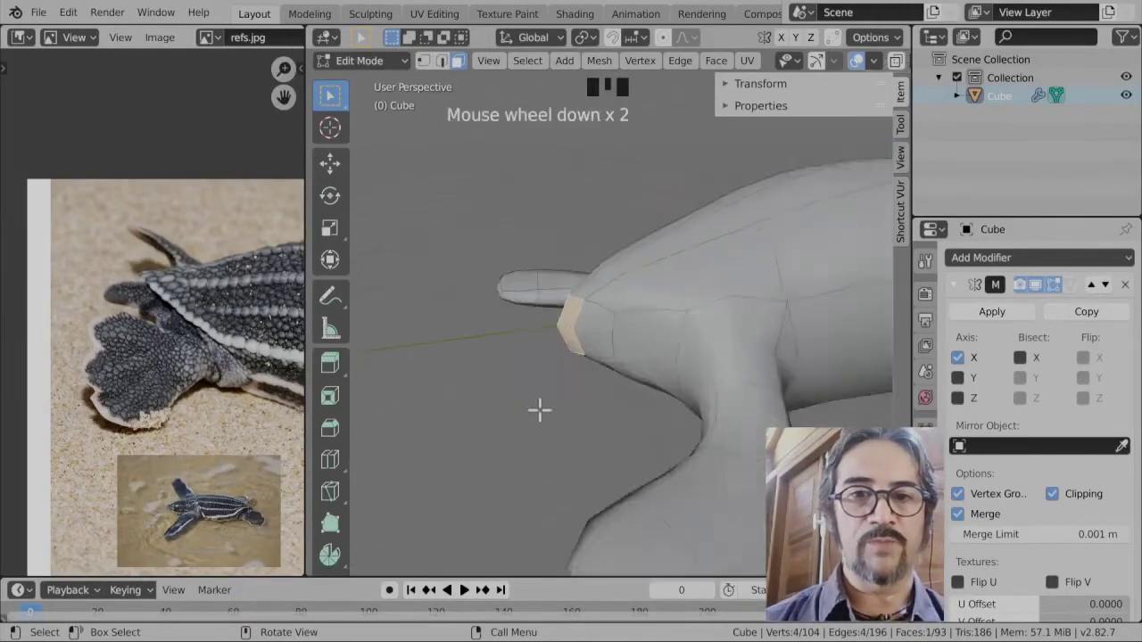
middle_drag(538, 408, 706, 398)
scroll(794, 386, up, 2)
shift+middle_drag(794, 387, 561, 420)
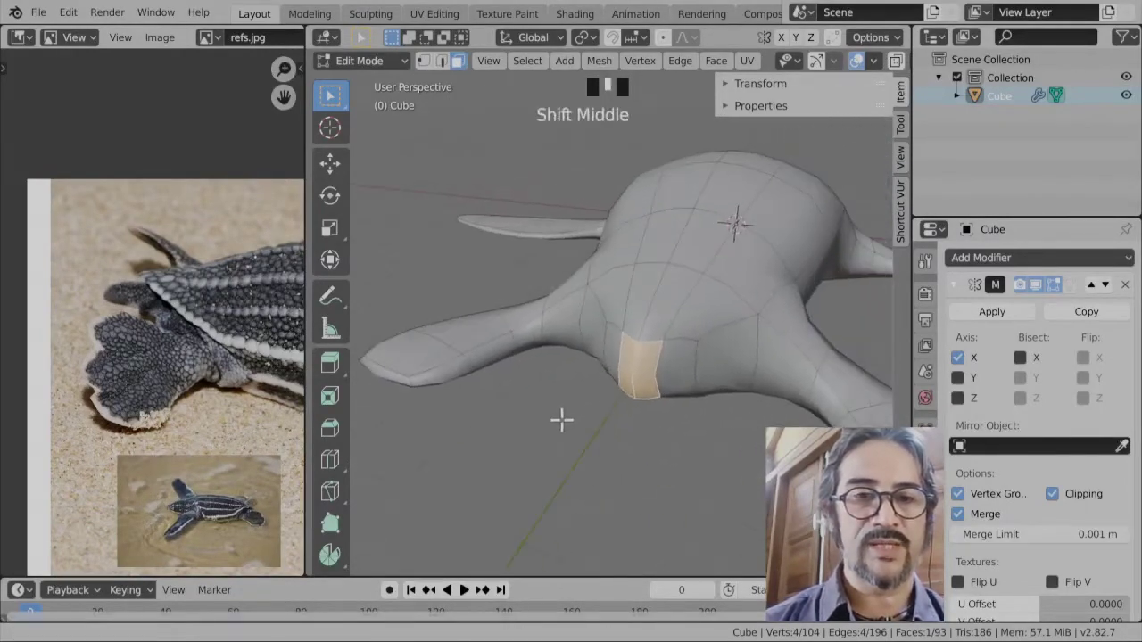
shift+click(675, 375)
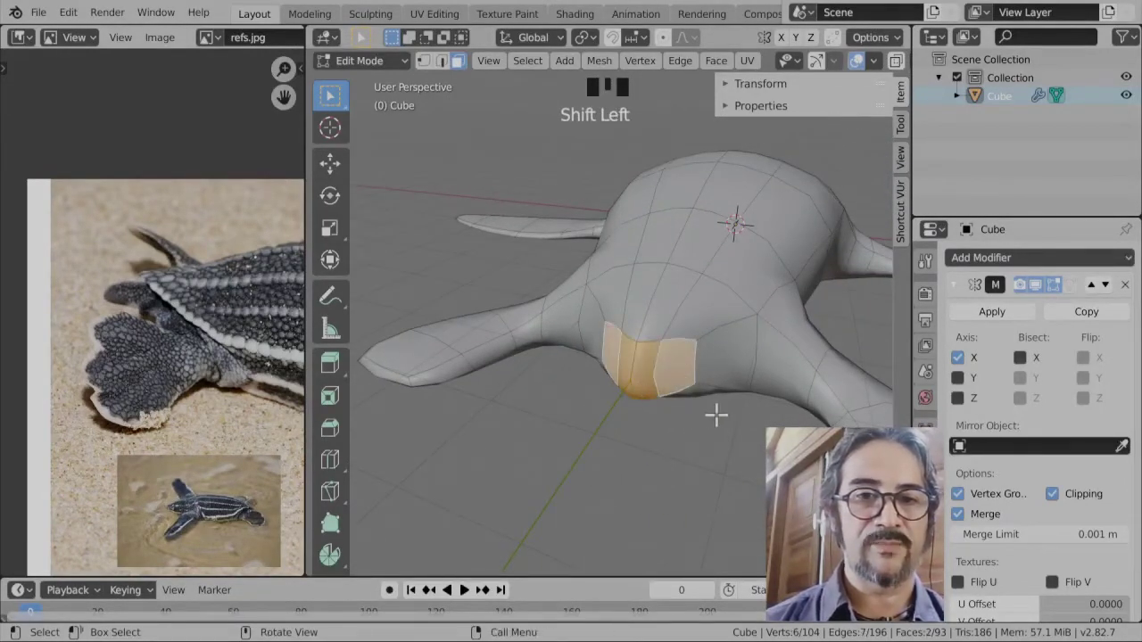
scroll(717, 414, up, 2)
middle_drag(716, 414, 694, 392)
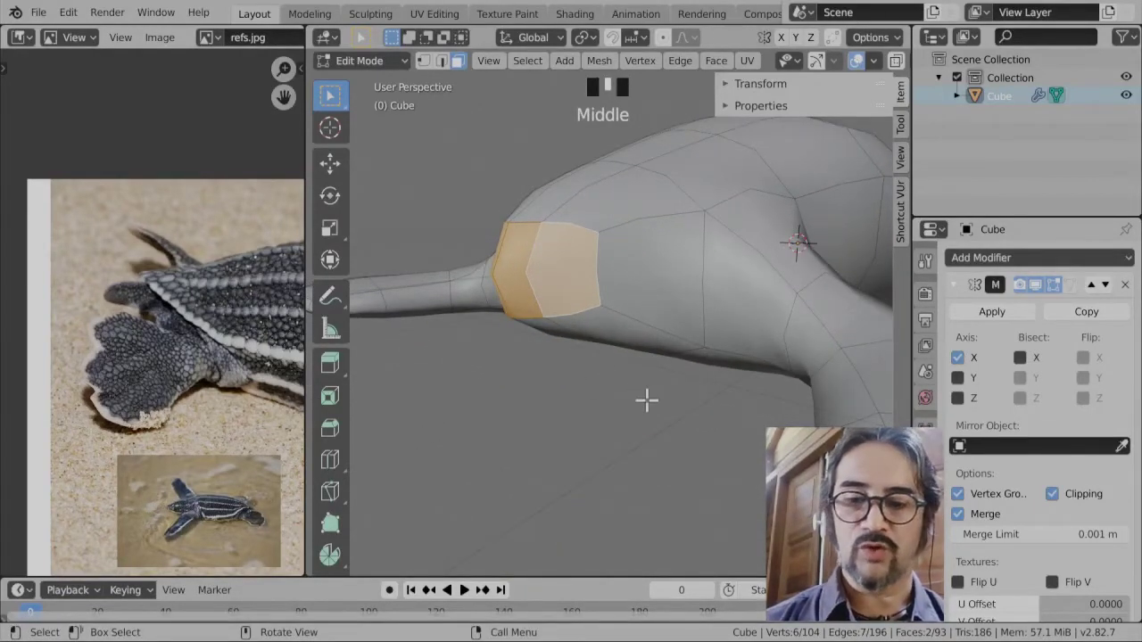
key(e)
key(s)
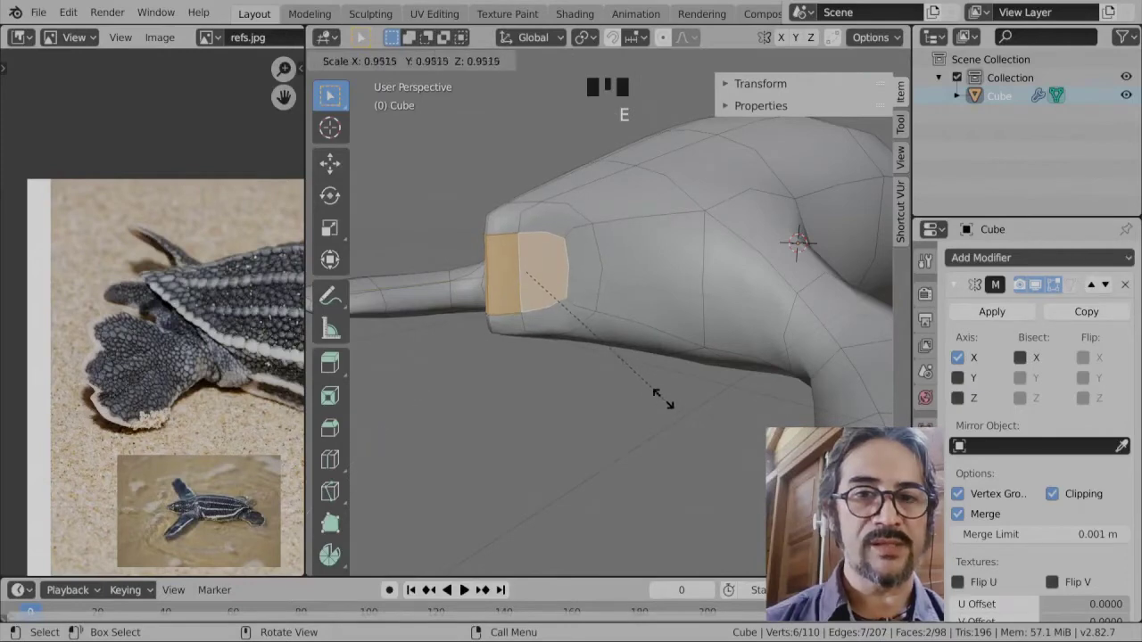
click(704, 403)
- Flatten the extruded faces along Z to about 0.3 and move them down about 0.23 m
key(s)
key(z)
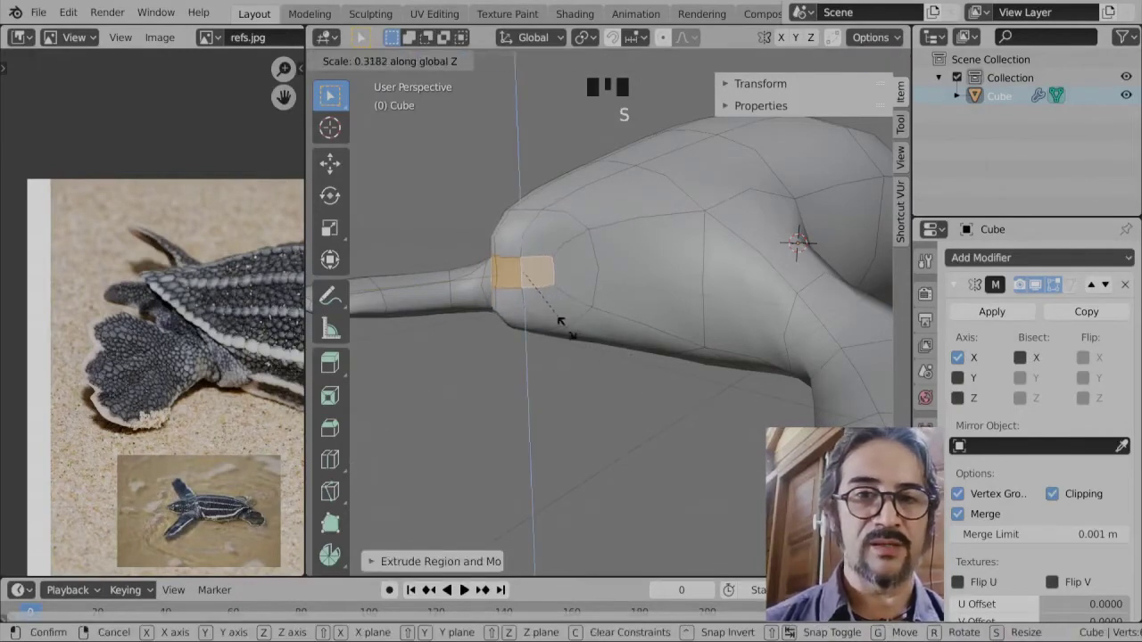
click(563, 323)
key(g)
key(z)
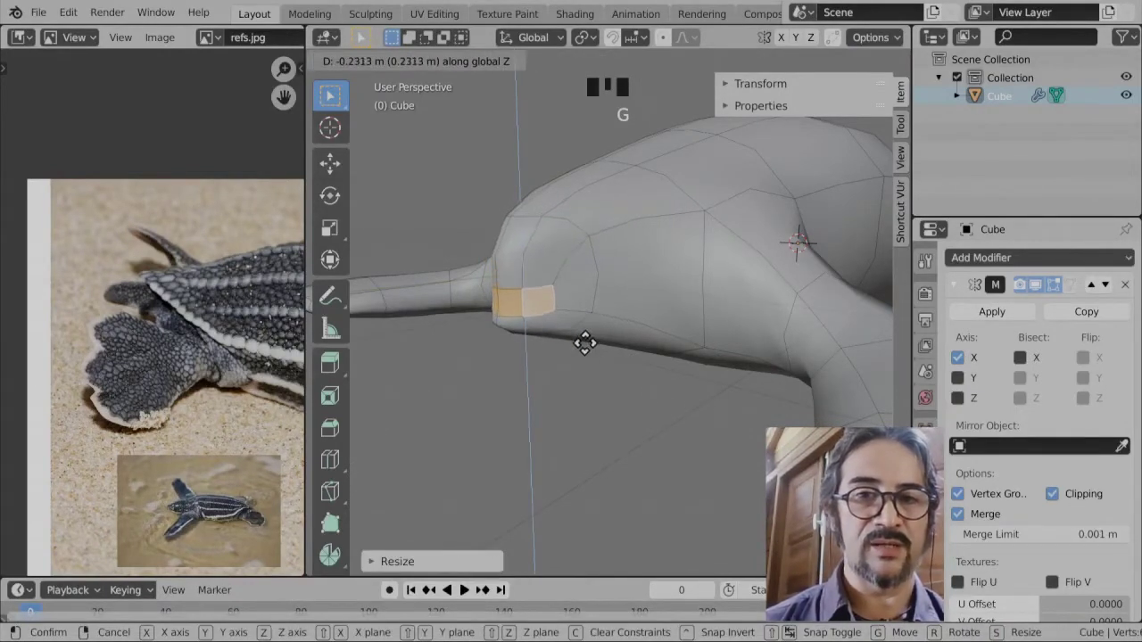
click(585, 341)
- Push the extruded faces slightly inward along the Y axis and raise them along the Z axis
middle_drag(588, 341, 669, 354)
key(g)
key(y)
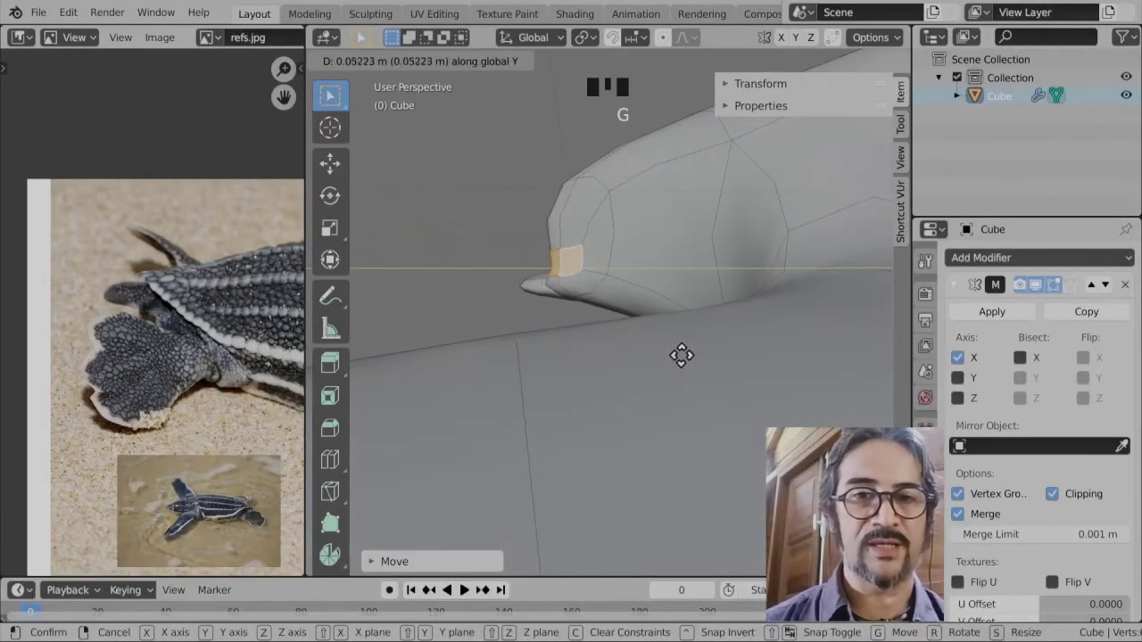
click(701, 350)
key(g)
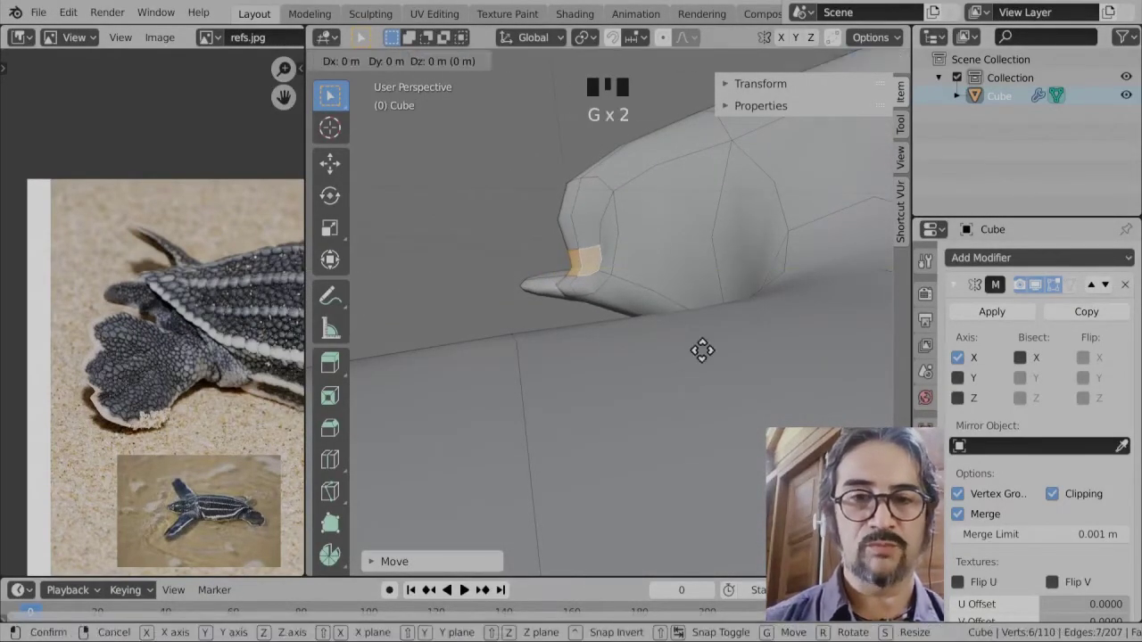
key(y)
key(z)
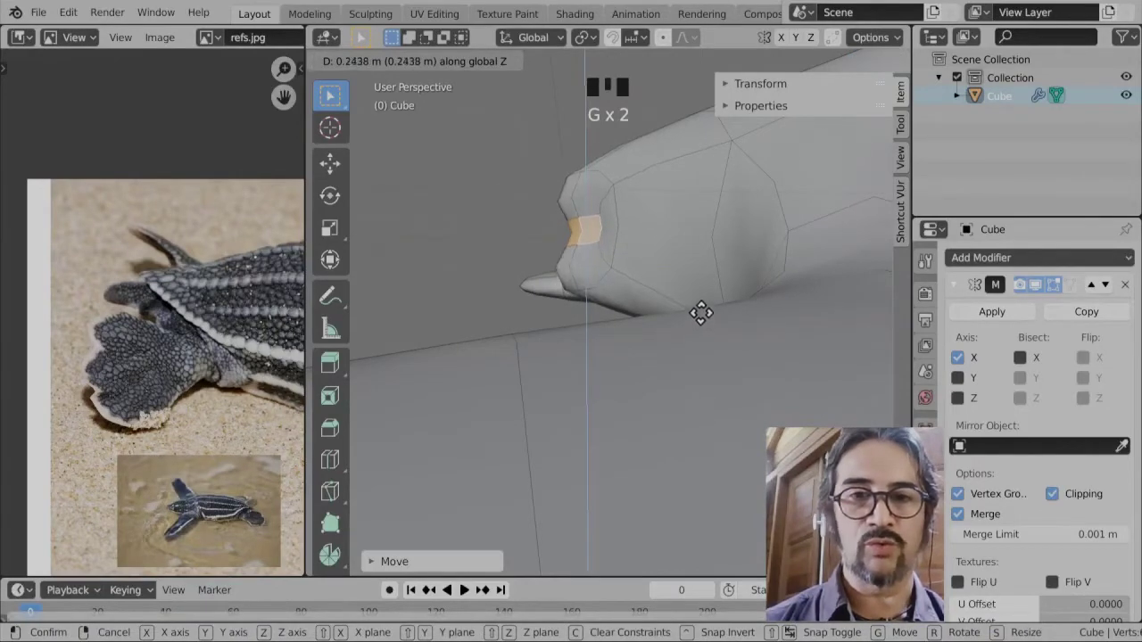
click(700, 303)
- Move the lower edge of the extruded centre face down along the Z axis
middle_drag(614, 247, 616, 348)
click(439, 61)
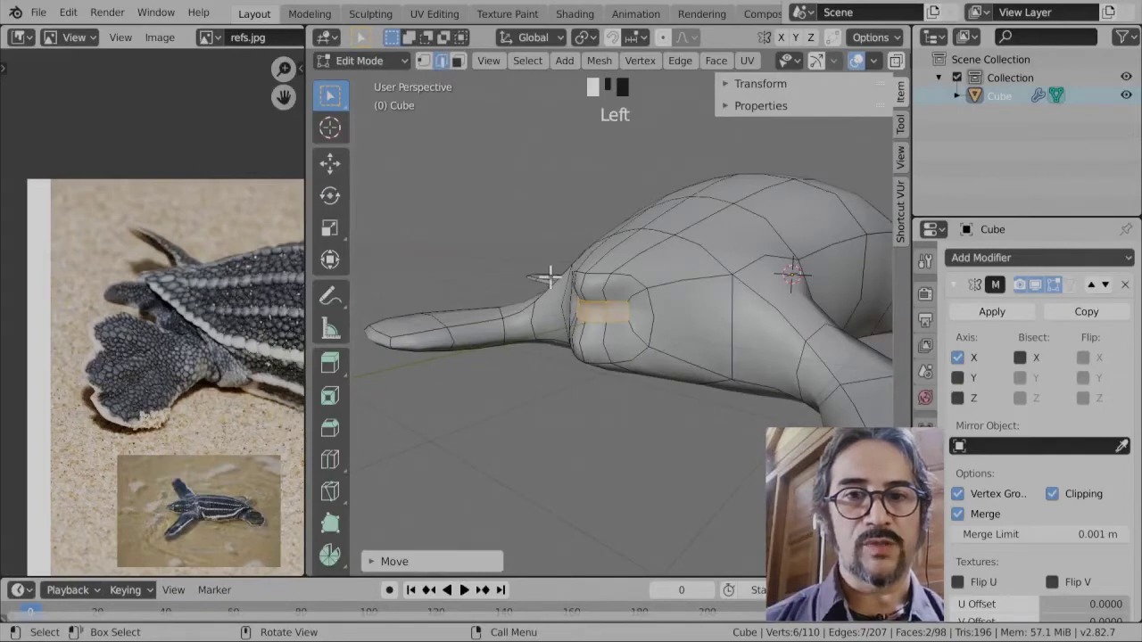
click(600, 331)
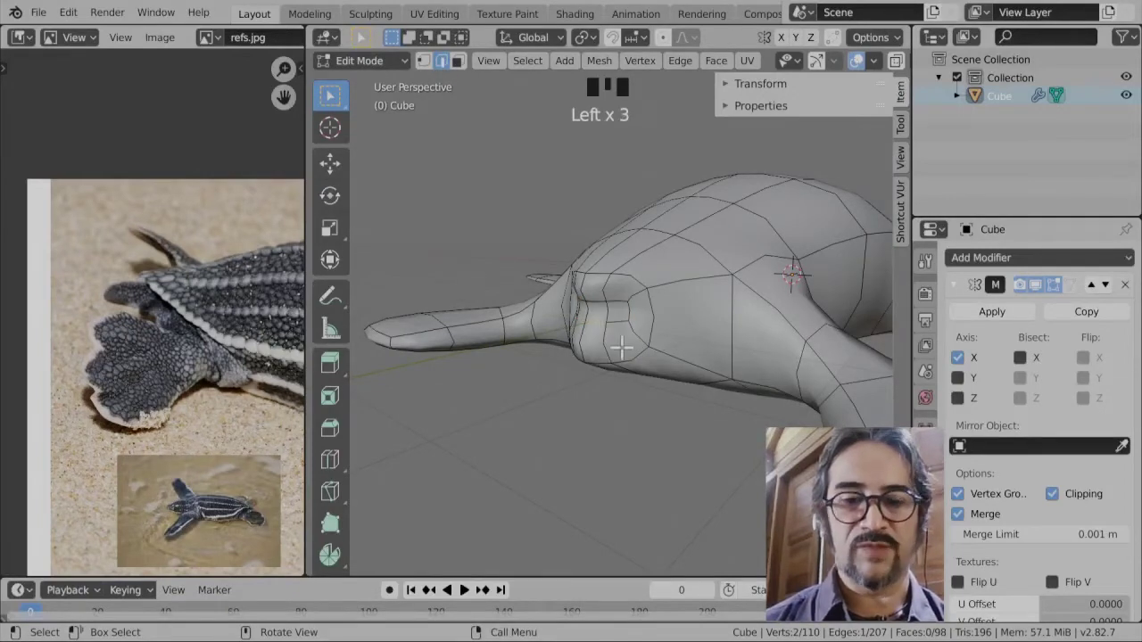
key(g)
key(z)
click(630, 399)
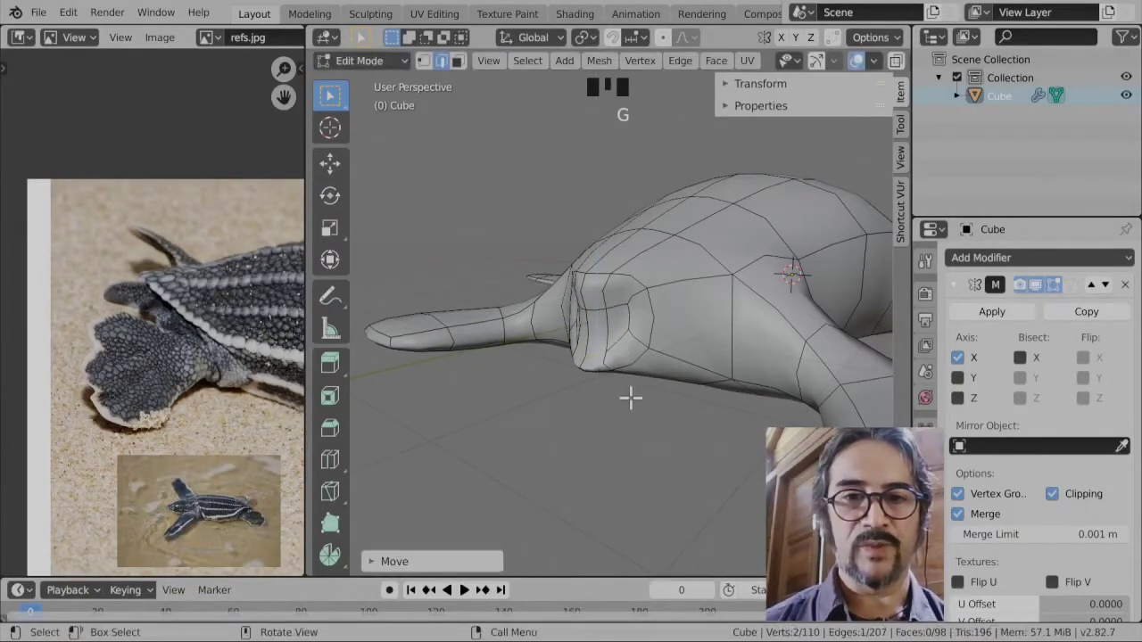
- Extrude the centre face below the rear shell tip about 0.63 m outward as a tail stub and reposition its end
click(459, 61)
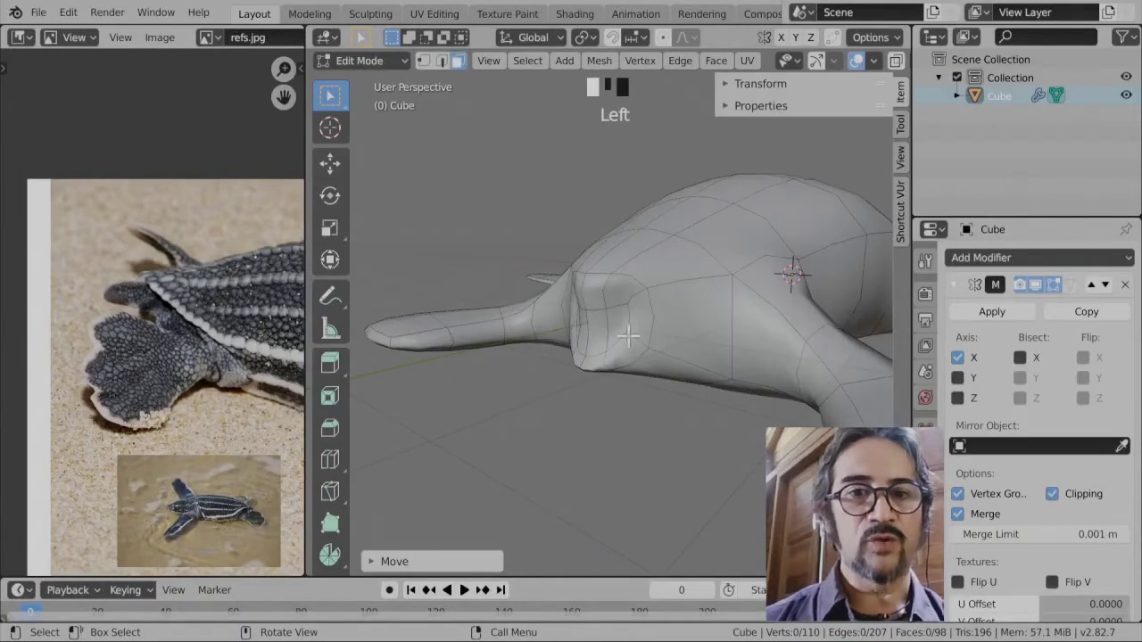
click(586, 351)
scroll(638, 354, down, 2)
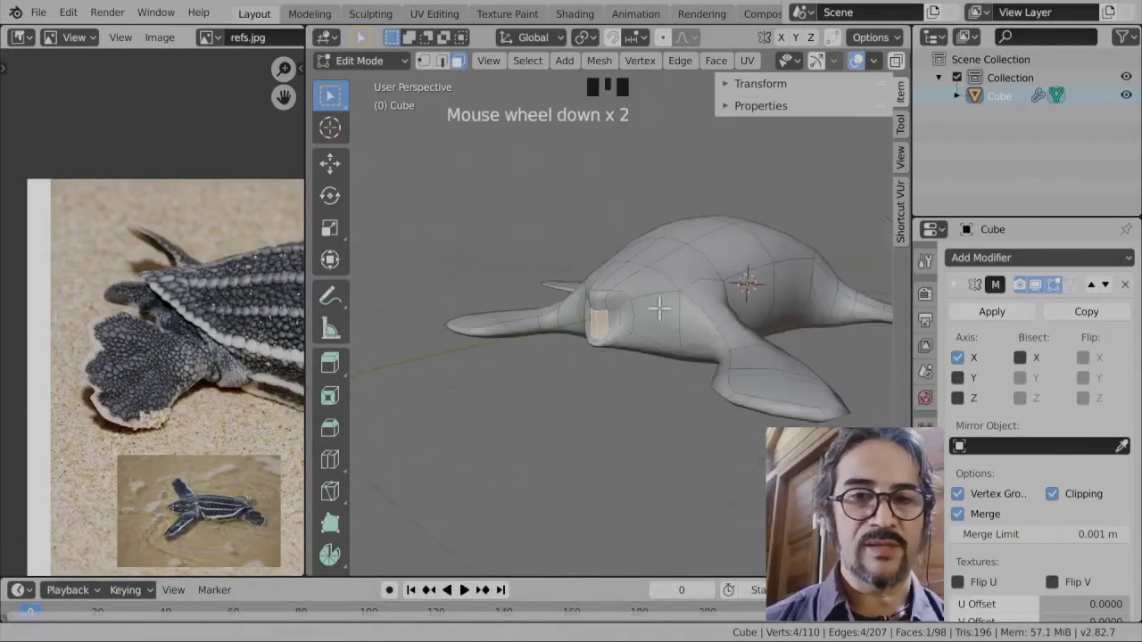
middle_drag(638, 354, 683, 321)
scroll(781, 407, up, 3)
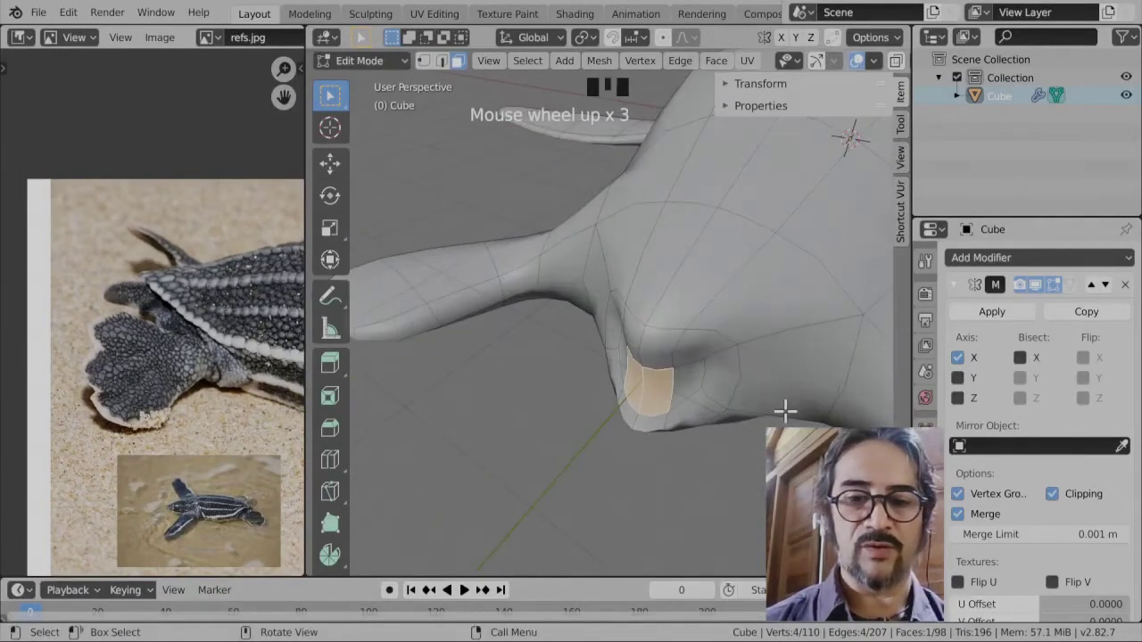
key(e)
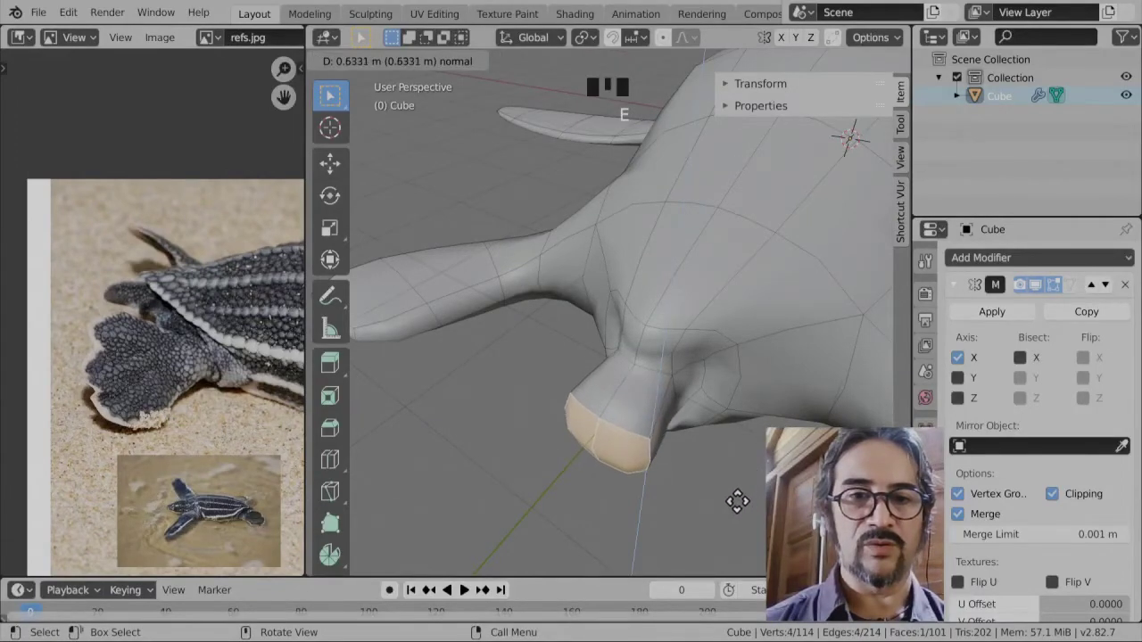
click(733, 503)
key(g)
click(674, 498)
- Move the edge on the underside of the tail base about 0.21 m toward the body
middle_drag(673, 498, 654, 400)
click(567, 190)
click(581, 207)
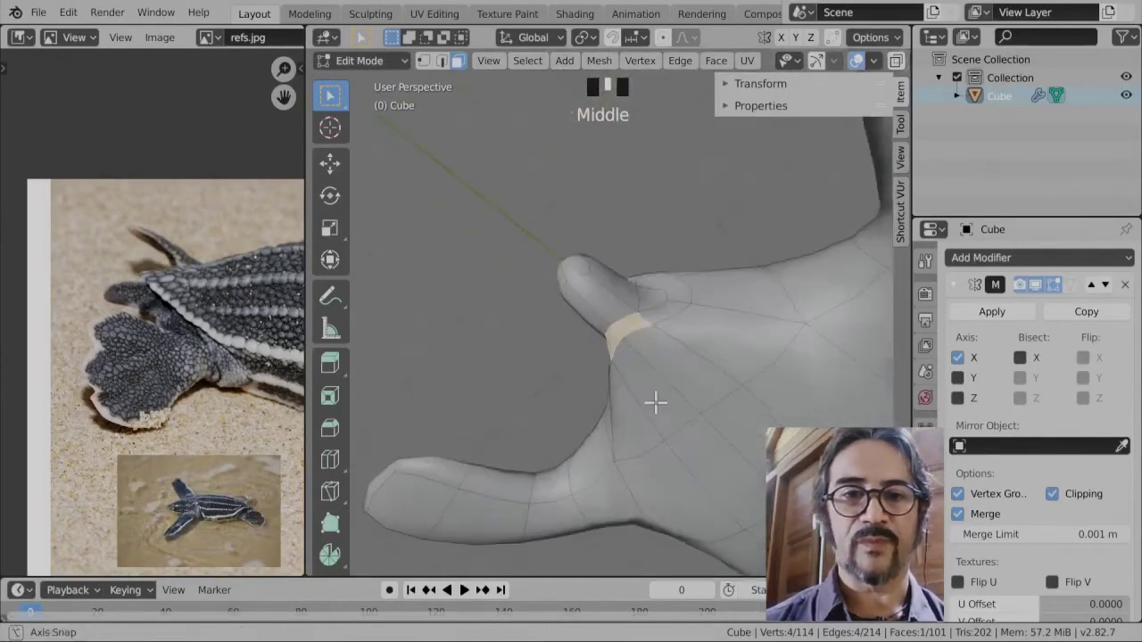
scroll(654, 342, up, 3)
scroll(654, 342, up, 2)
click(441, 59)
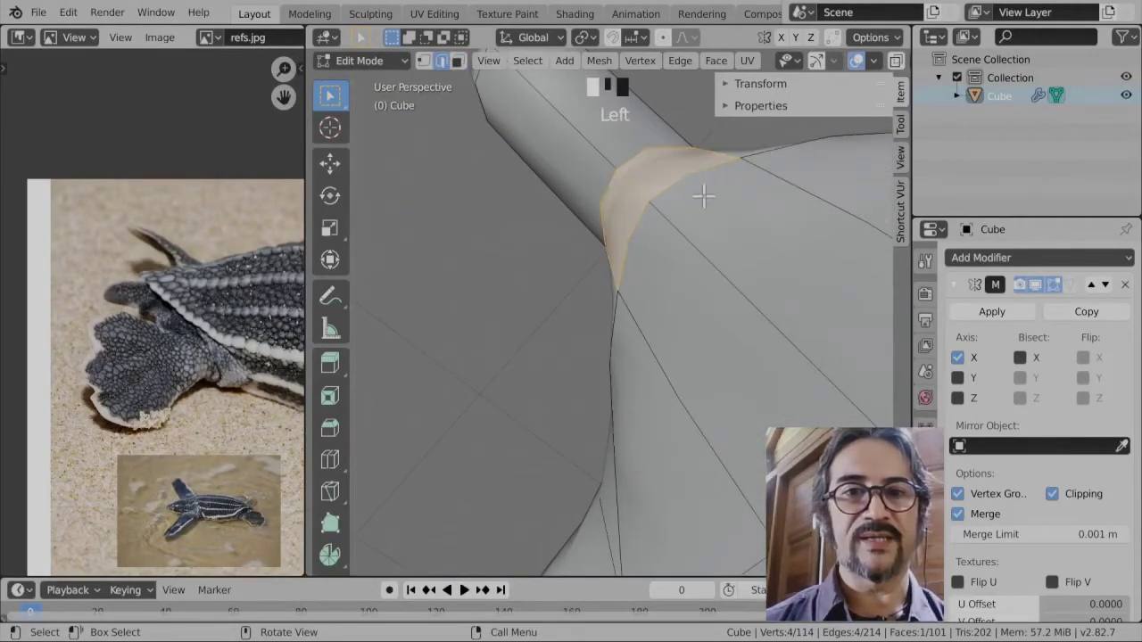
click(697, 185)
key(g)
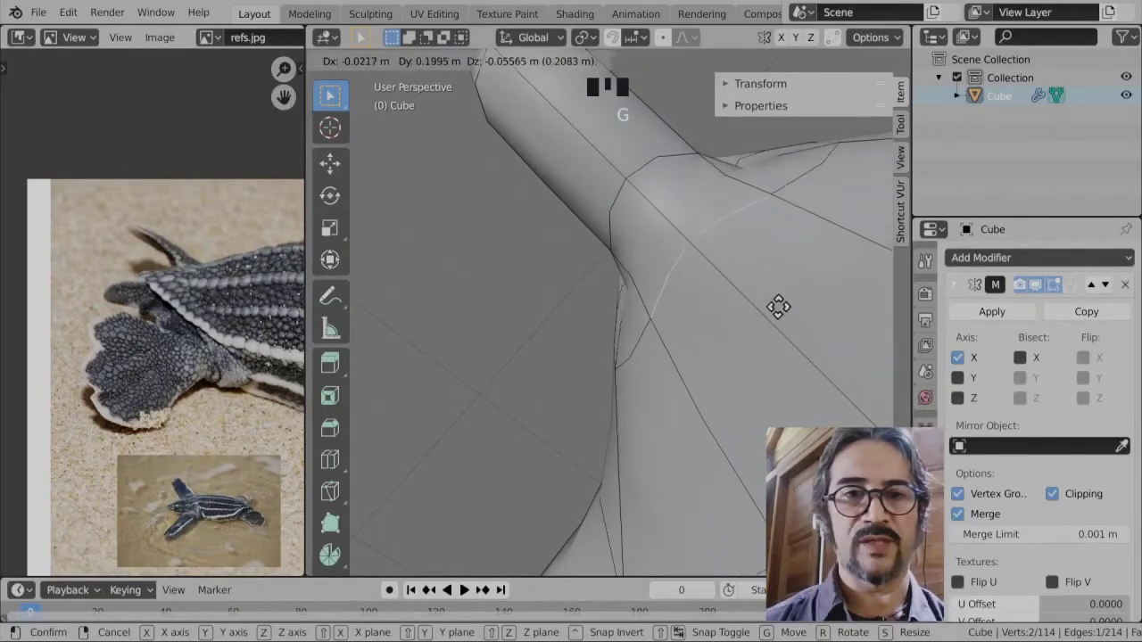
click(780, 306)
- Reposition the edges beside the tail base to even out the mesh between tail and body
scroll(767, 324, down, 2)
middle_drag(767, 323, 767, 346)
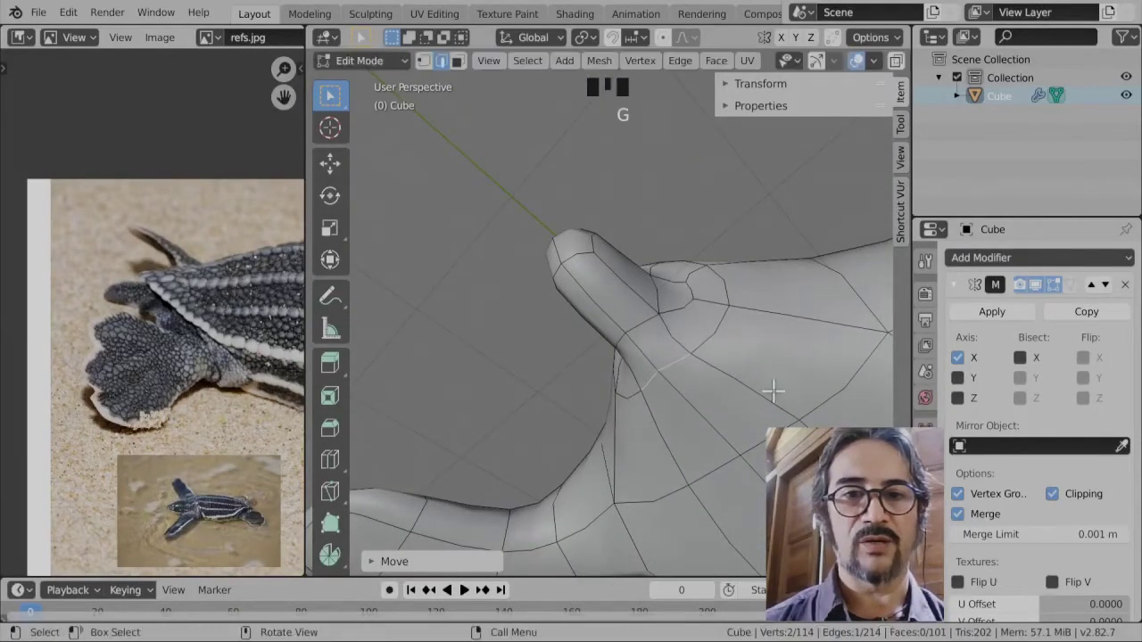
middle_drag(769, 390, 685, 411)
key(g)
click(759, 516)
scroll(677, 462, up, 2)
key(g)
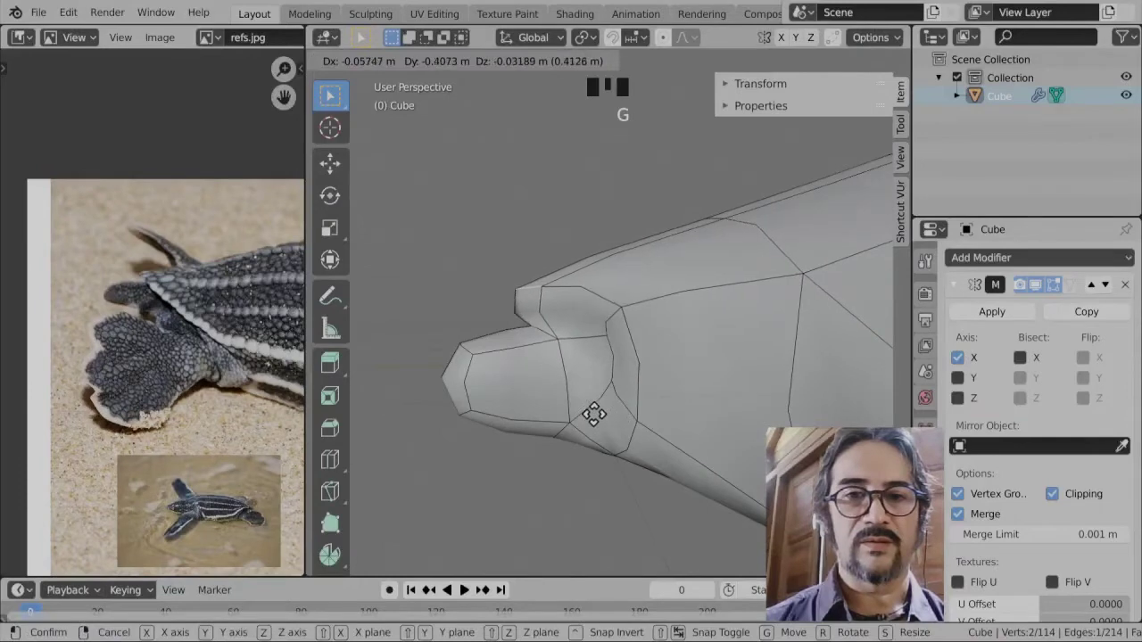
click(592, 388)
- Scale the side edge beside the tail base to about 0.8, move it forward into the body, and rotate it
click(637, 330)
key(s)
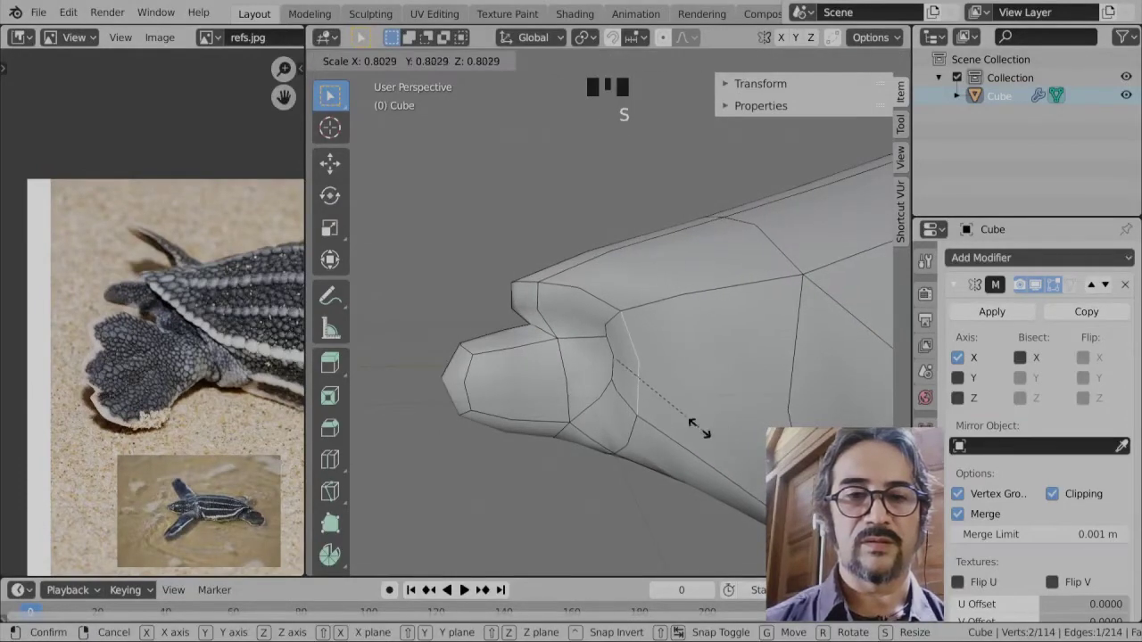
click(704, 412)
key(g)
click(766, 382)
key(r)
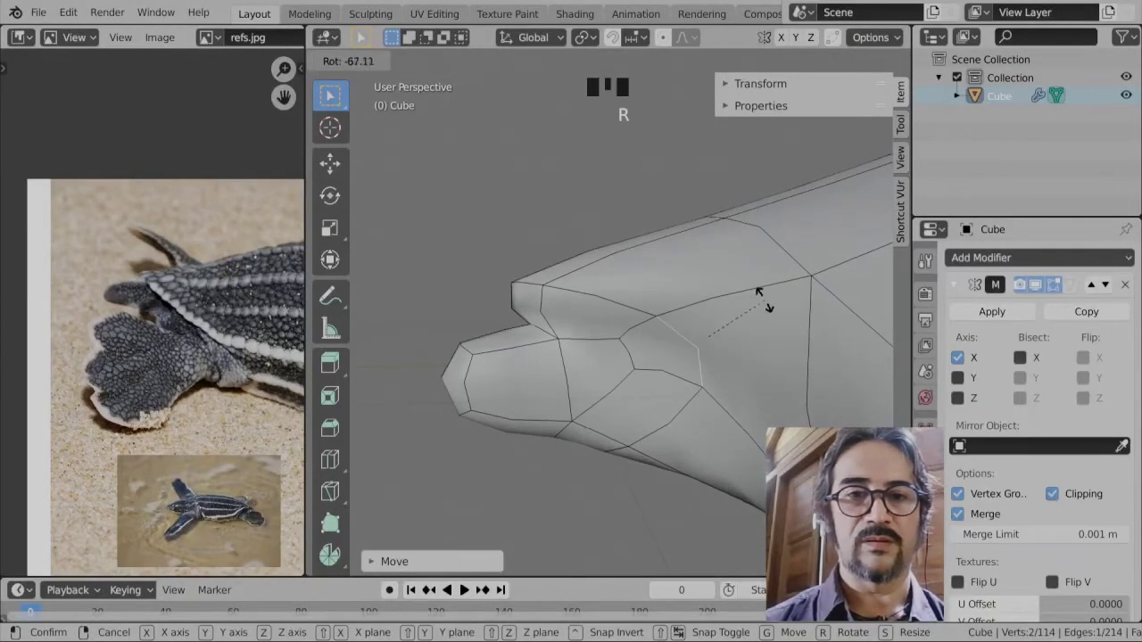
click(757, 293)
- Rotate the edge under the shell rim above the tail and move it slightly toward the body
click(607, 303)
key(r)
click(752, 370)
key(g)
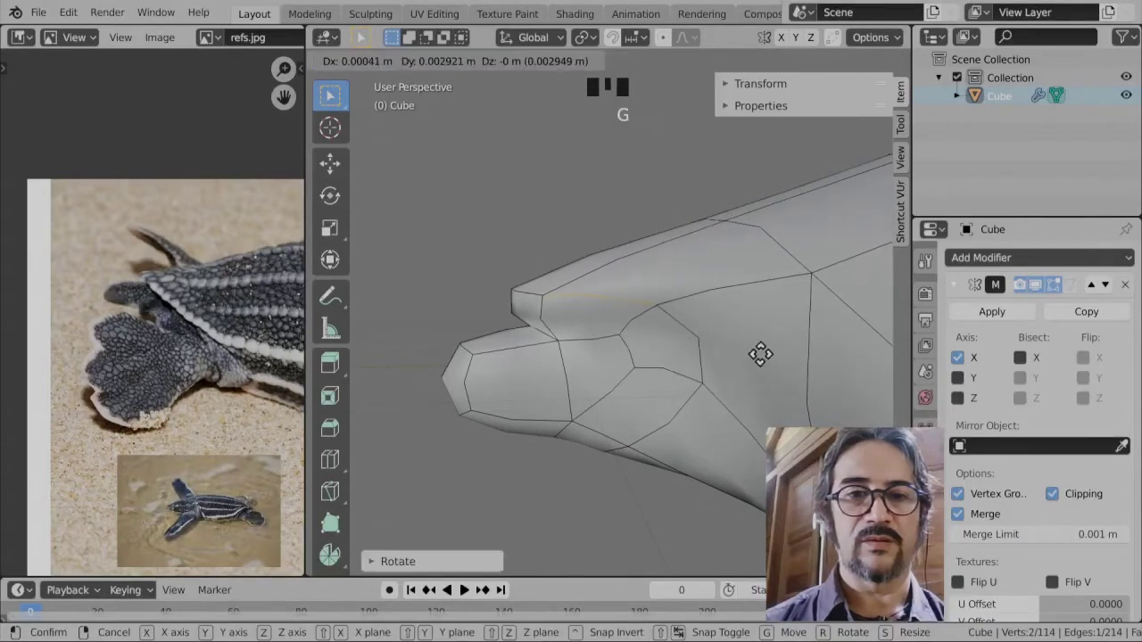
click(785, 355)
- Check the smoothed rear end and reposition the selected edge on the rear of the shell above the tail
click(637, 327)
scroll(658, 407, down, 2)
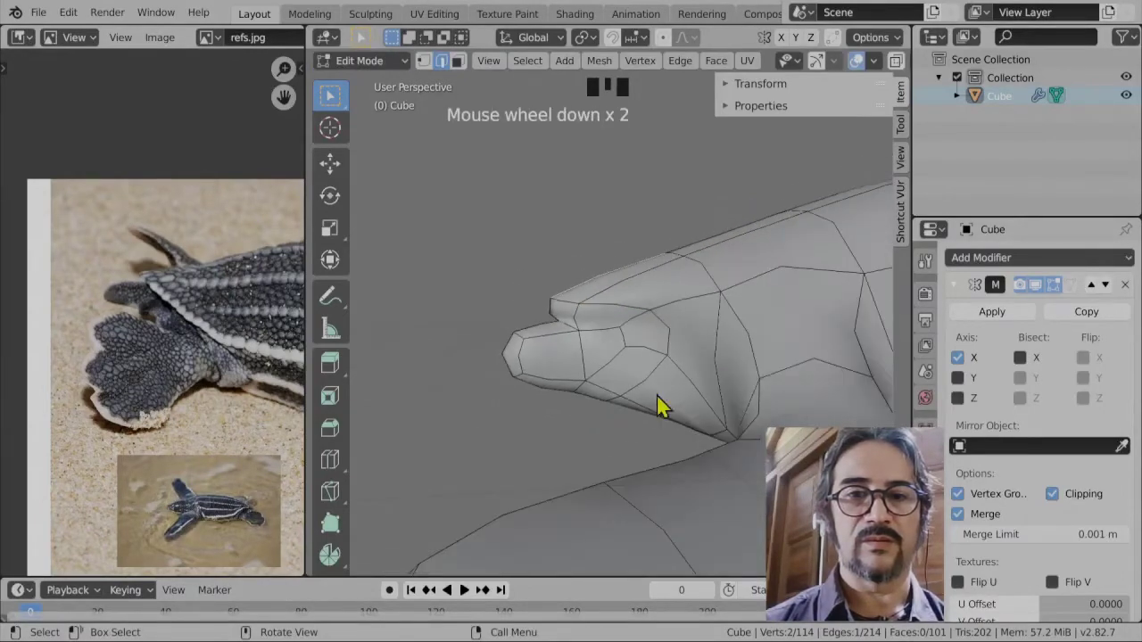
key(Tab)
mouse_move(657, 407)
middle_down()
mouse_move(637, 412)
mouse_move(727, 465)
mouse_move(660, 386)
middle_up()
key(Tab)
middle_drag(669, 343, 684, 307)
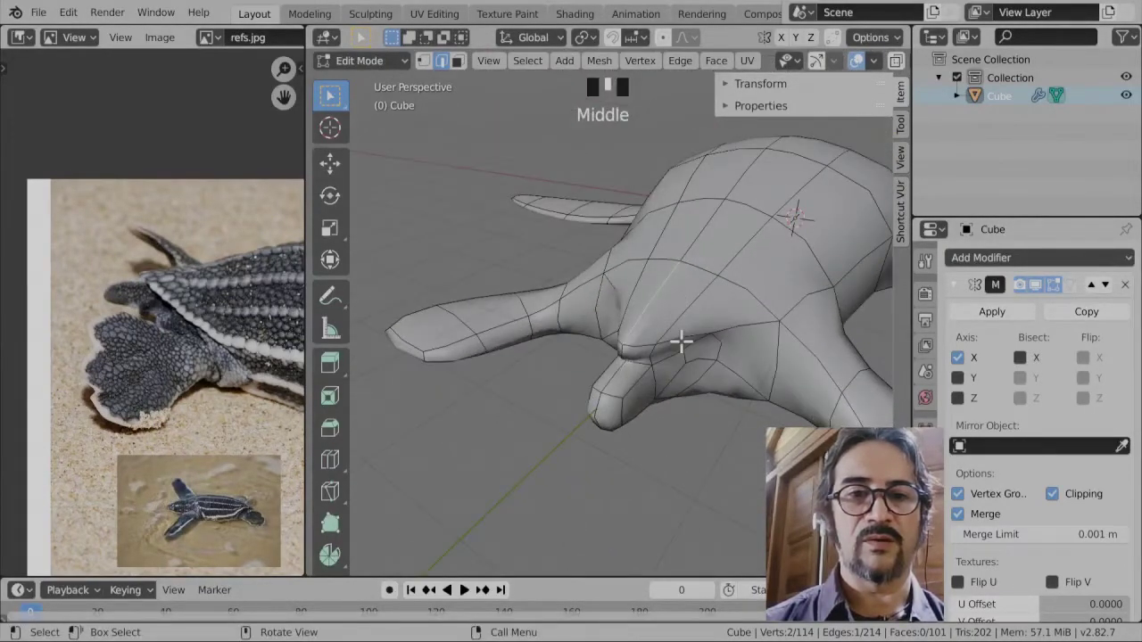
middle_drag(681, 410, 730, 410)
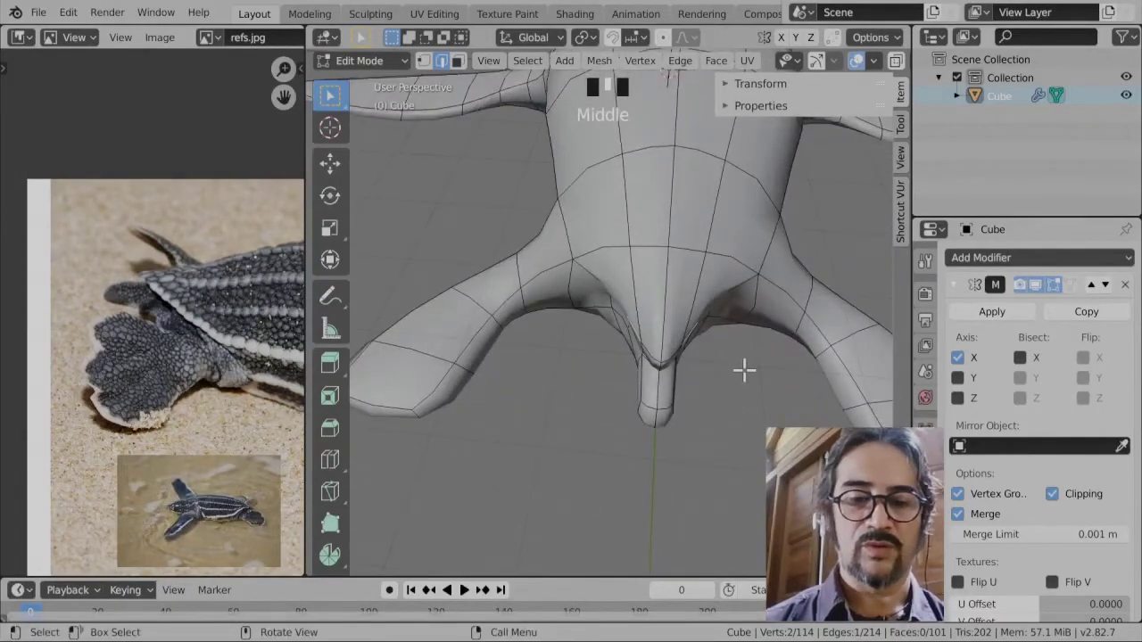
key(g)
key(Return)
- Slightly move the edge on the underside of the body just in front of the tail base
middle_drag(769, 364, 446, 318)
click(476, 377)
scroll(619, 385, down, 3)
middle_drag(619, 386, 579, 354)
scroll(579, 354, up, 2)
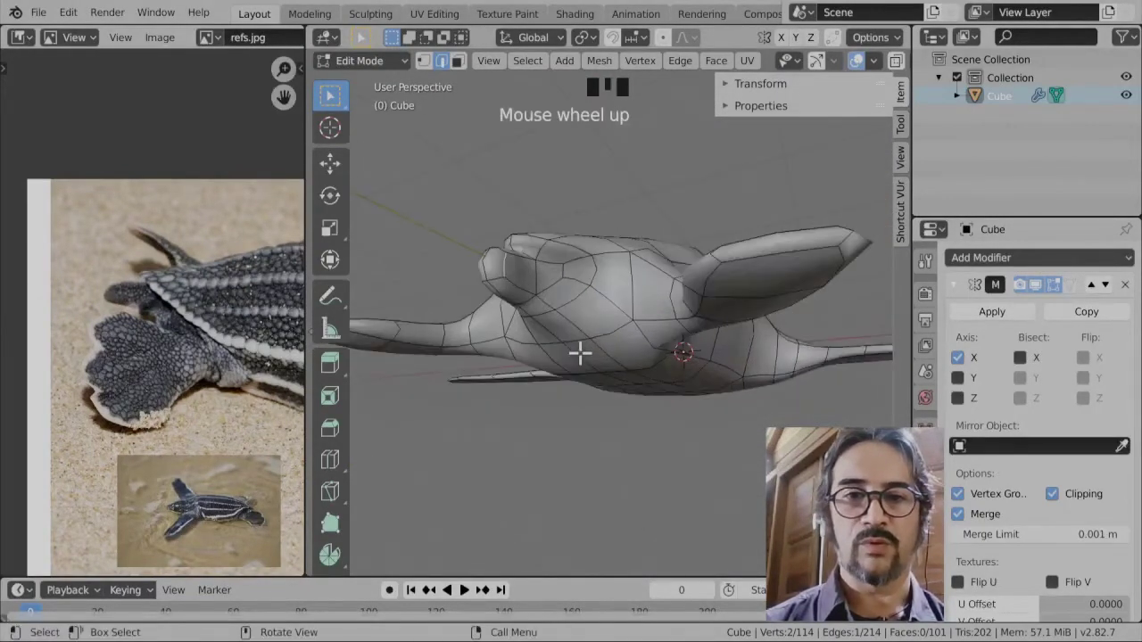
scroll(580, 354, up, 2)
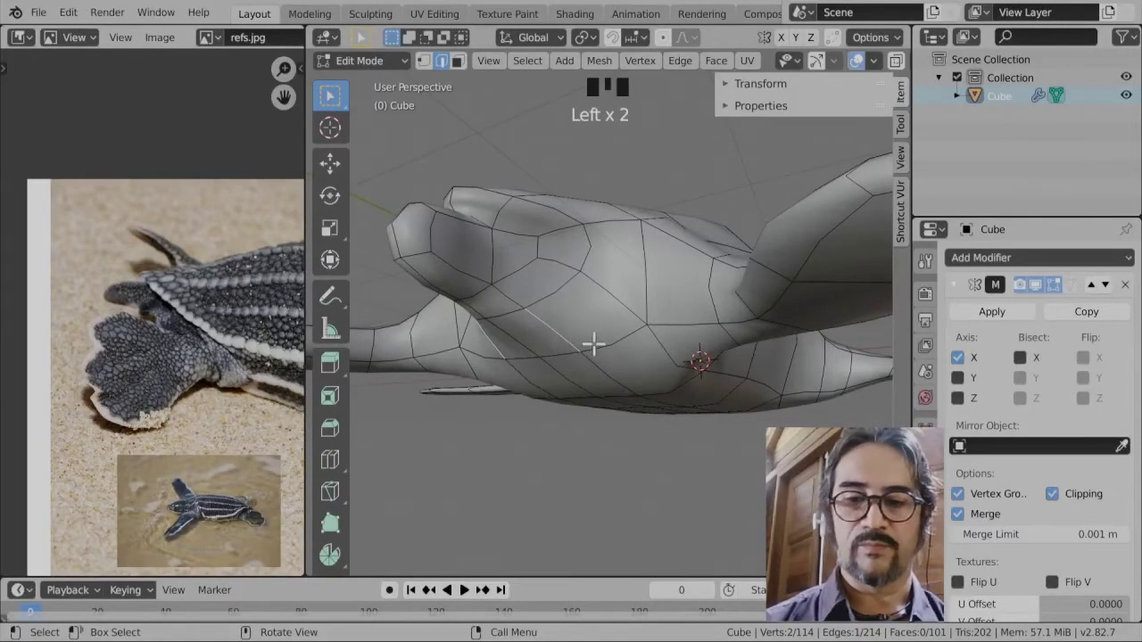
key(g)
click(518, 335)
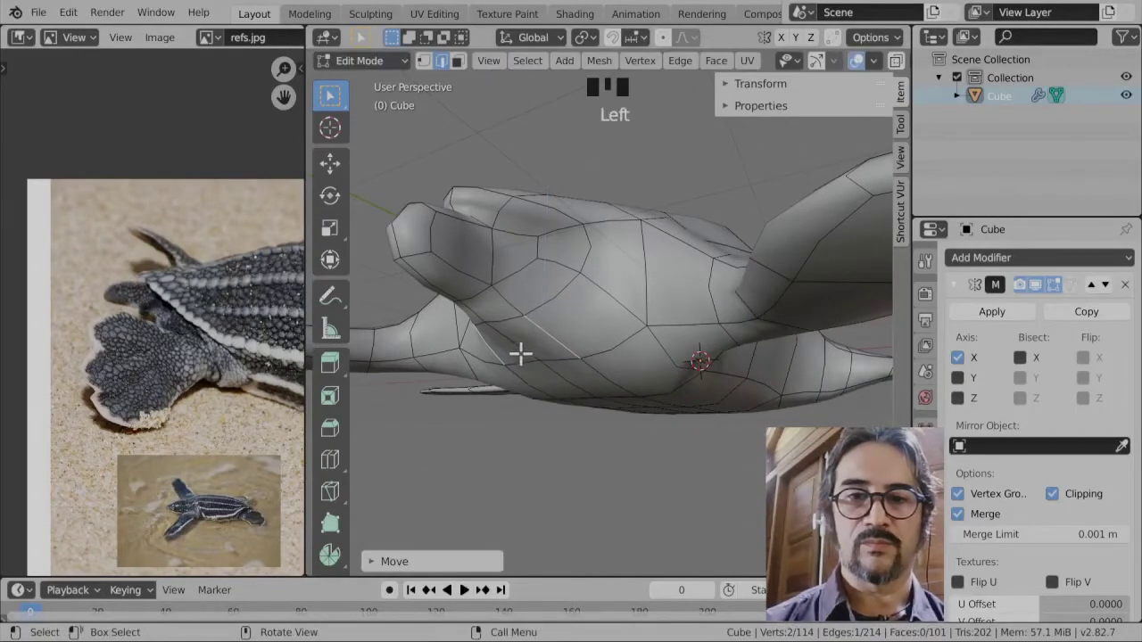
click(530, 356)
key(g)
- Examine the smoothed turtle in Object Mode and compare its rear end and tail with the reference photo
key(Tab)
scroll(698, 382, down, 3)
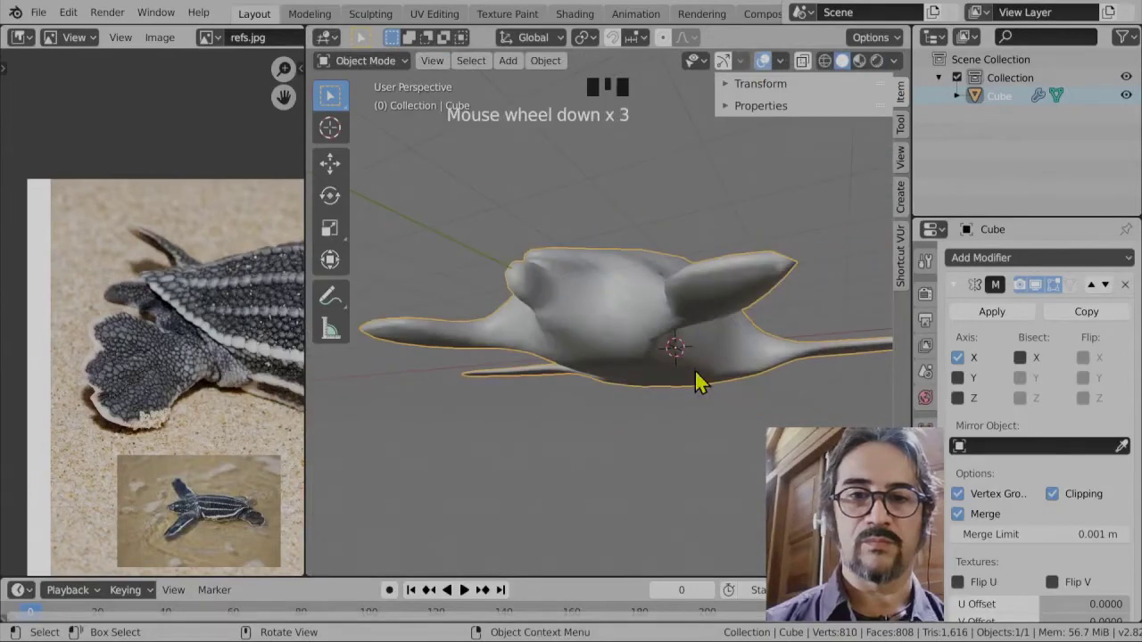
middle_drag(698, 381, 657, 438)
scroll(657, 306, down, 3)
middle_drag(657, 306, 458, 362)
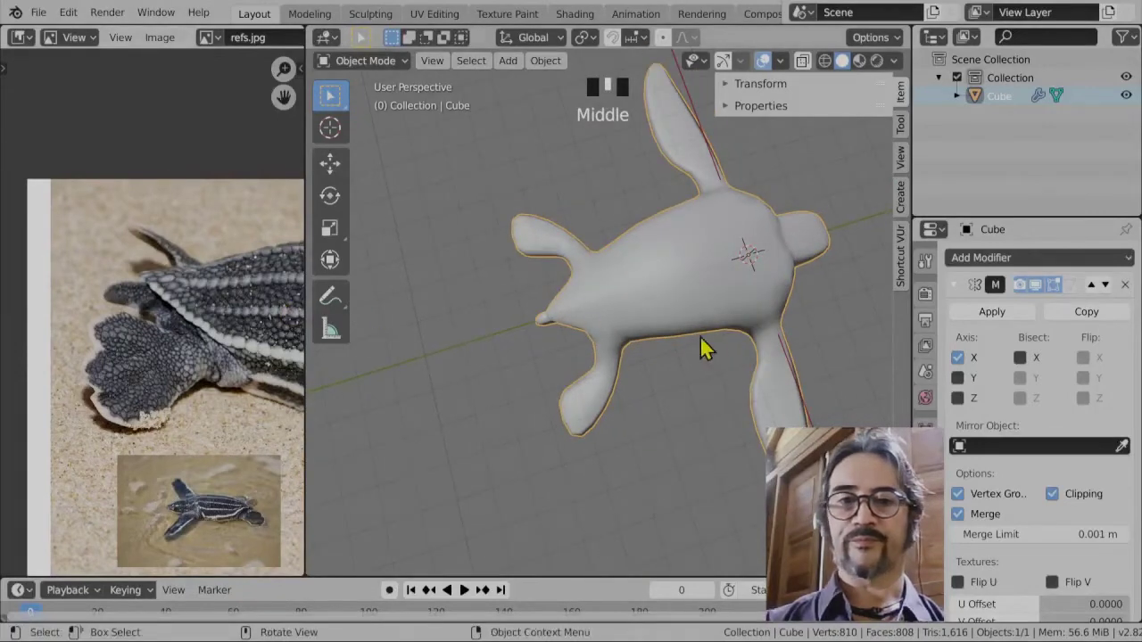
scroll(710, 393, up, 3)
middle_drag(710, 393, 675, 329)
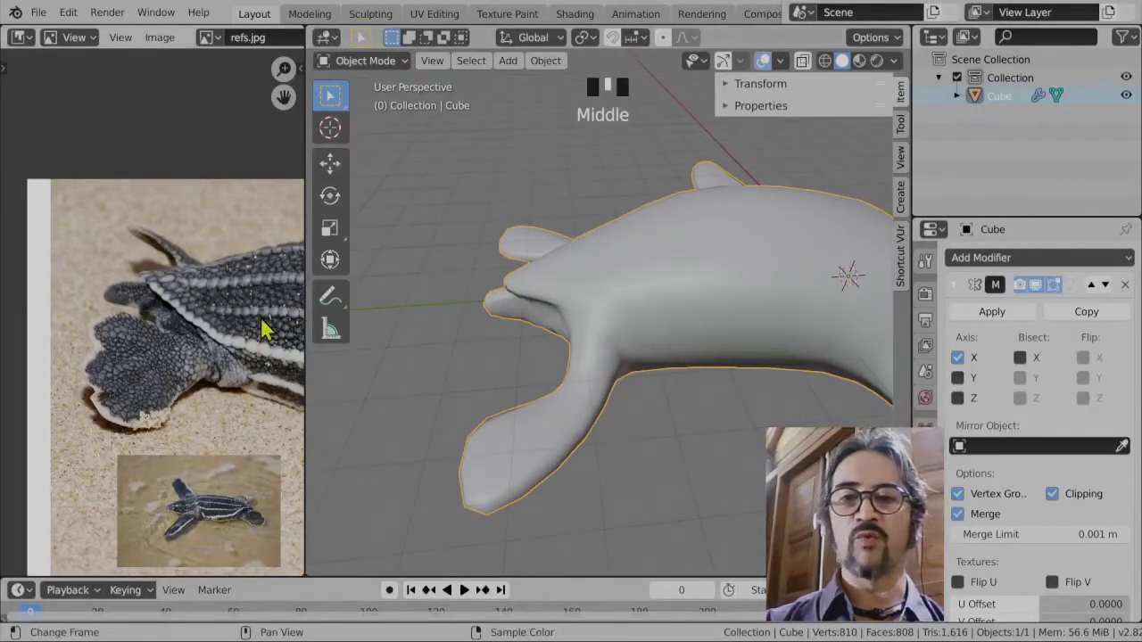
scroll(113, 276, up, 3)
- Rotate the rear shell tip edges about 11° with proportional editing at size 0.91, and raise them about 0.12 m along Z
key(Tab)
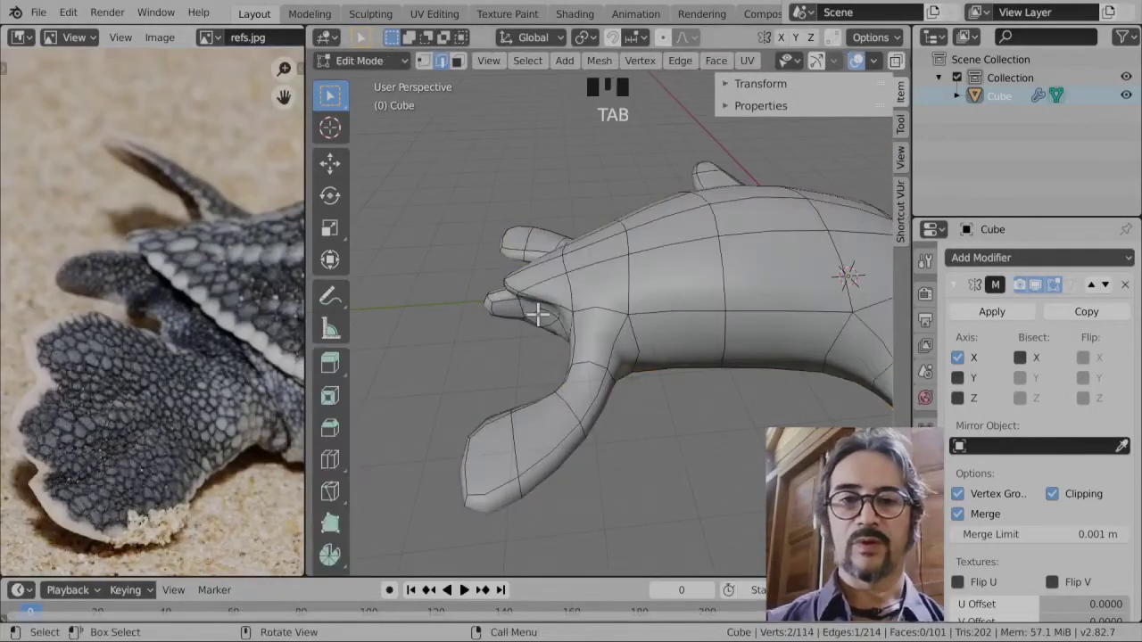
scroll(535, 314, up, 2)
click(510, 250)
middle_drag(492, 344, 496, 304)
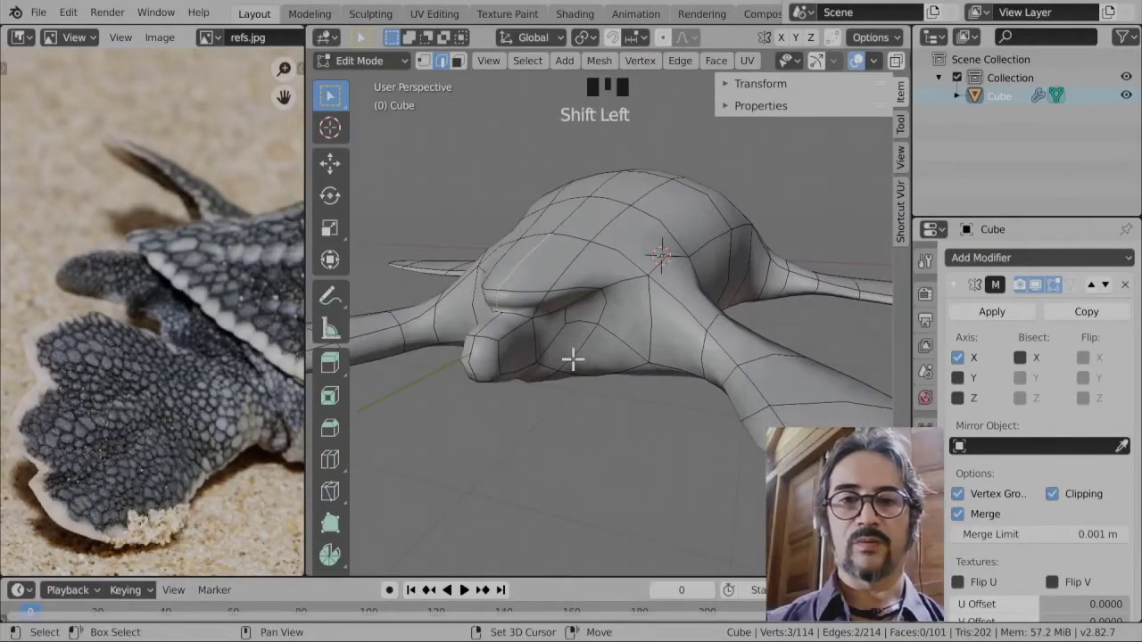
middle_drag(571, 359, 656, 78)
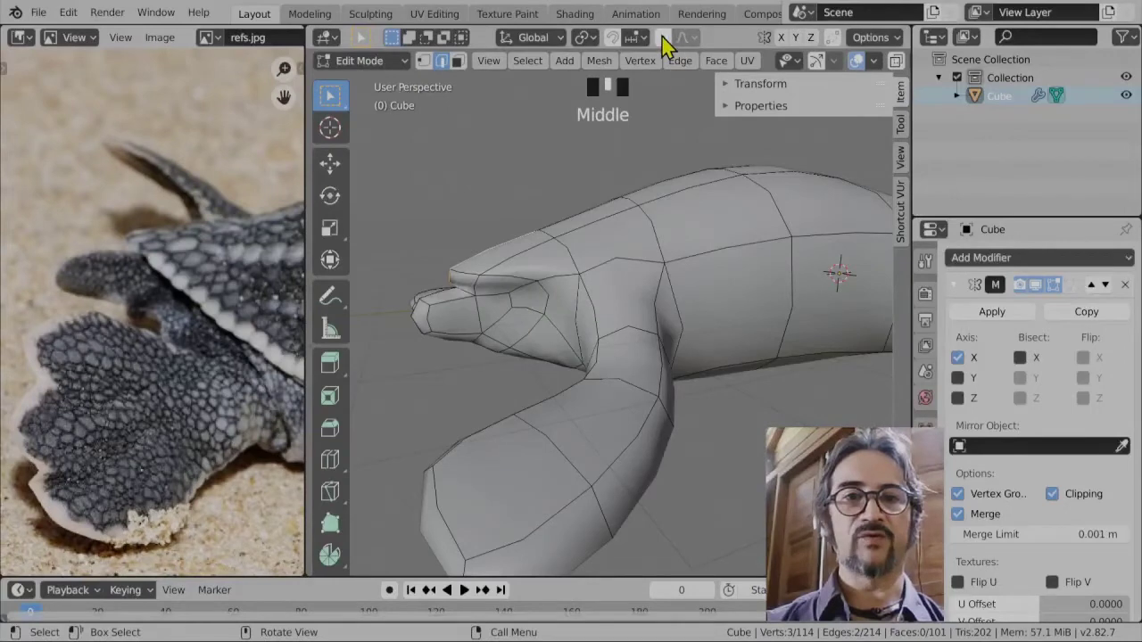
middle_drag(693, 360, 688, 357)
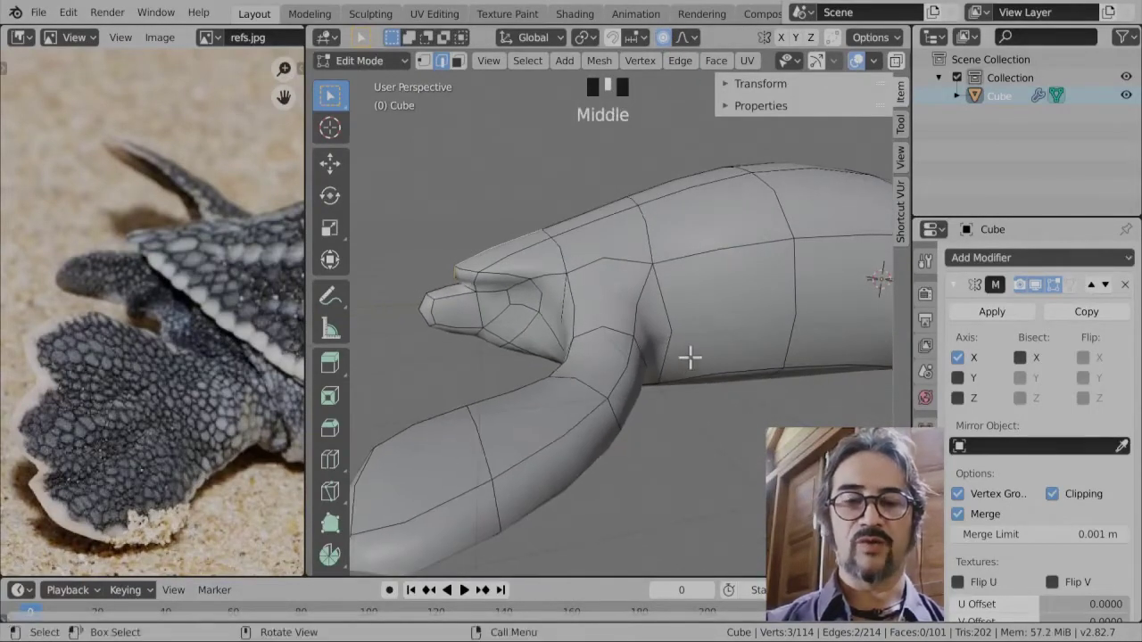
key(r)
scroll(740, 393, up, 4)
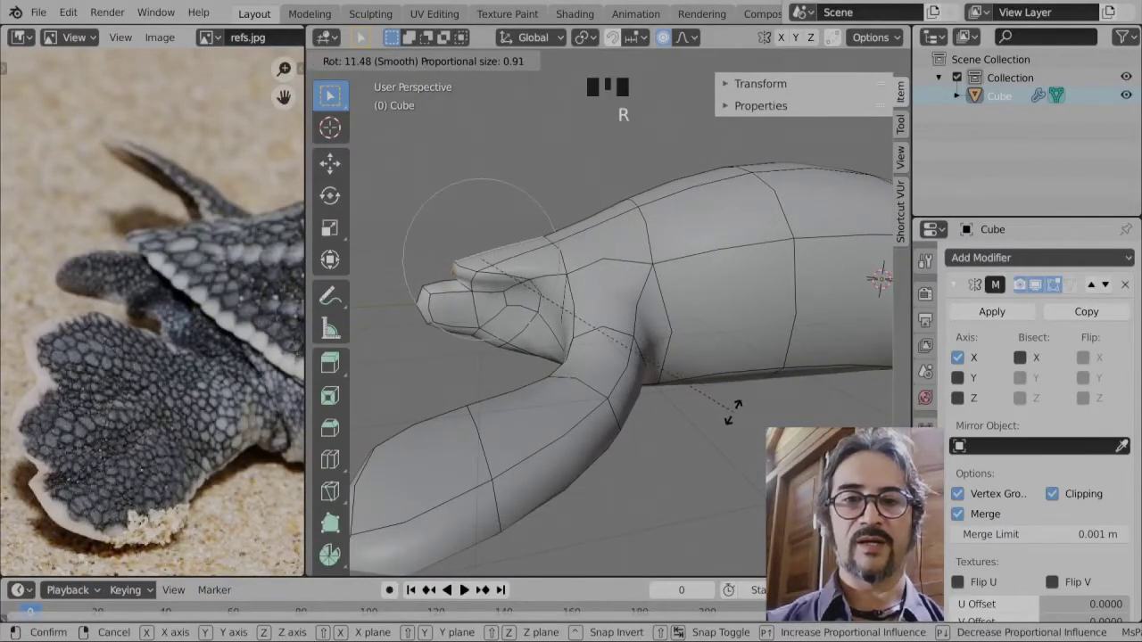
click(734, 409)
key(g)
key(z)
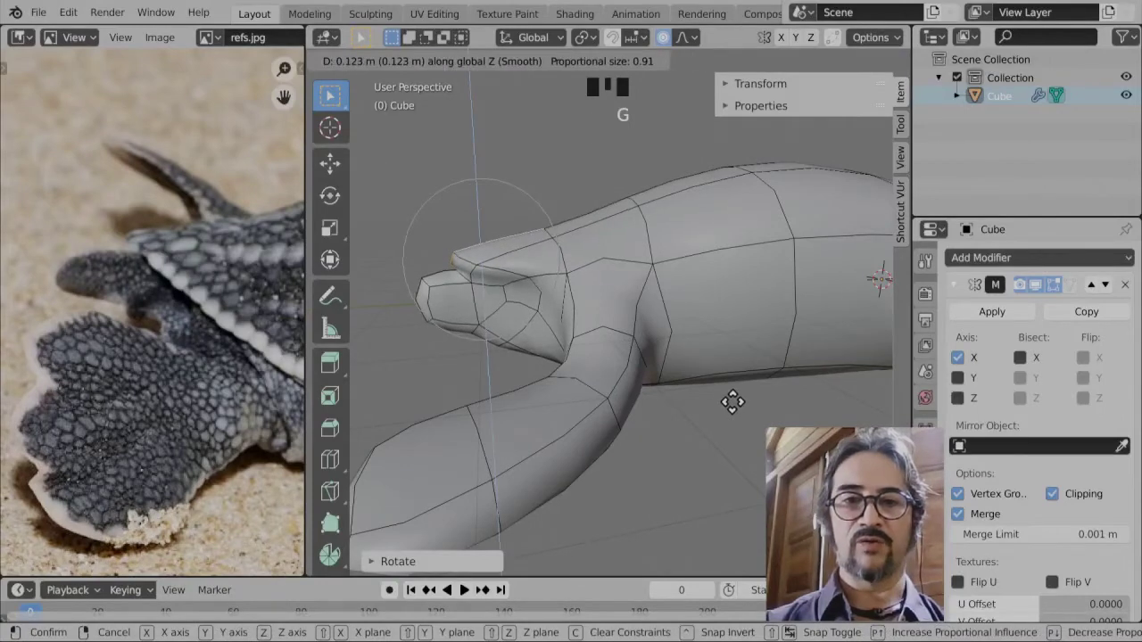
click(731, 402)
- Lower the upper edge of the tail stub along Z with a small proportional editing radius
middle_drag(705, 365, 691, 390)
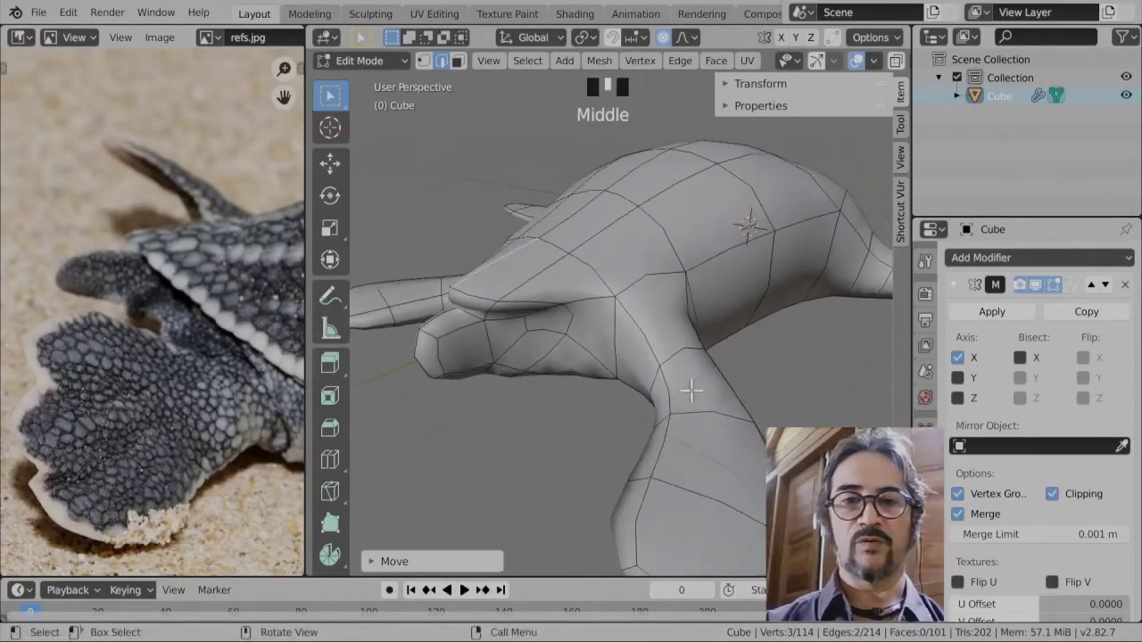
click(459, 333)
key(g)
key(z)
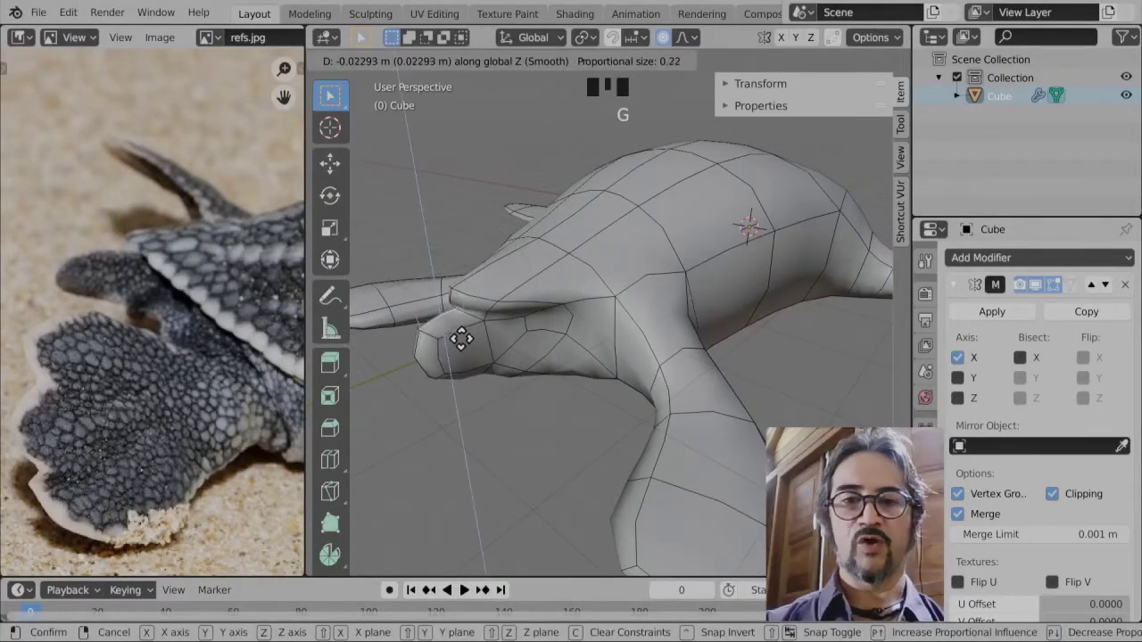
scroll(461, 348, up, 3)
click(460, 358)
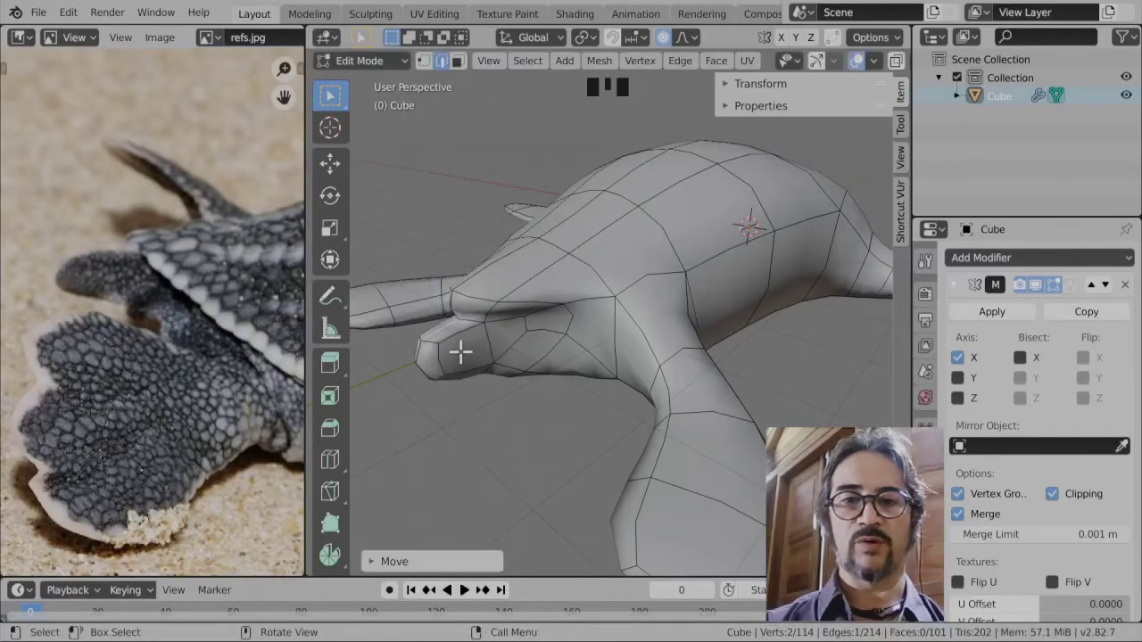
- Lower the two edges along the top of the tail base along Z, using a proportional size of about 0.03
click(481, 344)
key(g)
key(z)
scroll(481, 357, up, 5)
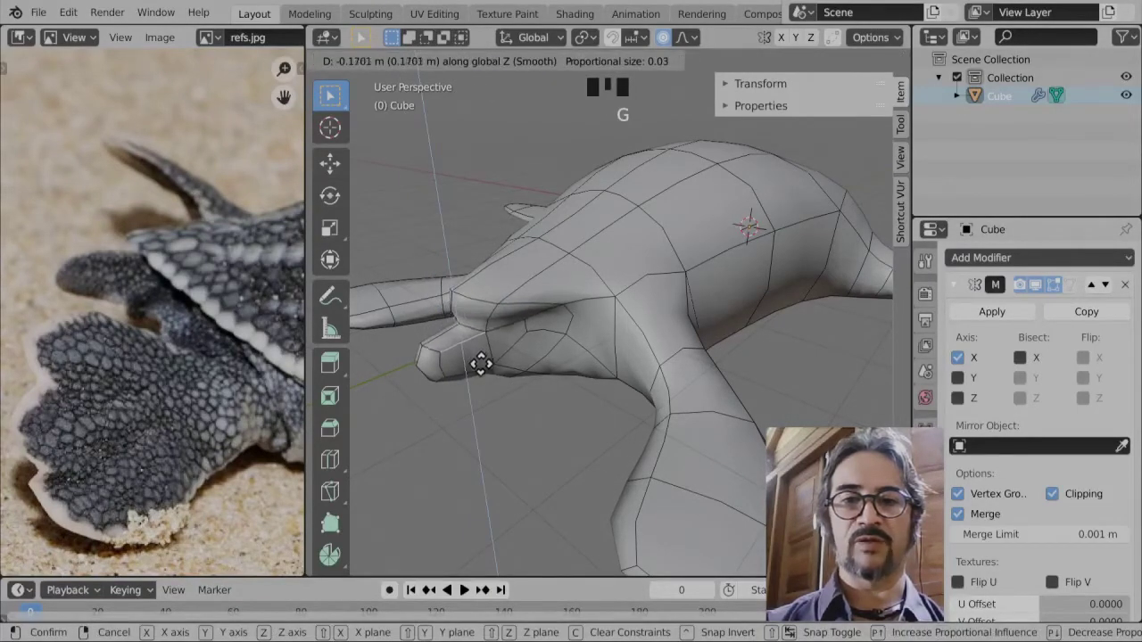
click(480, 375)
click(472, 325)
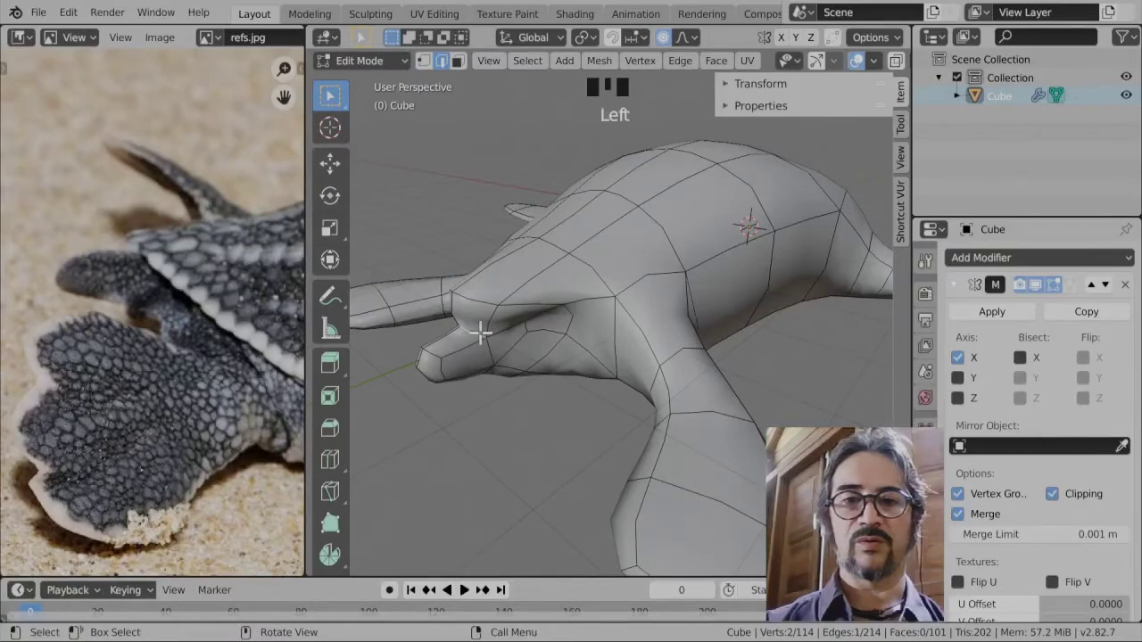
key(g)
key(z)
click(502, 348)
- Examine the smoothed turtle from the rear and around the head in Object Mode, and return to Edit Mode
key(Tab)
scroll(547, 395, down, 2)
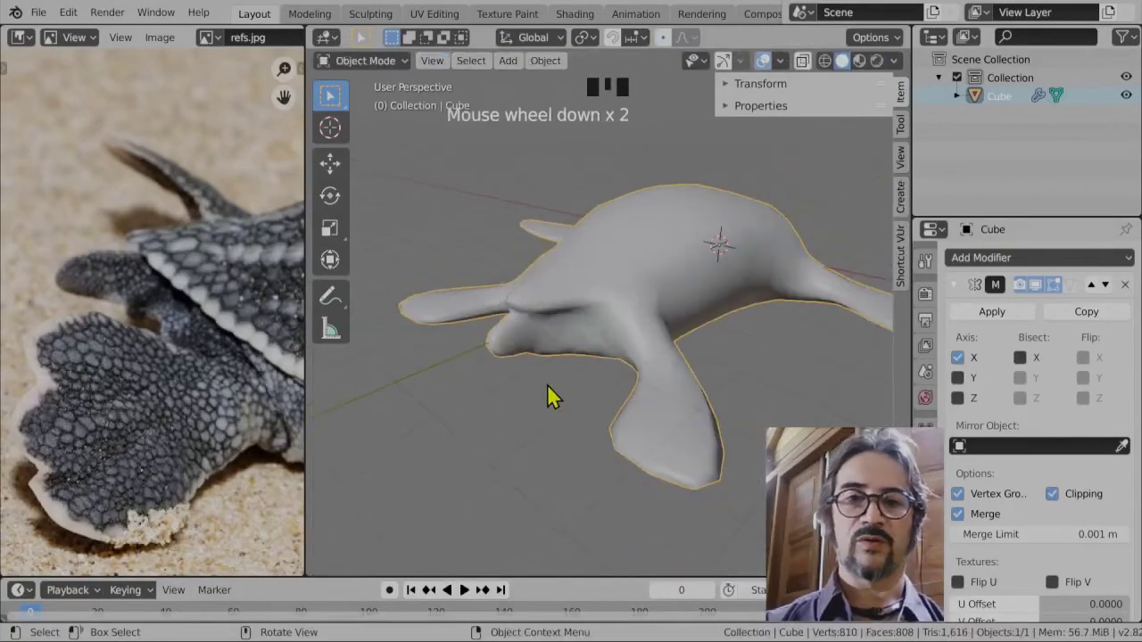
middle_drag(547, 395, 632, 318)
scroll(581, 433, down, 2)
scroll(816, 288, up, 3)
shift+middle_drag(815, 288, 583, 377)
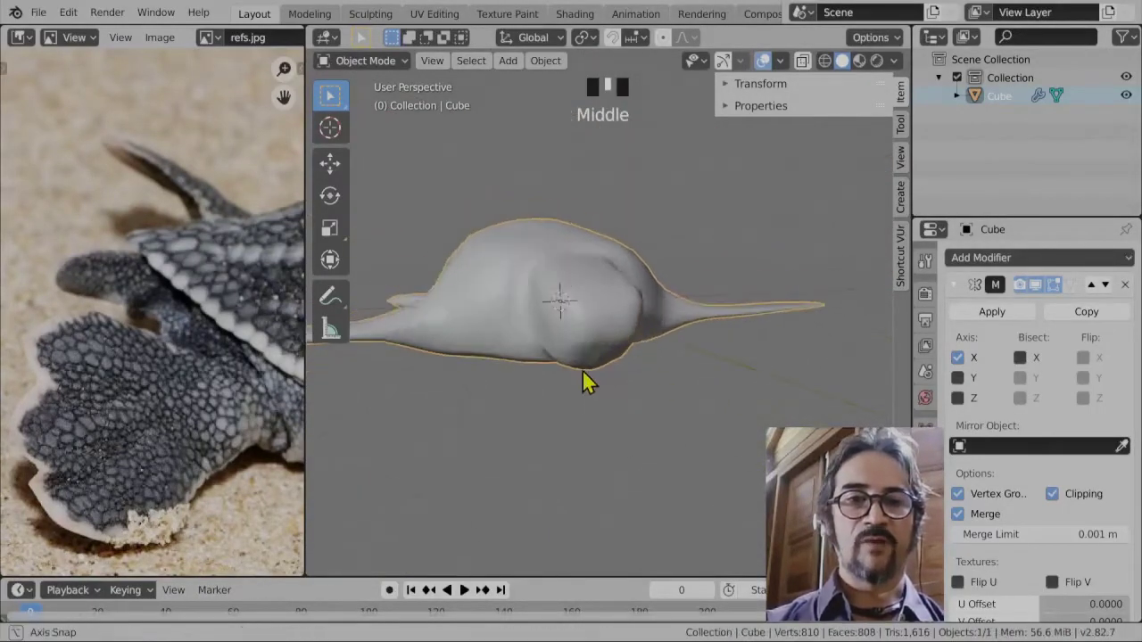
key(Tab)
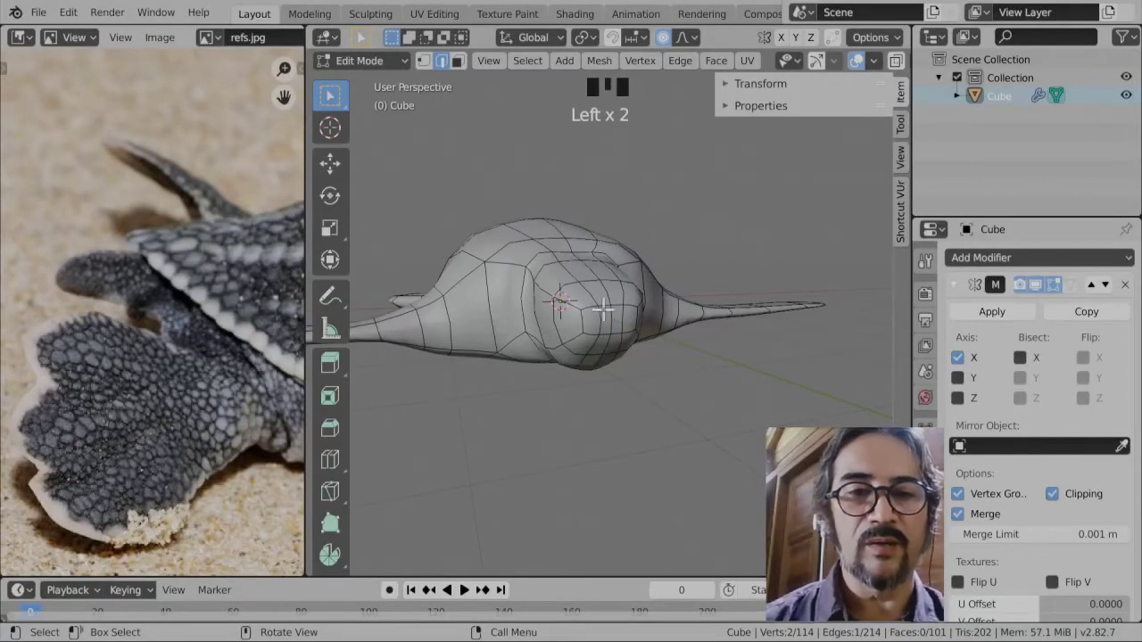
- Pull the front edge of the snout forward in the right side view with a proportional size of about 0.51
middle_drag(616, 343, 574, 346)
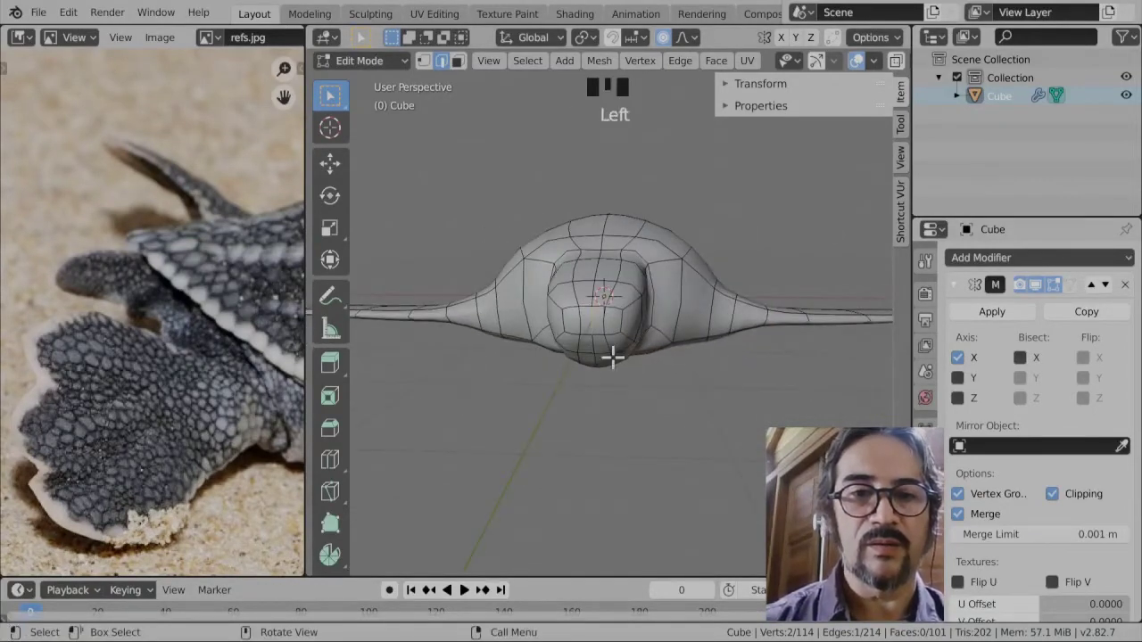
scroll(617, 363, up, 3)
scroll(622, 374, down, 2)
key(KP_1)
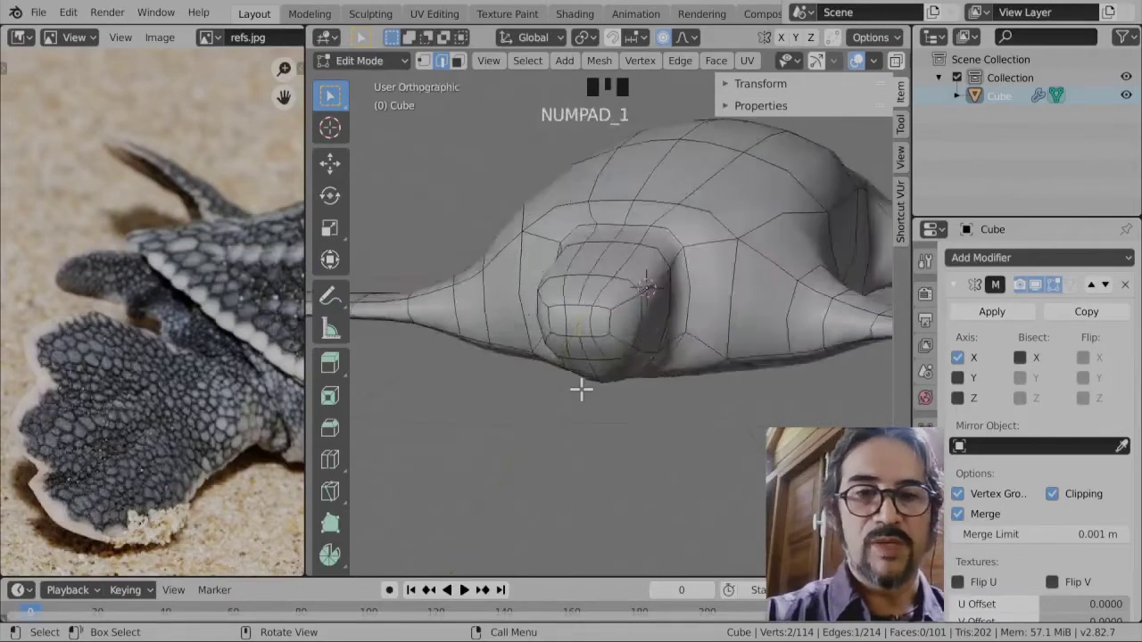
key(KP_3)
scroll(702, 382, up, 3)
scroll(702, 382, up, 2)
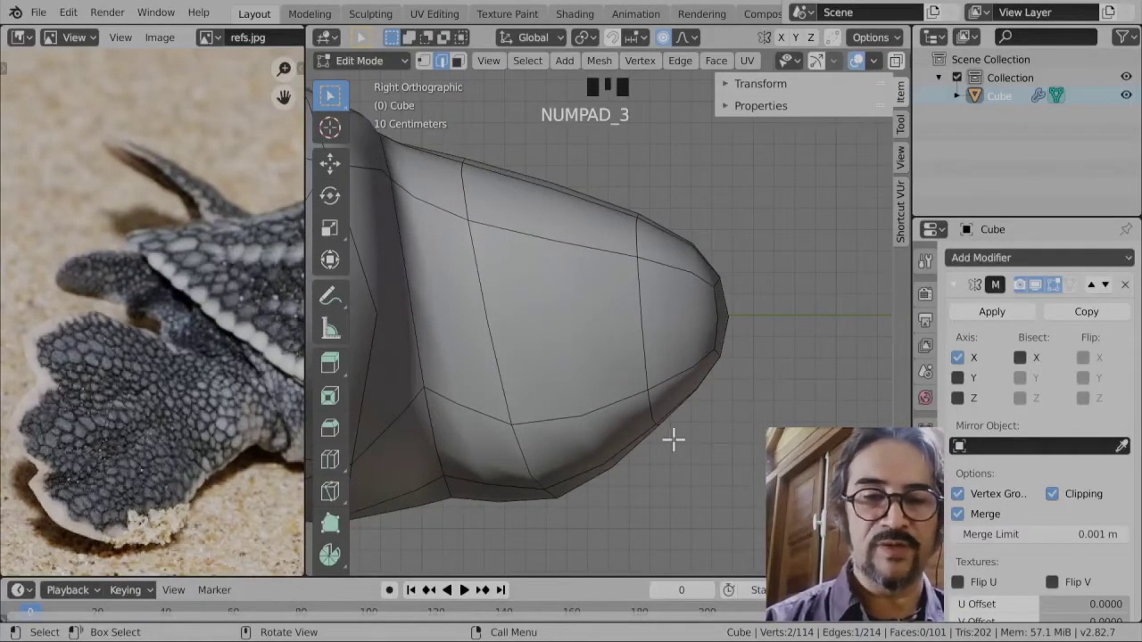
key(g)
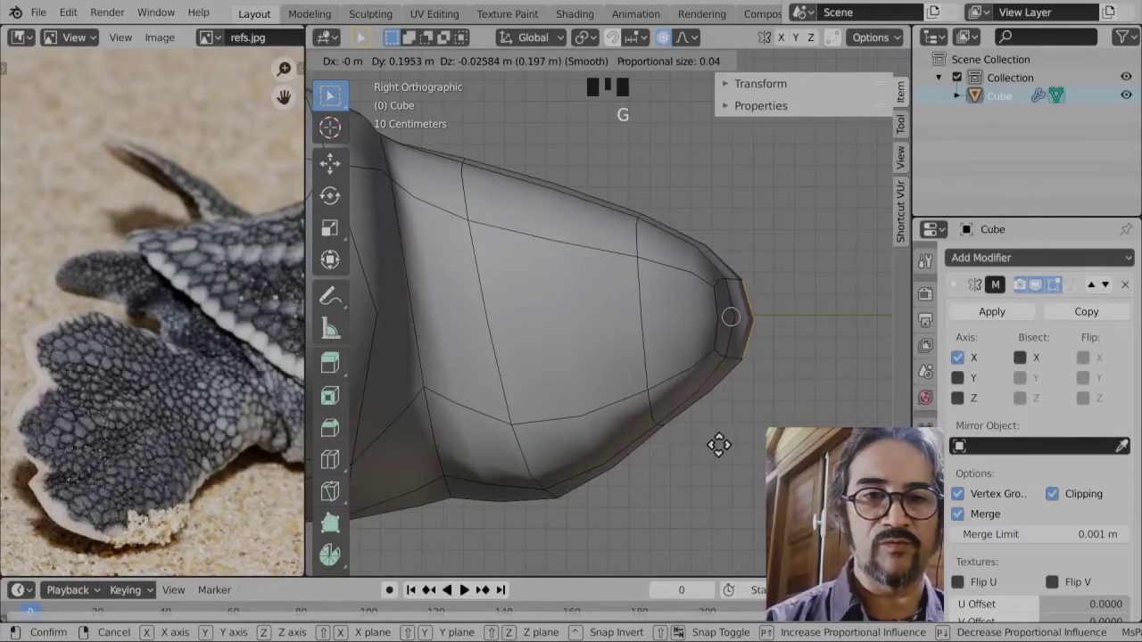
scroll(732, 446, down, 20)
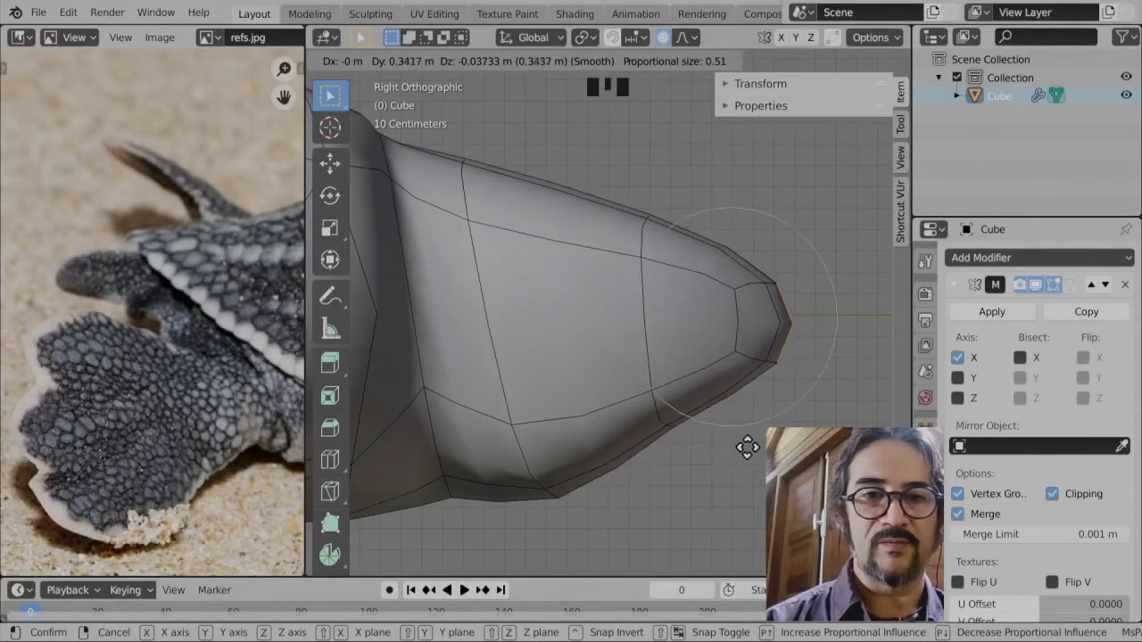
click(773, 420)
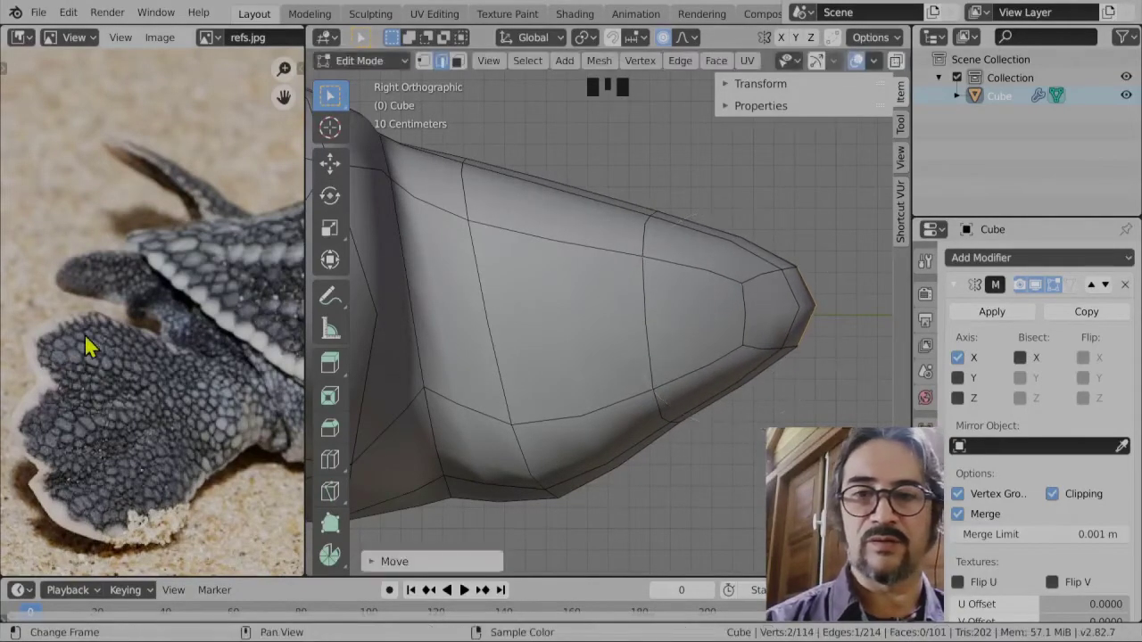
- Bring the reference turtle's head into view and raise the head's upper front edge about 0.28 m at proportional size 0.75
middle_drag(86, 346, 182, 384)
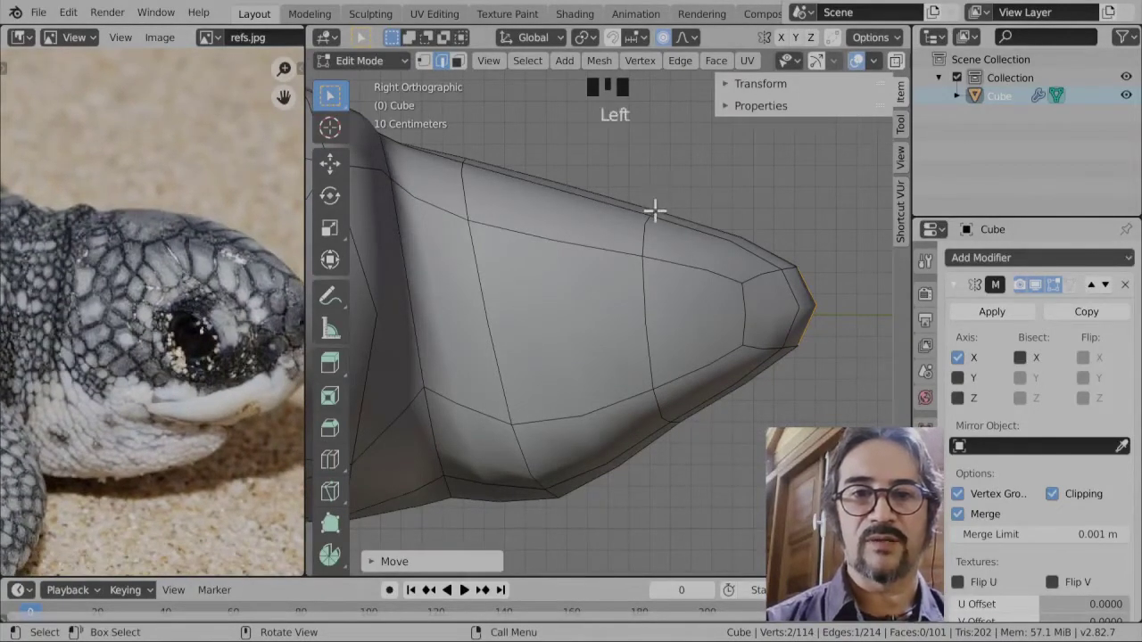
click(655, 211)
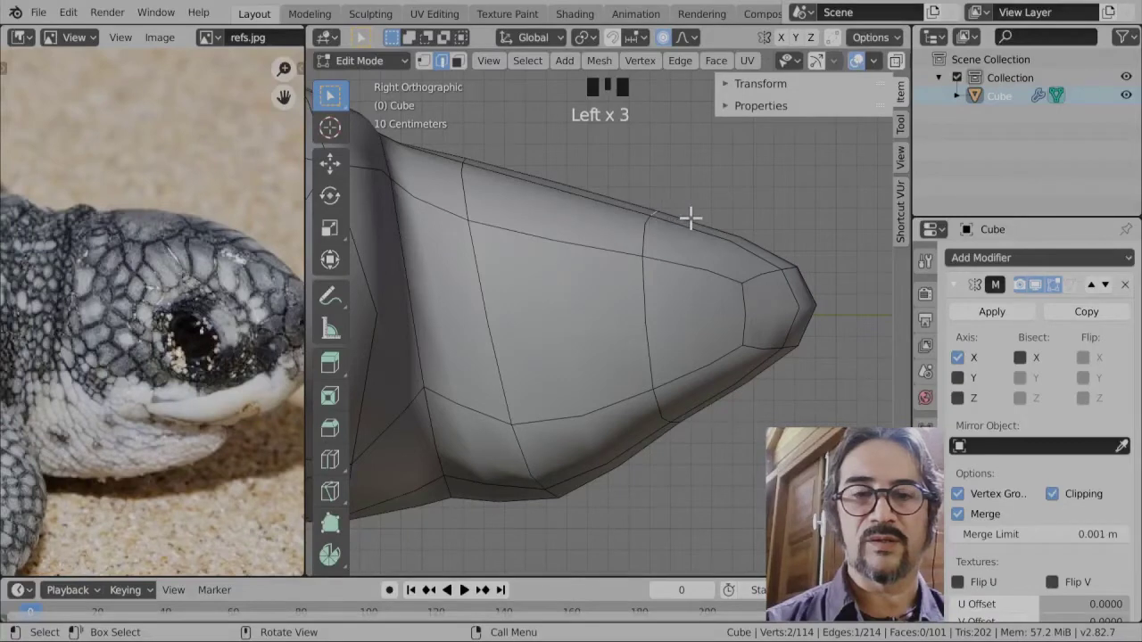
key(g)
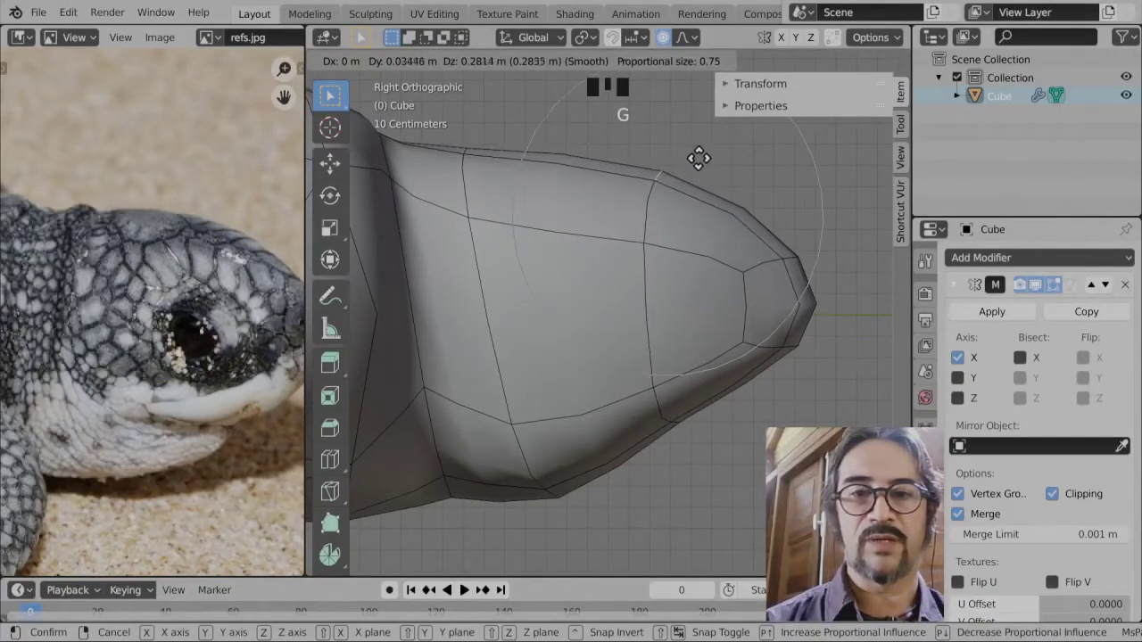
click(698, 158)
- Lower the edge under the front of the snout about 0.05 m at proportional size 0.75
click(714, 403)
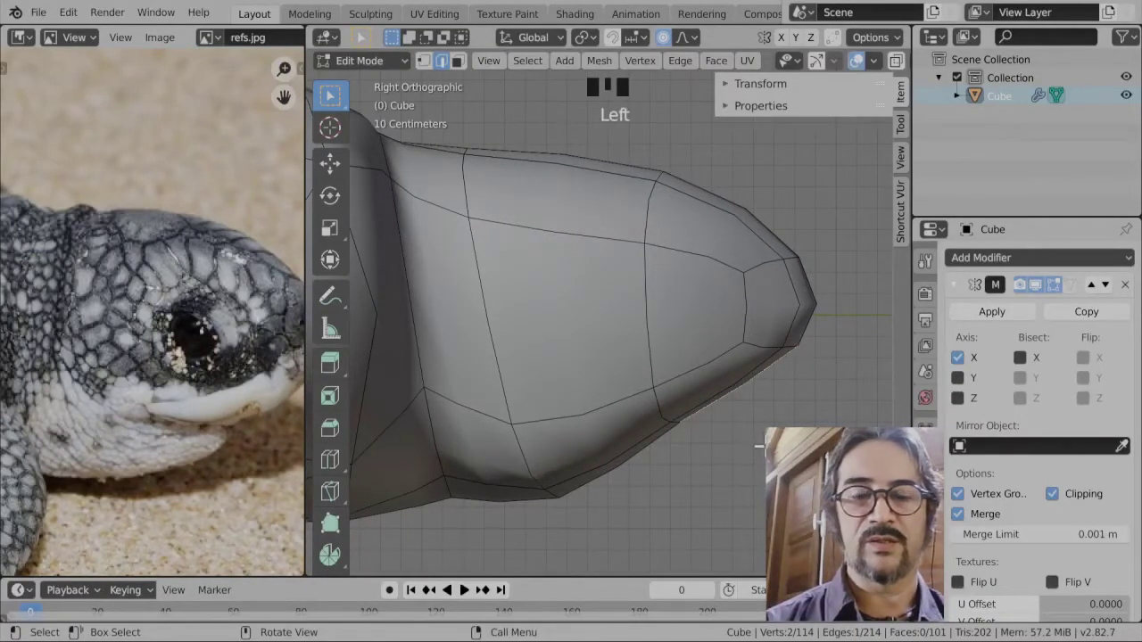
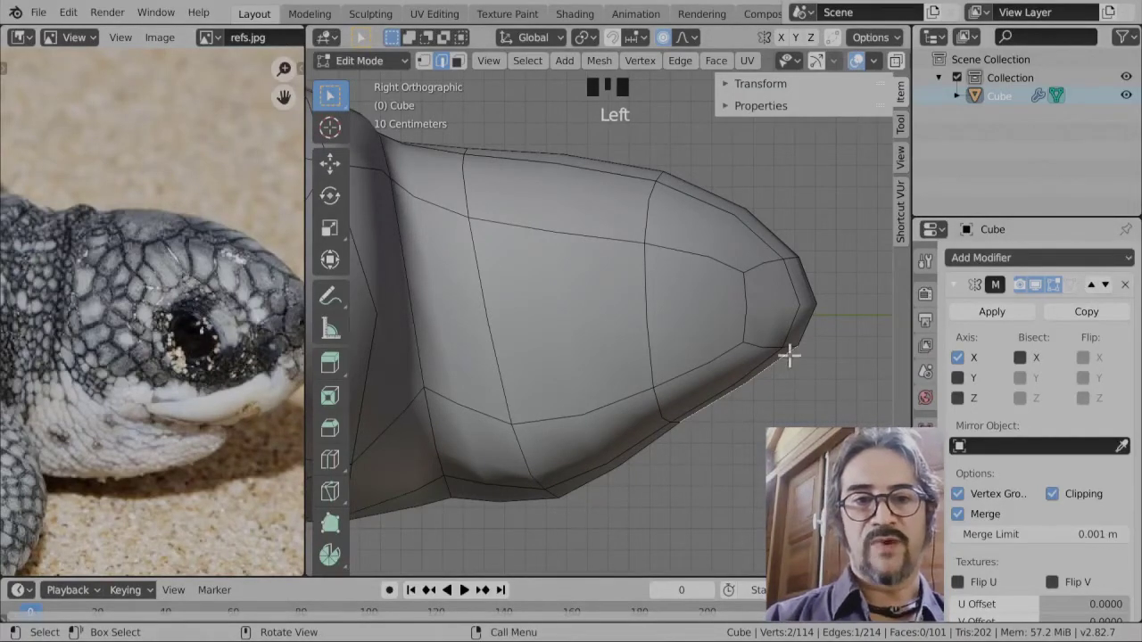
key(g)
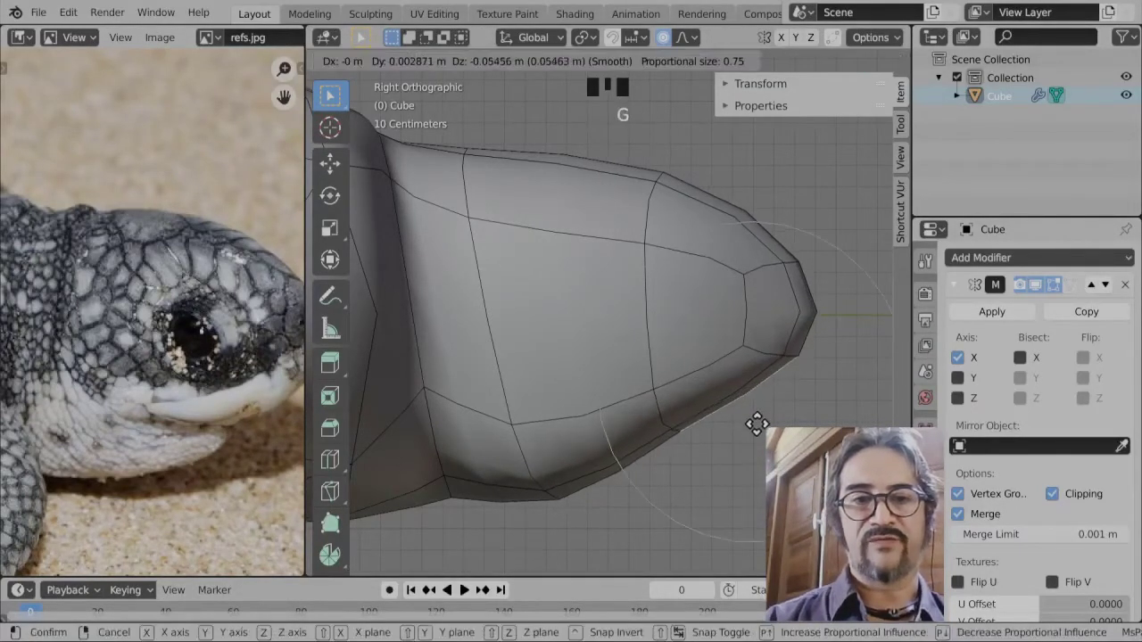
click(754, 428)
scroll(734, 342, down, 2)
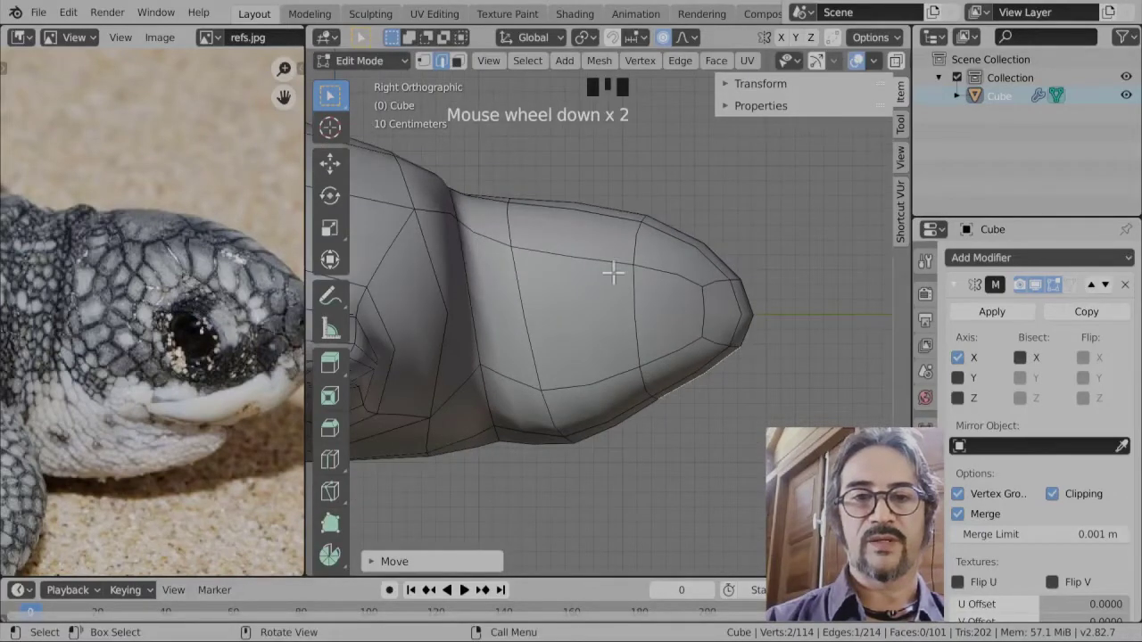
- Lower the lengthwise edge along the side of the head along Z at proportional size 0.35
click(579, 268)
mouse_move(579, 273)
middle_down()
mouse_move(581, 326)
mouse_move(586, 288)
middle_up()
key(g)
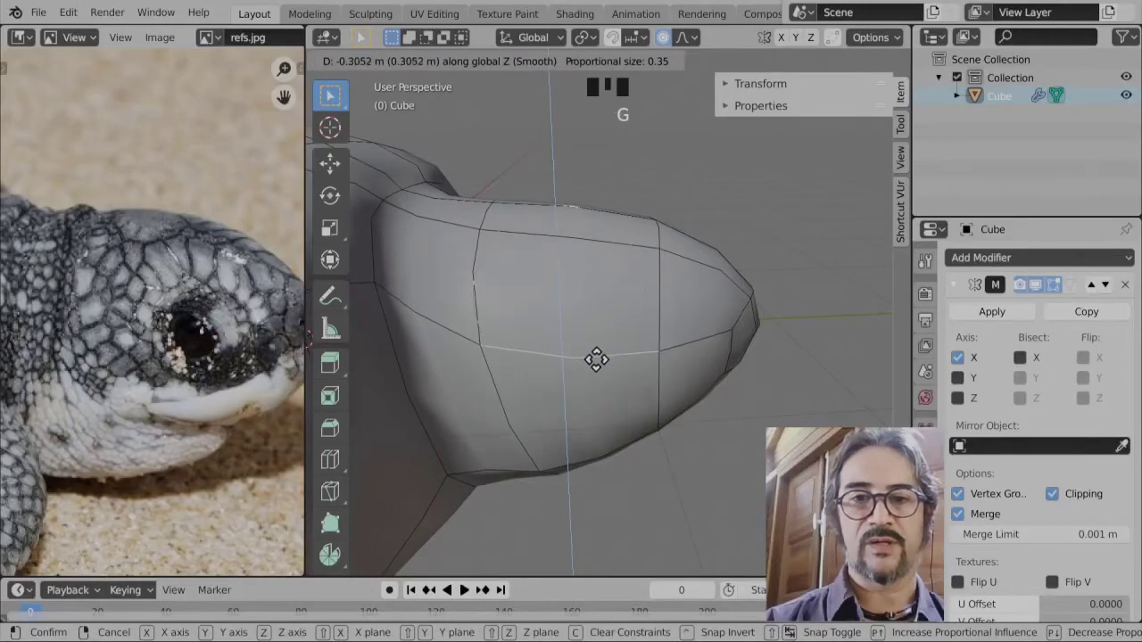
click(626, 387)
middle_drag(626, 387, 555, 333)
- Lower the short edge on the side of the snout along Z and rotate it to follow the snout's slope
click(664, 288)
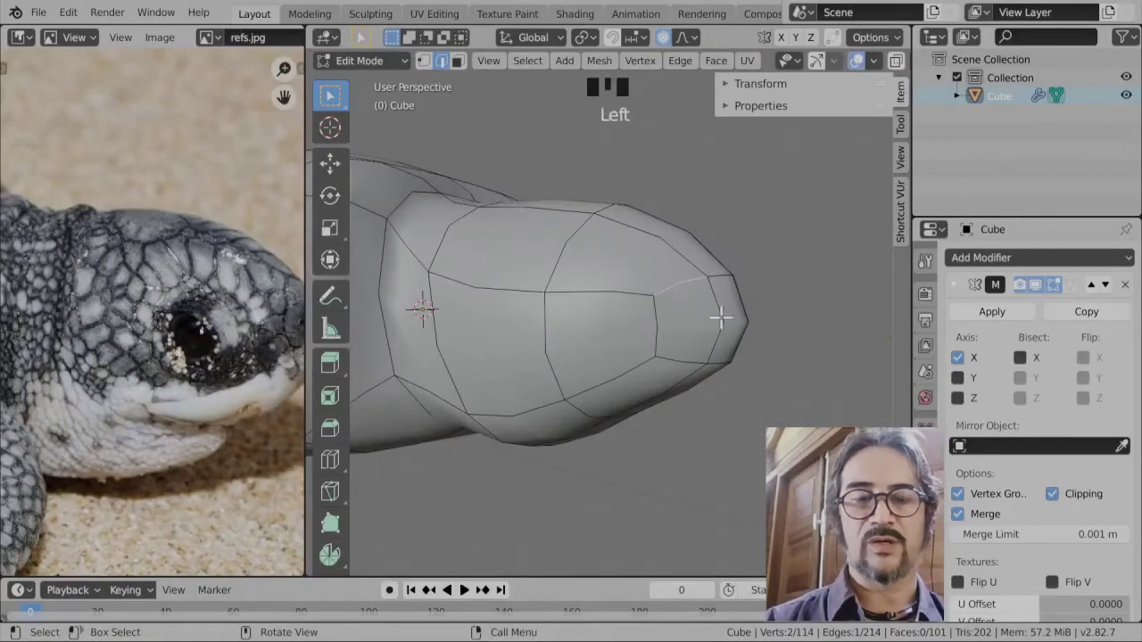
key(g)
key(z)
click(722, 357)
key(r)
click(561, 416)
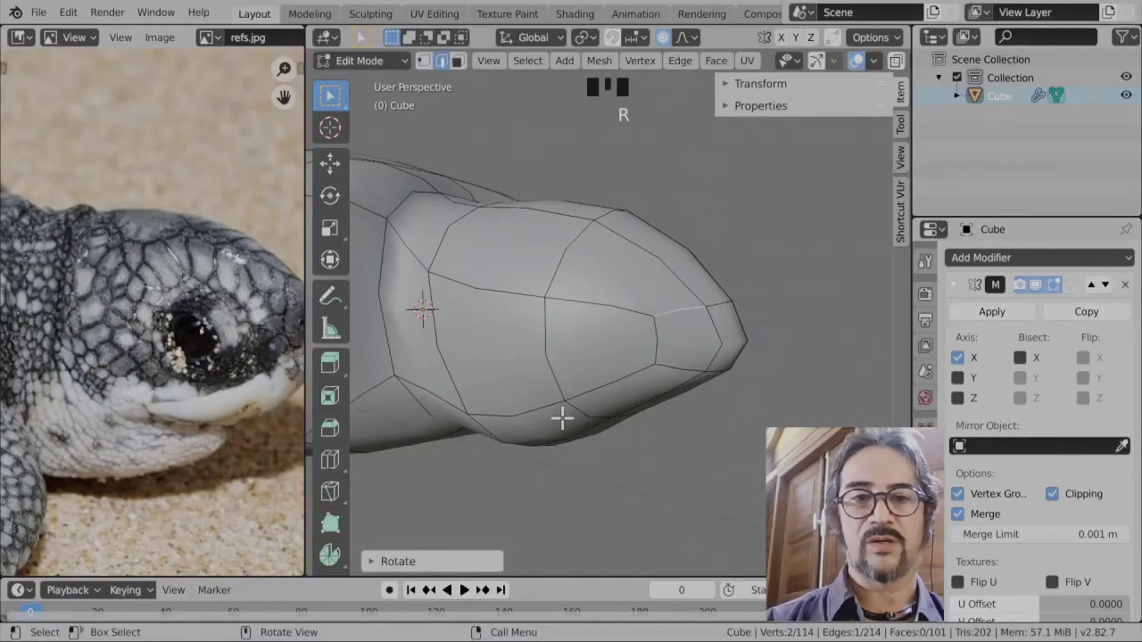
middle_drag(561, 415, 579, 446)
scroll(607, 269, down, 2)
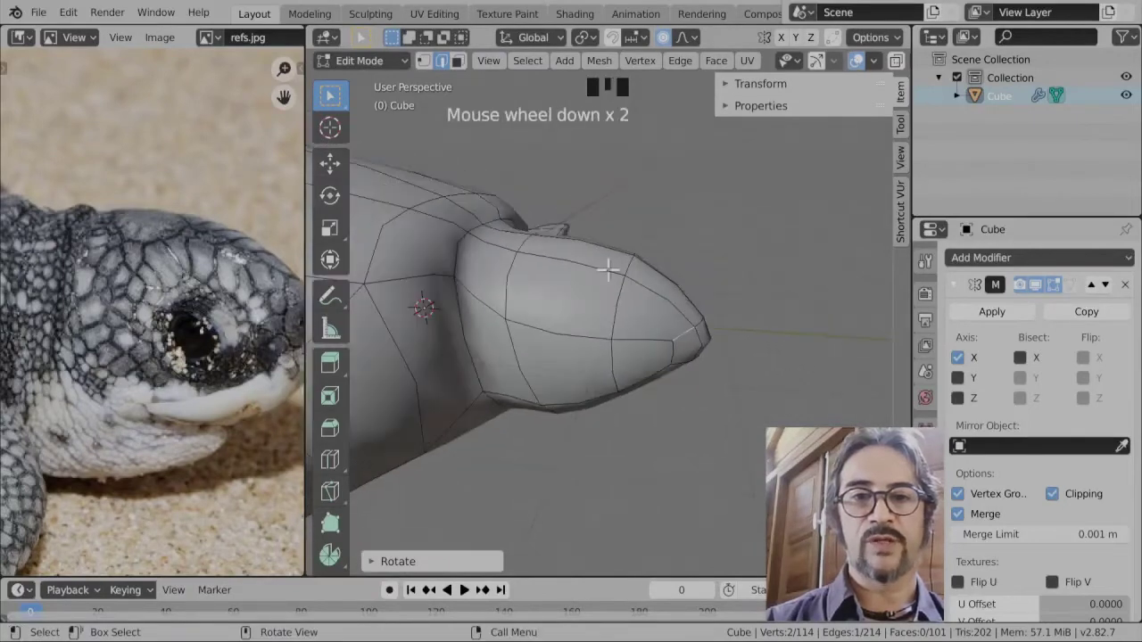
middle_drag(609, 326, 640, 316)
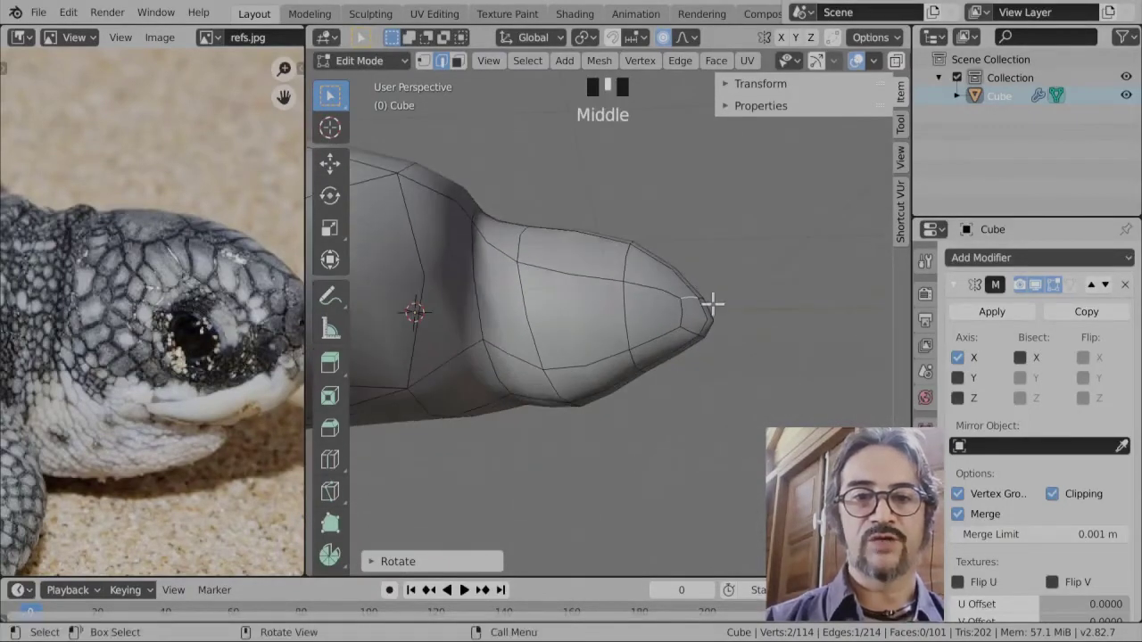
middle_drag(717, 317, 666, 282)
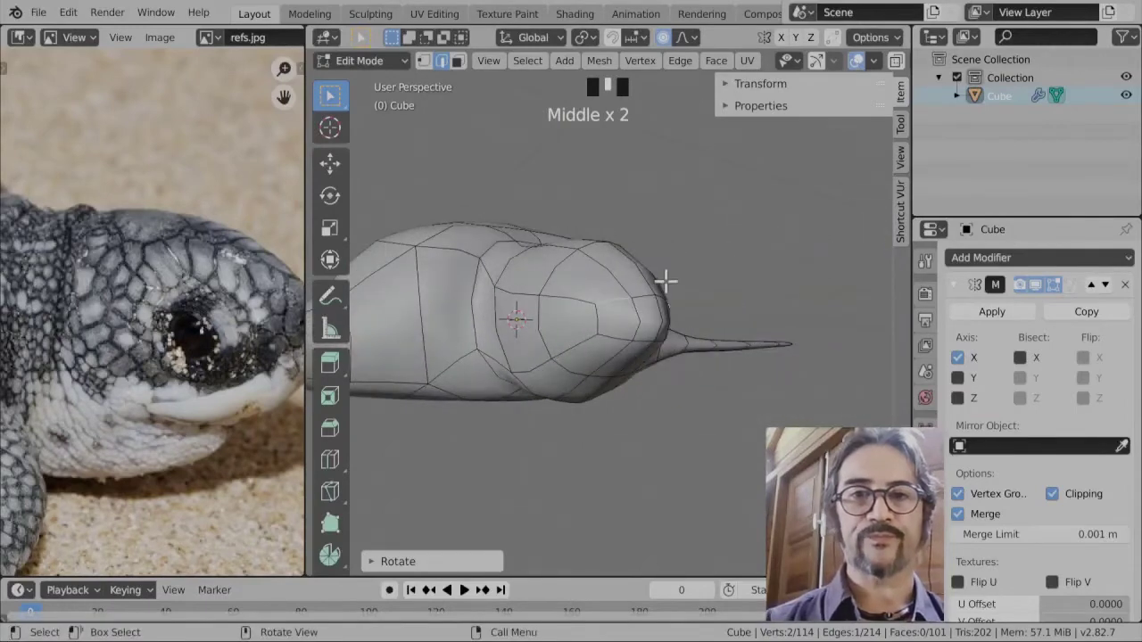
click(456, 61)
click(622, 326)
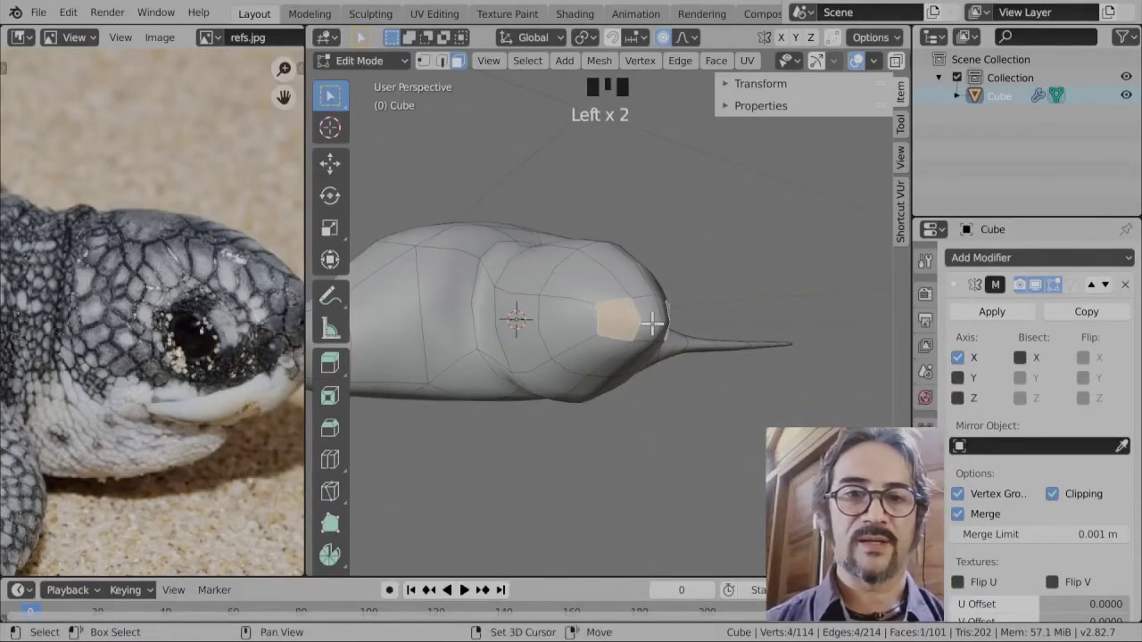
shift+click(654, 326)
shift+click(581, 323)
middle_drag(581, 323, 676, 385)
scroll(683, 386, up, 3)
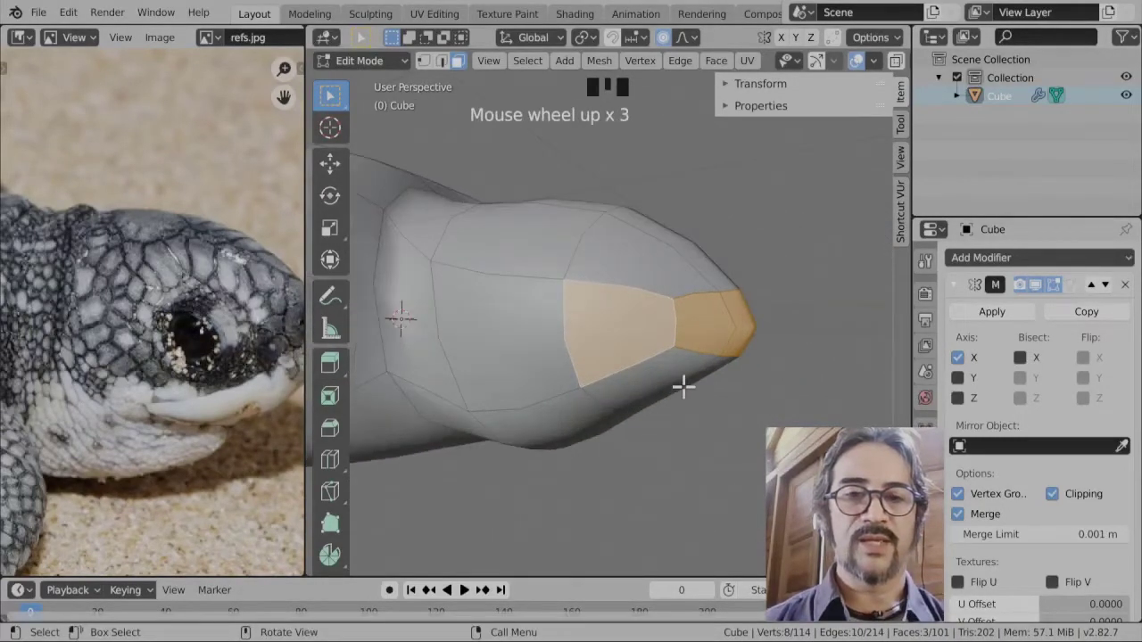
scroll(683, 385, up, 2)
scroll(723, 382, down, 2)
- Spread the two vertices on the side of the snout along Z, lower one down and upper one up, at proportional size 0.35
click(424, 60)
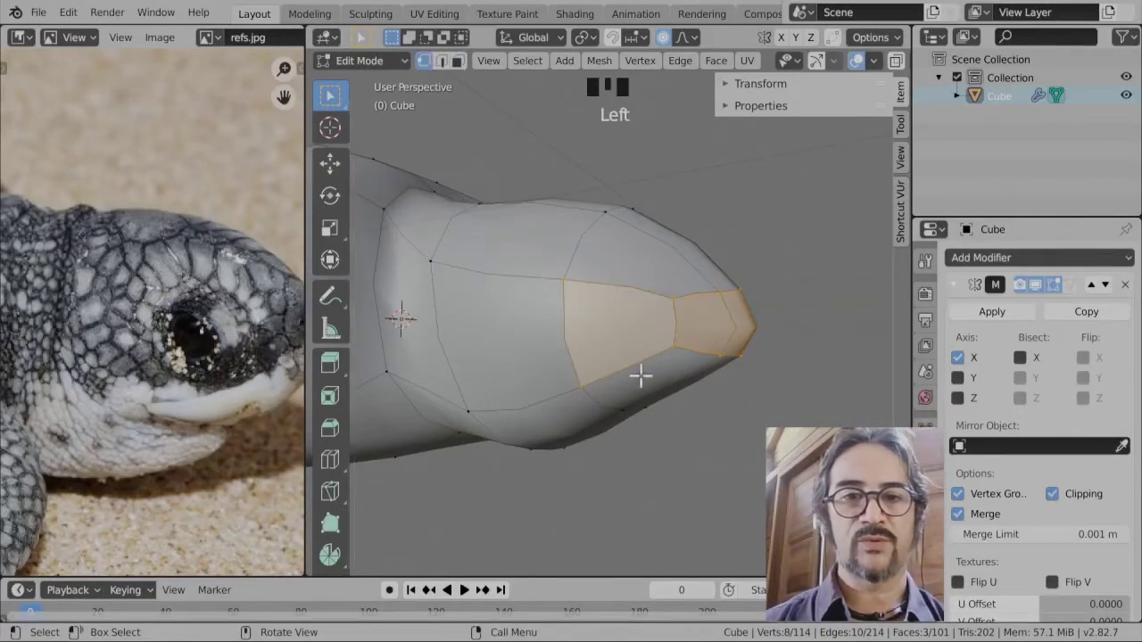
click(664, 353)
key(g)
key(z)
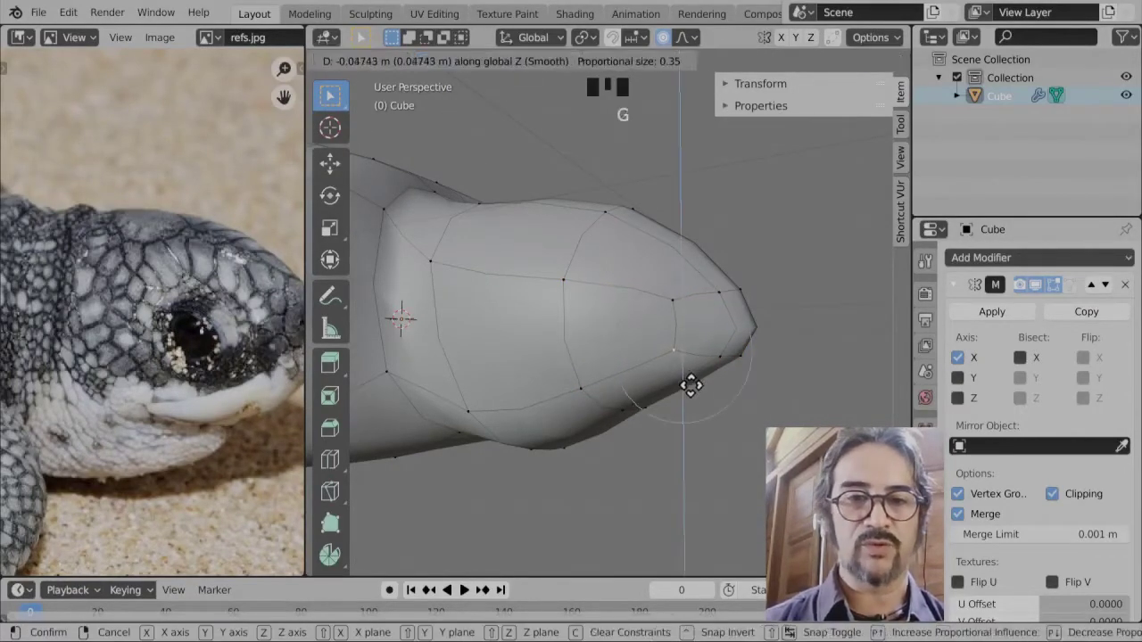
click(680, 337)
key(g)
key(z)
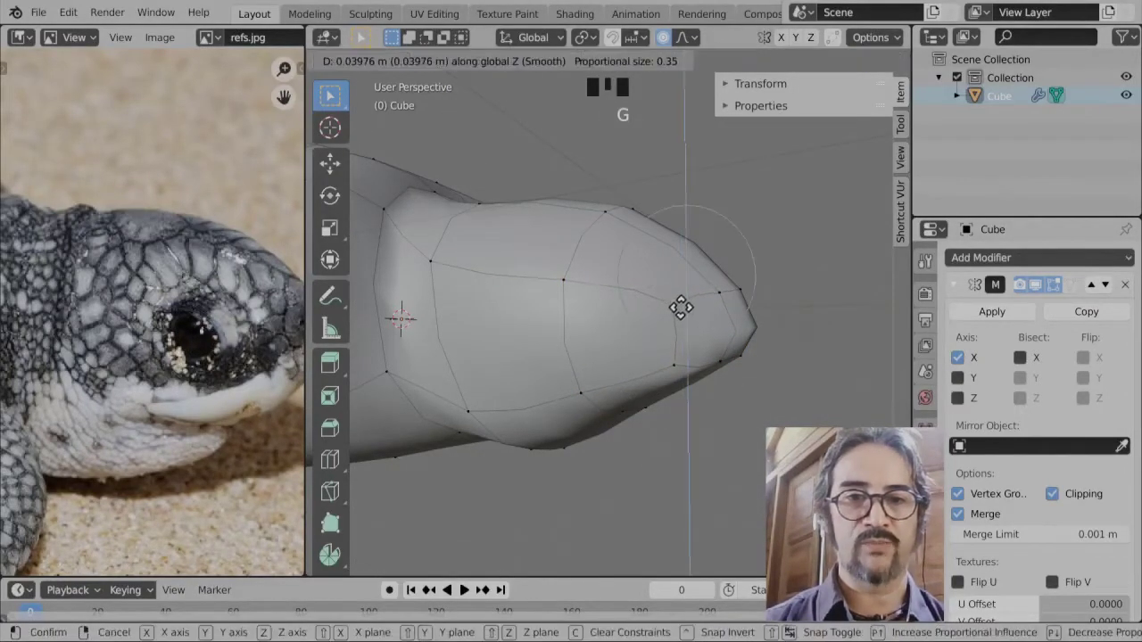
click(678, 276)
- Lower the lower side vertex of the snout about 0.16 m along Z at proportional size 0.16
click(675, 365)
key(g)
key(z)
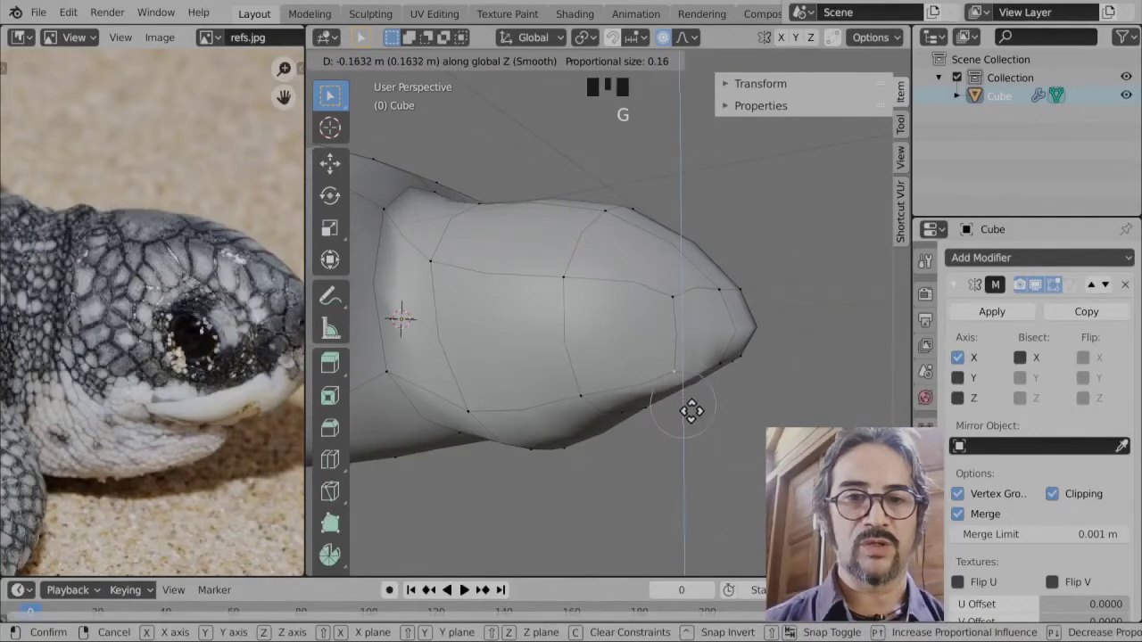
click(692, 410)
- Lower the two vertices along the lower front of the snout slightly, working from a front view
middle_drag(743, 384, 662, 360)
scroll(596, 359, up, 2)
click(619, 348)
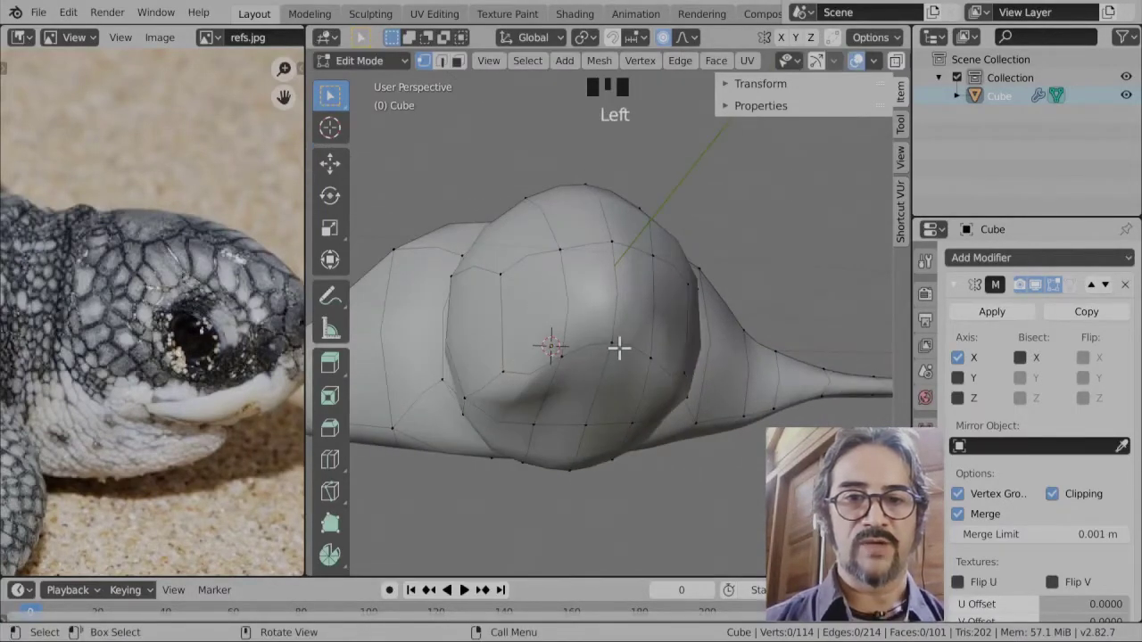
key(g)
click(614, 374)
click(561, 362)
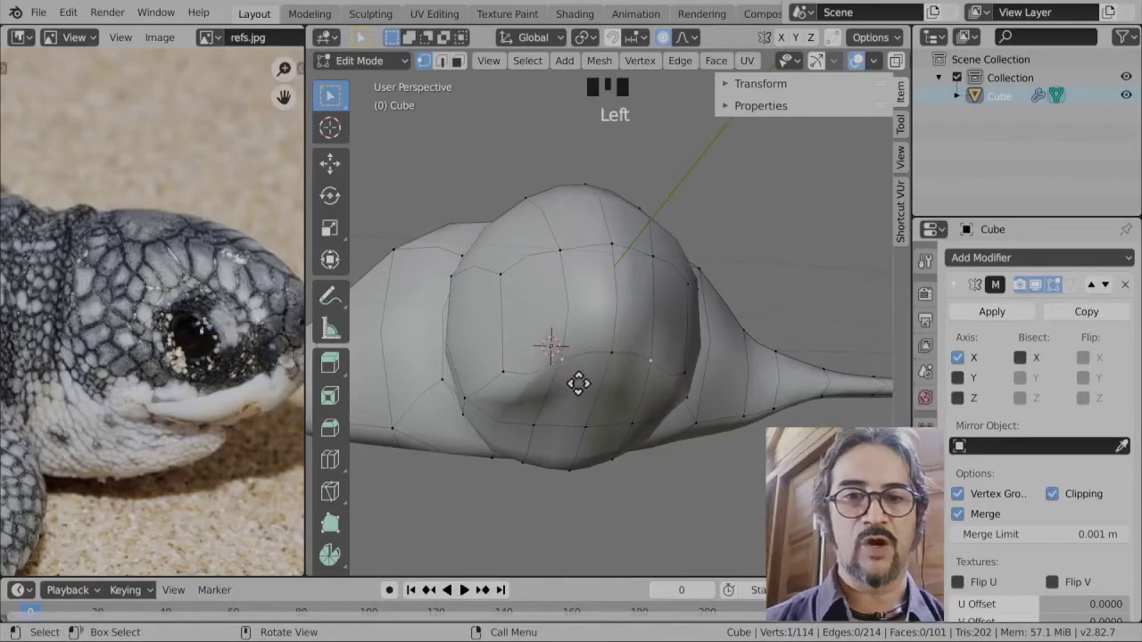
key(g)
click(582, 395)
- Raise the upper vertex on the side of the head about 0.10 m along Z at proportional size 0.16
click(508, 280)
key(g)
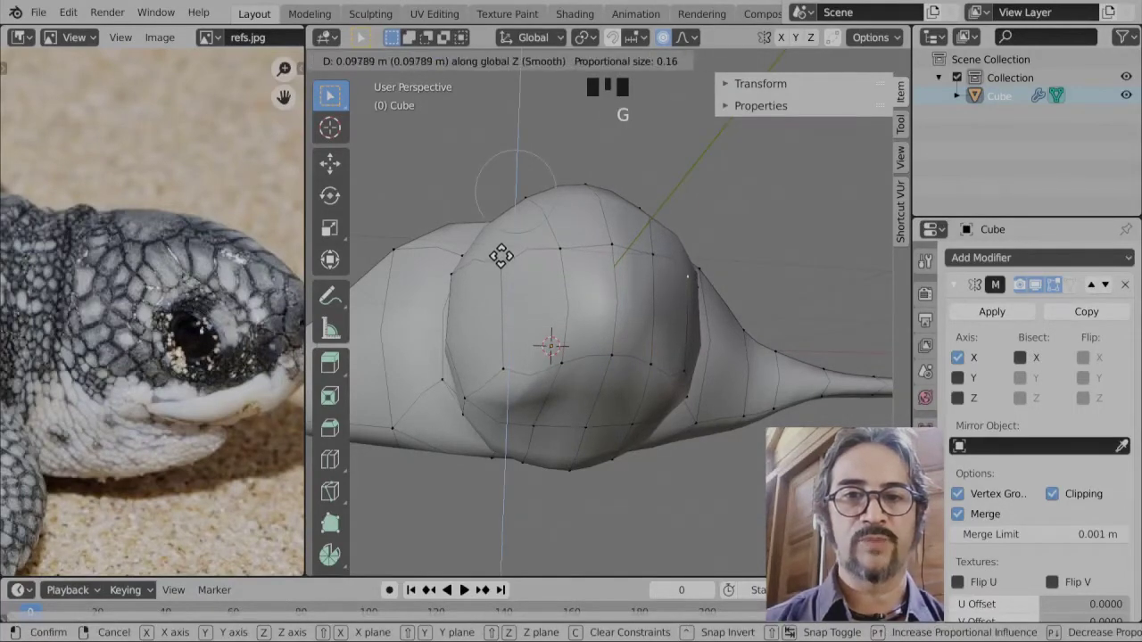
click(501, 258)
scroll(513, 285, down, 2)
middle_drag(521, 299, 562, 313)
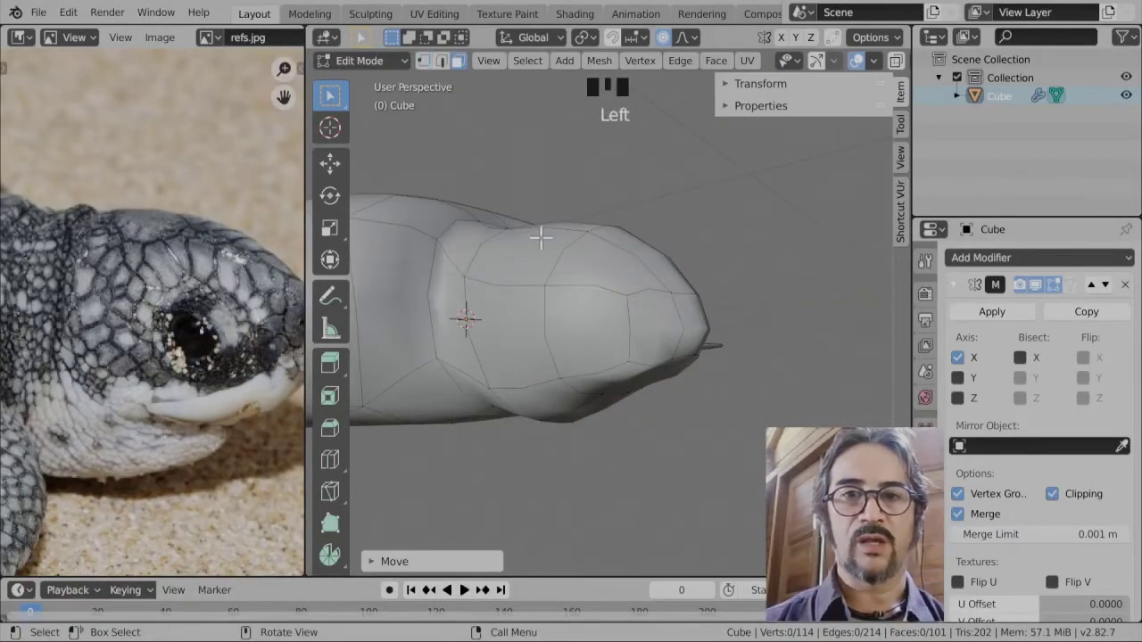
- Select the three faces along the side of the snout, extrude them in place and scale them down to form the mouth
click(609, 338)
shift+click(664, 336)
shift+click(703, 341)
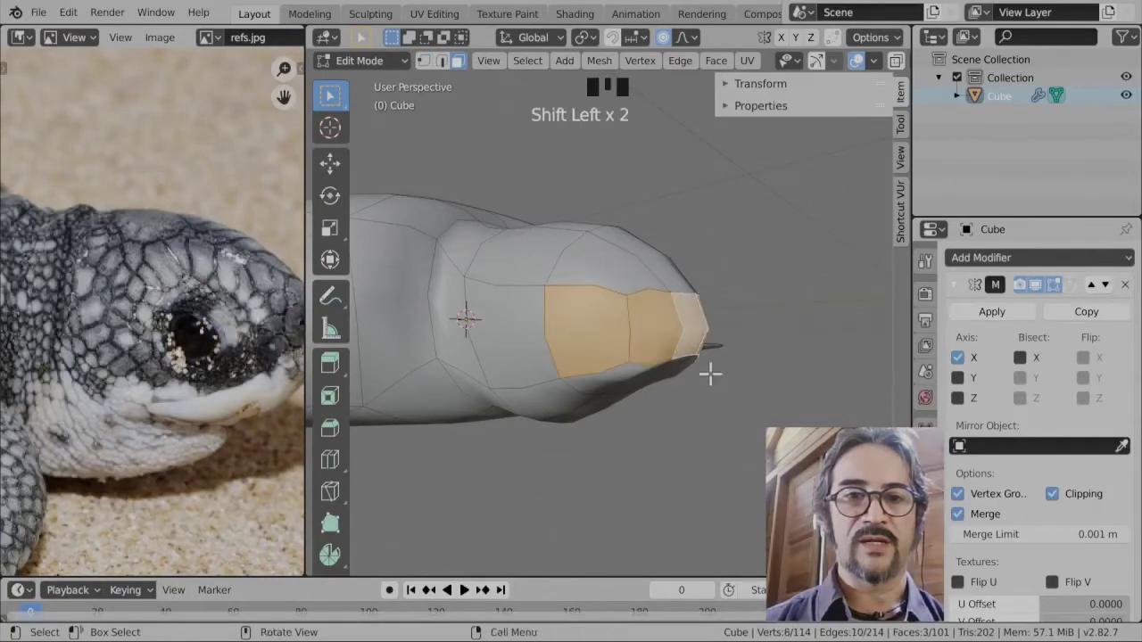
mouse_move(708, 372)
middle_down()
mouse_move(620, 372)
mouse_move(688, 378)
middle_up()
scroll(737, 446, up, 2)
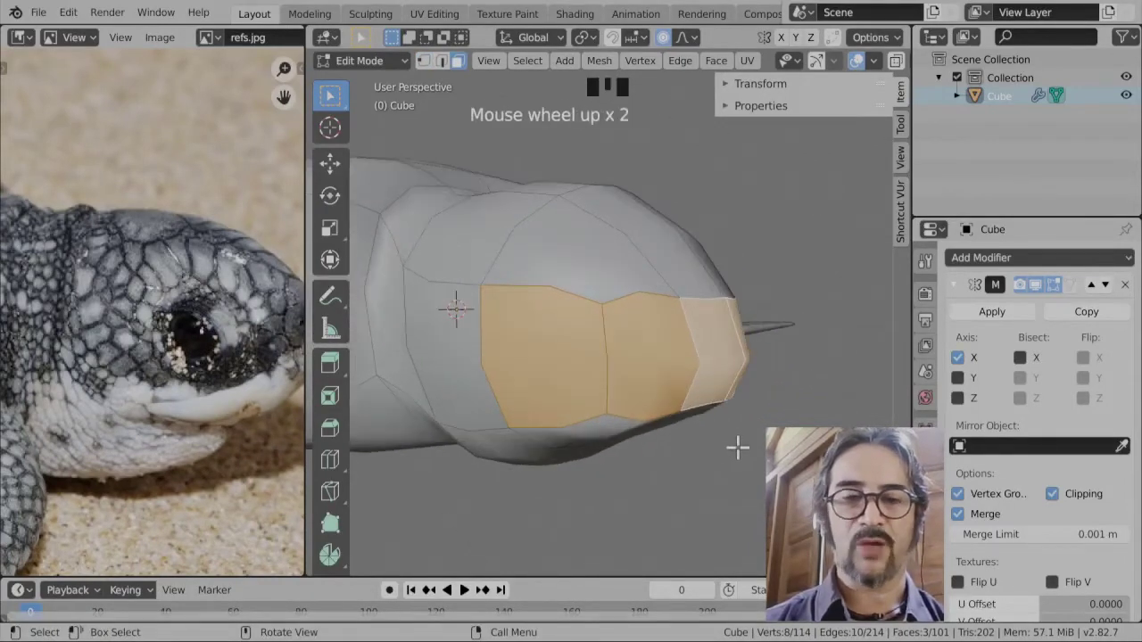
key(e)
right_click(737, 449)
key(s)
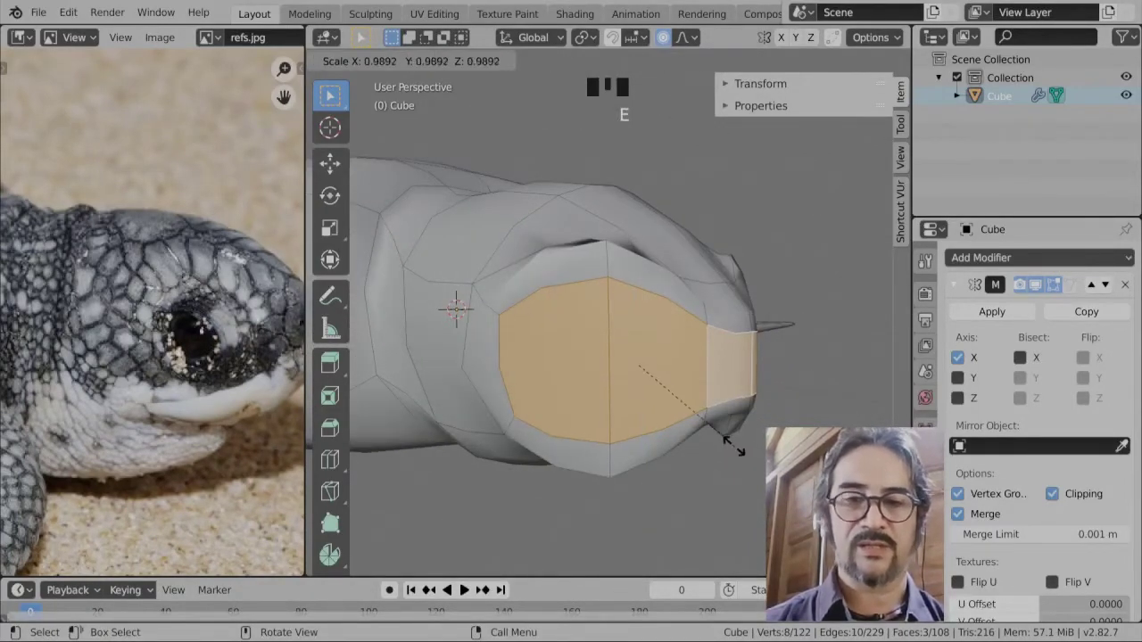
click(695, 403)
- Flatten the inner mouth faces along Z into a thin strip and turn off proportional editing
key(s)
key(z)
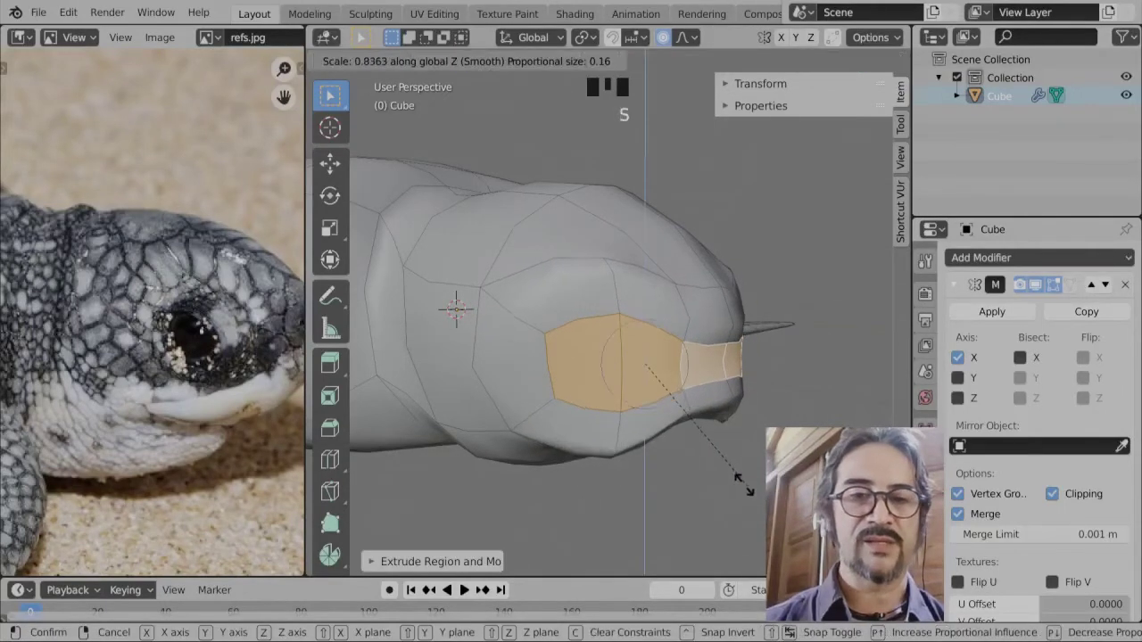
click(636, 378)
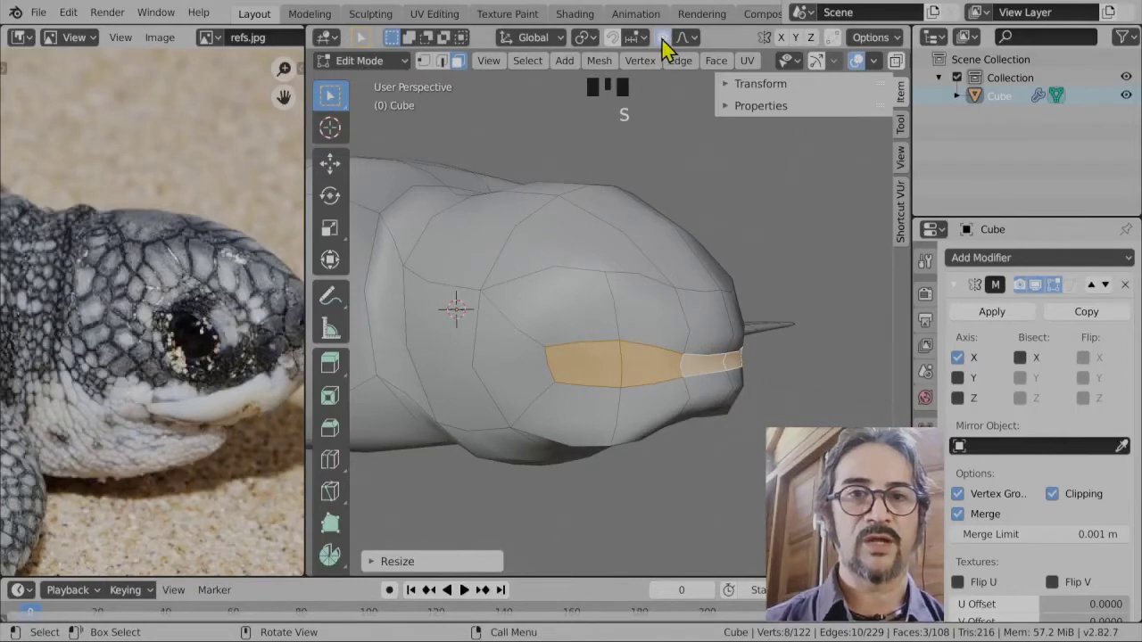
key(s)
right_click(642, 489)
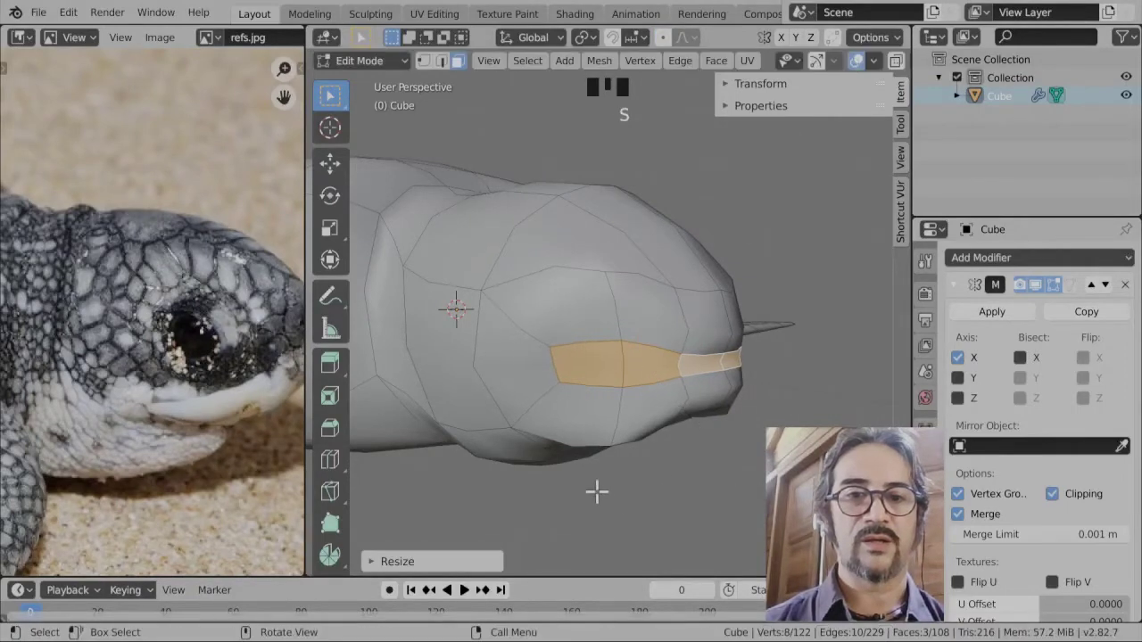
- From the right side view, move the inner mouth faces back into the head to open a mouth cavity
middle_drag(594, 490, 663, 475)
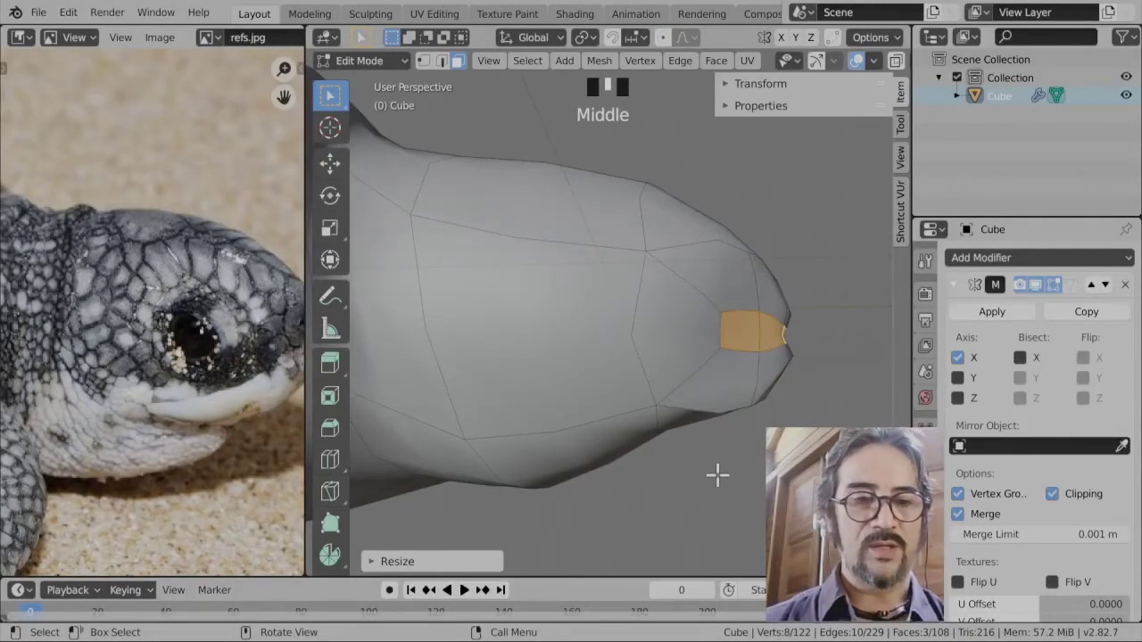
key(KP_1)
key(KP_3)
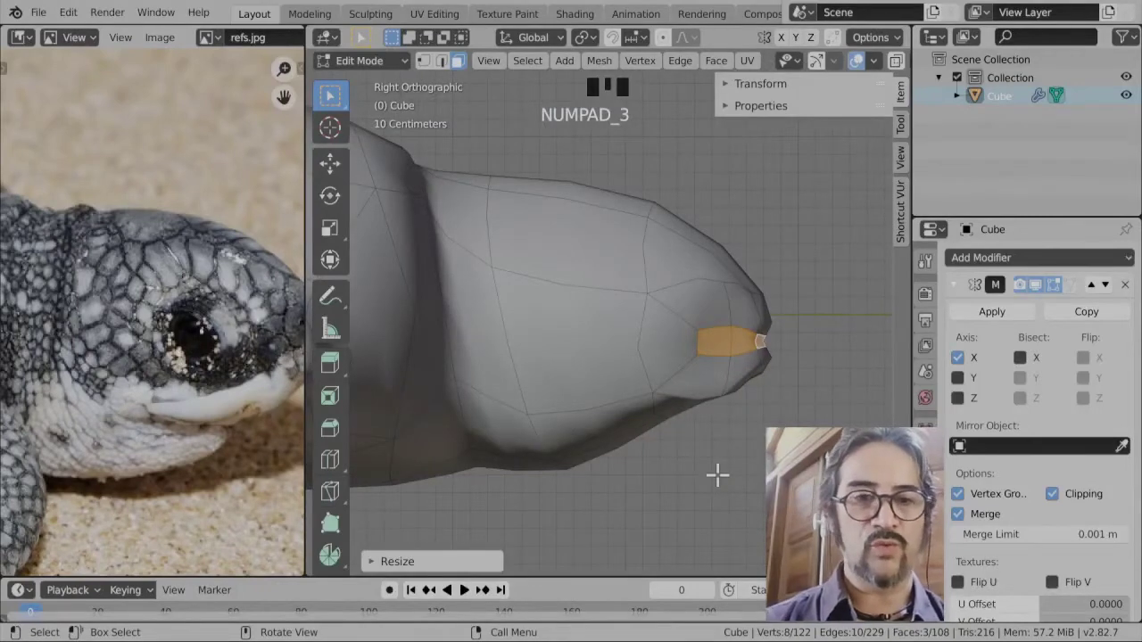
key(g)
click(737, 454)
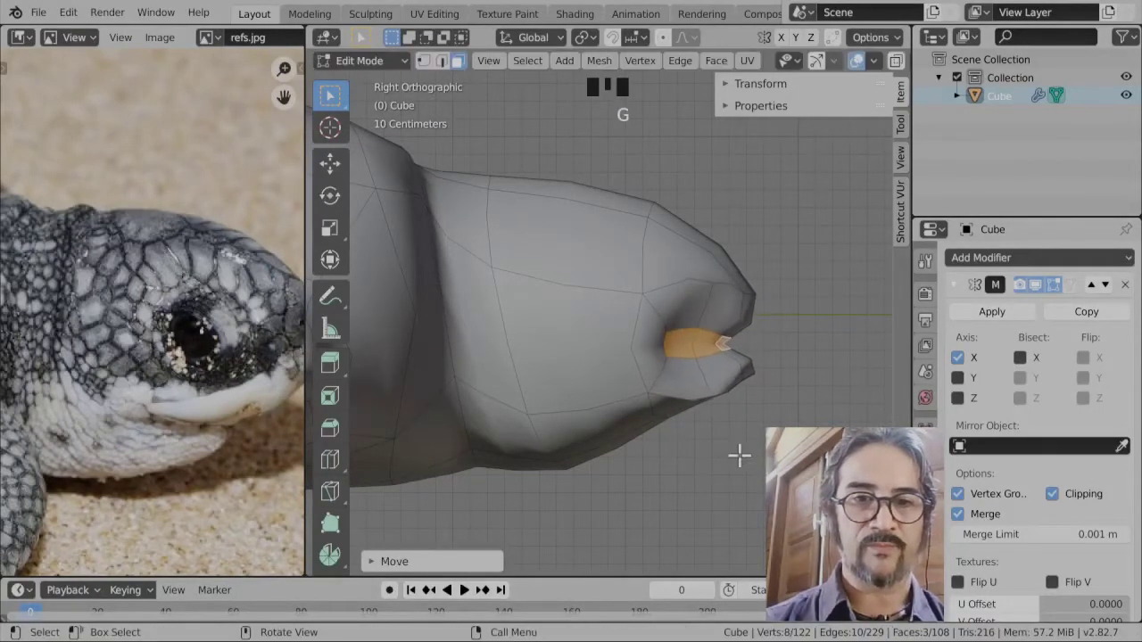
- Tilt the inner mouth faces slightly in the side view and adjust their height by scaling along Z
key(r)
key(Return)
key(s)
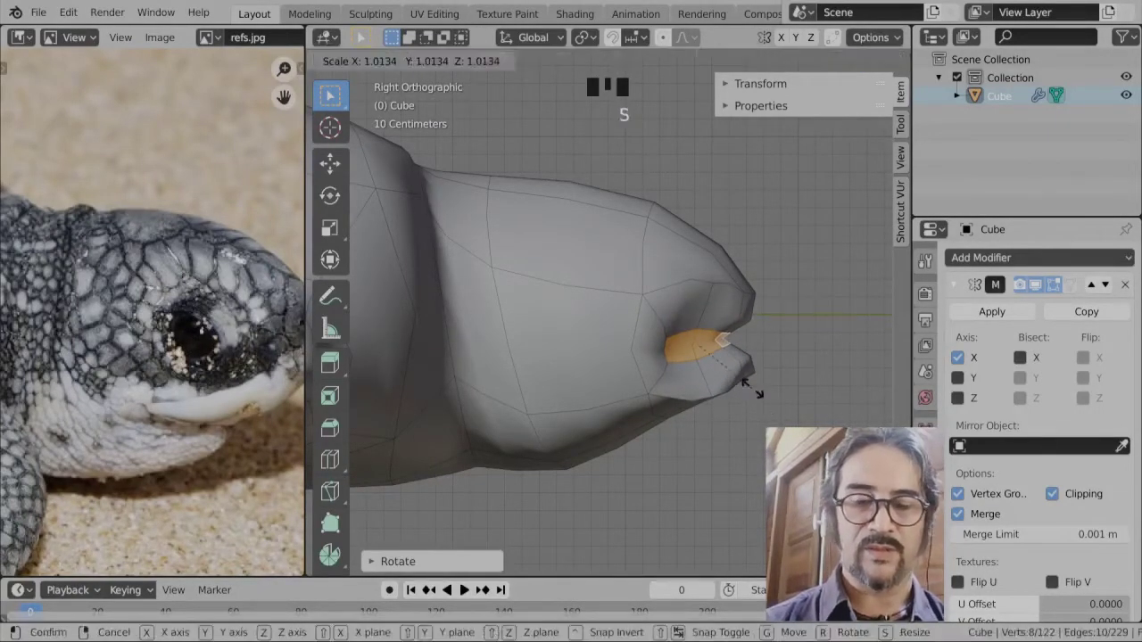
key(z)
key(Return)
- Select the rear inner mouth face, scale it along Z, rotate it slightly and move it back toward the mouth corner
click(693, 357)
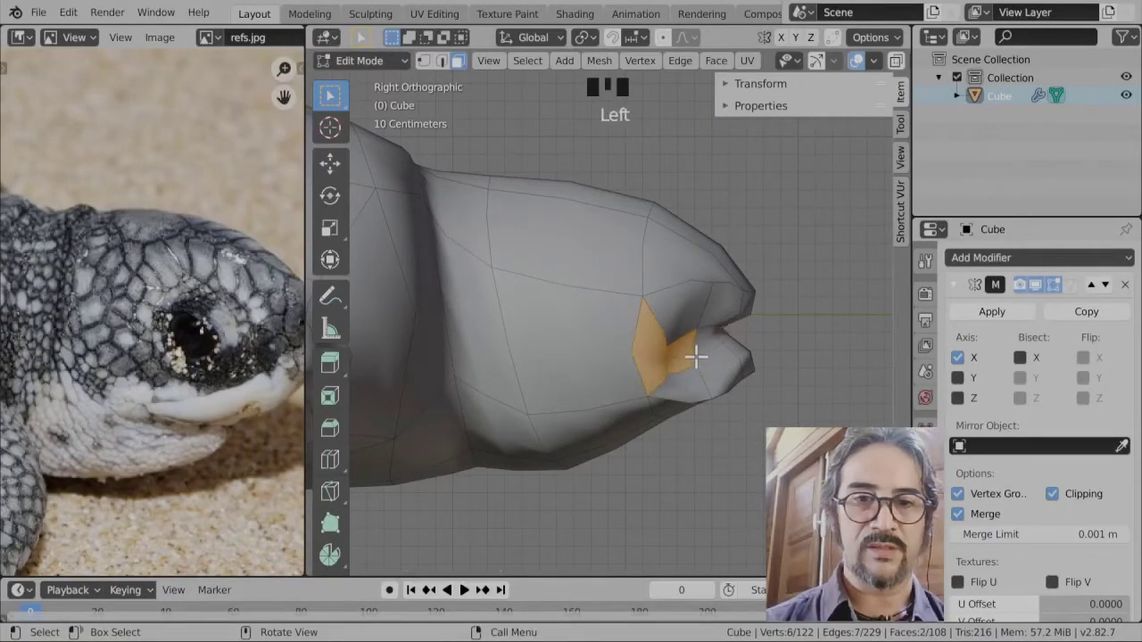
click(709, 355)
key(s)
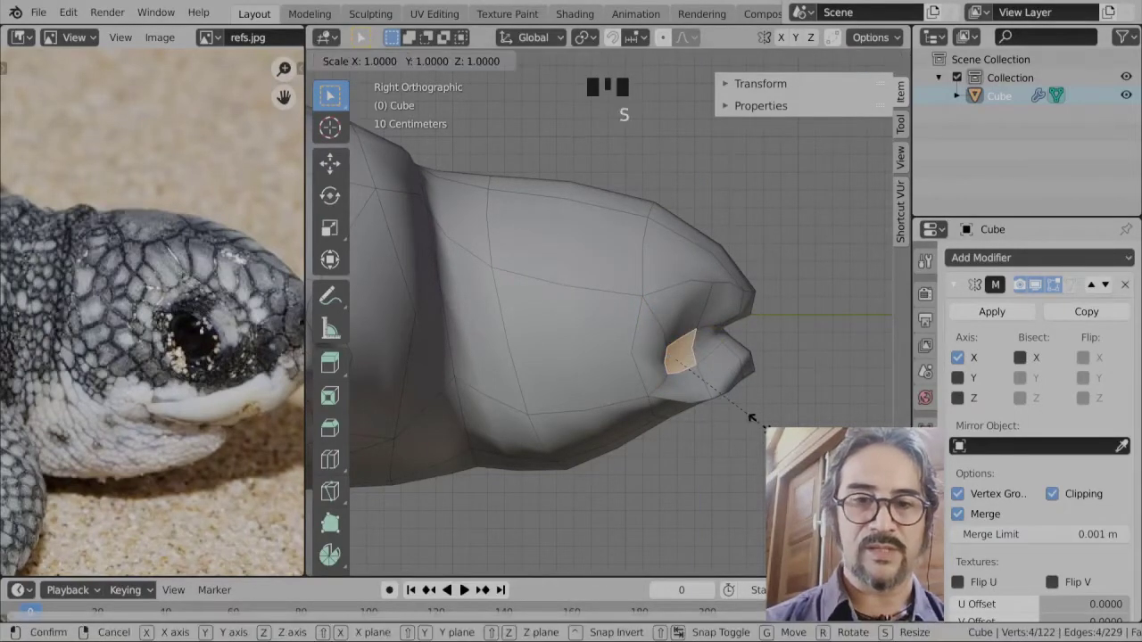
key(z)
key(Return)
key(r)
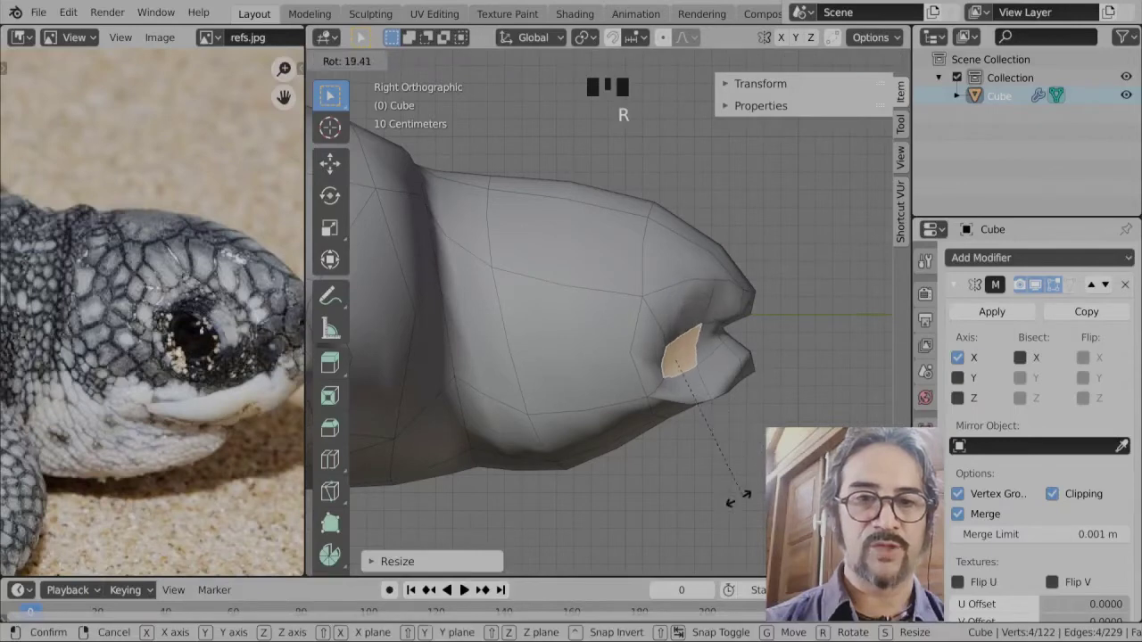
click(709, 509)
key(g)
click(688, 496)
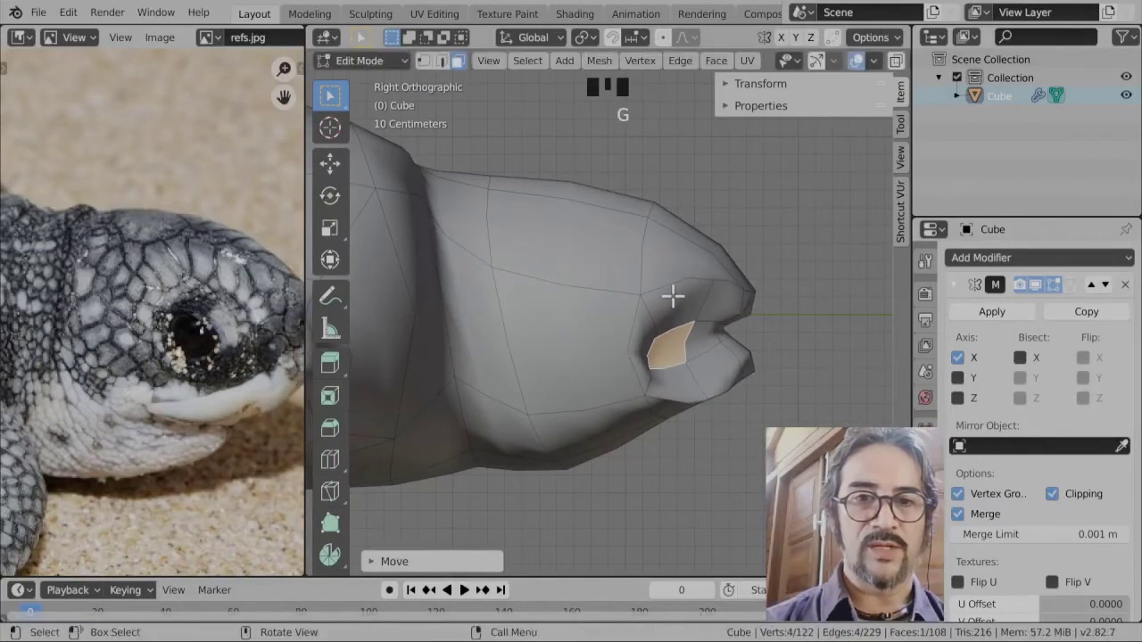
- Add an edge loop around the inside of the mouth, between the lip edge and the inner faces
drag(736, 332, 693, 346)
middle_drag(693, 347, 607, 405)
scroll(608, 413, down, 2)
scroll(594, 375, up, 3)
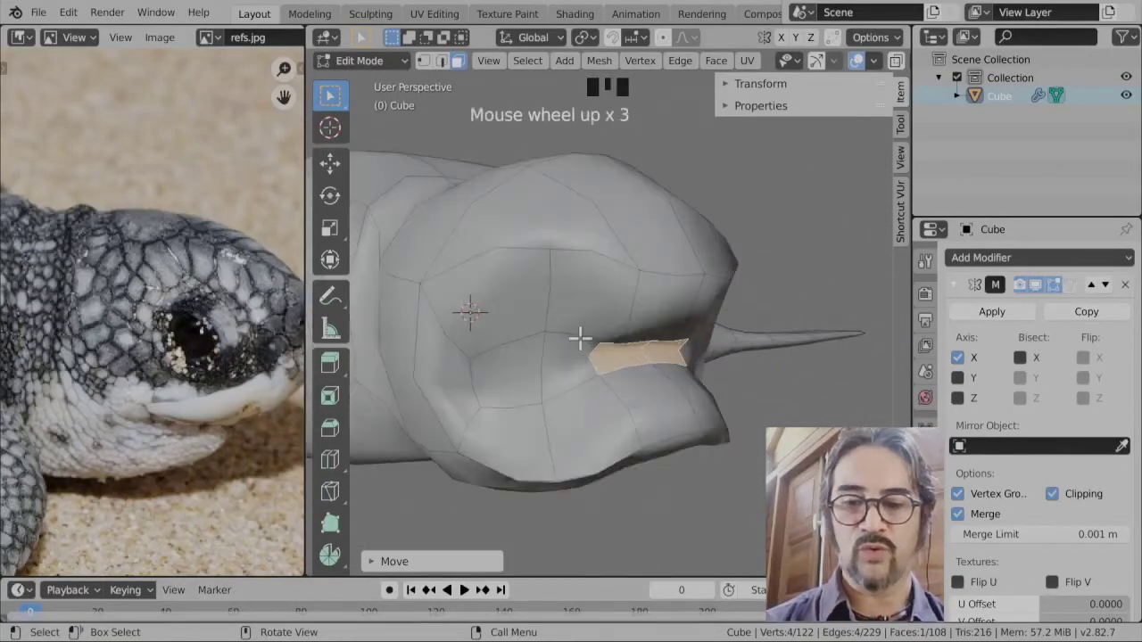
key(ctrl+r)
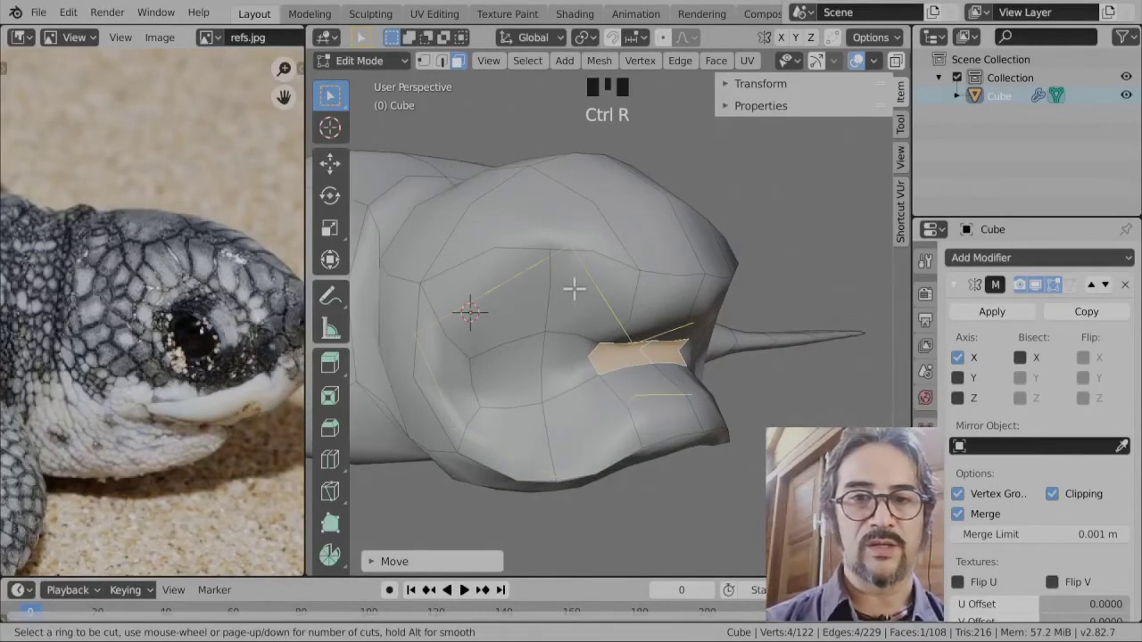
click(633, 292)
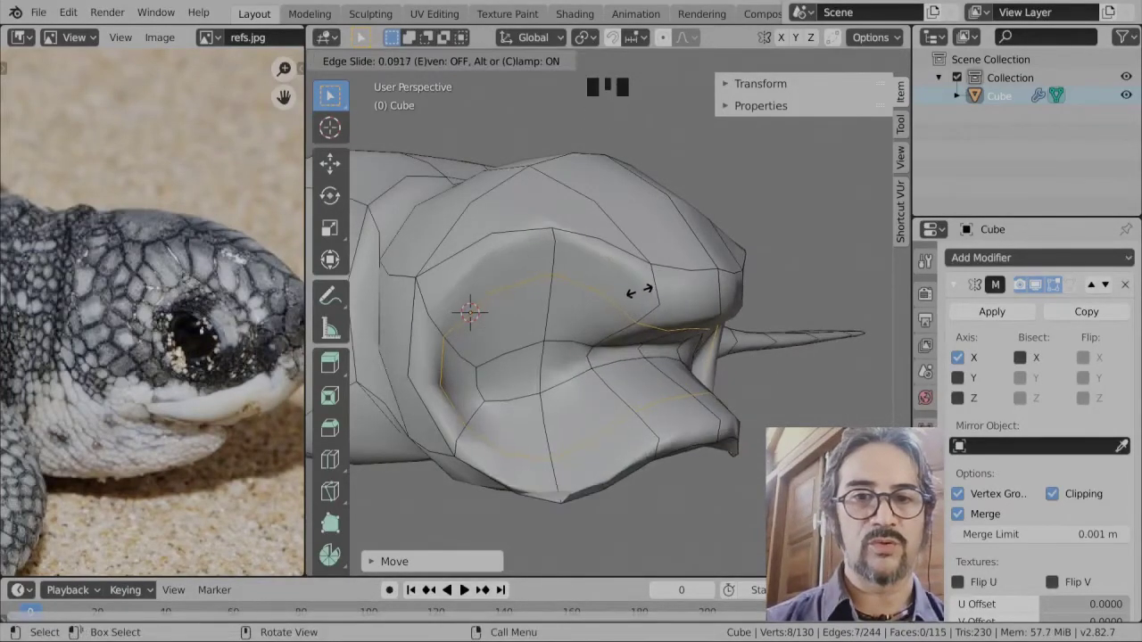
click(636, 369)
- Switch to vertex selection and move the new loop's side vertex on the lower jaw upward and forward
middle_drag(637, 369, 745, 474)
click(671, 466)
middle_drag(488, 97, 471, 94)
click(422, 62)
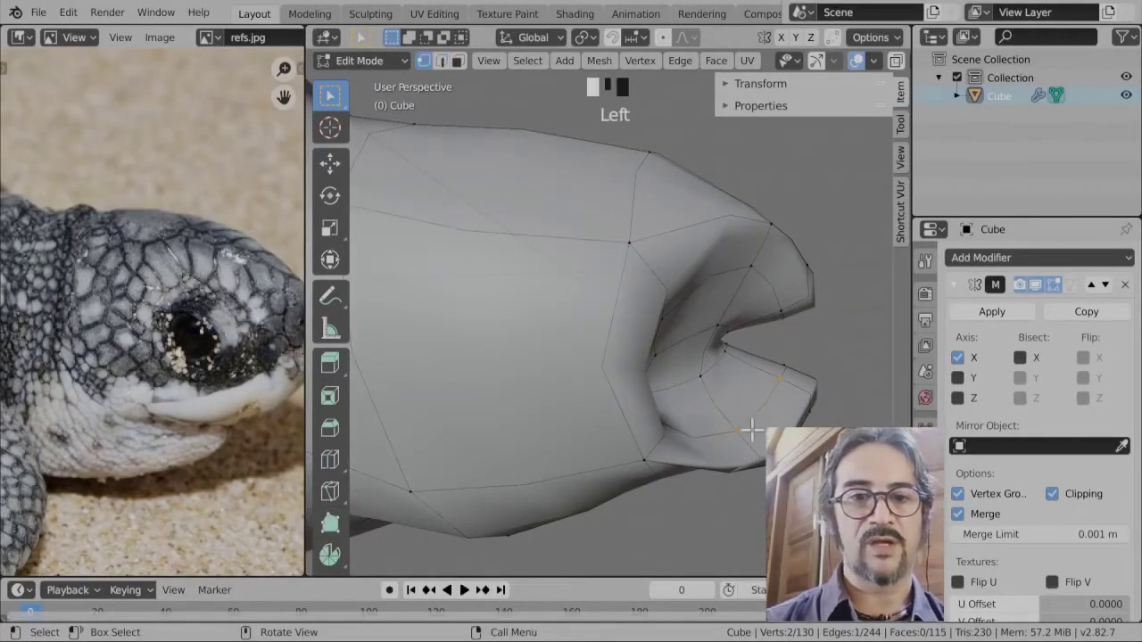
middle_drag(732, 464, 755, 476)
key(g)
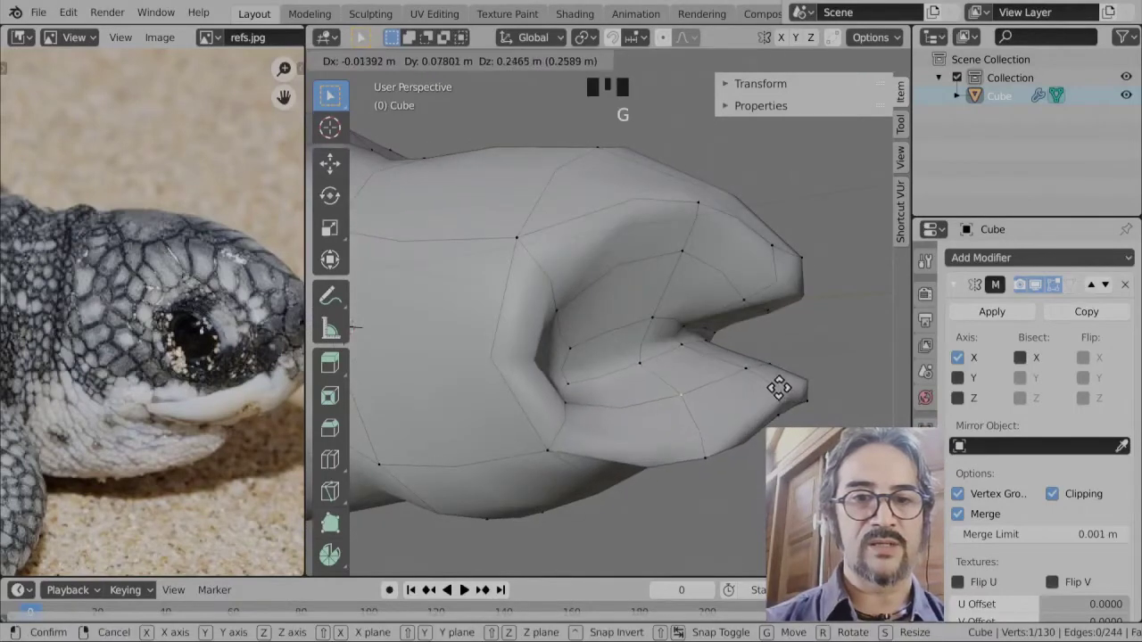
click(832, 361)
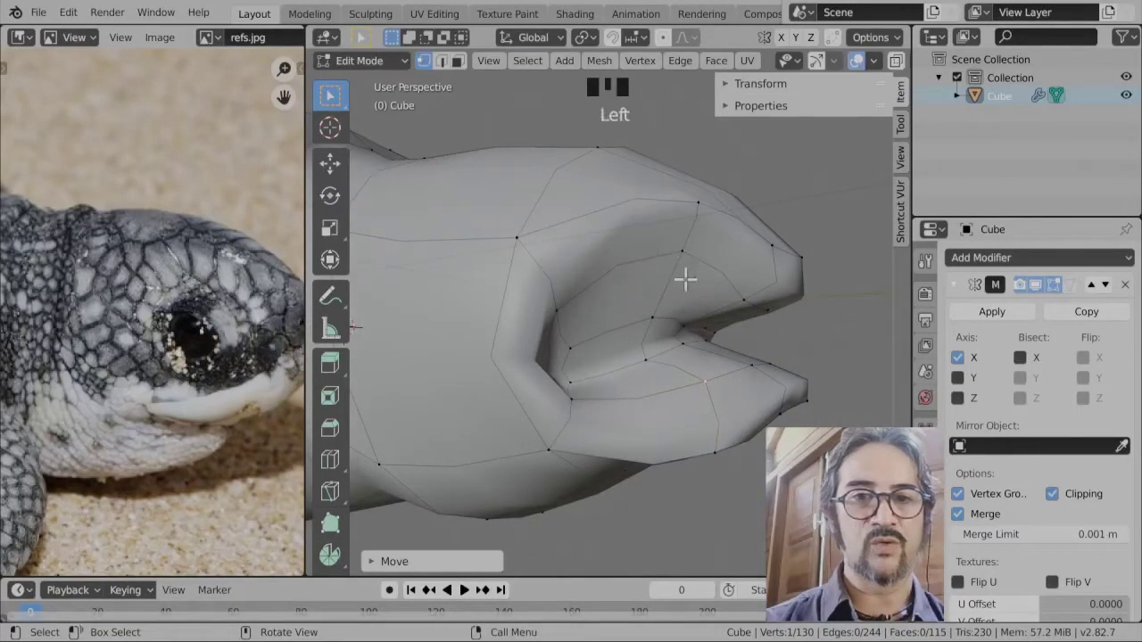
- Lower the new loop's side vertex beneath the middle of the upper lip
middle_drag(685, 280, 601, 345)
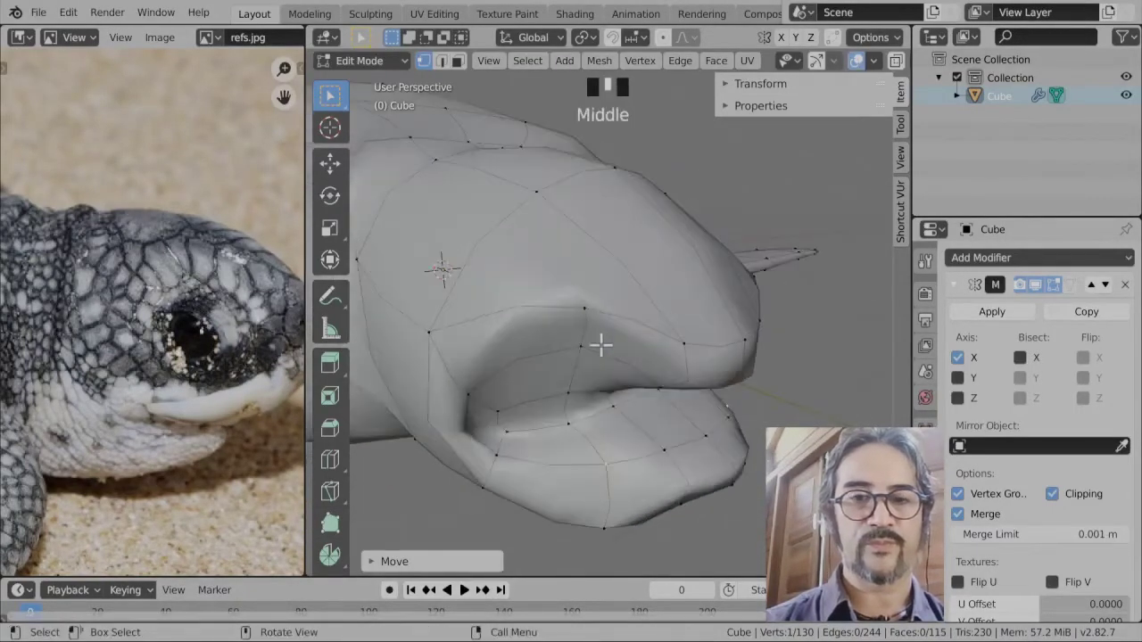
click(604, 375)
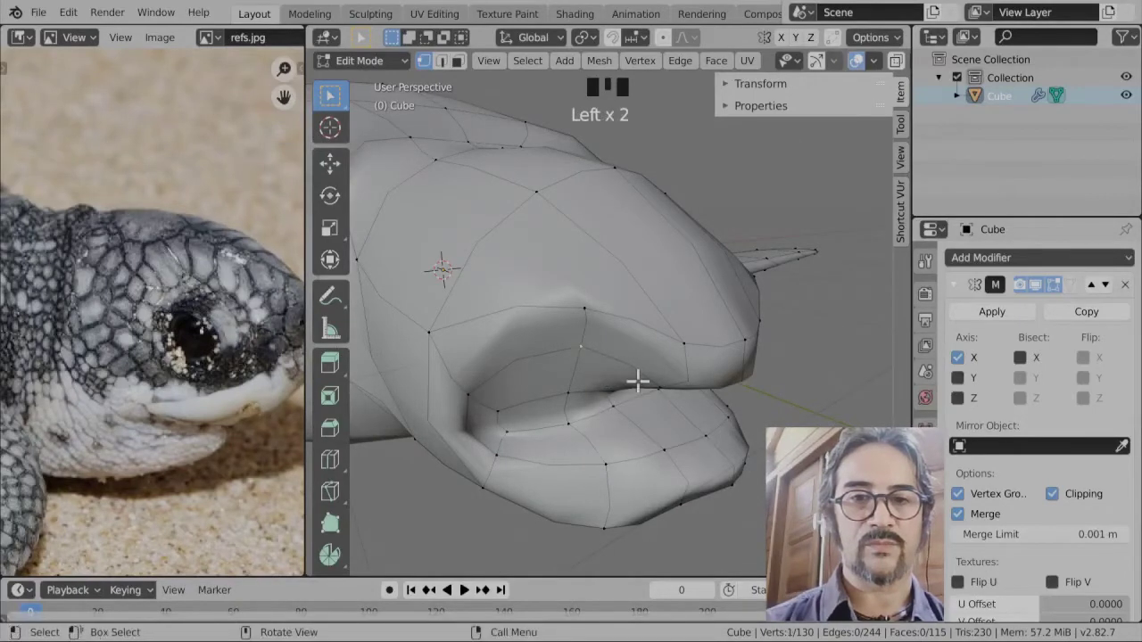
middle_drag(637, 381, 663, 401)
key(g)
click(693, 530)
- Move the inner loop vertex near the mouth corner forward and down by about 0.15 m
middle_drag(693, 530, 478, 340)
scroll(477, 340, up, 2)
click(440, 326)
scroll(466, 306, down, 2)
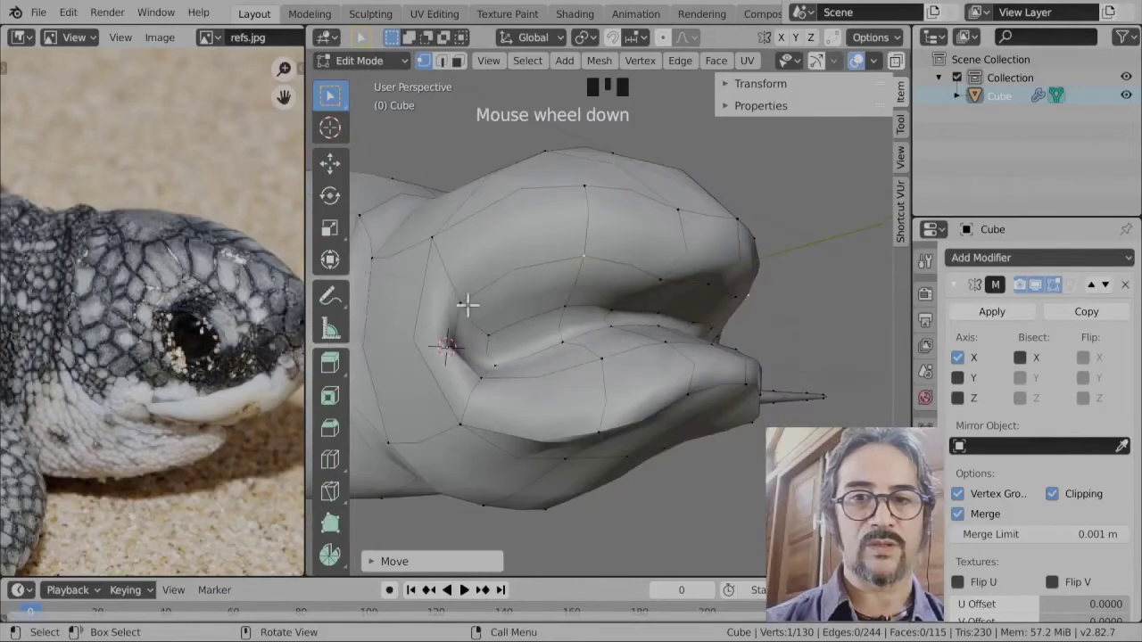
click(512, 306)
middle_drag(512, 306, 415, 325)
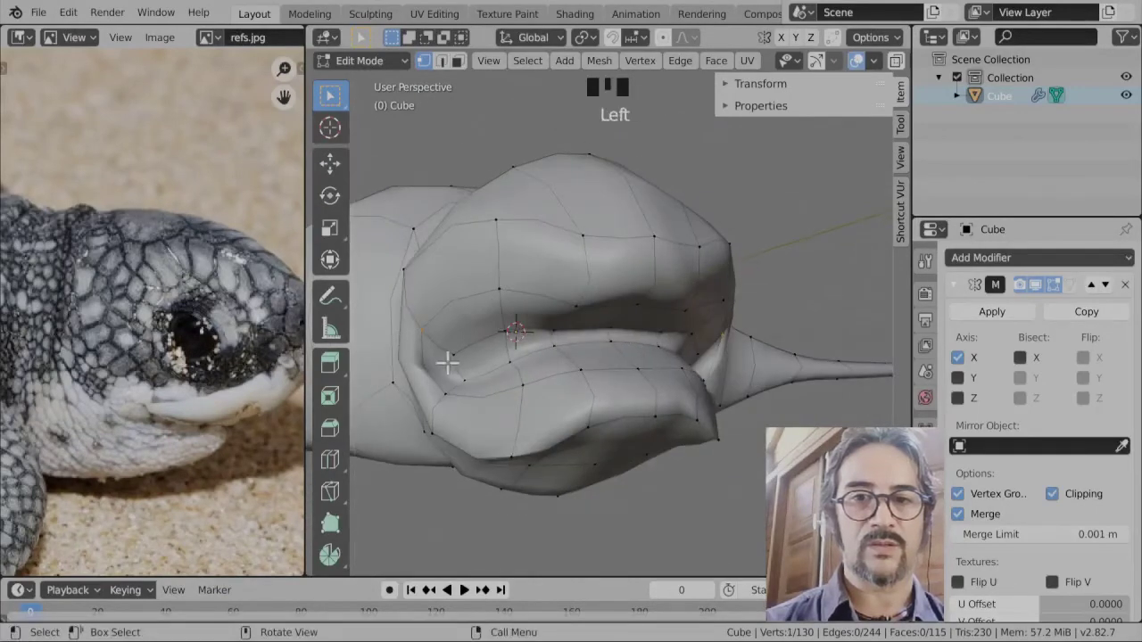
shift+middle_drag(447, 360, 701, 359)
key(g)
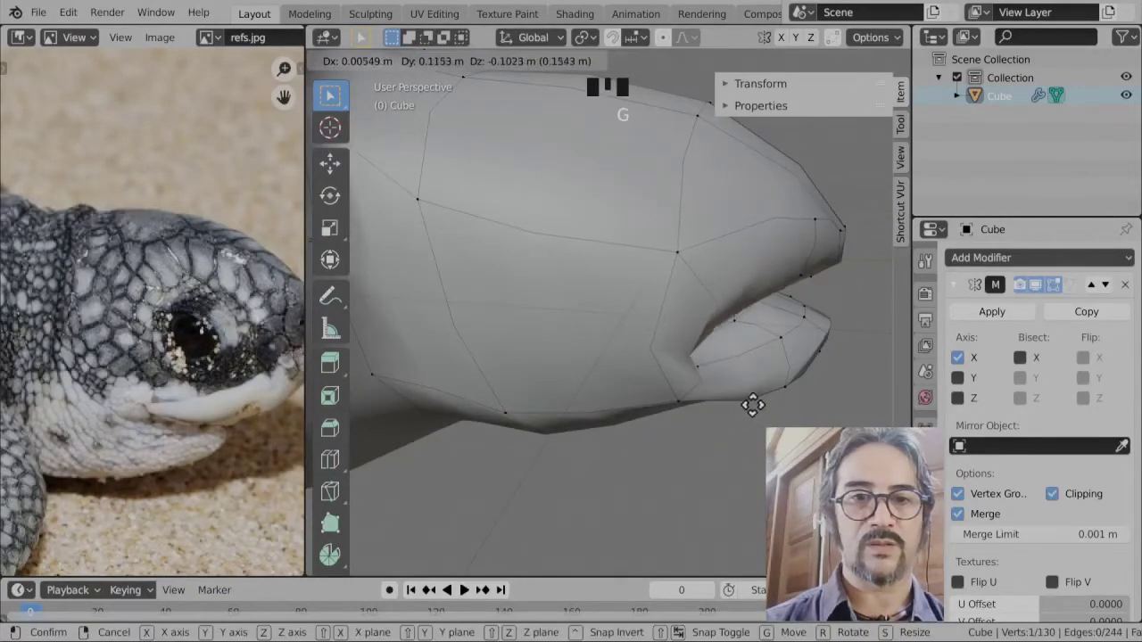
click(752, 405)
- Reposition the inner loop vertex along the side of the upper lip, working from a side view
middle_drag(765, 420, 641, 190)
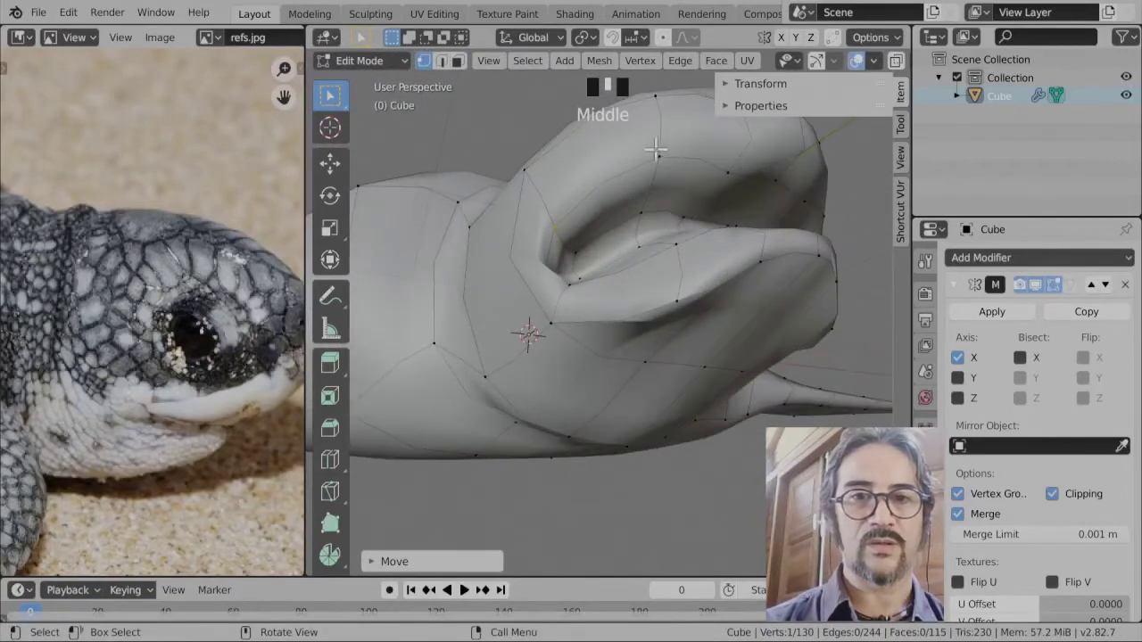
click(625, 248)
middle_drag(625, 248, 683, 283)
key(g)
click(787, 358)
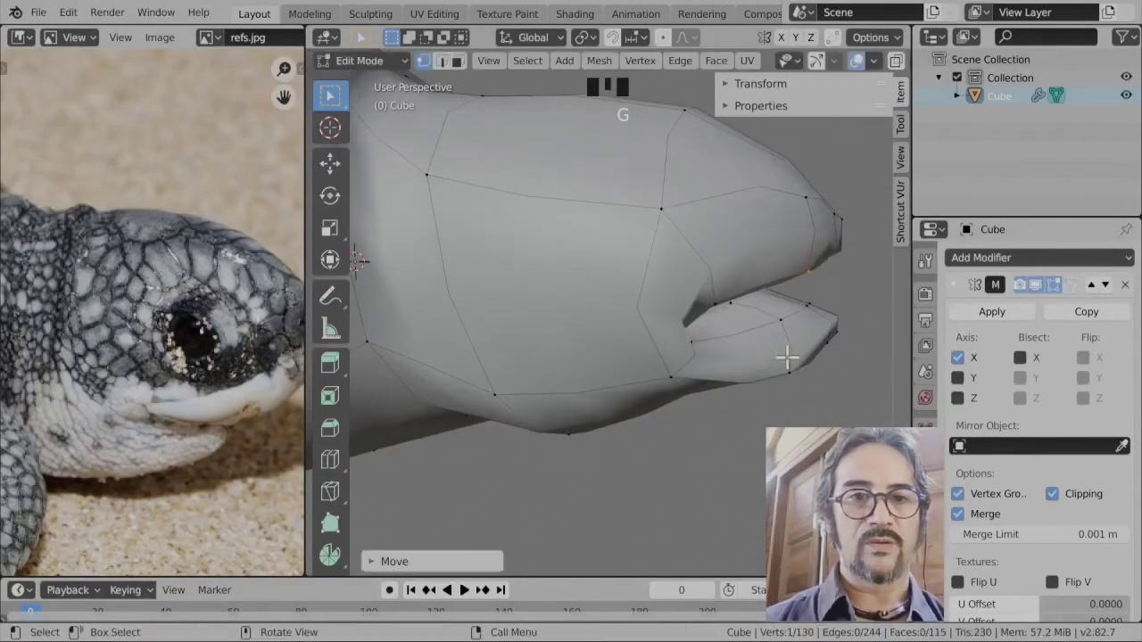
- Move the vertices on the underside of the upper lip's front closer to the snout tip, viewed from below
middle_drag(787, 358, 639, 323)
shift+middle_drag(602, 241, 622, 368)
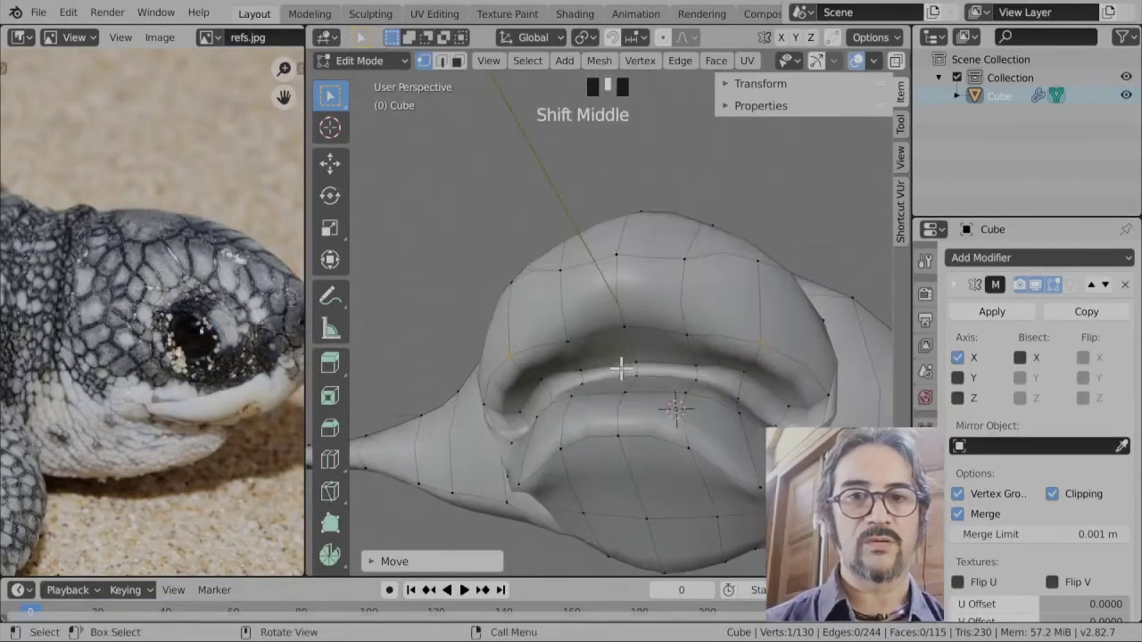
click(560, 342)
middle_drag(560, 342, 628, 311)
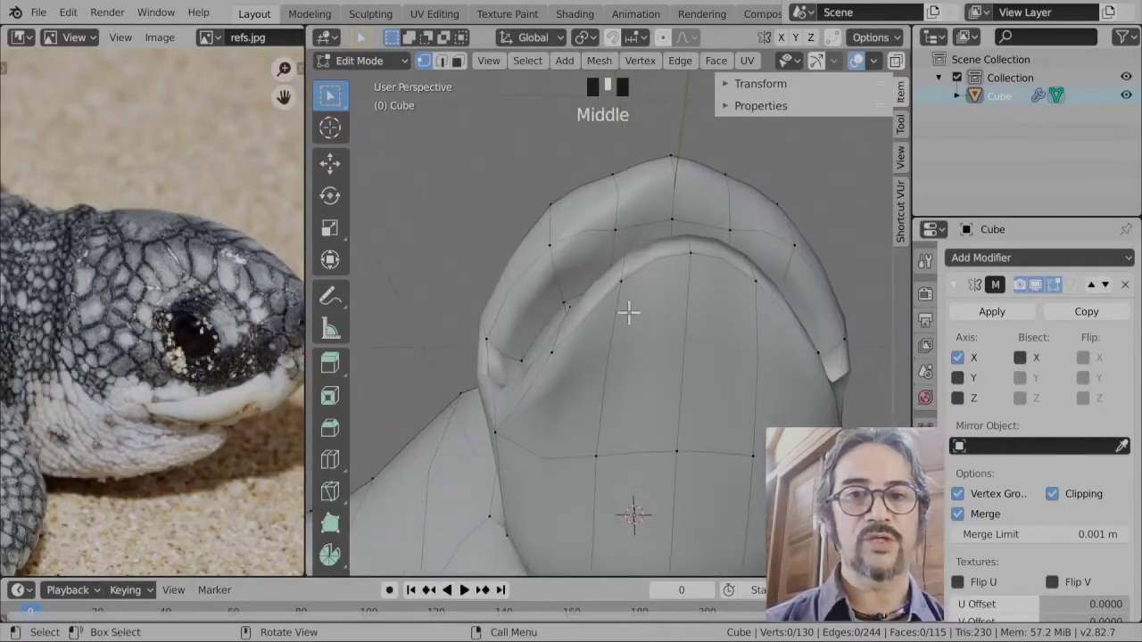
key(g)
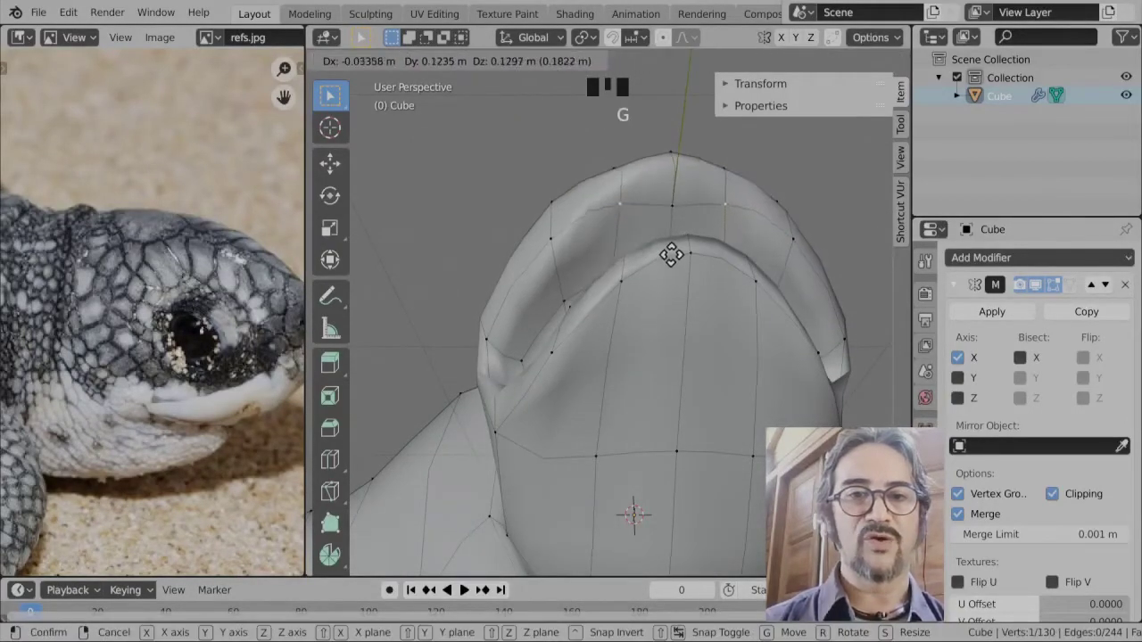
click(669, 230)
key(g)
click(690, 198)
- Raise the vertex on the lower outer edge of the jaw by about 0.11 m
middle_drag(691, 199, 668, 365)
click(707, 400)
middle_drag(707, 400, 706, 430)
key(g)
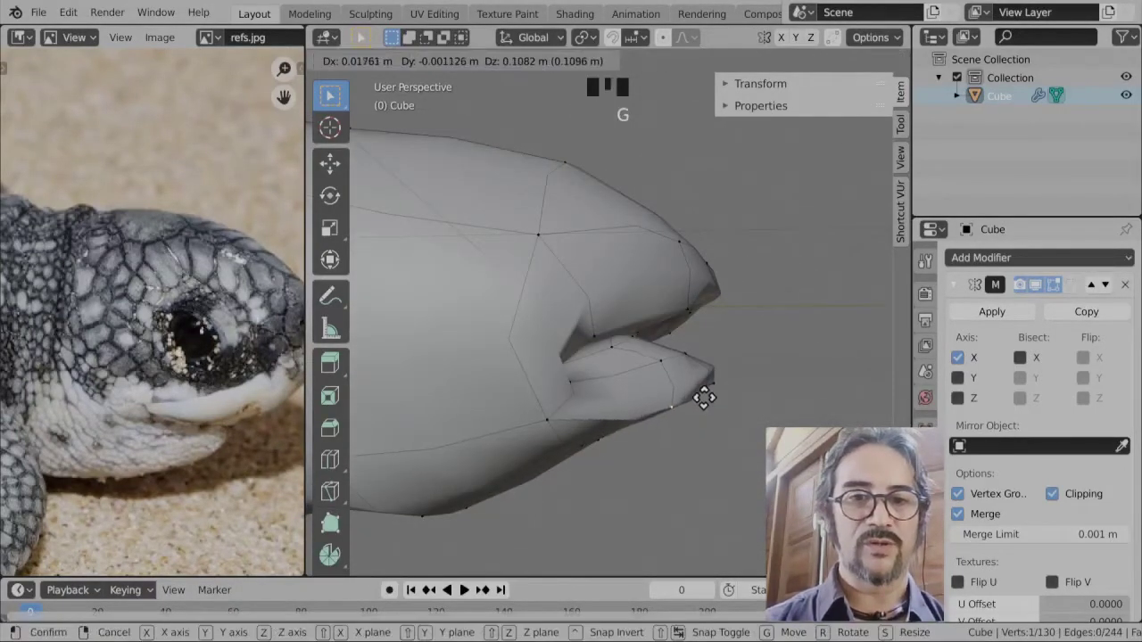
click(675, 372)
- Lower the inner vertices along the side and front of the lower lip to shape the mouth floor
click(663, 366)
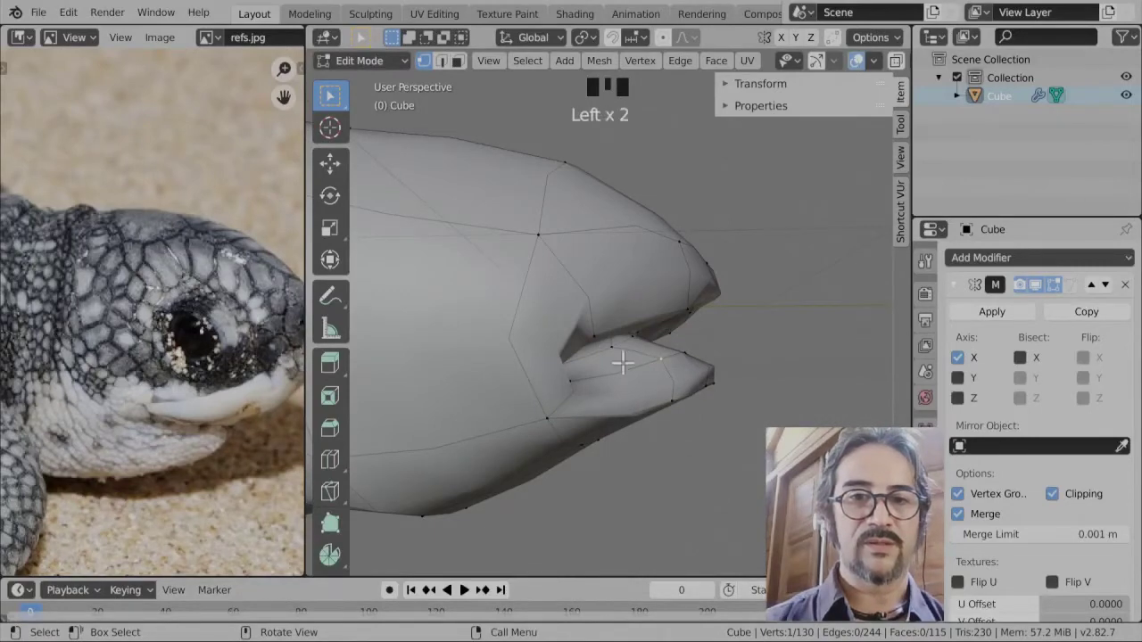
middle_drag(646, 365, 563, 363)
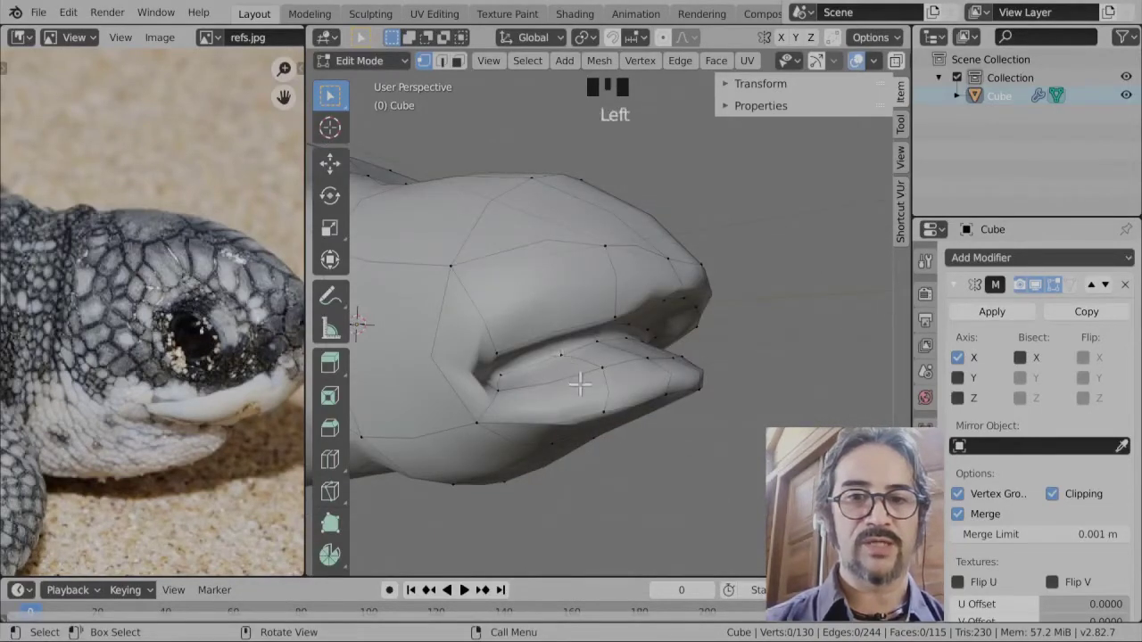
middle_drag(637, 359, 588, 377)
key(g)
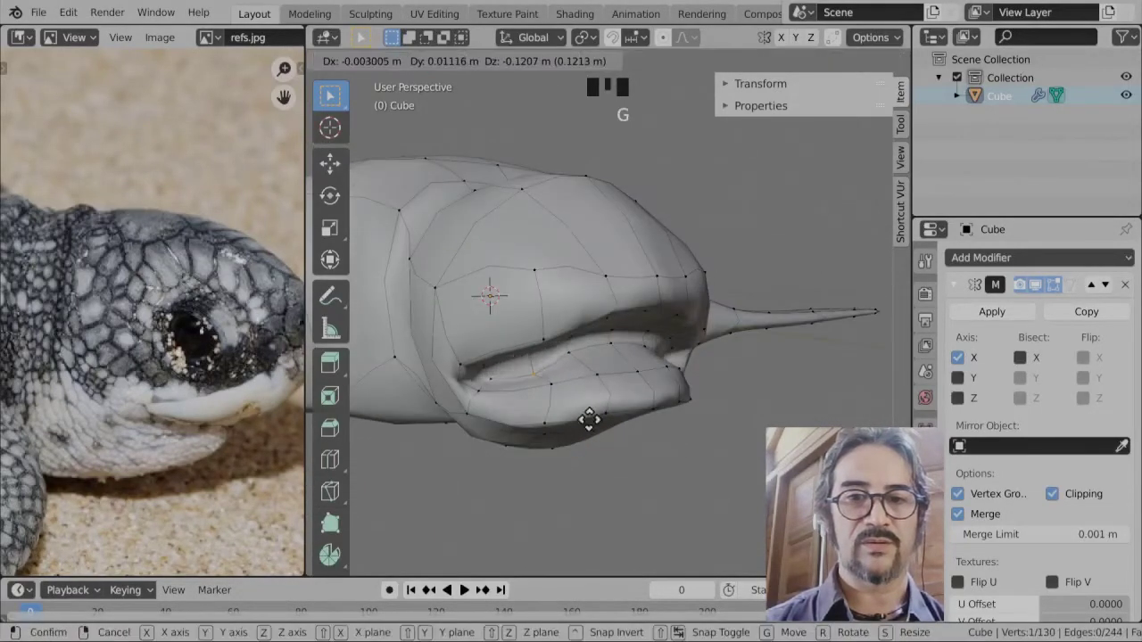
click(579, 365)
click(586, 373)
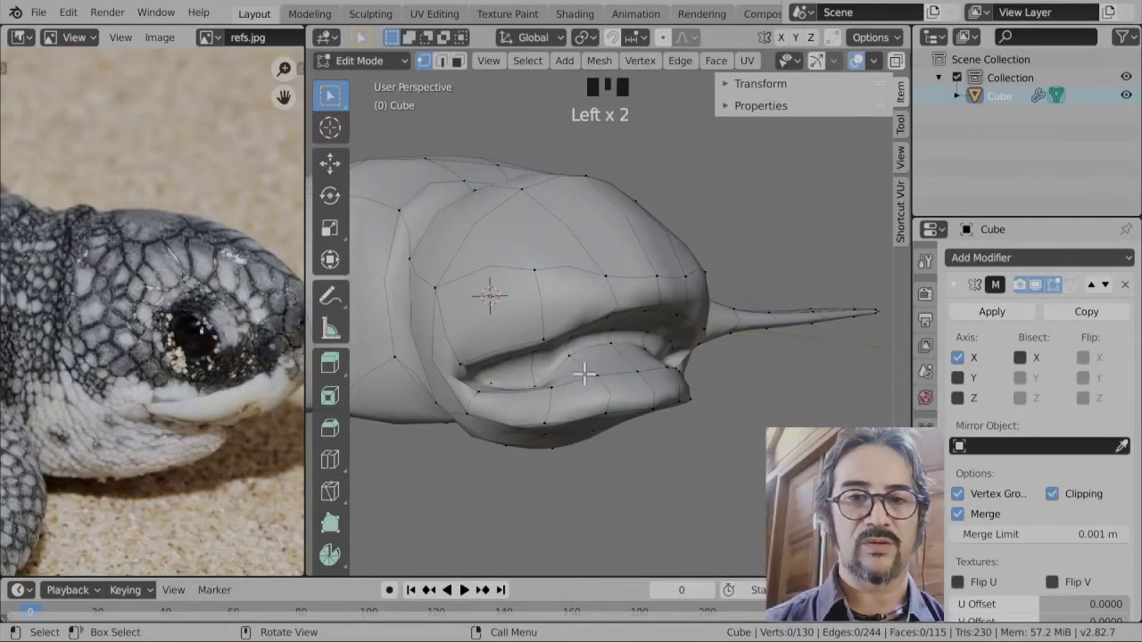
middle_drag(638, 386, 605, 396)
key(g)
click(603, 385)
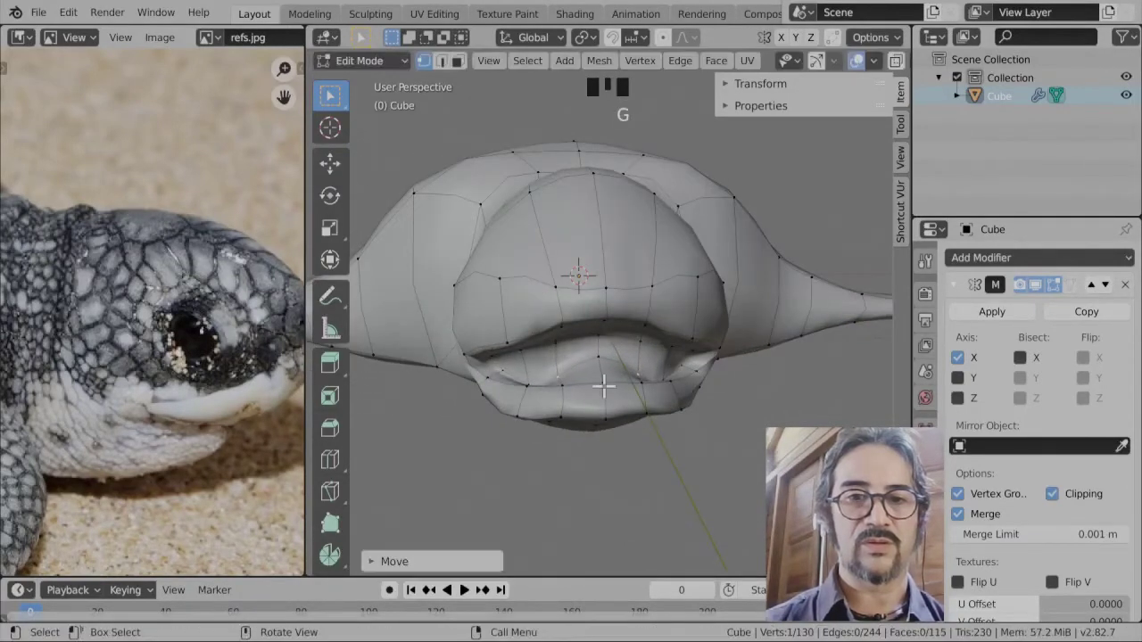
- Lower the vertex at the centre of the inner mouth floor, working from the front
click(597, 412)
click(596, 355)
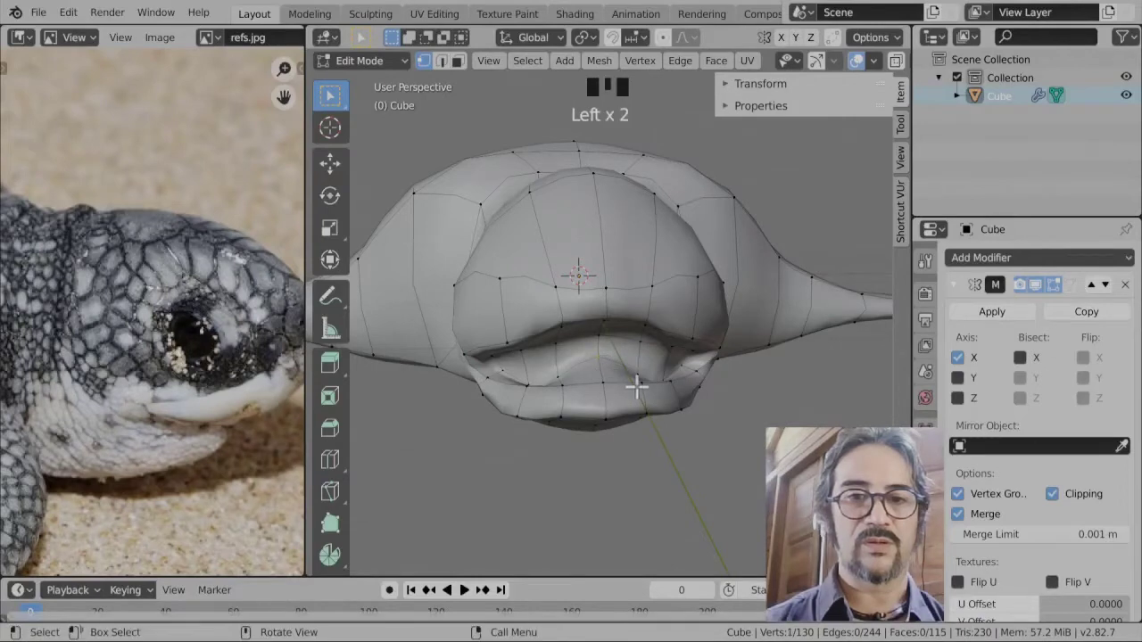
key(g)
click(603, 458)
- Move the two vertices at the snout tip forward along the Y axis
middle_drag(603, 459, 608, 361)
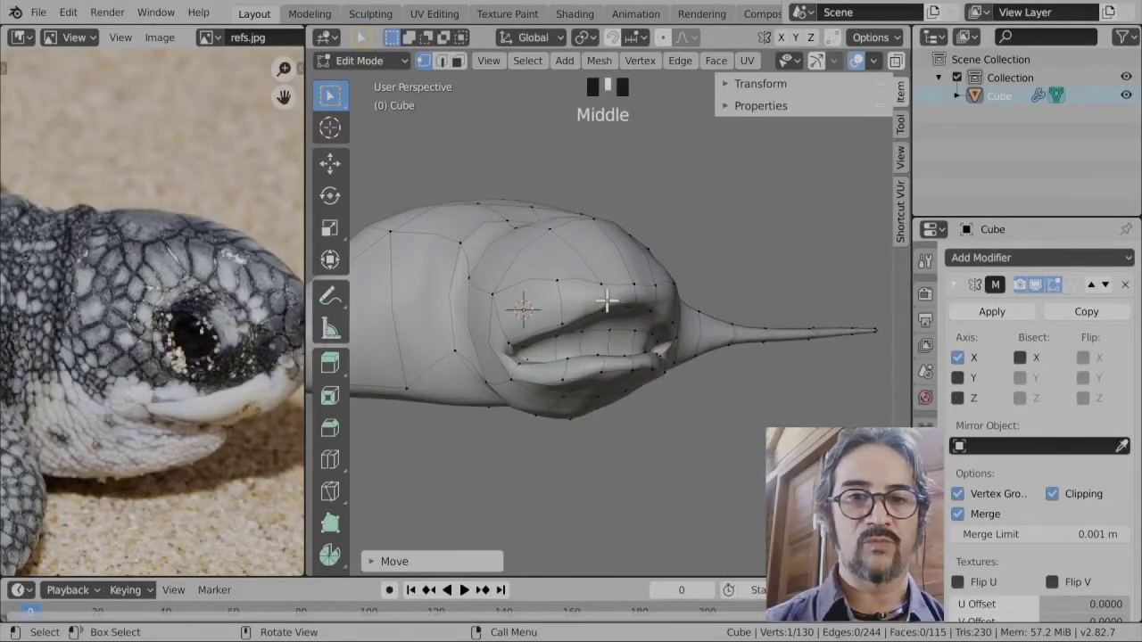
middle_drag(606, 303, 607, 279)
click(580, 300)
click(580, 258)
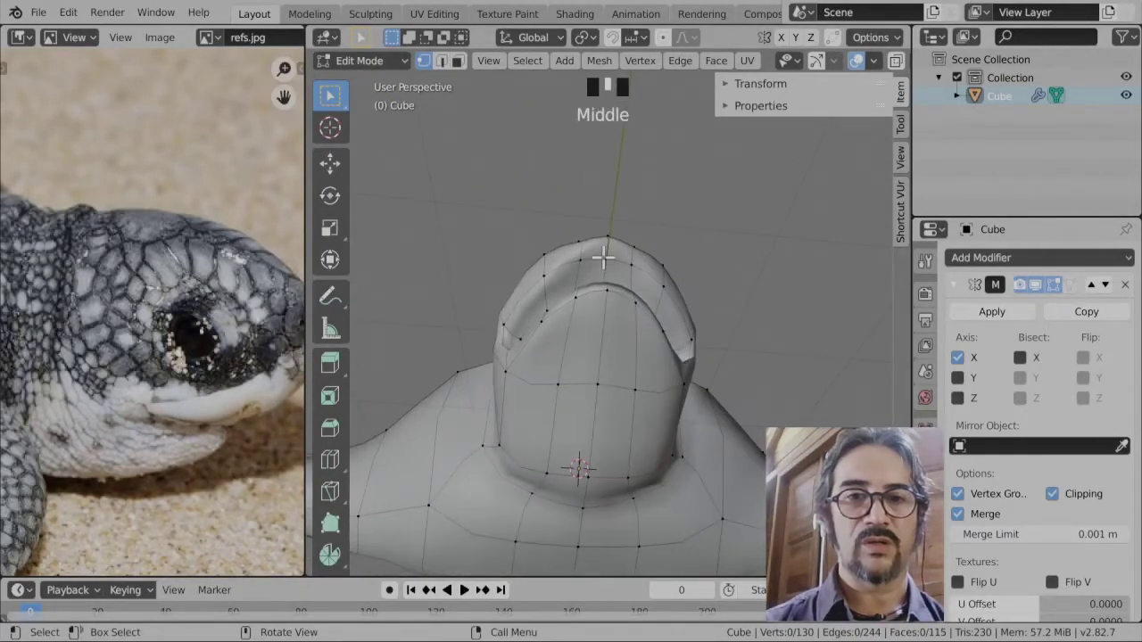
middle_drag(662, 253, 680, 335)
shift+click(676, 290)
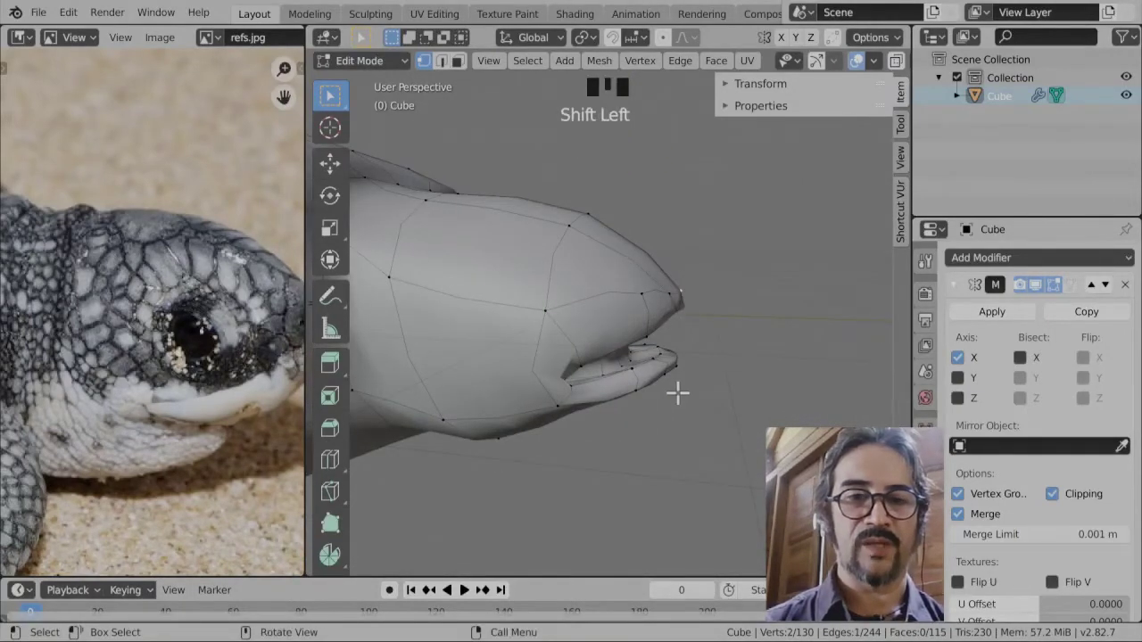
key(g)
key(y)
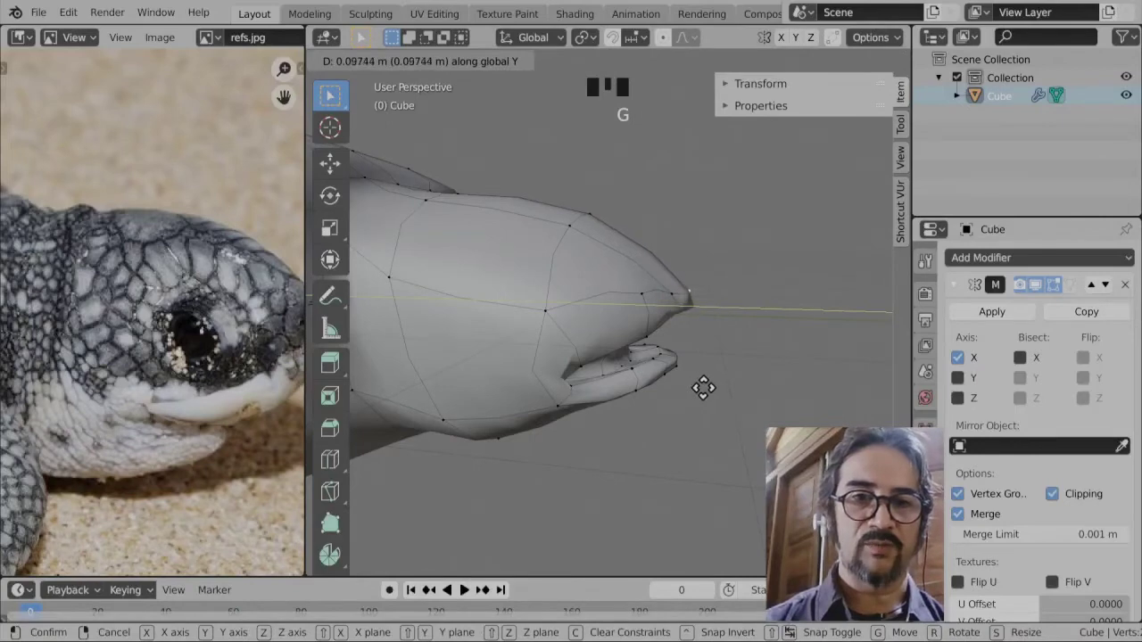
click(711, 386)
- Enable proportional editing and adjust the vertices just behind the snout tip and on the upper lip's side to refine the profile
click(671, 293)
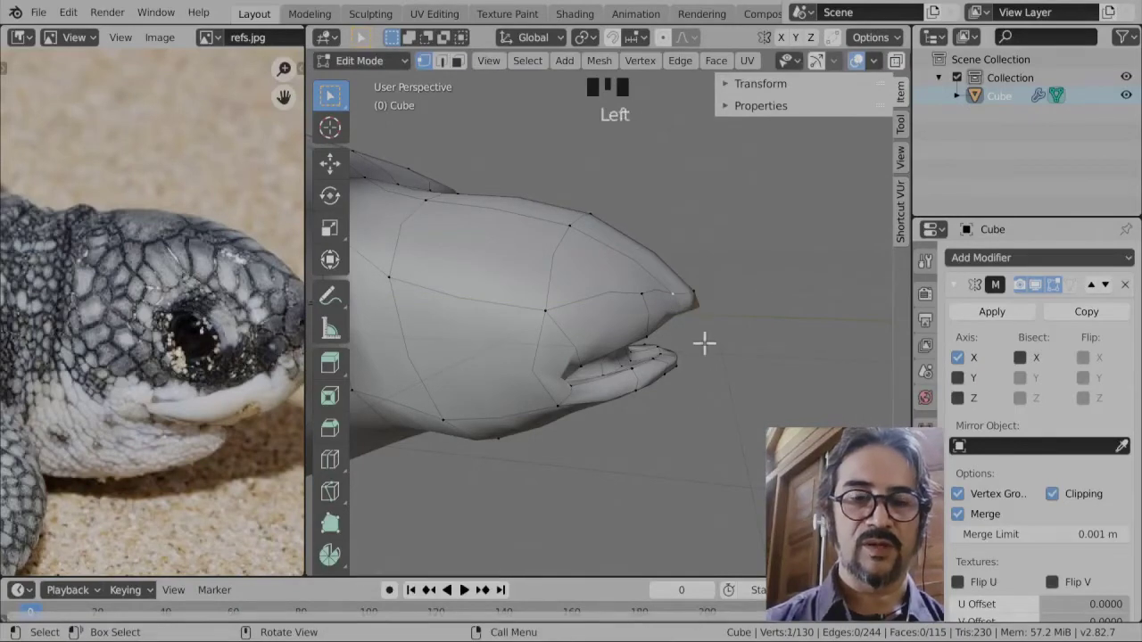
key(o)
middle_drag(680, 406, 658, 428)
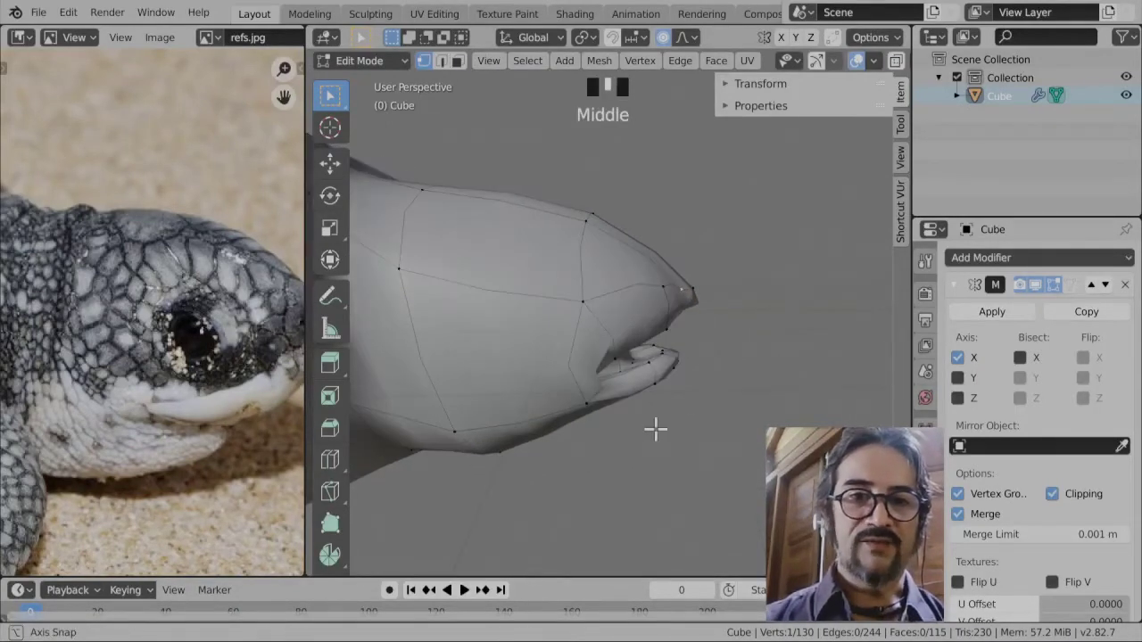
key(g)
click(668, 421)
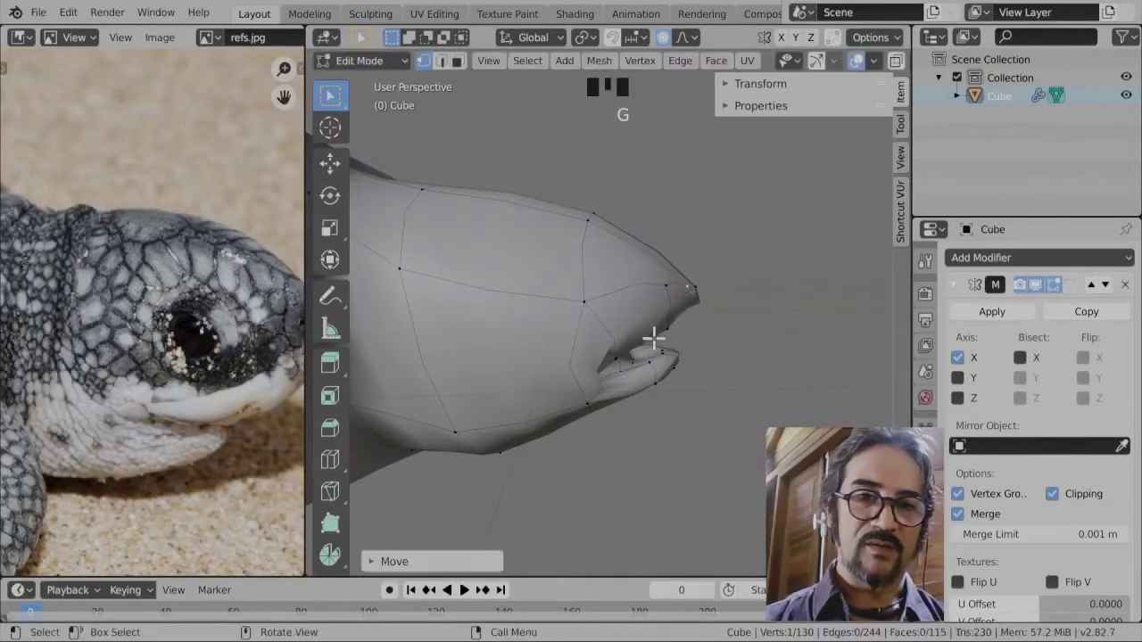
key(g)
click(637, 283)
- Reposition the vertex near the front of the lower lip's upper edge and raise its neighbour along Z
middle_drag(650, 409, 564, 358)
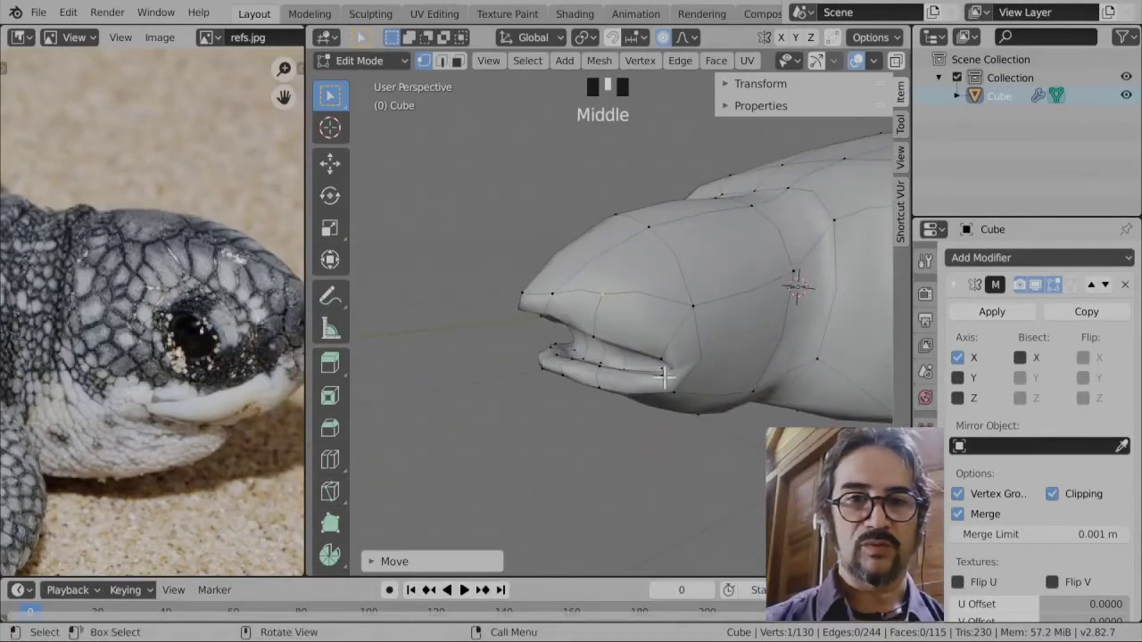
scroll(490, 420, down, 2)
middle_drag(490, 420, 623, 380)
click(646, 424)
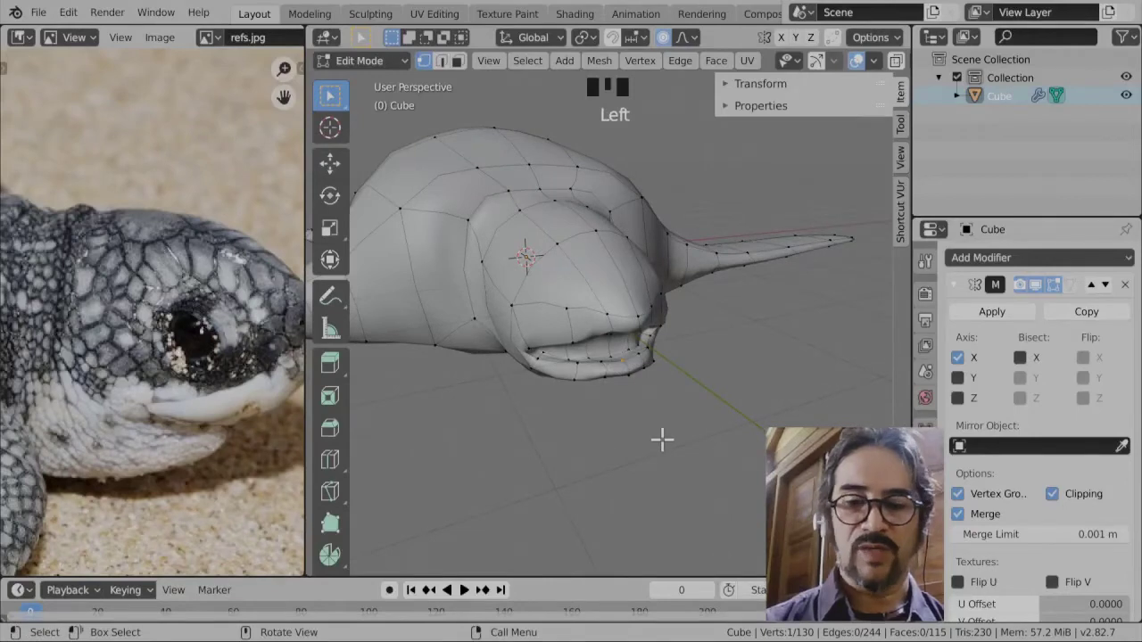
scroll(661, 439, up, 3)
key(g)
click(591, 404)
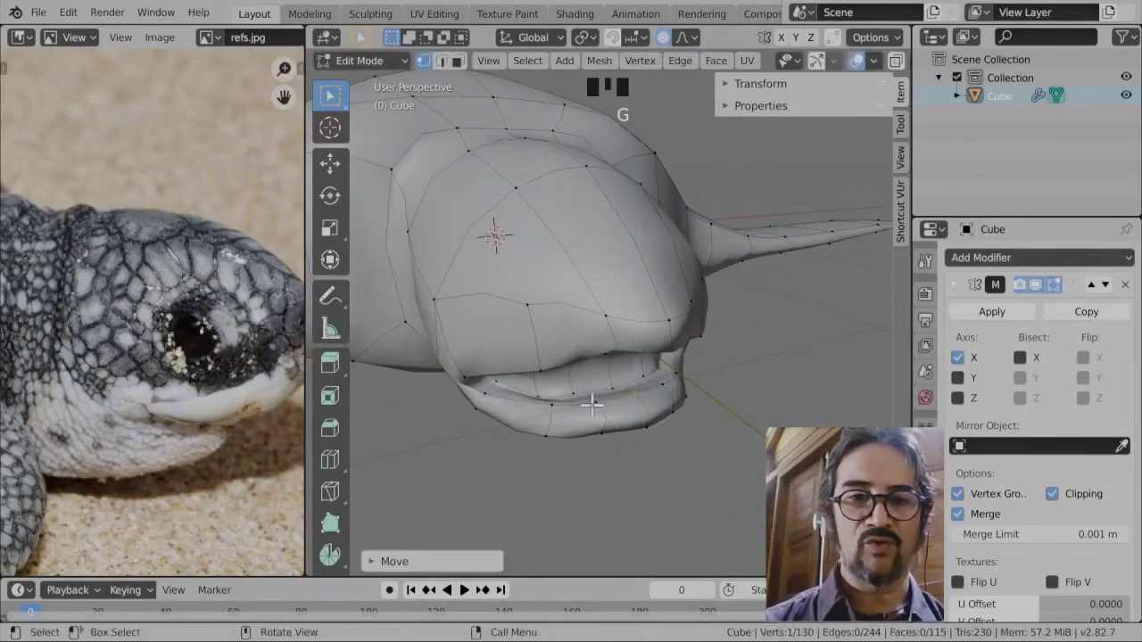
click(591, 403)
key(g)
key(z)
click(626, 422)
- Raise the remaining lower lip edge vertices towards the mouth corner along Z, the corner one by about 0.06 m
click(546, 405)
key(g)
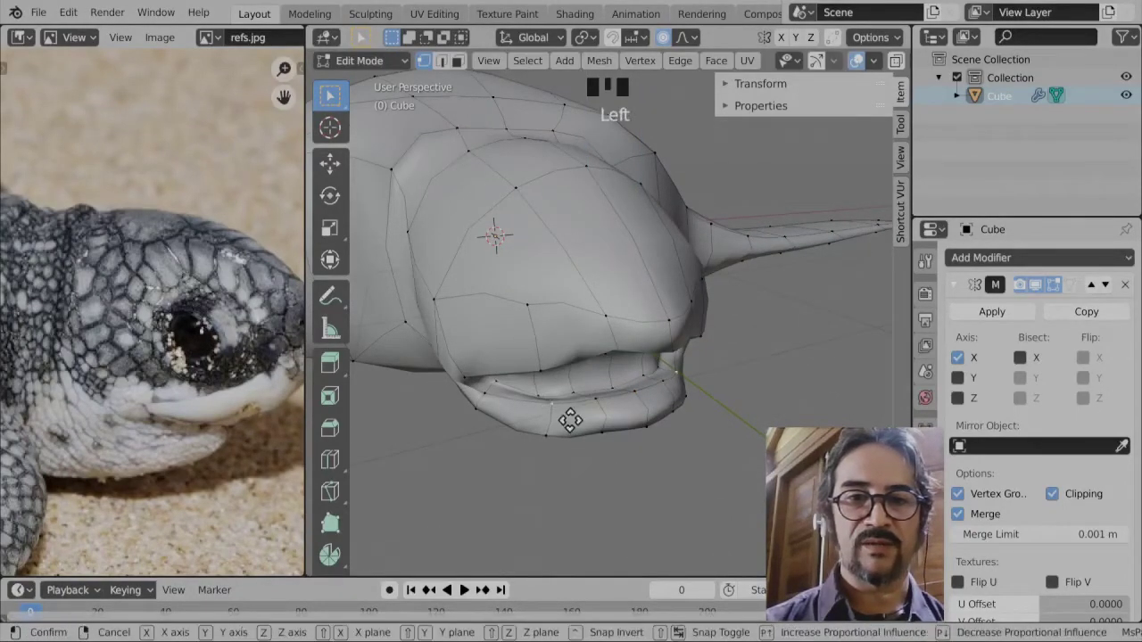
key(z)
click(571, 408)
click(484, 382)
key(g)
key(z)
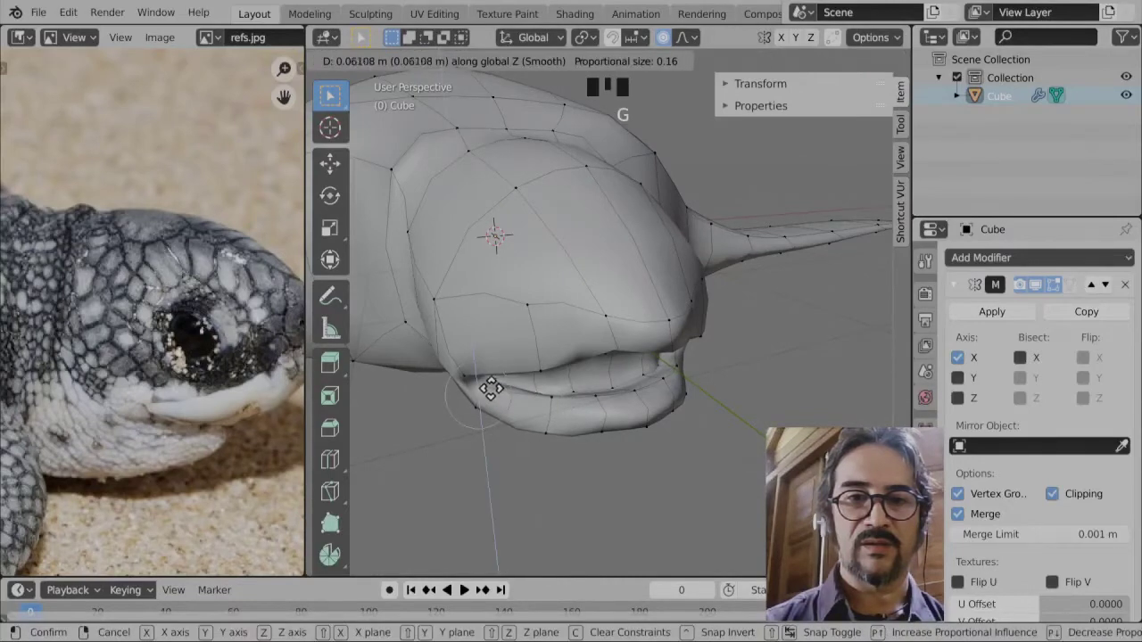
click(491, 388)
- Examine the smoothed head and body in Object Mode, and inspect the front flipper's junction with the body in Edit Mode
key(Tab)
scroll(500, 464, down, 4)
middle_drag(589, 450, 604, 446)
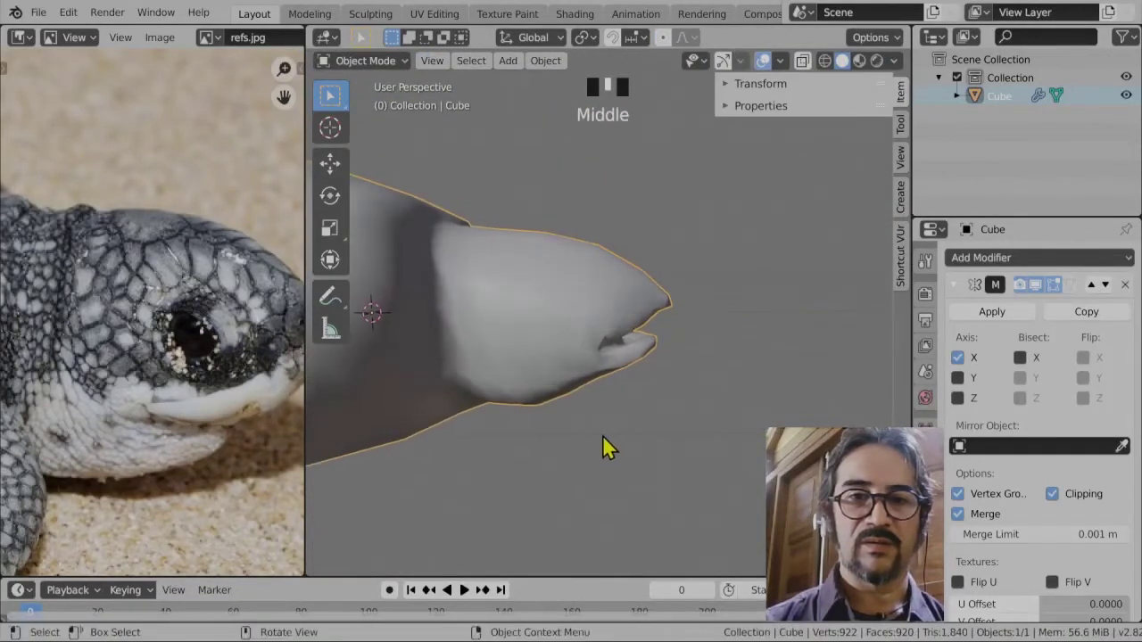
scroll(713, 390, down, 5)
mouse_move(701, 369)
middle_down()
mouse_move(599, 385)
mouse_move(454, 434)
mouse_move(476, 369)
mouse_move(594, 401)
mouse_move(651, 372)
mouse_move(553, 395)
mouse_move(523, 451)
mouse_move(476, 428)
mouse_move(689, 378)
middle_up()
scroll(798, 374, up, 3)
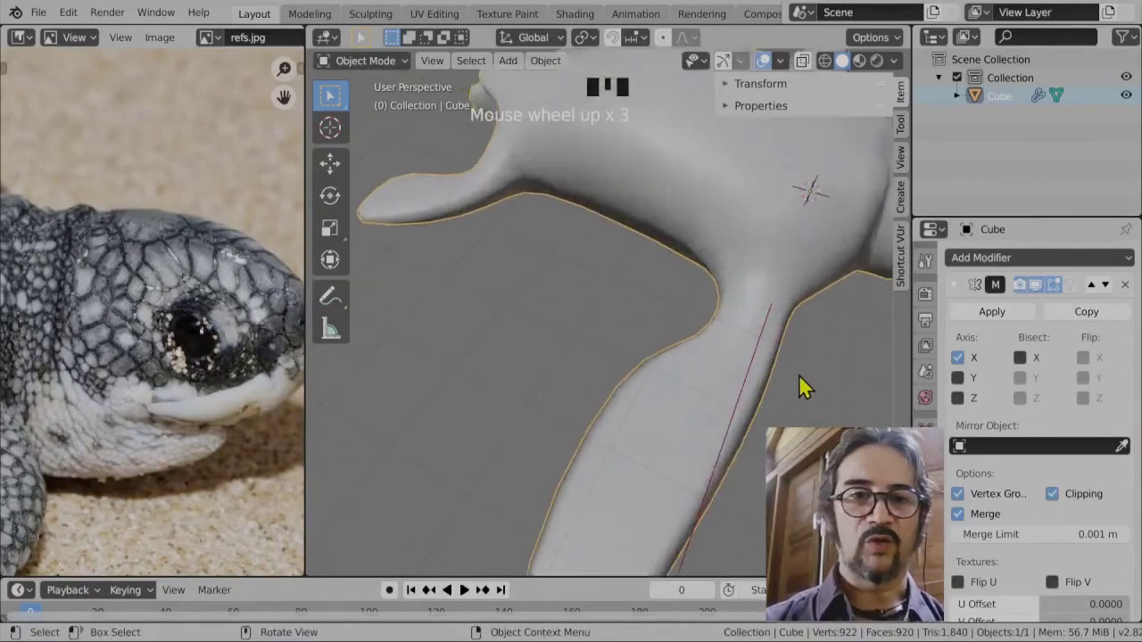
shift+middle_drag(798, 375, 732, 479)
key(Tab)
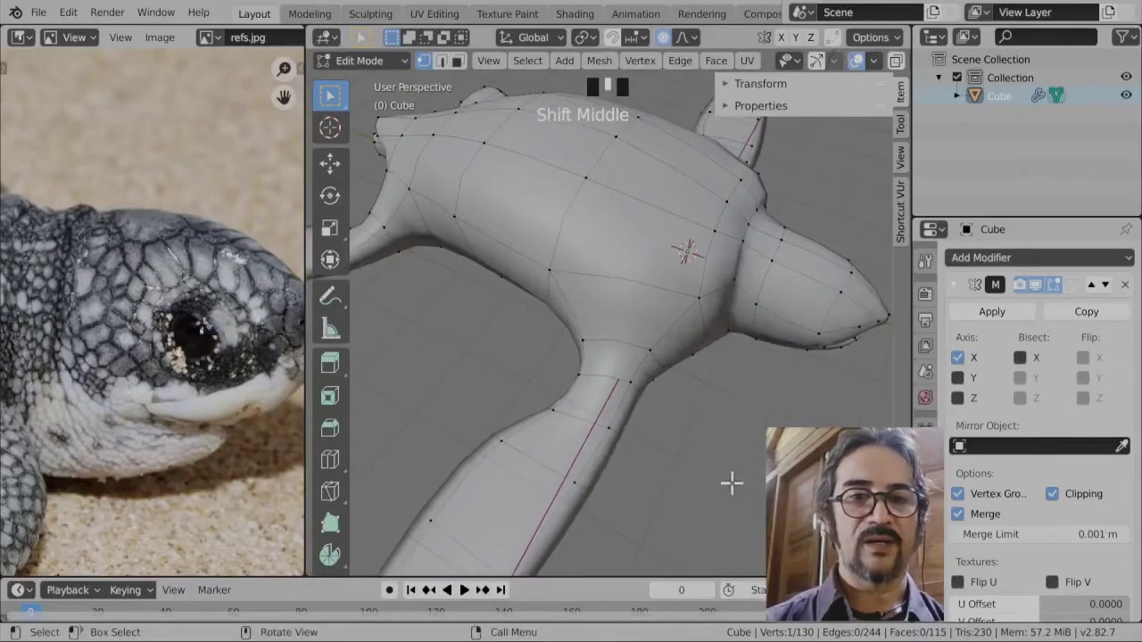
key(Tab)
key(Tab)
middle_drag(650, 430, 548, 411)
scroll(568, 381, up, 3)
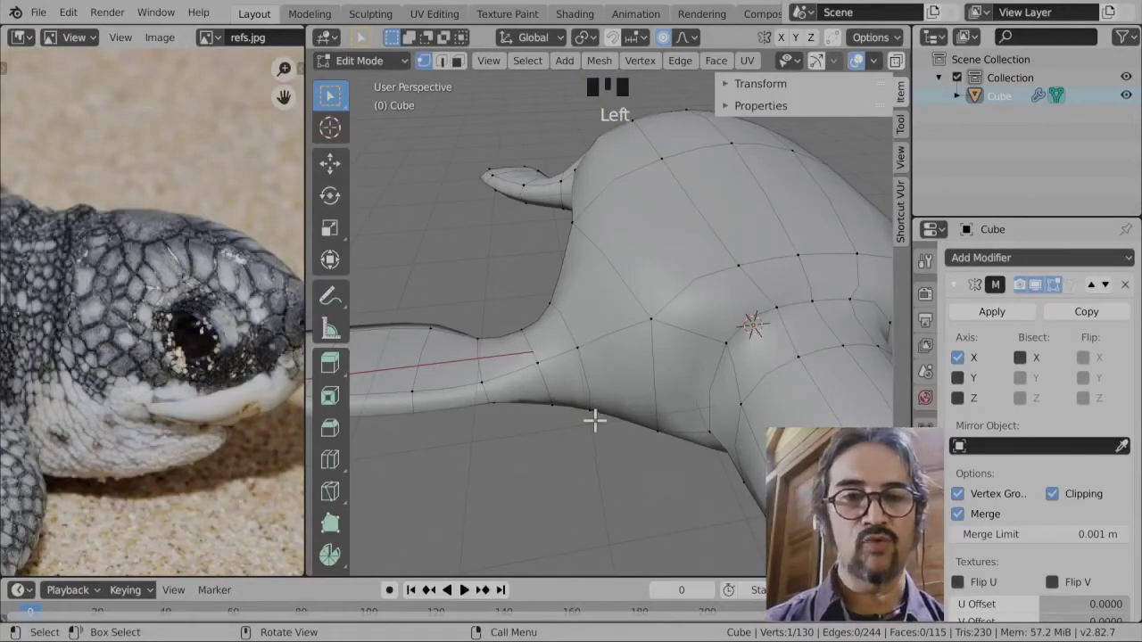
- In edge select mode, move the edge loop at the front flipper's base closer to the body with proportional editing
middle_drag(595, 419, 717, 445)
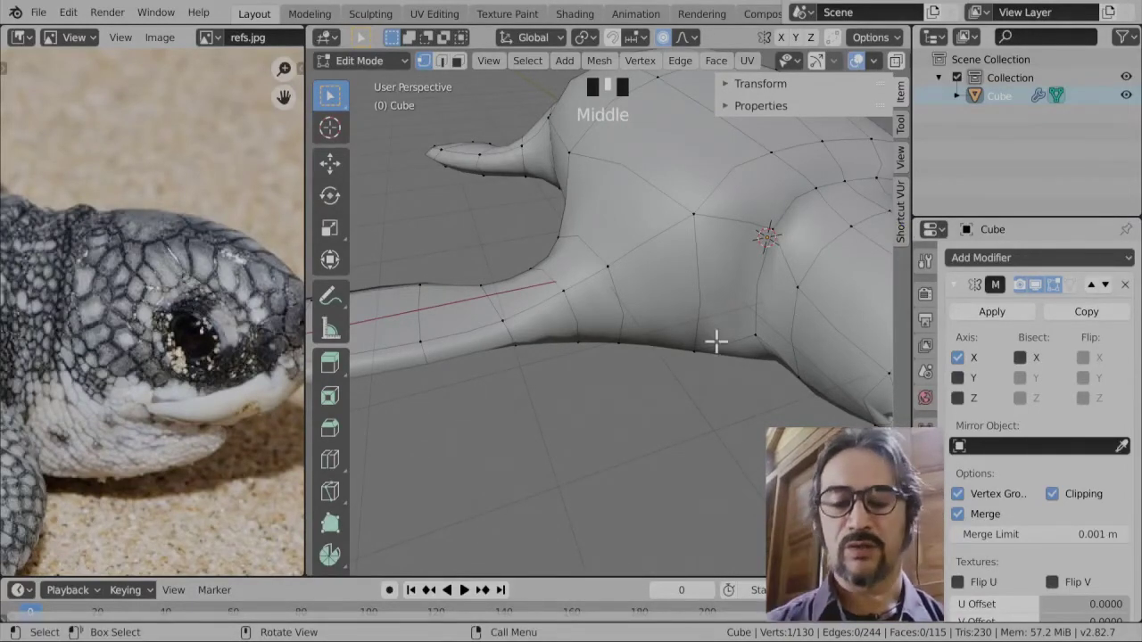
scroll(652, 349, up, 2)
scroll(594, 311, down, 2)
middle_drag(594, 311, 598, 334)
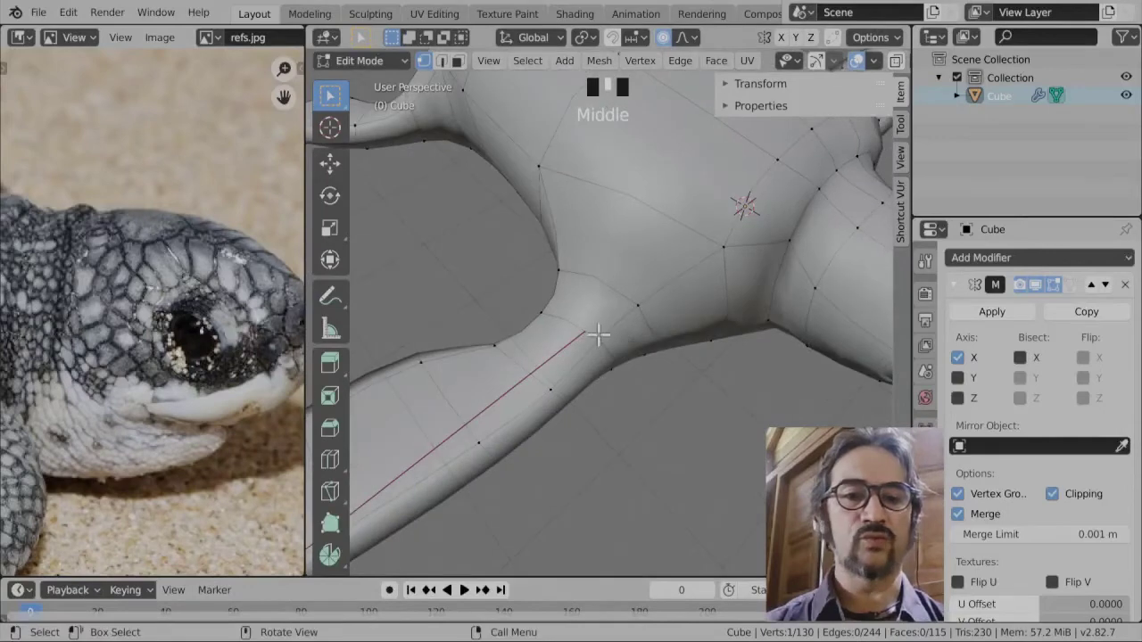
click(440, 61)
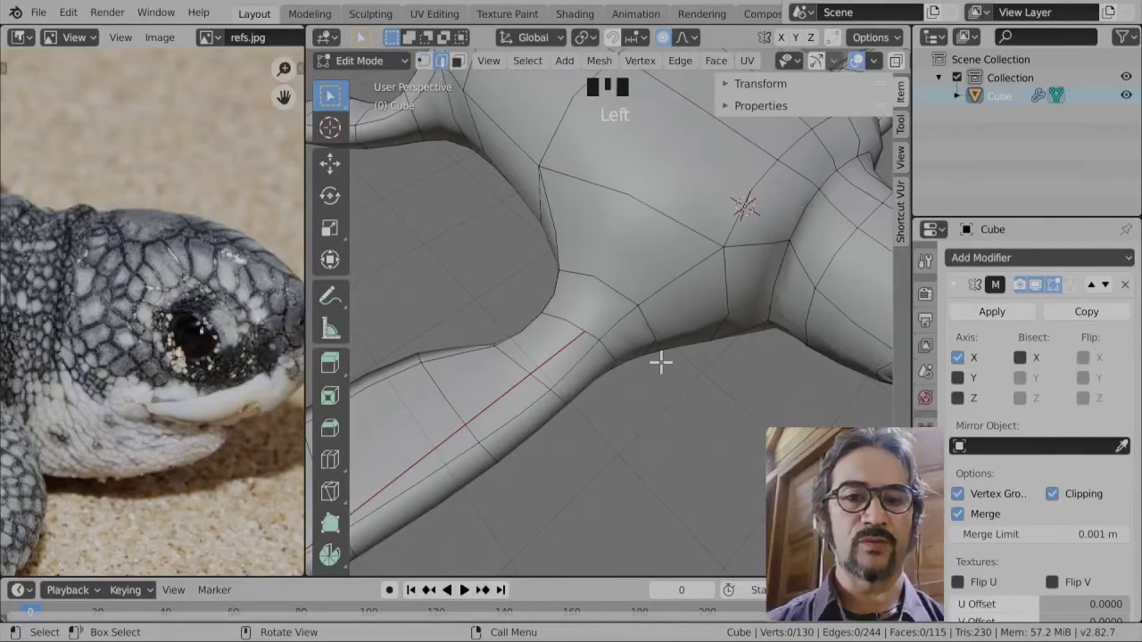
scroll(660, 362, up, 2)
middle_drag(647, 364, 615, 345)
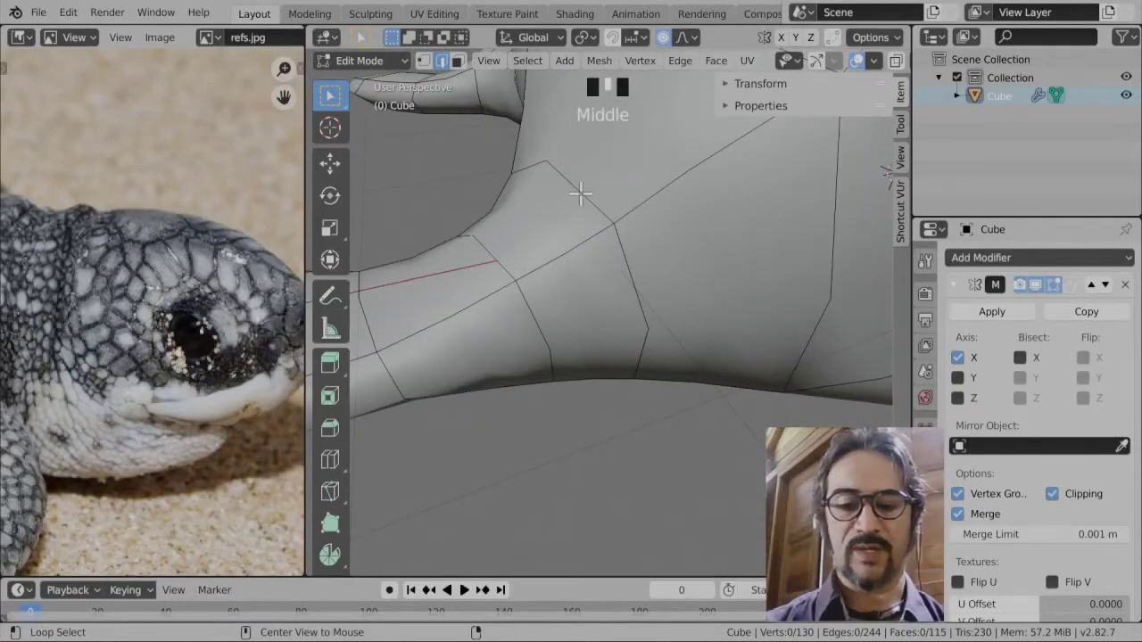
scroll(592, 219, down, 1)
mouse_move(633, 291)
middle_down()
mouse_move(673, 316)
mouse_move(744, 232)
mouse_move(829, 333)
mouse_move(713, 413)
mouse_move(688, 408)
mouse_move(634, 309)
middle_up()
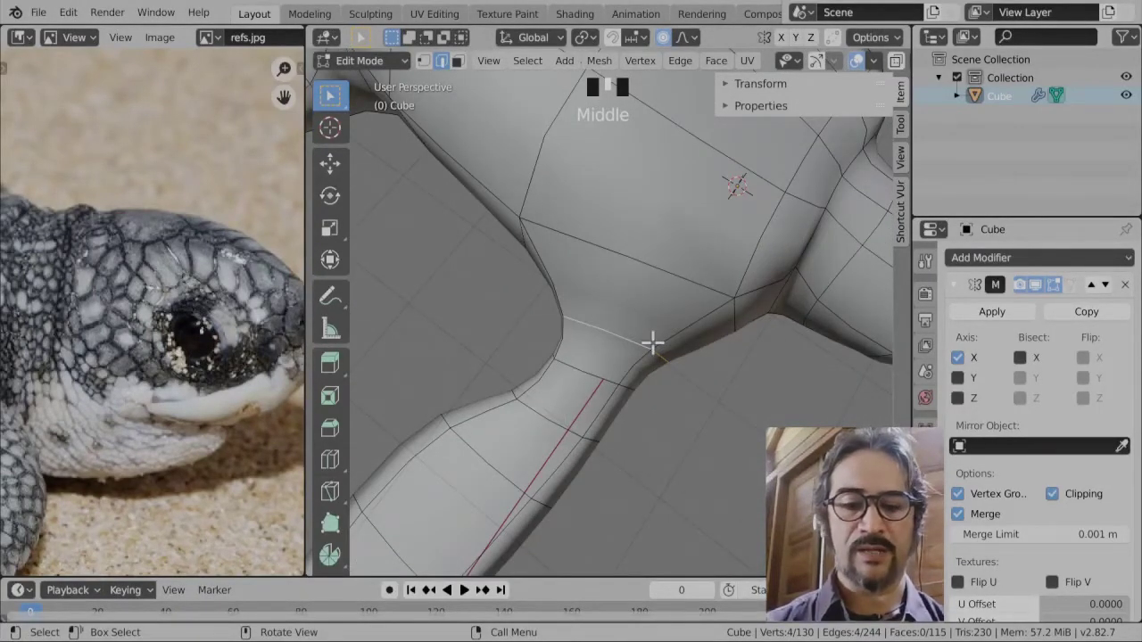
key(g)
click(637, 359)
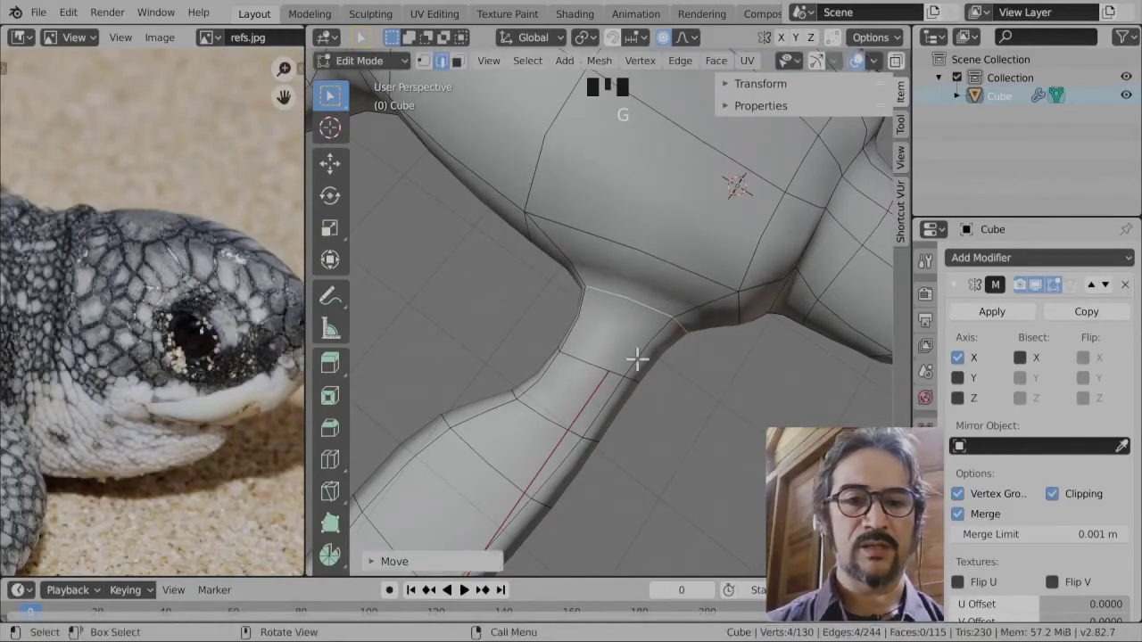
- Compare the shoulder with the reference photo and move the flipper's second edge loop towards the body and head by about 0.24 m
middle_drag(637, 359, 556, 330)
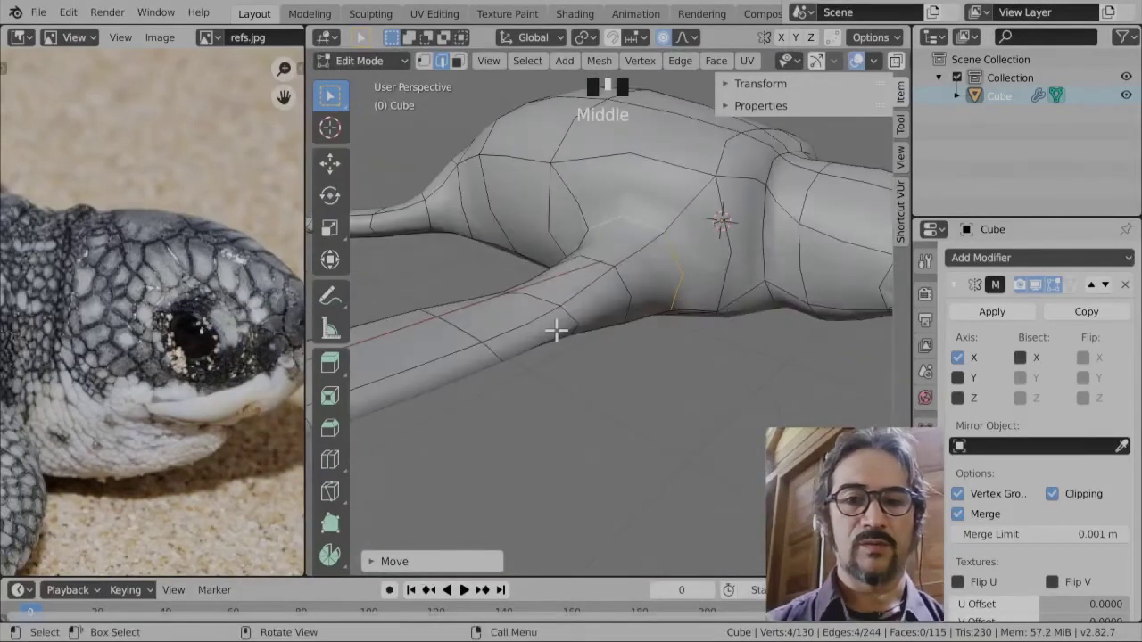
middle_drag(151, 402, 139, 388)
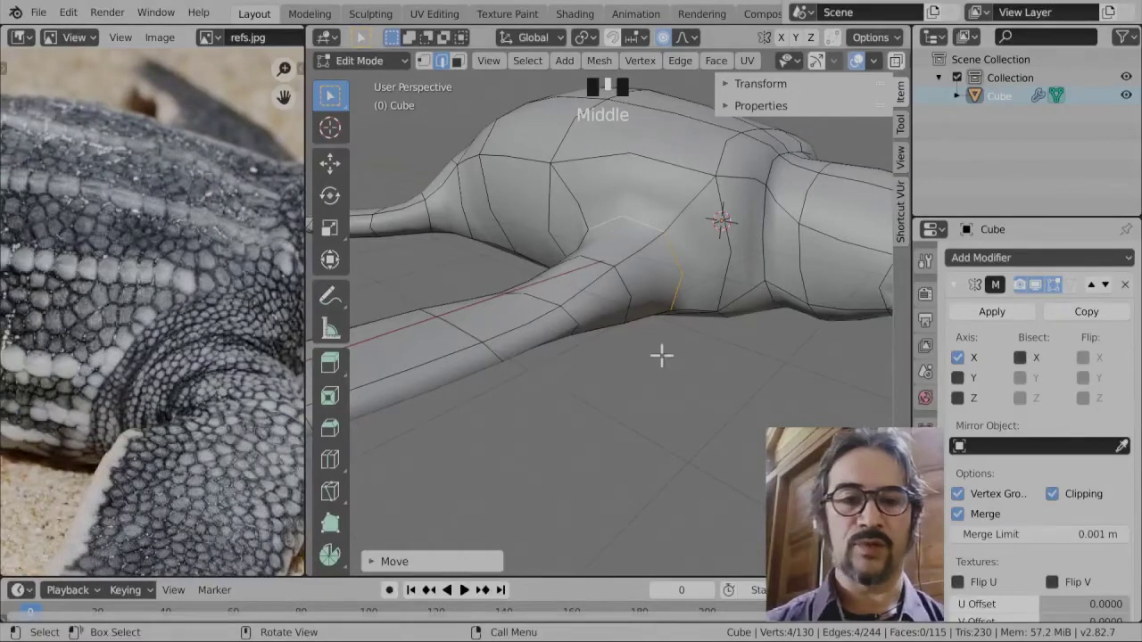
middle_drag(661, 355, 592, 368)
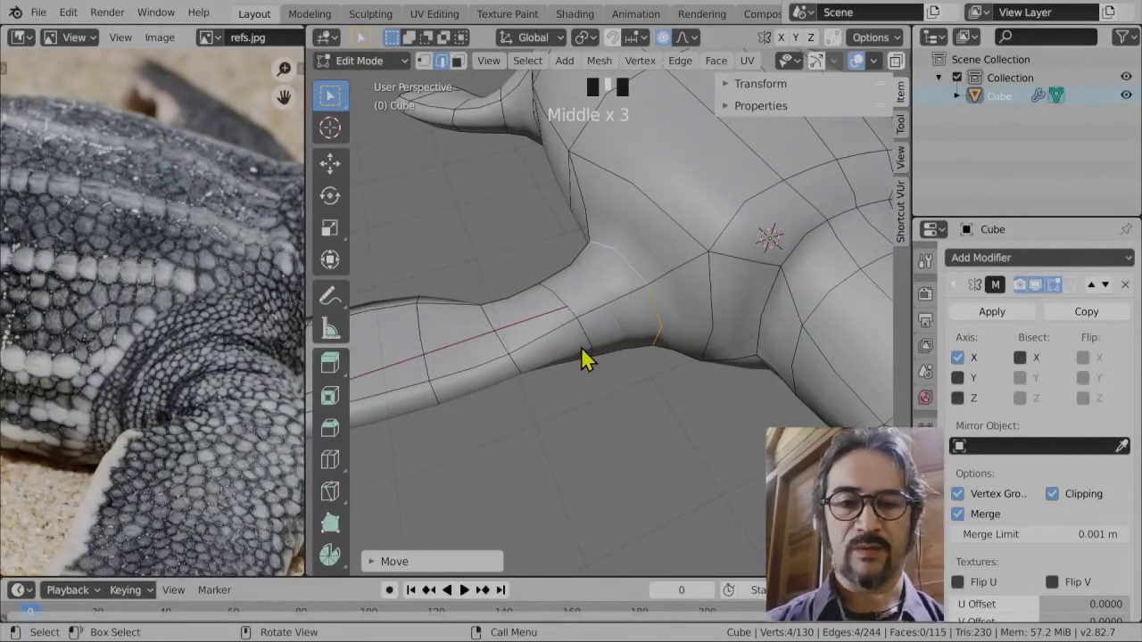
alt+click(584, 348)
middle_drag(582, 399, 687, 451)
key(g)
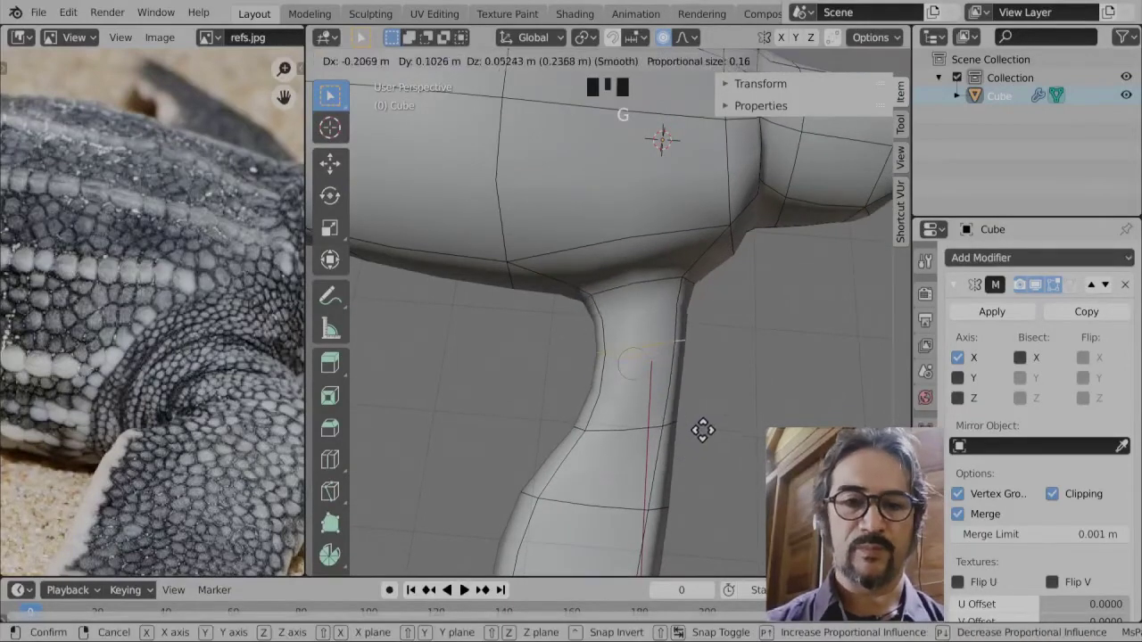
click(699, 425)
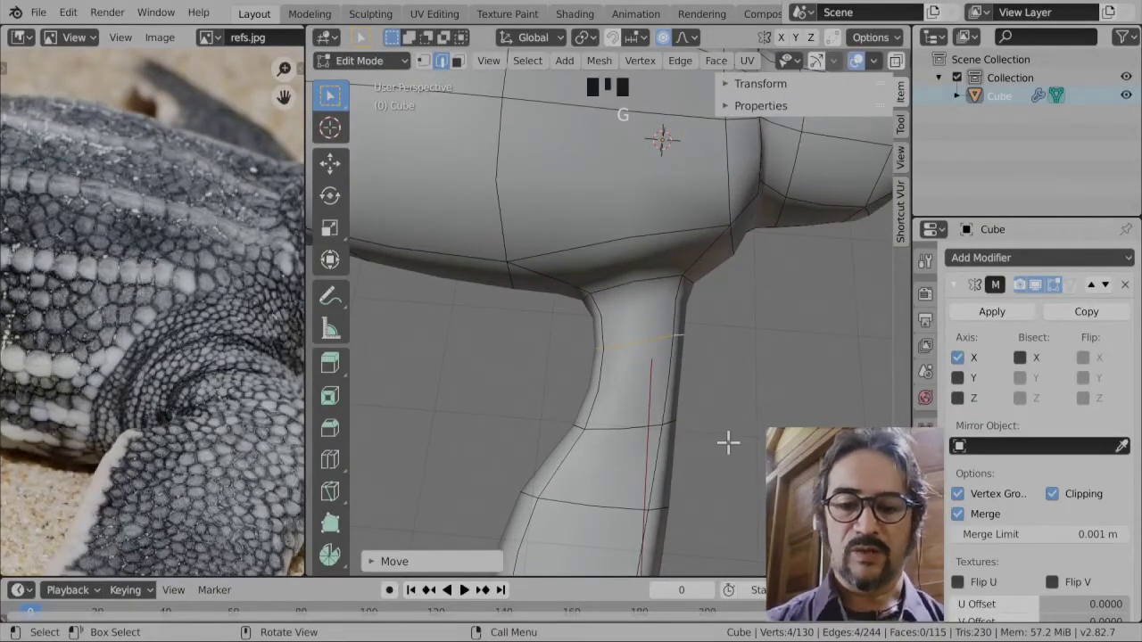
- Enlarge and rotate the flipper's second edge loop, adjusting its position to widen the upper arm
key(s)
click(750, 470)
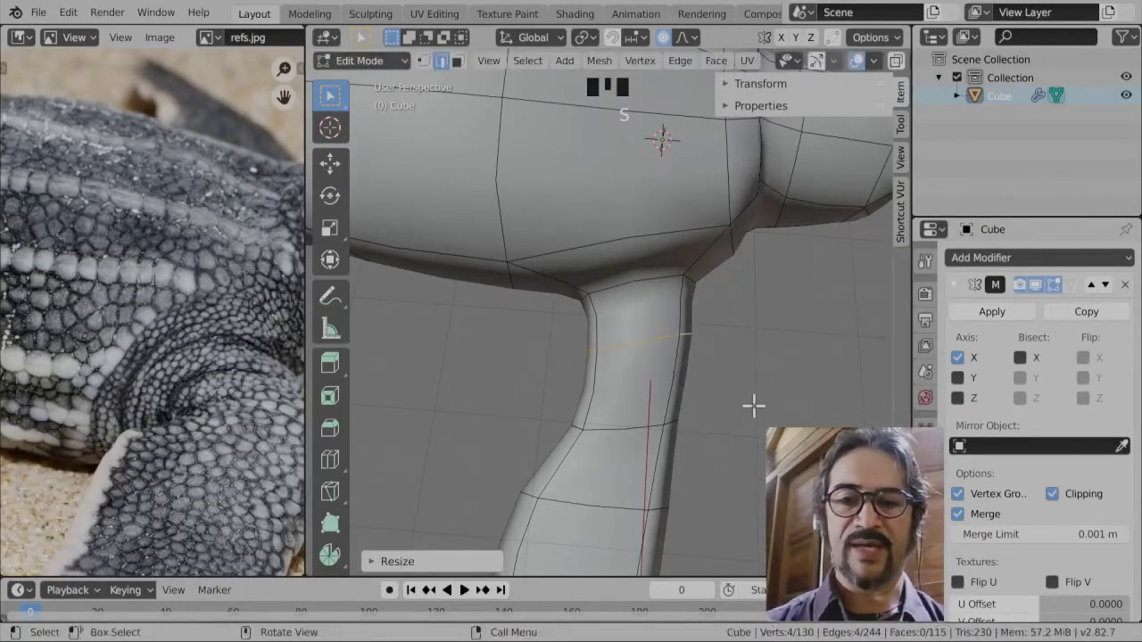
key(r)
click(754, 406)
key(g)
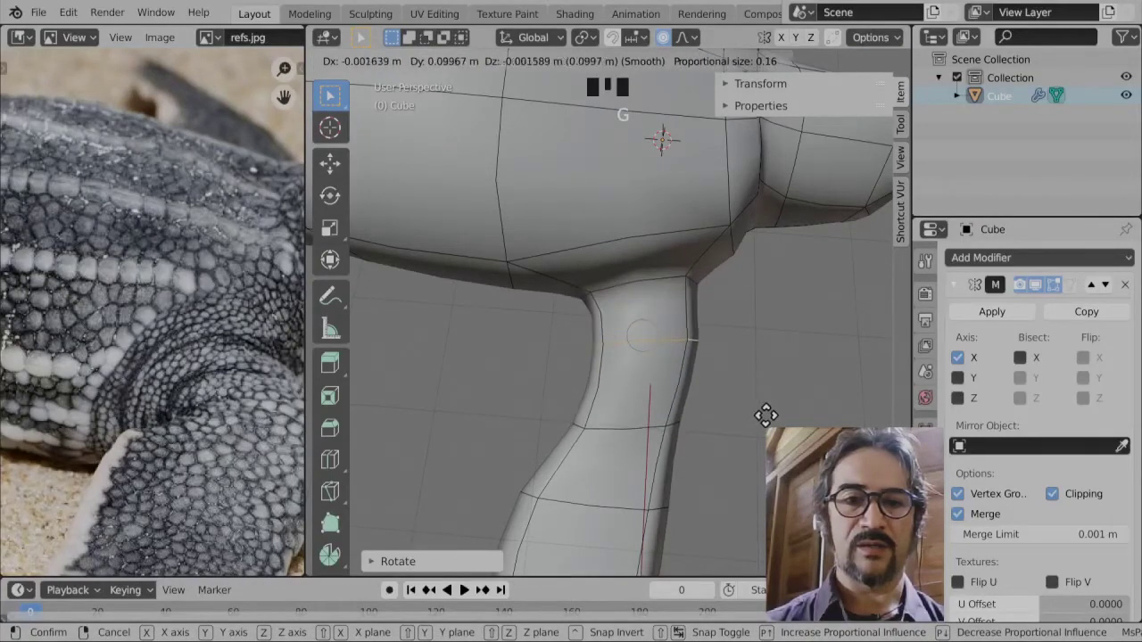
click(750, 417)
- Move the flipper's third edge loop closer to the body and enlarge it, shifting it towards the head
alt+click(626, 432)
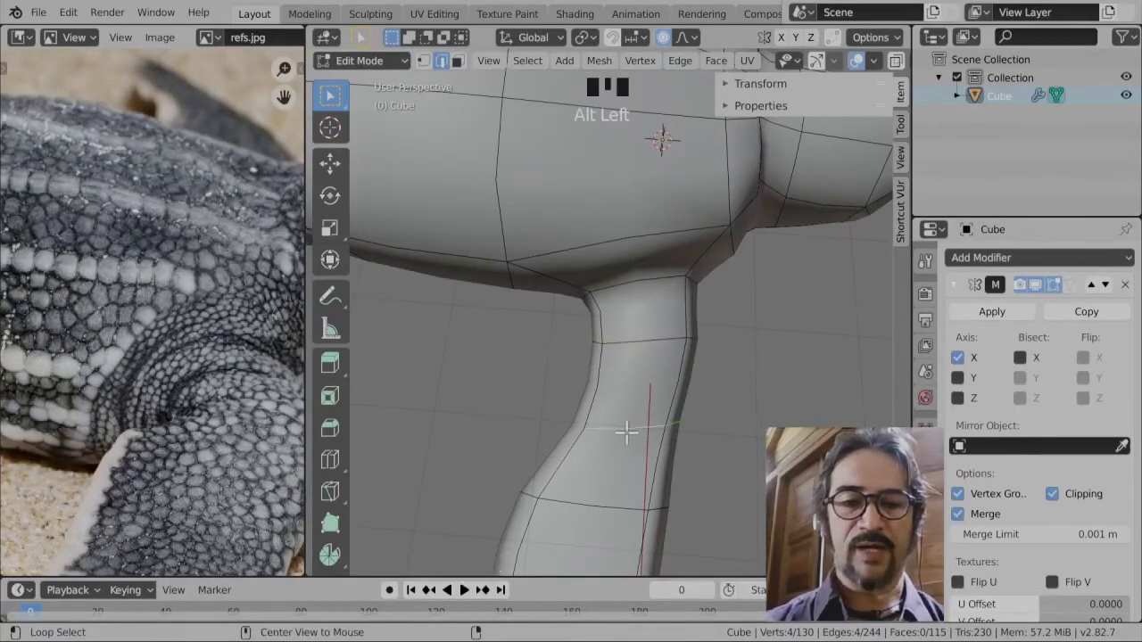
key(g)
click(760, 379)
key(s)
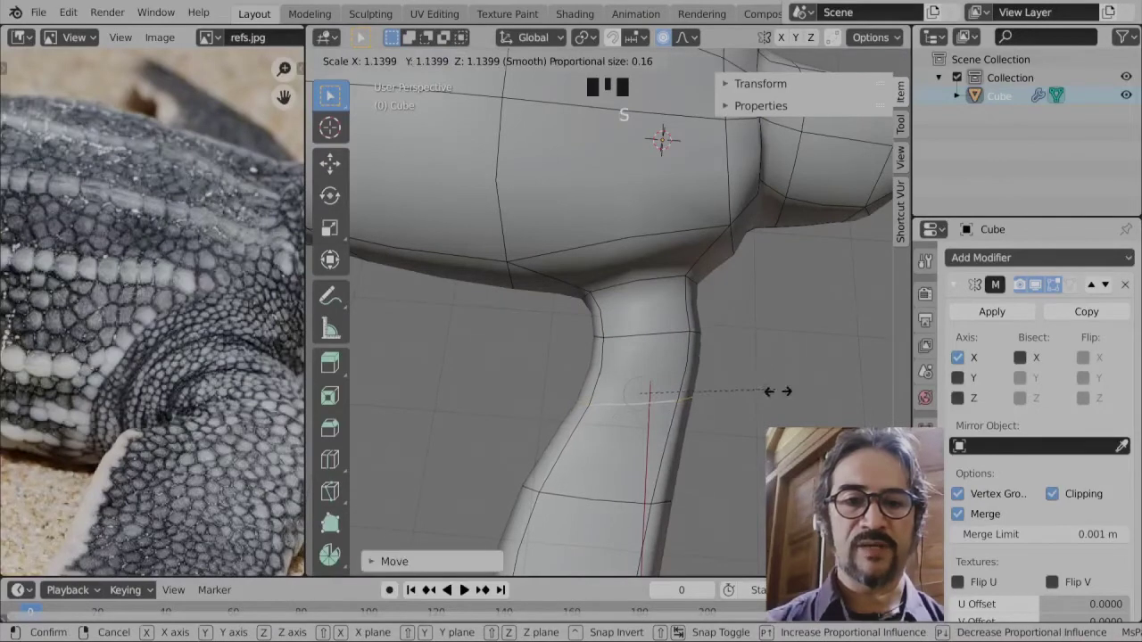
click(800, 412)
key(g)
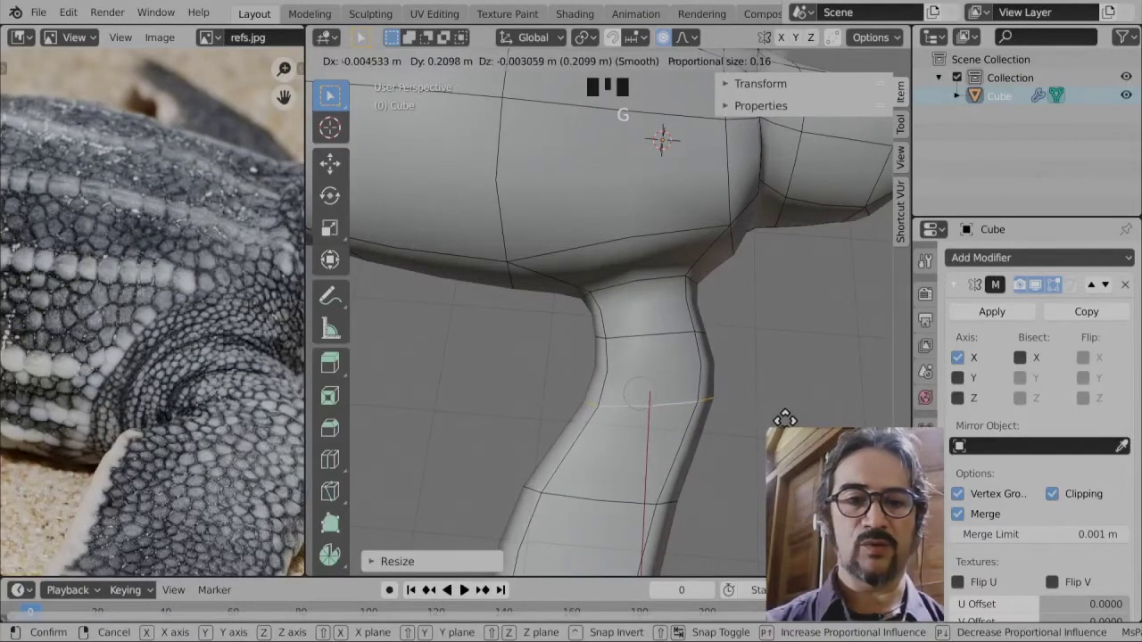
click(783, 416)
- Compare with the reference photo, widen the front flipper's third edge loop along Y, and shift it towards the body
scroll(745, 441, down, 3)
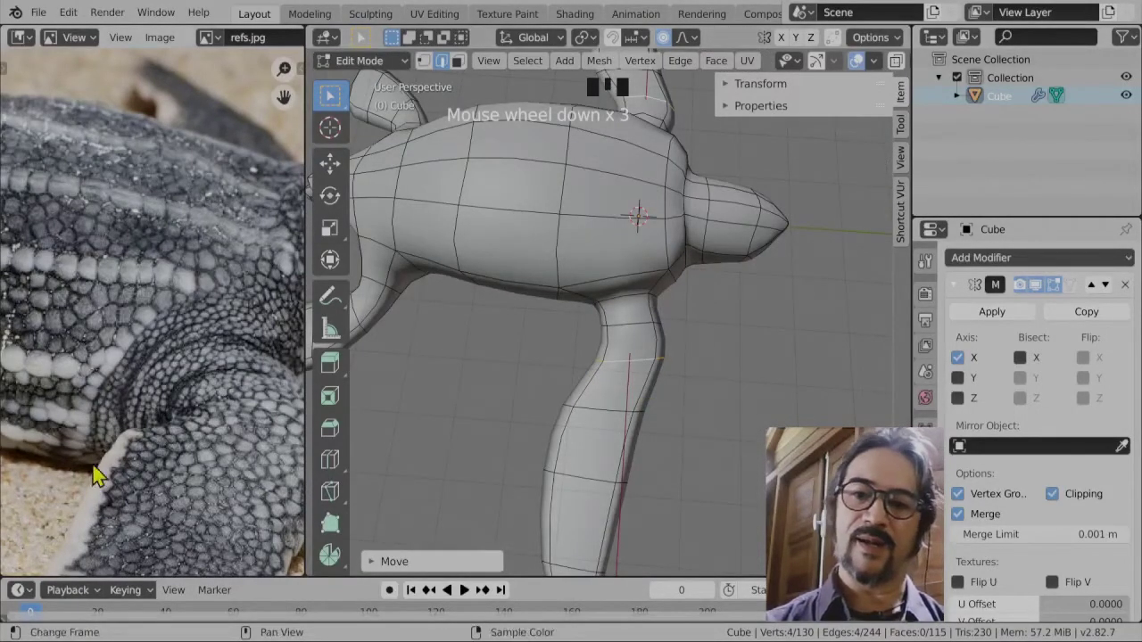
middle_drag(96, 477, 64, 384)
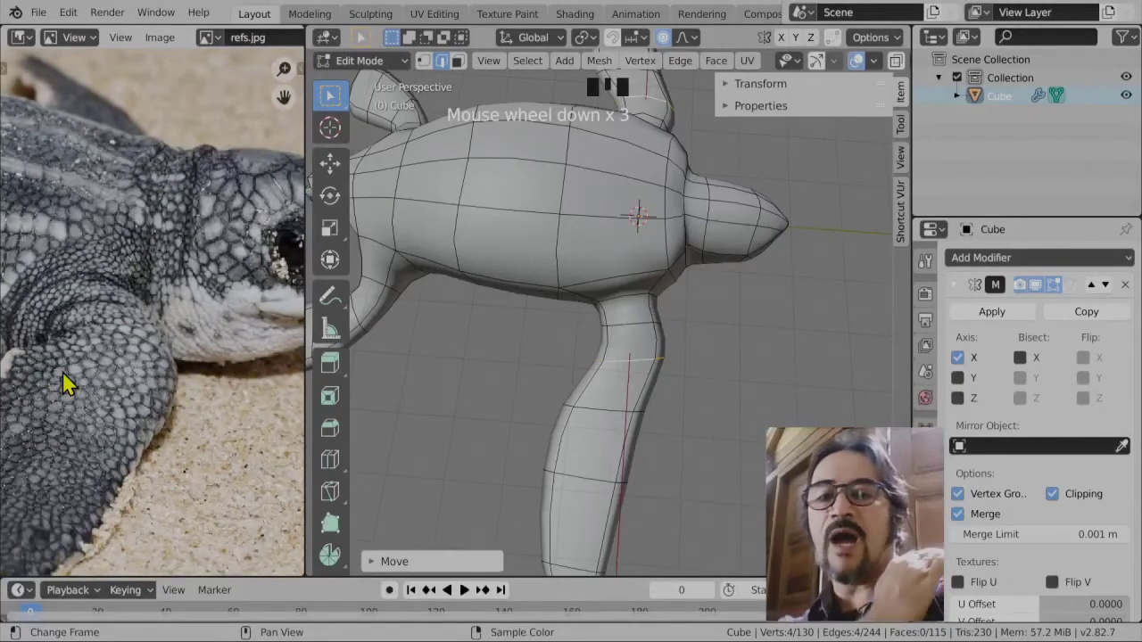
key(s)
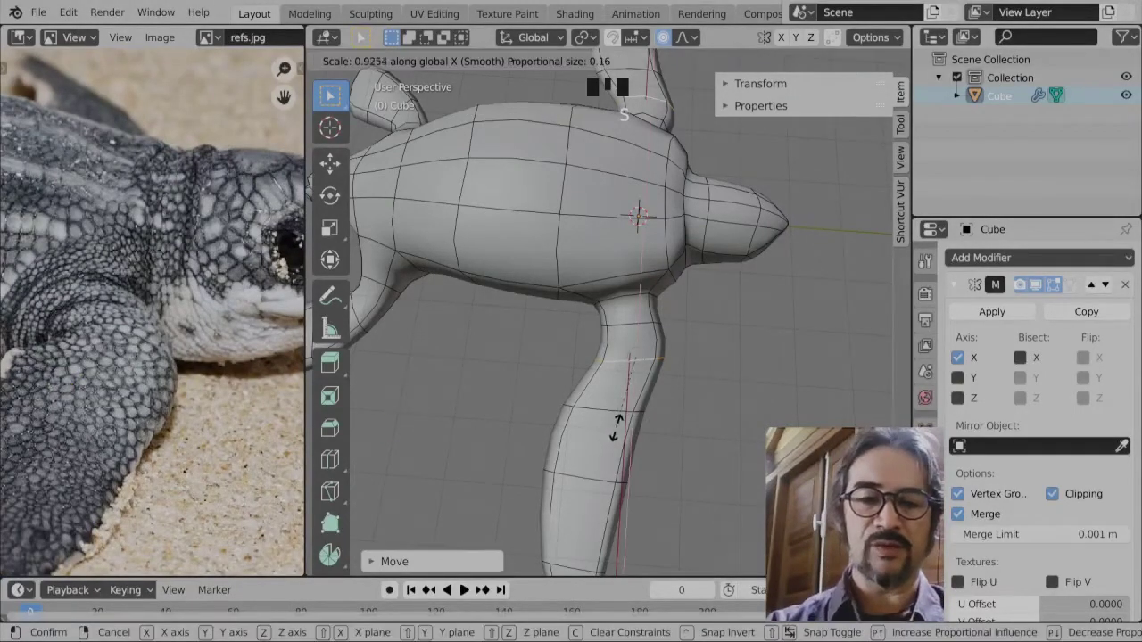
key(y)
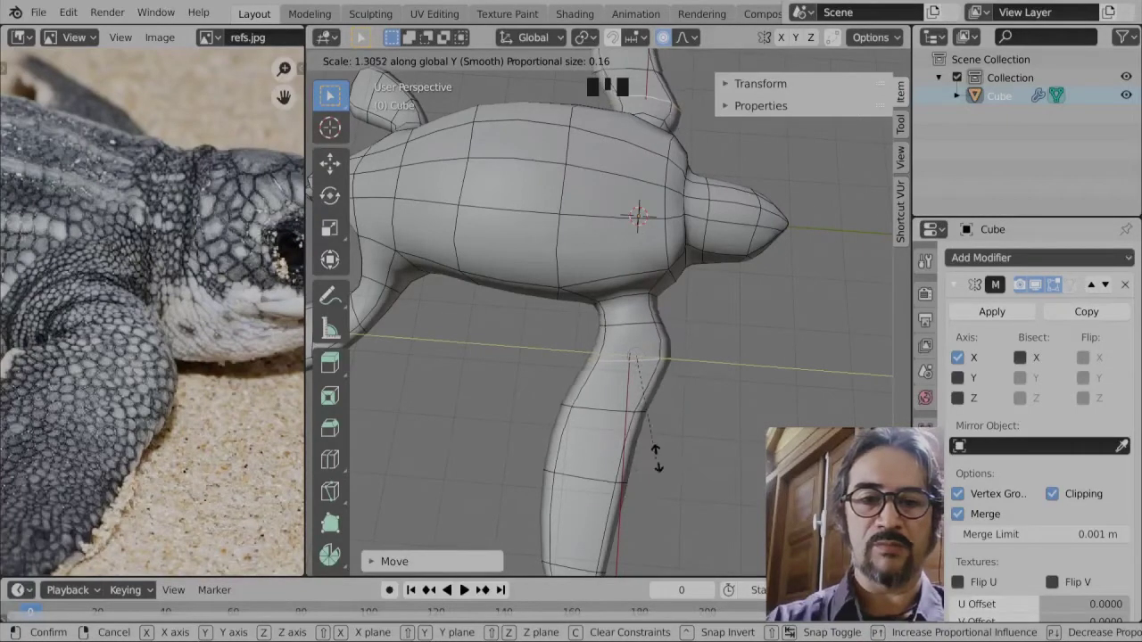
click(639, 481)
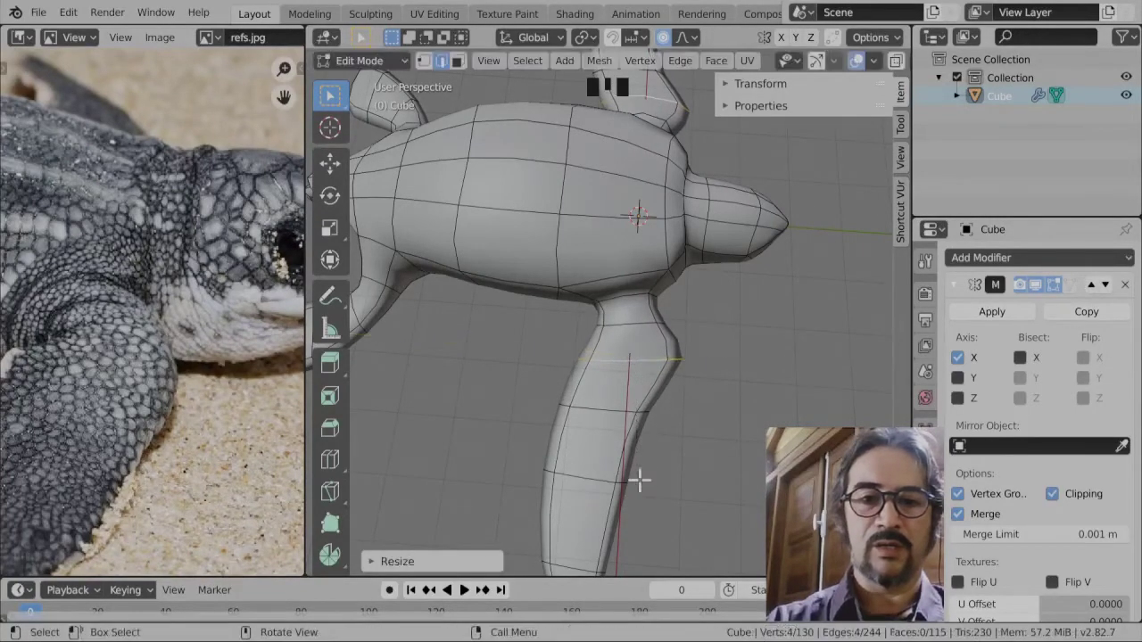
key(g)
click(657, 438)
key(g)
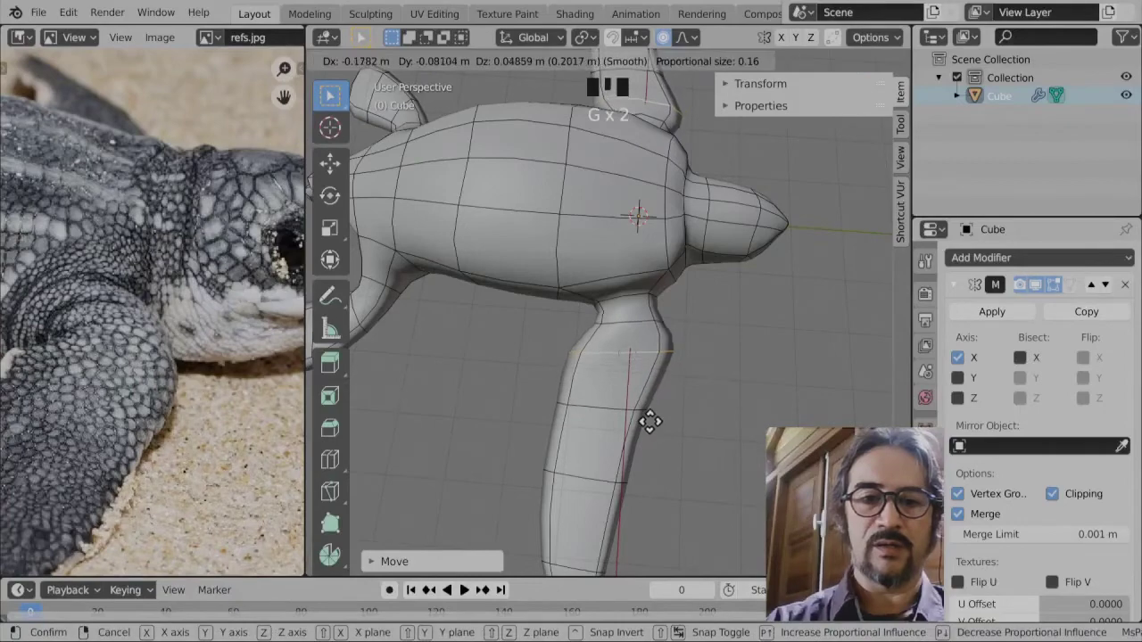
click(650, 435)
- Select the front flipper's fourth edge loop, move it towards the head, and rotate it to follow the flipper's bend
middle_drag(650, 438, 793, 386)
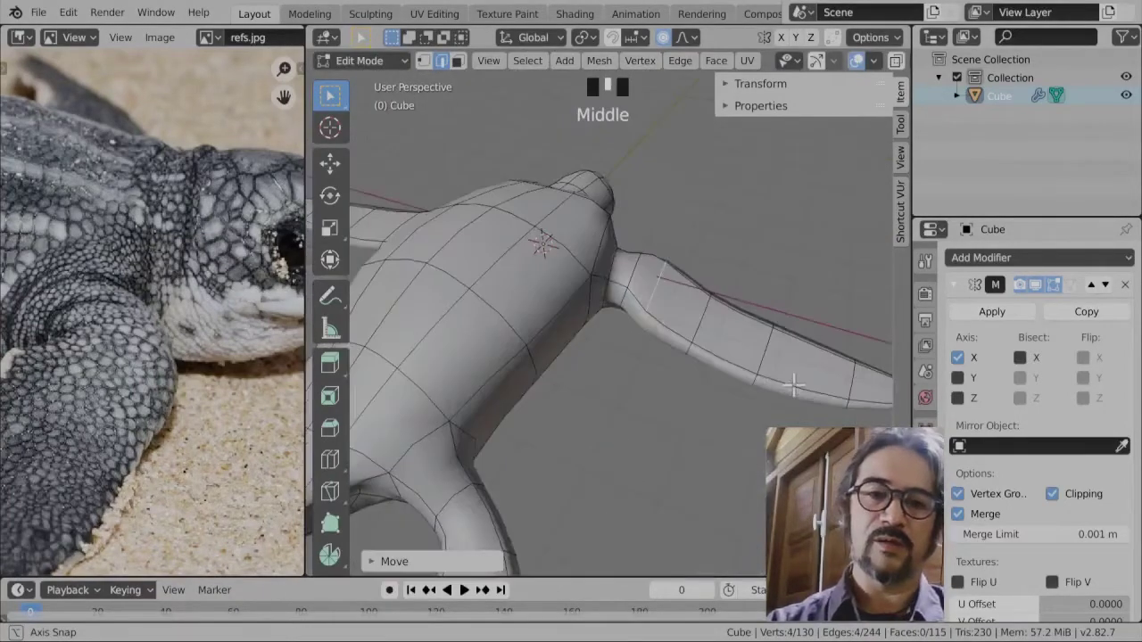
middle_drag(675, 327, 512, 326)
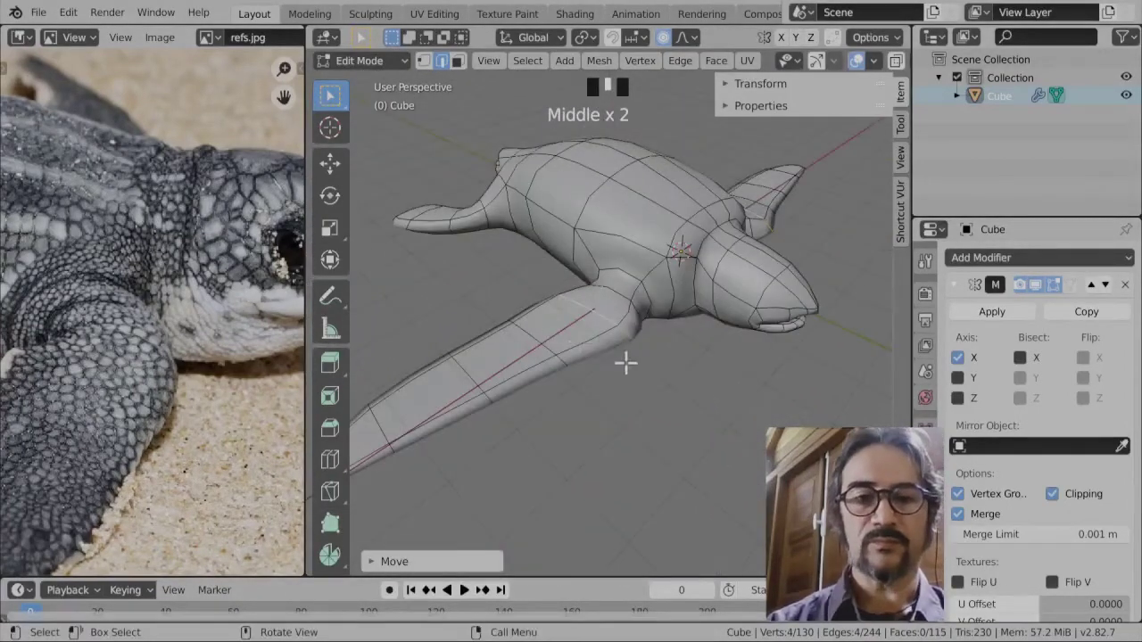
scroll(626, 363, up, 3)
alt+click(473, 393)
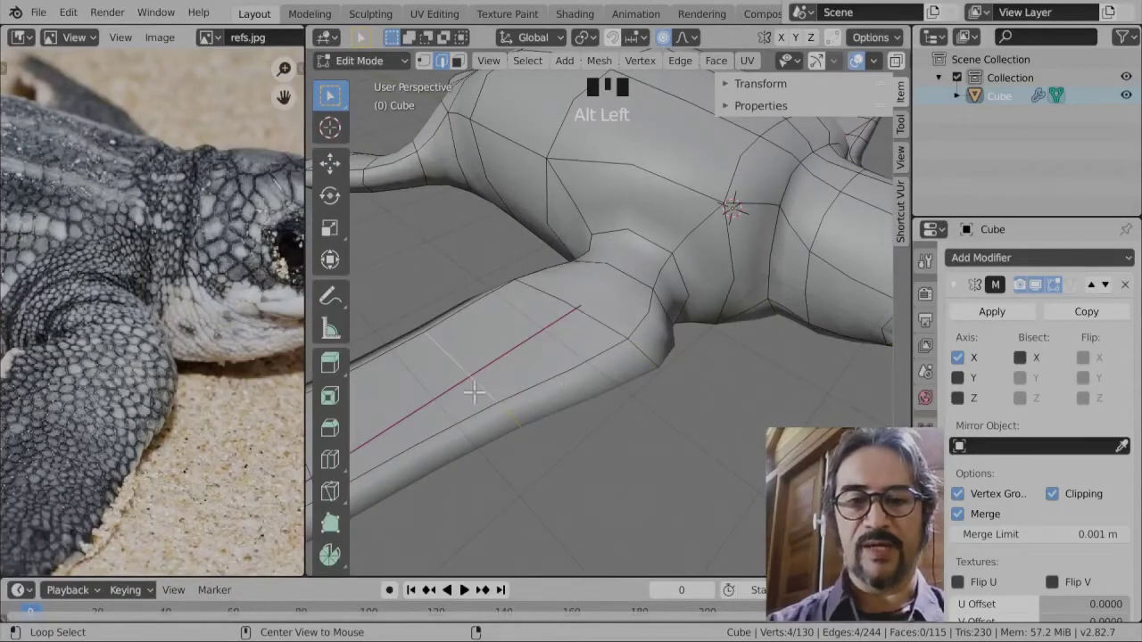
scroll(616, 360, down, 3)
middle_drag(616, 360, 687, 414)
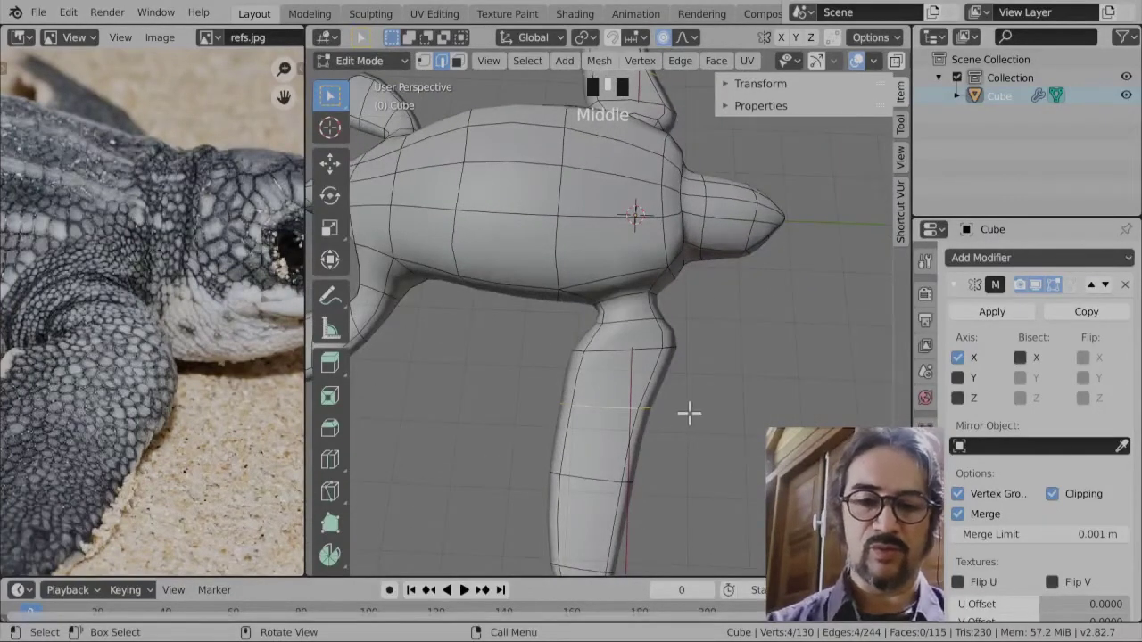
key(g)
click(704, 406)
key(r)
click(695, 435)
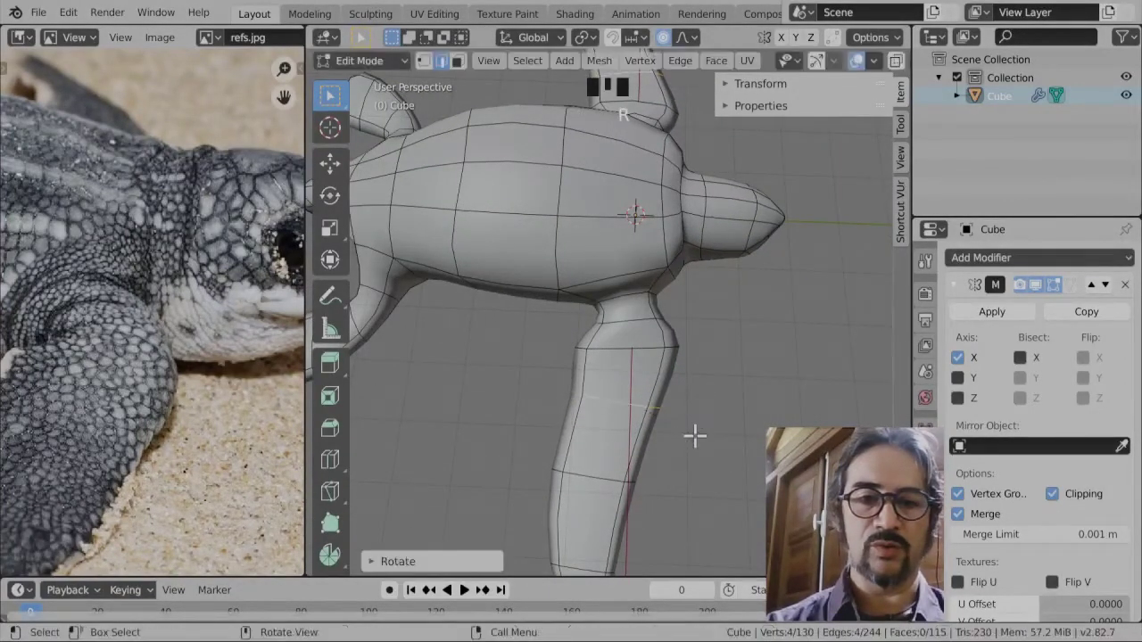
- Adjust the position of the front flipper's fourth edge loop, finishing the placement in top view
key(g)
click(686, 437)
key(KP_7)
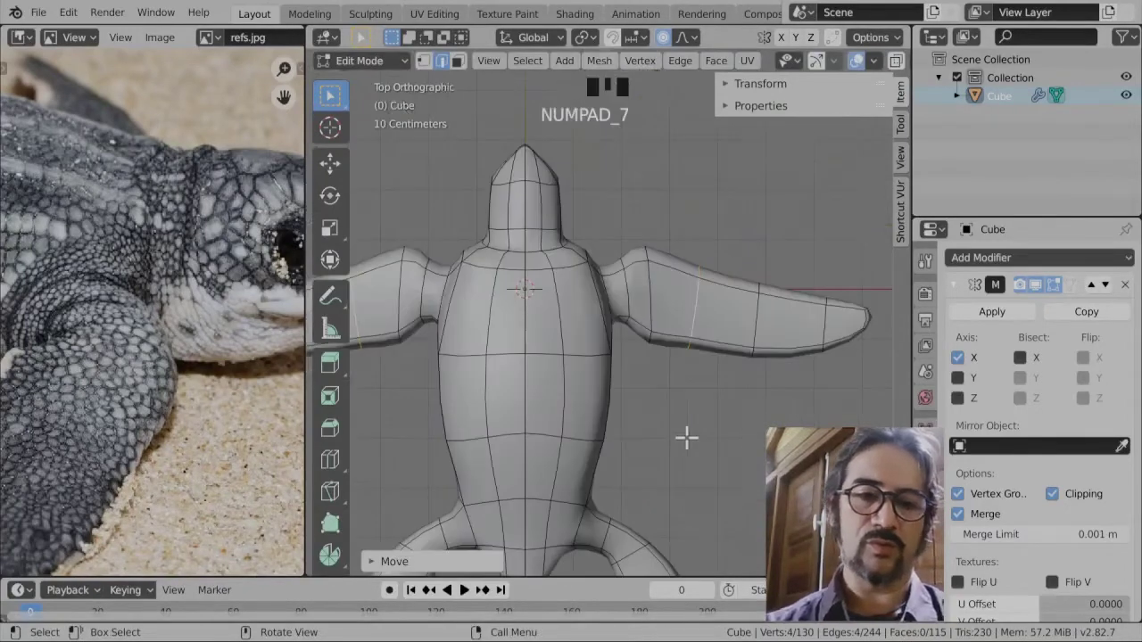
key(g)
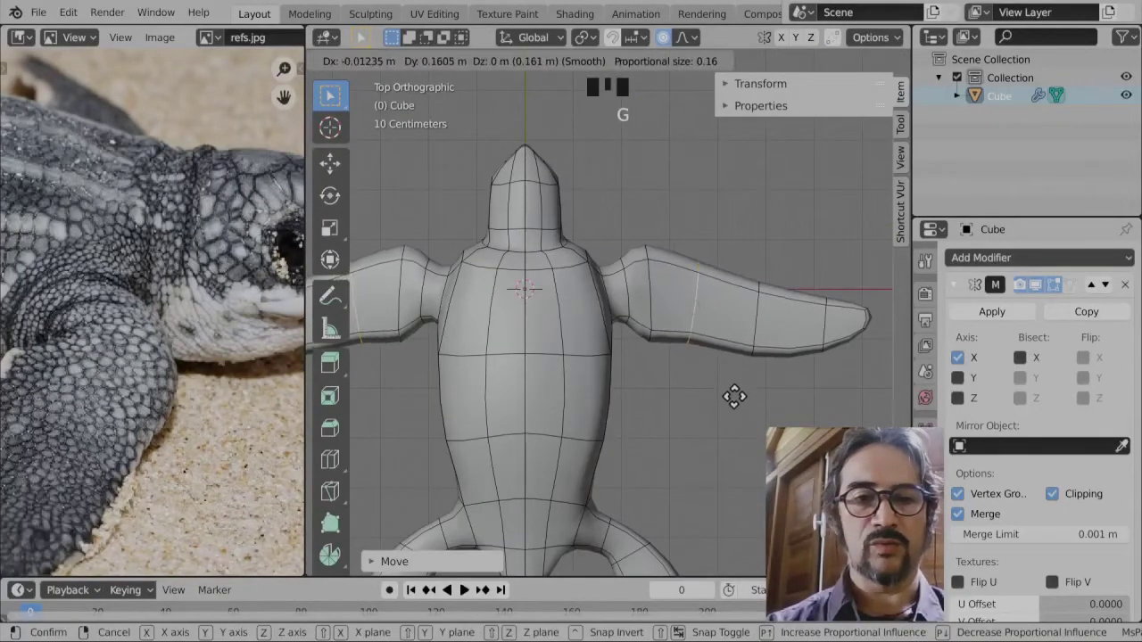
click(733, 398)
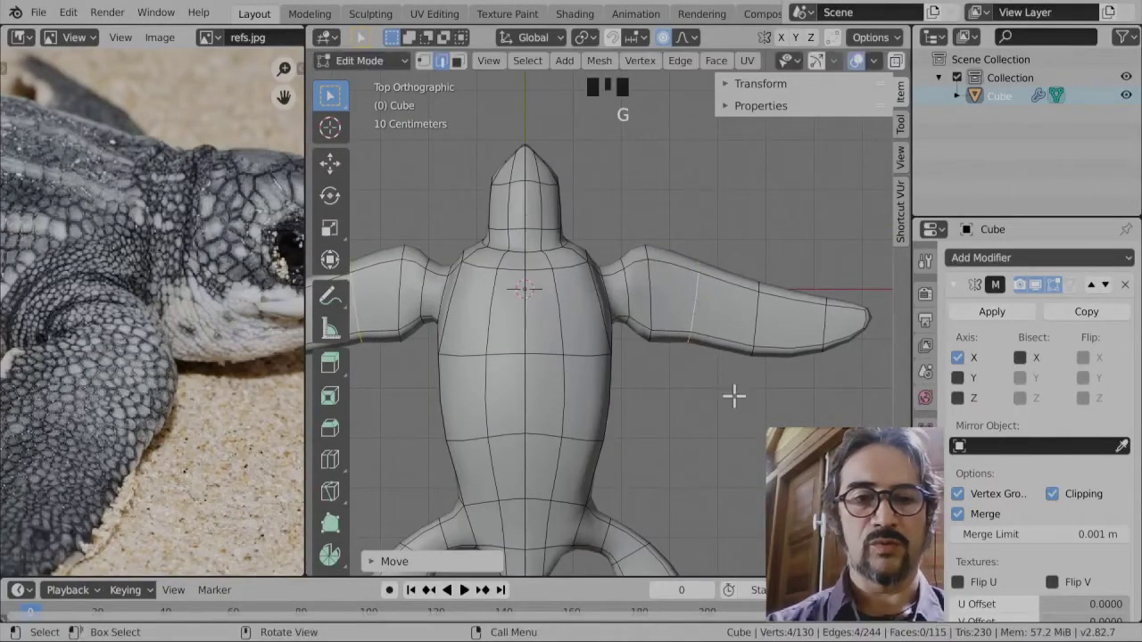
- Move the upper arm's rear edge about 0.46 m towards the tail and body, and pull the armpit edge outwards
click(651, 349)
key(g)
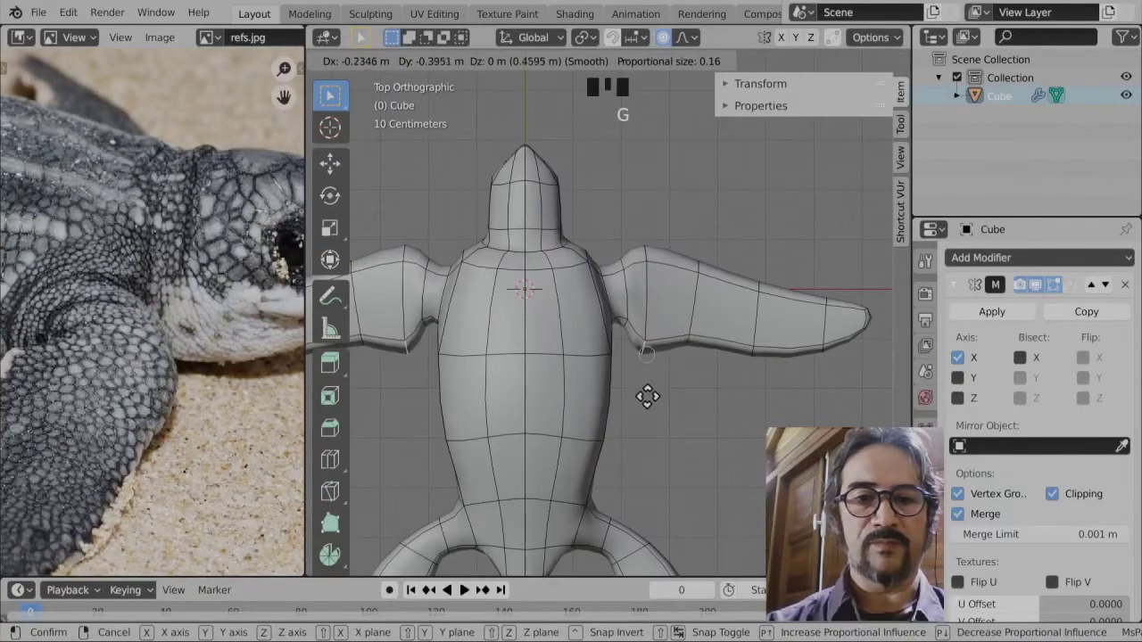
click(647, 396)
scroll(53, 464, down, 3)
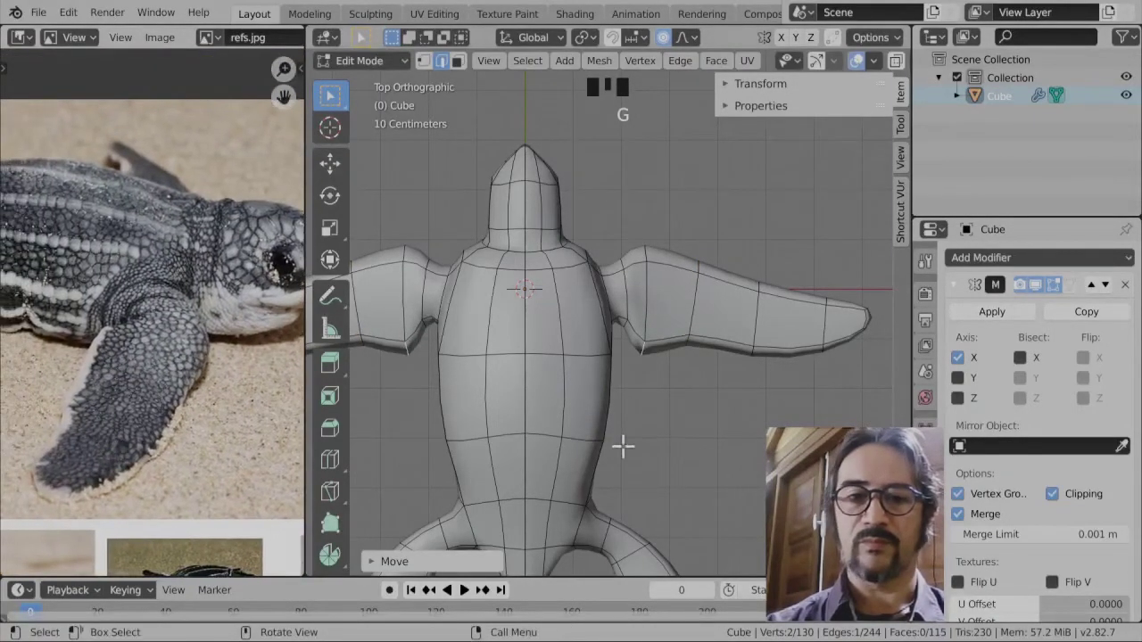
scroll(700, 410, up, 2)
click(627, 331)
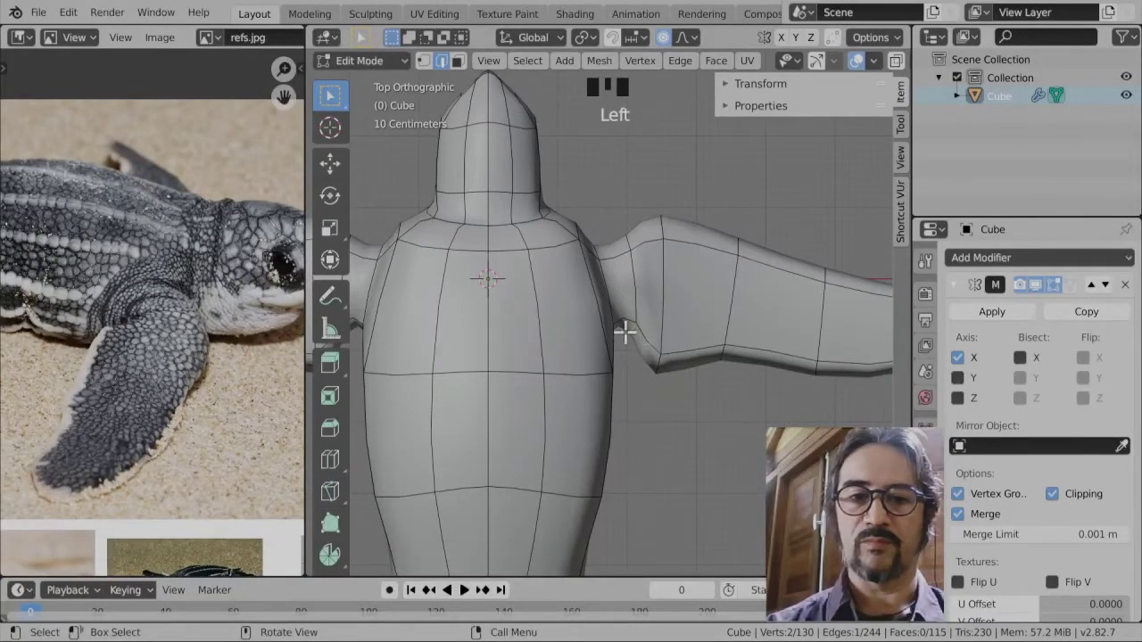
key(g)
click(636, 344)
- Nudge the upper edge of the front flipper's shoulder towards the body and shift the next loop's trailing edge slightly
click(673, 258)
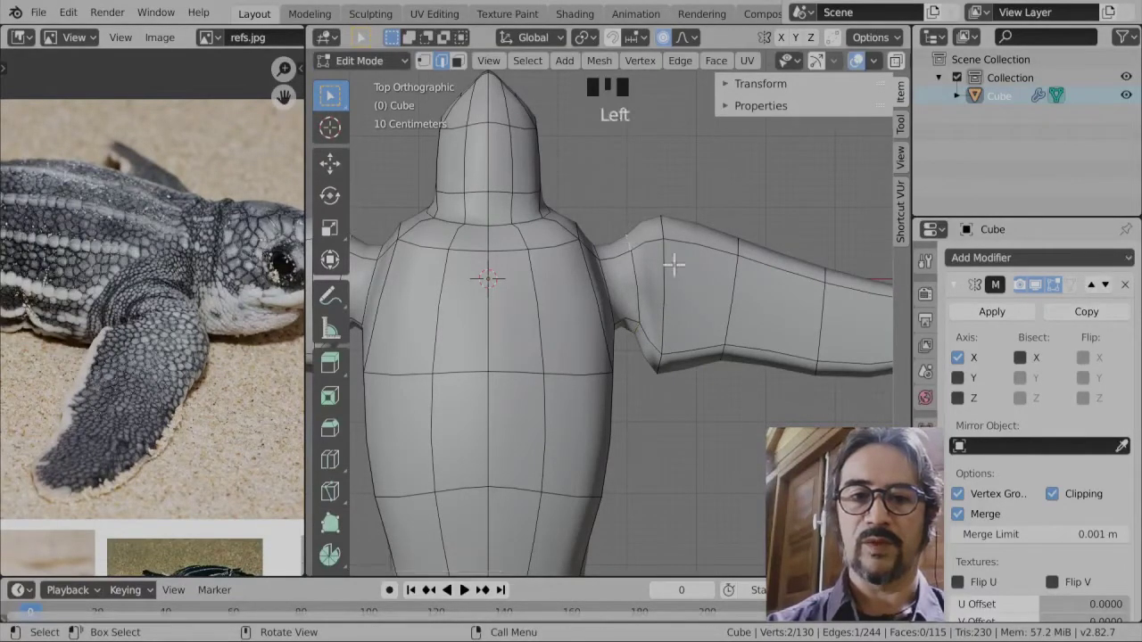
key(g)
click(660, 258)
click(746, 369)
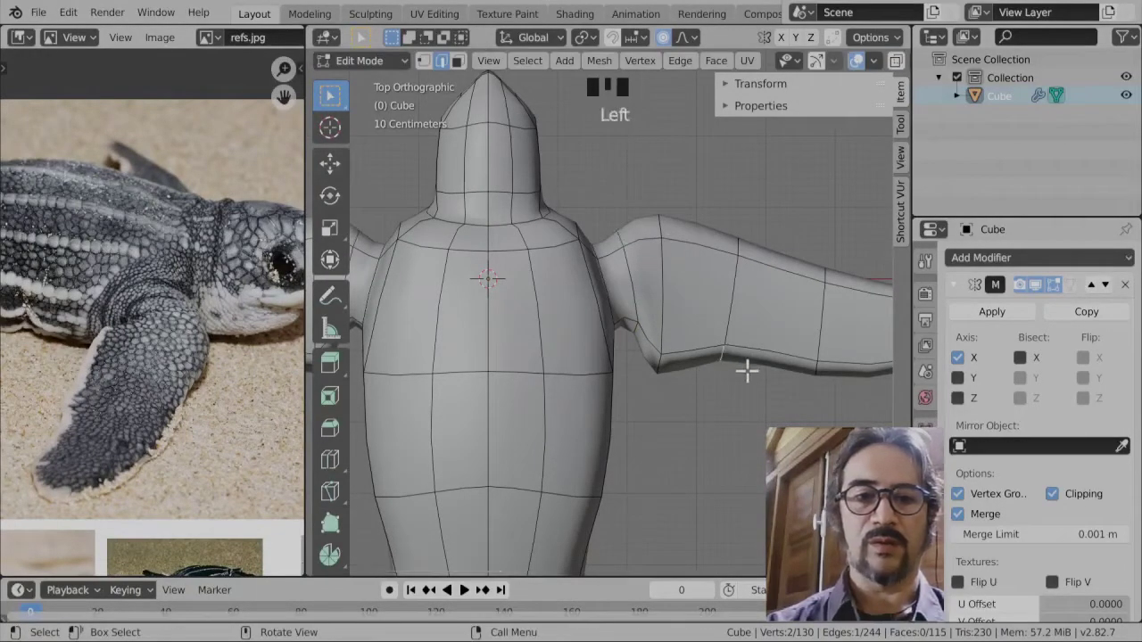
key(g)
click(764, 380)
scroll(768, 385, down, 2)
shift+middle_drag(768, 386, 680, 363)
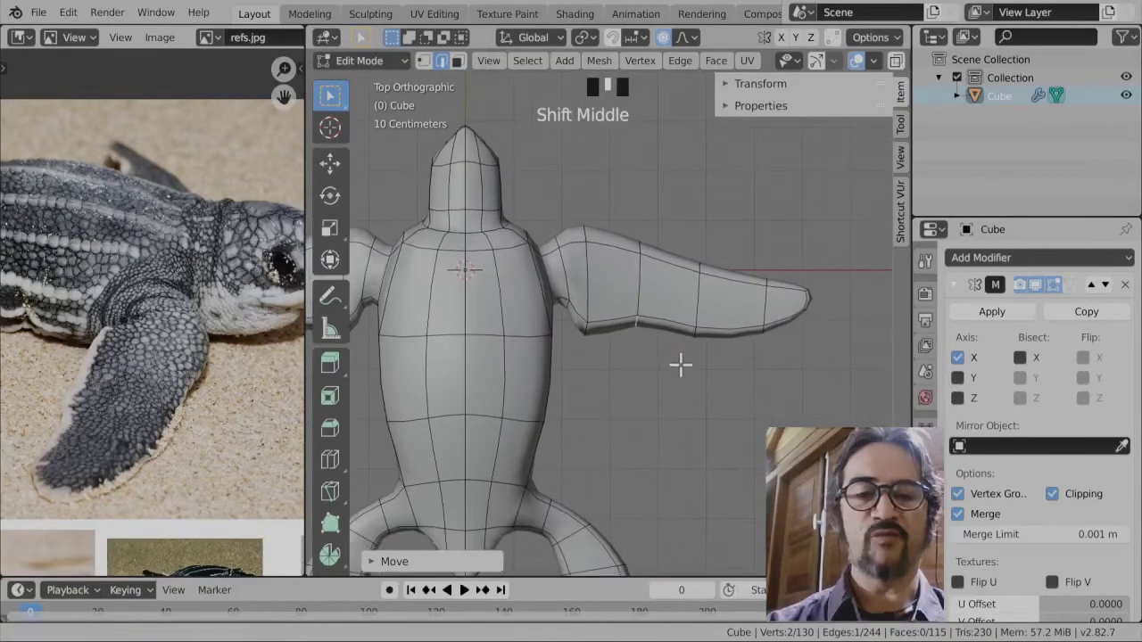
- Move the lengthwise shell edges beside the spine outwards, one at the front and one near the rear
click(542, 331)
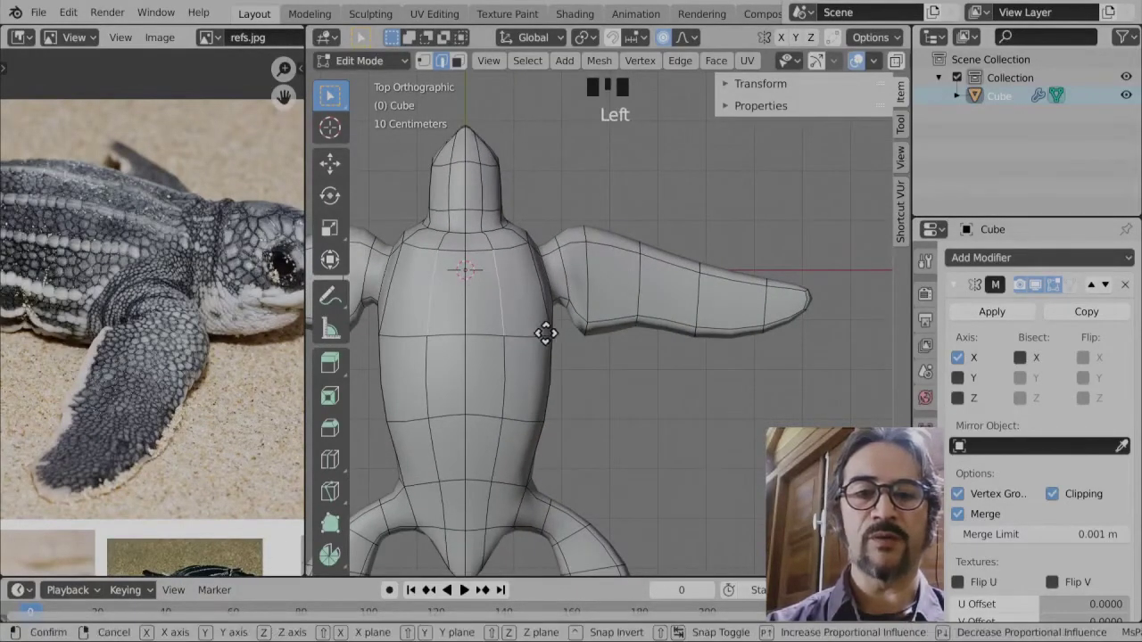
key(g)
click(509, 400)
click(520, 452)
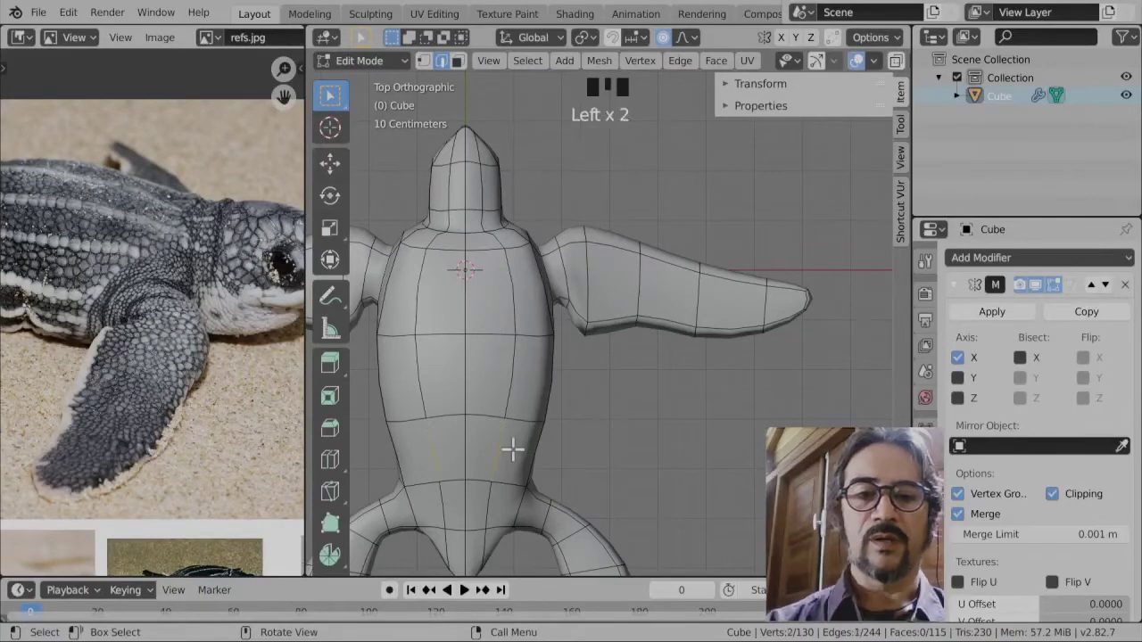
key(g)
click(504, 490)
- Rotate the lengthwise shell edge between the rear flippers and move it away from the centreline
shift+middle_drag(568, 491, 624, 314)
click(553, 342)
key(r)
click(646, 398)
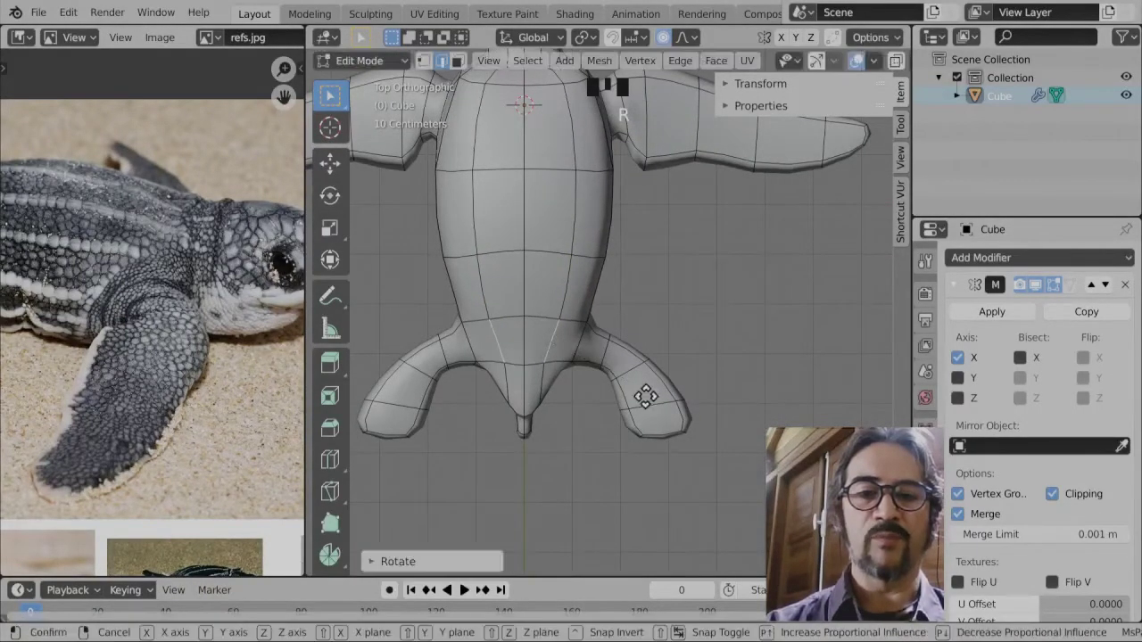
key(g)
click(659, 396)
- Rotate the lengthwise edge just before the tail to follow the taper and move it slightly outwards
scroll(596, 400, up, 3)
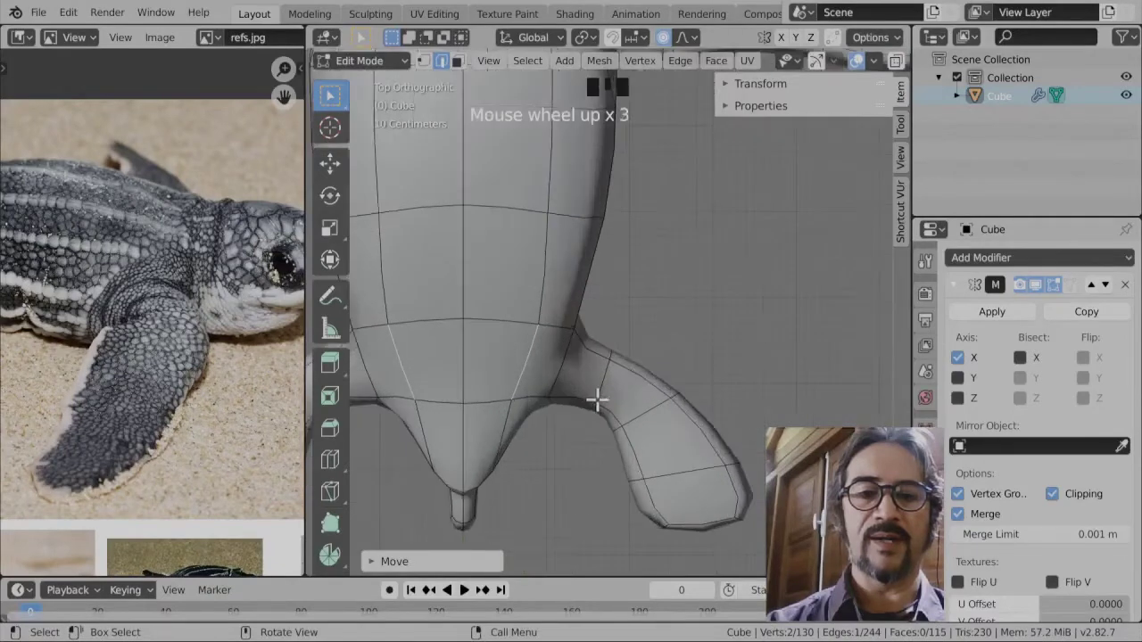
click(501, 432)
key(r)
click(556, 470)
key(r)
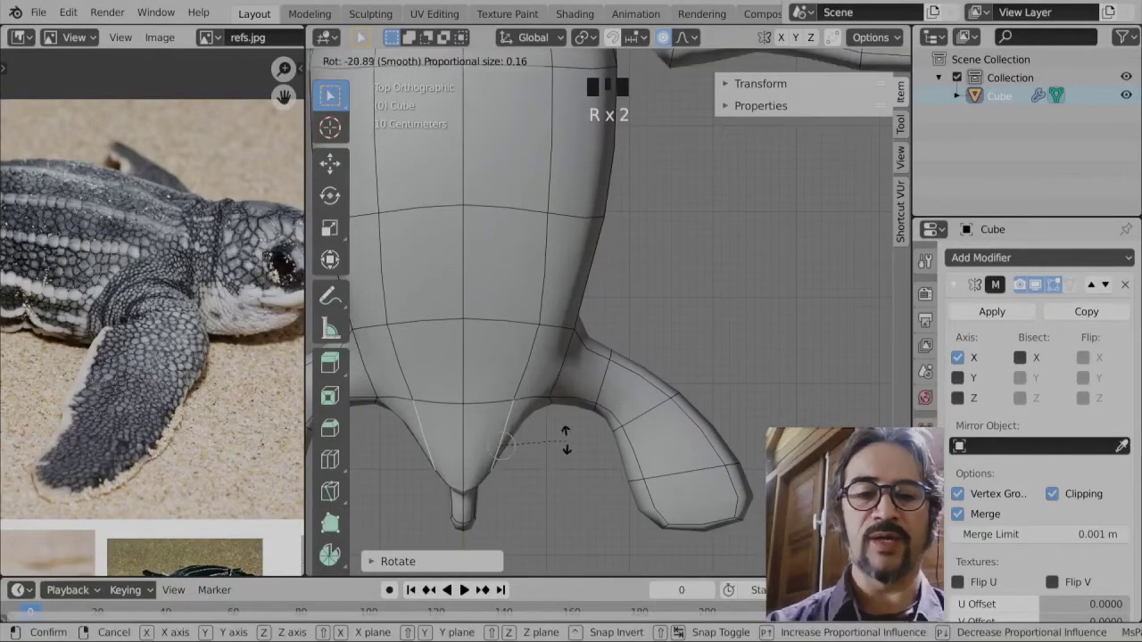
click(566, 443)
key(g)
click(574, 446)
- Move the lengthwise edge at the middle of the shell outwards to even out the line beside the spine
click(548, 285)
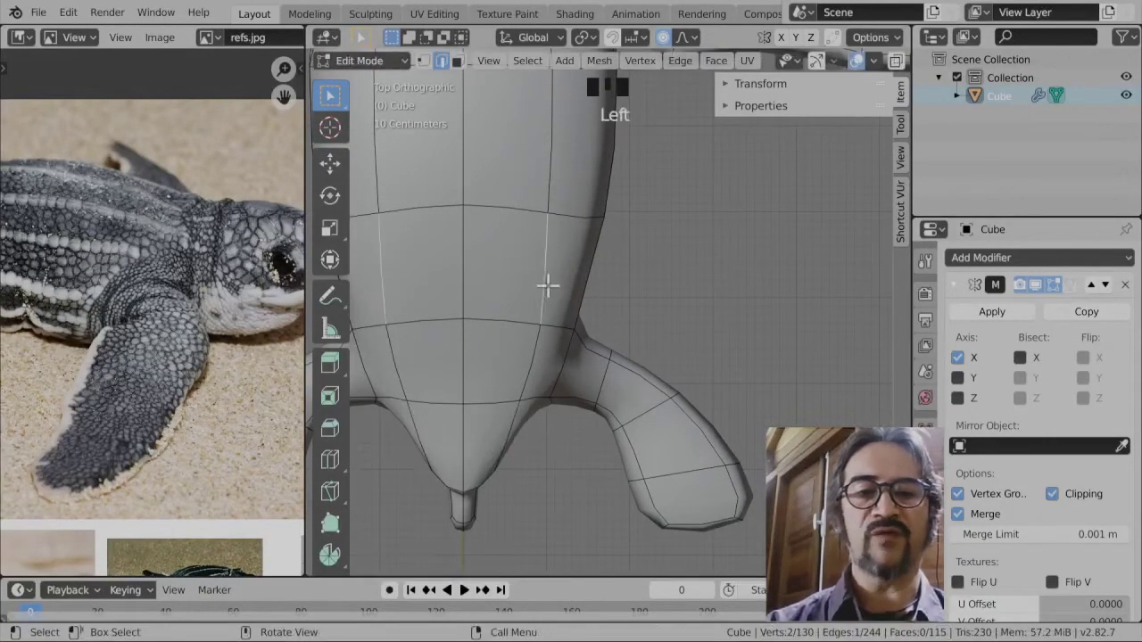
shift+middle_drag(547, 286, 583, 313)
key(g)
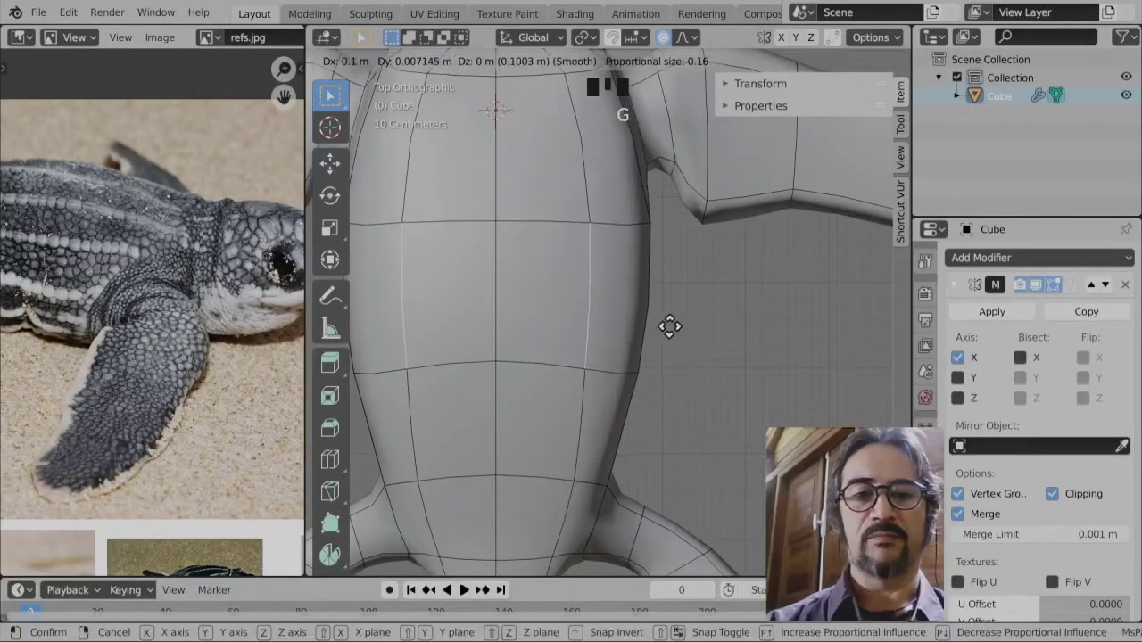
click(683, 362)
- Inspect the shell, tail and rear flippers in perspective, including a look at the shape outside edit mode
middle_drag(683, 362, 606, 367)
scroll(550, 324, down, 2)
scroll(483, 364, up, 3)
shift+middle_drag(482, 364, 553, 383)
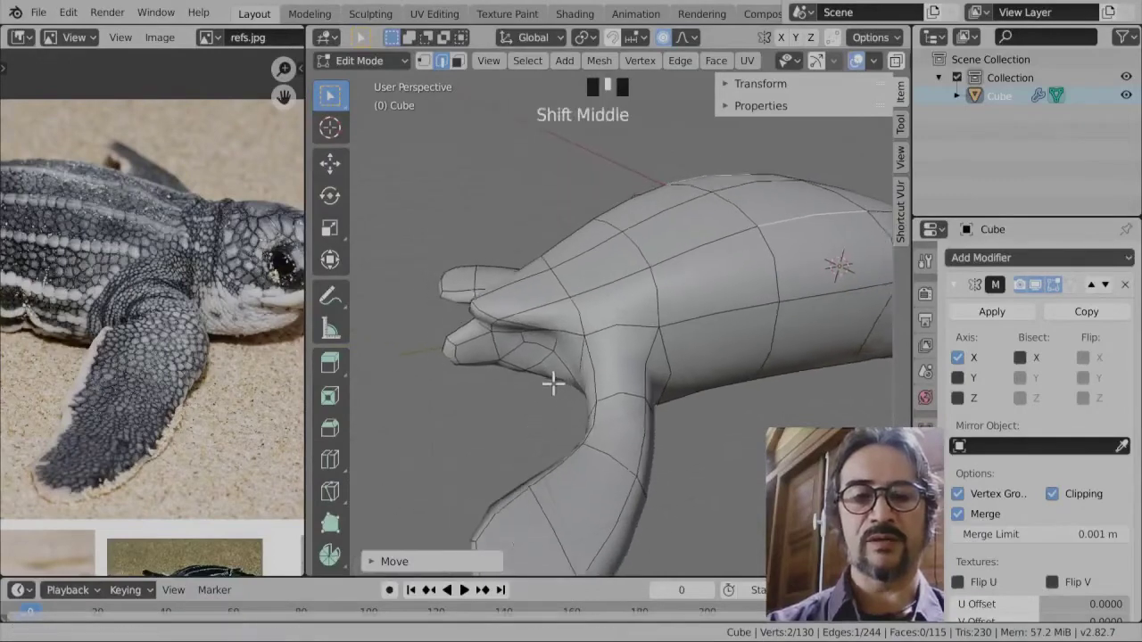
key(Tab)
key(Tab)
middle_drag(524, 423, 646, 433)
- In top view, rotate the edge loop near the rear flipper's base and move it towards the body by about 0.31 m
key(KP_7)
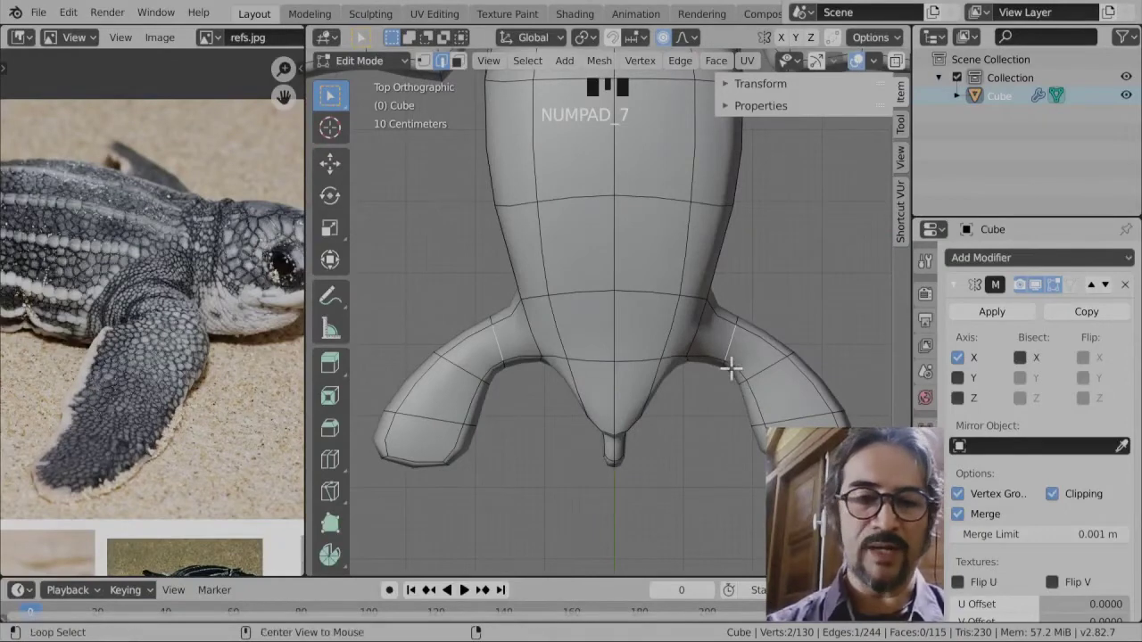
key(r)
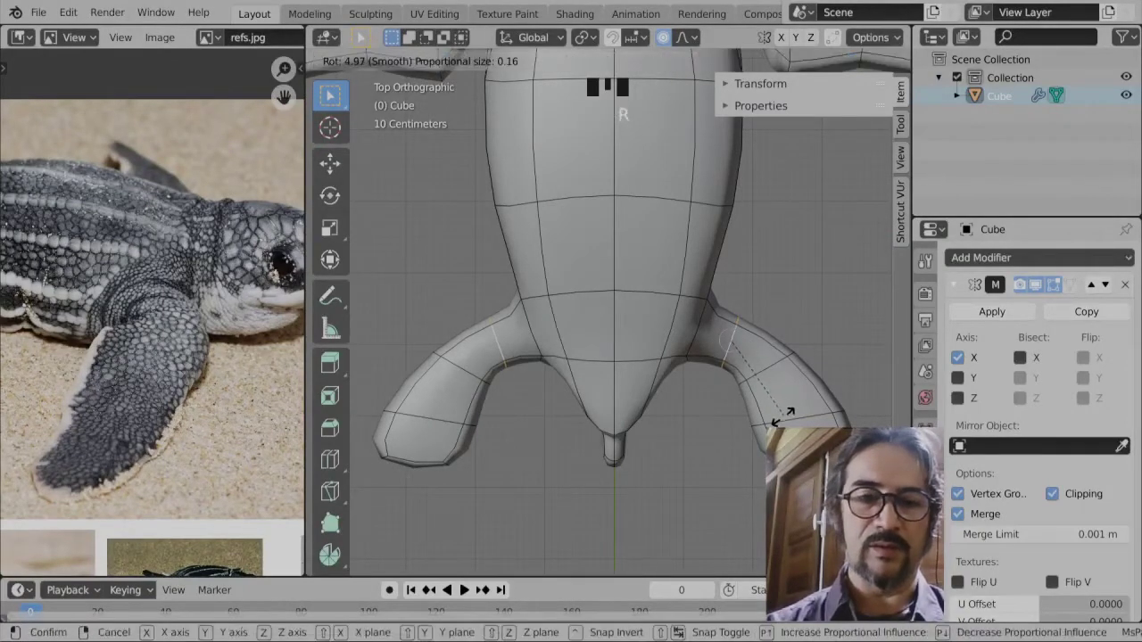
click(771, 421)
key(g)
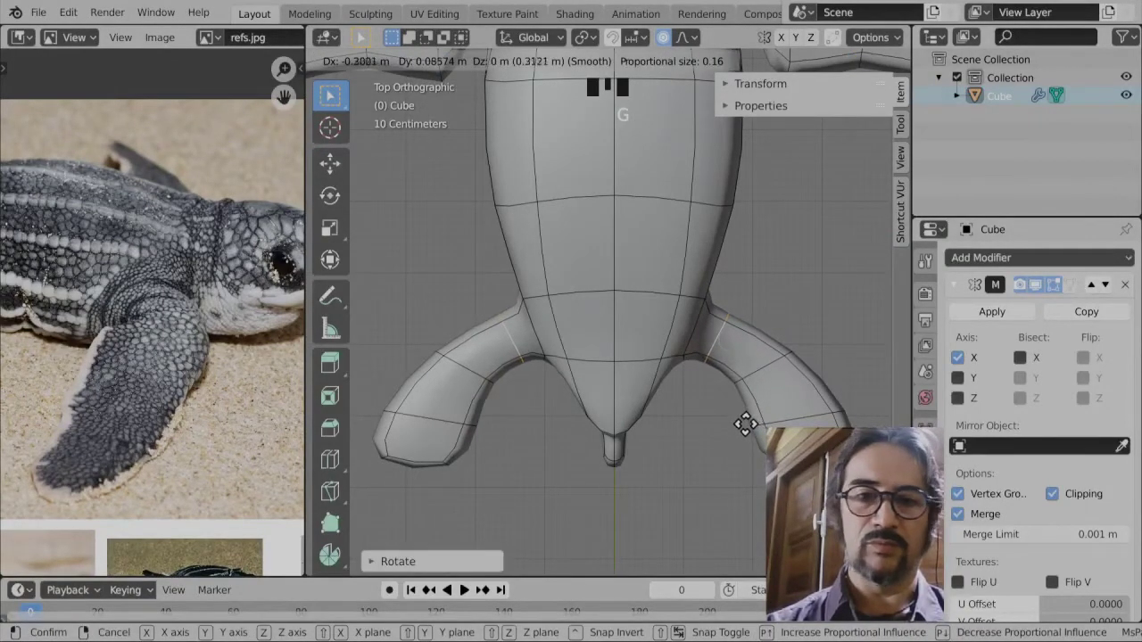
click(744, 424)
- Move the edge loop at the middle of the rear flipper inwards and forwards to match the reference photo
scroll(164, 365, down, 2)
scroll(76, 384, up, 2)
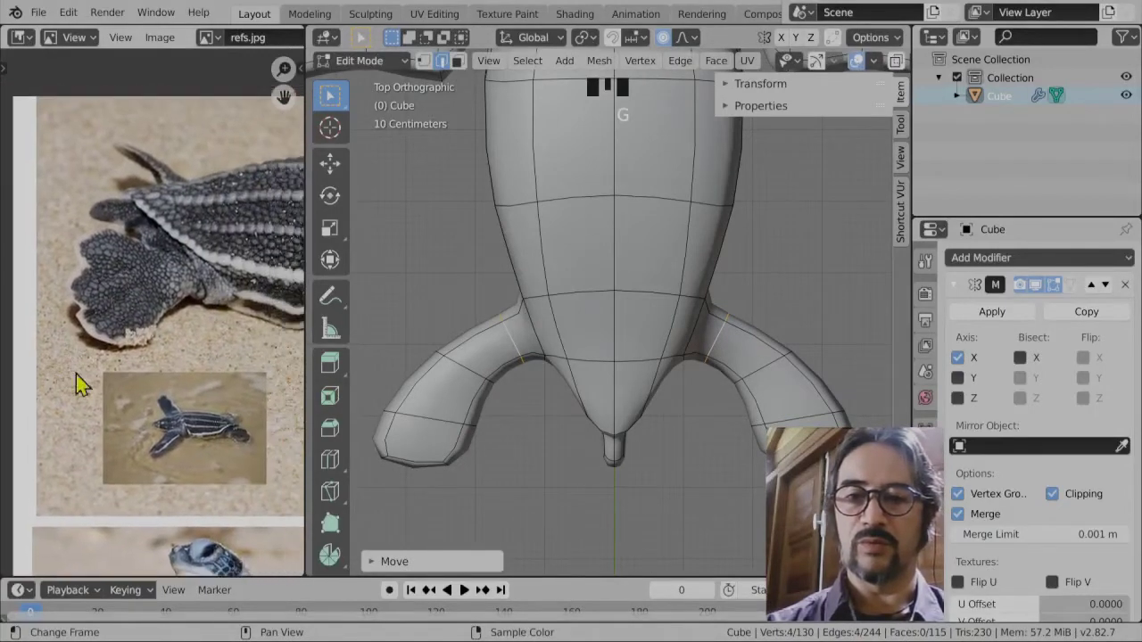
ctrl+click(778, 378)
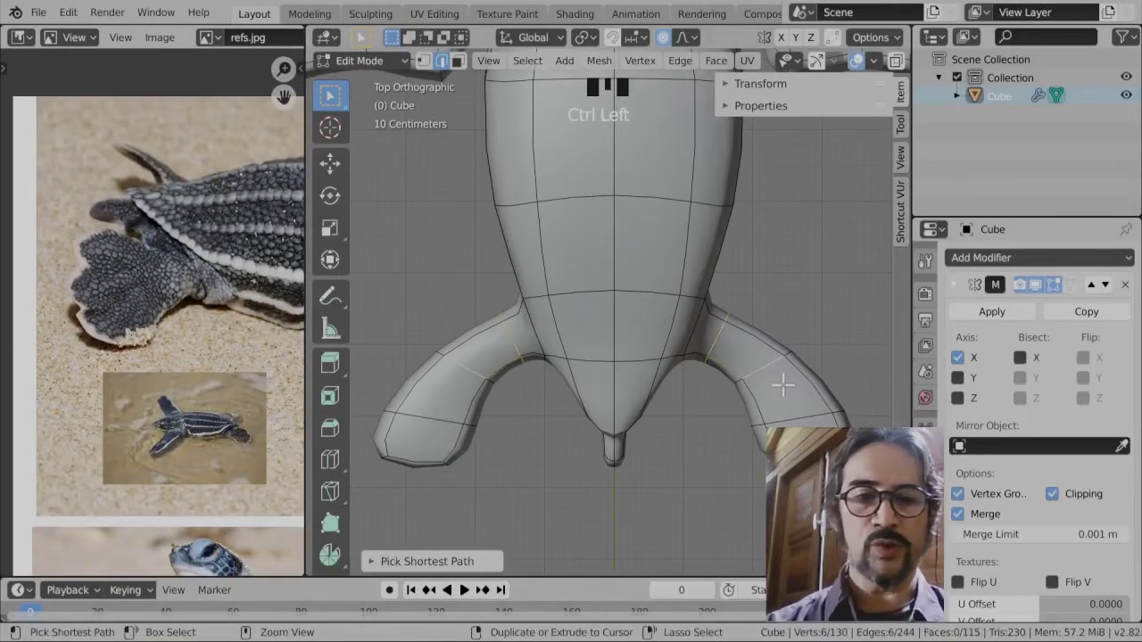
click(764, 366)
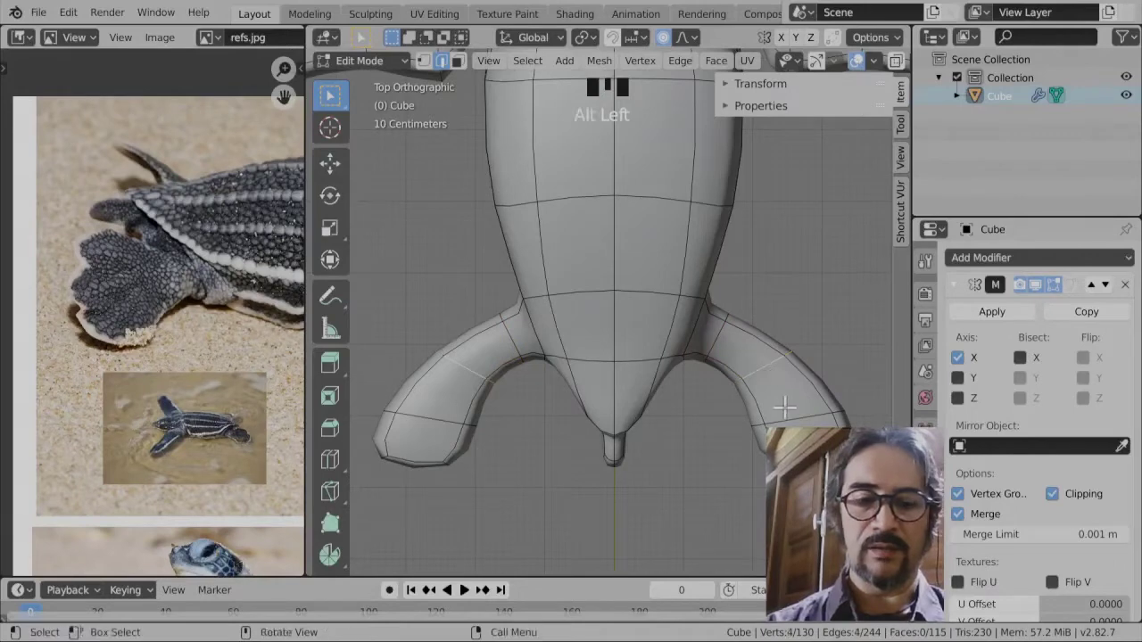
key(g)
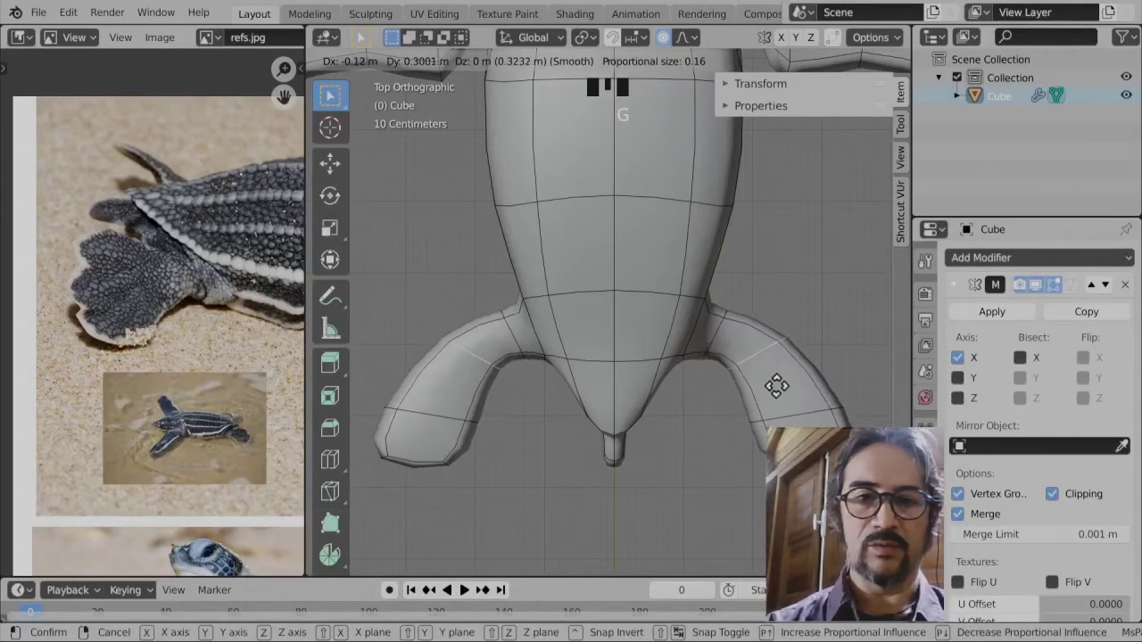
click(776, 386)
key(g)
click(781, 421)
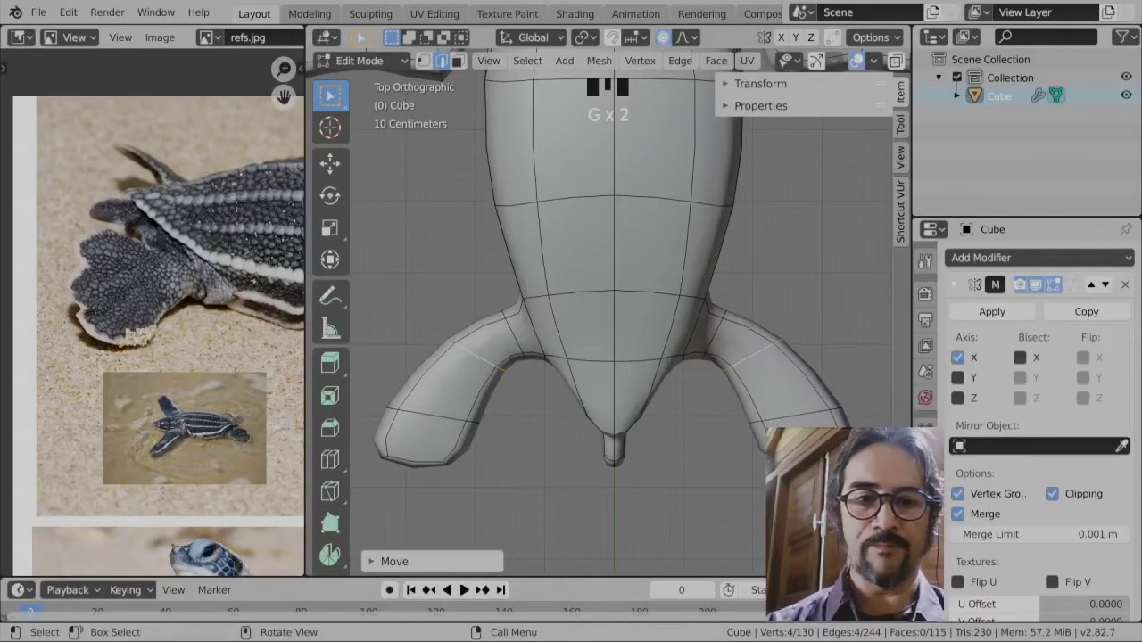
- Move the edge loop near the rear flipper's tip about 0.28 m towards the body and scale it along X by about 1.45
alt+click(797, 412)
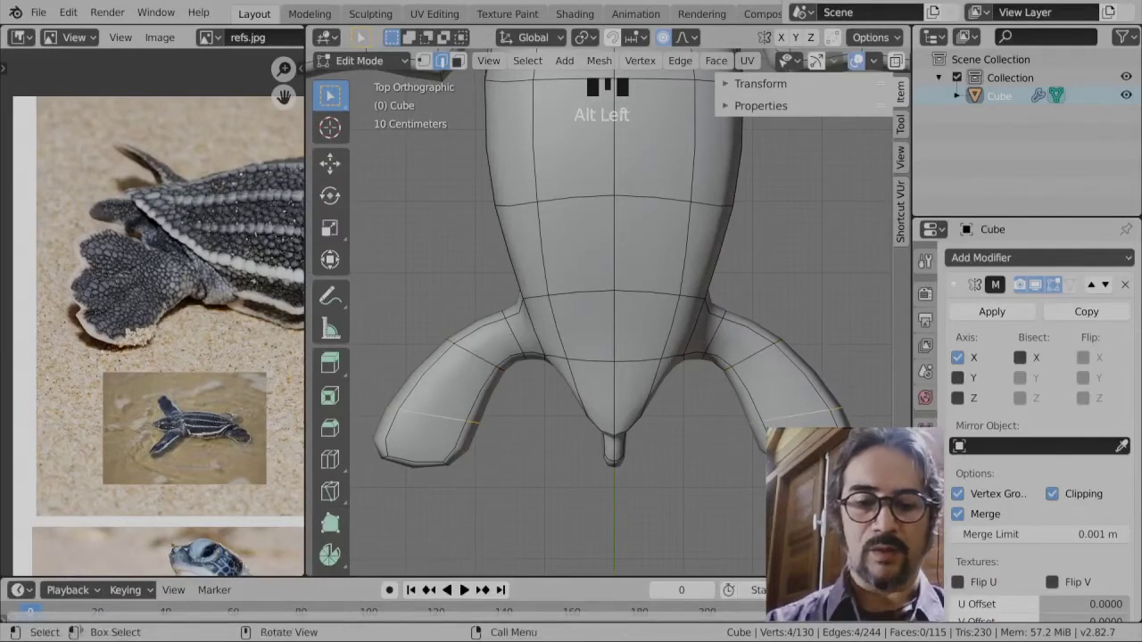
key(g)
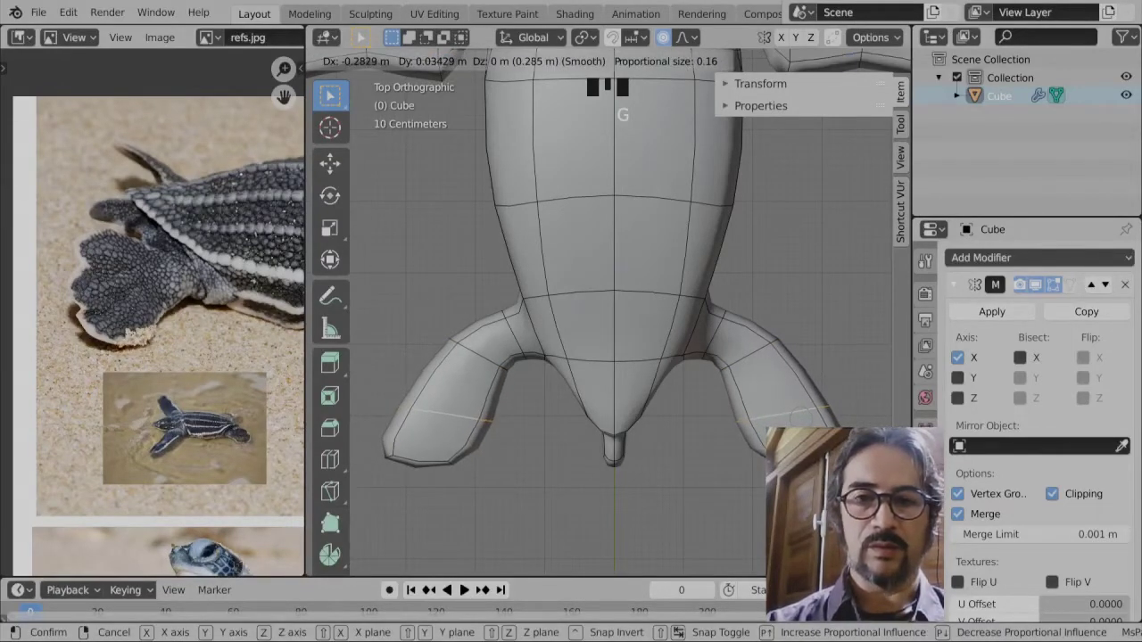
key(Return)
key(s)
key(x)
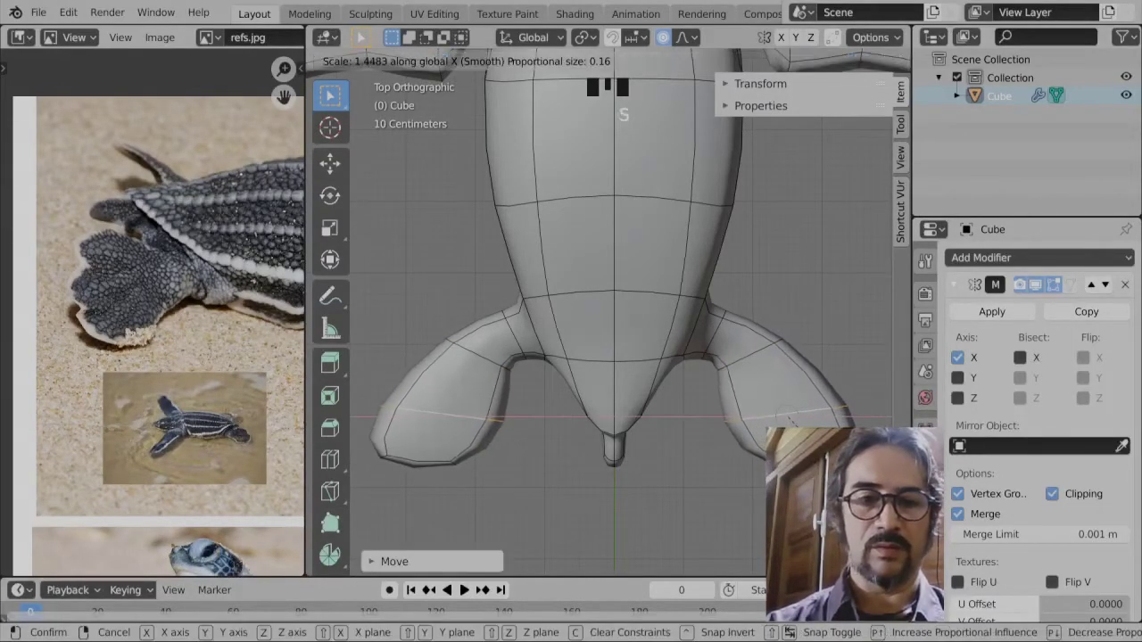
key(Return)
key(s)
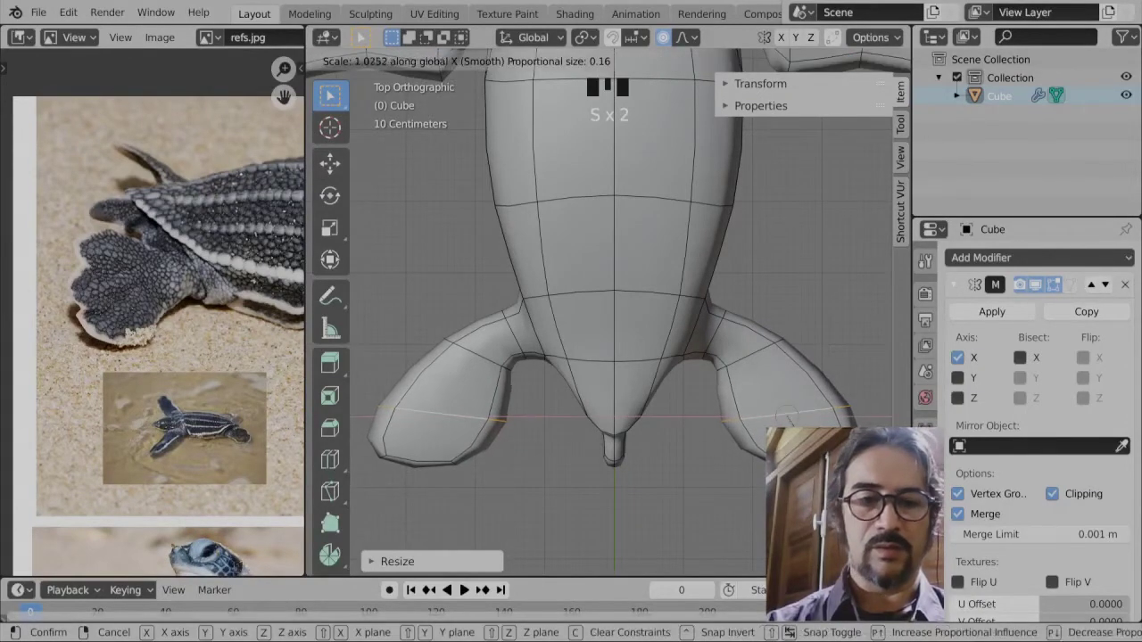
key(Escape)
- Leave edit mode, view the whole turtle in perspective and save the file with Save As
key(Tab)
middle_drag(616, 267, 746, 375)
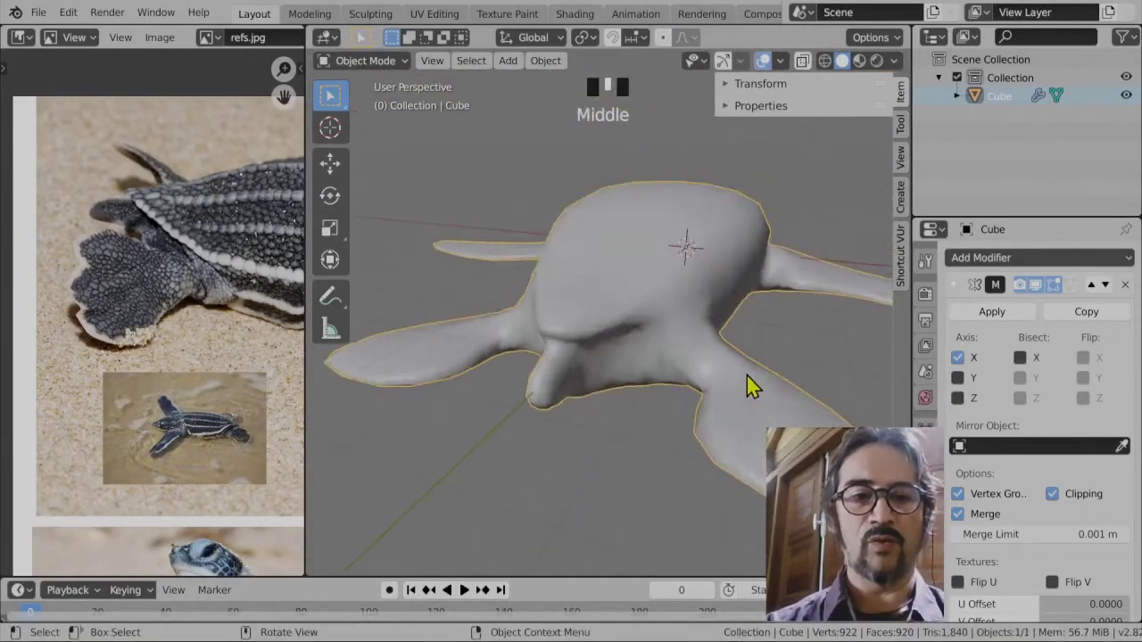
scroll(752, 386, down, 4)
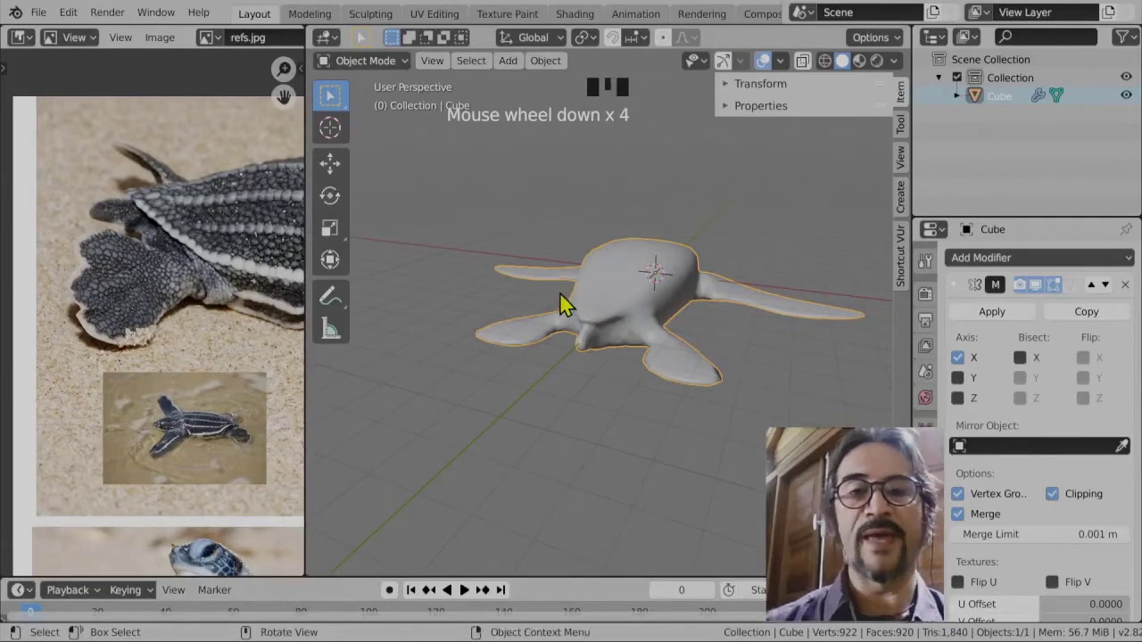
middle_drag(637, 235, 619, 352)
click(39, 13)
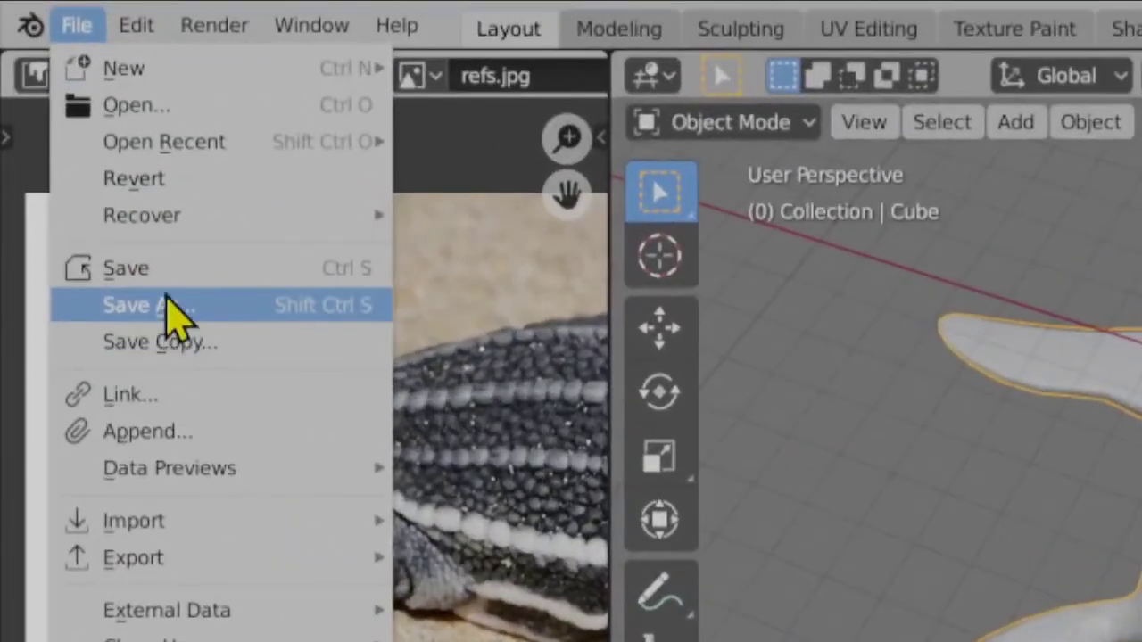
click(143, 305)
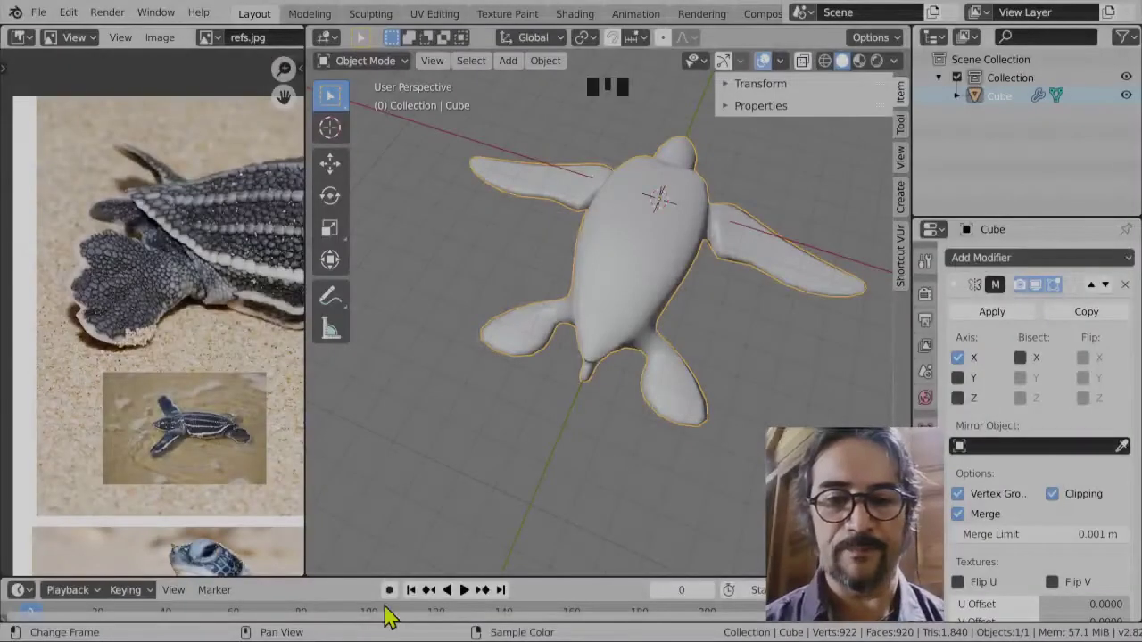
- Collapse the Mirror modifier's settings and expand those of the Subdivision modifier
scroll(642, 387, up, 3)
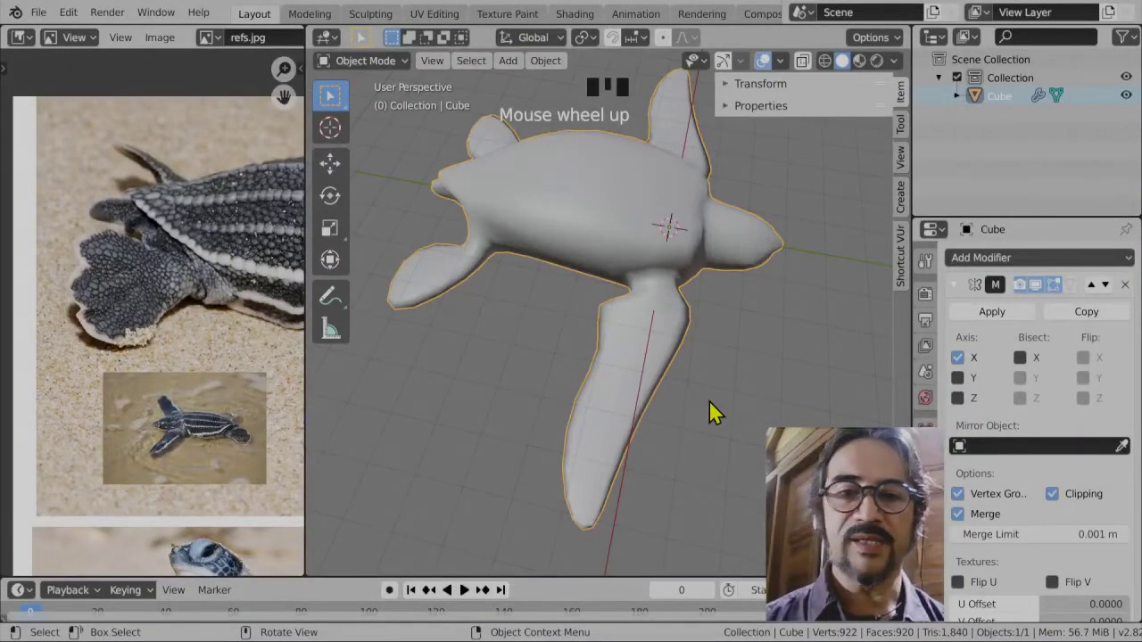
middle_drag(726, 330, 977, 284)
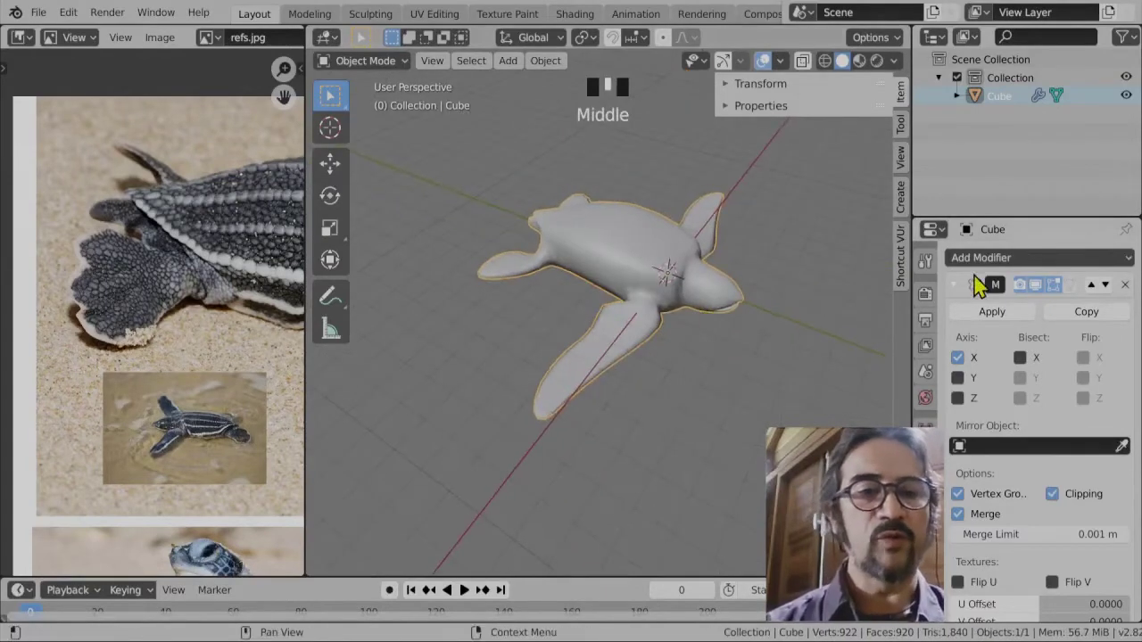
click(953, 284)
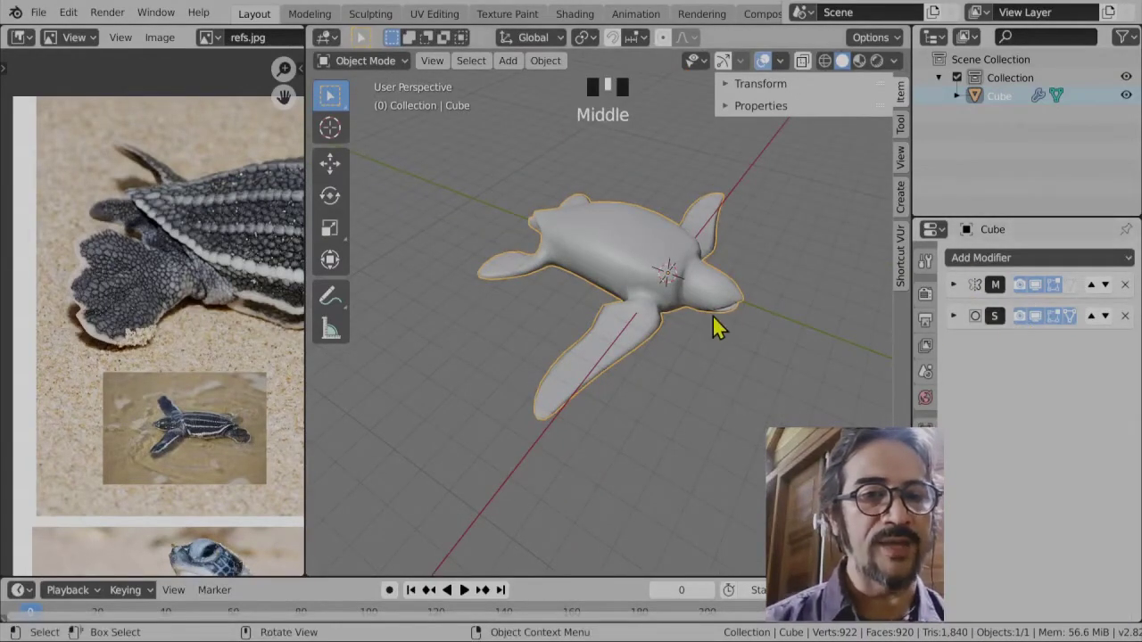
scroll(704, 332, up, 3)
click(953, 315)
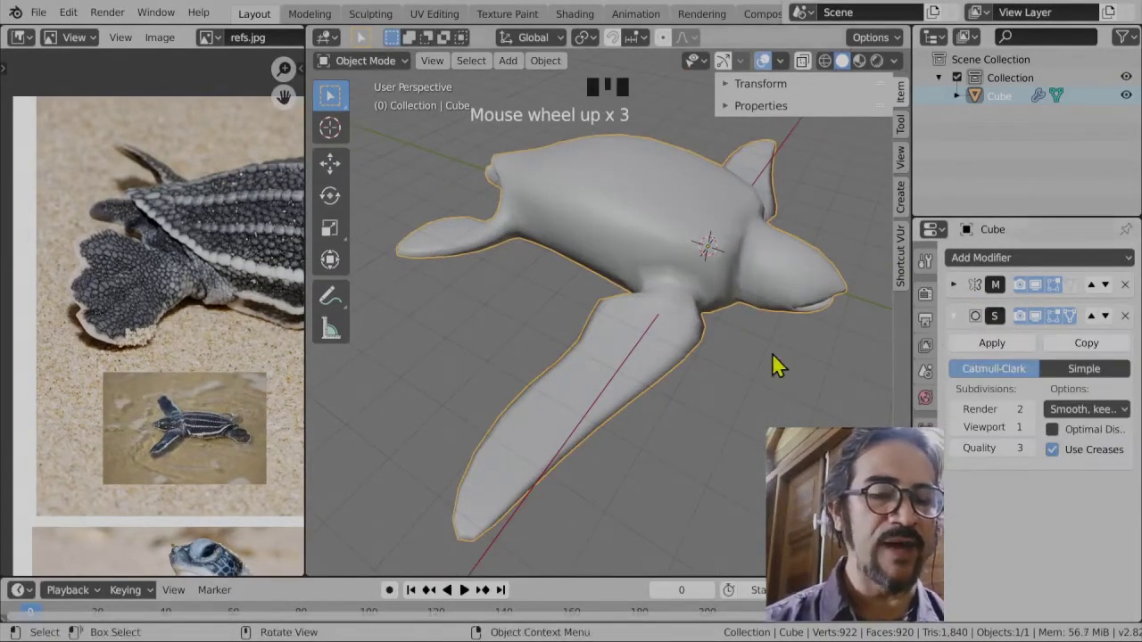
- Compare the head in and out of edit mode, and apply the Subdivision modifier to the mesh in object mode
shift+middle_drag(780, 371, 713, 312)
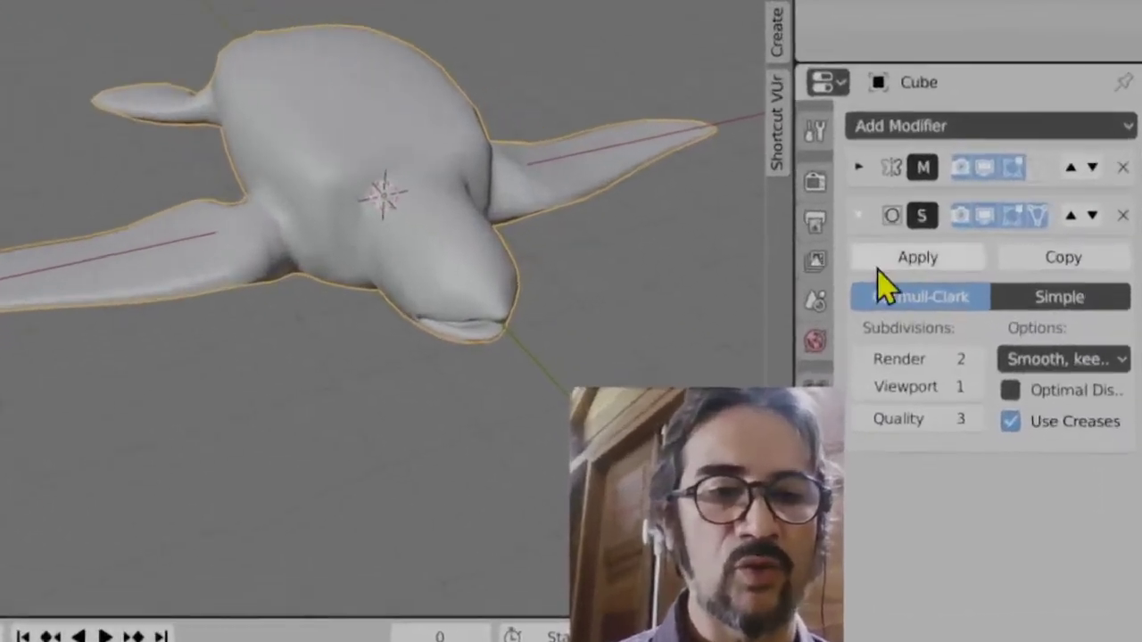
scroll(537, 289, up, 5)
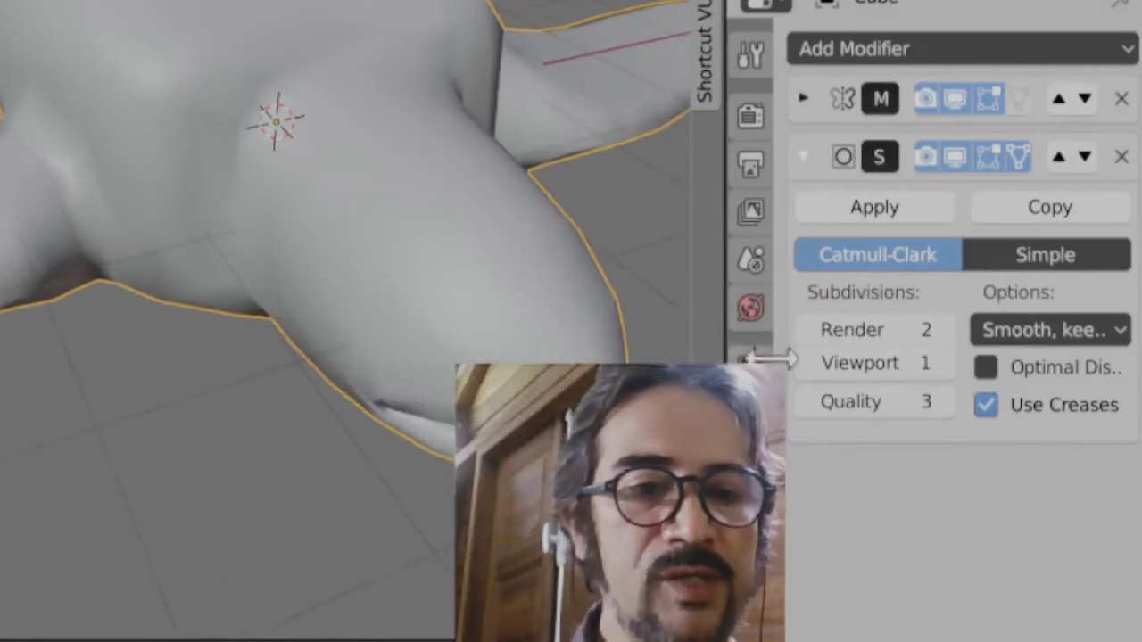
key(Tab)
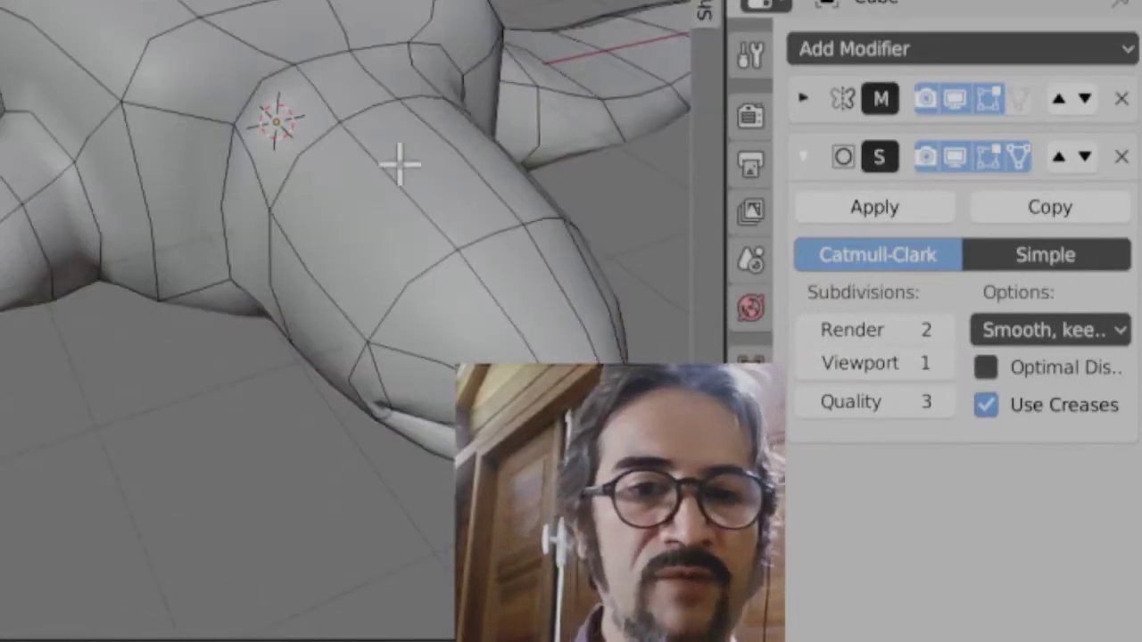
key(Tab)
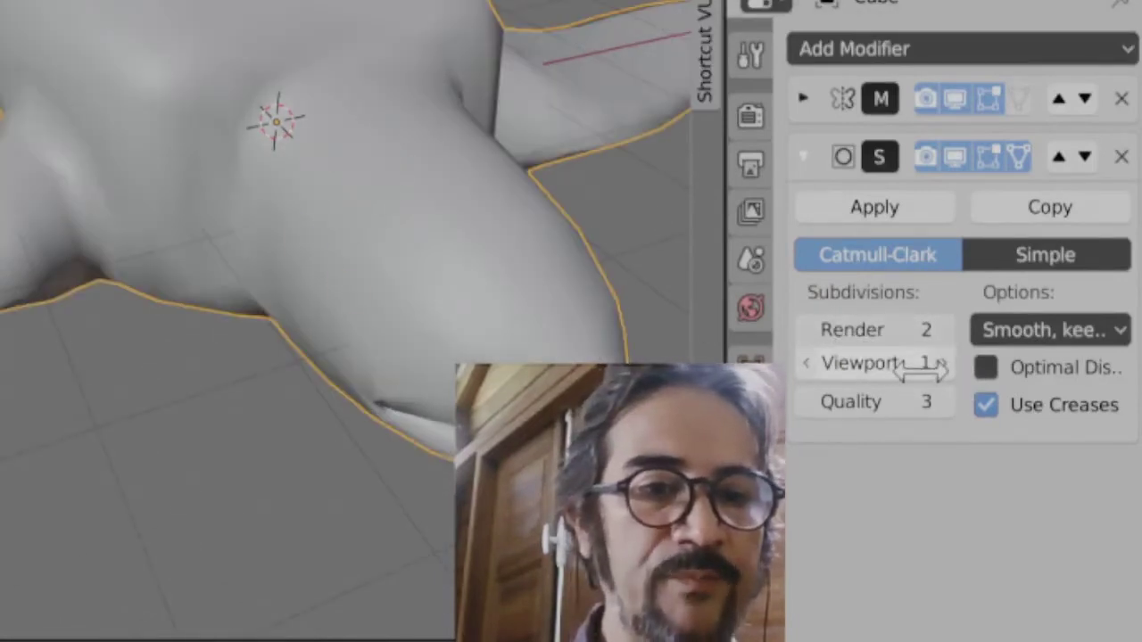
click(881, 212)
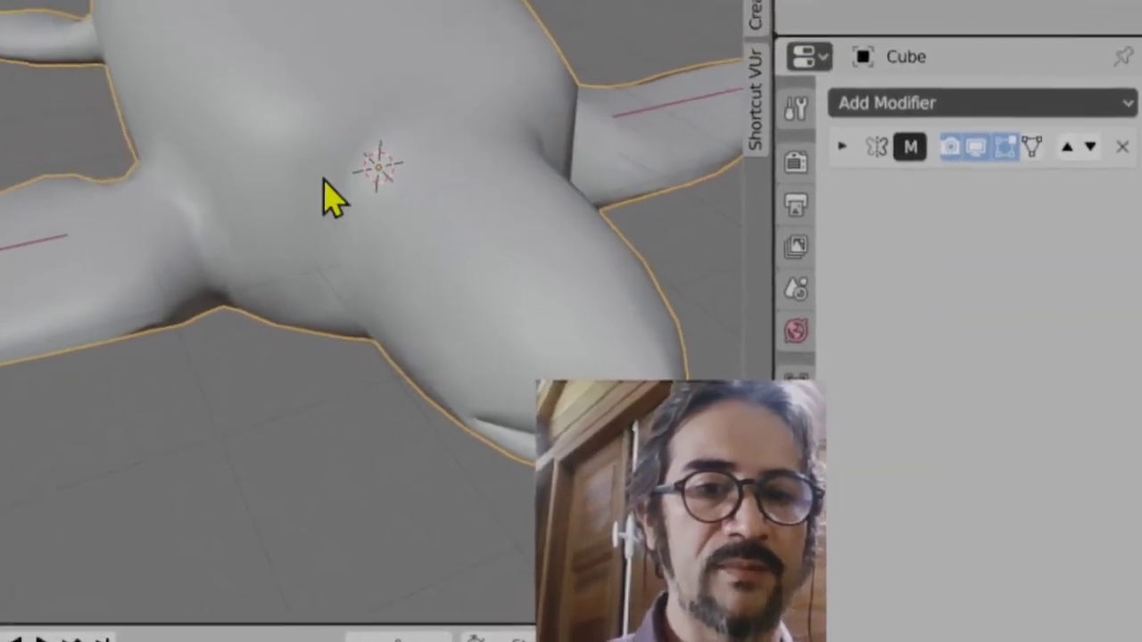
- In edit mode, add a new Subdivision Surface modifier below the Mirror modifier and show the editing cage on the smoothed surface
key(Tab)
scroll(522, 365, down, 2)
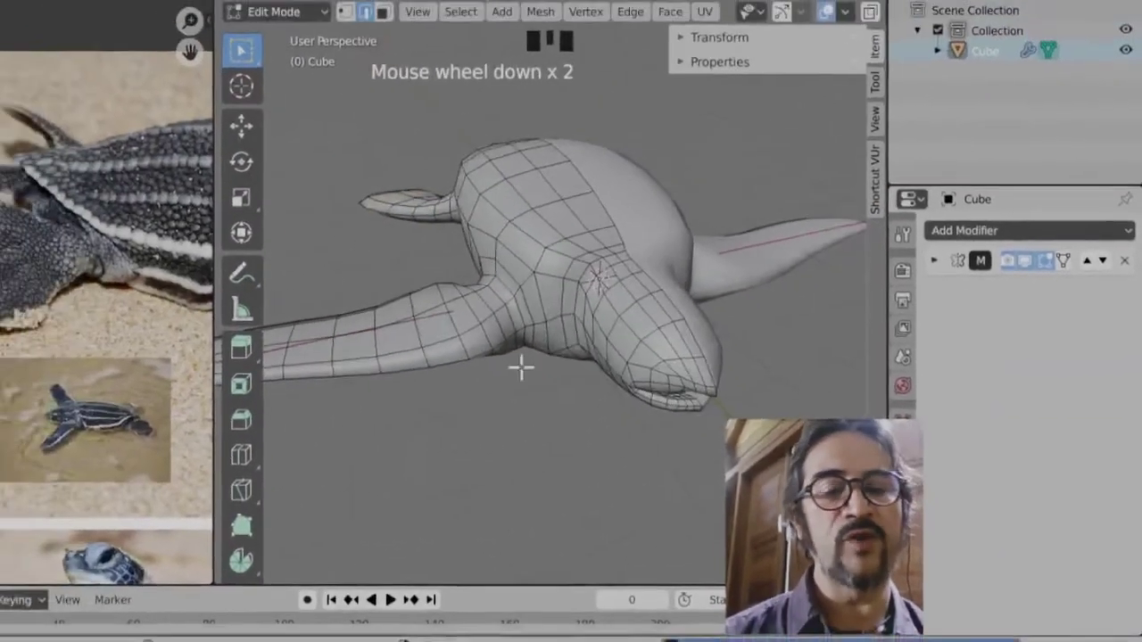
middle_drag(522, 365, 650, 342)
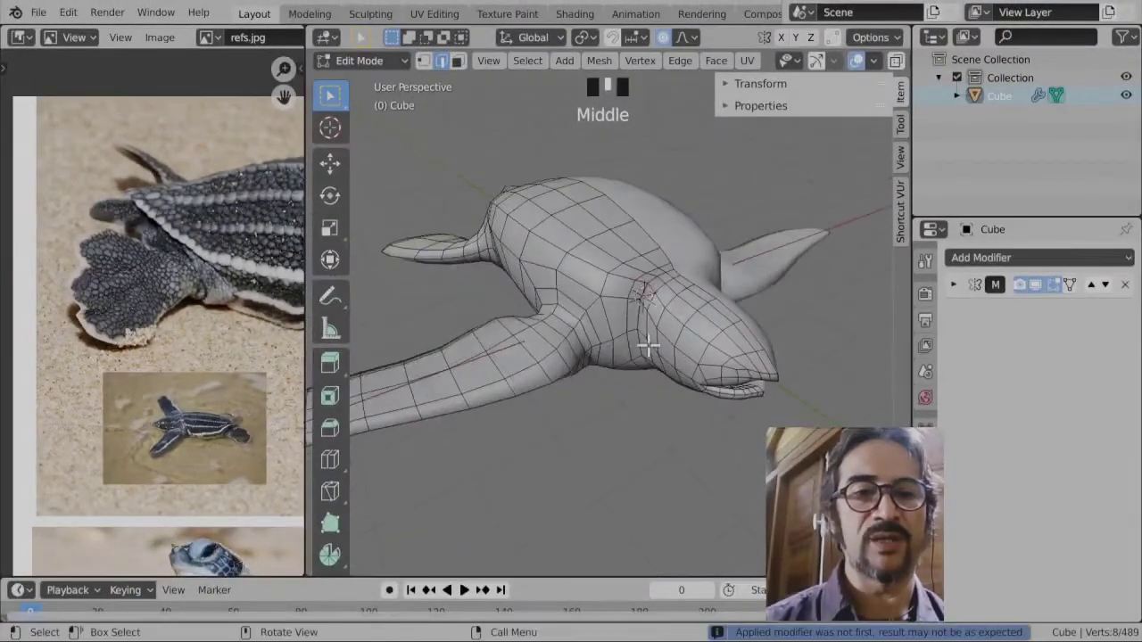
scroll(616, 303, up, 2)
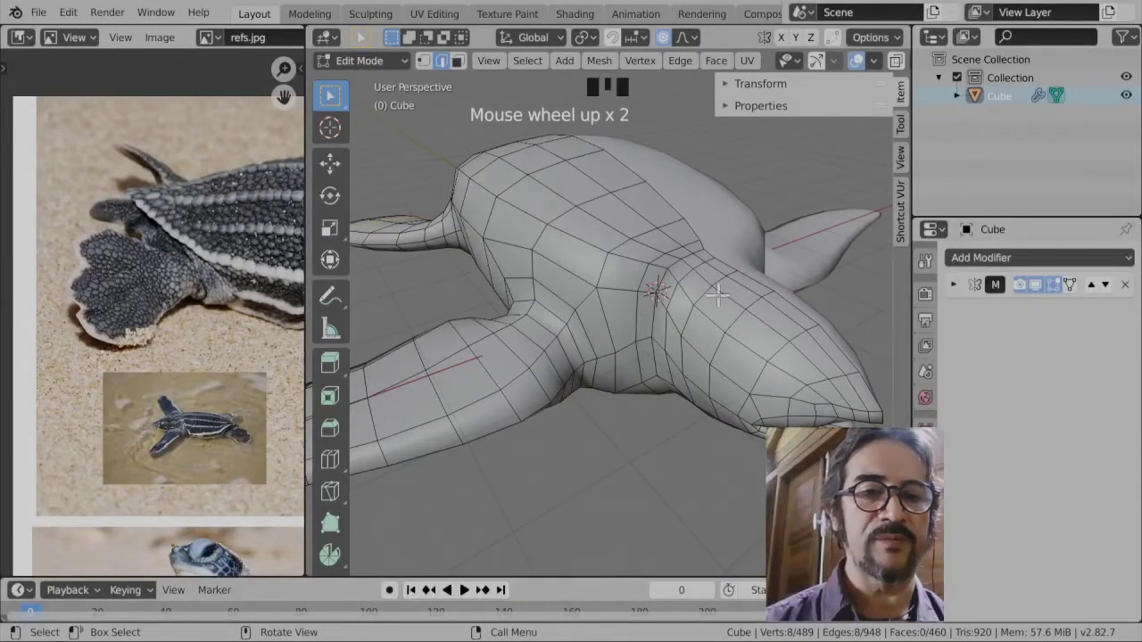
middle_drag(718, 295, 612, 403)
click(1015, 260)
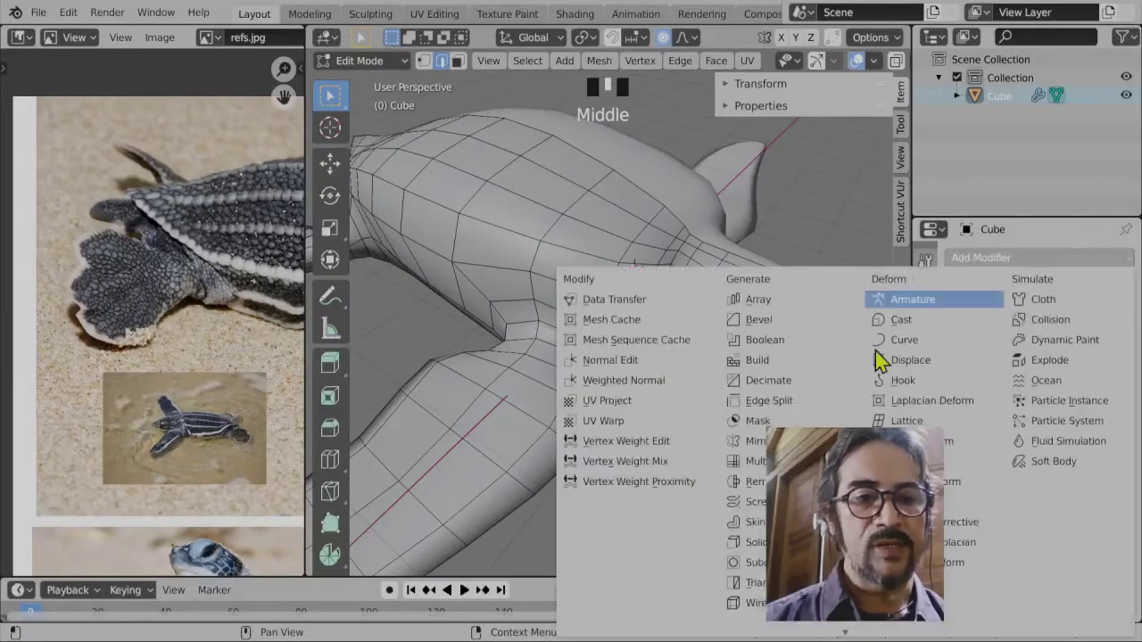
click(745, 562)
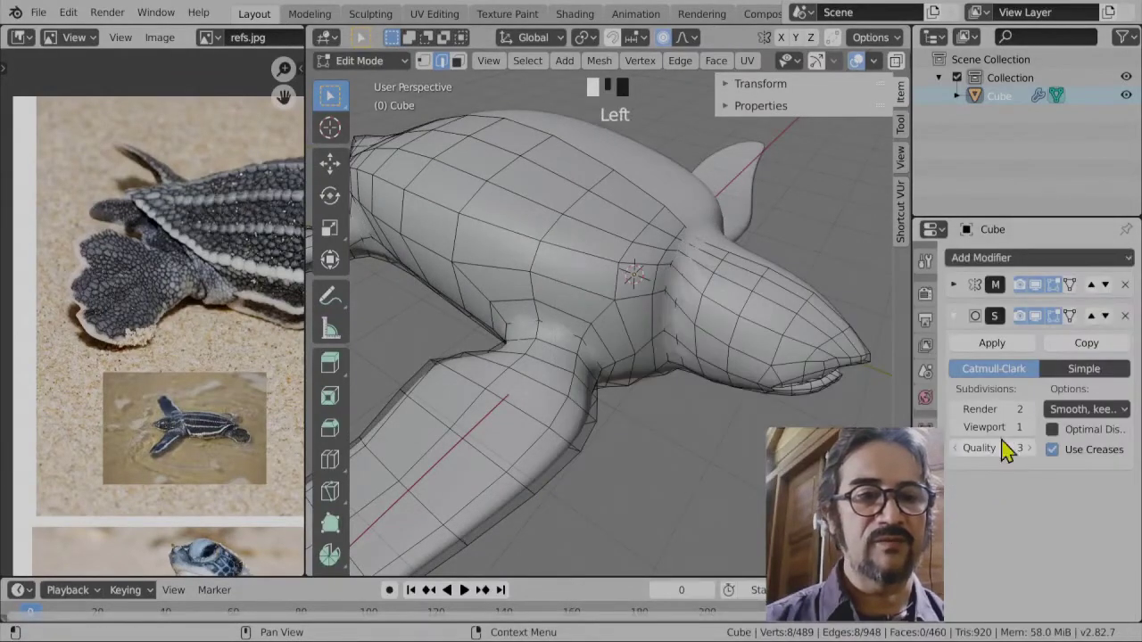
click(1068, 317)
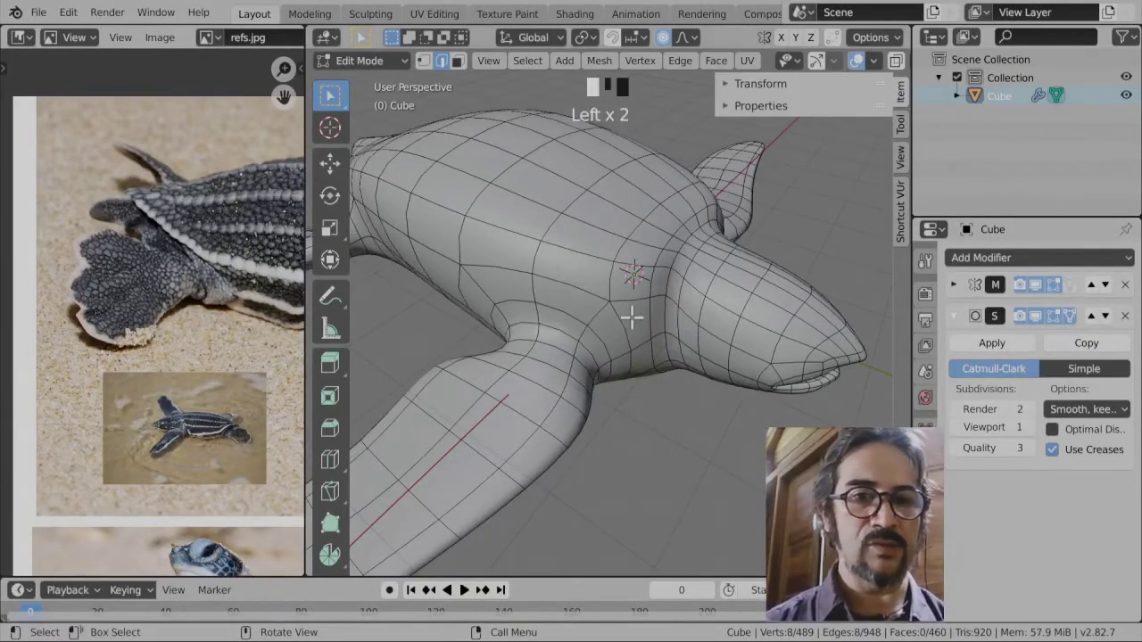
- Examine the head and mouth mesh closely and compare the eye's position with the reference photo
middle_drag(648, 390, 657, 413)
scroll(675, 484, up, 3)
middle_drag(675, 484, 710, 462)
scroll(675, 331, up, 2)
shift+middle_drag(675, 331, 527, 260)
scroll(214, 309, up, 3)
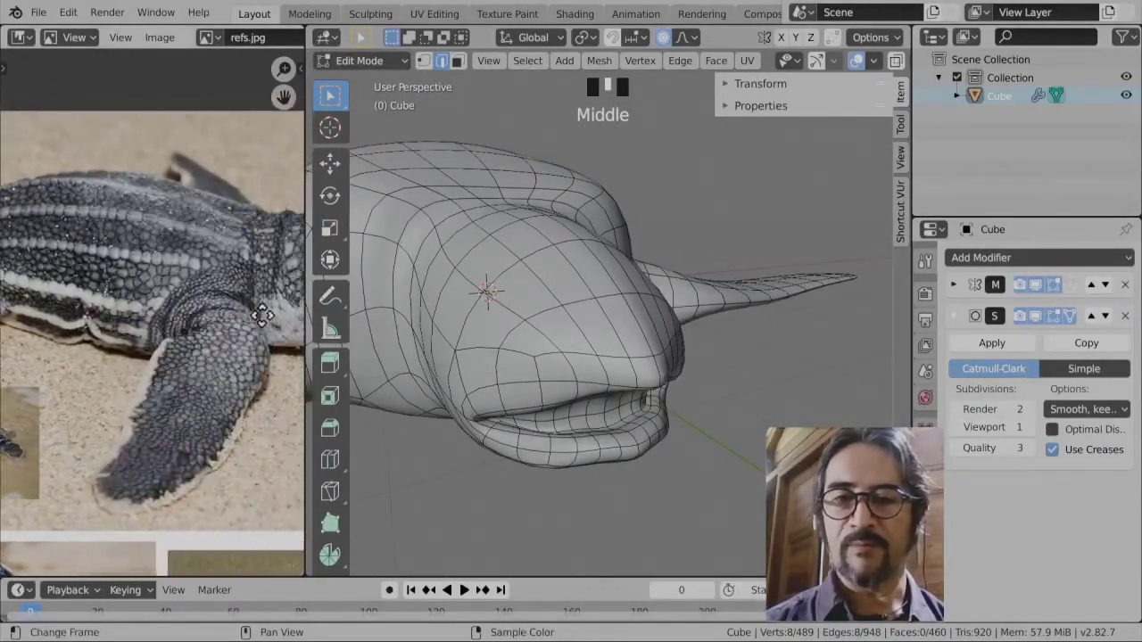
middle_drag(586, 383, 676, 286)
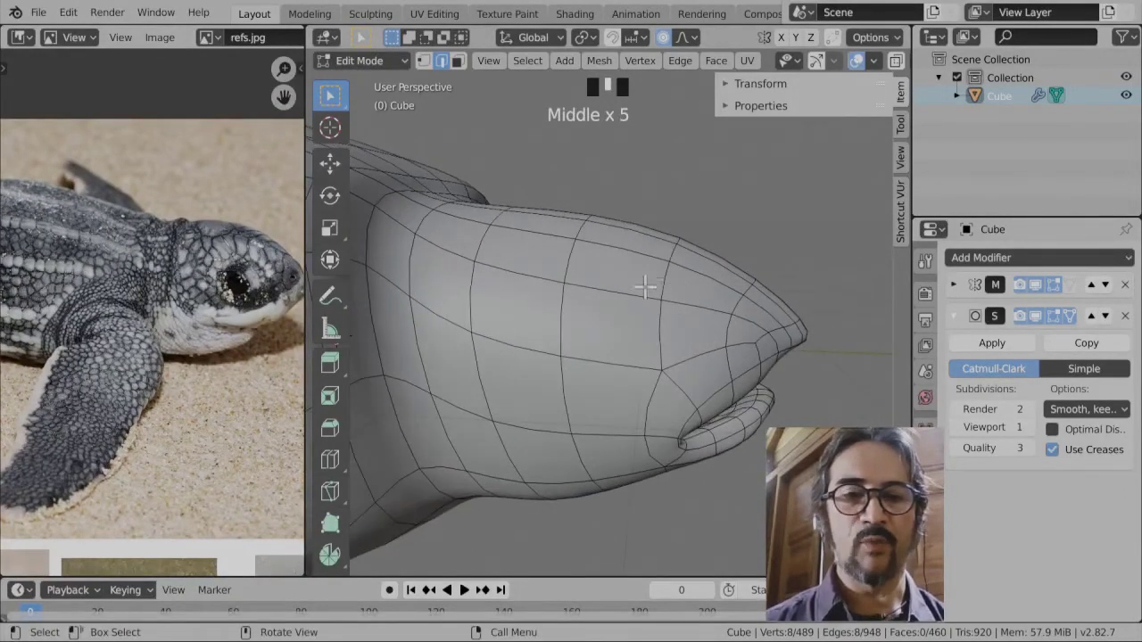
- In face selection mode, select the four adjoining faces on the side of the head where the eye sits
click(675, 278)
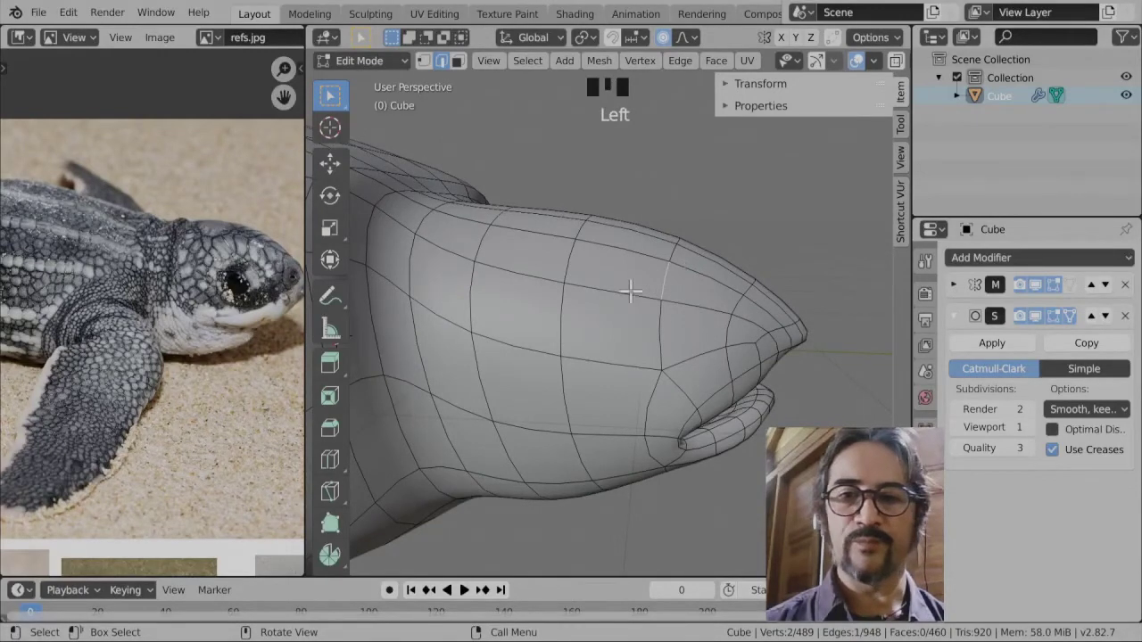
middle_drag(693, 344, 514, 308)
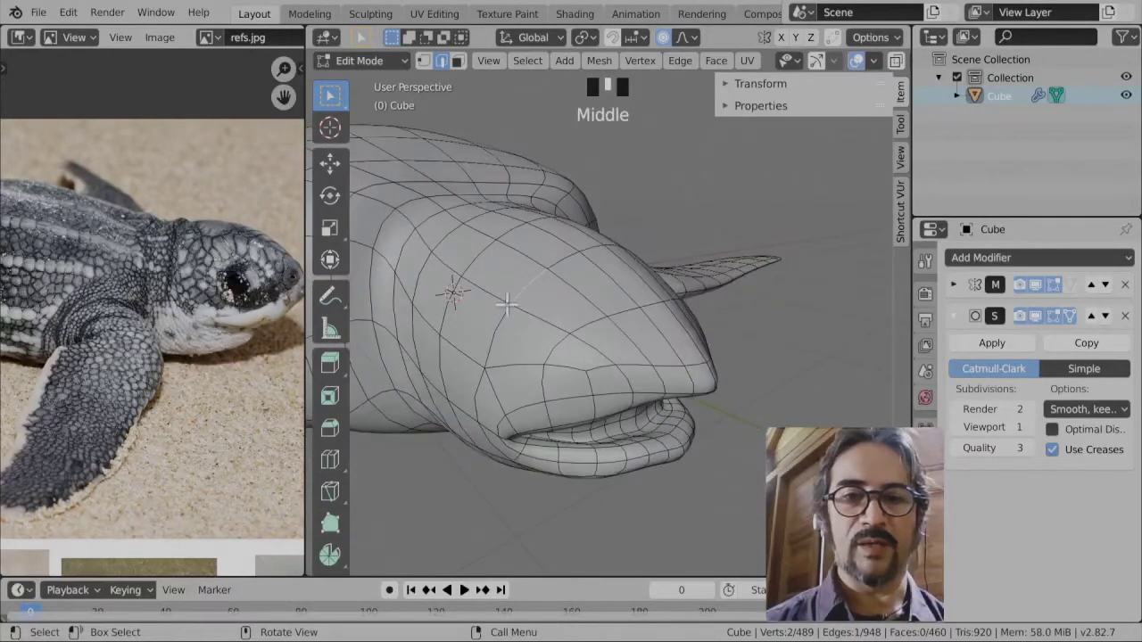
click(458, 62)
click(543, 313)
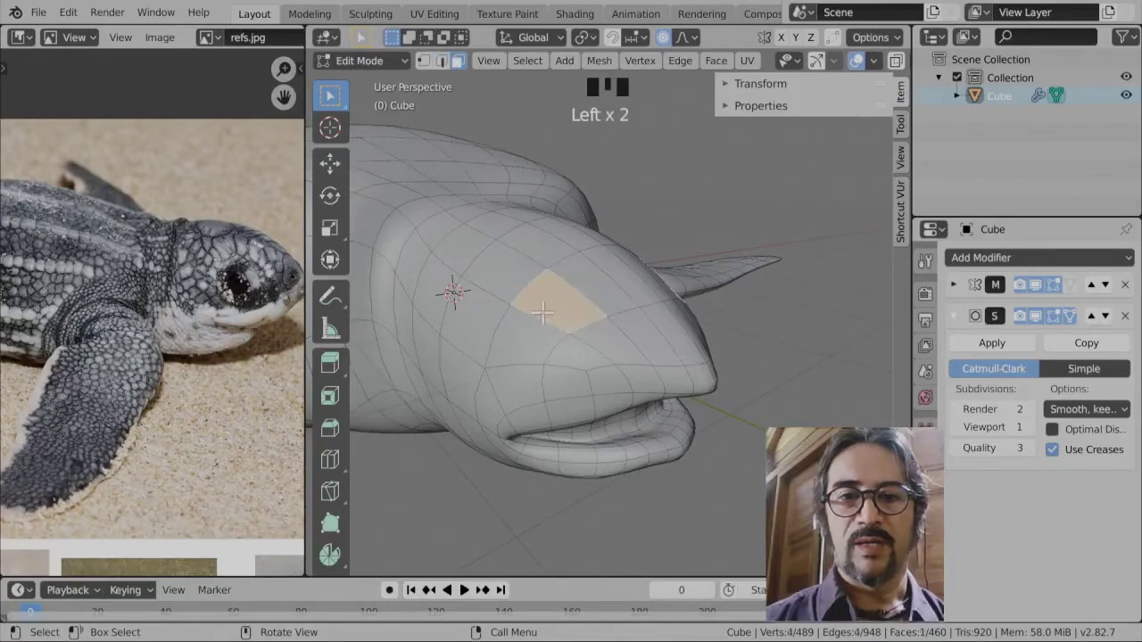
shift+click(529, 336)
shift+click(482, 334)
shift+click(496, 287)
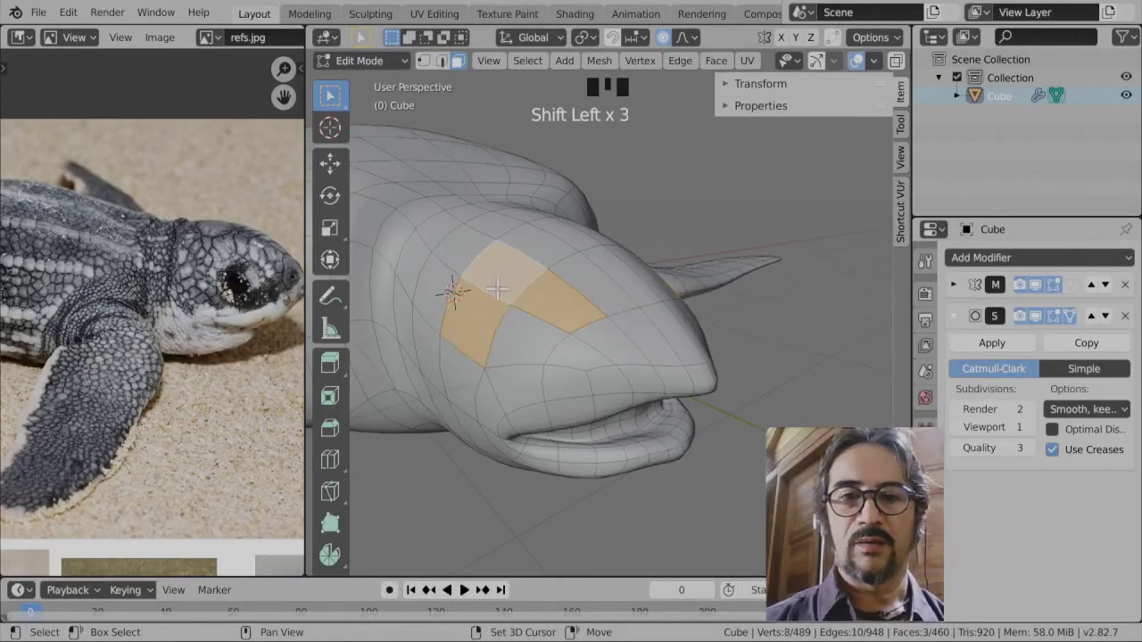
shift+click(519, 335)
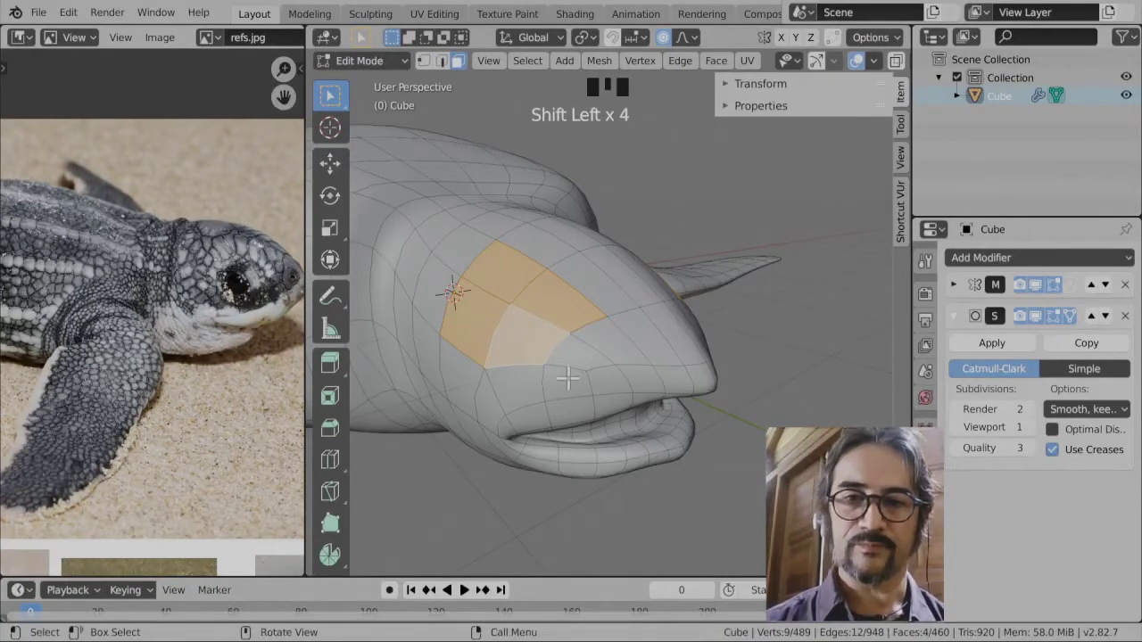
- Extrude the four eye faces in place and scale them smaller, using the eye in the reference photo as a guide
middle_drag(529, 337, 313, 333)
scroll(249, 304, up, 3)
middle_drag(246, 294, 97, 362)
scroll(133, 319, up, 3)
scroll(122, 382, down, 1)
scroll(135, 272, down, 1)
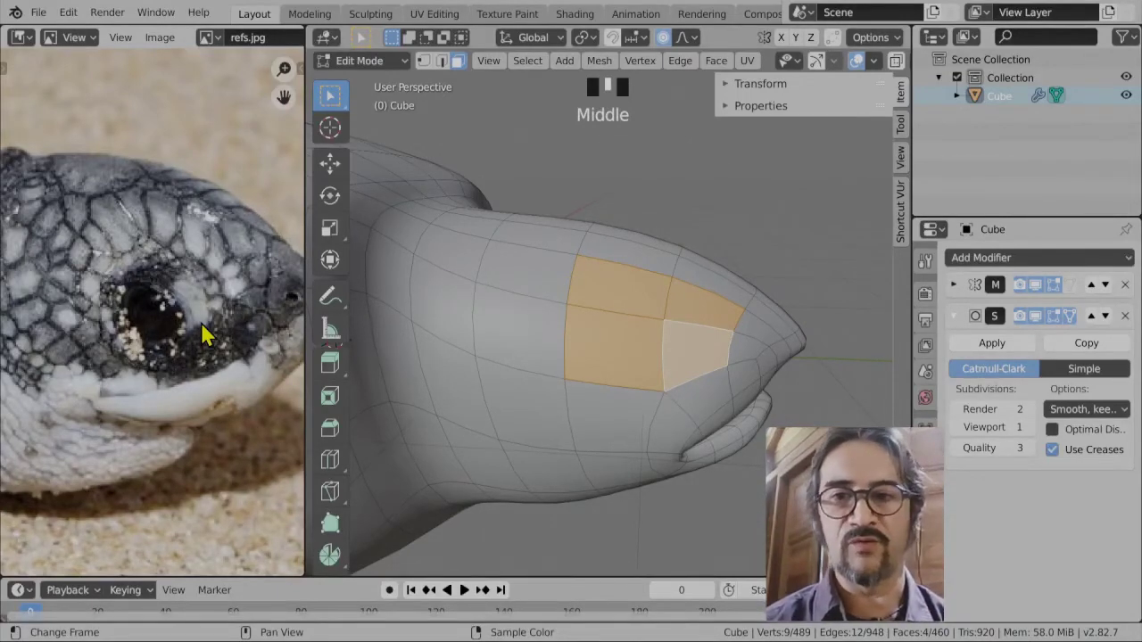
middle_drag(763, 364, 759, 359)
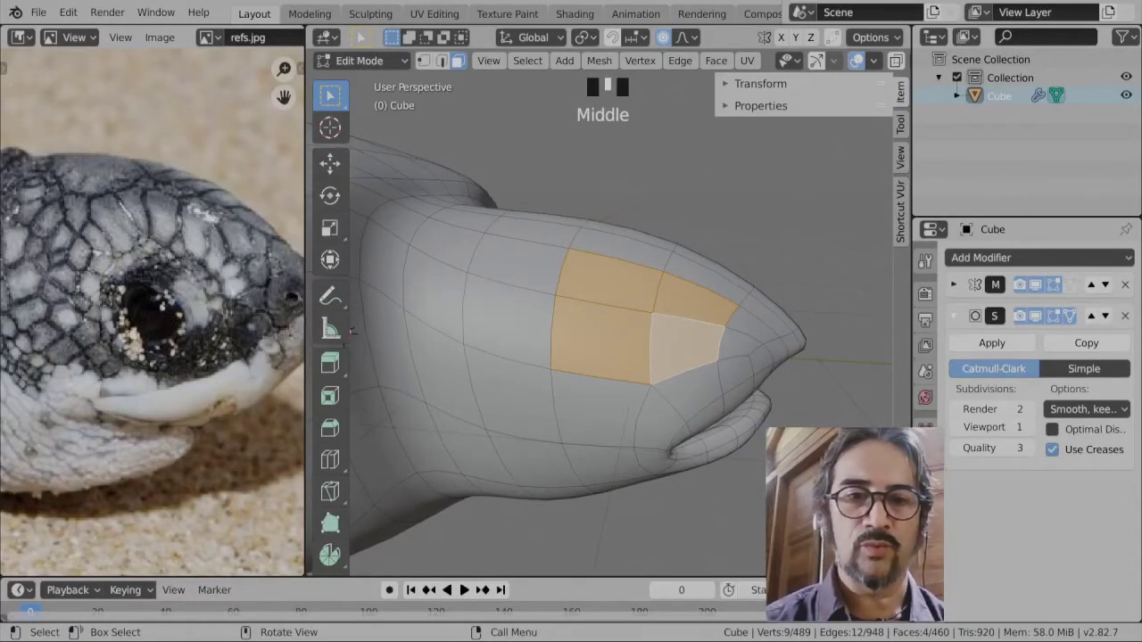
key(e)
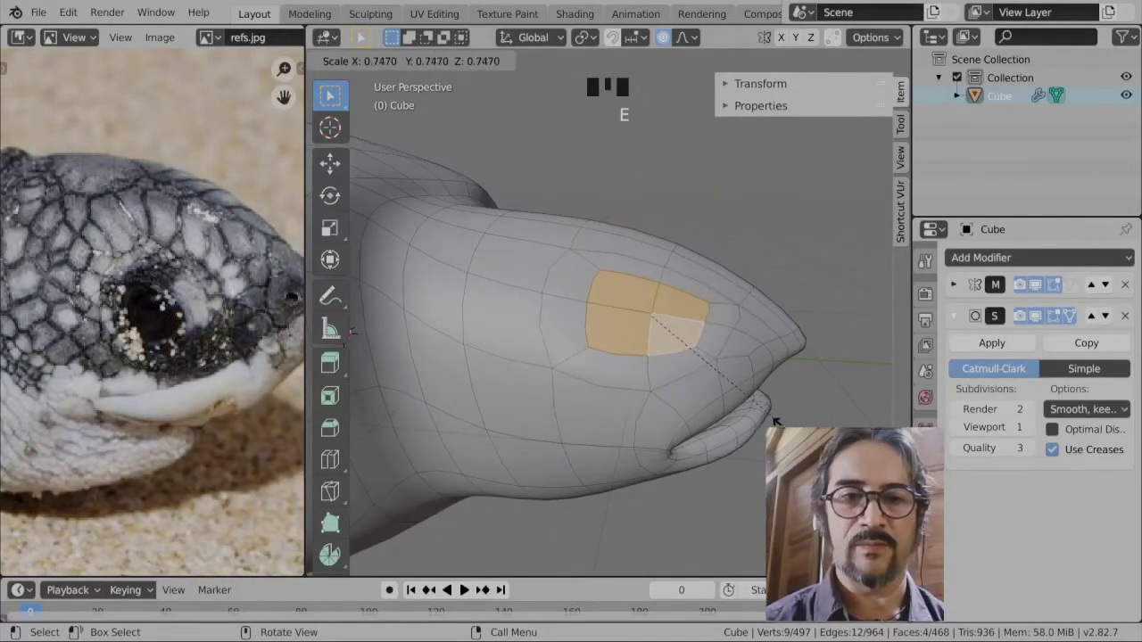
click(711, 419)
- Rotate the eye patch with proportional editing so it tilts down toward the snout
key(KP_Decimal)
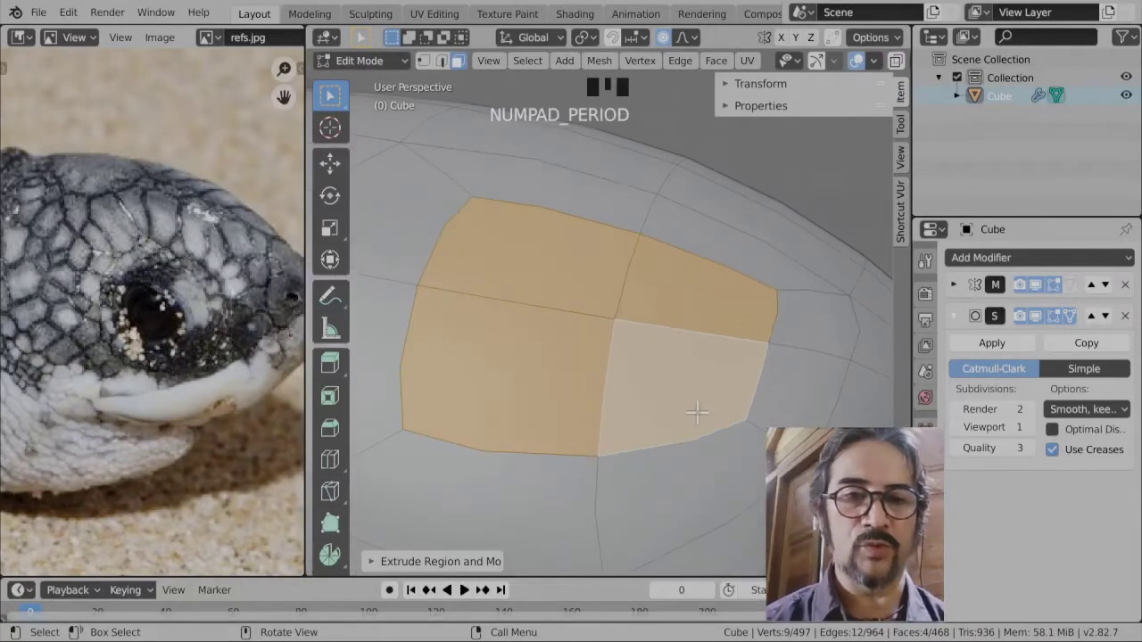
scroll(683, 386, down, 3)
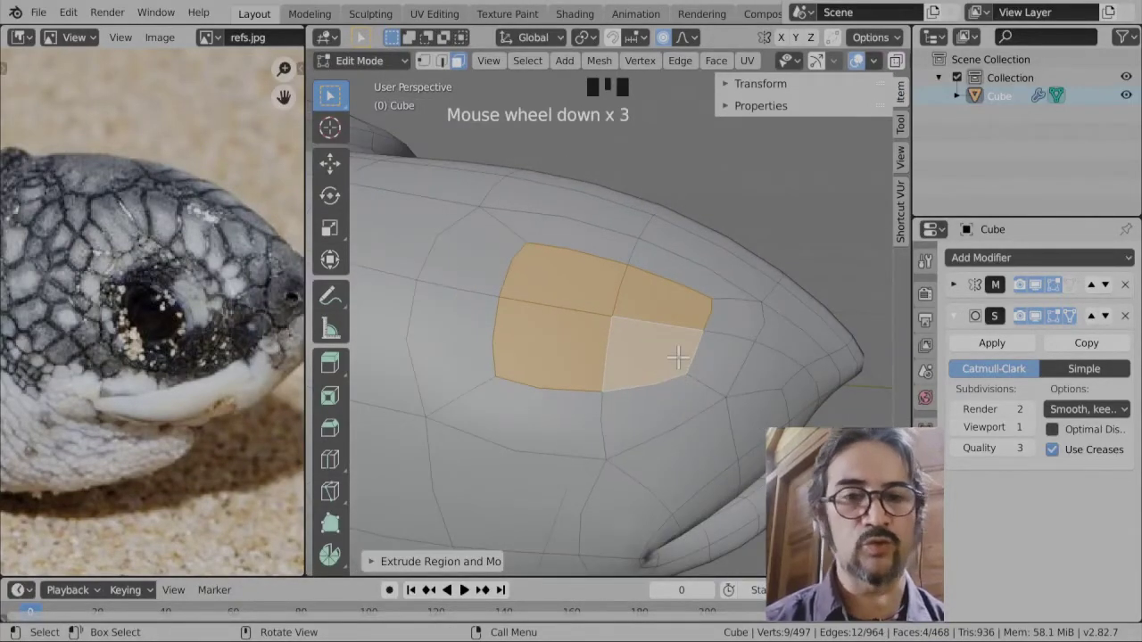
key(KP_Decimal)
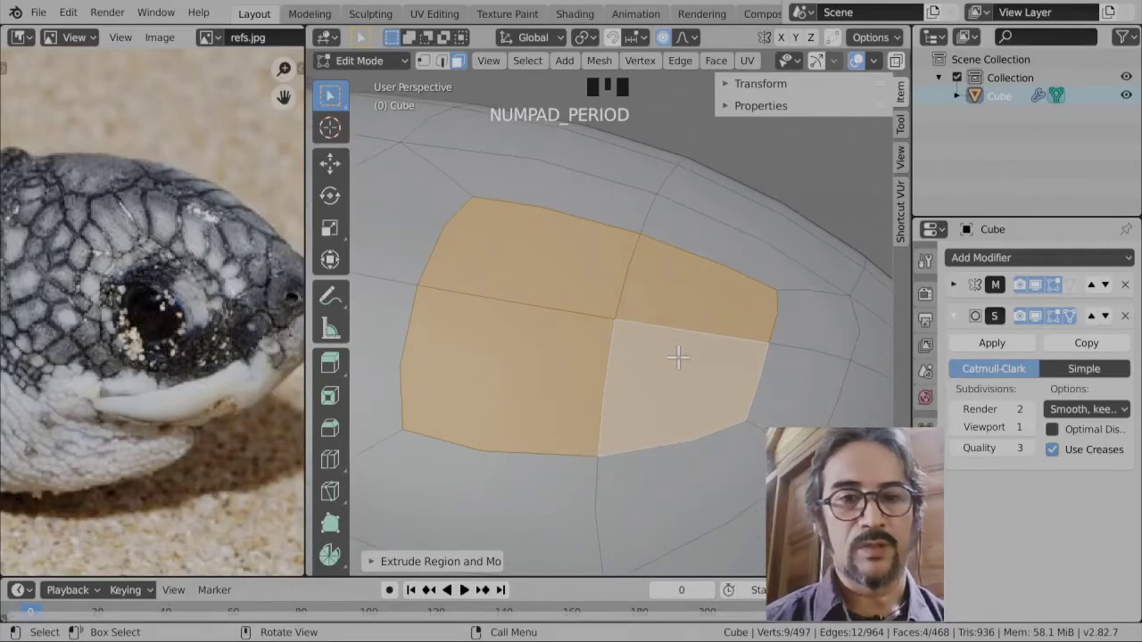
scroll(678, 357, down, 1)
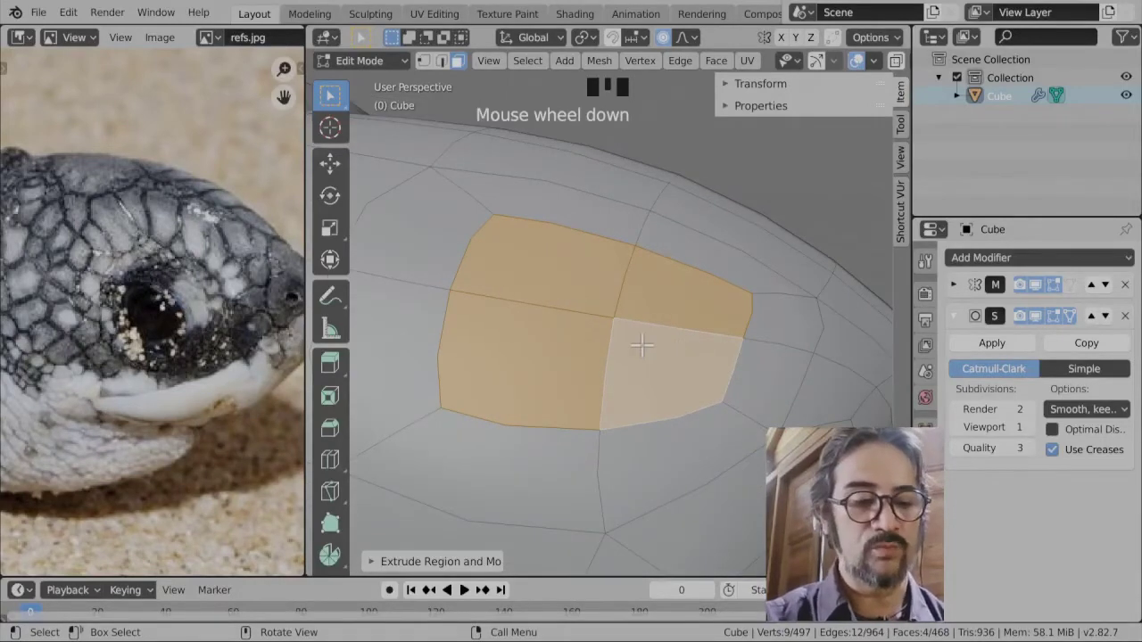
scroll(641, 345, down, 2)
middle_drag(619, 327, 586, 349)
key(KP_Decimal)
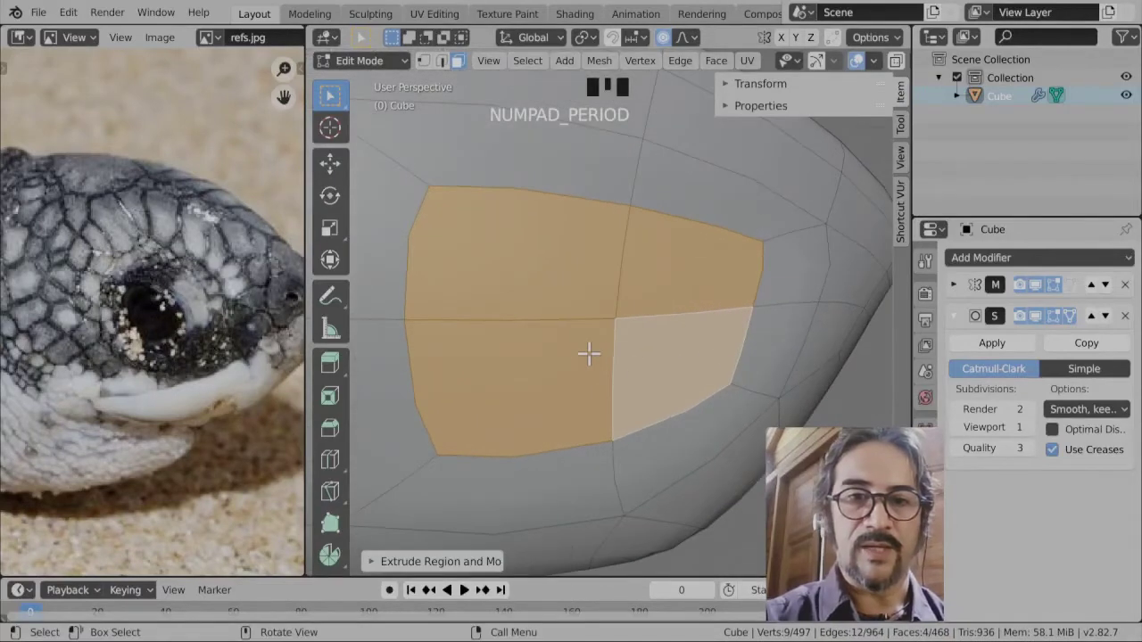
key(r)
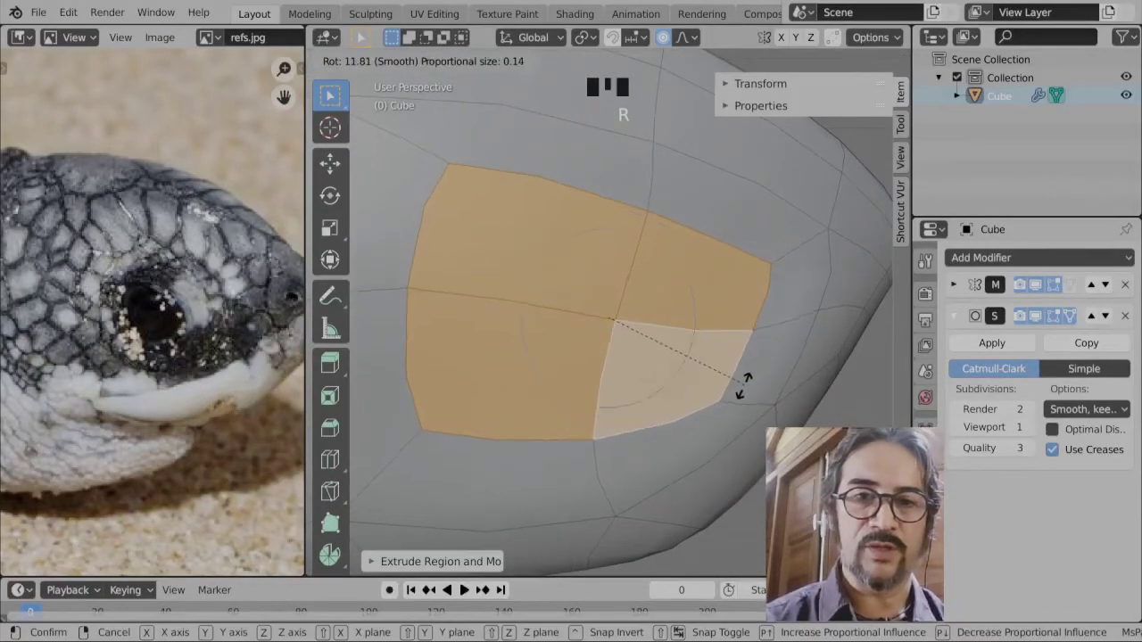
click(741, 400)
- Turn off proportional editing and shift the eye patch slightly on the side of the head
click(662, 36)
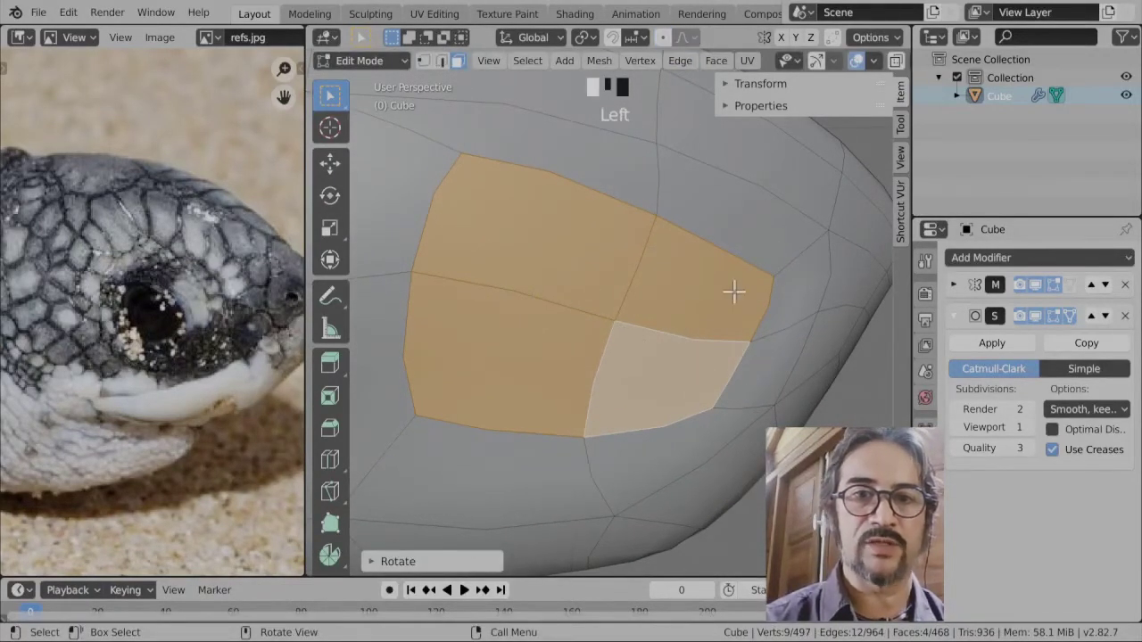
scroll(714, 360, down, 4)
middle_drag(714, 360, 561, 312)
middle_drag(718, 428, 759, 467)
key(g)
click(701, 432)
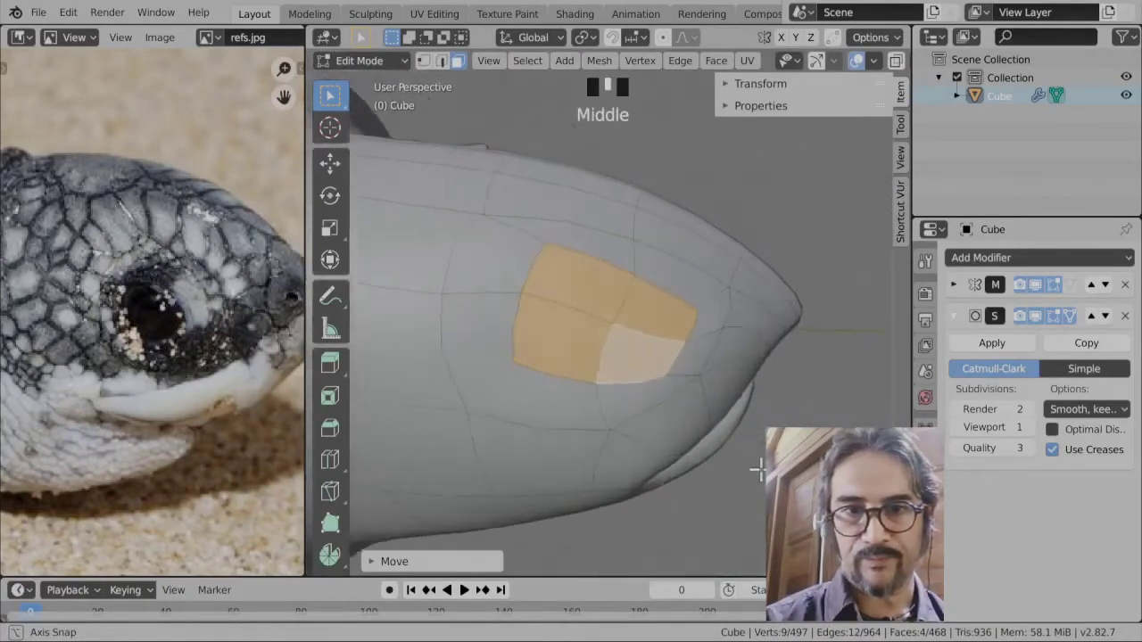
scroll(739, 438, up, 2)
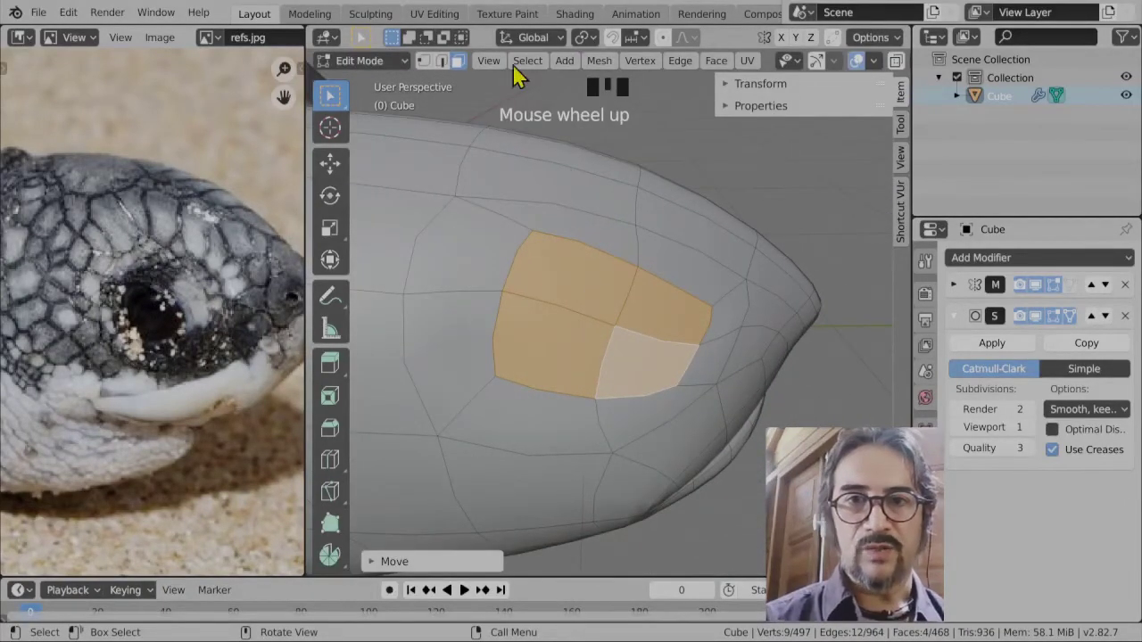
- Extrude the eye patch inward along its normal to form a shallow socket
middle_drag(679, 371, 550, 378)
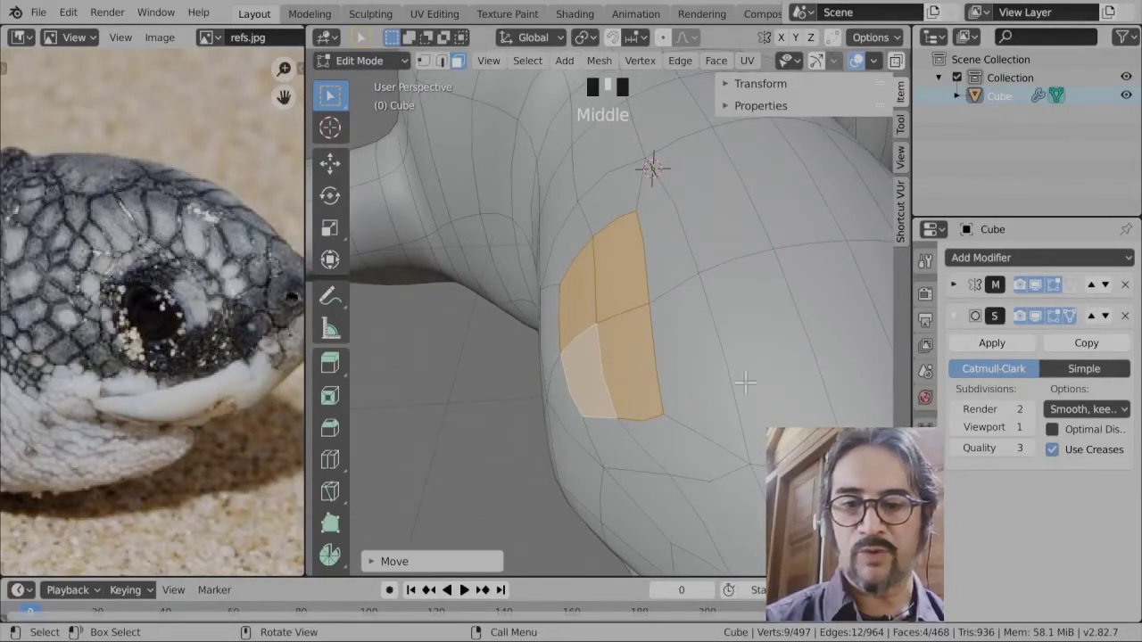
key(e)
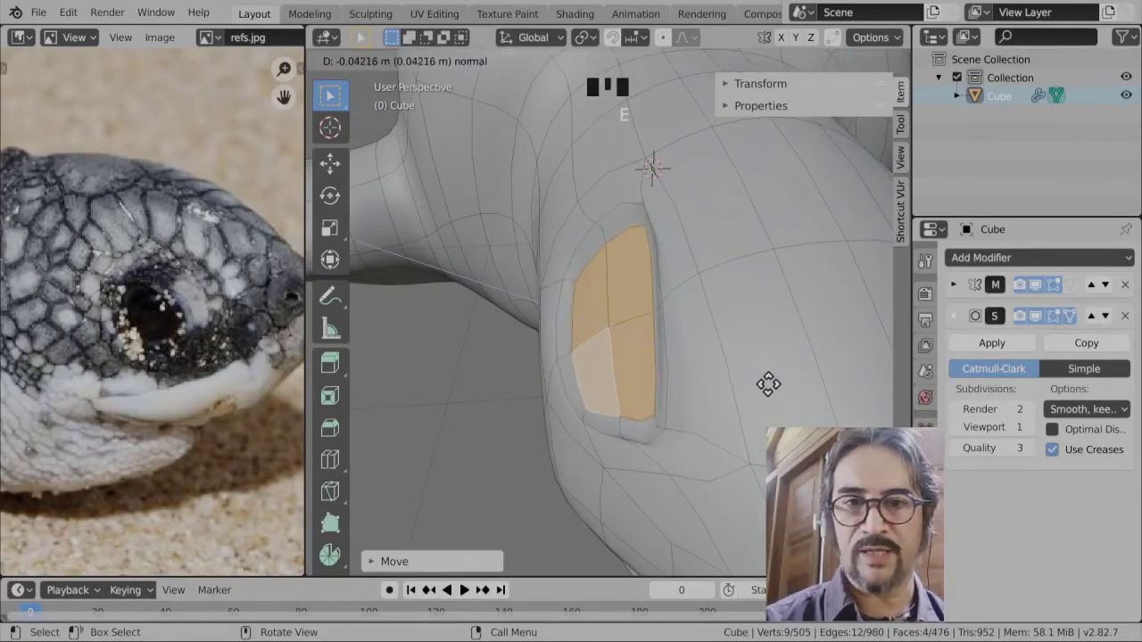
click(780, 387)
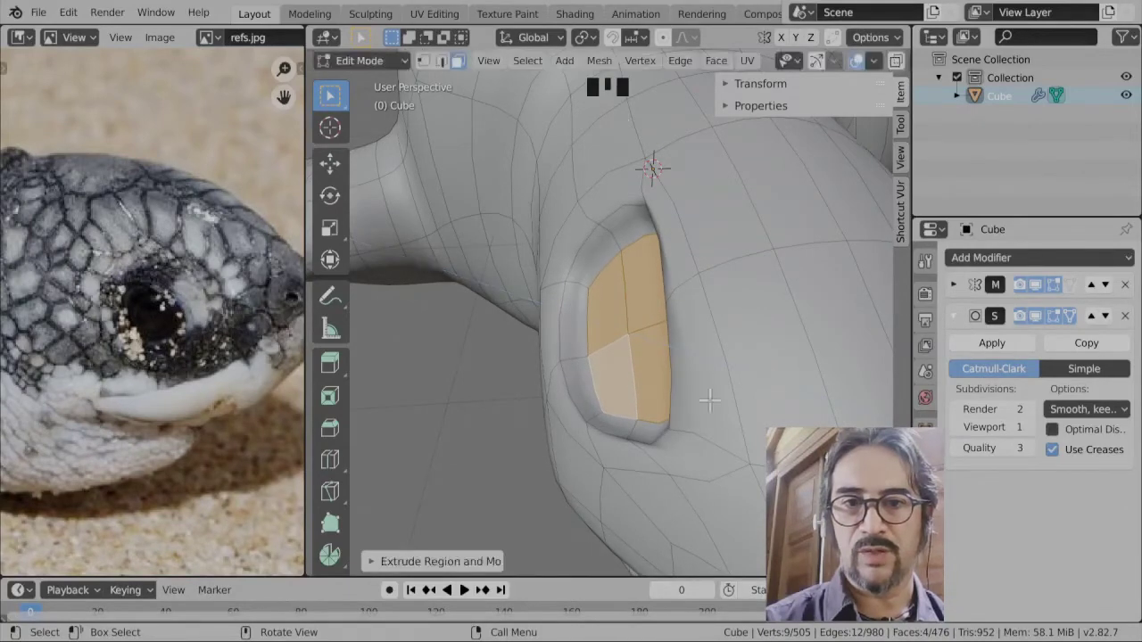
- Extrude the socket's floor deeper into the head and scale the new inner faces up
middle_drag(709, 397, 675, 411)
key(e)
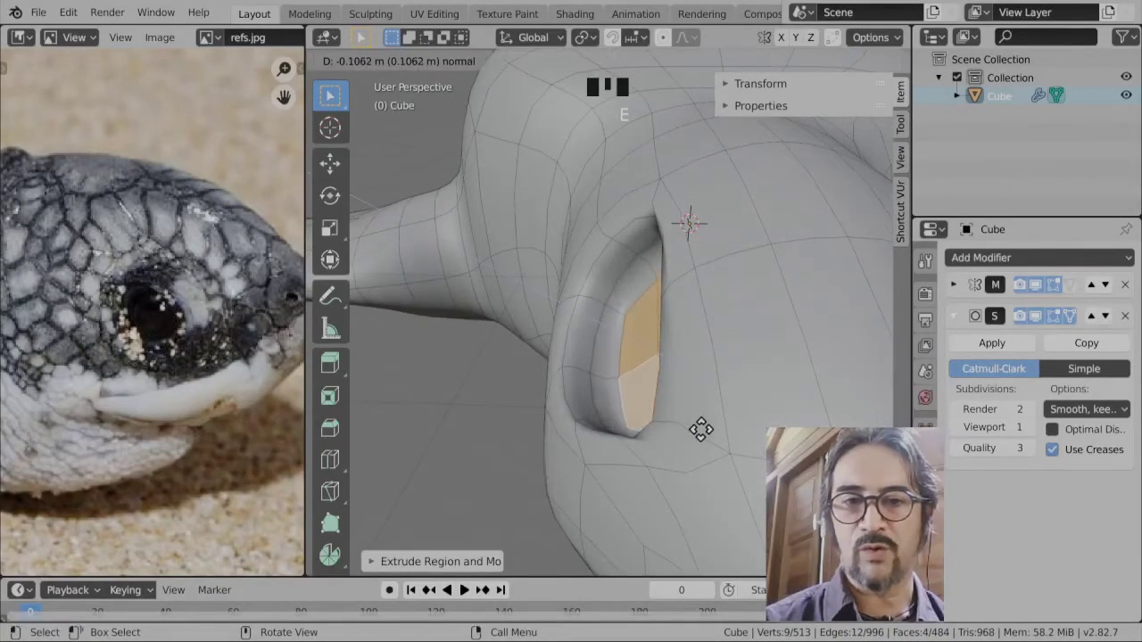
key(s)
click(719, 472)
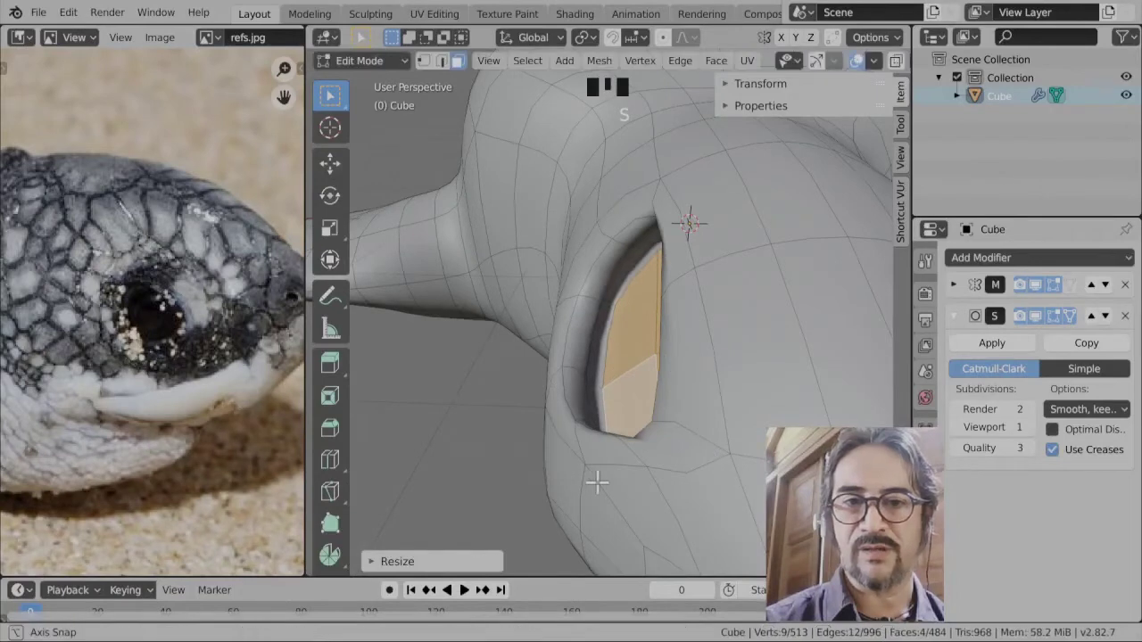
- Try to move the inner eye-socket faces further into the head
middle_drag(597, 479, 586, 442)
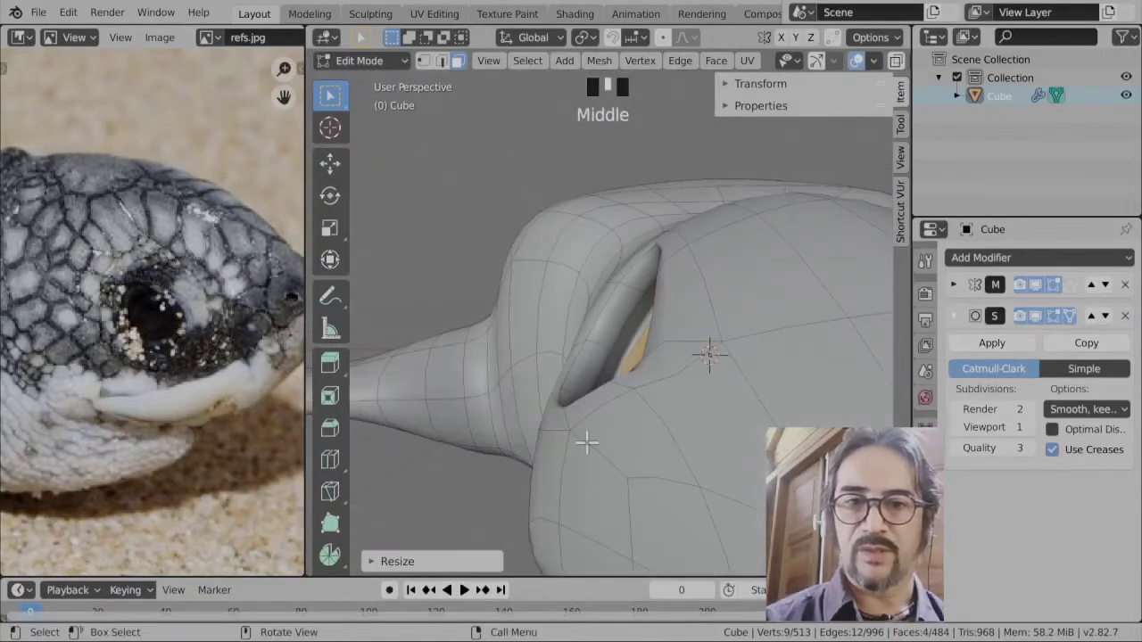
scroll(607, 408, down, 3)
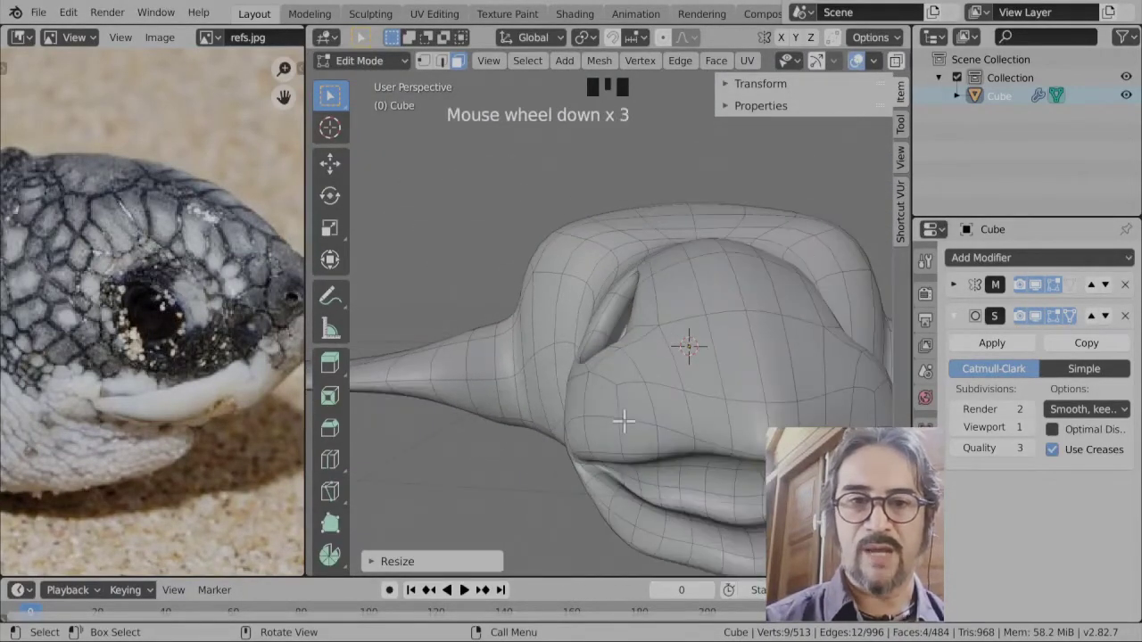
key(g)
click(624, 417)
mouse_move(624, 417)
middle_down()
mouse_move(588, 425)
mouse_move(663, 449)
mouse_move(547, 400)
mouse_move(621, 411)
middle_up()
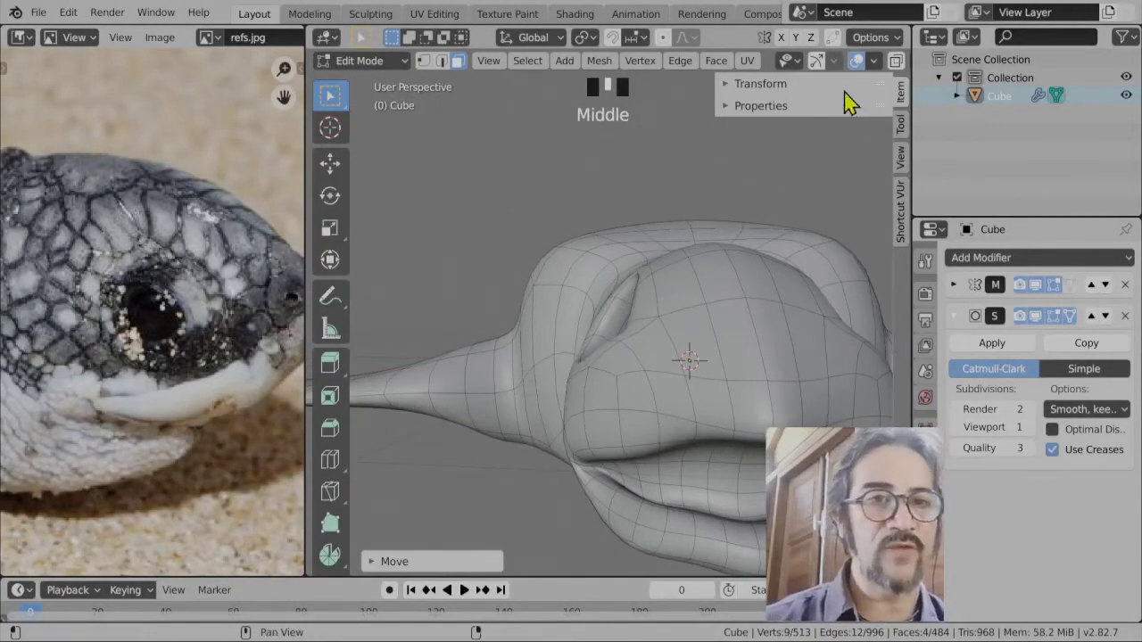
- Switch the viewport to wireframe shading and show the head's eye sockets in the front orthographic view
scroll(843, 62, down, 3)
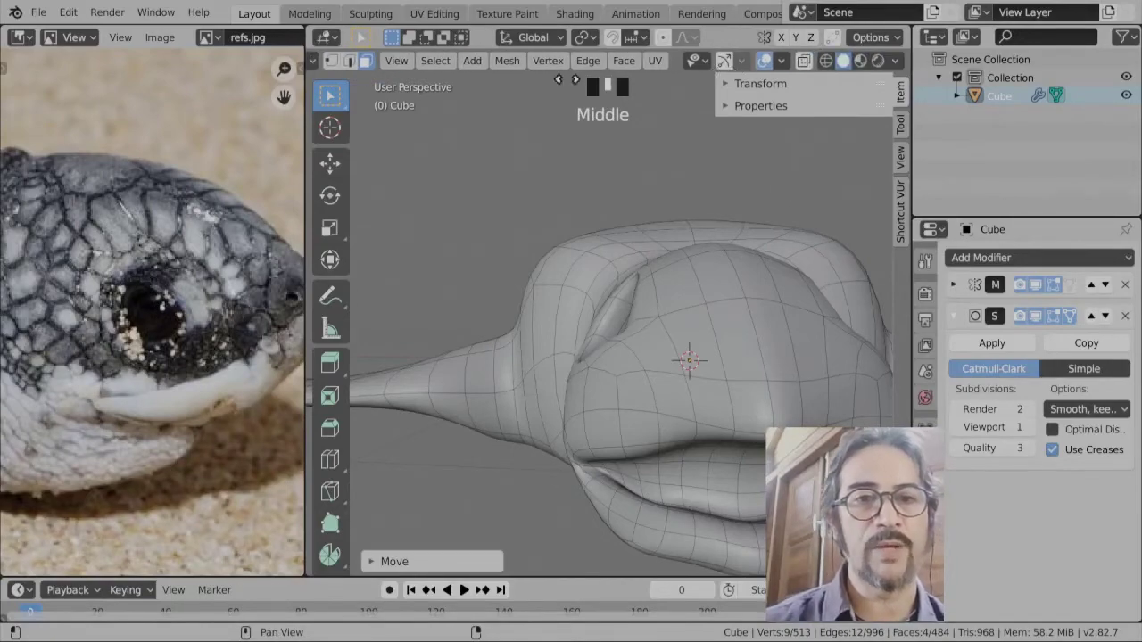
click(826, 60)
key(KP_1)
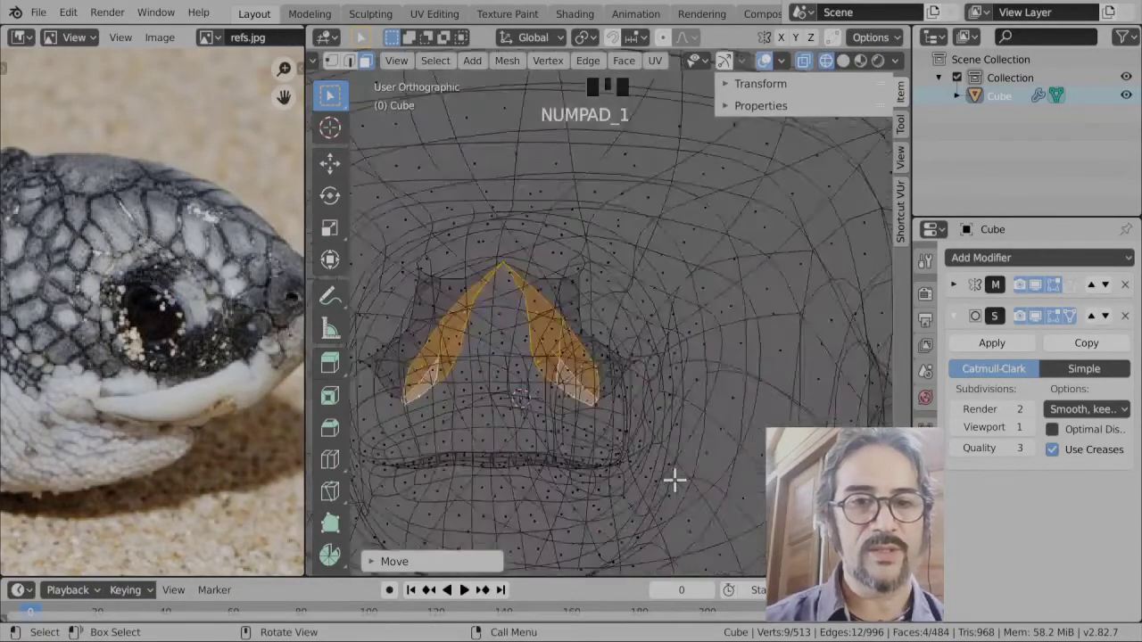
key(KP_3)
key(KP_1)
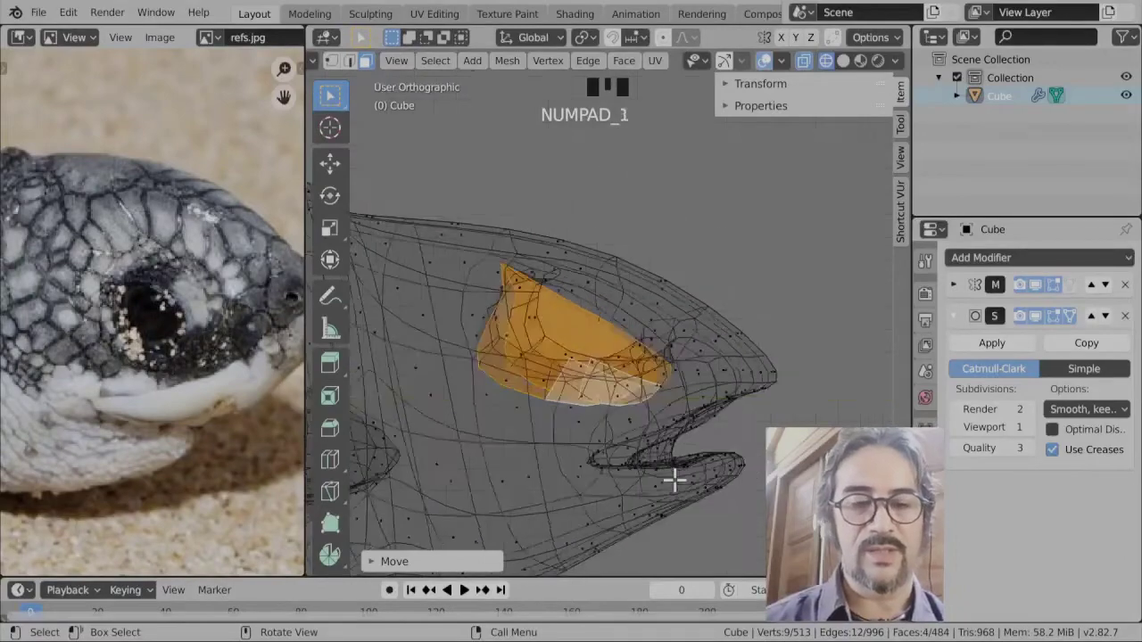
scroll(553, 290, down, 1)
shift+middle_drag(565, 303, 512, 377)
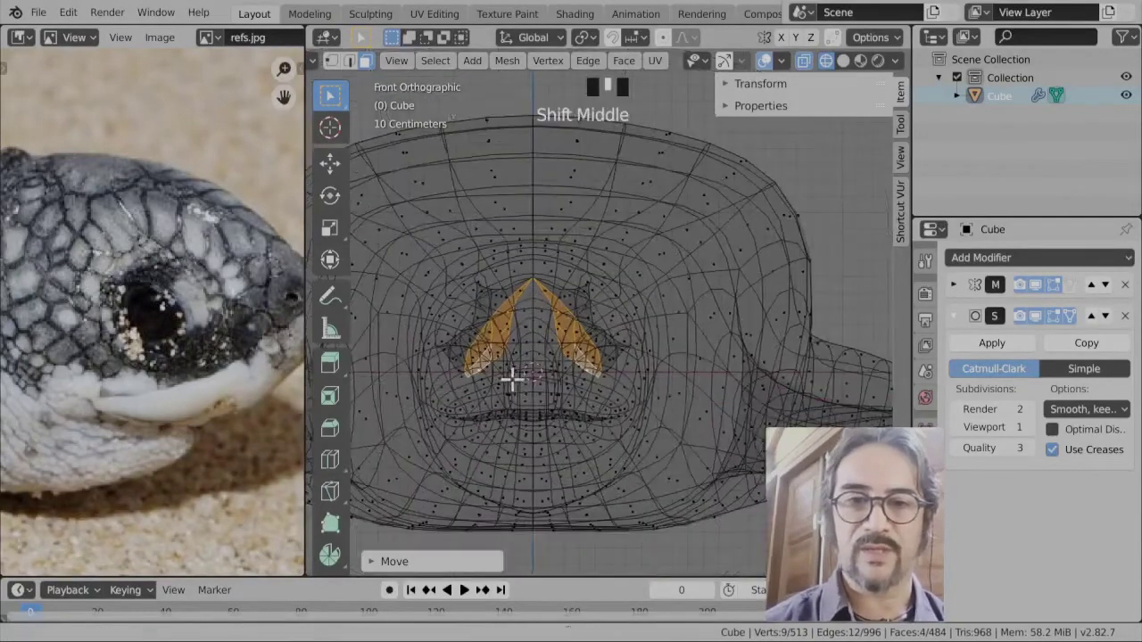
scroll(604, 395, up, 3)
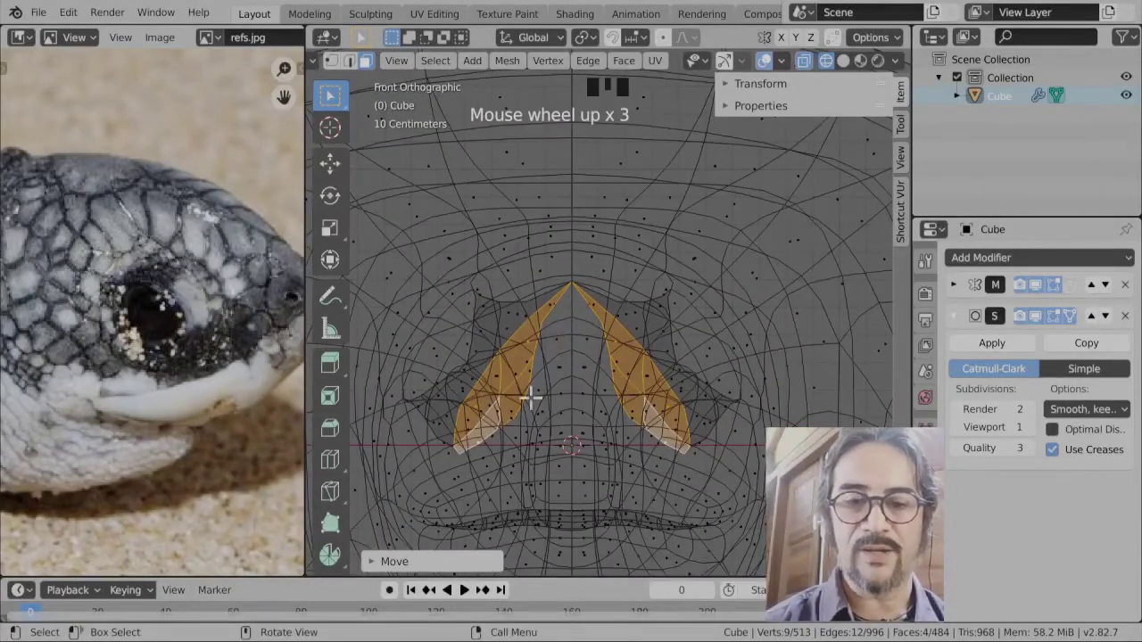
- Undo the last move of the inner eye-socket faces and reposition them inside the head, clear of the mirror centre line
key(r)
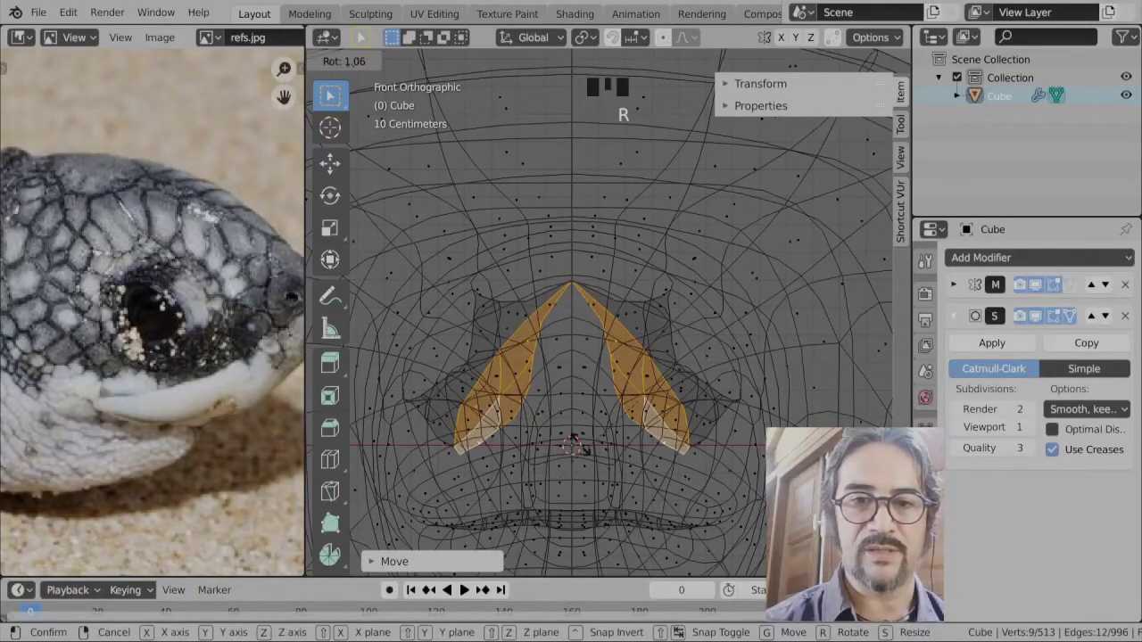
click(575, 444)
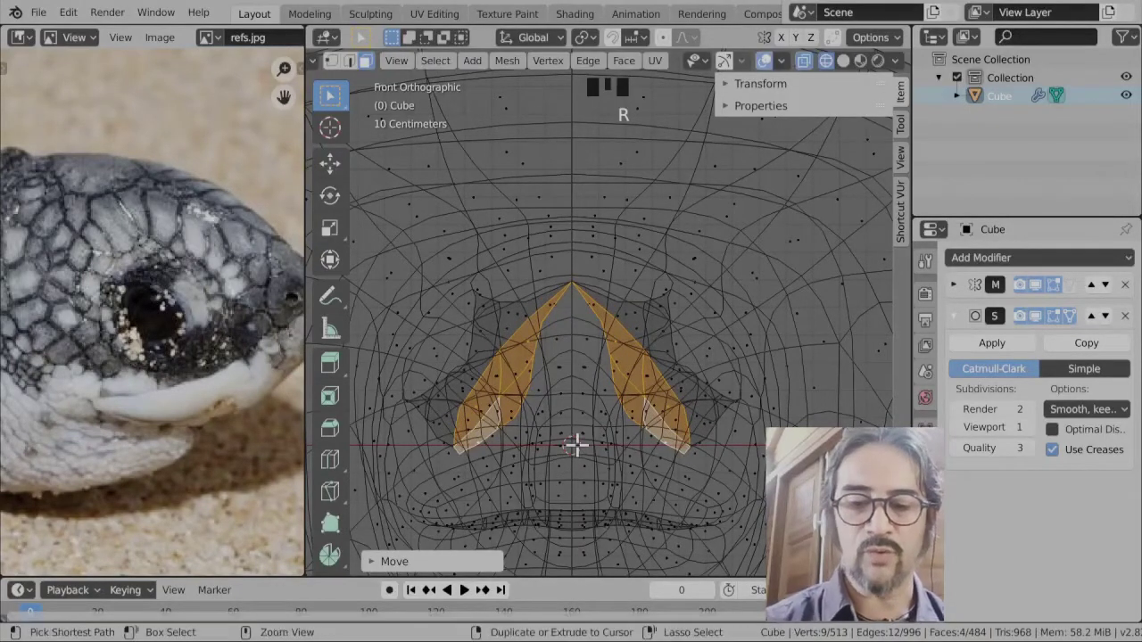
key(ctrl+z)
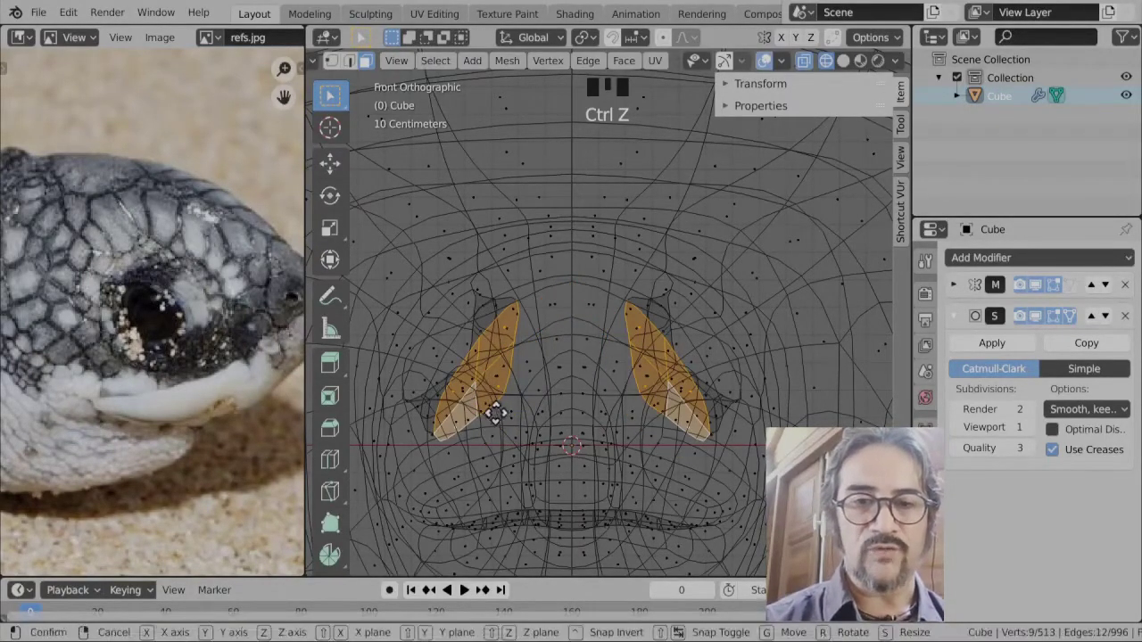
key(g)
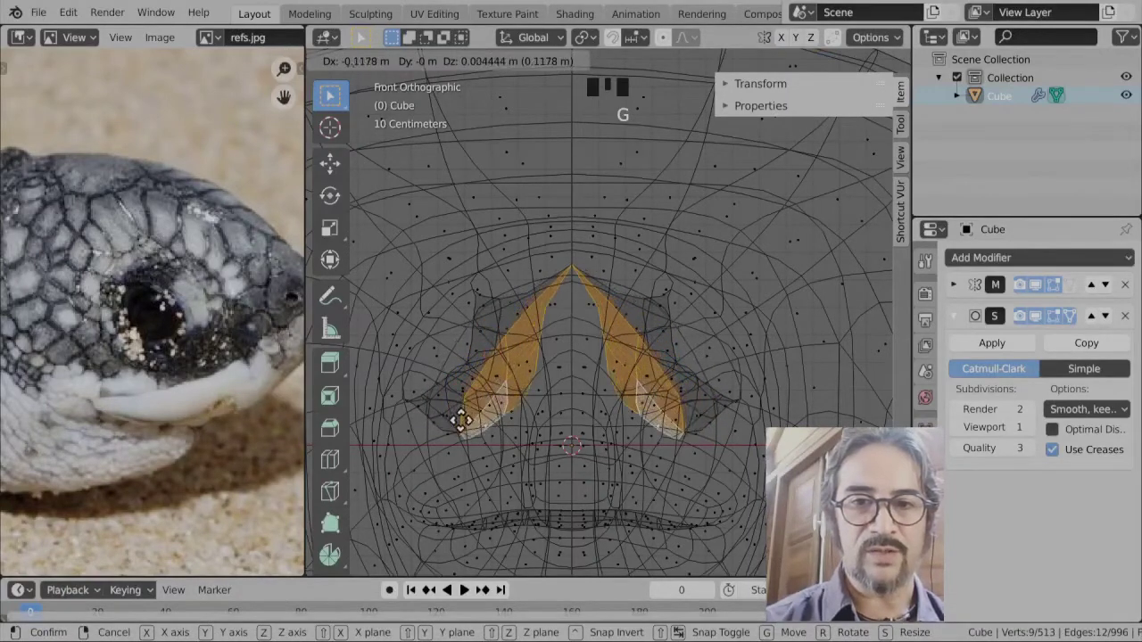
click(479, 427)
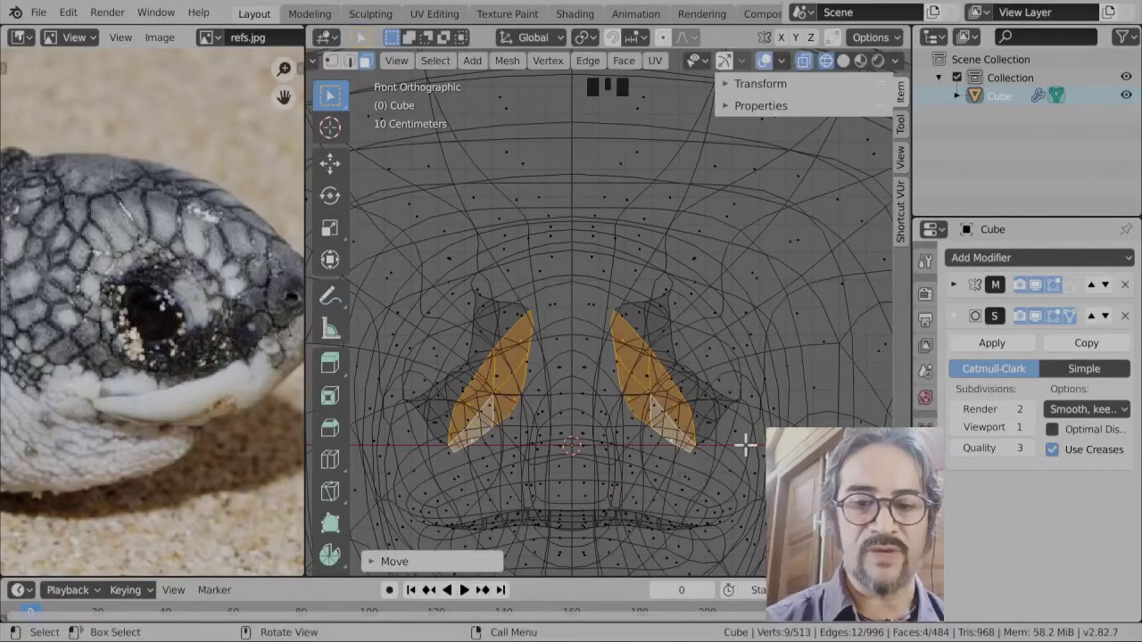
- Rotate and reposition the inner eye-socket faces until they stand nearly vertical, parallel to the mirror centre line in the front view
key(r)
click(695, 395)
key(r)
key(r)
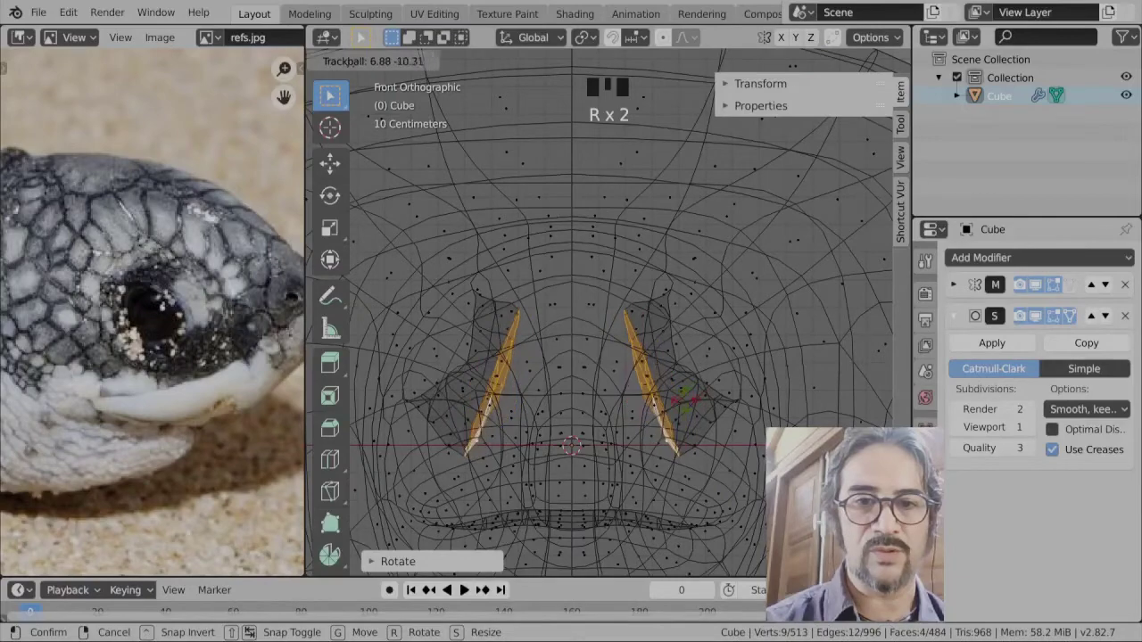
key(r)
key(g)
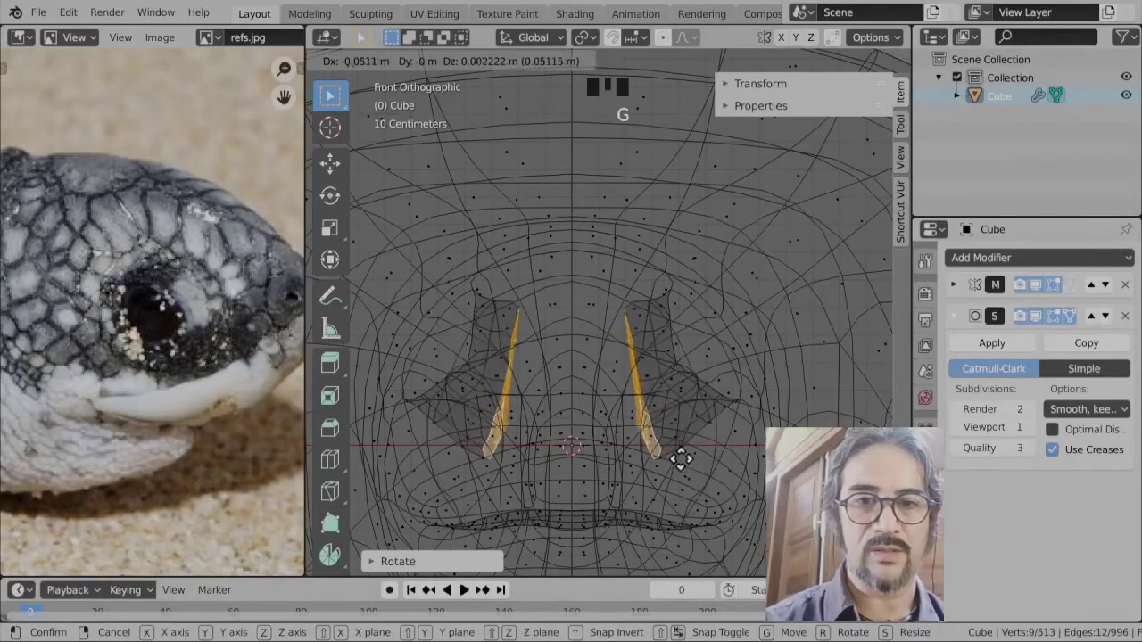
click(705, 457)
key(r)
click(701, 466)
key(g)
click(695, 467)
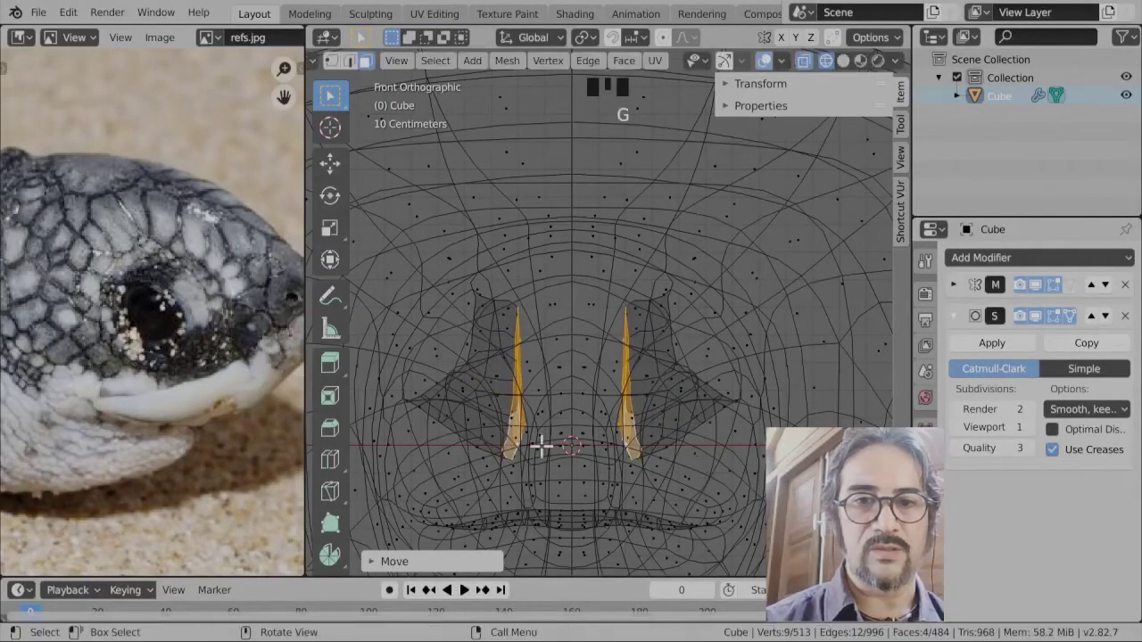
- Return to Object Mode with solid shading and examine the eye socket on the smoothed head
key(Tab)
middle_drag(540, 446, 618, 438)
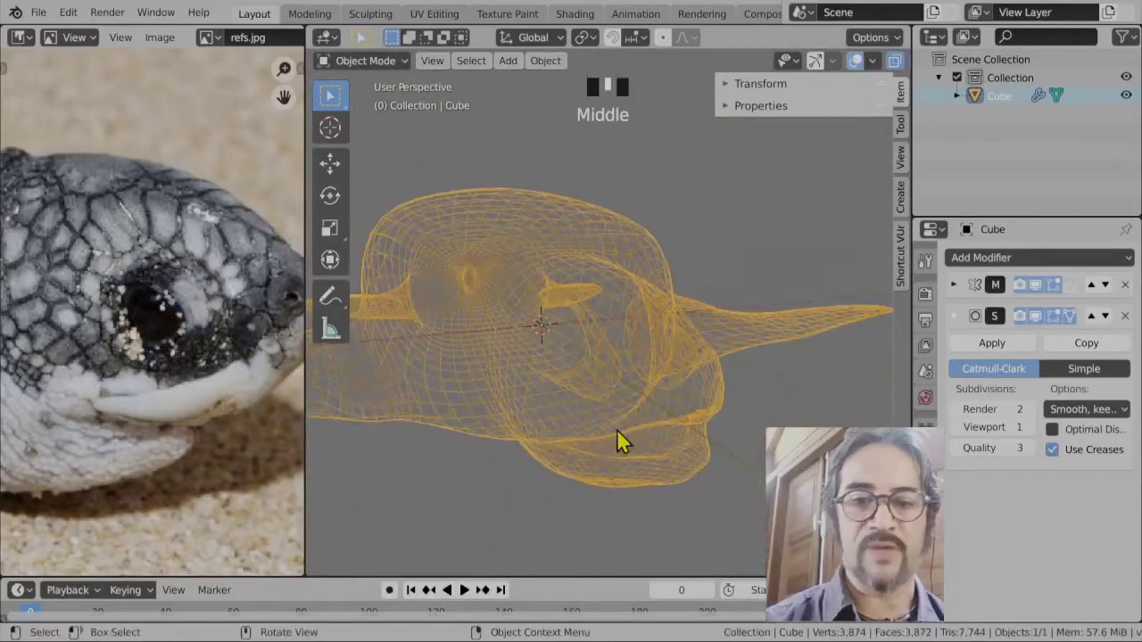
key(z)
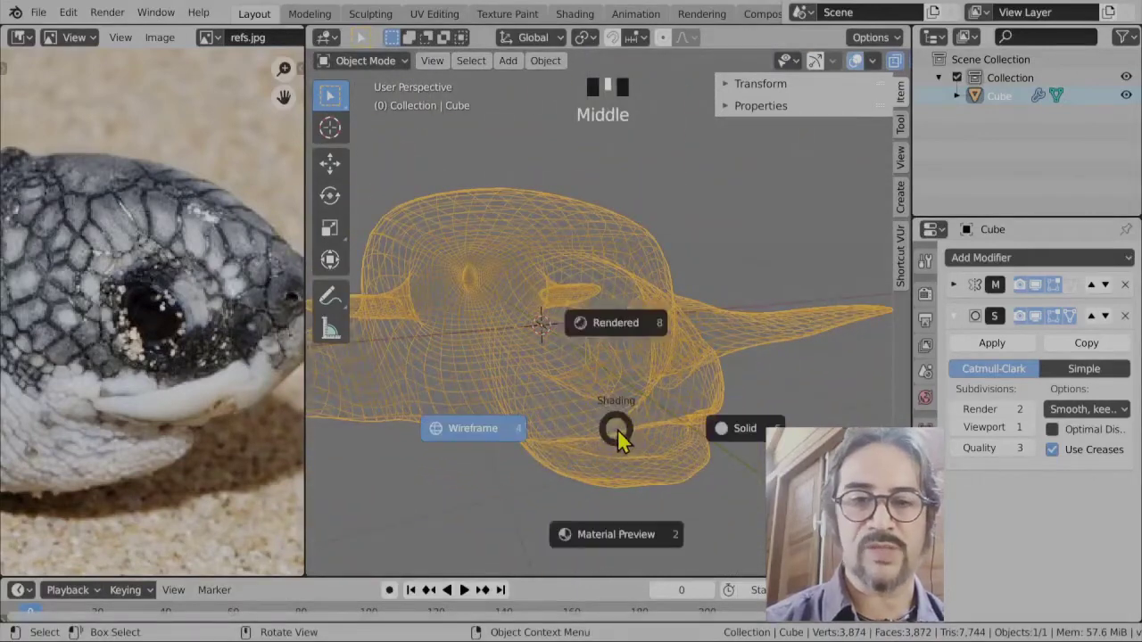
click(748, 446)
scroll(646, 432, up, 6)
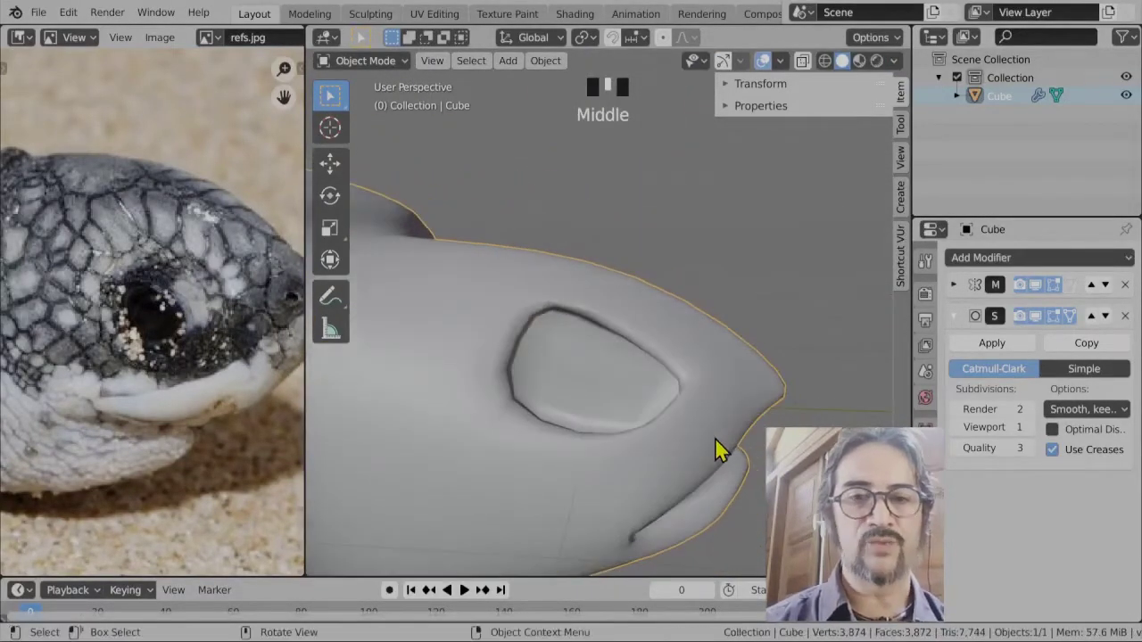
scroll(721, 450, down, 3)
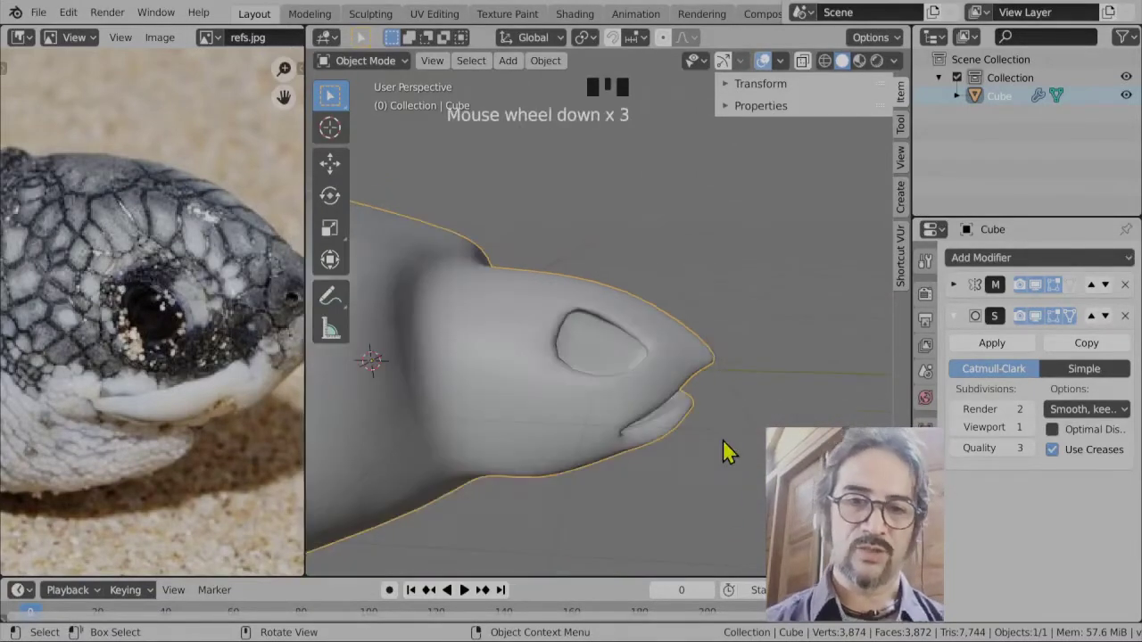
middle_drag(721, 453, 606, 399)
scroll(606, 410, up, 1)
- Extrude the selected inner eye-socket faces in Edit Mode and scale the new faces down to about half size
key(Tab)
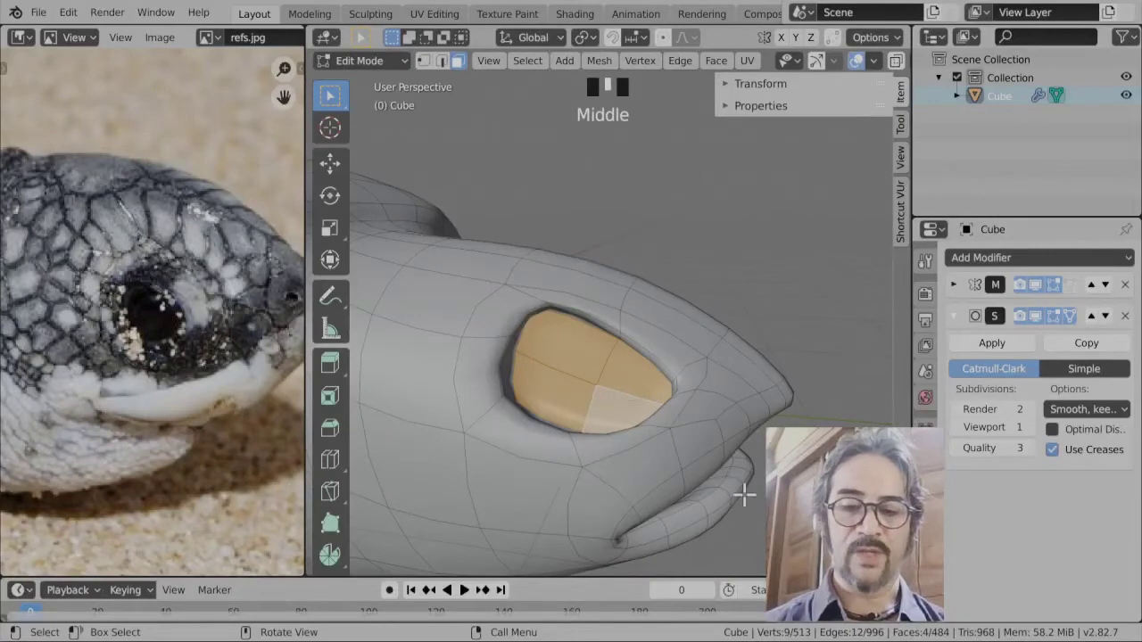
middle_drag(765, 511, 722, 500)
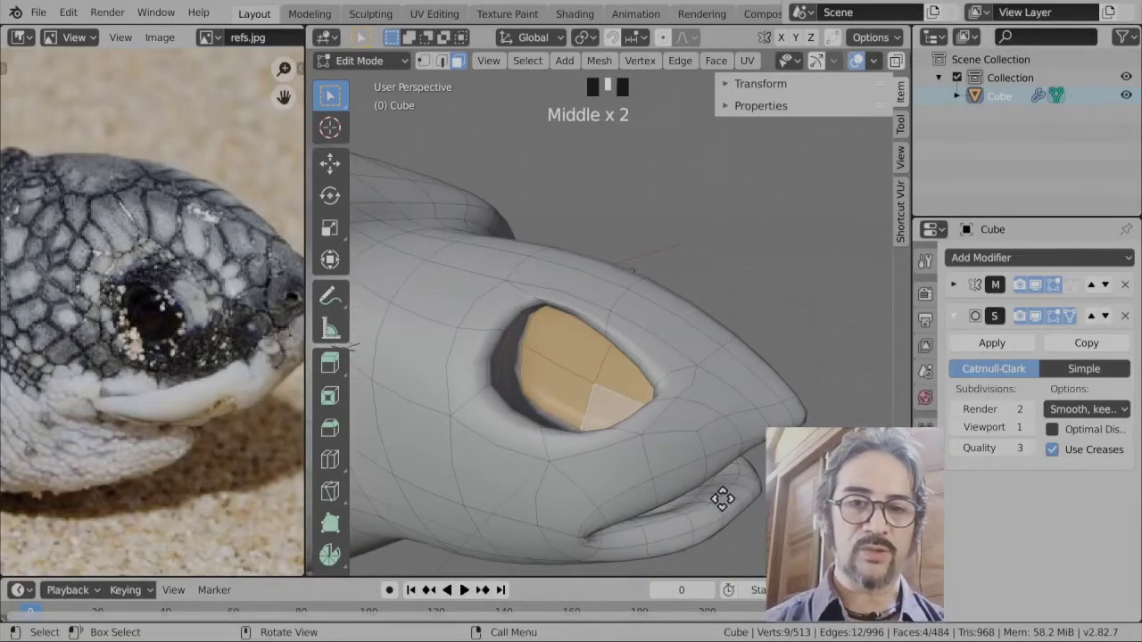
key(e)
click(733, 491)
key(s)
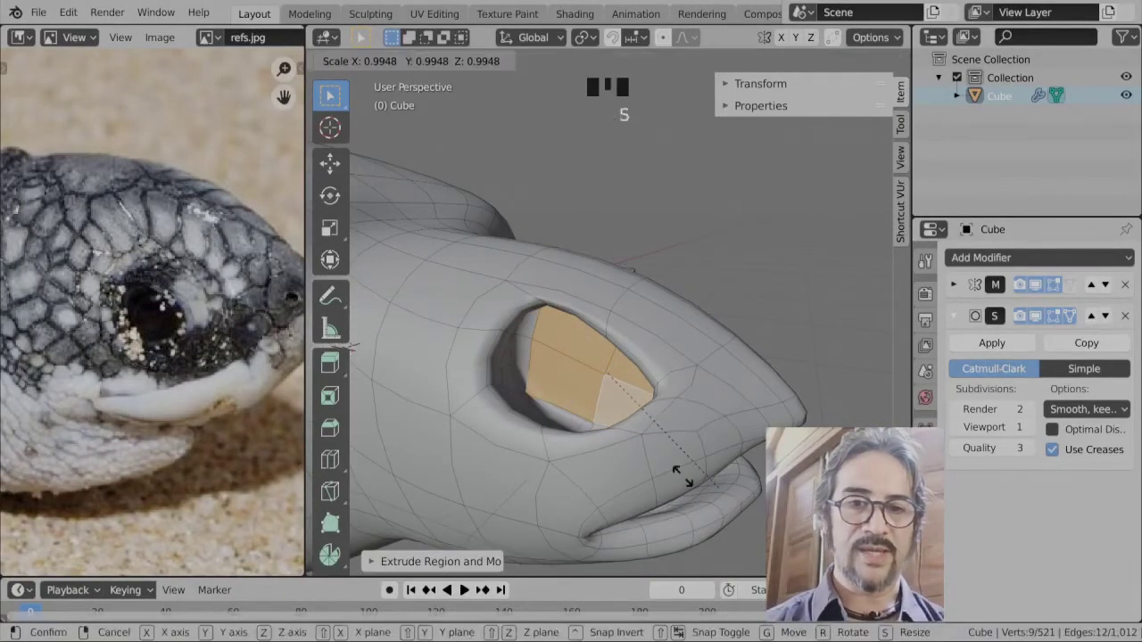
click(624, 412)
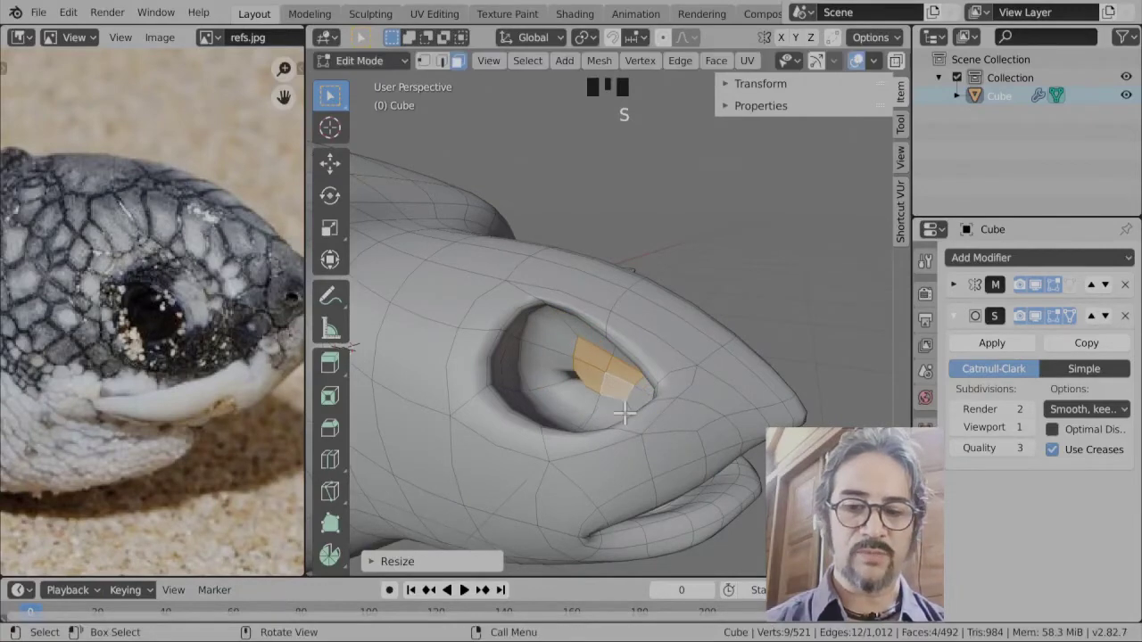
- Try another extrusion of the shrunken inner eye-socket faces, and undo it
key(e)
click(624, 412)
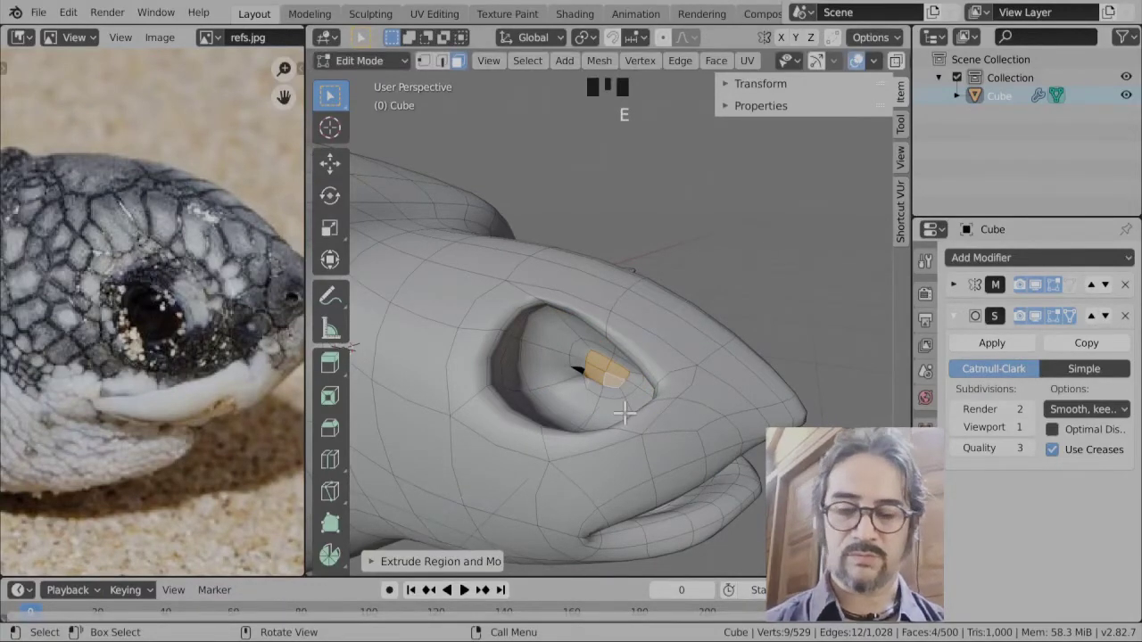
key(ctrl+z)
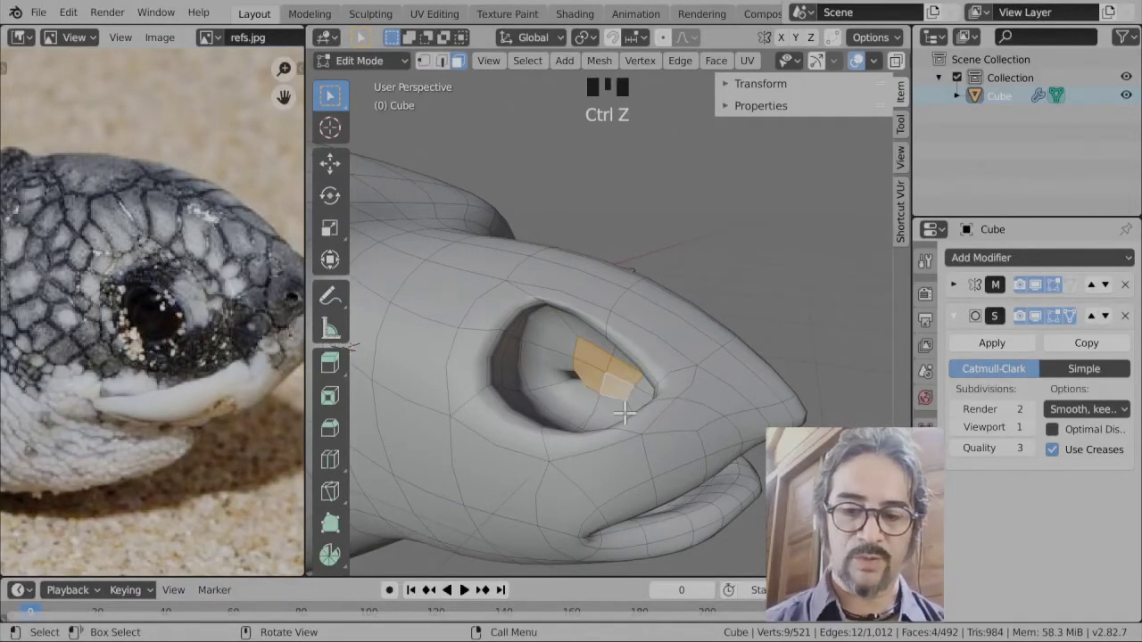
- Try to delete the four small inner faces at the back of the eye socket
key(x)
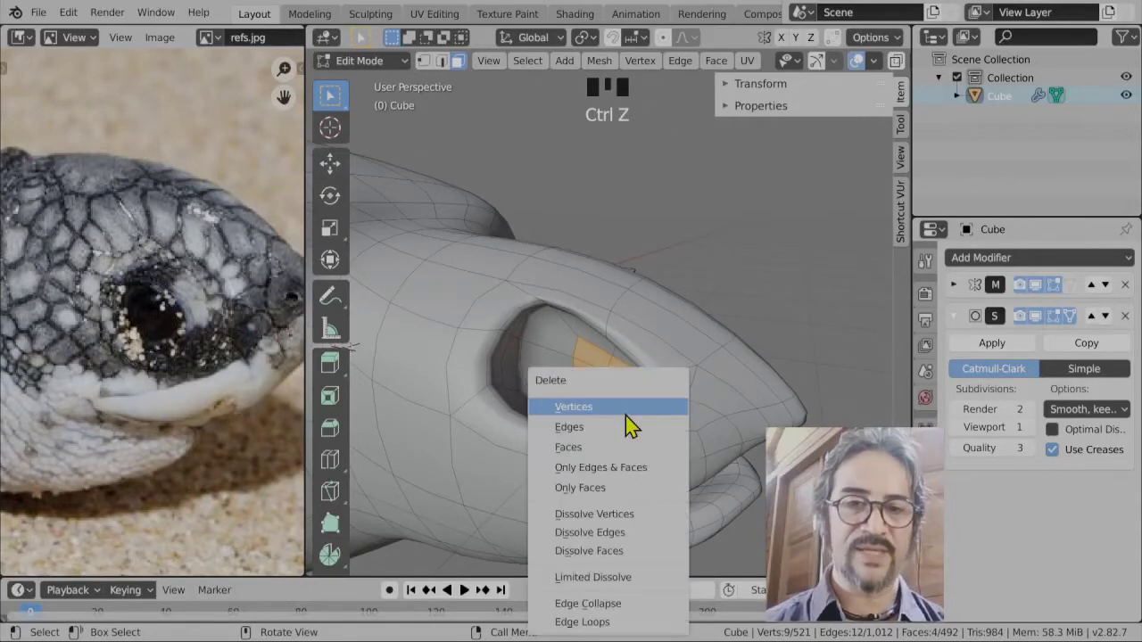
click(576, 446)
scroll(607, 442, up, 4)
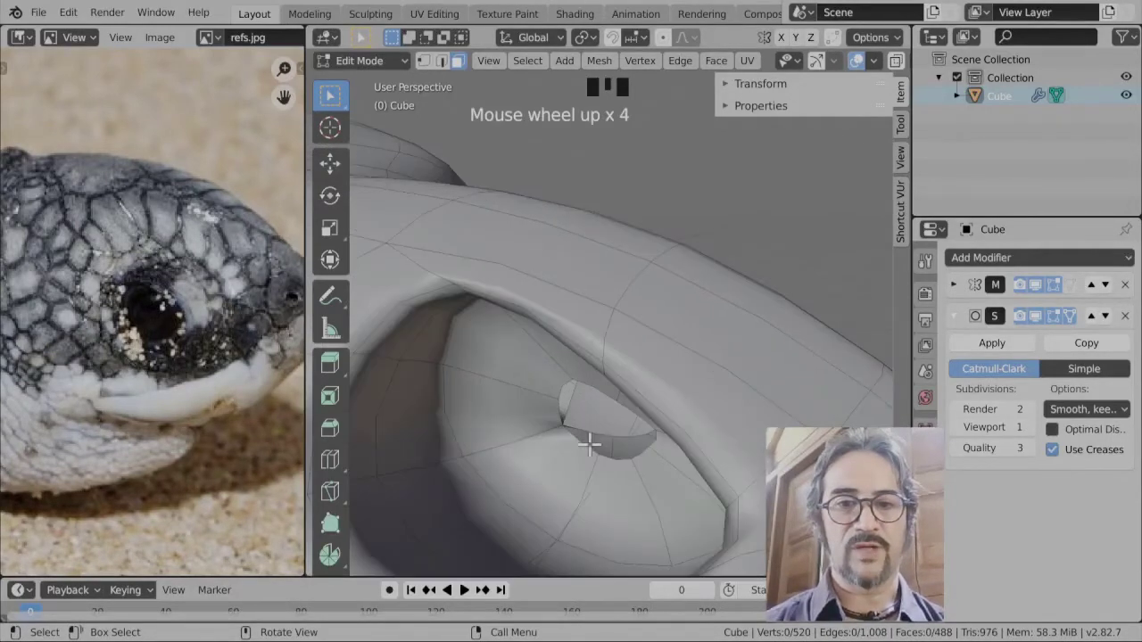
middle_drag(592, 446, 566, 420)
scroll(574, 470, up, 2)
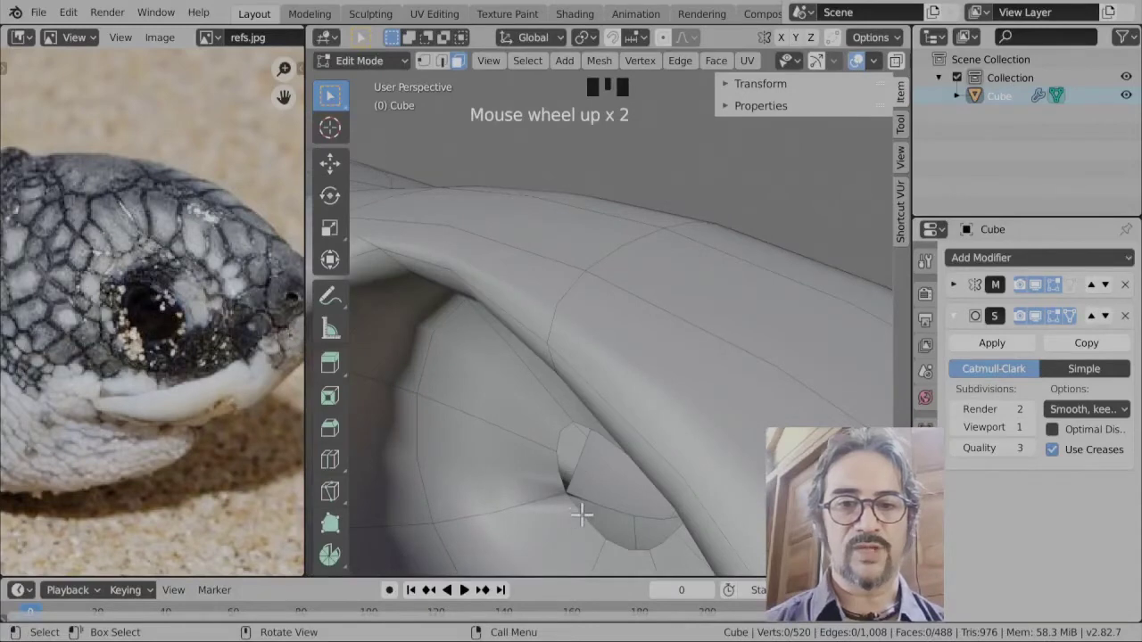
key(ctrl+z)
key(ctrl+z)
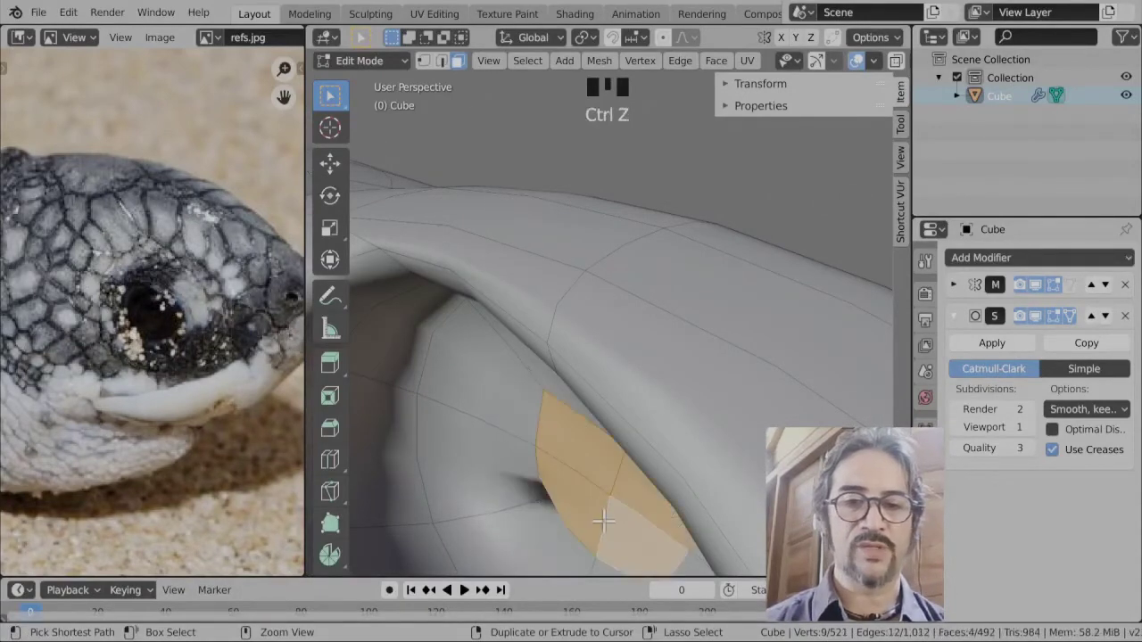
- Try to resize the four inner eye-socket faces to nearly fill the opening and delete them
scroll(604, 519, down, 3)
middle_drag(604, 519, 735, 535)
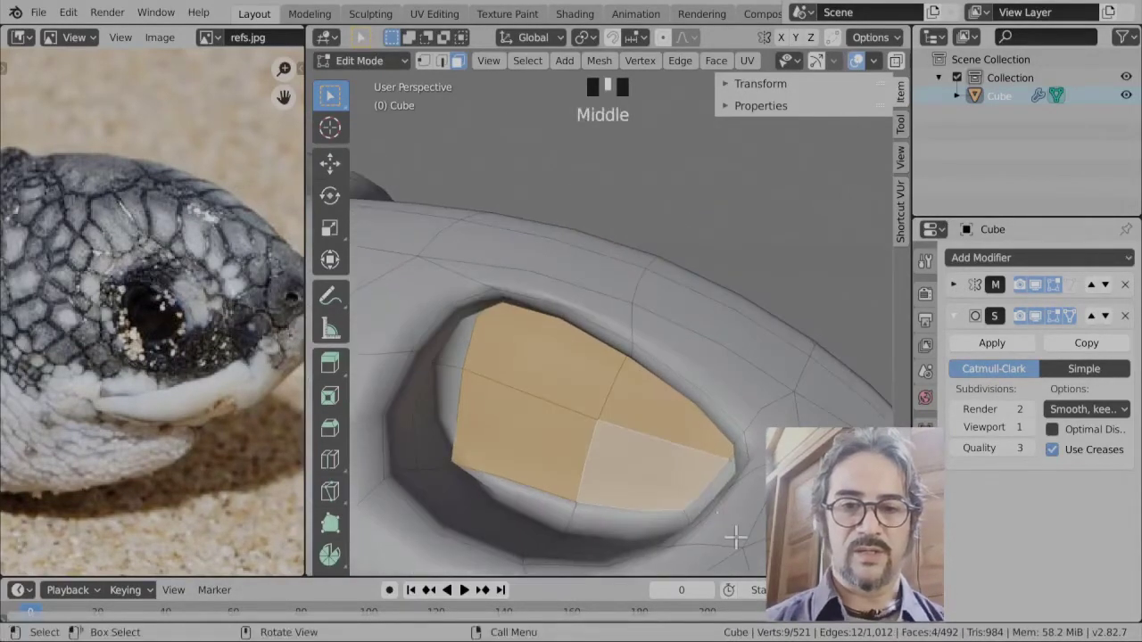
key(s)
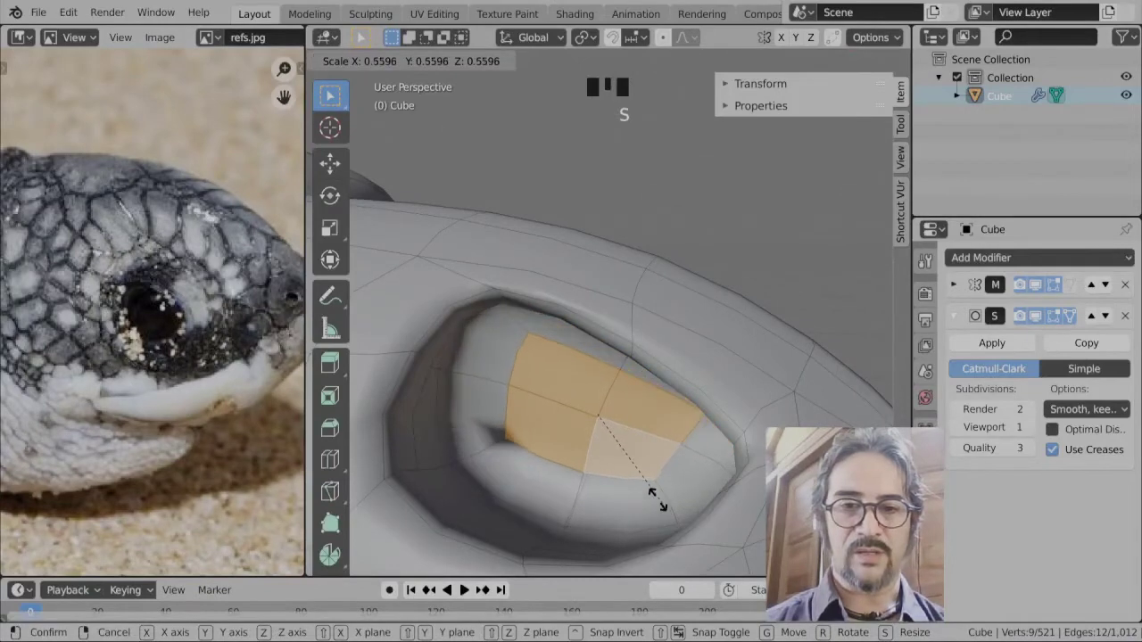
click(711, 517)
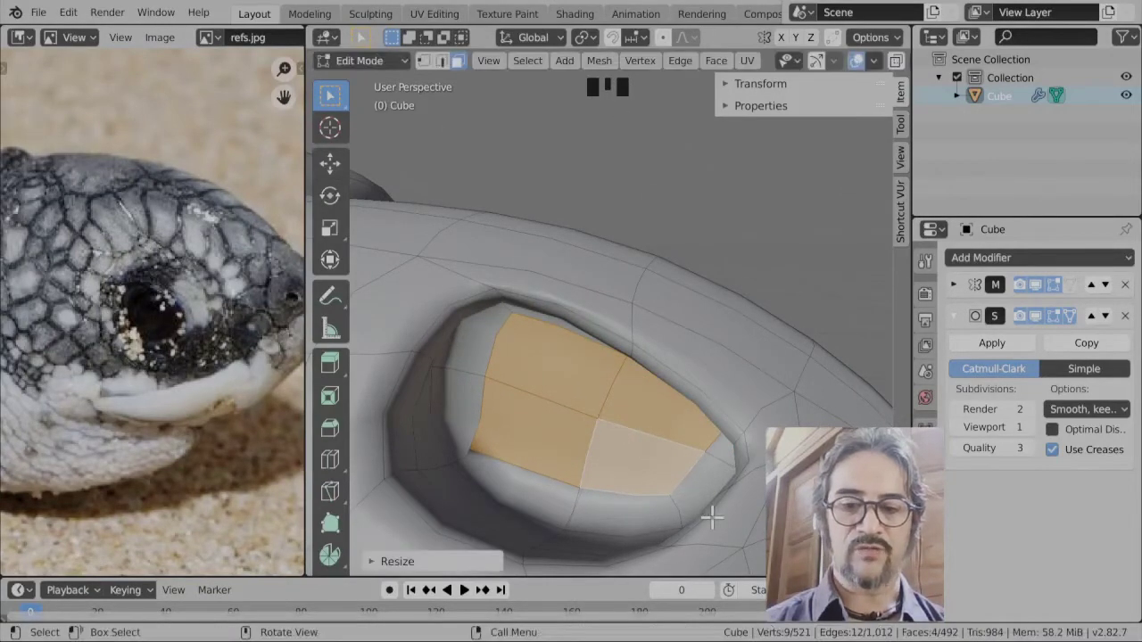
key(x)
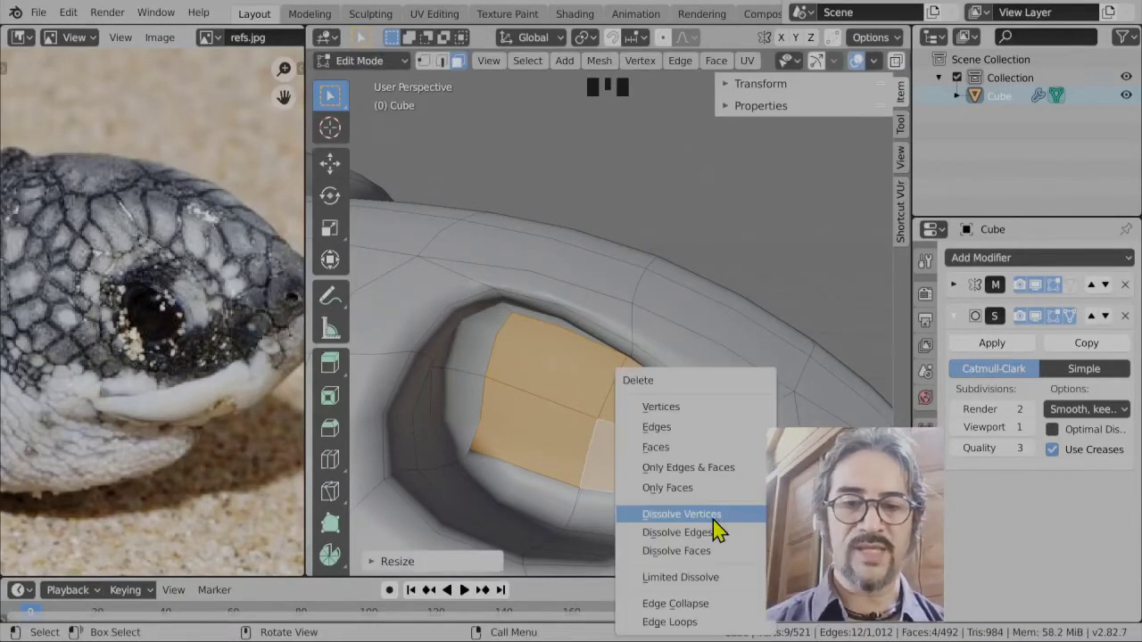
click(667, 447)
scroll(665, 444, down, 2)
middle_drag(634, 461, 594, 476)
scroll(553, 451, up, 2)
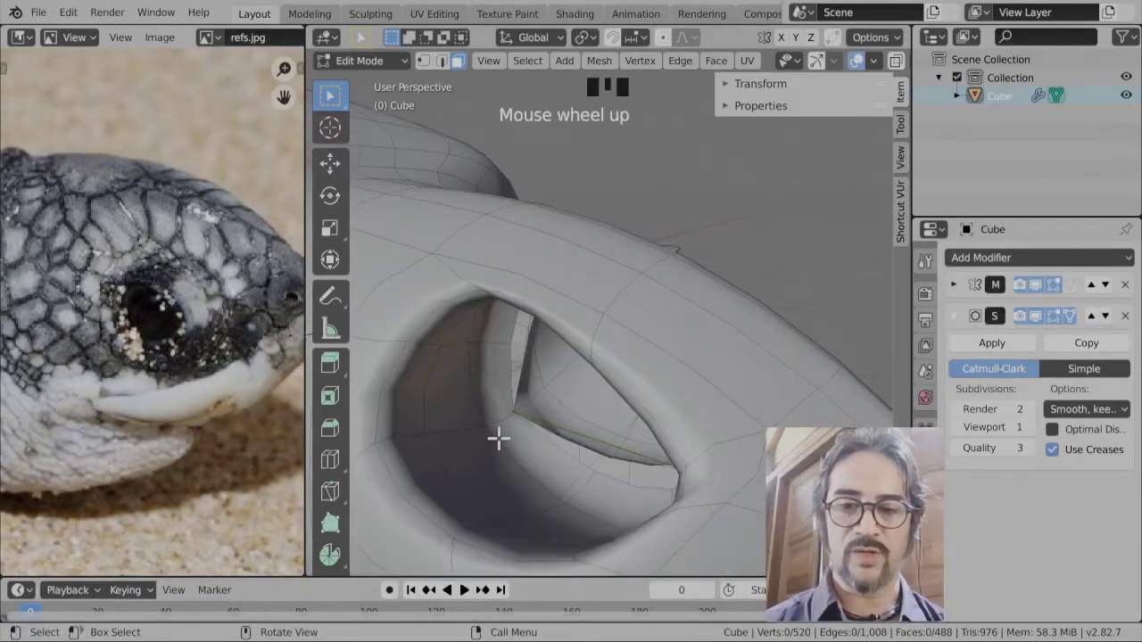
- Undo back past the extra ring of faces in the eye socket and delete the four faces closing the socket
key(ctrl+z)
key(ctrl+z)
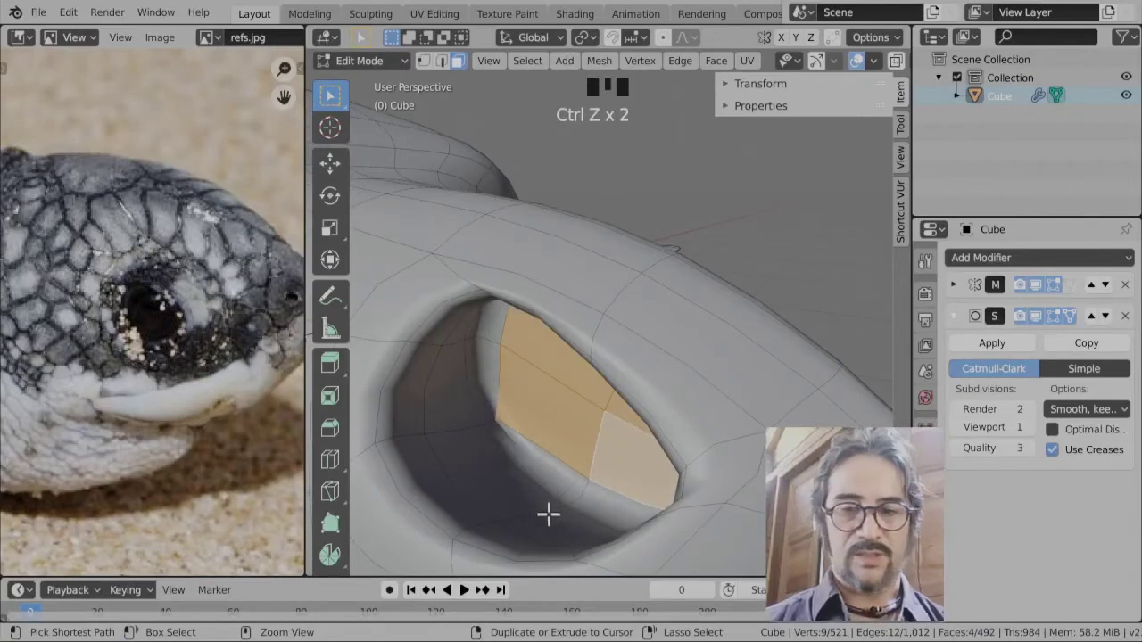
key(ctrl+z)
scroll(581, 517, down, 2)
middle_drag(580, 517, 701, 502)
key(x)
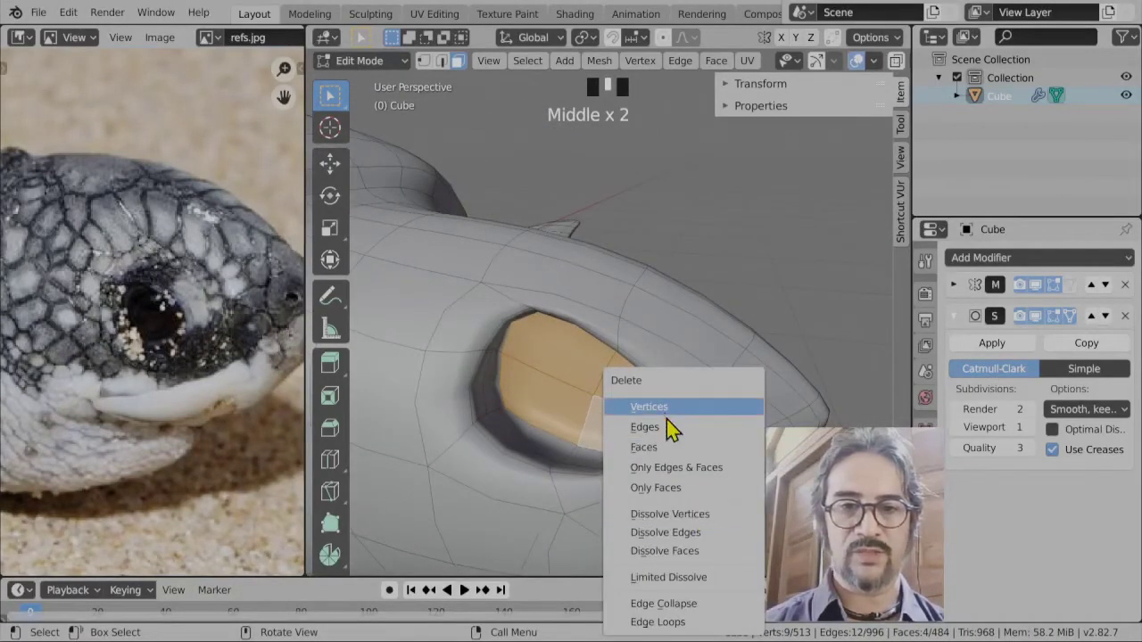
click(654, 449)
- Switch to vertex selection and reposition the vertex at the rear upper corner of the eye opening's rim
middle_drag(655, 449, 611, 337)
click(678, 453)
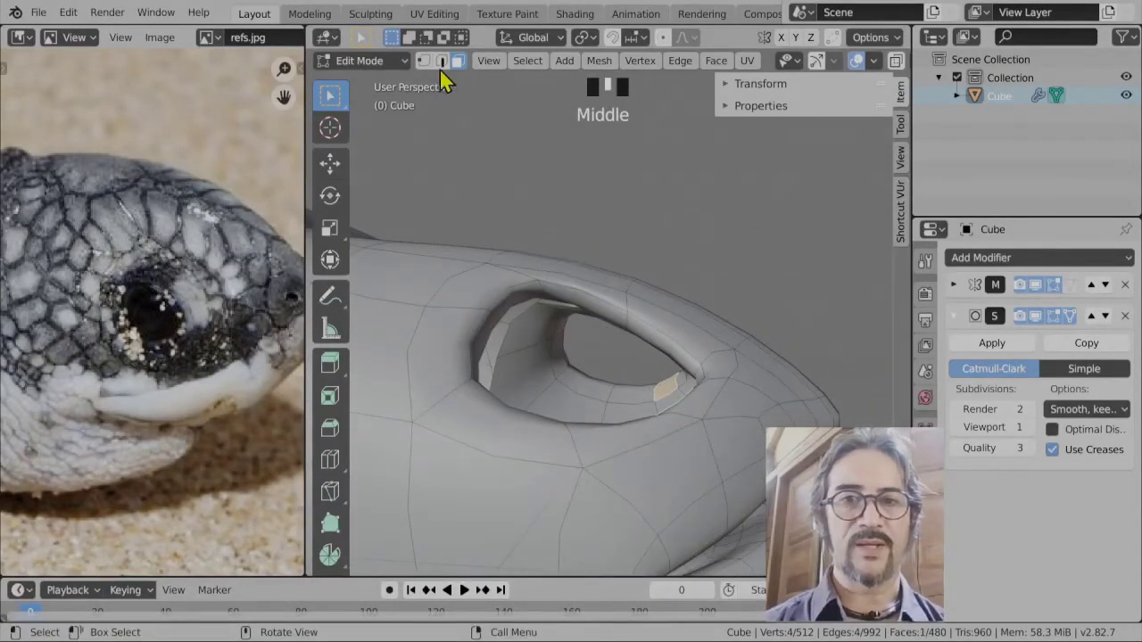
click(423, 61)
click(553, 298)
click(567, 305)
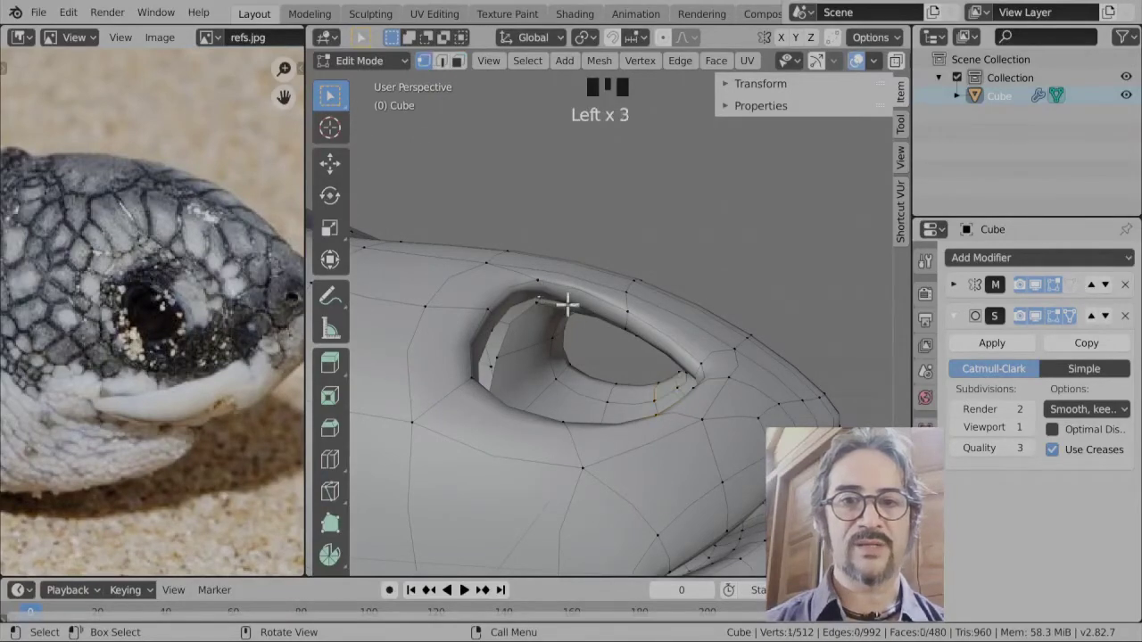
middle_drag(567, 305, 545, 311)
click(570, 319)
middle_drag(601, 362, 603, 403)
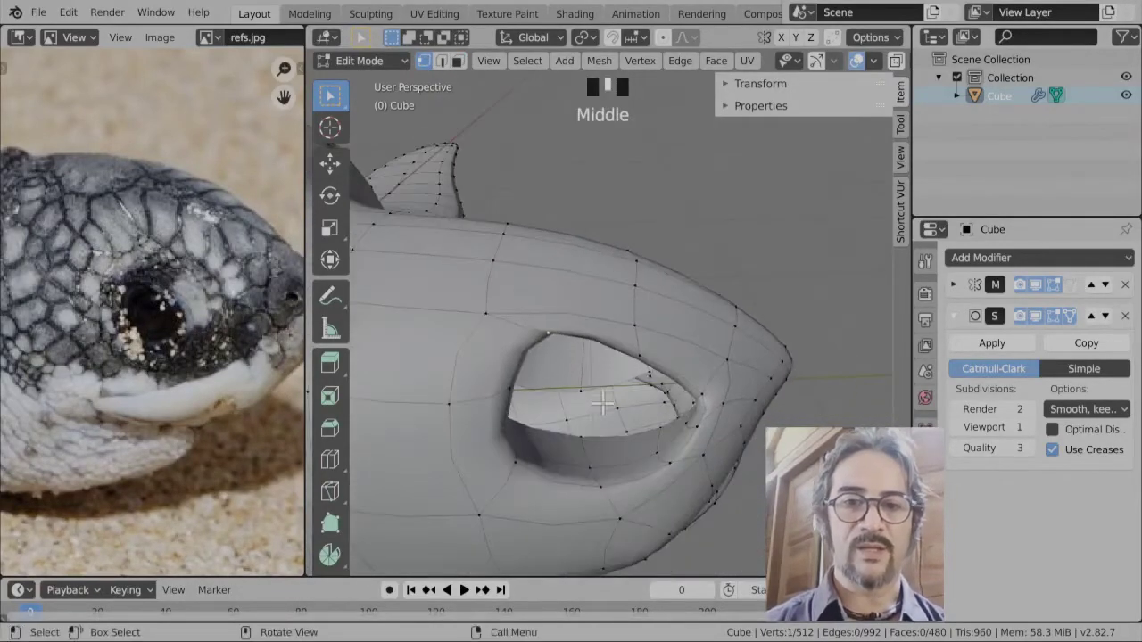
key(g)
click(594, 476)
- Move the vertex just behind the eye opening by about 0.24 m to even out the surrounding edge loop
middle_drag(594, 476, 505, 372)
click(502, 372)
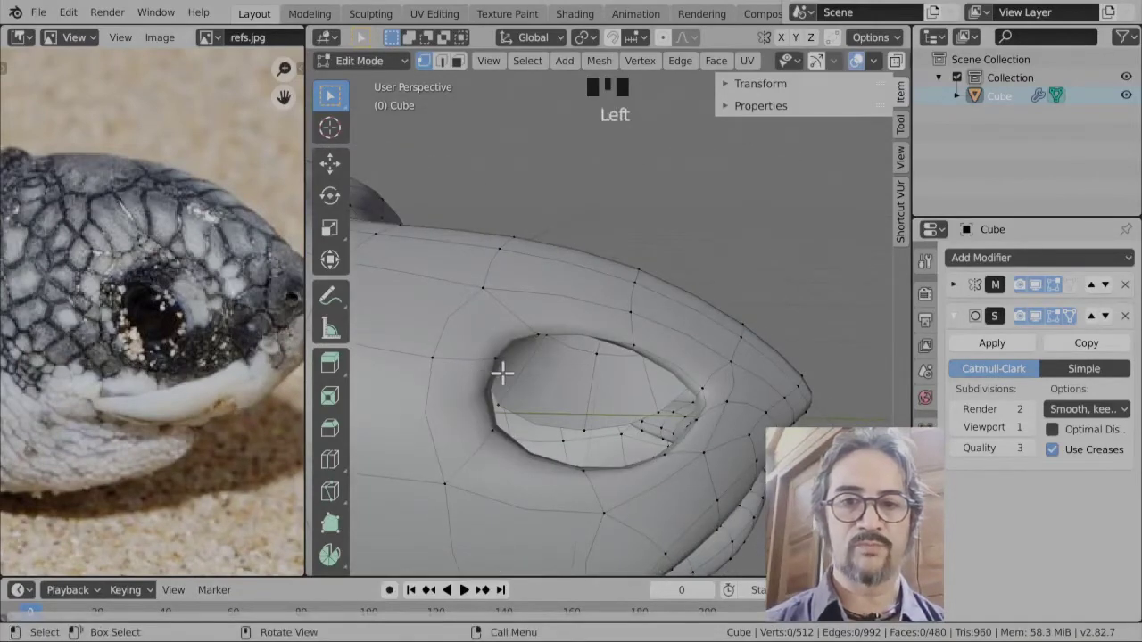
click(431, 356)
middle_drag(431, 357, 466, 459)
key(g)
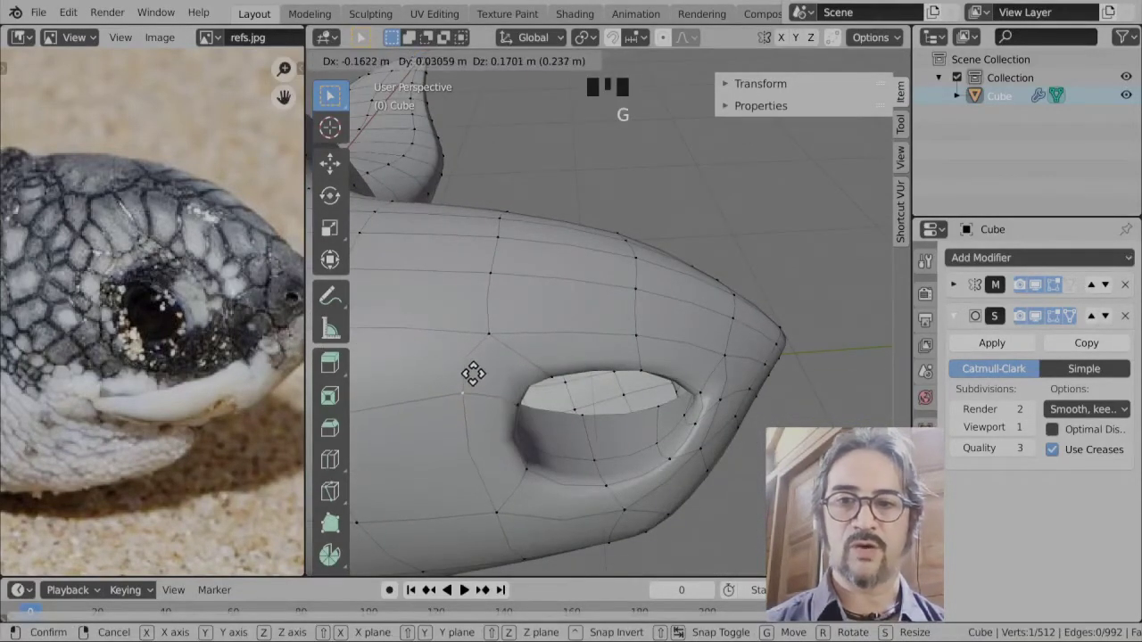
click(473, 373)
- Reposition the loop vertices below and in front of the eye opening to round its lower front edge
click(495, 513)
middle_drag(495, 513, 595, 451)
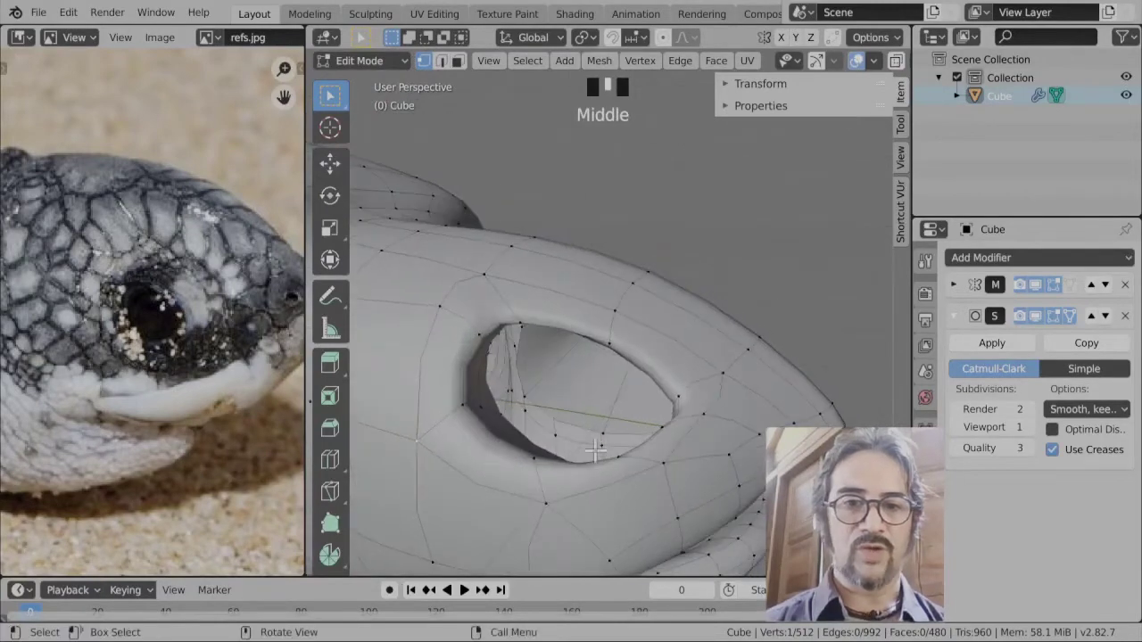
click(662, 474)
click(669, 526)
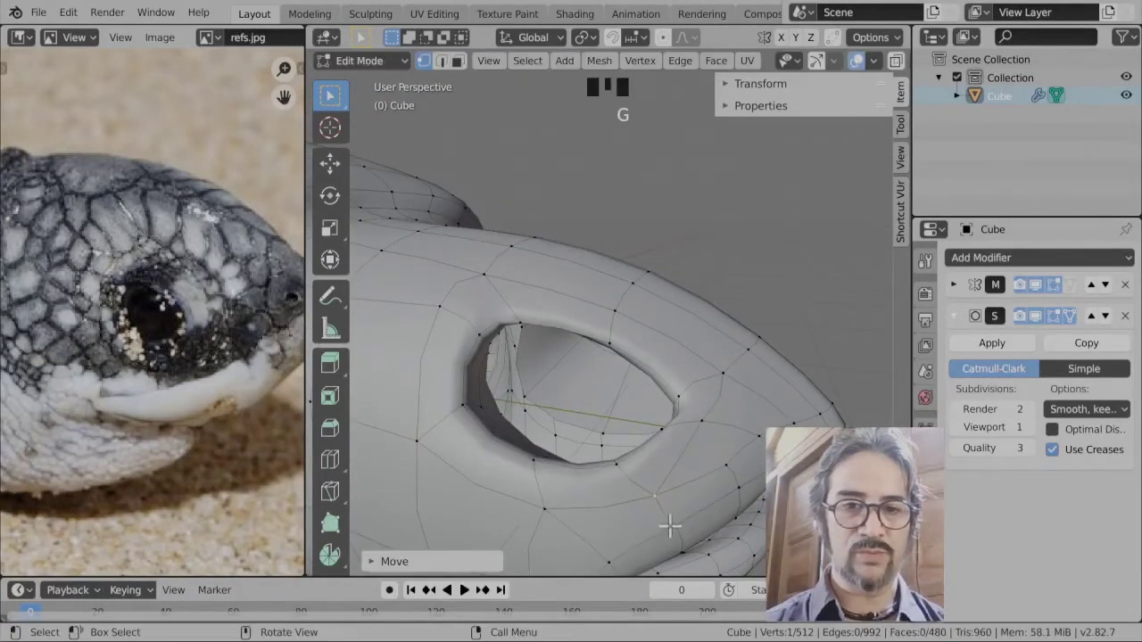
click(698, 429)
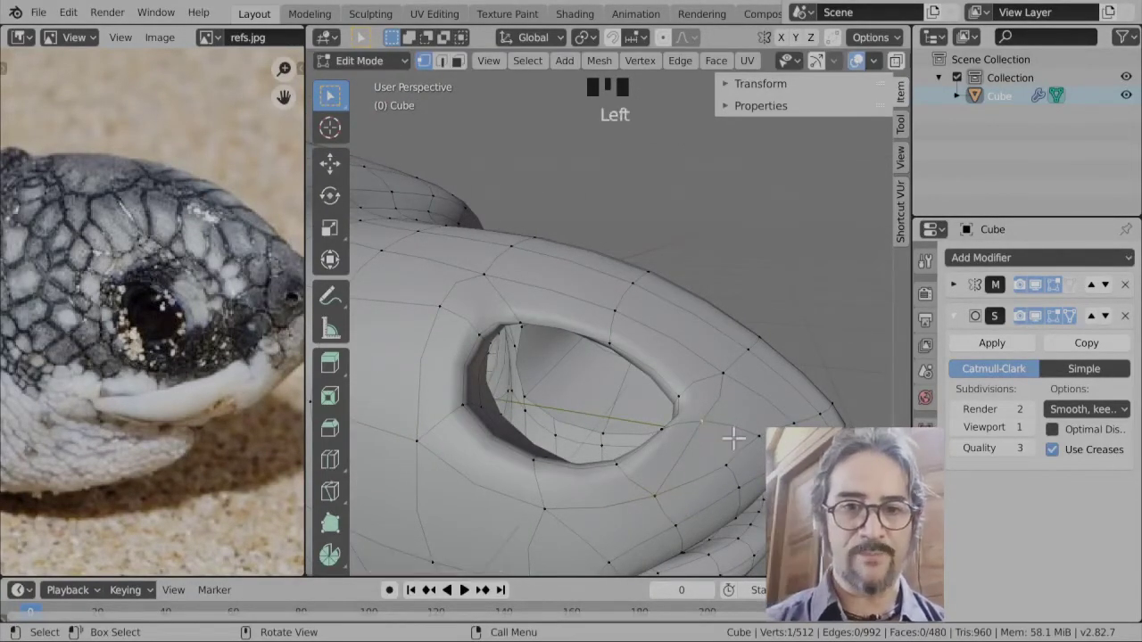
middle_drag(718, 433, 681, 438)
key(g)
click(673, 492)
key(g)
click(717, 388)
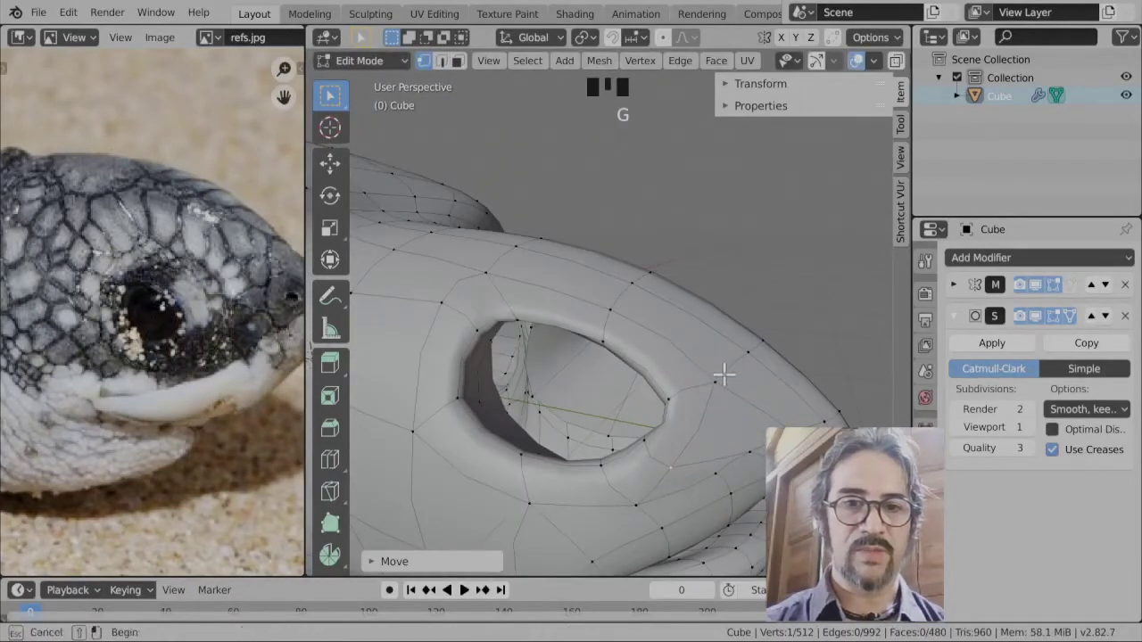
- Adjust the vertices at the upper front of the eye opening to smooth the transition toward the snout
middle_drag(716, 388, 755, 408)
click(729, 369)
middle_drag(729, 369, 755, 462)
key(g)
click(760, 401)
click(741, 415)
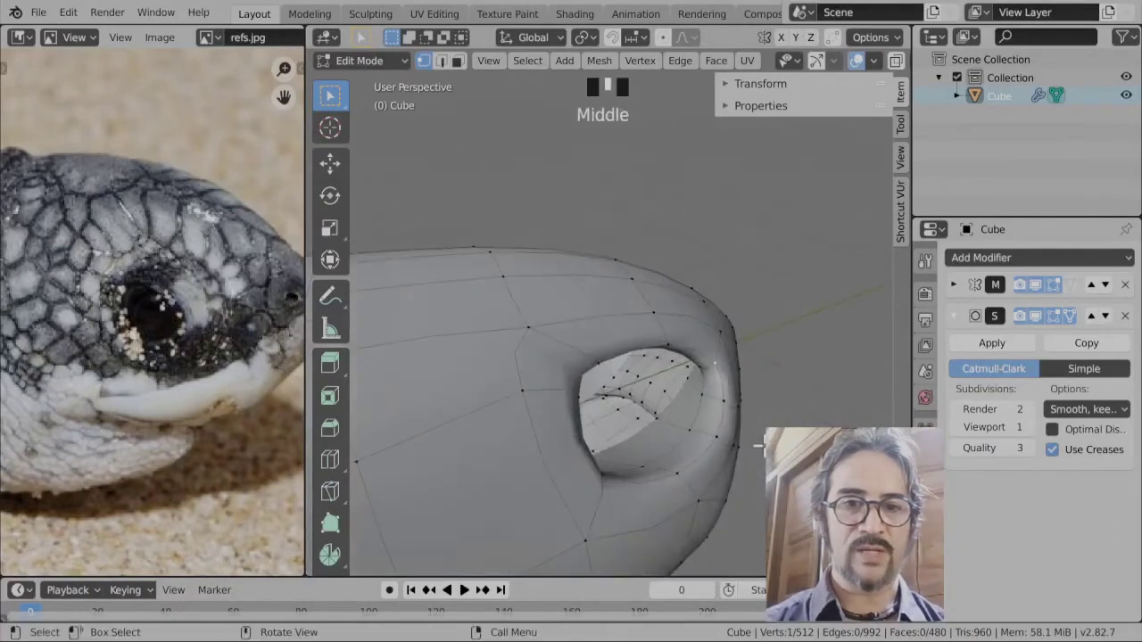
key(g)
click(759, 470)
- Reposition the lower vertex on the eye opening's front rim to round that corner
click(716, 425)
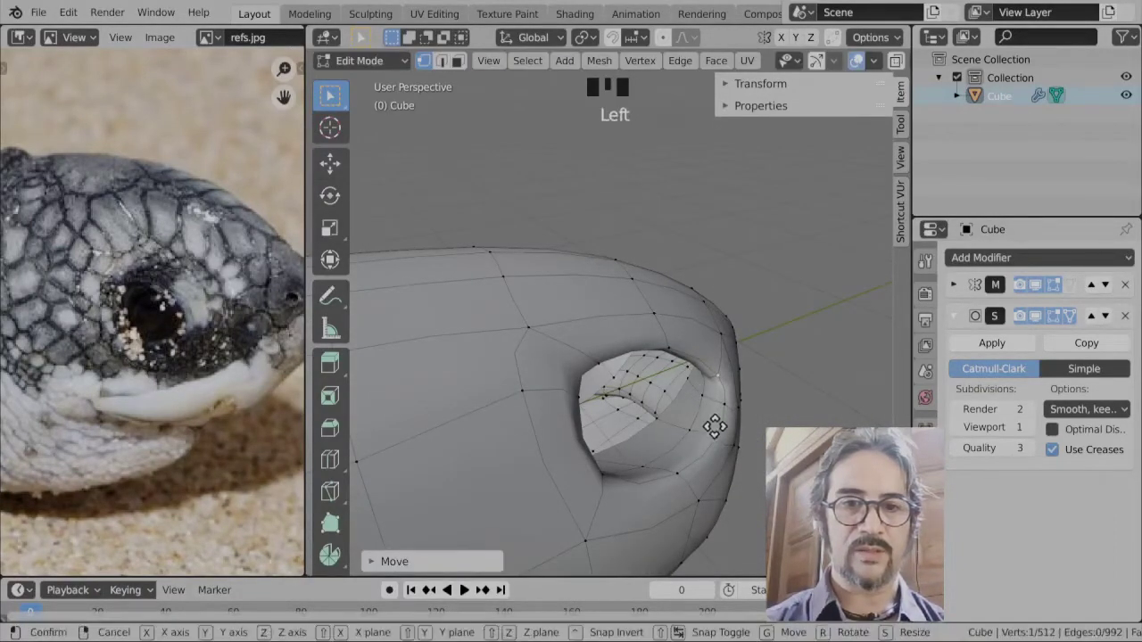
key(g)
click(719, 433)
key(g)
click(711, 442)
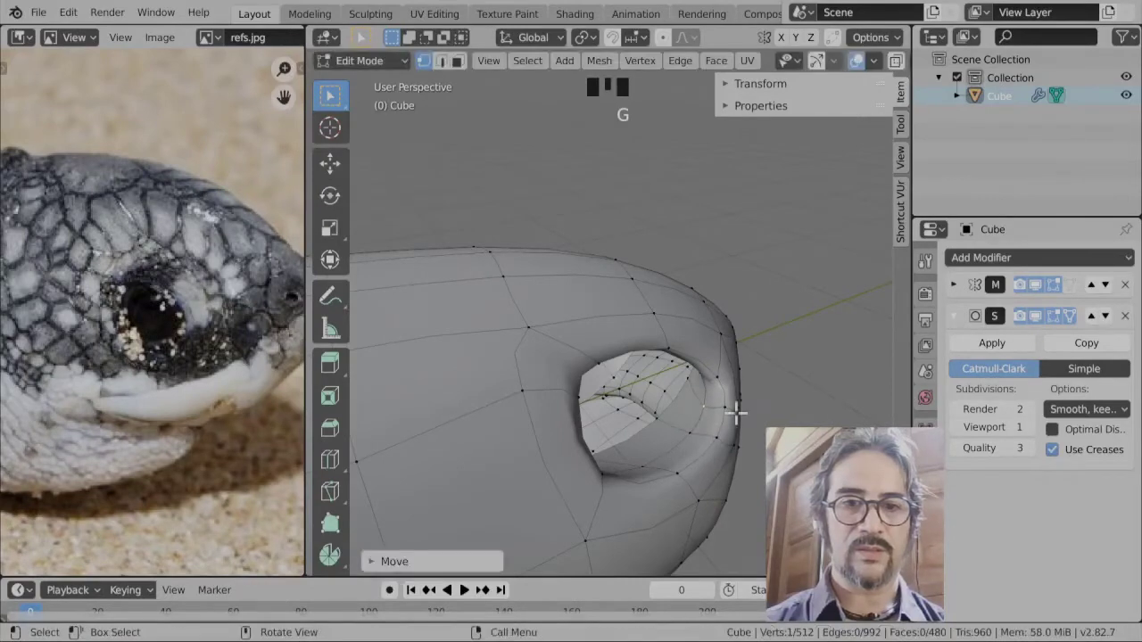
- Reposition vertices around the eye opening's rim, checking its shape from the side and the front
middle_drag(743, 416, 622, 365)
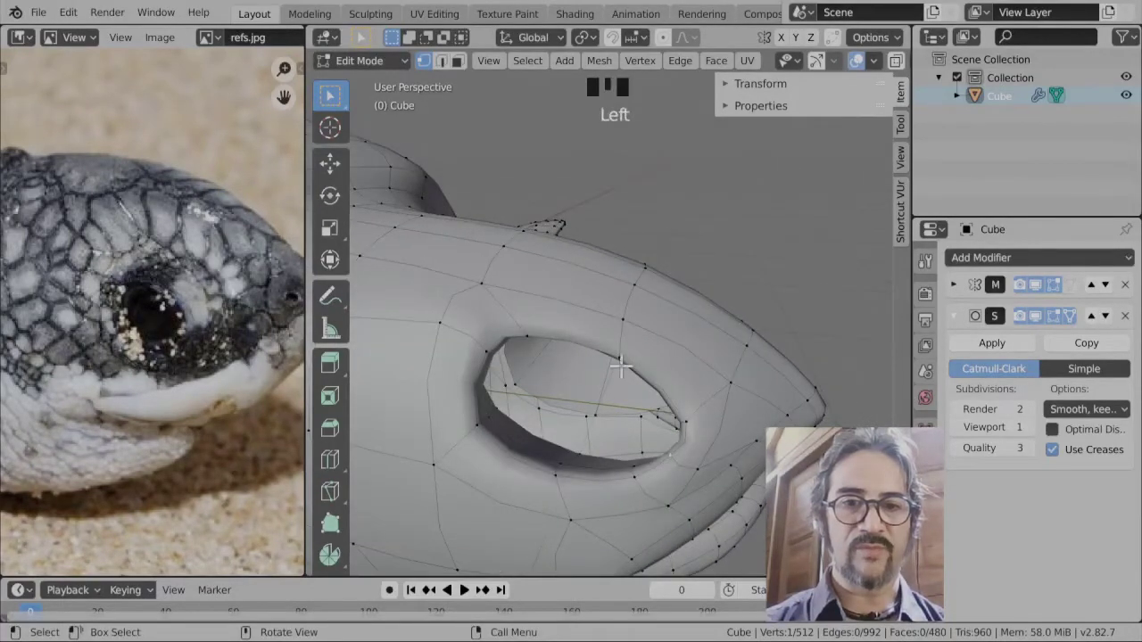
middle_drag(575, 406, 555, 365)
click(668, 342)
key(g)
click(617, 417)
click(559, 326)
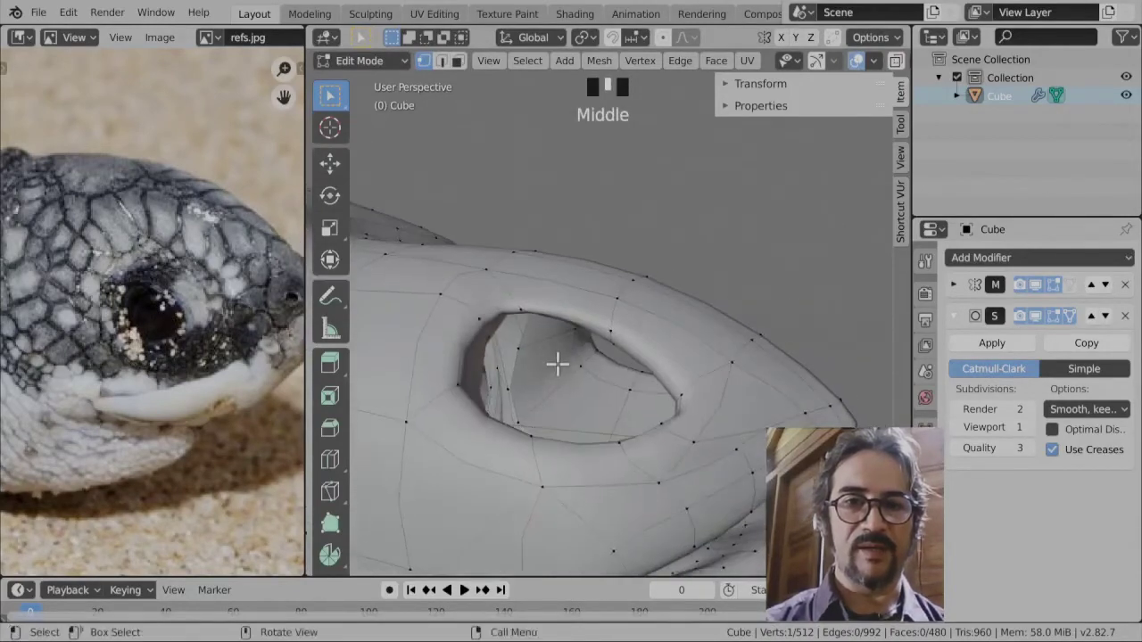
key(g)
click(564, 417)
middle_drag(565, 417, 490, 415)
key(g)
click(464, 426)
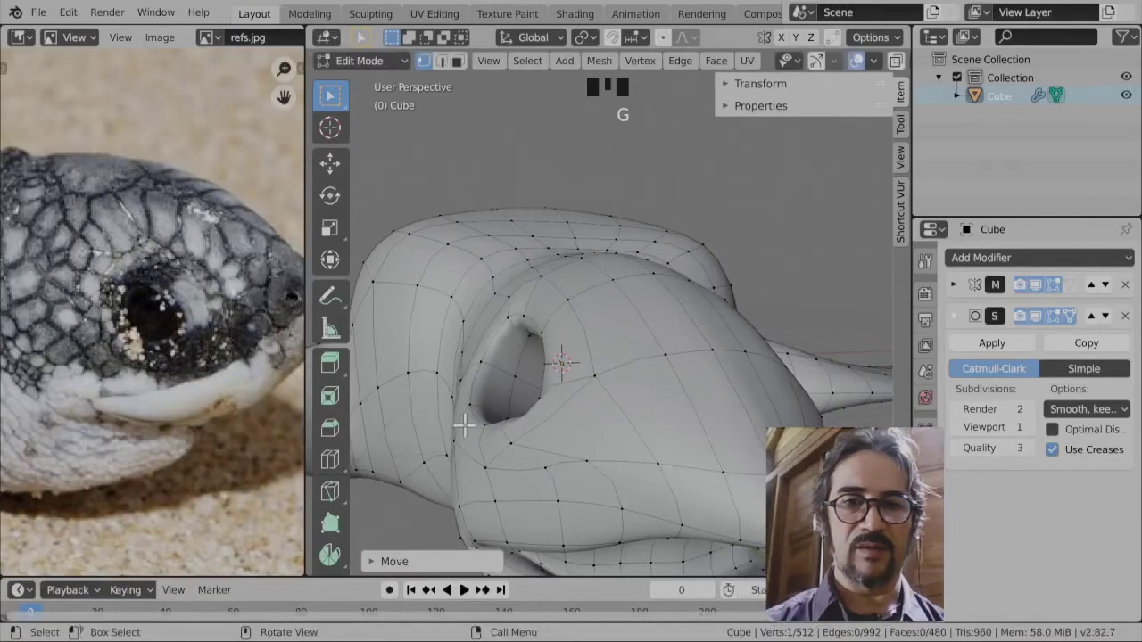
- Move the vertices on the inner wall of the eye socket to even out its depth
click(526, 357)
key(g)
click(510, 385)
click(521, 383)
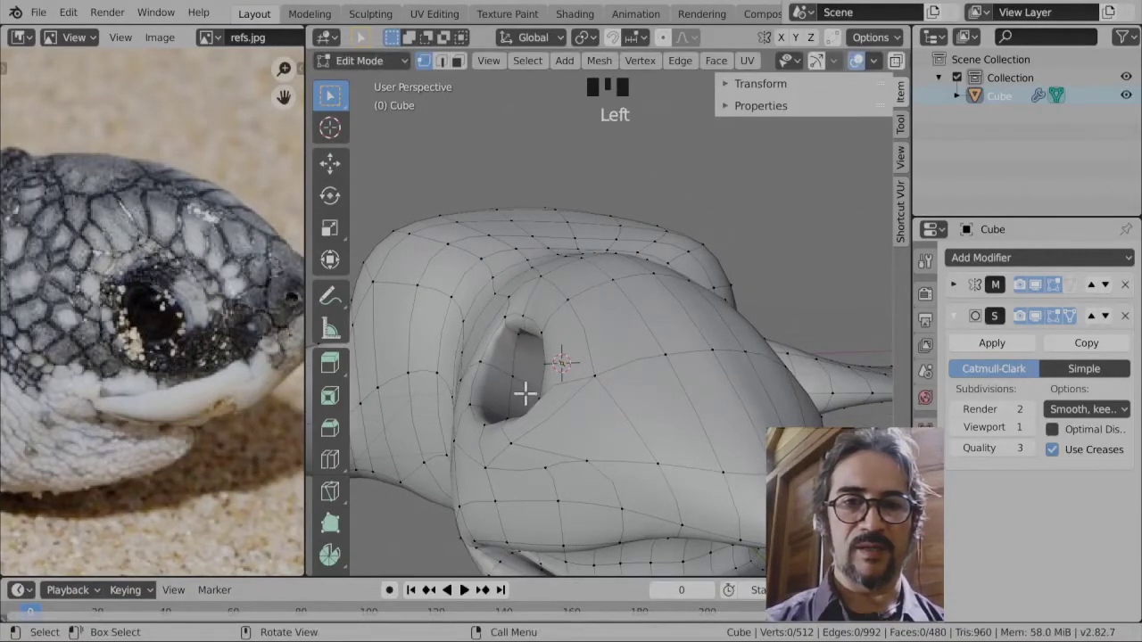
key(g)
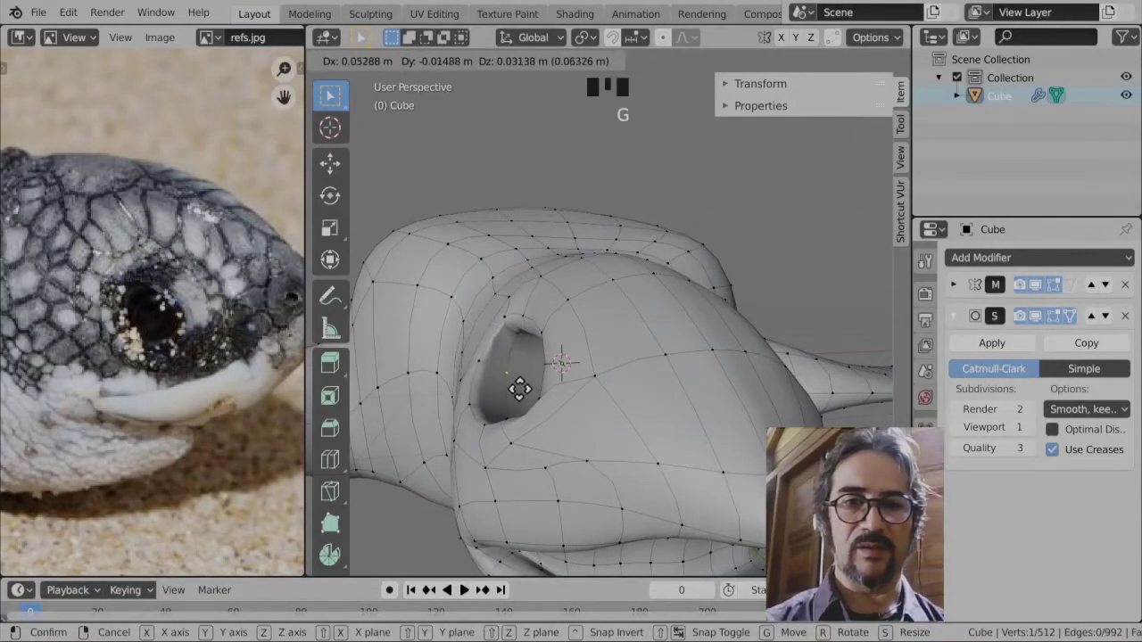
click(519, 389)
- Move the vertex at the rear lower corner of the eye opening's rim
middle_drag(519, 389, 562, 451)
click(553, 454)
key(g)
click(539, 368)
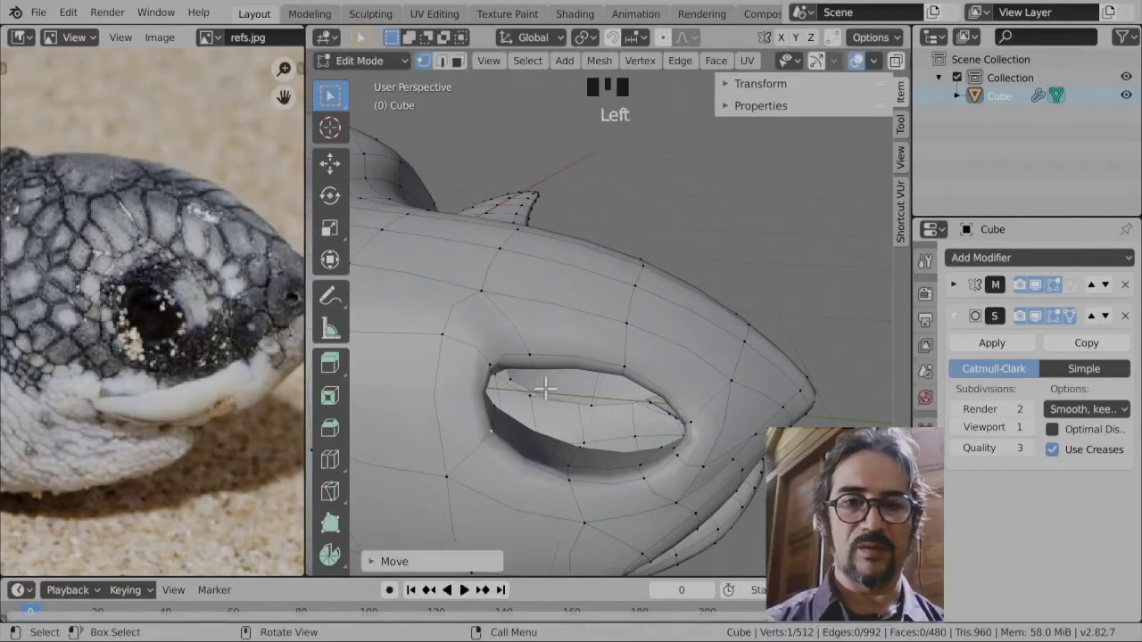
- Enable proportional editing and raise the vertex on the upper rim of the eye opening
click(660, 38)
click(546, 379)
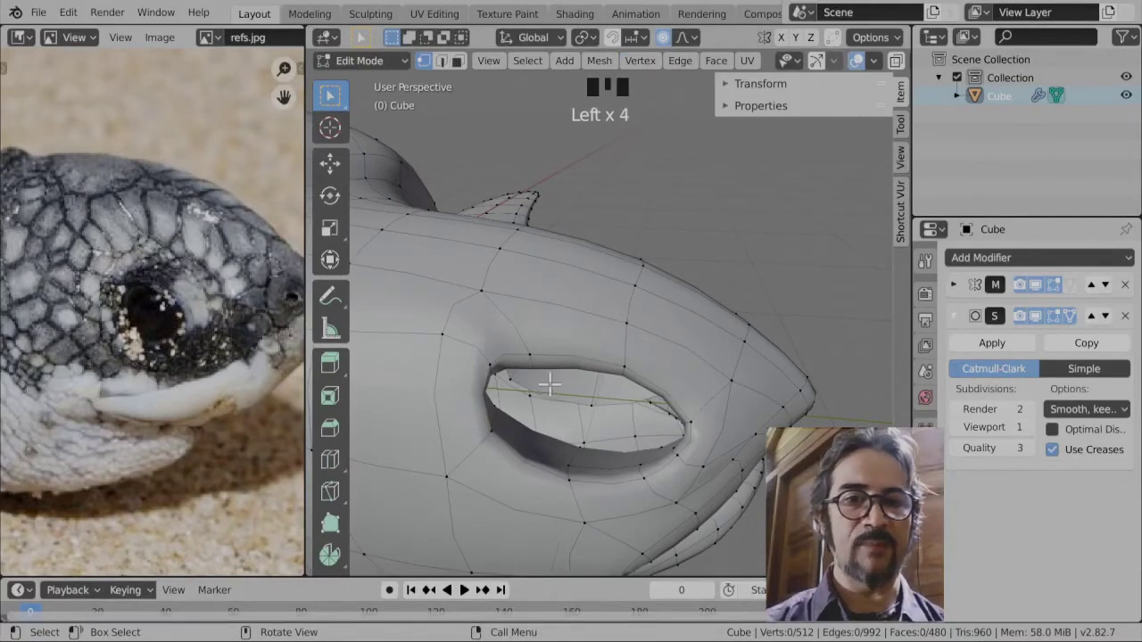
click(529, 356)
middle_drag(586, 378, 596, 369)
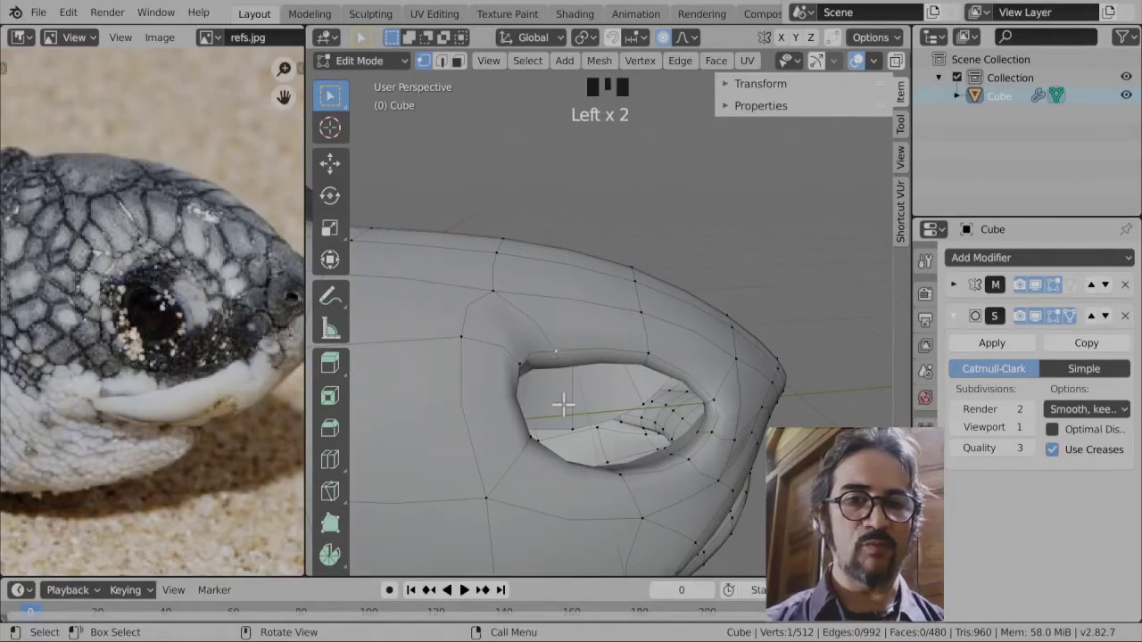
key(g)
click(586, 365)
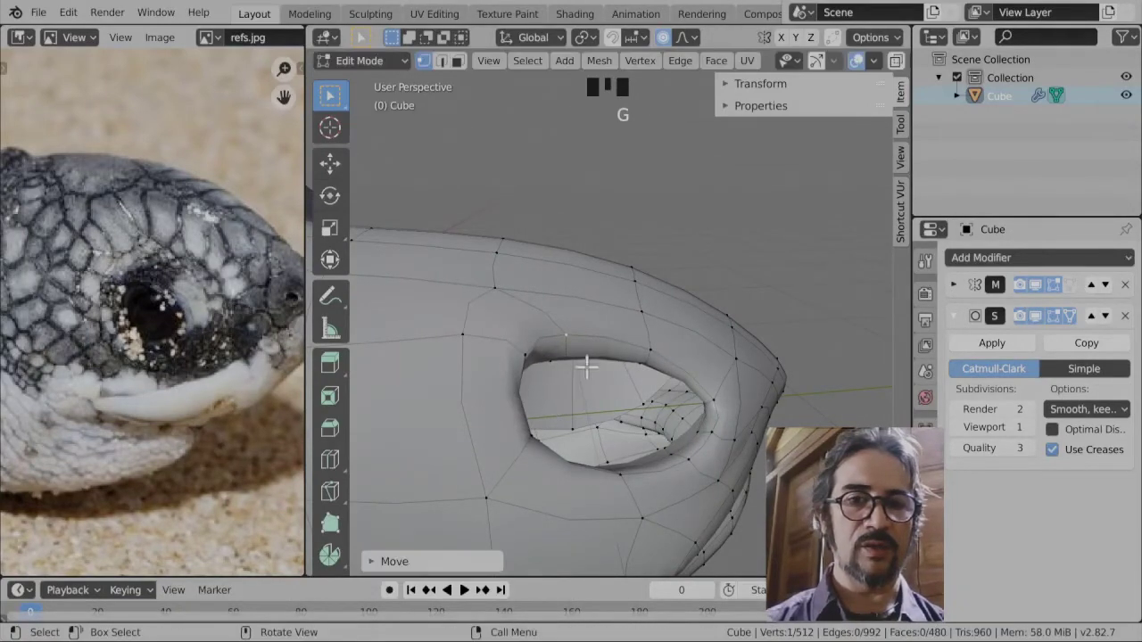
click(687, 39)
mouse_move(637, 38)
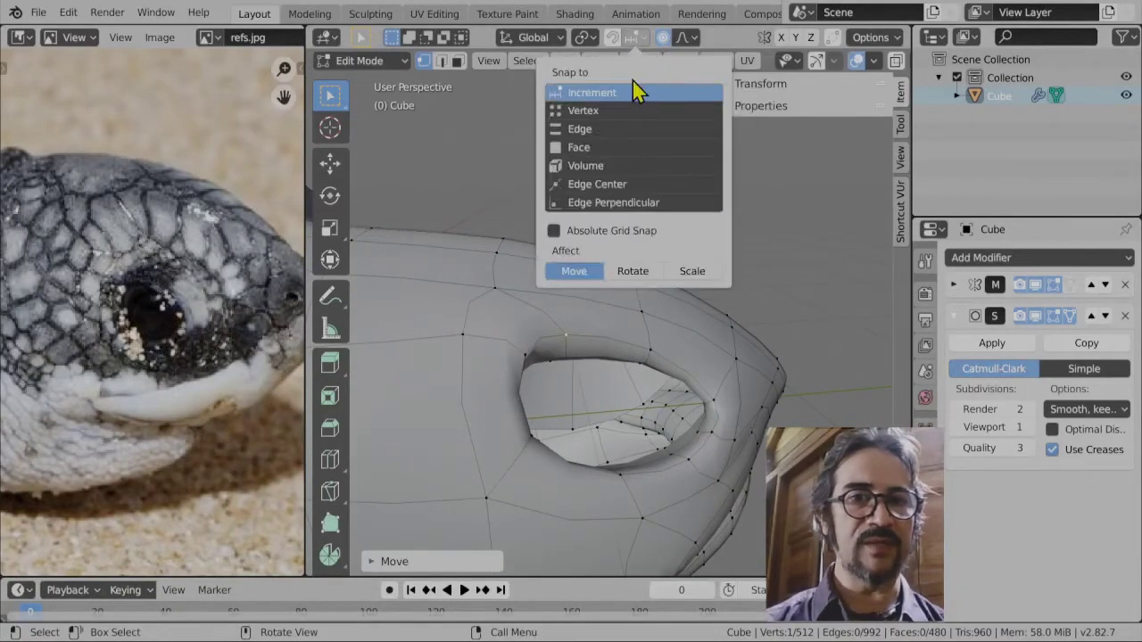
click(688, 40)
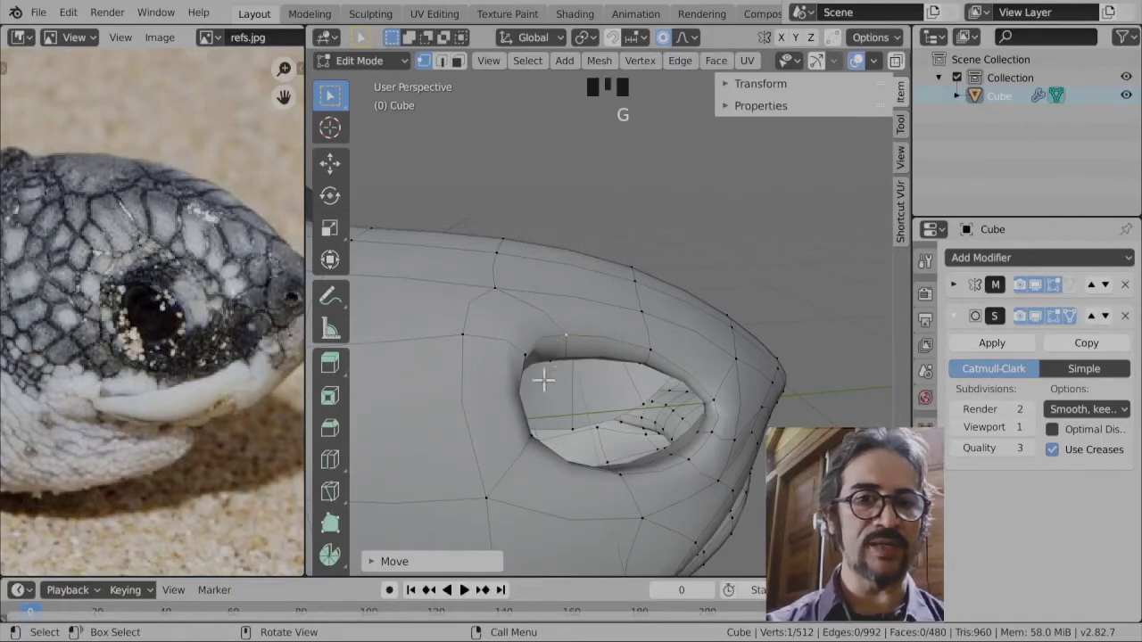
- Move the vertex on the upper rim of the eye opening with proportional editing to round off the upper edge
middle_drag(573, 383, 550, 368)
key(g)
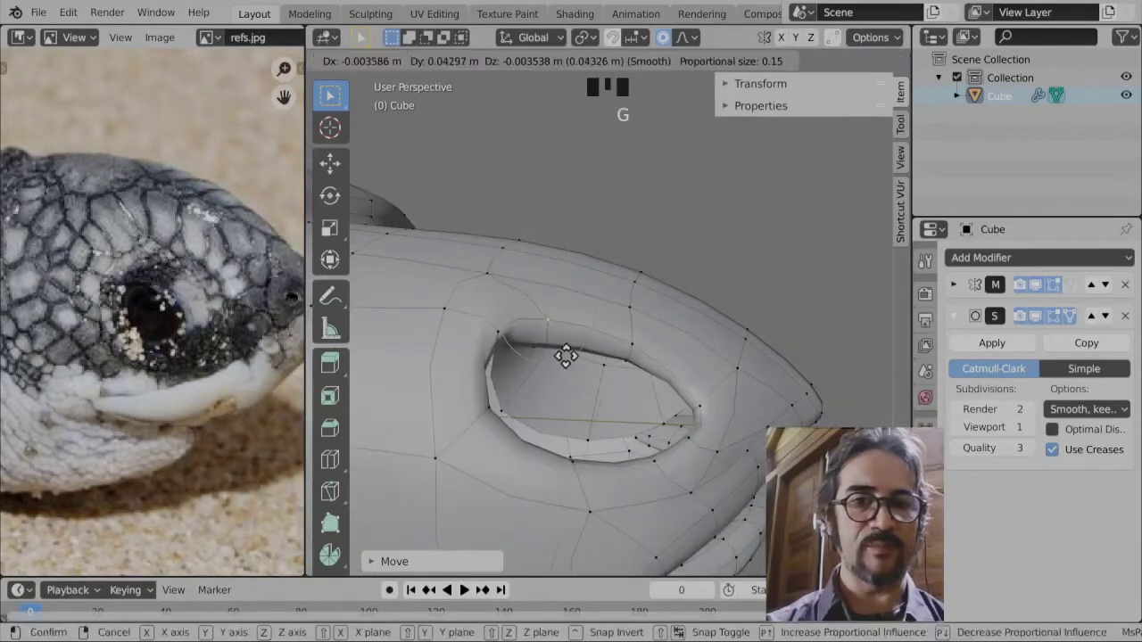
click(563, 360)
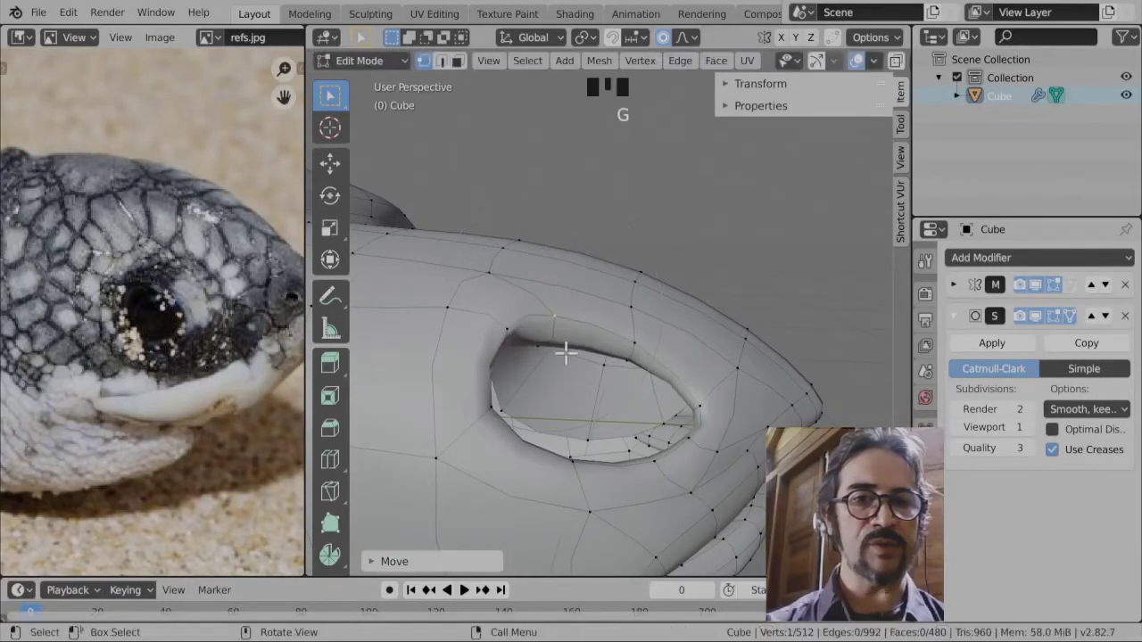
middle_drag(656, 298, 669, 266)
mouse_move(571, 342)
middle_down()
mouse_move(606, 331)
mouse_move(531, 414)
mouse_move(546, 303)
mouse_move(570, 329)
middle_up()
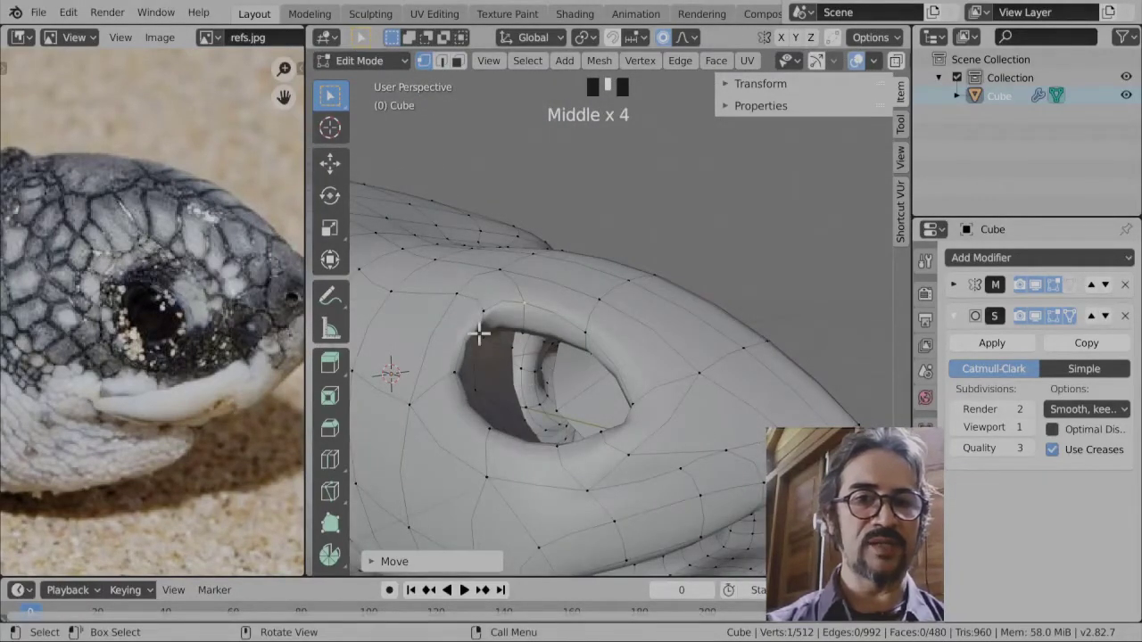
- Shift the upper rear corner vertex of the eye rim and the neighbouring vertex behind it backward, away from the opening
middle_drag(489, 302, 547, 379)
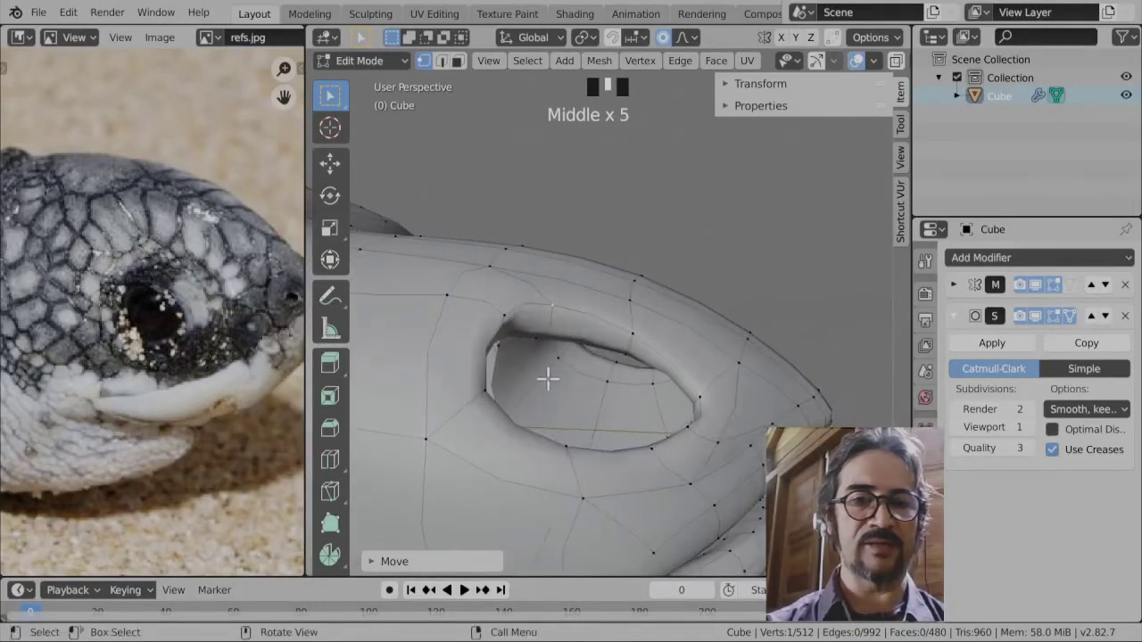
click(504, 306)
key(g)
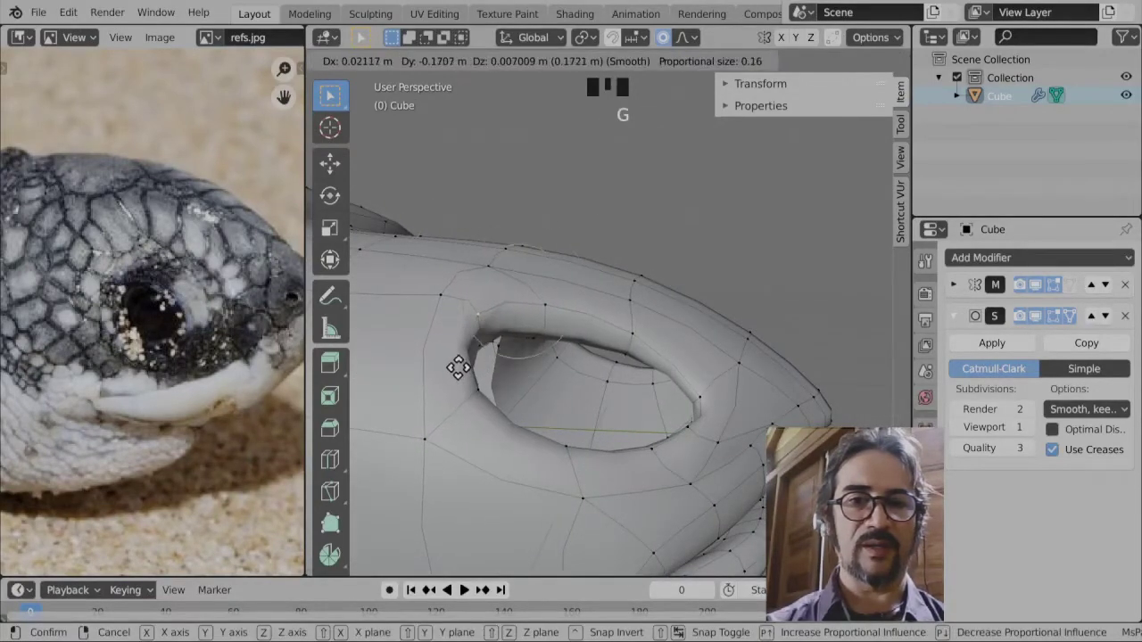
click(448, 357)
key(g)
click(357, 315)
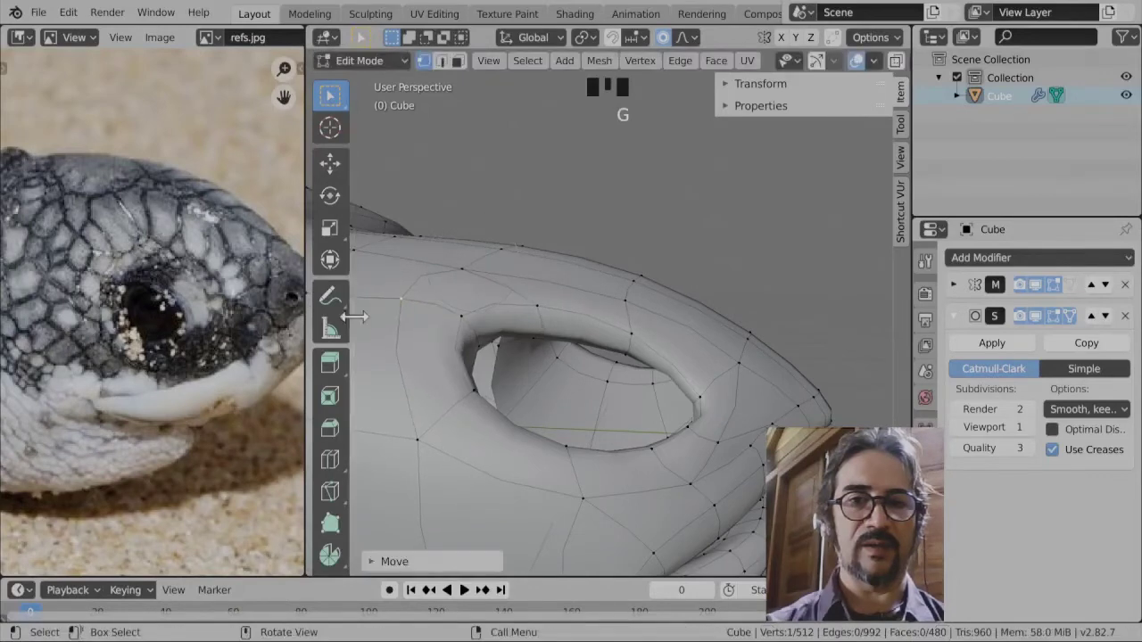
- Raise the vertex on the front part of the eye opening's upper rim with proportional editing
click(596, 356)
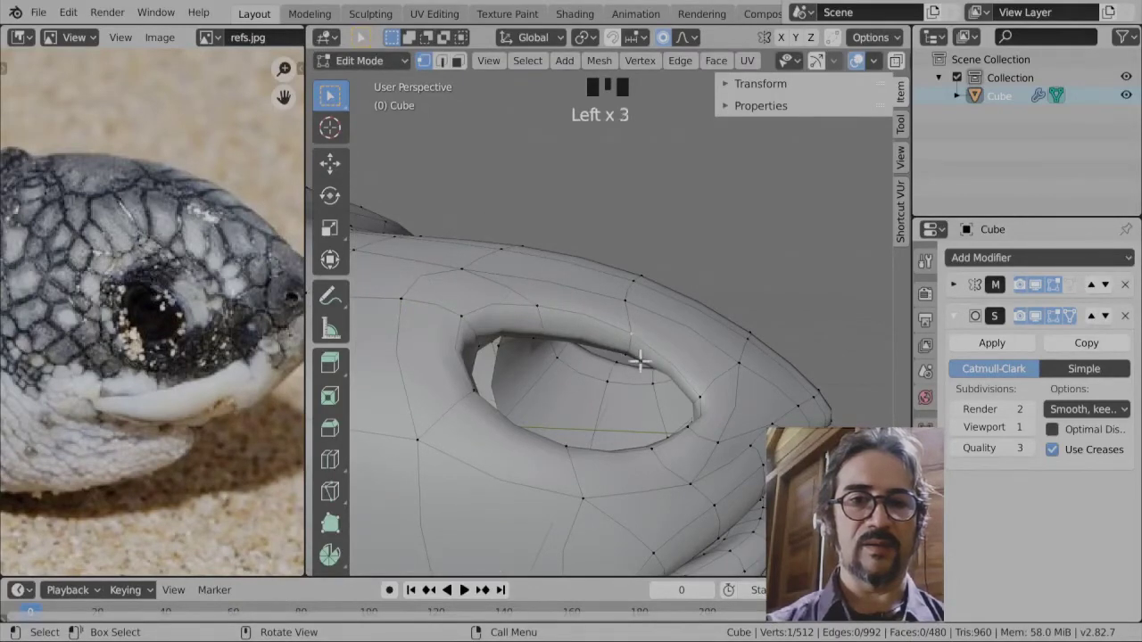
middle_drag(639, 360, 619, 390)
key(g)
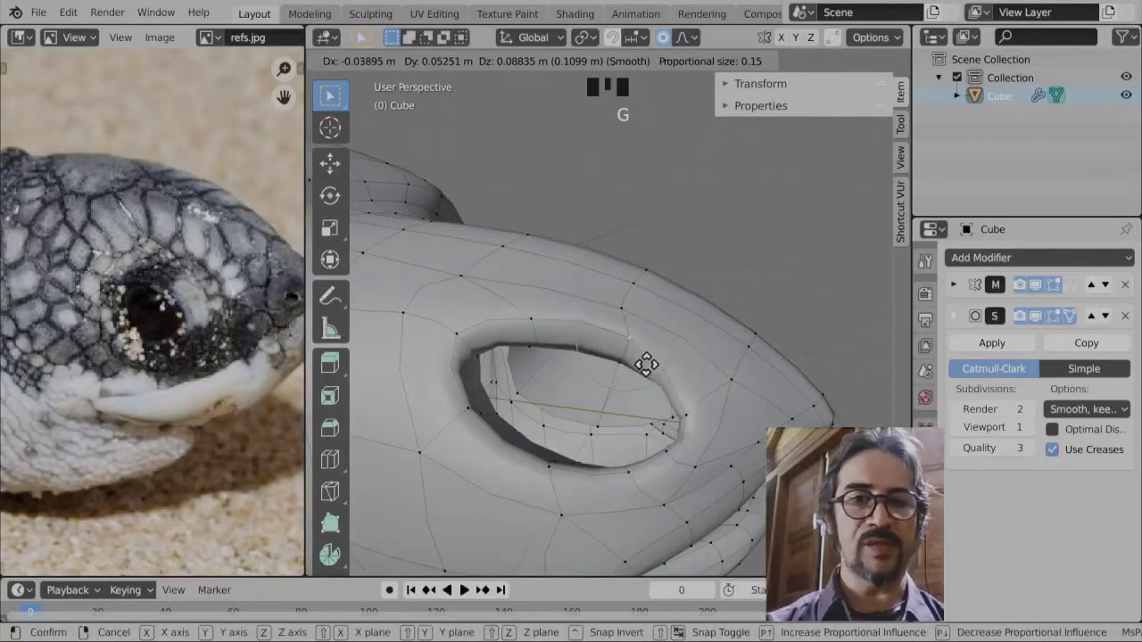
scroll(645, 363, down, 3)
click(648, 355)
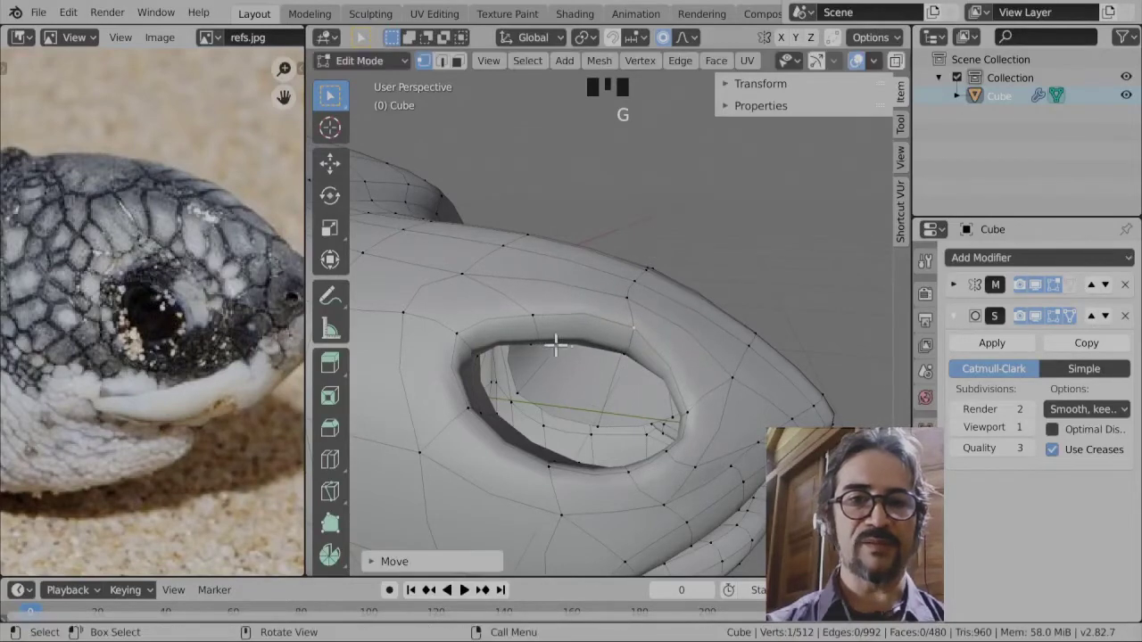
- Raise the inner and outer vertices at the middle of the eye opening's upper rim to heighten the arch
click(540, 338)
key(g)
click(535, 314)
click(553, 321)
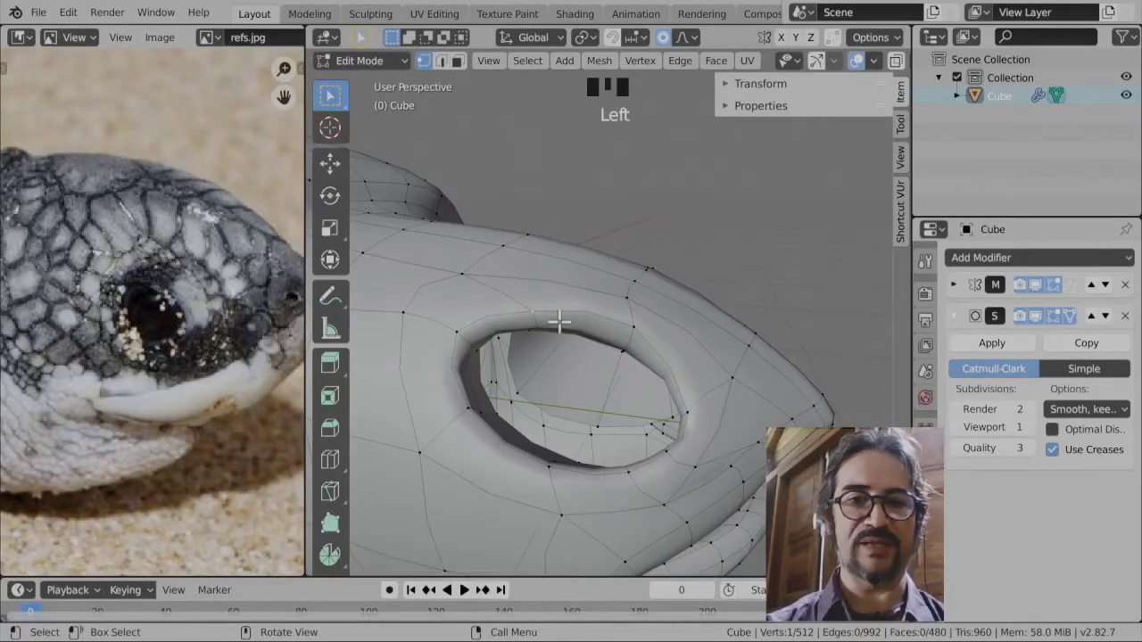
key(g)
click(535, 274)
- Move the eye rim's front corner vertex toward the beak and the front lower vertex downward
click(716, 402)
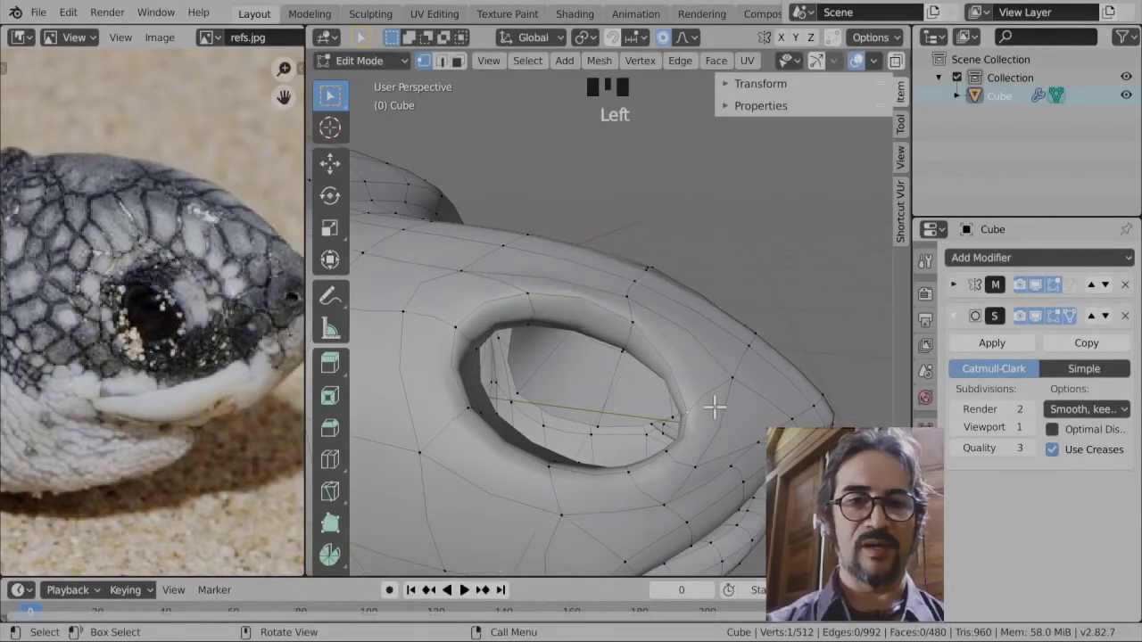
key(g)
click(658, 465)
click(667, 452)
key(g)
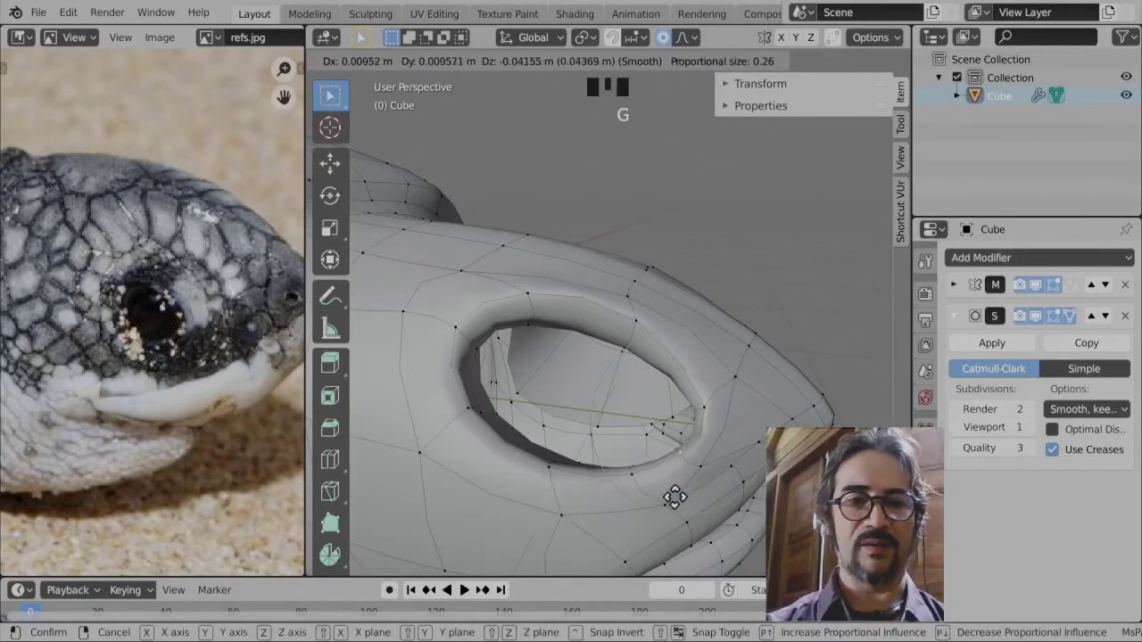
click(665, 518)
- Lower the vertices along the bottom rim of the eye opening to widen it into an even oval
click(624, 474)
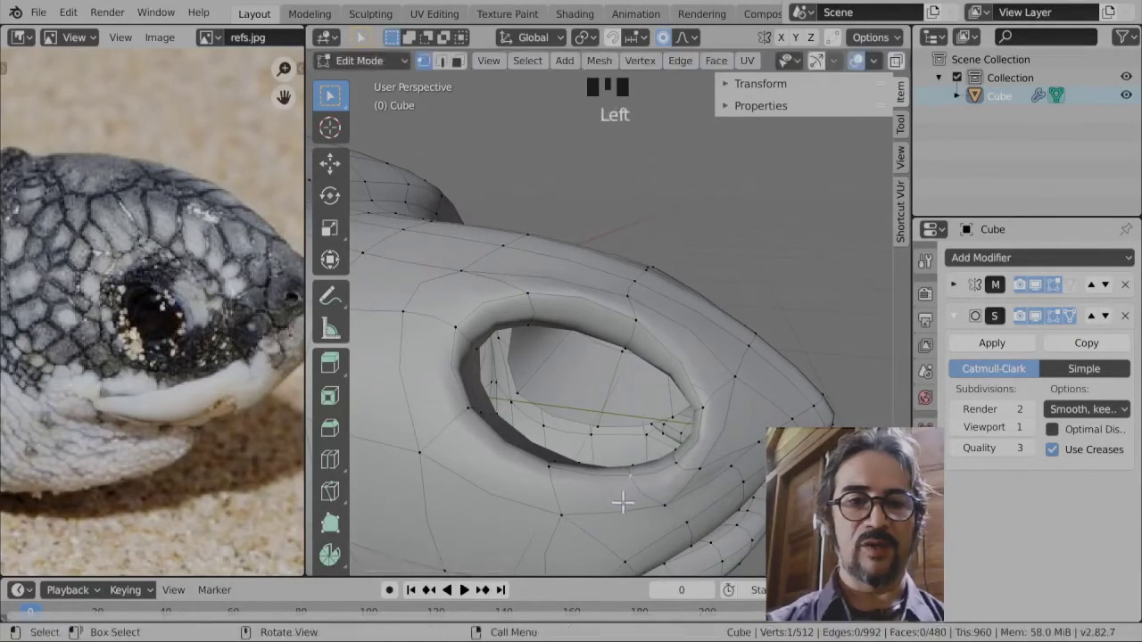
key(g)
click(546, 502)
key(g)
click(543, 513)
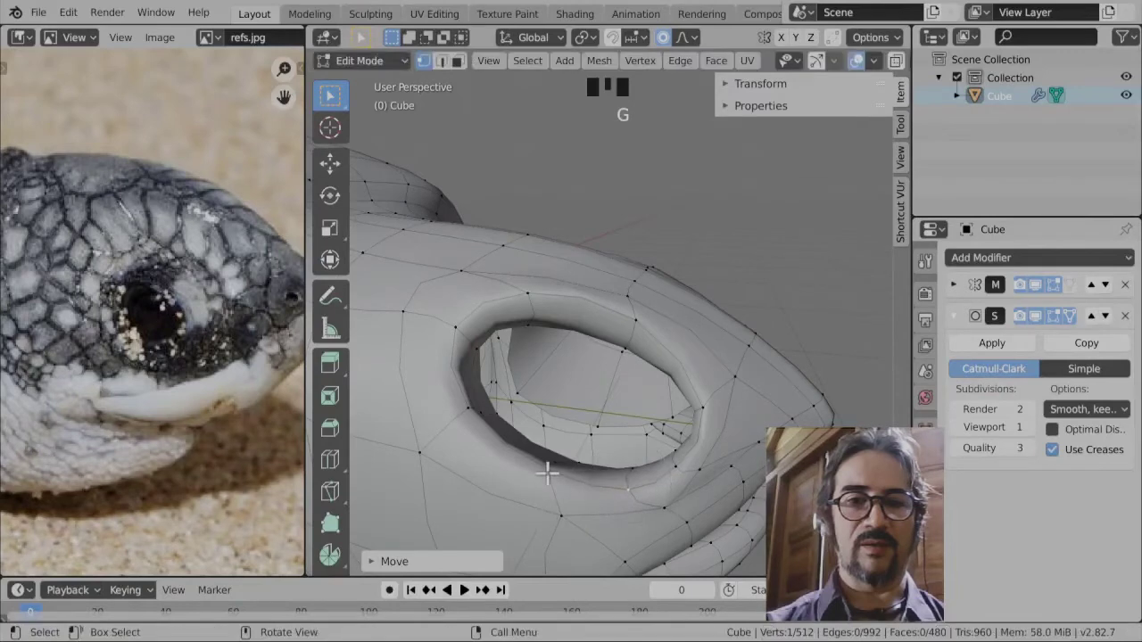
click(546, 469)
key(g)
click(529, 517)
- Move the eye rim's lower rear vertex down and outward, and check the smoothed head in Object Mode
click(469, 409)
key(g)
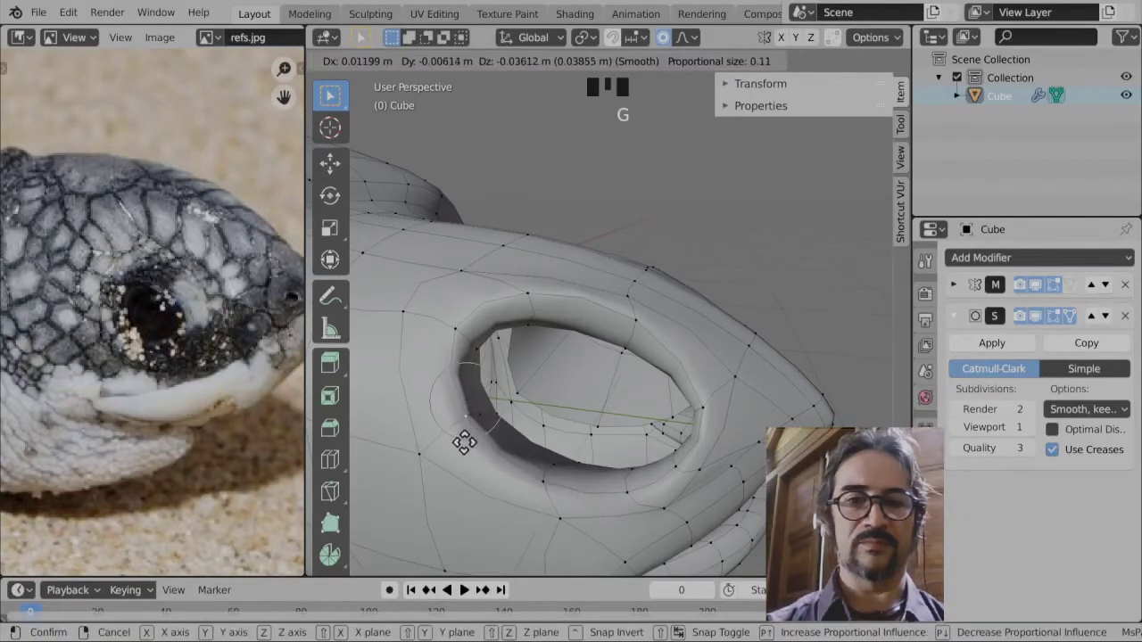
click(458, 459)
scroll(663, 462, down, 3)
key(Tab)
scroll(687, 473, down, 2)
middle_drag(687, 472, 719, 453)
scroll(657, 365, up, 4)
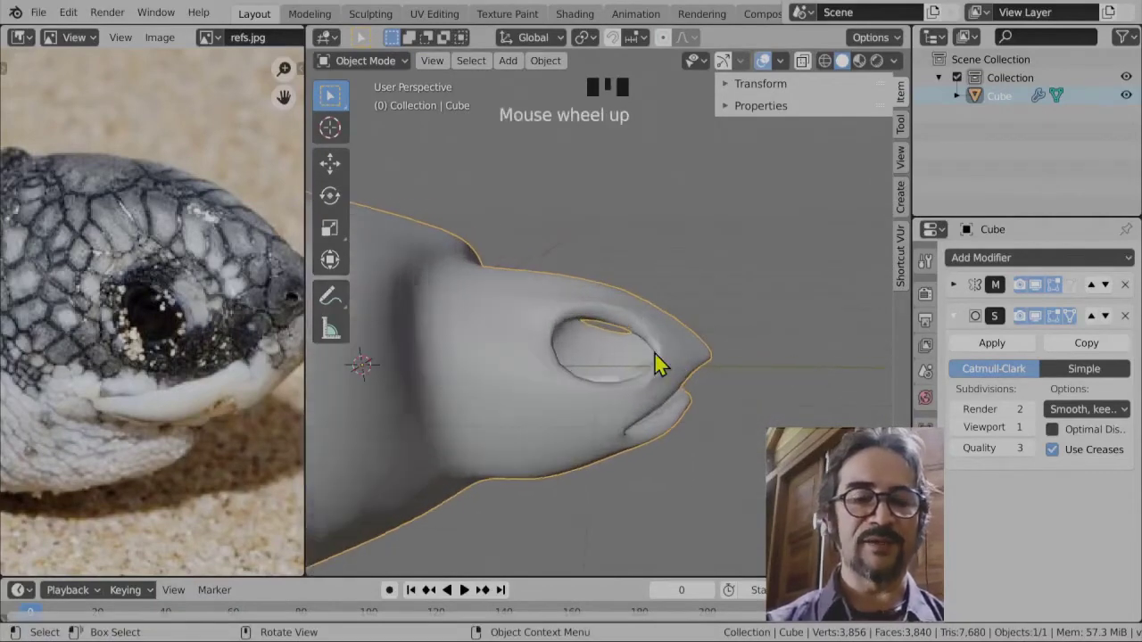
- Return to Edit Mode and select the innermost edge loop inside the eye socket
key(Tab)
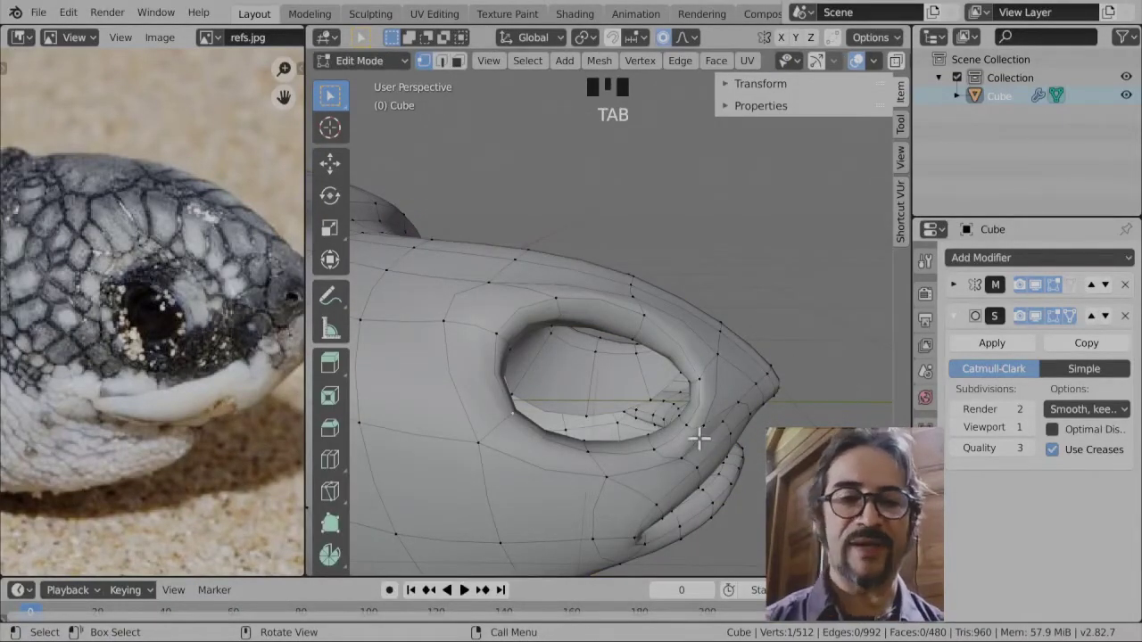
middle_drag(700, 437, 634, 508)
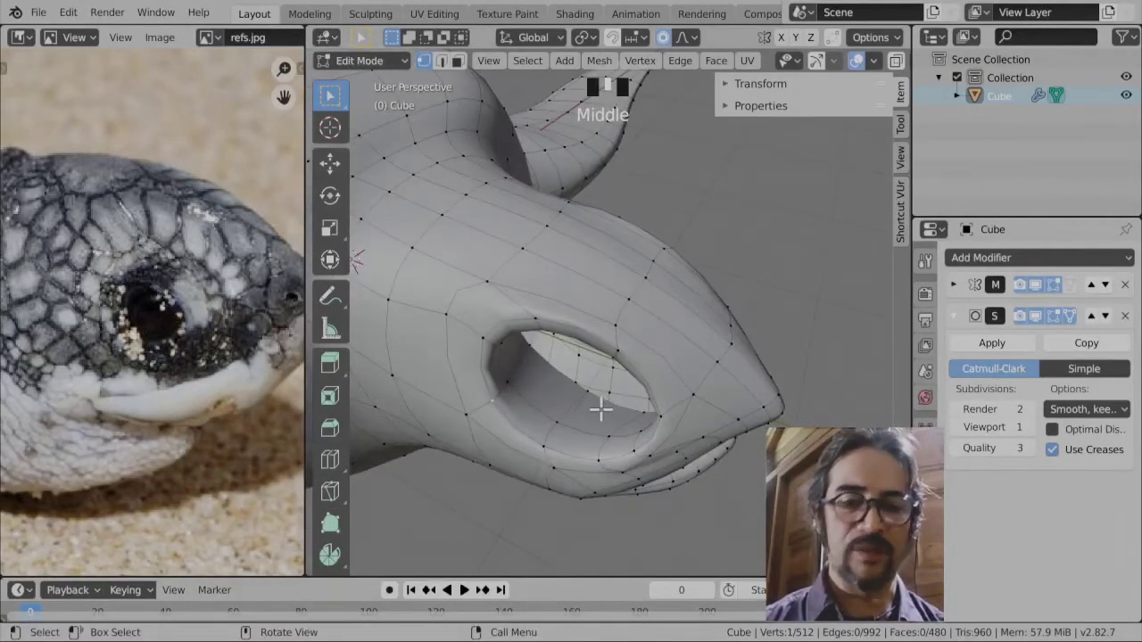
scroll(613, 413, up, 3)
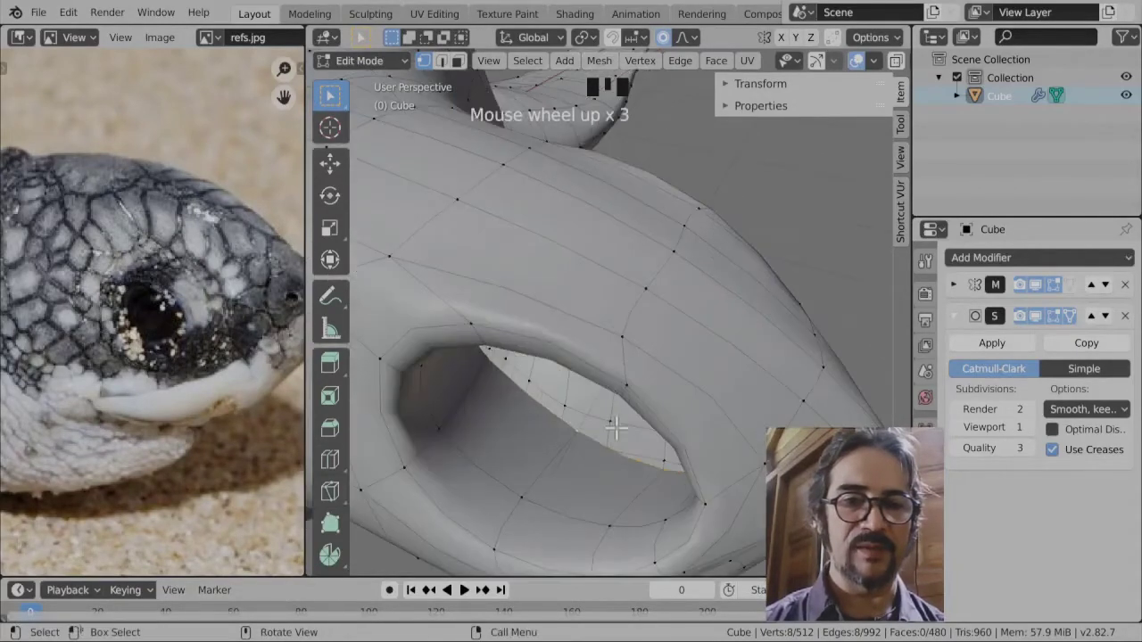
middle_drag(613, 413, 656, 410)
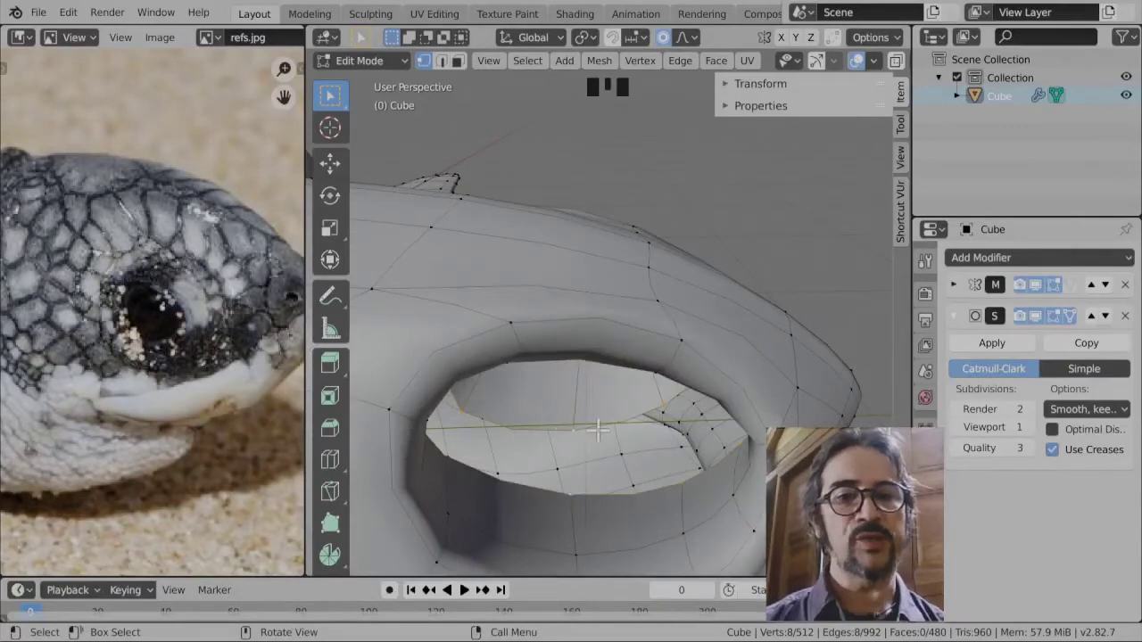
- Examine the turtle's head and eye socket from above, the front and the side
scroll(598, 431, down, 7)
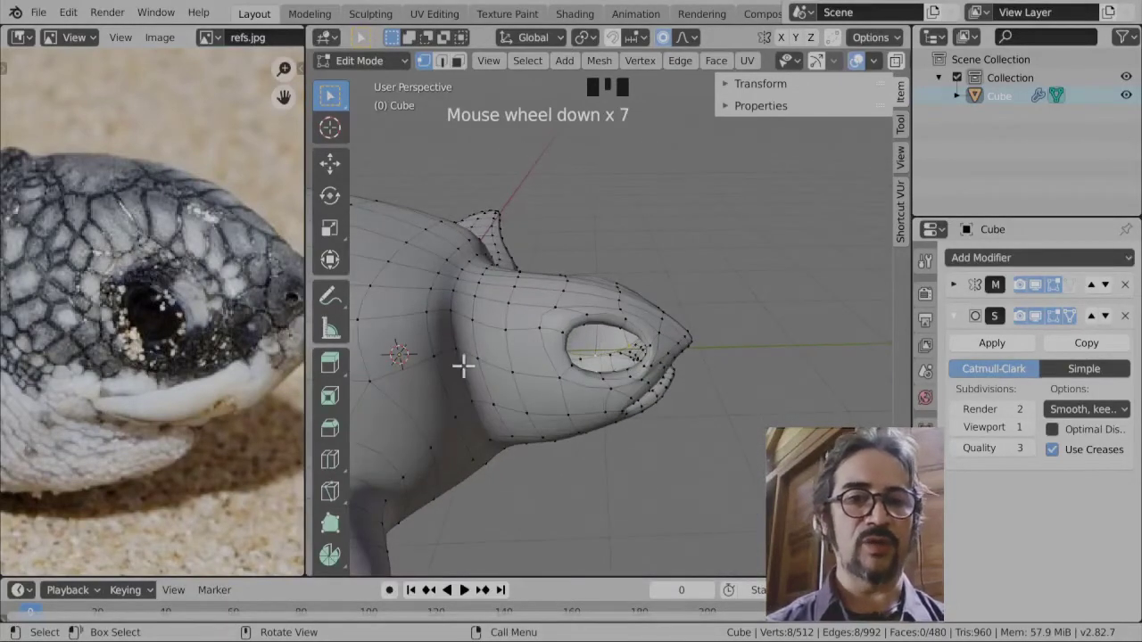
shift+middle_drag(425, 360, 658, 375)
scroll(722, 375, down, 4)
middle_drag(556, 329, 554, 281)
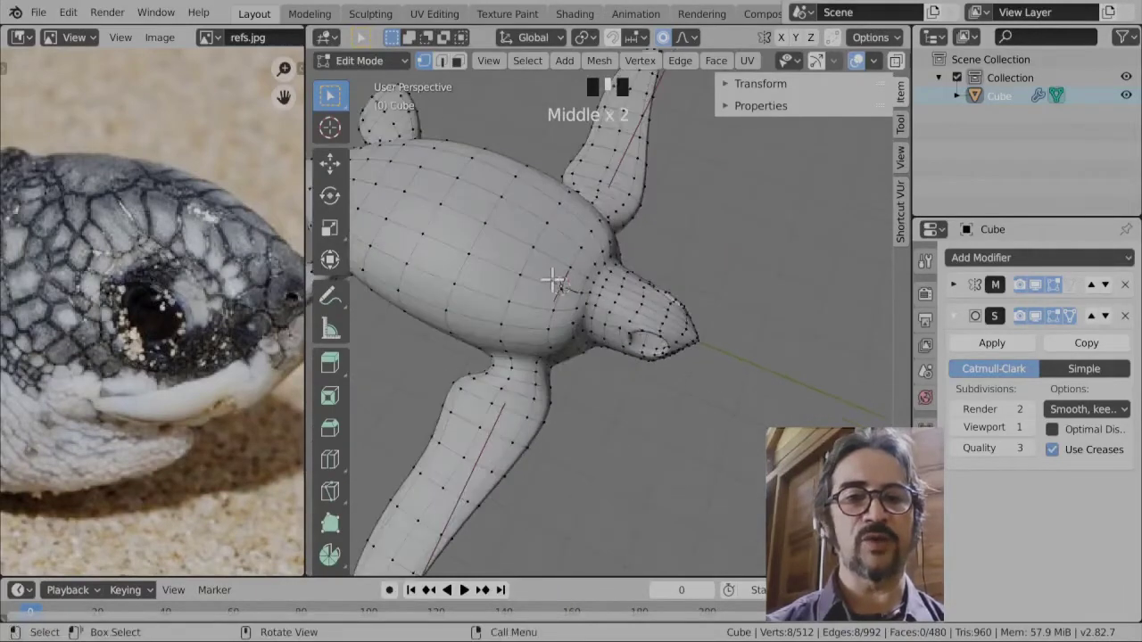
scroll(611, 348, up, 4)
middle_drag(660, 436, 490, 300)
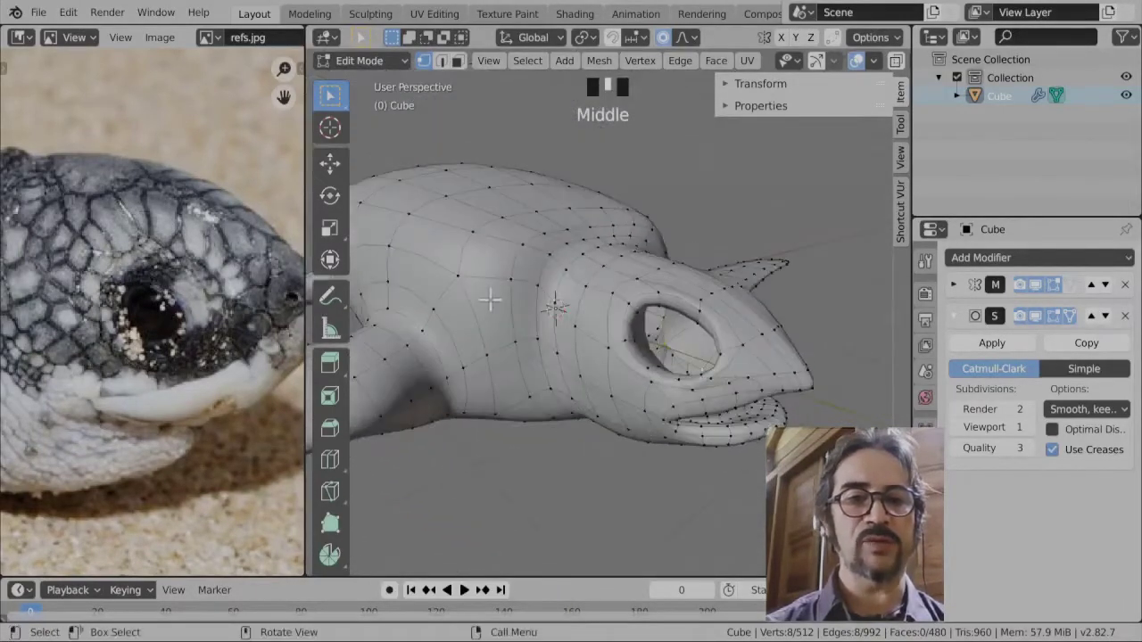
scroll(623, 382, up, 3)
shift+middle_drag(678, 350, 546, 359)
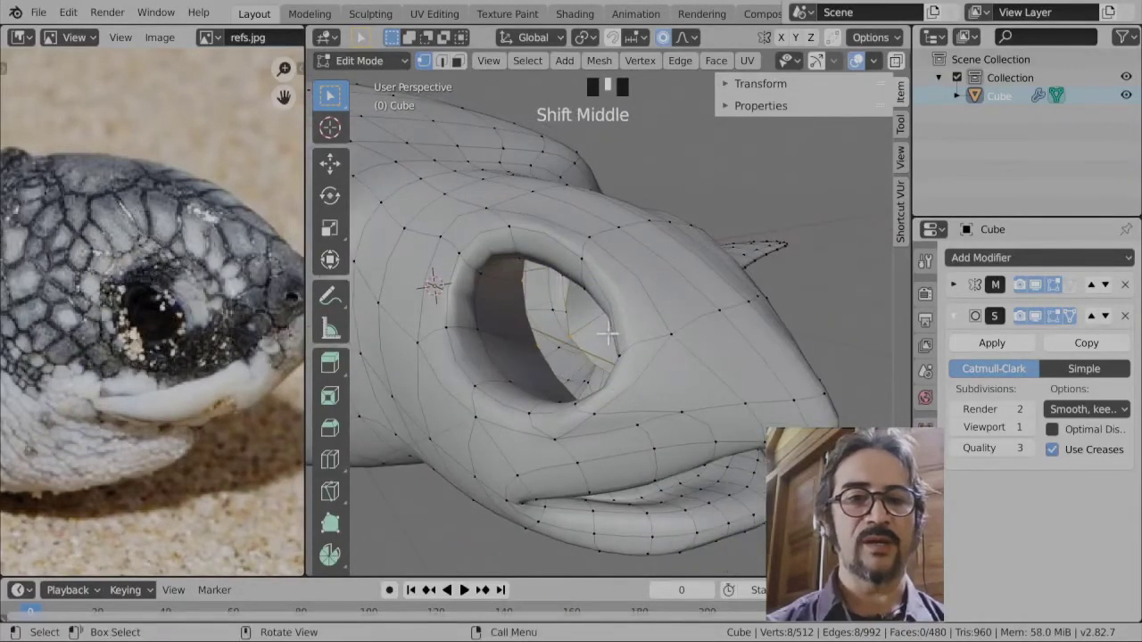
middle_drag(476, 326, 782, 306)
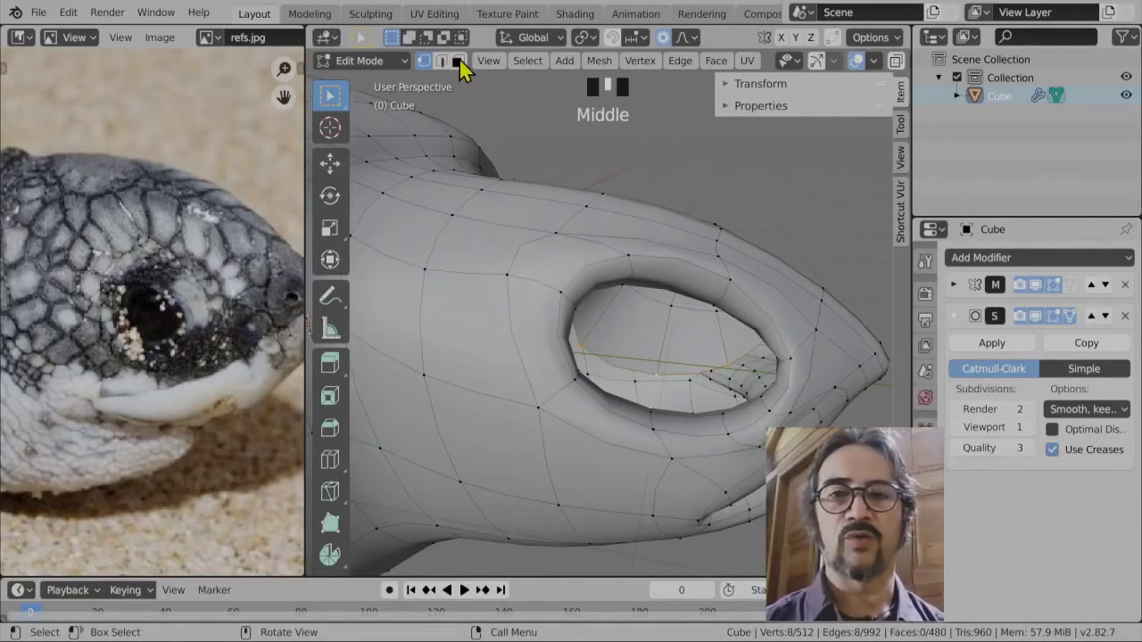
- Snap the 3D cursor to the centre of the selected inner eye socket loop and check its placement
scroll(734, 382, down, 4)
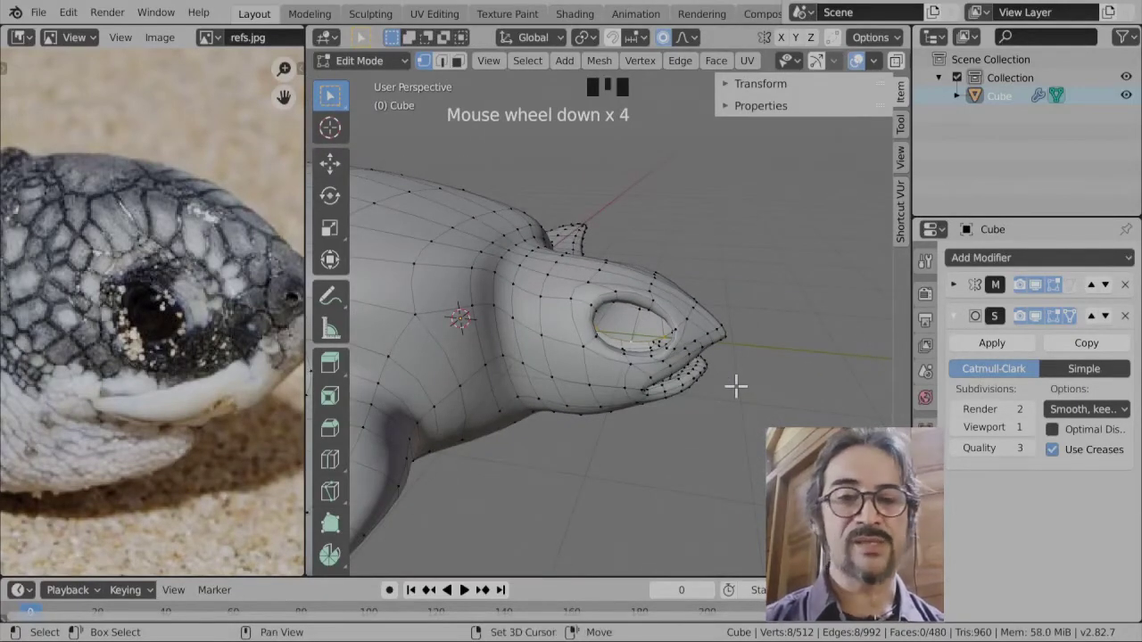
key(shift+s)
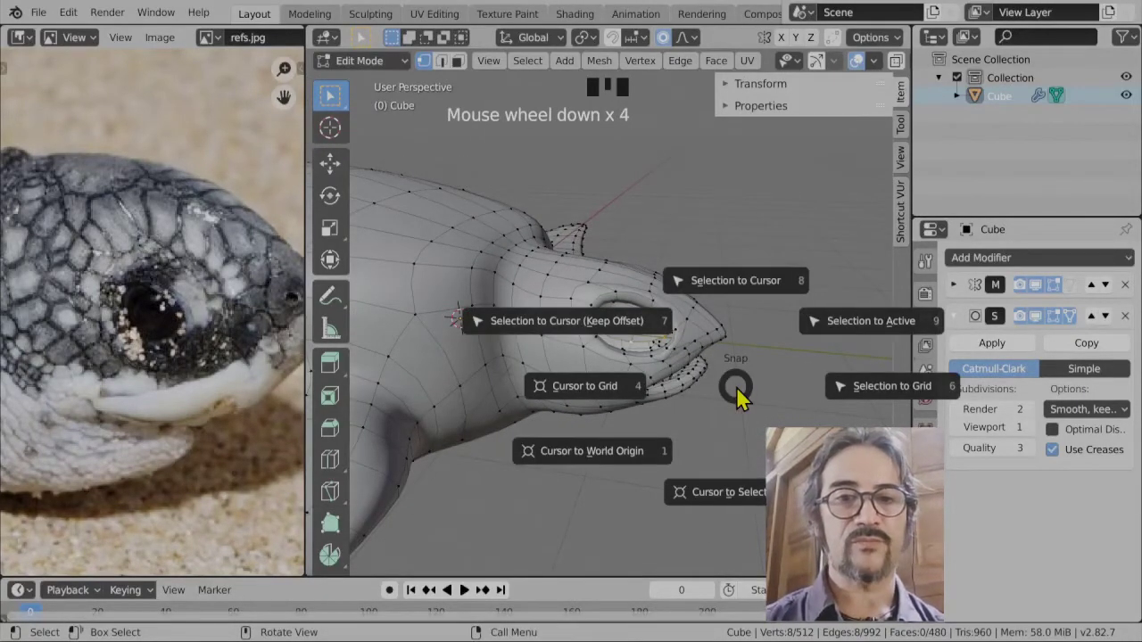
click(734, 493)
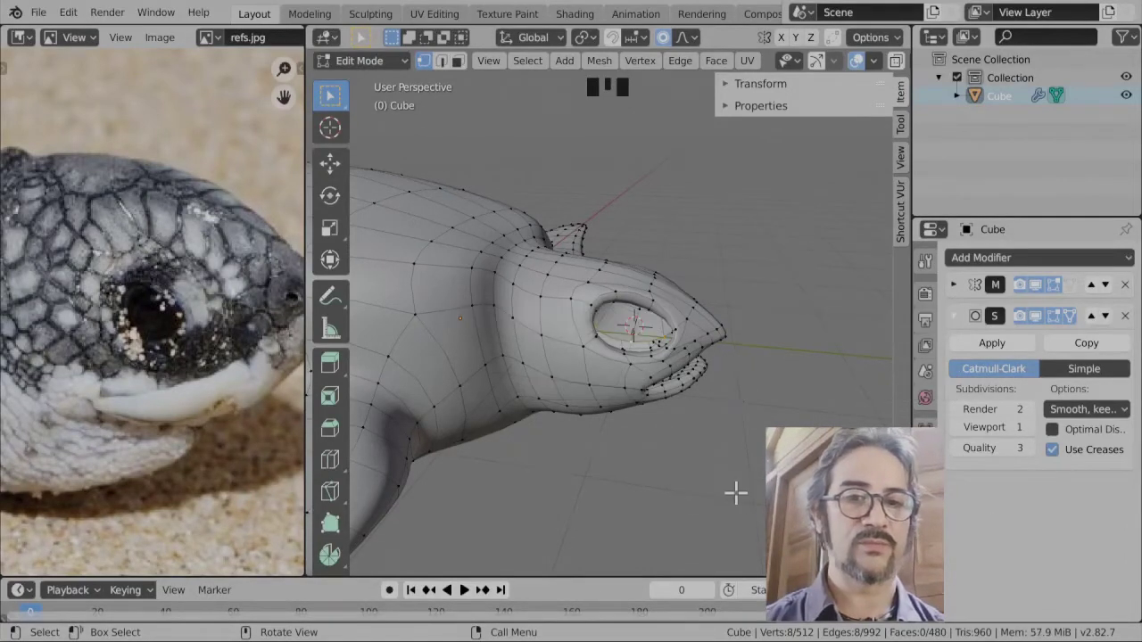
scroll(740, 464, up, 4)
middle_drag(739, 464, 671, 326)
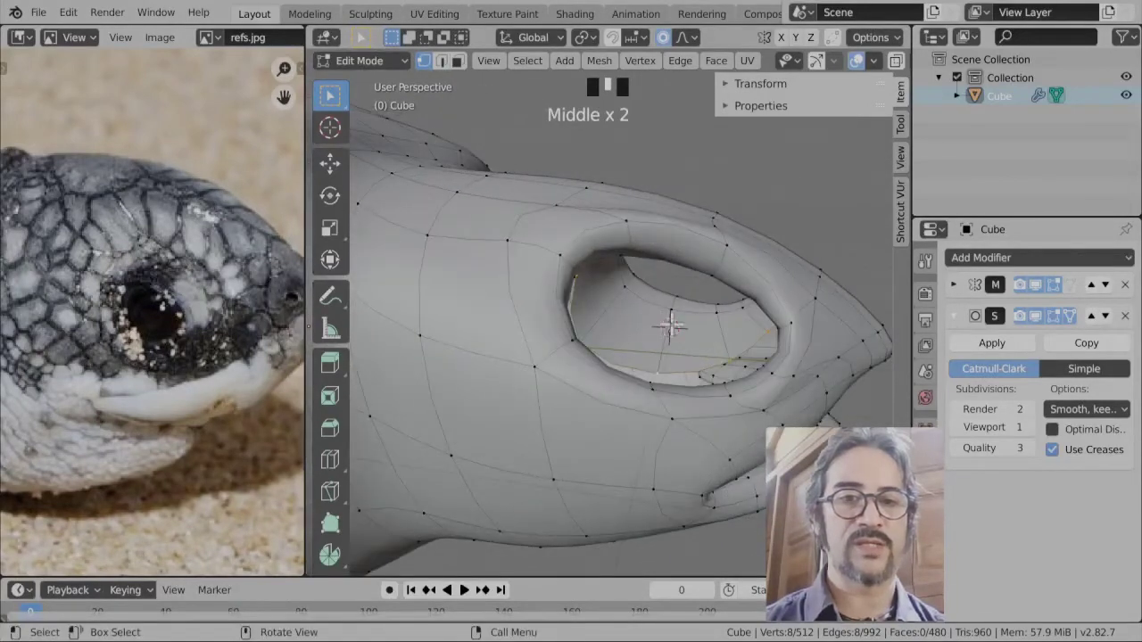
scroll(668, 330, down, 3)
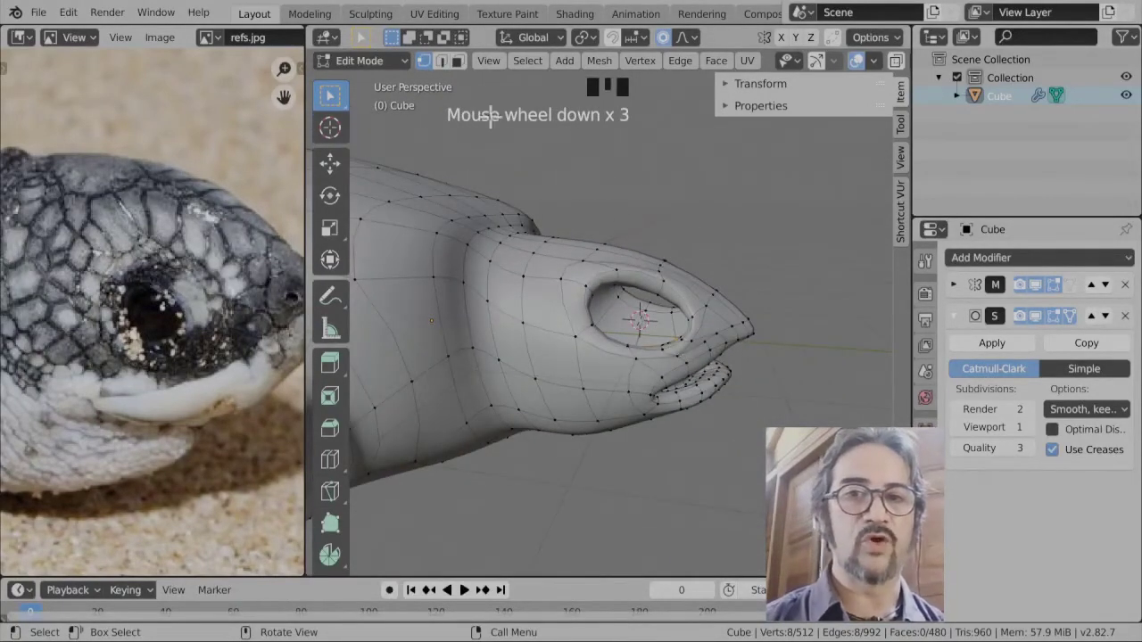
- Switch to Object Mode and add a UV sphere at the 3D cursor in the eye socket
click(361, 60)
click(368, 82)
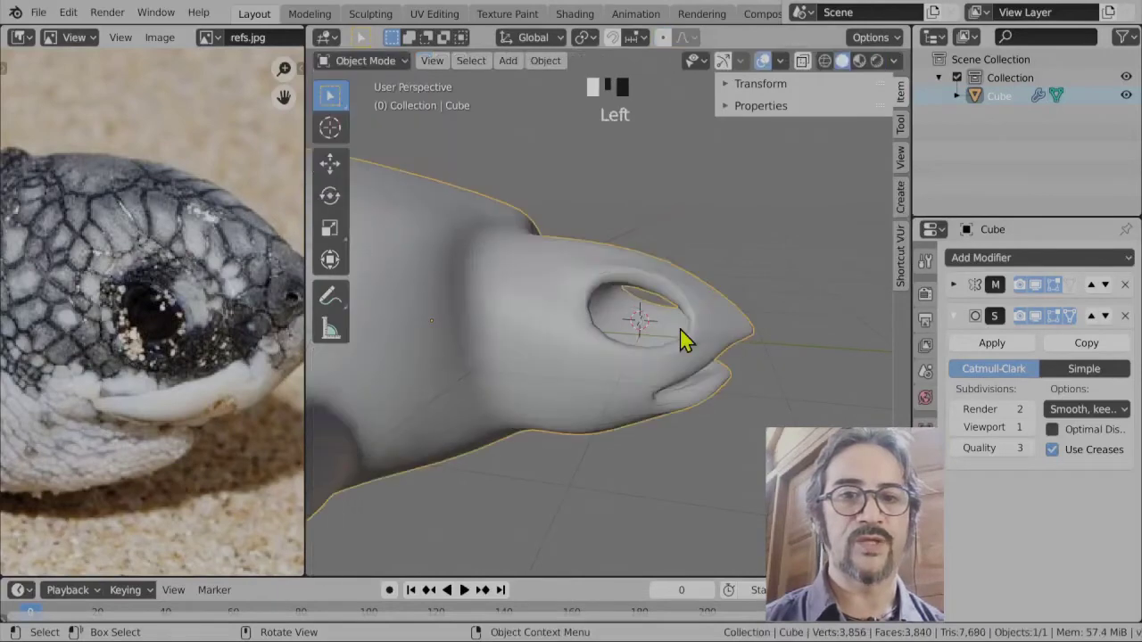
key(shift+a)
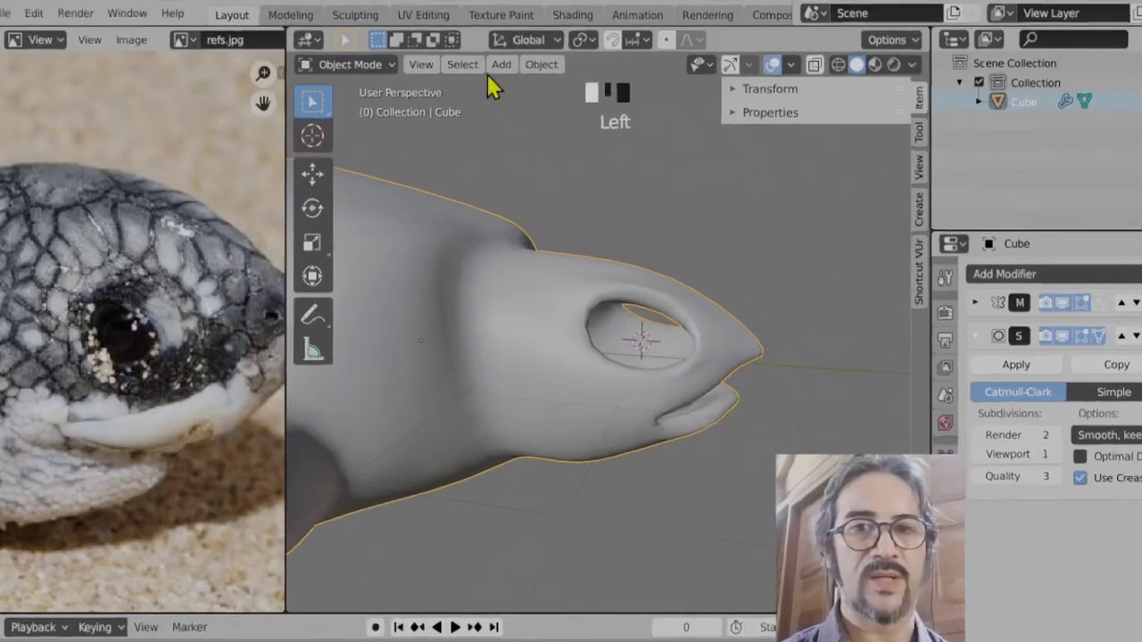
click(500, 65)
mouse_move(548, 89)
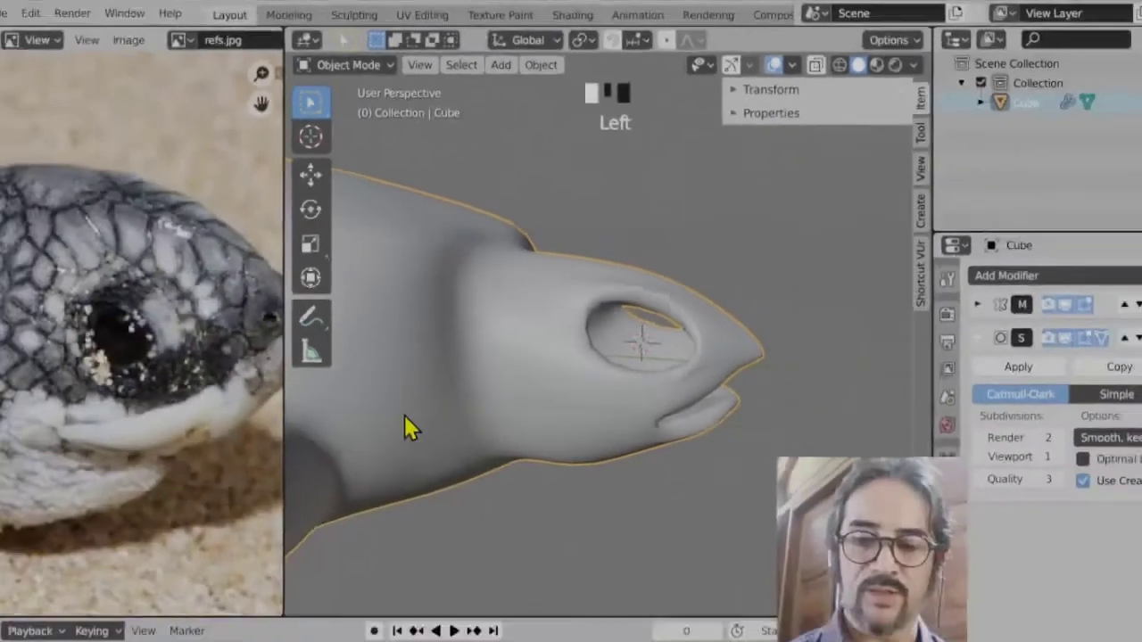
key(shift+a)
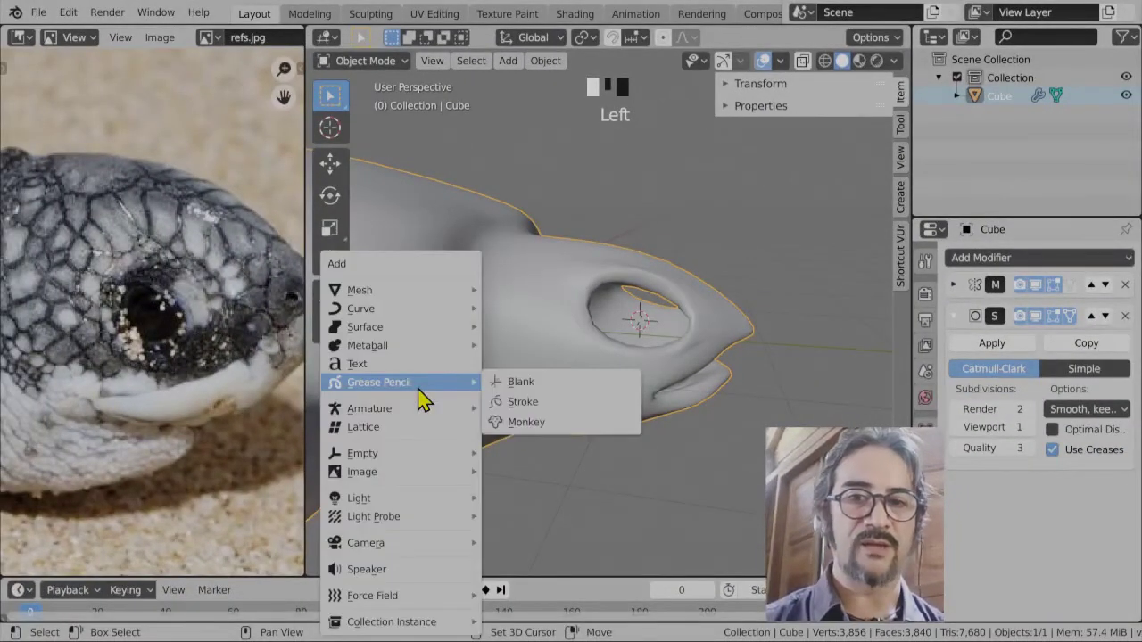
mouse_move(380, 293)
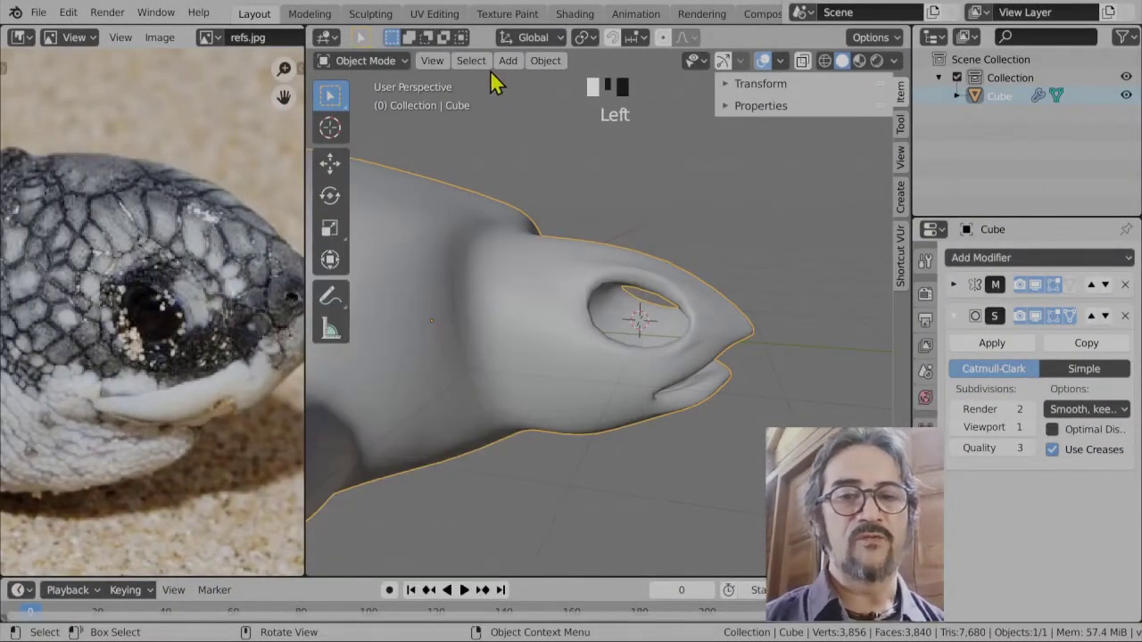
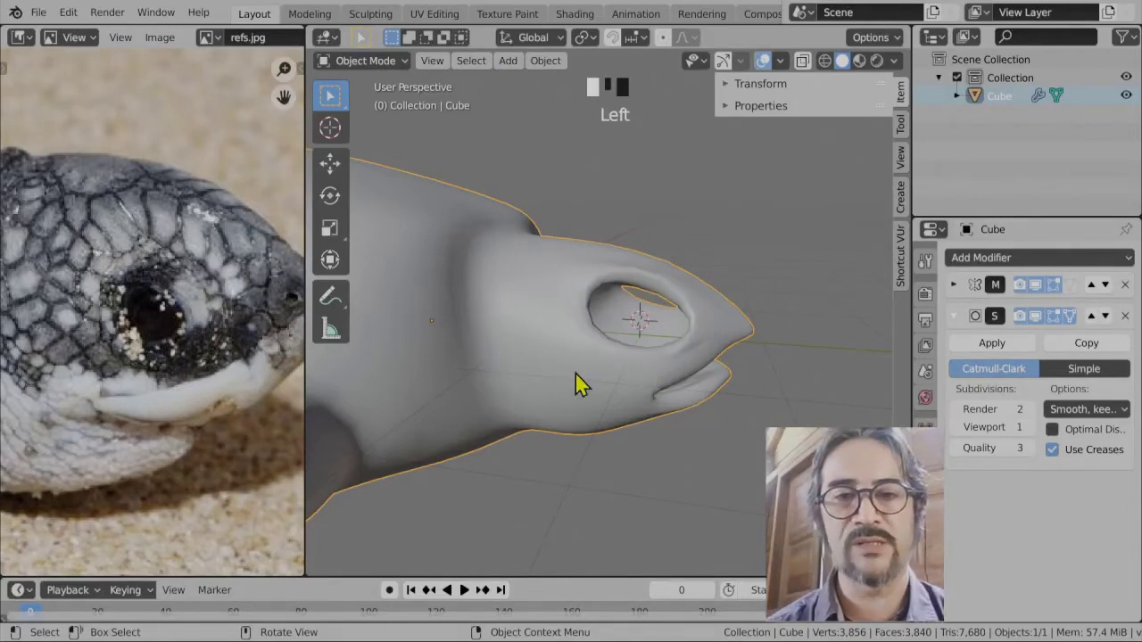
key(shift+a)
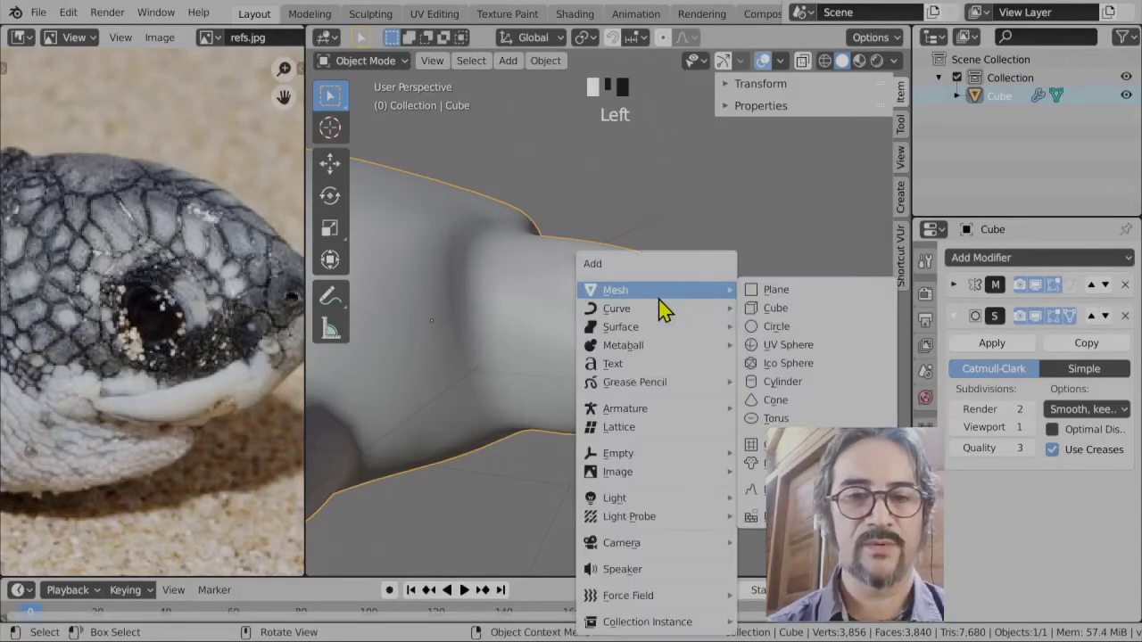
click(793, 346)
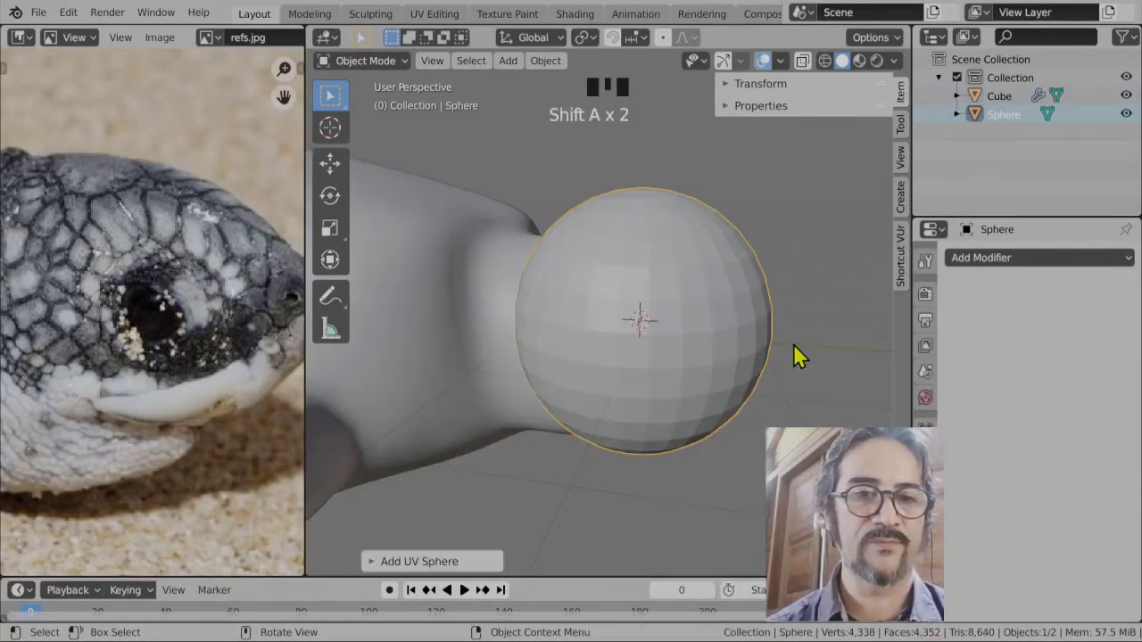
- Scale the sphere down to fit the eye socket and trackball-rotate it so its pole faces outward
key(s)
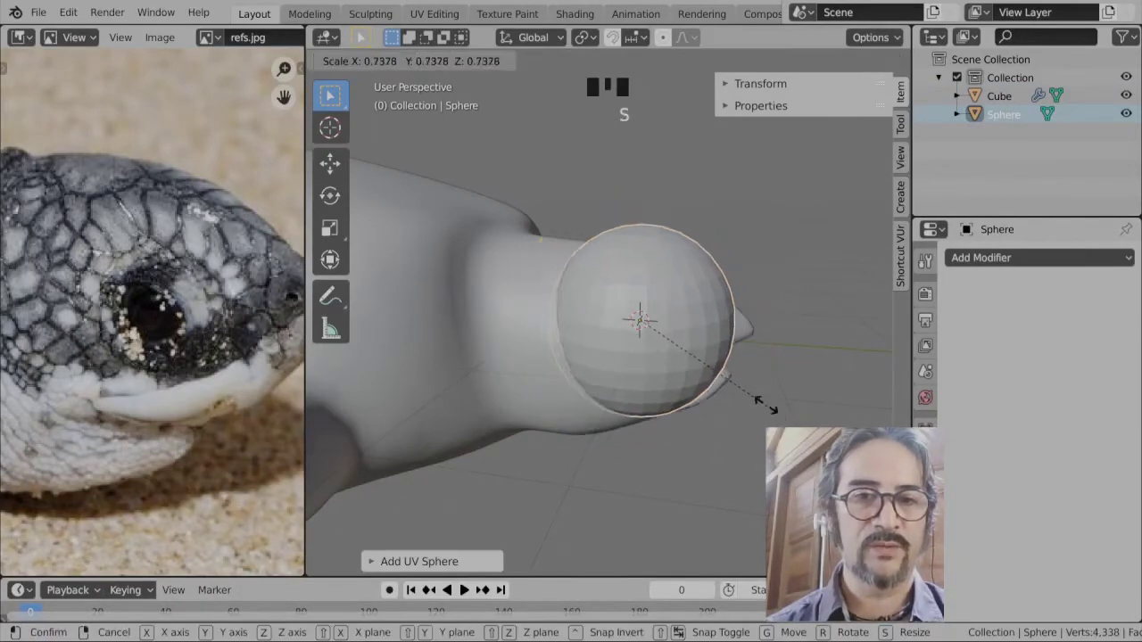
click(718, 377)
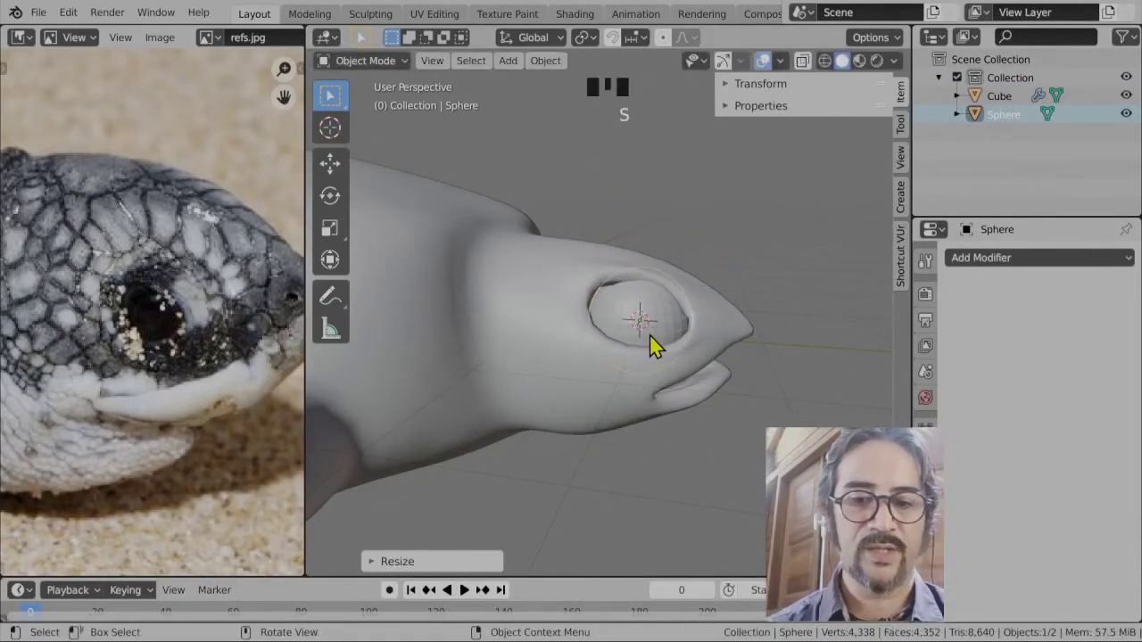
scroll(658, 339, up, 4)
key(r)
key(r)
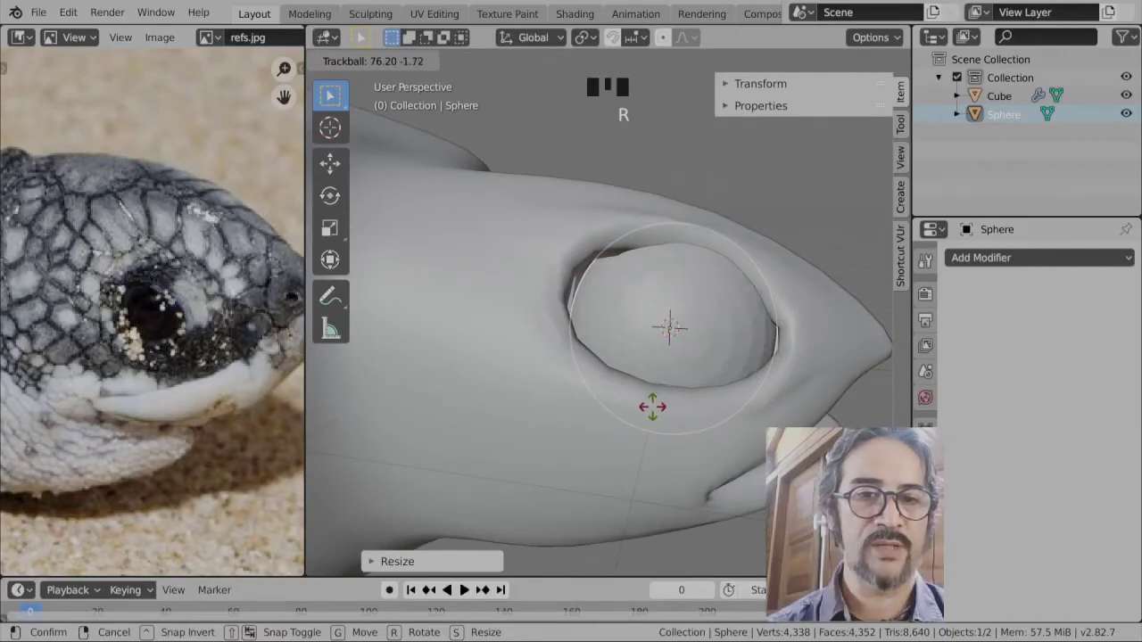
click(647, 414)
- Move the eye sphere slightly outward from the head while viewing it from the front
middle_drag(648, 416, 707, 424)
key(g)
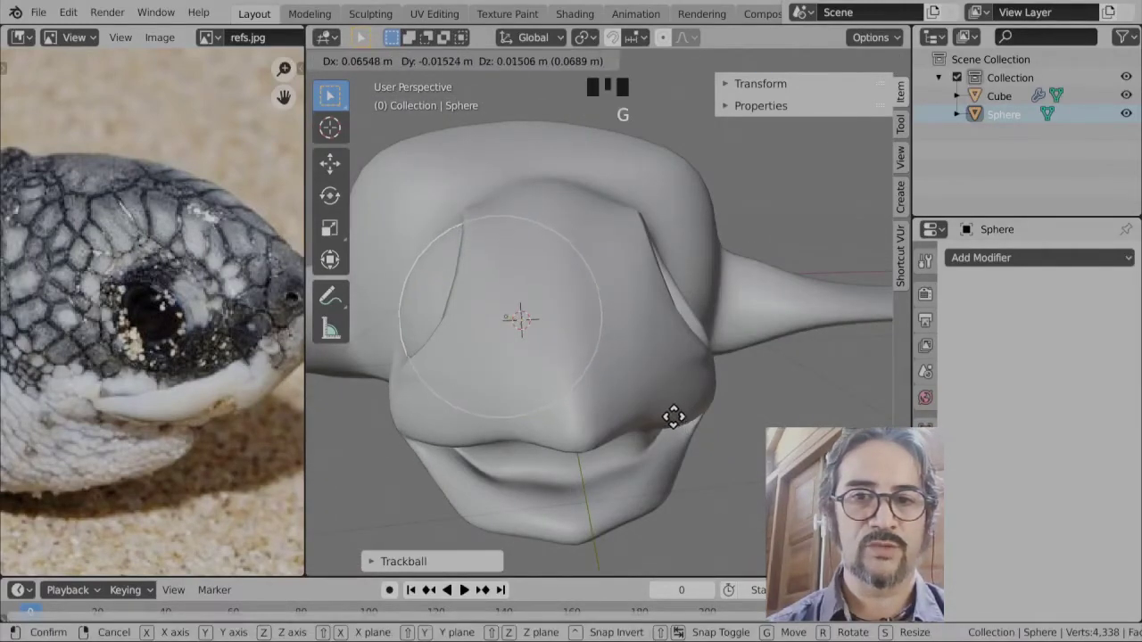
click(673, 416)
- Fine-tune the eye sphere's rotation in the socket and shade it smooth
middle_drag(548, 402, 650, 424)
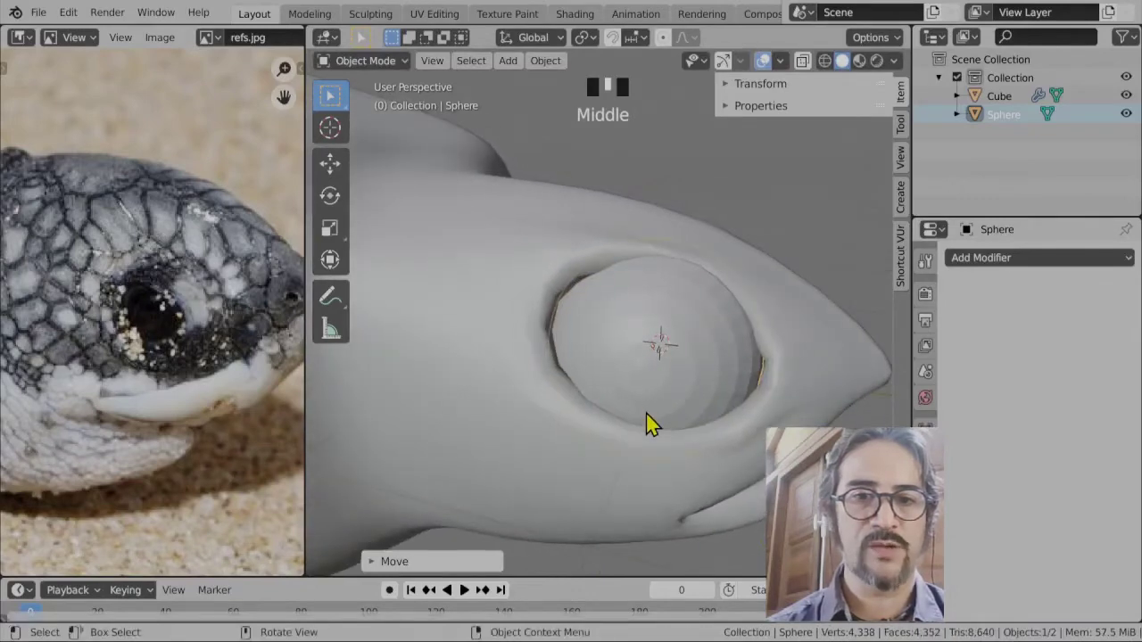
key(r)
key(r)
click(701, 374)
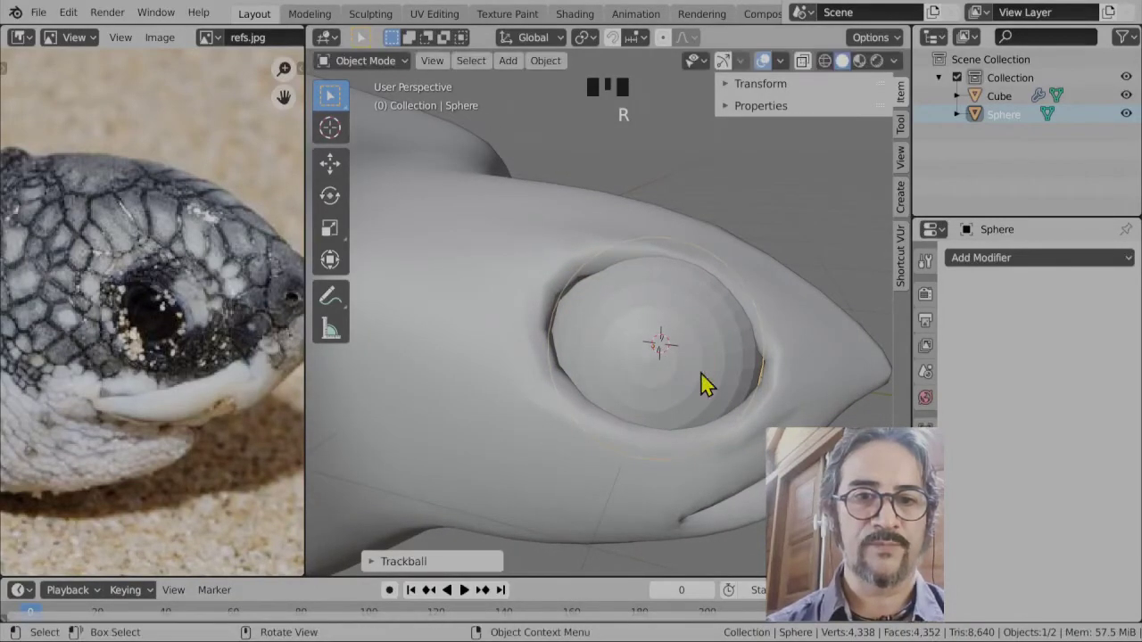
right_click(711, 326)
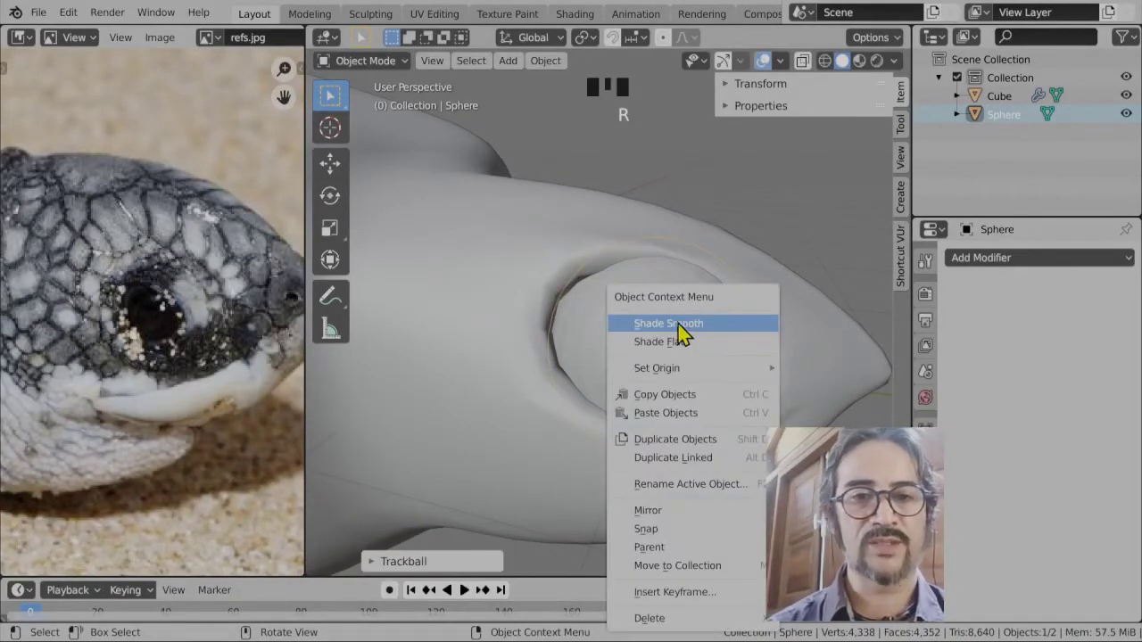
click(677, 325)
- Select the turtle's body in the top view and snap the 3D cursor to its origin
middle_drag(696, 355, 627, 433)
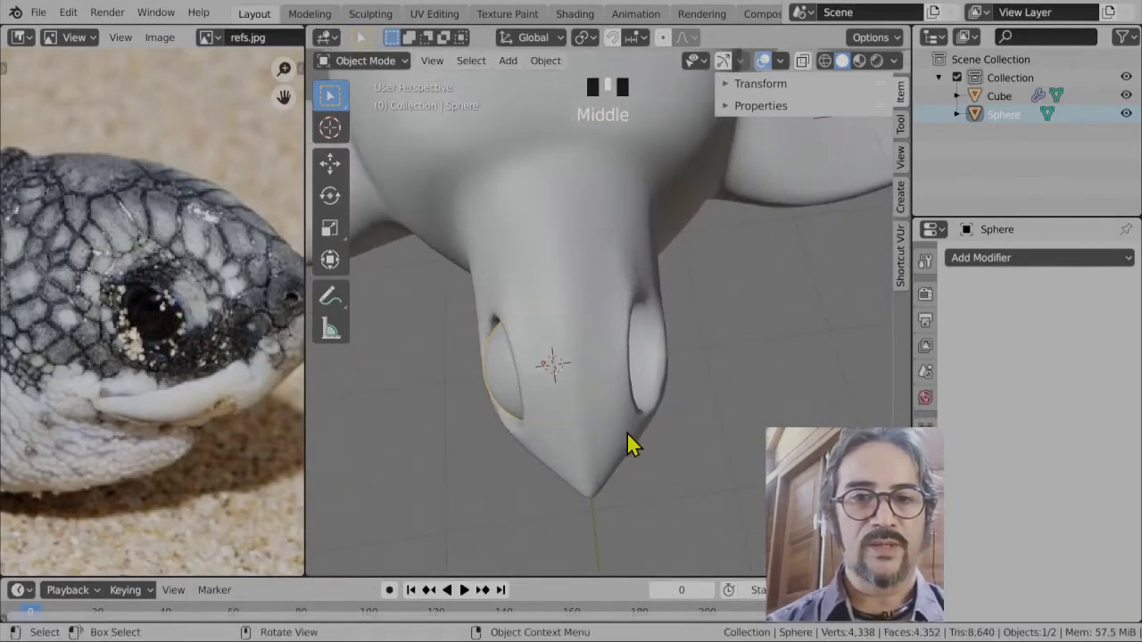
key(KP_7)
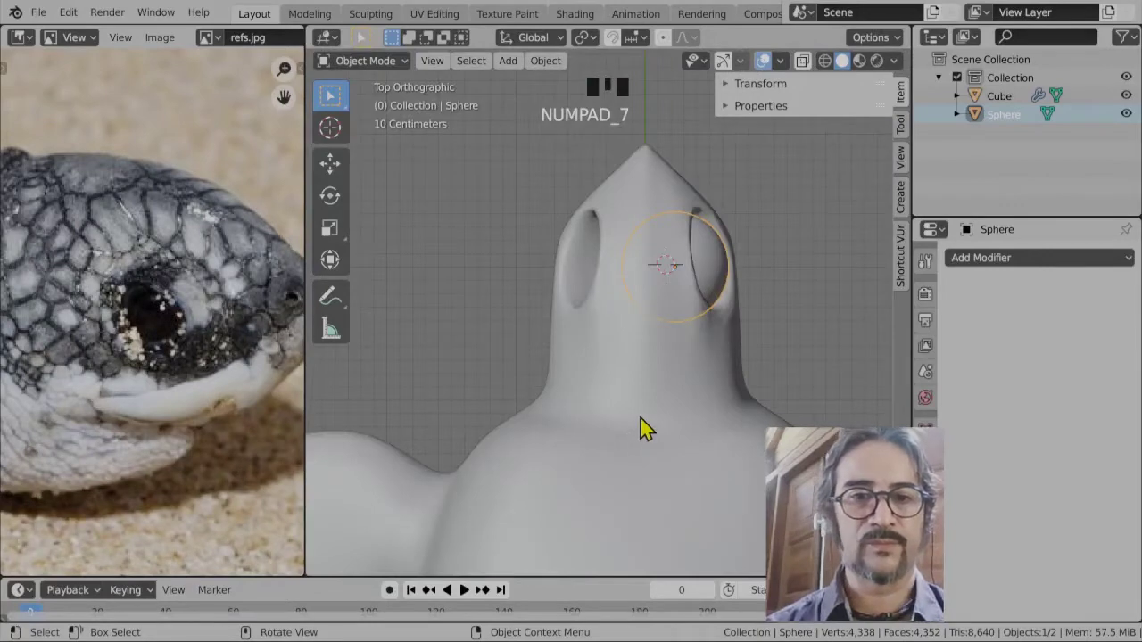
scroll(637, 428, down, 3)
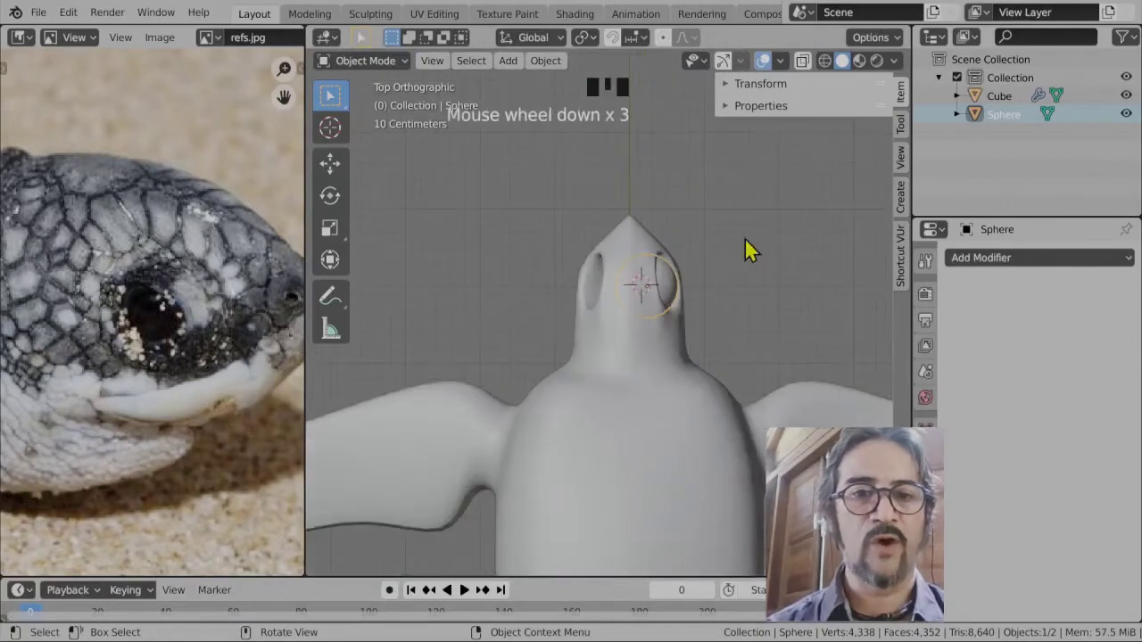
click(704, 385)
scroll(737, 419, up, 3)
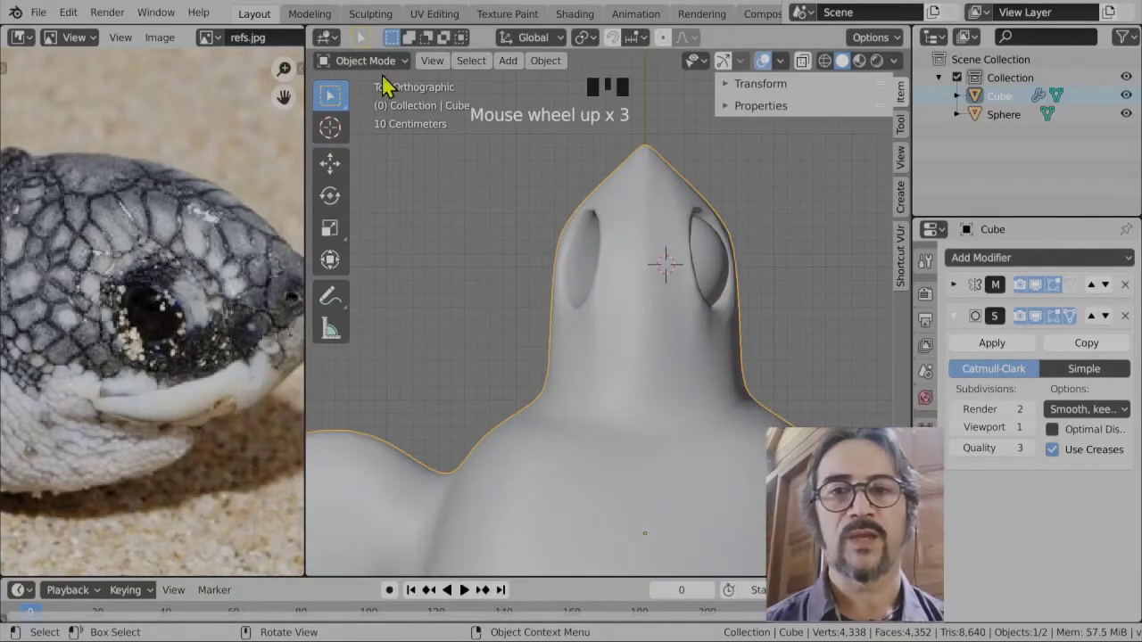
key(shift+s)
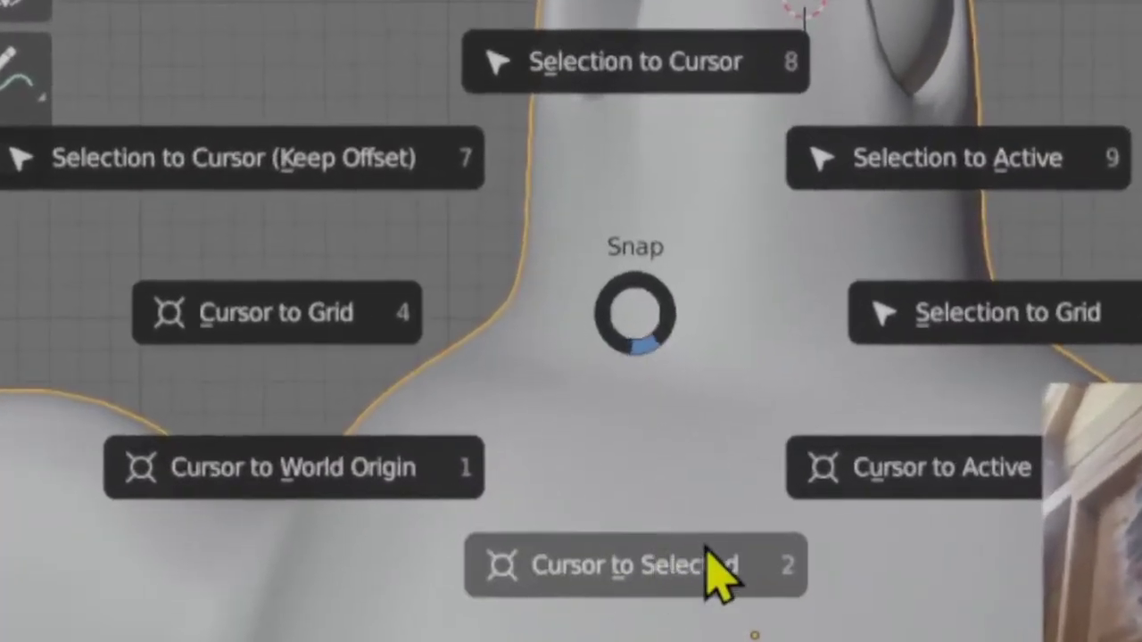
click(717, 570)
- Set the eye sphere's origin to the 3D cursor and compare it with the body's origin
scroll(727, 580, down, 3)
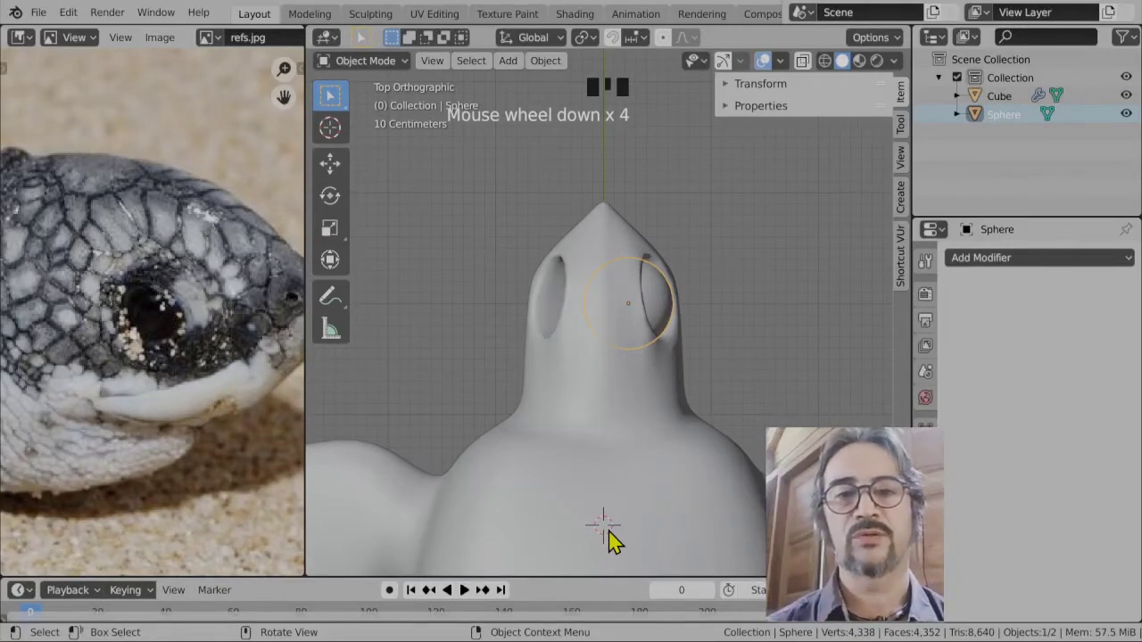
click(543, 57)
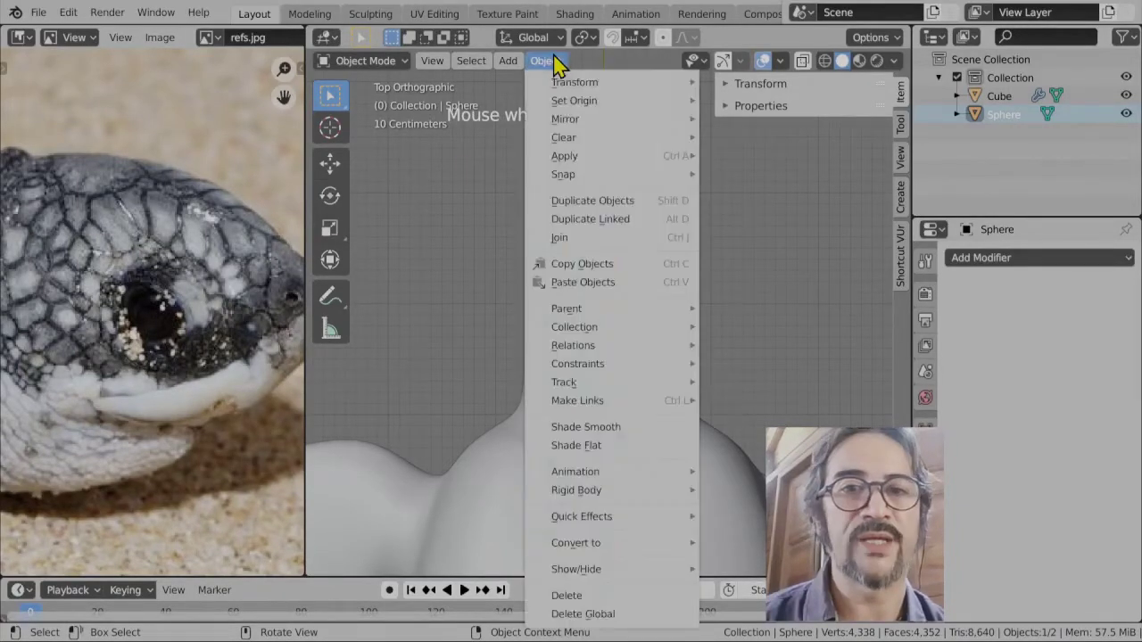
mouse_move(584, 105)
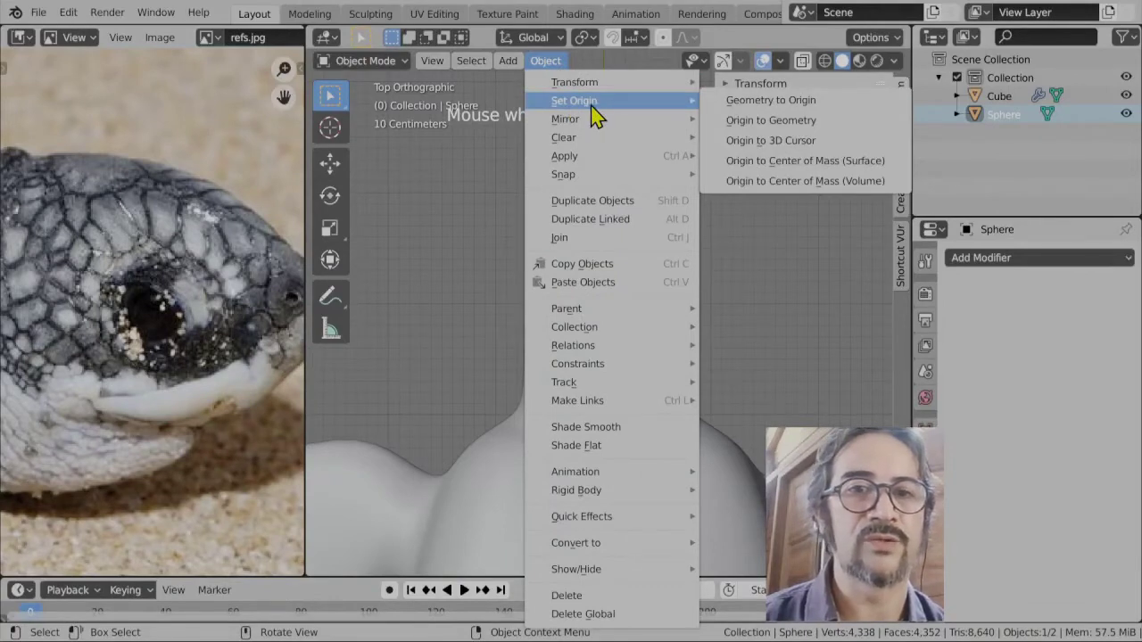
click(800, 141)
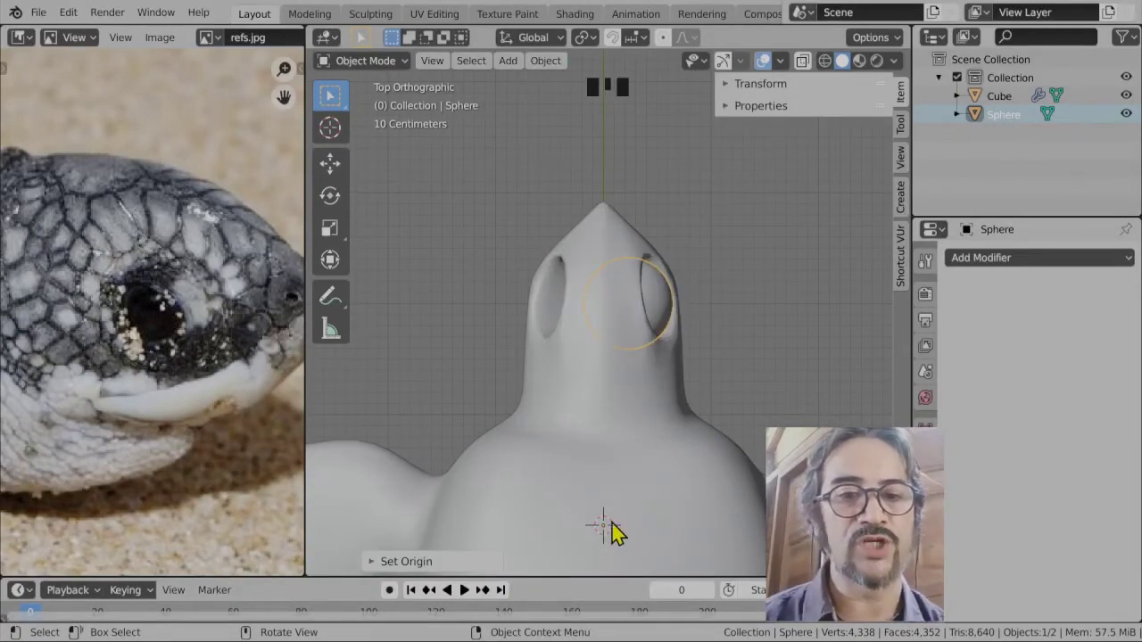
click(638, 533)
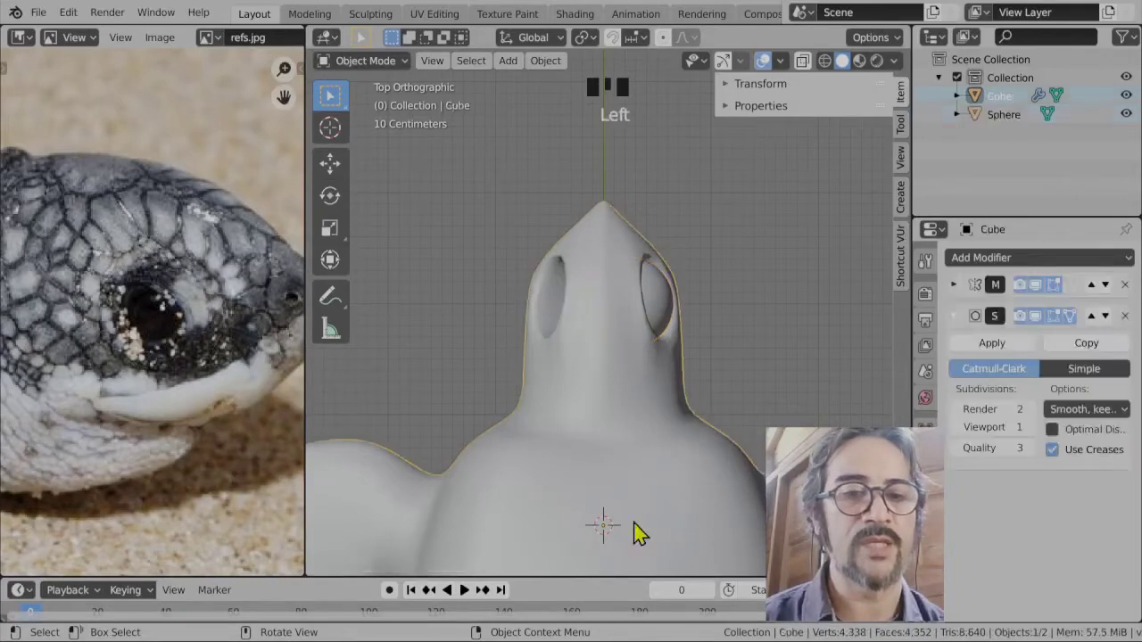
click(675, 308)
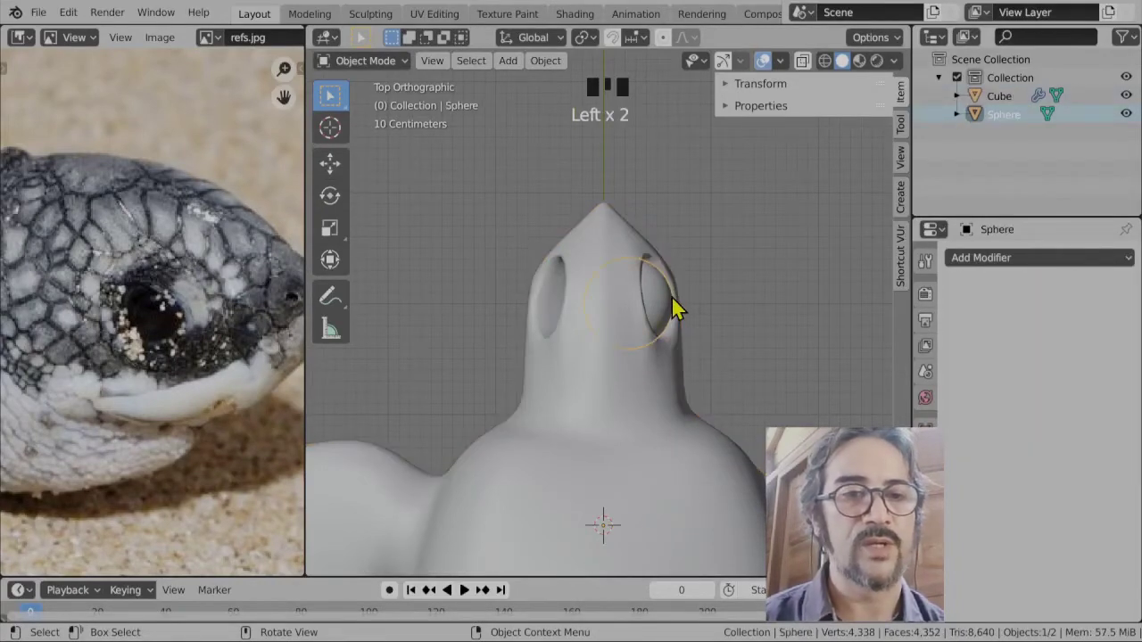
- Add a Mirror modifier to the eye sphere with the Y and Z axes instead of X, and clear the sphere's rotation
click(1051, 256)
click(751, 441)
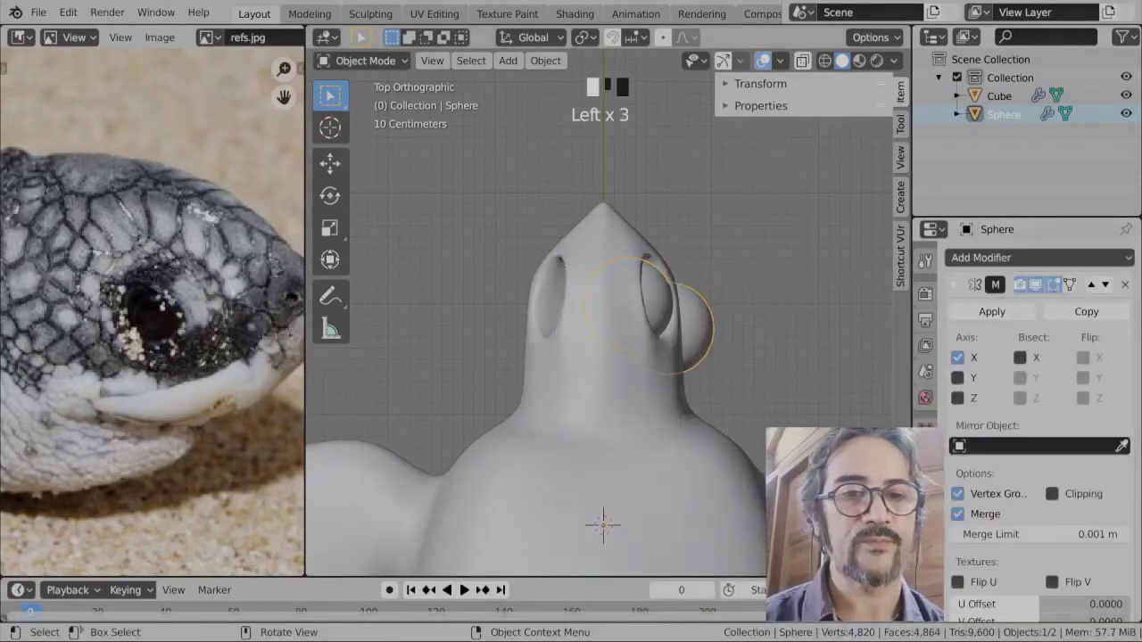
click(957, 377)
click(957, 356)
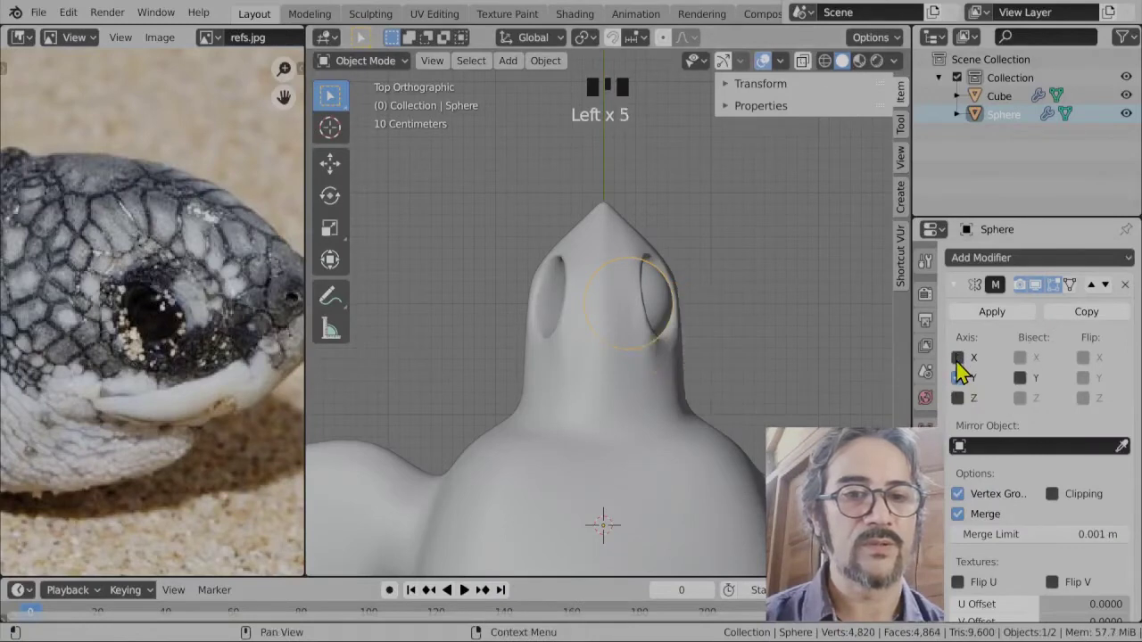
click(957, 398)
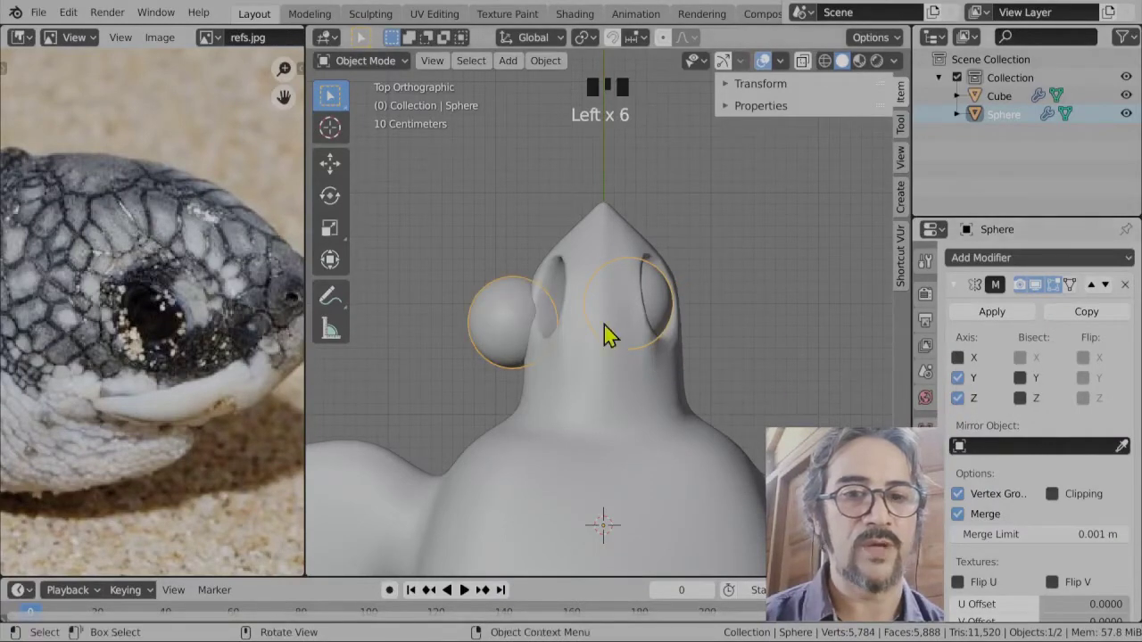
key(alt+r)
scroll(708, 355, down, 5)
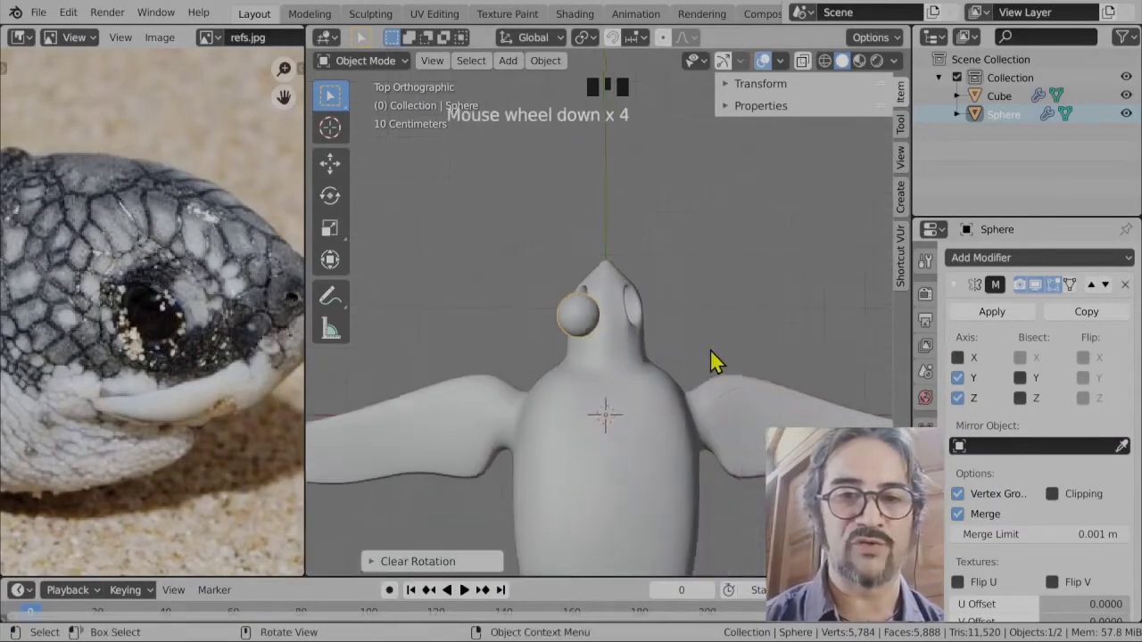
- Move the sphere's whole mesh across to the opposite eye in Edit Mode and set the Mirror axis to X only
scroll(701, 352, up, 3)
key(Tab)
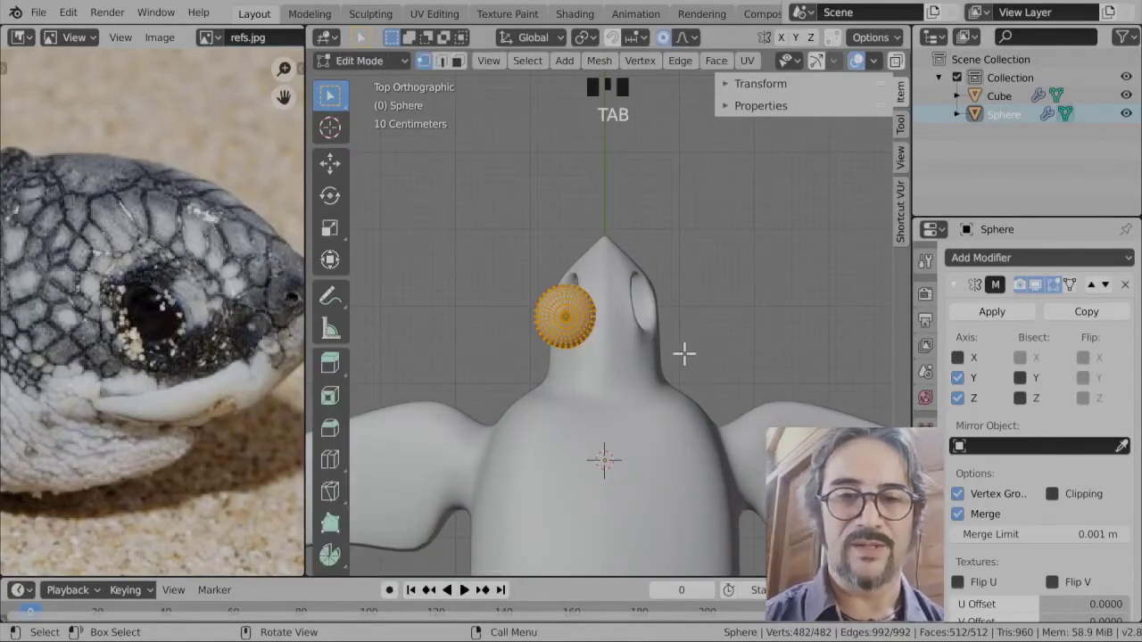
key(g)
click(678, 337)
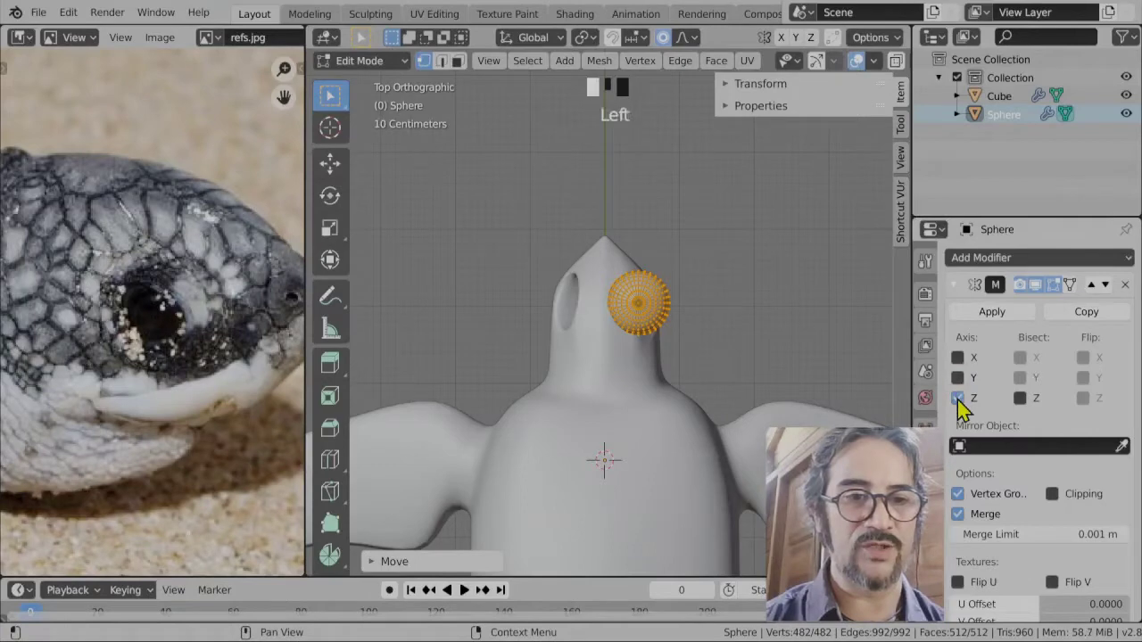
click(957, 357)
- Move the sphere's mesh towards its eye socket and scale it to fit
middle_drag(728, 413, 604, 357)
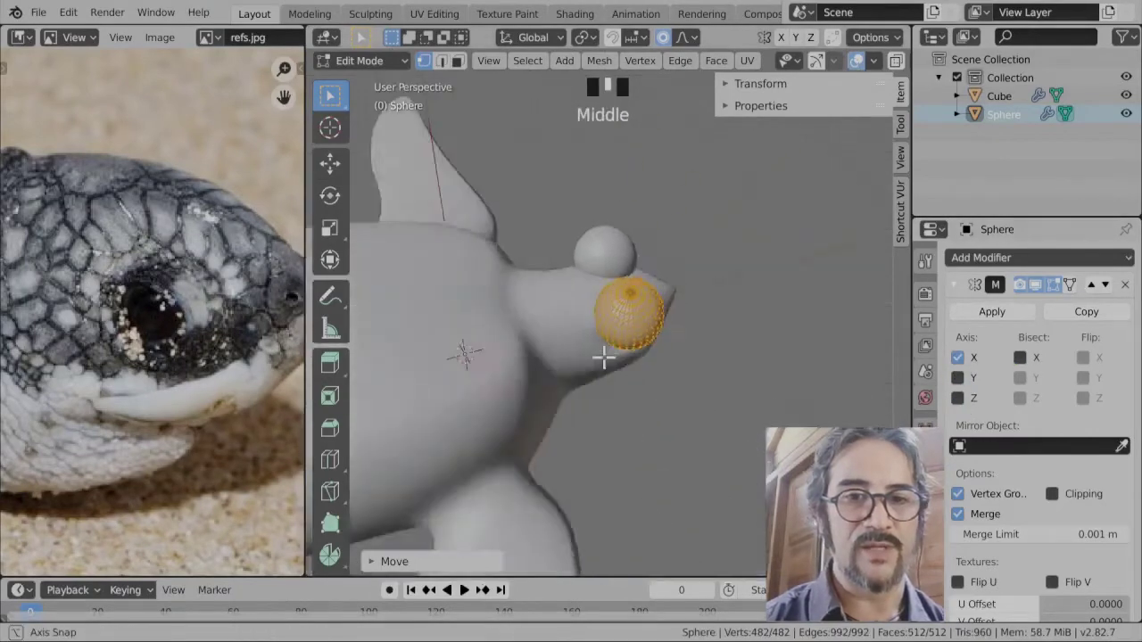
scroll(677, 383, up, 3)
middle_drag(701, 401, 586, 362)
key(g)
click(707, 415)
key(s)
click(660, 384)
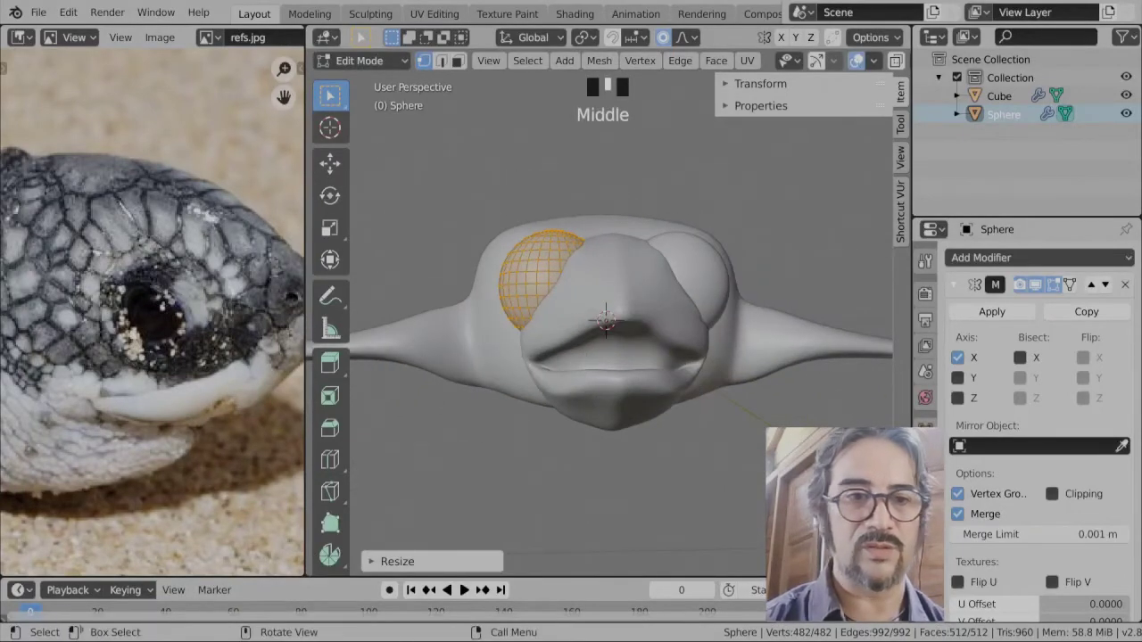
- Turn off Merge in the eye sphere's Mirror modifier and move its mesh across the head into the opposite eye socket
click(957, 514)
scroll(636, 359, up, 3)
key(g)
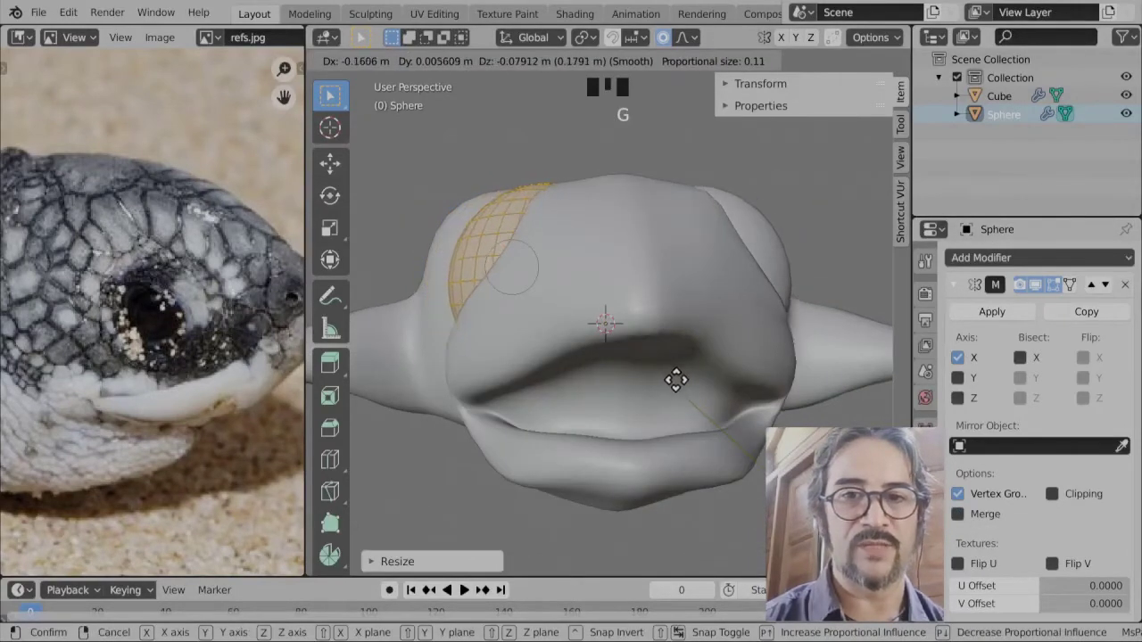
click(680, 389)
key(g)
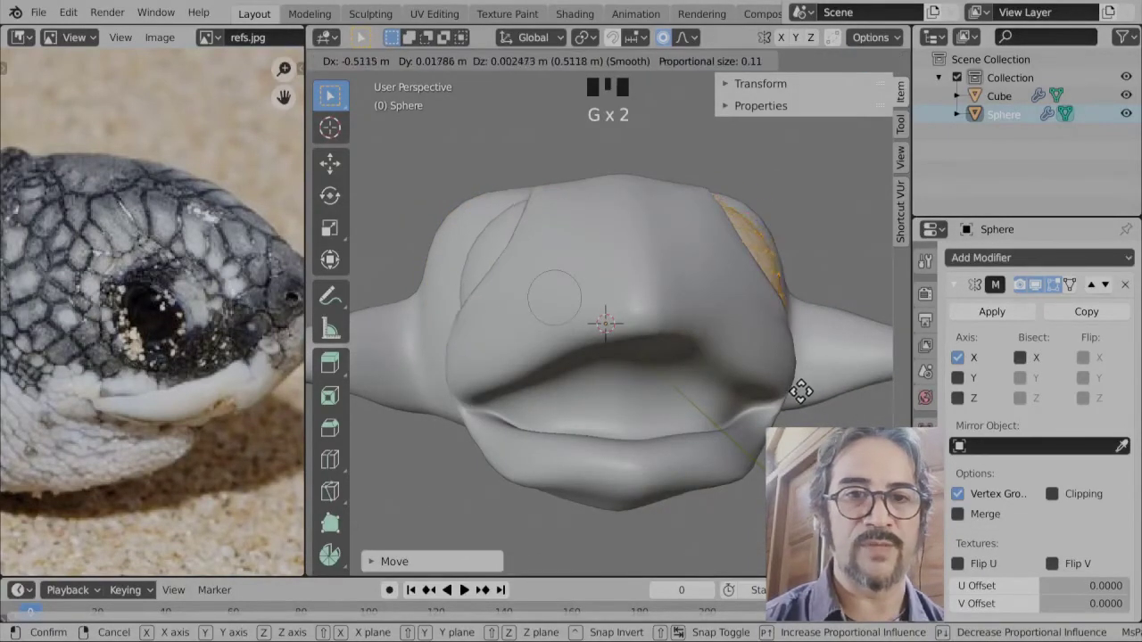
click(803, 388)
- Shift the sphere's mesh to sit centred in the eye socket and trackball-rotate it so its pole faces outward
middle_drag(806, 387, 642, 402)
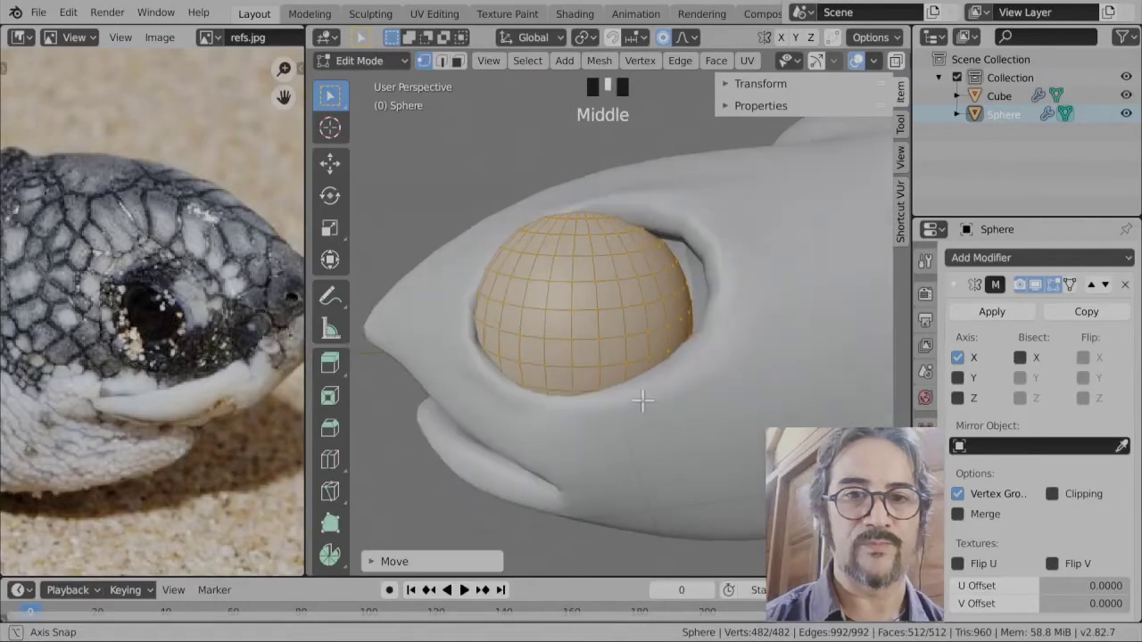
key(g)
click(660, 408)
key(r)
key(r)
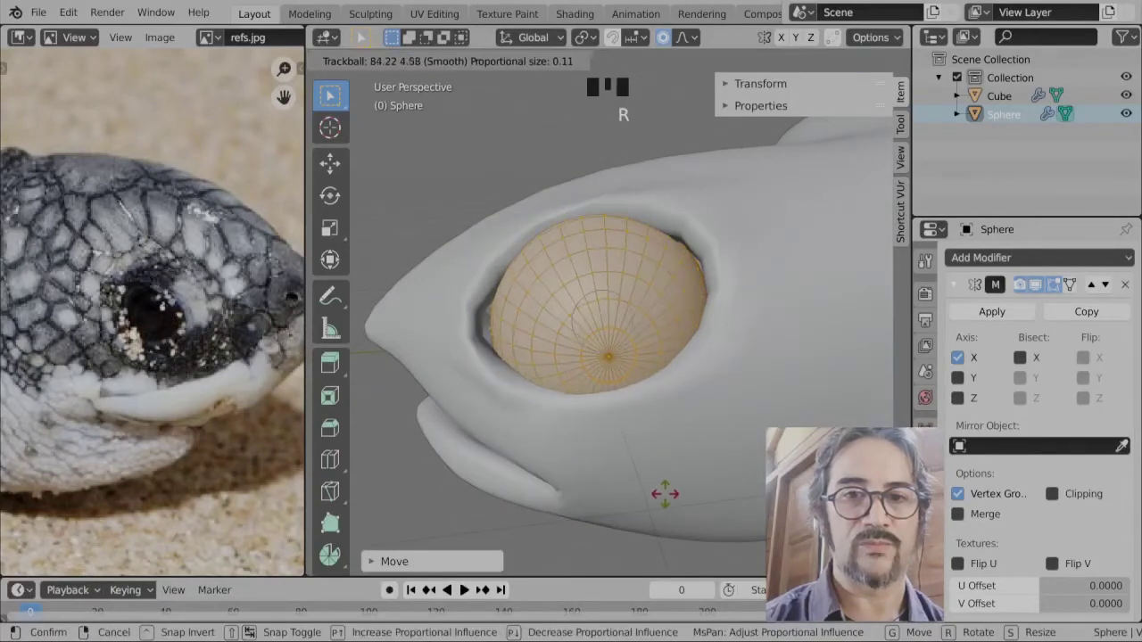
click(581, 449)
middle_drag(581, 449, 683, 441)
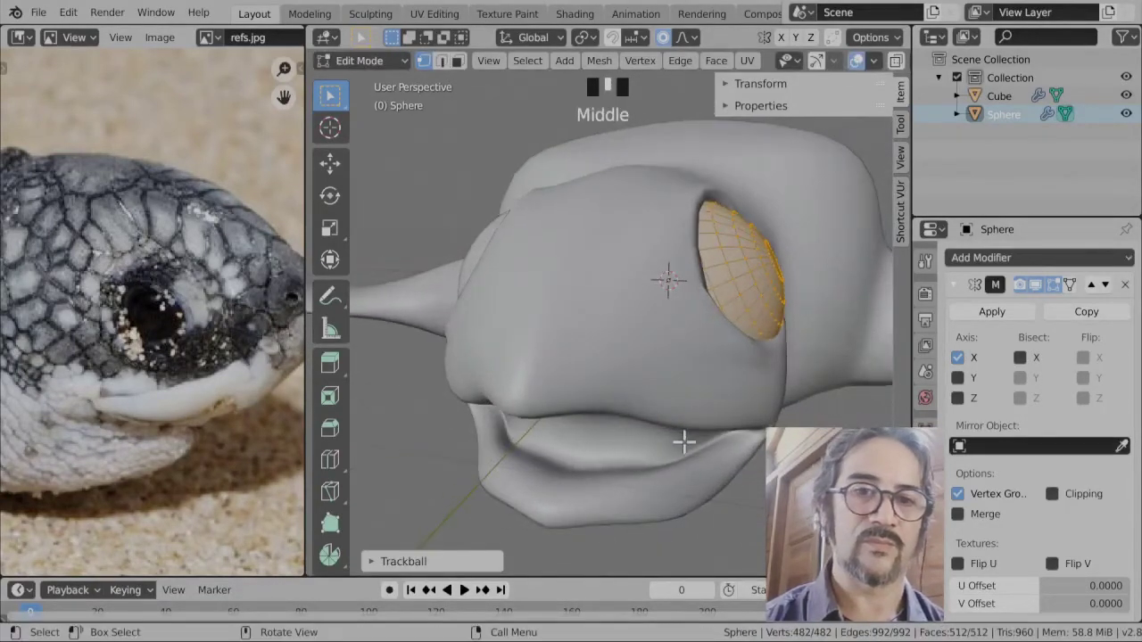
key(r)
key(r)
right_click(691, 451)
- Switch to editing the turtle body's mesh and move the vertices on the socket's front rim against the eyeball
middle_drag(520, 449, 559, 419)
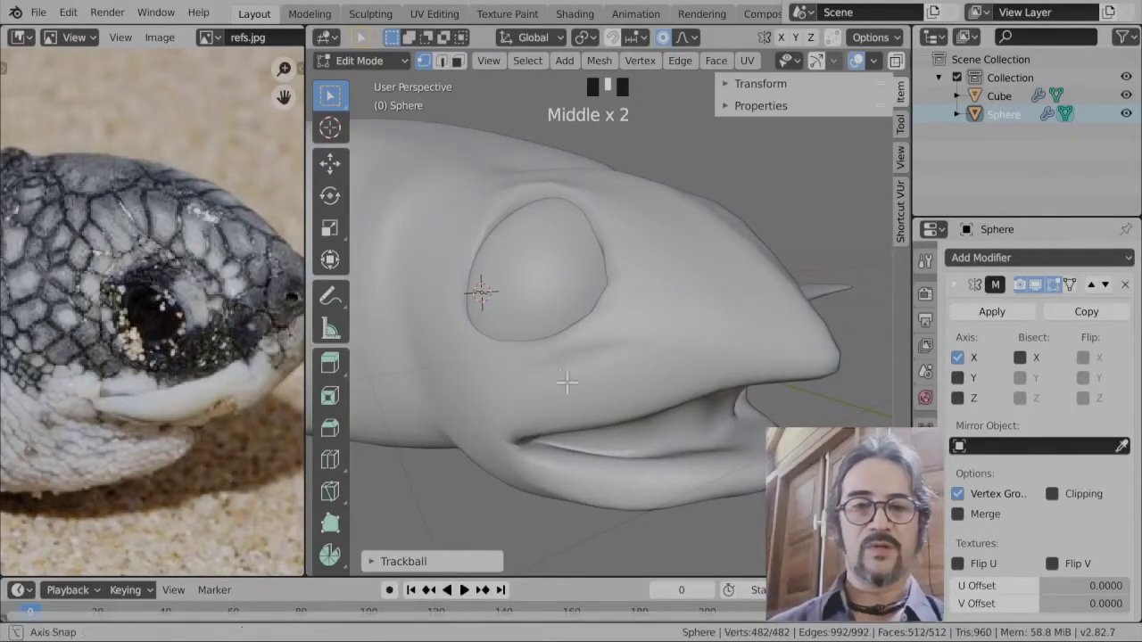
middle_drag(566, 382, 756, 325)
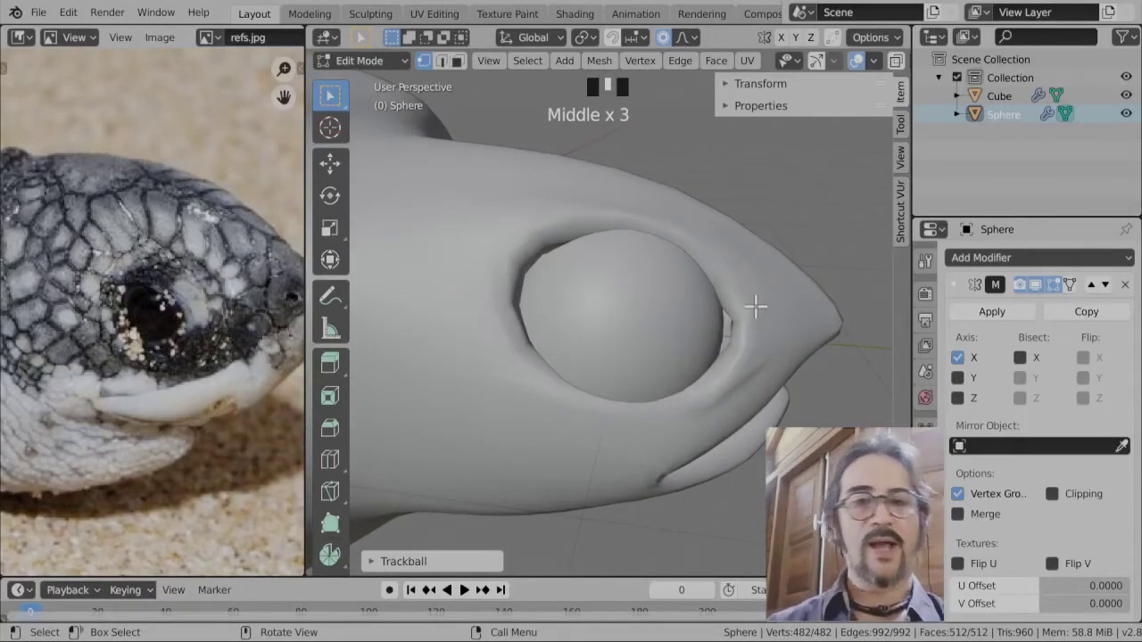
key(Tab)
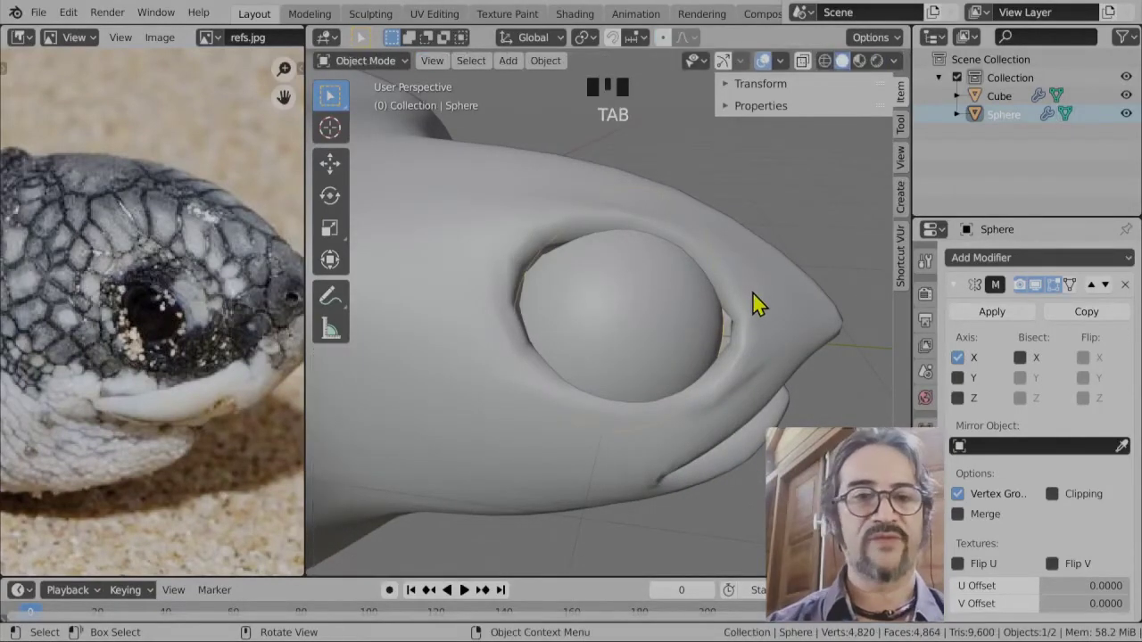
click(756, 307)
key(Tab)
scroll(736, 323, up, 3)
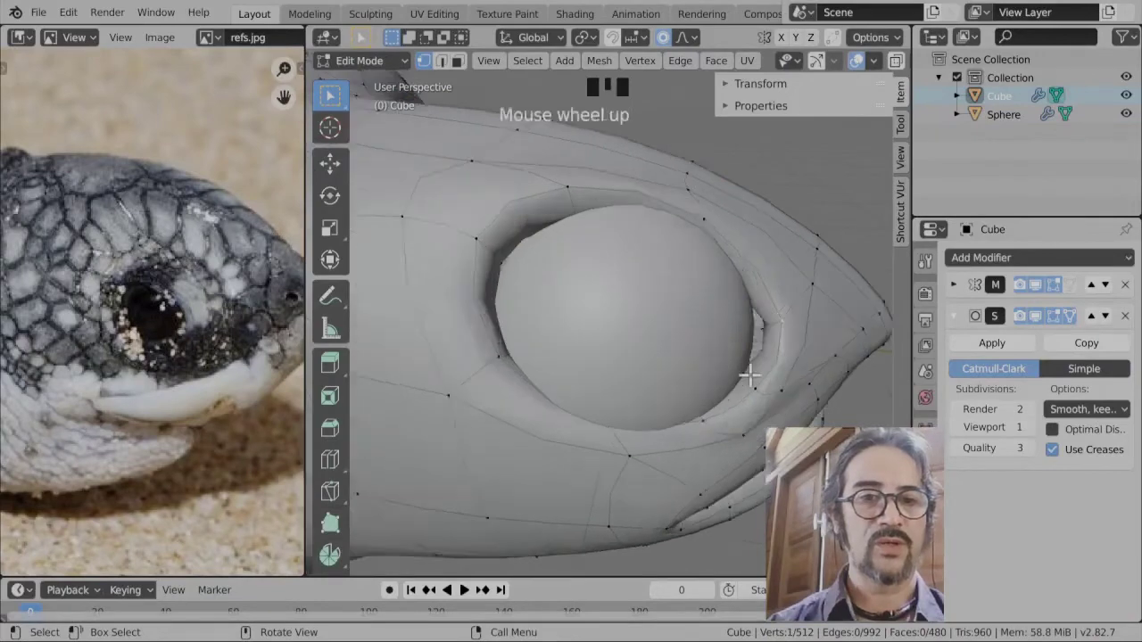
middle_drag(749, 382, 772, 369)
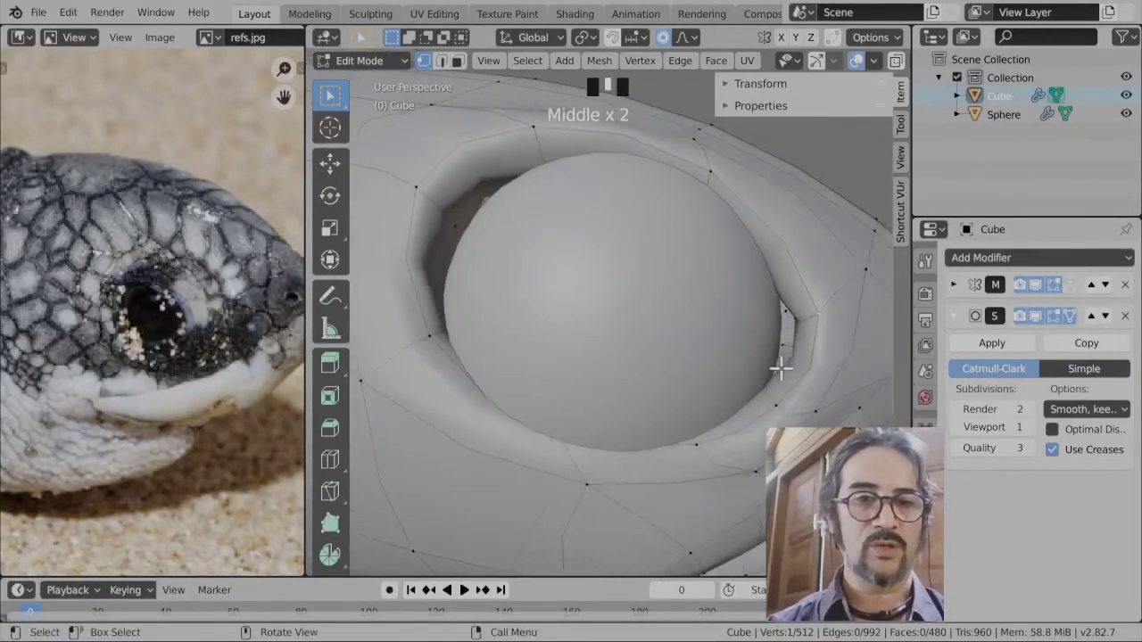
key(g)
click(734, 409)
click(771, 412)
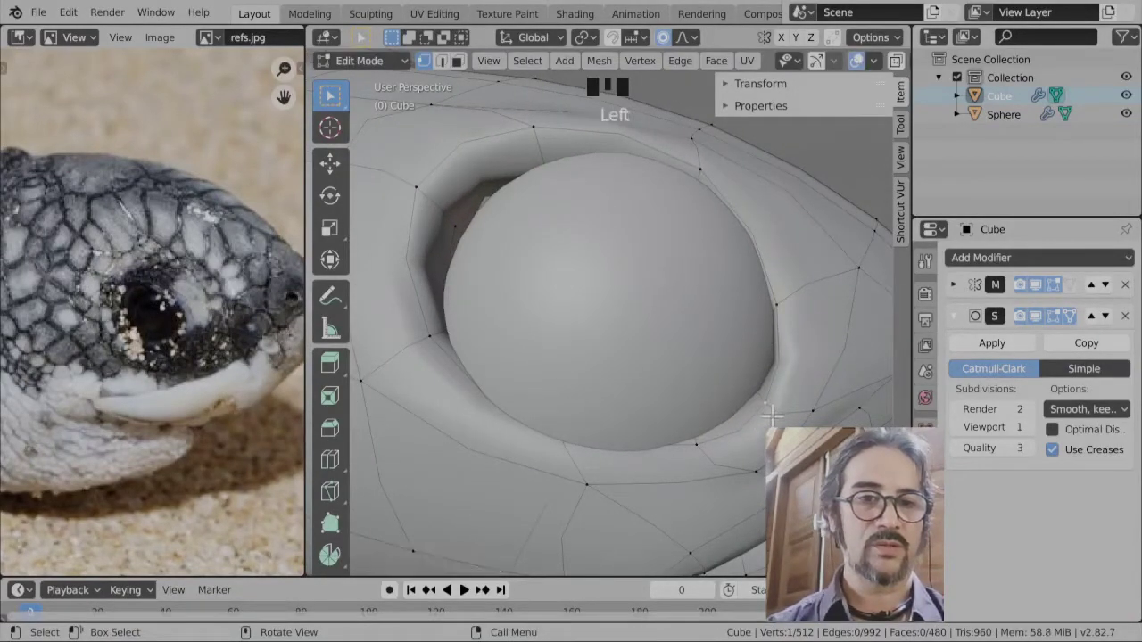
key(g)
click(716, 403)
click(691, 437)
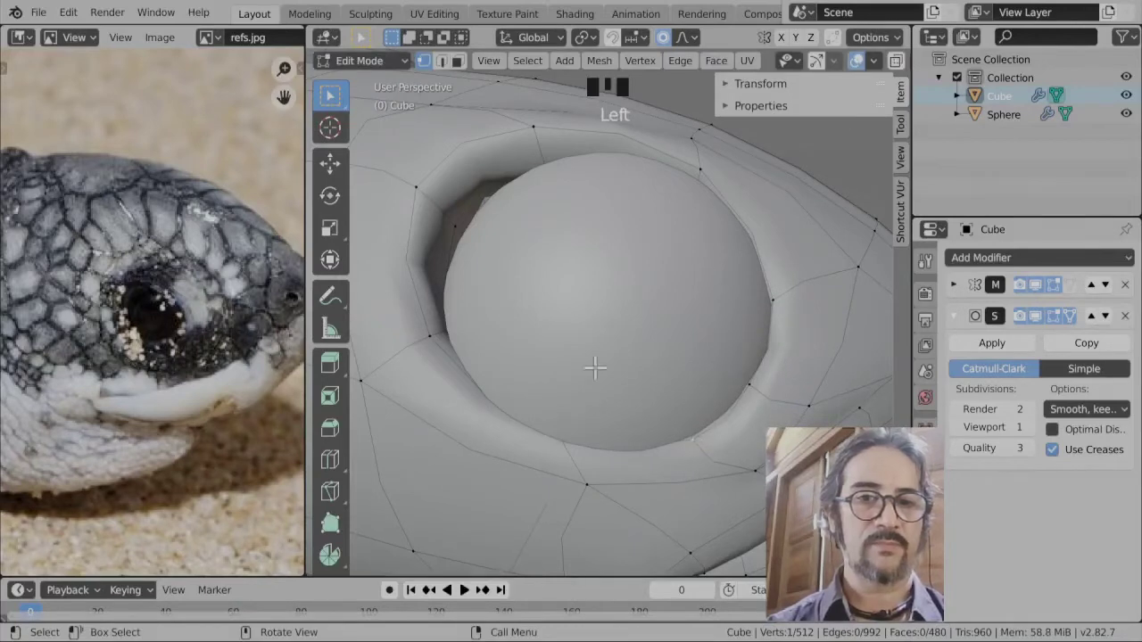
- Move the vertex on the socket's rear rim towards the eyeball with proportional editing off
scroll(455, 259, down, 2)
middle_drag(459, 255, 497, 284)
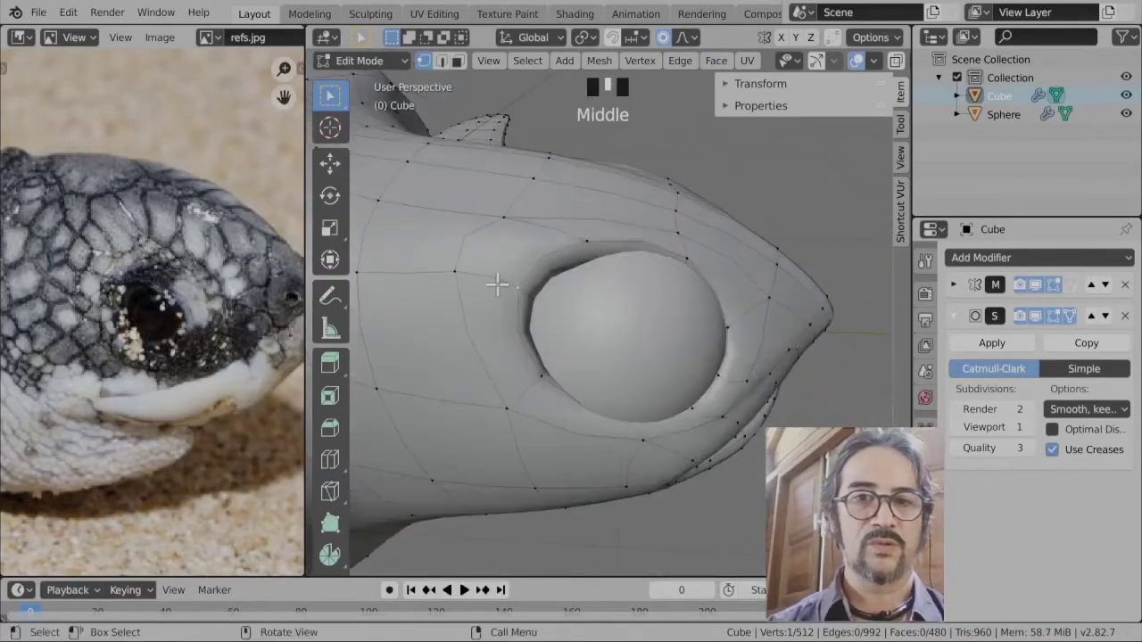
key(g)
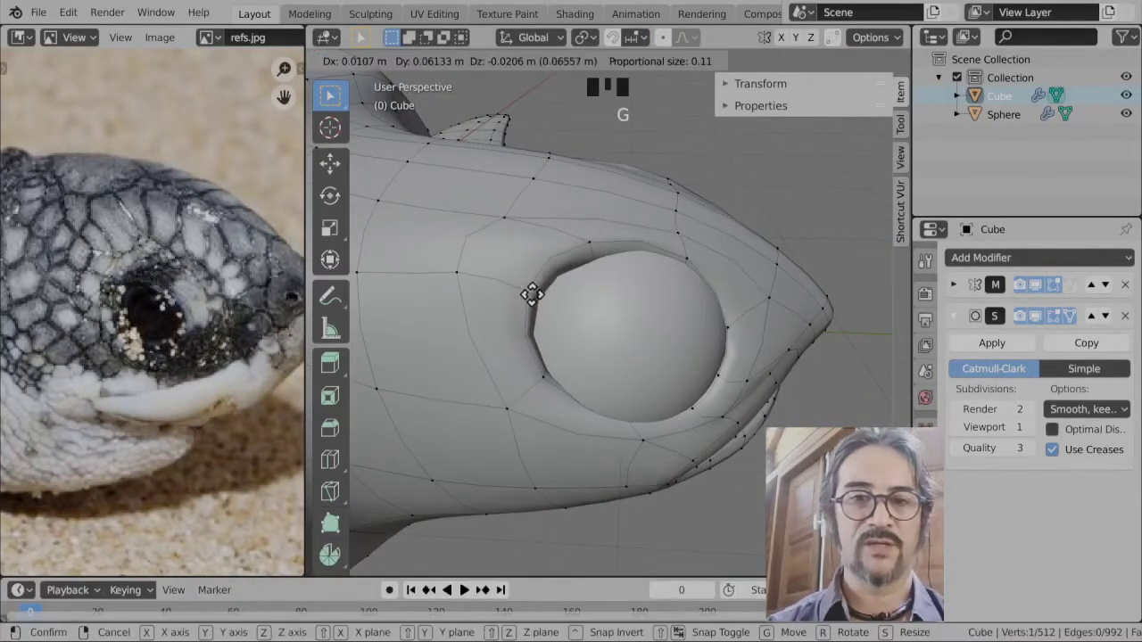
click(544, 299)
- Switch to edge selection and move the edge below the eyeball on the socket rim
middle_drag(544, 298, 492, 348)
click(472, 288)
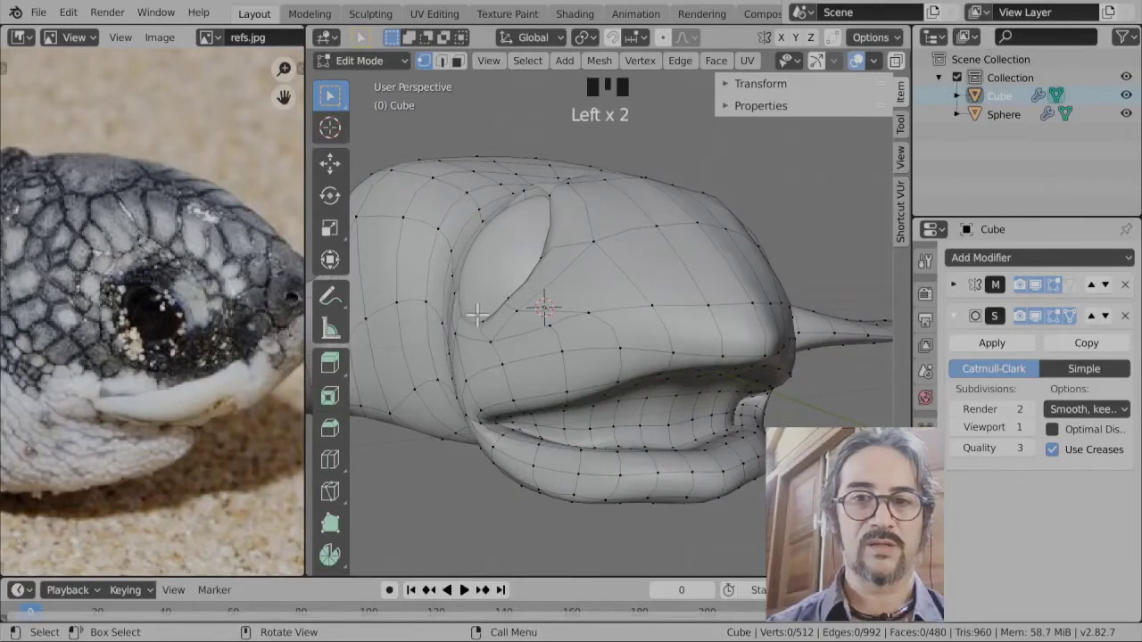
click(440, 61)
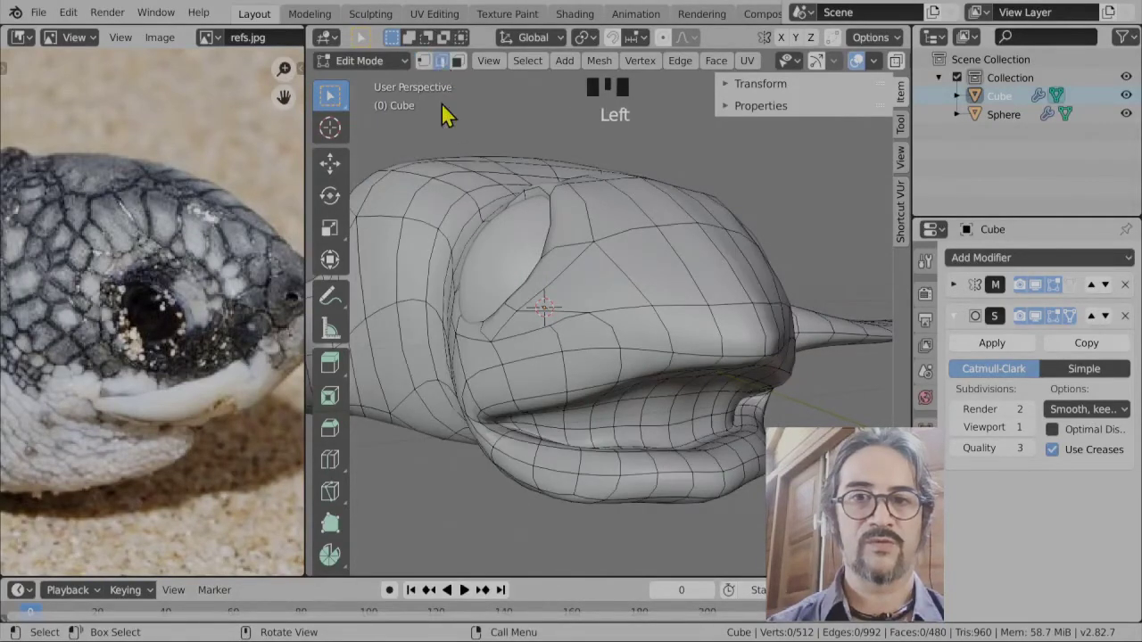
key(g)
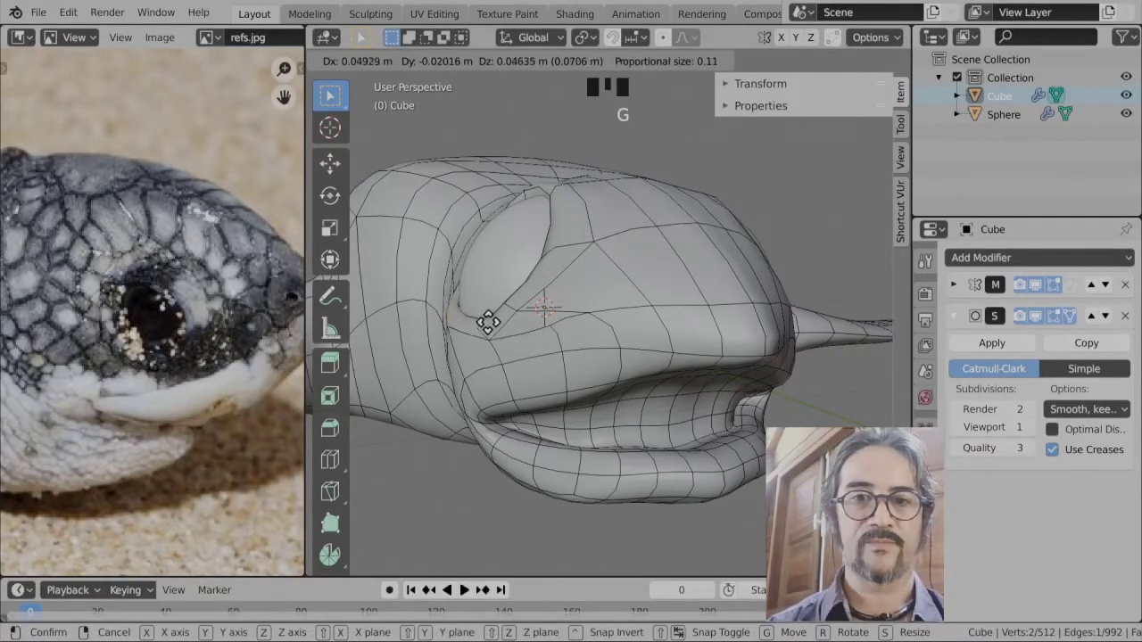
click(484, 321)
- Trackball-rotate the socket's lower rim edge and move it up against the eyeball
middle_drag(484, 321, 625, 461)
key(r)
key(r)
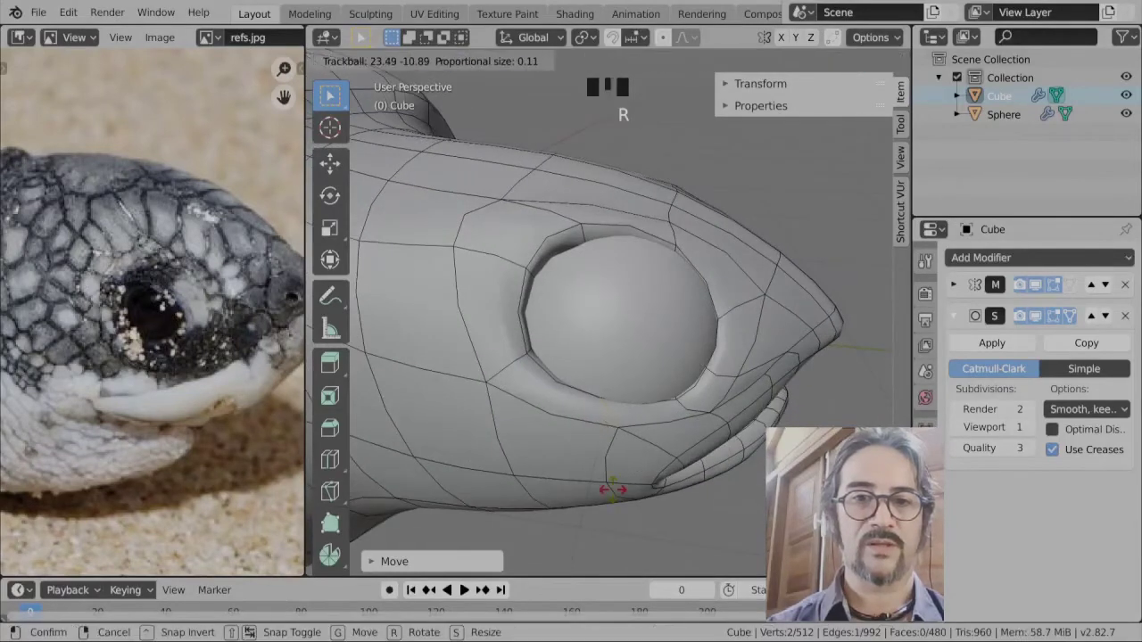
click(632, 490)
key(r)
key(r)
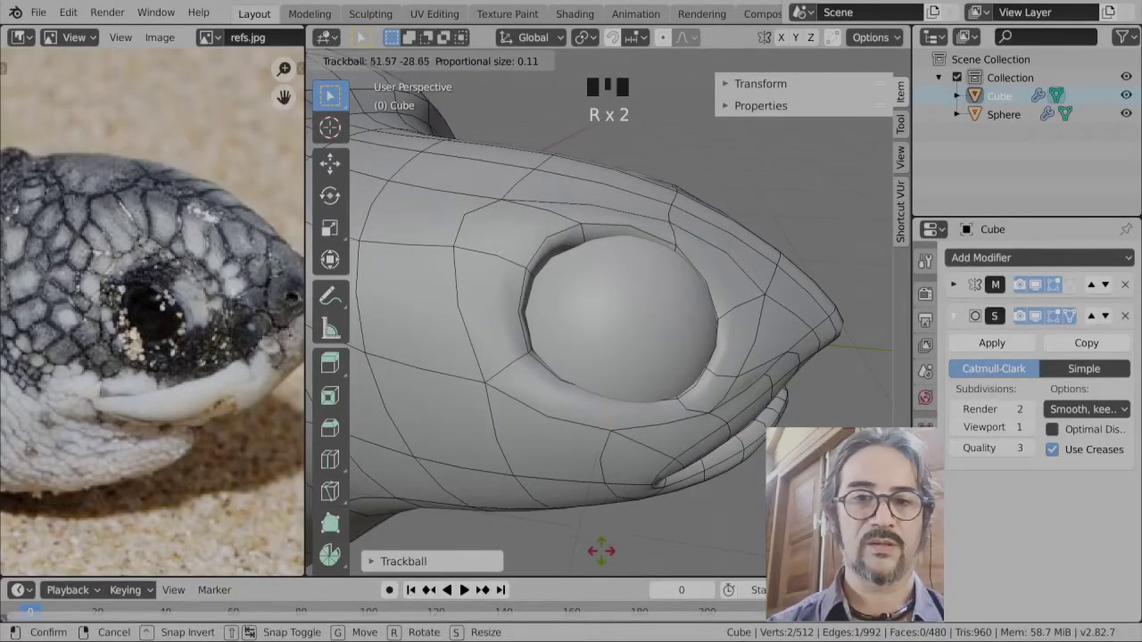
click(601, 550)
key(g)
click(601, 493)
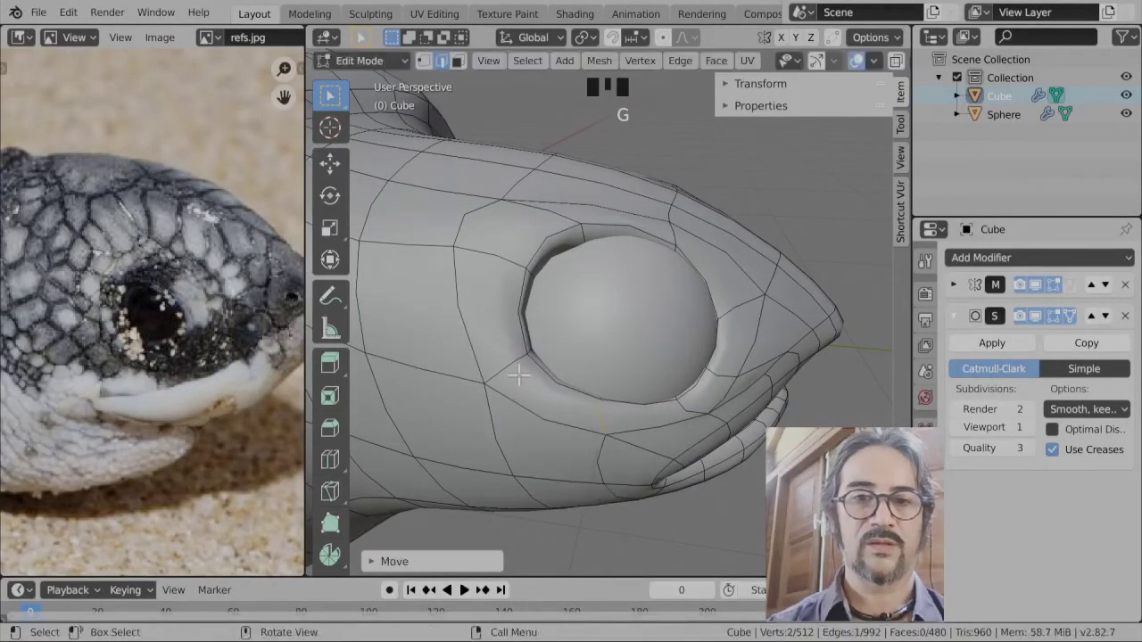
- Move the edges on the socket's rear rim to follow the eyeball's outline
click(518, 375)
key(g)
click(512, 360)
drag(533, 296, 536, 294)
- Move the socket's upper rear rim edge towards the eyeball and rotate it to follow the curve
click(591, 262)
key(g)
key(r)
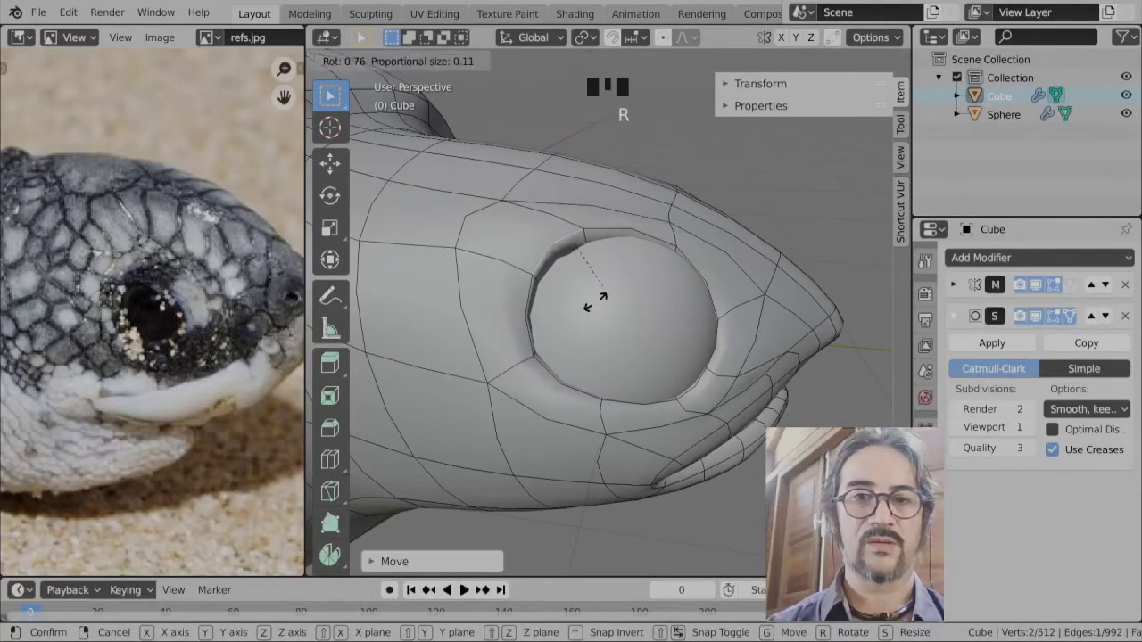
click(595, 301)
key(r)
key(r)
click(611, 343)
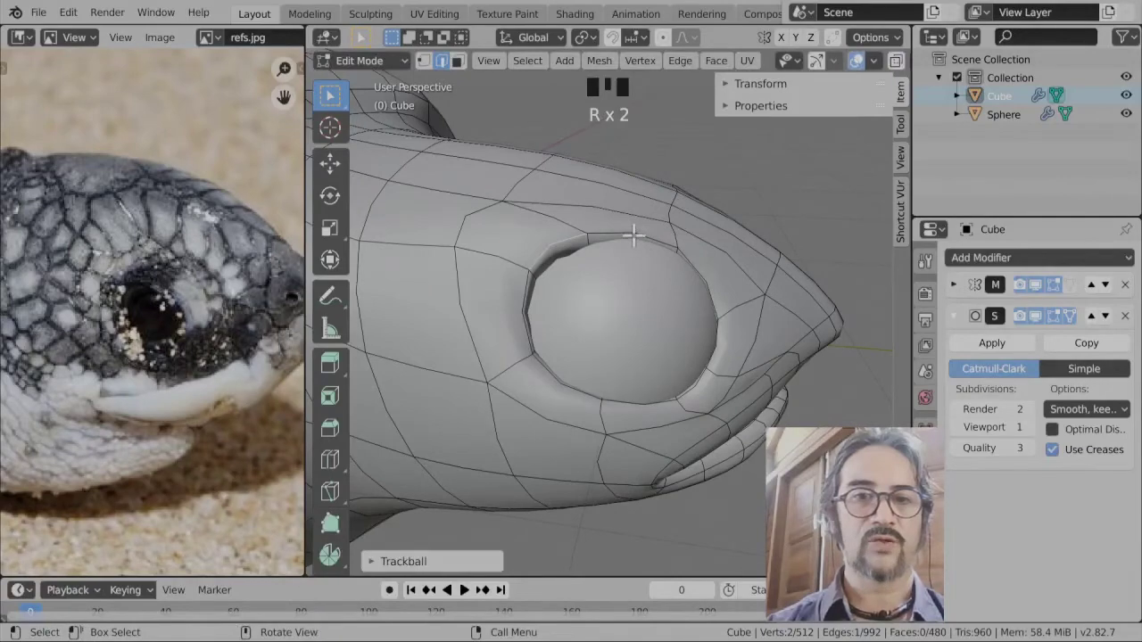
- Move and rotate the socket's upper front rim edge so it fits the eyeball
click(683, 265)
key(g)
click(706, 270)
middle_drag(706, 270, 777, 372)
key(r)
click(742, 289)
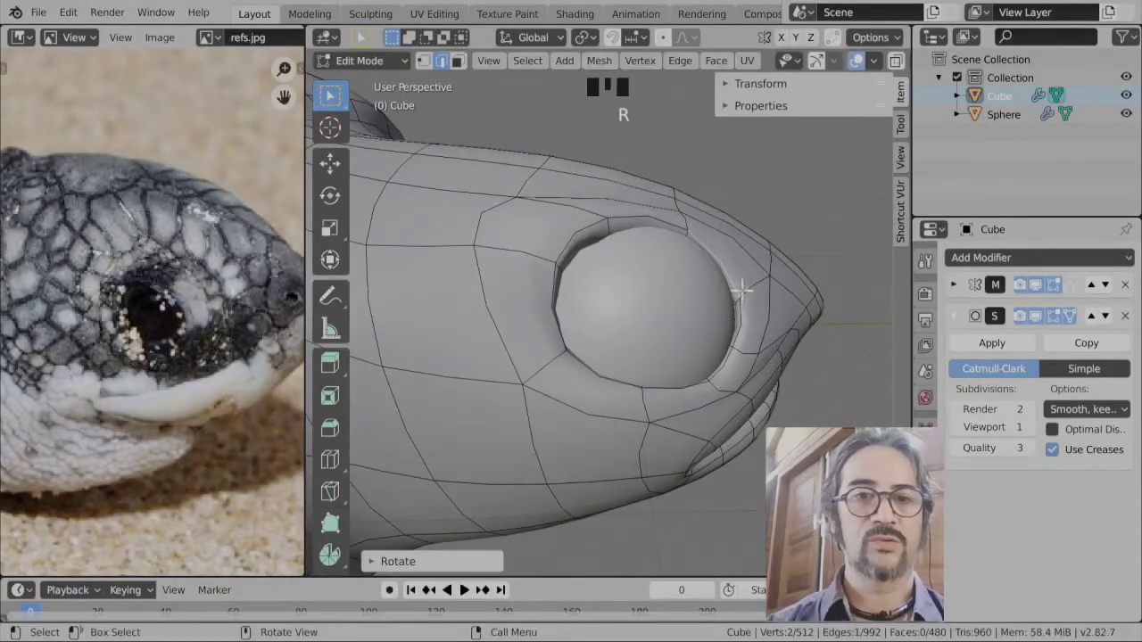
middle_drag(742, 290, 632, 285)
key(g)
click(601, 262)
- Move the socket's top rim edge down onto the eyeball
click(633, 235)
key(g)
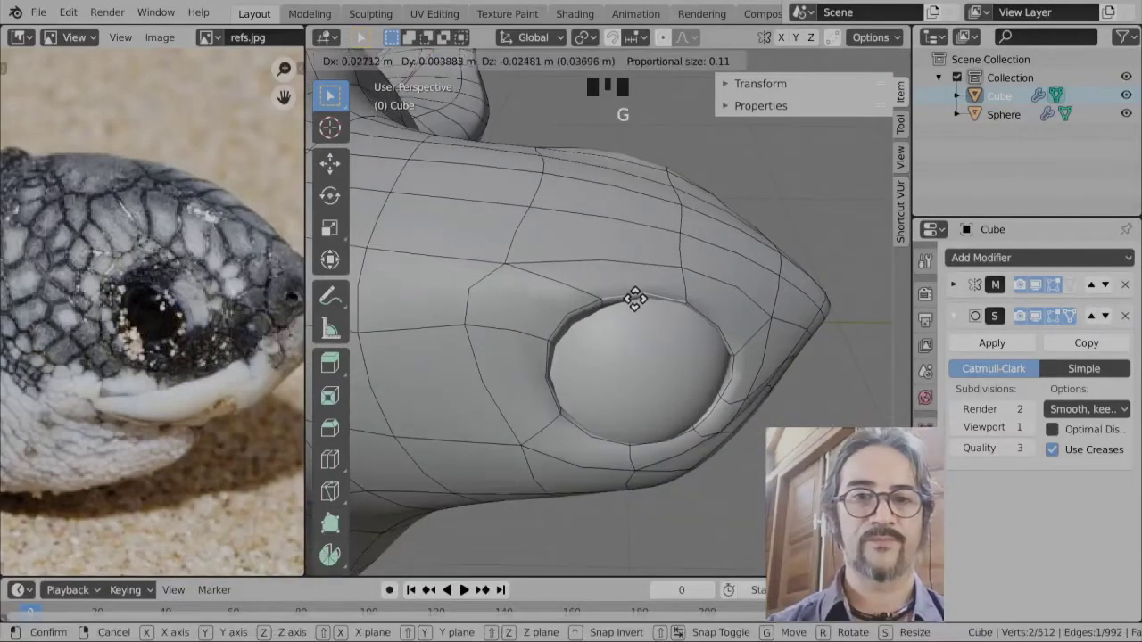
click(634, 298)
- Rotate the edge under the eyeball and reposition it to even out the socket's lower rim
middle_drag(682, 428, 603, 387)
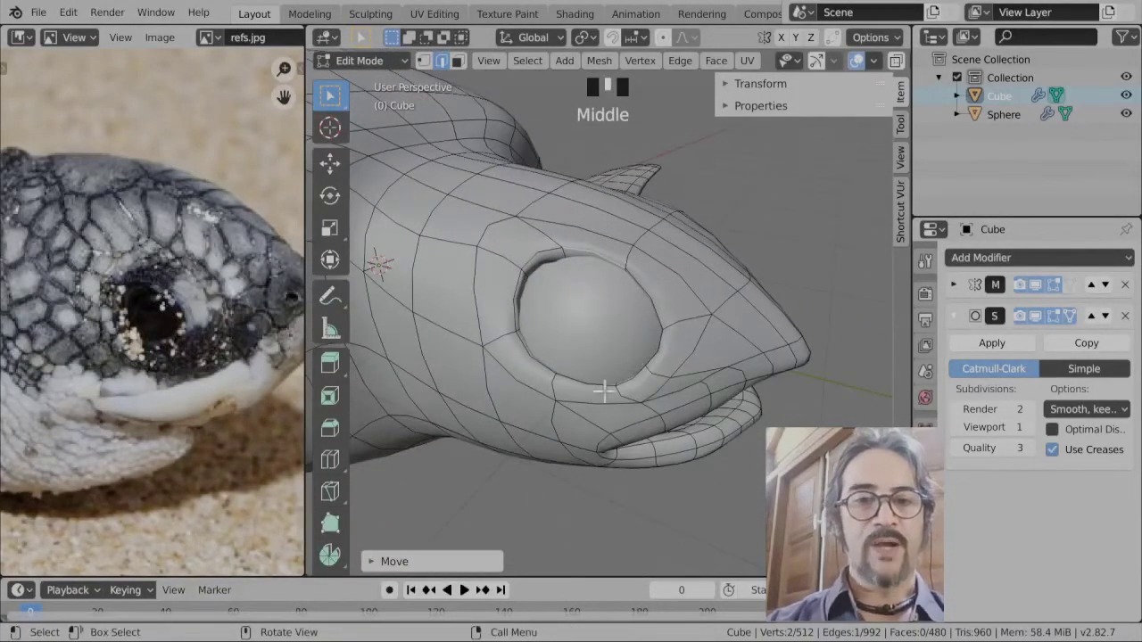
scroll(584, 399, up, 2)
click(571, 441)
mouse_move(572, 440)
middle_down()
mouse_move(676, 437)
mouse_move(591, 451)
mouse_move(576, 438)
middle_up()
key(r)
click(720, 429)
key(g)
click(714, 408)
key(g)
click(564, 434)
- Add a loop cut around the eye socket and slide it by about 0.21 towards the rim
scroll(473, 374, down, 2)
middle_drag(474, 375, 604, 381)
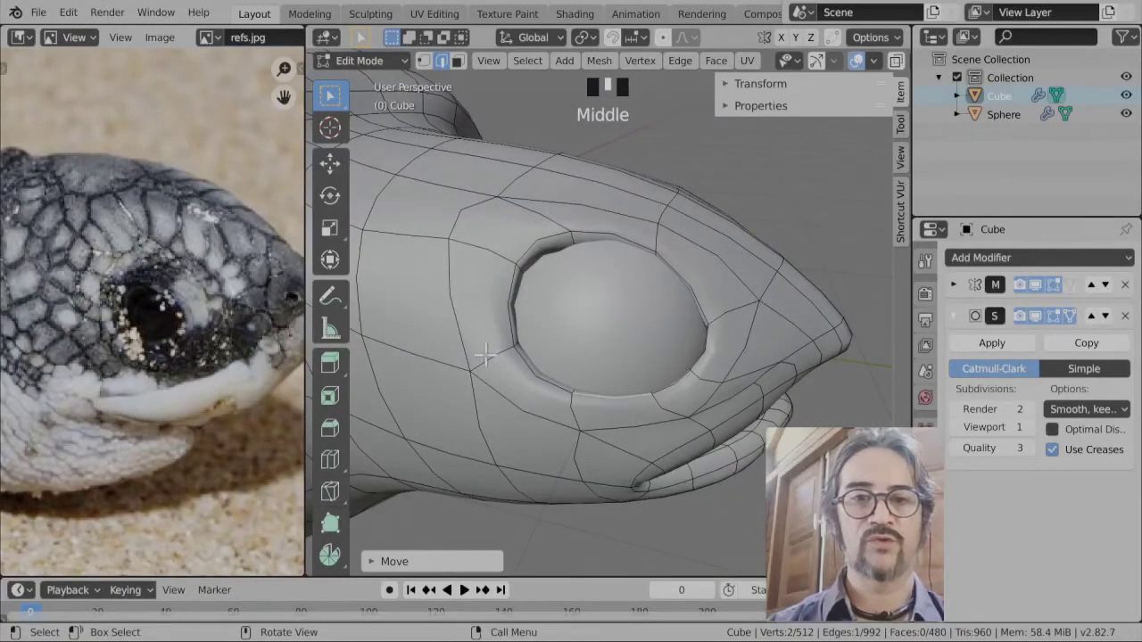
key(ctrl+r)
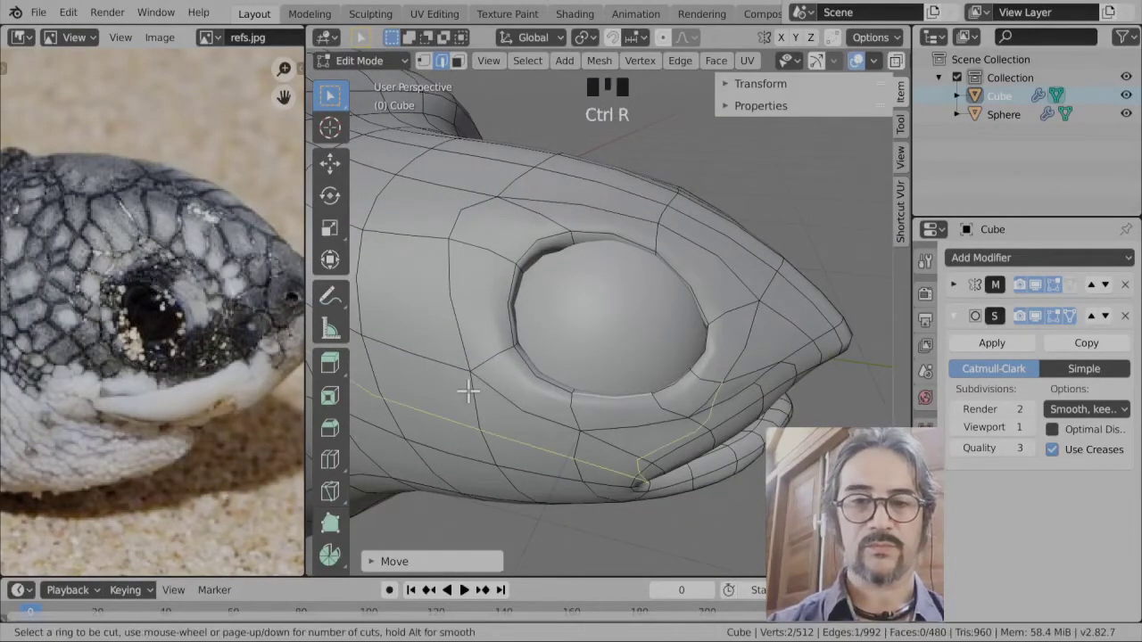
click(737, 311)
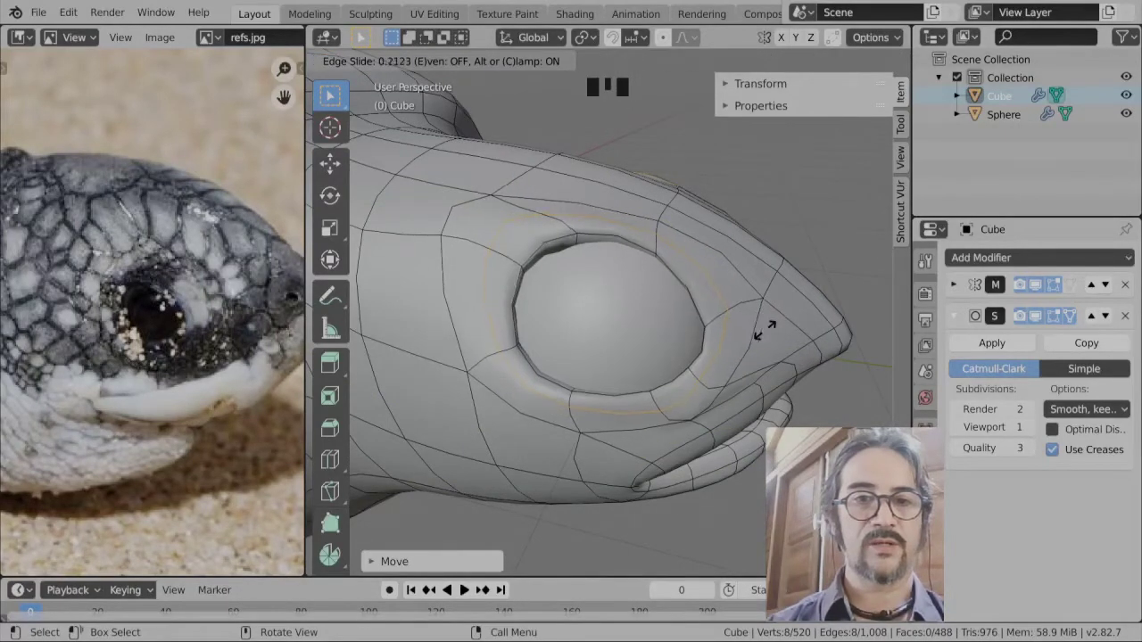
click(765, 330)
- Move the upper edge of the new loop around the eye to reshape the upper eyelid
click(656, 230)
middle_drag(643, 232, 587, 241)
key(g)
click(578, 254)
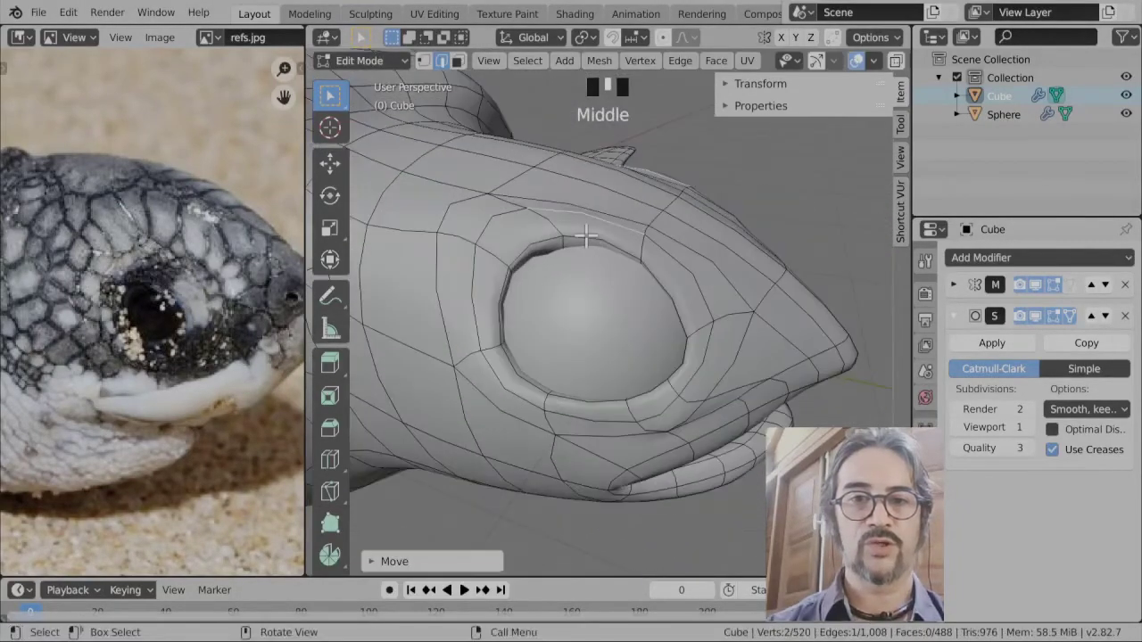
- Lower the socket's top rim edge over the eyeball, rotate it to fit, and return to Object Mode
click(587, 239)
key(g)
click(580, 280)
middle_drag(645, 348, 616, 313)
key(r)
click(691, 261)
key(Tab)
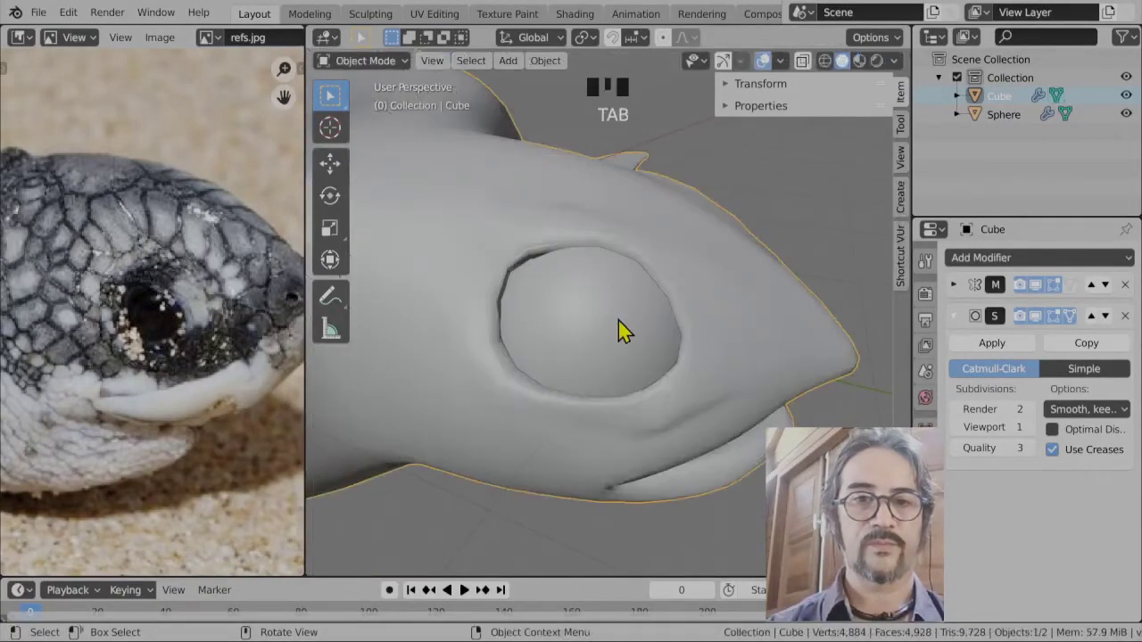
- Examine the turtle's overall shape and its neck where it meets the shell, comparing it with the reference photo
scroll(622, 327, down, 7)
scroll(627, 393, down, 3)
shift+middle_drag(523, 413, 663, 374)
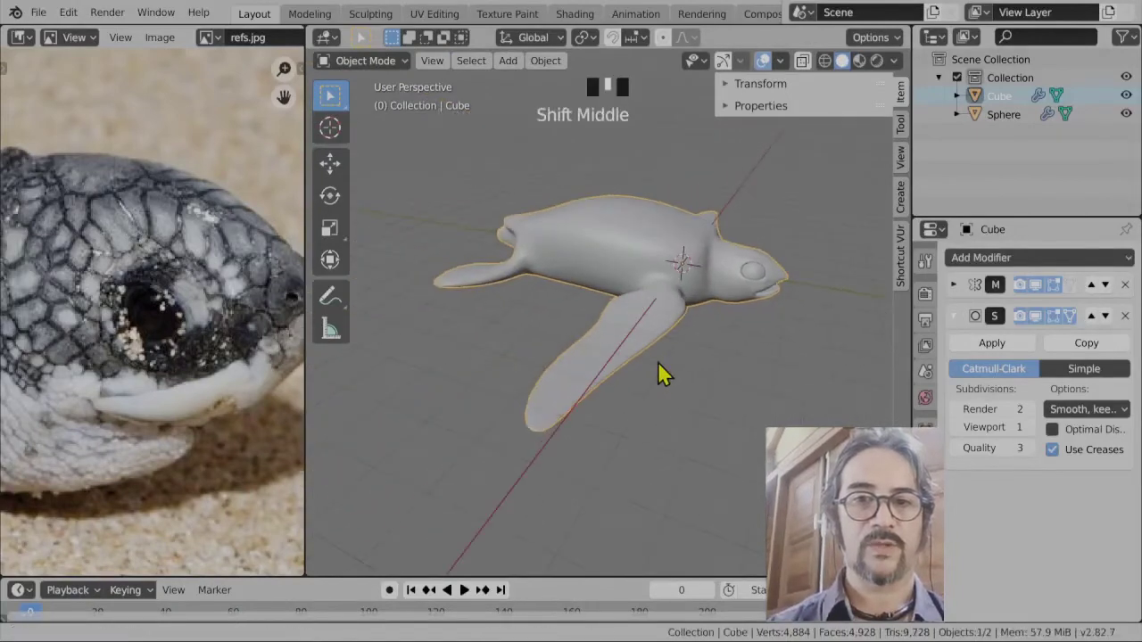
scroll(757, 369, up, 4)
key(Tab)
scroll(748, 318, down, 5)
shift+middle_drag(747, 318, 543, 461)
scroll(571, 446, up, 6)
key(Tab)
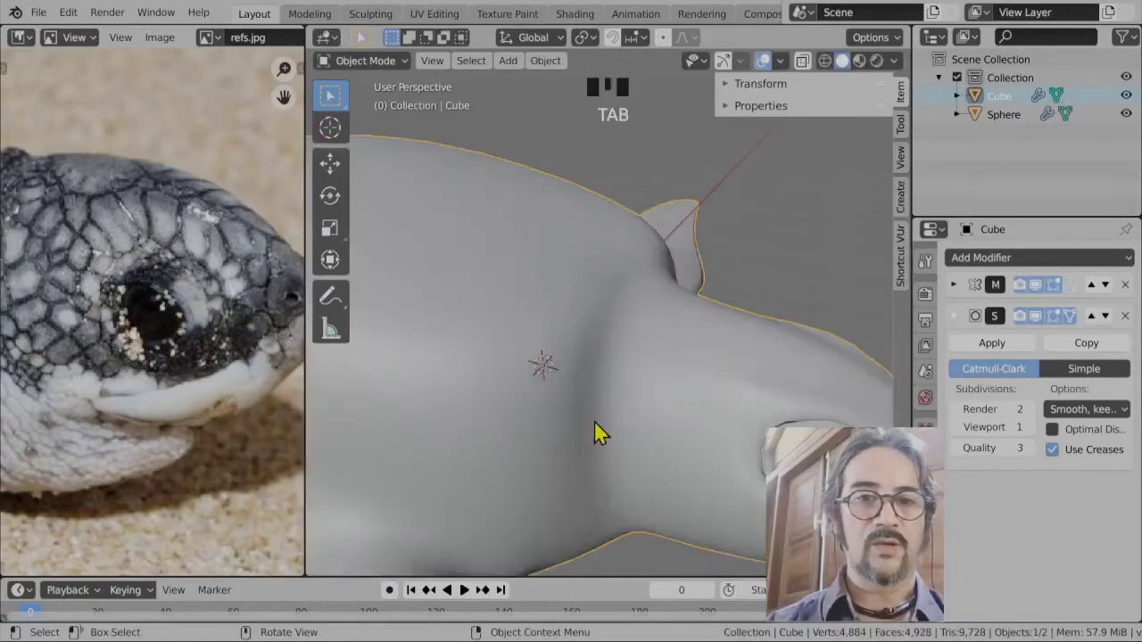
key(Tab)
middle_drag(690, 330, 564, 385)
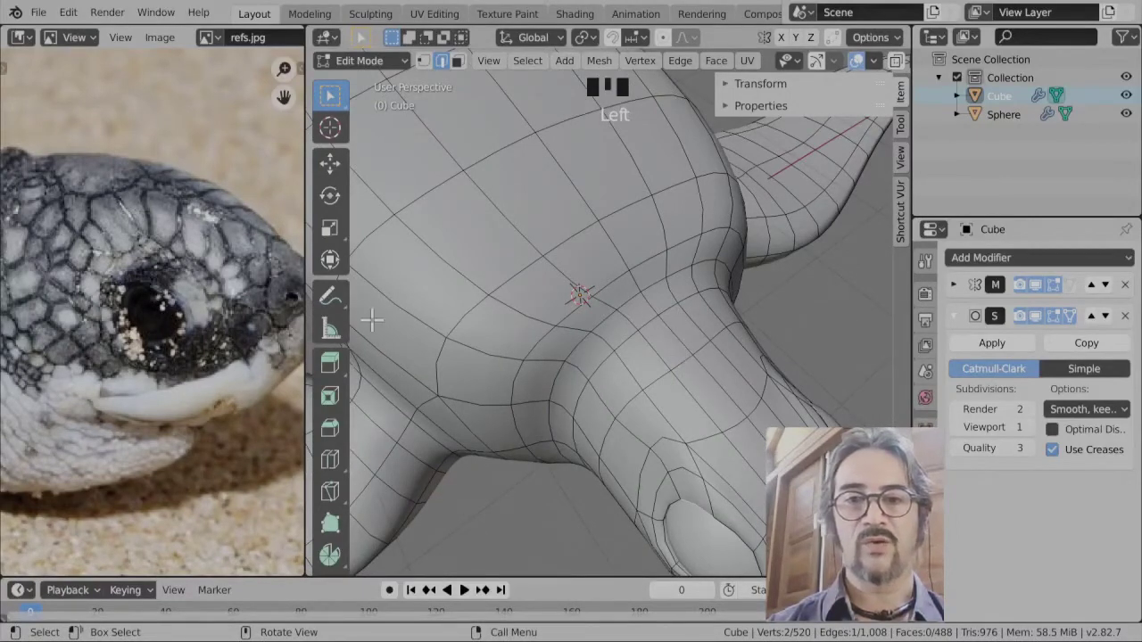
scroll(51, 294, up, 3)
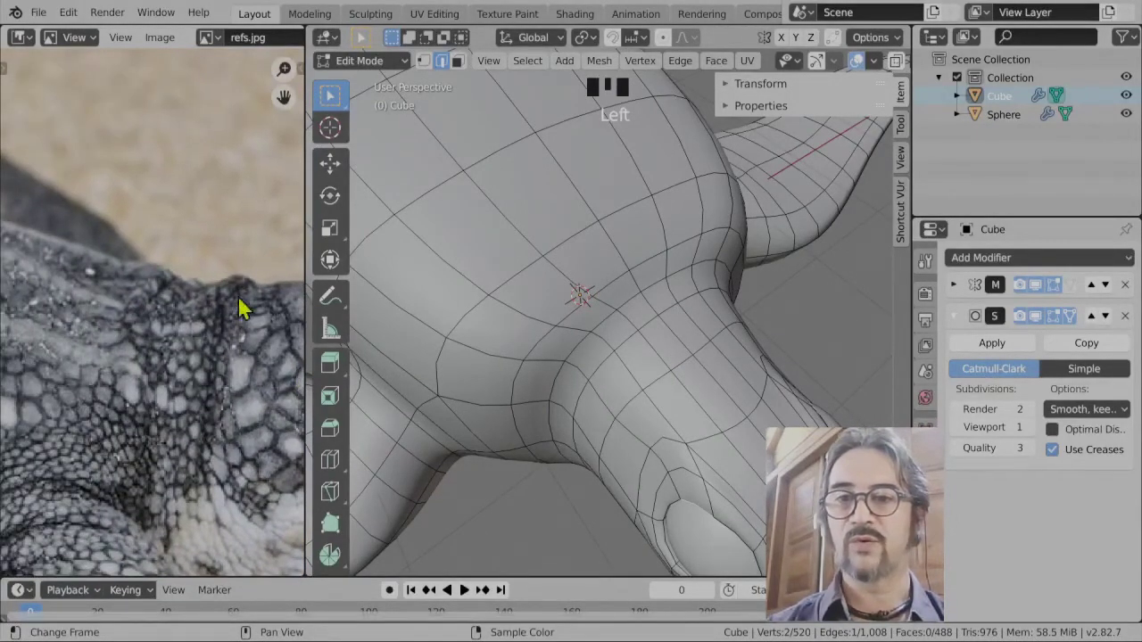
middle_drag(640, 326, 682, 360)
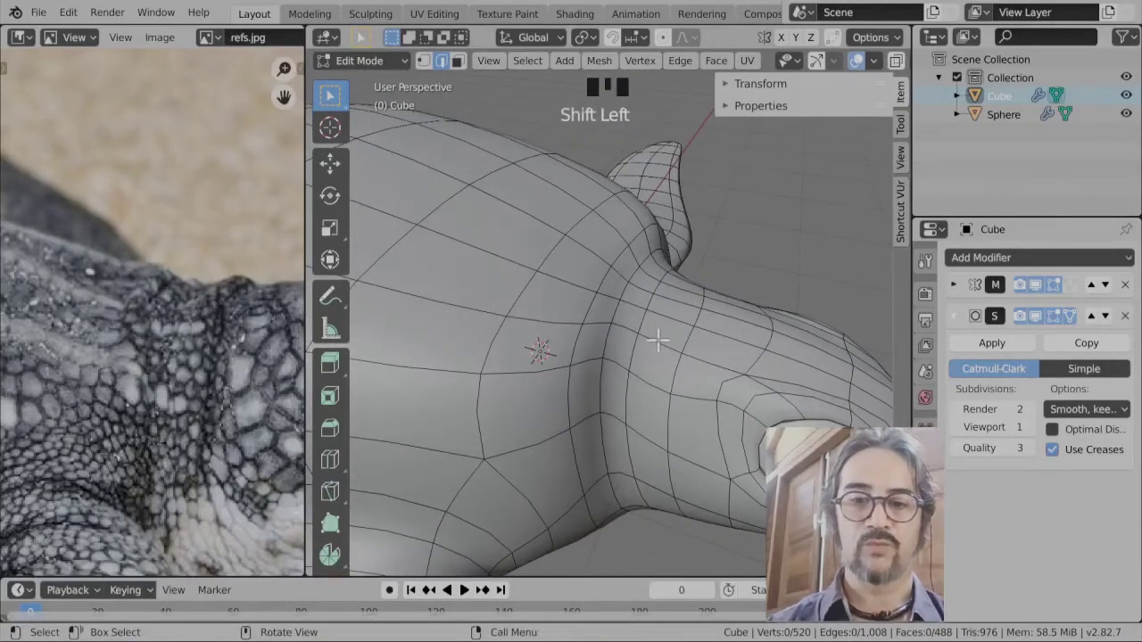
- Move two edges across the top of the neck about 0.42 m towards the head, and the adjoining side edge about 0.28 m
scroll(658, 339, up, 3)
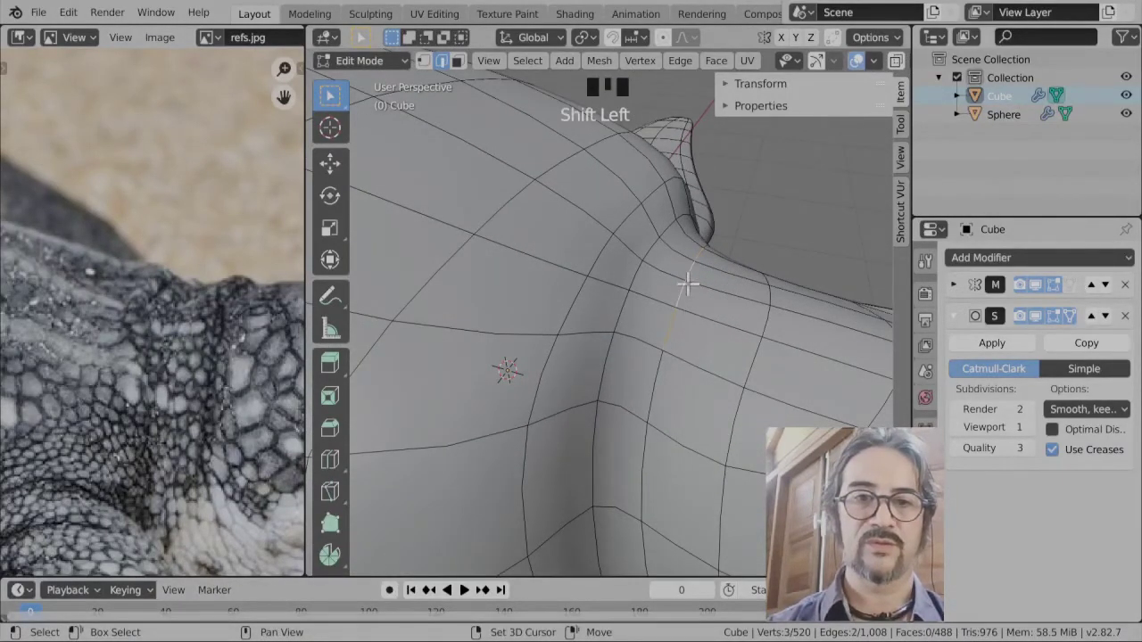
middle_drag(696, 381, 721, 348)
key(g)
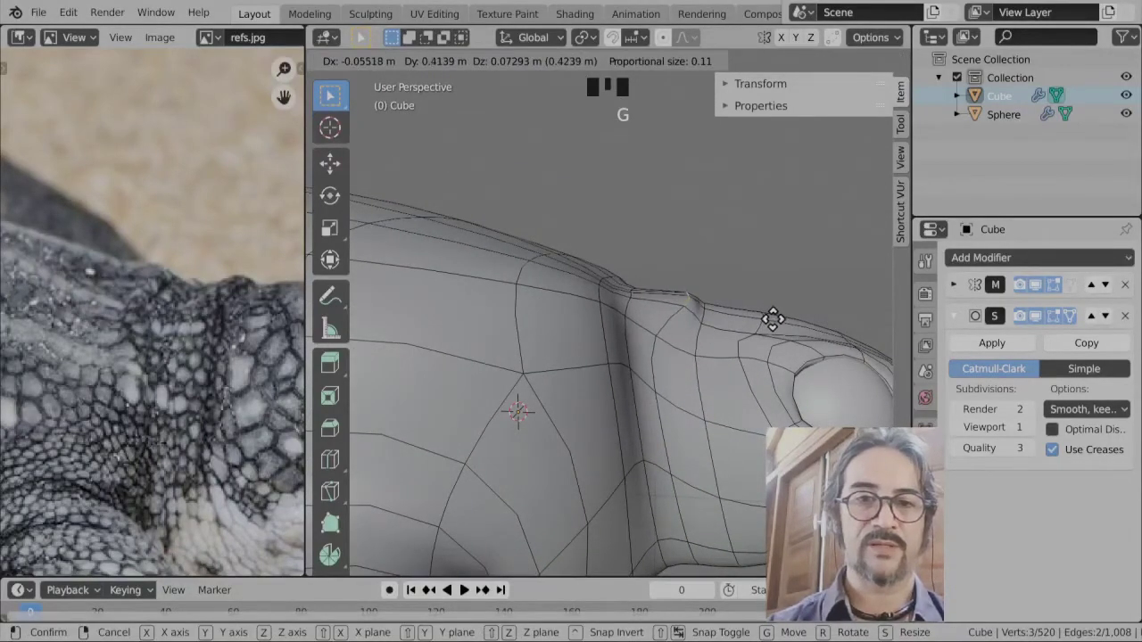
click(773, 319)
click(671, 357)
key(g)
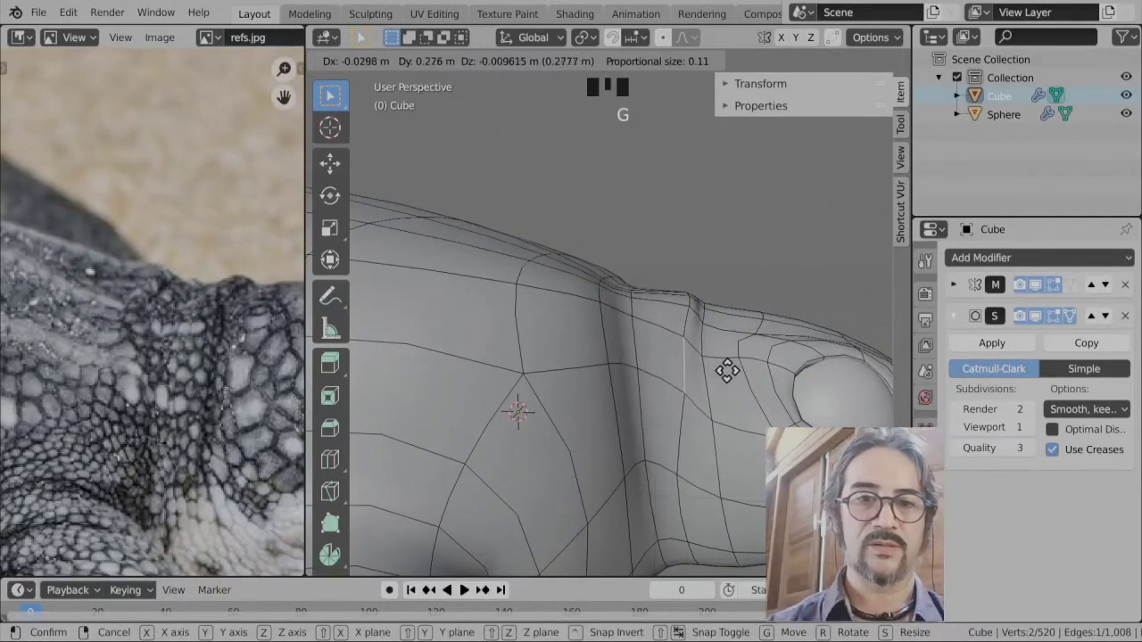
click(727, 370)
middle_drag(727, 370, 693, 326)
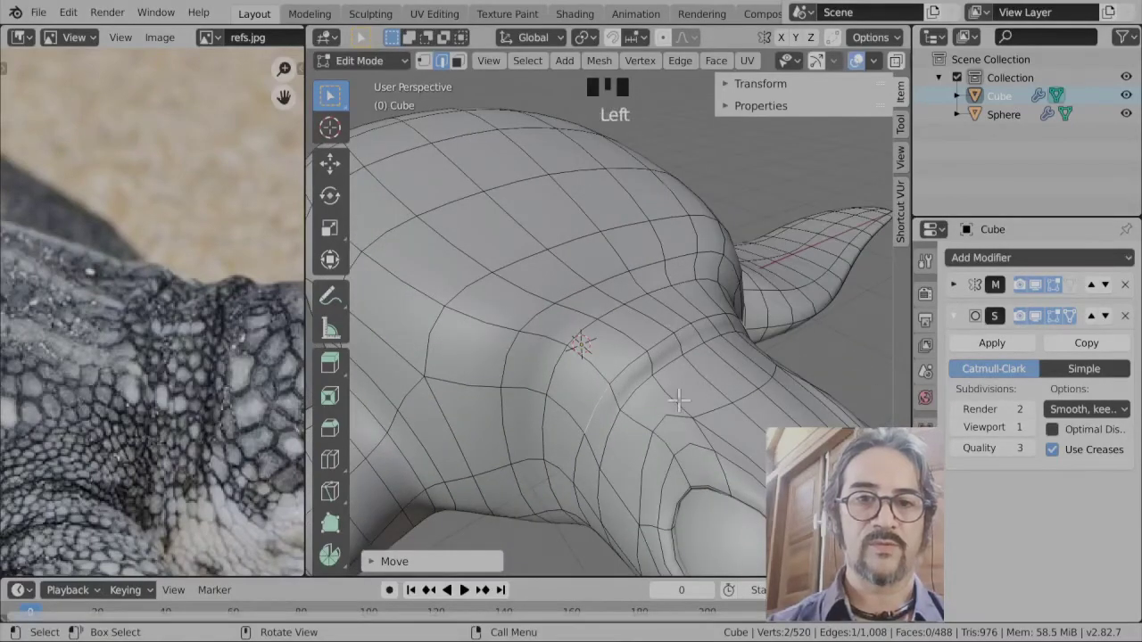
- Reposition one more edge along the neck fold behind the head and check the fold in Object Mode
middle_drag(677, 401, 719, 323)
click(704, 362)
key(g)
click(717, 401)
key(Tab)
scroll(716, 443, up, 2)
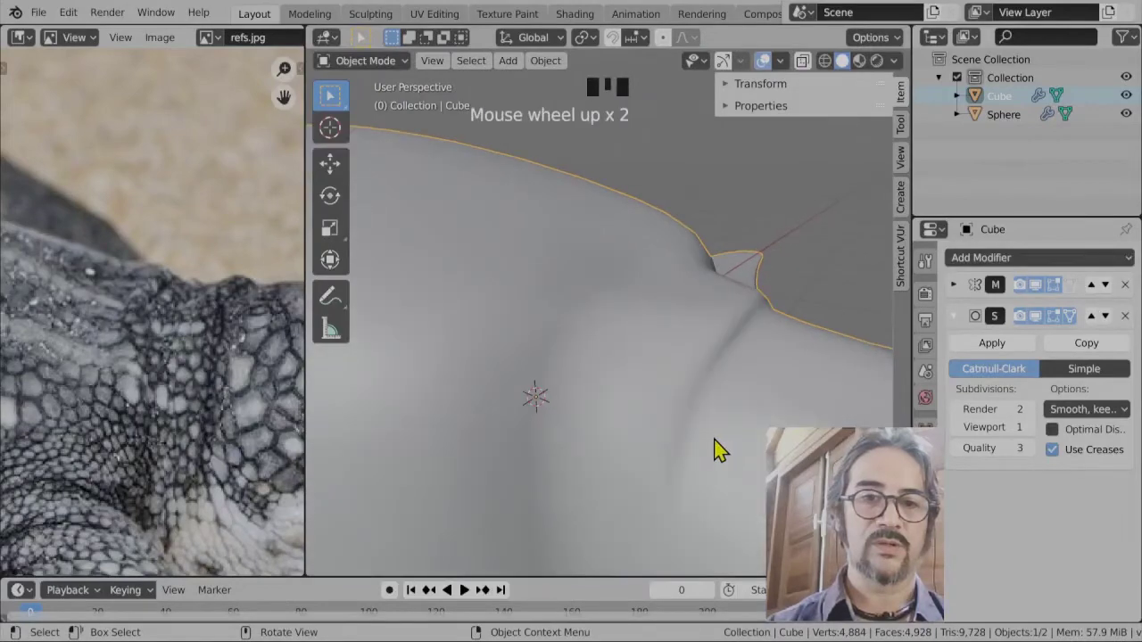
middle_drag(713, 448, 642, 303)
scroll(588, 403, down, 5)
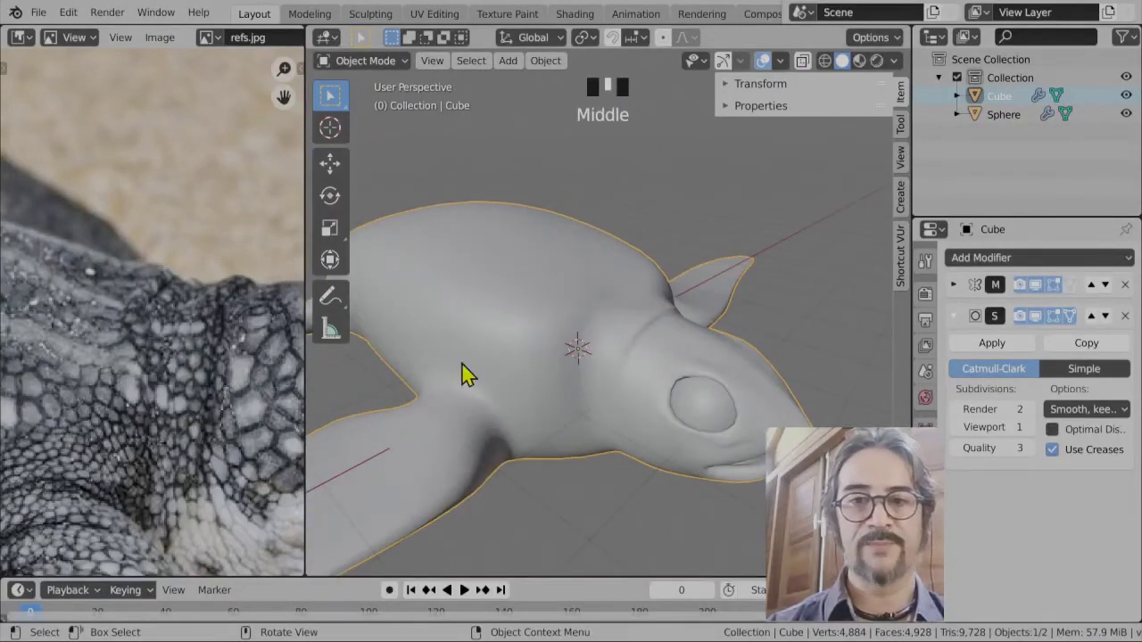
- Move the edge across the top of the neck base about 0.16 m towards the shell
key(Tab)
scroll(556, 383, up, 3)
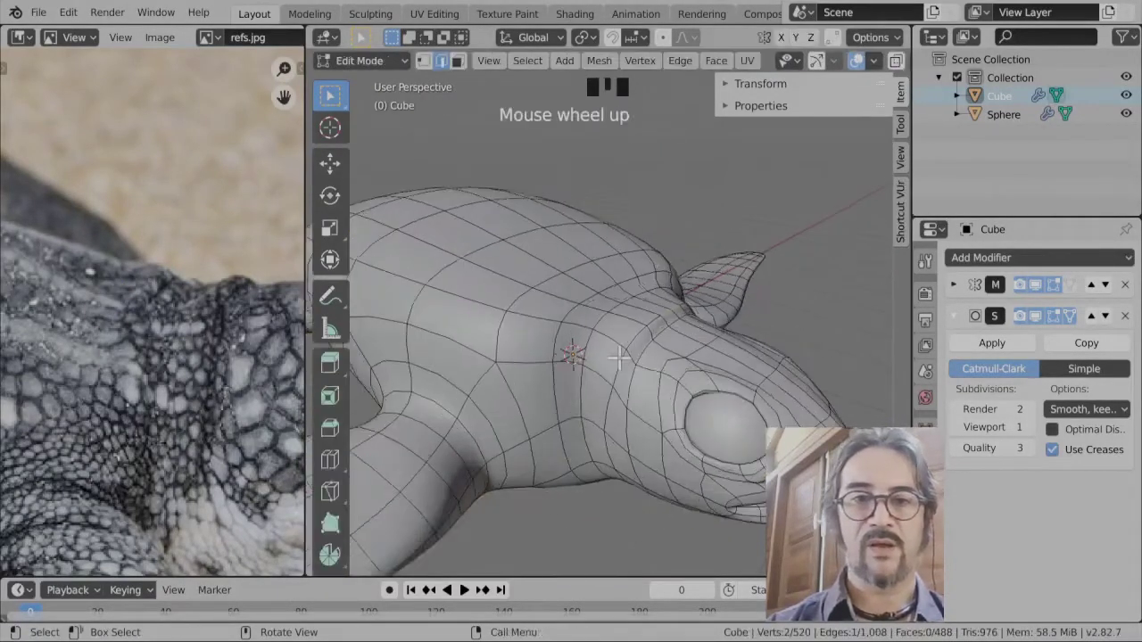
middle_drag(556, 383, 620, 307)
middle_drag(663, 374, 625, 337)
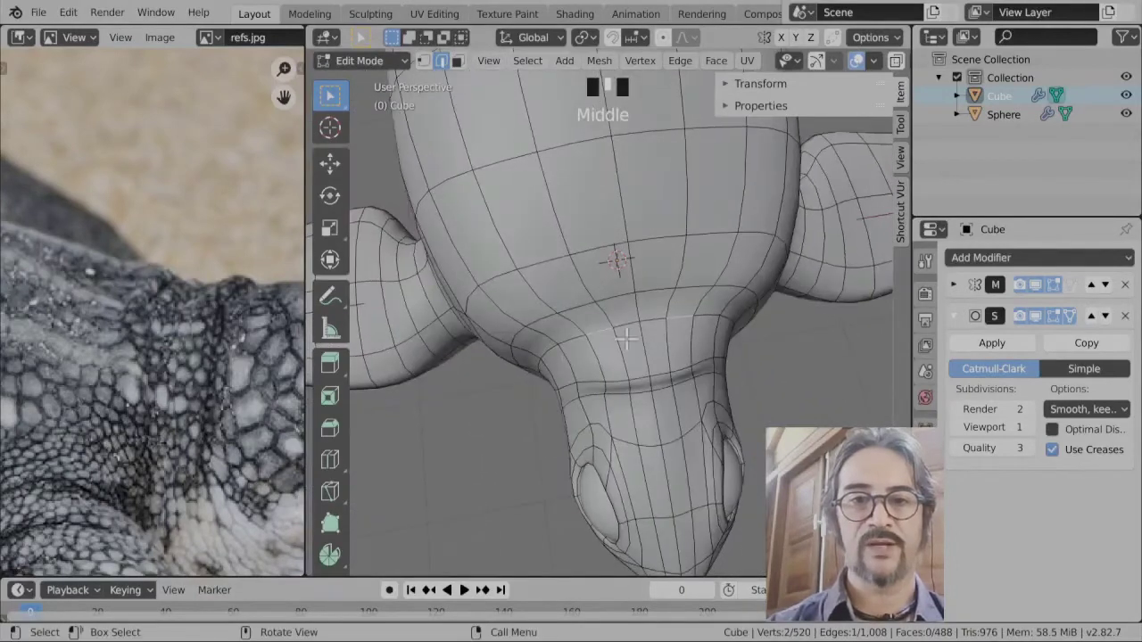
key(g)
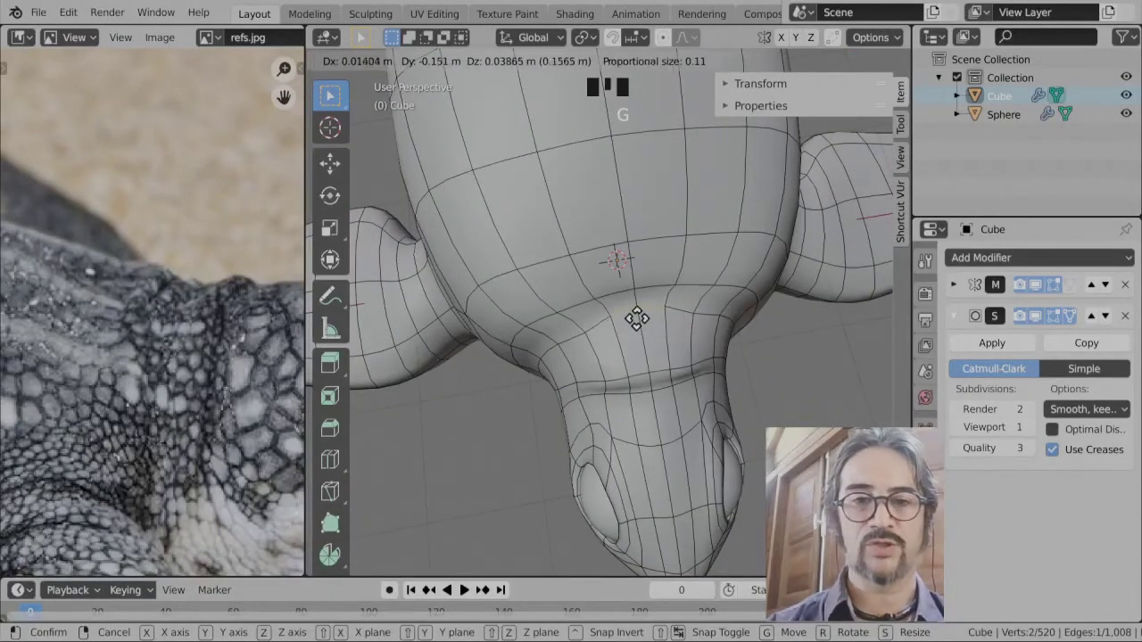
click(636, 317)
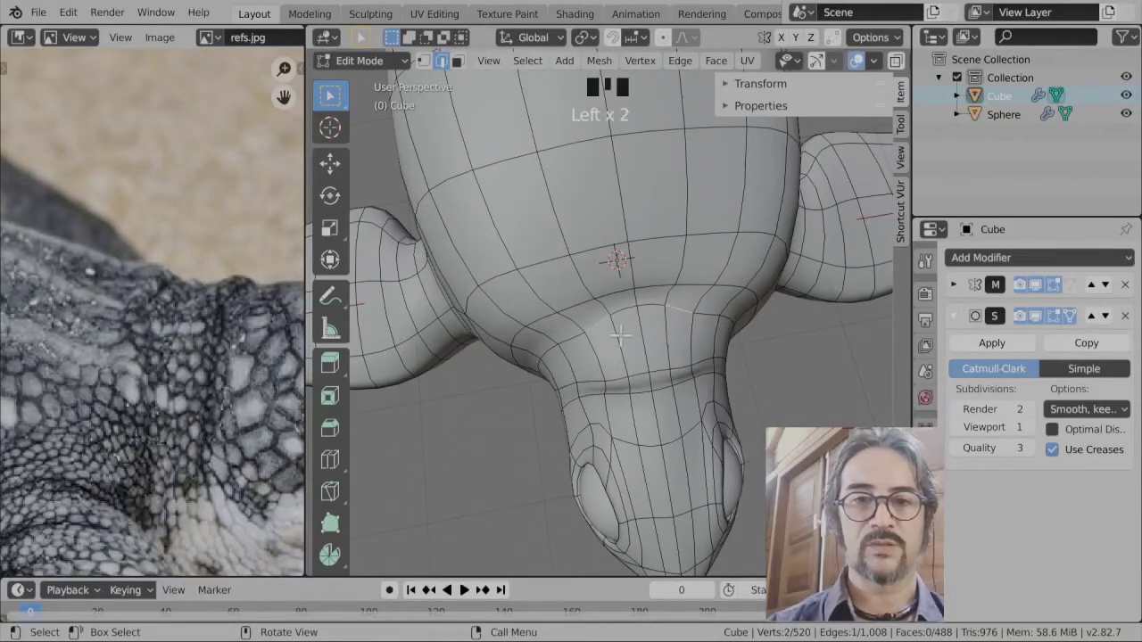
- Rotate and move the neighbouring edge at the neck base to continue the curve beneath the shell's front rim
key(r)
click(615, 404)
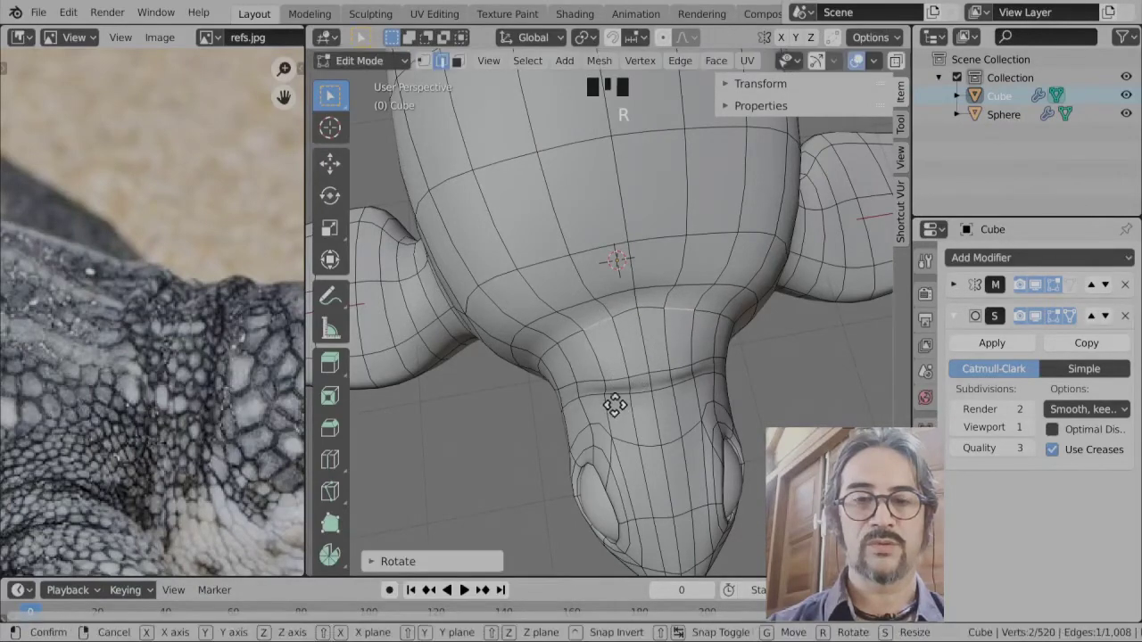
key(g)
click(612, 390)
middle_drag(612, 390, 669, 321)
scroll(662, 323, up, 3)
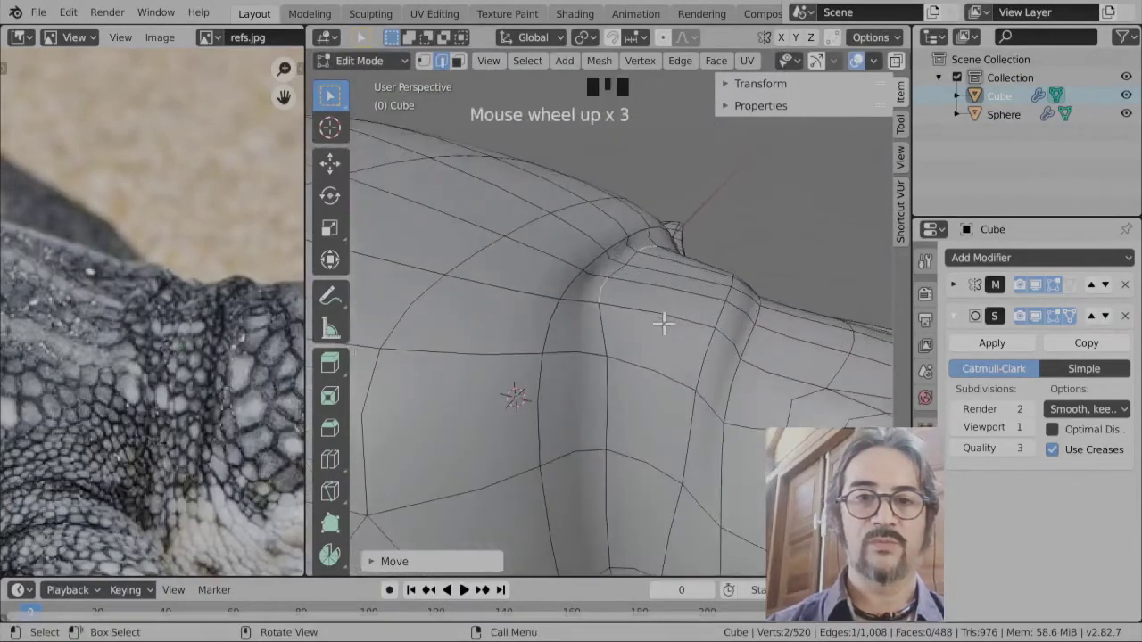
- Rotate and move the two crease edges between shell and neck beside the centre line, and check the crease in Object Mode
click(589, 257)
shift+click(681, 301)
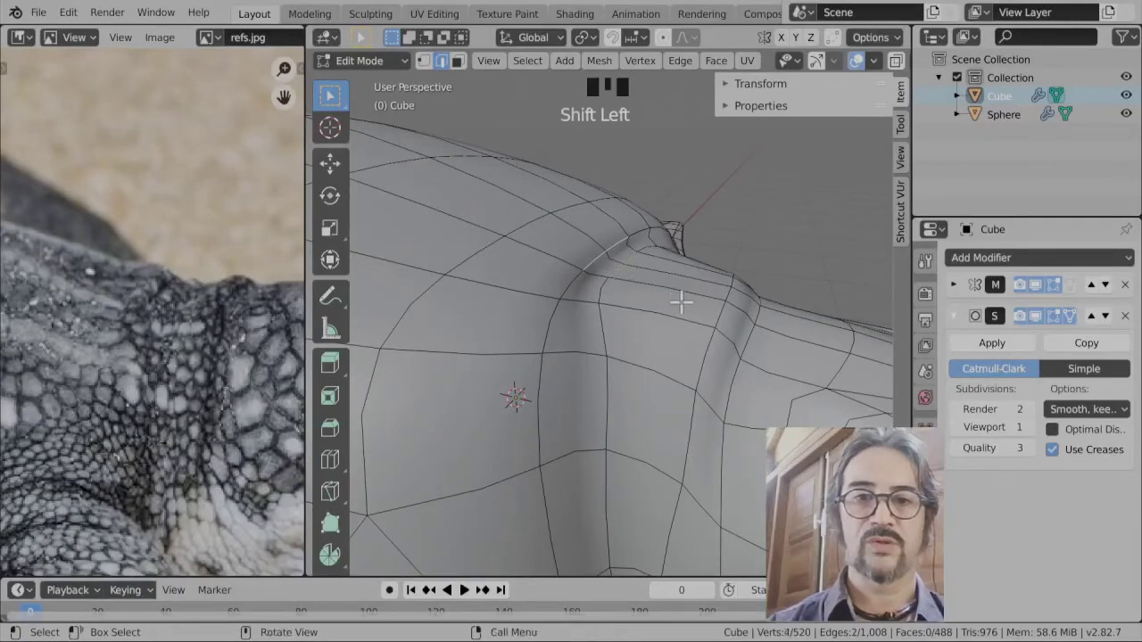
middle_drag(680, 300, 814, 349)
key(r)
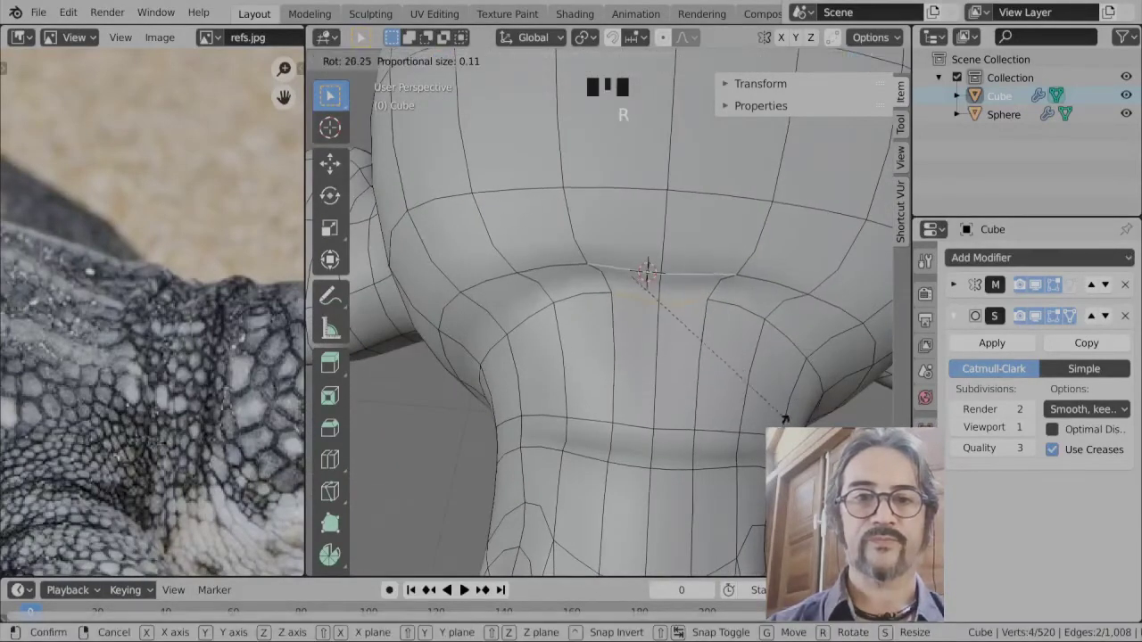
click(782, 250)
key(g)
click(754, 277)
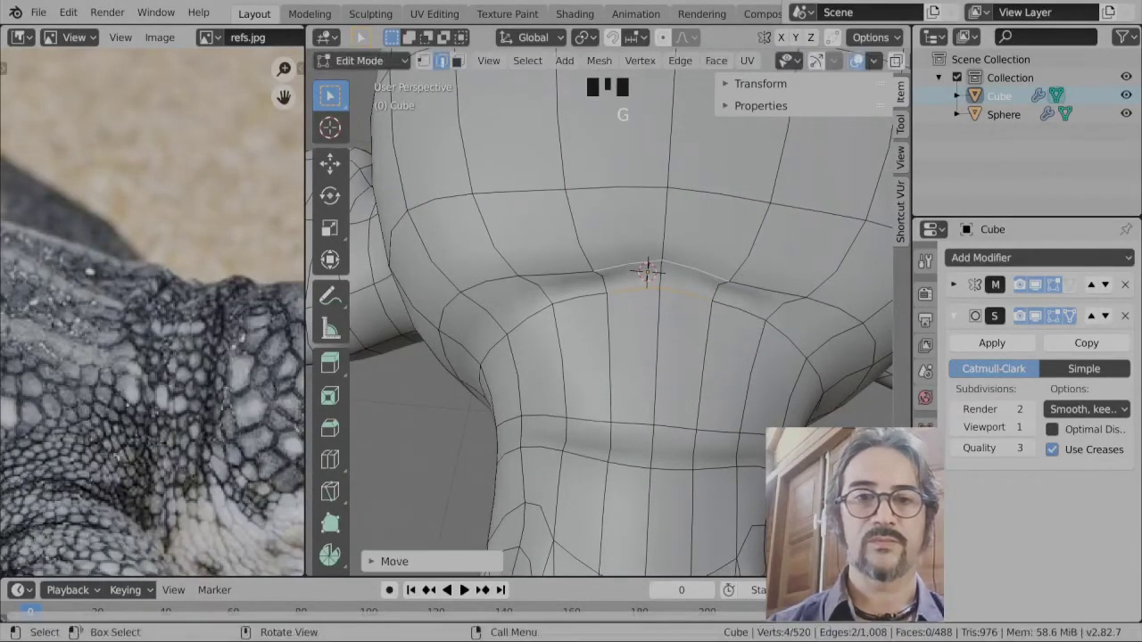
key(r)
click(738, 283)
key(Tab)
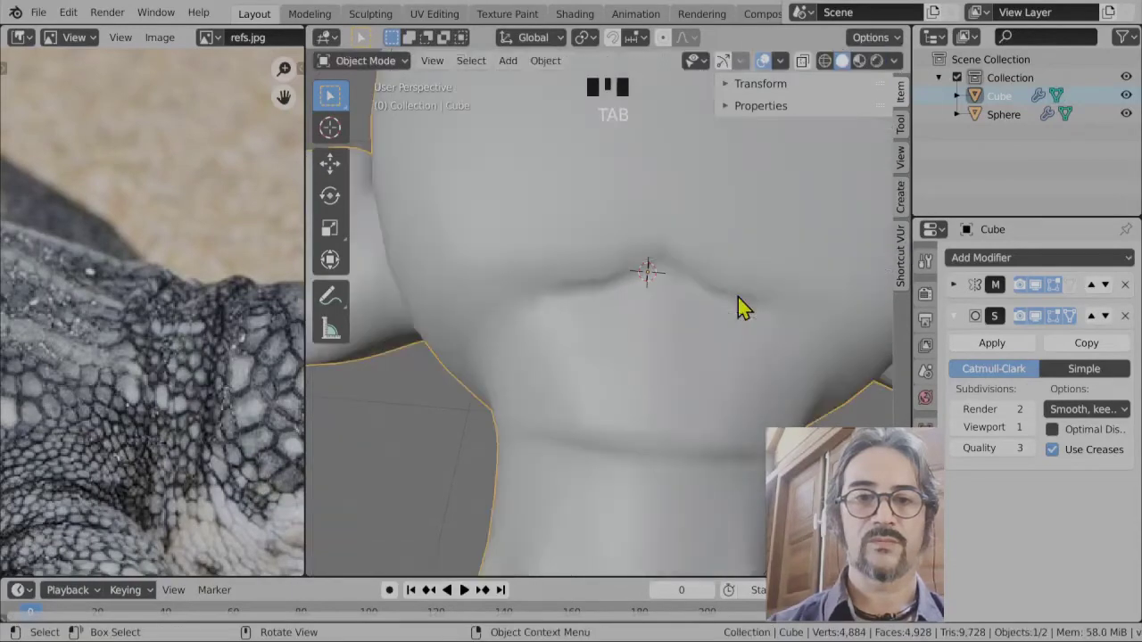
scroll(661, 399, down, 3)
- Rotate the same two crease edges again to smooth the shell's front rim and return to Object Mode
key(Tab)
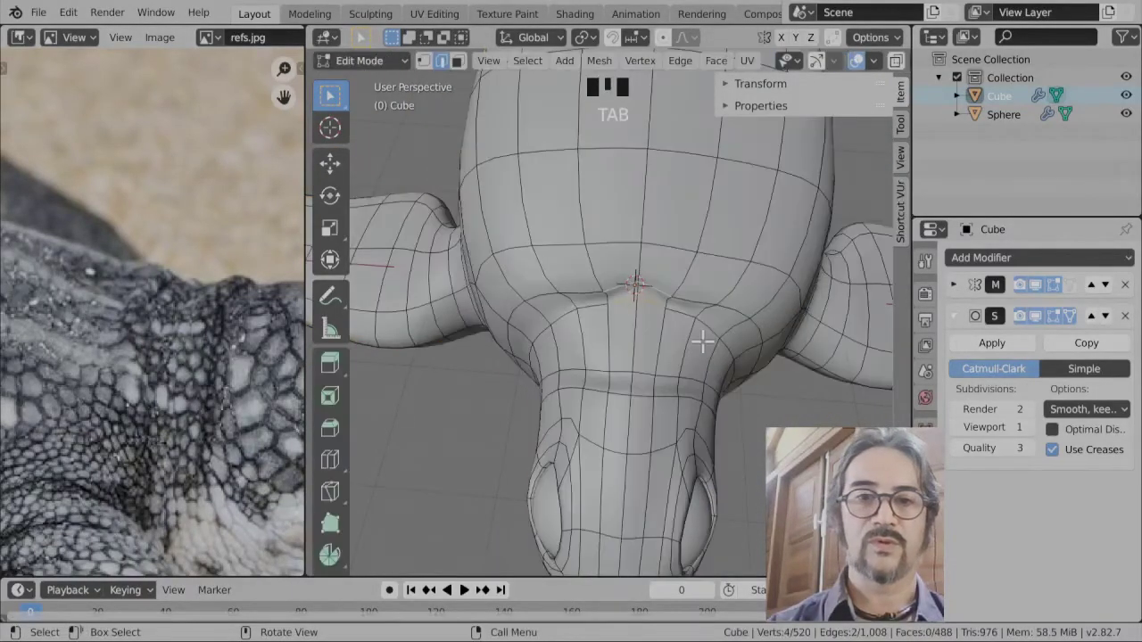
scroll(728, 339, up, 4)
key(r)
click(683, 373)
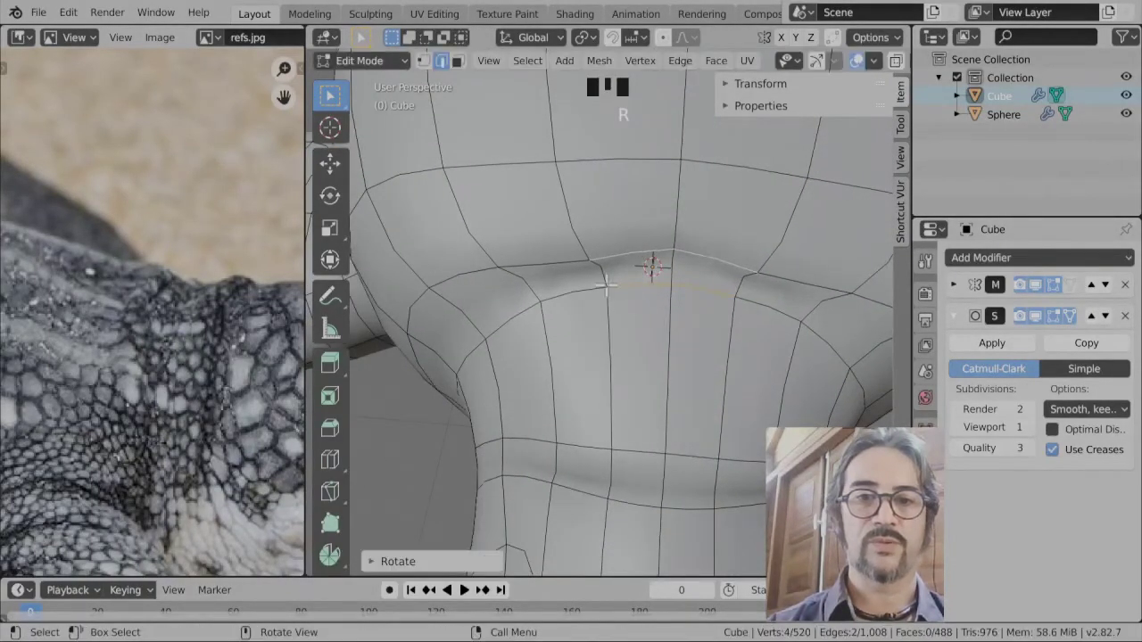
click(628, 313)
scroll(574, 260, down, 2)
key(Tab)
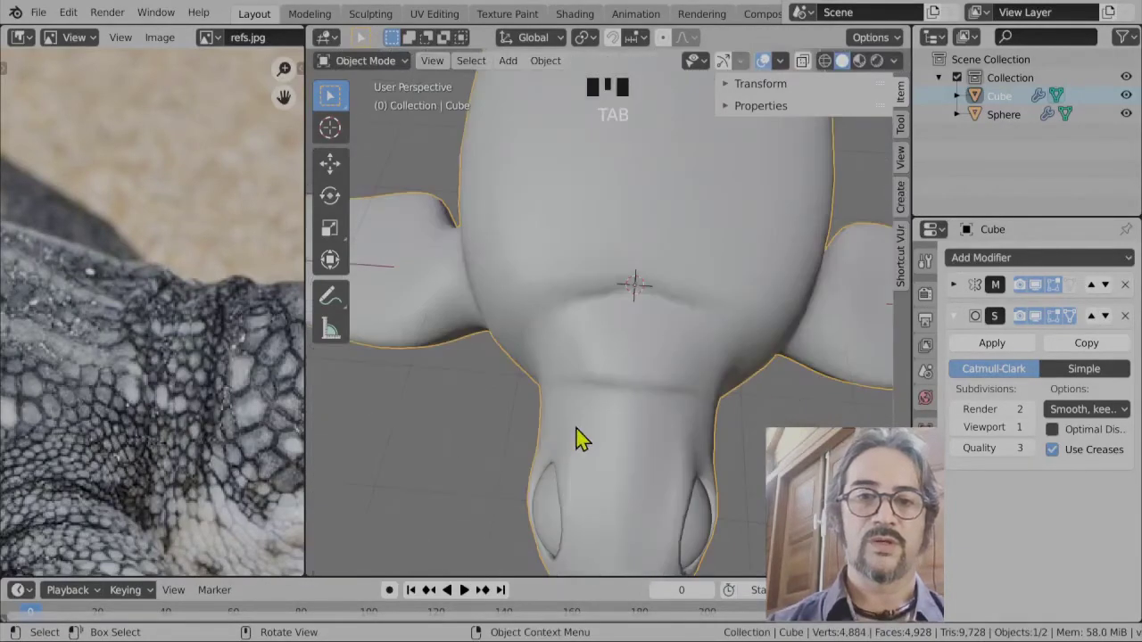
middle_drag(574, 438, 700, 412)
scroll(716, 469, down, 3)
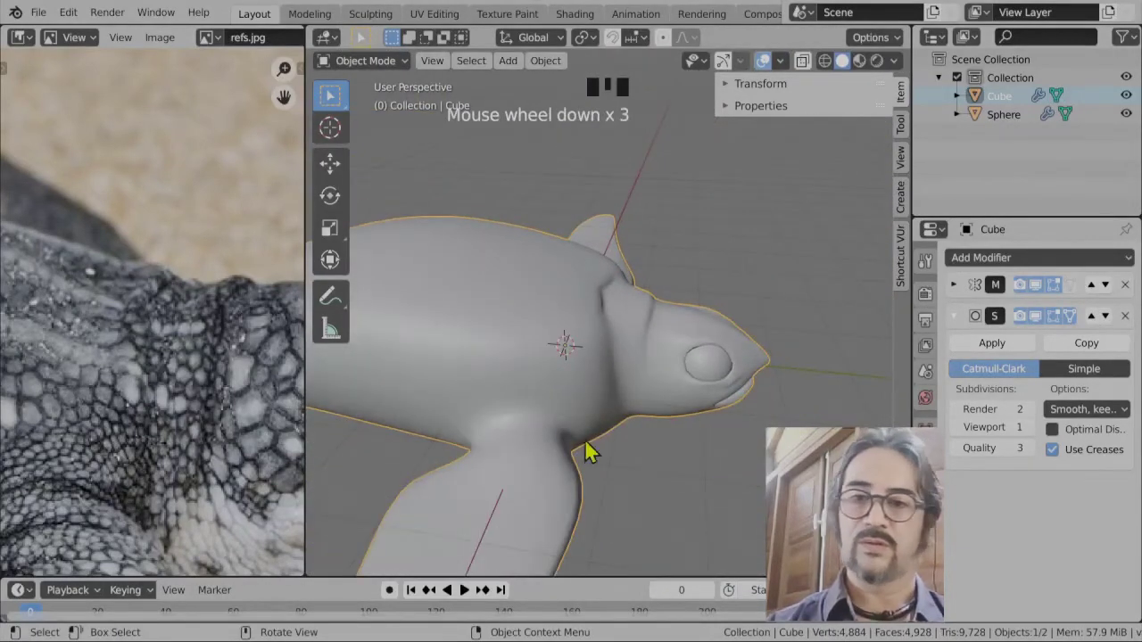
- Using the reference photo's shoulder as a guide, move three edges around the front flipper's base by about 0.21 m
scroll(199, 420, down, 2)
middle_drag(168, 445, 164, 442)
scroll(152, 433, up, 1)
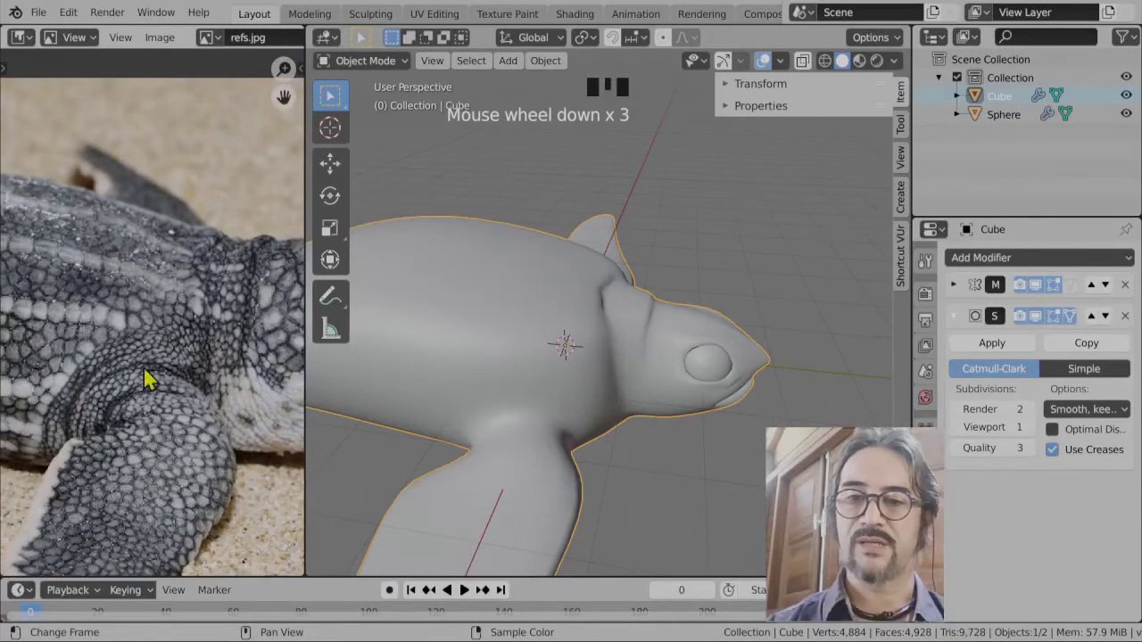
scroll(628, 462, up, 1)
shift+middle_drag(628, 463, 635, 339)
scroll(757, 366, up, 3)
key(Tab)
scroll(684, 397, down, 2)
scroll(661, 360, up, 1)
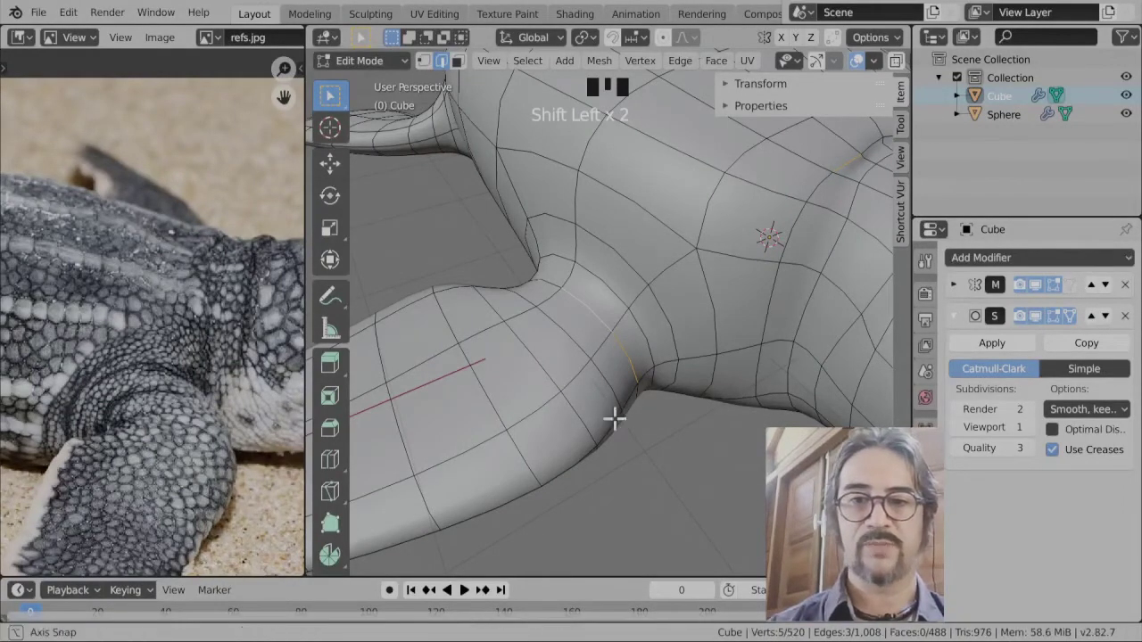
middle_drag(614, 417, 663, 452)
key(g)
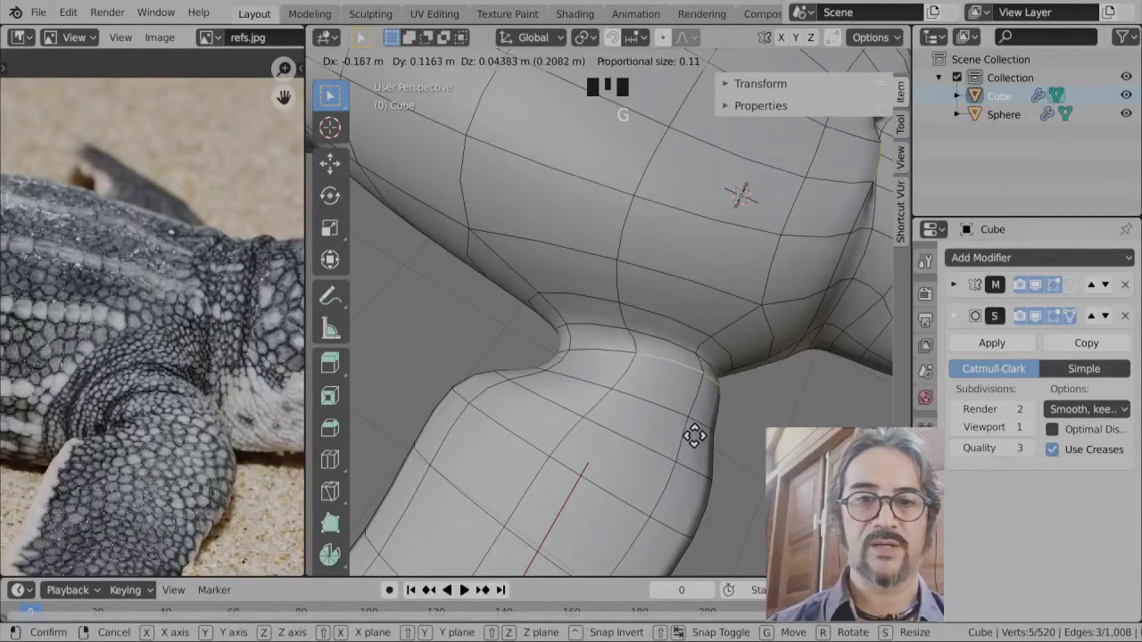
click(693, 436)
- Move the rear edge of the front flipper's base towards the body and check the shoulder crease in Object Mode
middle_drag(591, 375, 652, 379)
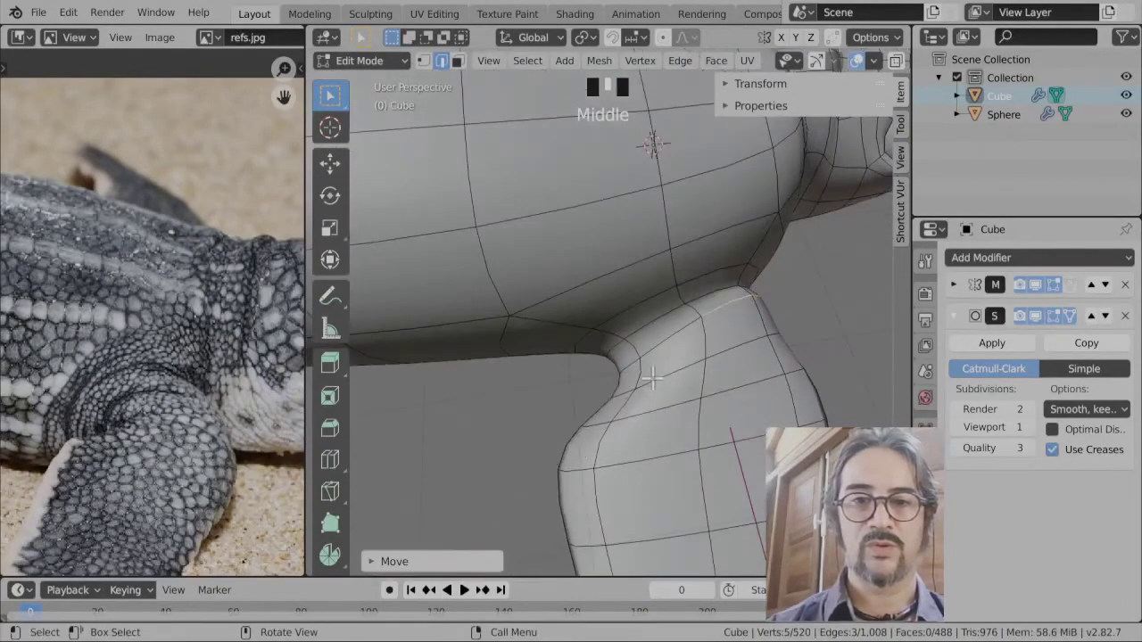
mouse_move(629, 368)
mouse_down()
mouse_move(654, 382)
mouse_move(627, 377)
mouse_up()
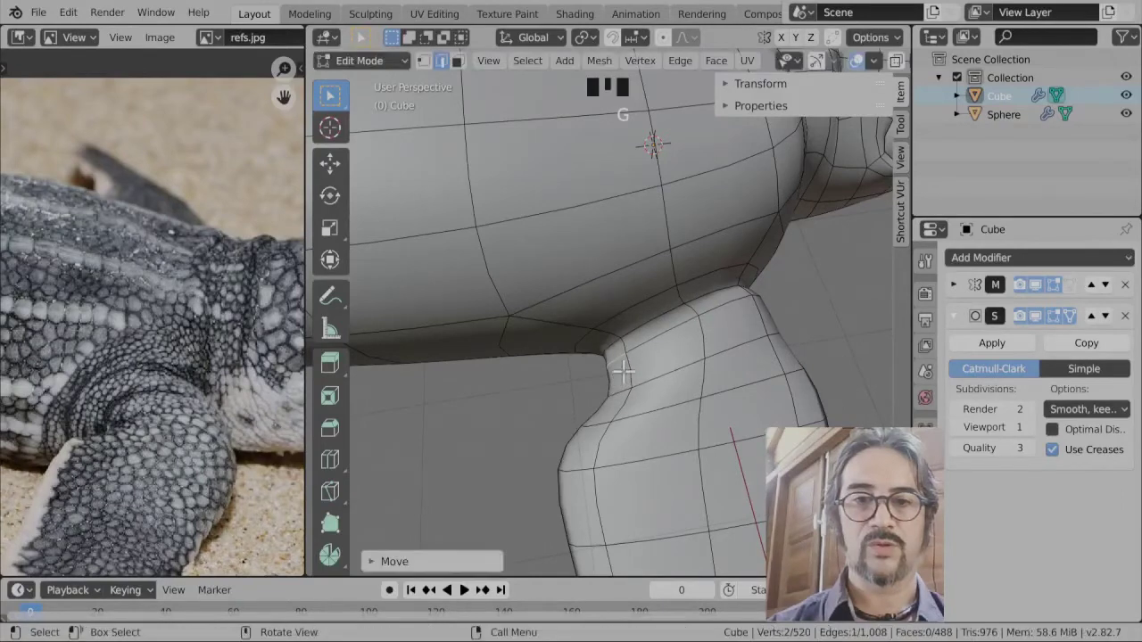
middle_drag(627, 378, 722, 392)
key(Tab)
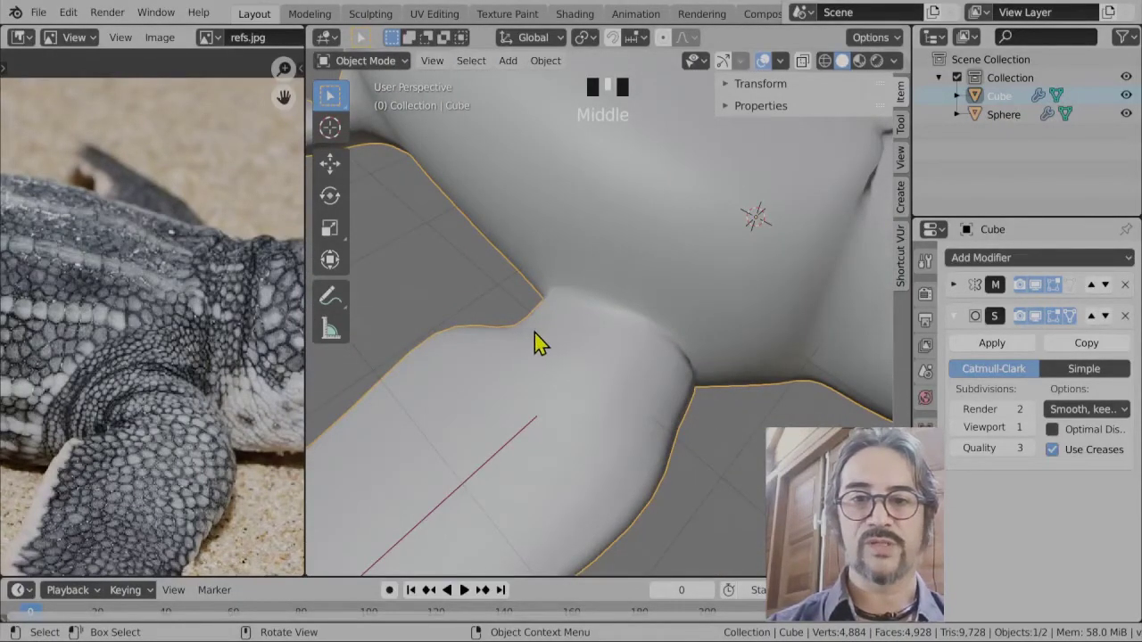
- Move two edges at the rear of the front flipper's shoulder, just below its base, to form a second fold
key(Tab)
shift+middle_drag(535, 377, 686, 387)
scroll(685, 379, down, 2)
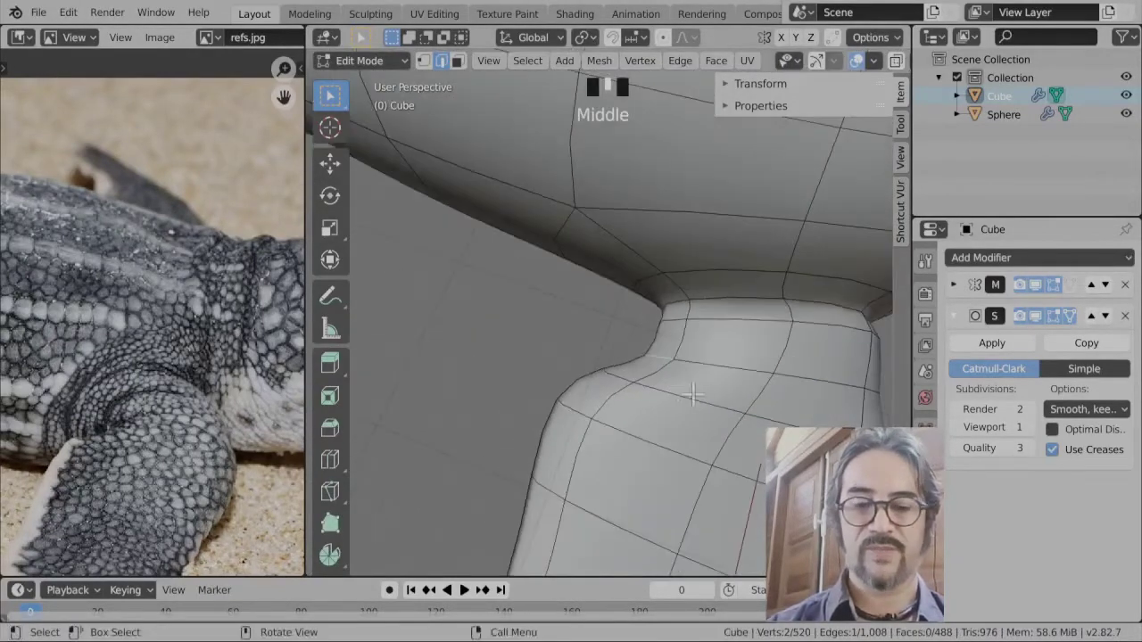
key(g)
click(643, 382)
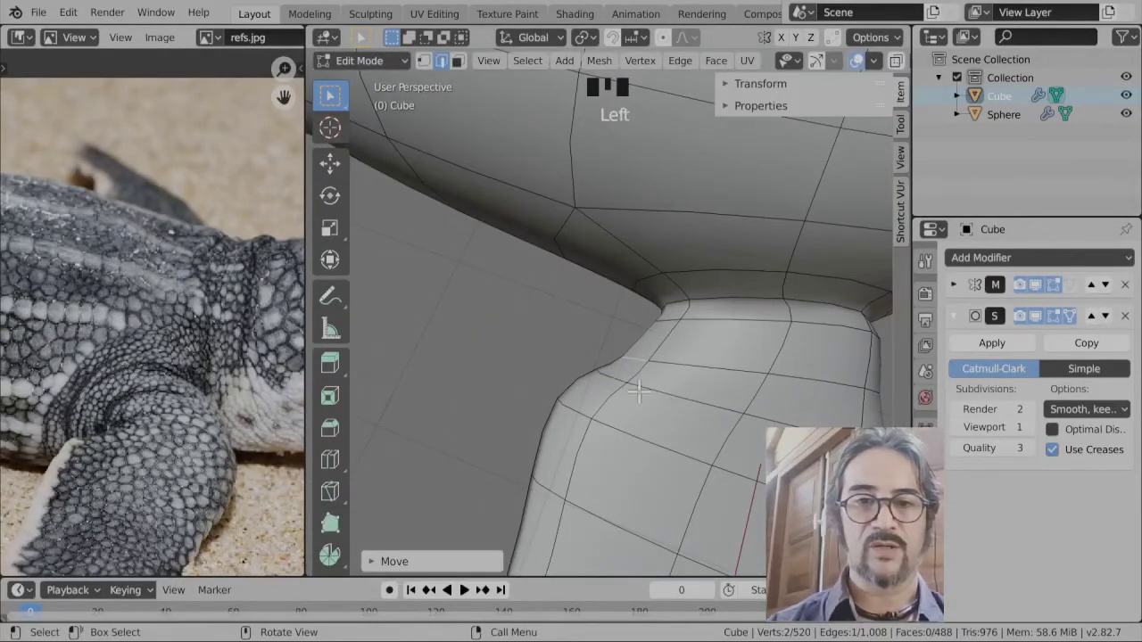
key(g)
click(704, 403)
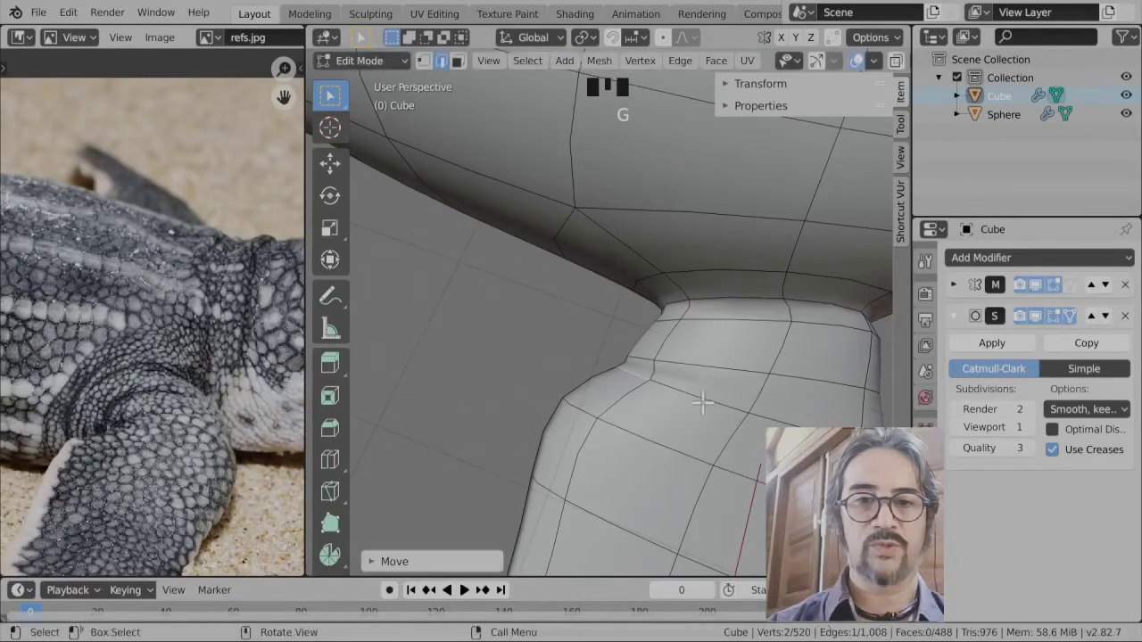
scroll(765, 170, down, 2)
shift+middle_drag(765, 170, 693, 420)
scroll(673, 412, up, 1)
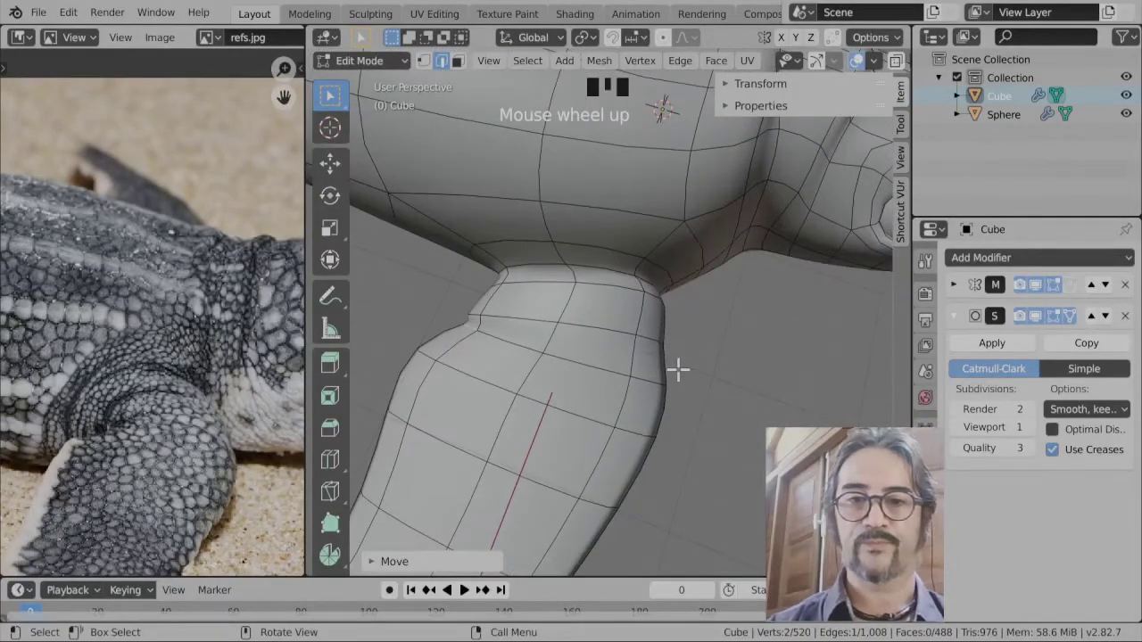
- Examine the front flipper folds and the turtle's overall shape, and compare the rear flipper and tail with the reference photo
key(Tab)
middle_drag(494, 467, 652, 420)
scroll(732, 429, down, 3)
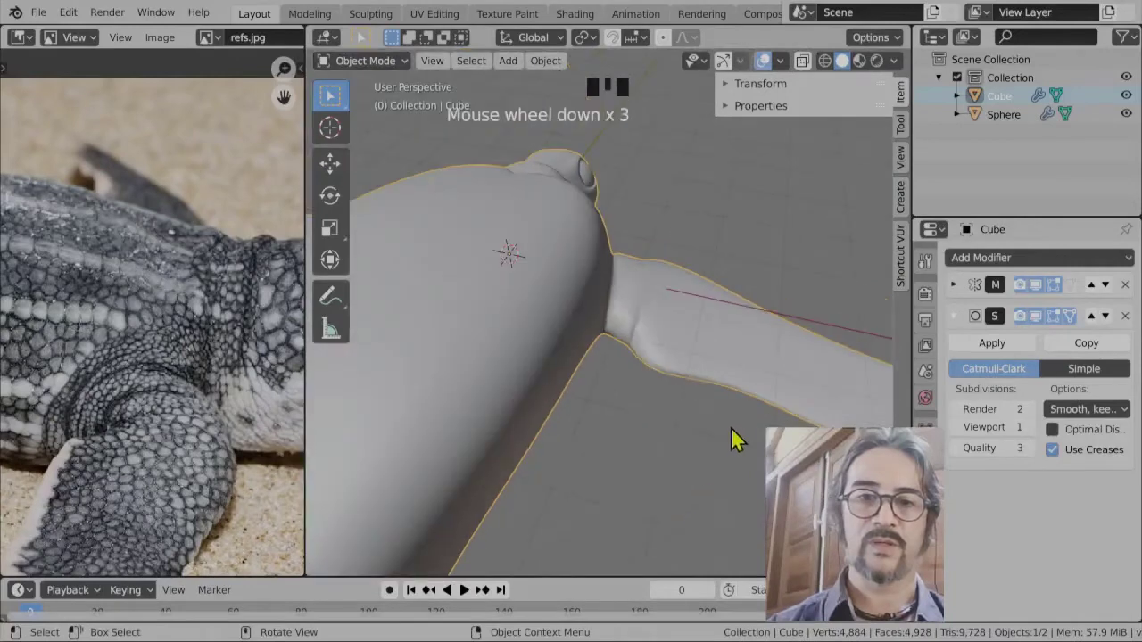
scroll(731, 427, down, 5)
middle_drag(726, 428, 581, 390)
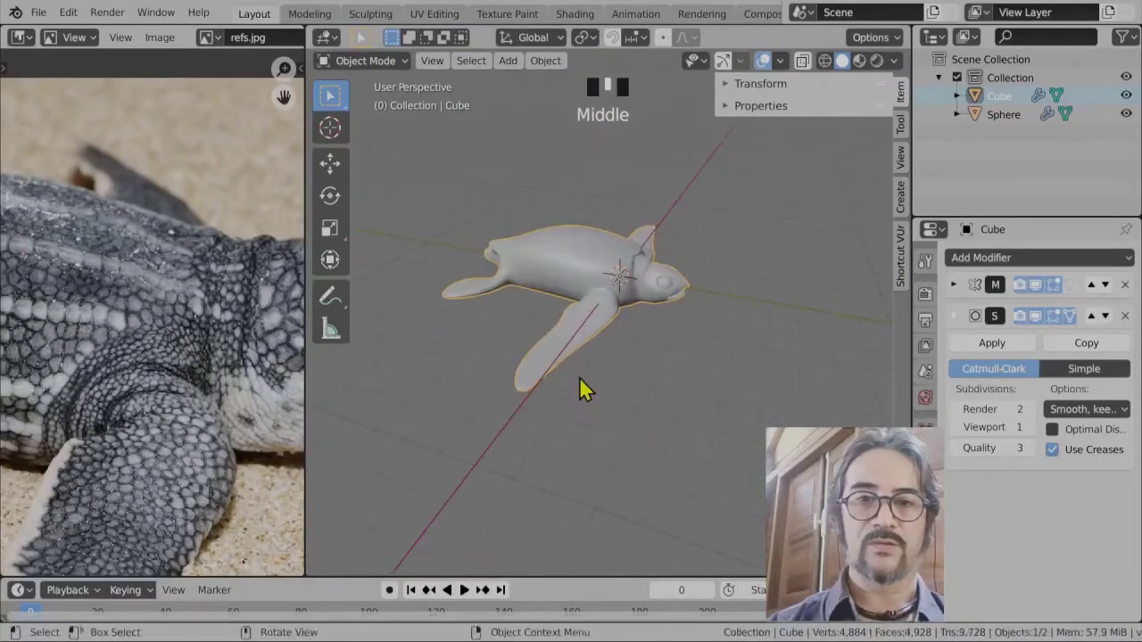
shift+middle_drag(474, 362, 721, 400)
scroll(809, 374, up, 4)
shift+middle_drag(810, 374, 536, 381)
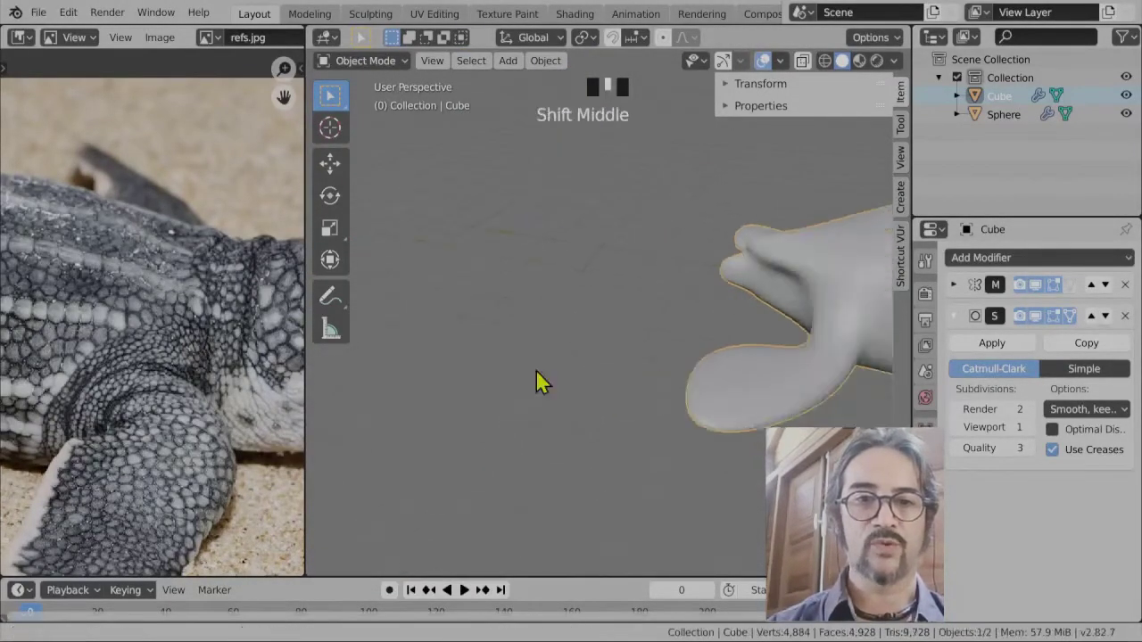
scroll(649, 421, up, 2)
key(Tab)
scroll(735, 407, up, 3)
shift+middle_drag(683, 408, 656, 406)
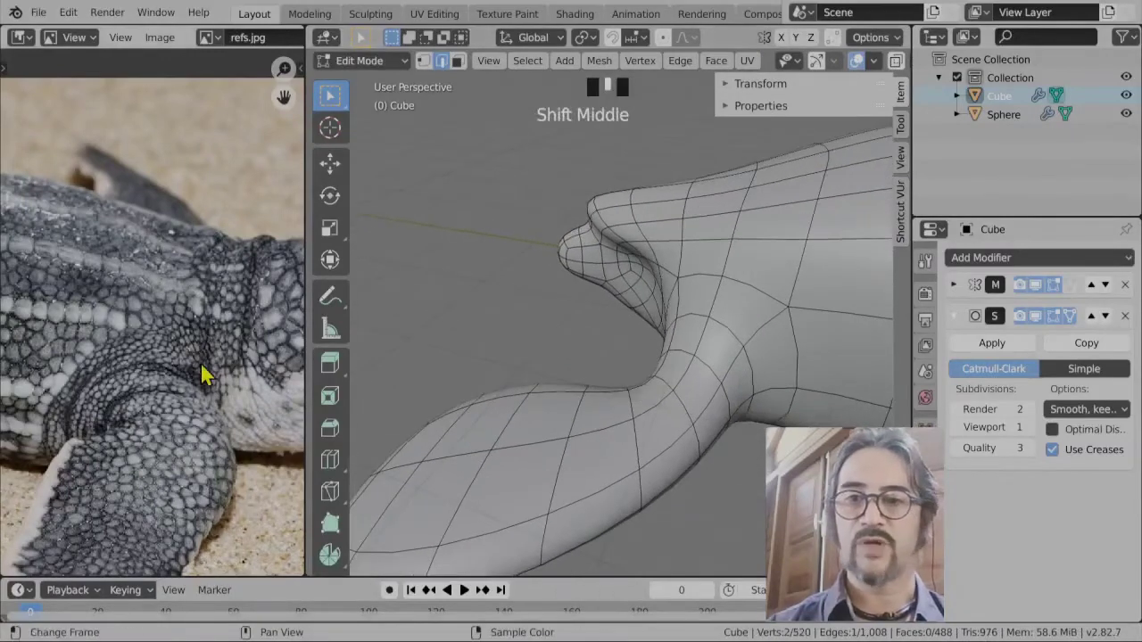
shift+middle_drag(202, 375, 175, 395)
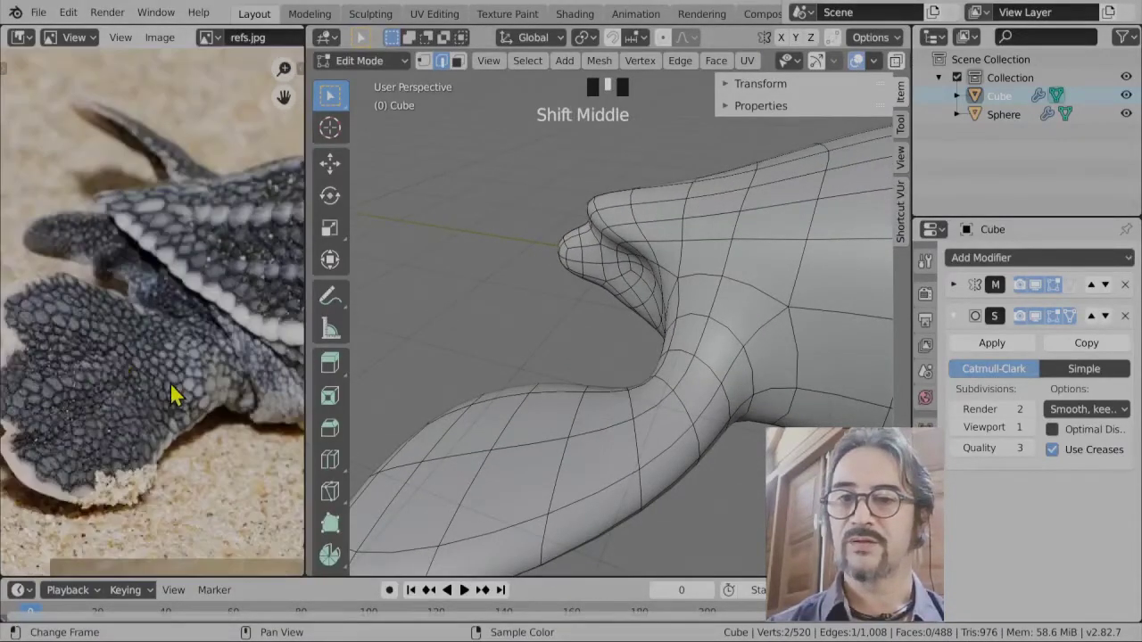
- Using the reference photo's rear flipper joint as a guide, rotate two edges at the front of the rear flipper's base and move them about 0.03 m
scroll(175, 395, up, 1)
scroll(199, 395, up, 1)
scroll(769, 372, up, 2)
middle_drag(744, 375, 755, 278)
scroll(768, 362, down, 2)
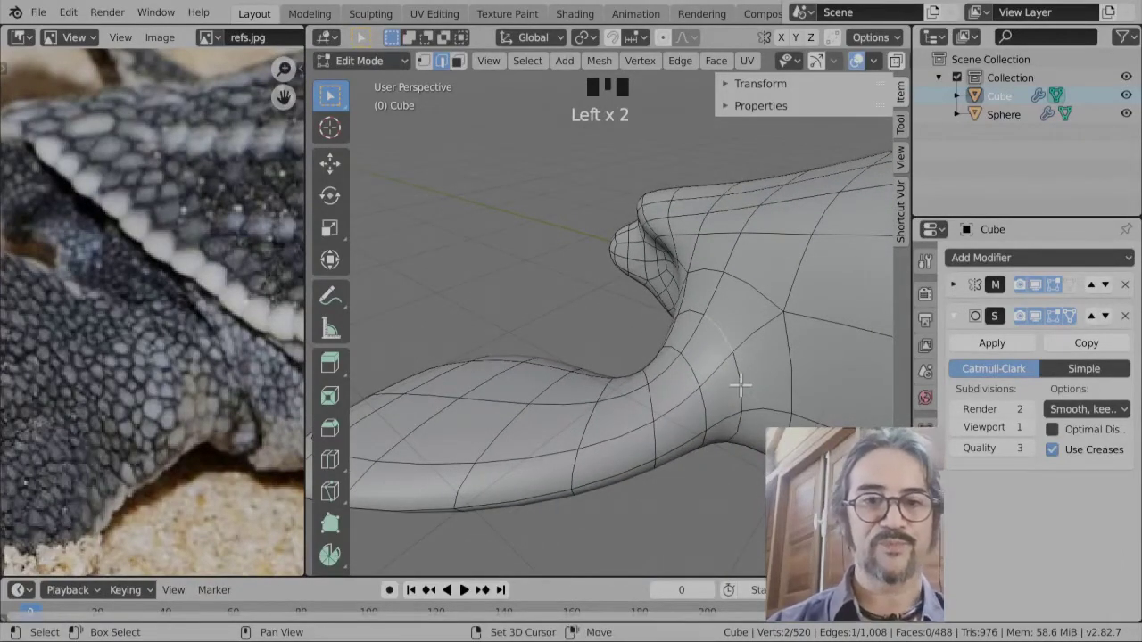
key(KP_7)
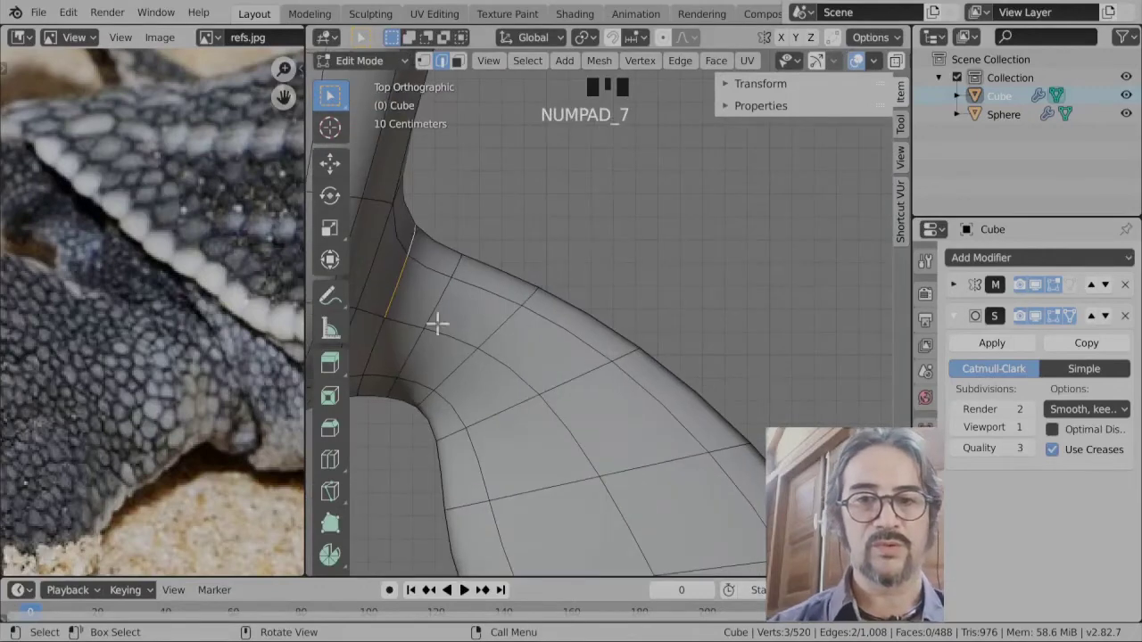
scroll(448, 306, down, 3)
shift+middle_drag(449, 306, 522, 306)
scroll(535, 307, up, 2)
key(g)
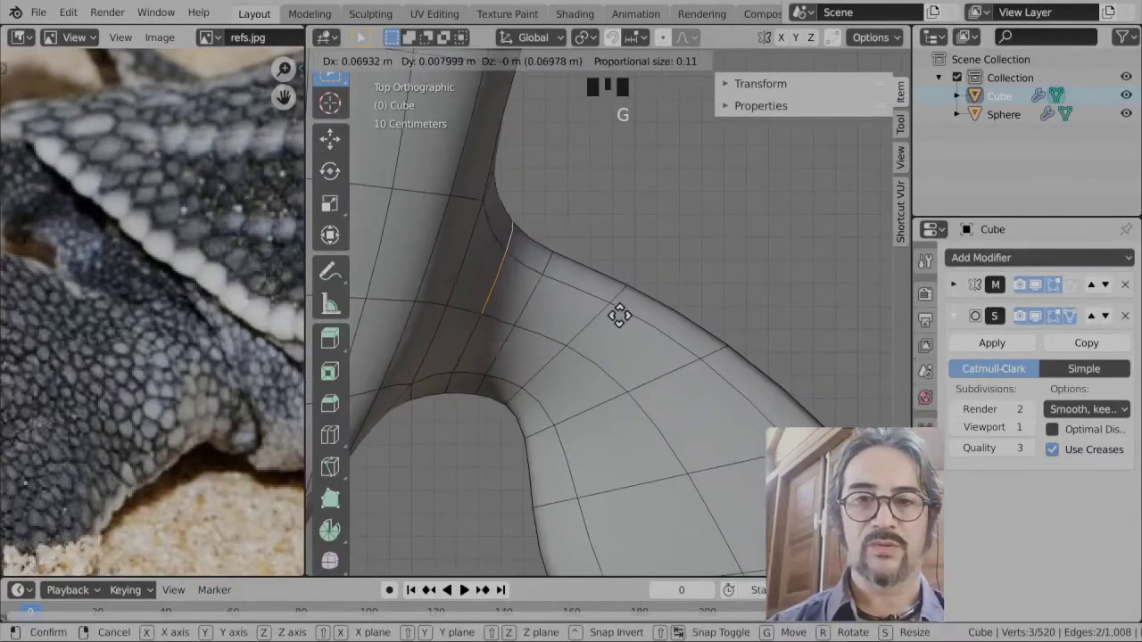
key(r)
click(602, 354)
key(g)
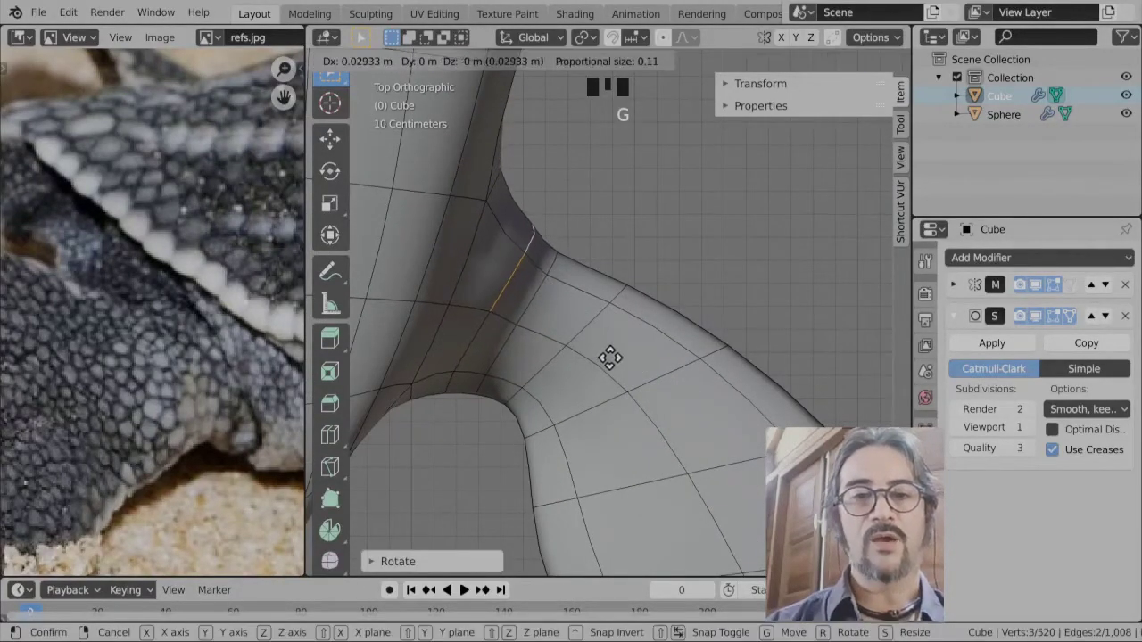
click(609, 357)
- Move two edges on the front side of the rear flipper, just below its base, to tighten the fold at the joint
scroll(610, 358, down, 3)
middle_drag(609, 358, 678, 512)
scroll(754, 466, up, 3)
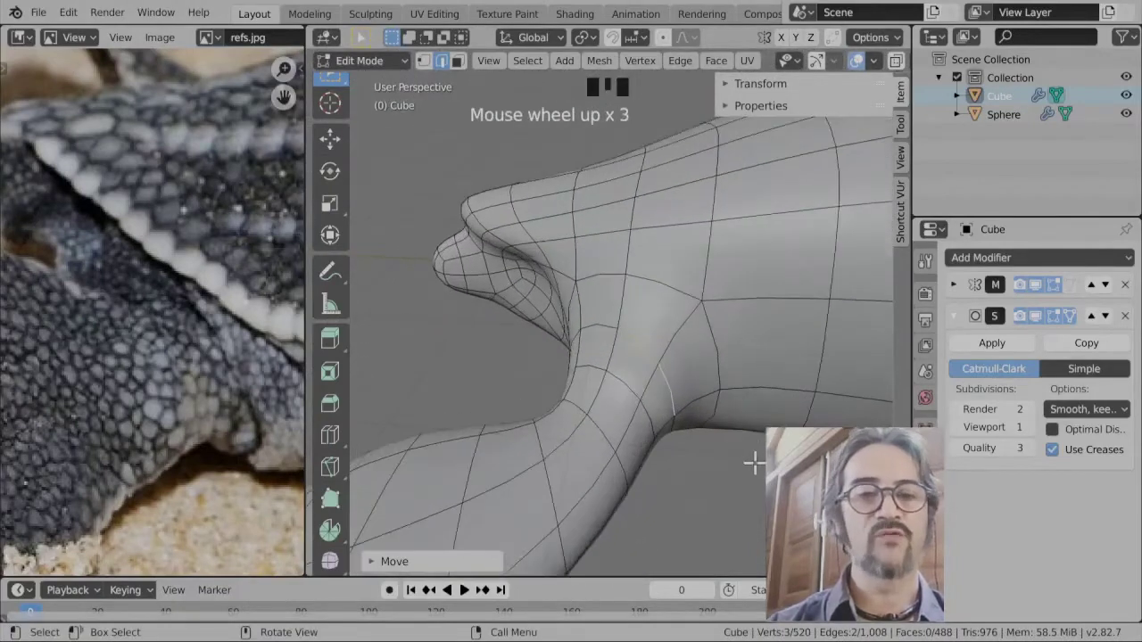
middle_drag(755, 467, 678, 449)
shift+middle_drag(737, 509, 651, 347)
click(657, 357)
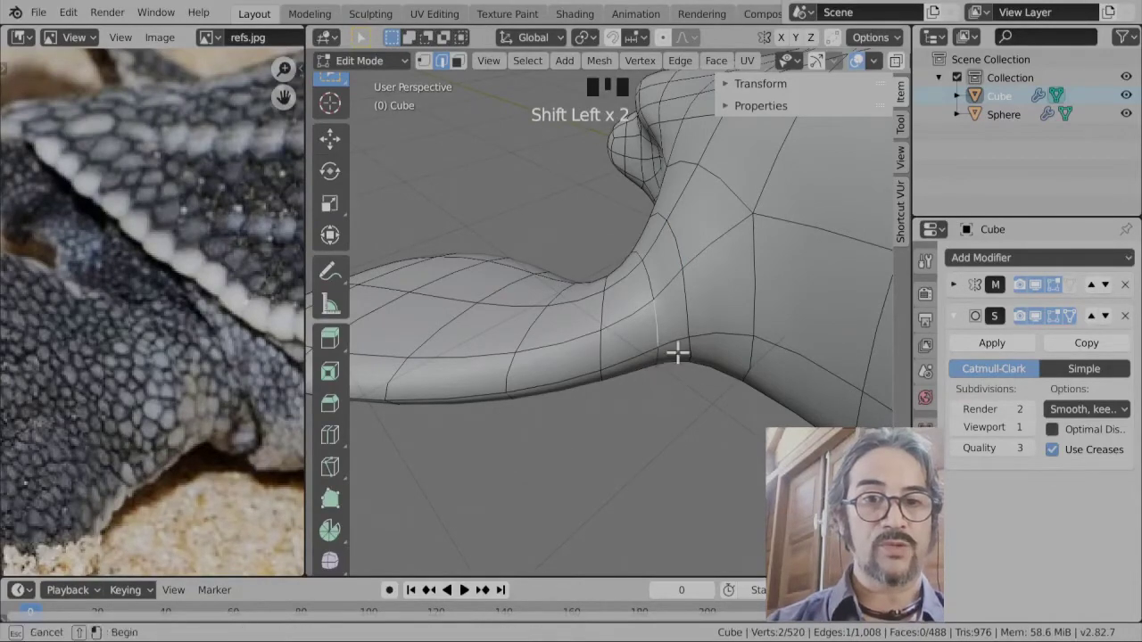
click(652, 309)
middle_drag(652, 309, 726, 436)
key(g)
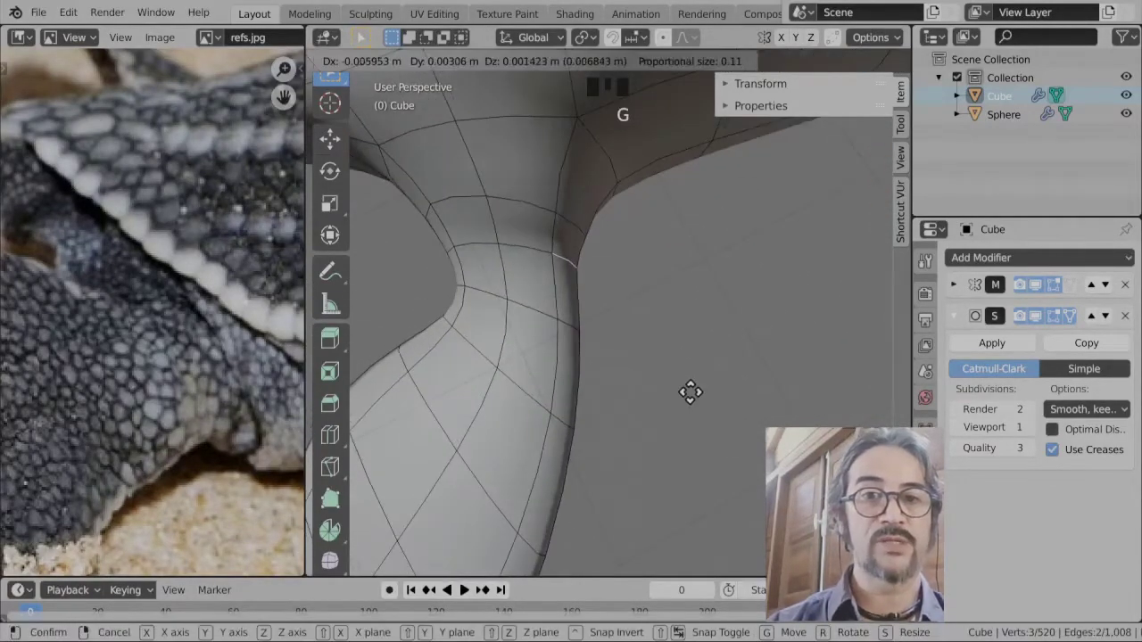
click(688, 380)
- Move the edges across the top of the rear flipper's base towards the body to continue the fold
click(584, 294)
shift+middle_drag(583, 293, 732, 453)
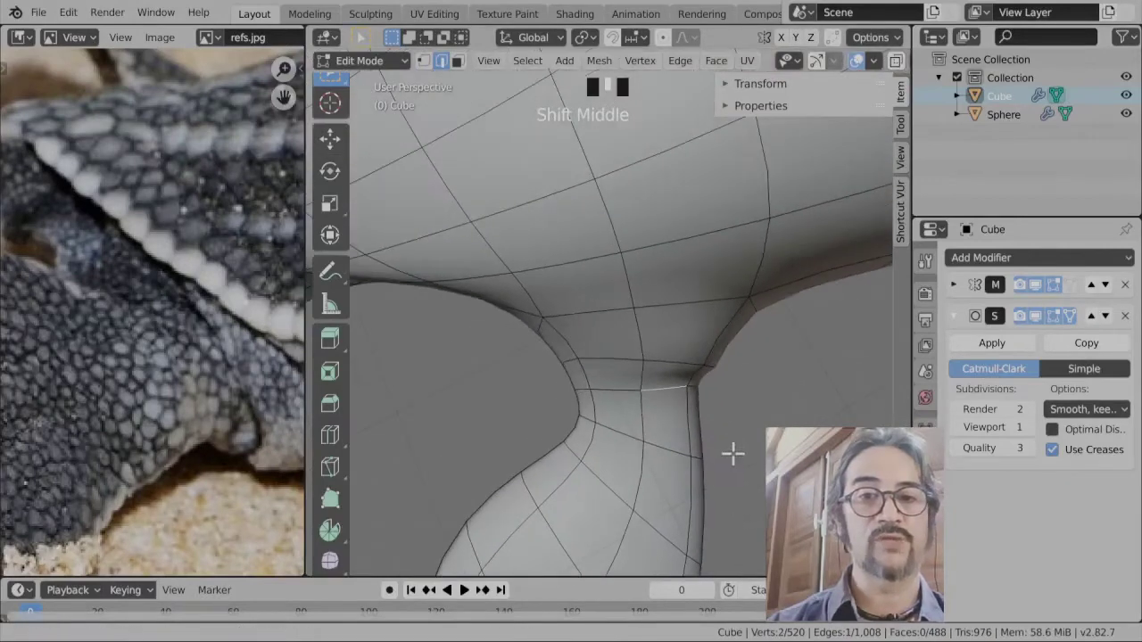
shift+click(617, 393)
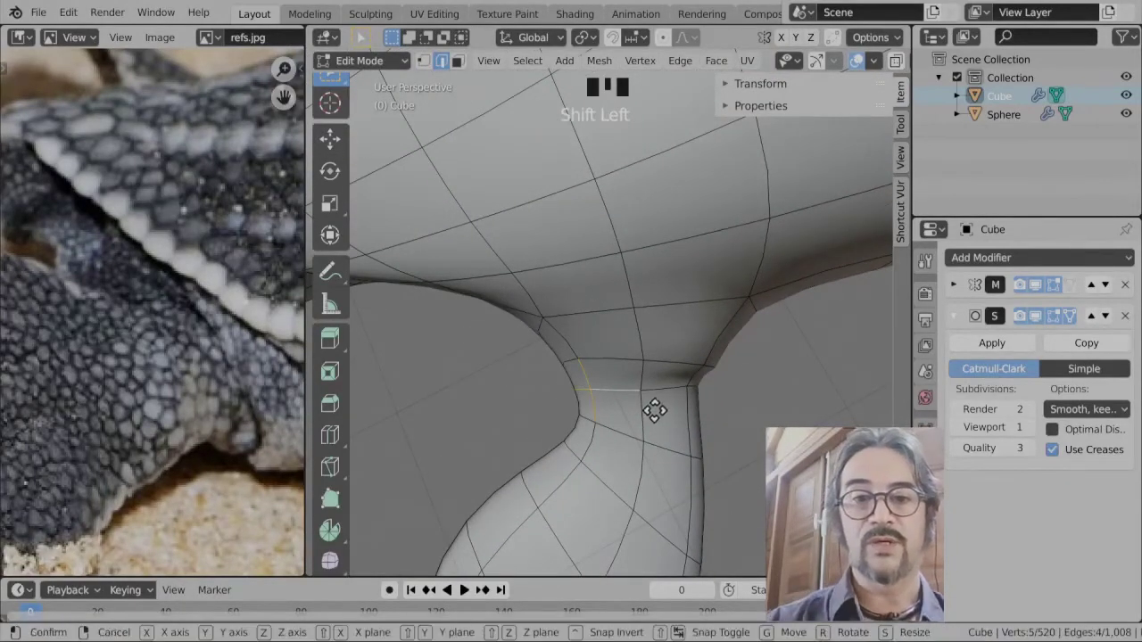
key(g)
click(641, 402)
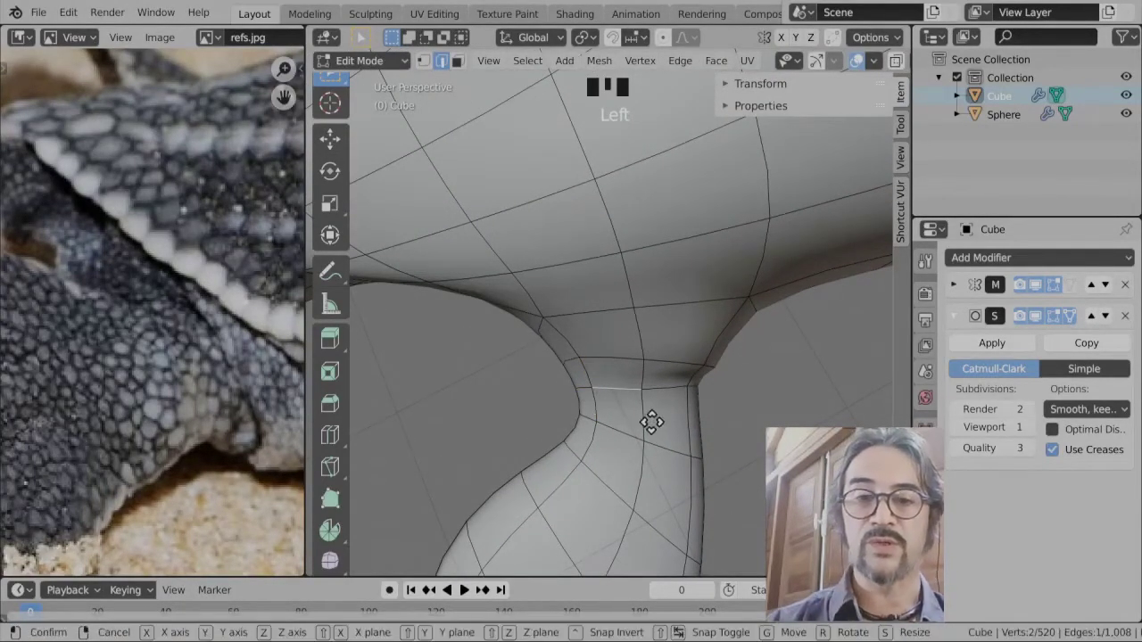
key(g)
click(624, 363)
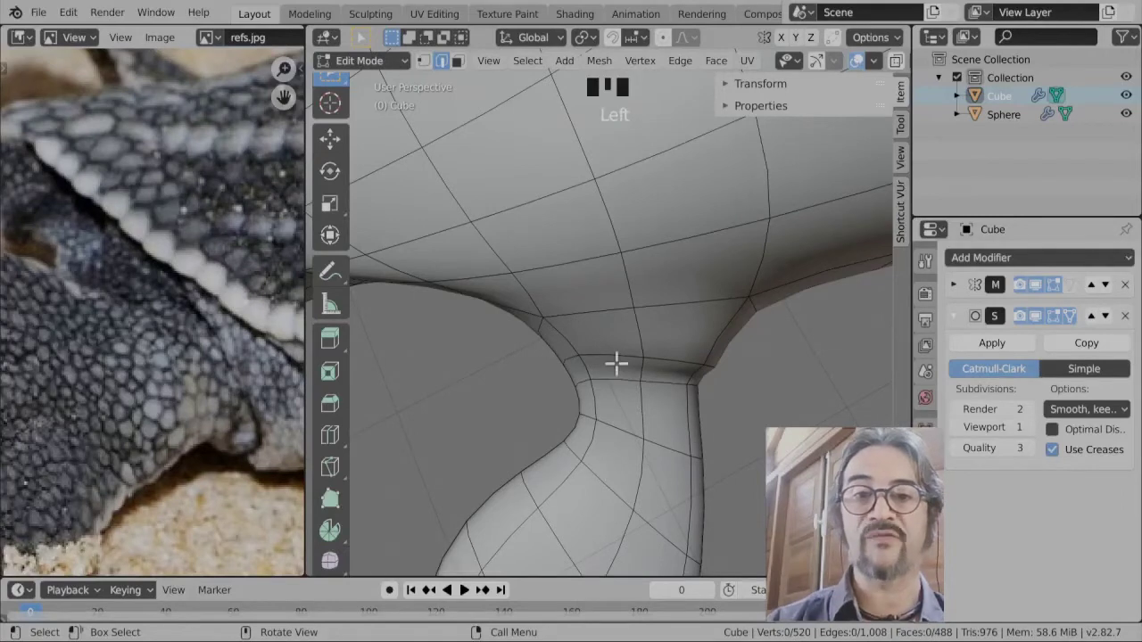
- Rotate and move the edge just above the fold on top of the rear flipper's base
key(r)
click(731, 403)
key(g)
click(724, 420)
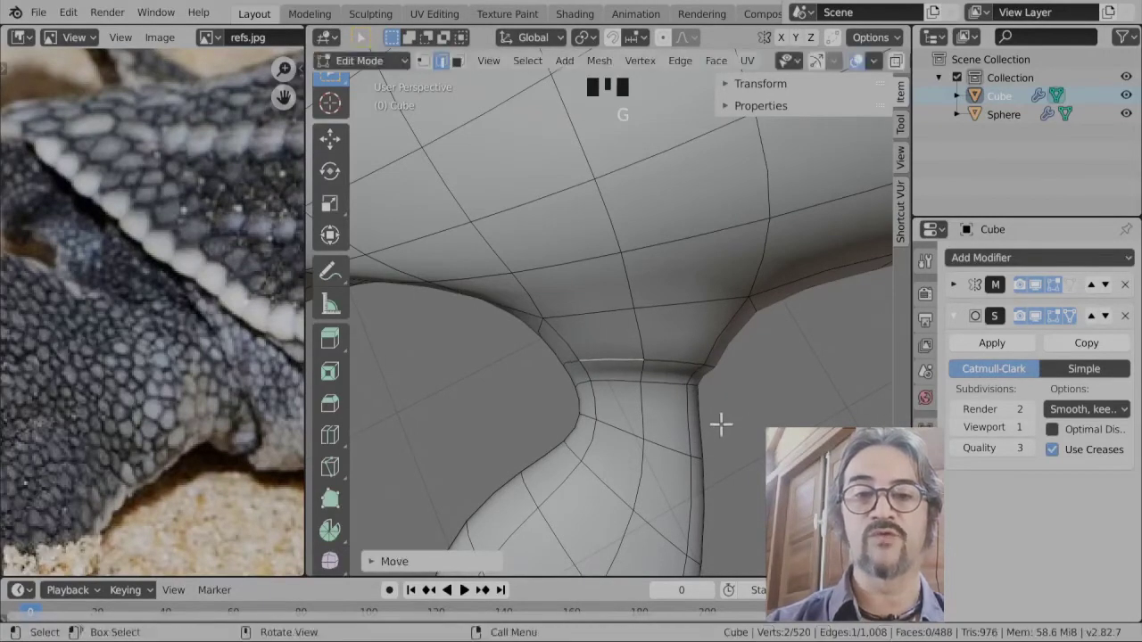
- Rotate and move an edge low on the front side of the rear flipper's base and check the joint in Object Mode
middle_drag(724, 420, 598, 473)
scroll(674, 372, down, 2)
click(620, 479)
key(r)
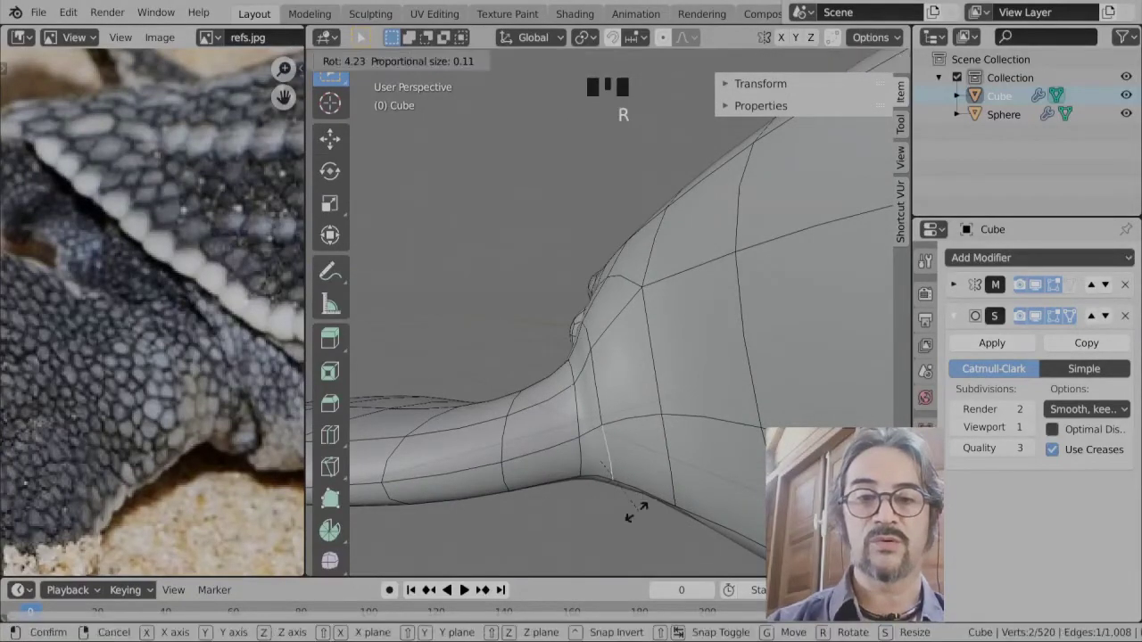
click(616, 520)
key(g)
click(604, 481)
scroll(604, 476, down, 3)
key(Tab)
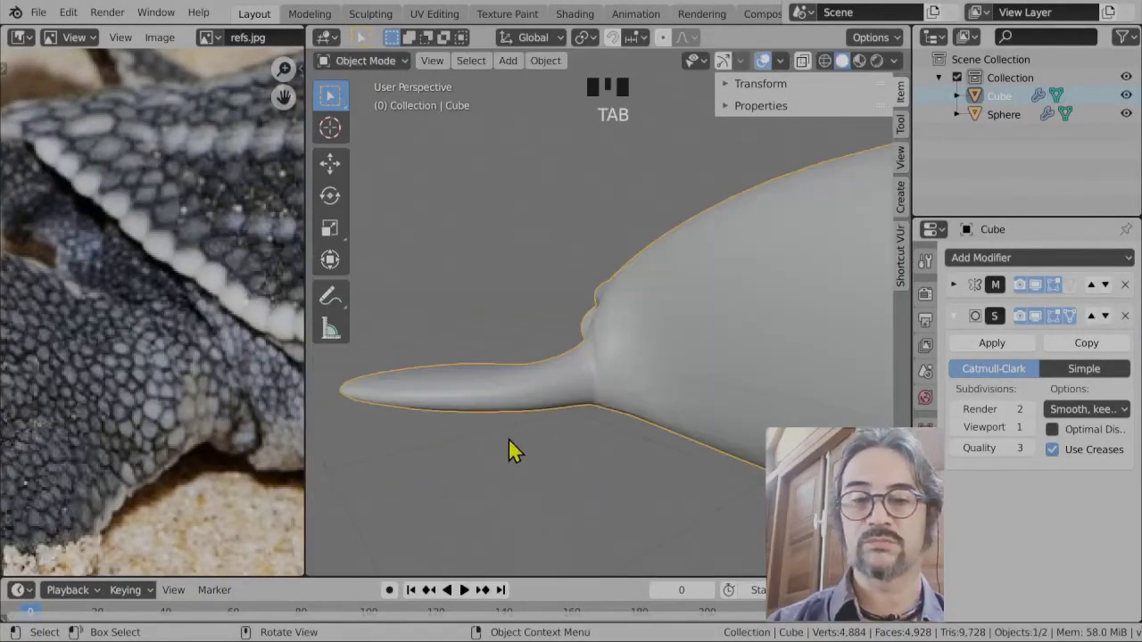
middle_drag(509, 448, 668, 502)
scroll(678, 446, up, 3)
- Rotate and move edges on the shell's side just above the rear flipper to smooth the mesh flow
key(Tab)
middle_drag(716, 393, 726, 415)
key(r)
click(621, 326)
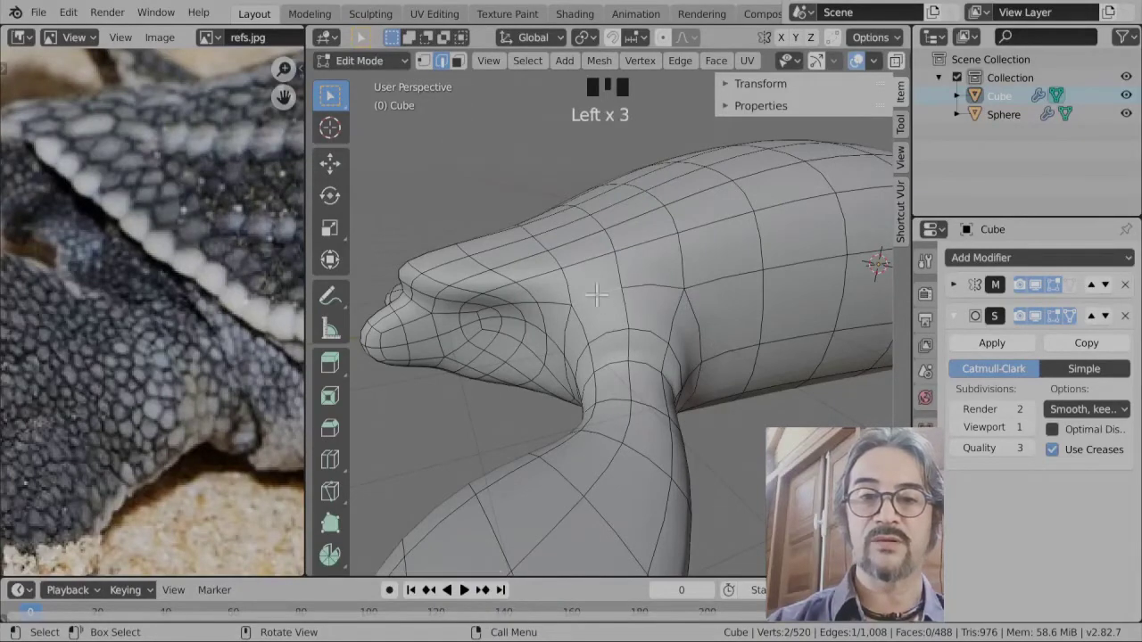
key(r)
click(644, 312)
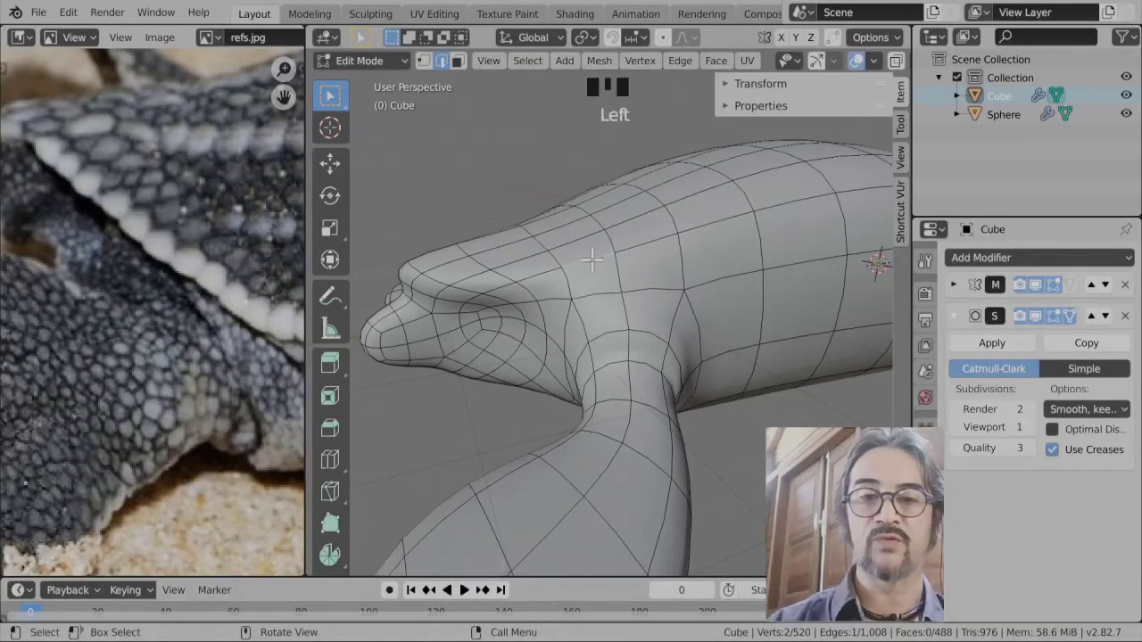
mouse_move(591, 259)
middle_down()
mouse_move(681, 362)
mouse_move(637, 366)
mouse_move(650, 275)
mouse_move(732, 334)
mouse_move(615, 342)
mouse_move(612, 255)
middle_up()
key(g)
click(691, 378)
key(g)
click(691, 305)
- Move and rotate edges along the shell's side between the flippers, and check the body's shape in Object Mode from above
scroll(731, 333, down, 3)
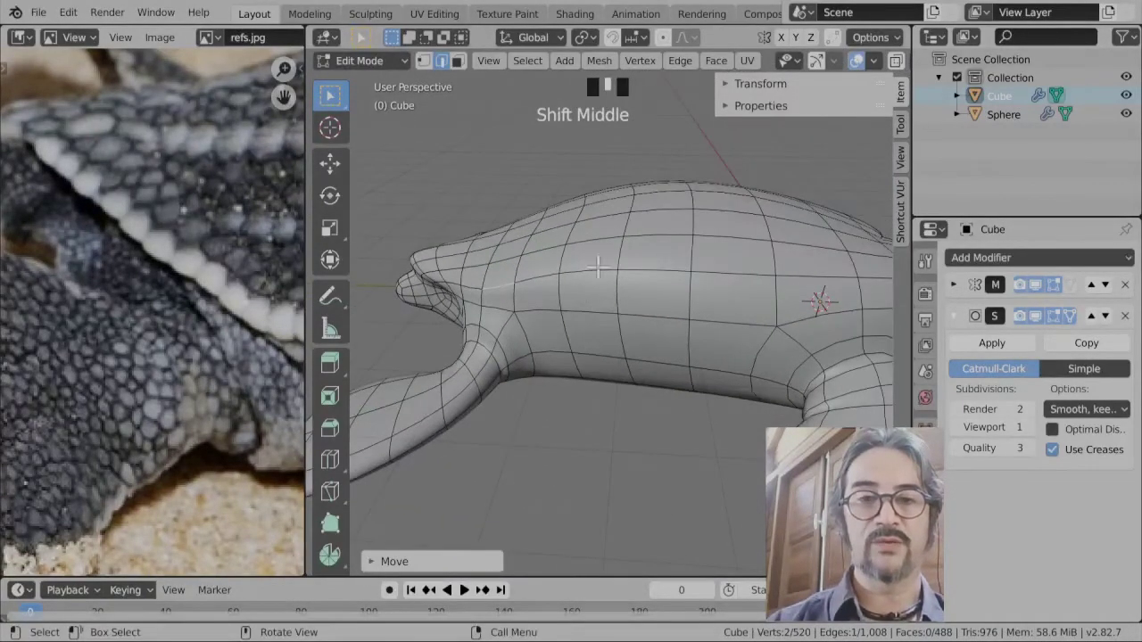
click(637, 272)
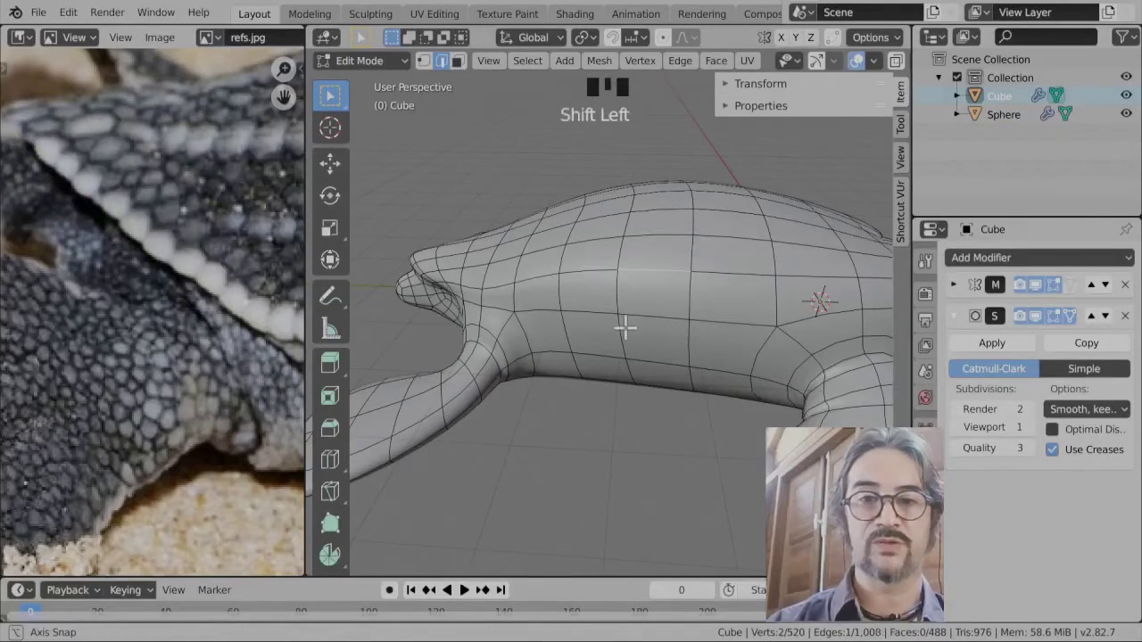
middle_drag(625, 327, 645, 355)
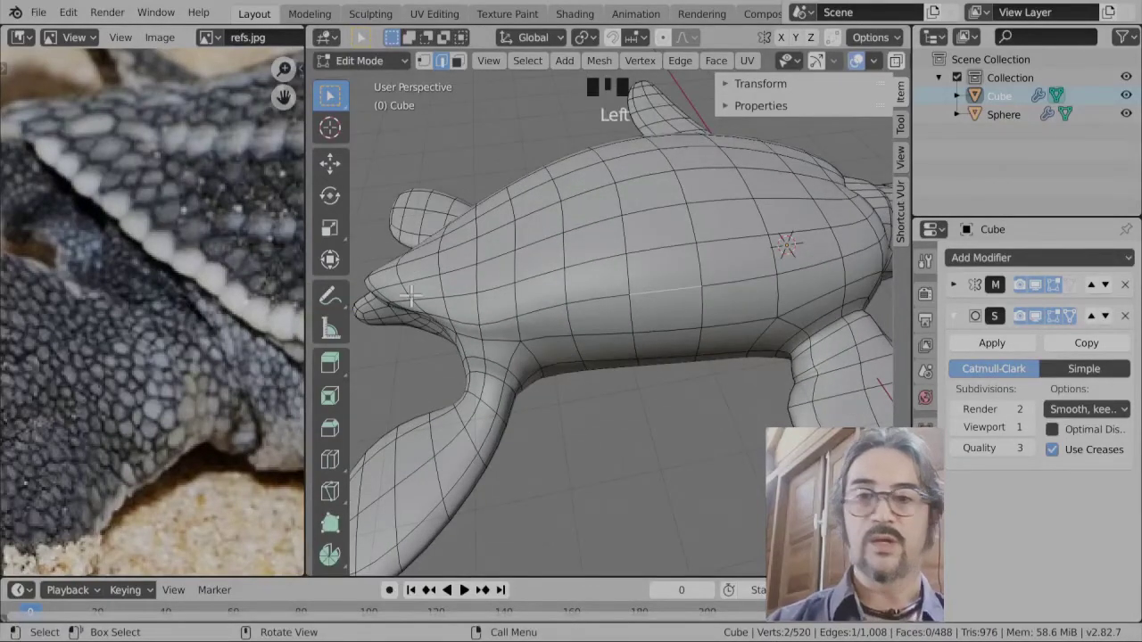
scroll(220, 319, down, 5)
scroll(790, 321, up, 2)
key(g)
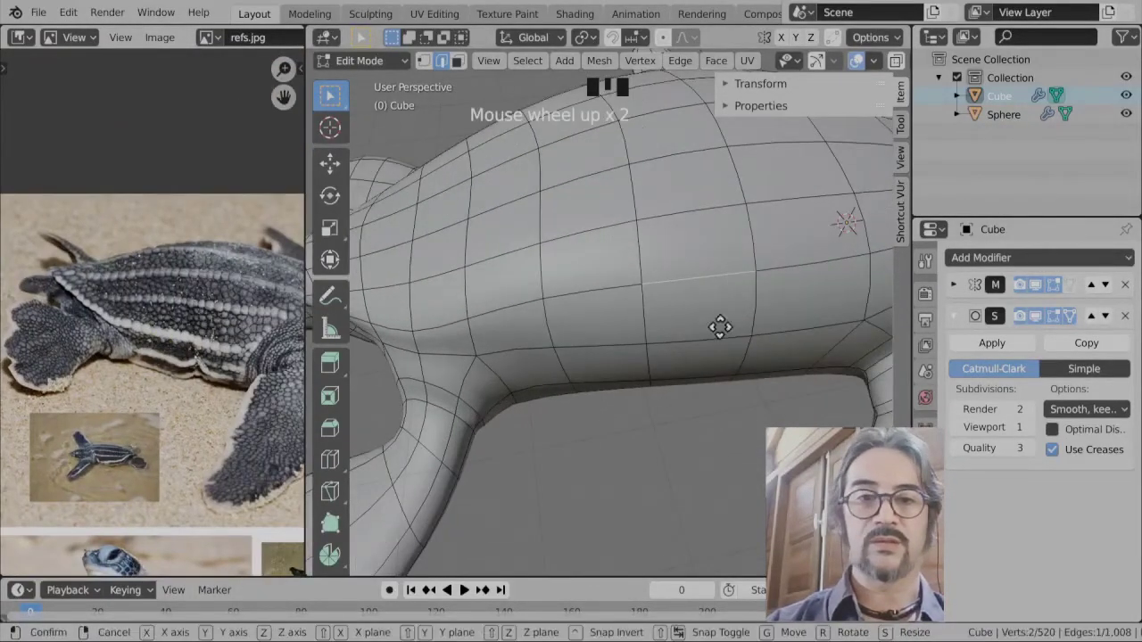
click(584, 300)
key(g)
click(645, 372)
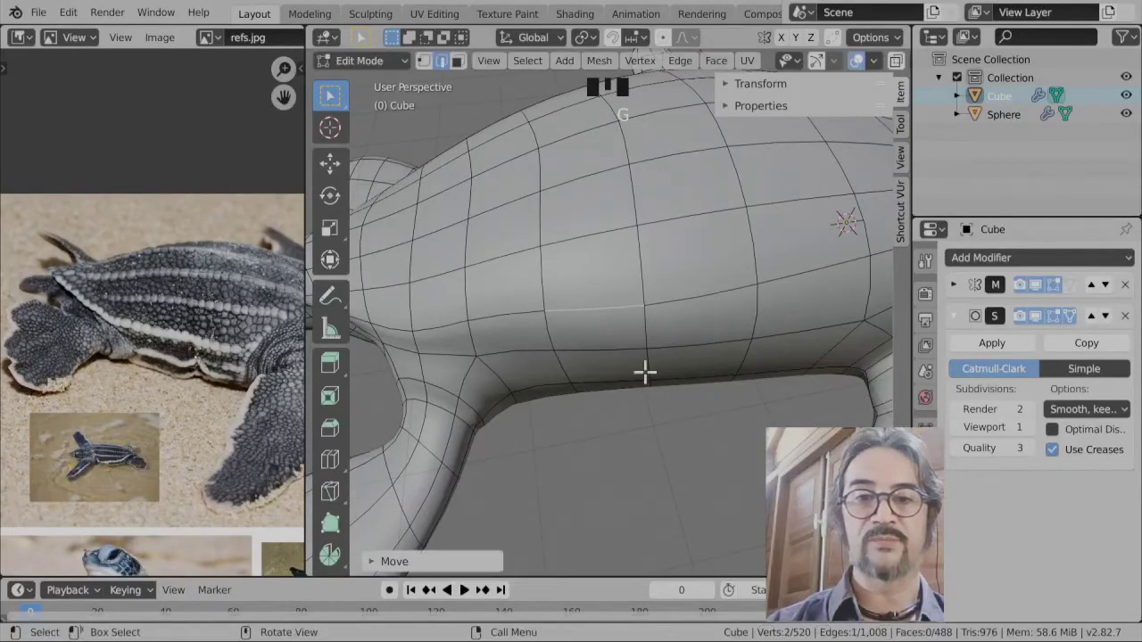
key(r)
click(664, 364)
scroll(660, 412, down, 5)
key(Tab)
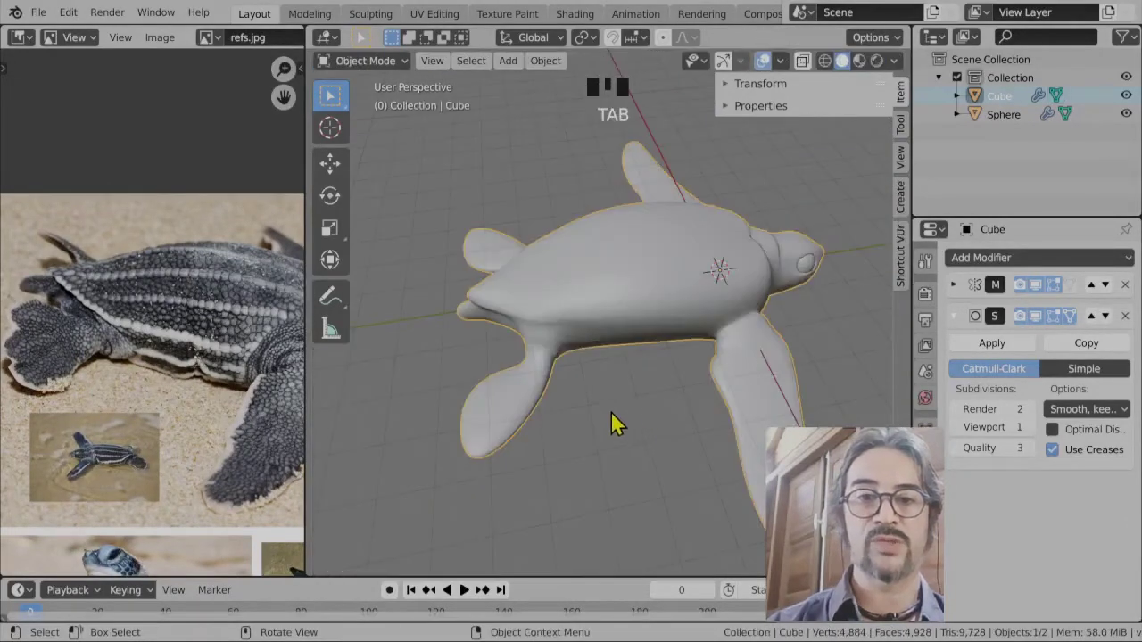
middle_drag(611, 424, 755, 449)
scroll(749, 455, up, 3)
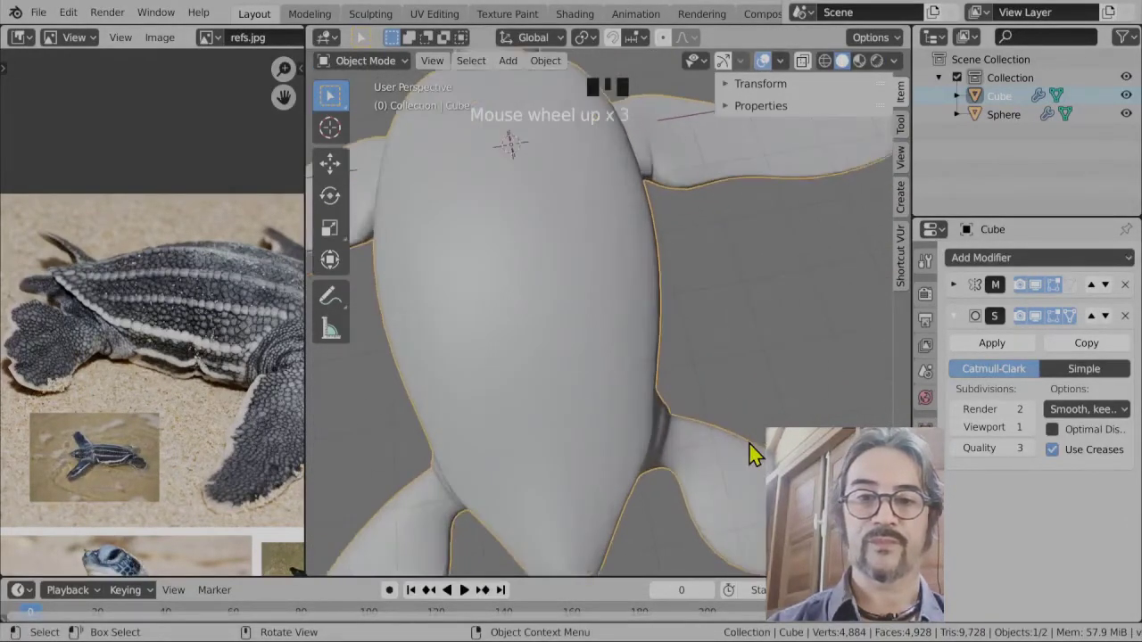
- With smooth proportional editing on, move the shell's side edge by the rear flipper about 0.13 m and rotate it
key(Tab)
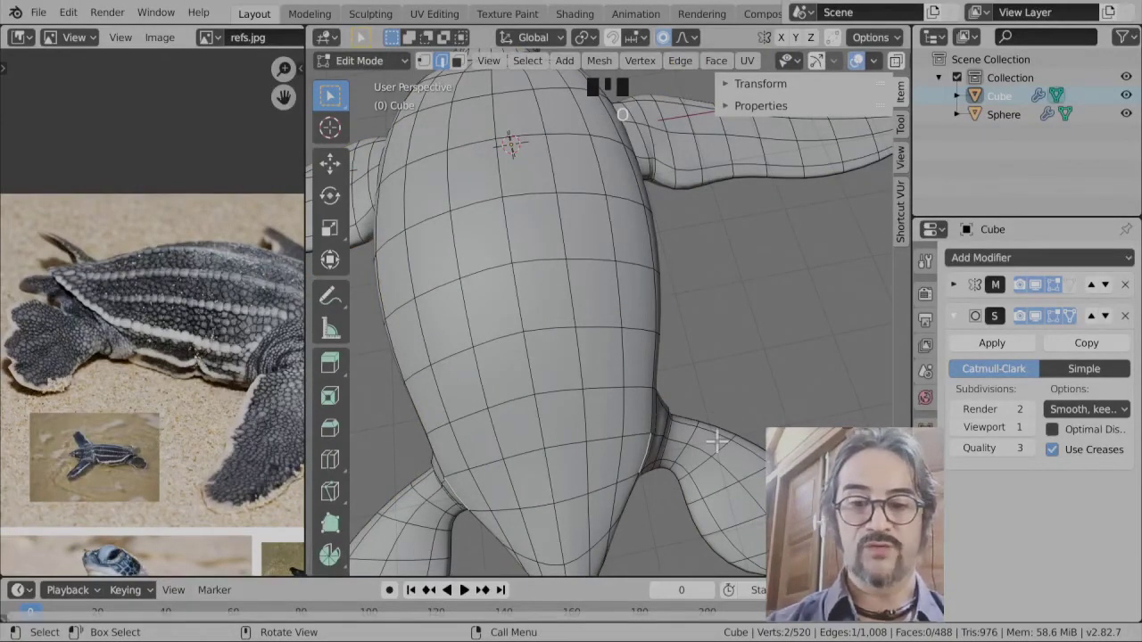
key(g)
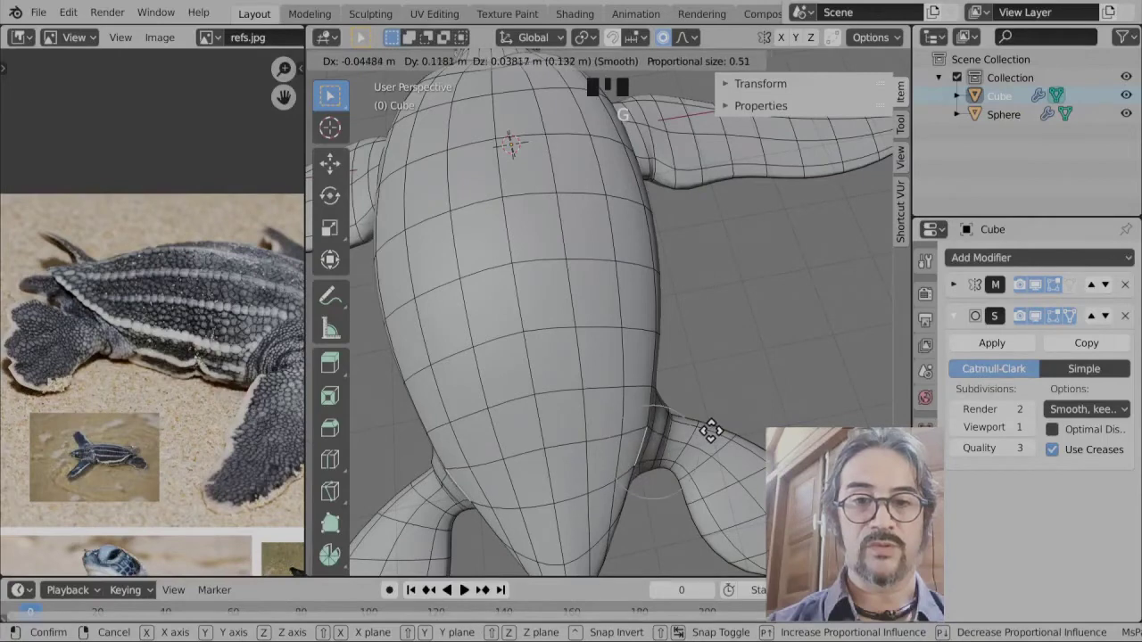
click(711, 428)
key(r)
scroll(711, 471, down, 5)
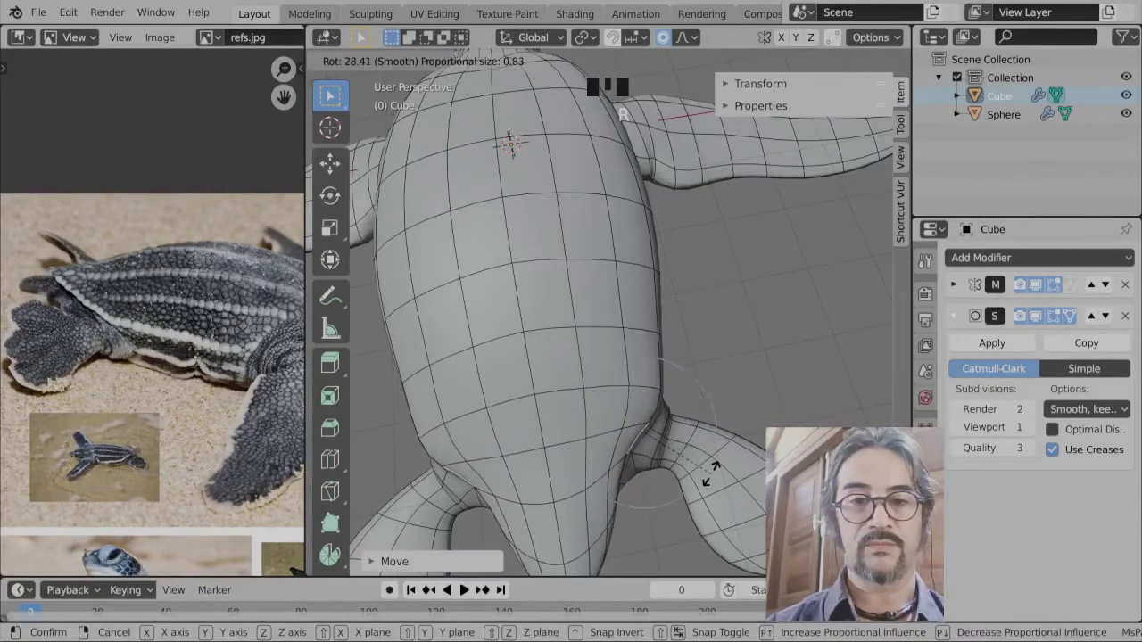
click(657, 390)
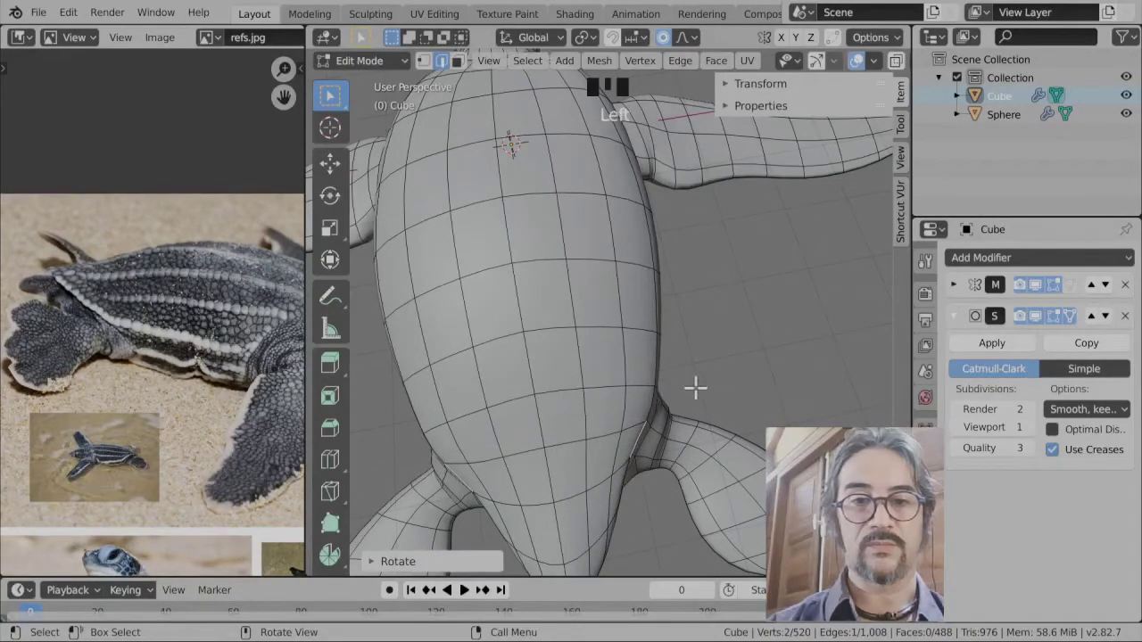
- Rotate the shell's side edge just ahead of the rear flipper with proportional editing and check the outline in Object Mode
key(r)
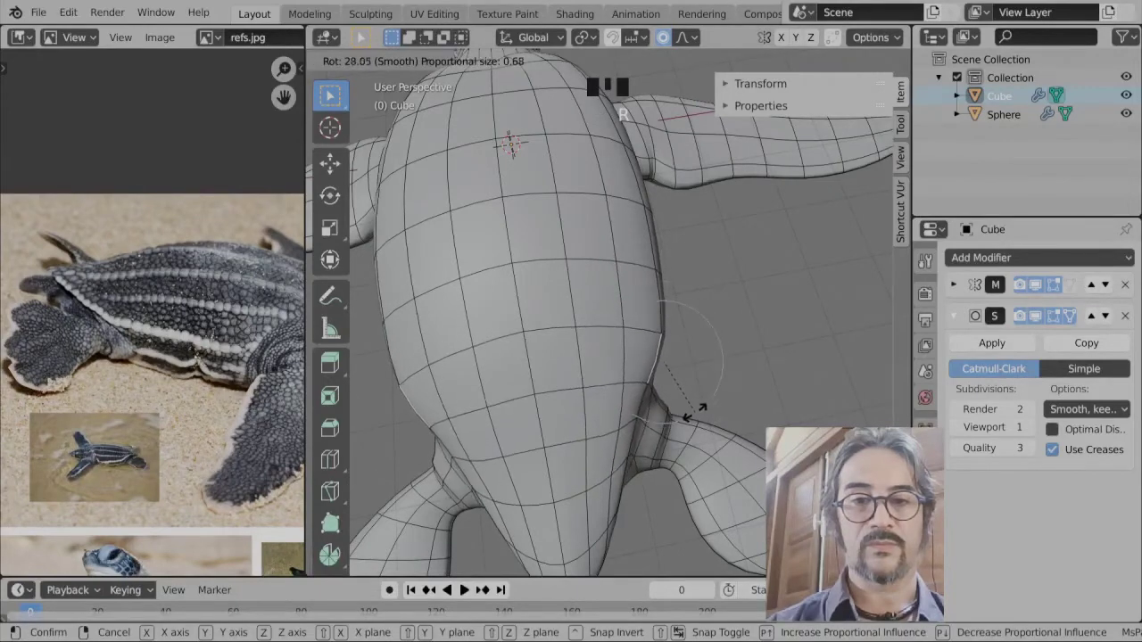
click(687, 441)
key(Tab)
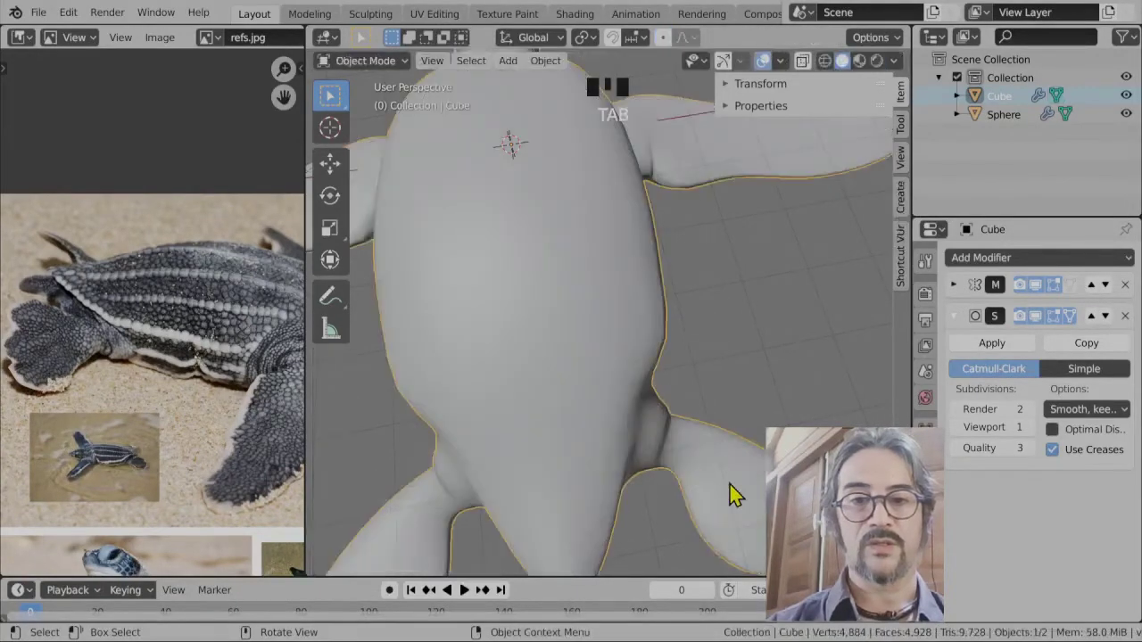
middle_drag(729, 492, 616, 308)
- Trackball-rotate the selected shell edge above the rear flipper with a proportional size of 0.22
key(Tab)
middle_drag(657, 350, 716, 357)
scroll(760, 383, up, 4)
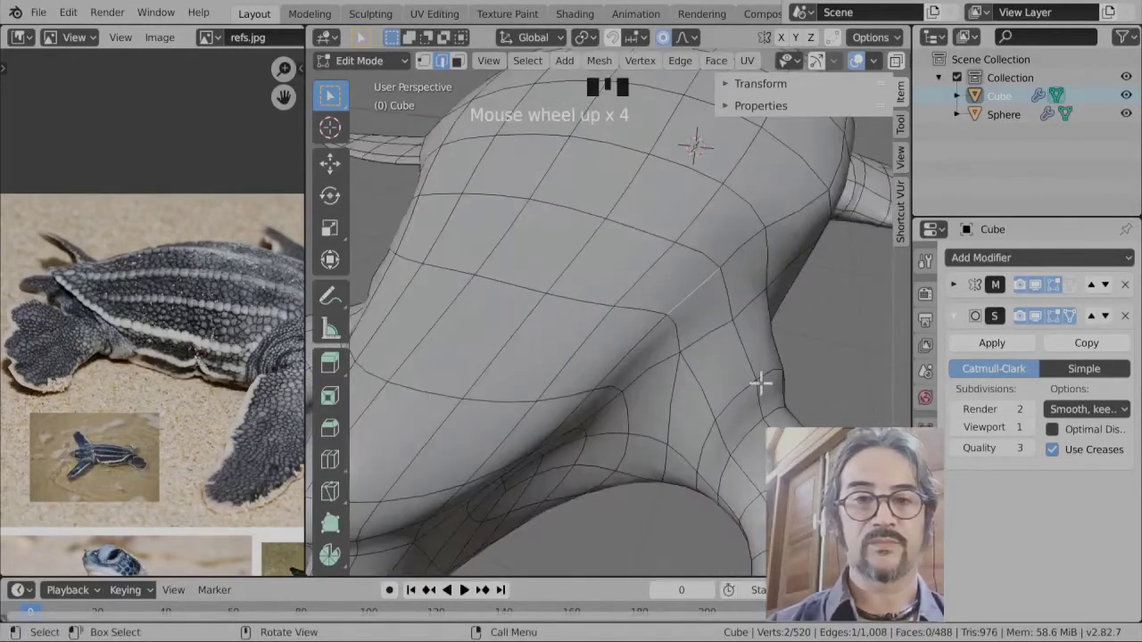
key(r)
key(r)
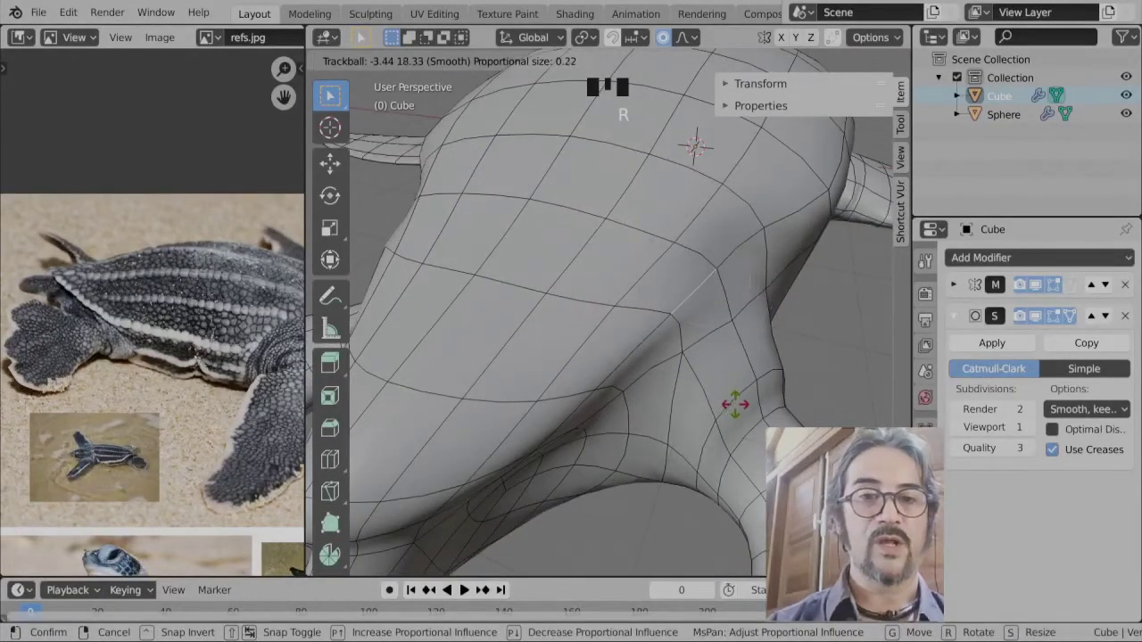
click(737, 403)
scroll(674, 317, down, 1)
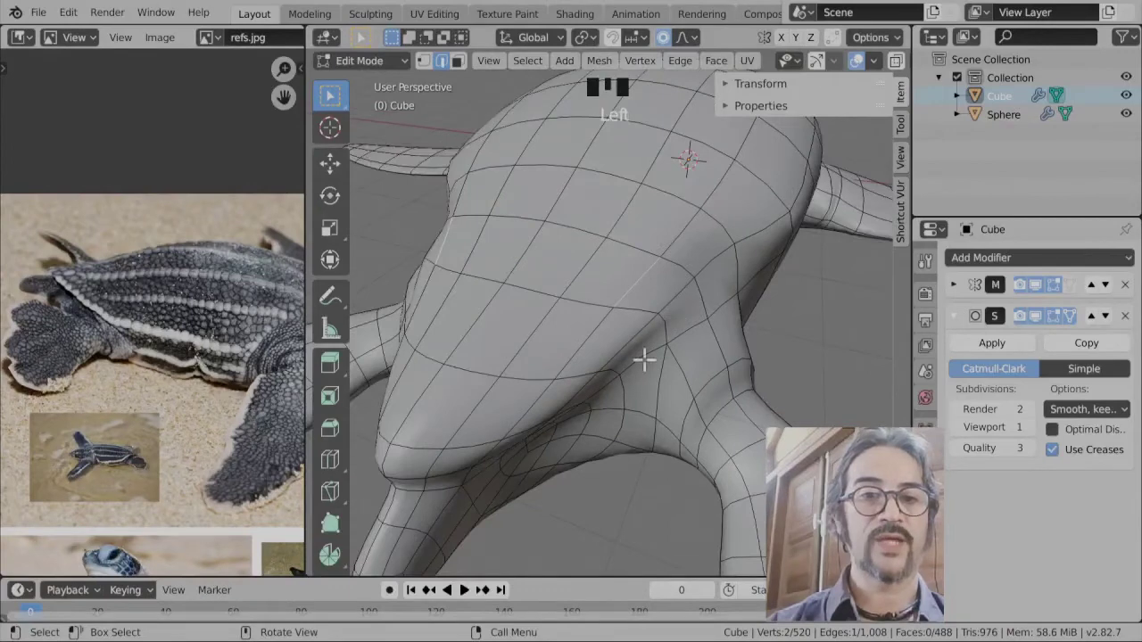
middle_drag(644, 358, 609, 370)
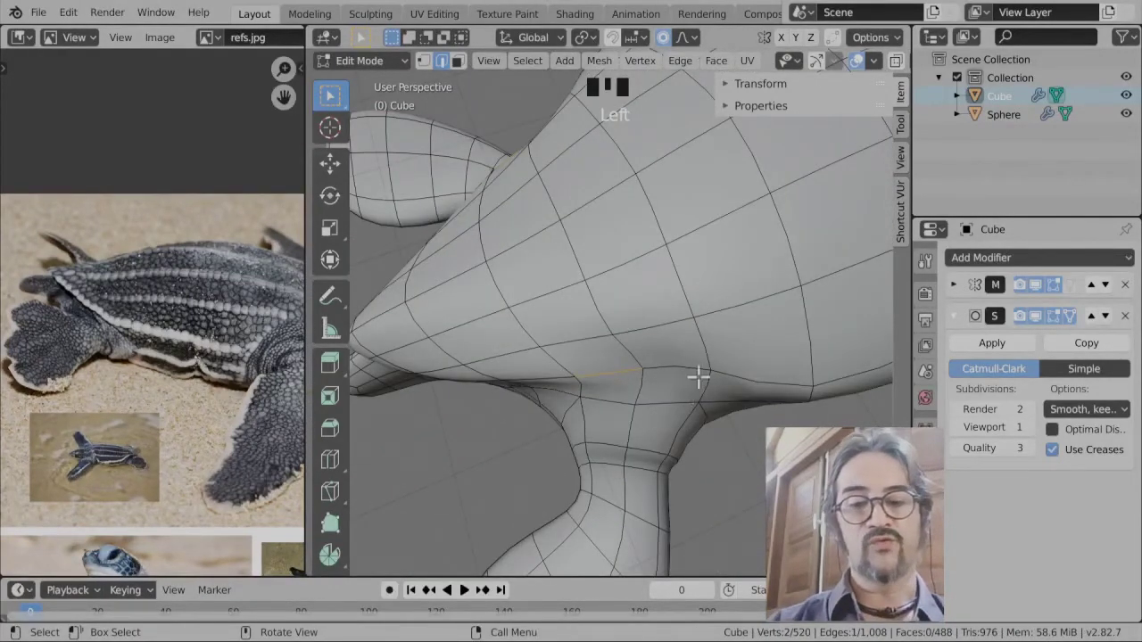
key(r)
right_click(645, 407)
key(r)
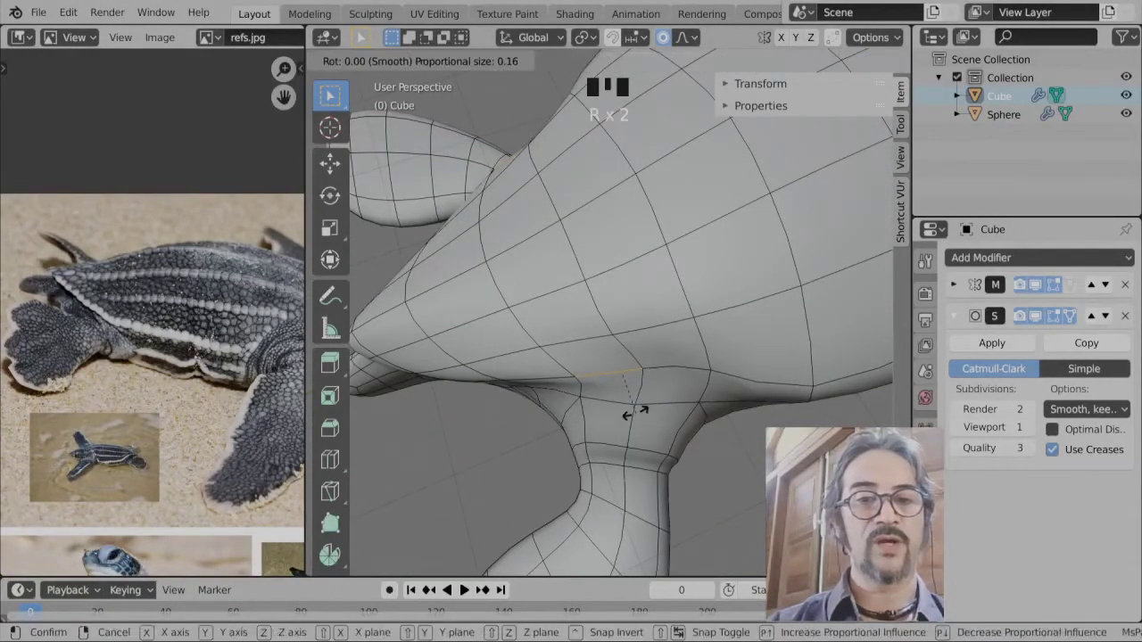
key(r)
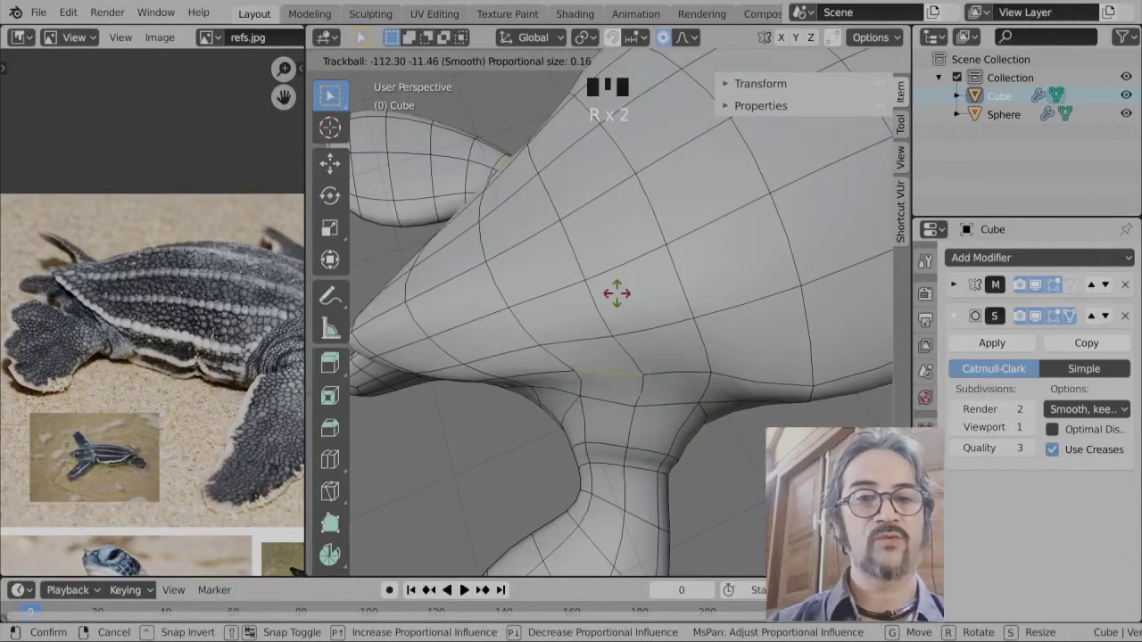
right_click(613, 410)
- Move the shell's side edges above the rear flipper joint with smooth proportional editing at size 0.16
key(g)
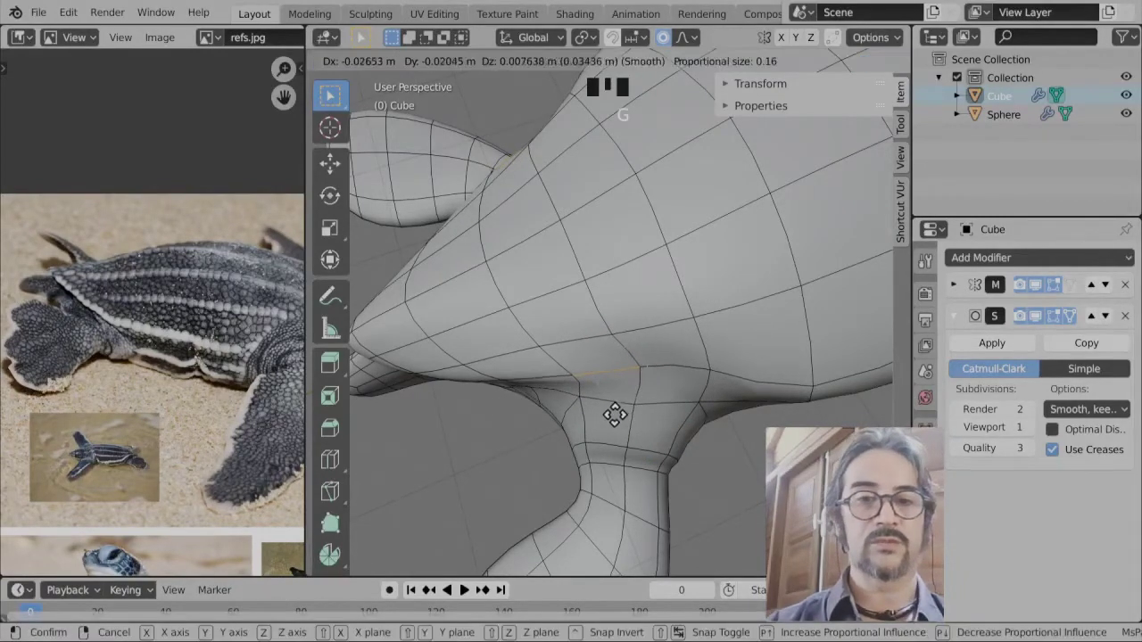
click(581, 357)
key(g)
click(595, 359)
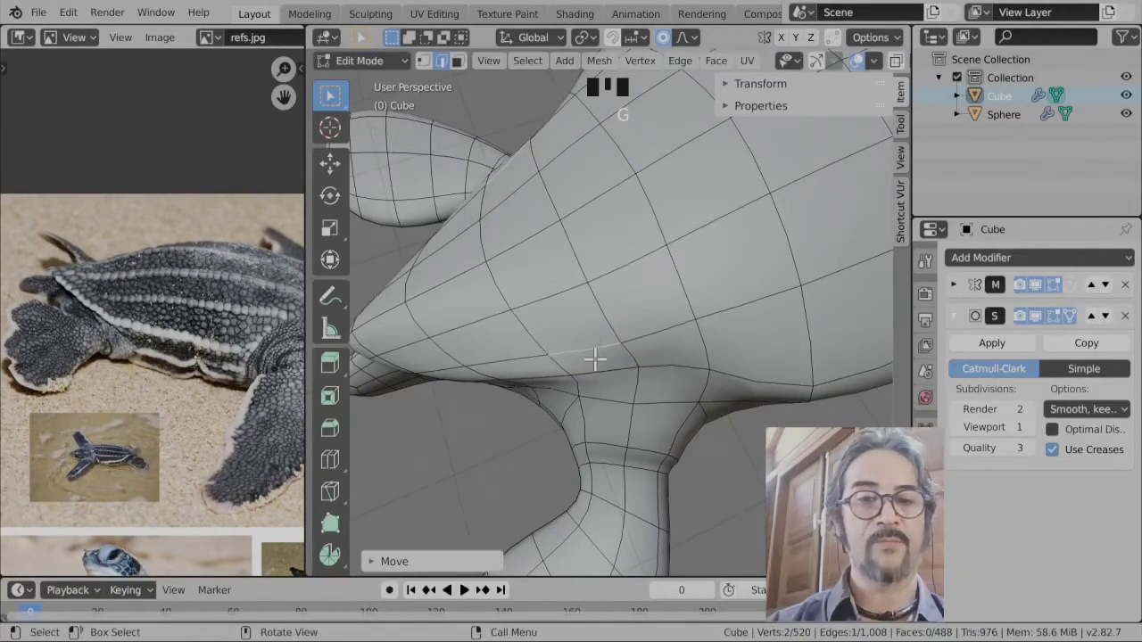
key(g)
click(740, 403)
key(g)
click(741, 424)
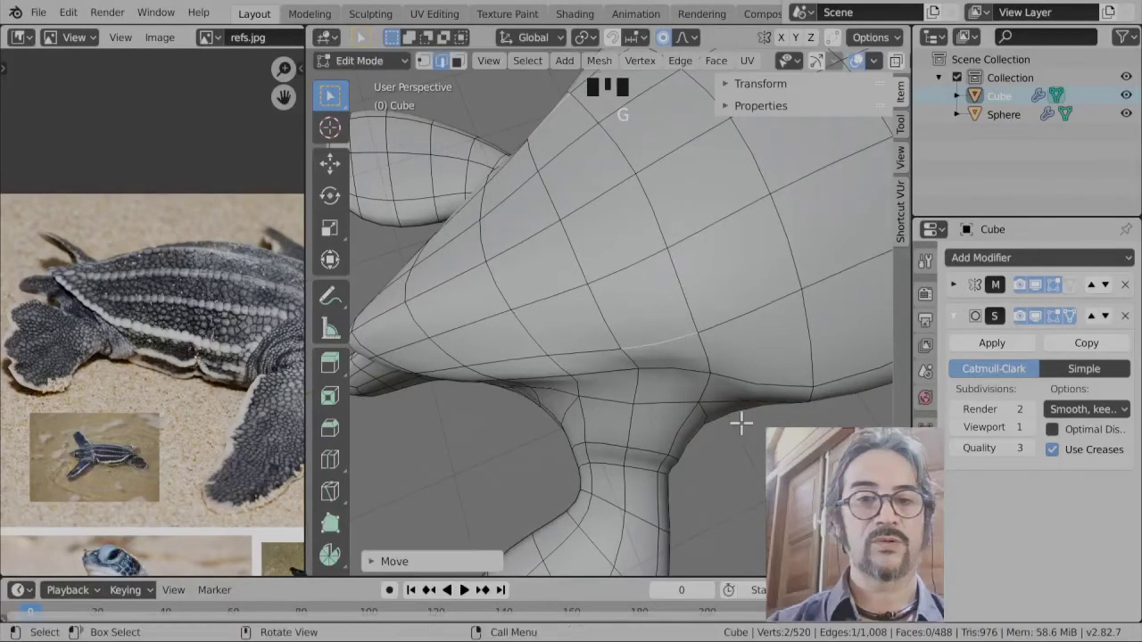
- Rotate and move the shell edges just ahead of the rear flipper and over its joint to smooth the side line
key(r)
click(746, 379)
key(g)
click(663, 375)
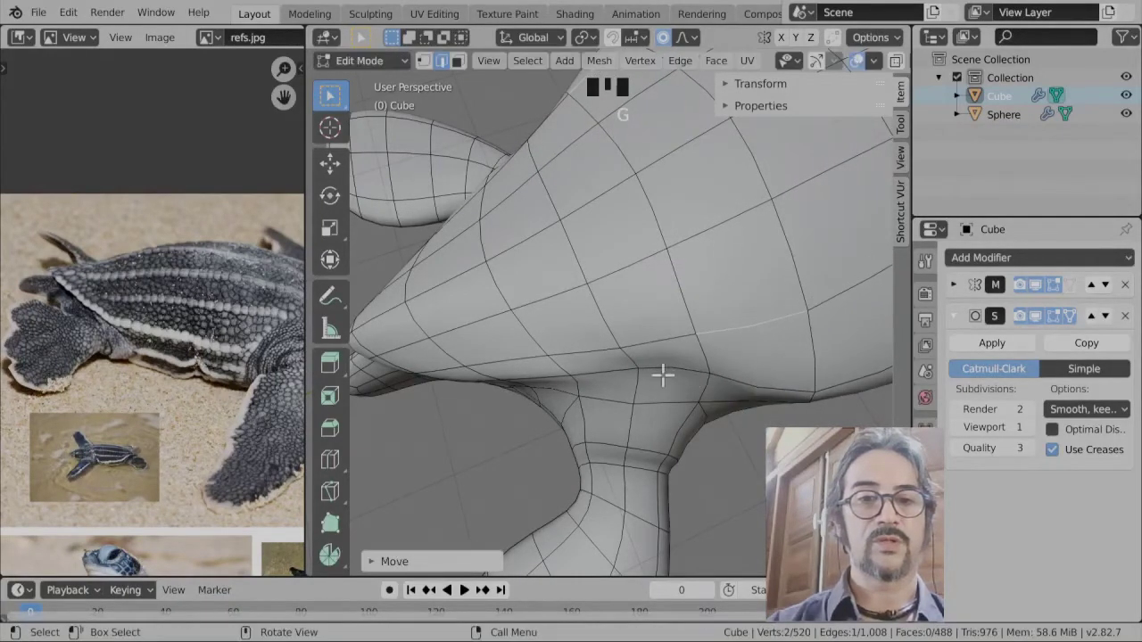
key(g)
click(657, 400)
key(r)
click(693, 437)
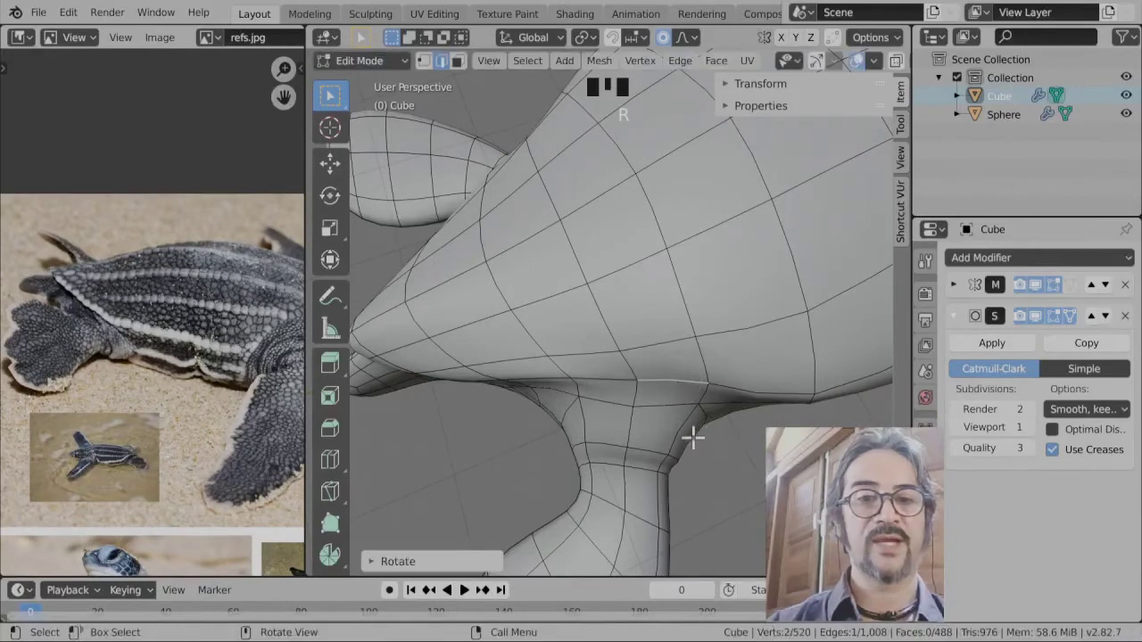
- From the side, rotate the two neighbouring shell edges above the rear flipper with proportional editing
middle_drag(708, 450, 672, 360)
key(r)
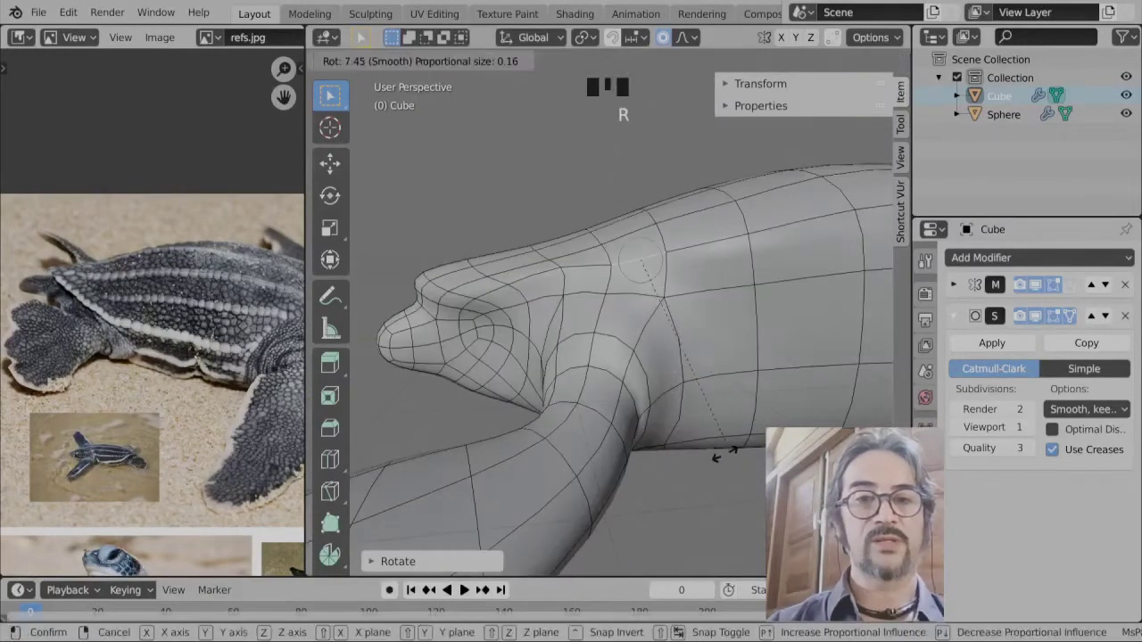
click(661, 487)
click(584, 262)
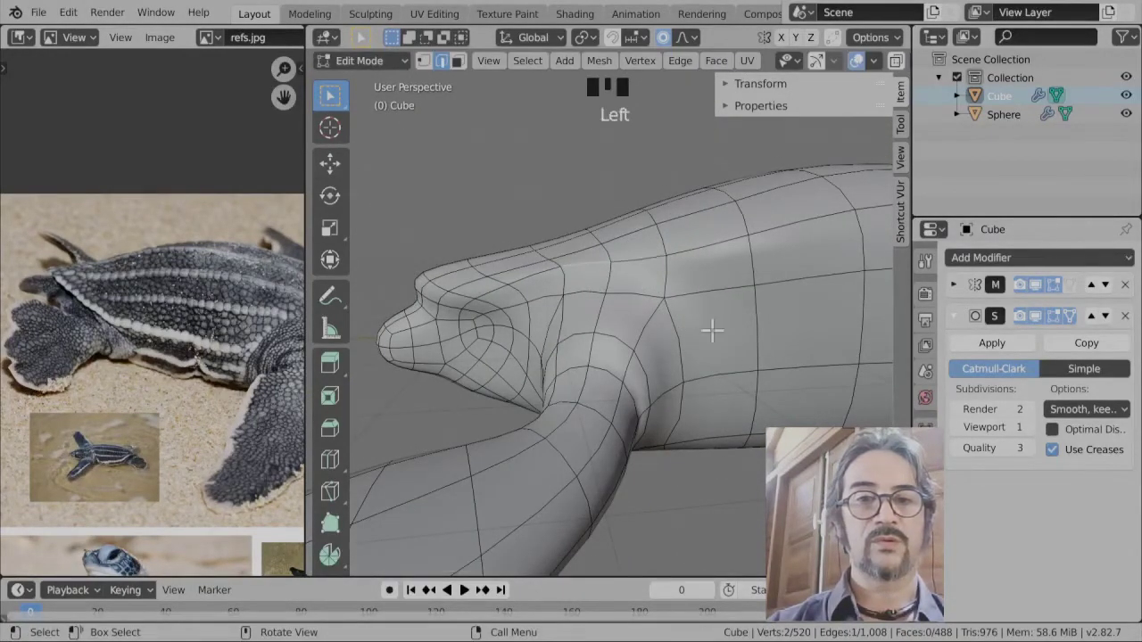
key(r)
click(733, 301)
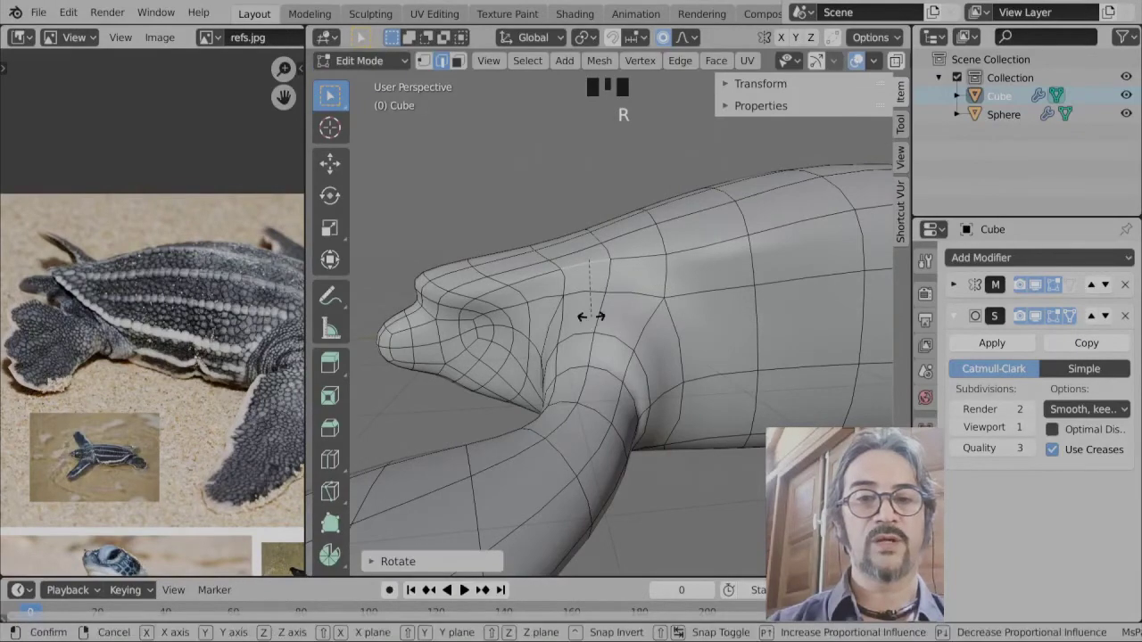
key(r)
key(r)
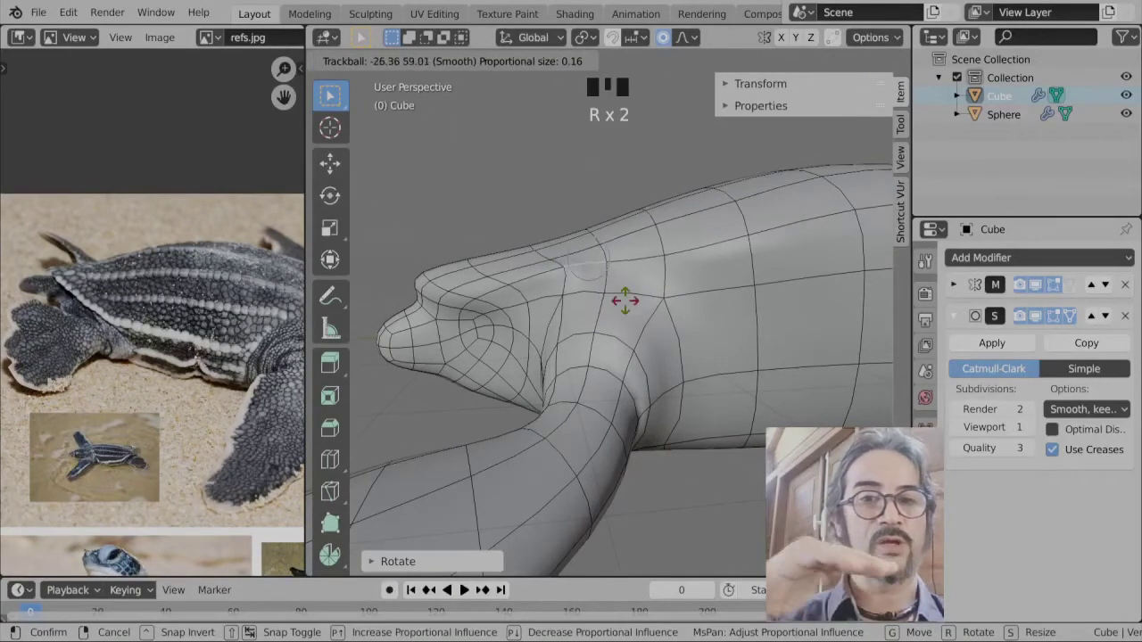
right_click(586, 288)
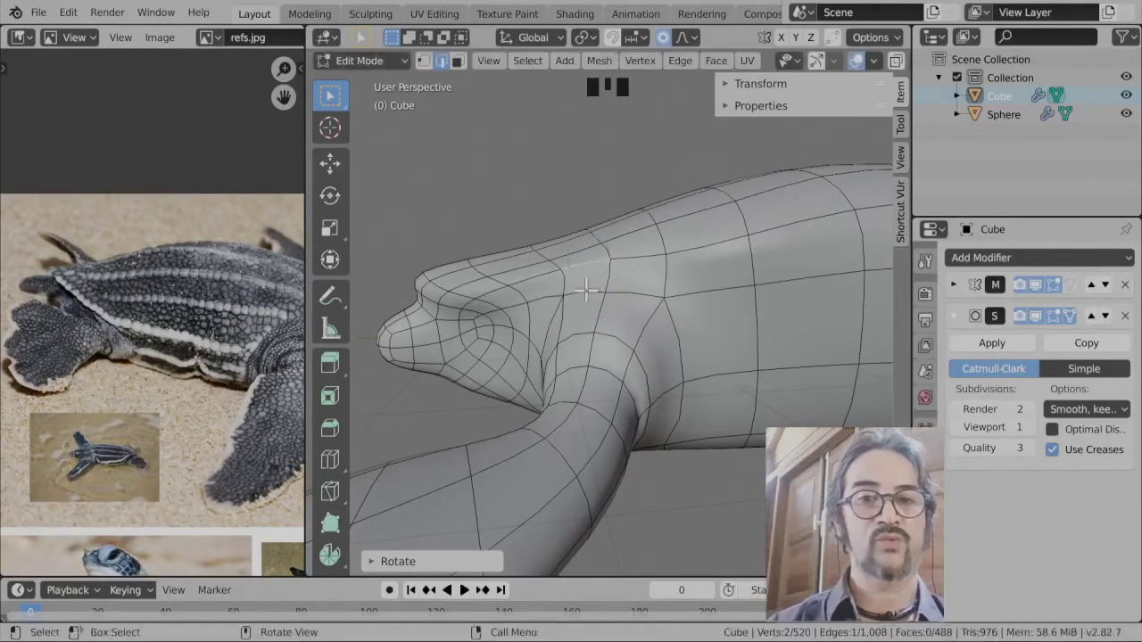
- Move the two edges between the shell's rear tip and the tail about 0.2 m inward to deepen the fold
click(428, 296)
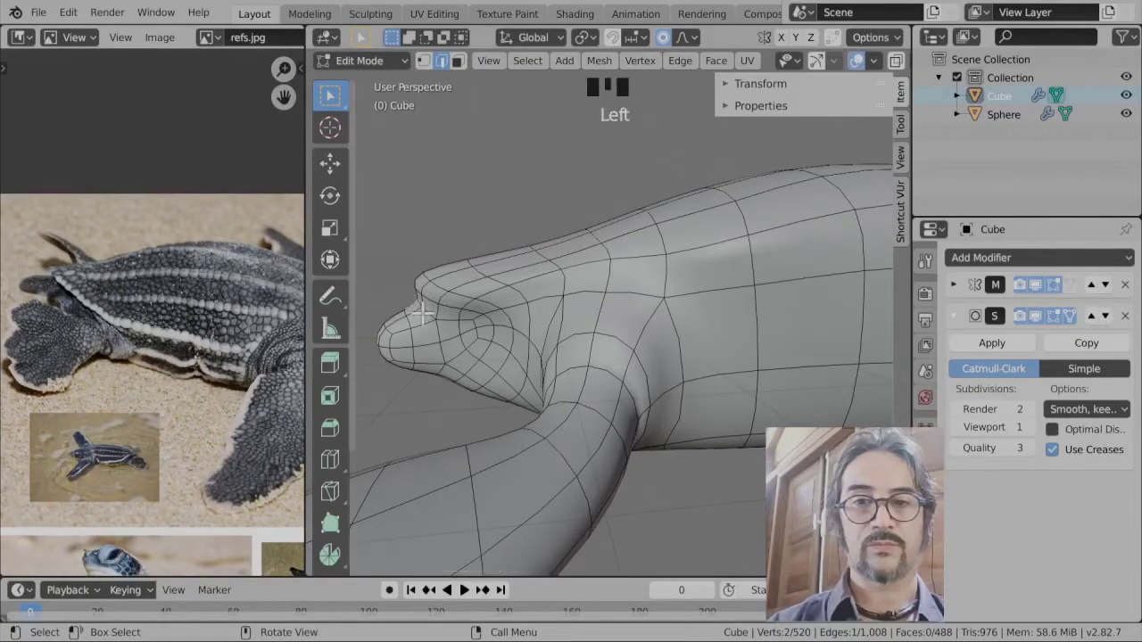
scroll(418, 316, up, 3)
shift+middle_drag(419, 316, 693, 318)
scroll(591, 301, up, 3)
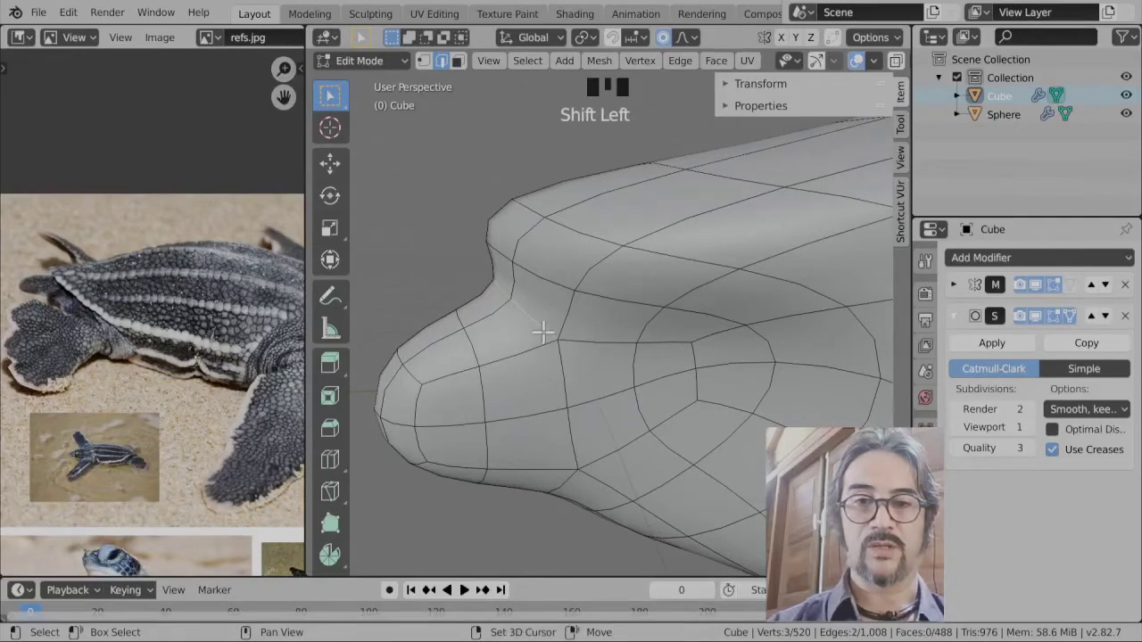
key(g)
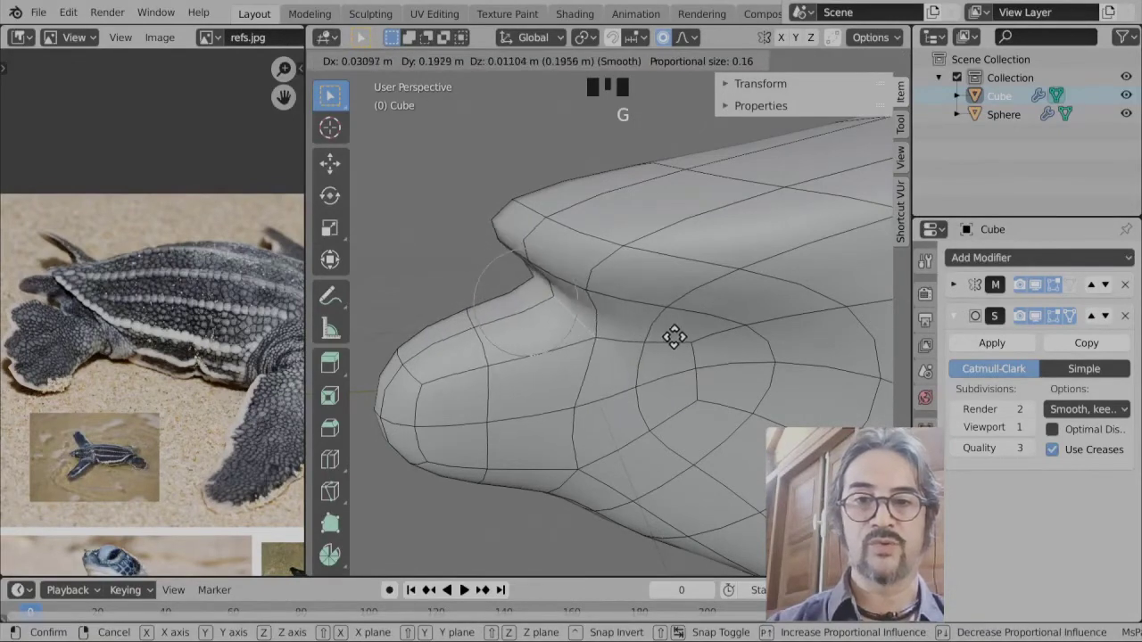
click(675, 333)
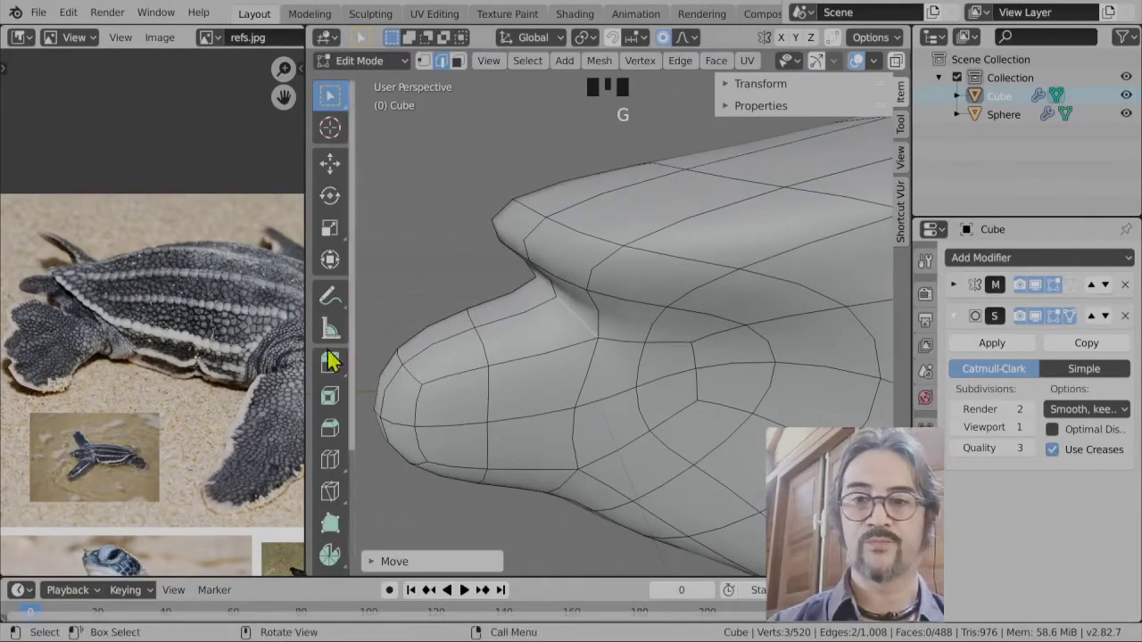
- Extend the fold beneath the shell's rear tip by moving and rotating the edges farther along the tail's side
click(622, 346)
key(g)
click(759, 331)
key(r)
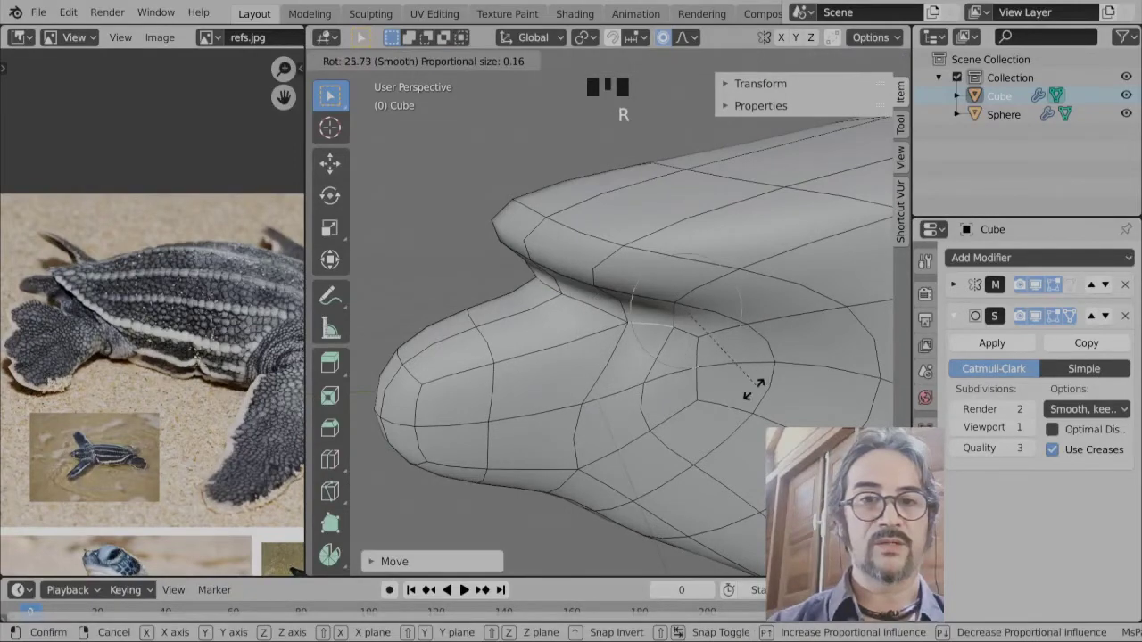
click(753, 389)
key(r)
click(713, 448)
- Rotate and move the edge along the fold beneath the shell's rim, and check the crease in Object Mode
click(704, 371)
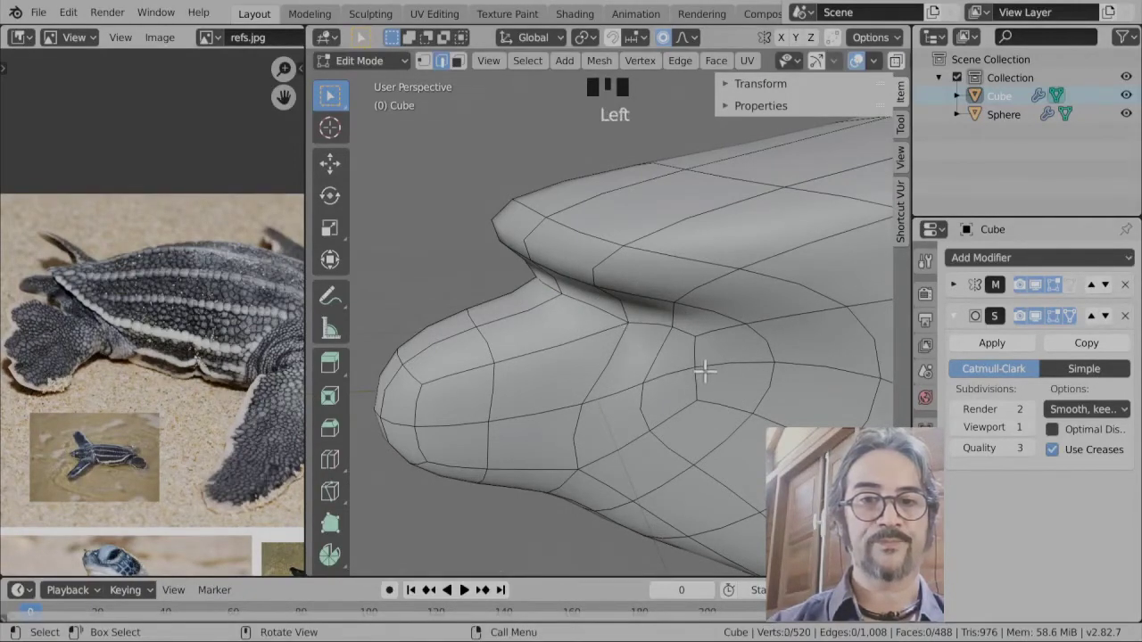
key(r)
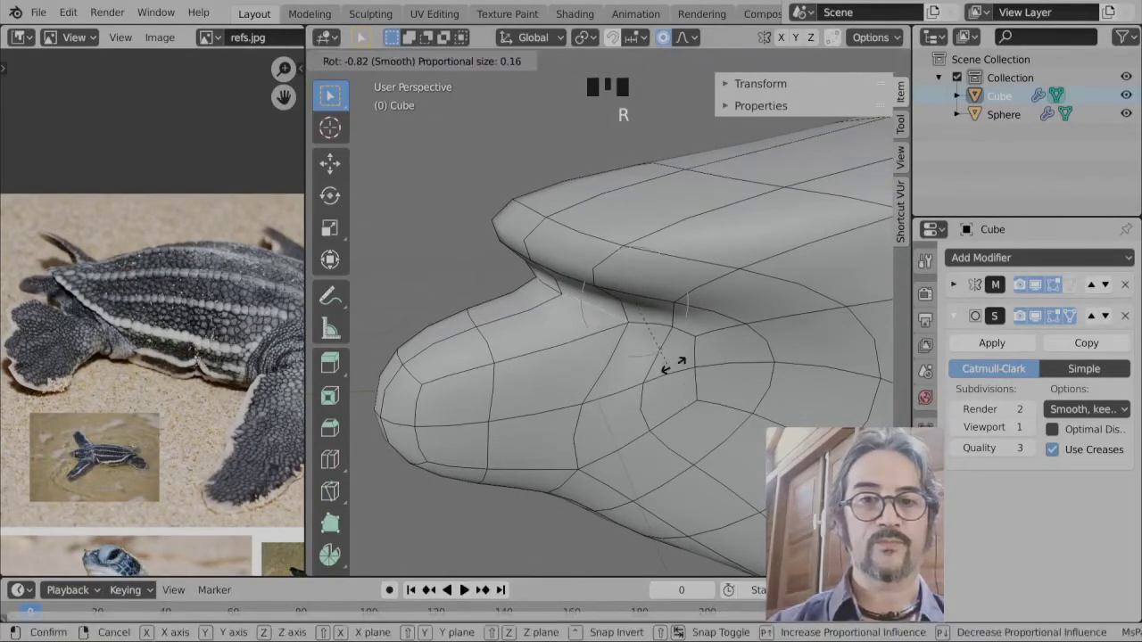
click(685, 346)
key(g)
click(710, 352)
key(Tab)
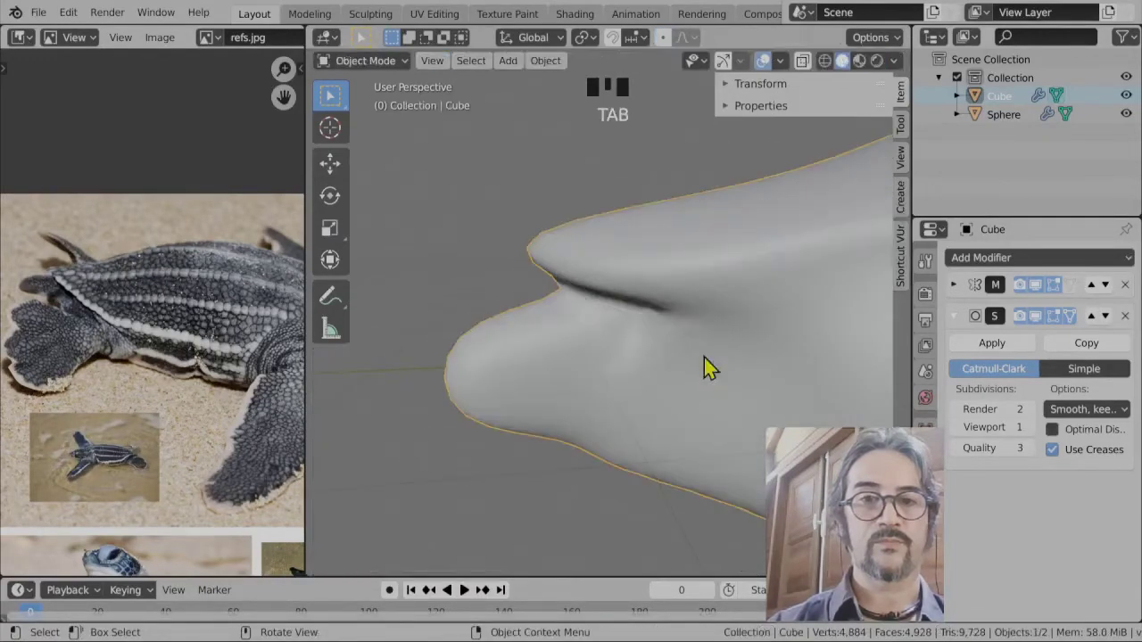
scroll(707, 391, down, 2)
middle_drag(707, 392, 607, 369)
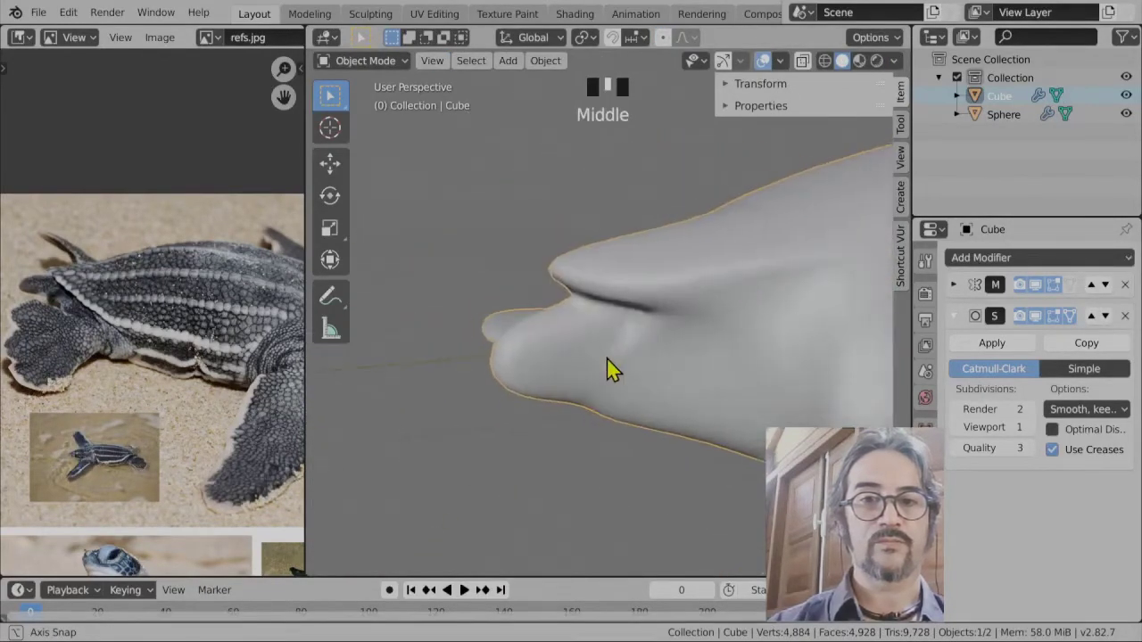
- Move the edge below the fold's inner end about 0.22 m, and compare the smooth shape with the reference photo's rear area
key(Tab)
middle_drag(697, 396, 652, 358)
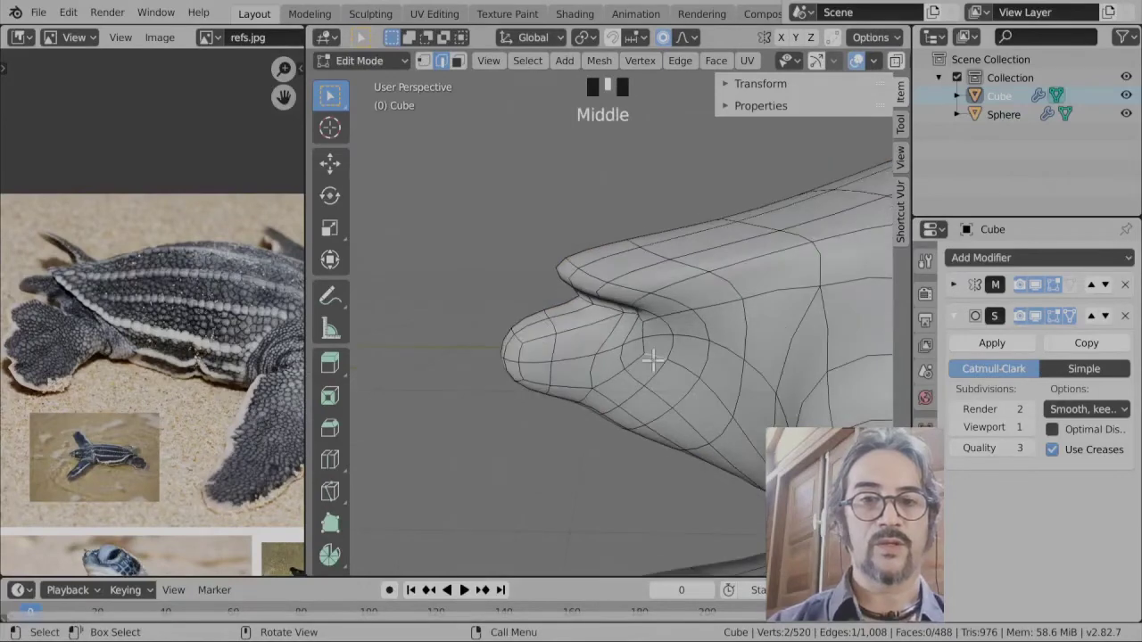
scroll(665, 379, up, 3)
key(g)
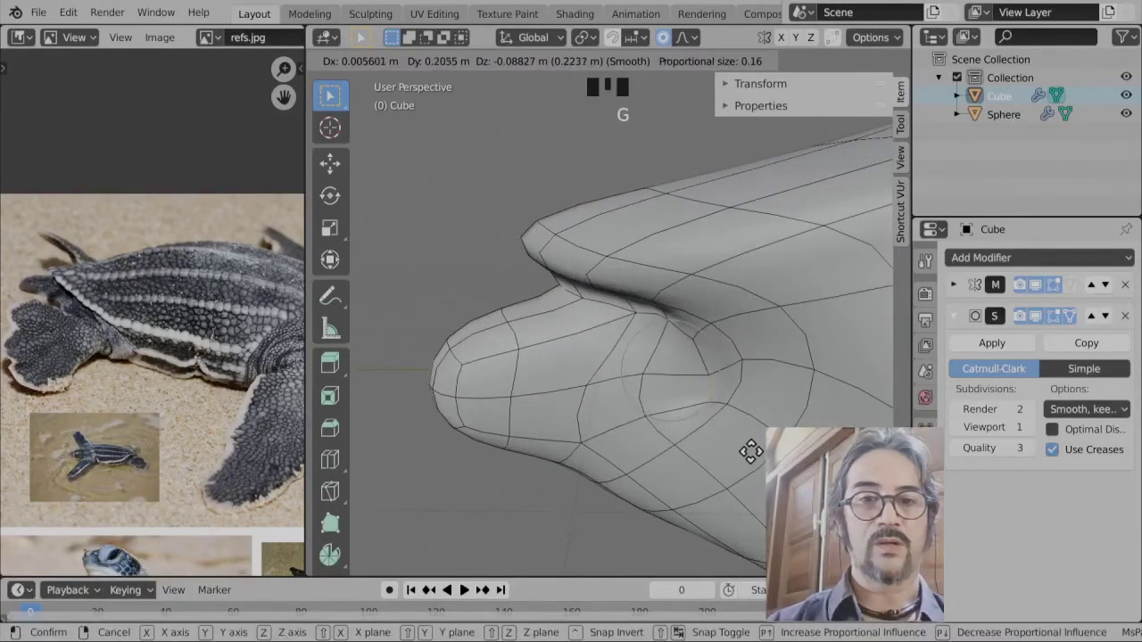
click(751, 456)
key(Tab)
scroll(754, 464, down, 3)
scroll(80, 348, up, 3)
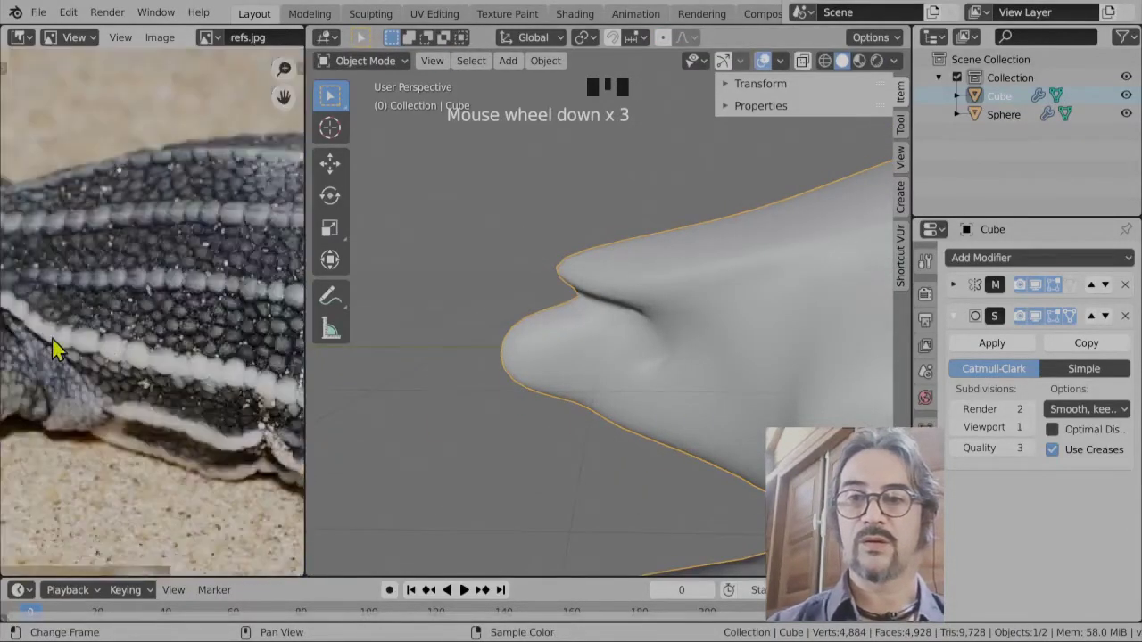
middle_drag(56, 345, 199, 377)
scroll(199, 377, up, 2)
scroll(714, 401, down, 3)
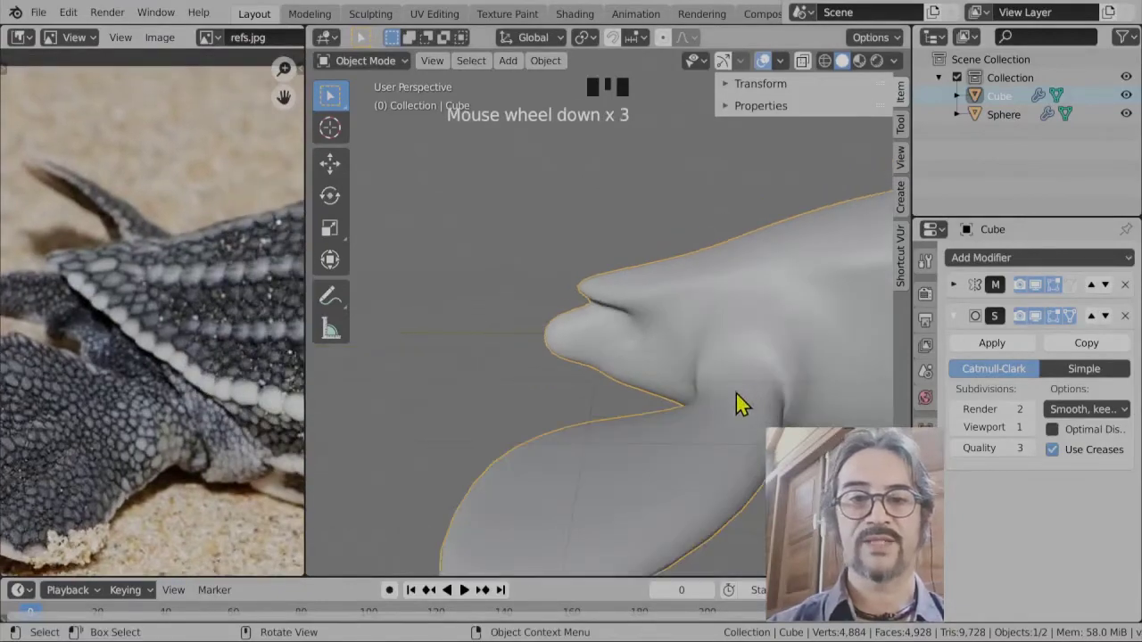
- Move the tail's side edge inward to narrow the tail, and check its shape from behind in Object Mode
key(Tab)
scroll(625, 390, up, 2)
middle_drag(523, 401, 566, 402)
scroll(637, 390, up, 2)
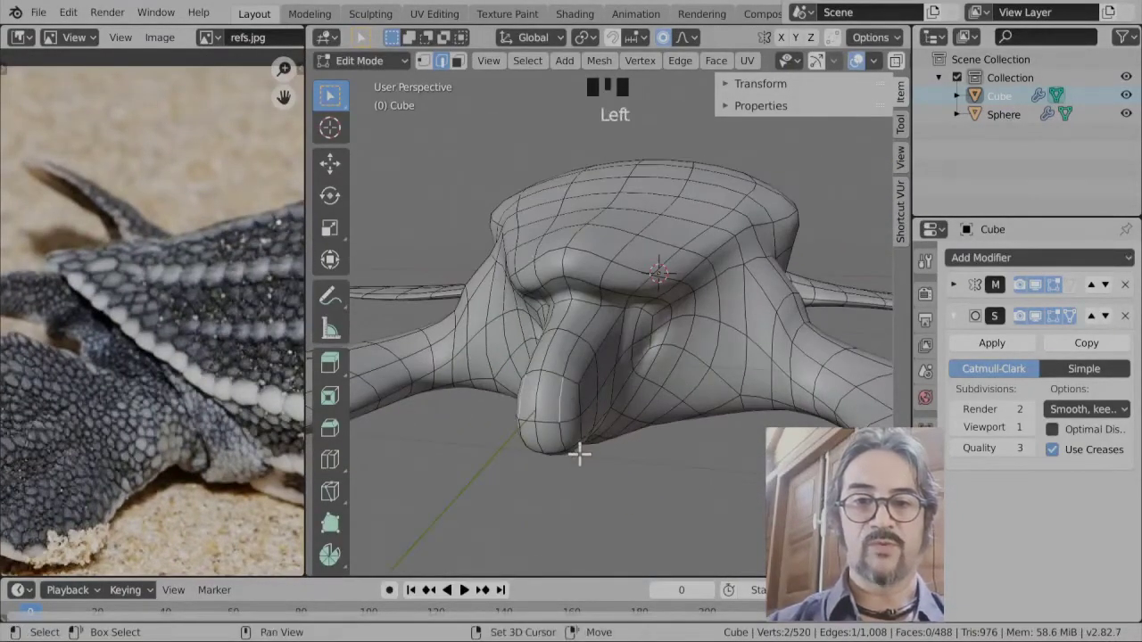
middle_drag(612, 446, 636, 433)
key(g)
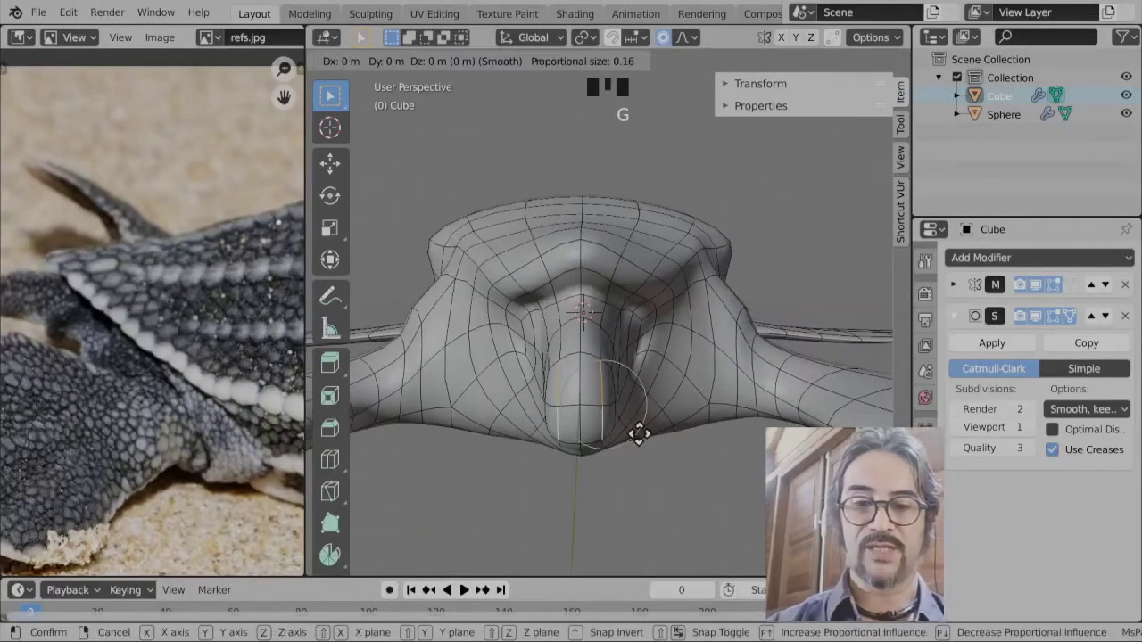
click(629, 439)
key(Tab)
scroll(687, 395, down, 2)
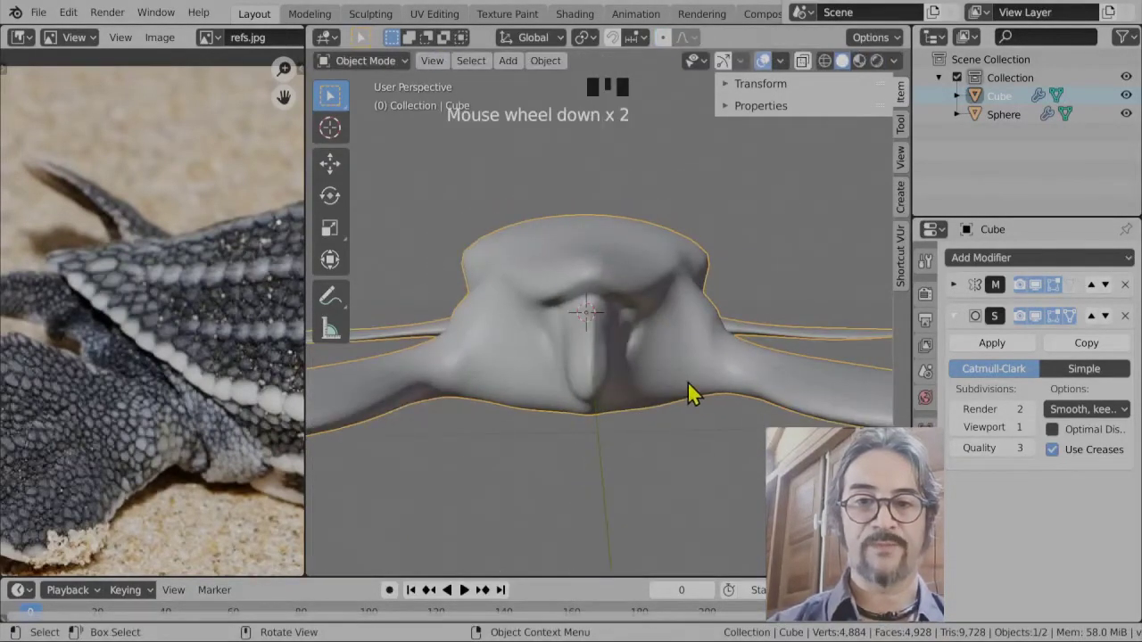
middle_drag(688, 395, 683, 449)
scroll(650, 426, up, 2)
- In top view, move the middle of the rear flipper's tip inward to form a notch, and inspect it in perspective
key(Tab)
scroll(693, 400, down, 3)
scroll(644, 459, up, 2)
key(KP_7)
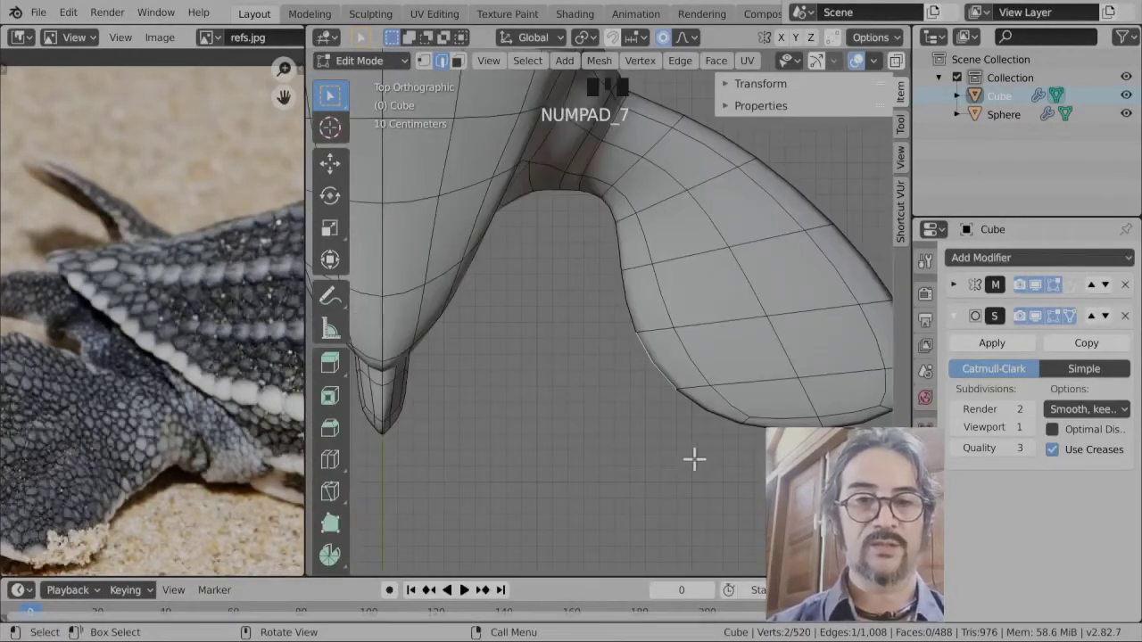
scroll(746, 473, down, 2)
shift+middle_drag(745, 473, 637, 407)
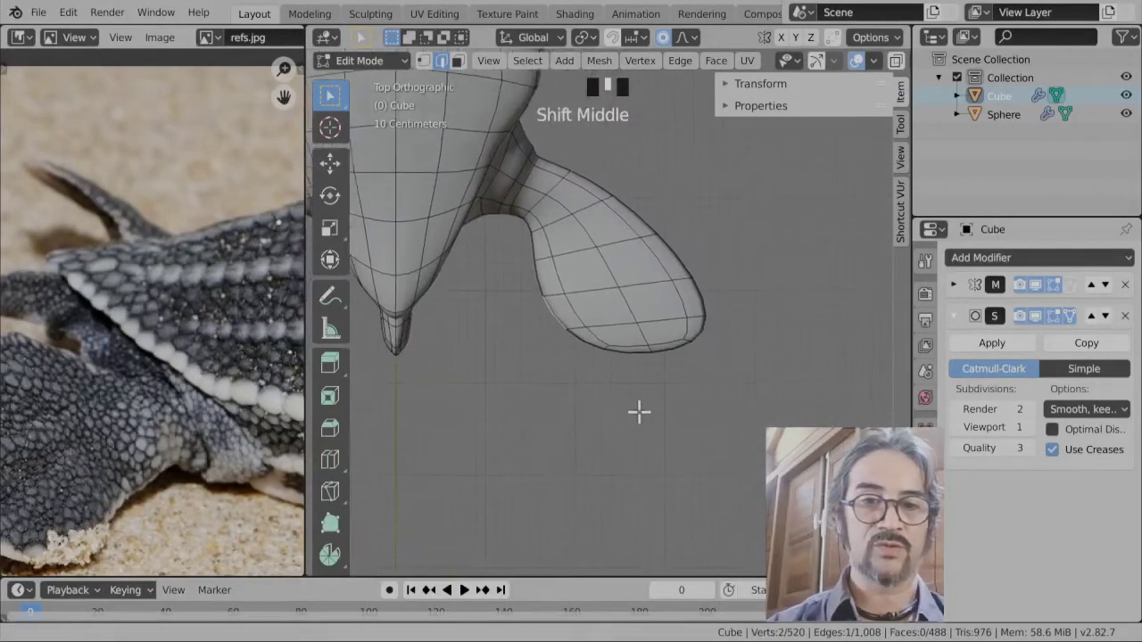
scroll(667, 407, up, 3)
key(g)
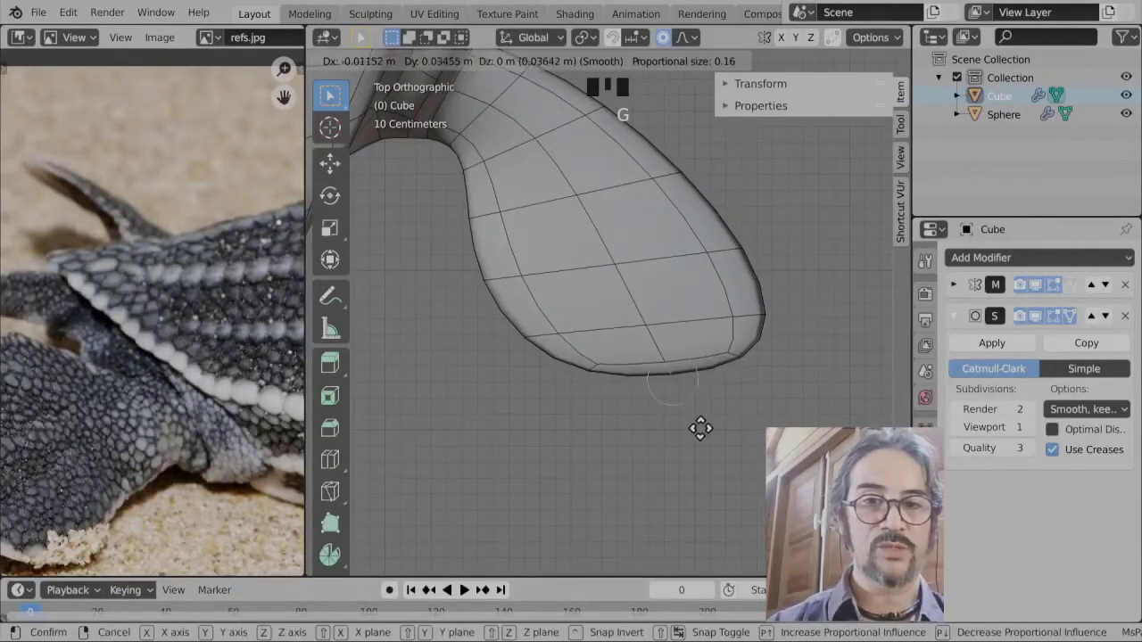
click(678, 379)
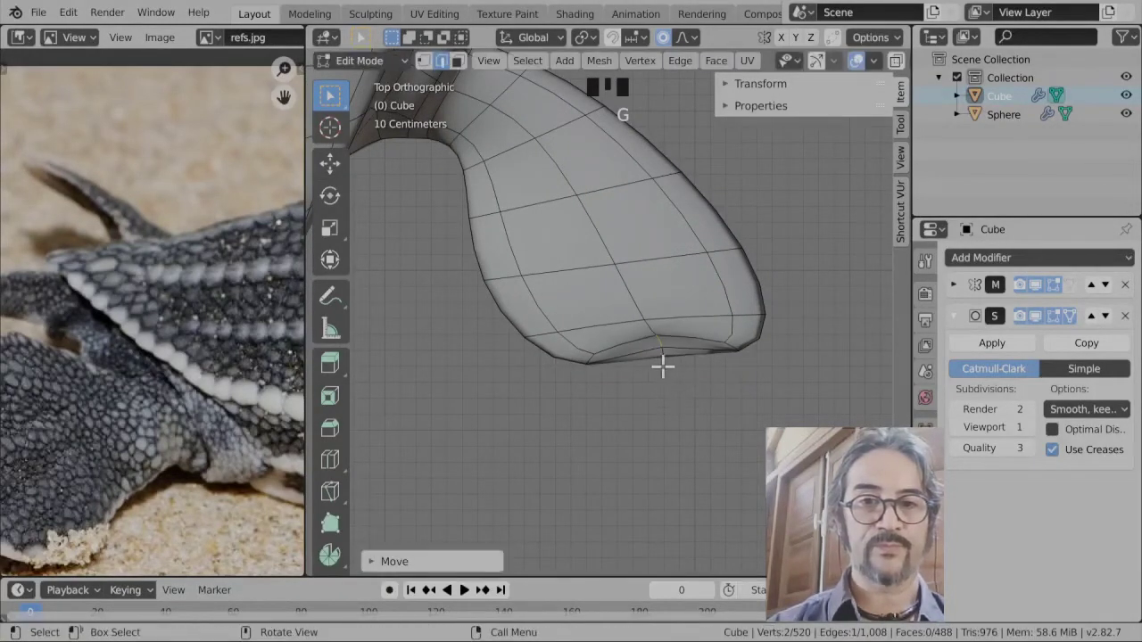
middle_drag(691, 417, 664, 340)
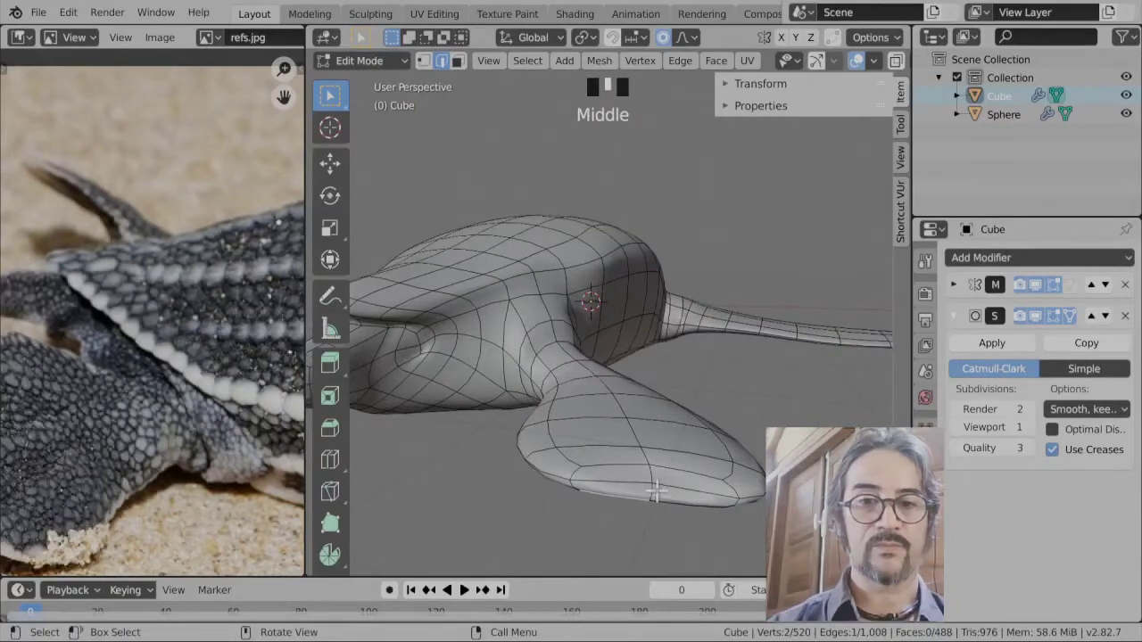
- From below, move the middle edge of the rear flipper's tip inward about 0.4 m, and compare the notch with the reference photo's flipper
middle_drag(661, 540, 642, 258)
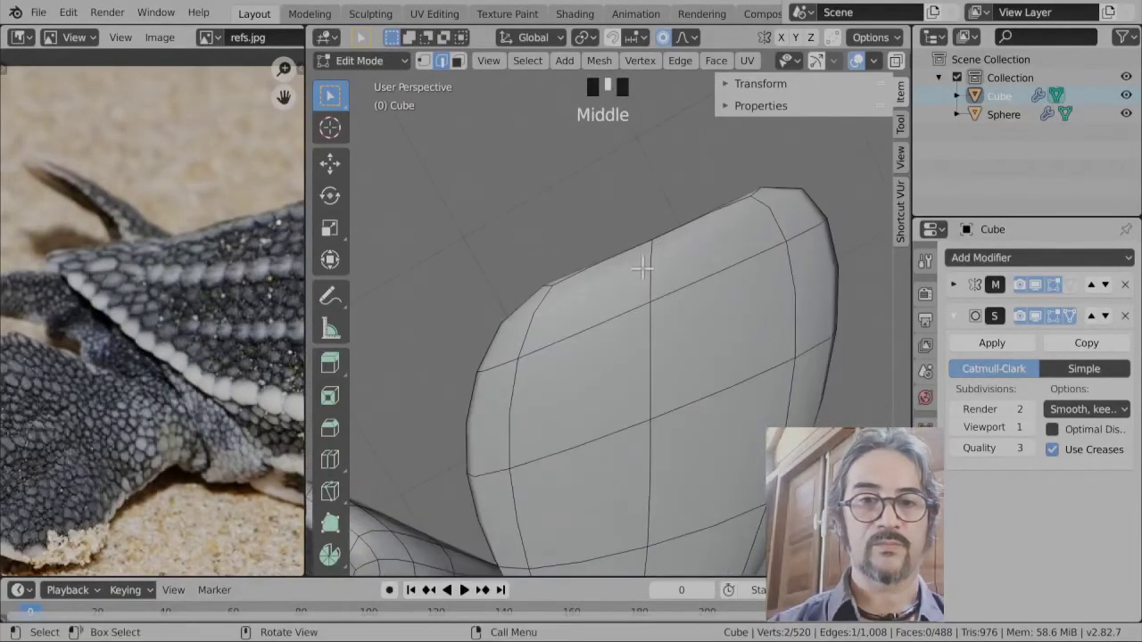
scroll(648, 300, down, 3)
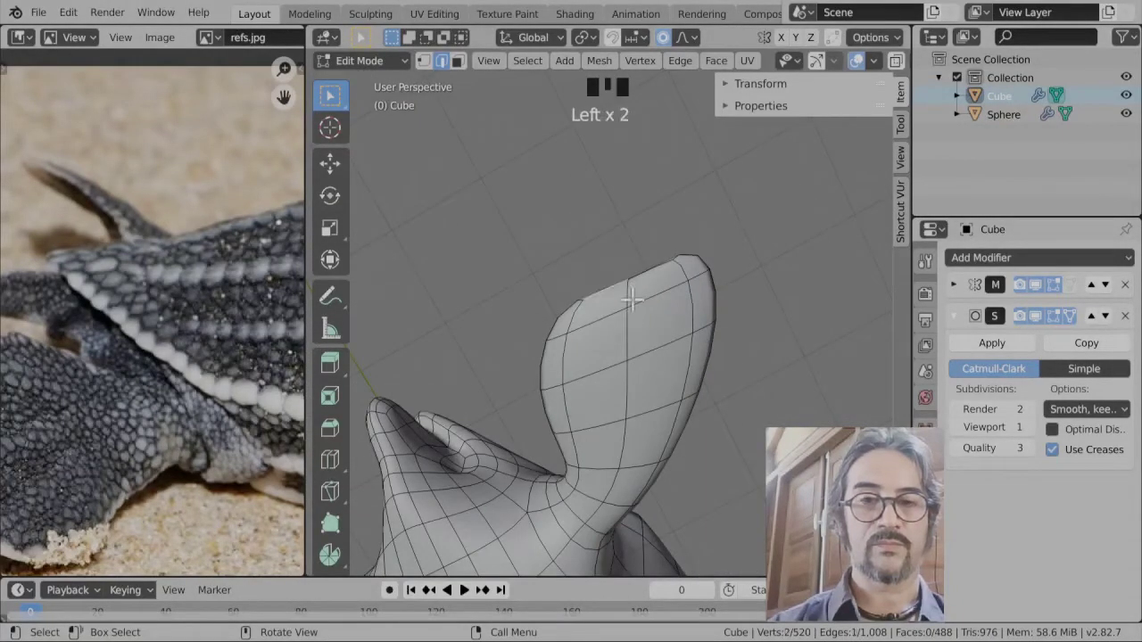
key(g)
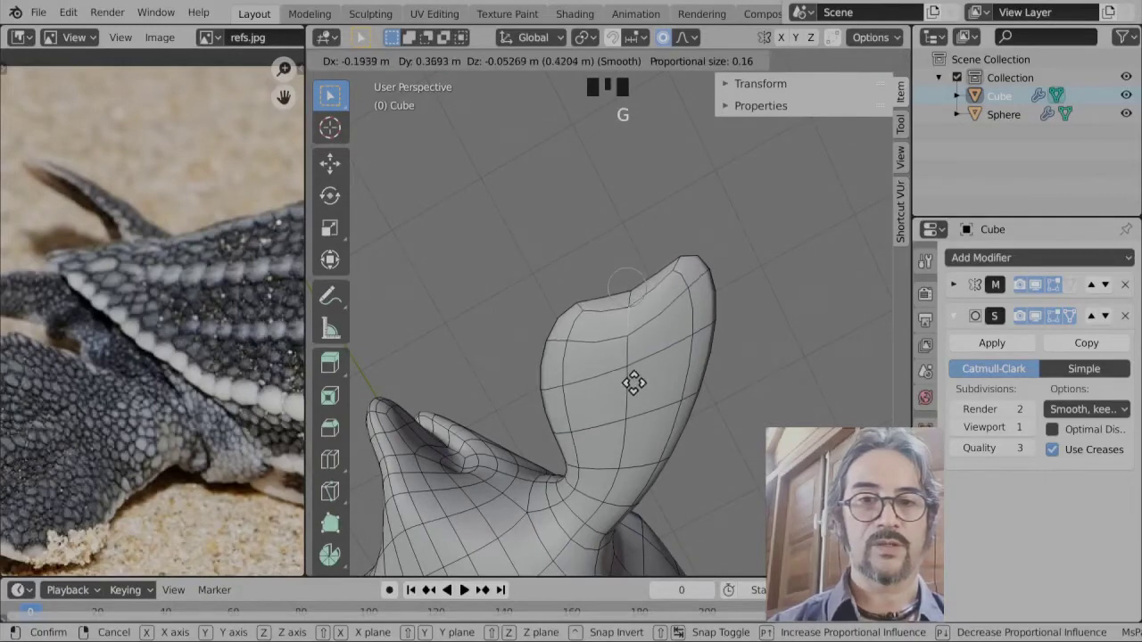
click(634, 391)
middle_drag(632, 337, 633, 561)
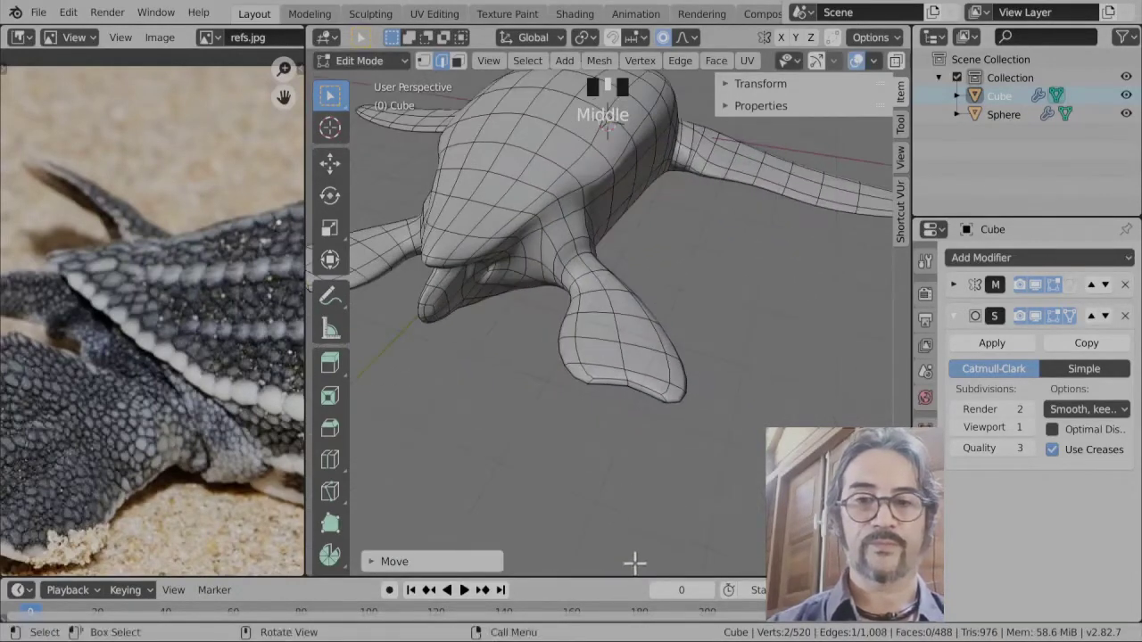
scroll(56, 410, down, 2)
scroll(592, 475, up, 2)
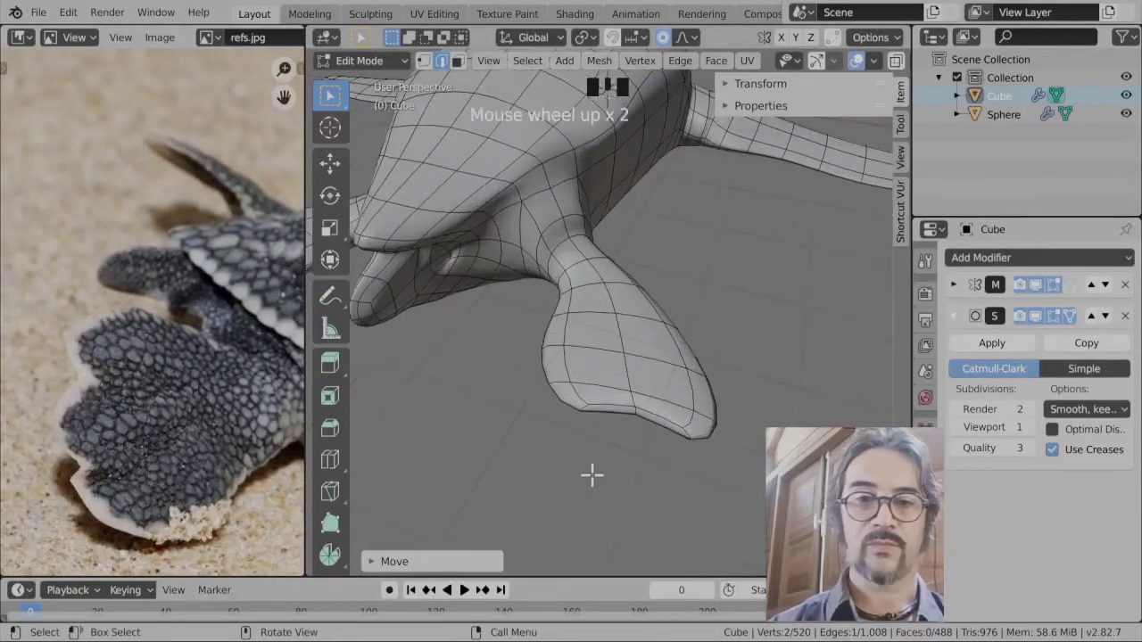
- In top view, move the middle edge of the flipper's tip outward about 0.34 m with proportional size 0.12
click(633, 487)
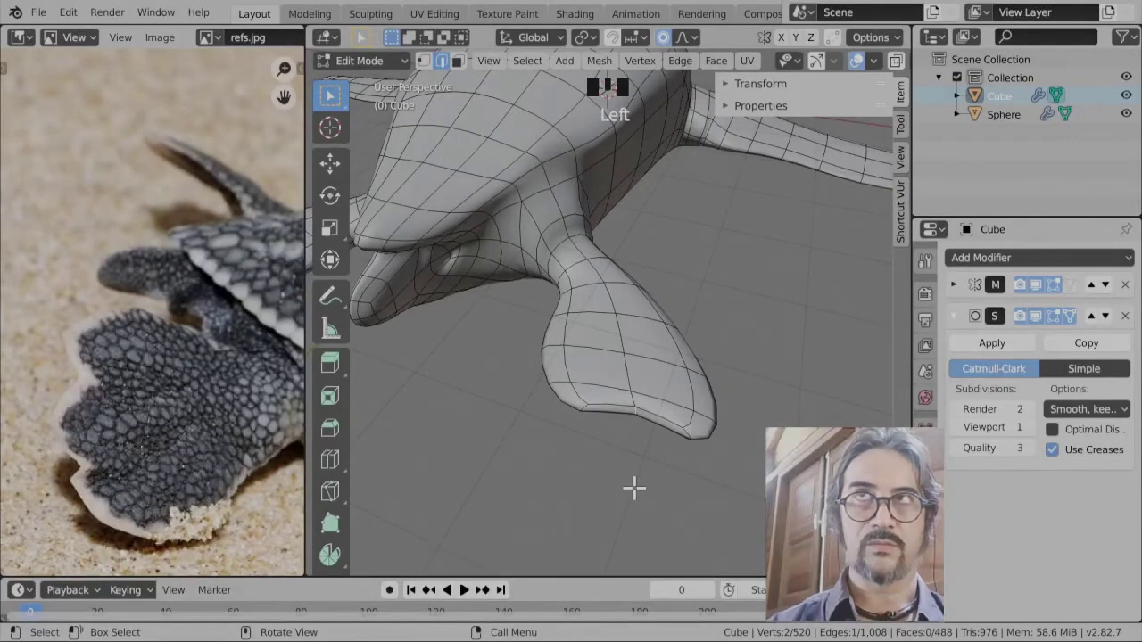
key(KP_7)
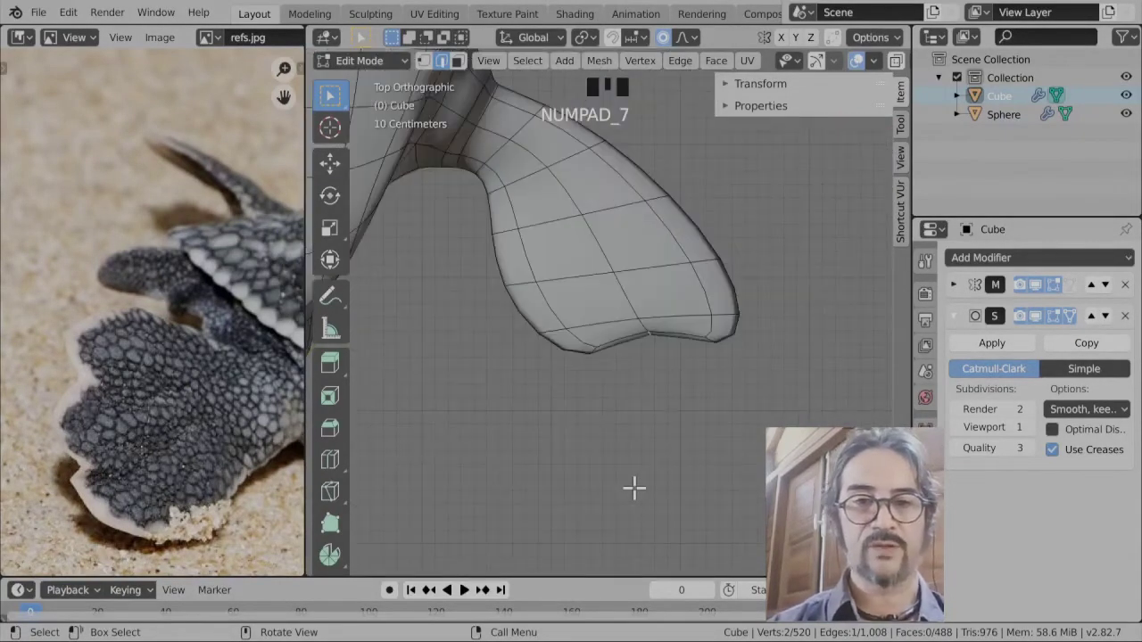
key(g)
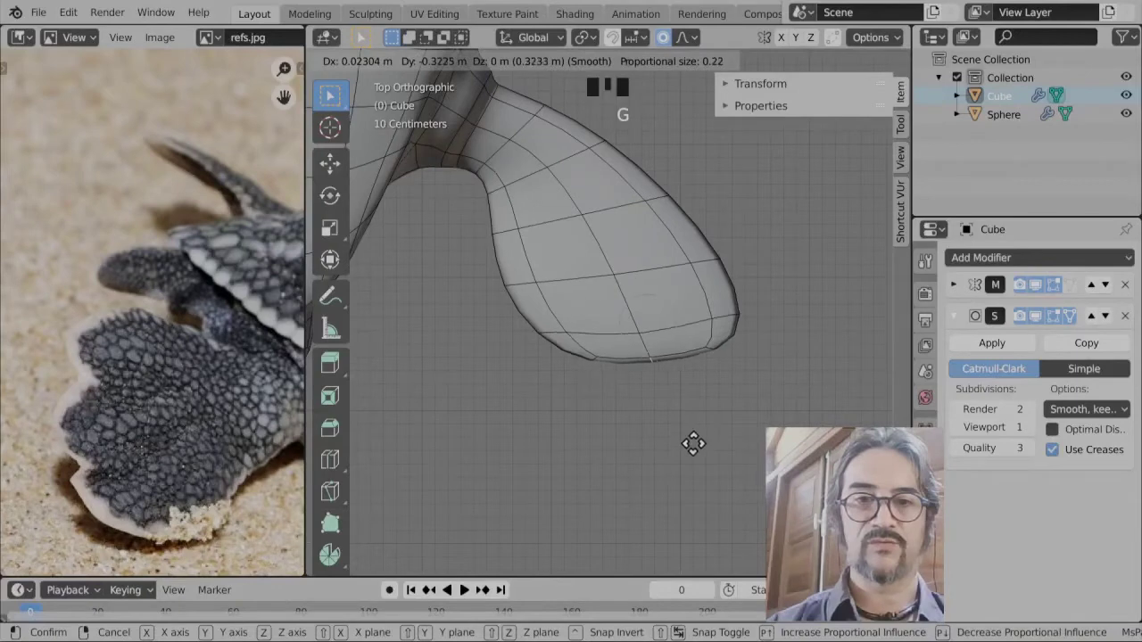
scroll(693, 430, up, 6)
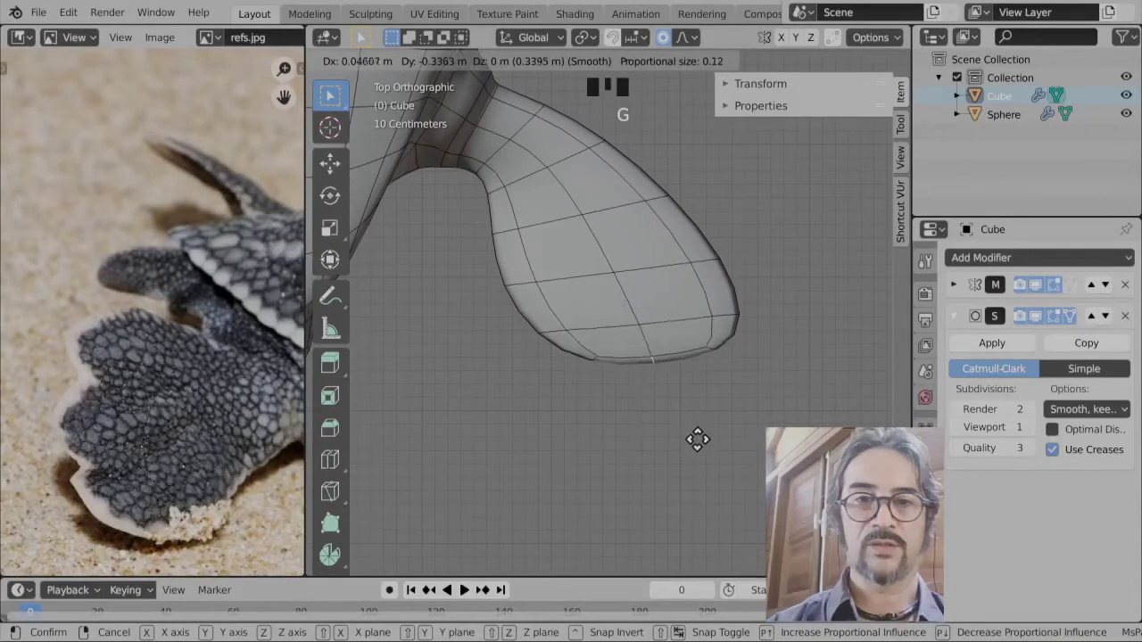
click(605, 395)
- Move the tip edges on both sides of the middle slightly inward, about 0.1 m each
click(614, 353)
key(g)
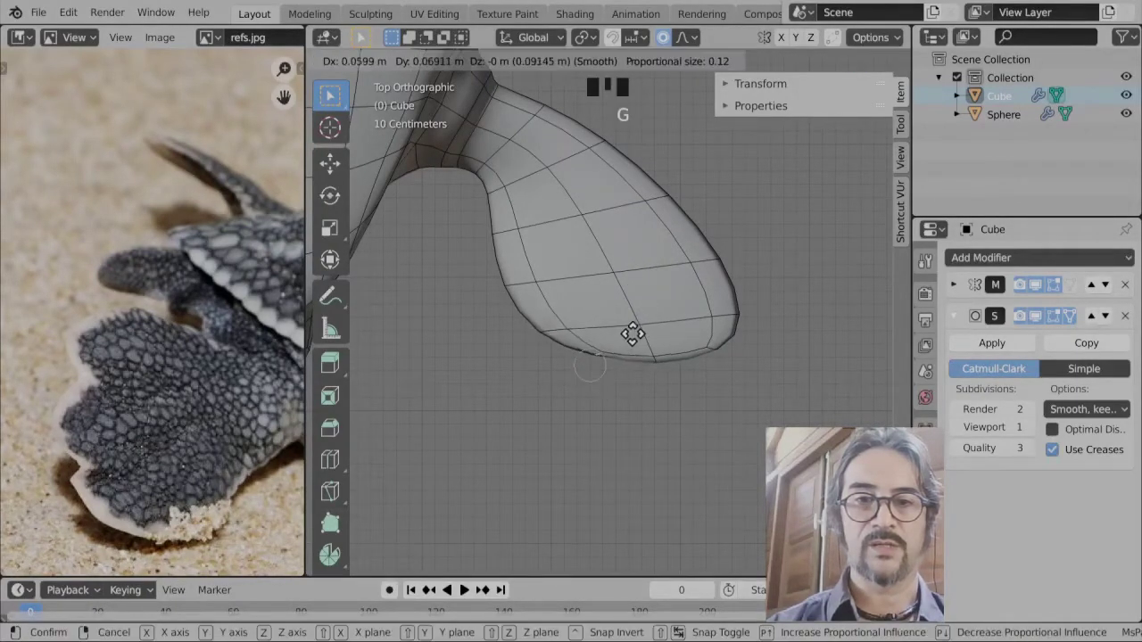
click(644, 326)
click(724, 345)
key(g)
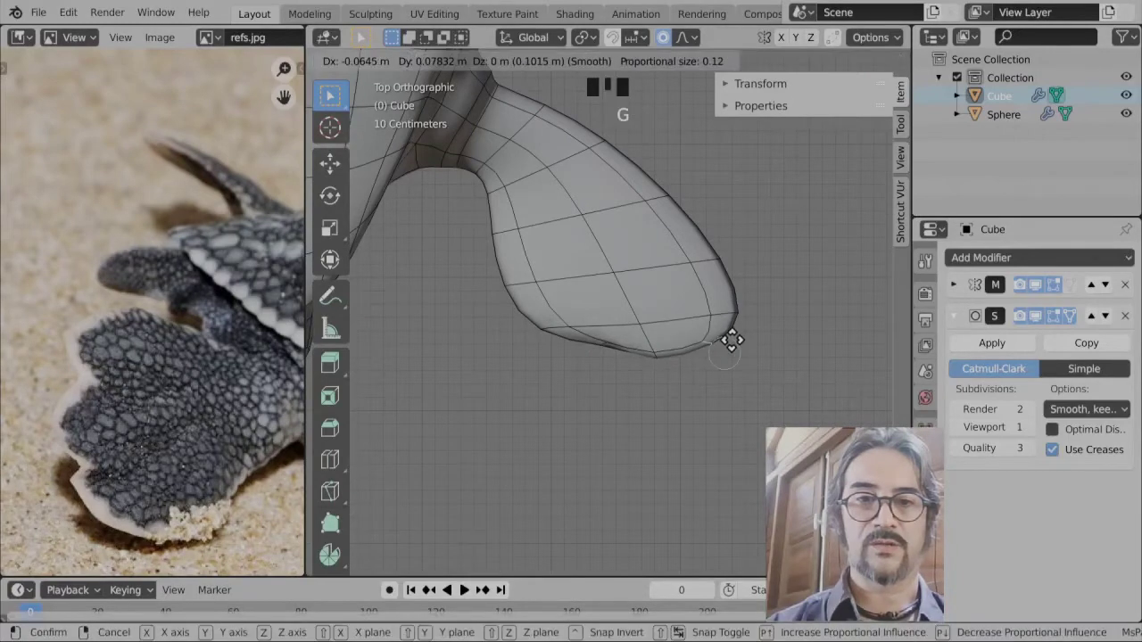
click(719, 330)
- Pull the edges at the inner and outer corners of the flipper's tip outward to widen and square it
click(524, 322)
key(g)
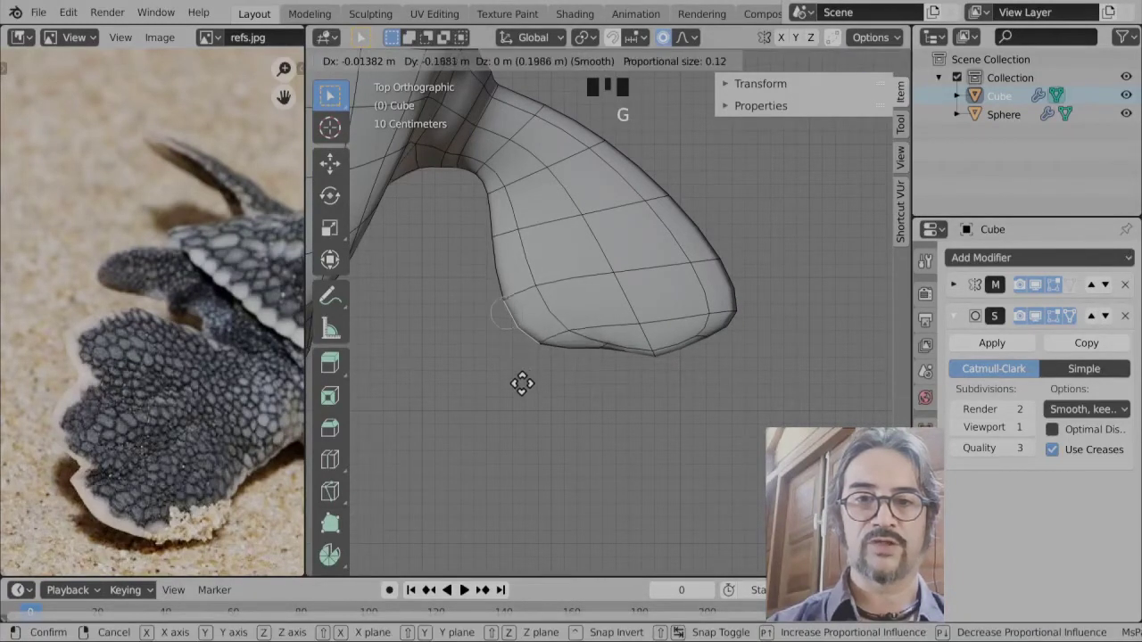
click(522, 417)
click(751, 293)
key(g)
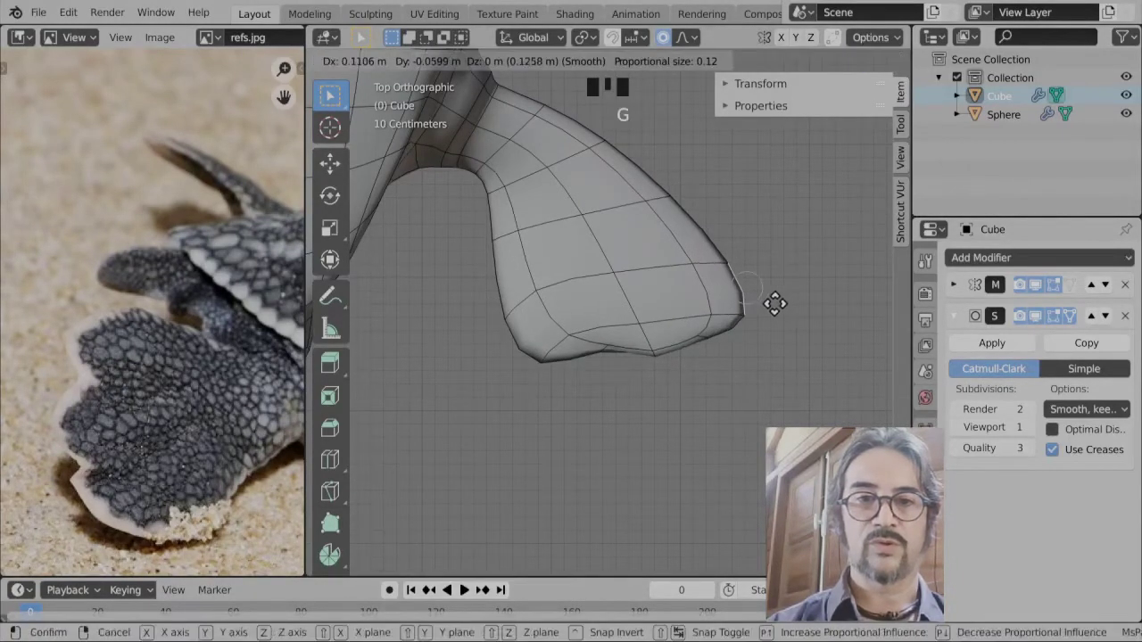
click(790, 313)
- Rotate and move the outer corner edge of the flipper's tip farther out
key(r)
key(g)
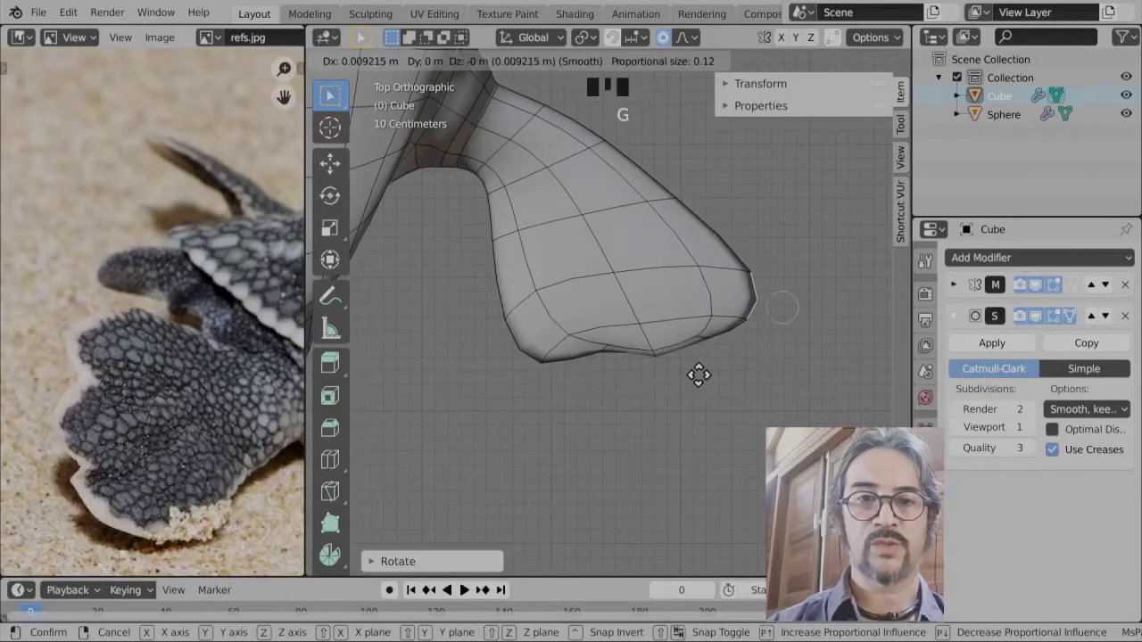
click(733, 398)
key(r)
click(689, 409)
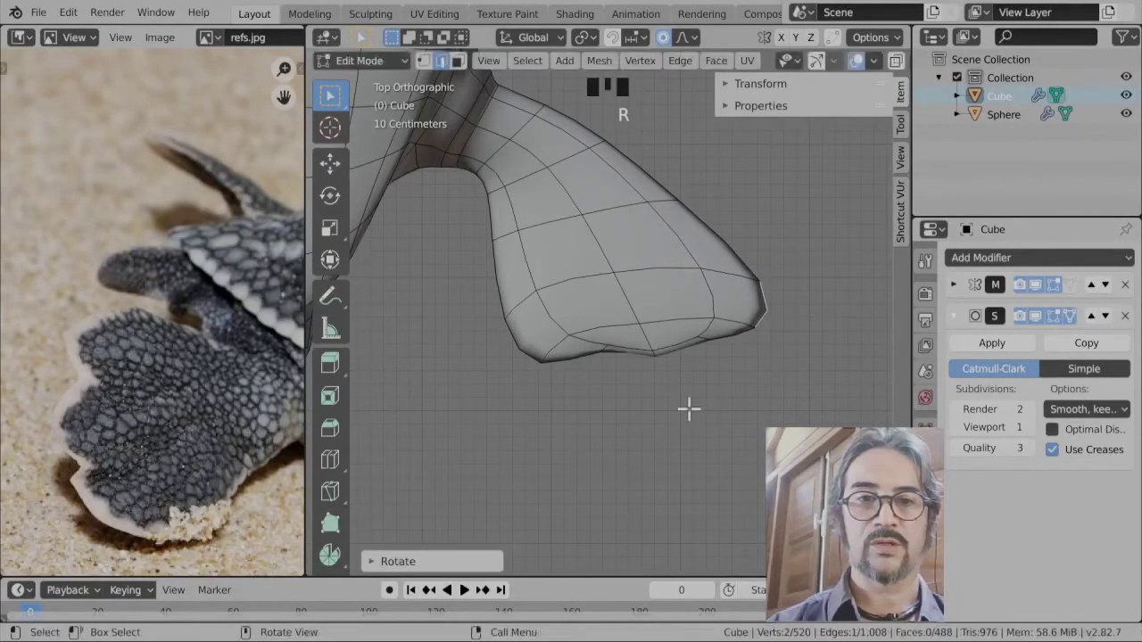
- Move the tip edge beside the outer corner outward, and adjust the edge beside the inner corner
click(731, 333)
key(g)
click(778, 408)
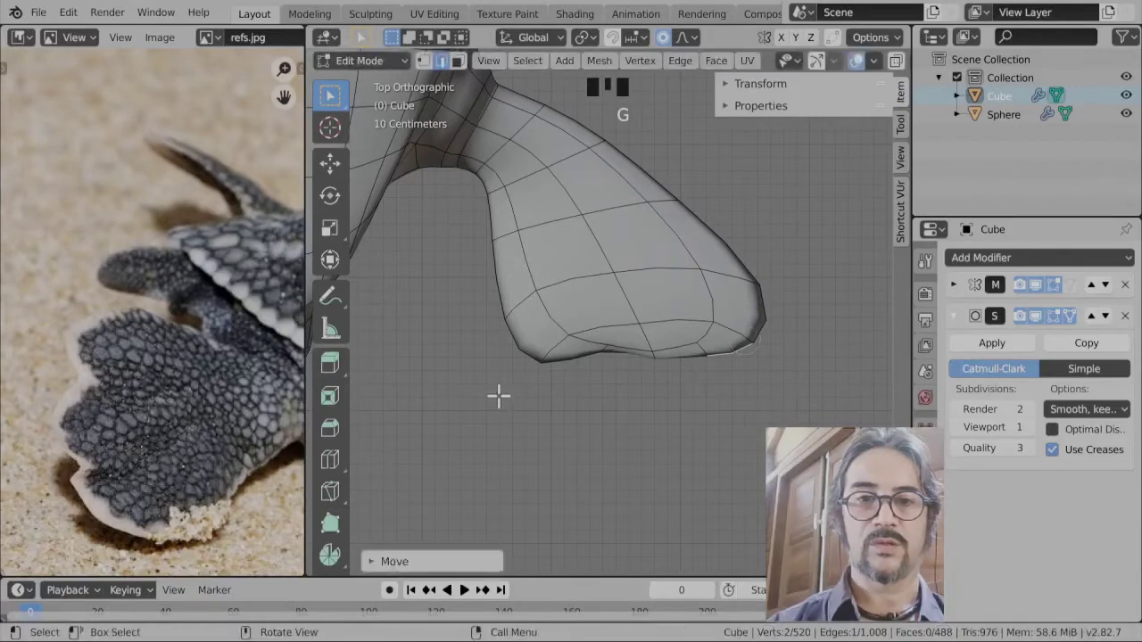
click(552, 365)
key(g)
click(612, 382)
- Rotate and move the tip's middle edges outward to form a rounded lobe between two shallow notches
click(624, 384)
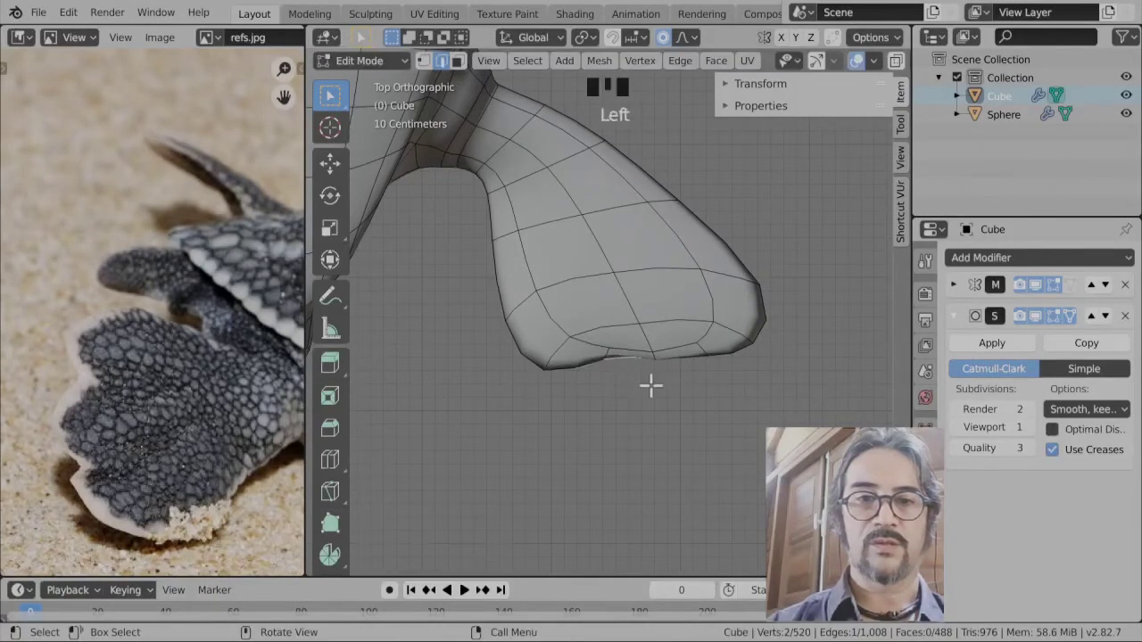
key(r)
click(619, 448)
key(g)
click(713, 387)
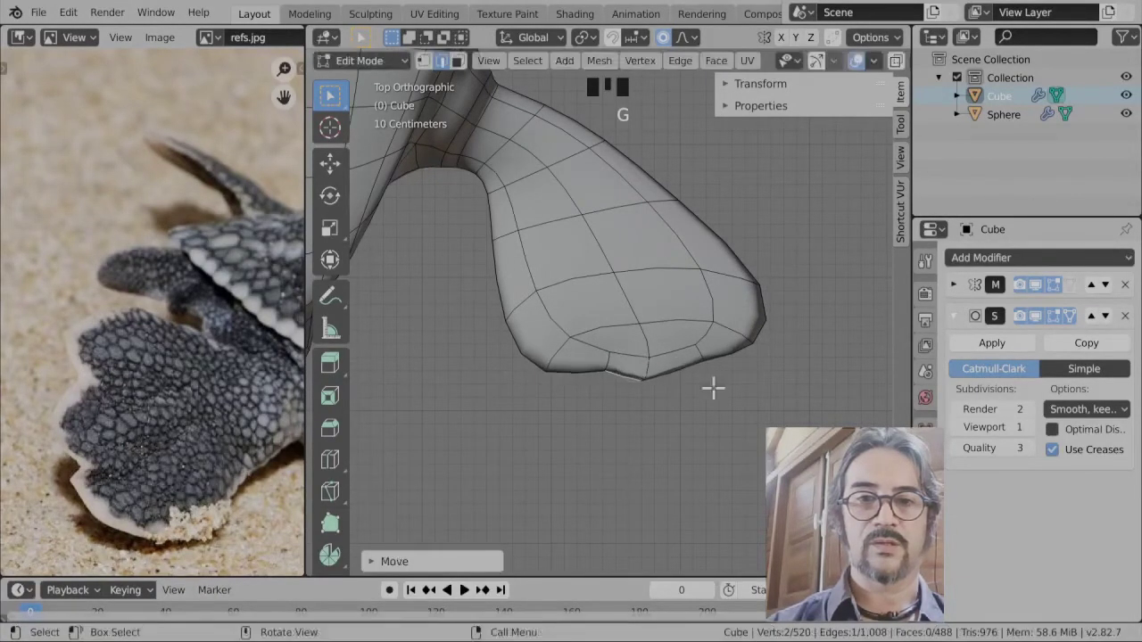
key(g)
click(732, 384)
key(g)
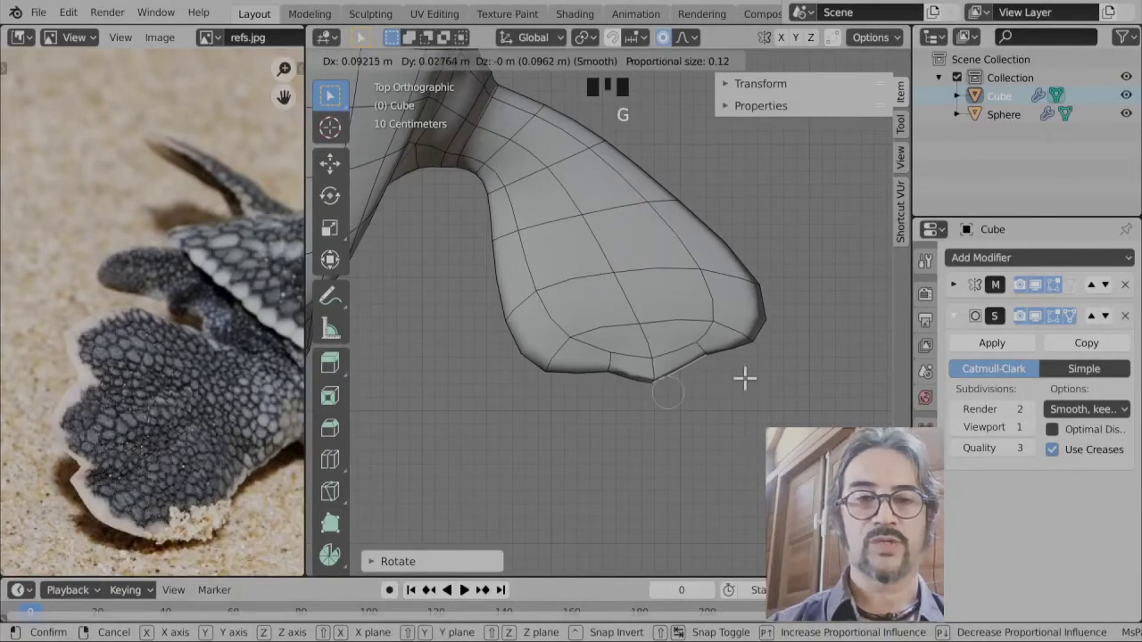
click(740, 375)
- In vertex selection mode, move two vertices on the flipper's middle line toward the body
click(652, 336)
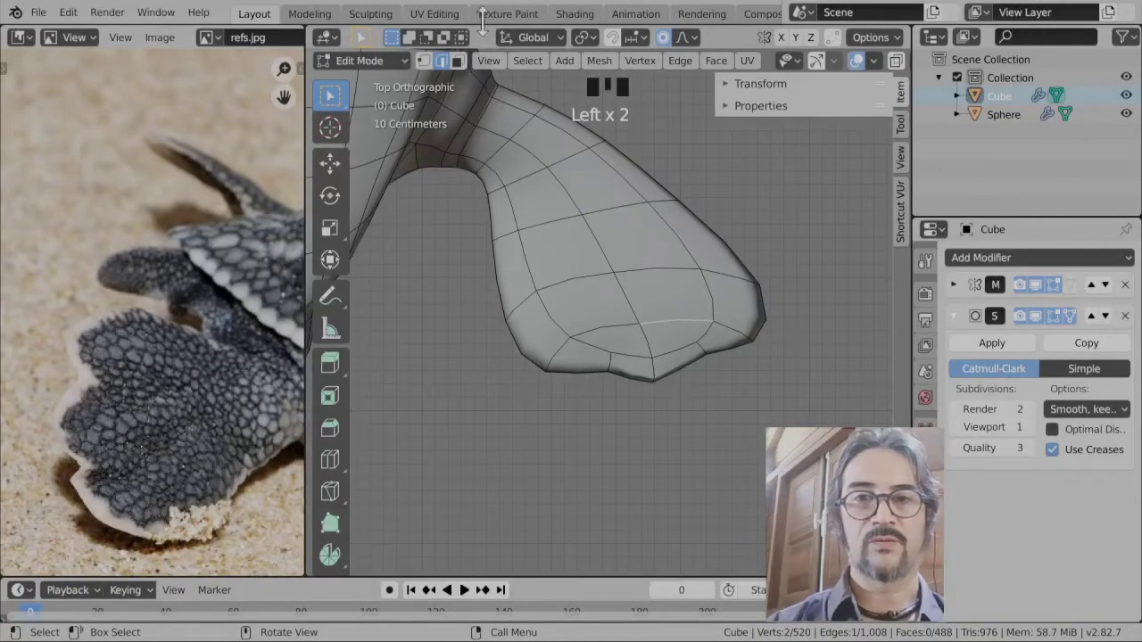
click(423, 61)
key(g)
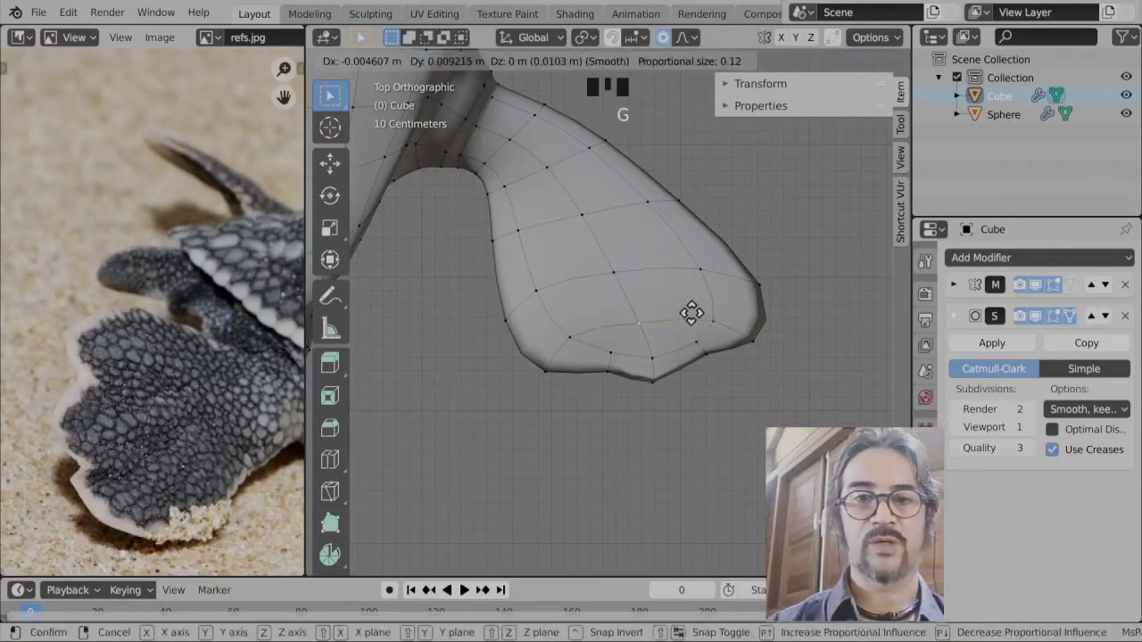
click(683, 276)
key(g)
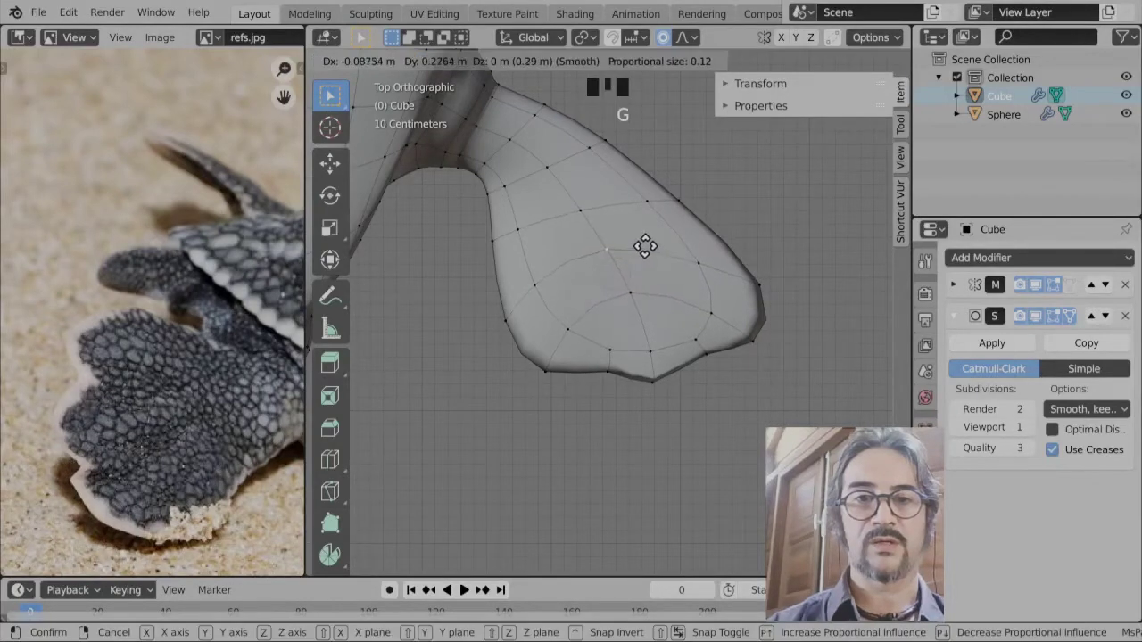
click(640, 240)
- Move the three vertices in the row just inside the flipper's tip inward to even out the surface grid
click(656, 351)
key(g)
click(644, 294)
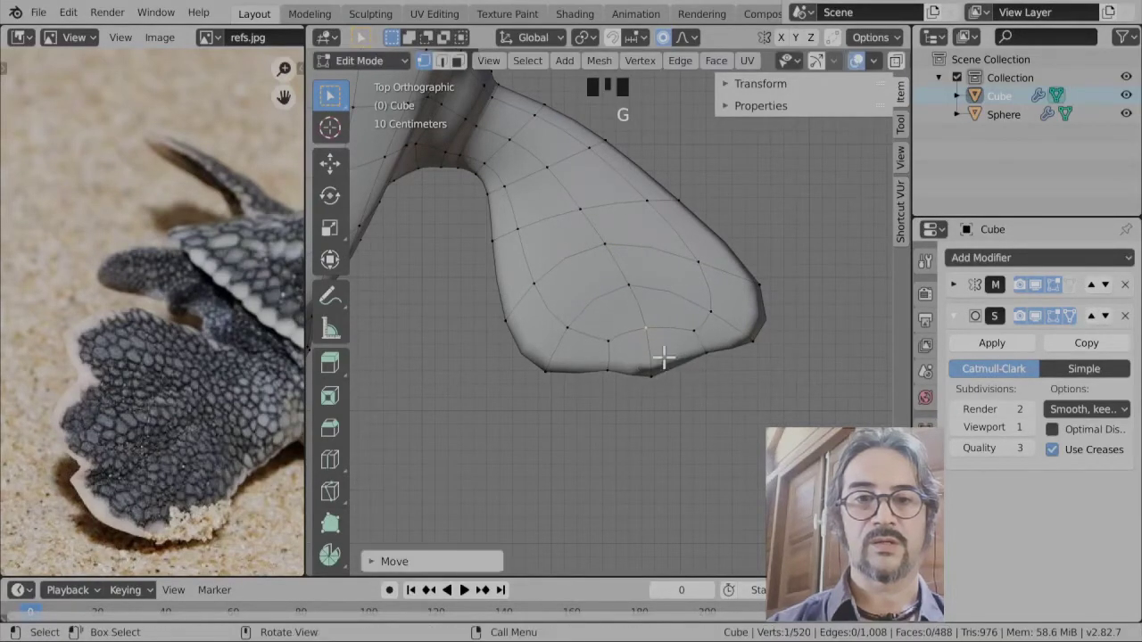
key(g)
click(619, 296)
click(692, 331)
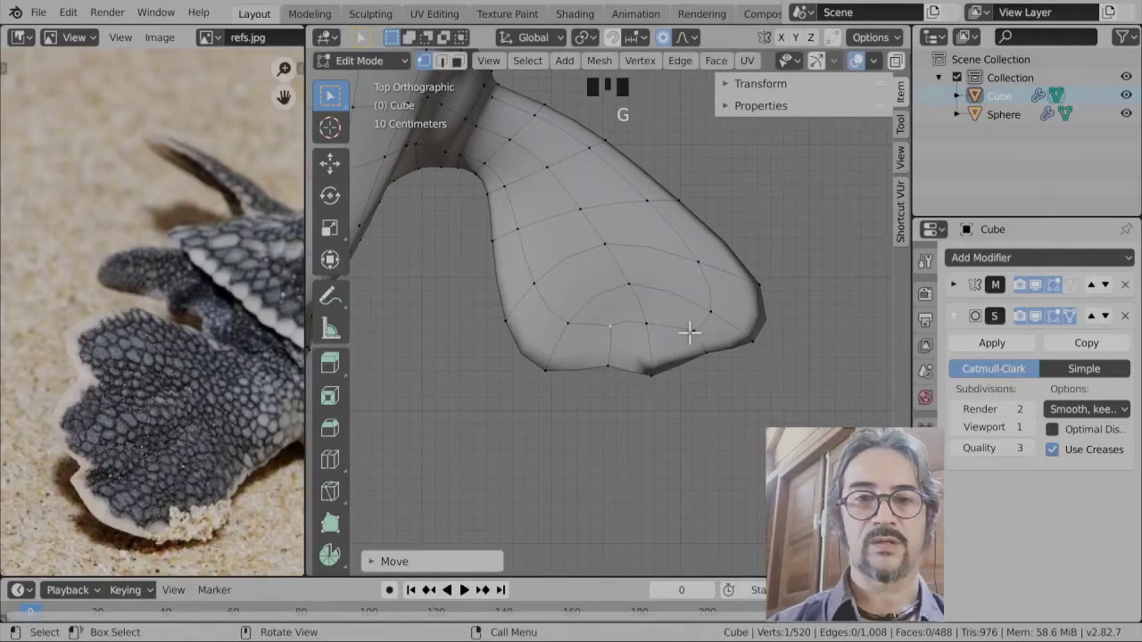
key(g)
click(680, 322)
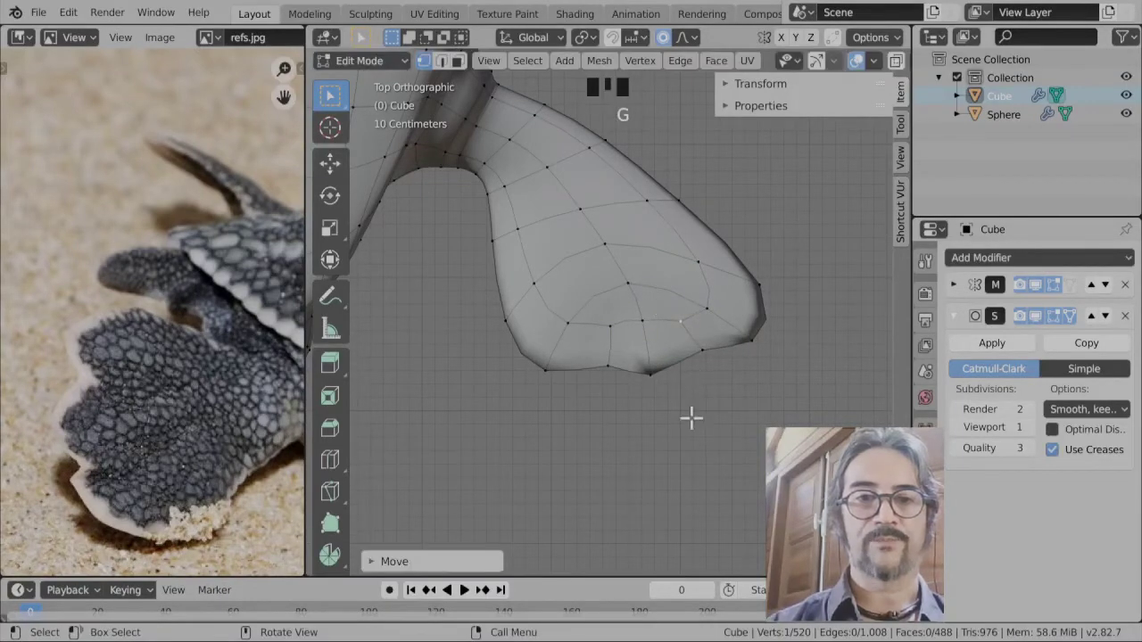
- View the flipper from below and move two underside vertices on its middle line toward the body
middle_drag(692, 418, 652, 400)
scroll(626, 346, down, 2)
click(640, 335)
key(g)
click(653, 361)
key(g)
click(641, 377)
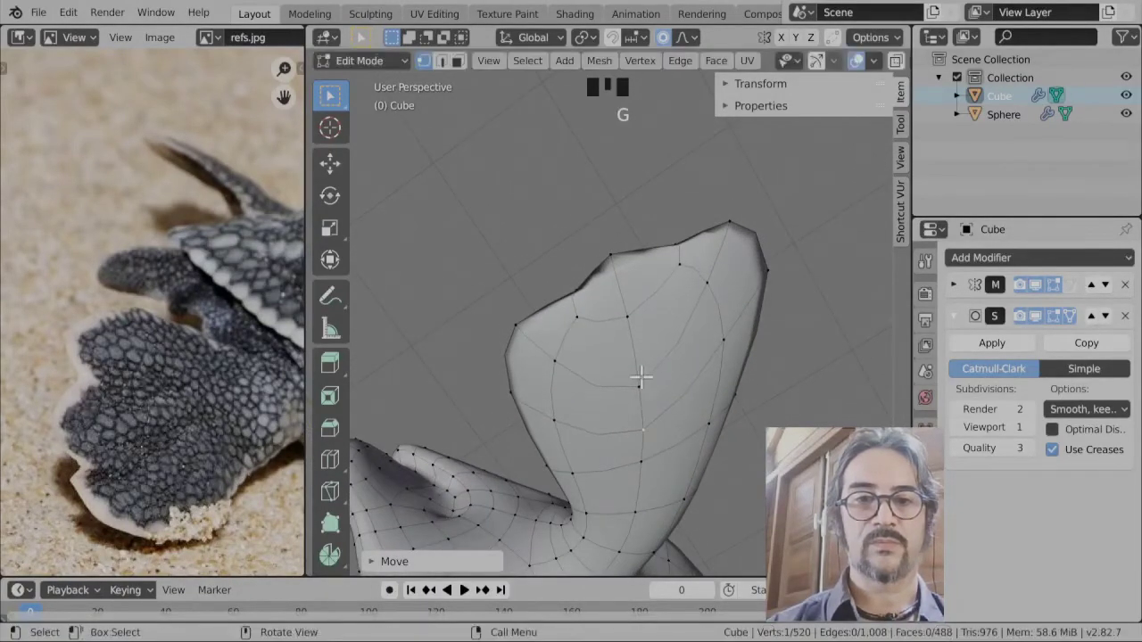
- Reposition the two underside middle-line vertices closer to the flipper's tip, spacing them more evenly
click(641, 377)
key(g)
click(624, 310)
key(g)
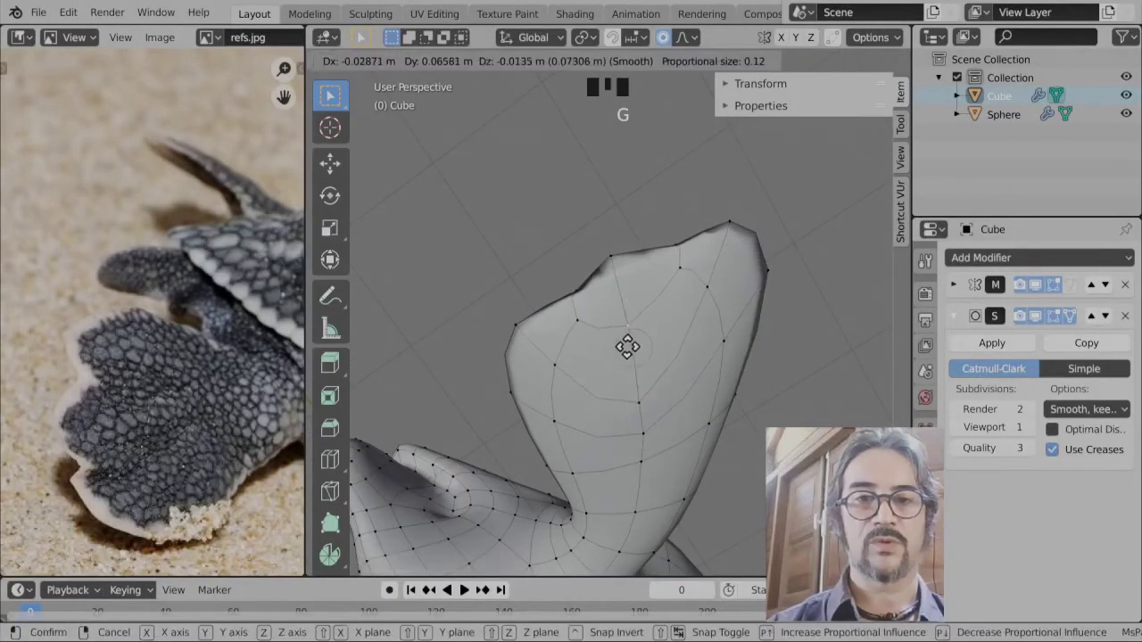
click(627, 347)
- Shift the underside vertex beside the tip's notch to follow the lobed outline
click(573, 325)
key(g)
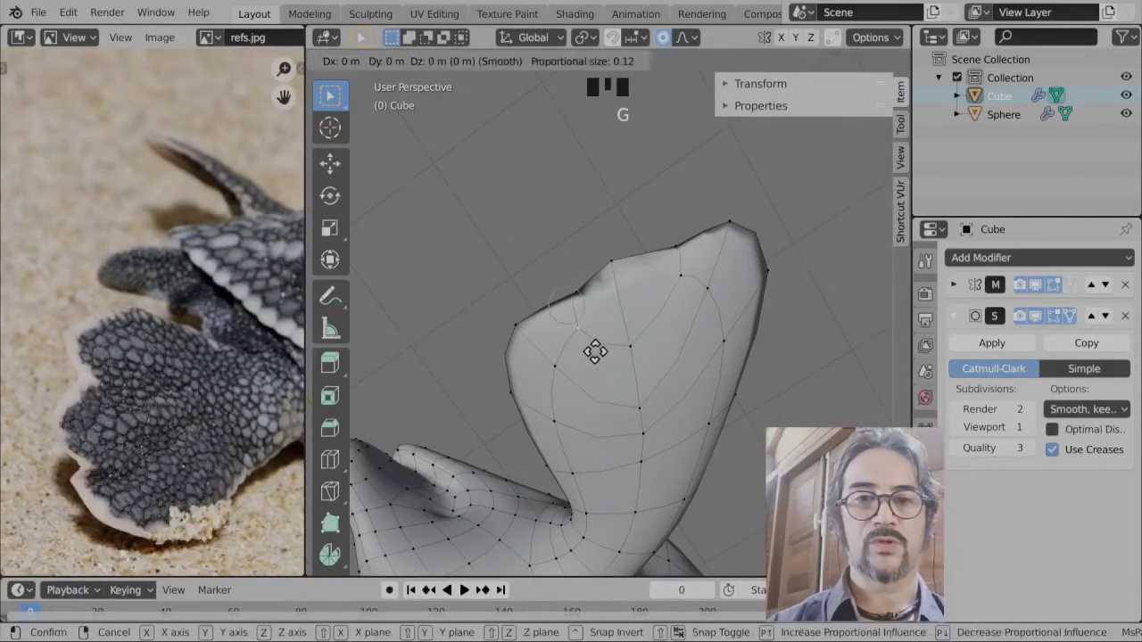
click(637, 314)
key(g)
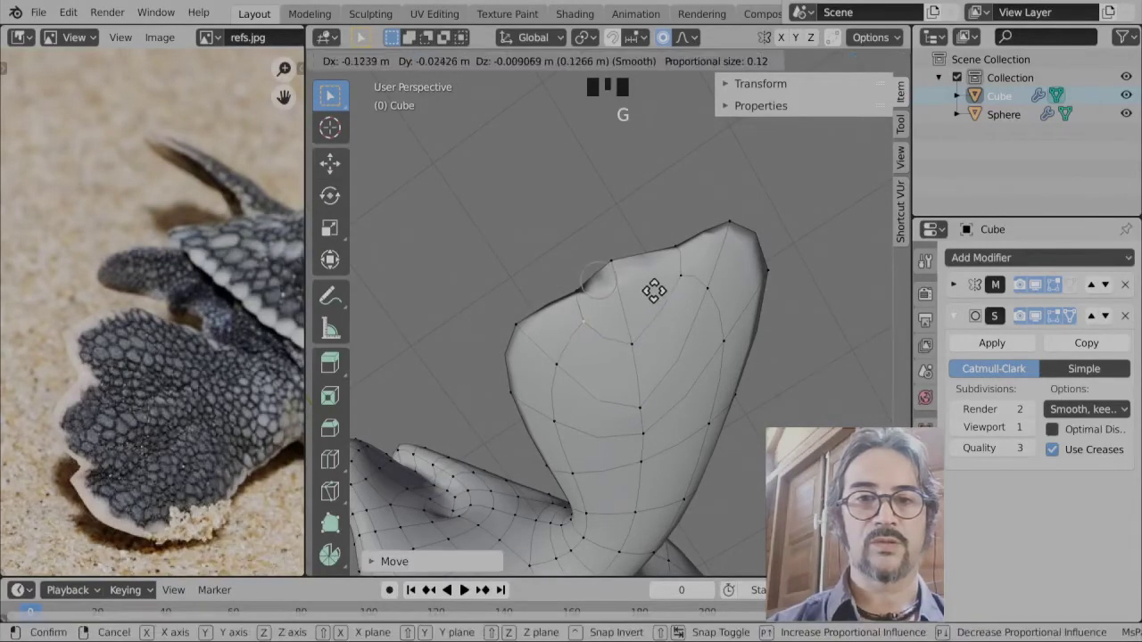
click(678, 269)
- Move the underside vertex near the flipper's outer side about 0.18 m toward its base, and check the smooth shape in Object Mode
middle_drag(684, 262, 543, 316)
key(g)
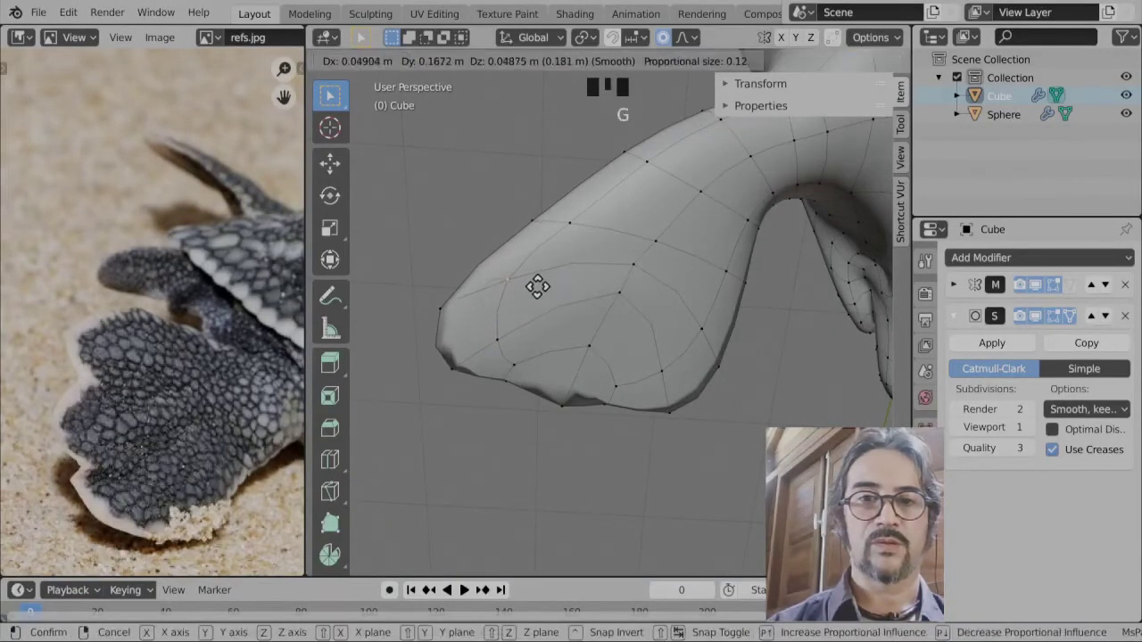
click(536, 287)
scroll(459, 331, down, 2)
key(Tab)
middle_drag(520, 351, 675, 535)
scroll(652, 414, up, 3)
key(Tab)
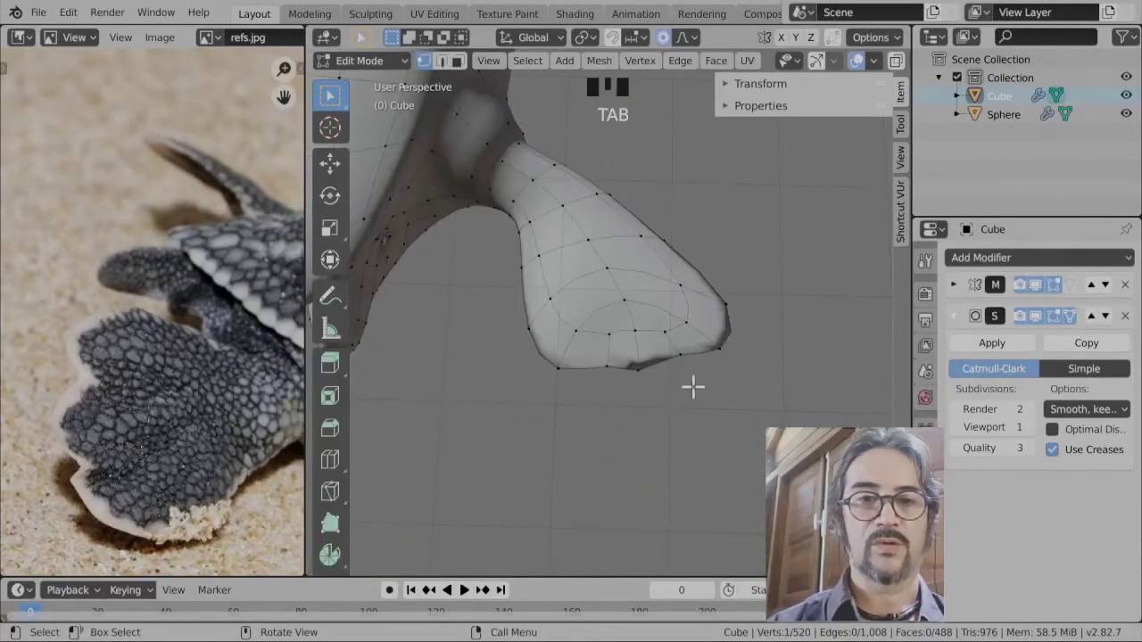
- Adjust the vertex at the middle of the tip's rim, and move the inner-side vertex of the row behind it outward
scroll(695, 392, up, 2)
key(g)
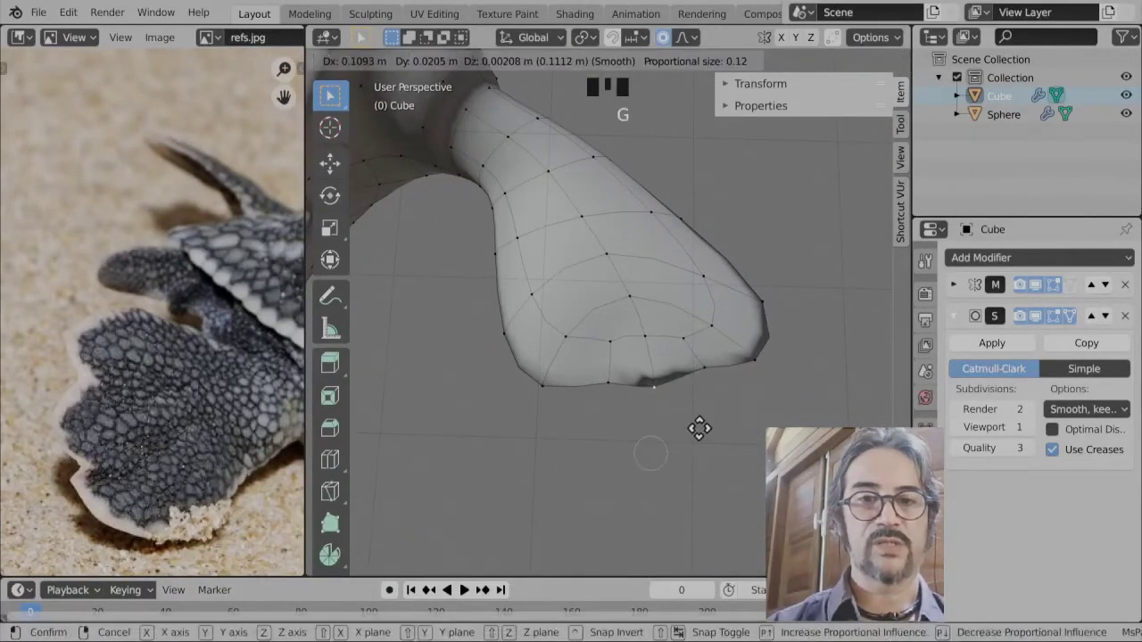
click(686, 428)
click(617, 366)
key(g)
click(614, 419)
- Move the other two vertices of the row behind the tip outward, the last about 0.28 m, and inspect the flipper in Object Mode
click(644, 342)
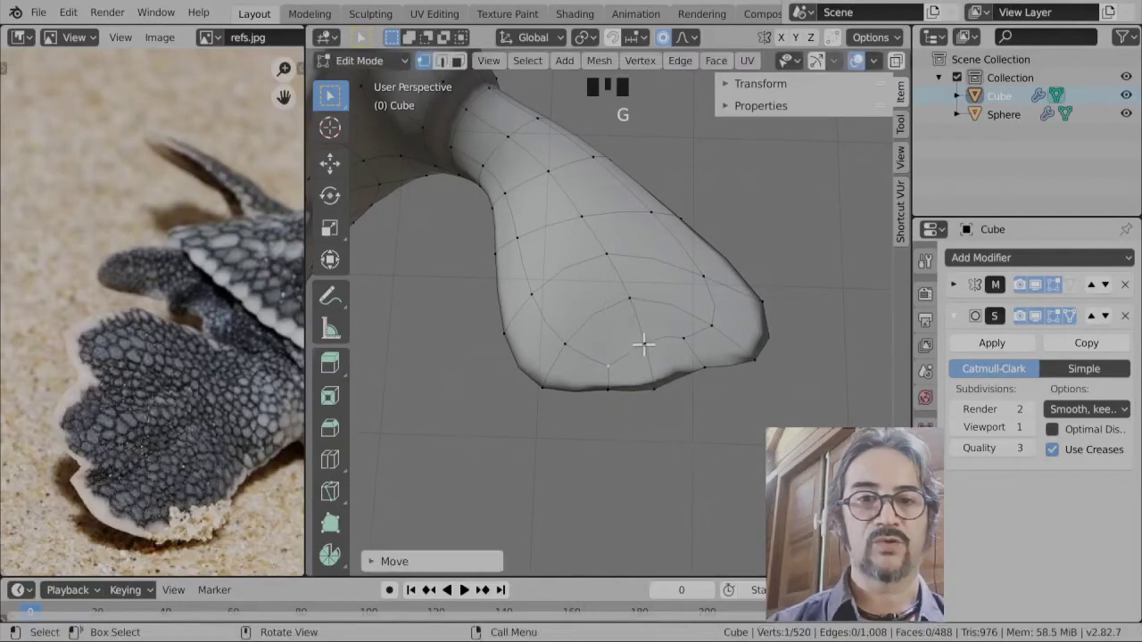
key(g)
click(647, 387)
click(682, 339)
key(g)
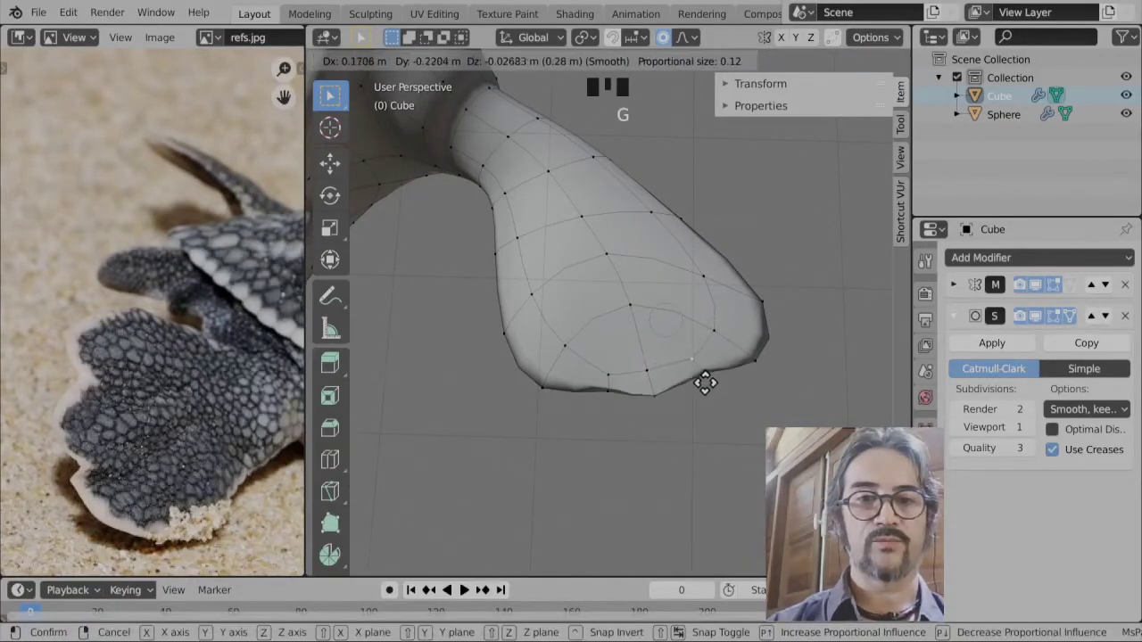
click(705, 382)
scroll(744, 420, down, 2)
key(Tab)
middle_drag(734, 438, 668, 407)
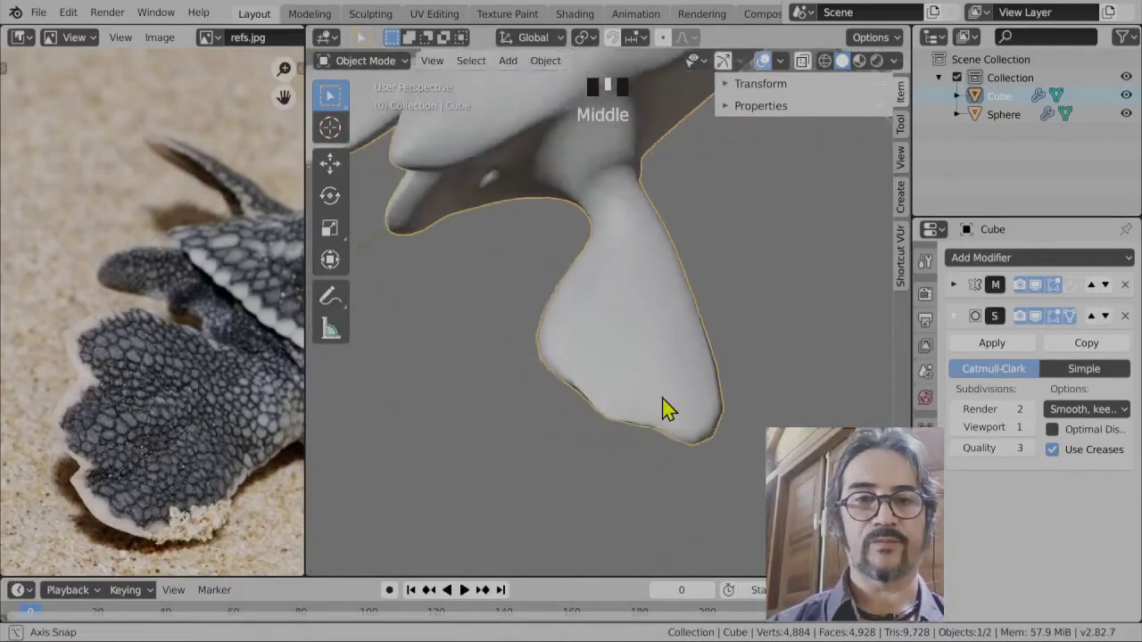
- In Edit Mode, move the inner-side vertex of the row behind the rear flipper's tip outward toward the rim
key(Tab)
scroll(625, 412, up, 3)
click(553, 355)
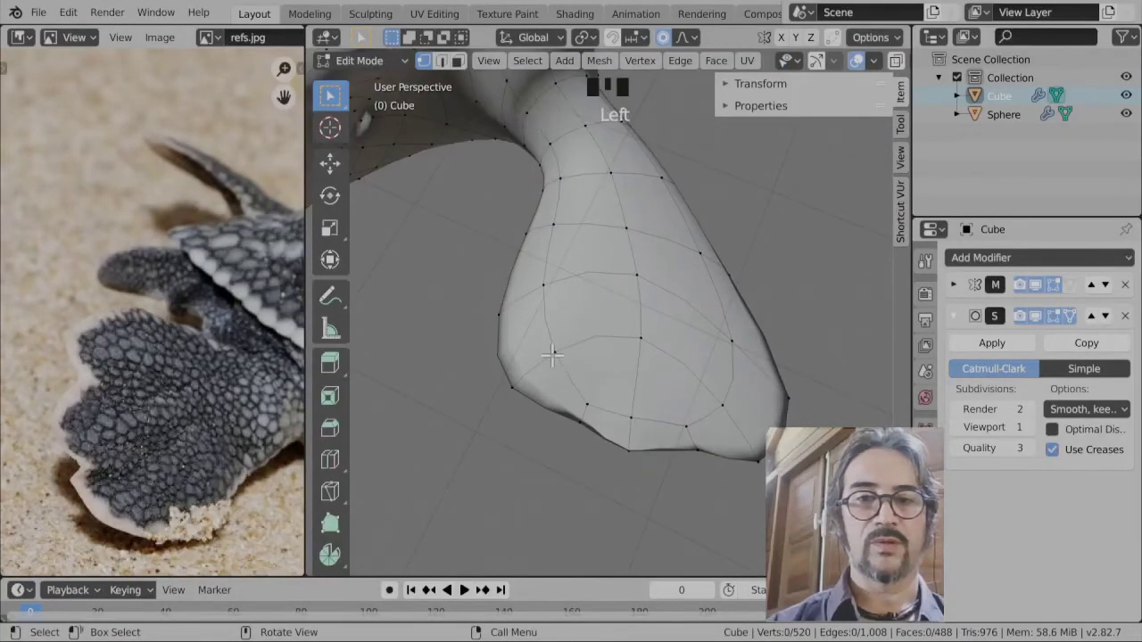
key(g)
click(563, 382)
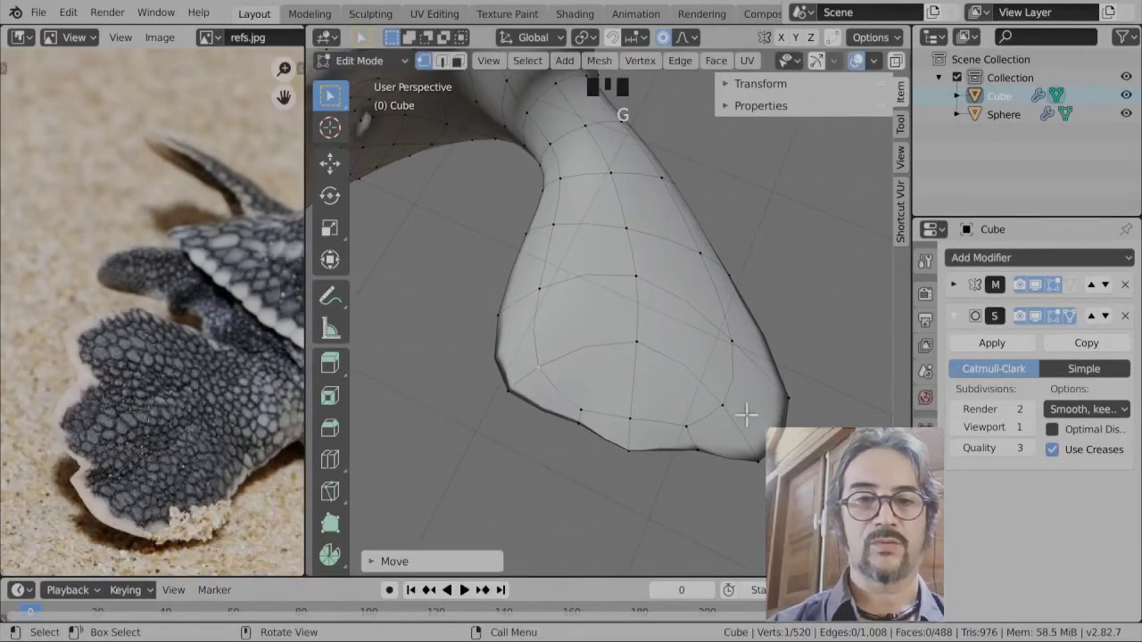
- Move the outer-side vertex behind the rear flipper's tip toward the rim, adjust the tip once more, and check the turtle in Object Mode
key(g)
click(597, 370)
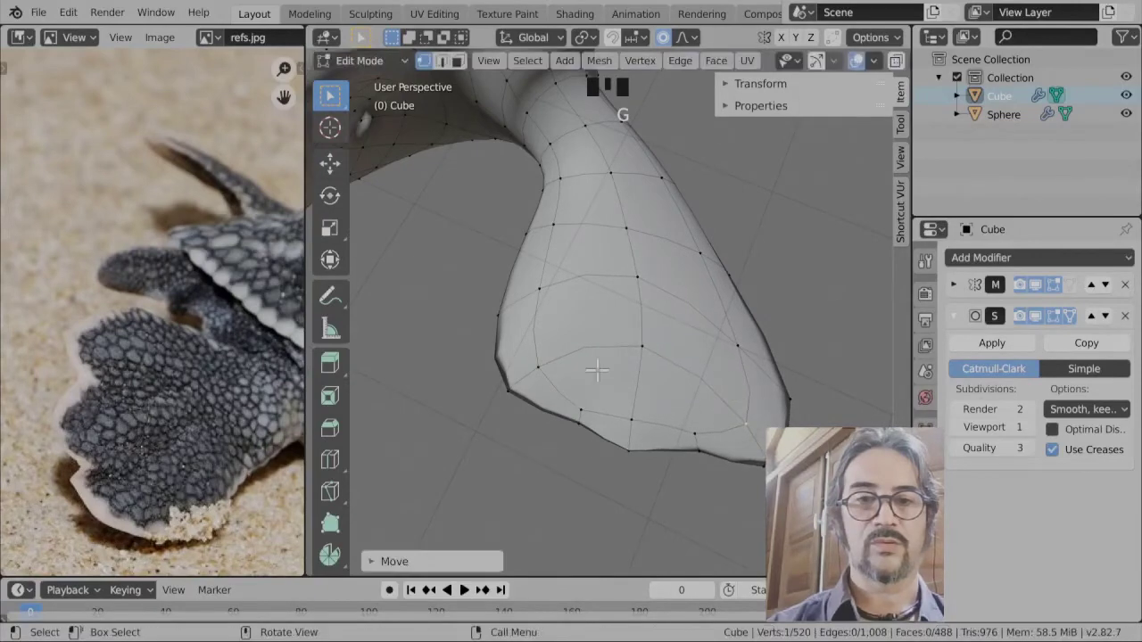
key(g)
click(535, 364)
key(Tab)
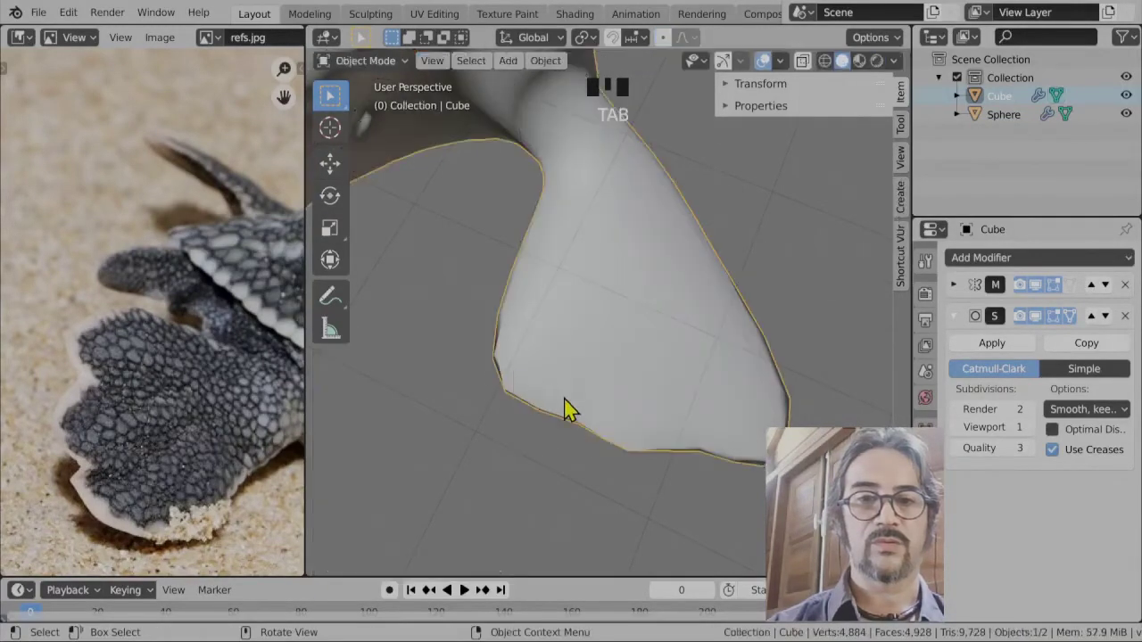
scroll(671, 406, down, 5)
scroll(711, 405, down, 3)
middle_drag(711, 405, 565, 324)
scroll(565, 323, down, 4)
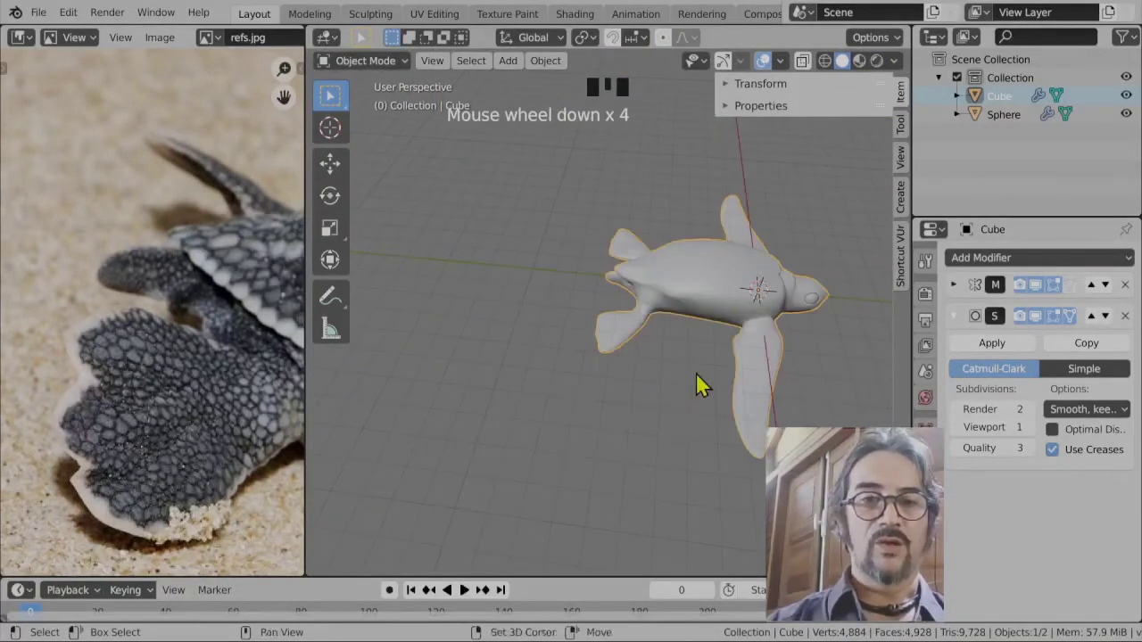
- Move two neighbouring vertices along the front flipper's rear edge, the first about 0.2 m, and check the shape in Object Mode
shift+middle_drag(714, 428, 640, 342)
scroll(640, 342, up, 3)
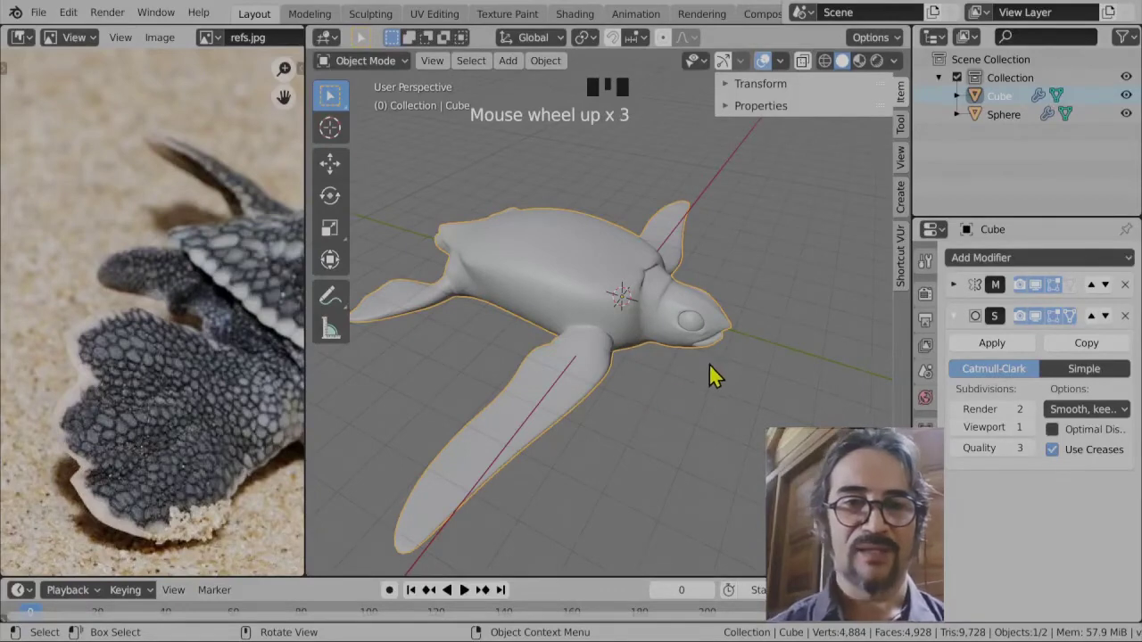
middle_drag(655, 412, 614, 283)
key(Tab)
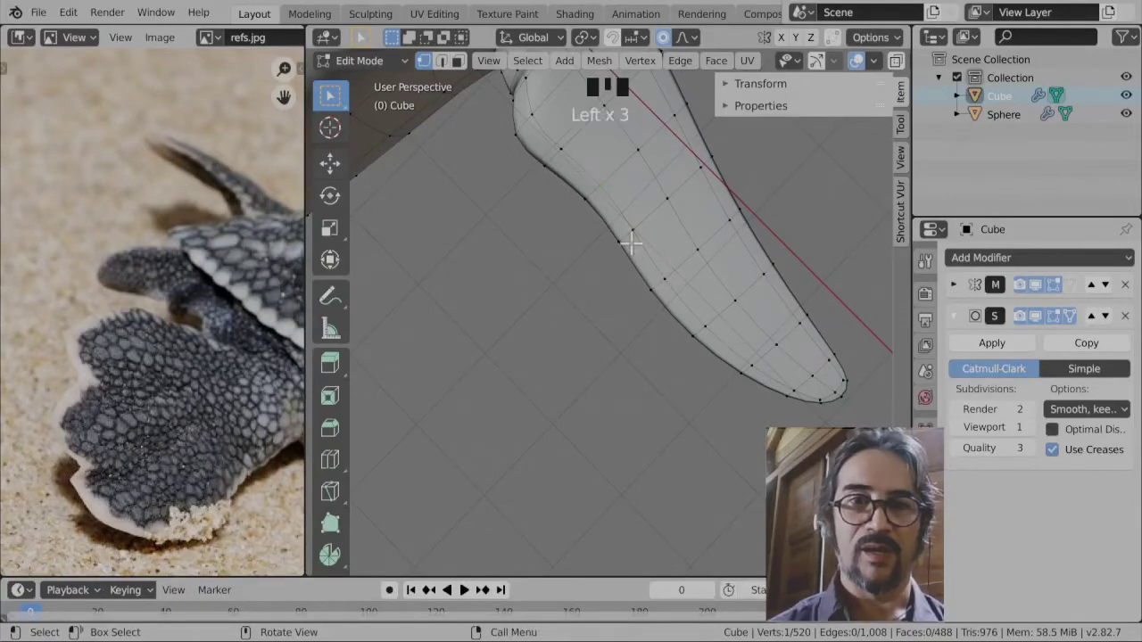
key(g)
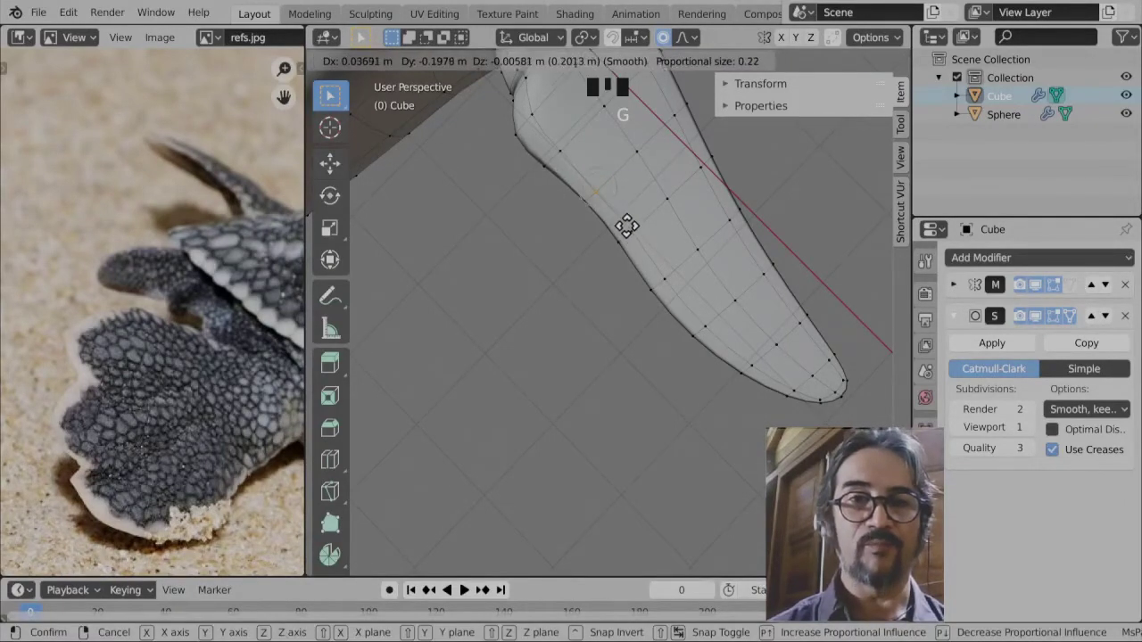
click(622, 227)
click(631, 225)
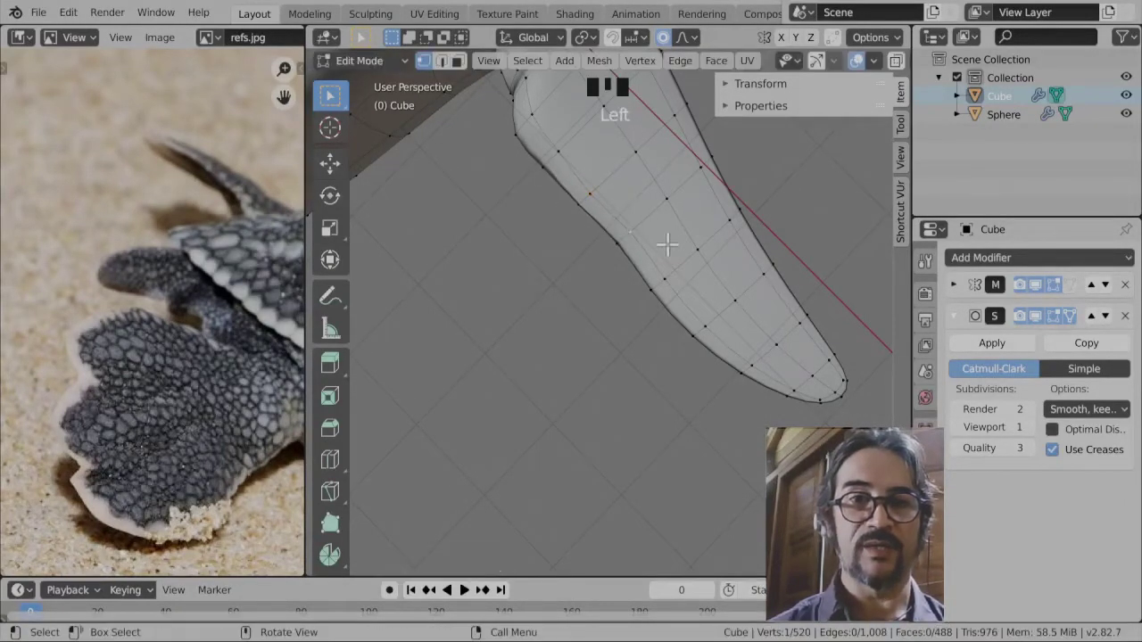
key(g)
click(664, 276)
scroll(669, 293, down, 3)
key(Tab)
middle_drag(702, 408, 630, 423)
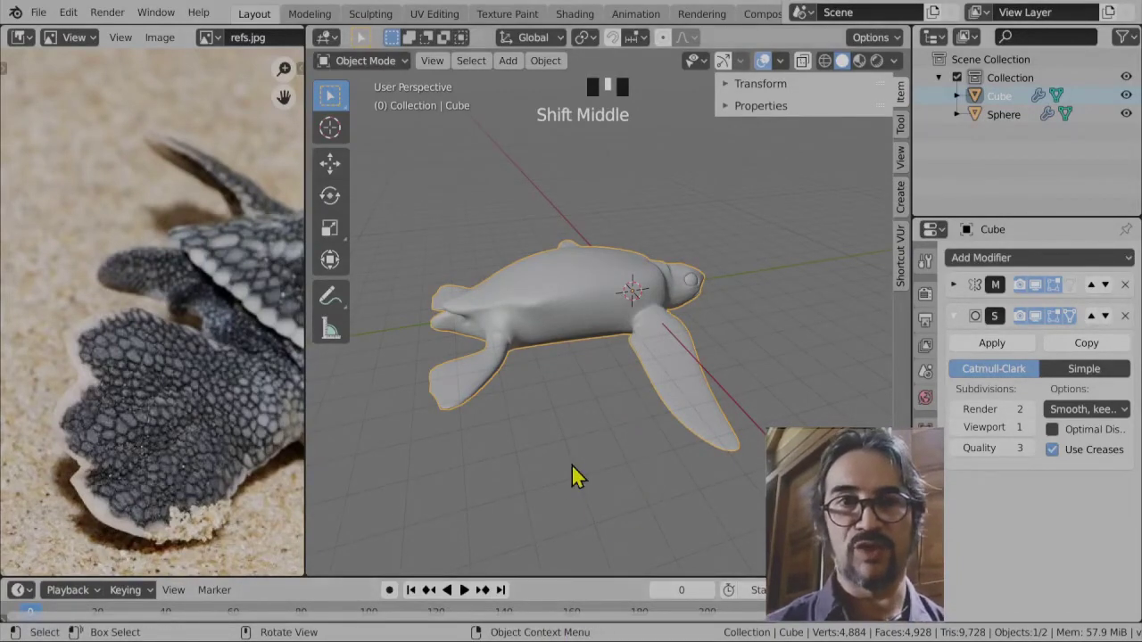
- In Edit Mode, raise the lower lip's vertex just in front of the mouth's corner
middle_drag(629, 348, 547, 351)
scroll(619, 351, up, 3)
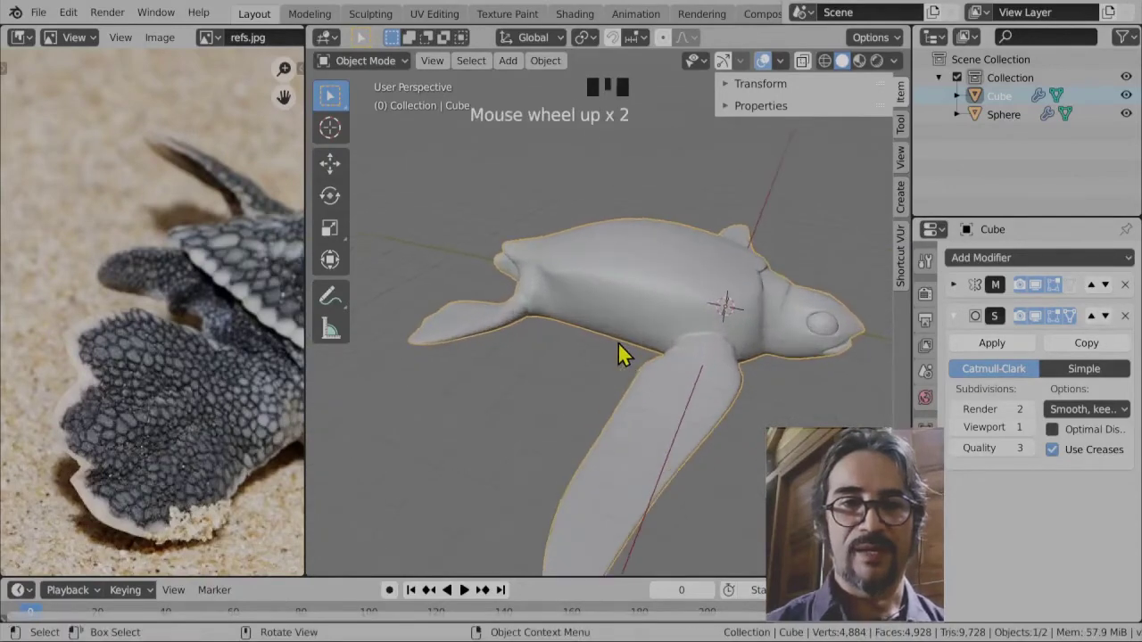
shift+middle_drag(705, 347, 557, 383)
scroll(625, 371, down, 2)
shift+middle_drag(557, 383, 523, 387)
scroll(512, 392, up, 2)
key(Tab)
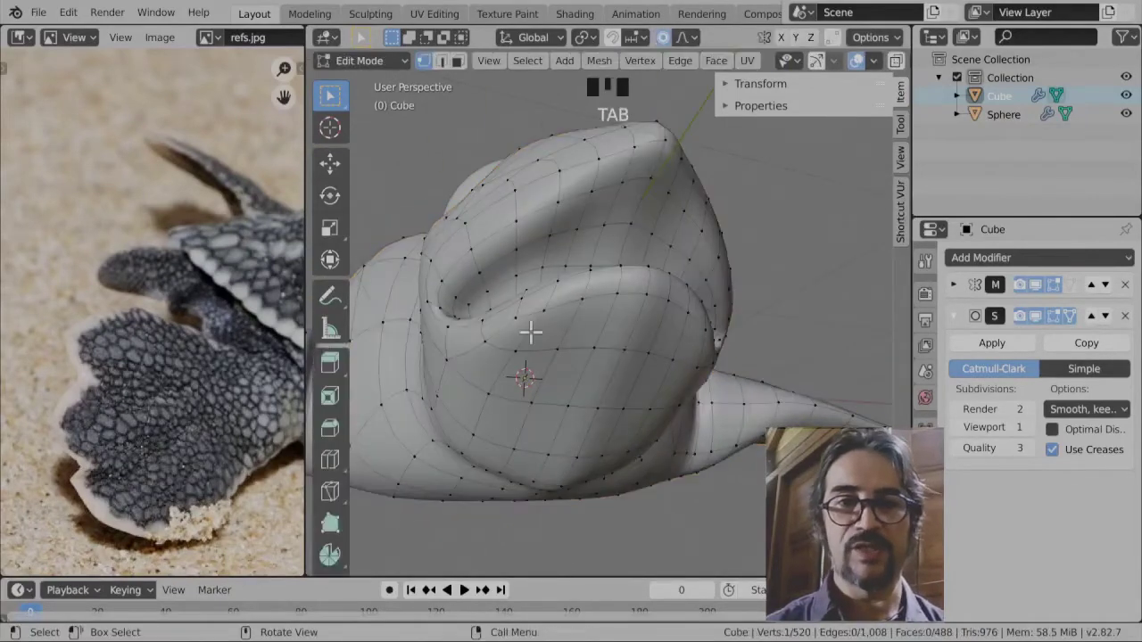
middle_drag(522, 339, 692, 368)
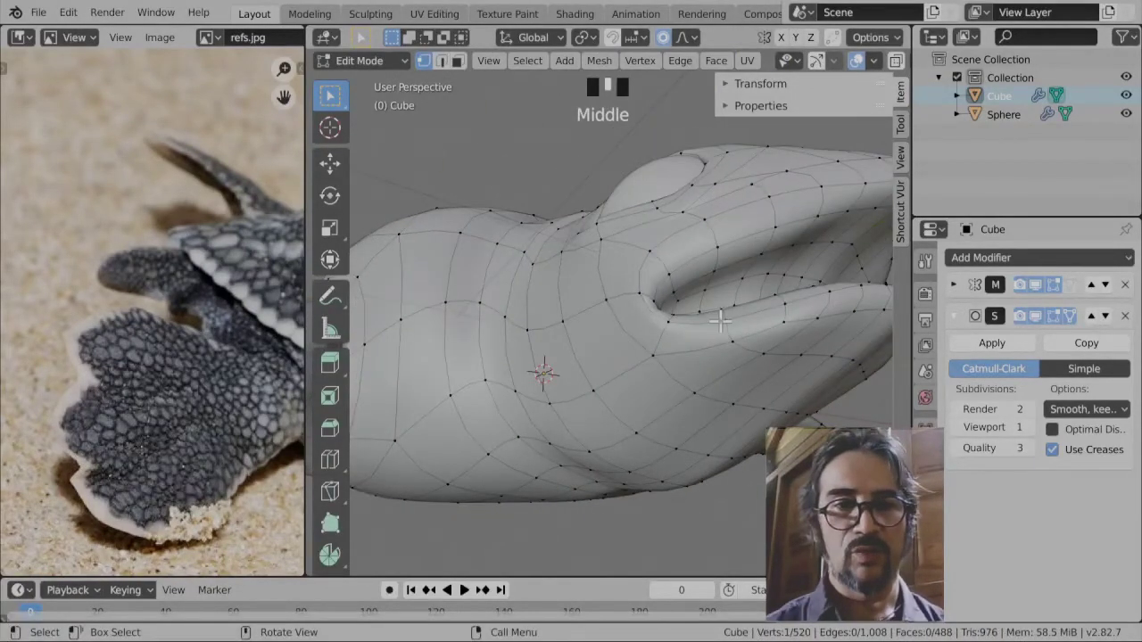
middle_drag(721, 319, 651, 330)
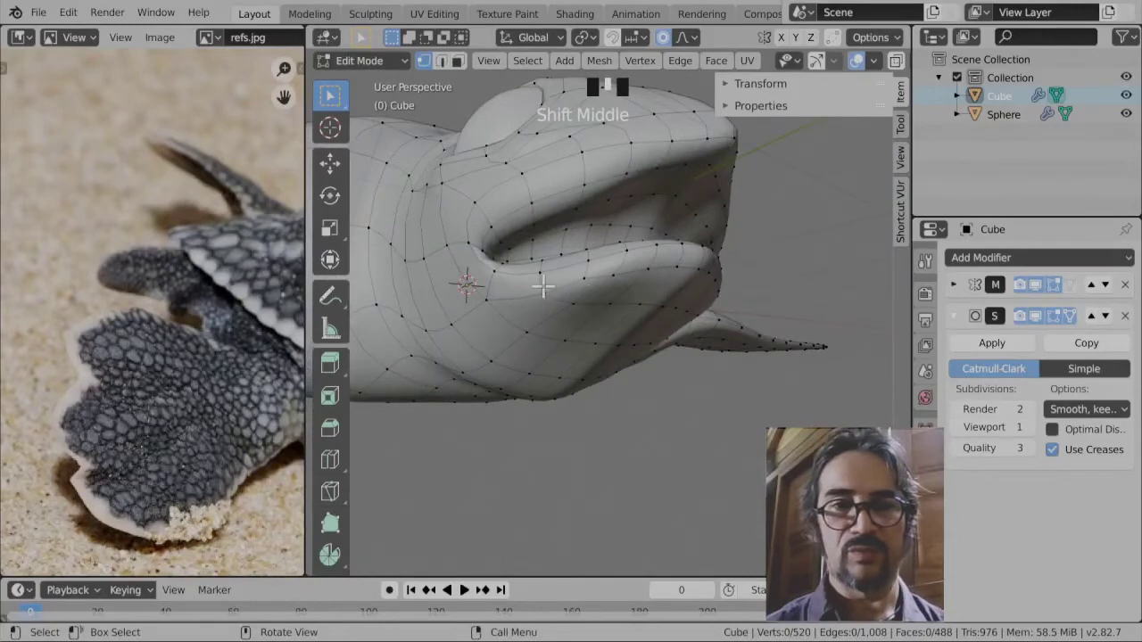
middle_drag(585, 307, 597, 312)
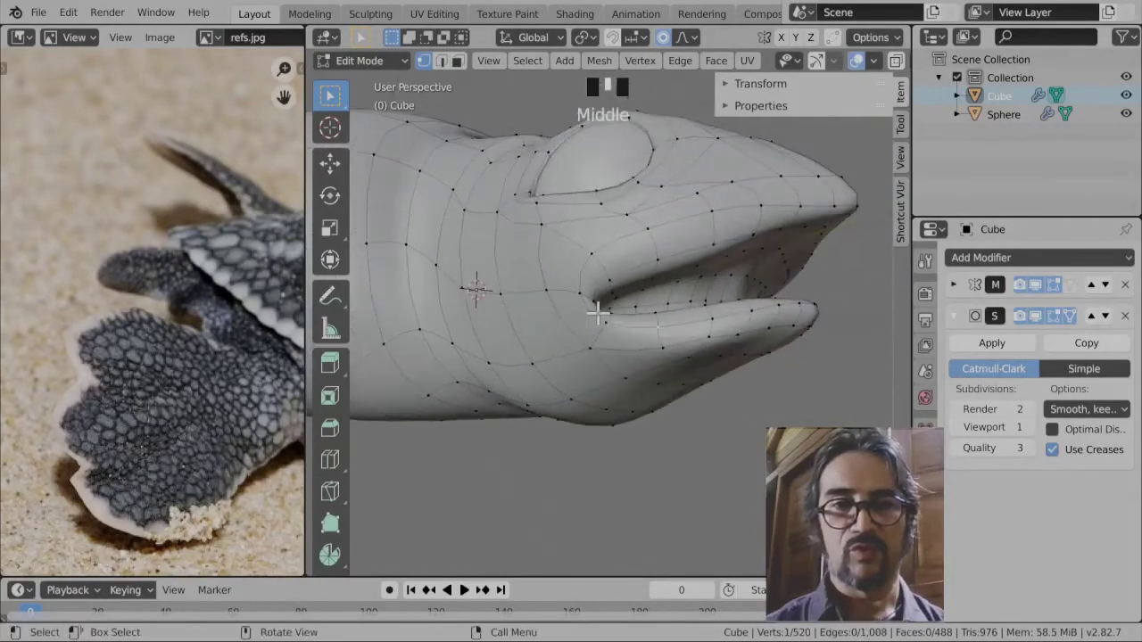
key(g)
click(668, 328)
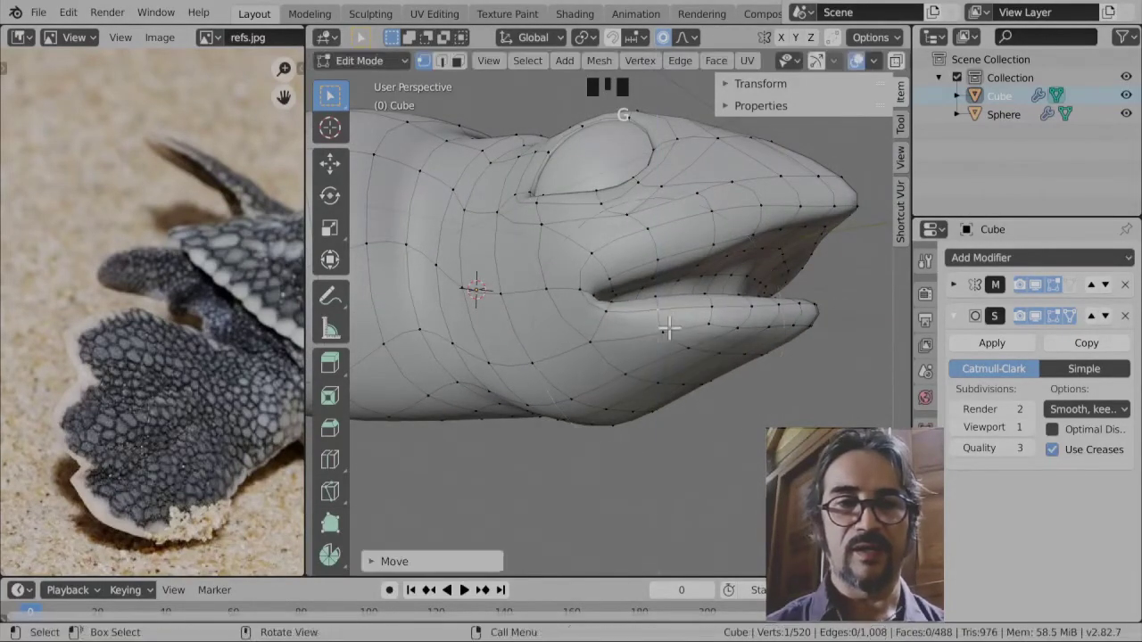
- Raise the lower lip's front vertices and adjust the tip of the lower jaw to narrow the mouth opening
click(757, 308)
key(g)
click(760, 307)
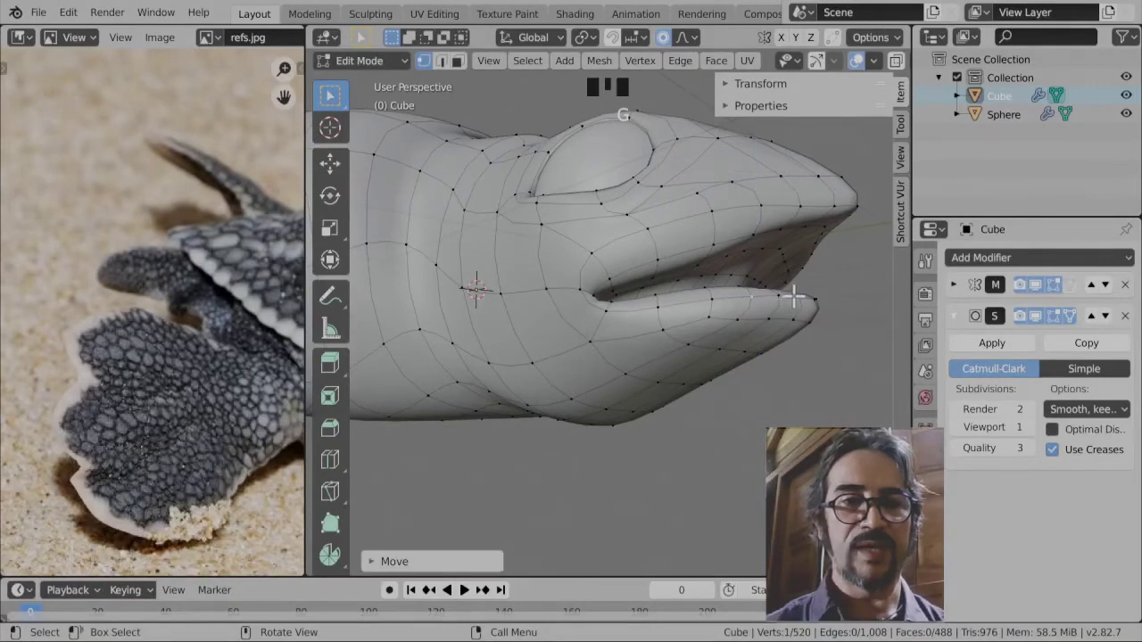
click(820, 302)
key(g)
click(824, 309)
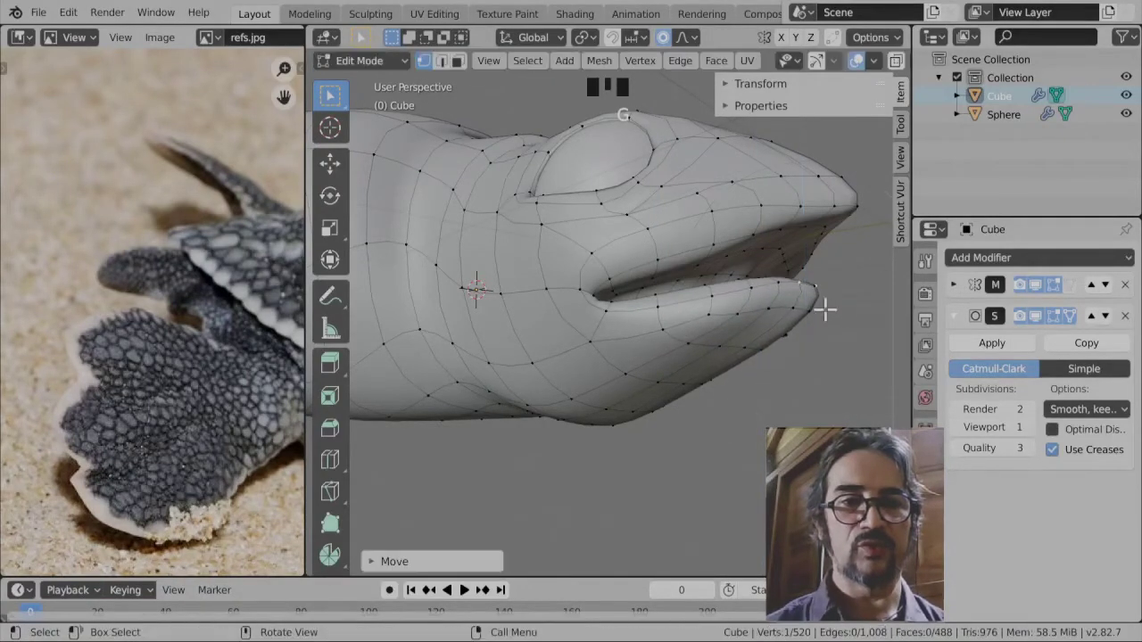
key(g)
click(822, 329)
- Check the whole turtle in Object Mode against the reference photo's flippers, and save the file
scroll(695, 327, down, 1)
middle_drag(696, 326, 772, 339)
scroll(795, 365, down, 2)
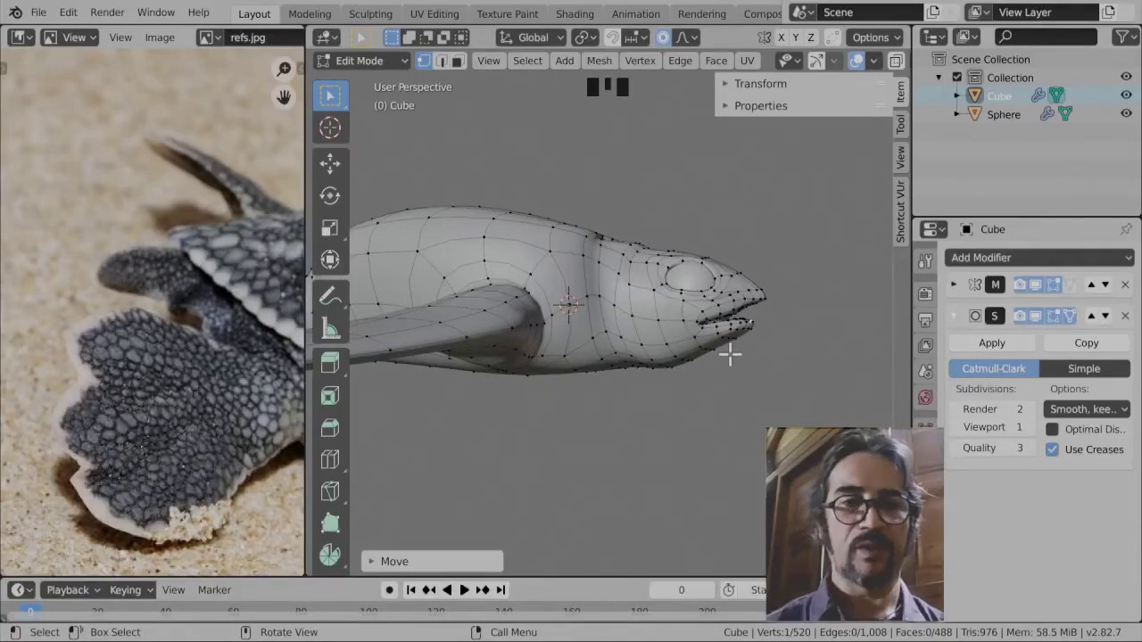
key(Tab)
scroll(591, 396, down, 3)
middle_drag(592, 395, 635, 470)
scroll(264, 346, down, 3)
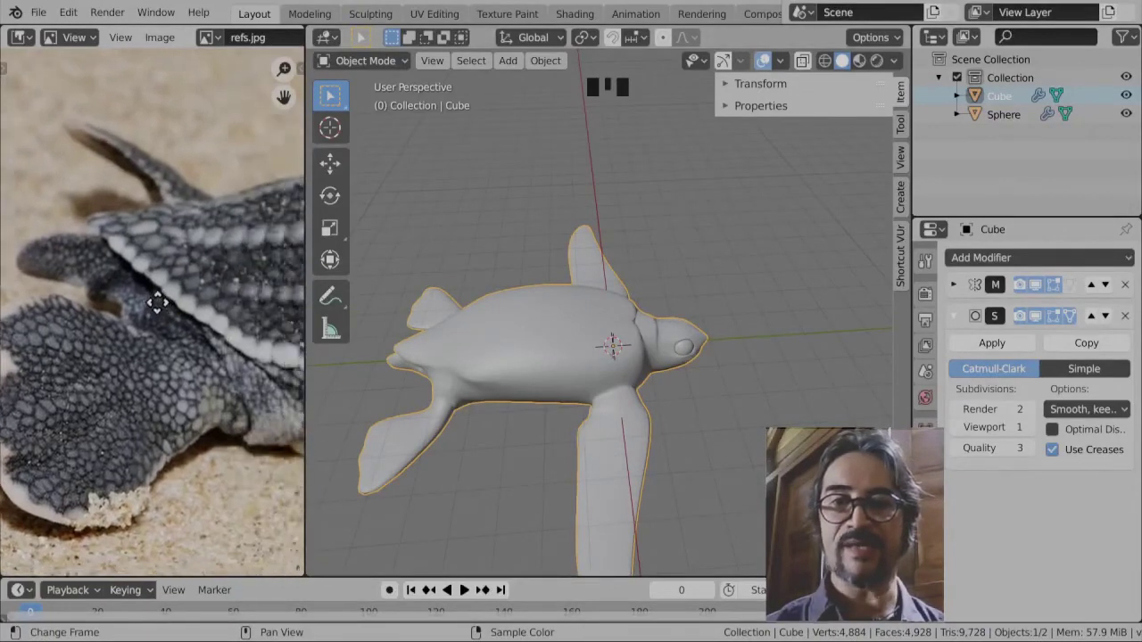
scroll(191, 409, up, 3)
middle_drag(215, 404, 11, 419)
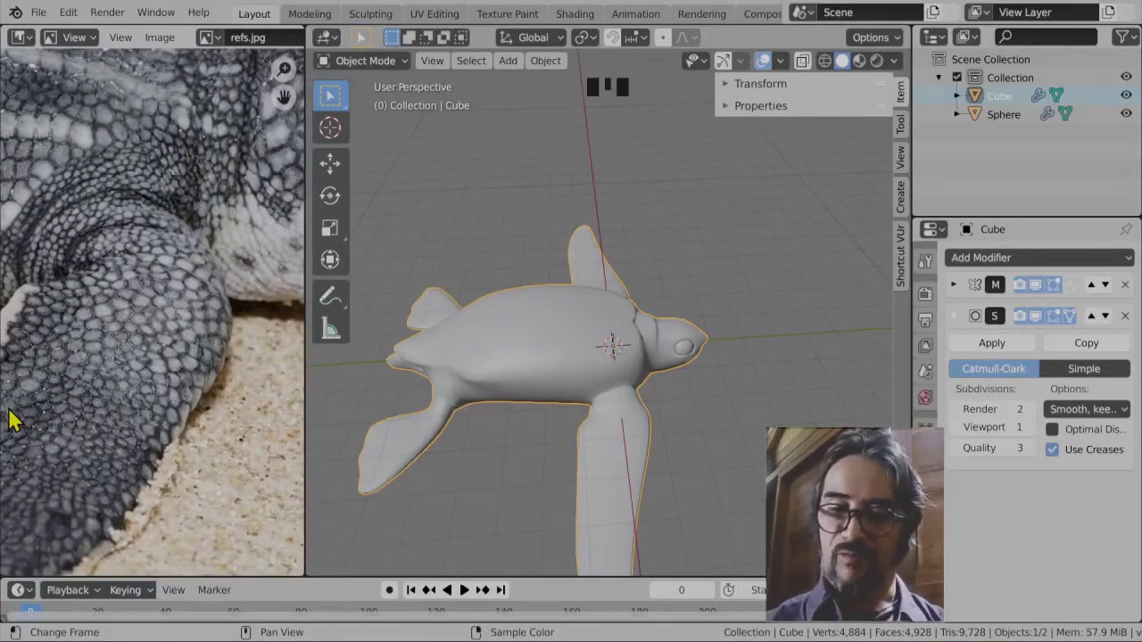
key(ctrl+s)
- In top view, rotate the front flipper's tip about 41° with smooth proportional editing
scroll(89, 390, down, 4)
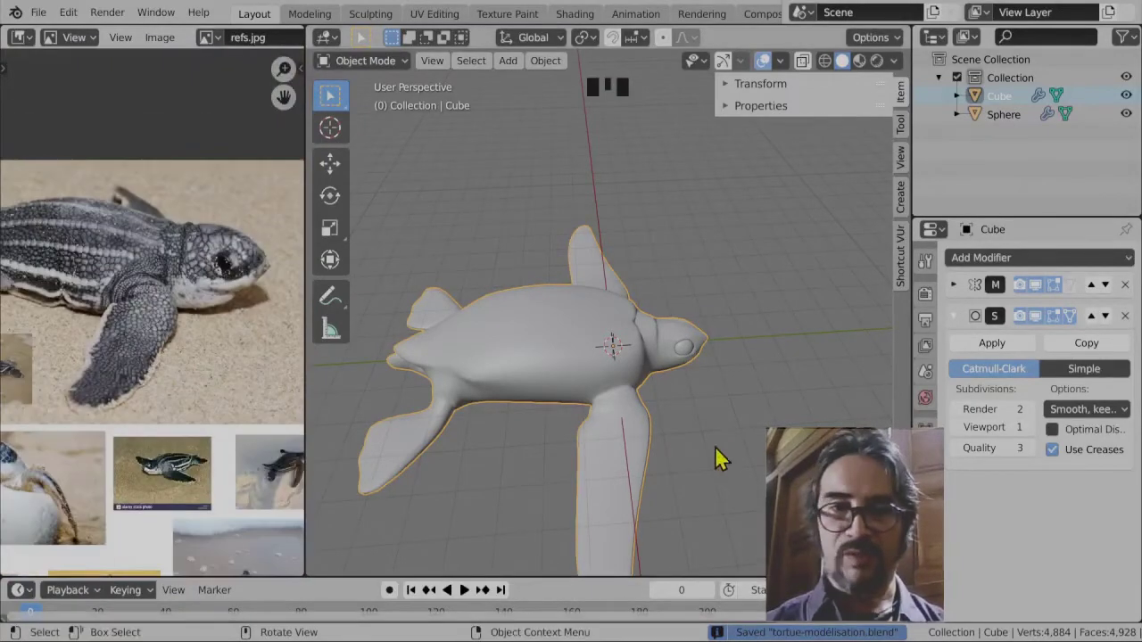
shift+middle_drag(629, 475, 660, 395)
scroll(594, 415, up, 2)
key(Tab)
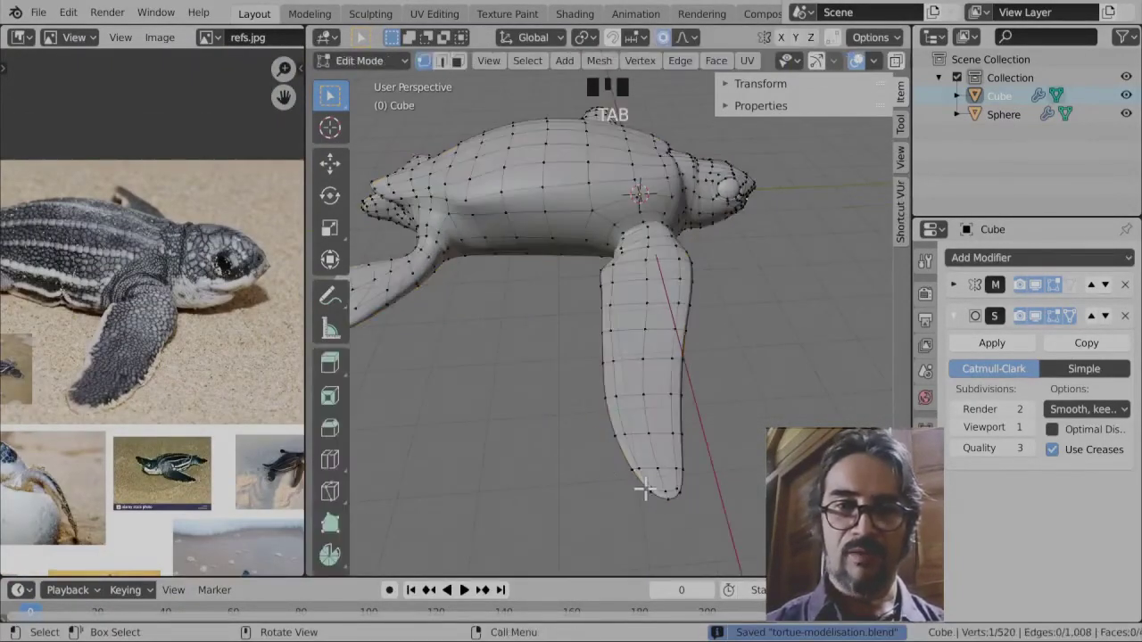
key(KP_7)
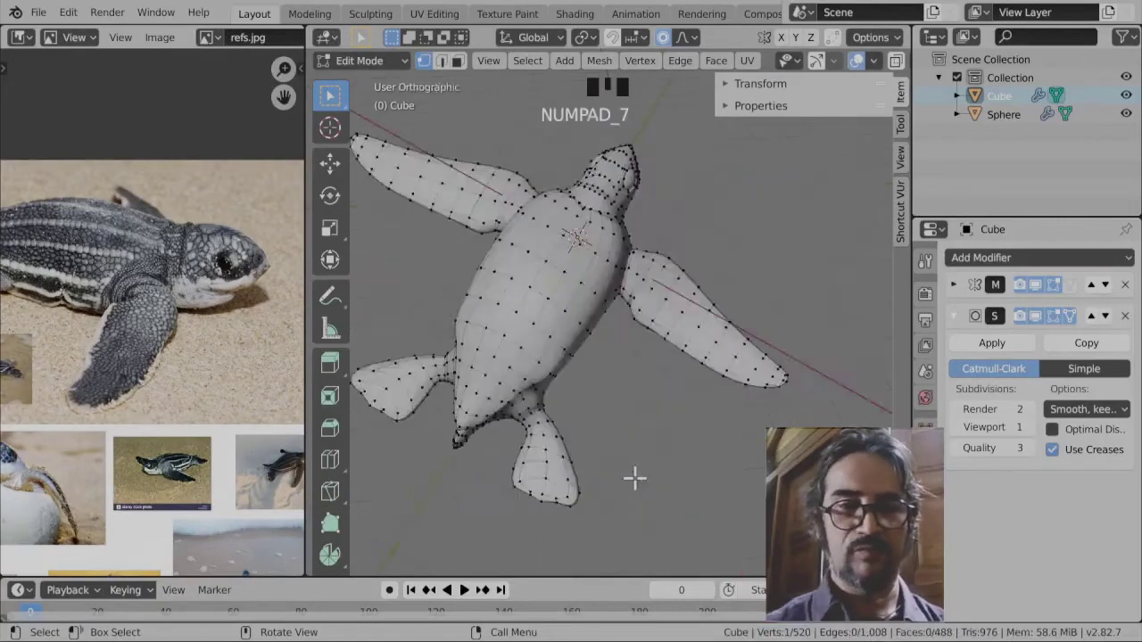
shift+middle_drag(815, 357, 815, 351)
scroll(729, 315, up, 2)
scroll(729, 315, up, 3)
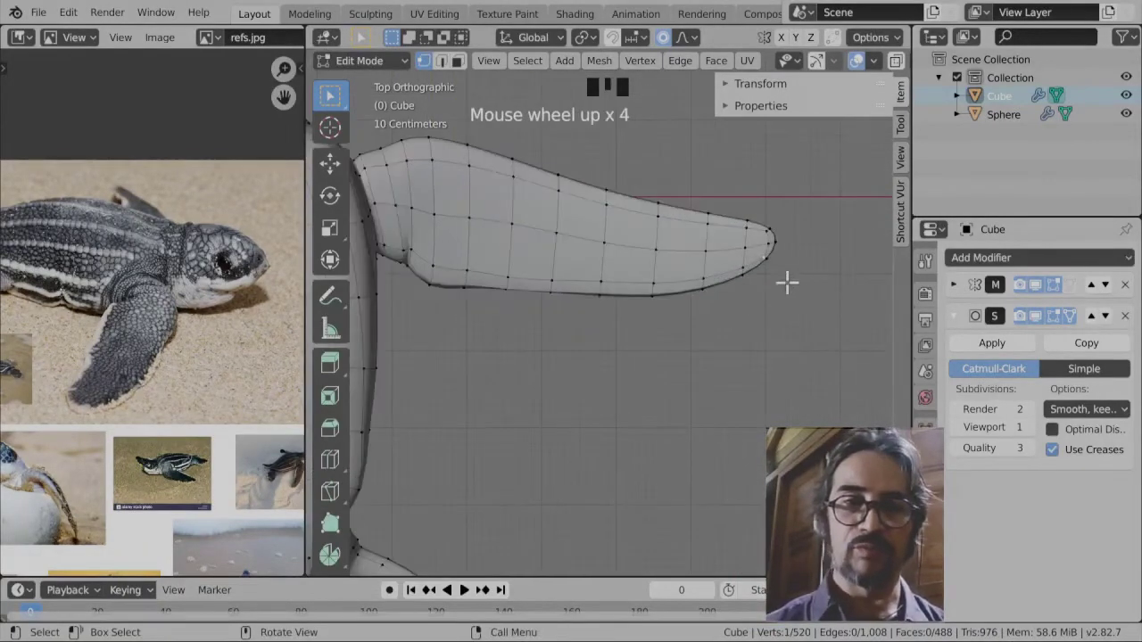
key(r)
scroll(777, 374, down, 12)
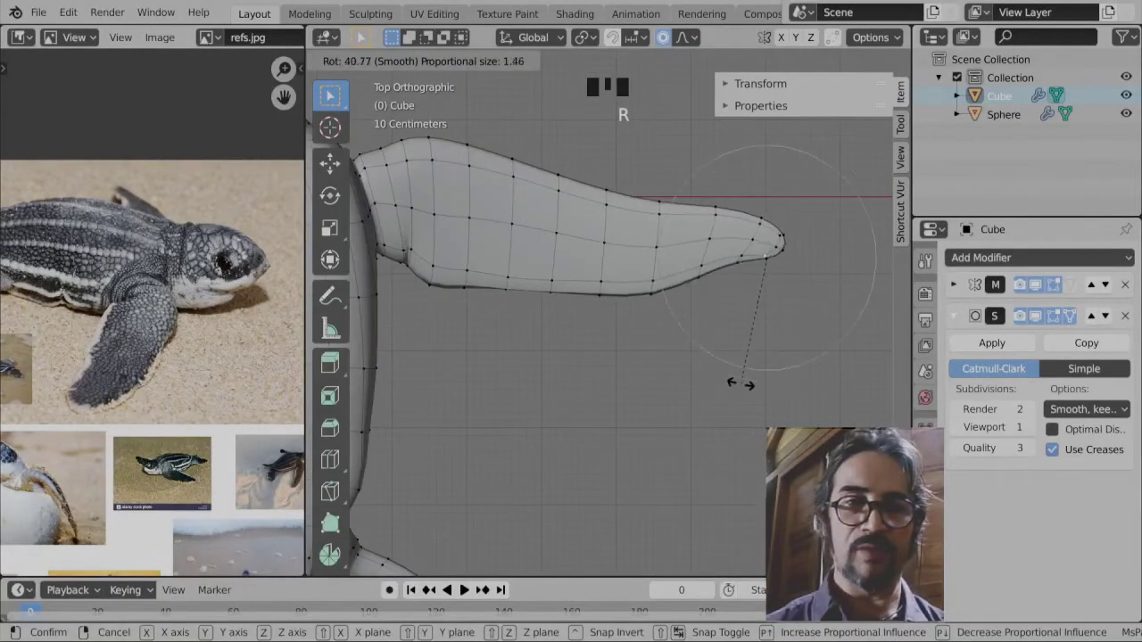
click(737, 383)
- Move the front flipper's tip about 0.52 m rearward, shift it slightly outward, and view the silhouette in Object Mode
key(g)
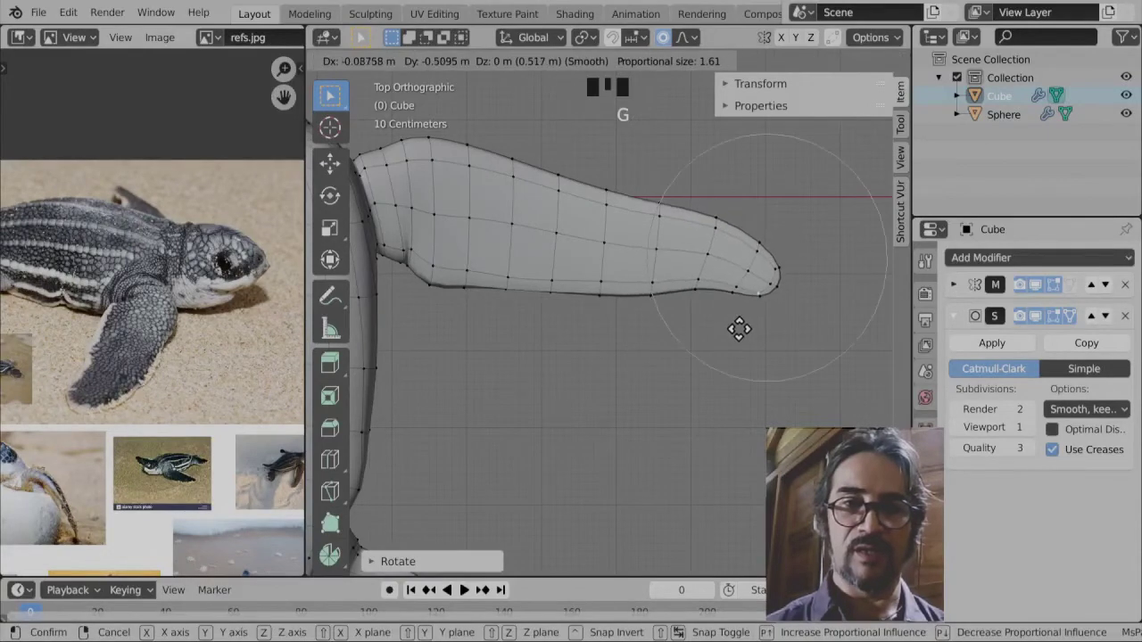
click(747, 333)
key(g)
click(754, 337)
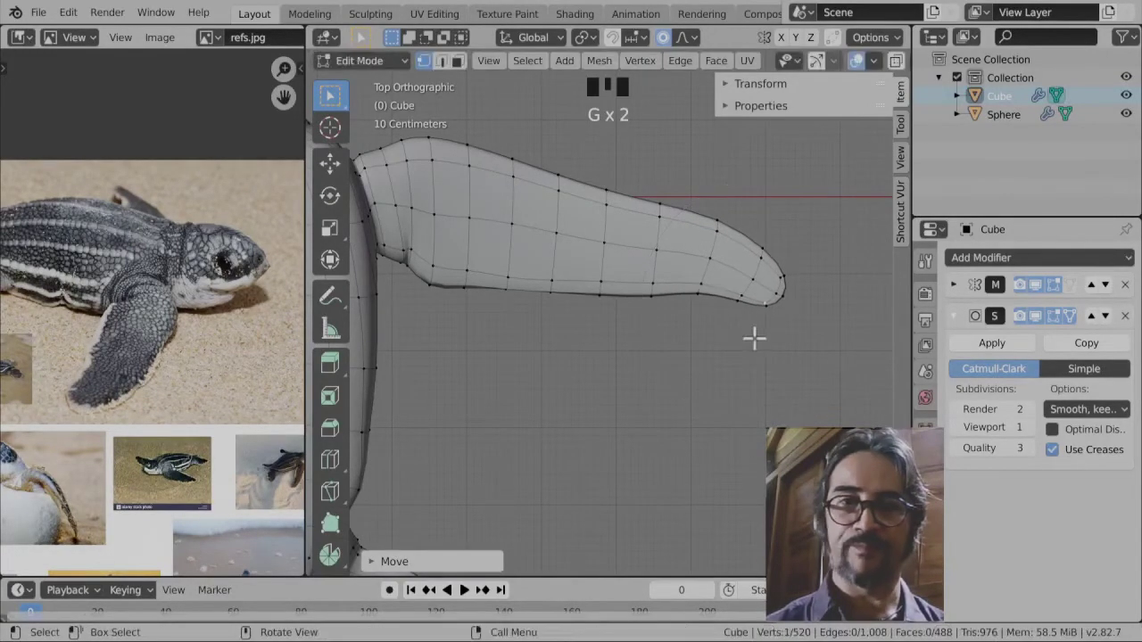
shift+middle_drag(704, 333, 723, 400)
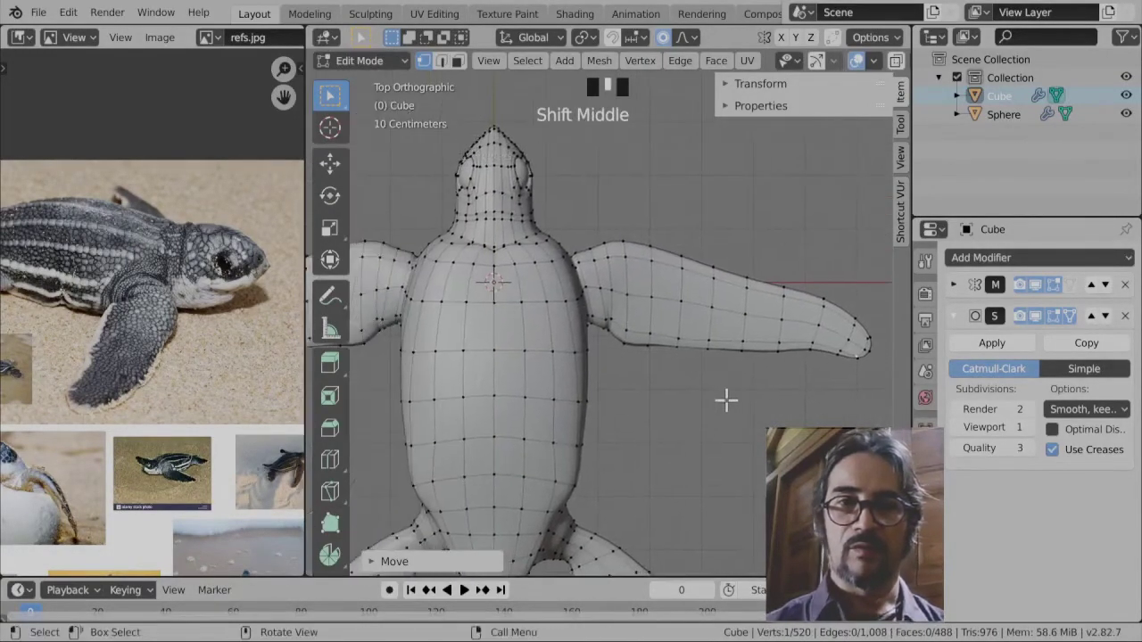
key(Tab)
scroll(736, 452, down, 2)
scroll(89, 316, down, 1)
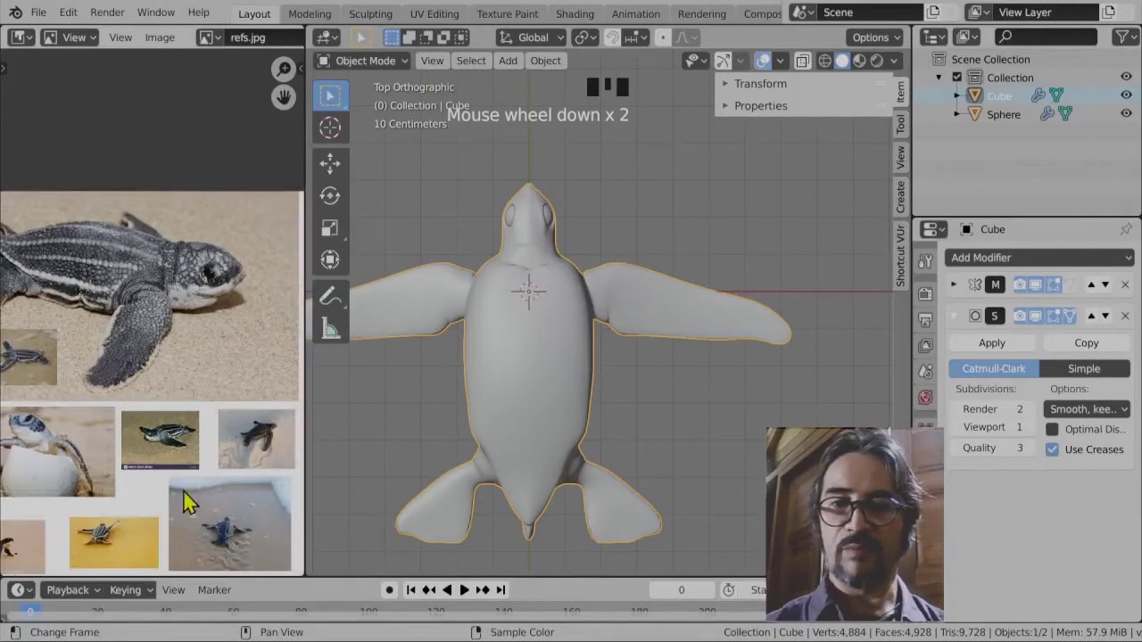
- In top view, widen the shell's front half by moving its shoulder and side vertices outward with smooth proportional editing, matching the reference photo
scroll(187, 504, up, 5)
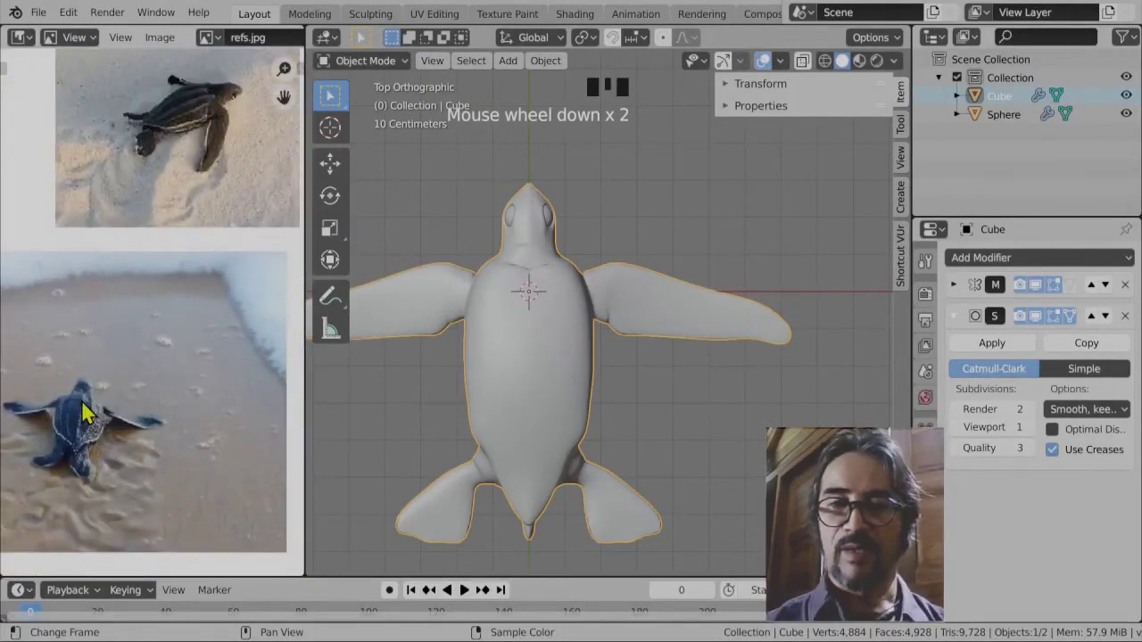
scroll(607, 311, up, 4)
key(Tab)
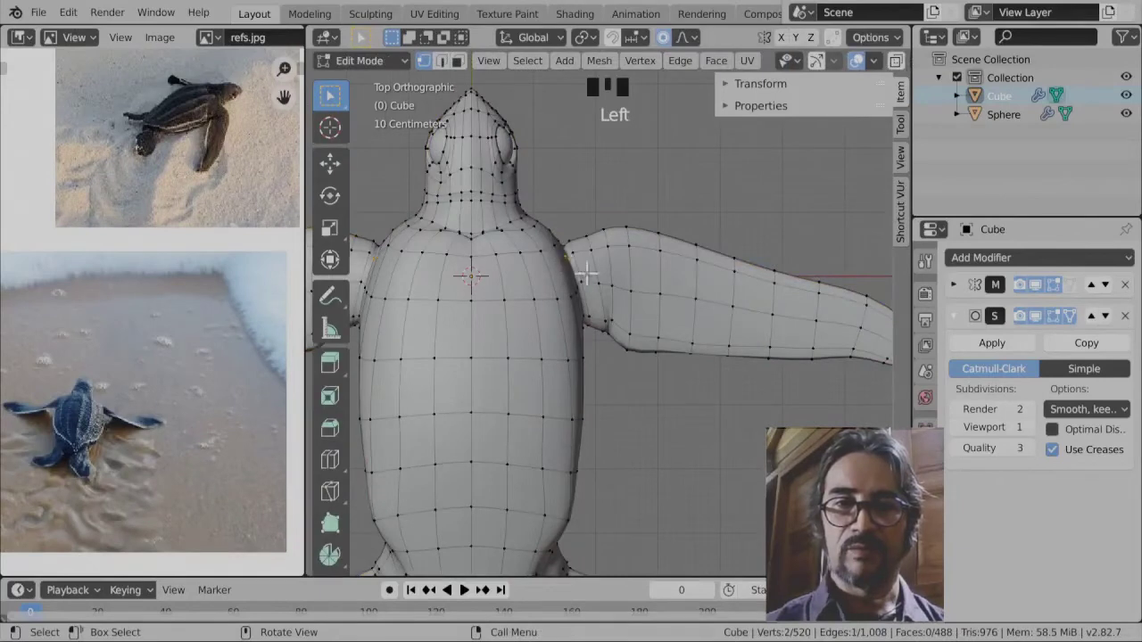
key(g)
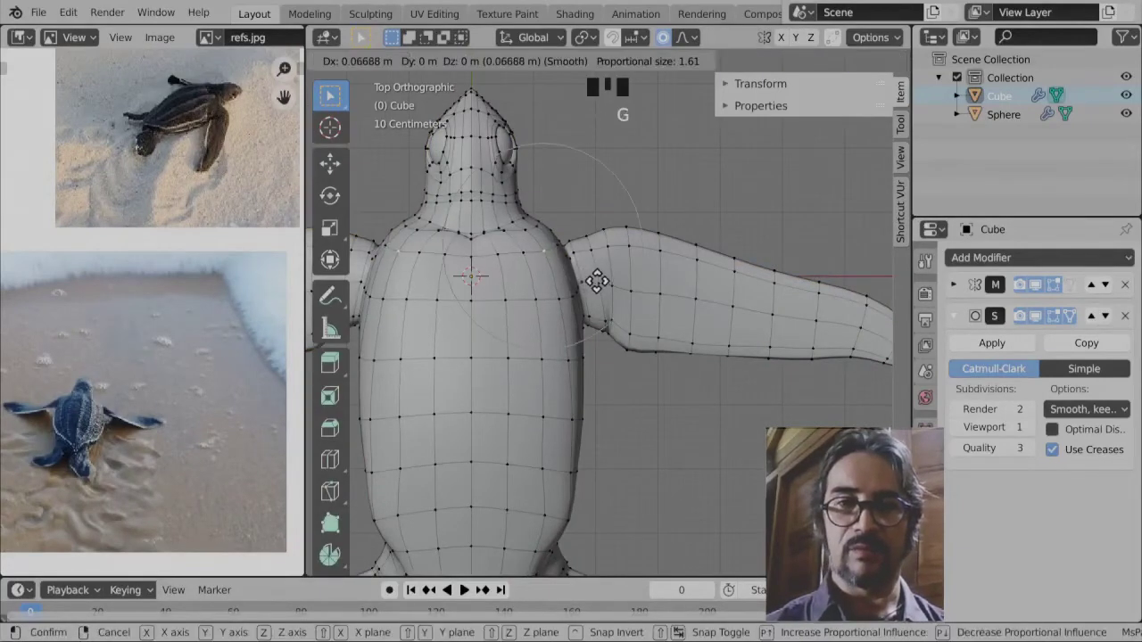
click(607, 281)
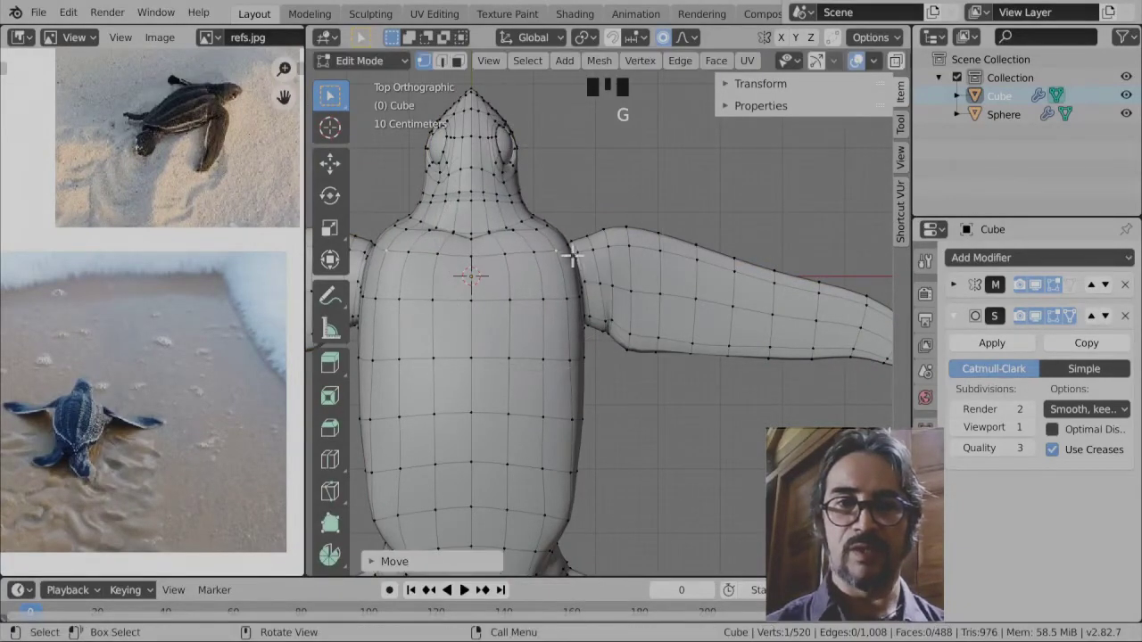
click(599, 286)
key(g)
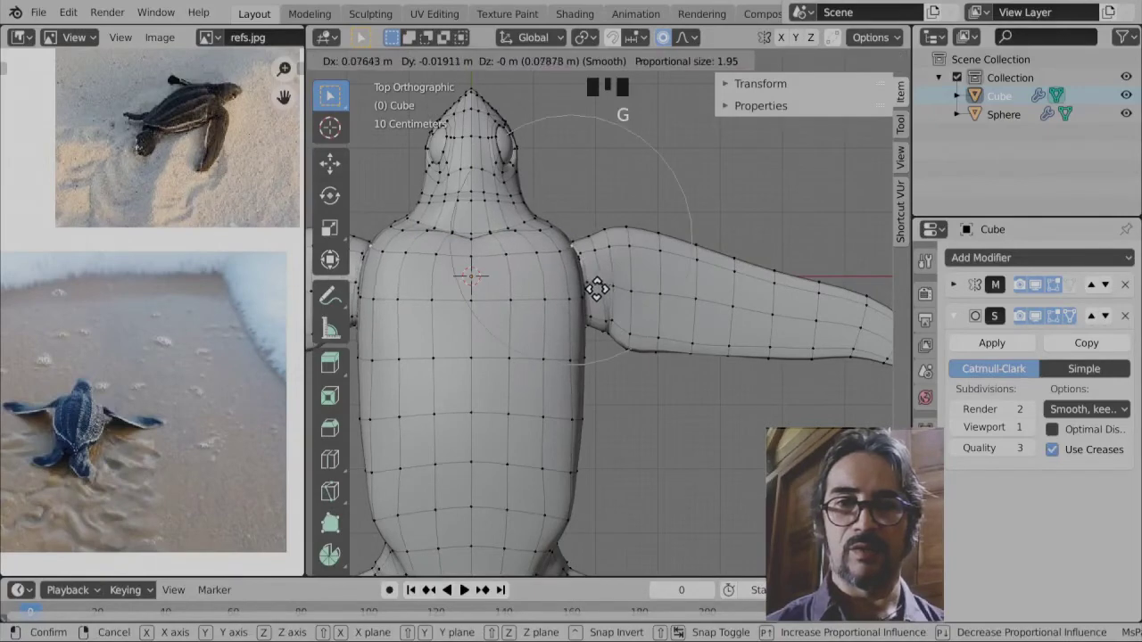
click(594, 294)
click(581, 362)
key(g)
click(602, 395)
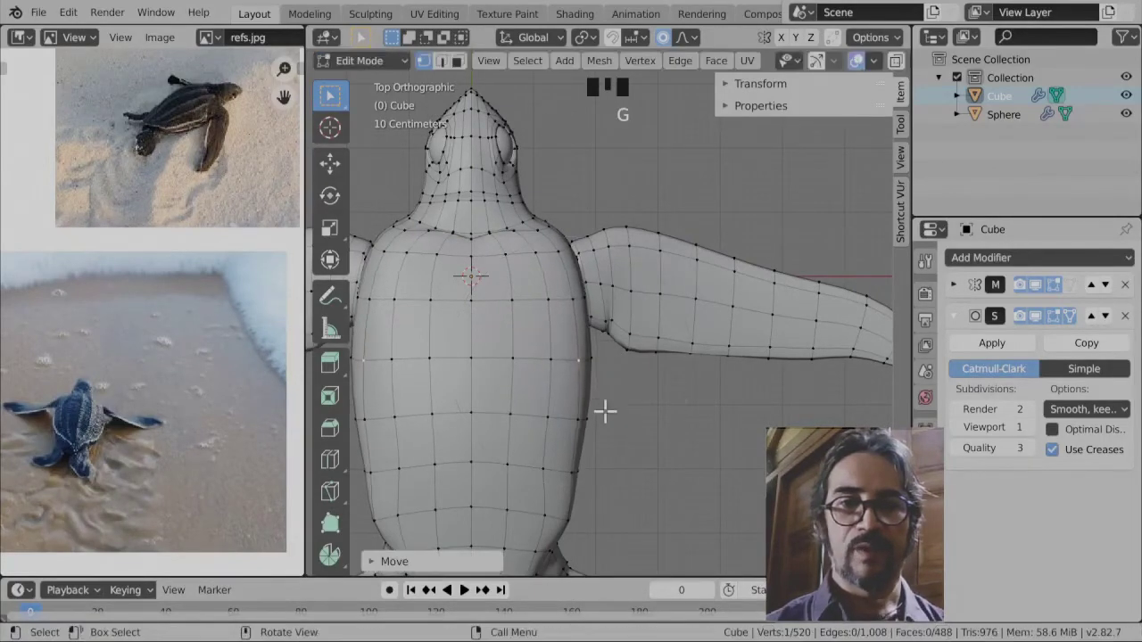
- Taper the shell's rear half toward the tail by adjusting the side vertices with smooth proportional editing in top view
scroll(602, 402, down, 2)
key(g)
click(602, 396)
click(629, 440)
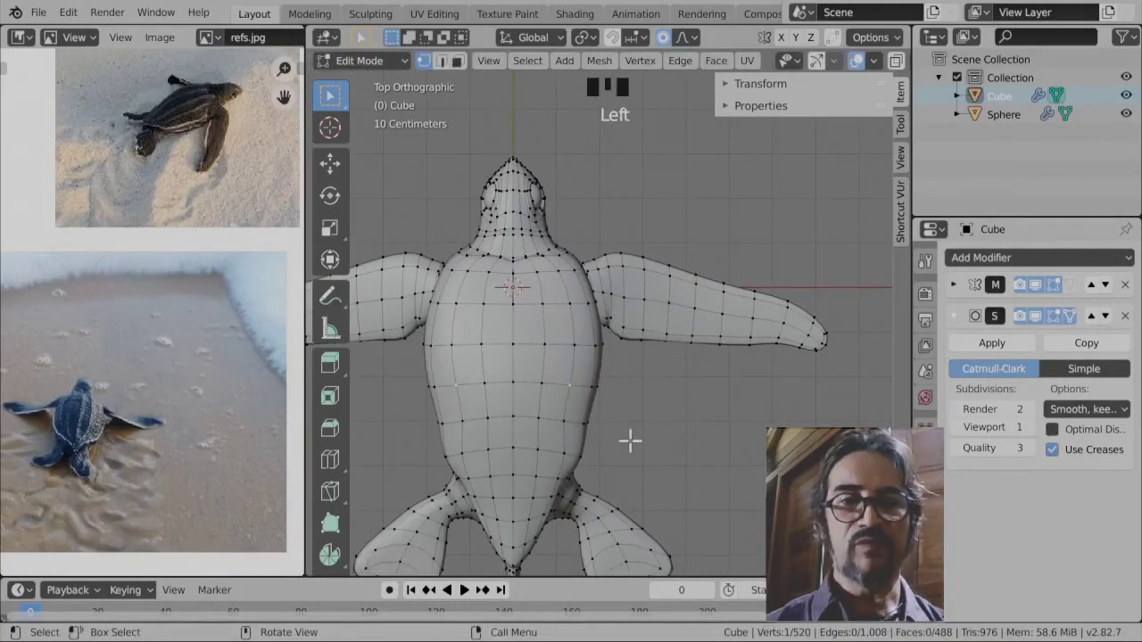
key(g)
click(599, 469)
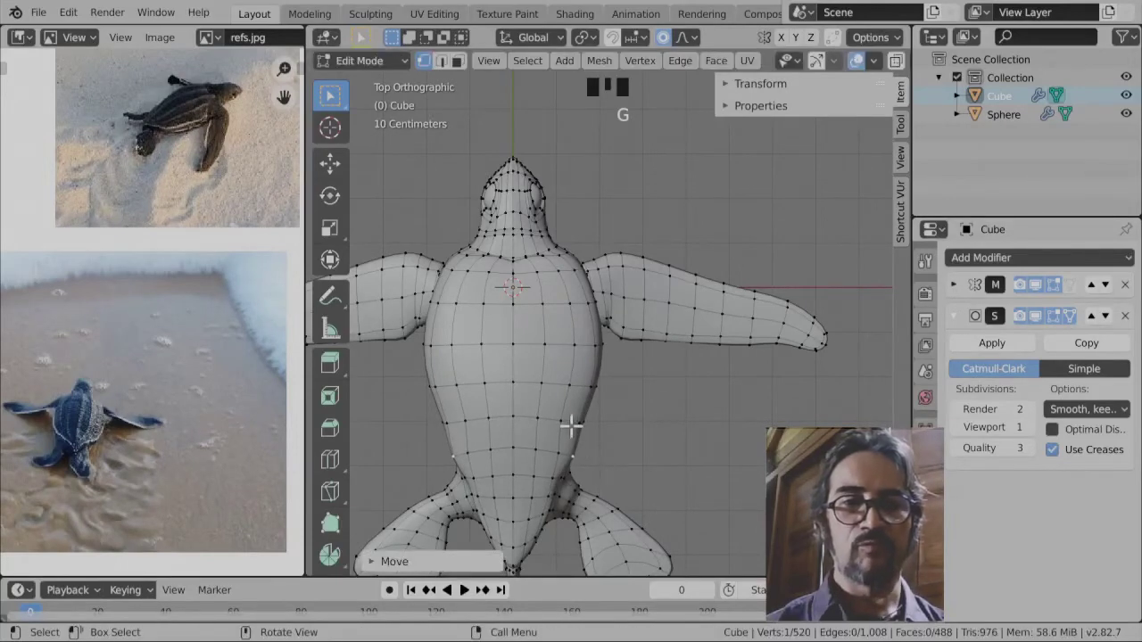
click(567, 425)
key(g)
click(632, 436)
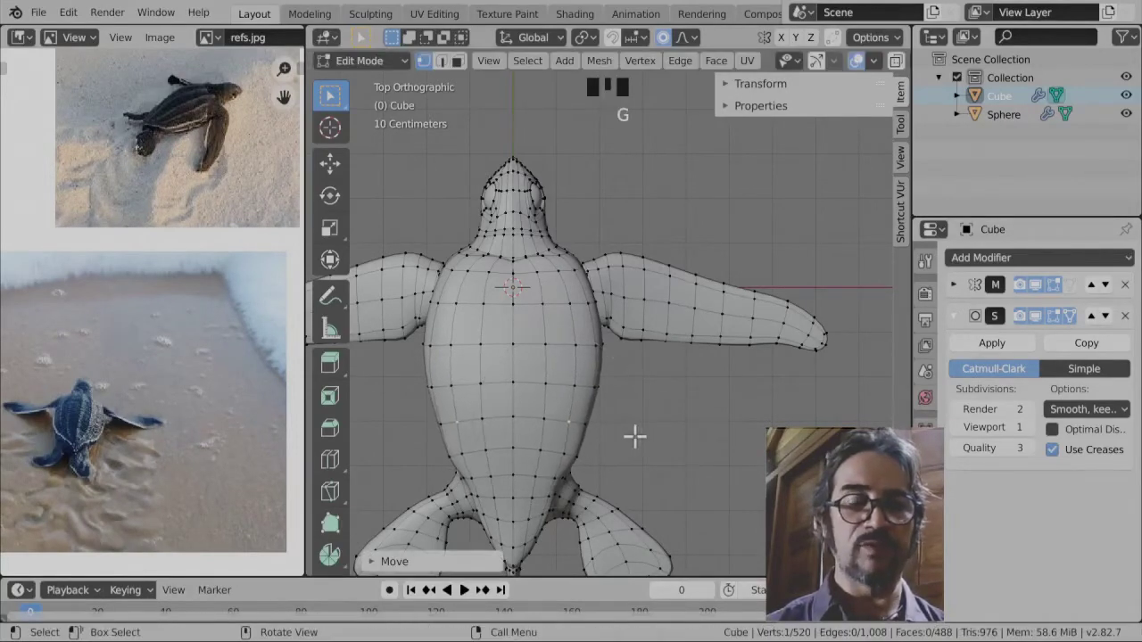
- Examine the shell's new outline in Object Mode from the front, side and rear, down to the rear flipper's root
scroll(654, 449, down, 3)
middle_drag(654, 451, 570, 378)
key(Tab)
scroll(673, 408, up, 2)
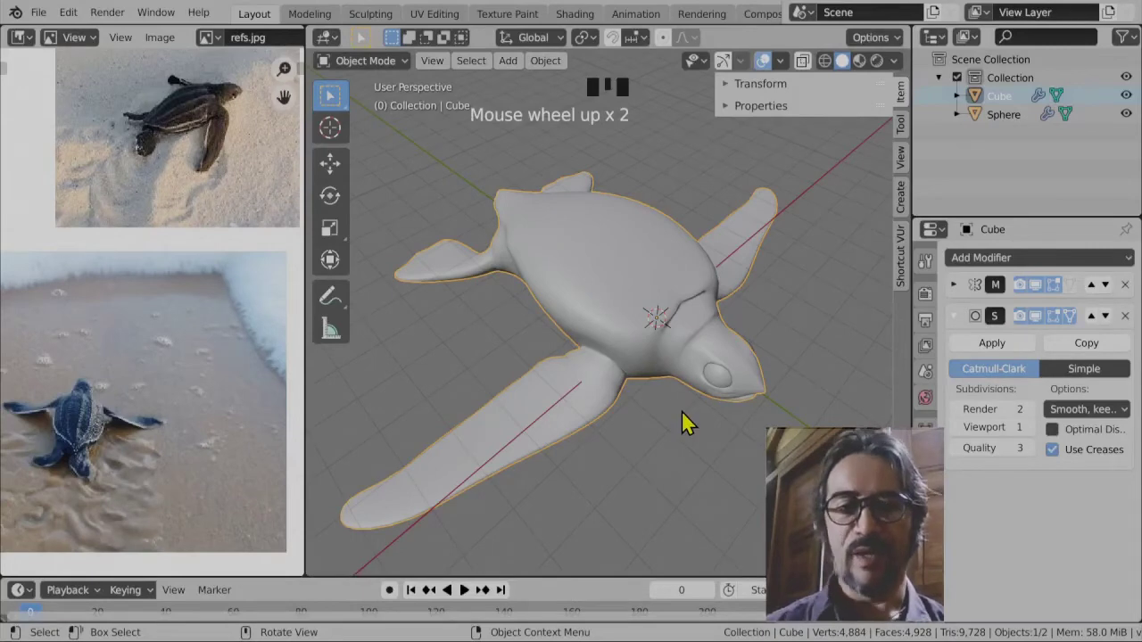
middle_drag(693, 438, 683, 381)
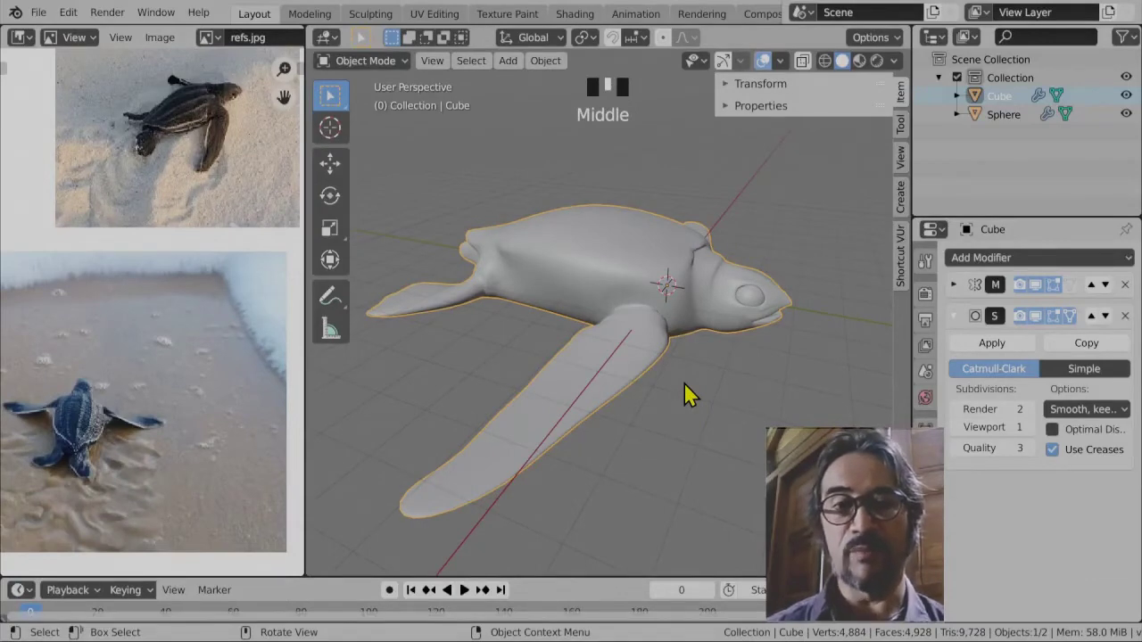
middle_drag(612, 306, 700, 328)
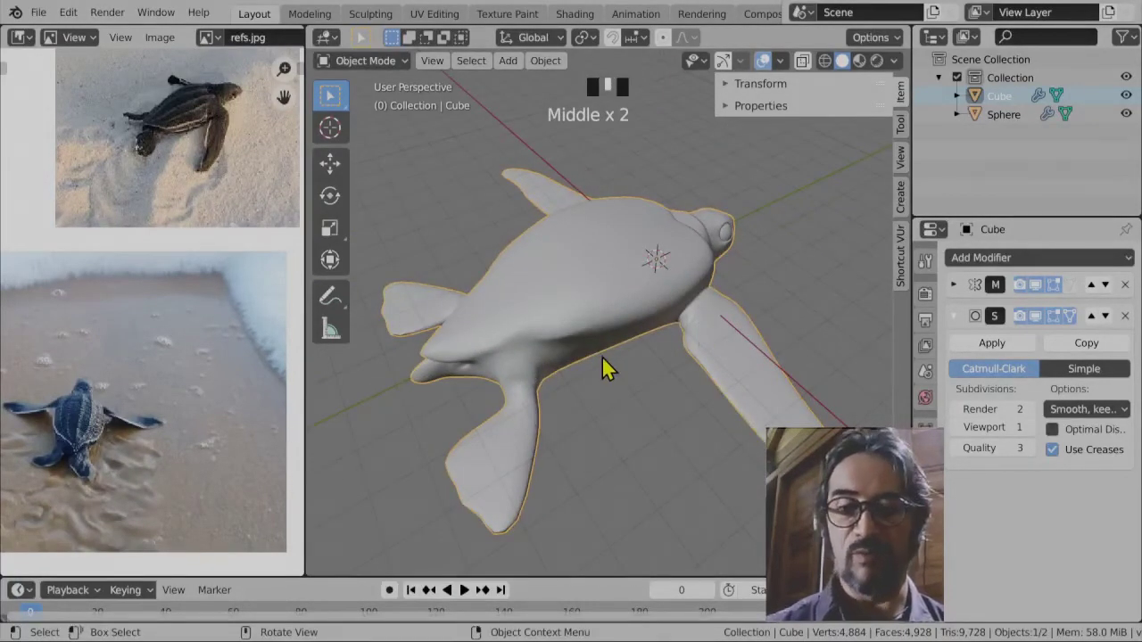
scroll(561, 368, up, 2)
middle_drag(561, 367, 633, 382)
- Reposition the shell vertex above the rear flipper's root and lower it about 0.15 m along Z with smooth proportional editing
key(Tab)
scroll(587, 357, up, 2)
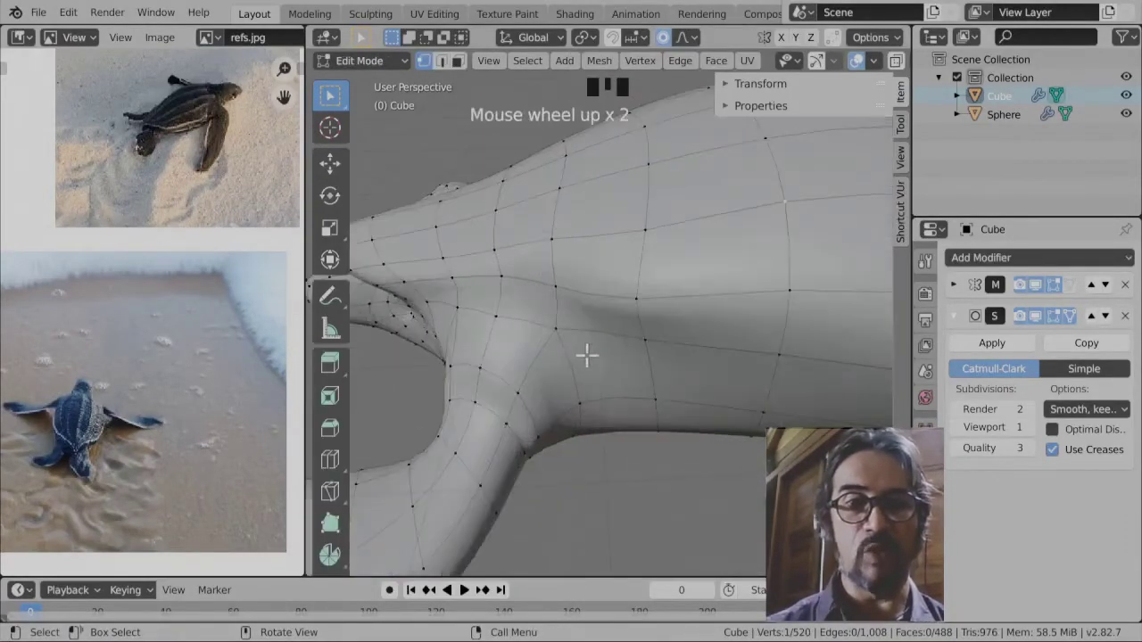
click(498, 276)
key(g)
click(535, 319)
scroll(535, 319, up, 4)
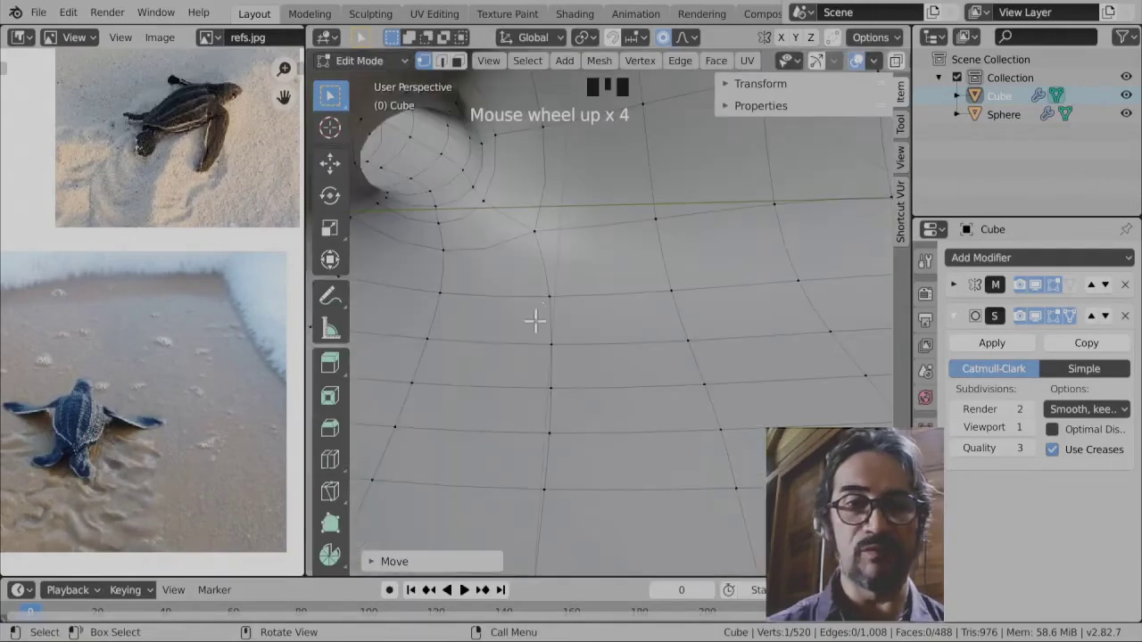
scroll(527, 316, down, 7)
scroll(555, 316, up, 2)
middle_drag(553, 312, 591, 304)
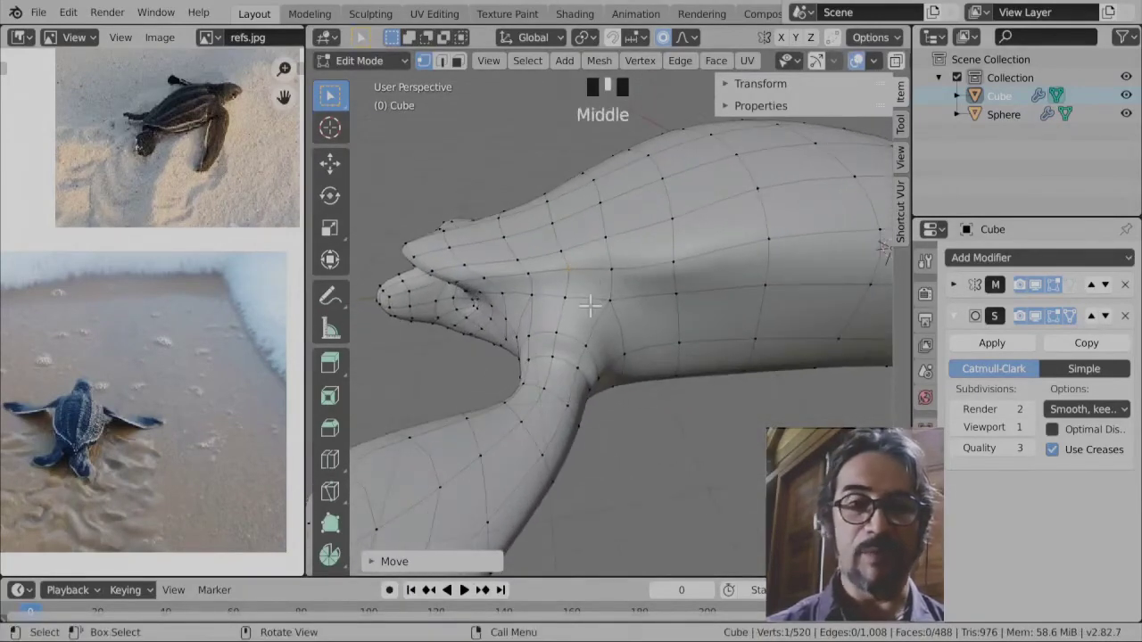
key(g)
scroll(590, 307, up, 19)
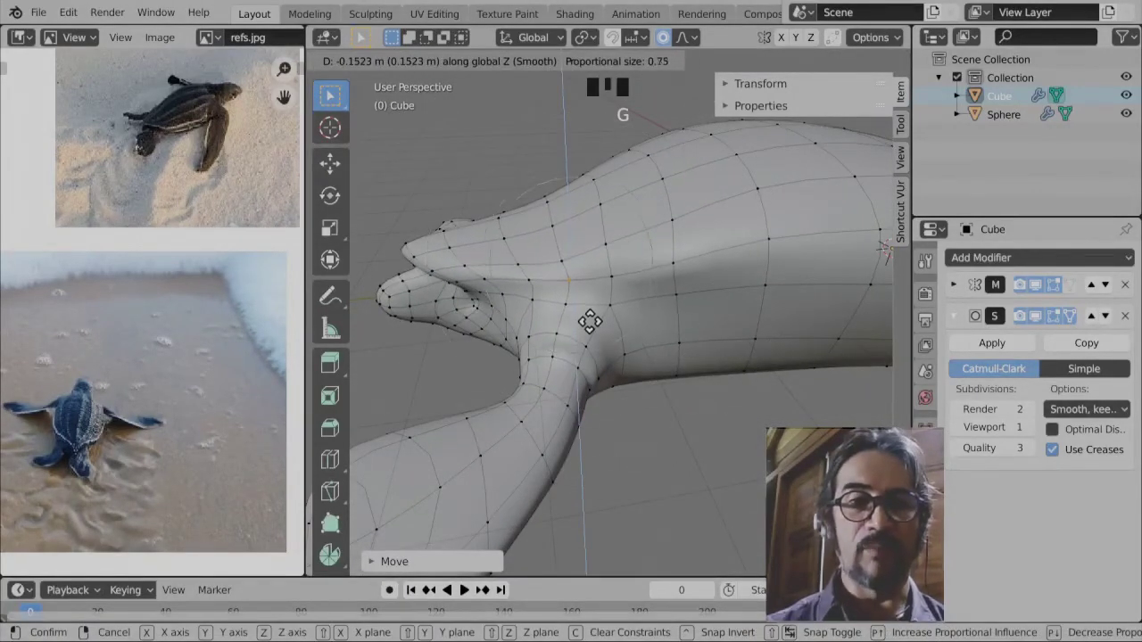
click(588, 323)
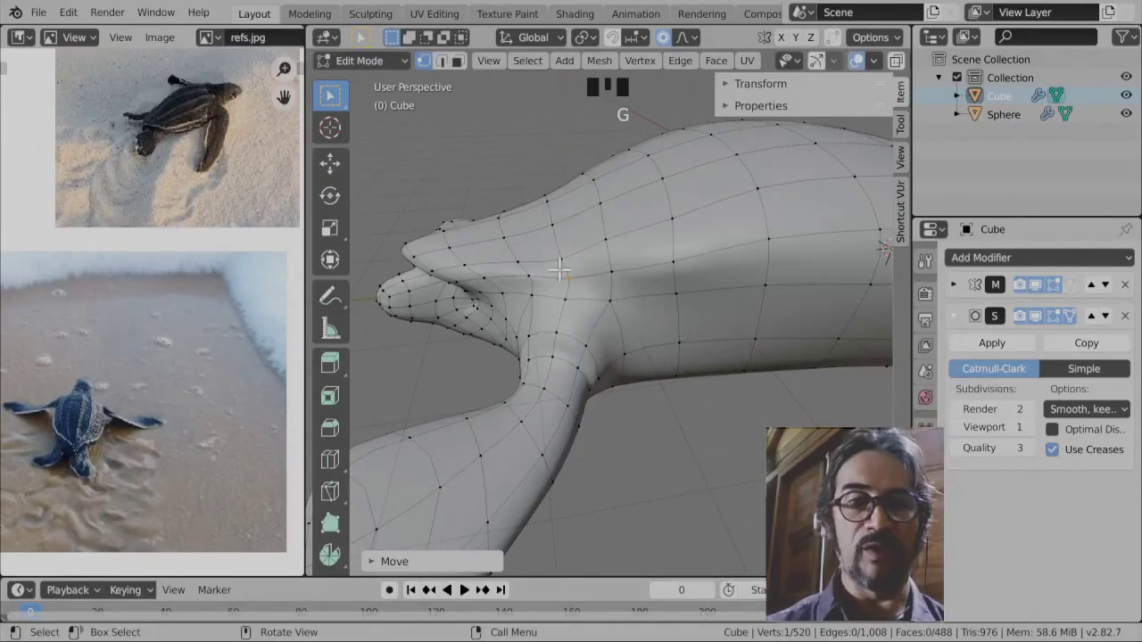
- Raise a vertex of the shell's rear edge above the rear flipper along Z with a small proportional radius, and view it in Object Mode
click(610, 283)
click(564, 255)
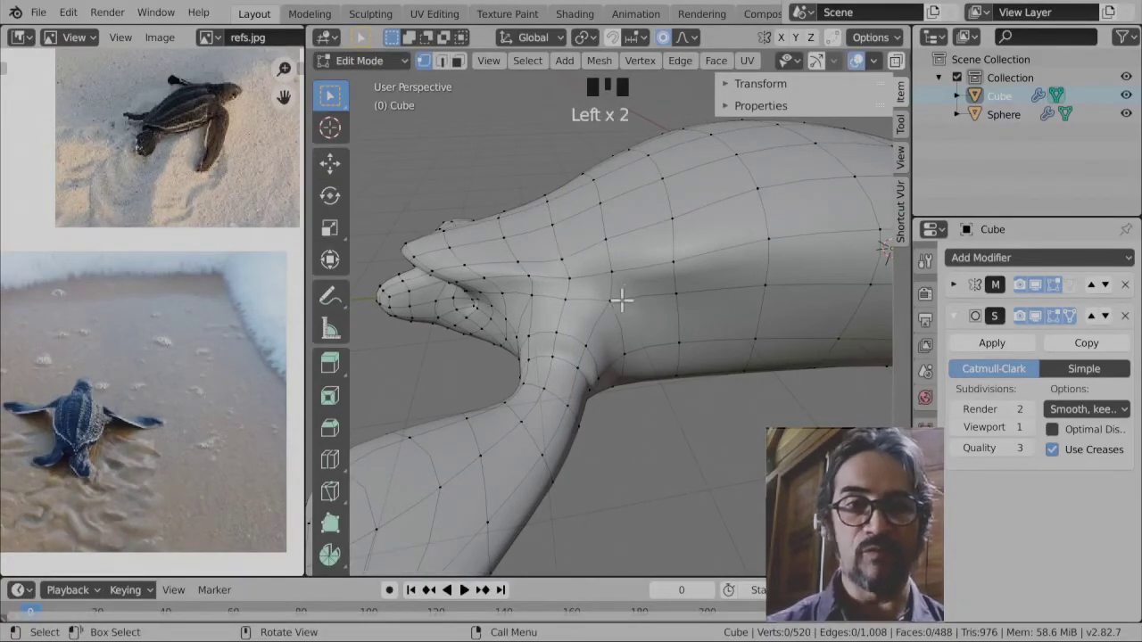
middle_drag(564, 254, 651, 284)
scroll(685, 274, up, 1)
key(g)
key(z)
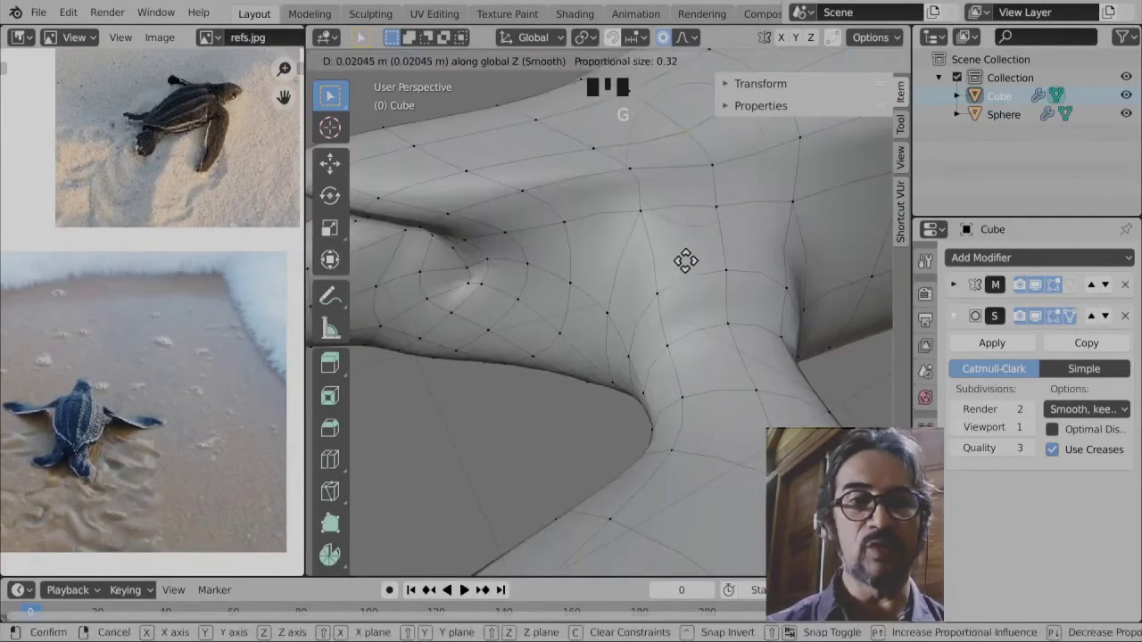
click(683, 236)
scroll(680, 252, down, 2)
middle_drag(680, 252, 630, 247)
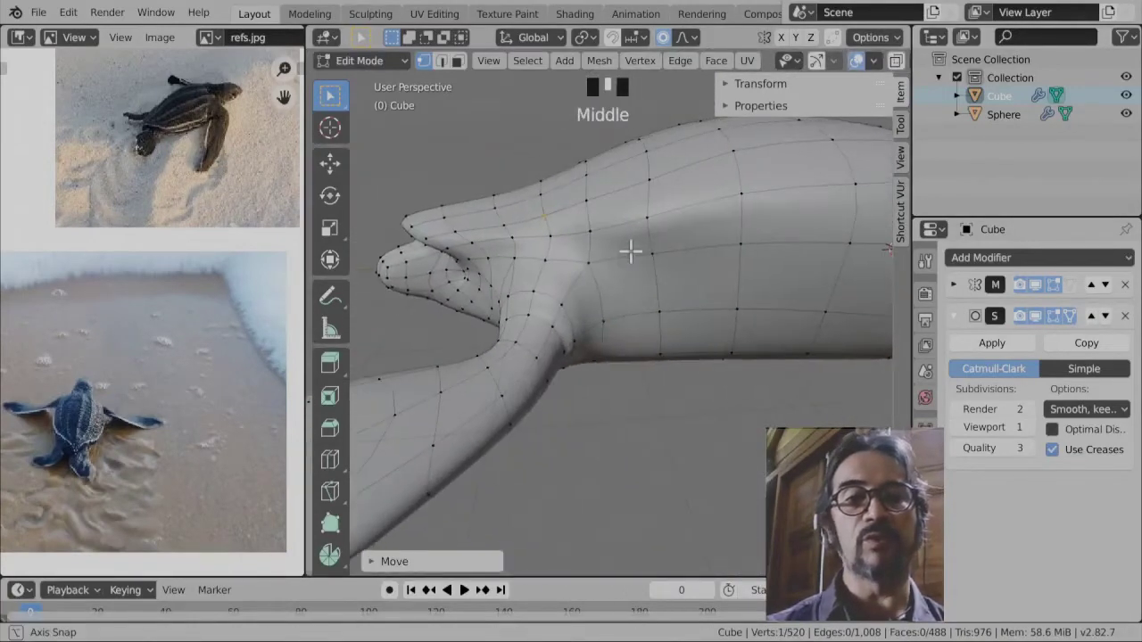
key(Tab)
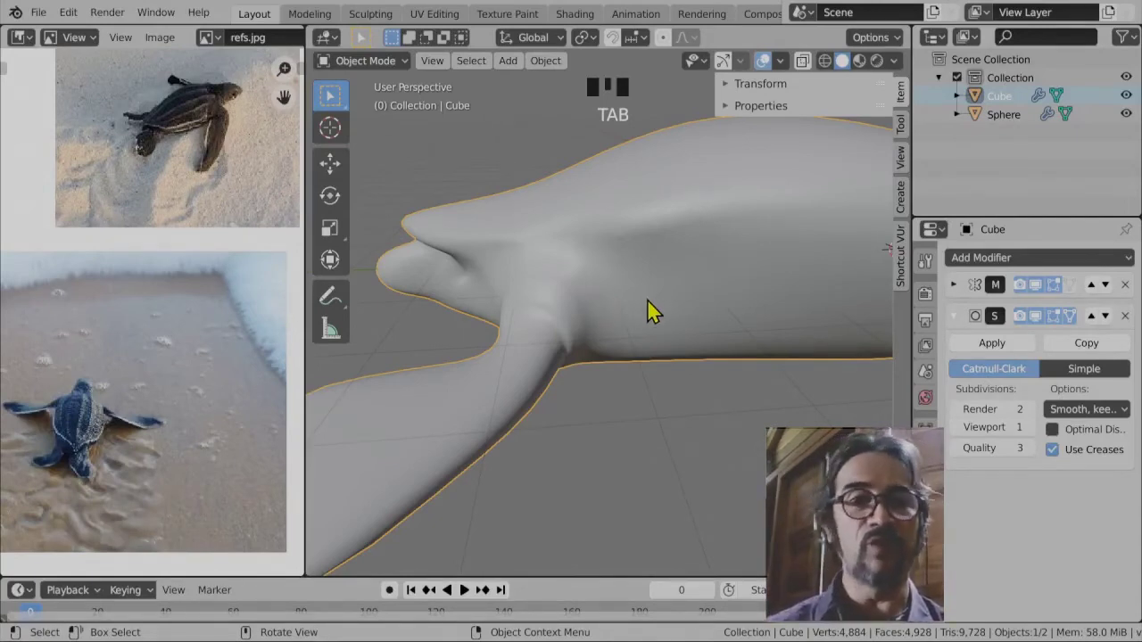
- Check the whole turtle from the side and front in Object Mode, and save the file
scroll(647, 312, down, 3)
middle_drag(693, 378, 639, 387)
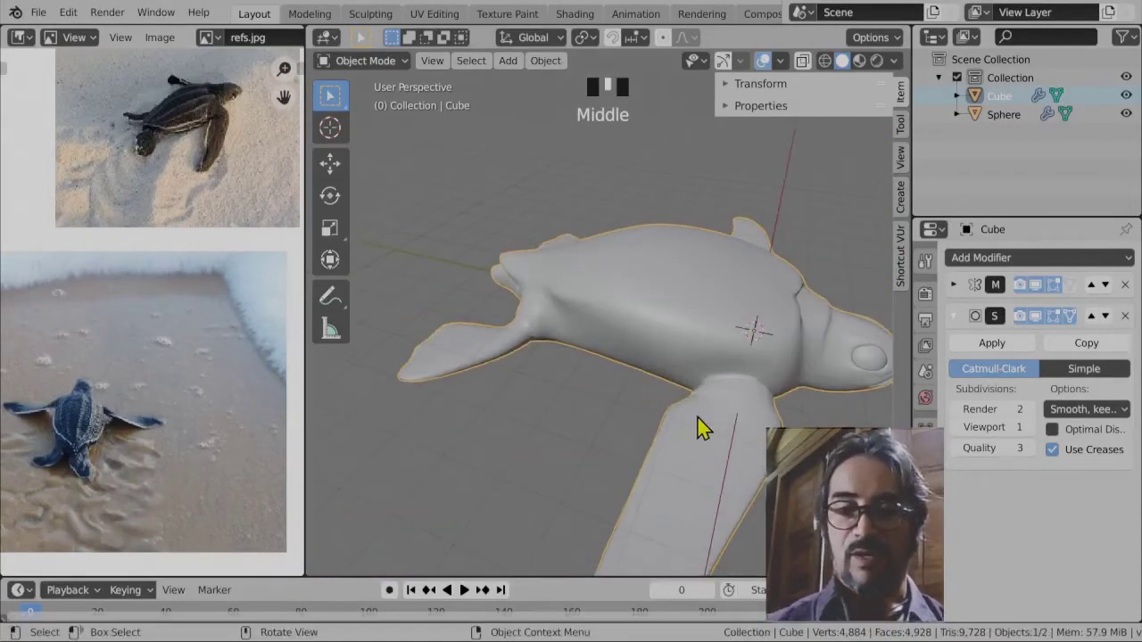
shift+middle_drag(702, 428, 609, 341)
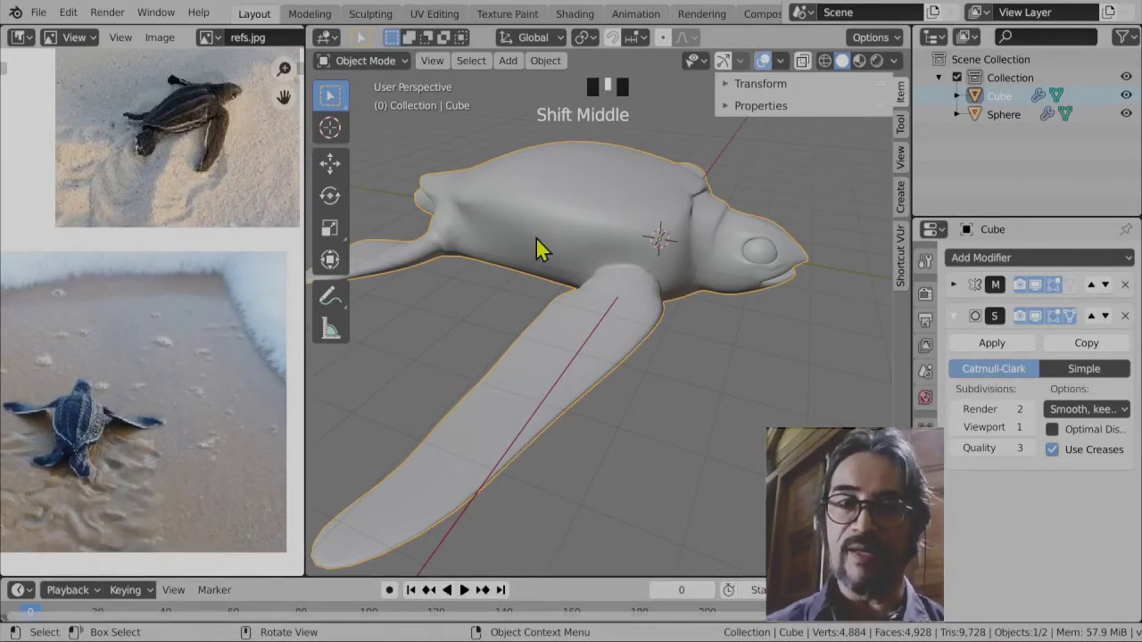
scroll(668, 336, down, 1)
middle_drag(668, 336, 676, 353)
key(ctrl+s)
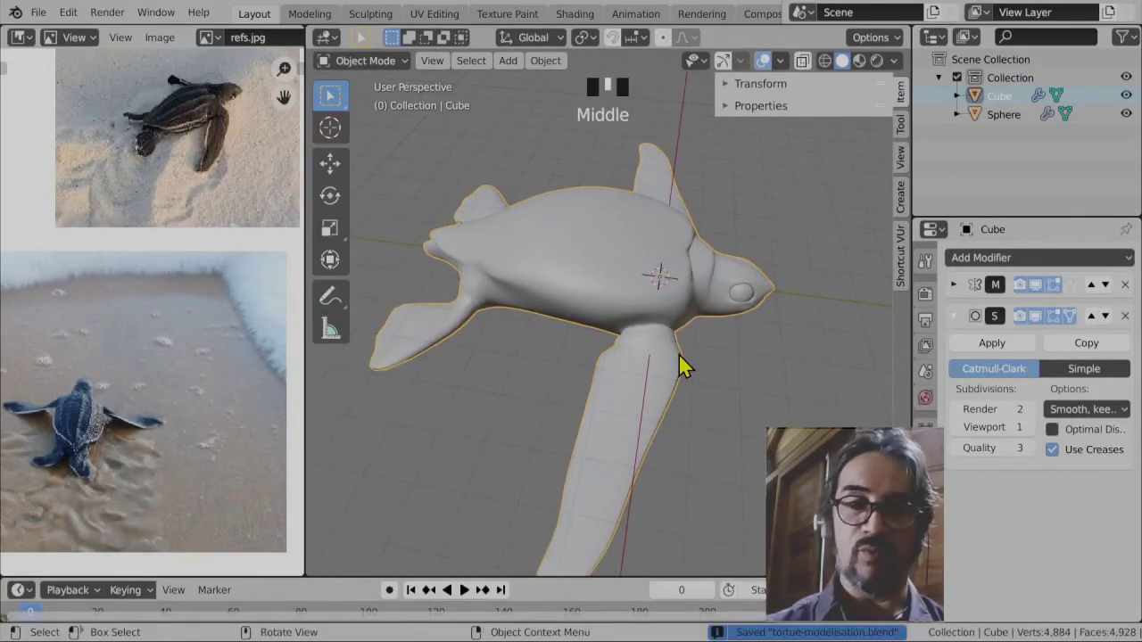
- Open the recent file containing the textured turtle, switch its 3D view to rendered shading, and inspect the skin up close
click(39, 14)
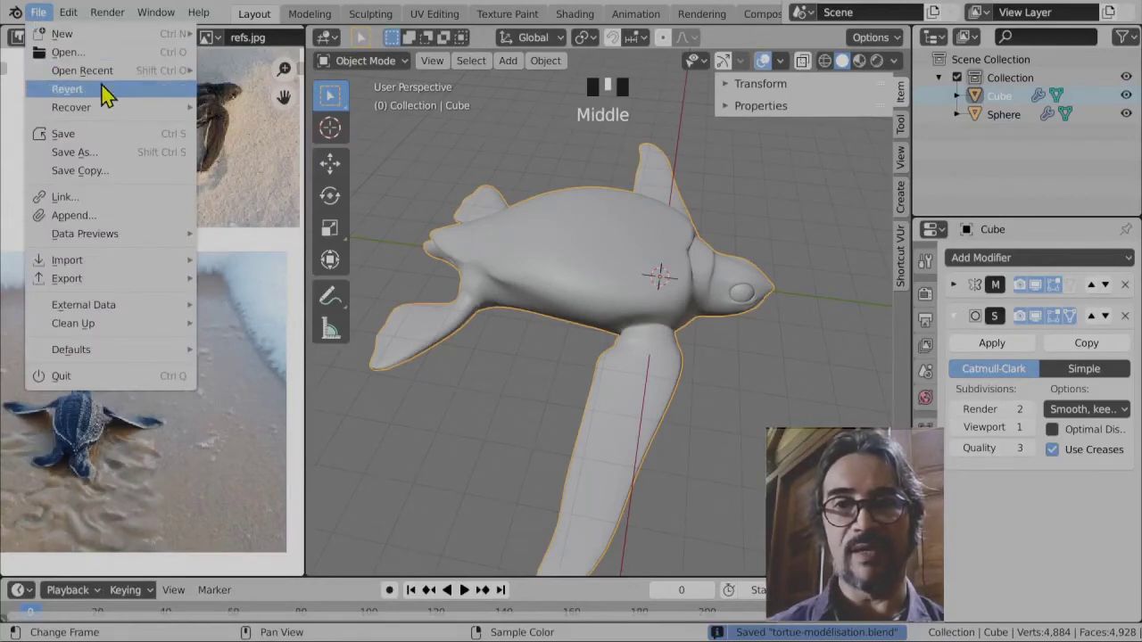
mouse_move(105, 73)
click(283, 93)
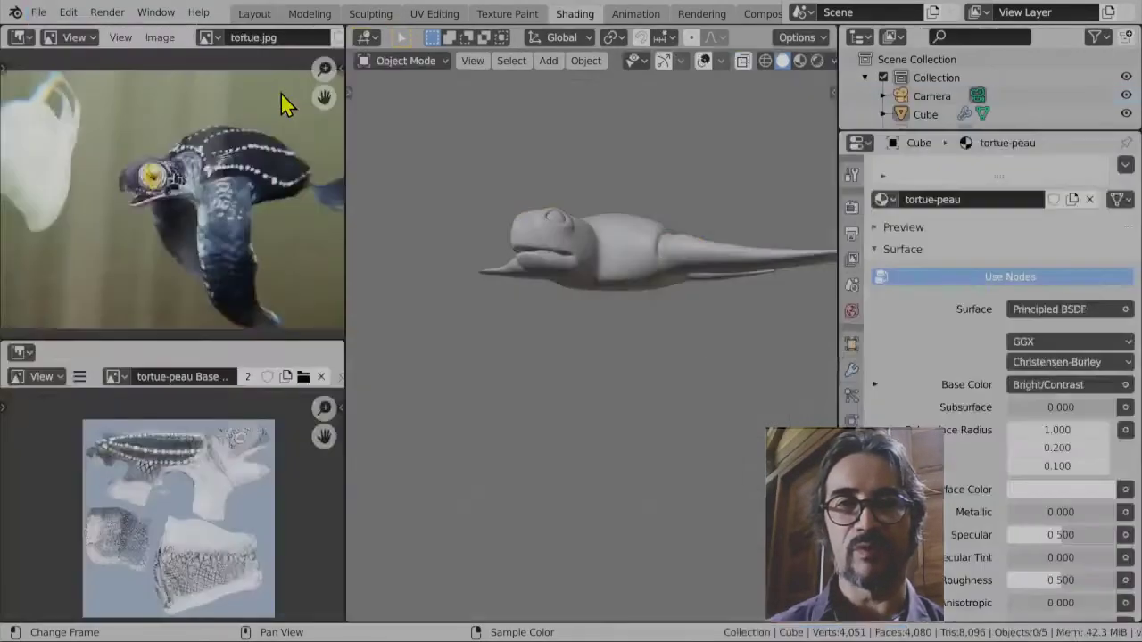
mouse_move(592, 288)
middle_down()
mouse_move(645, 309)
mouse_move(772, 134)
middle_up()
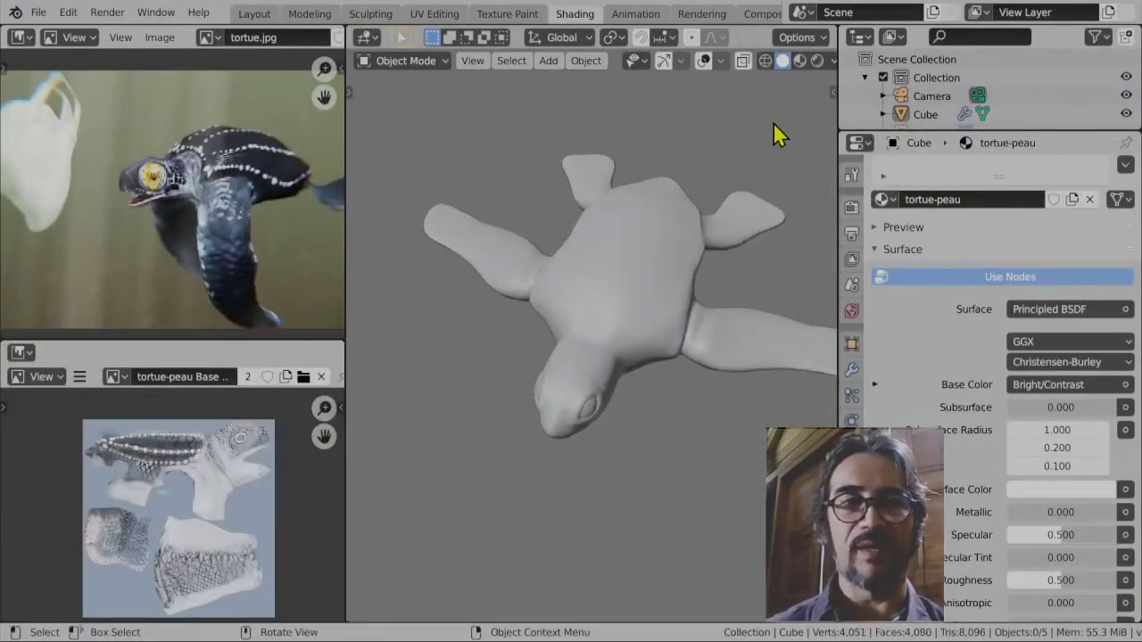
click(816, 60)
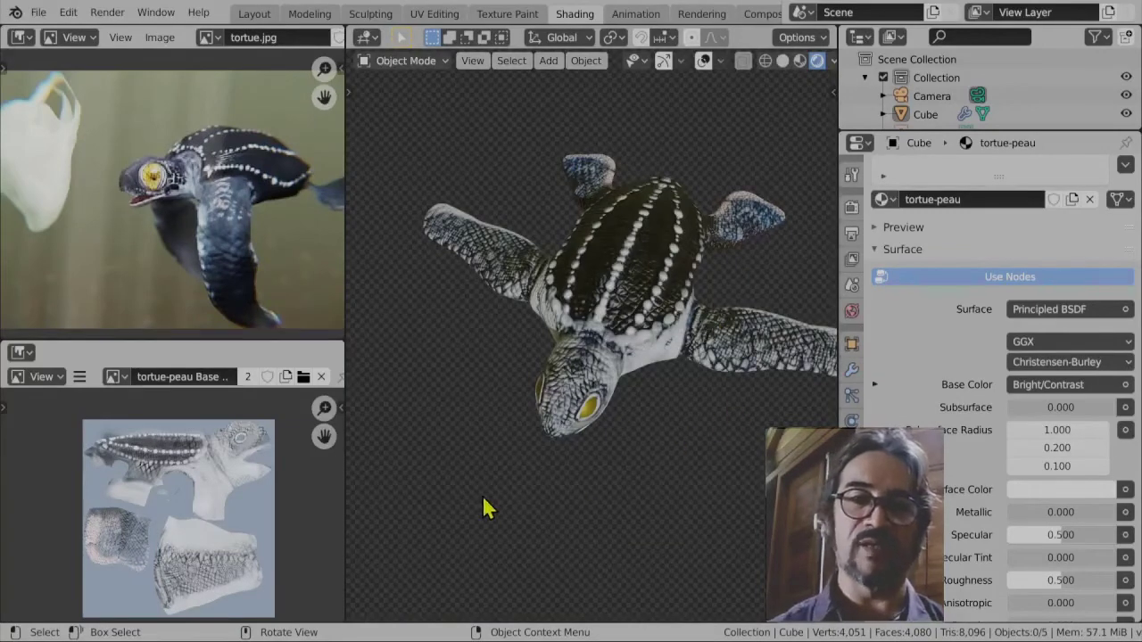
middle_drag(482, 508, 574, 377)
scroll(675, 428, up, 5)
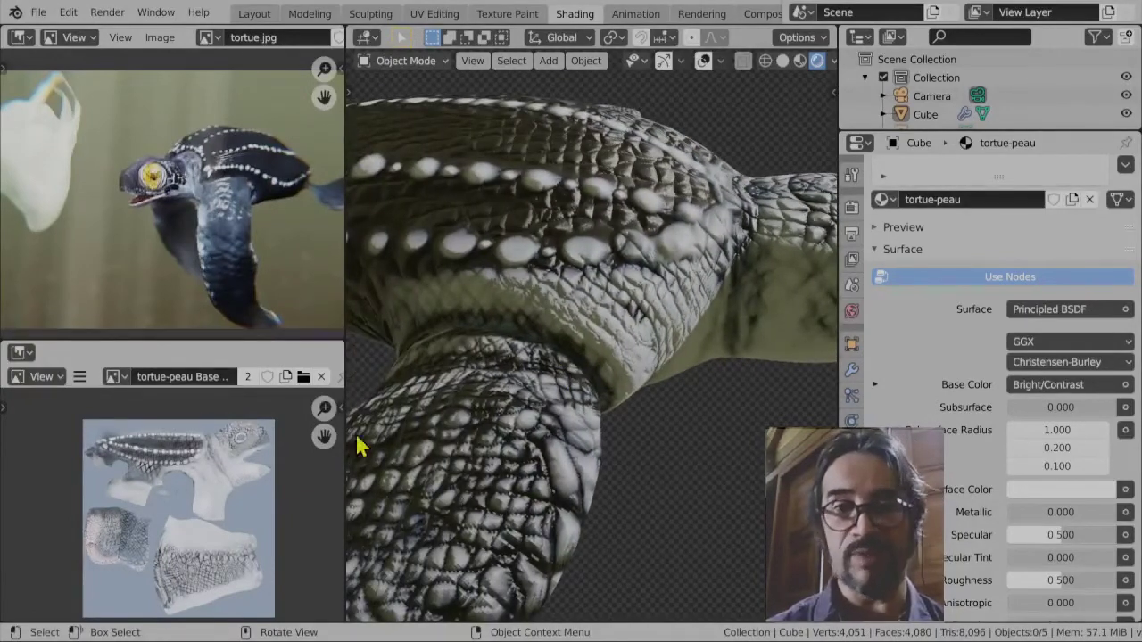
- Enlarge the tortue-peau base texture to full window and examine its body, head and flipper areas
drag(351, 401, 492, 406)
key(ctrl+space)
scroll(711, 369, up, 5)
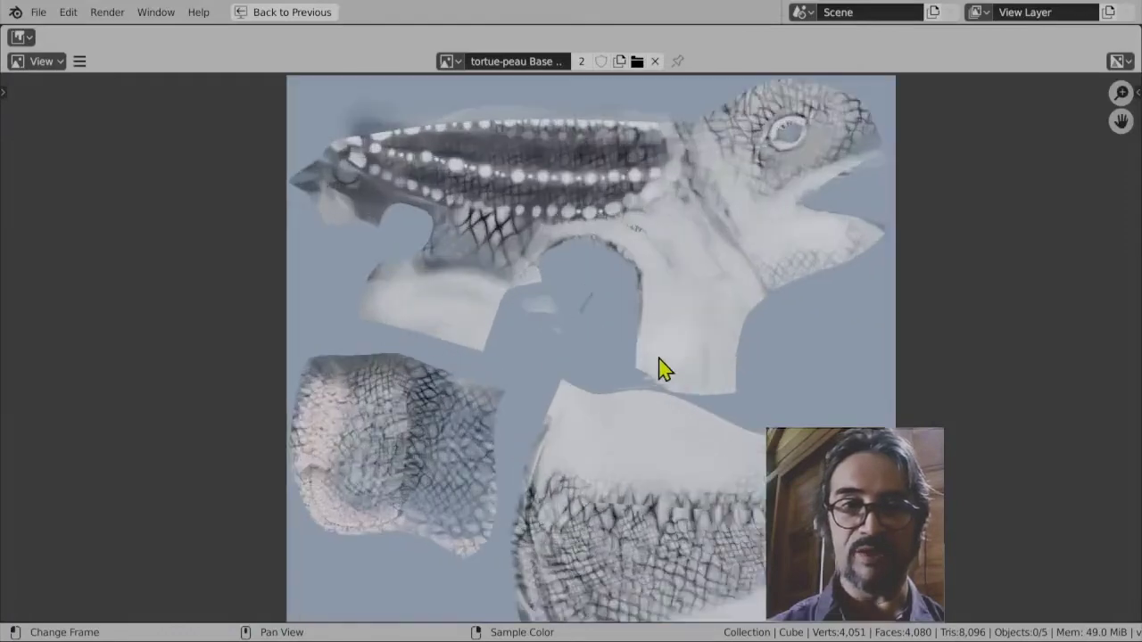
middle_drag(604, 204, 574, 268)
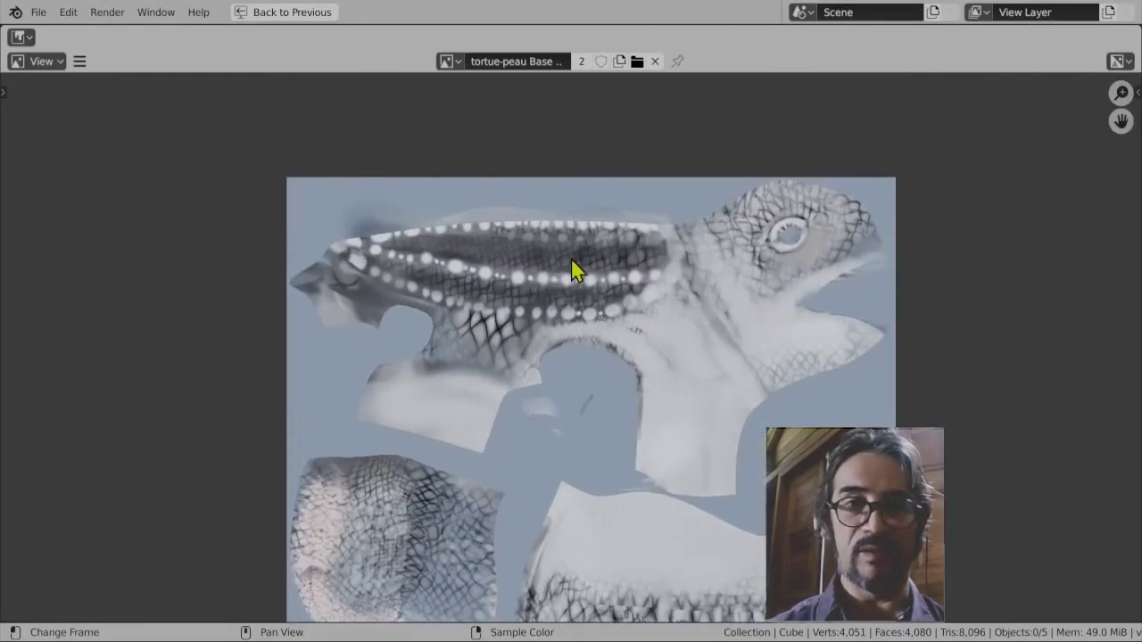
scroll(573, 268, up, 2)
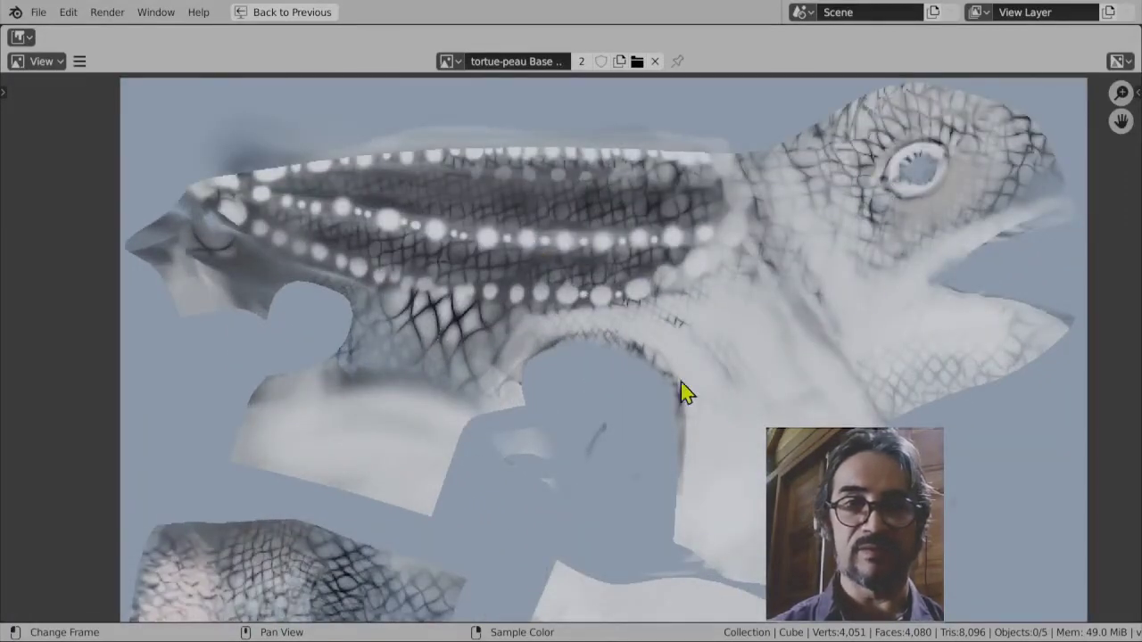
middle_drag(705, 412, 578, 182)
scroll(683, 561, down, 1)
middle_drag(683, 561, 669, 434)
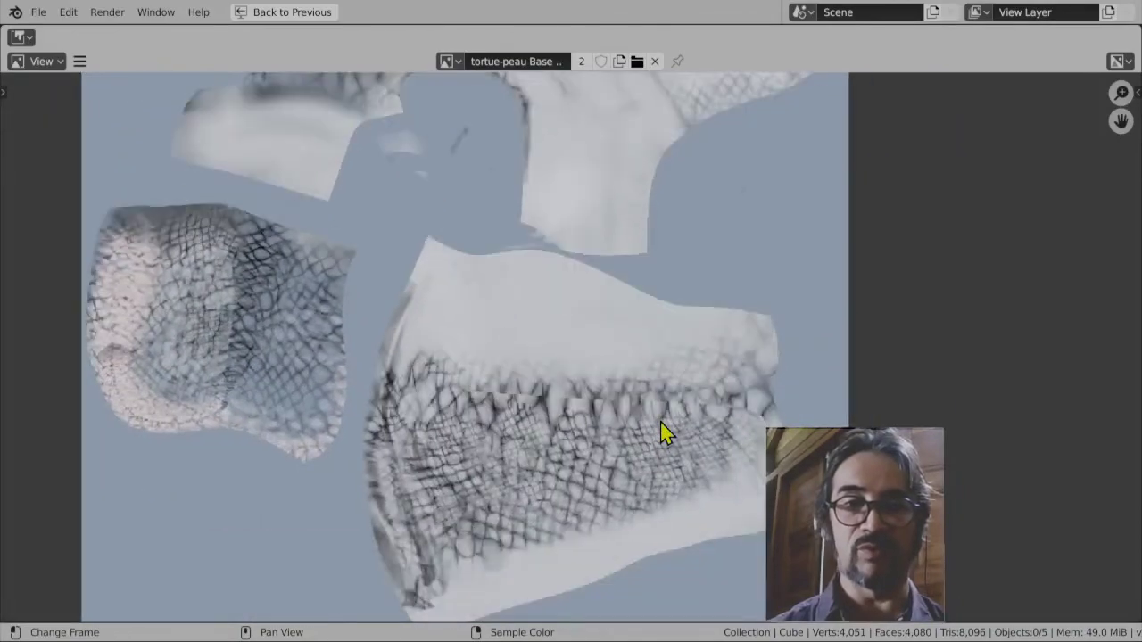
- Show the rendered 3D viewport at full window size and examine the whole textured turtle
key(ctrl+alt+space)
scroll(638, 310, down, 3)
key(ctrl+alt+space)
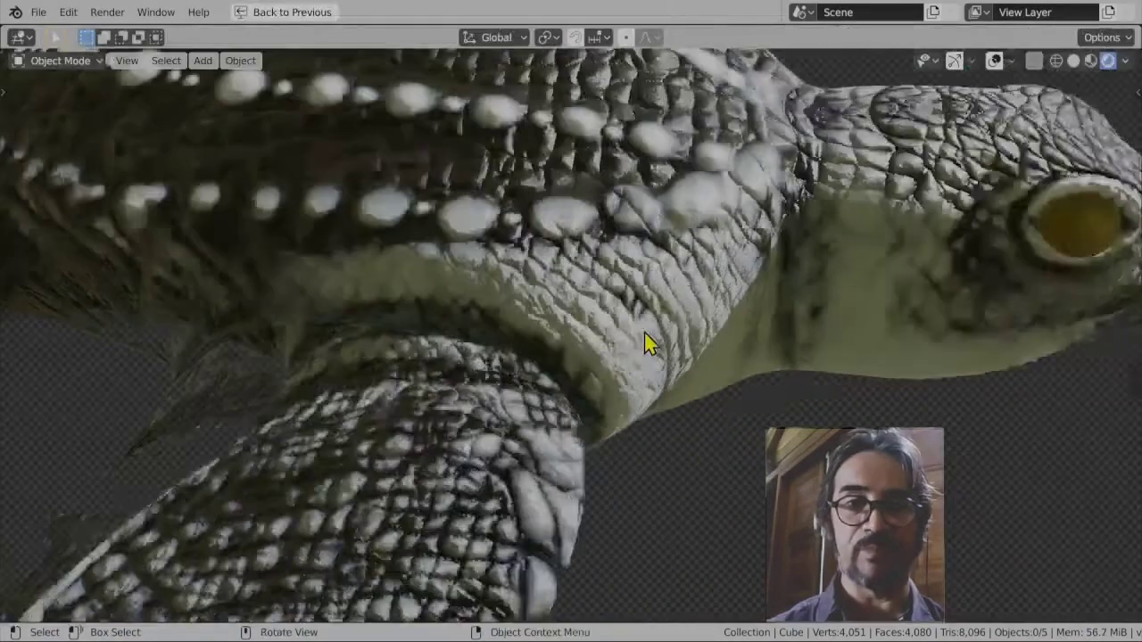
scroll(639, 309, down, 4)
middle_drag(623, 292, 658, 327)
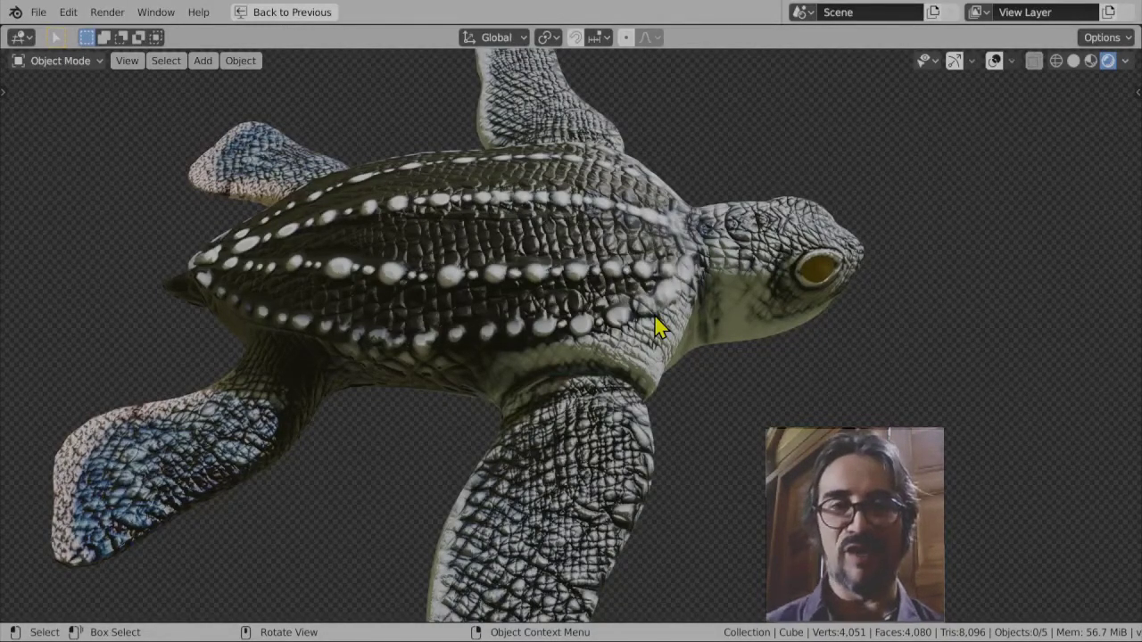
- Restore the multi-editor layout and widen the rendered 3D viewport by narrowing the two image editors beside it
key(ctrl+space)
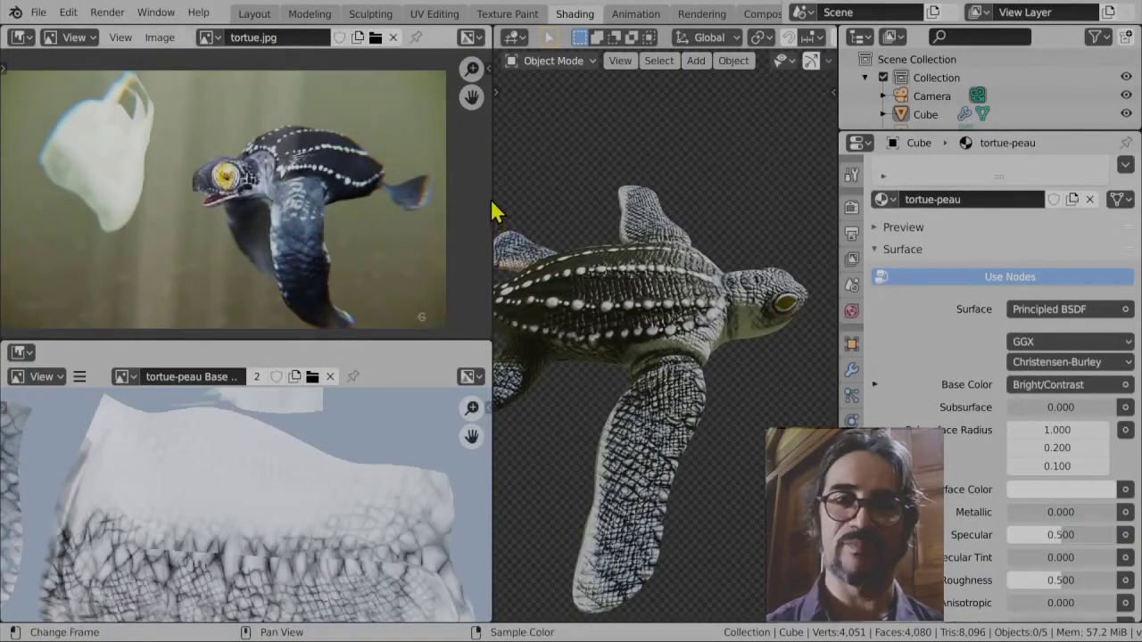
drag(490, 190, 284, 191)
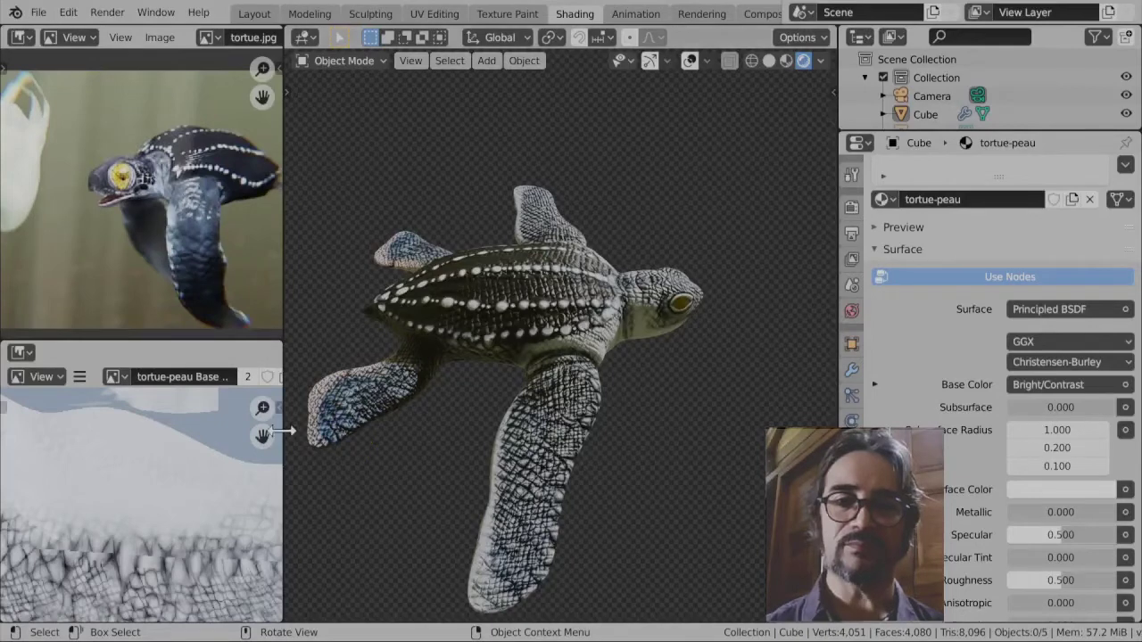
drag(284, 431, 318, 382)
- View the whole textured turtle in the rendered 3D viewport, including at full window size, and return to the multi-editor layout
scroll(497, 401, up, 4)
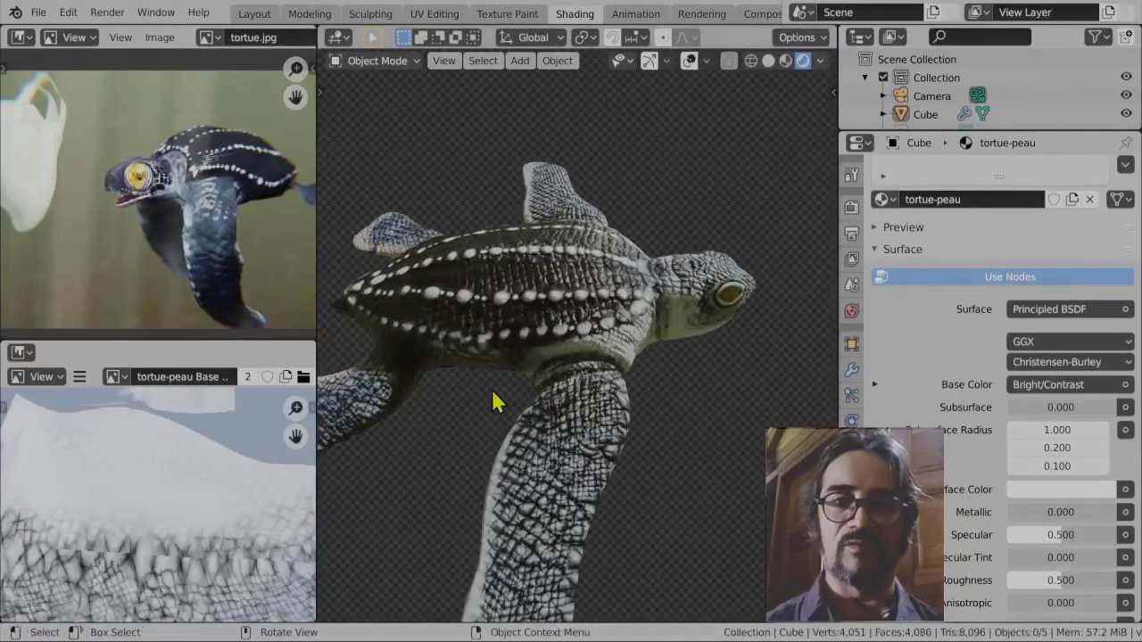
scroll(500, 402, down, 2)
key(ctrl+space)
mouse_move(508, 400)
middle_down()
mouse_move(517, 303)
mouse_move(589, 487)
mouse_move(536, 401)
mouse_move(589, 461)
middle_up()
key(ctrl+space)
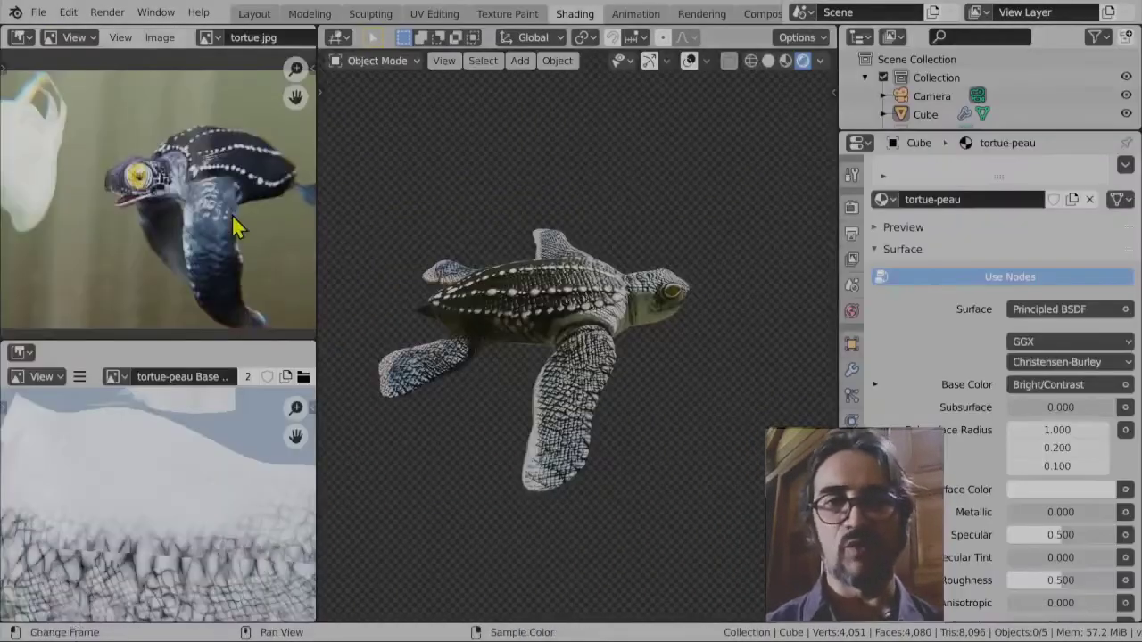
- Enlarge the tortue.jpg image to full window, examine the turtle's head and front flipper up close, and restore the layout
key(ctrl+space)
scroll(718, 361, up, 3)
middle_drag(718, 359, 669, 348)
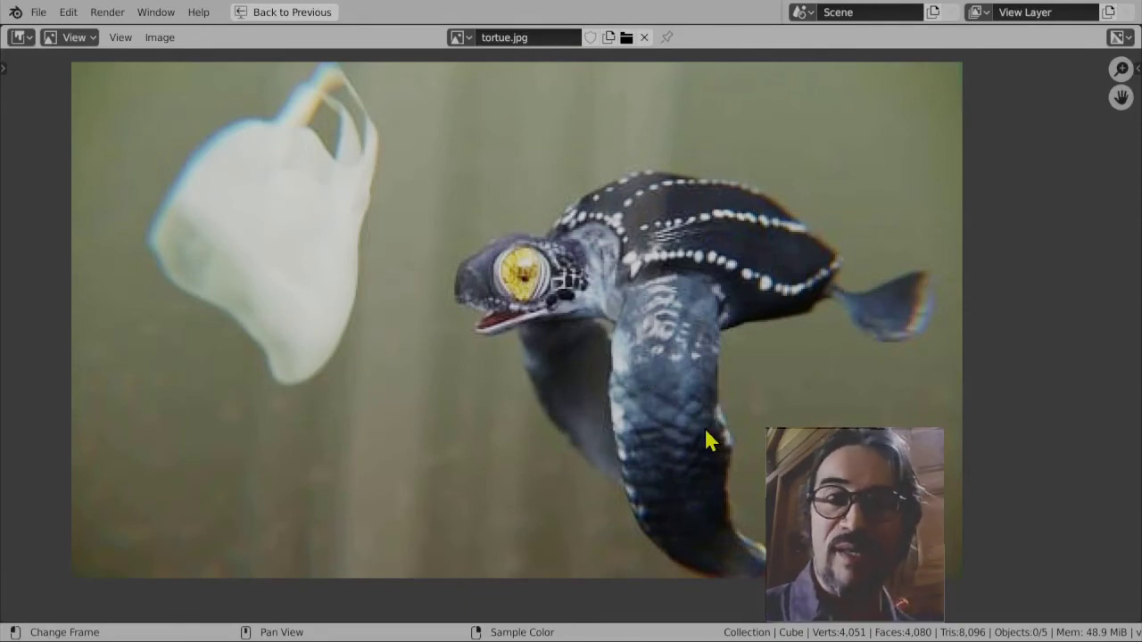
key(ctrl+space)
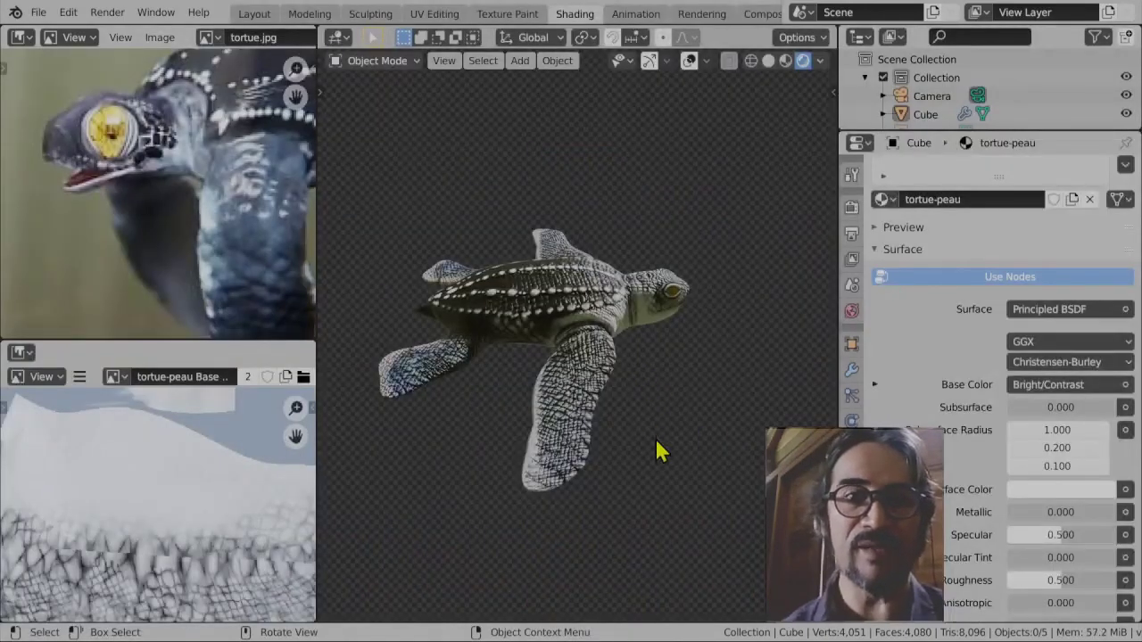
- Inspect the textured turtle's head, shell and front flipper up close in the rendered viewport at full window size, and restore the layout
mouse_move(657, 449)
middle_down()
mouse_move(615, 370)
mouse_move(650, 438)
mouse_move(668, 425)
mouse_move(616, 413)
mouse_move(614, 432)
middle_up()
scroll(660, 432, up, 5)
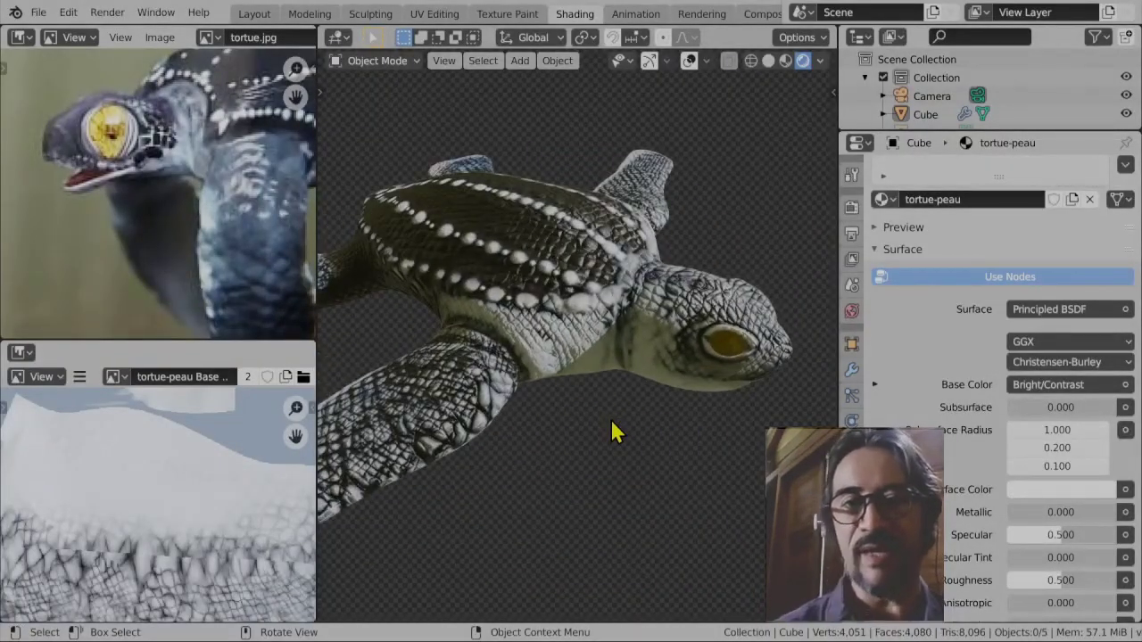
key(ctrl+space)
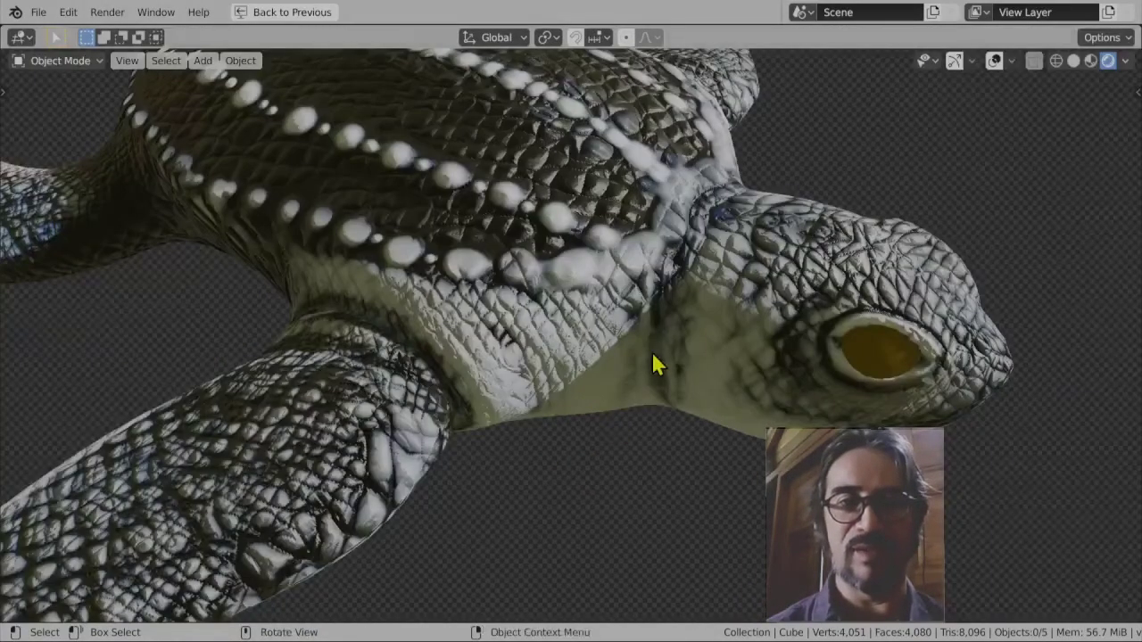
key(ctrl+space)
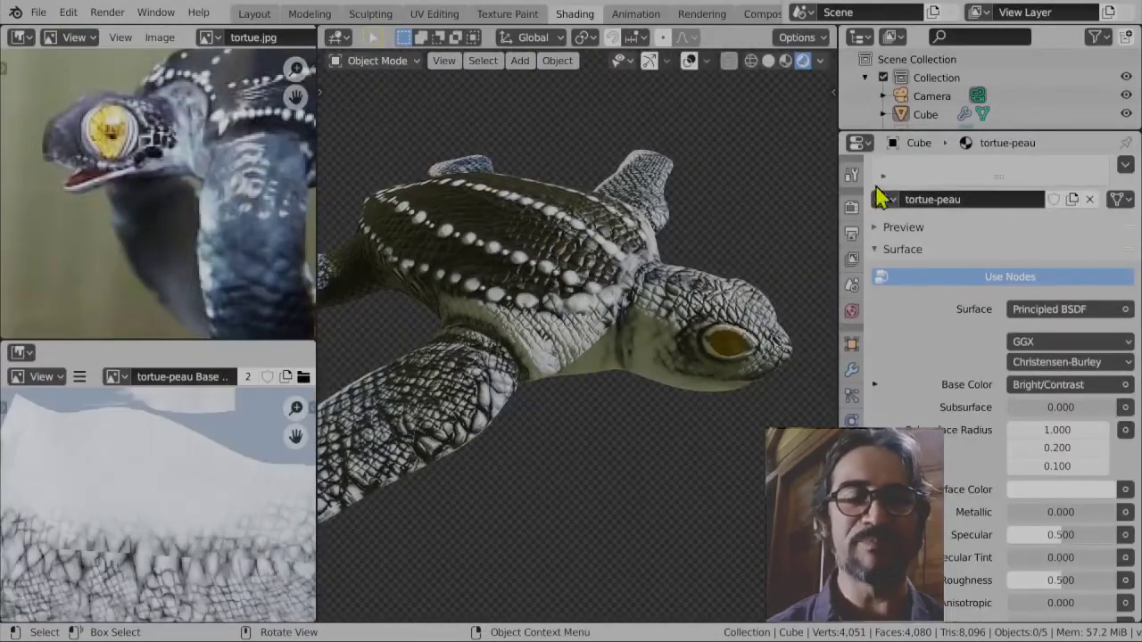